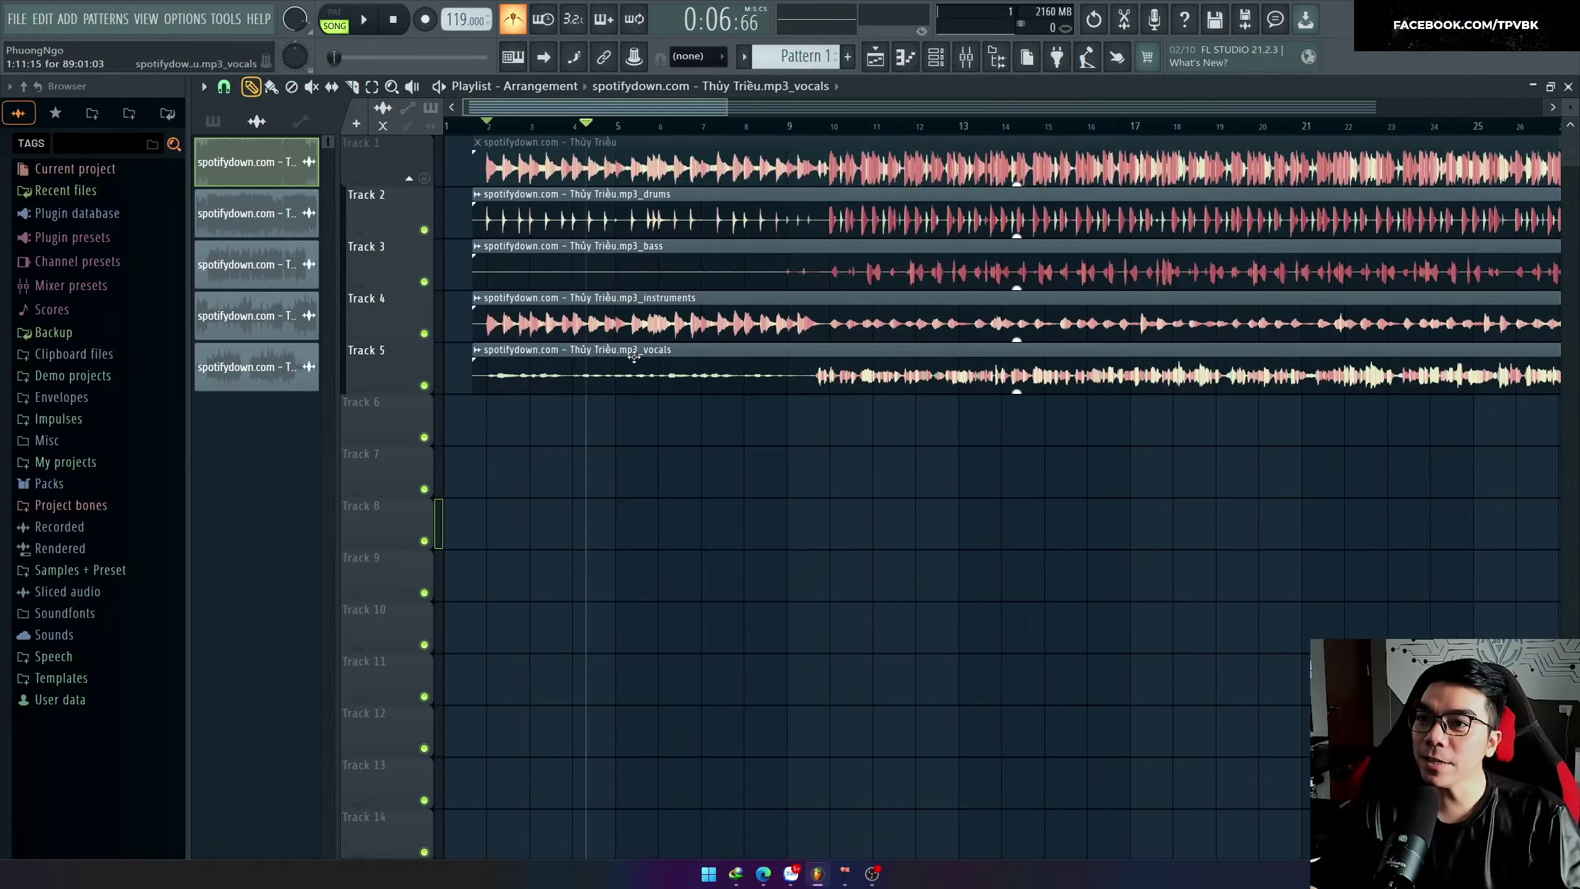
Step: Solo the bass stem on Track 3 and play it from around bar 10 to hear the bass line
scroll(495, 128, down, 2)
scroll(603, 126, up, 3)
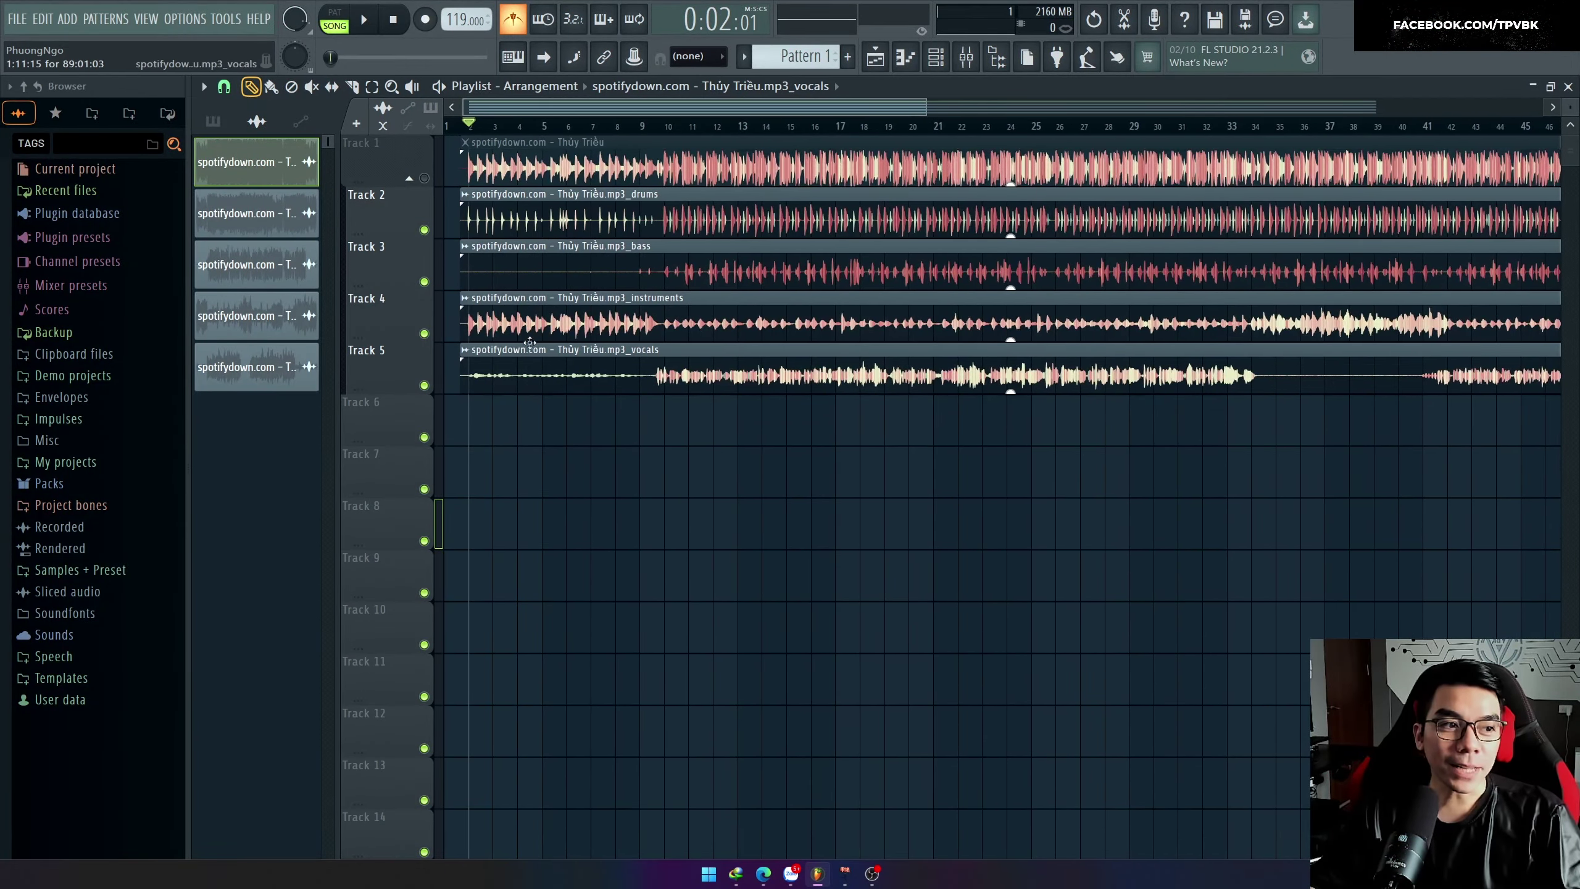
scroll(680, 131, down, 3)
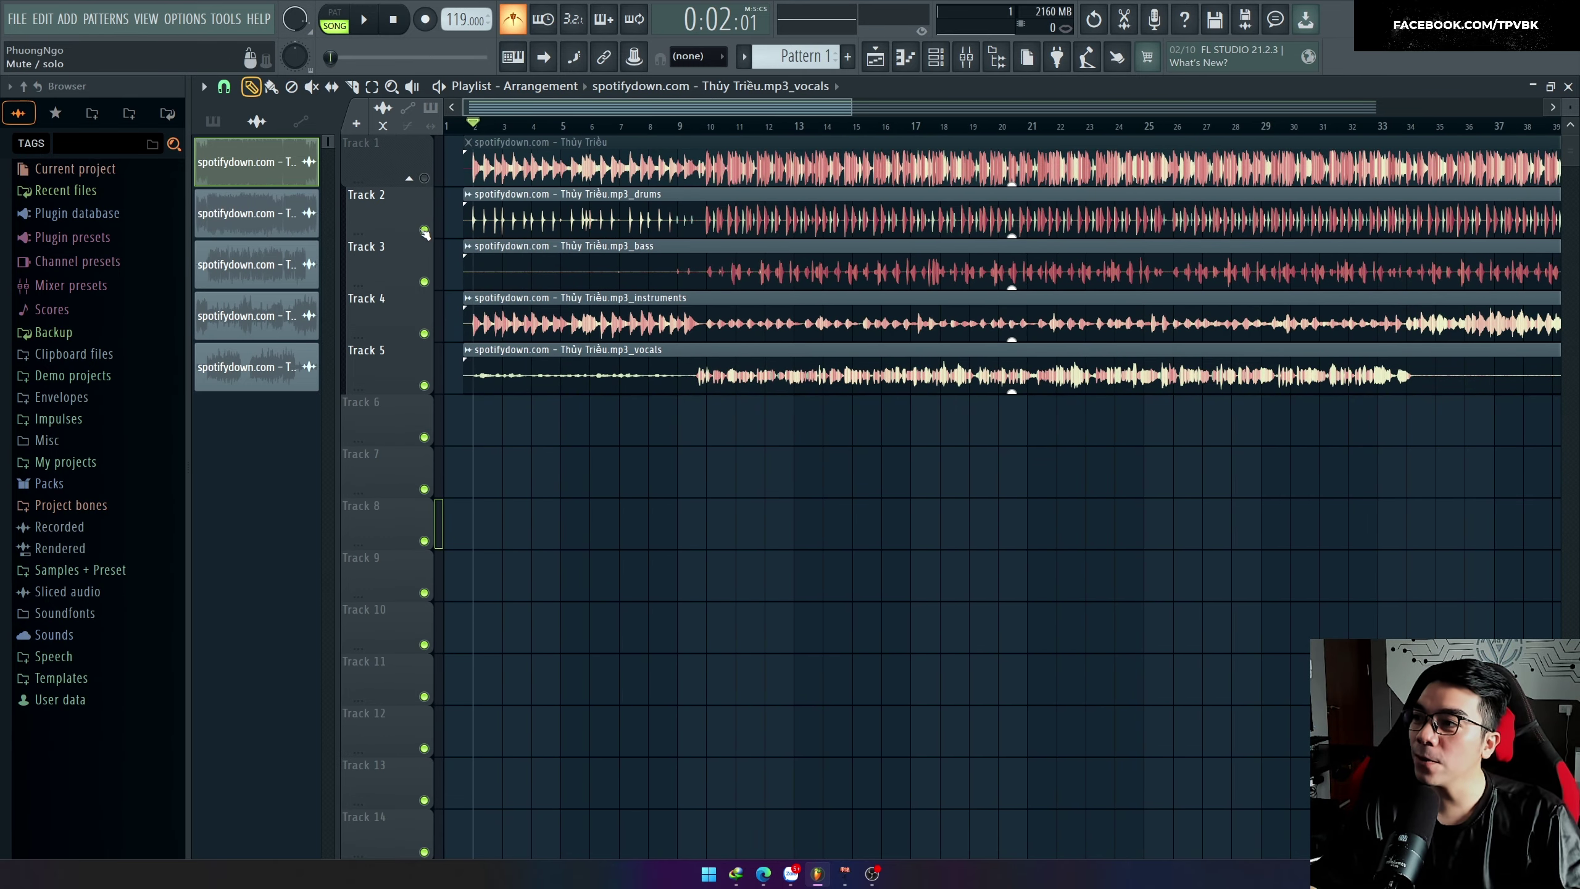
right_click(424, 282)
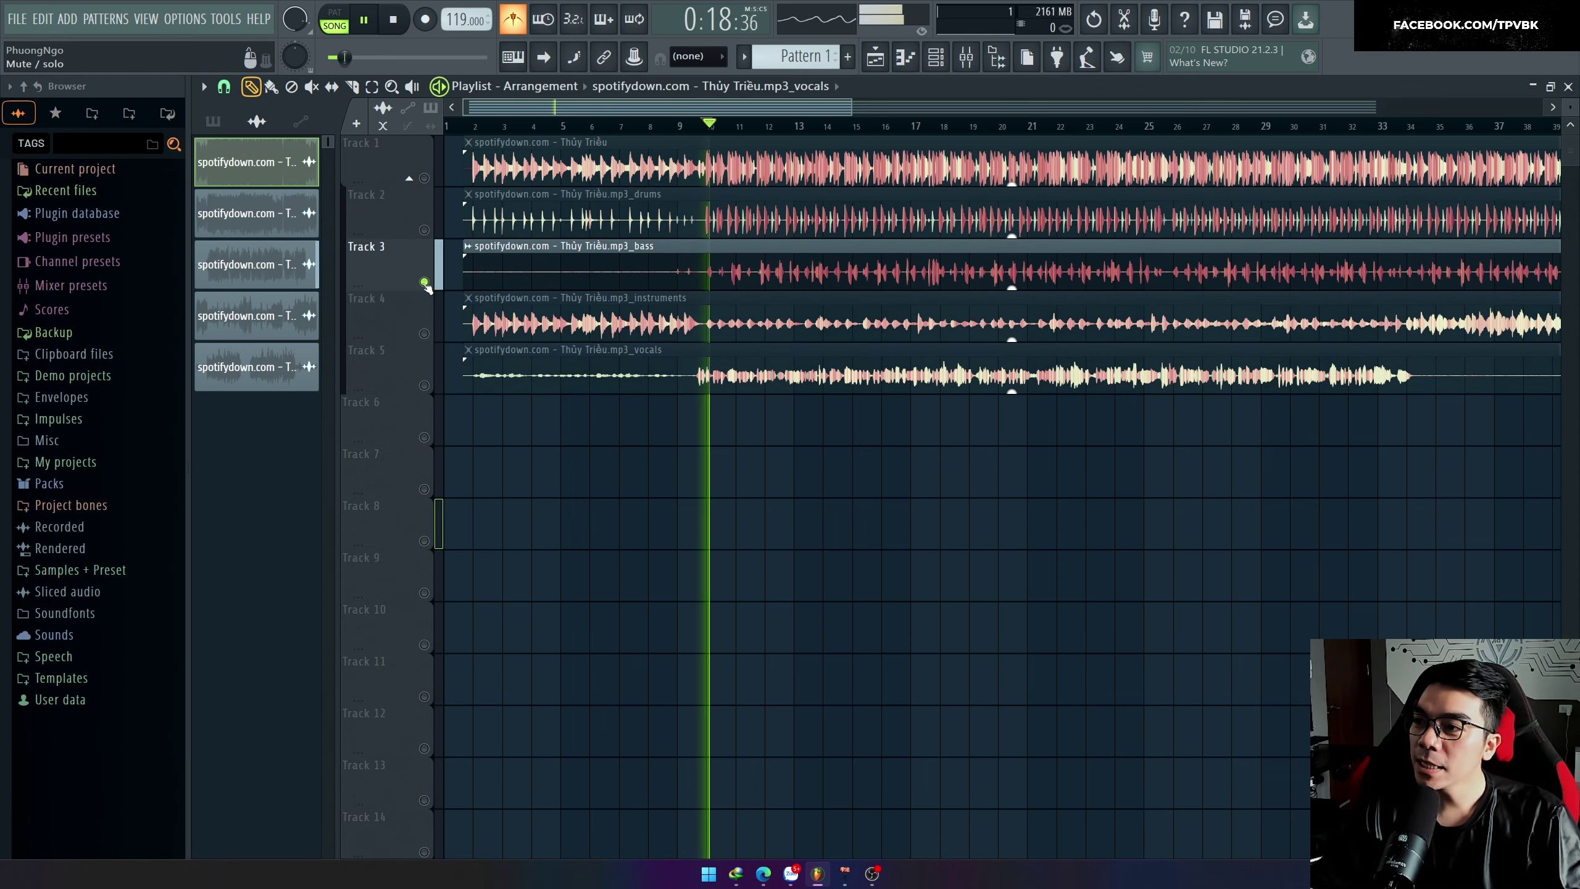
scroll(695, 361, up, 3)
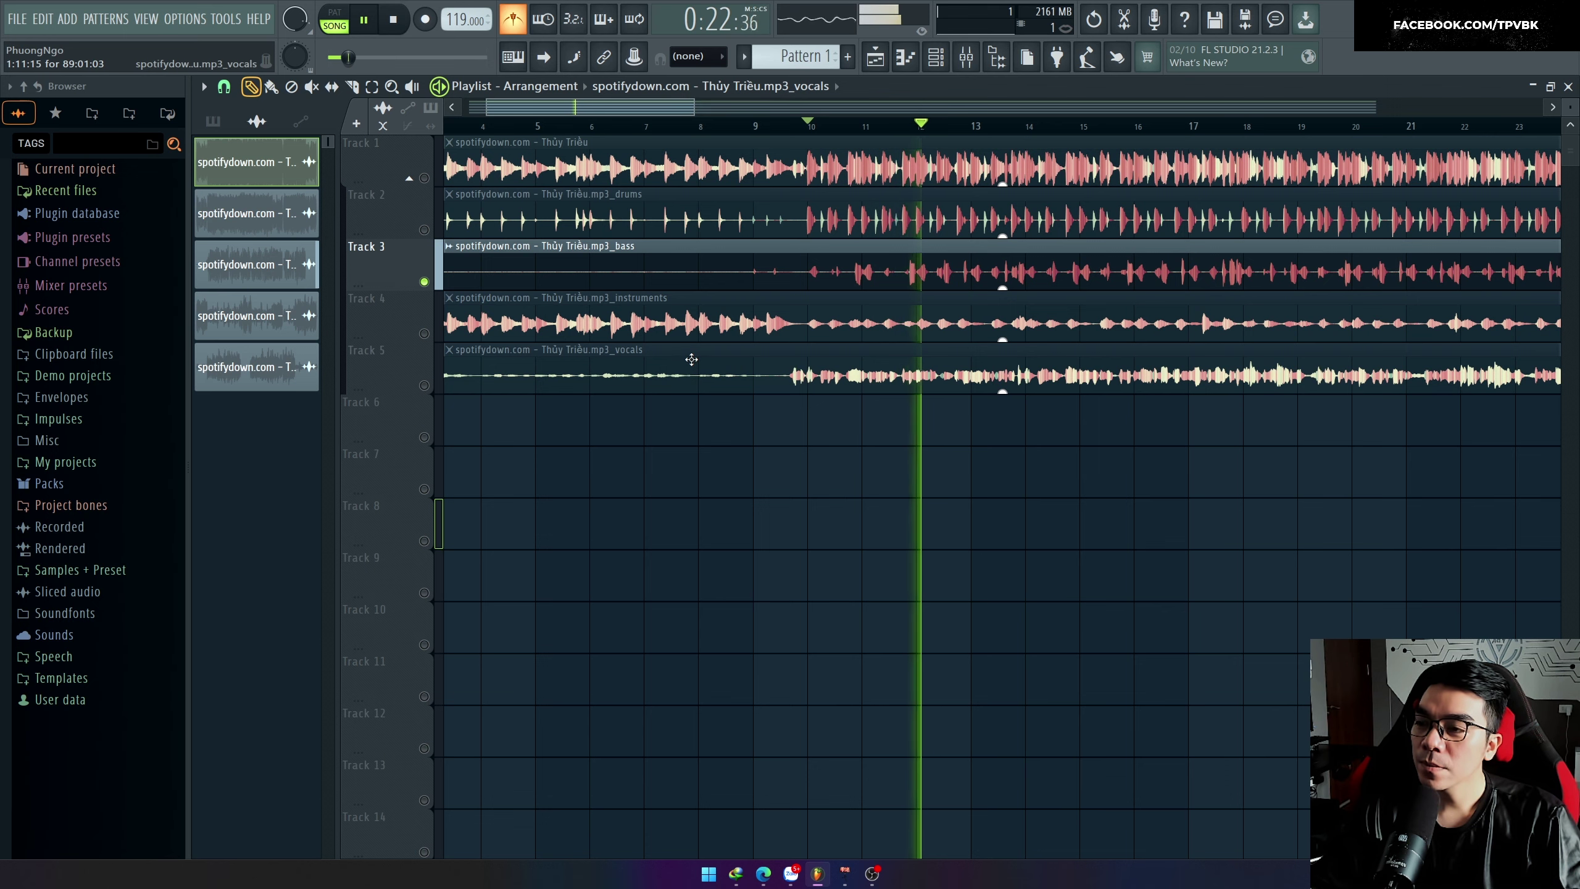
scroll(687, 359, down, 1)
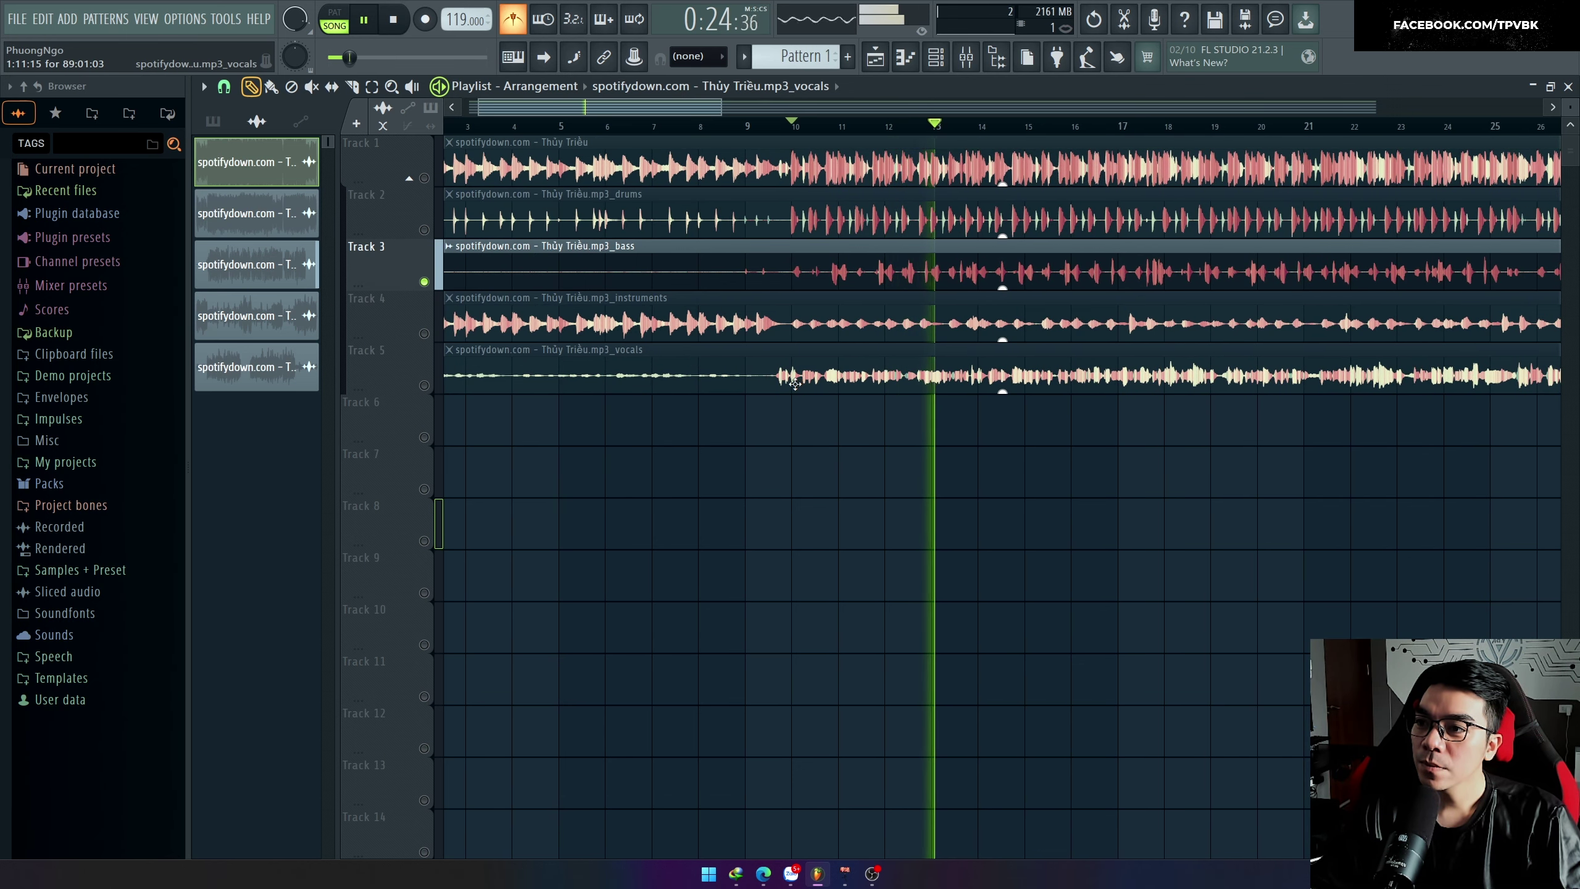
key(space)
Step: Solo the drums stem on Track 2 and listen to it at around bar 10 and again from bar 26
click(425, 230)
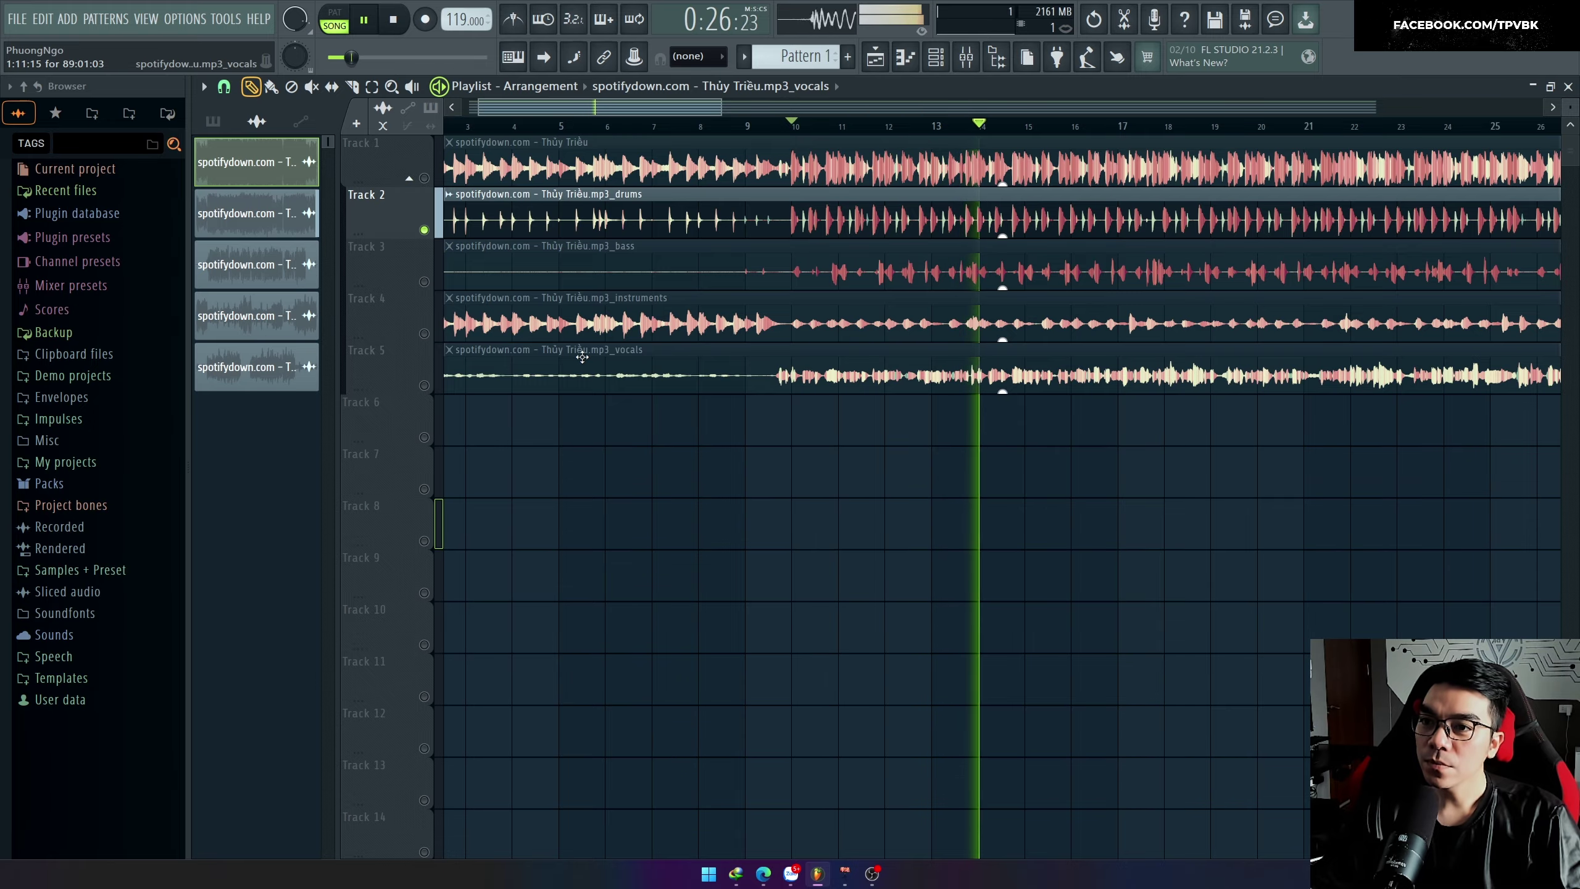
scroll(582, 357, down, 3)
click(1142, 125)
scroll(1142, 125, down, 2)
click(1238, 125)
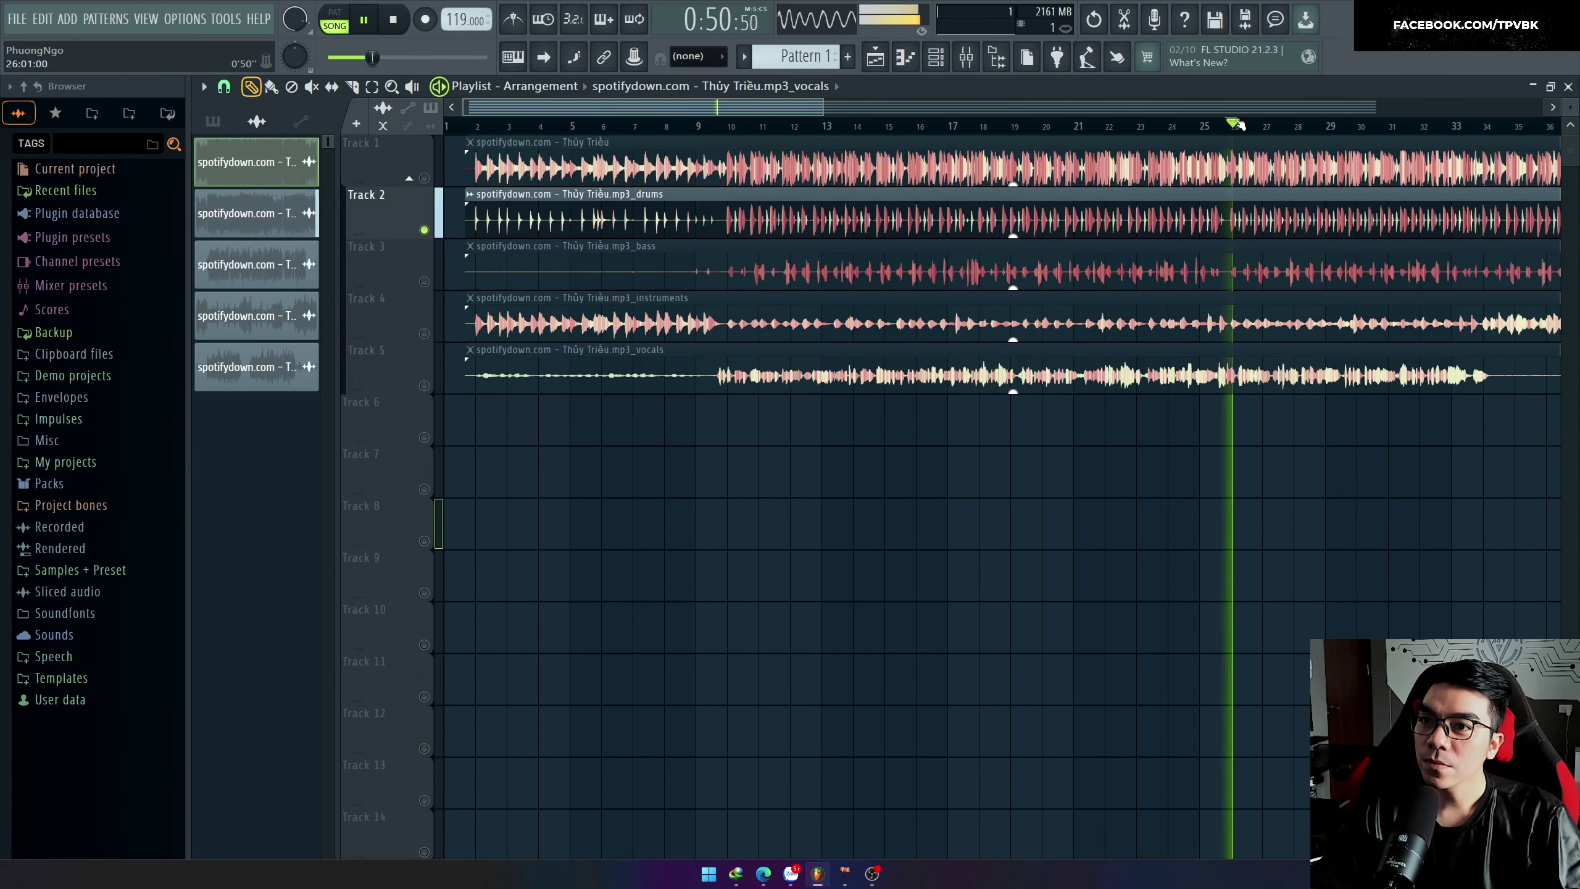
scroll(1307, 278, down, 1)
scroll(1307, 278, up, 3)
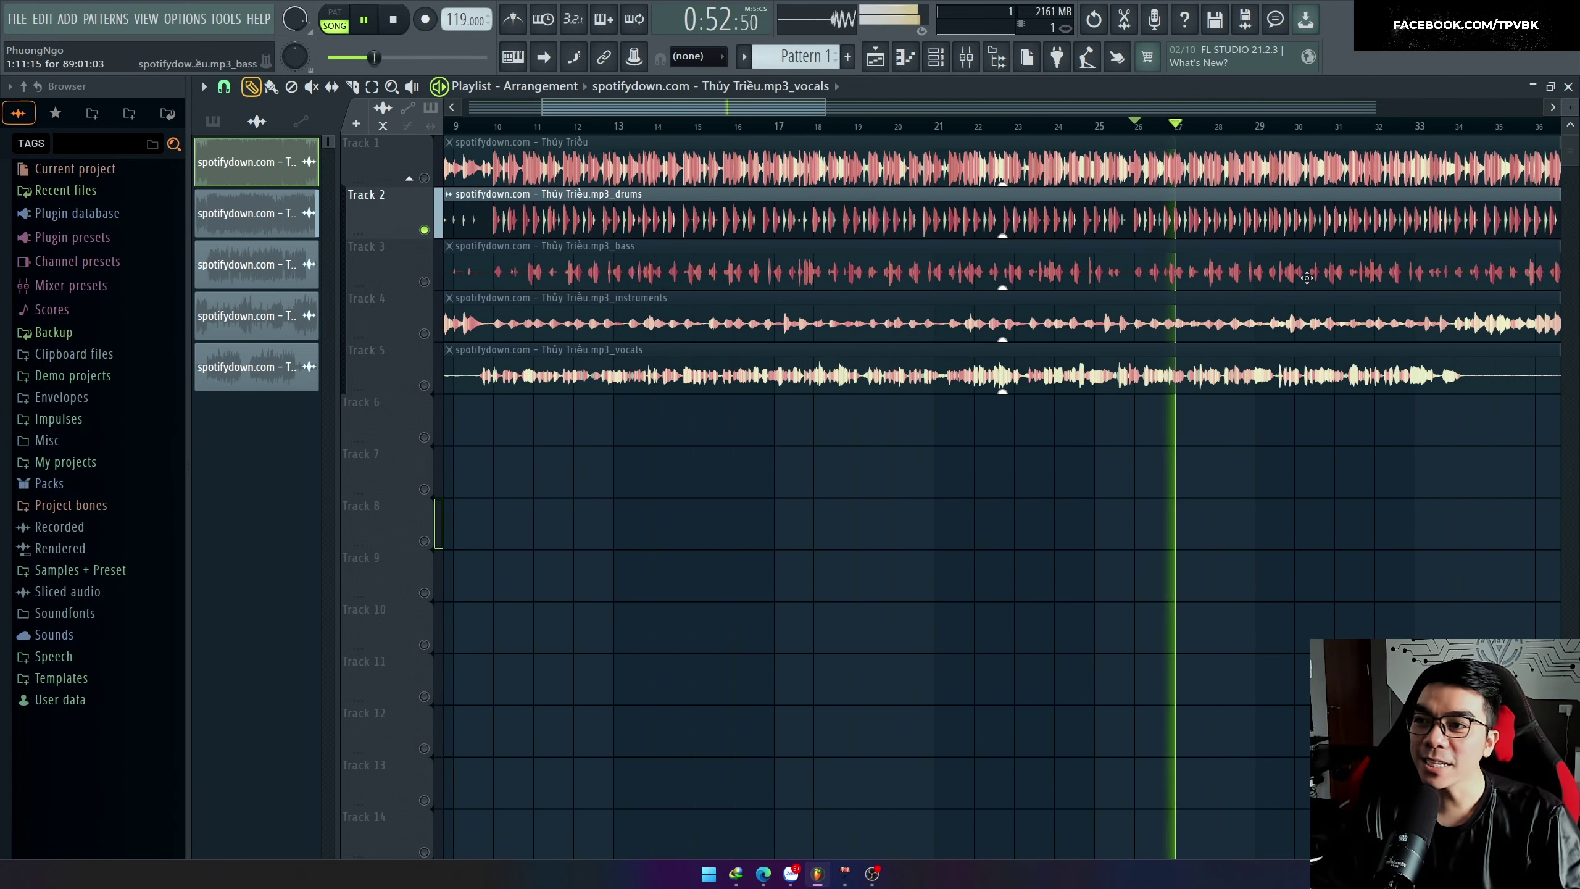
key(space)
Step: Solo the instruments stem on Track 4 and listen from about bar 11, then from bar 34 where the vocals drop out
click(424, 334)
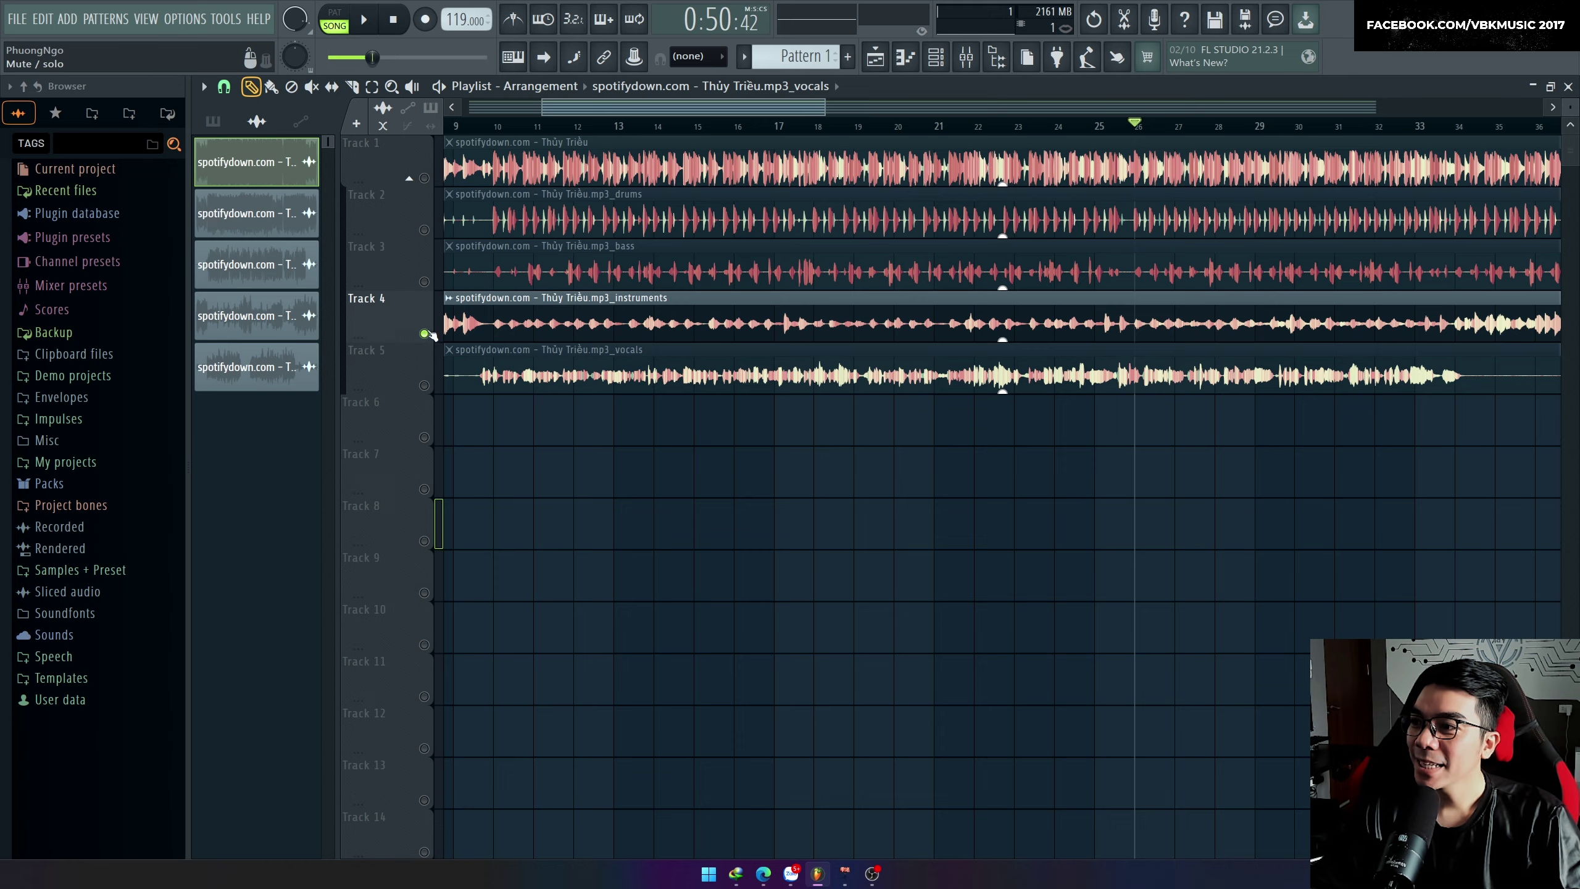
click(528, 126)
key(space)
scroll(559, 162, up, 2)
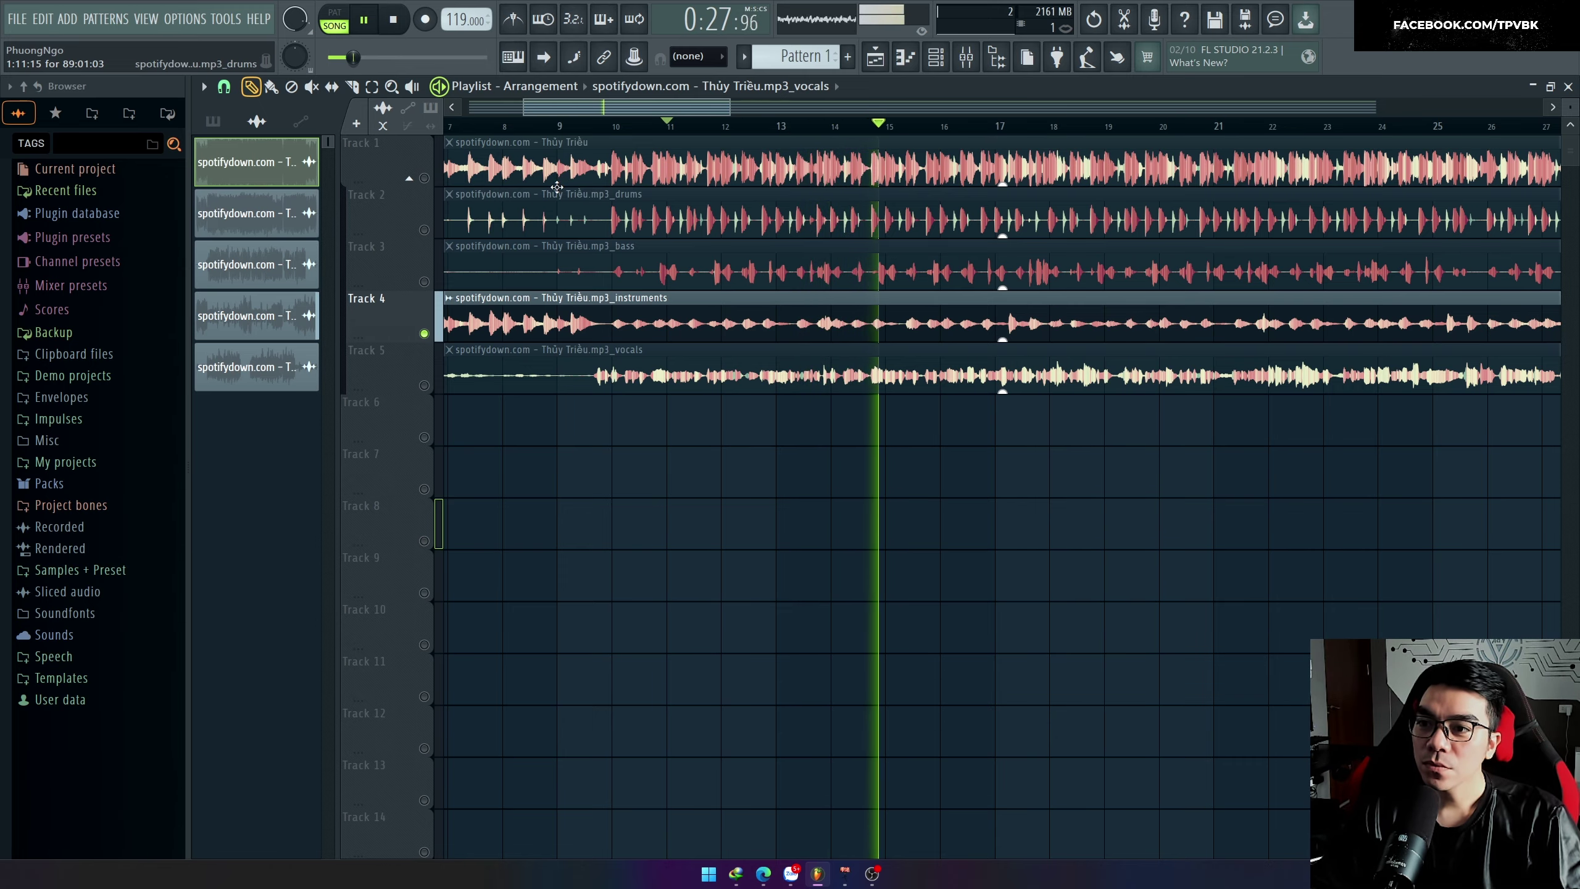
ctrl+scroll(771, 439, down, 2)
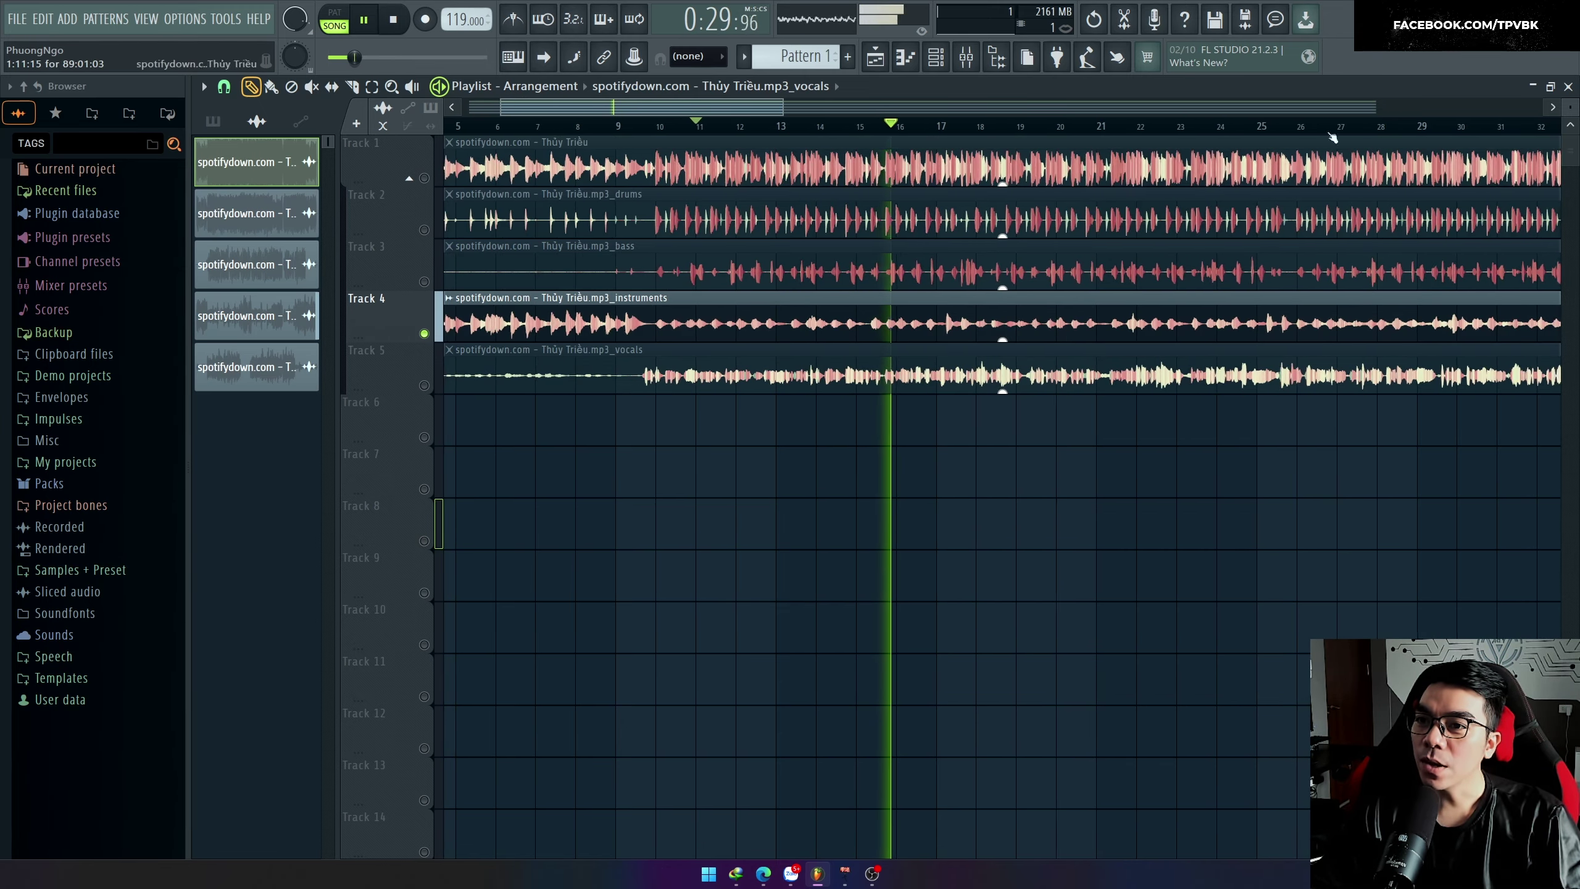
click(1262, 126)
ctrl+scroll(1058, 311, down, 3)
click(1297, 127)
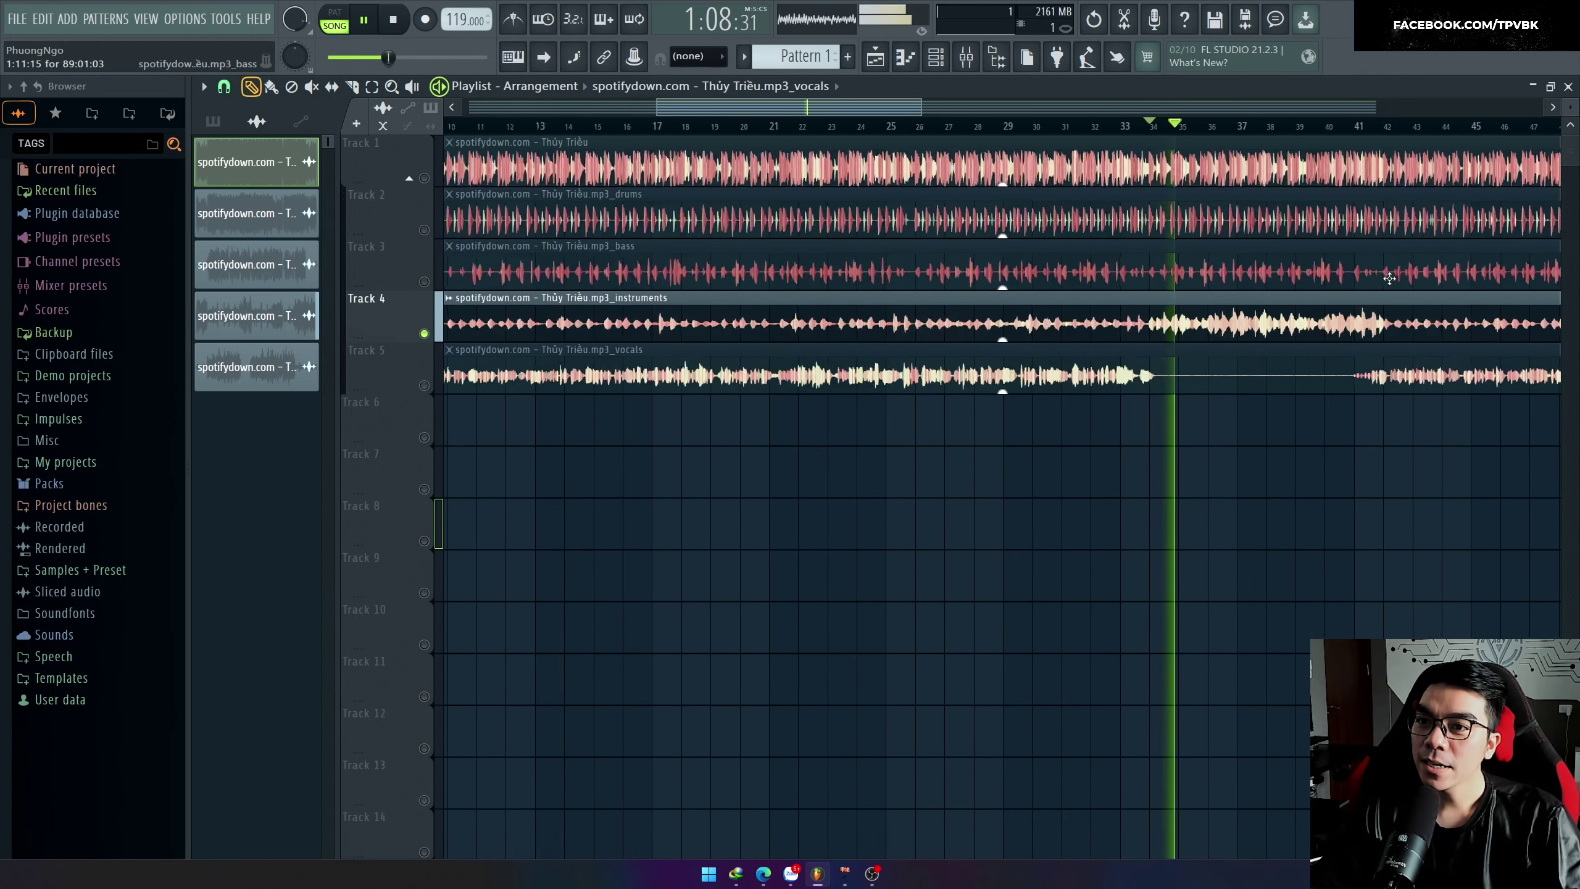
ctrl+scroll(1188, 374, up, 3)
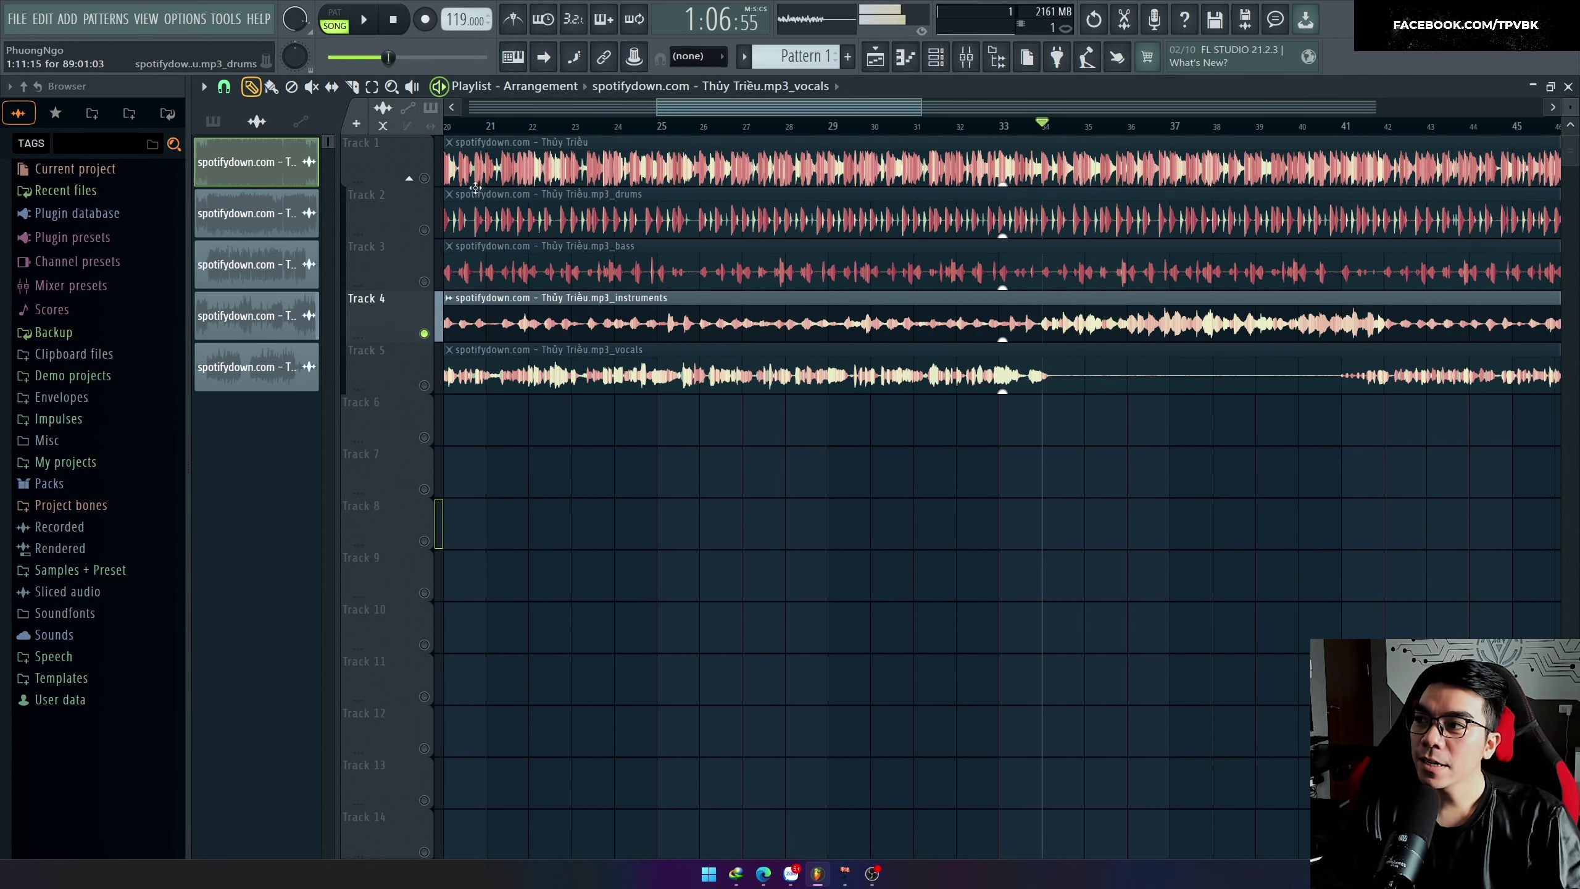
Step: Solo the original song on Track 1, listen to the section from bar 34, and mute the track again
click(424, 179)
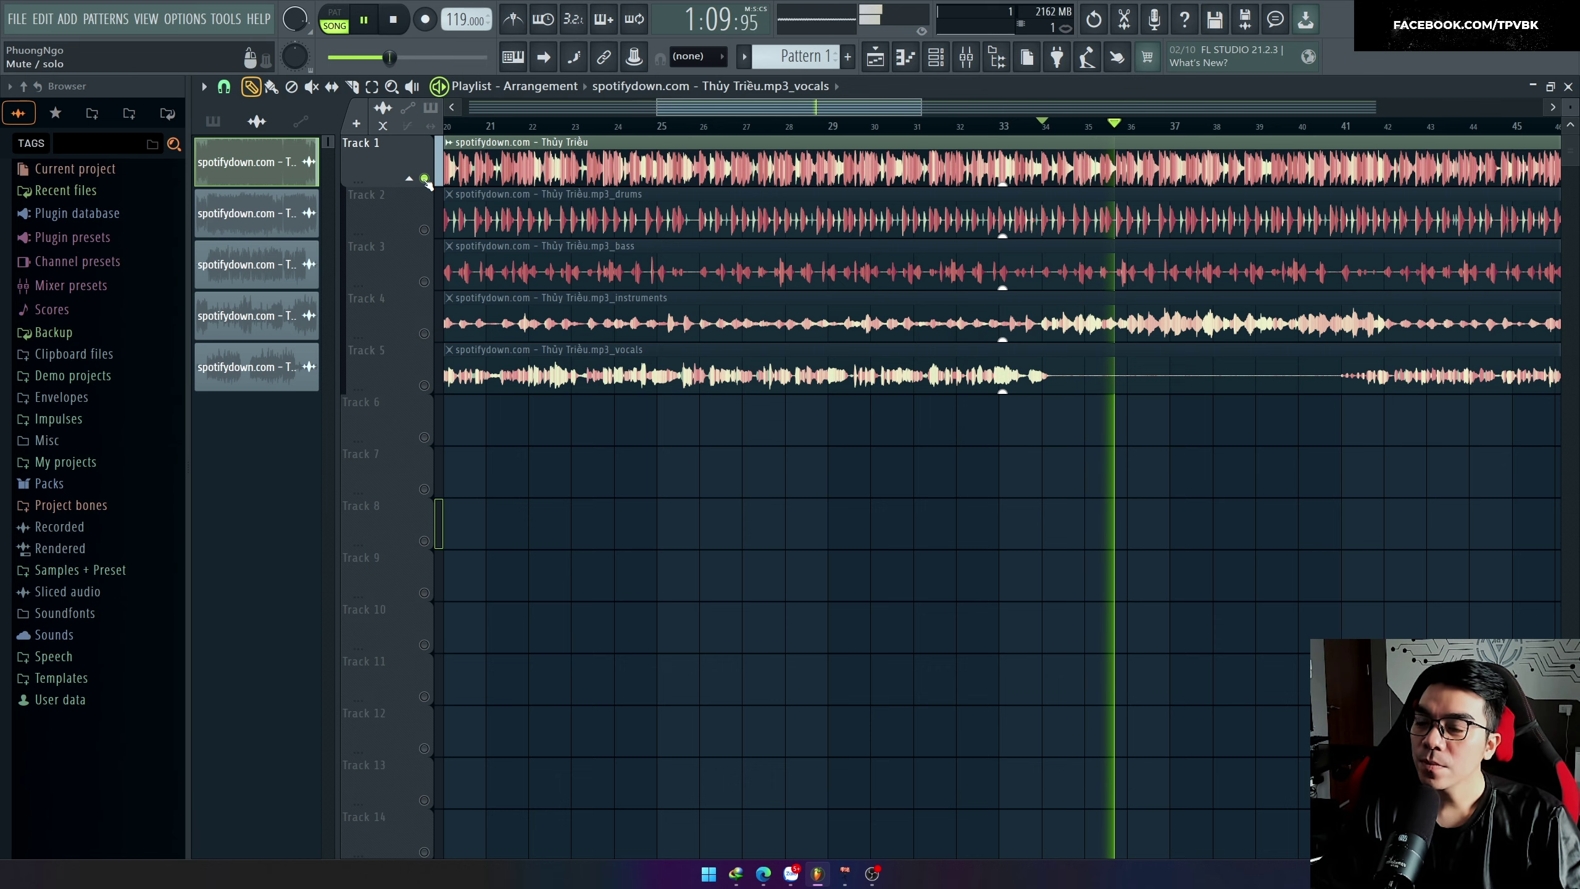
key(space)
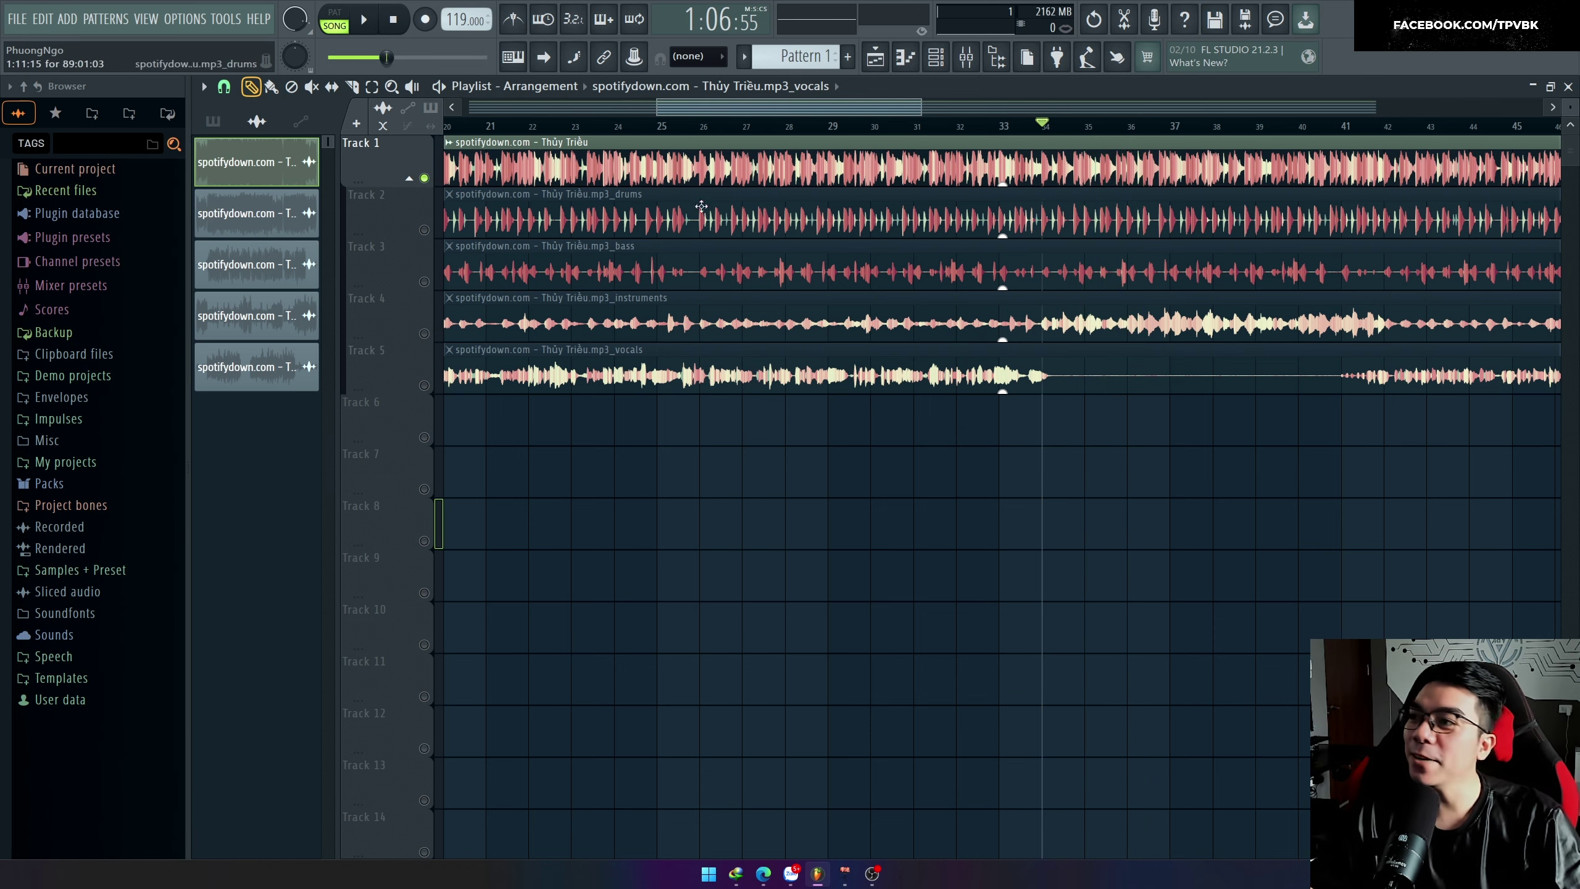
click(424, 178)
Step: Set the playback start position to bar 10, where the main drums come in
scroll(801, 353, down, 5)
scroll(511, 282, up, 4)
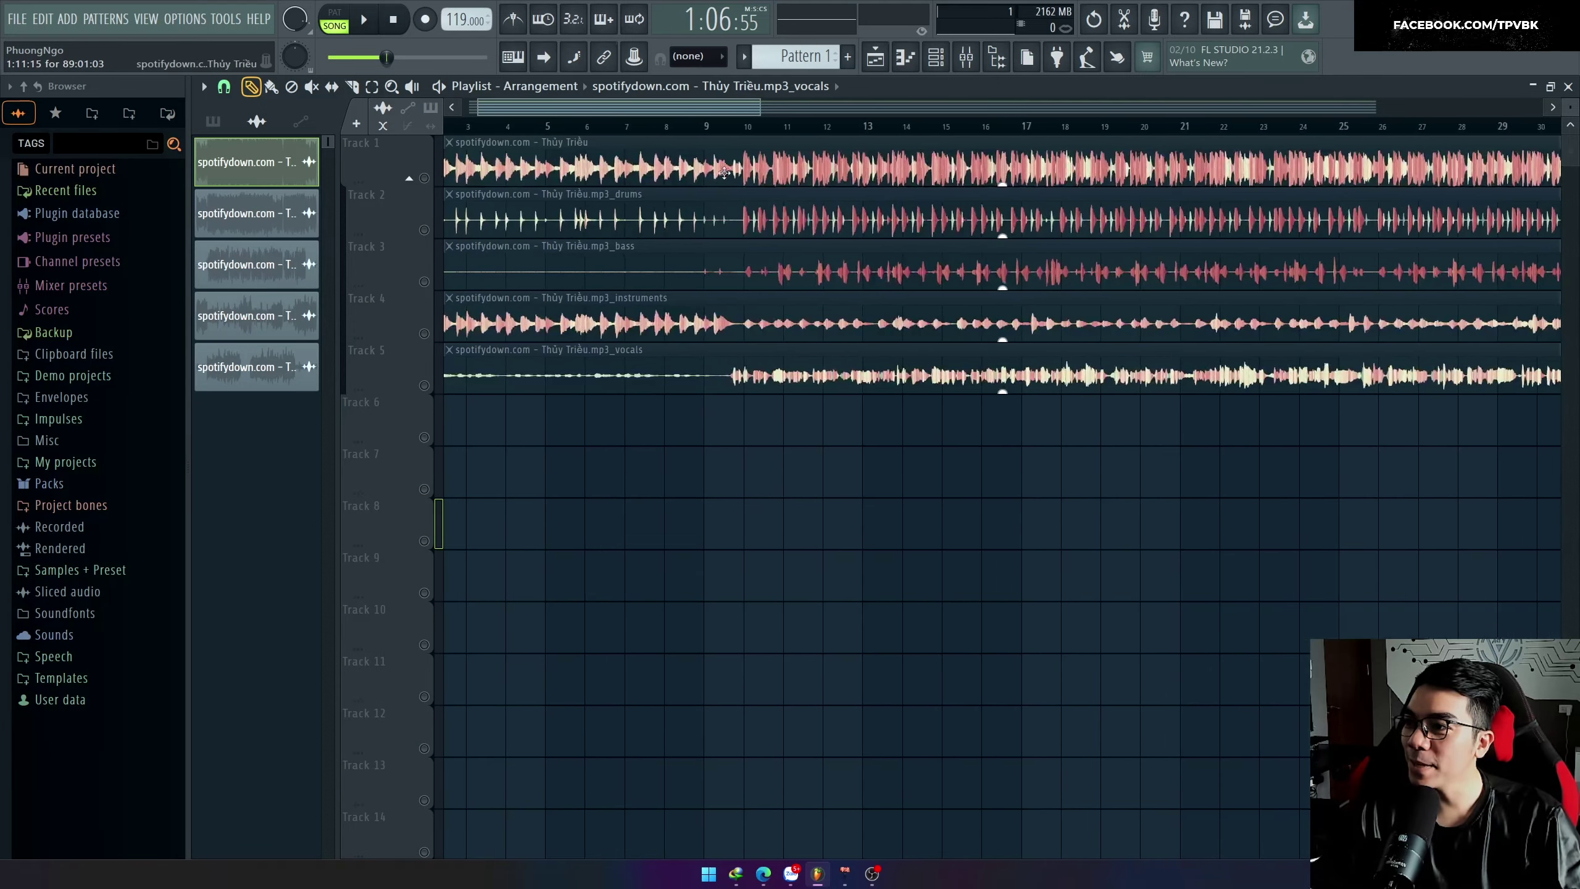
click(746, 127)
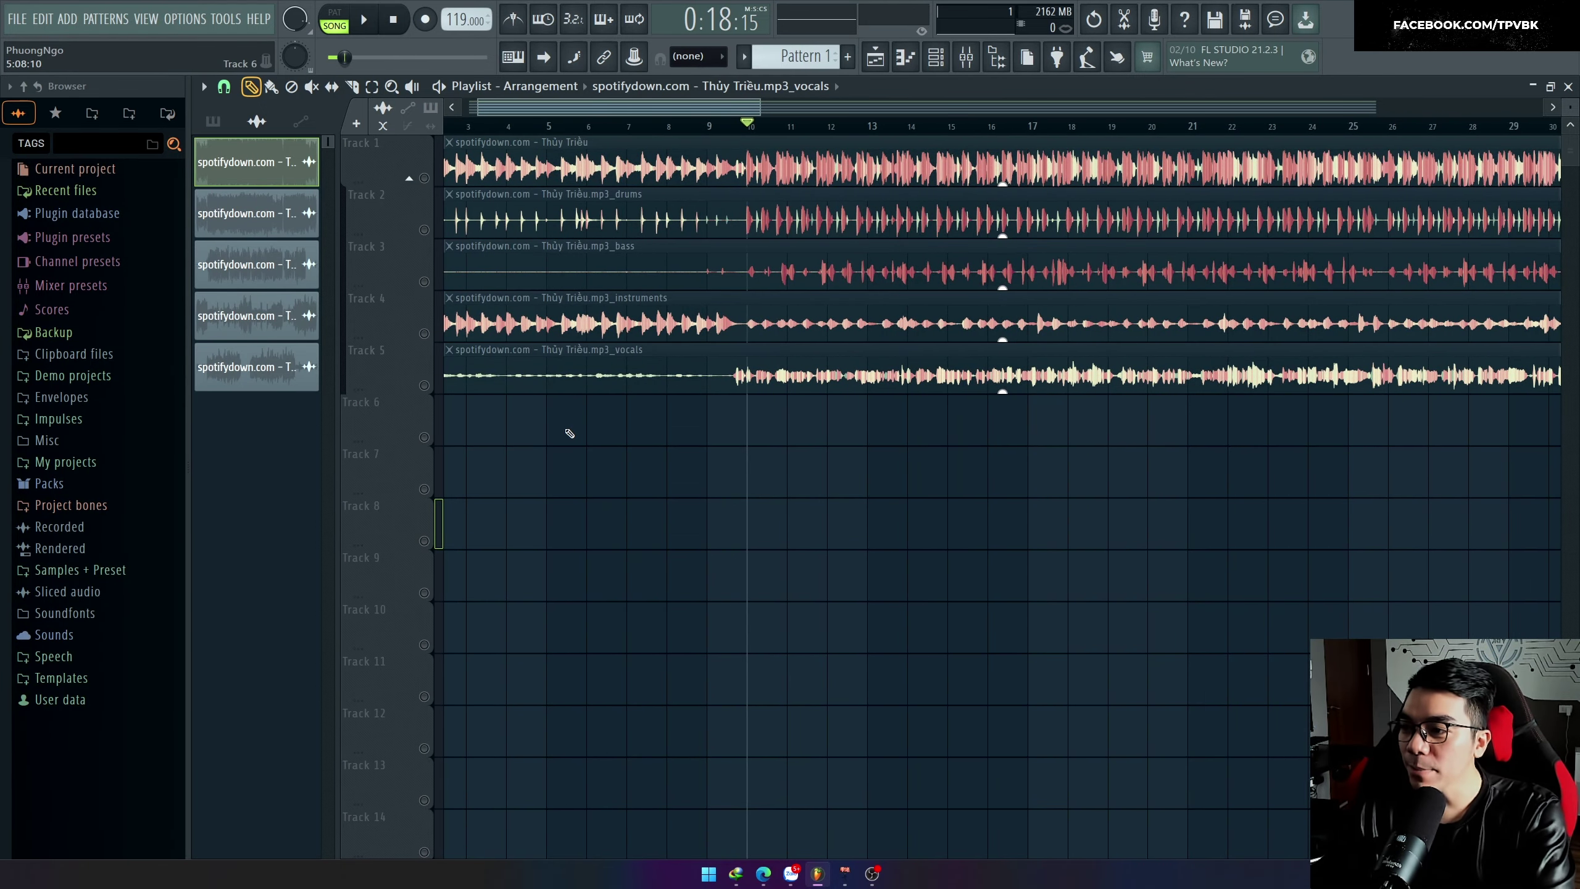
Step: Launch Free Timer, place it beside the playlist's track names, and start its 30-minute countdown
key(super)
text(f)
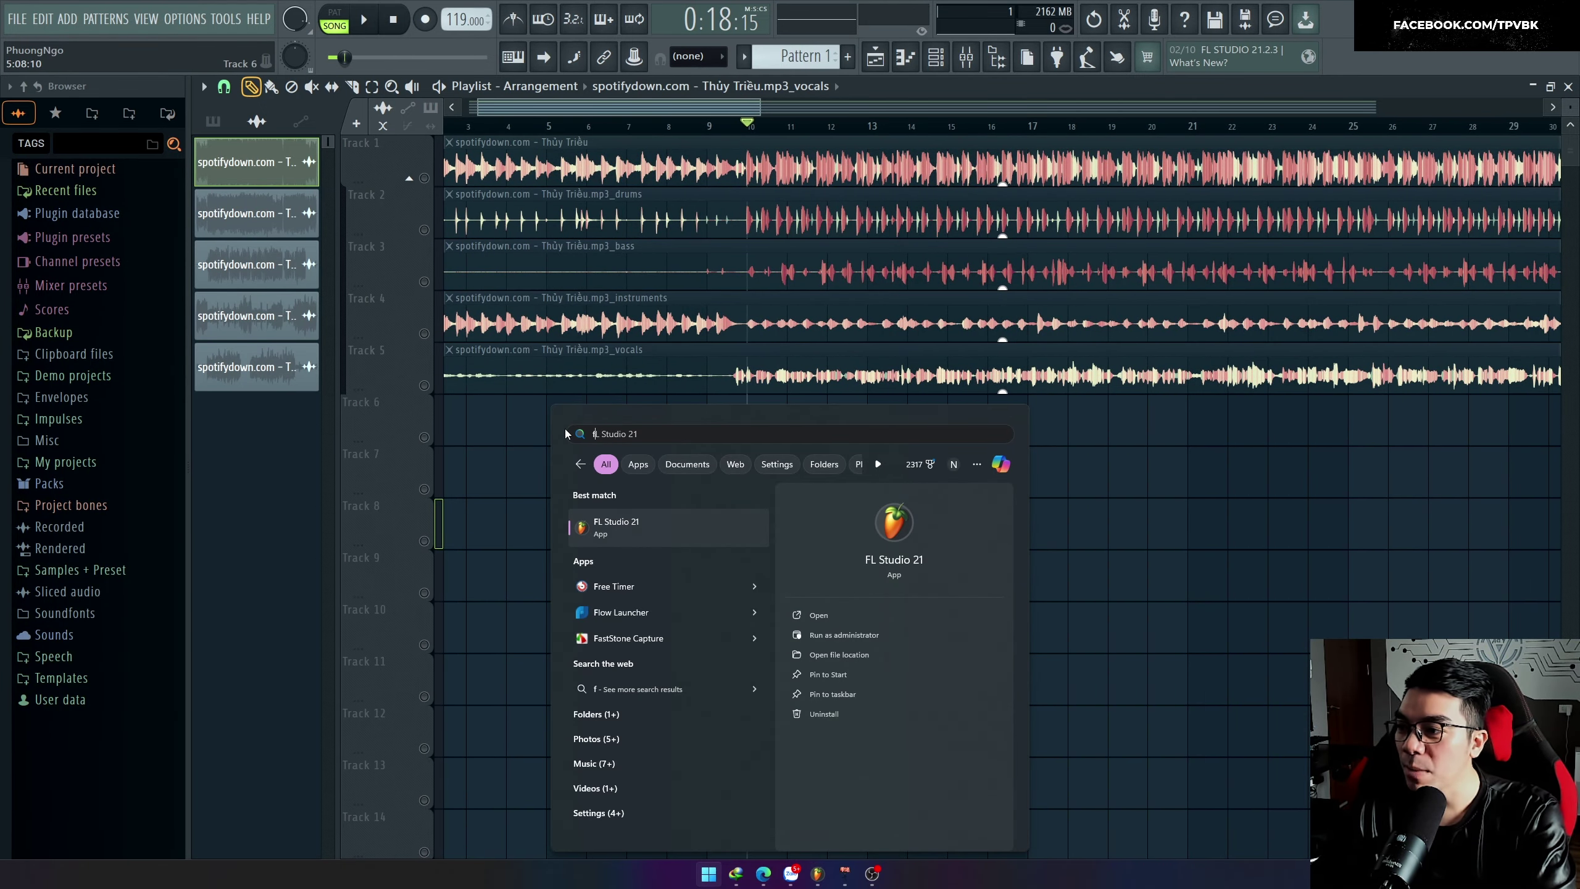
key(Escape)
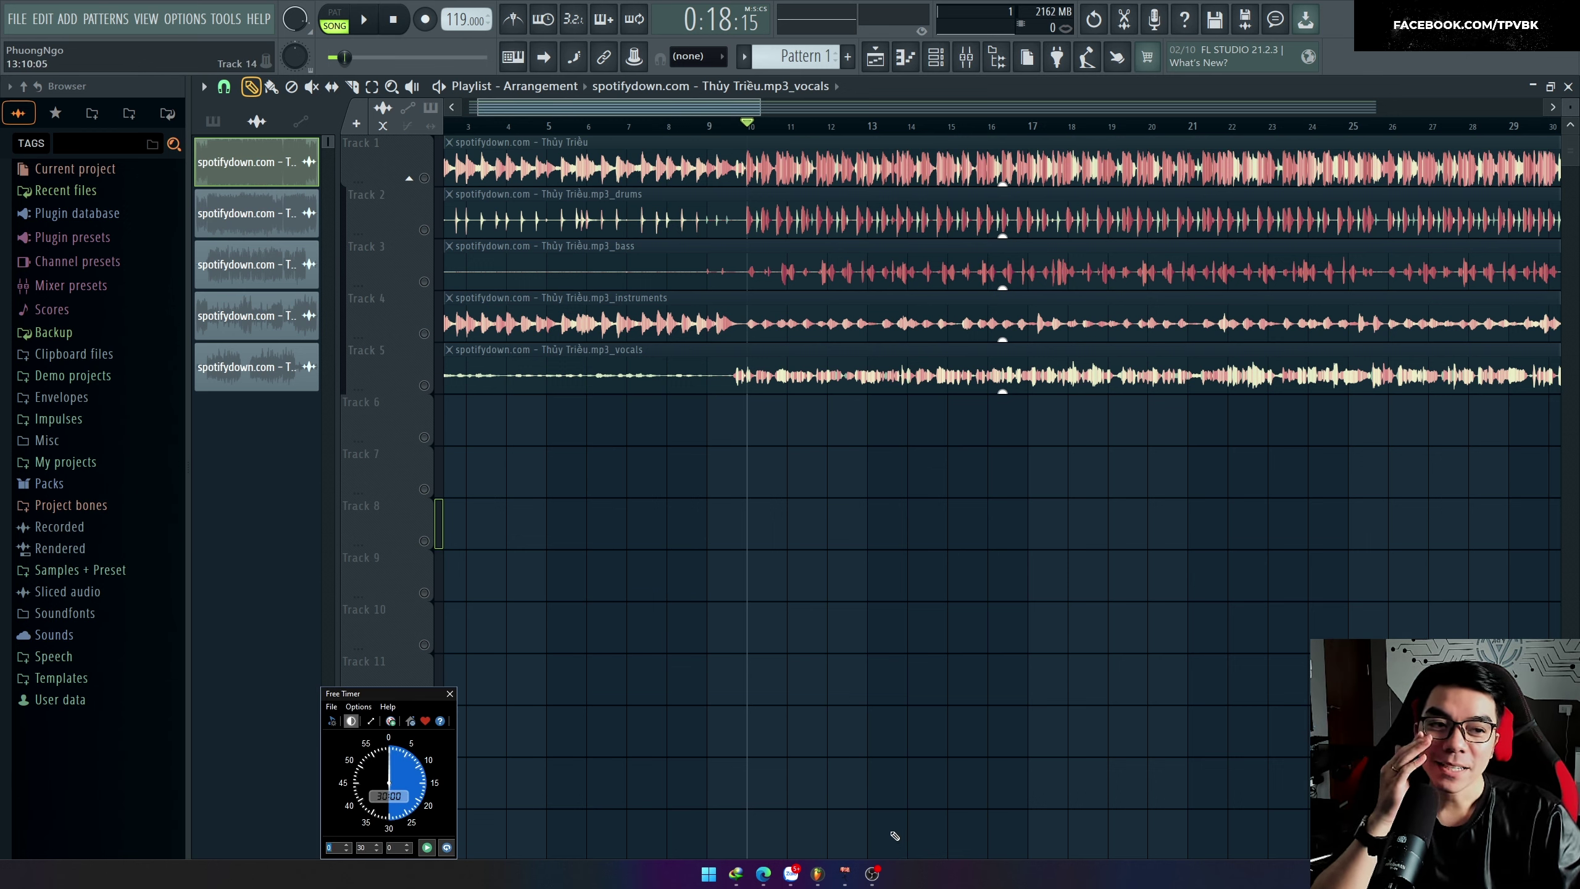
drag(409, 695, 290, 701)
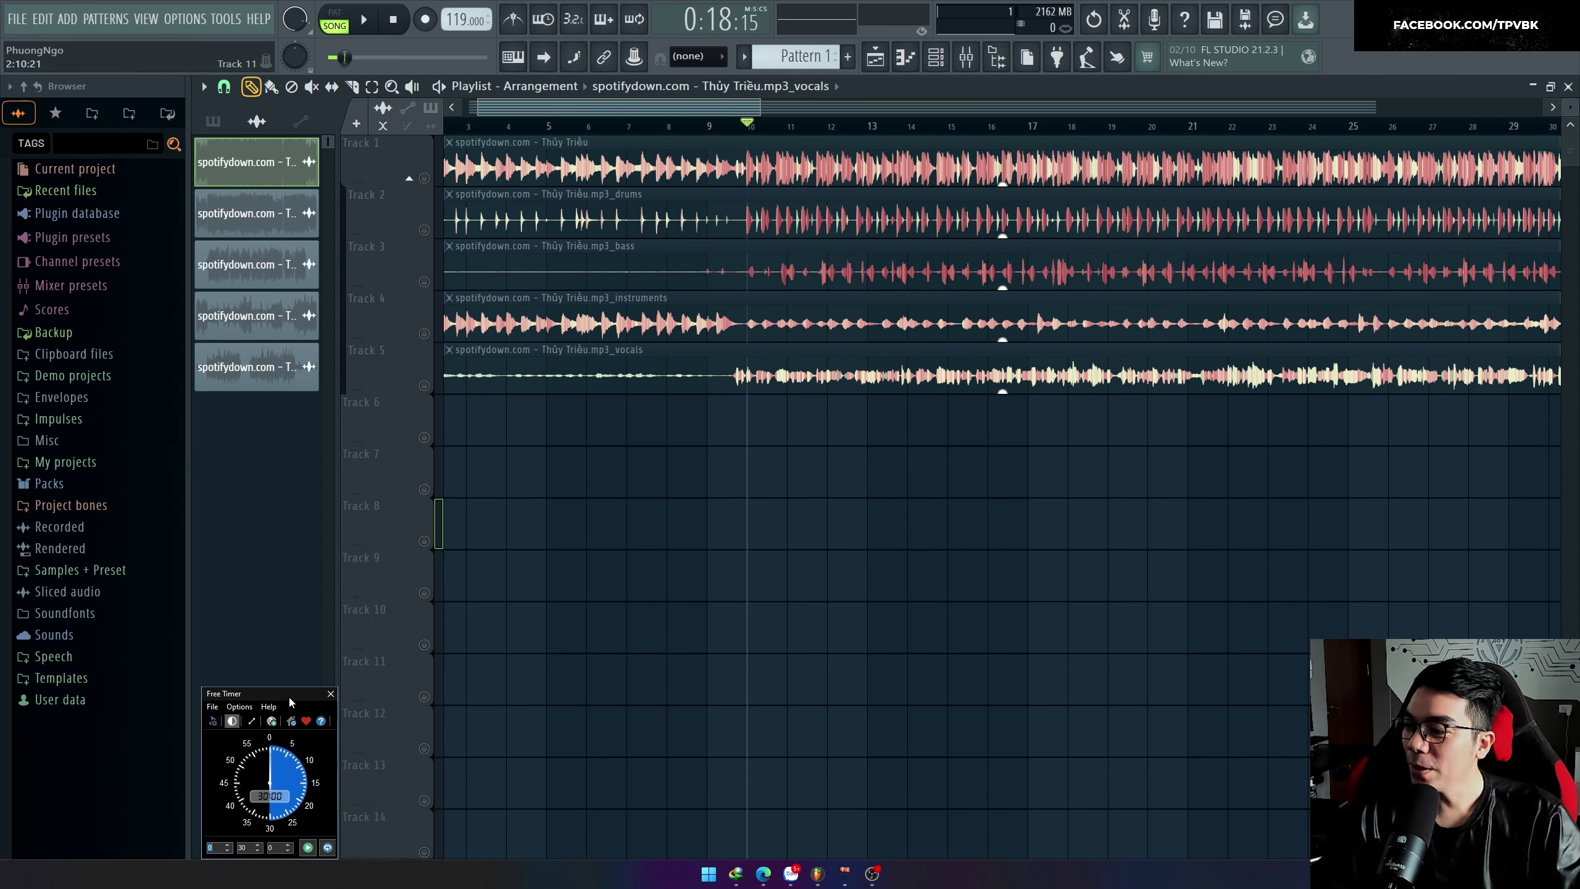
click(307, 847)
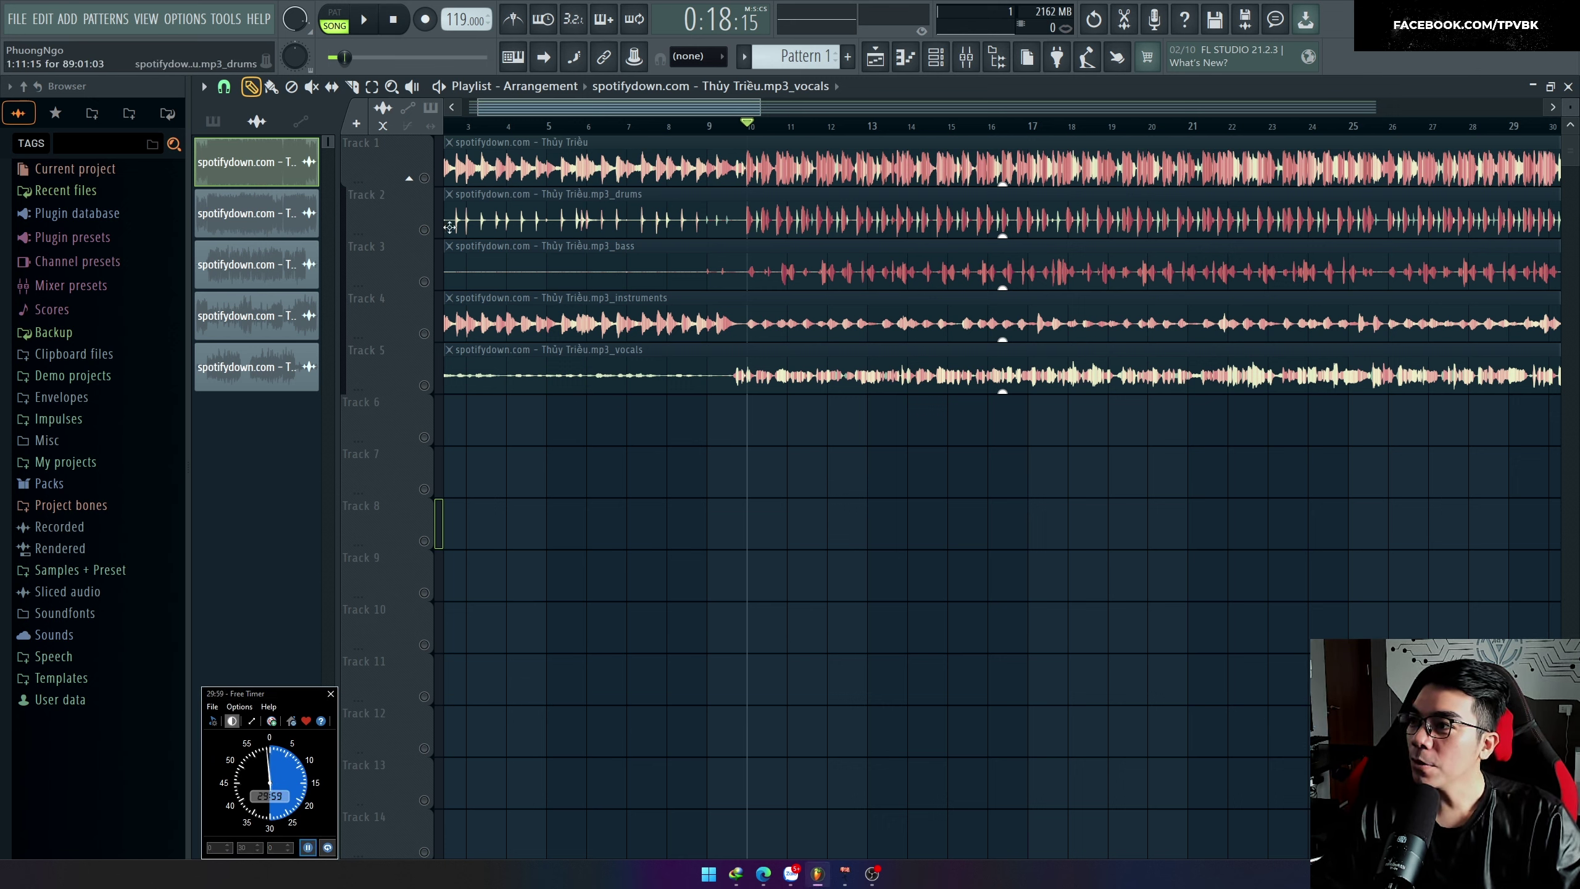
Step: Solo the drums stem on Track 2 and play a short moment from bar 10 as a drum reference
click(425, 230)
key(space)
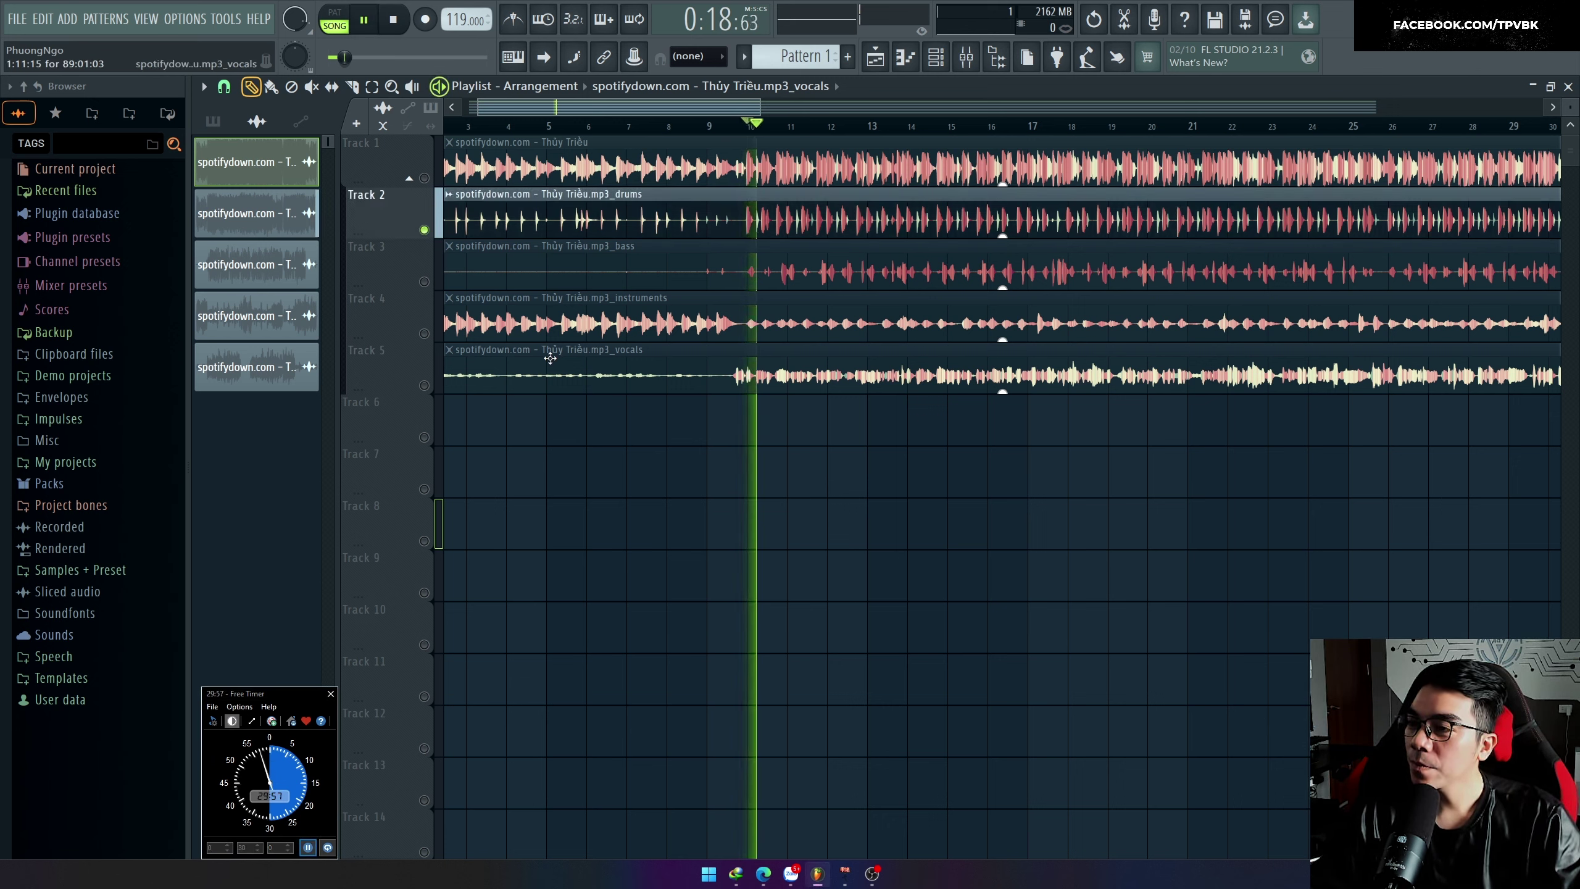
key(space)
Step: Search the sample browser for "Kick trap" and widen the browser so the full sample names are readable
click(83, 146)
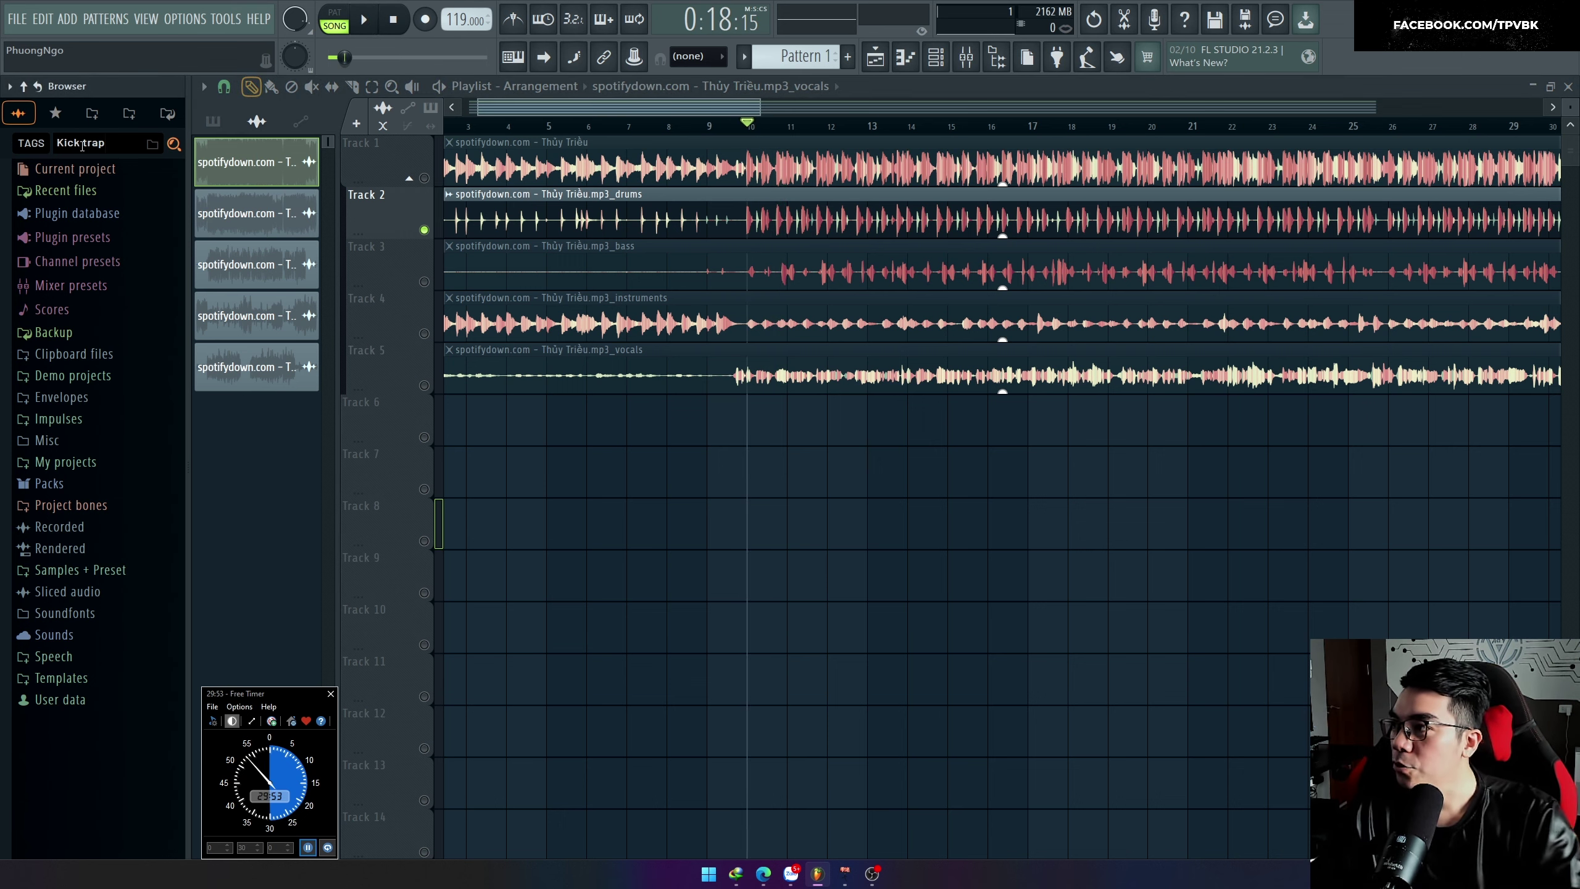
key(Return)
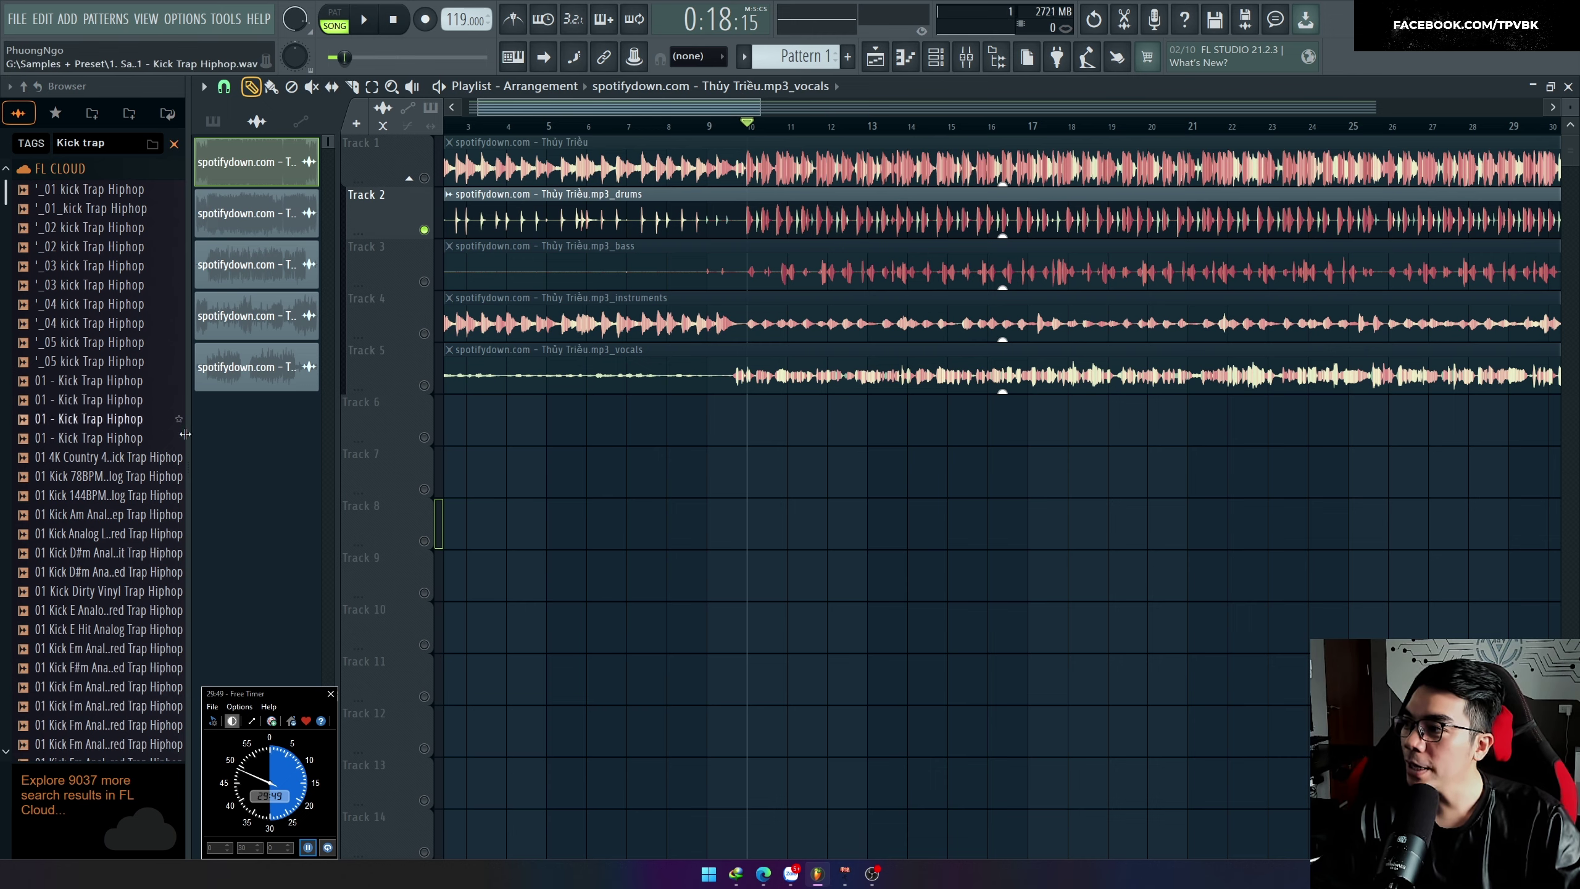
drag(186, 434, 254, 436)
Step: Browse the trap kick results and audition several samples, including 05 Kick Trap Hiphop
click(186, 496)
scroll(144, 436, down, 6)
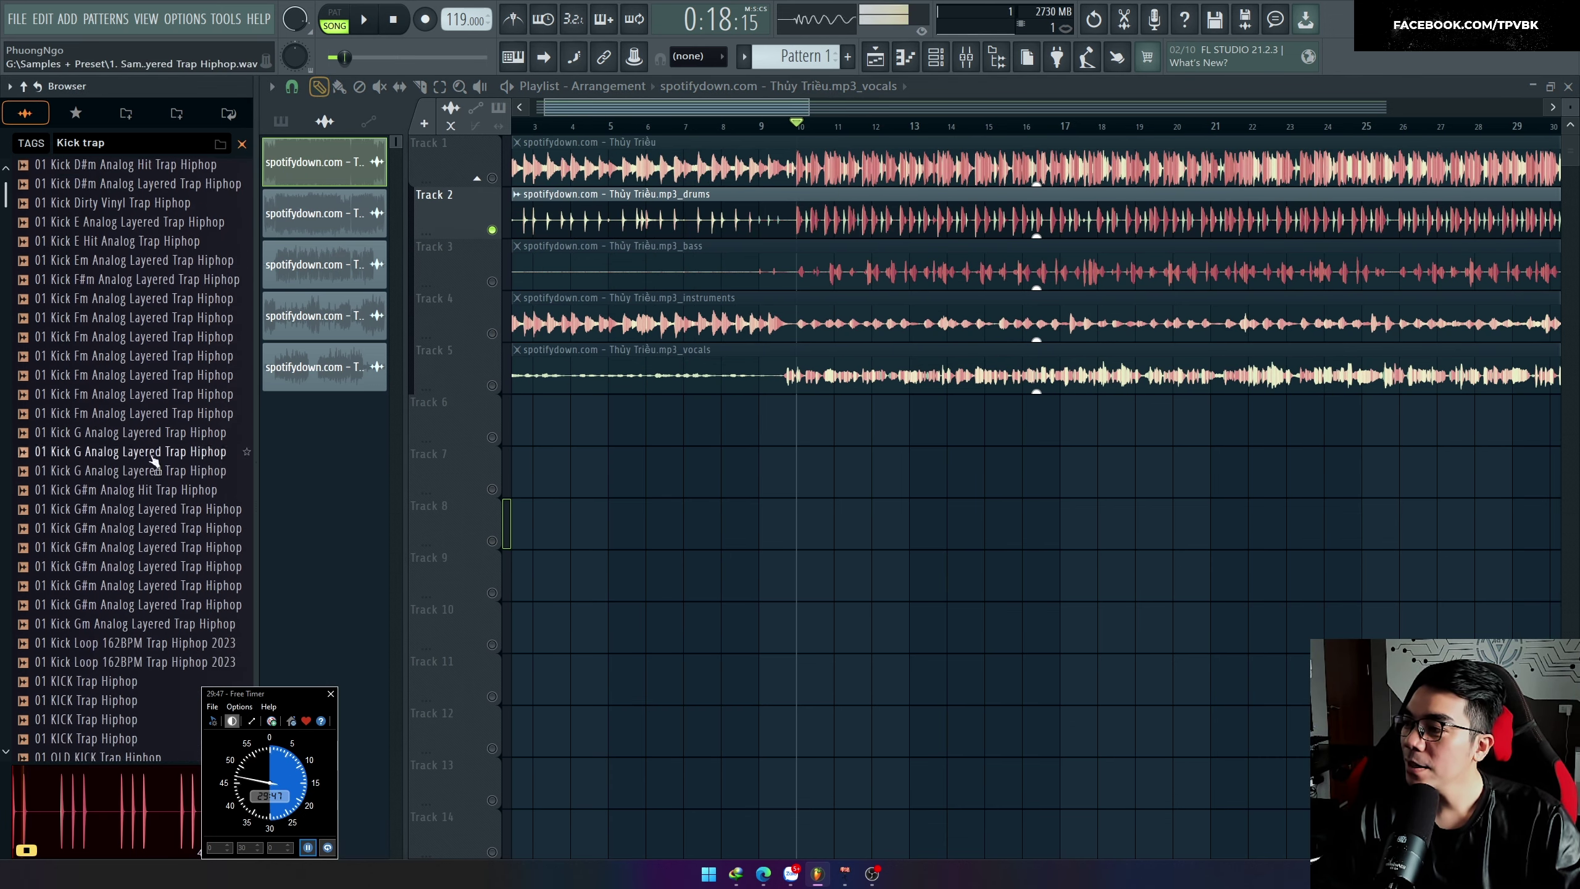
scroll(154, 460, down, 15)
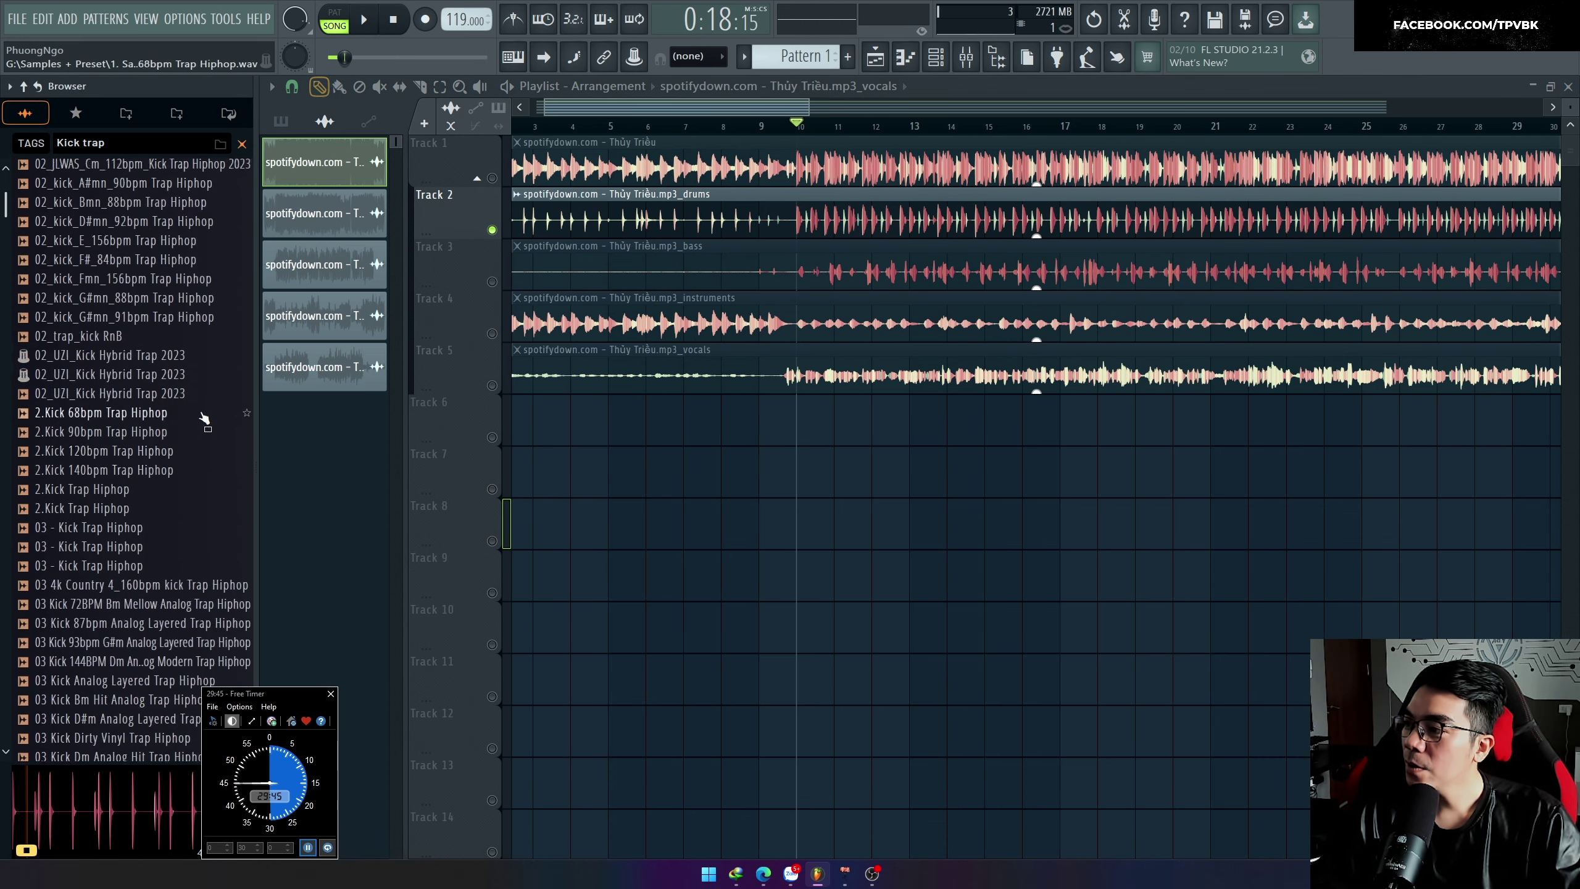
scroll(162, 498, down, 20)
click(122, 591)
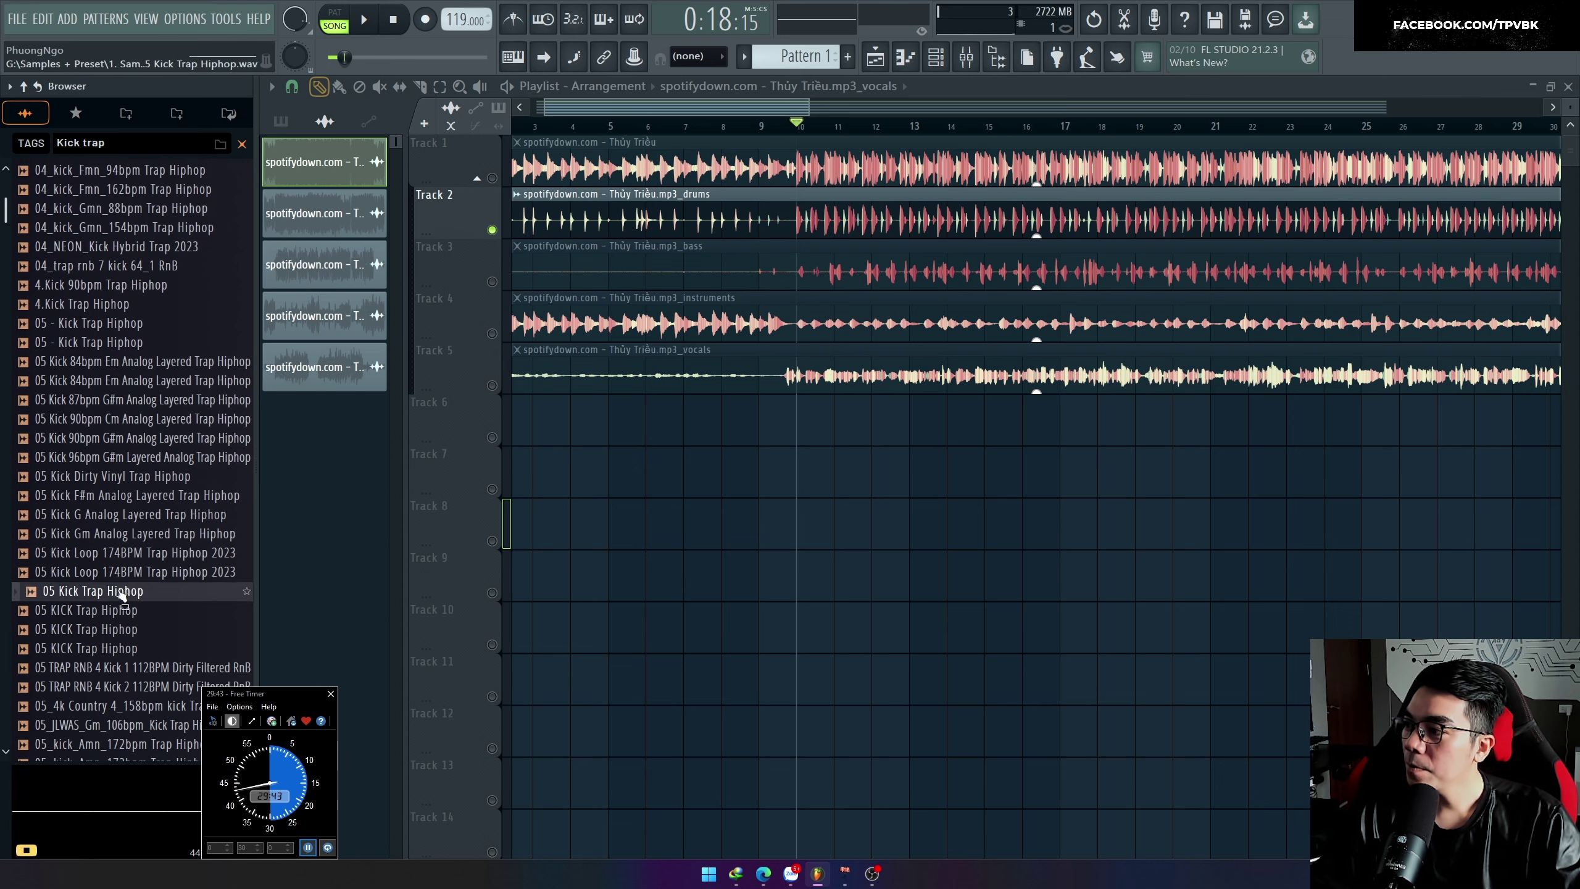
scroll(123, 560, down, 20)
Step: Narrow the sample search to "Kick trap vc" and audition the VC_2023_FBHT1 kicks, including Kick 4 Future Bass Hybrid Trap
click(141, 144)
text(v)
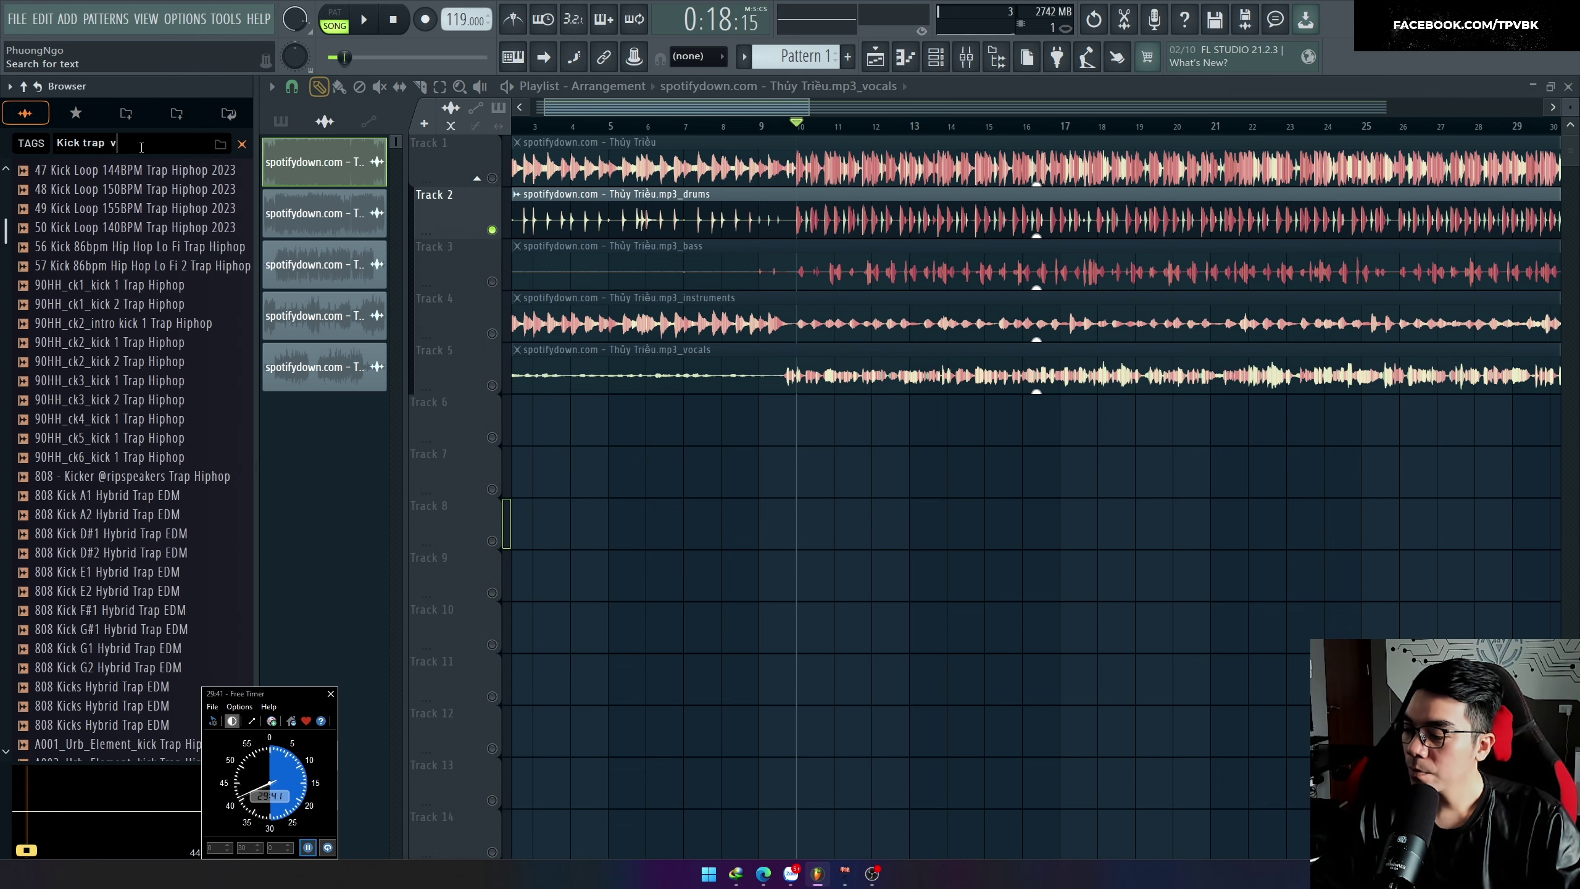
text(c)
click(119, 359)
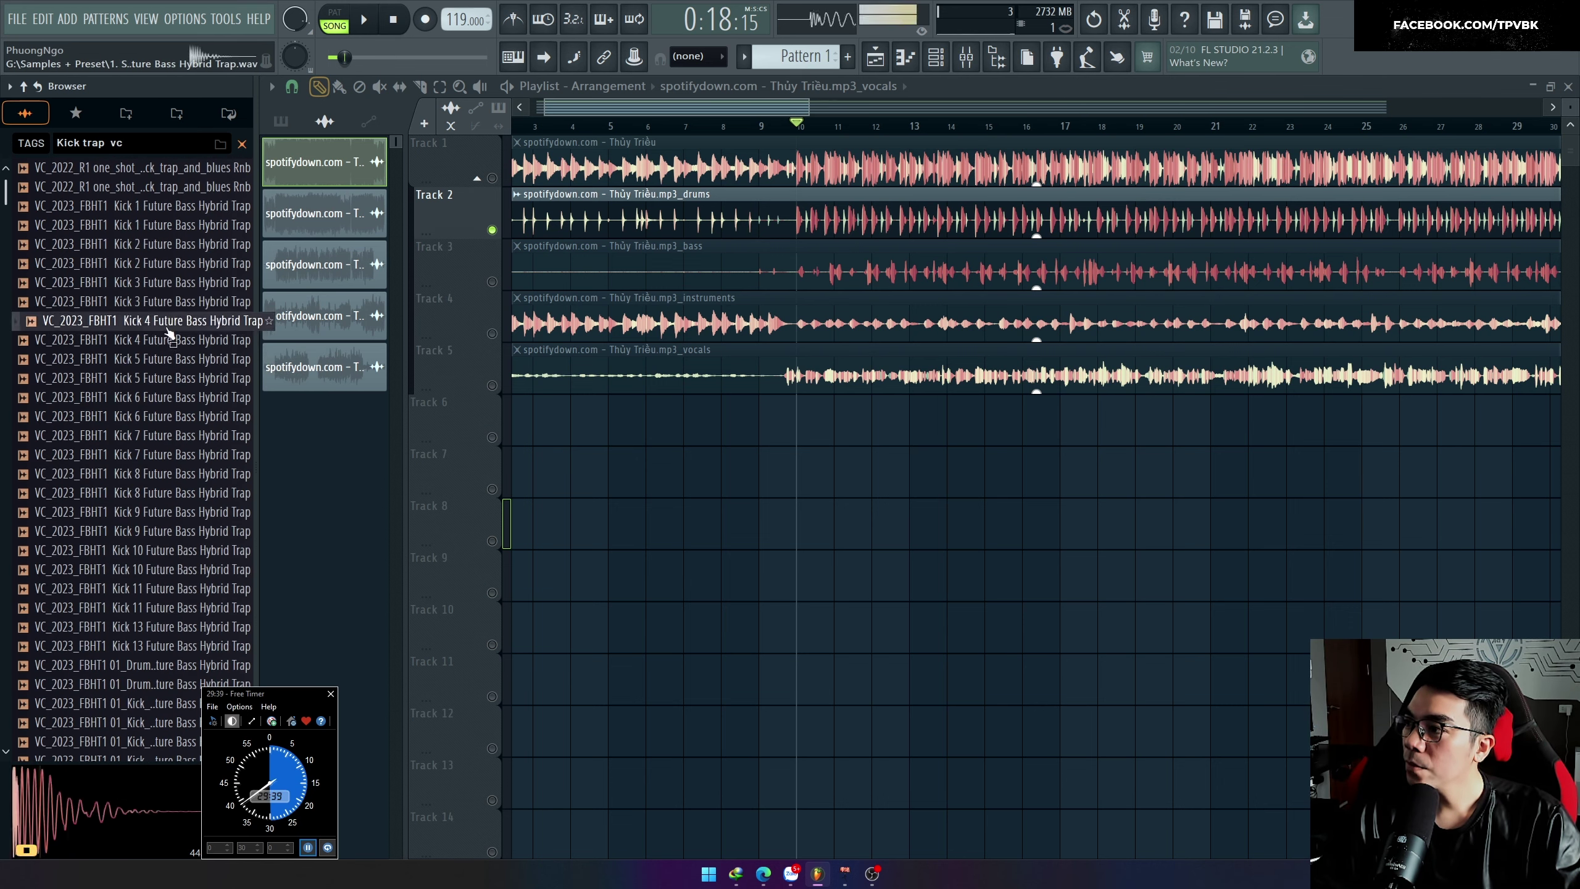
click(174, 292)
click(169, 322)
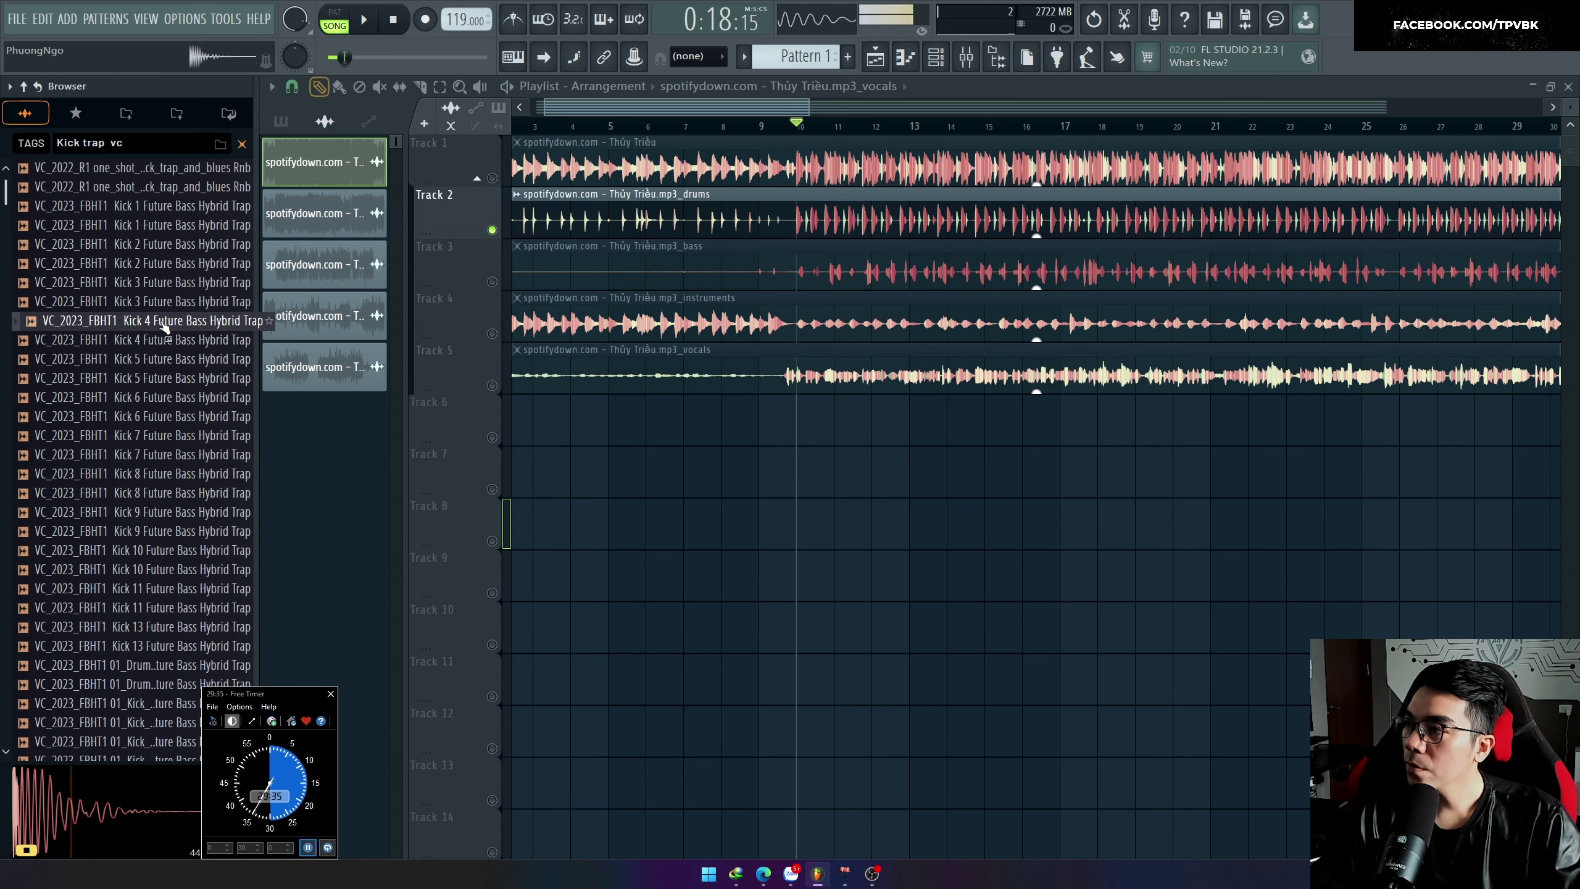
Step: Open the VC_2023_FBHT1 Kick 4 Future Bass Hybrid Trap sample in a new channel
key(F9)
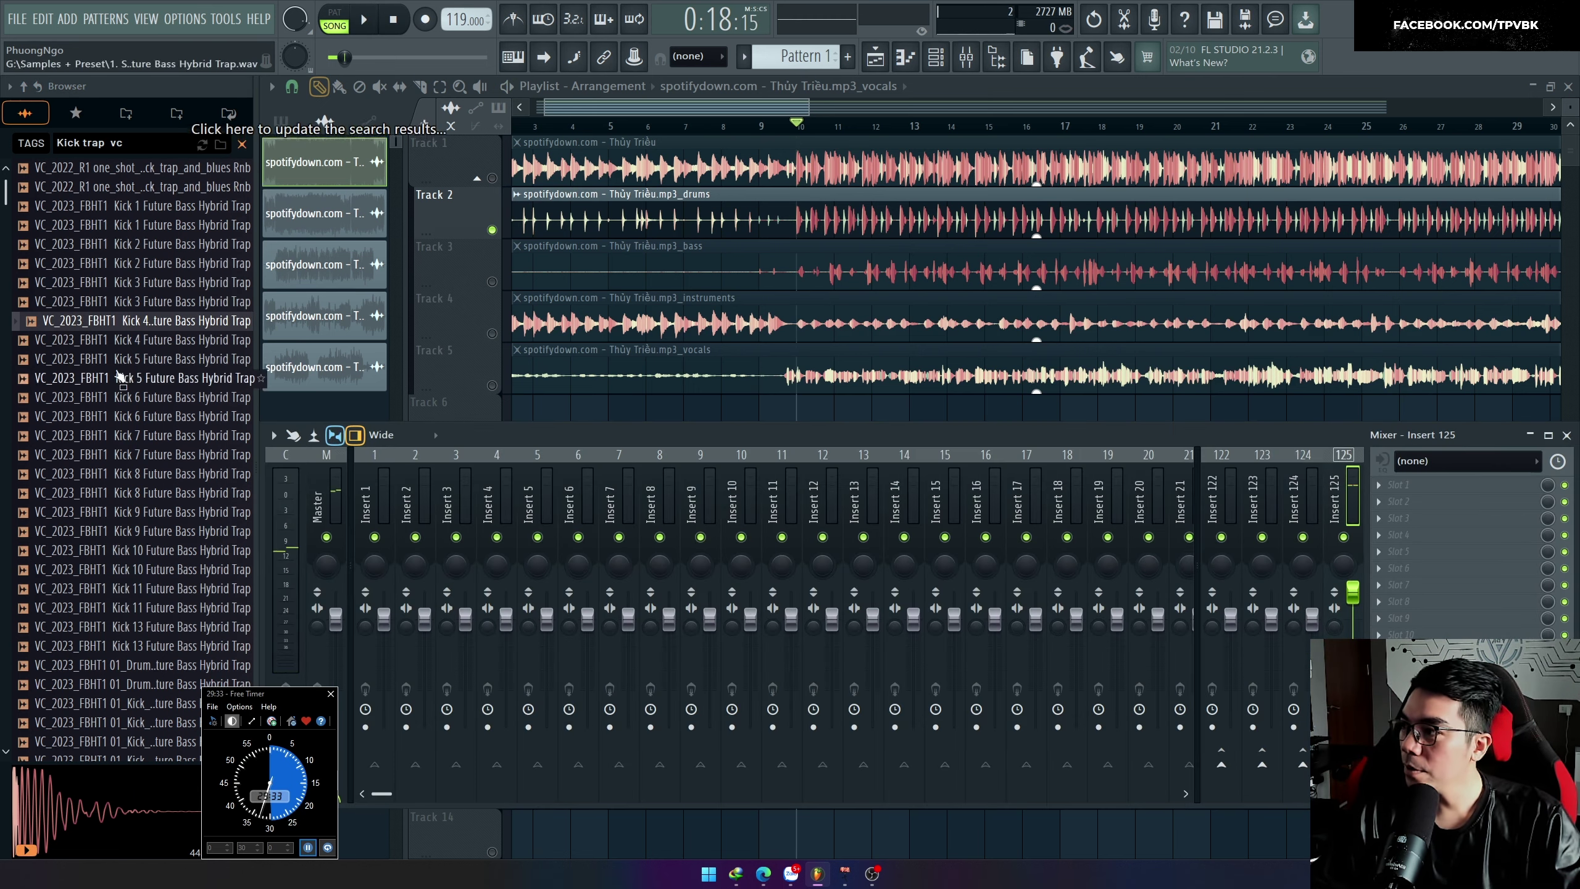
click(136, 321)
right_click(124, 323)
click(156, 340)
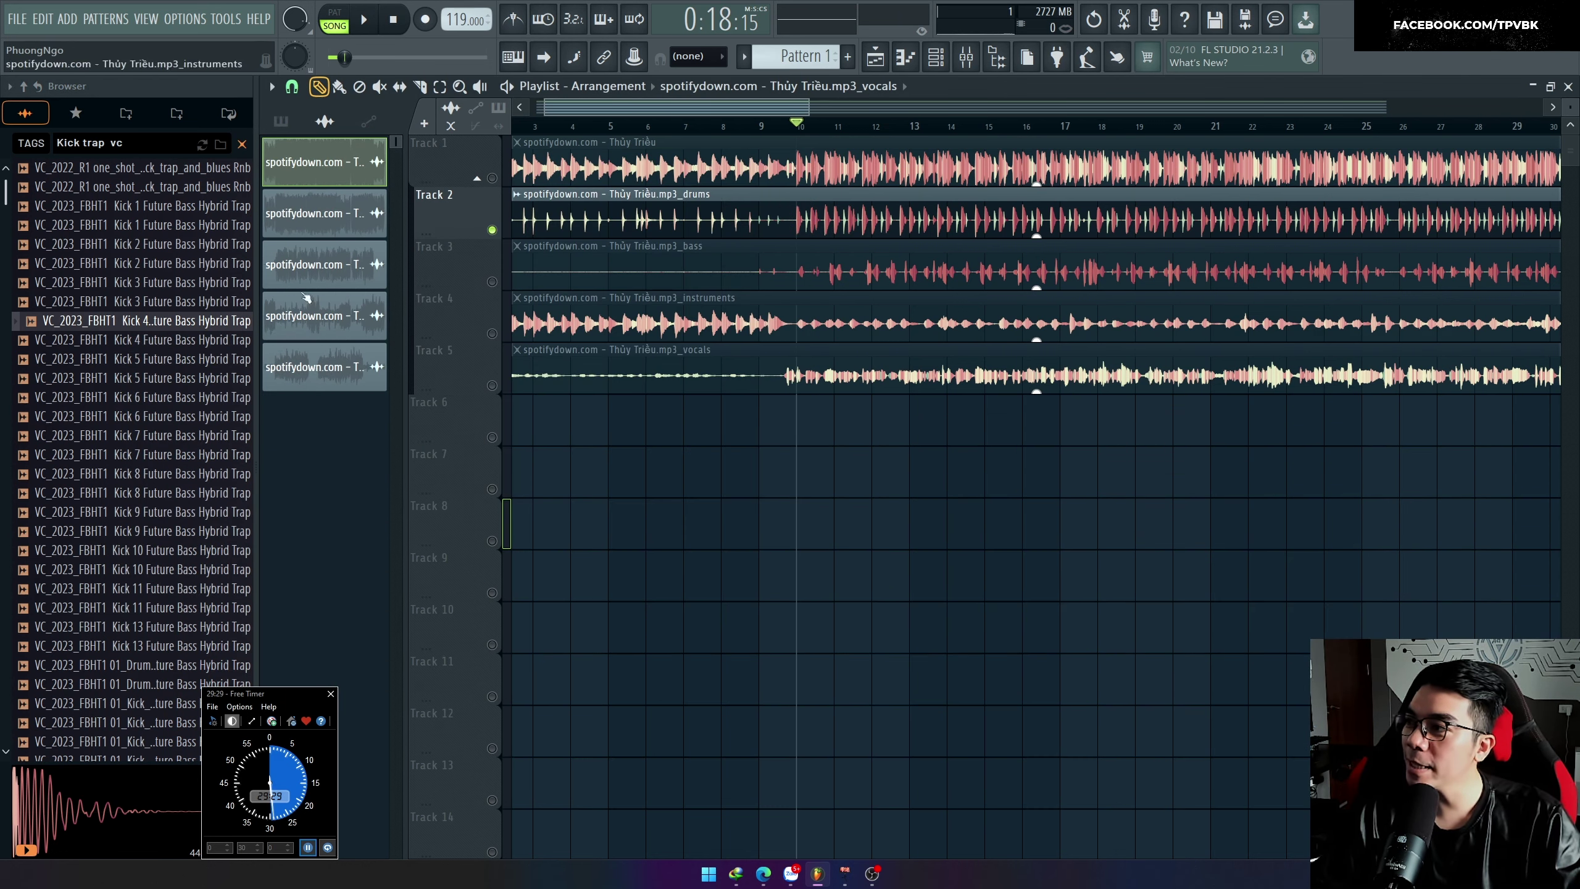
Step: Search the samples for "trap clap vc" and audition VC_2023_FBHT1 Clap 4 Future Bass Hybrid Trap
key(space)
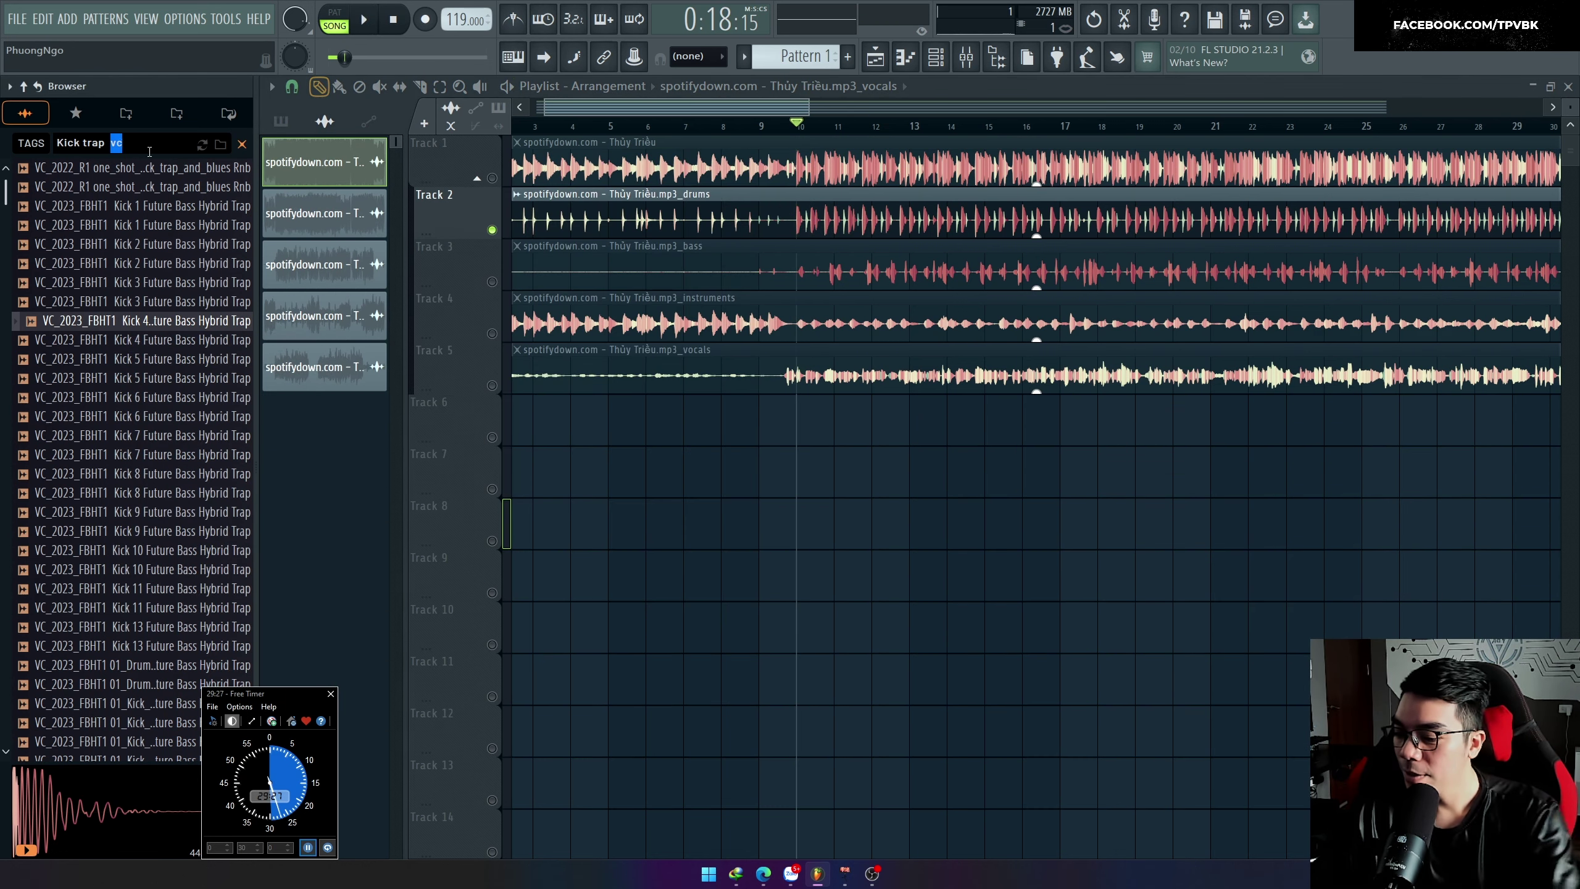
key(Return)
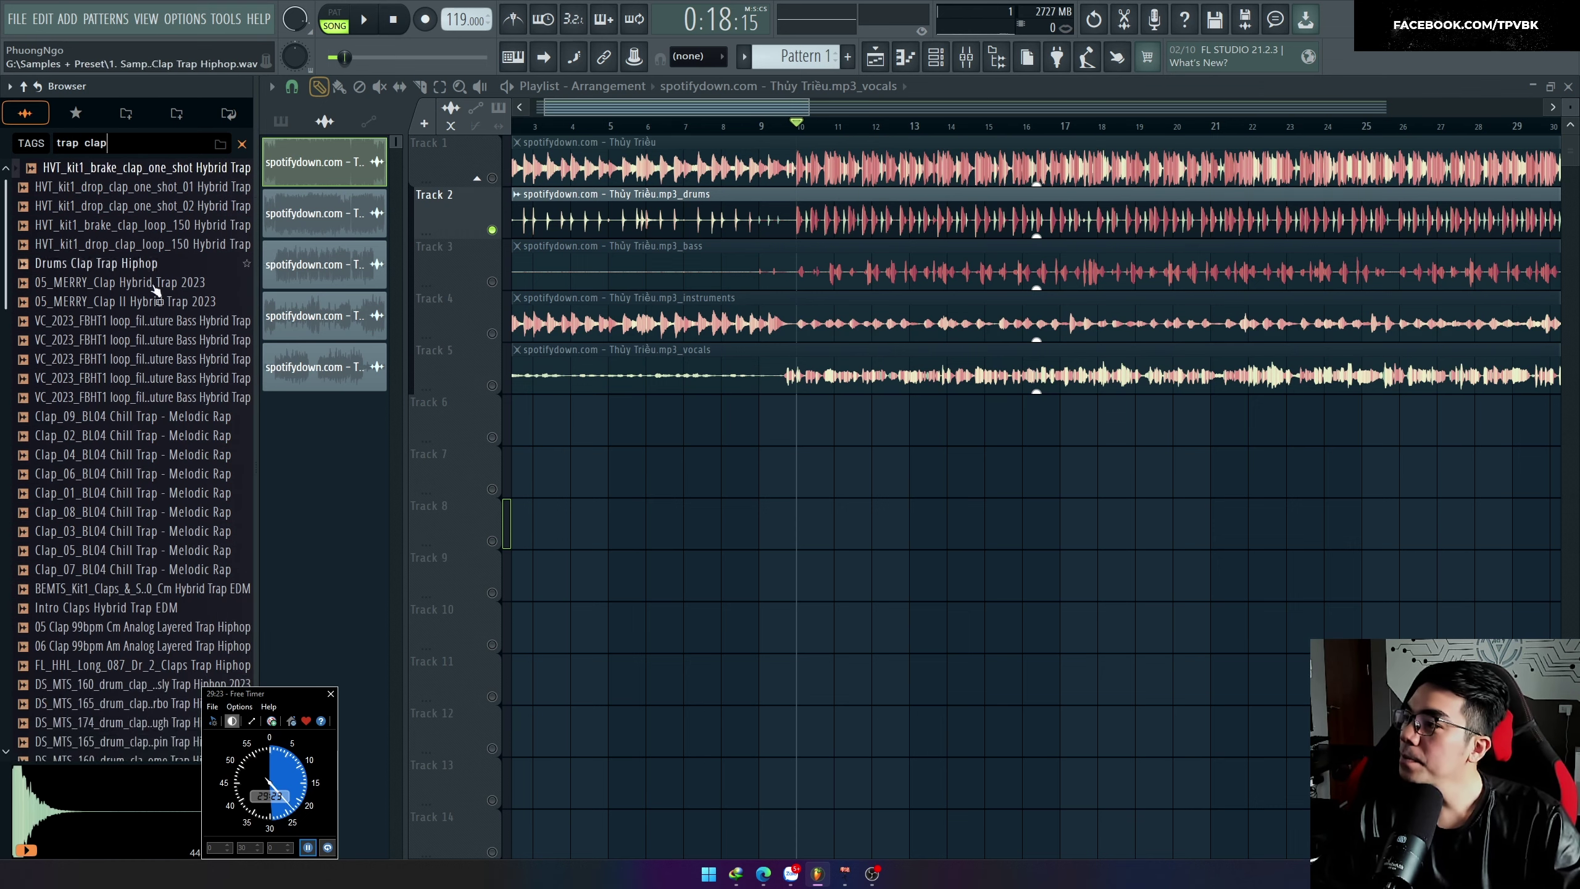
text(c)
click(117, 342)
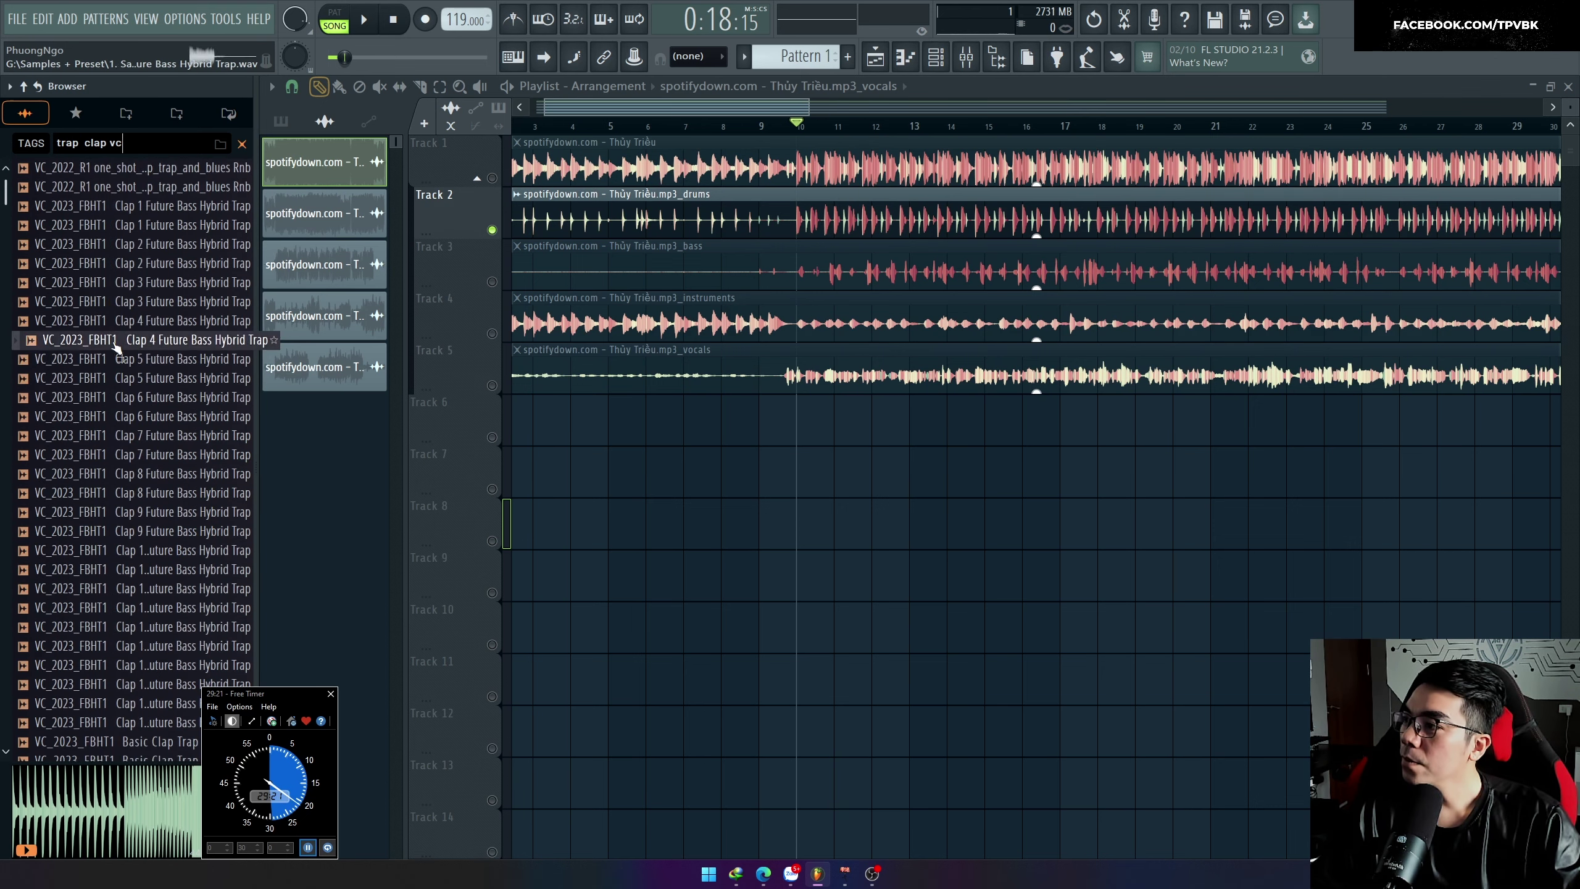
Step: Audition the VC_2023_FBHT1 Future Bass Hybrid Trap claps, including Clap 1, 2, 3 and 4, comparing them with the drums stem
click(168, 303)
click(175, 247)
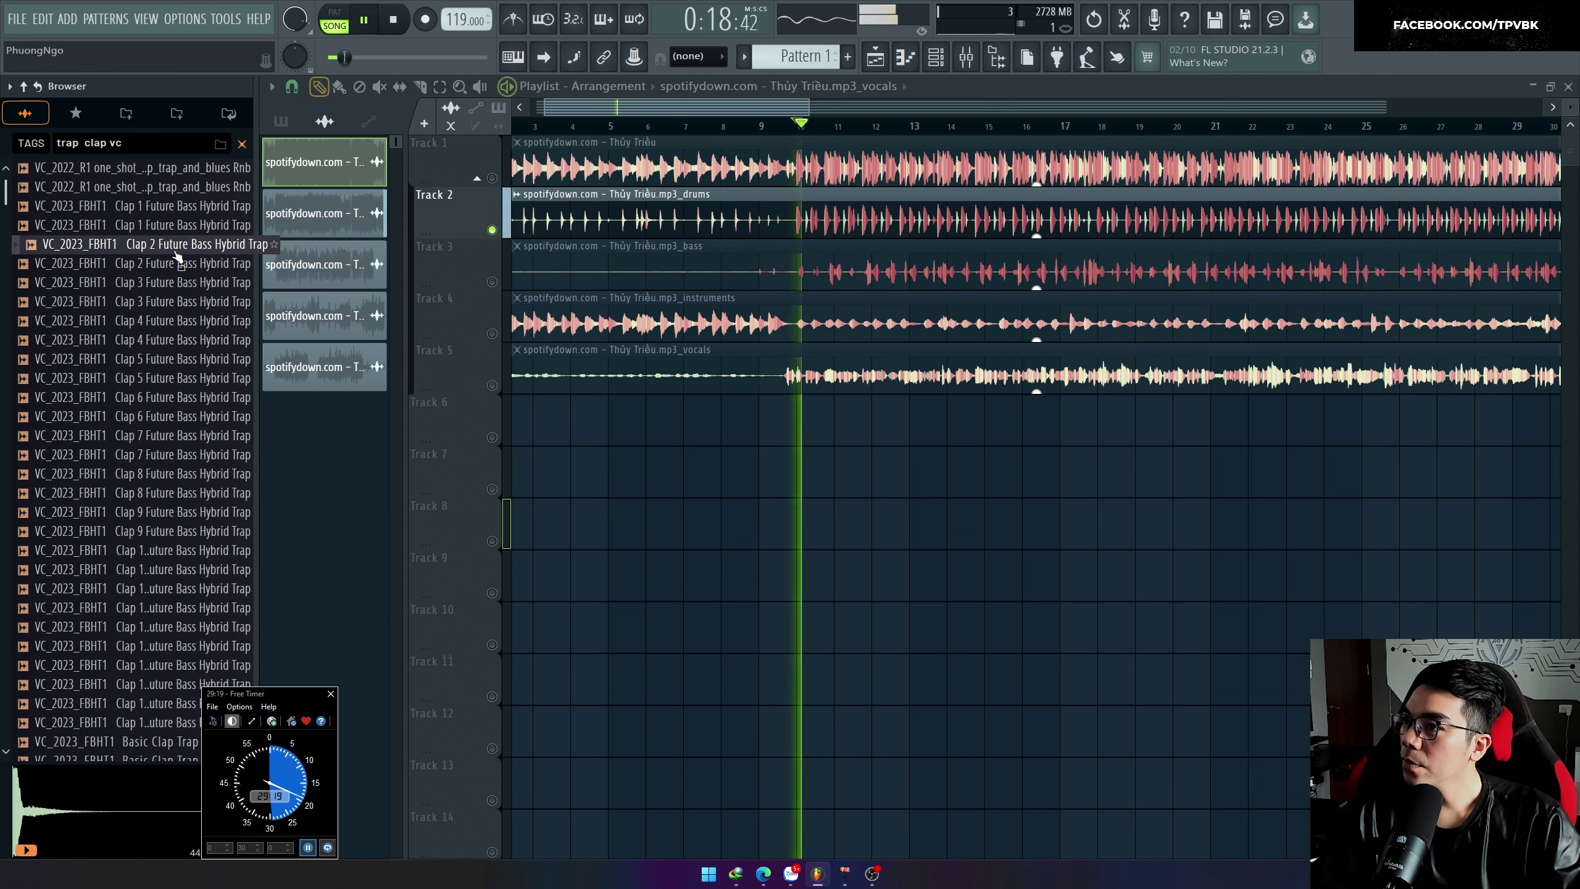
click(171, 459)
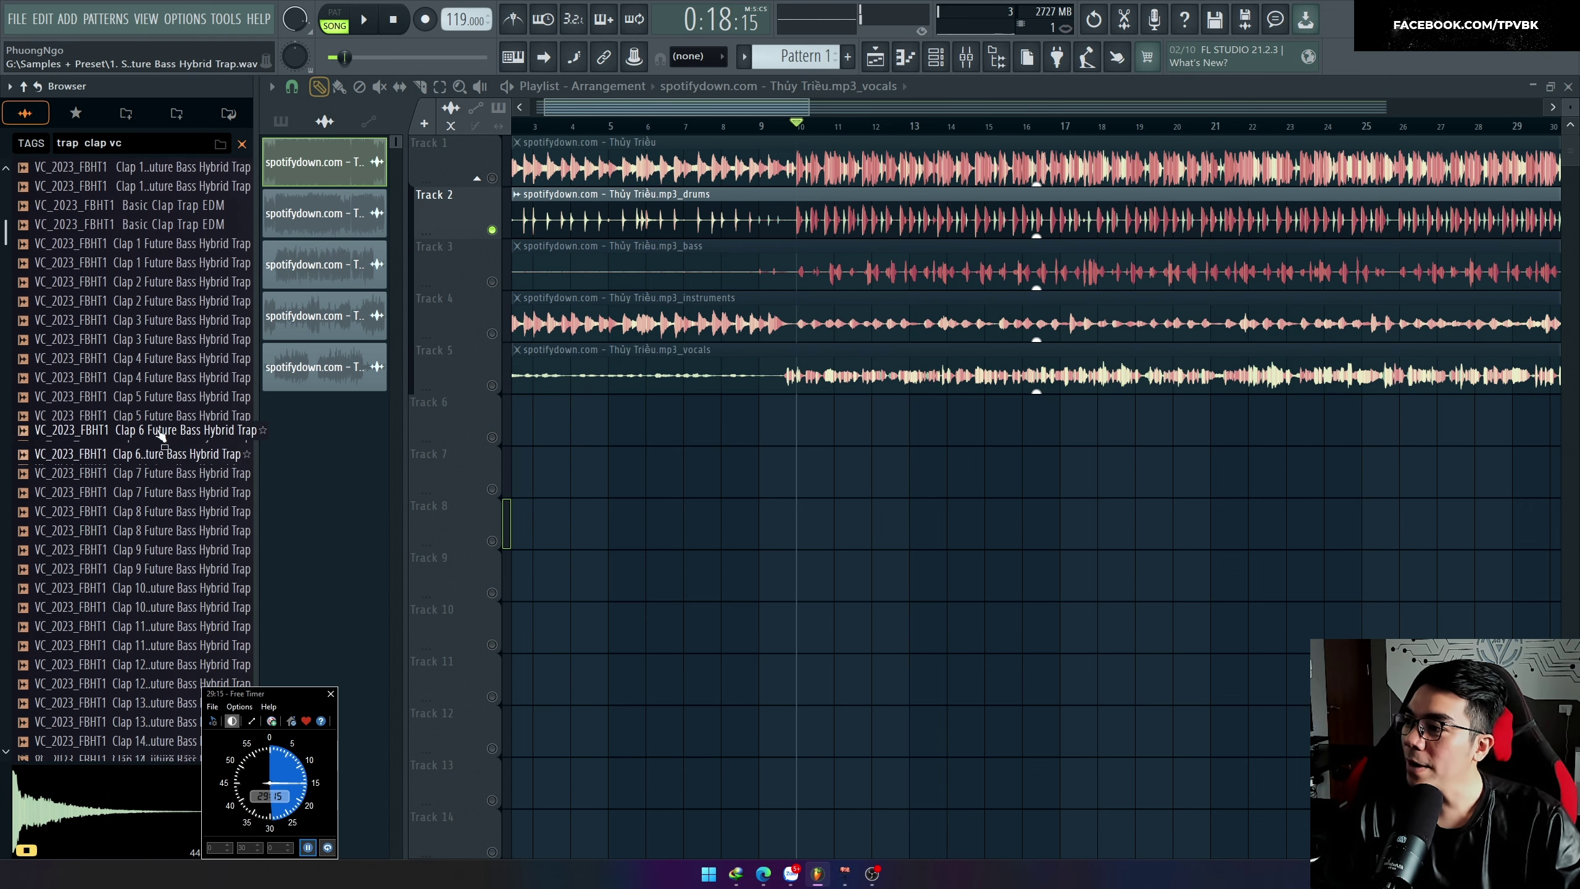
click(161, 379)
click(171, 321)
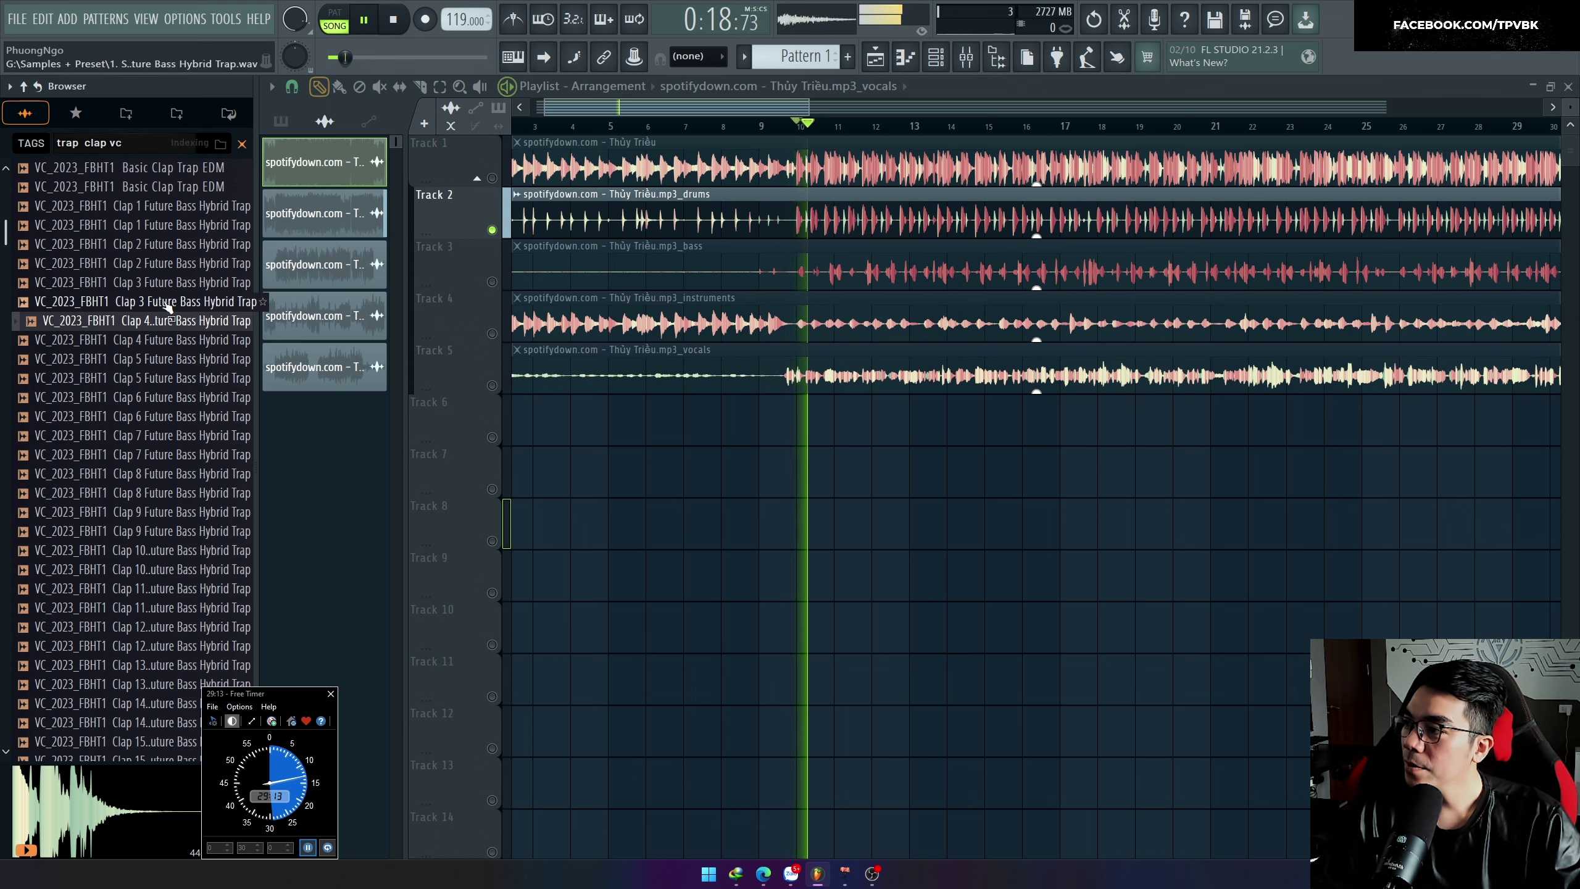
key(space)
click(167, 303)
click(170, 284)
click(177, 250)
click(191, 213)
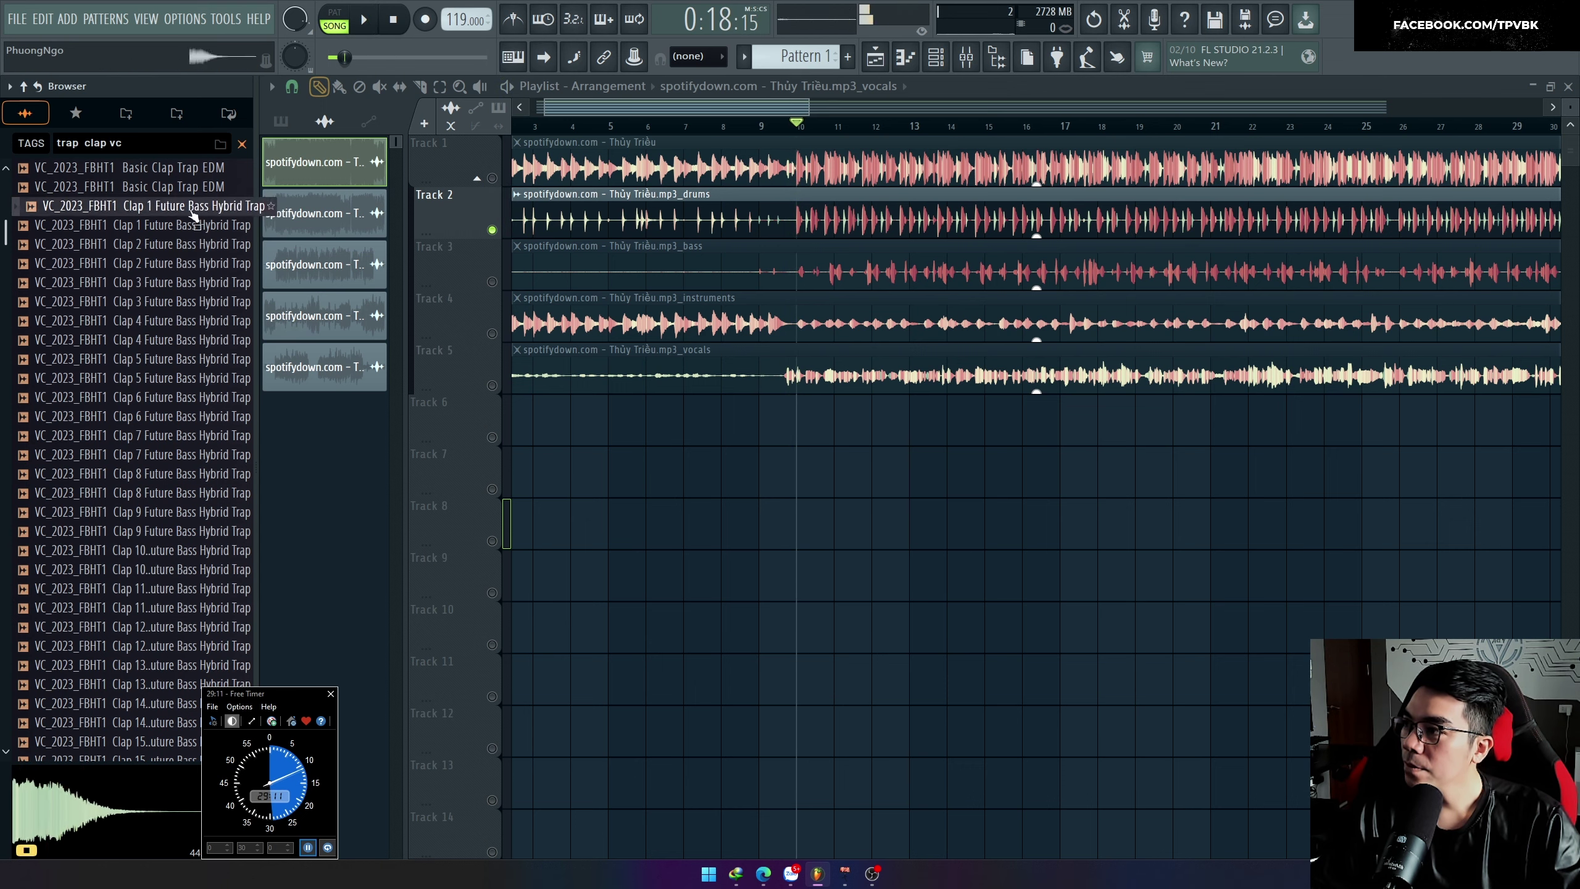
Step: Audition the further VC_2023_FBHT1 clap results, including Darkness Clap Trap EDM
click(145, 573)
click(158, 625)
scroll(170, 485, down, 5)
click(171, 478)
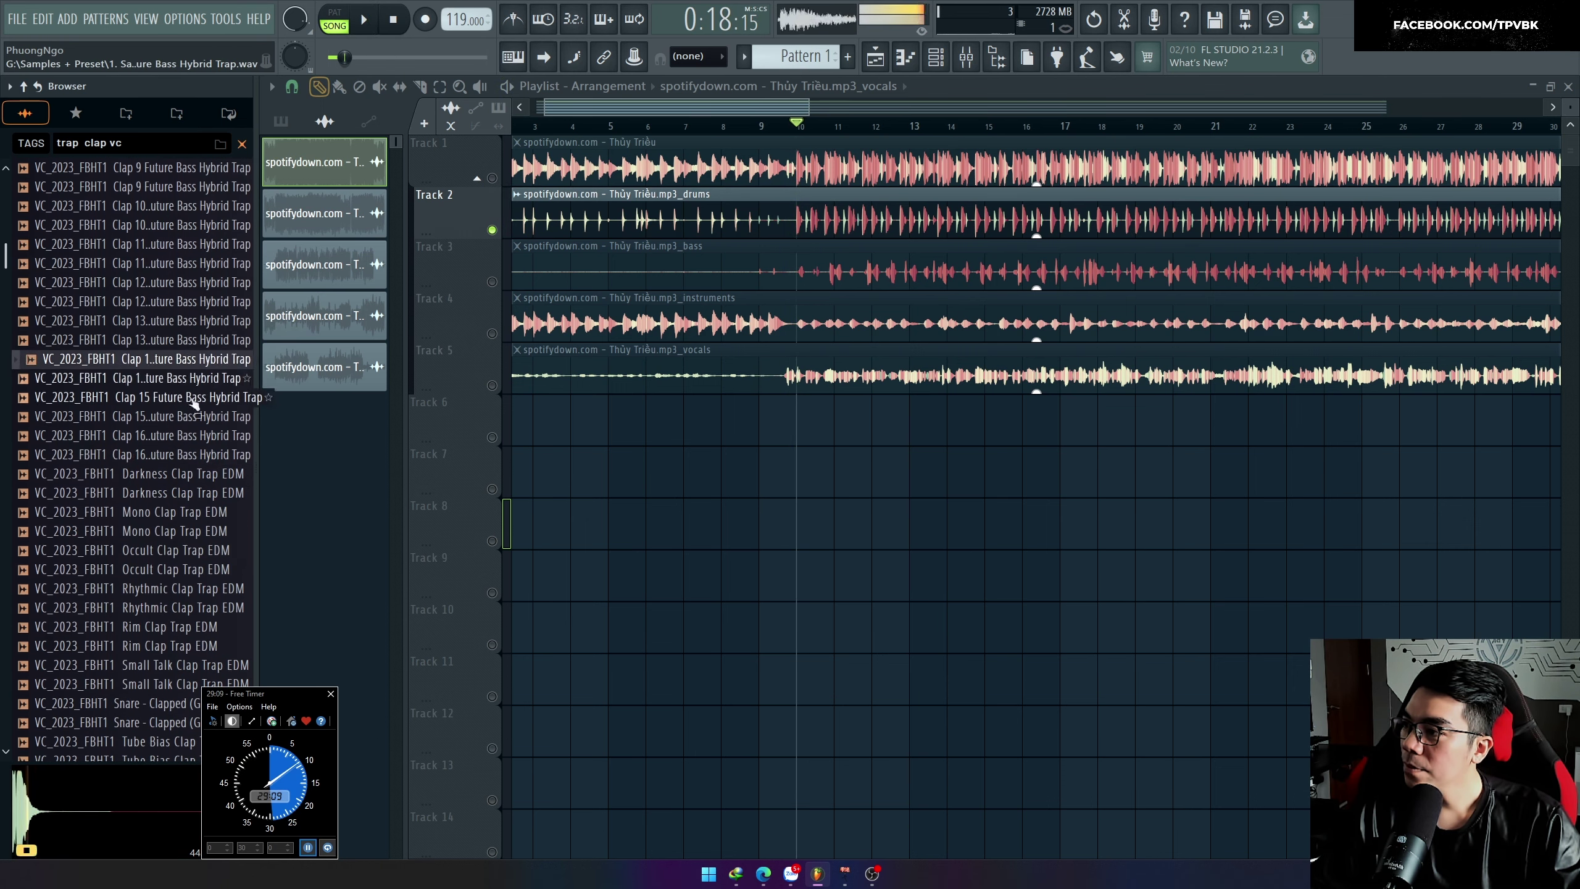
click(182, 494)
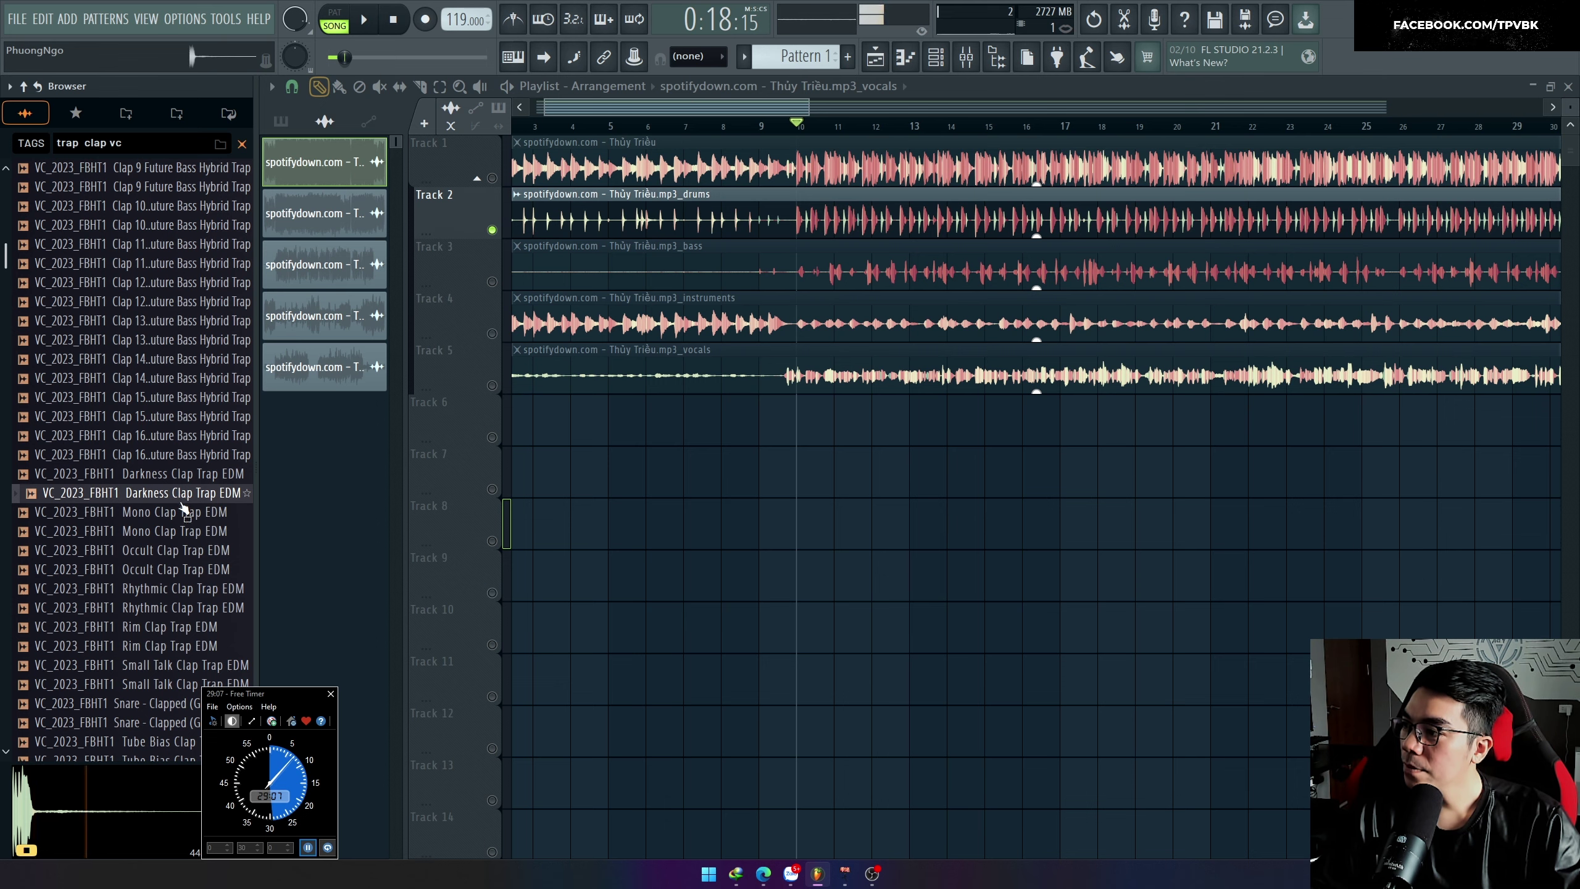
Step: Audition VC_2023_FBHT1 Mono Clap Trap EDM and open it in a new channel, dismissing its sampler window
click(180, 513)
right_click(177, 515)
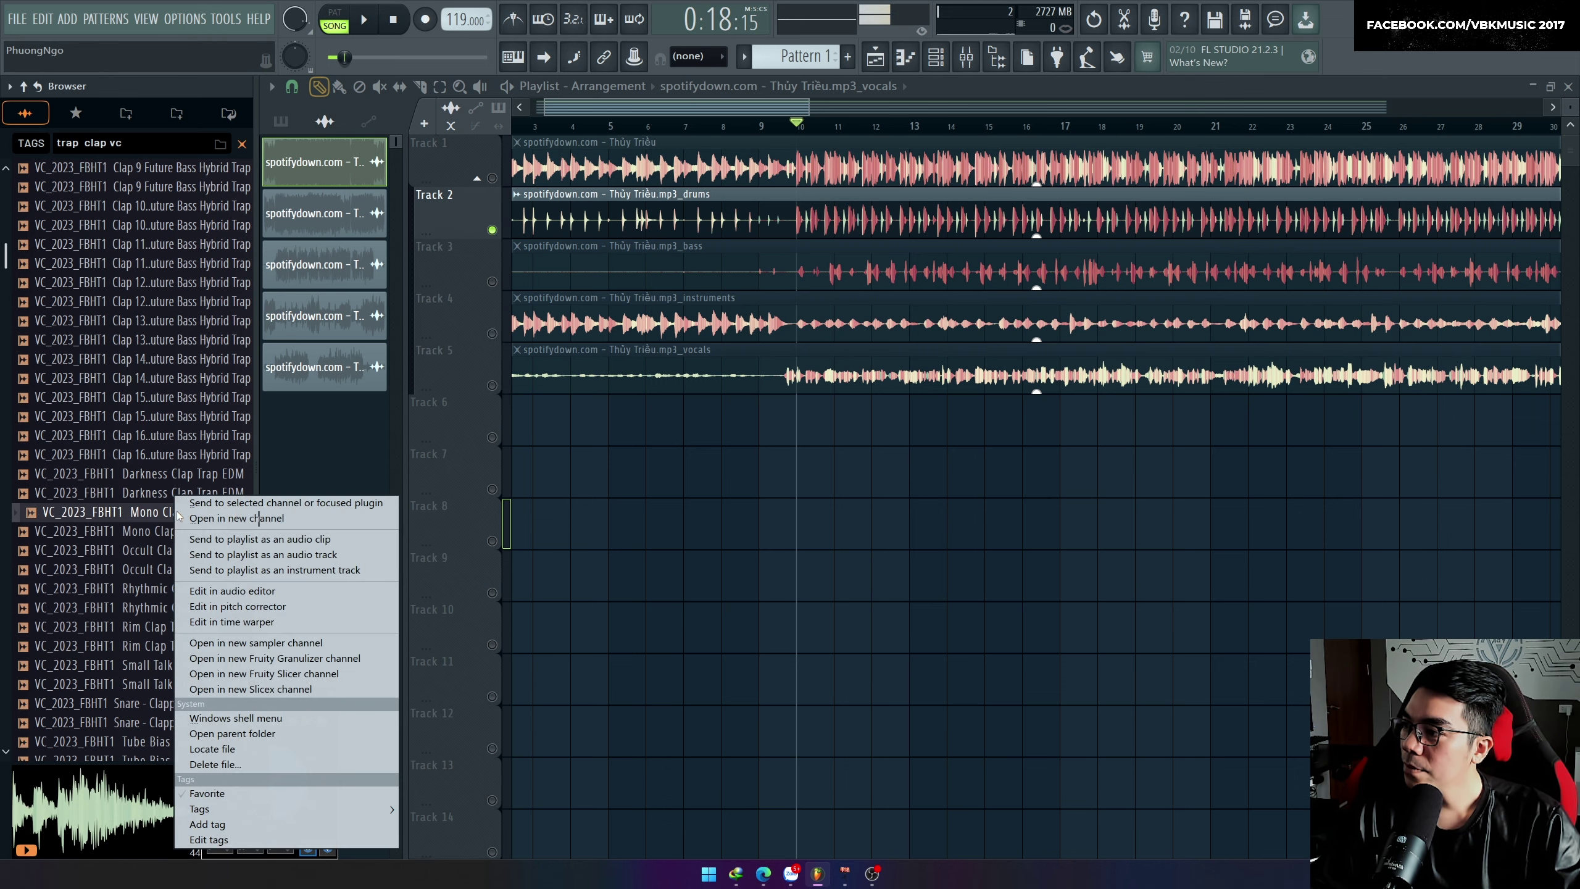
click(236, 519)
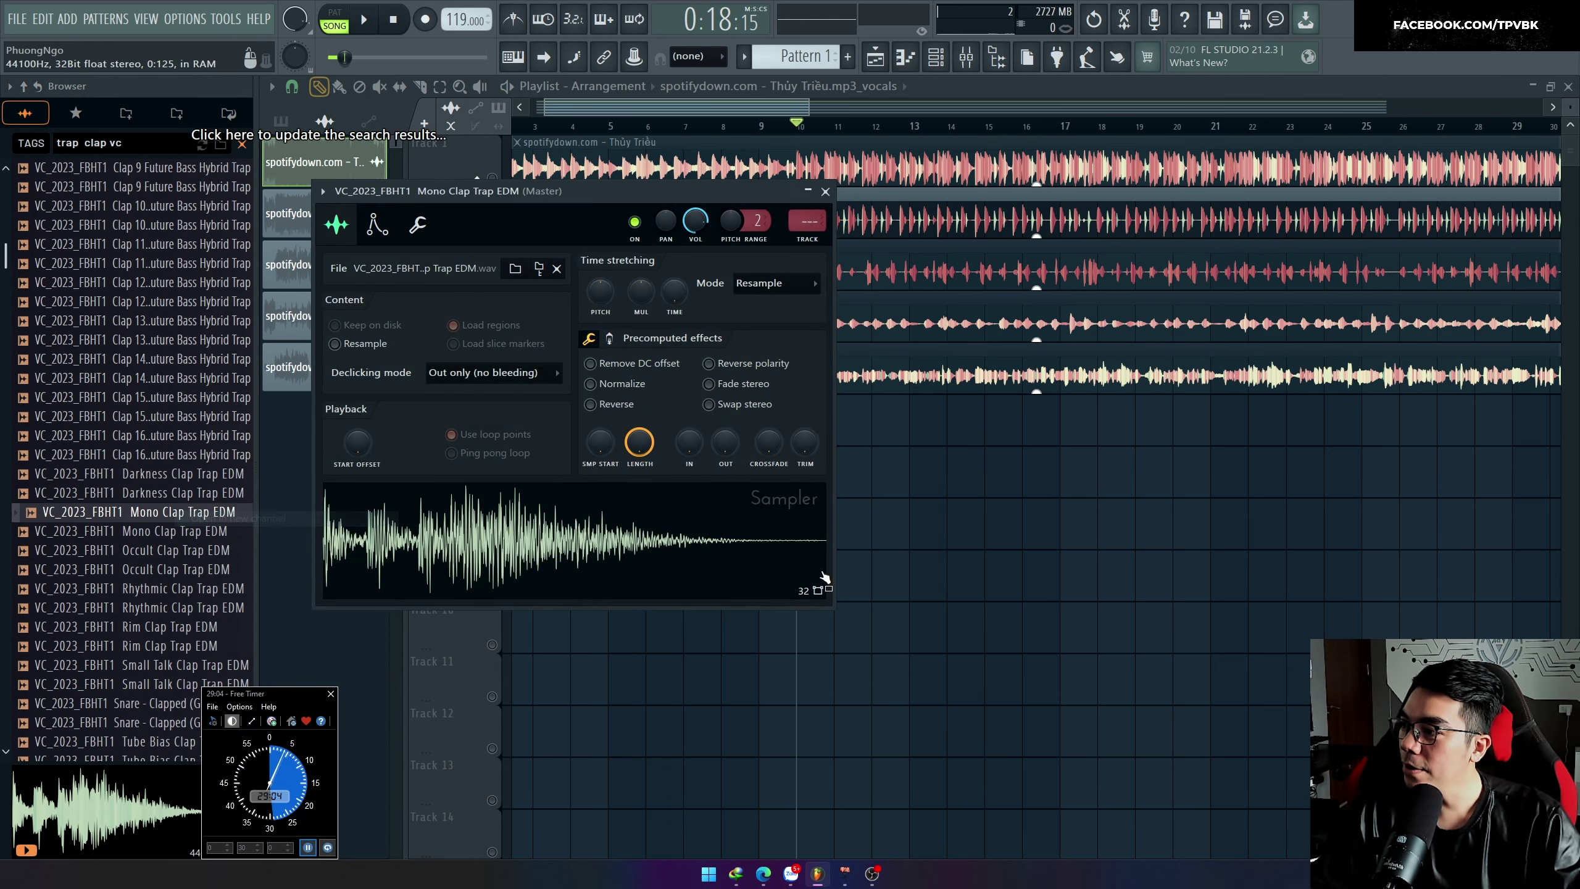
click(825, 192)
Step: Replay the drums stem from bar 10, search the samples for "perc vc" and audition the VC_2021_DH1 Deep House percussion
key(space)
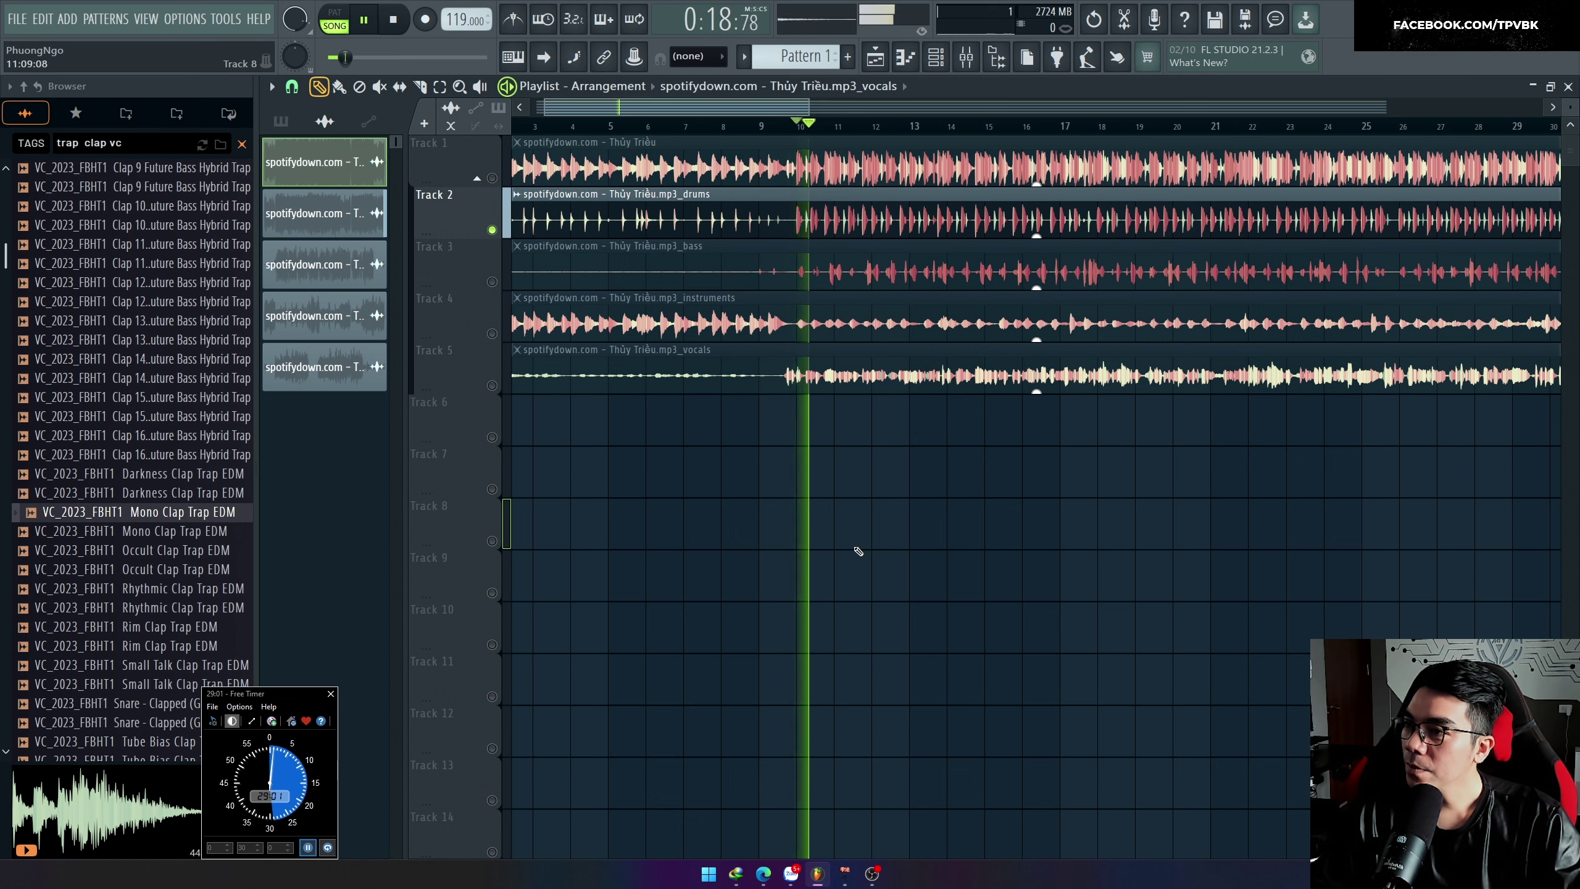
key(space)
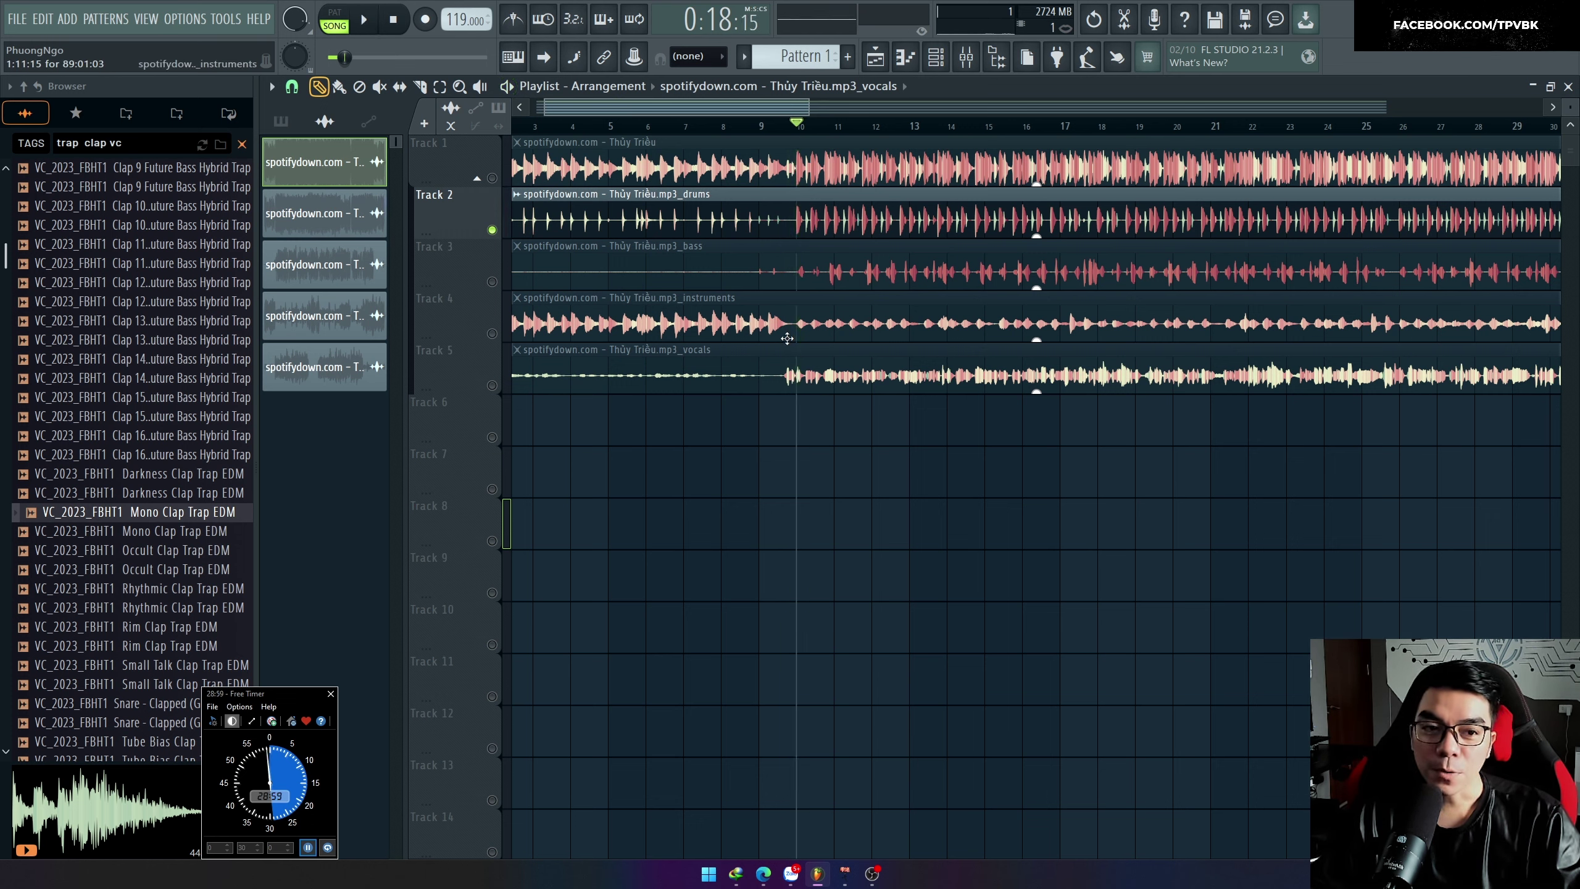
key(space)
key(space)
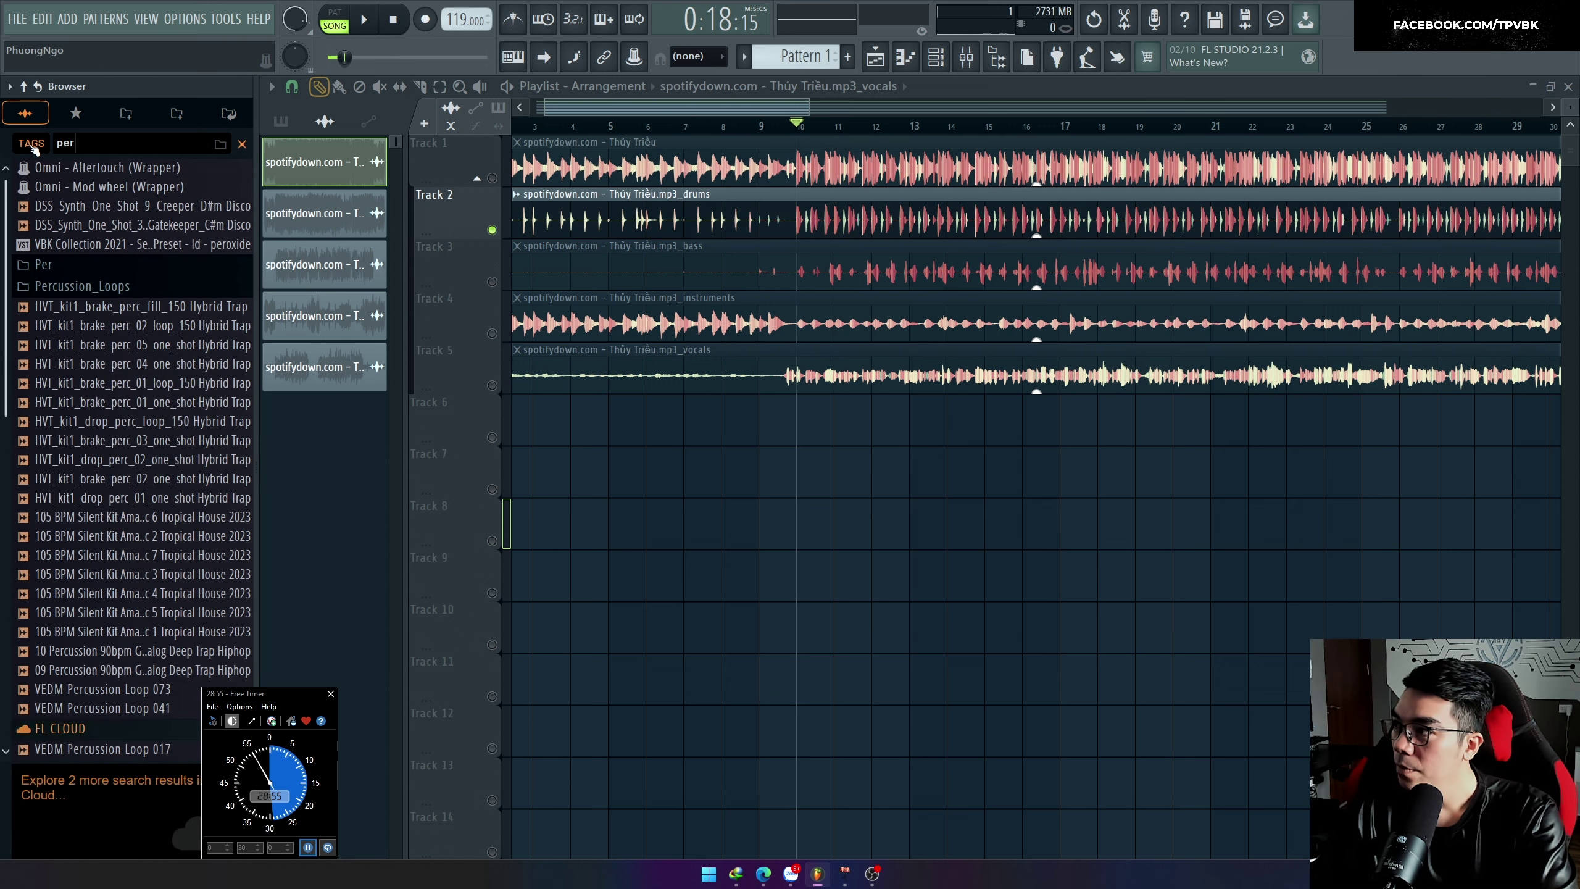
text(c vc)
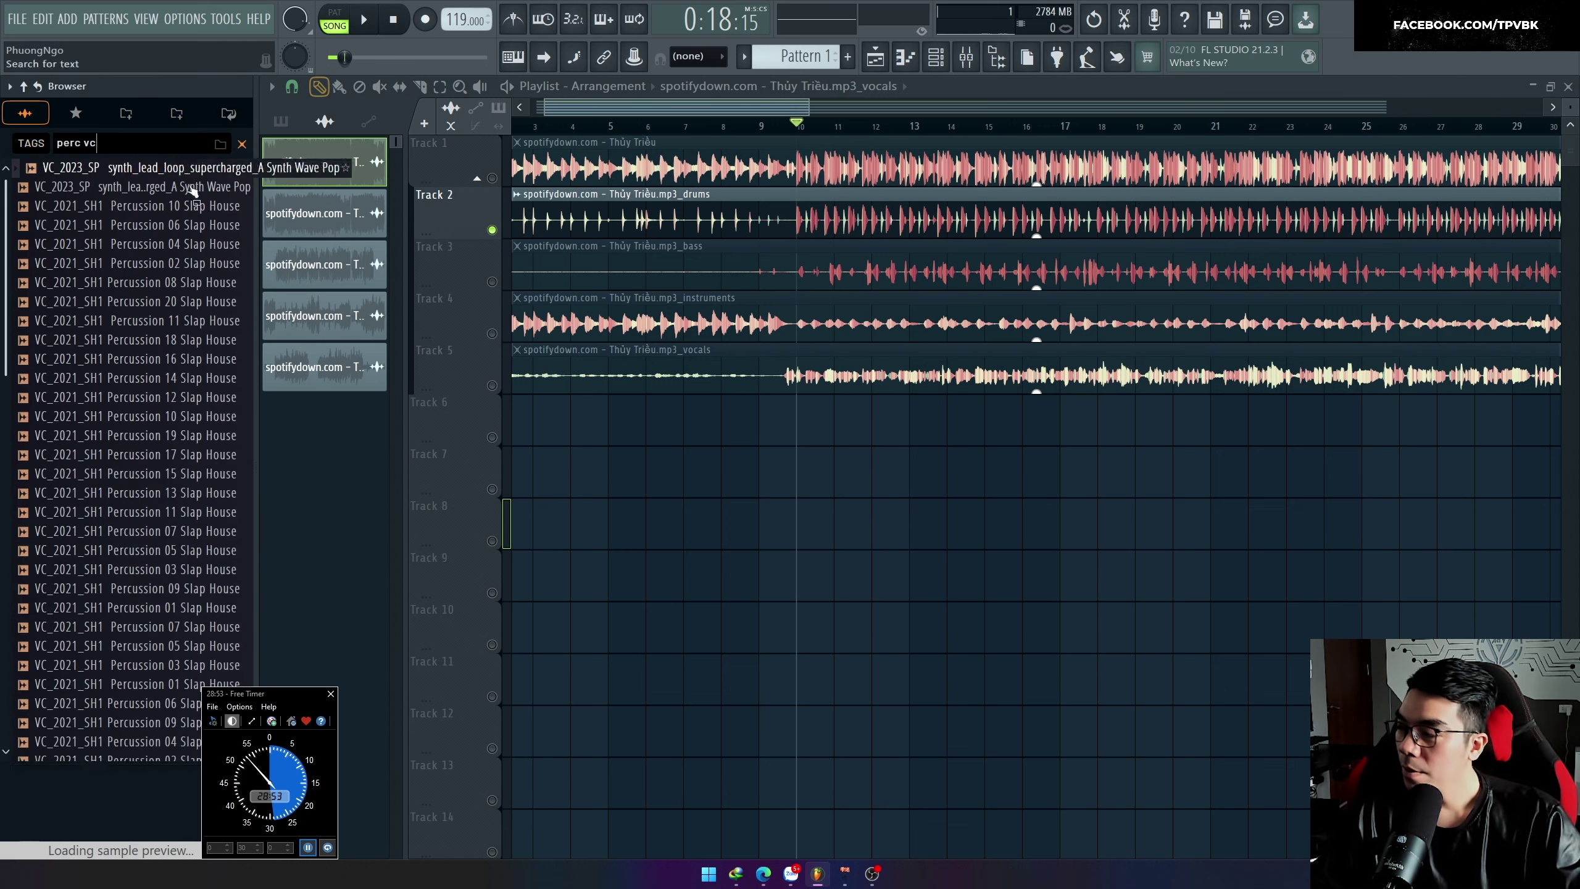
click(144, 320)
scroll(161, 441, down, 8)
click(158, 361)
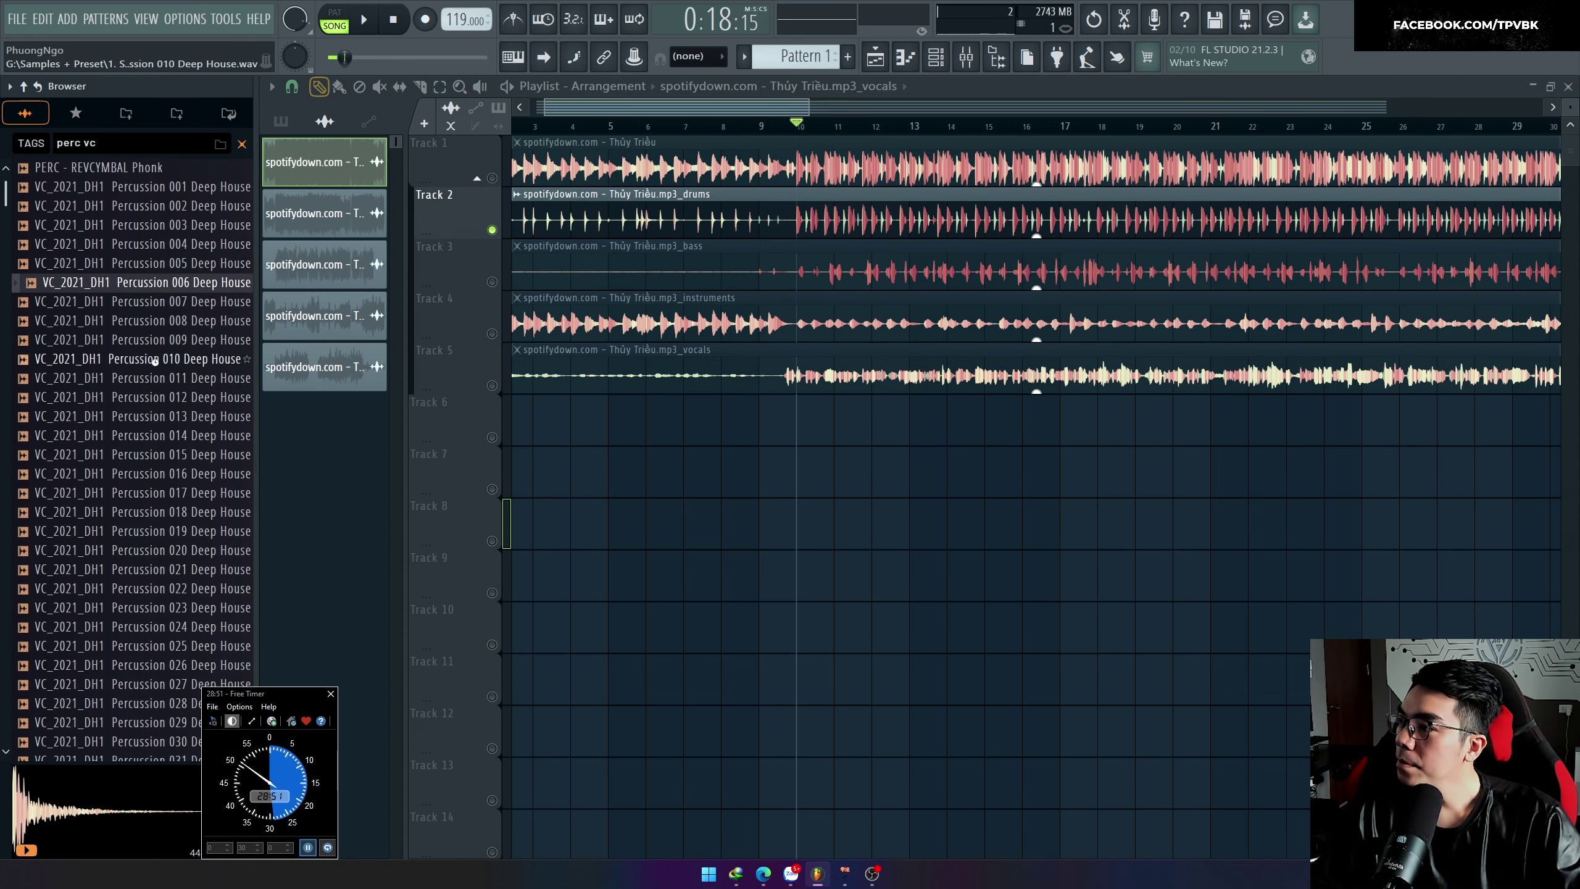
Step: Open the VC_2021_DH1 Percussion 010 Deep House sample in a new channel and dismiss its sampler window
key(space)
right_click(165, 363)
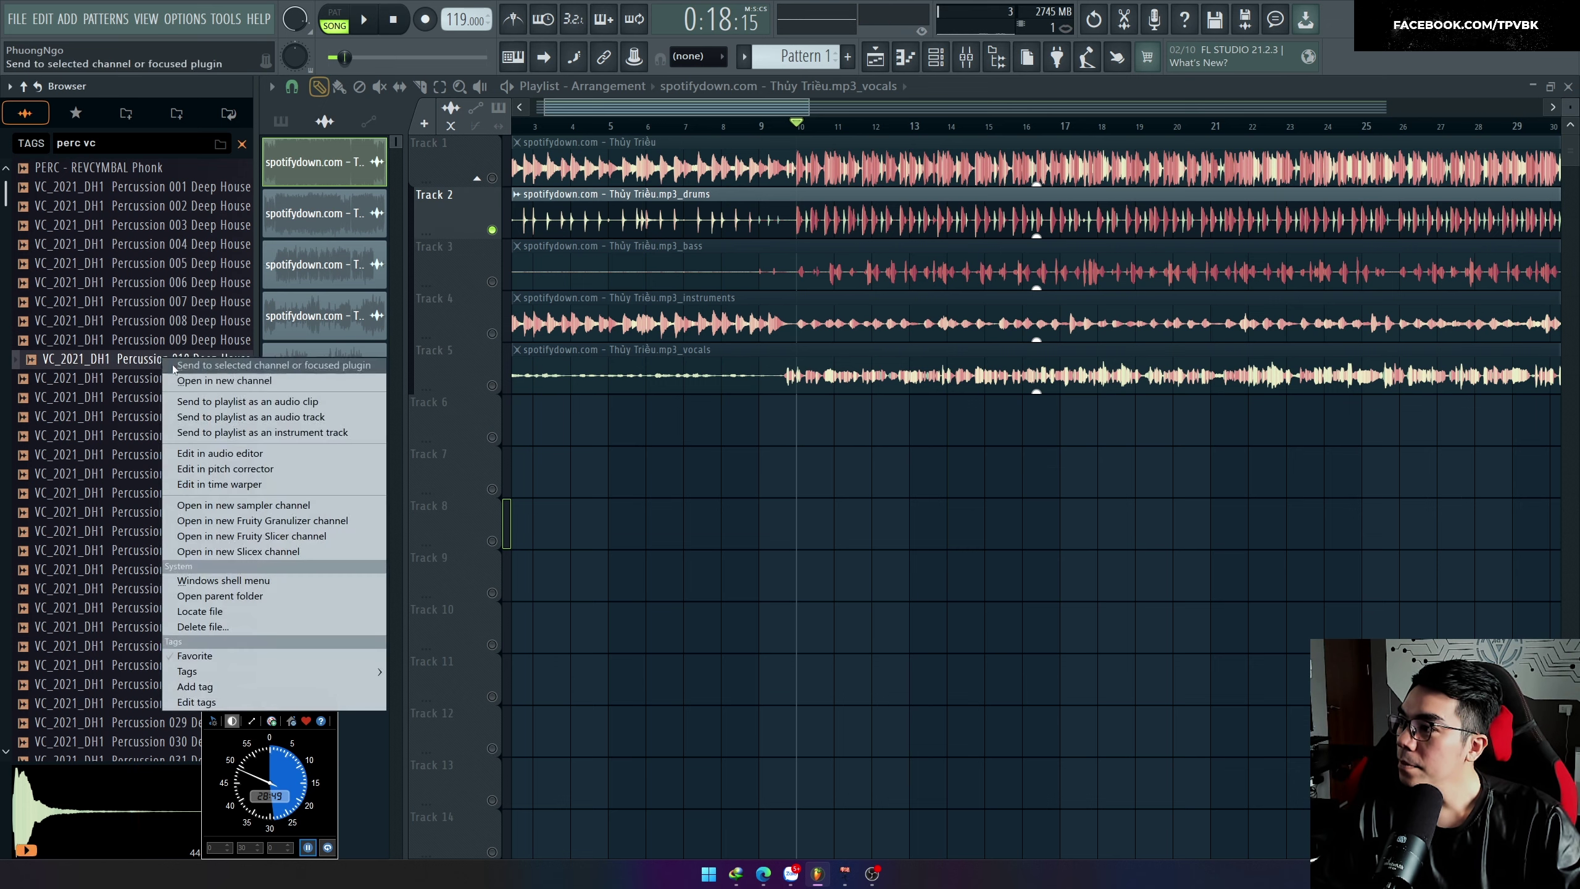
click(187, 373)
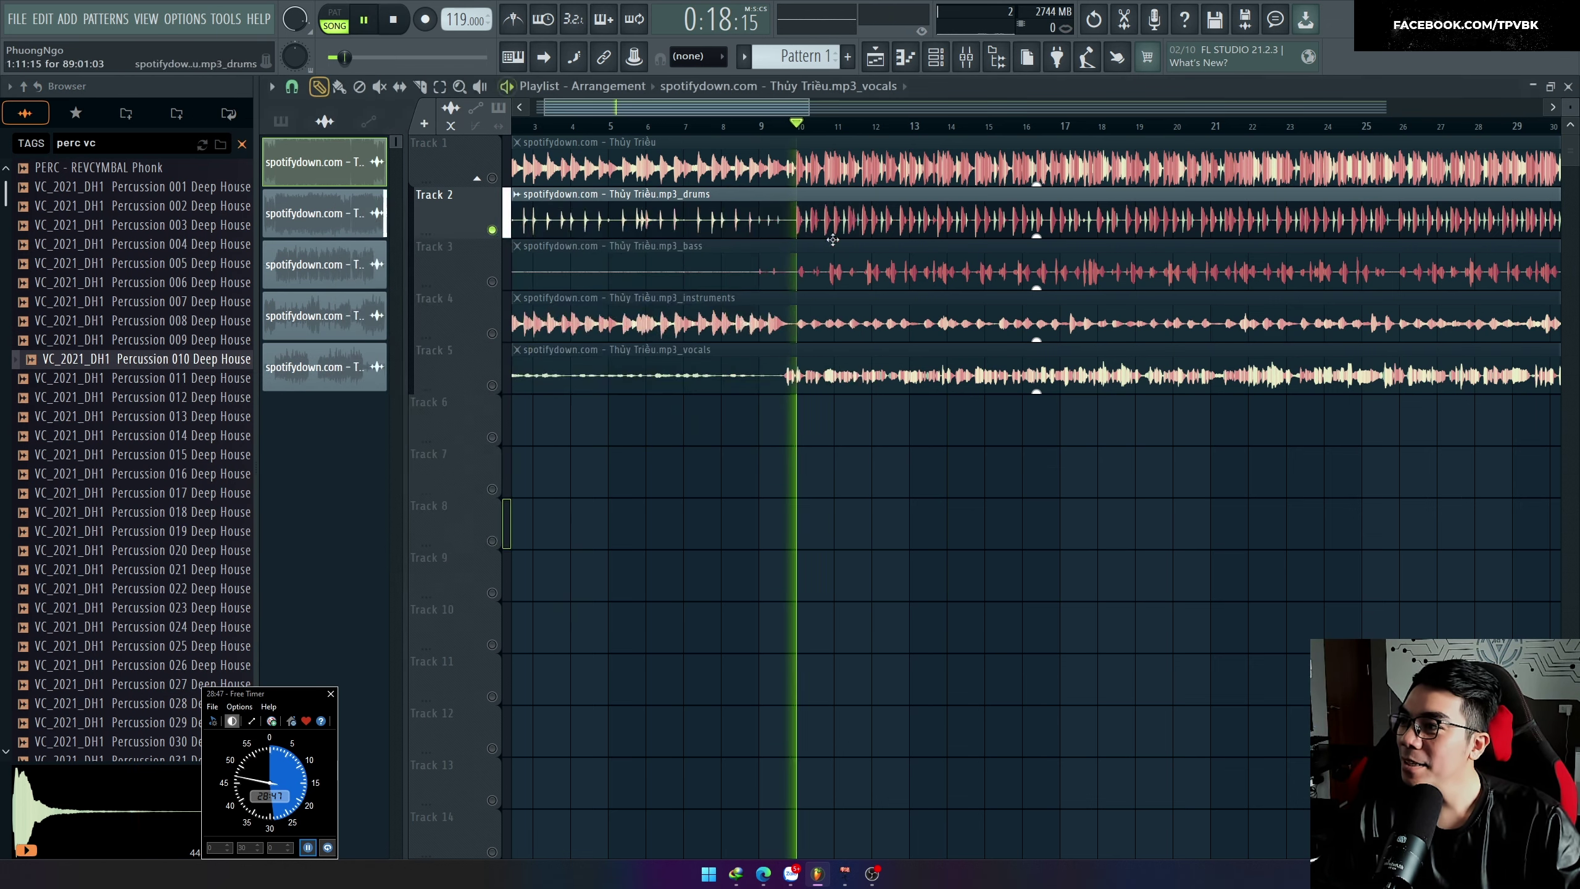
key(Escape)
Step: Replay the drums stem from bar 10 and search the samples for "hat house vc"
key(space)
key(space)
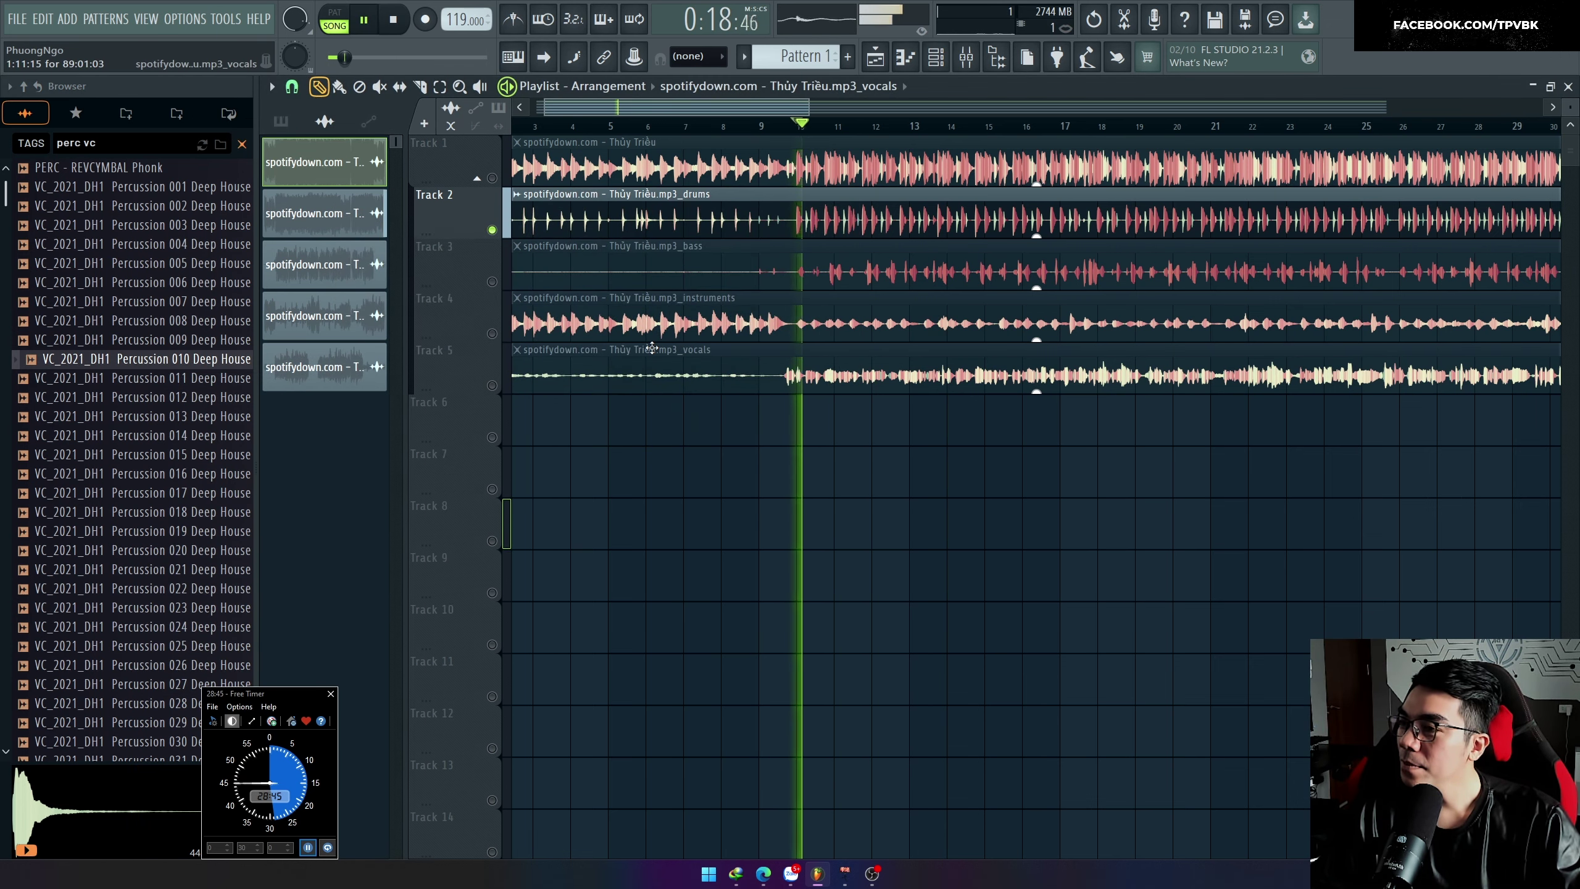
scroll(676, 349, down, 2)
key(space)
drag(107, 143, 91, 143)
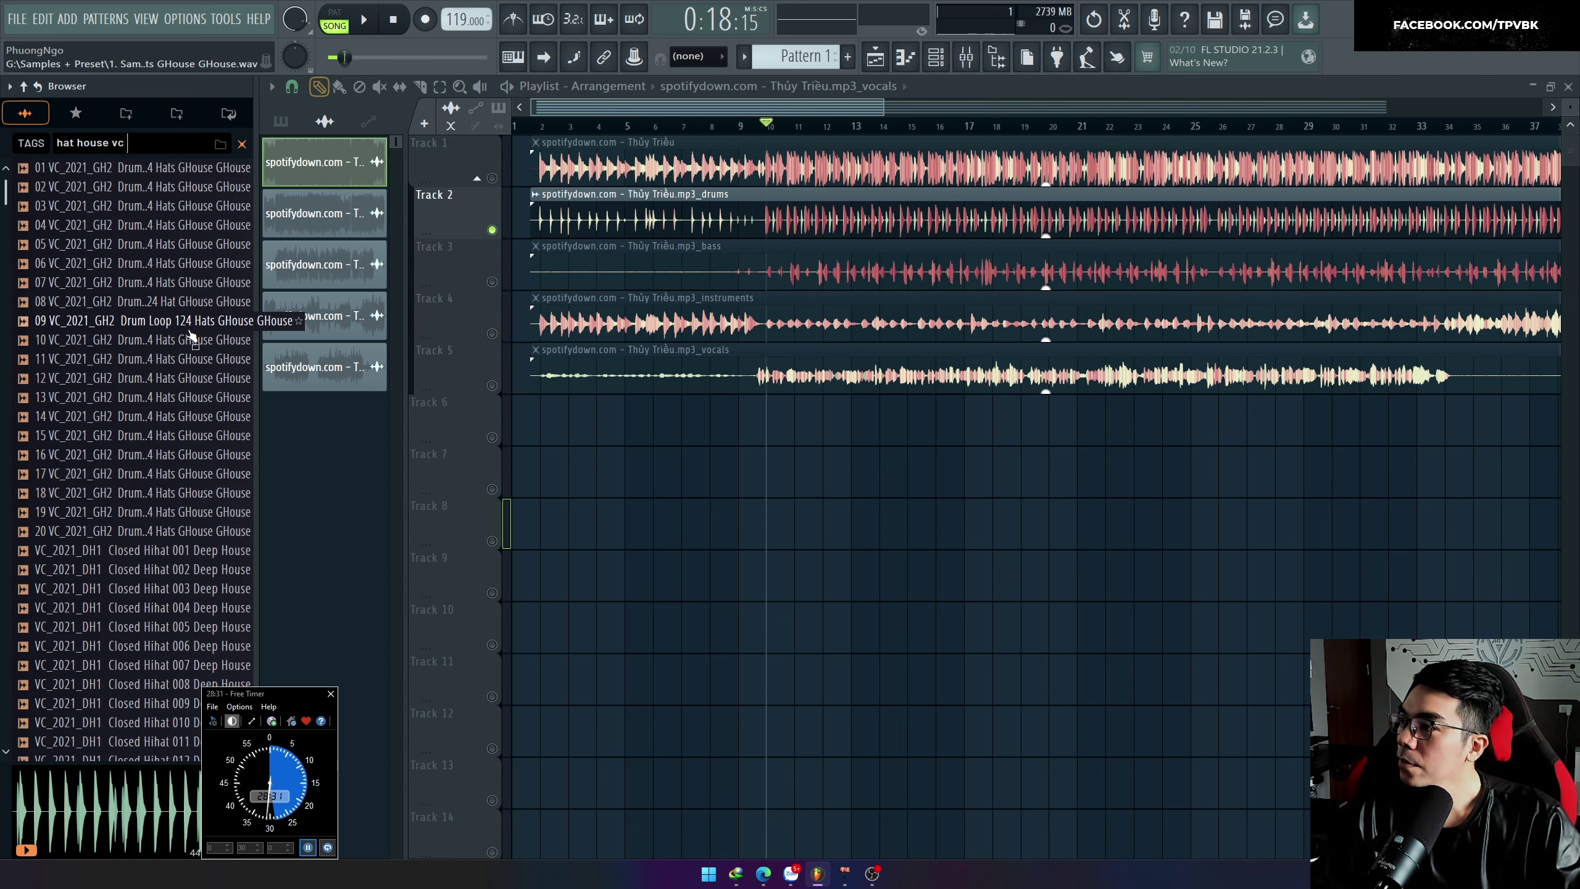
Step: Audition the VC_2021_DH1 closed hihats, including Closed Hihat 035 Deep House, against the drums stem
right_click(930, 500)
key(space)
key(space)
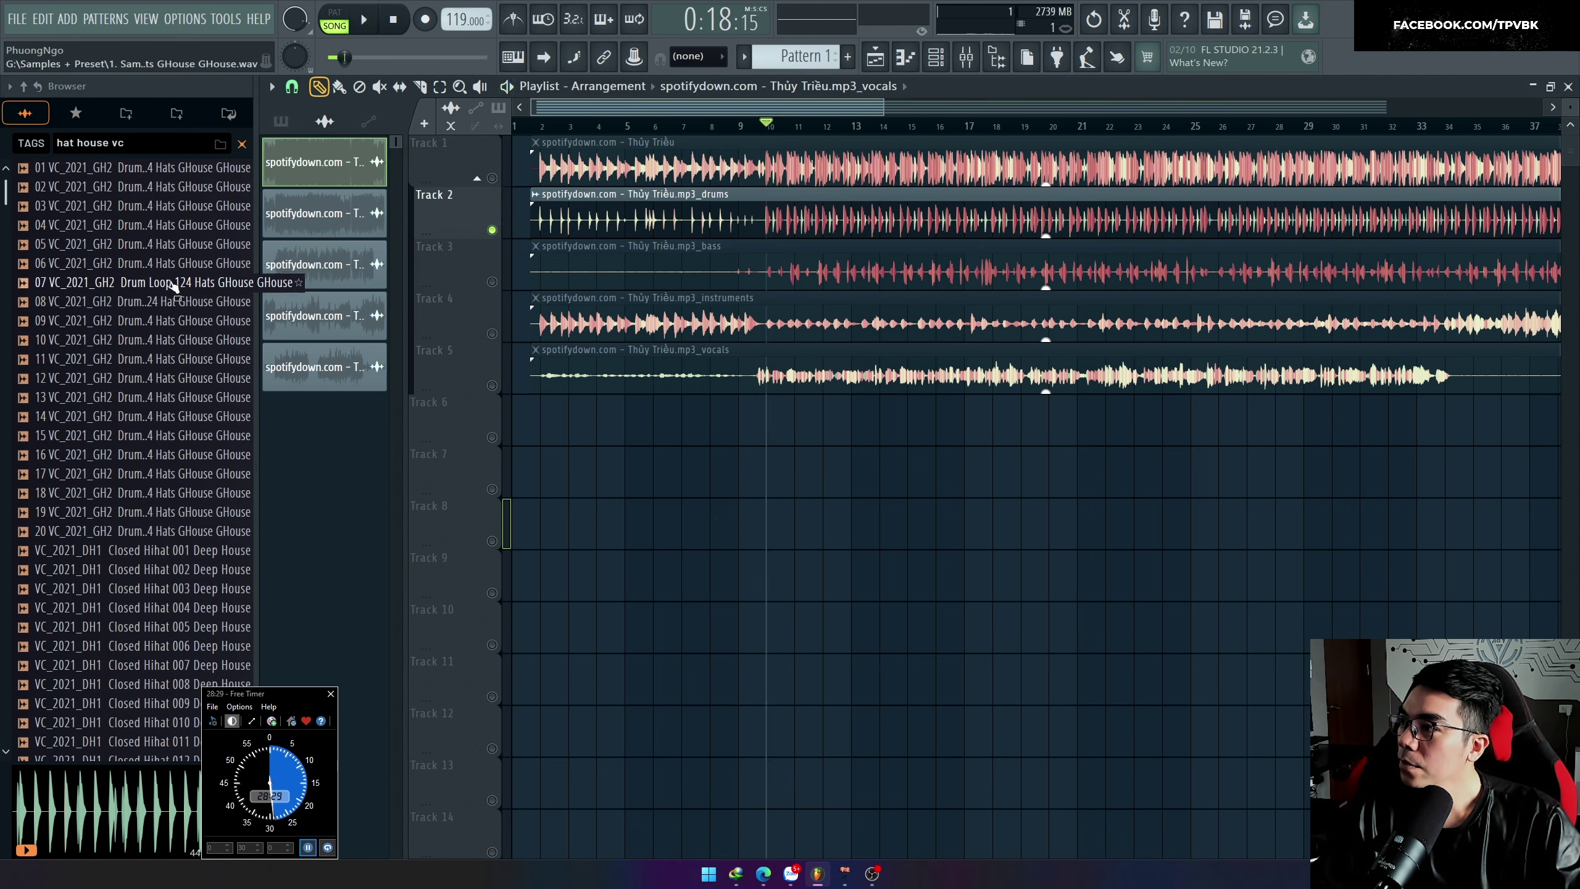
scroll(168, 373, down, 15)
click(160, 230)
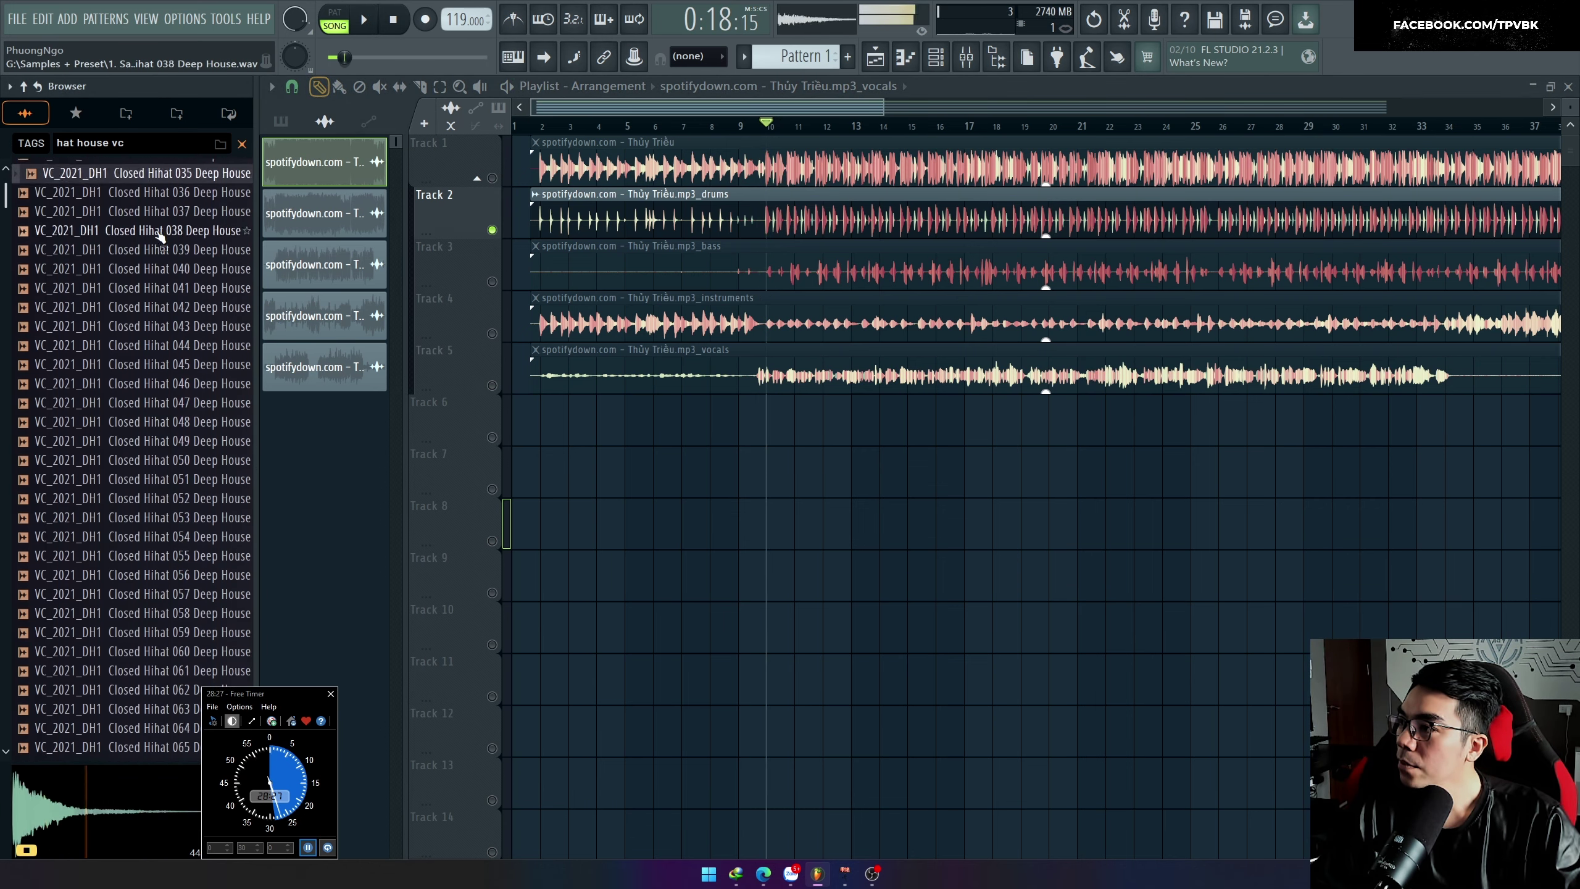
scroll(161, 235, up, 2)
key(space)
click(180, 284)
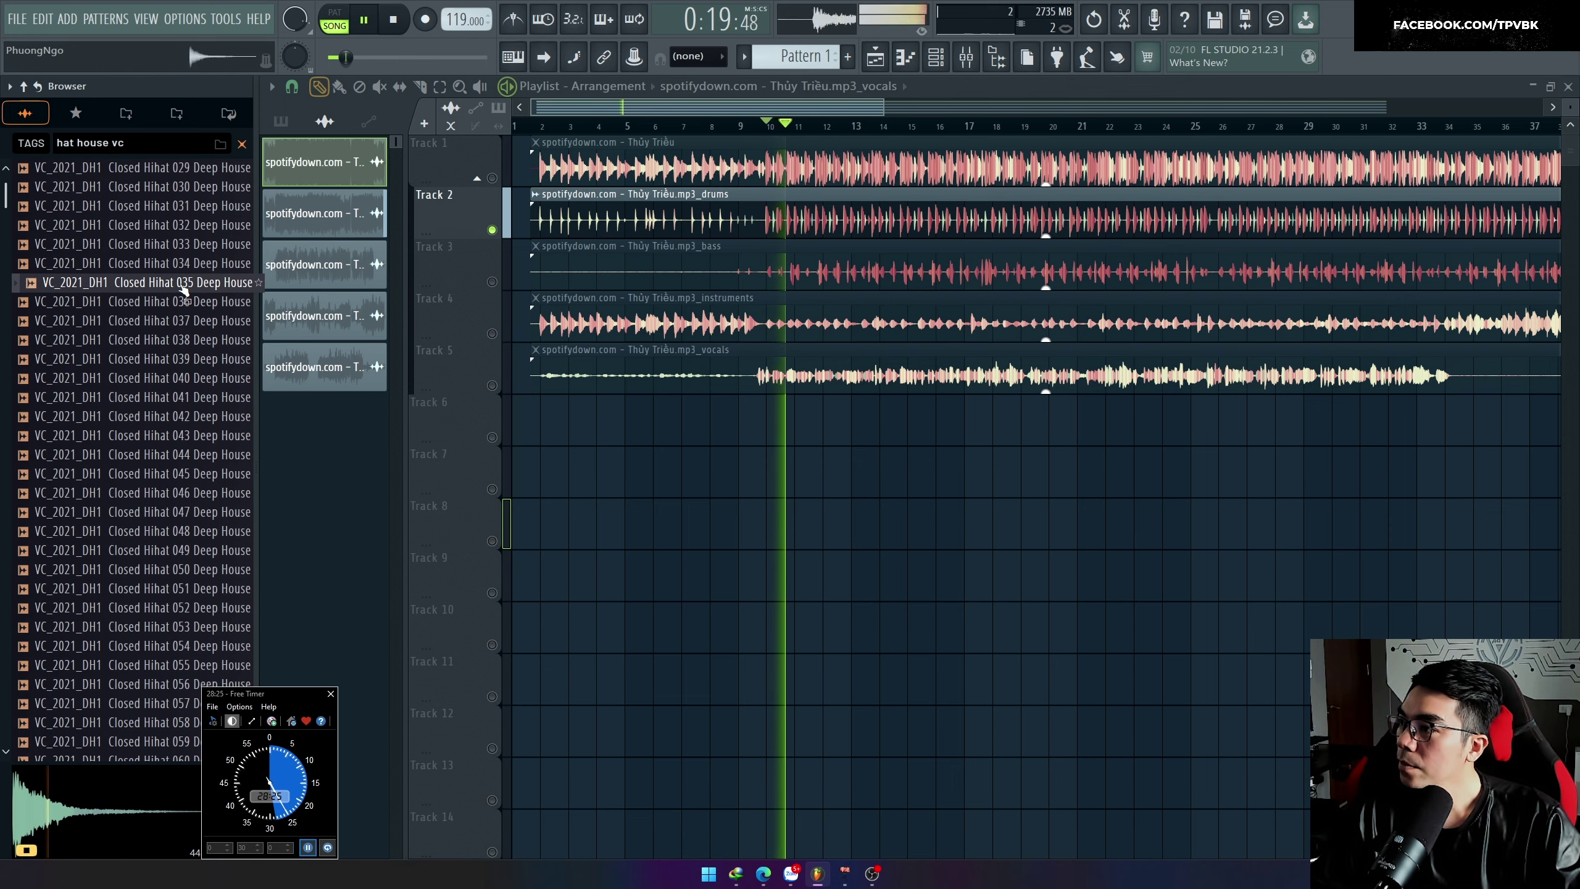
Step: Open the VC_2021_DH1 Closed Hihat 035 Deep House sample in a new channel and dismiss its sampler window
key(space)
right_click(178, 287)
click(215, 305)
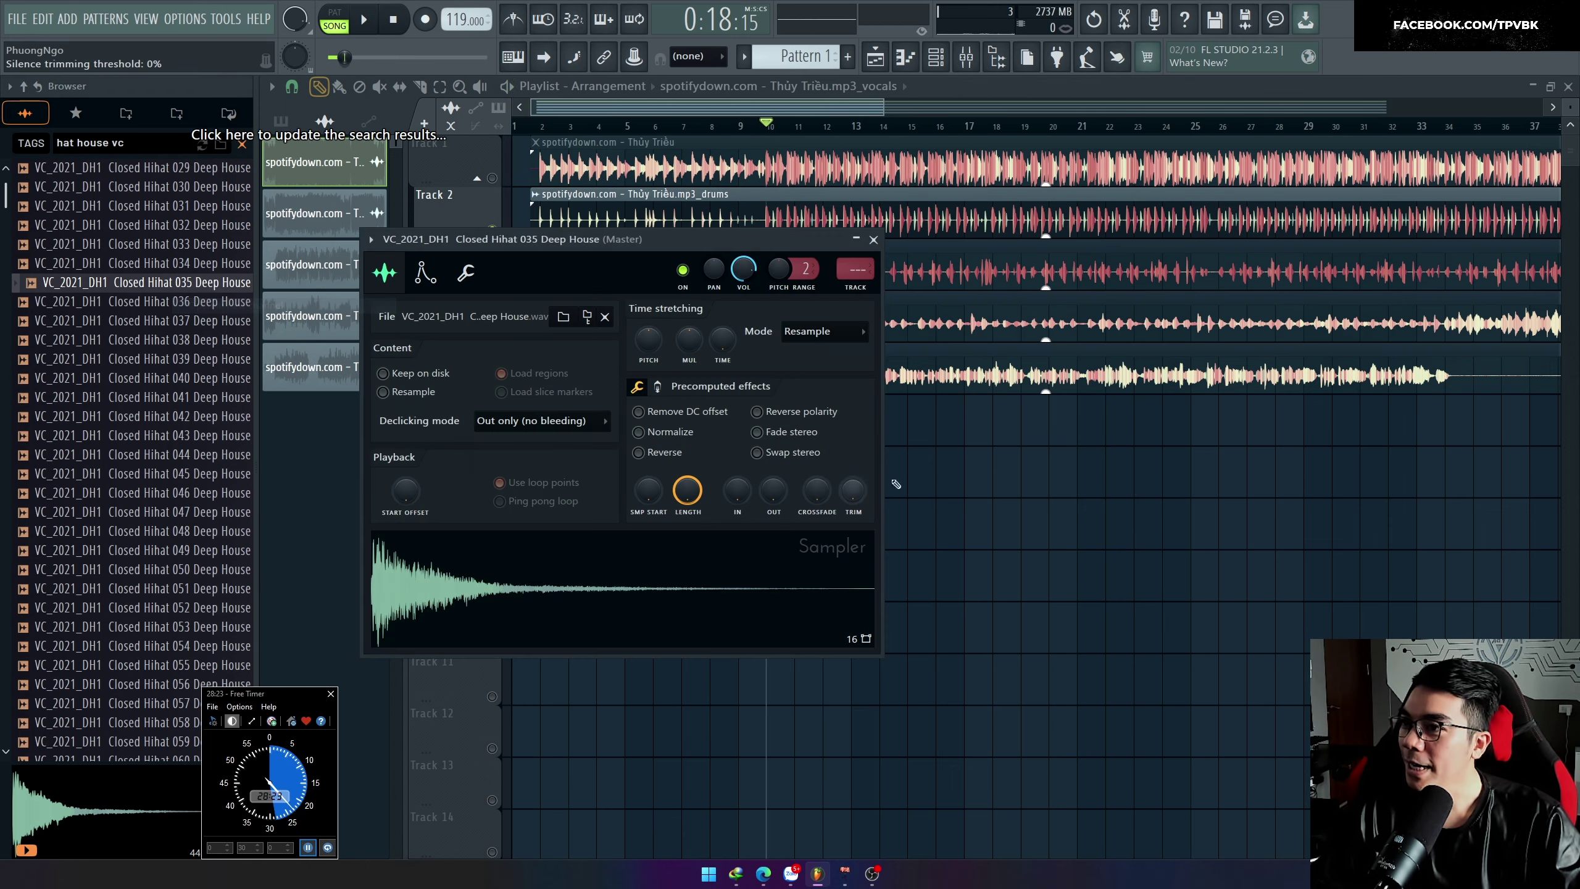
key(Escape)
Step: Listen to the drums stem from about bar 29 to check the drums, and return the playback position to bar 10
key(space)
key(space)
scroll(1255, 127, right, 1)
click(1245, 127)
key(space)
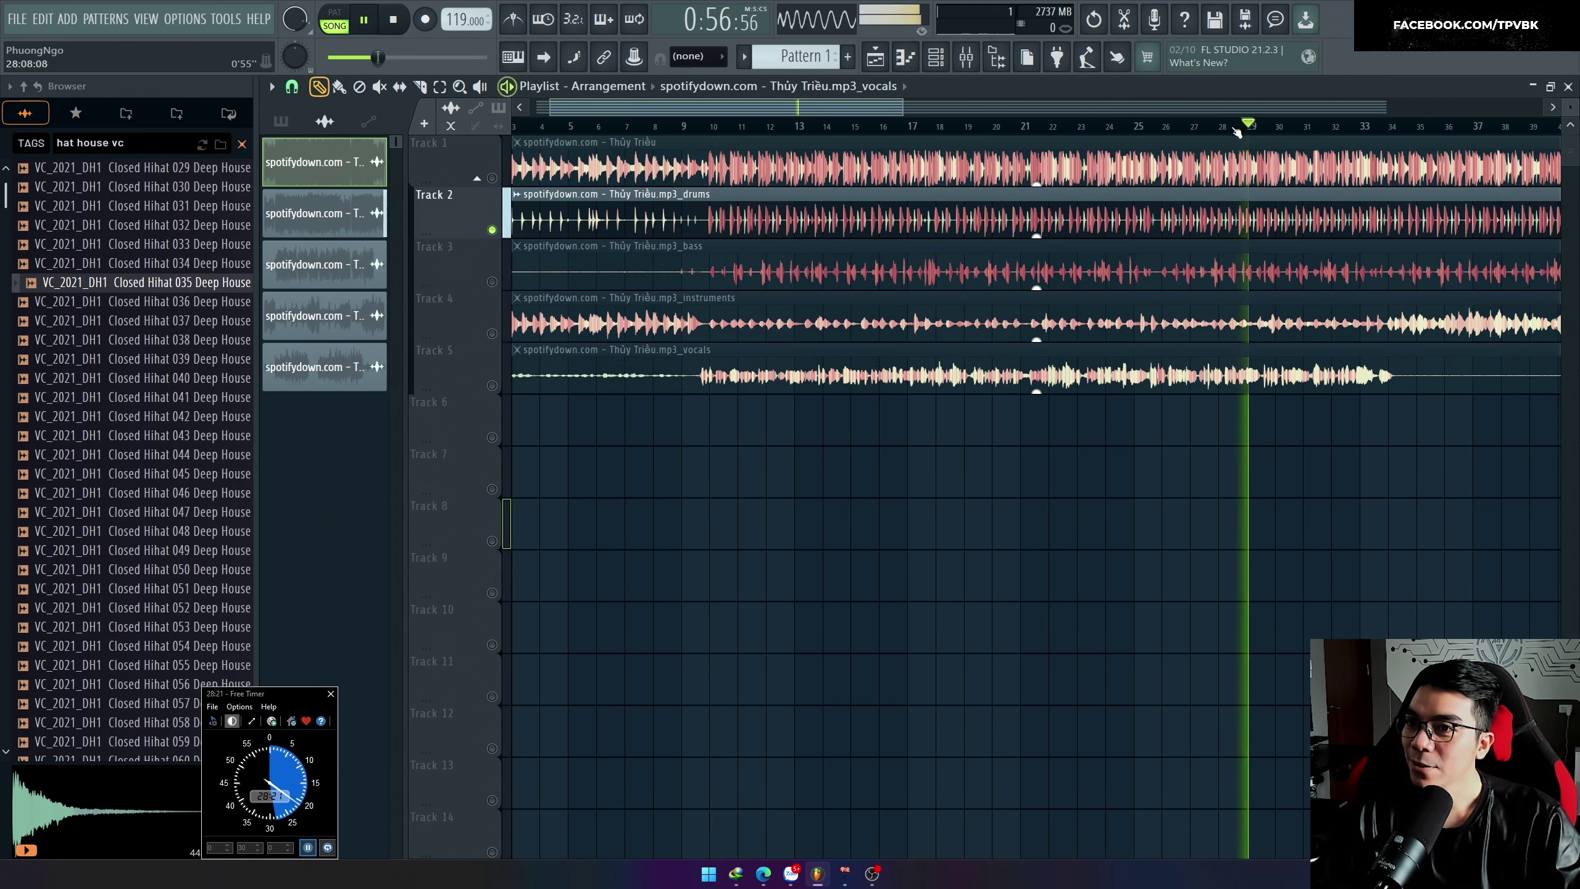
scroll(1275, 241, down, 1)
scroll(1275, 240, up, 2)
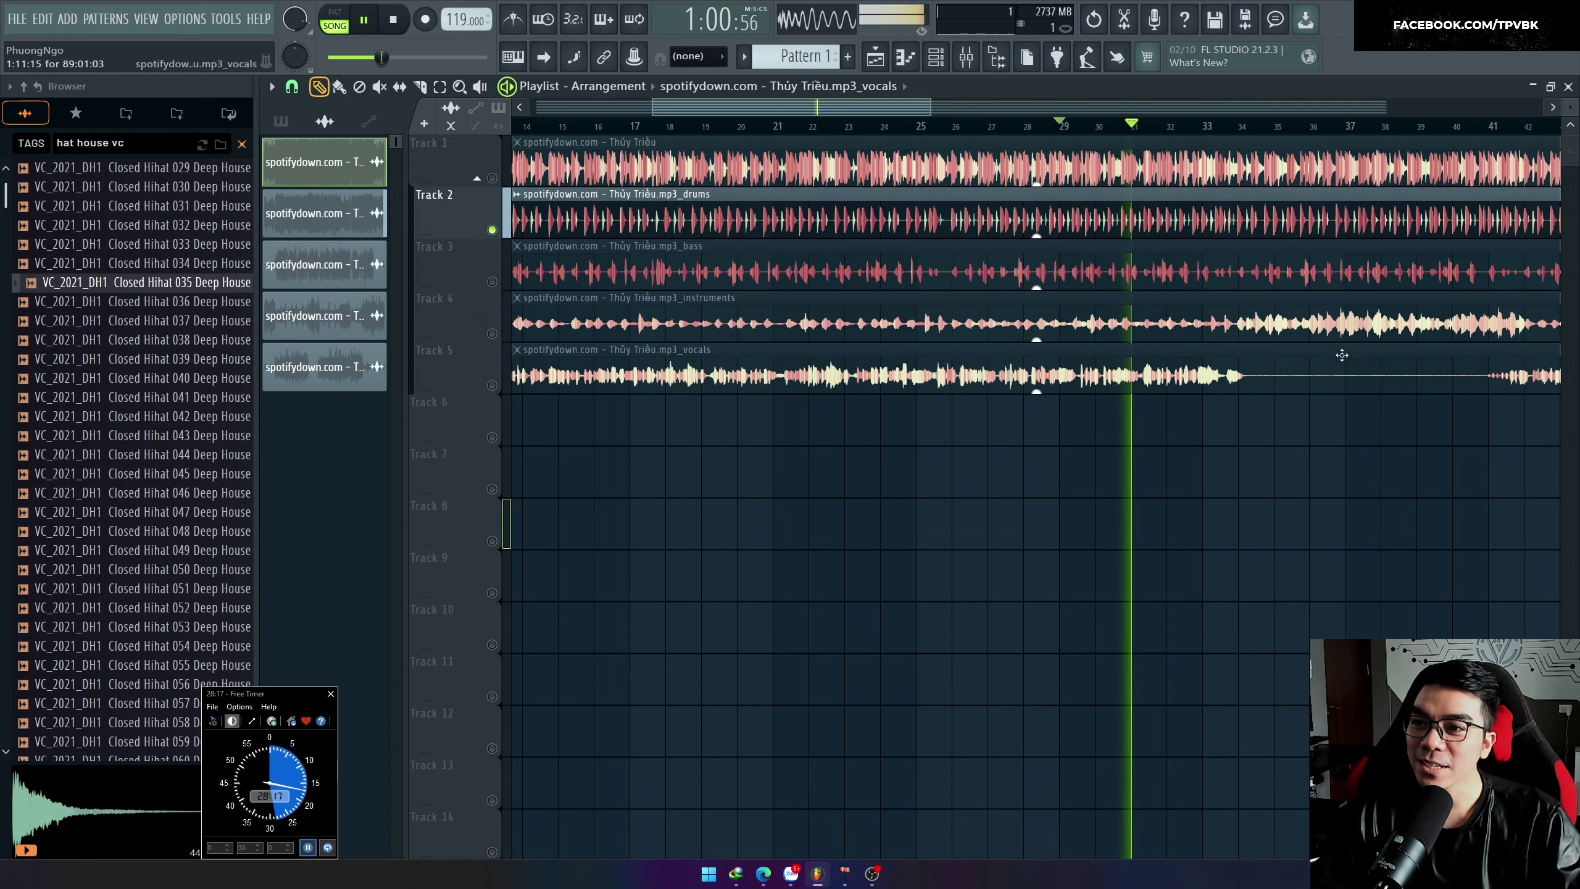
scroll(1208, 262, down, 2)
key(space)
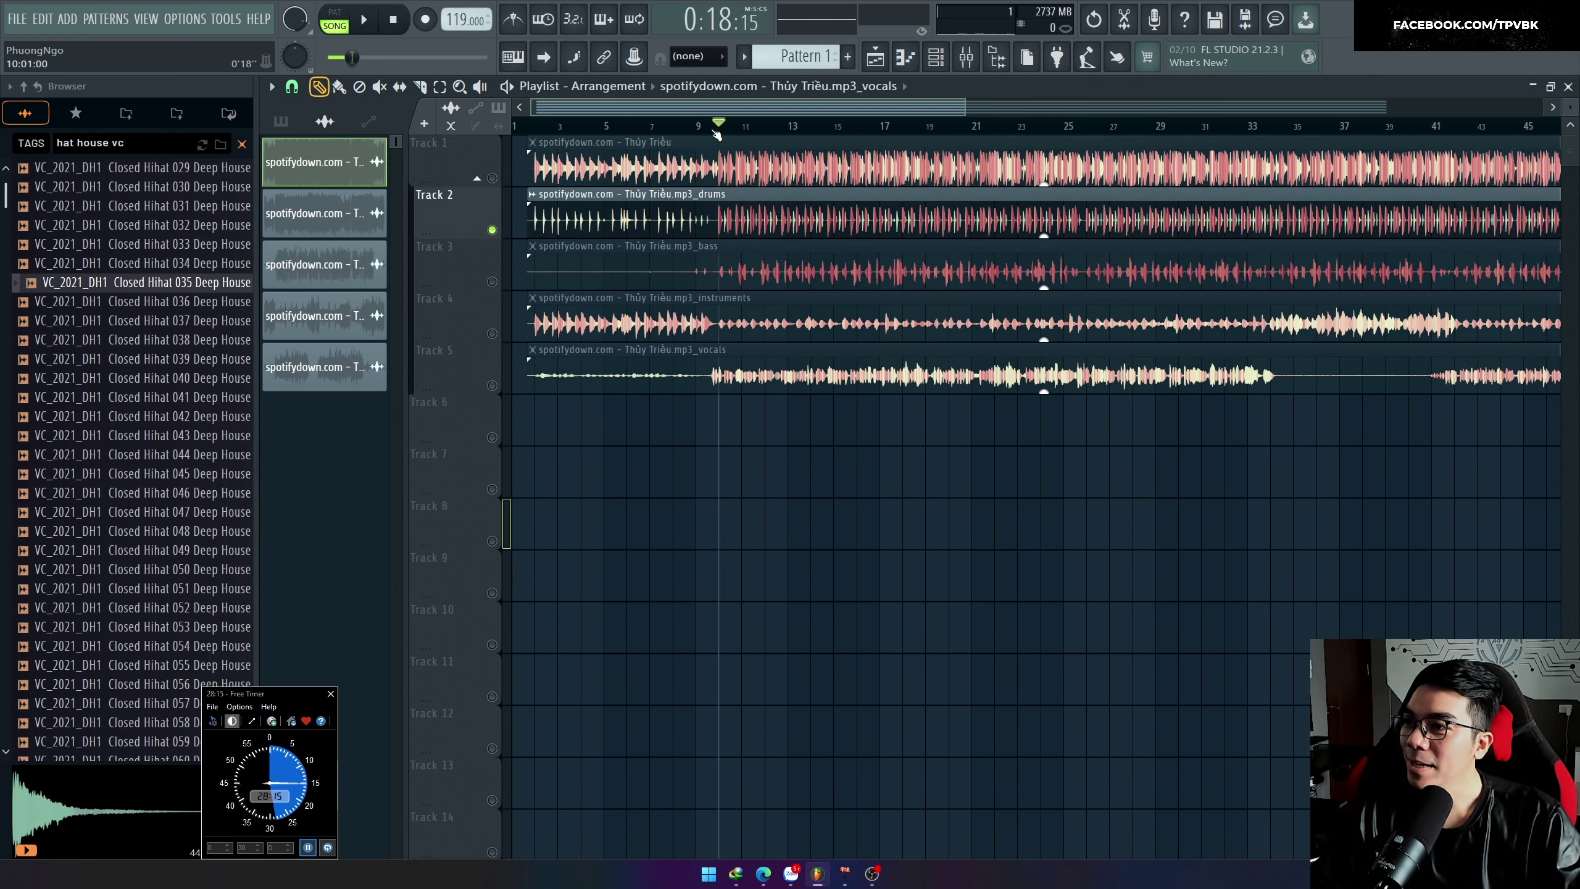
Step: Create two new patterns named Kick and Clap, checking the drums stem in between
key(F4)
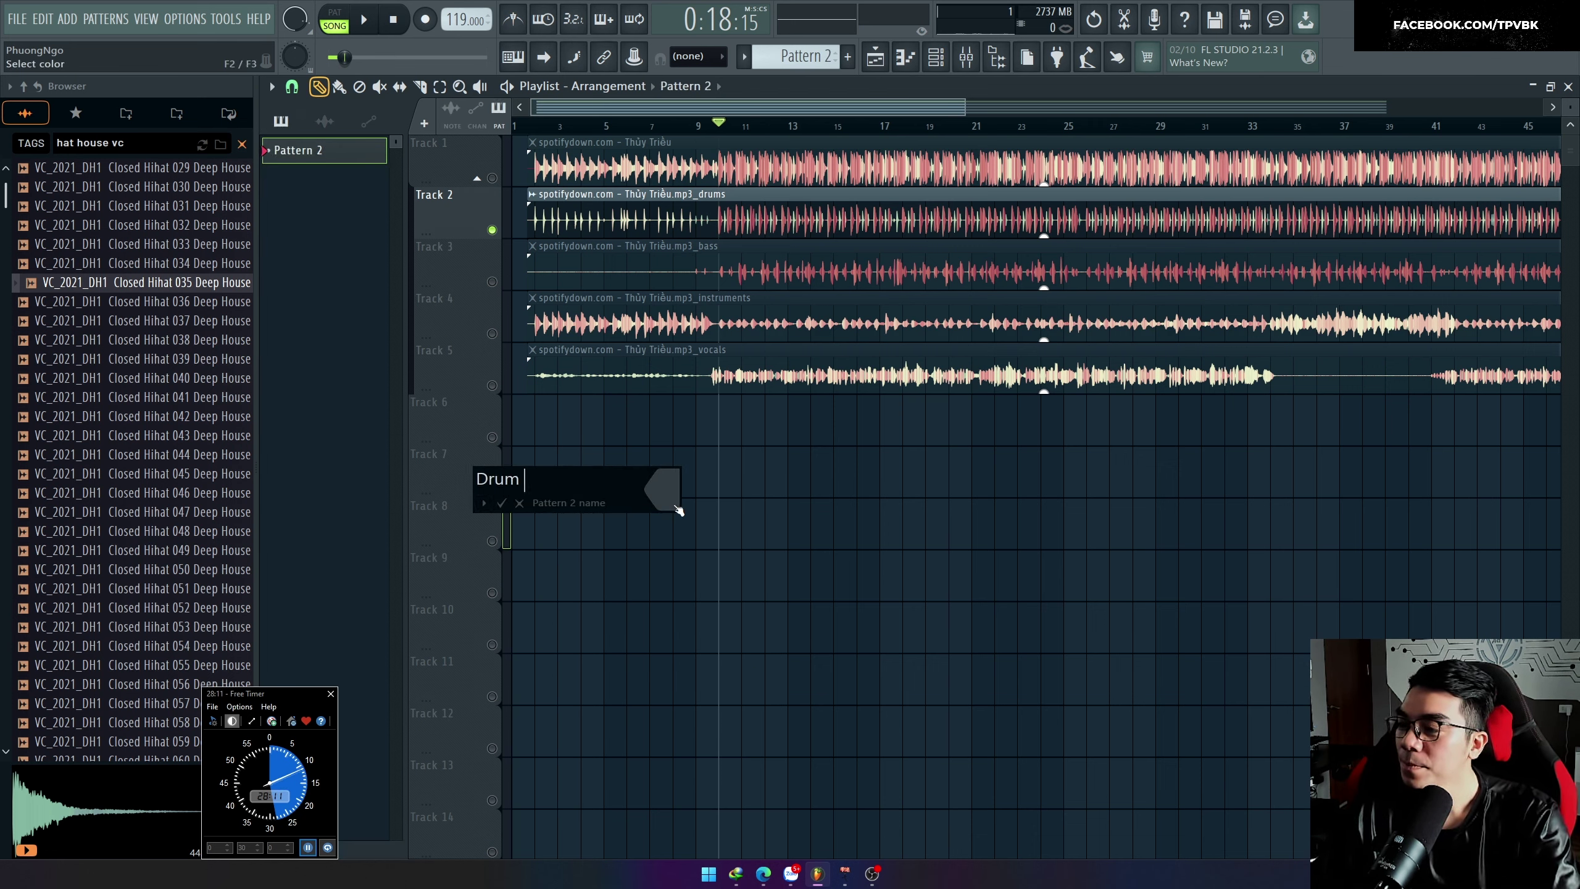
text(Kick)
key(Return)
key(space)
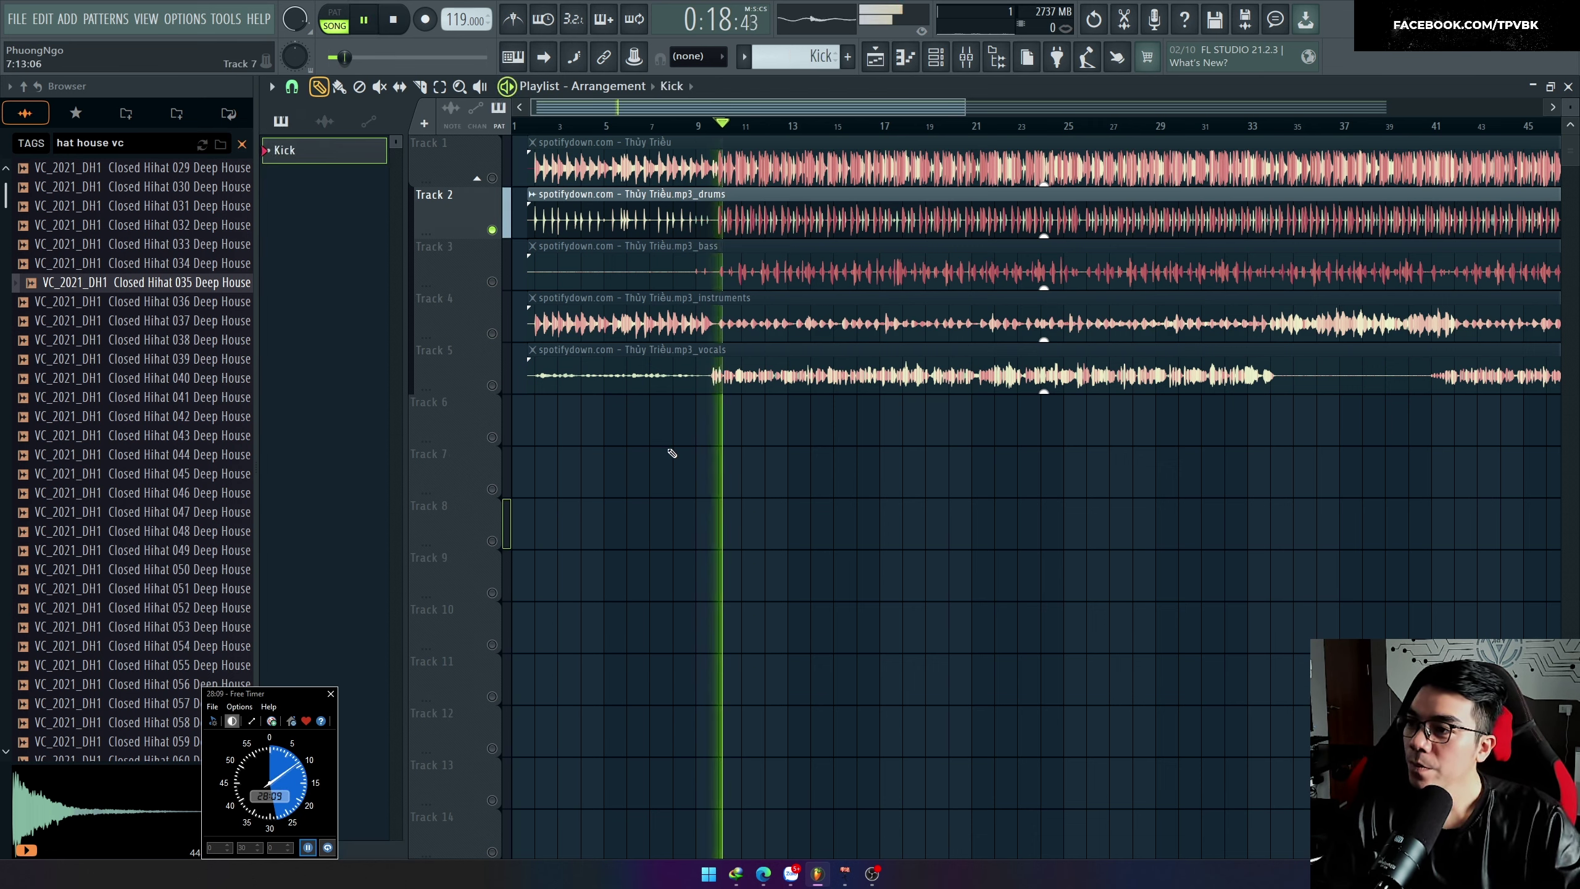
key(F4)
key(Return)
Step: Rename the Mono Clap Trap EDM channel to Clap and add a hit on its fifth step
key(F6)
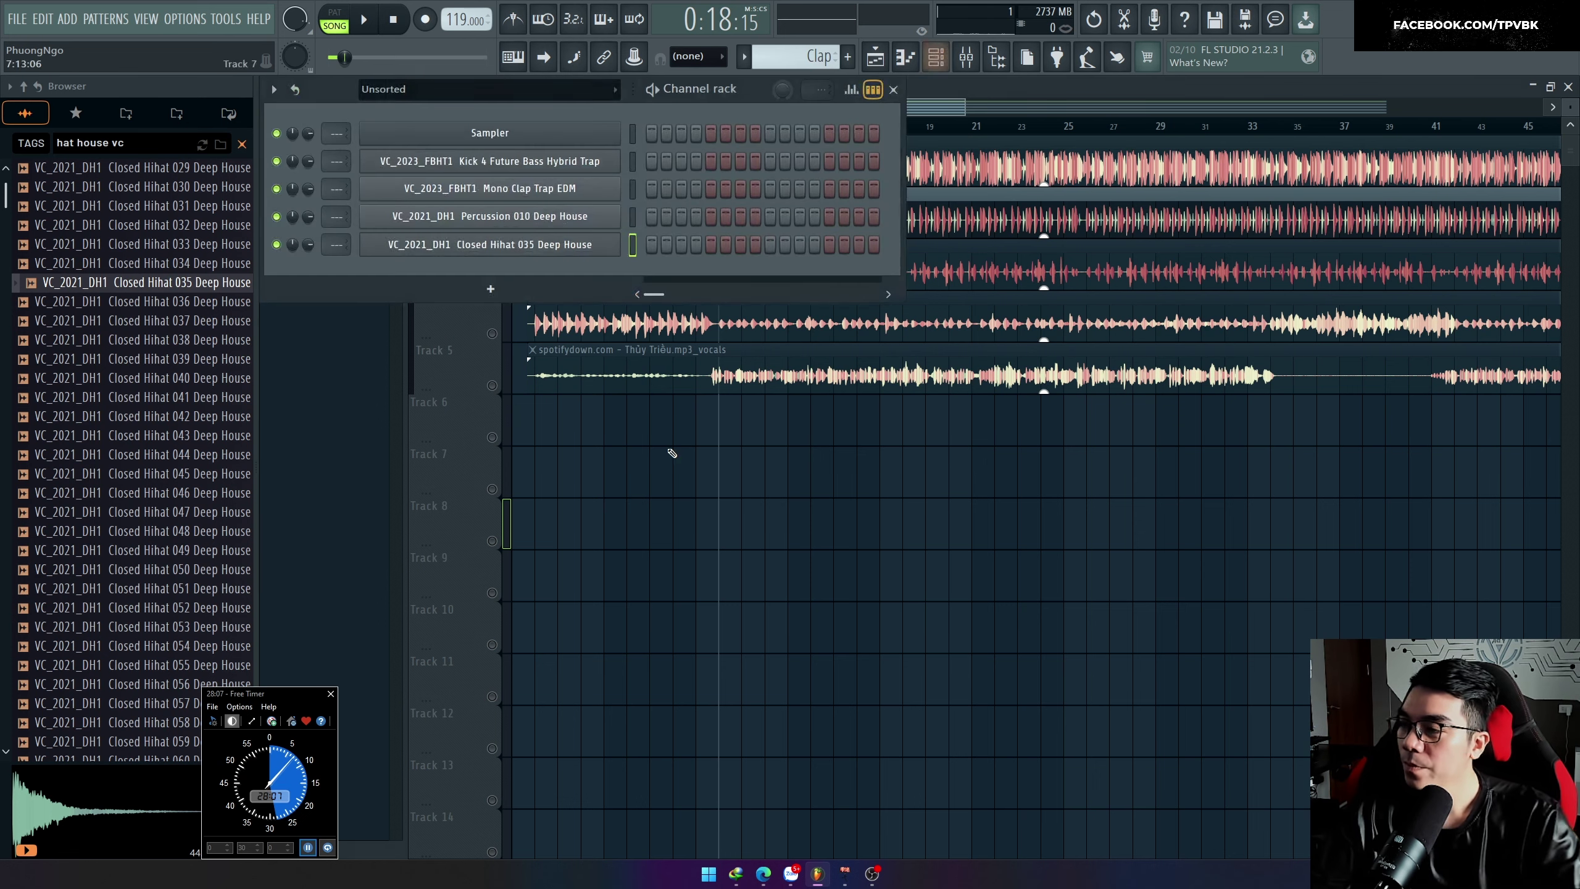
key(F2)
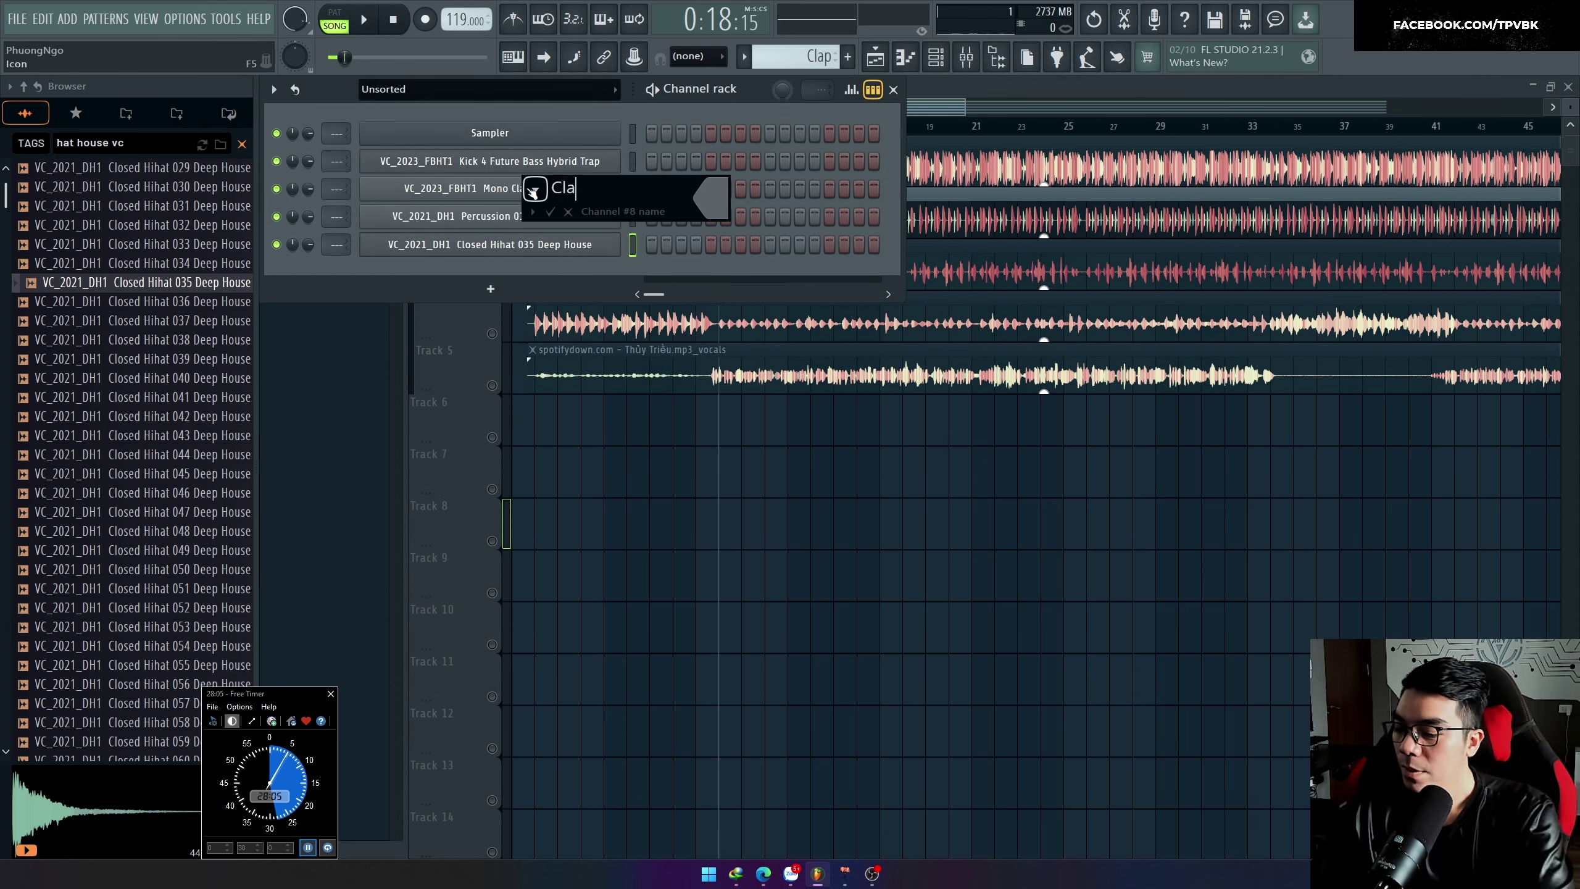
text(Clap)
key(Return)
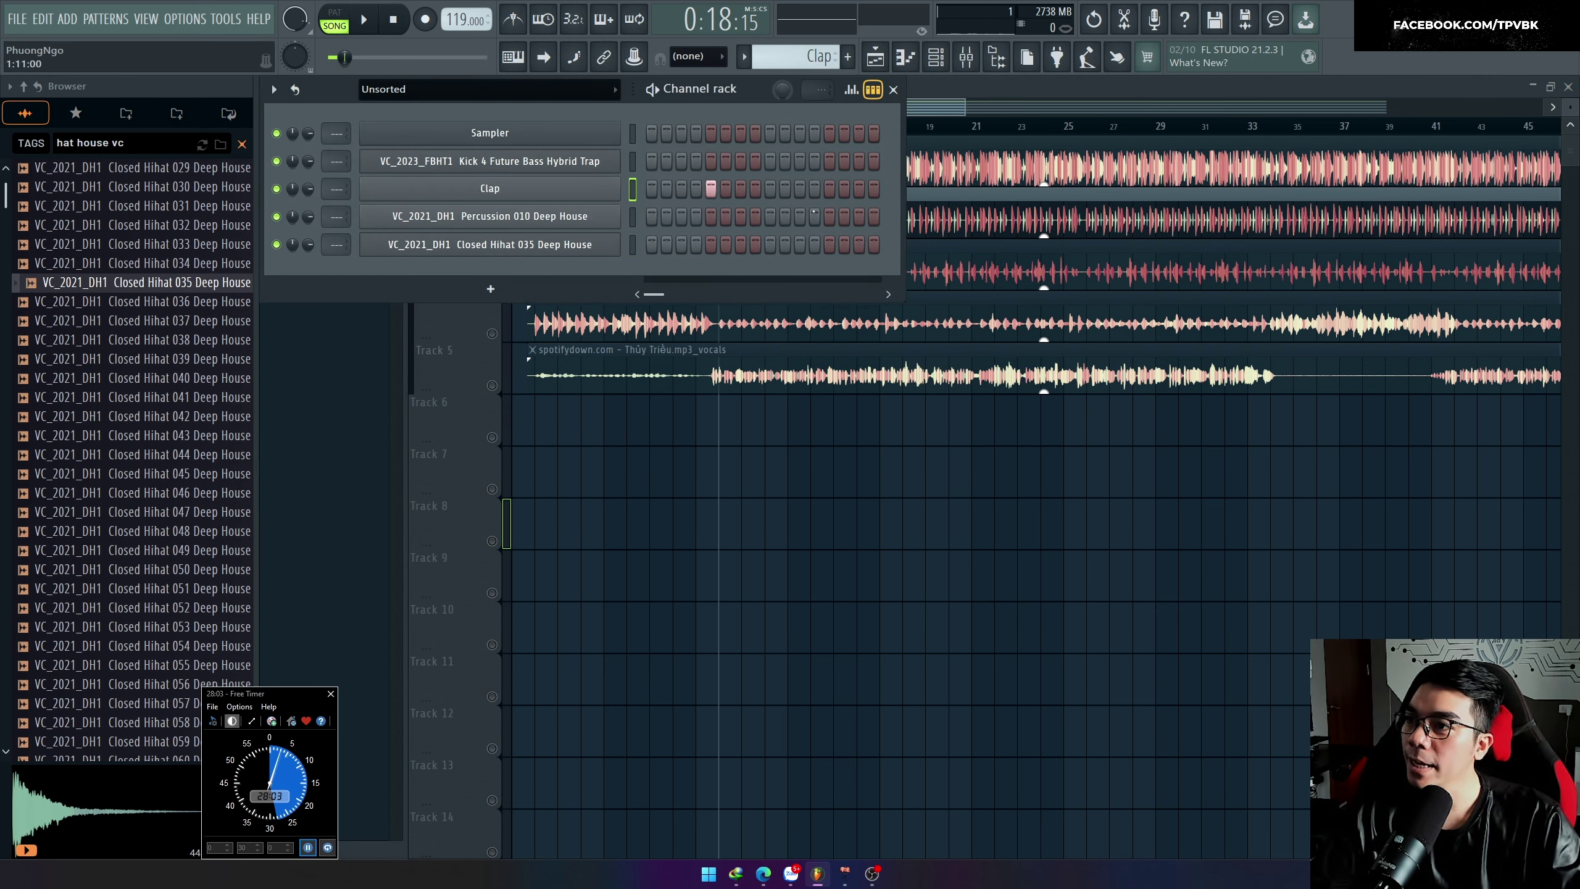
Step: Paint repeated Clap patterns along Track 6 from bar 10 to about bar 35 and play them with the drums stem
key(F6)
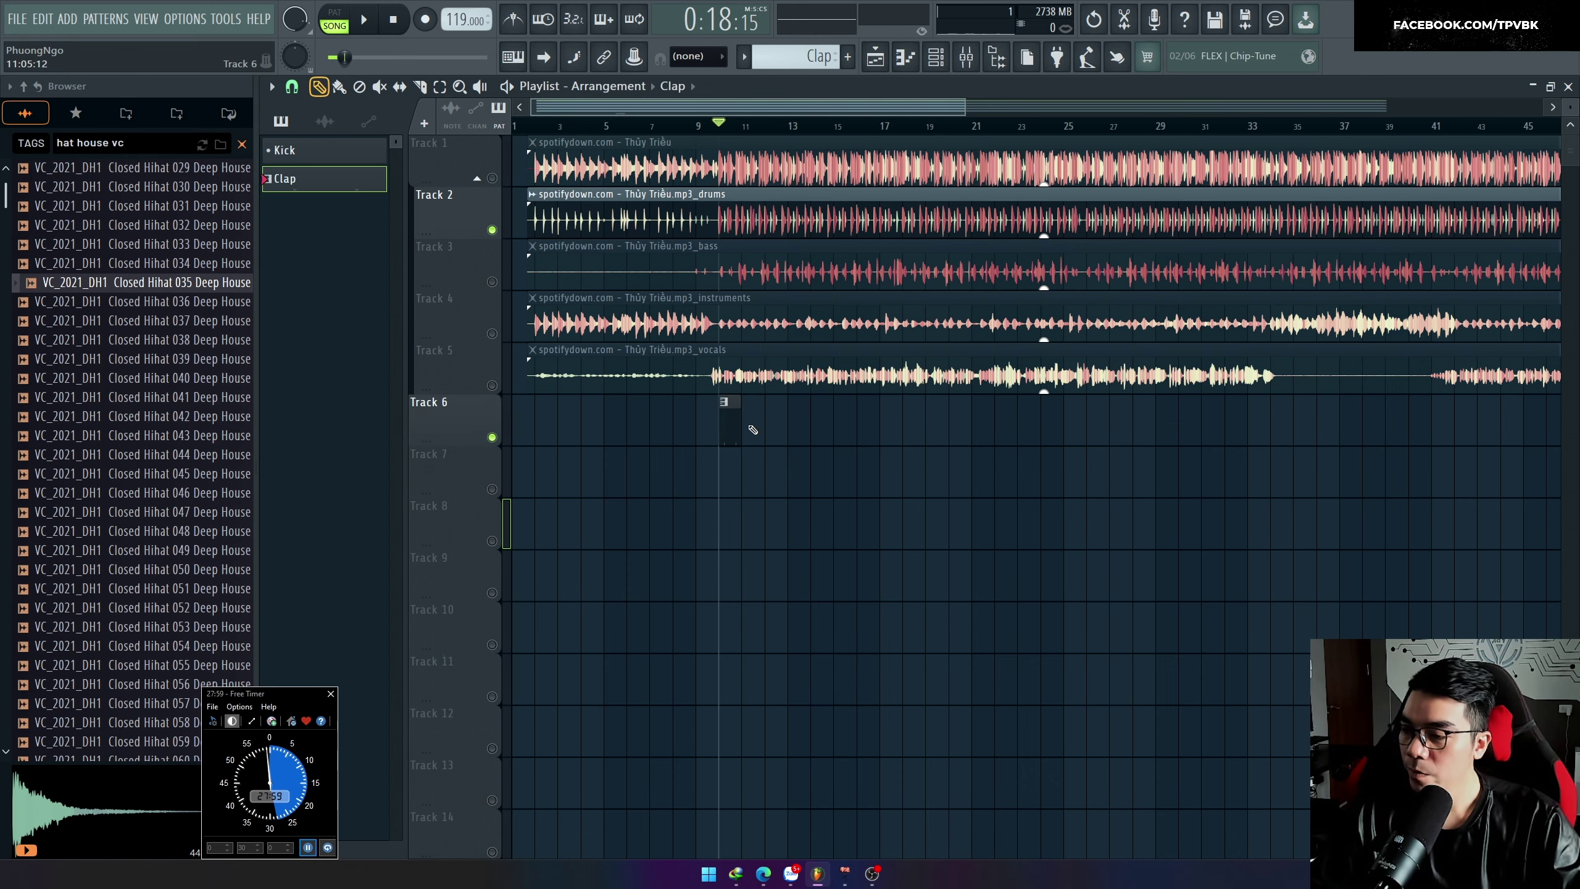
key(b)
drag(753, 430, 1307, 436)
key(space)
scroll(771, 371, up, 3)
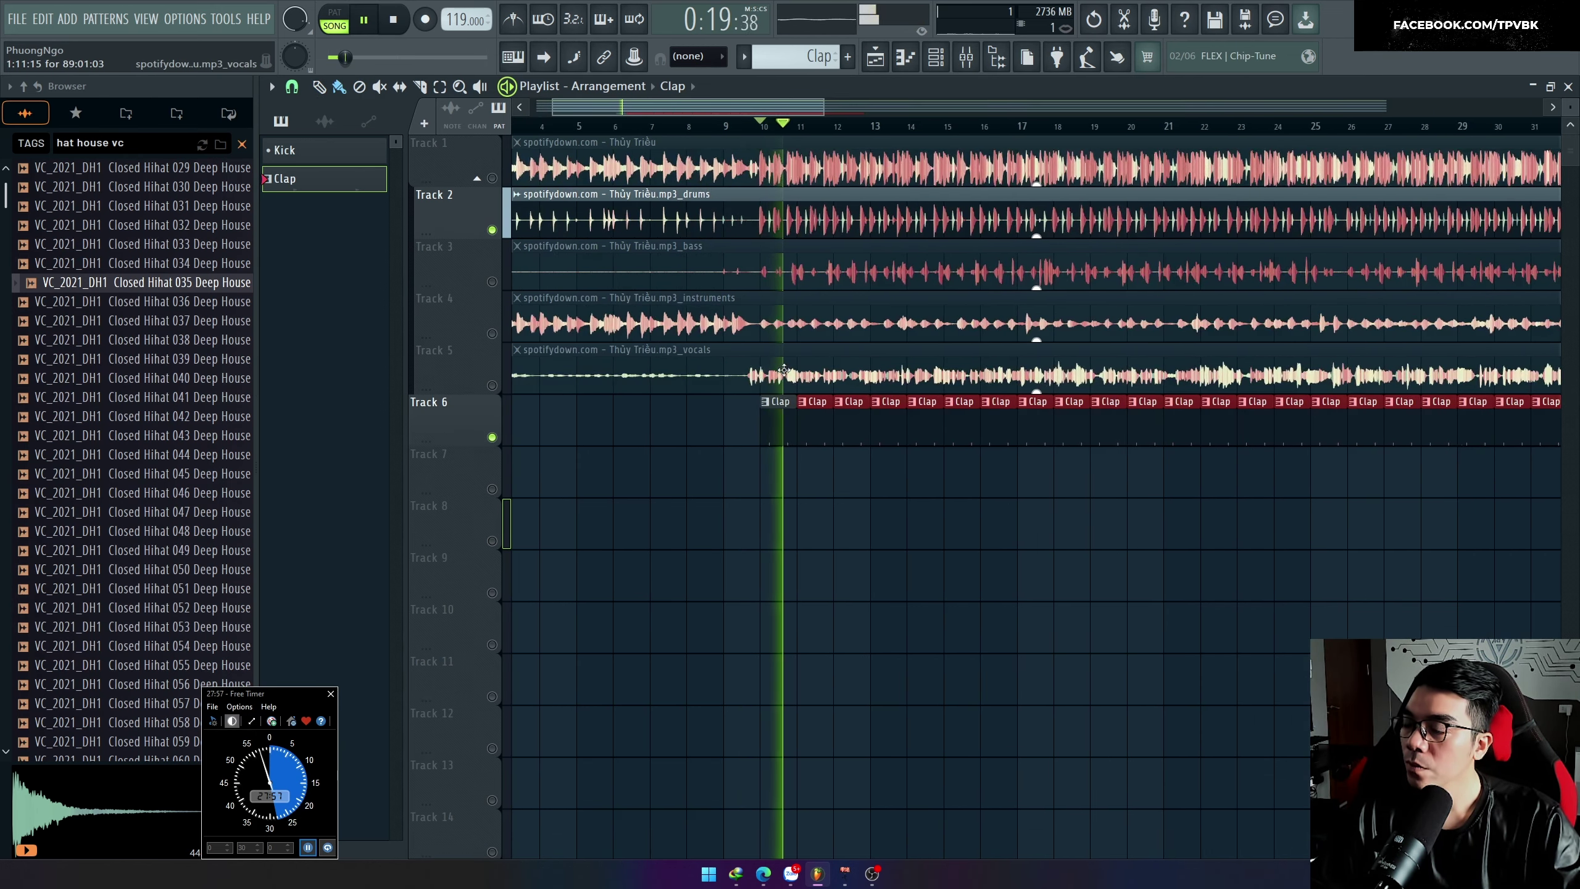
scroll(784, 370, up, 2)
key(space)
key(F4)
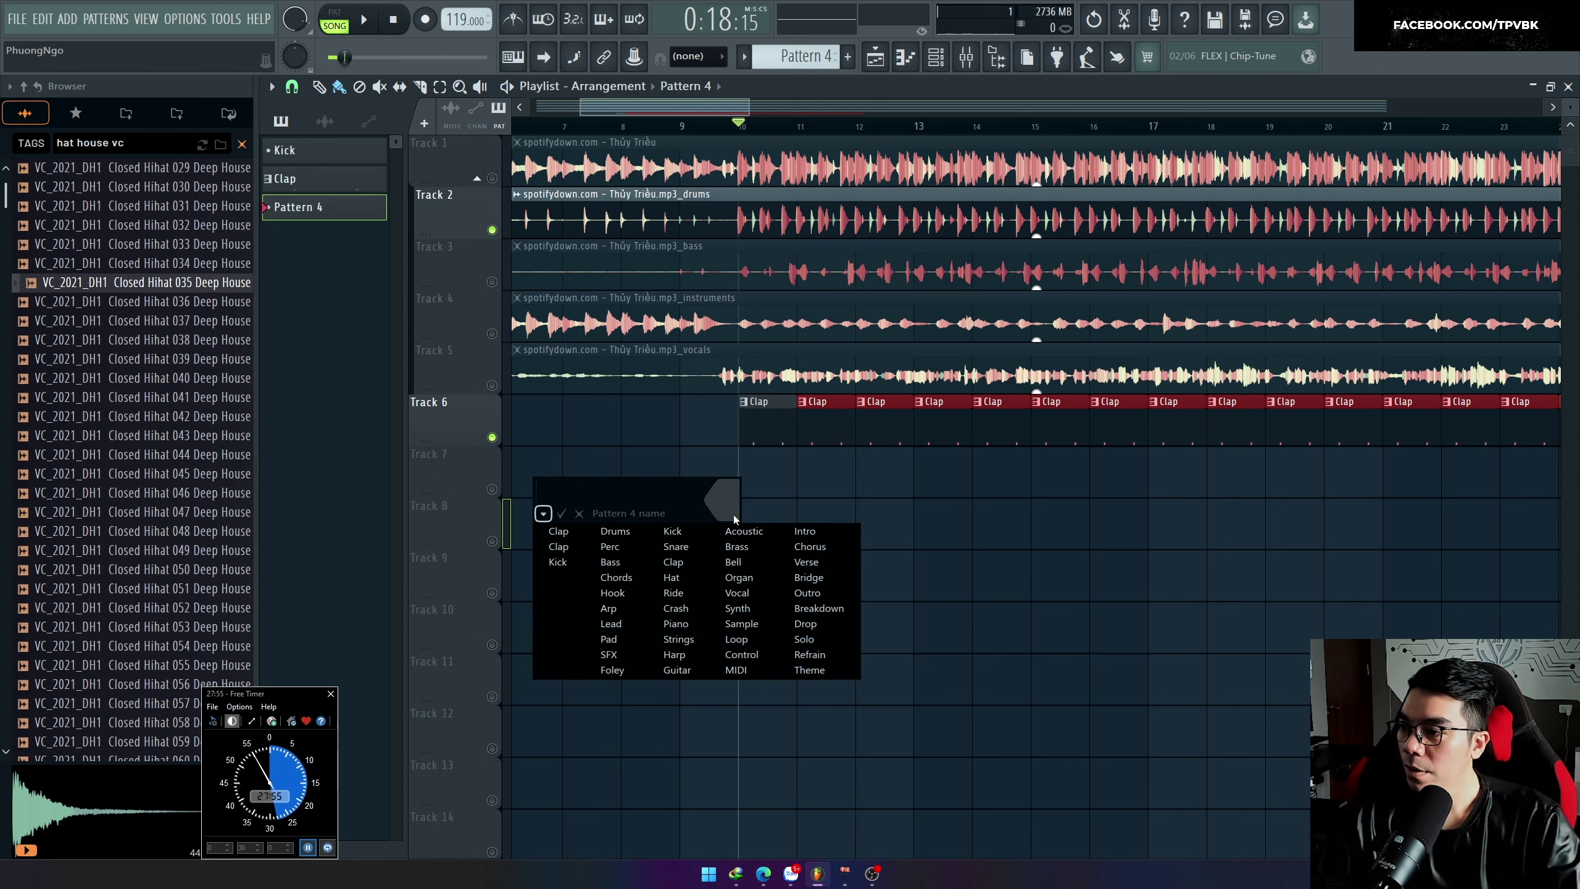
key(Escape)
key(Escape)
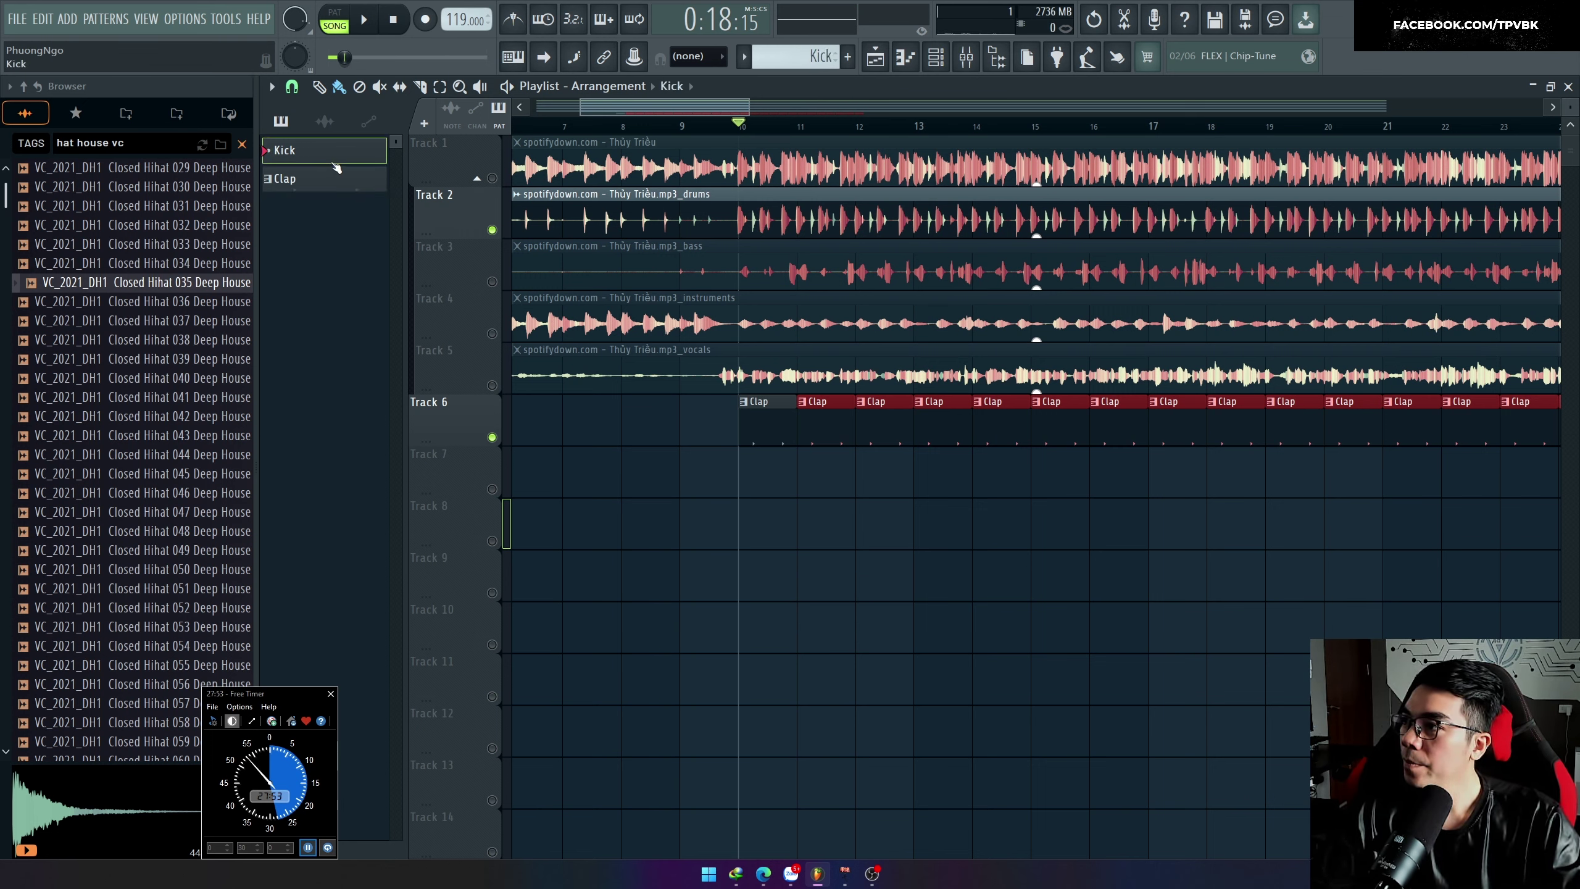
Step: Place the Kick pattern at bar 10 on Track 7 and rename the Kick 4 Future Bass Hybrid Trap channel to Kick
key(F6)
click(756, 478)
key(F6)
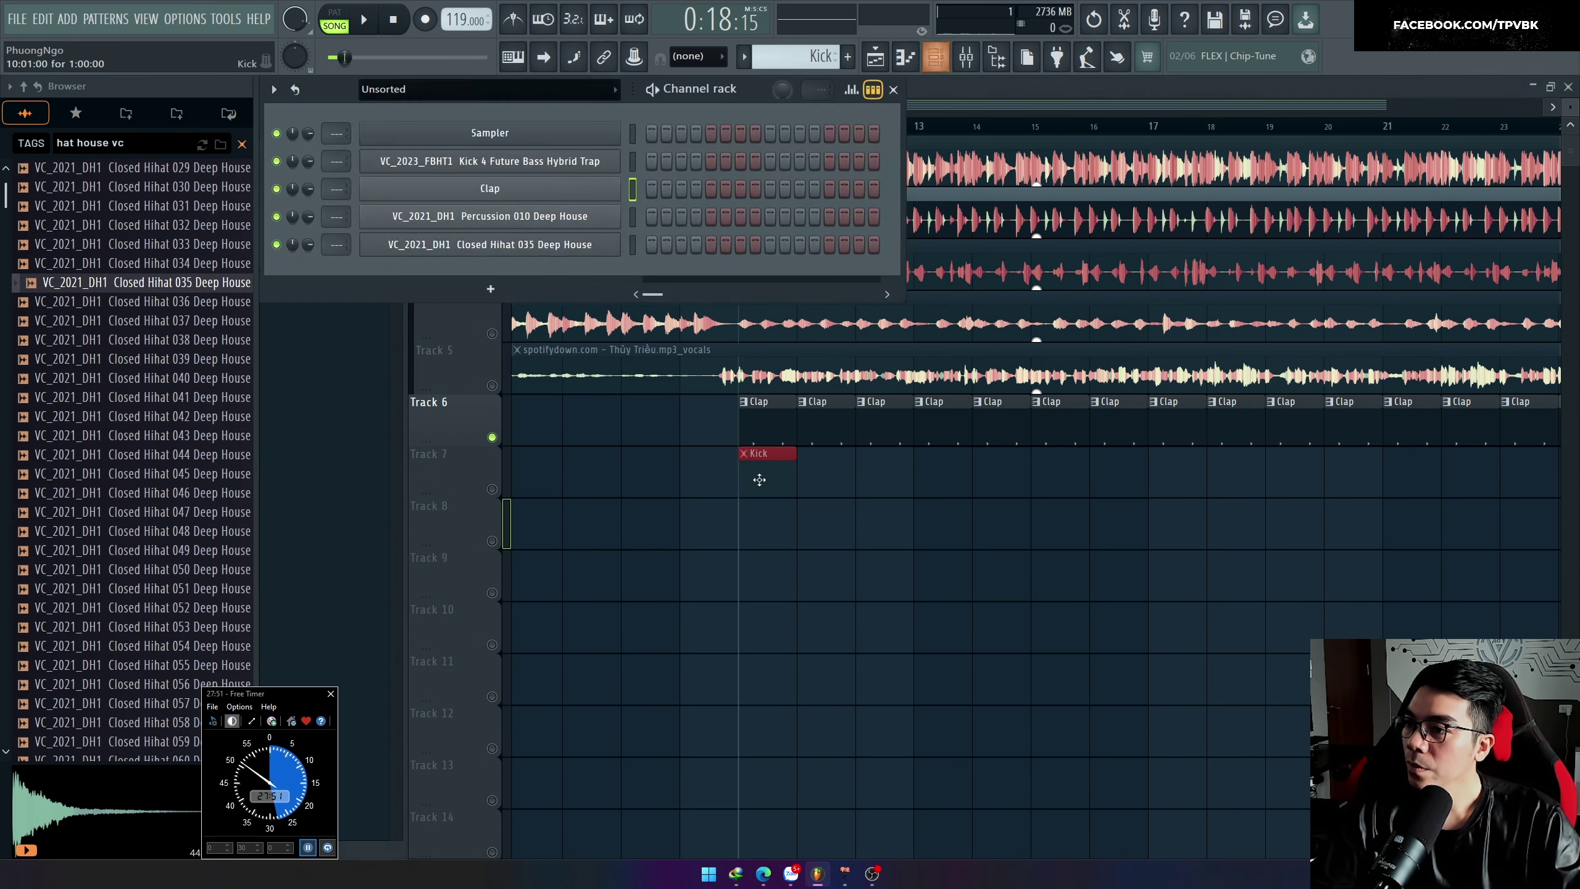
click(759, 479)
key(F6)
middle_click(516, 169)
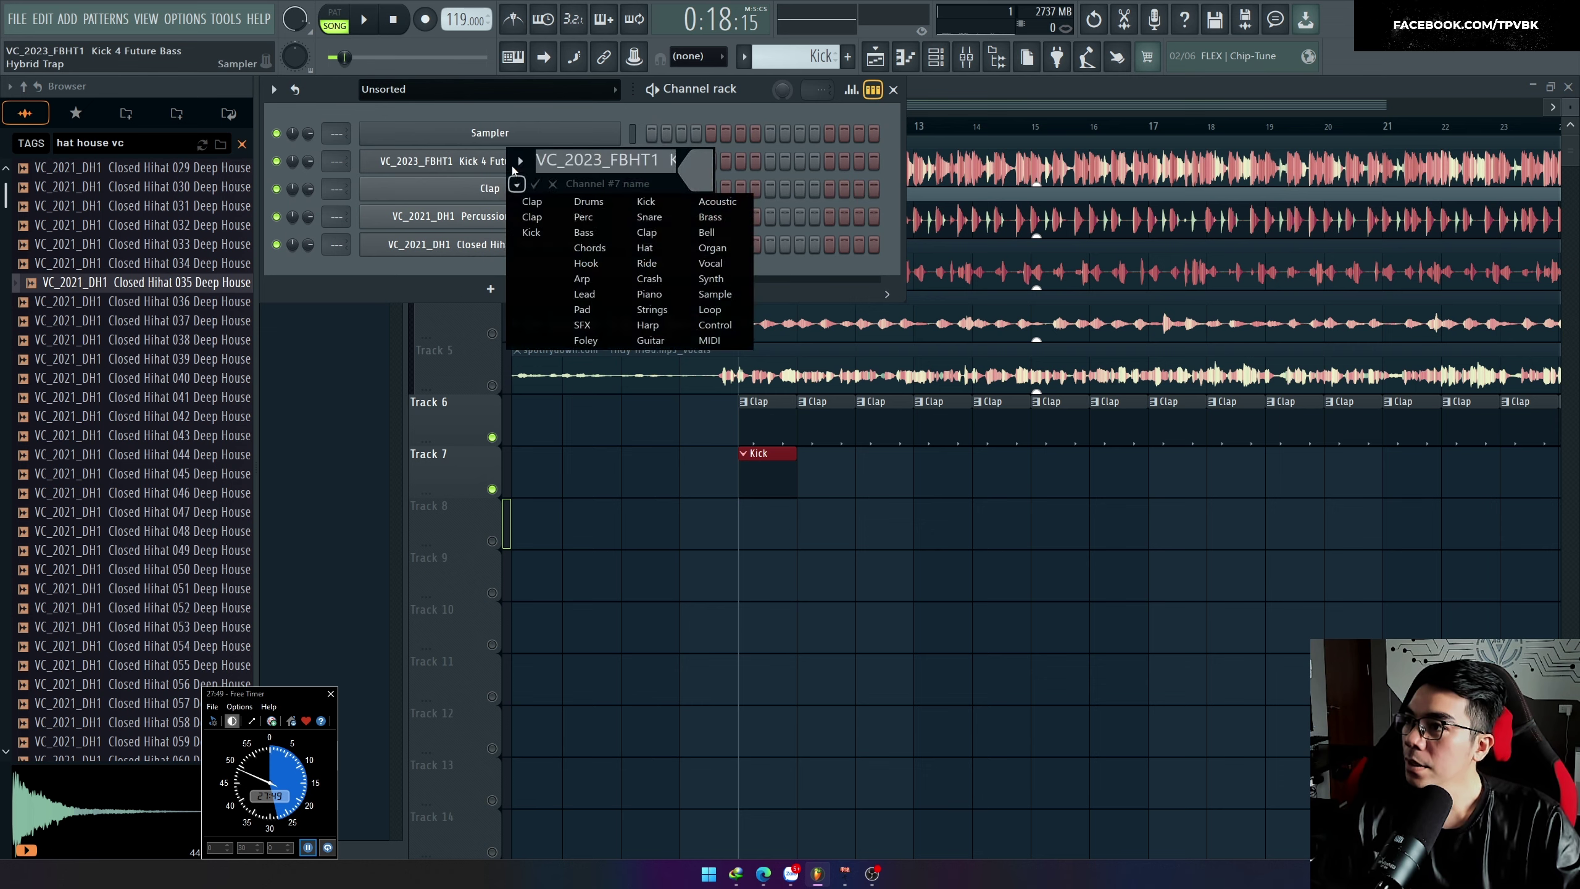
key(Escape)
key(Return)
Step: Open the Kick channel's piano roll, place a C5 note on the first step of bar 1 and play it against the drums stem
right_click(518, 169)
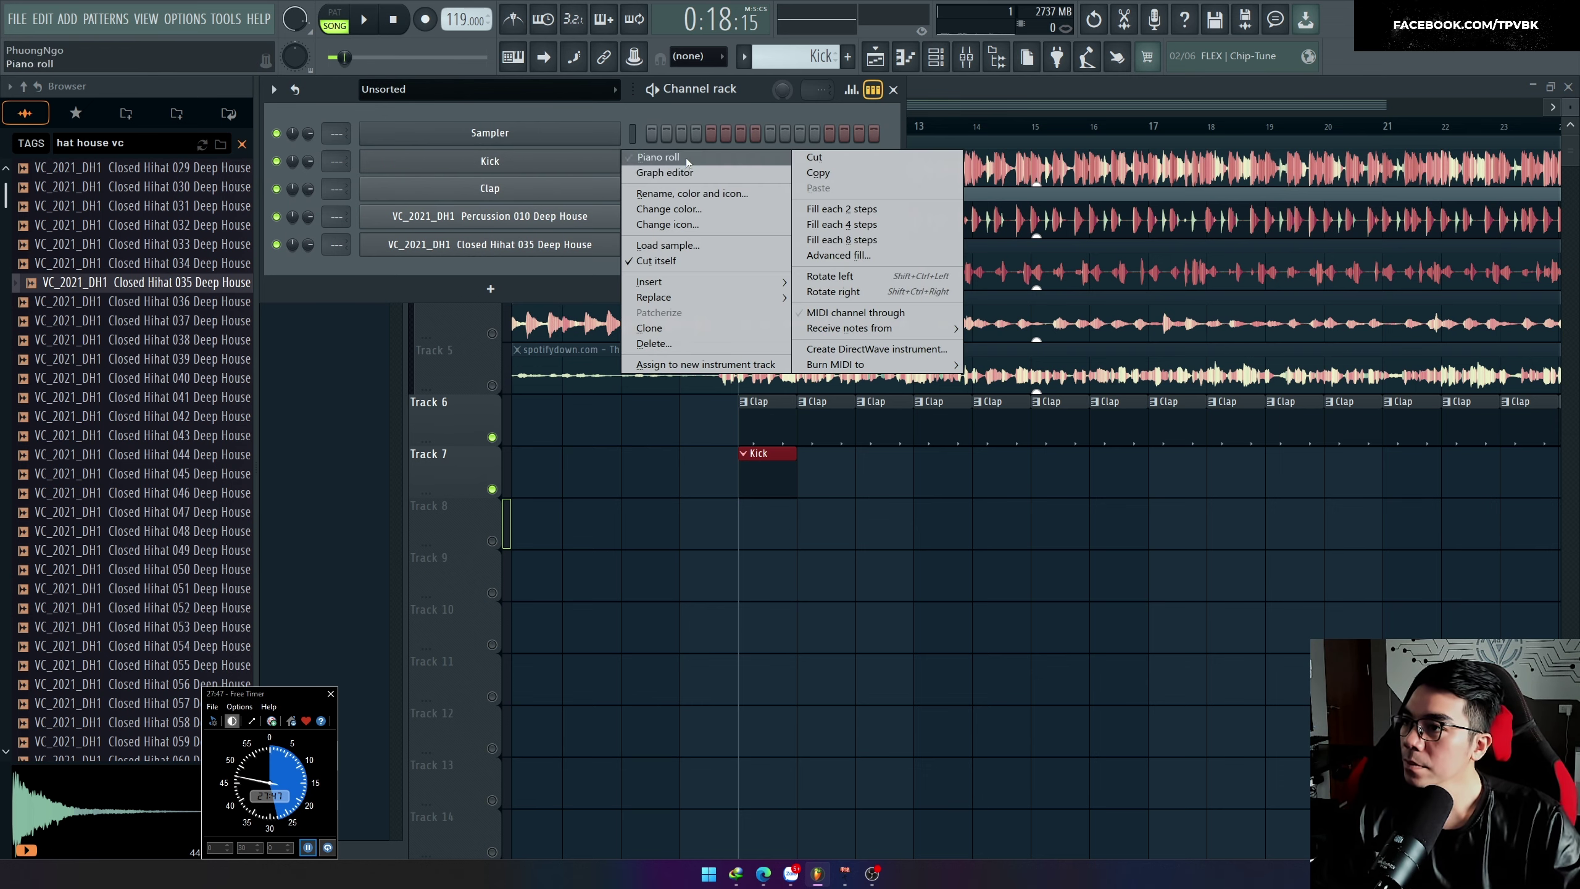
click(643, 160)
drag(342, 442, 335, 576)
scroll(441, 487, down, 5)
right_click(352, 369)
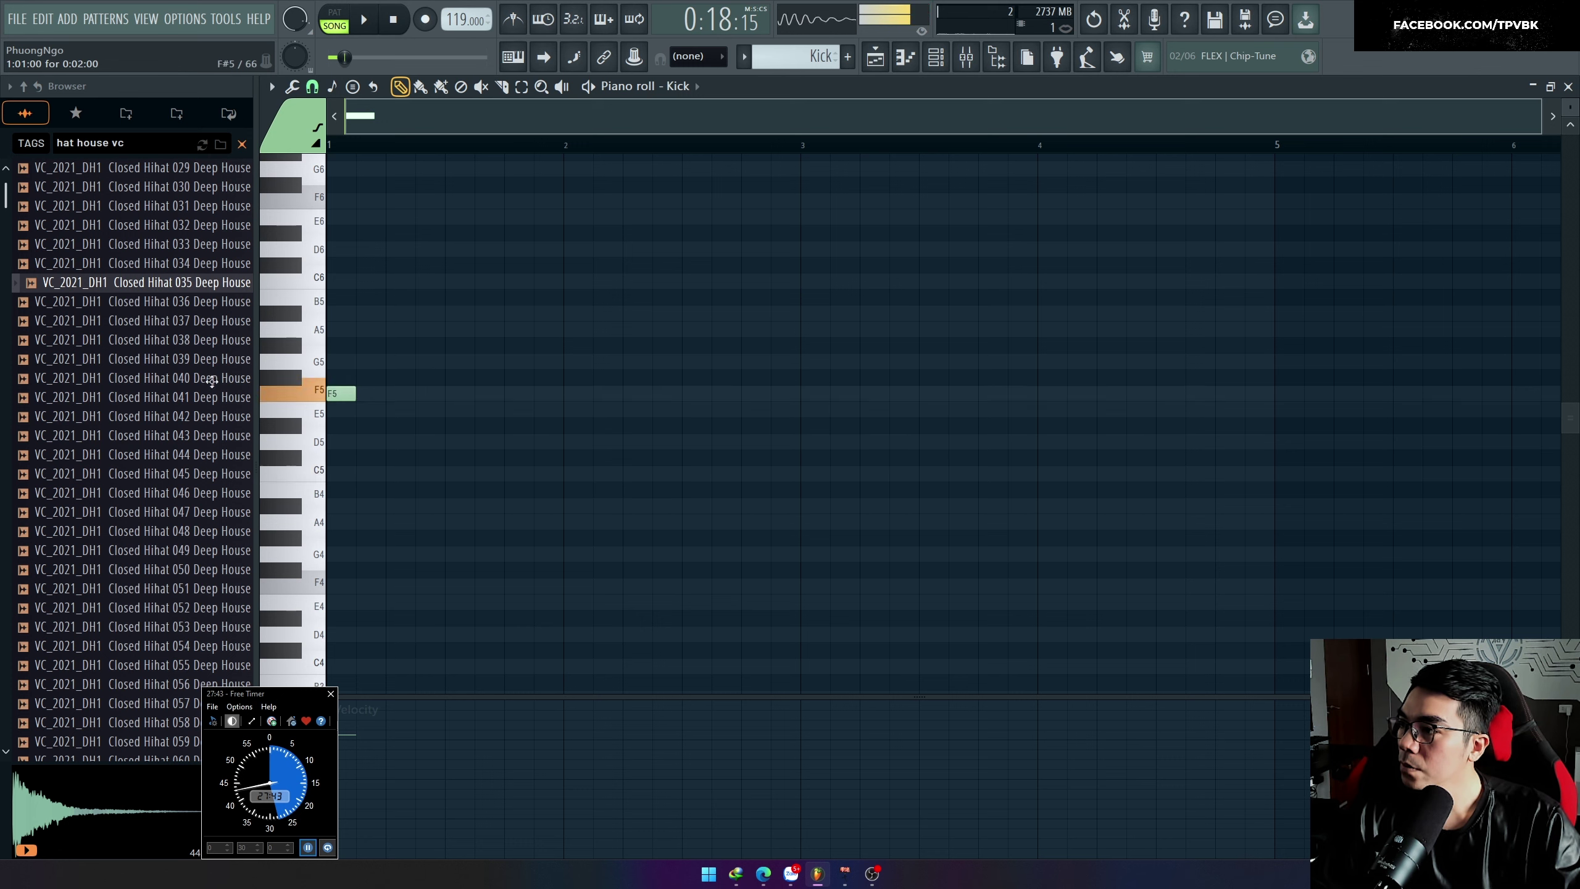
key(space)
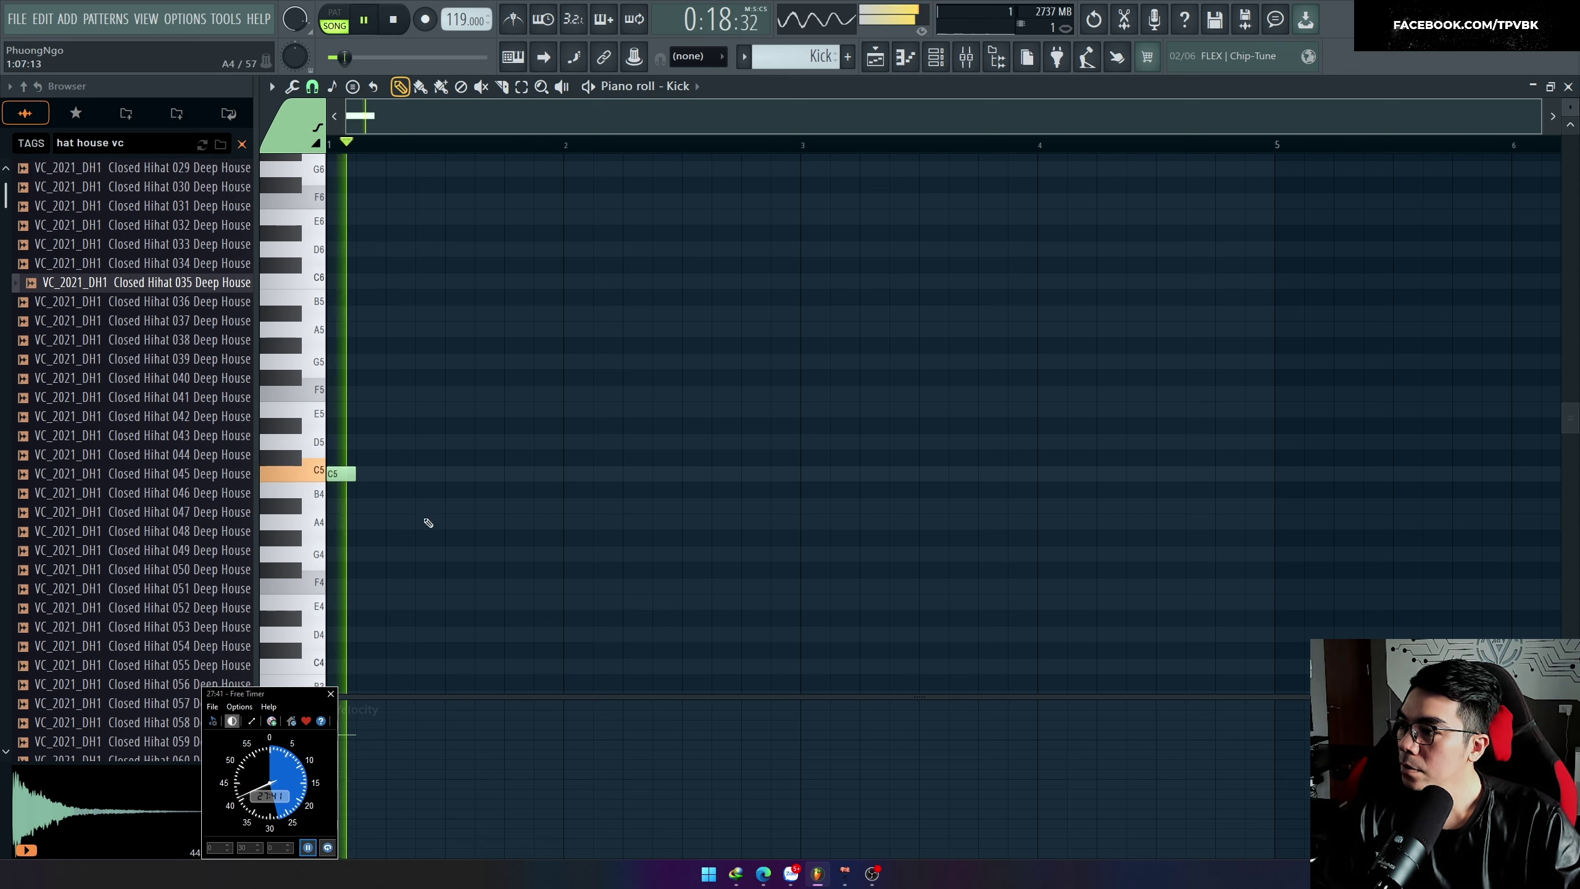
Step: Add C5 kick notes on steps 7, 9 and 13 of bar 1 while listening, with the last two at lower velocity
click(417, 472)
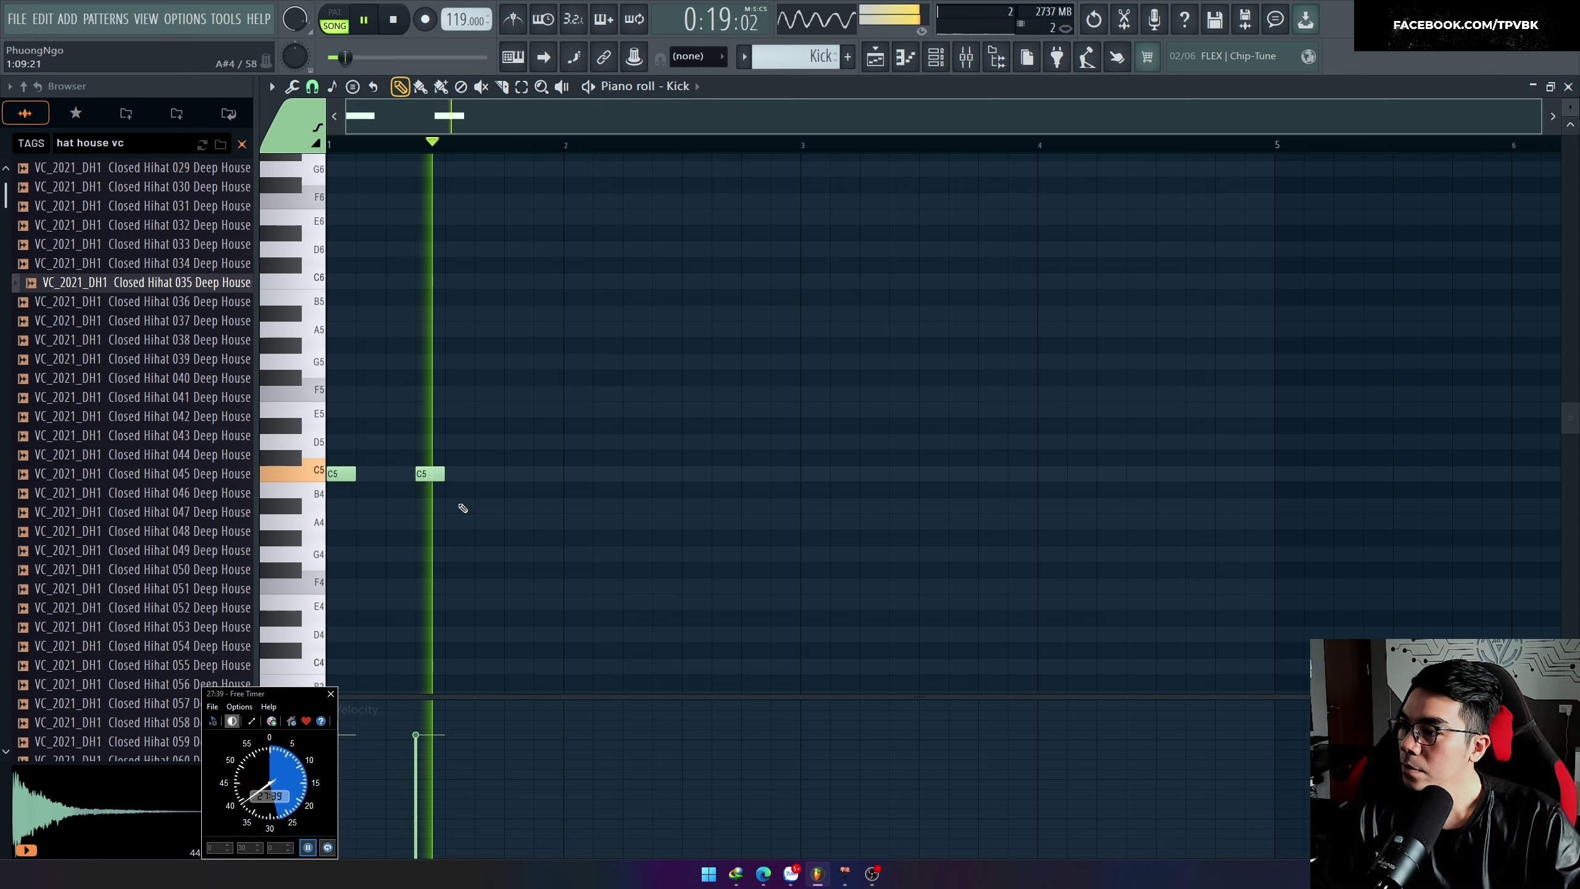
key(space)
drag(484, 496, 456, 479)
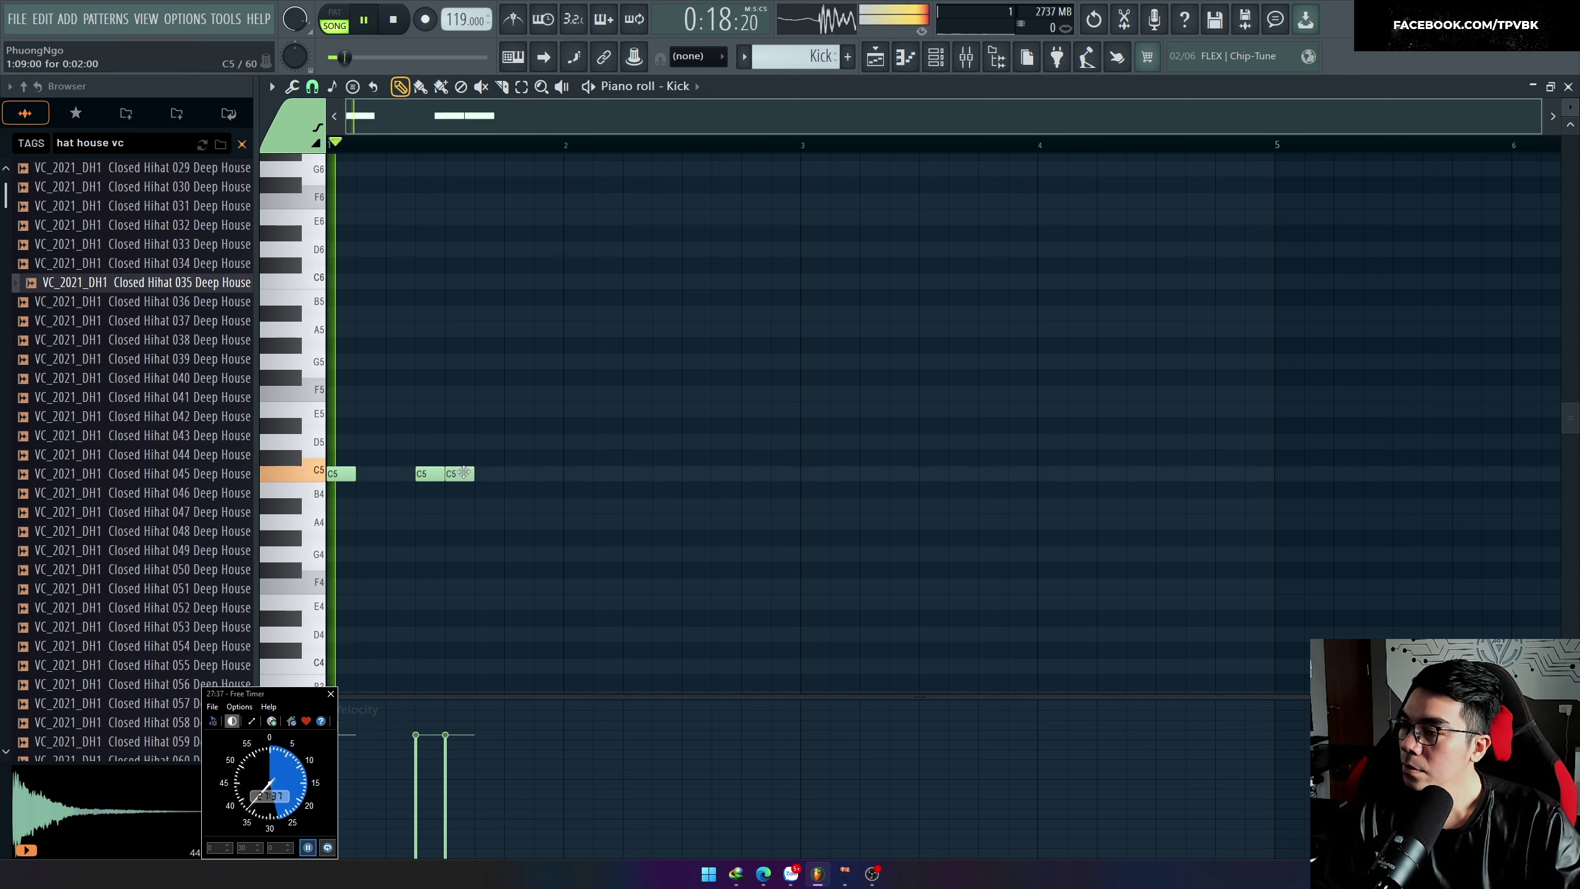
key(space)
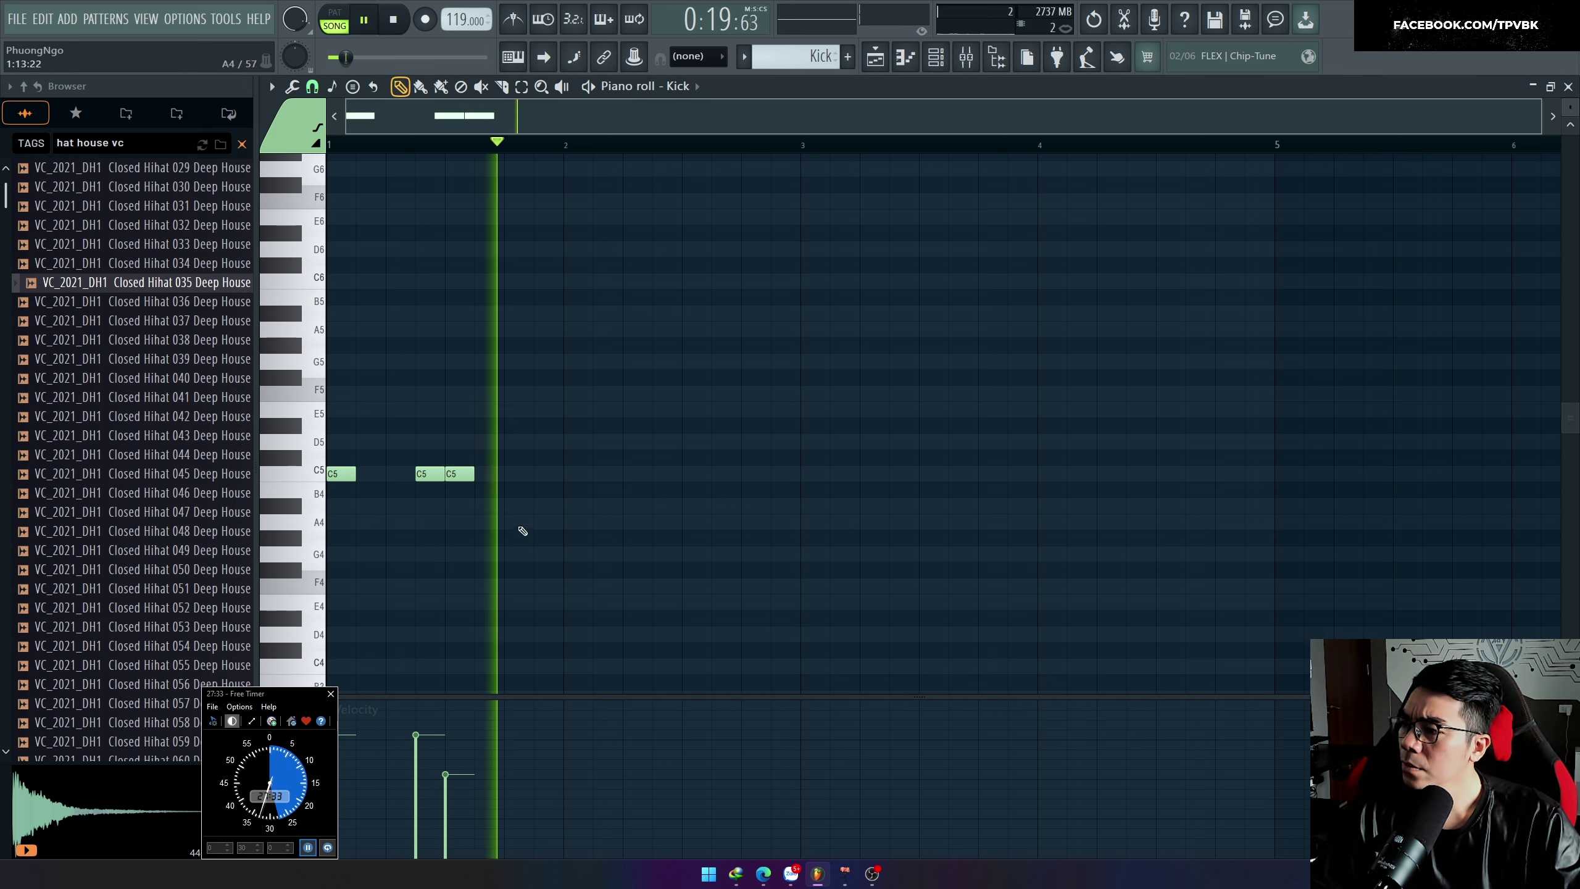
click(517, 473)
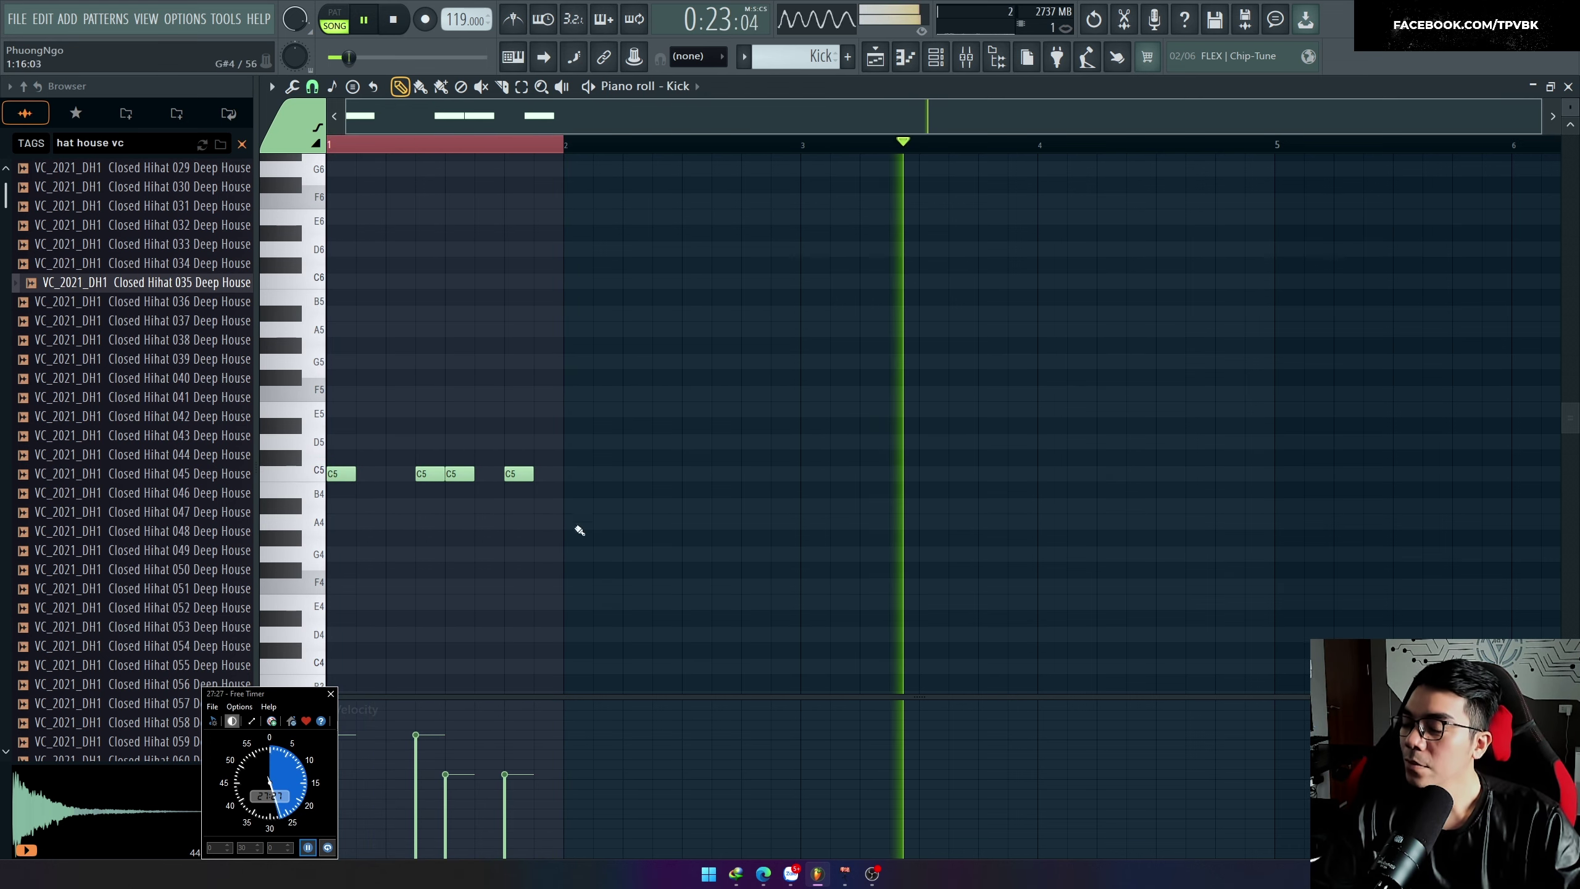
Step: Repeat the one-bar kick rhythm in bars 2 and 3 of the piano roll and play it
key(Escape)
key(space)
double_click(777, 477)
key(ctrl+a)
key(ctrl+b)
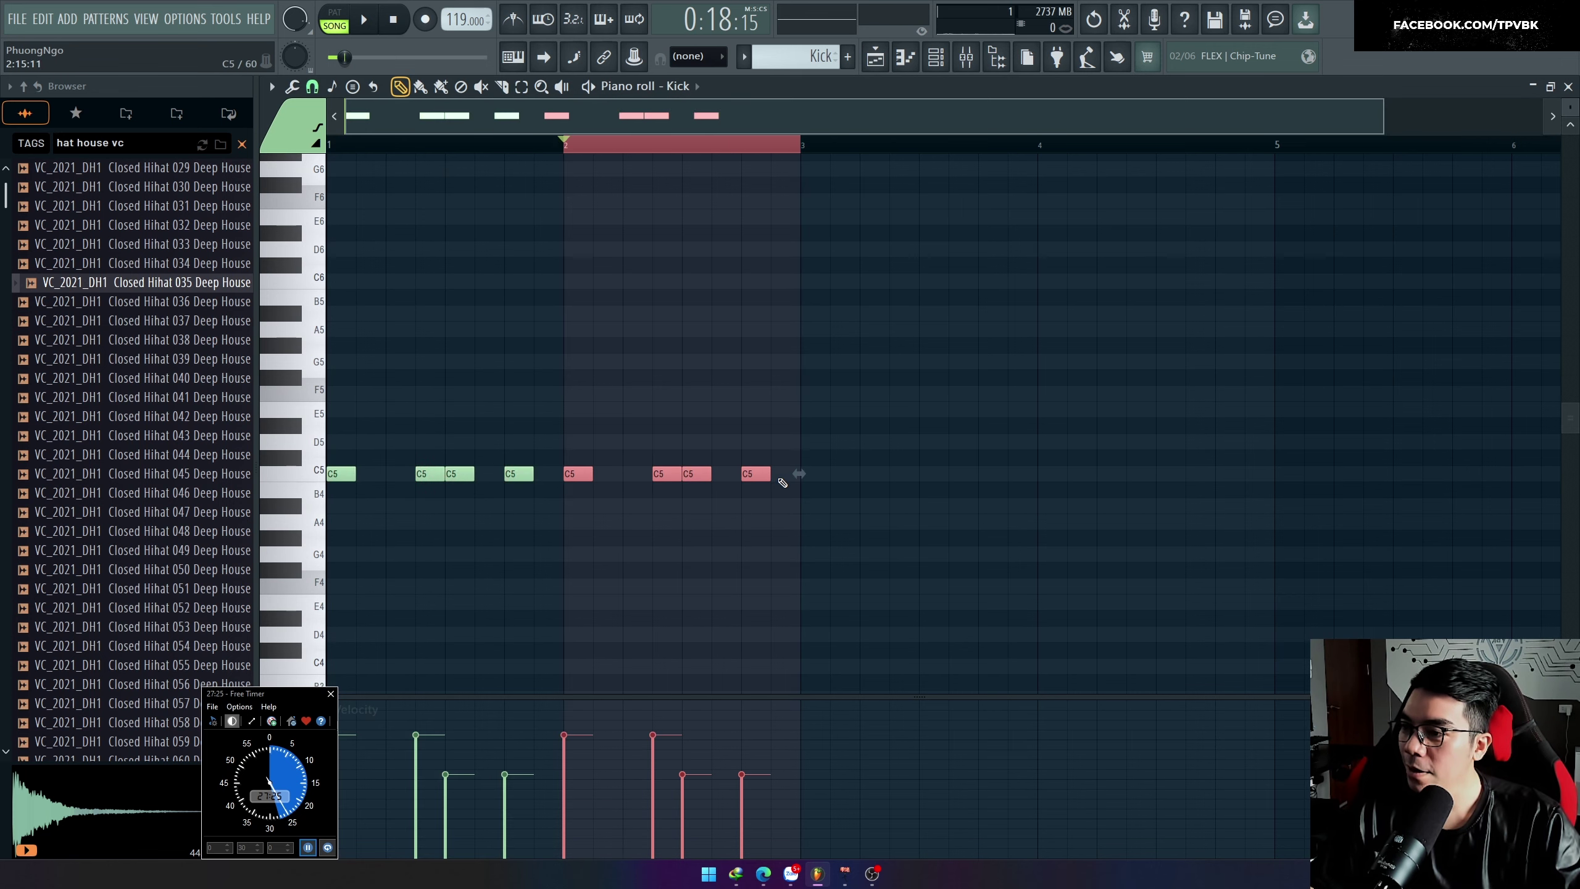
key(ctrl+b)
key(ctrl+d)
key(space)
Step: Try removing the last C5 kick note in bars 2 and 3 during playback and put both notes back
right_click(993, 474)
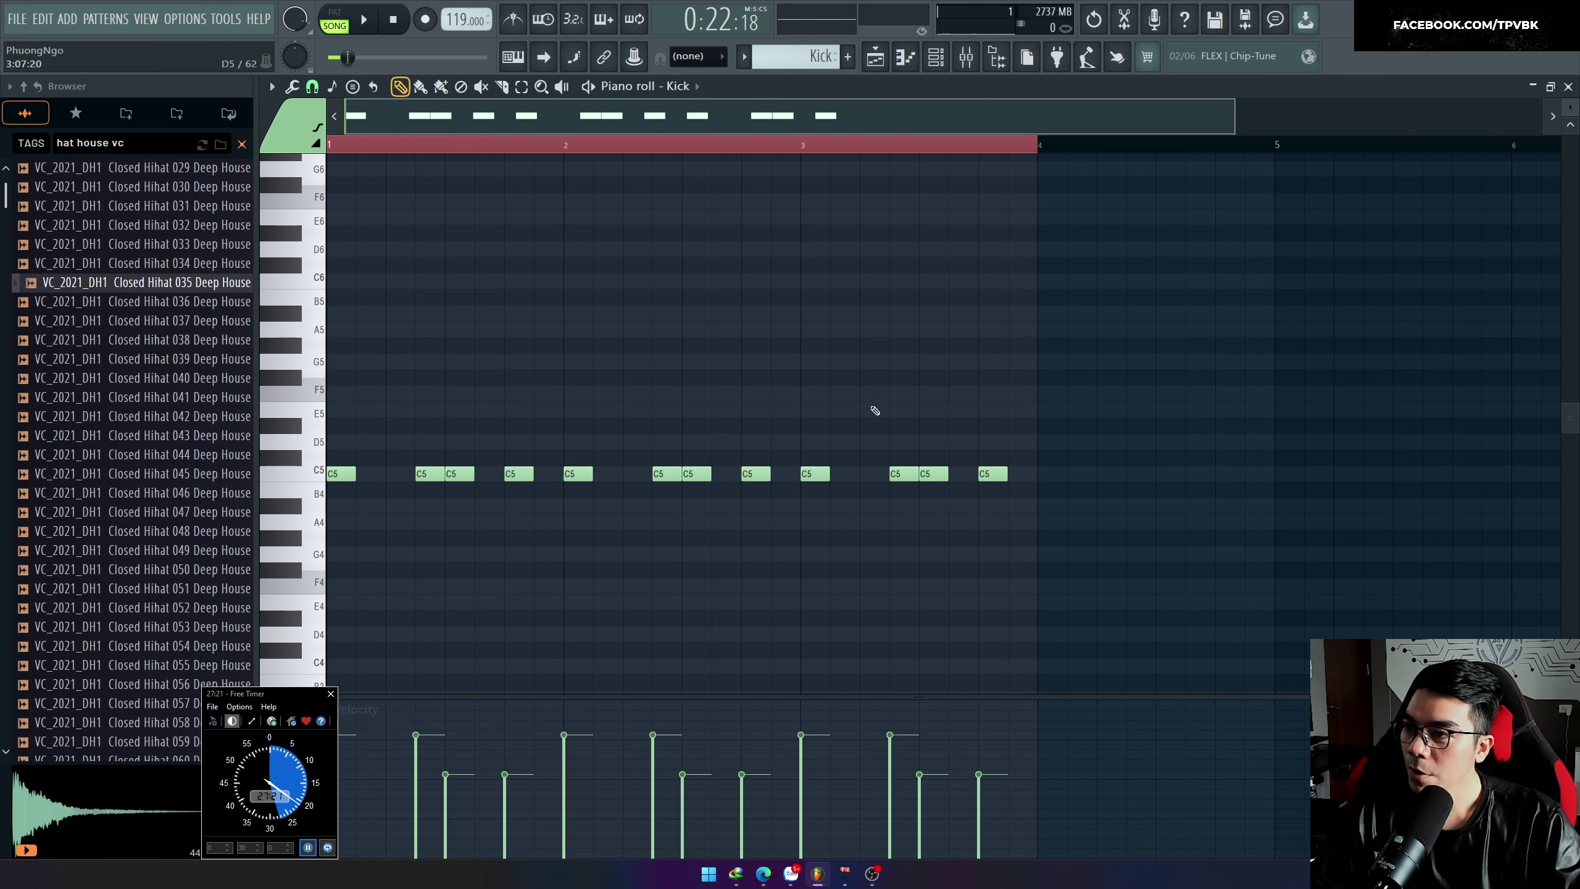
right_click(755, 474)
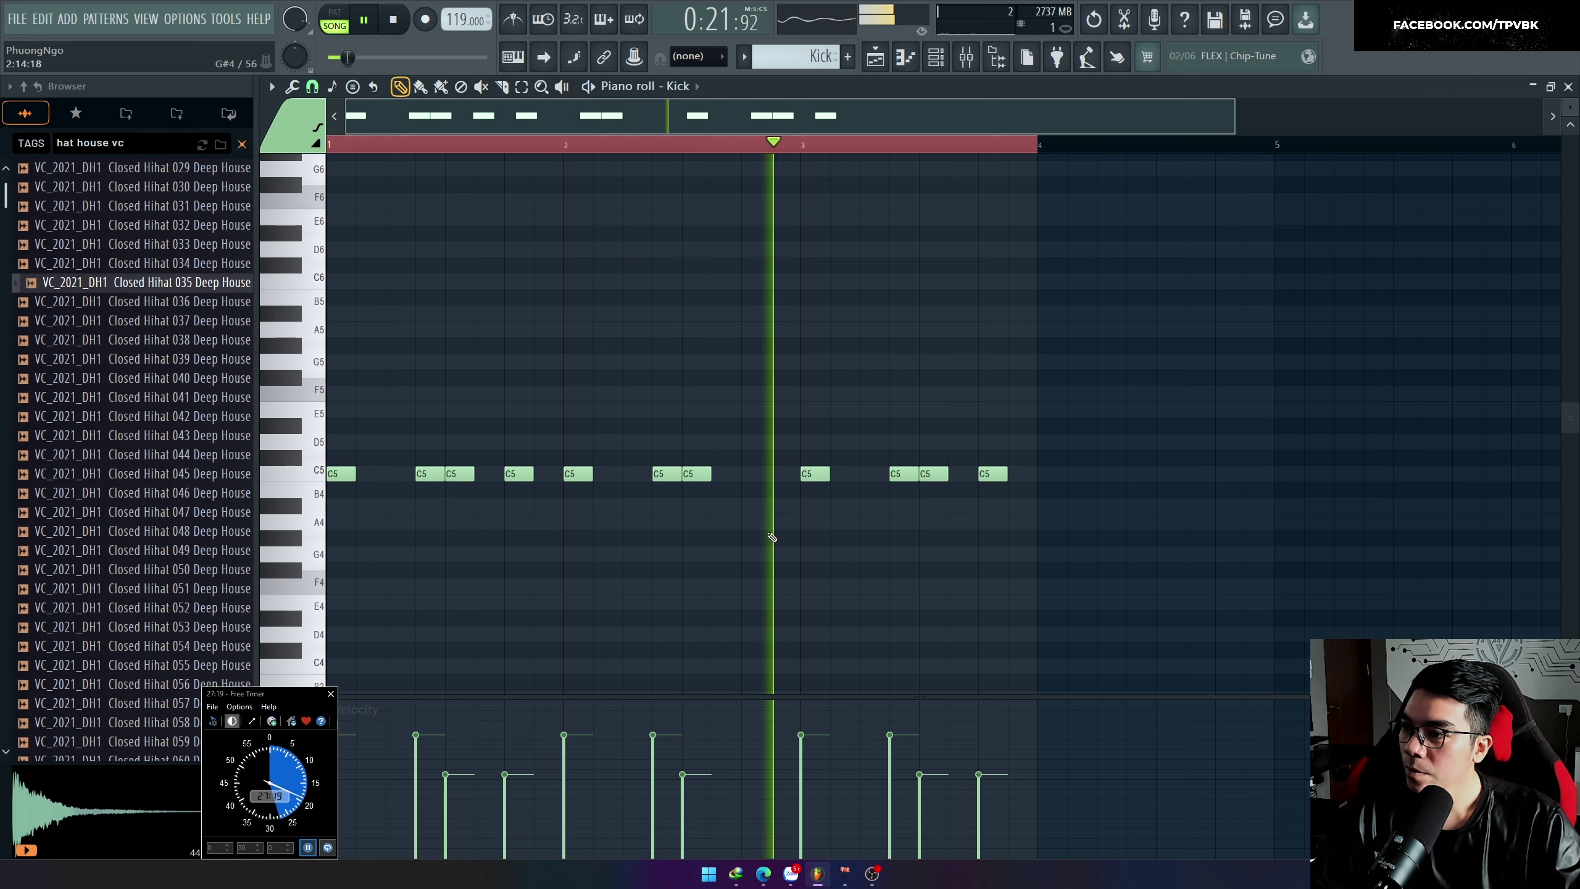
click(754, 473)
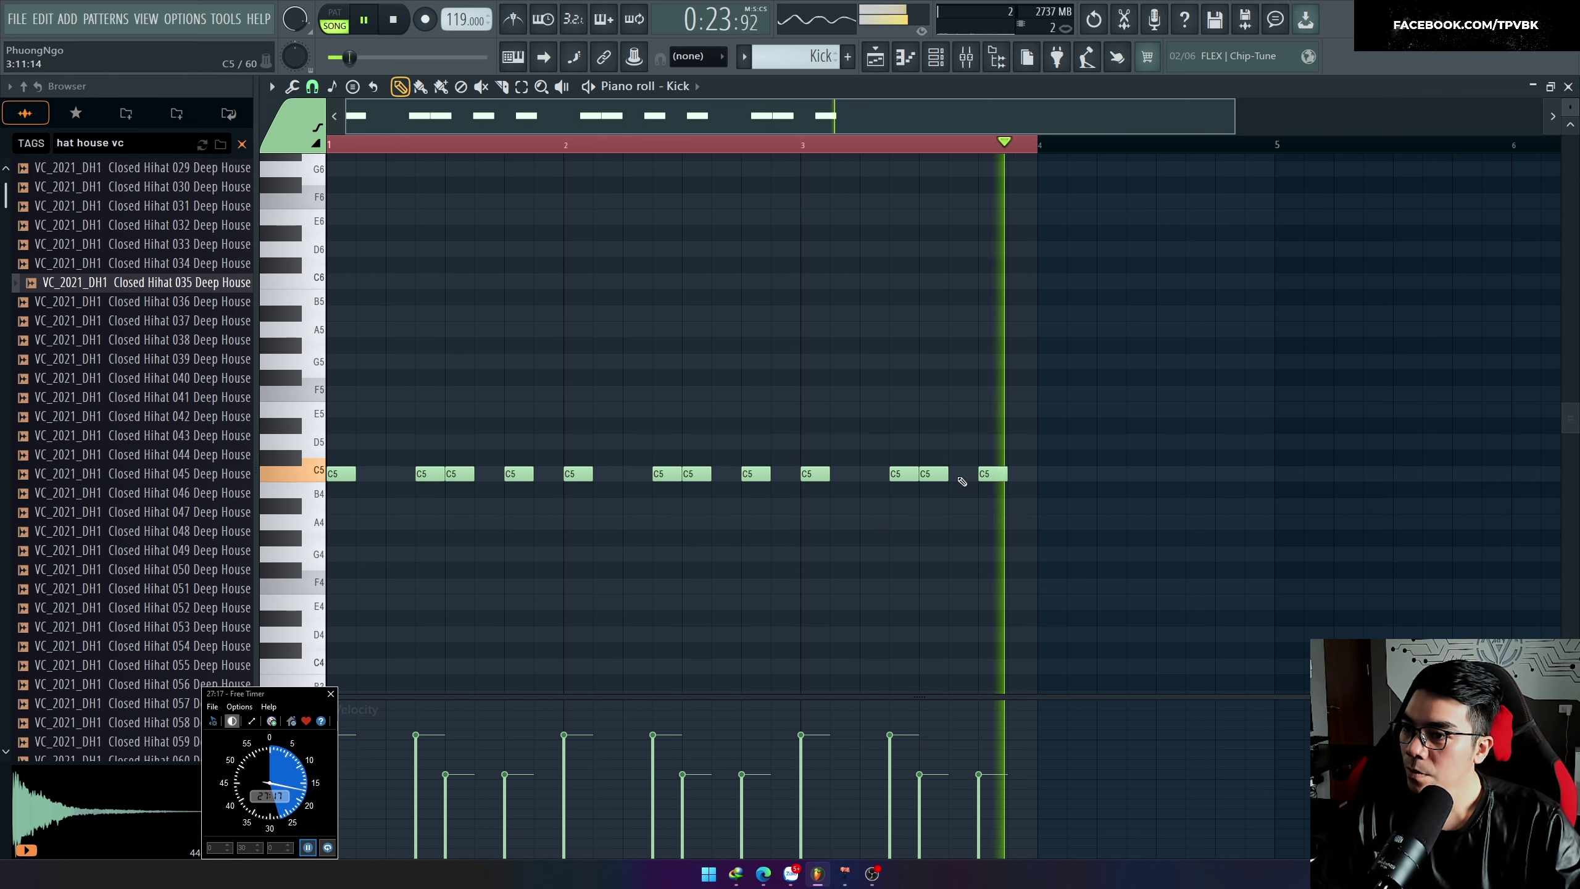
right_click(985, 473)
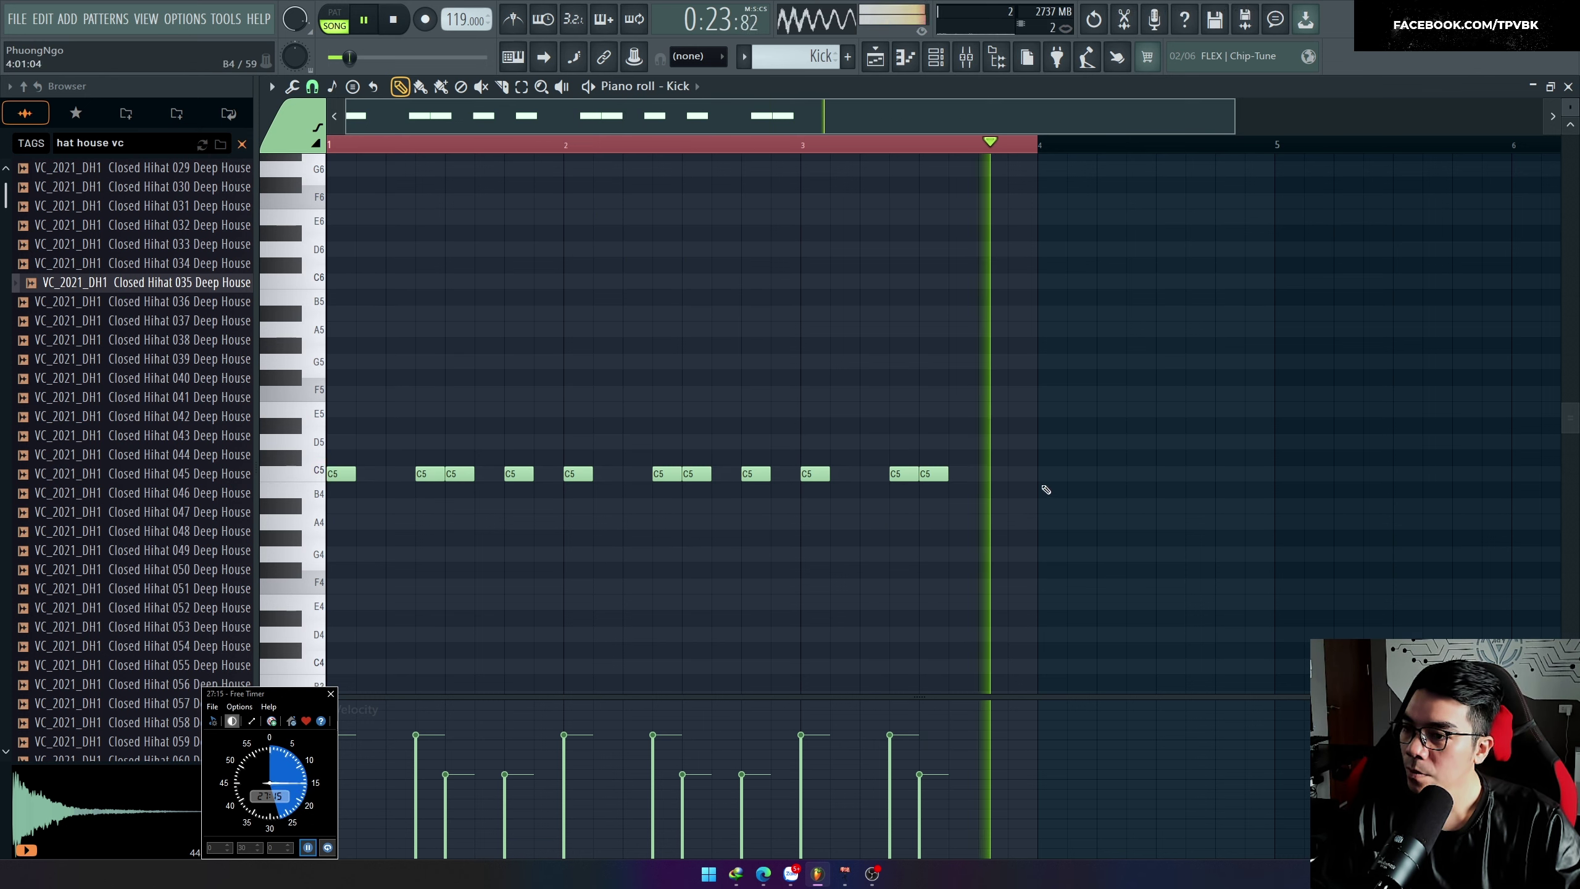
click(994, 477)
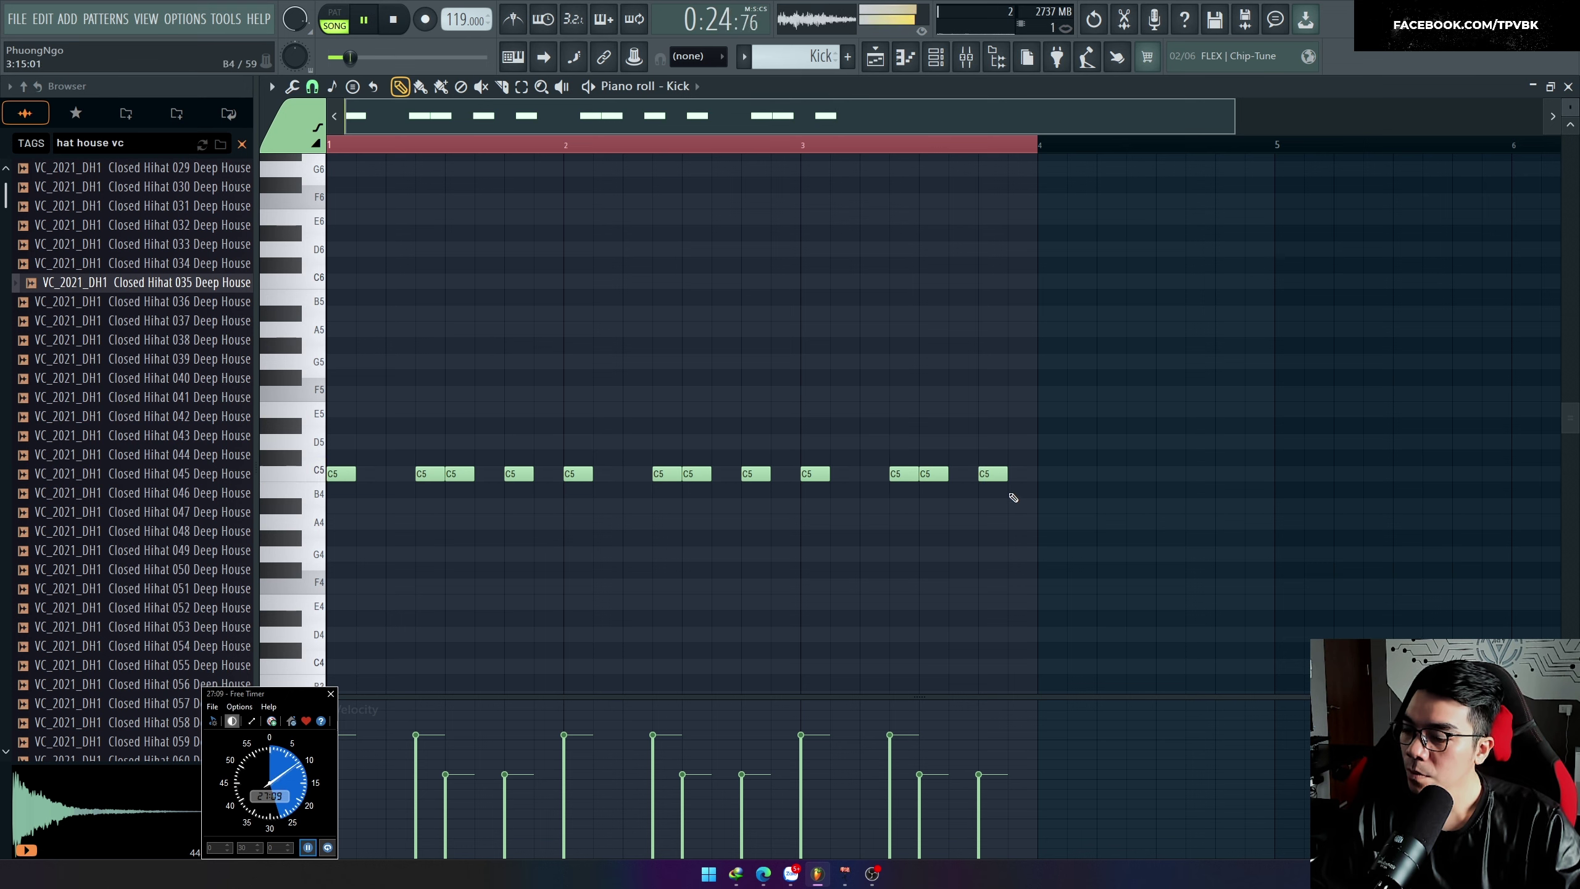
Step: Extend the kick rhythm into bar 4 with the same four C5 notes and play it from there
key(ctrl+a)
ctrl+click(1058, 515)
key(space)
mouse_move(1079, 529)
mouse_down()
mouse_move(864, 450)
mouse_move(808, 450)
mouse_move(1056, 484)
mouse_up()
key(ctrl+a)
key(space)
click(1051, 146)
ctrl+click(1198, 346)
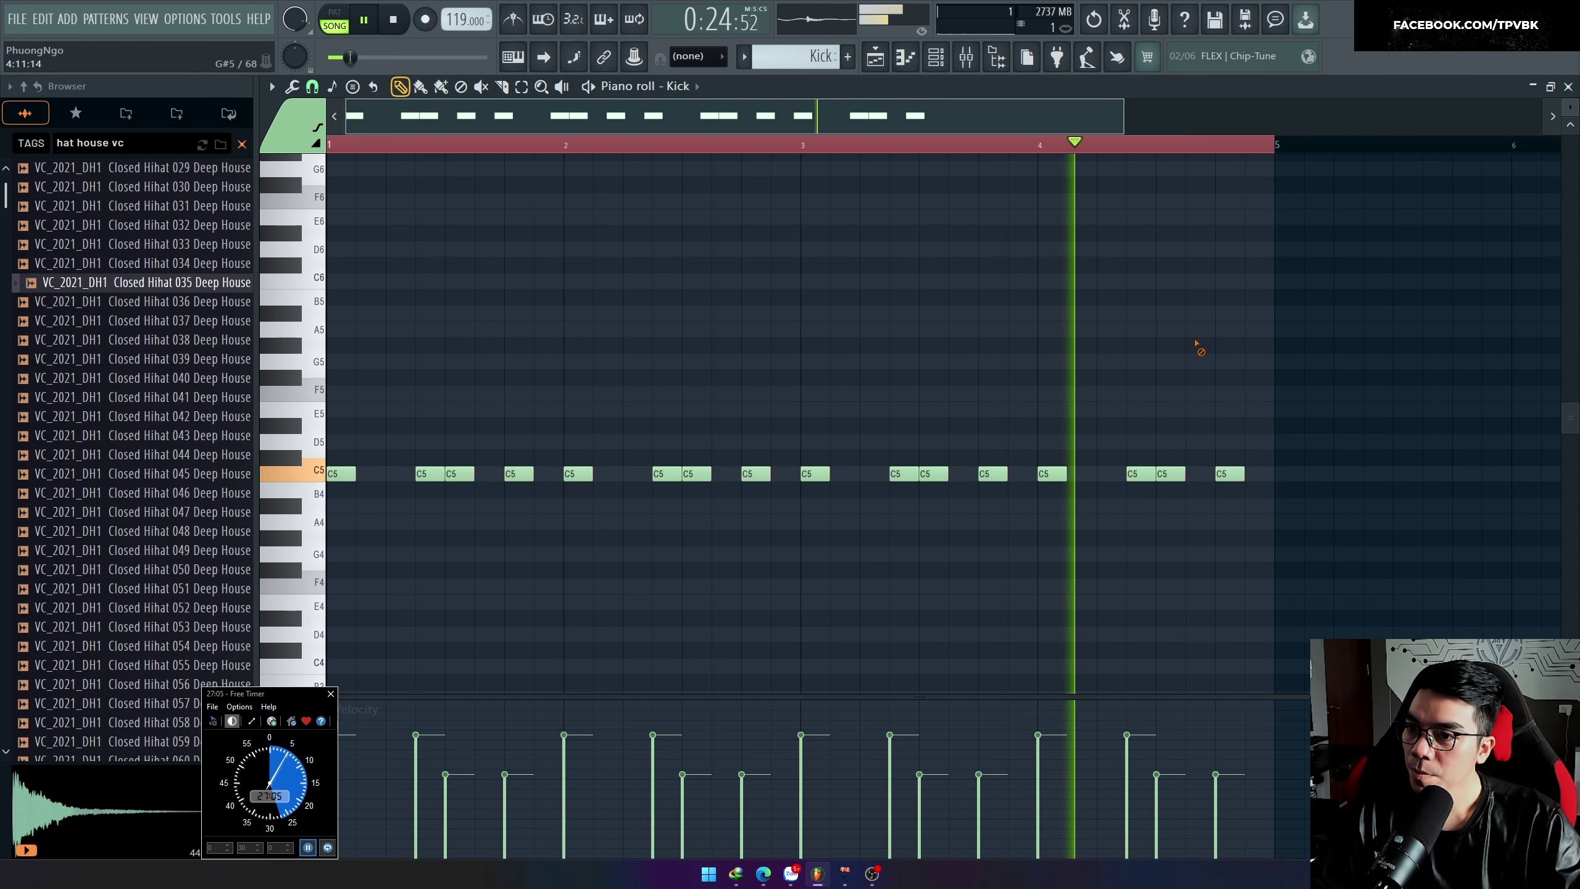
Step: In bar 4, replace the step 9 kick note with one on step 11, and raise the velocity of every bar's last note
right_click(1173, 474)
drag(1235, 474, 1205, 475)
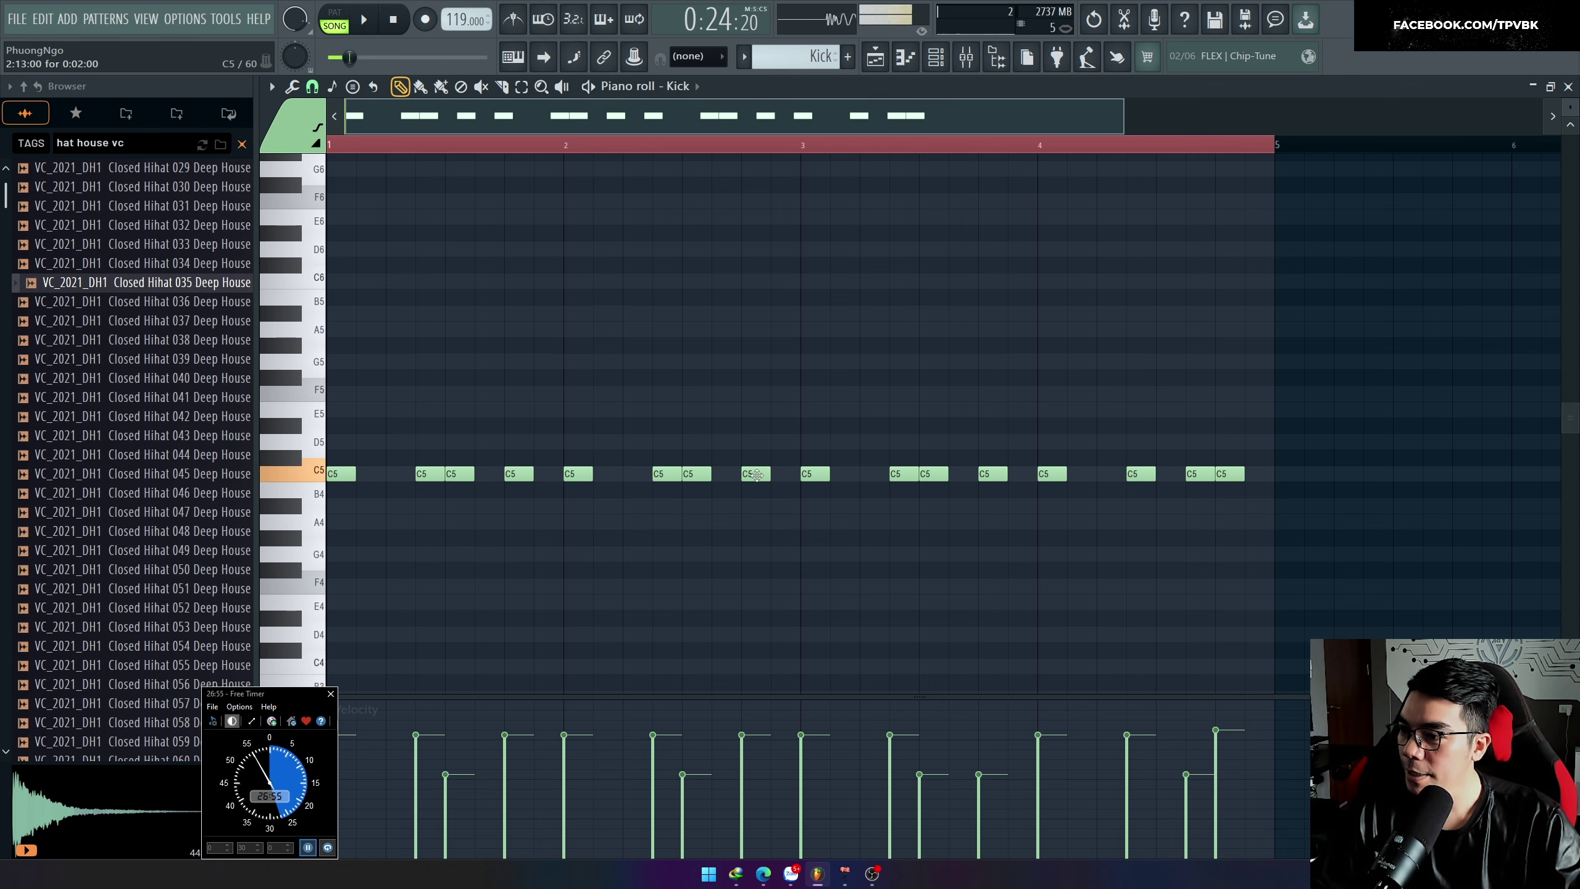
key(space)
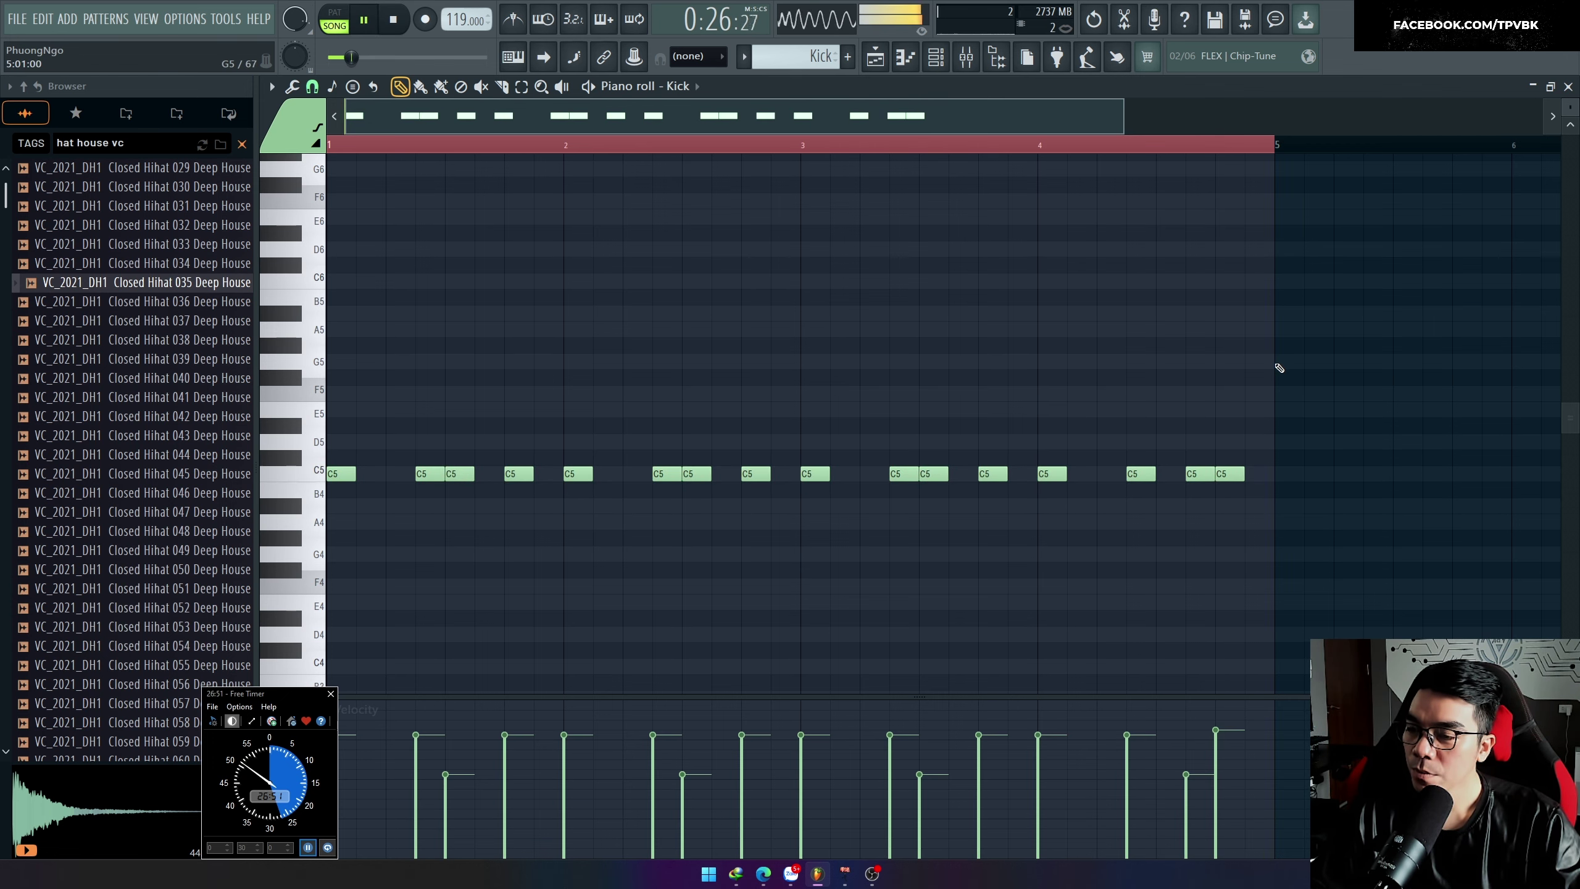
Step: Repeat the four-bar Kick clip along Track 7 from bar 14 onward and play the arrangement from bar 10
key(F5)
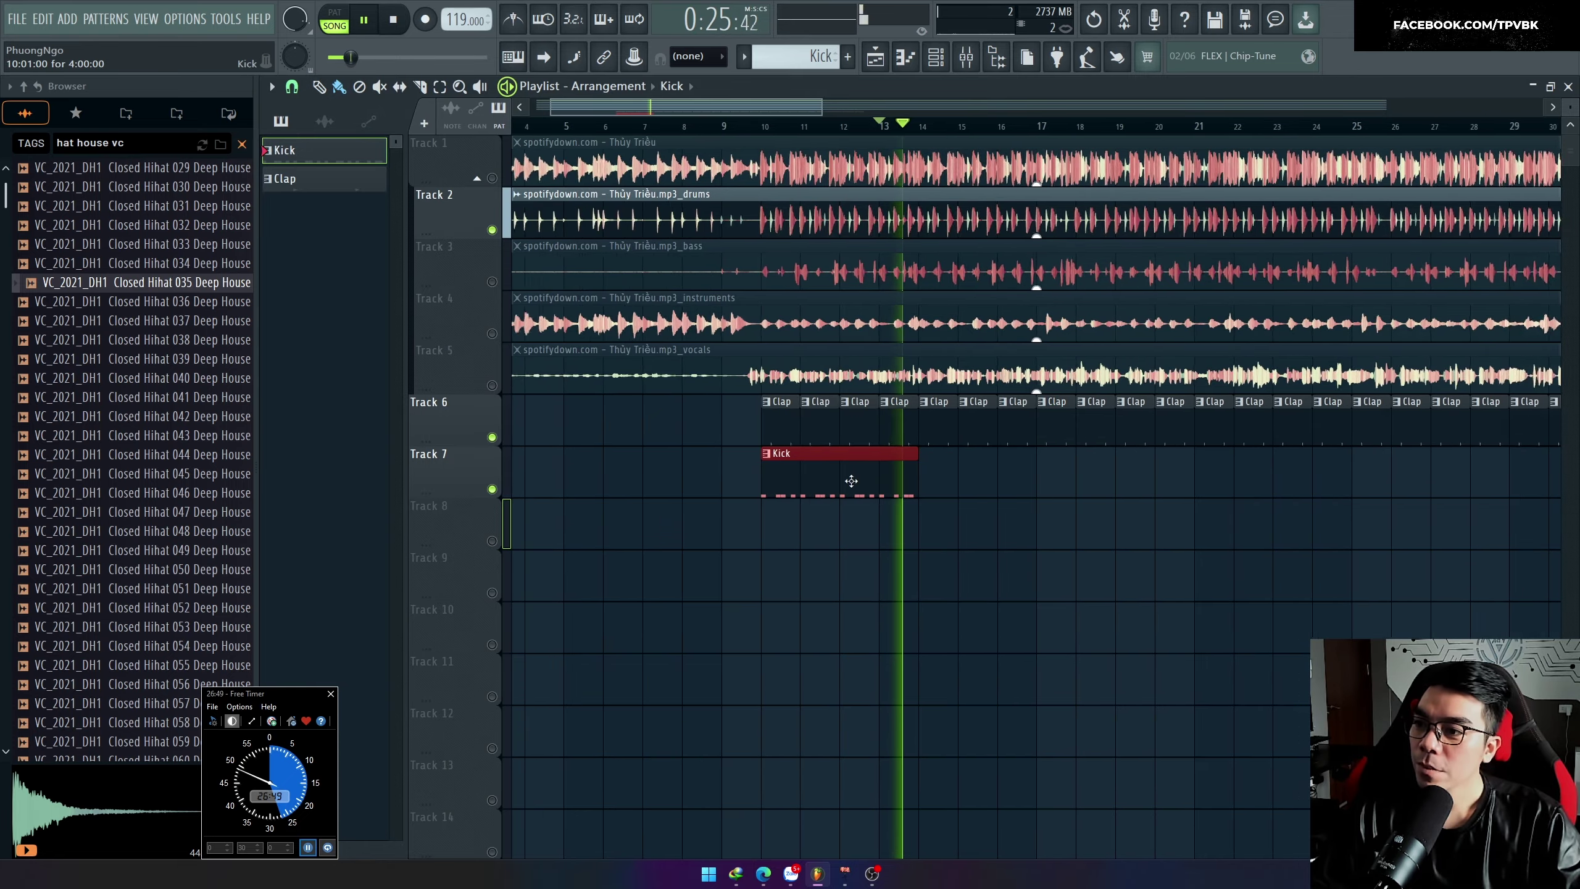
key(space)
drag(1147, 472, 598, 486)
scroll(598, 485, up, 4)
right_click(675, 488)
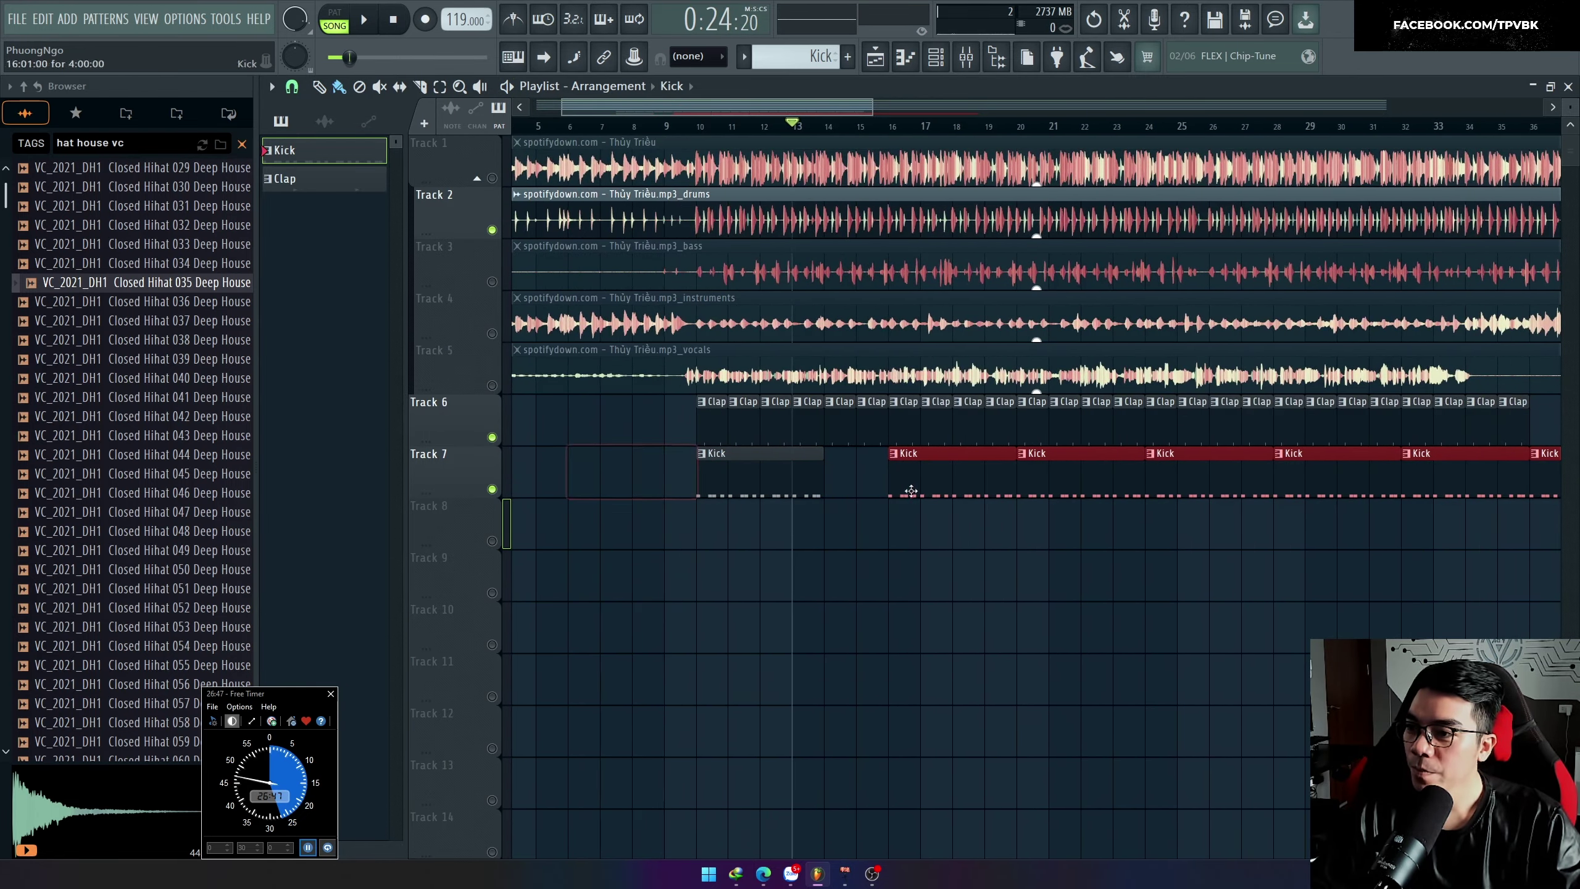
key(space)
click(698, 126)
scroll(697, 127, up, 4)
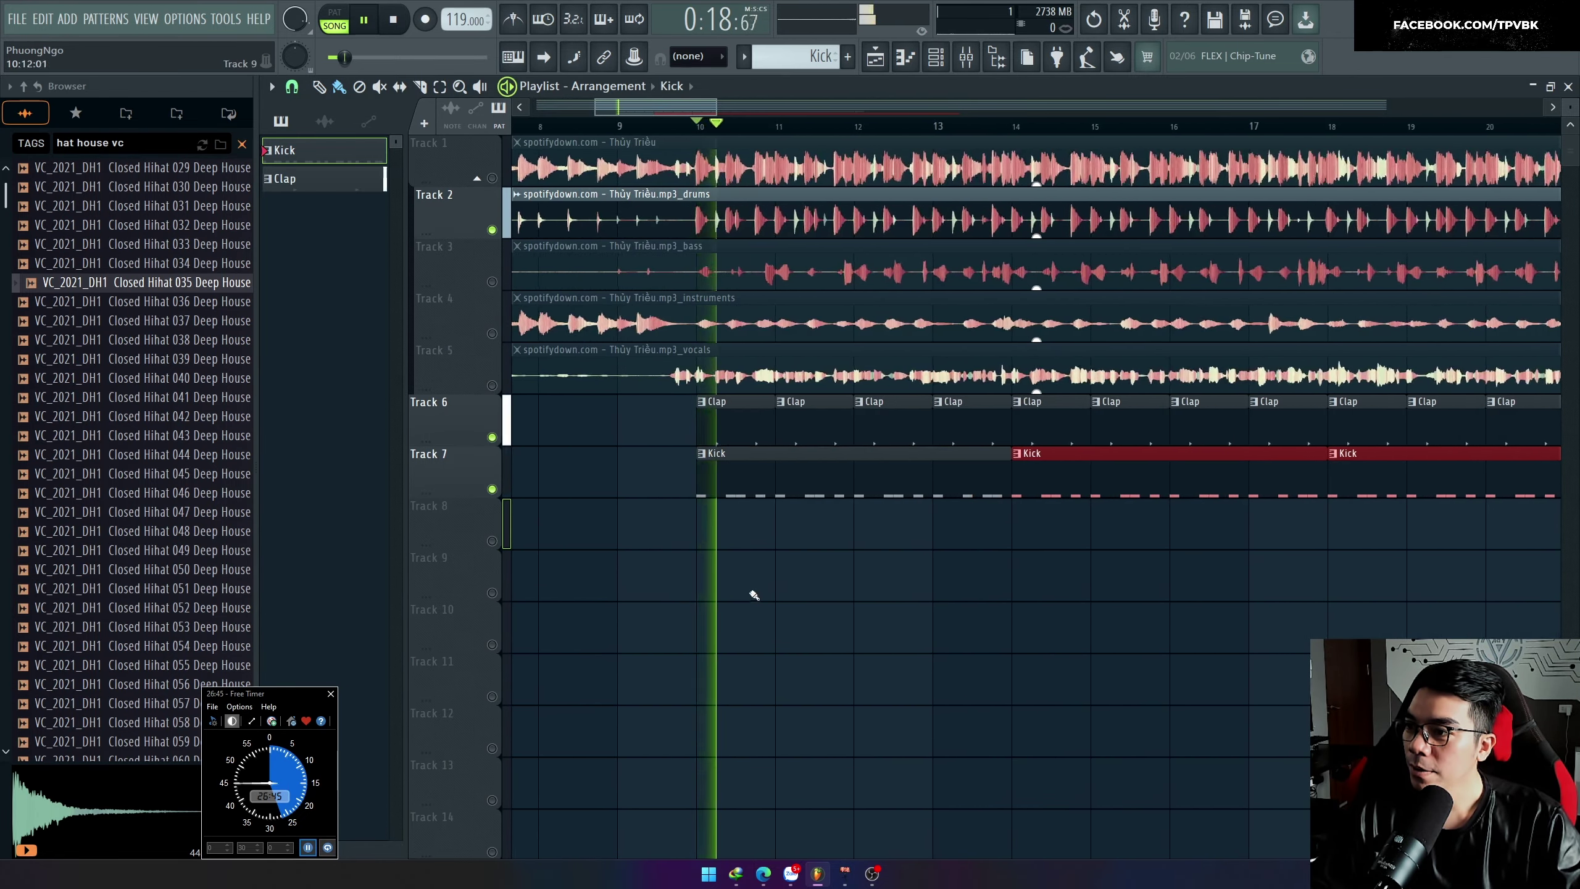
key(space)
Step: Create a new pattern named Perc, place it at bar 10 on Track 8 and listen to the drums there
key(F4)
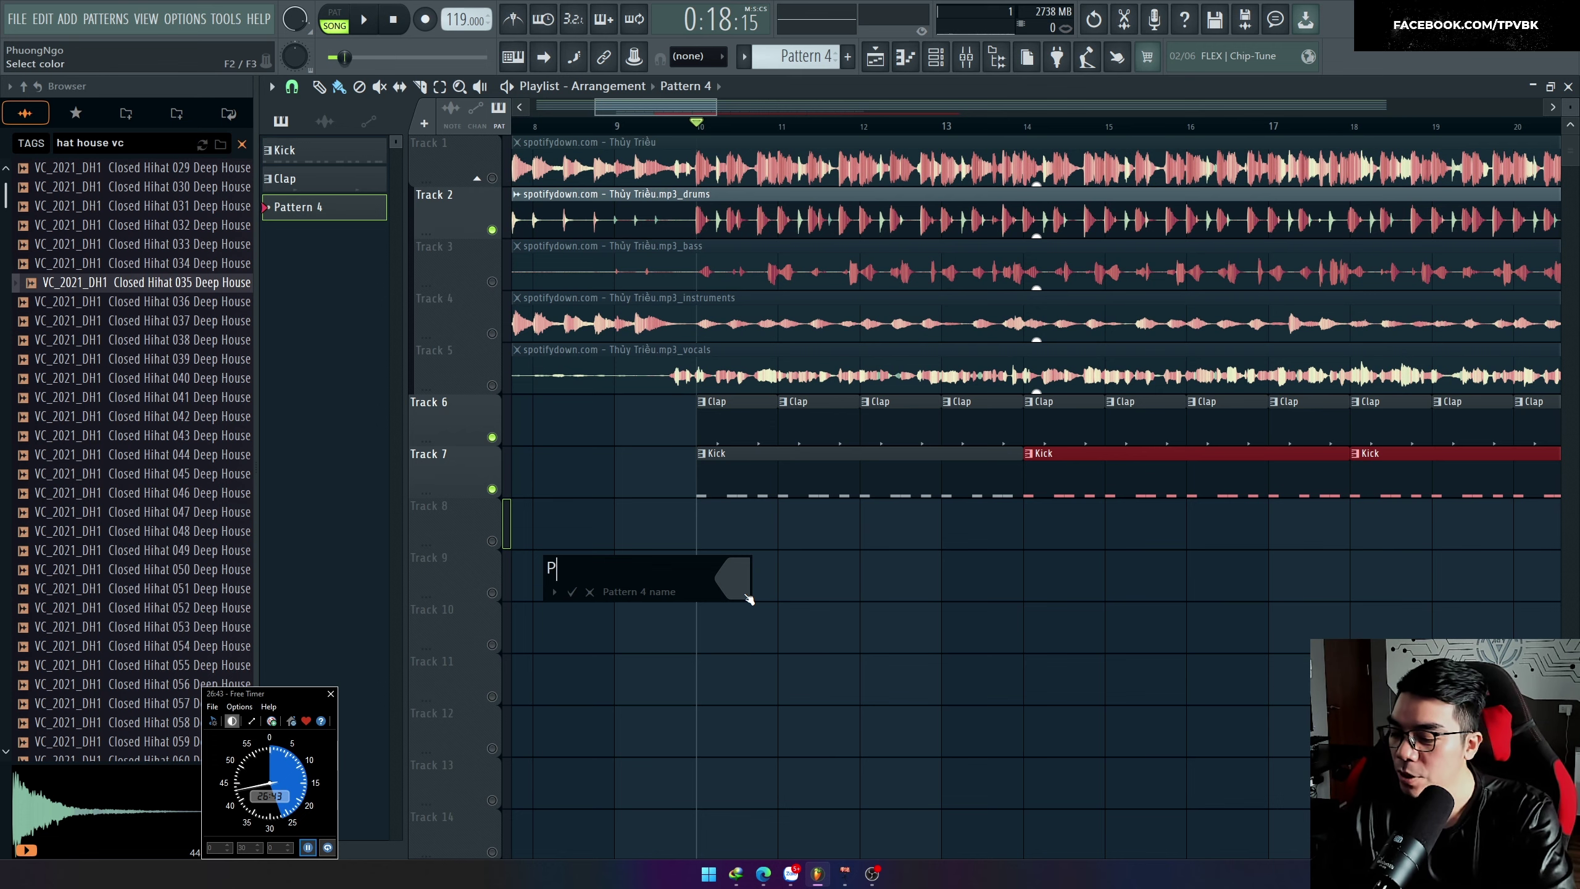
text(Perc)
key(Return)
scroll(729, 547, up, 2)
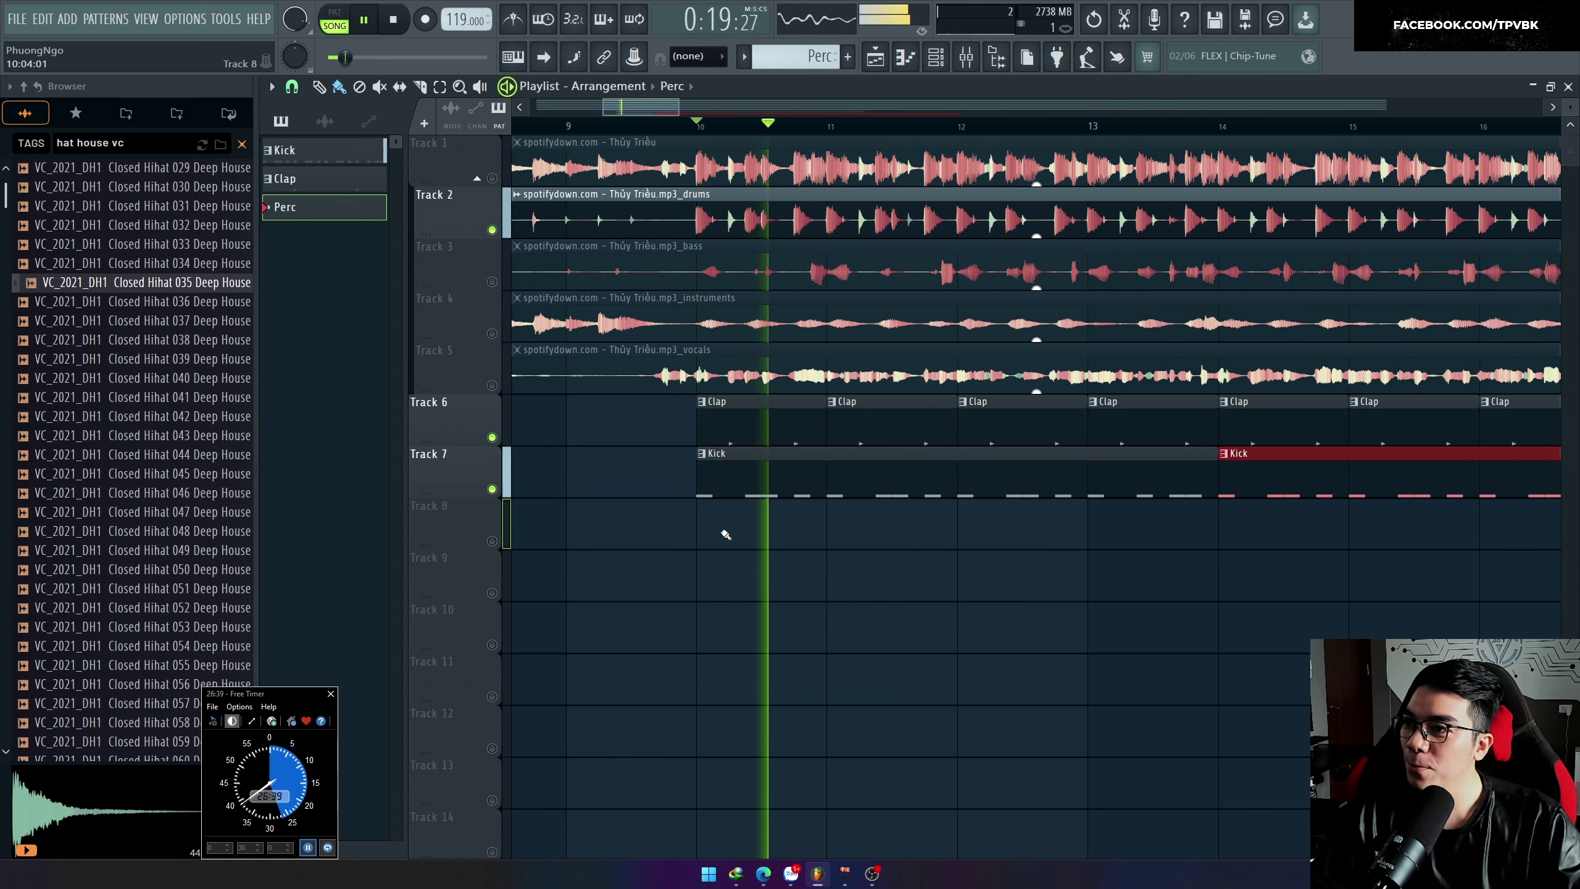
key(space)
click(492, 540)
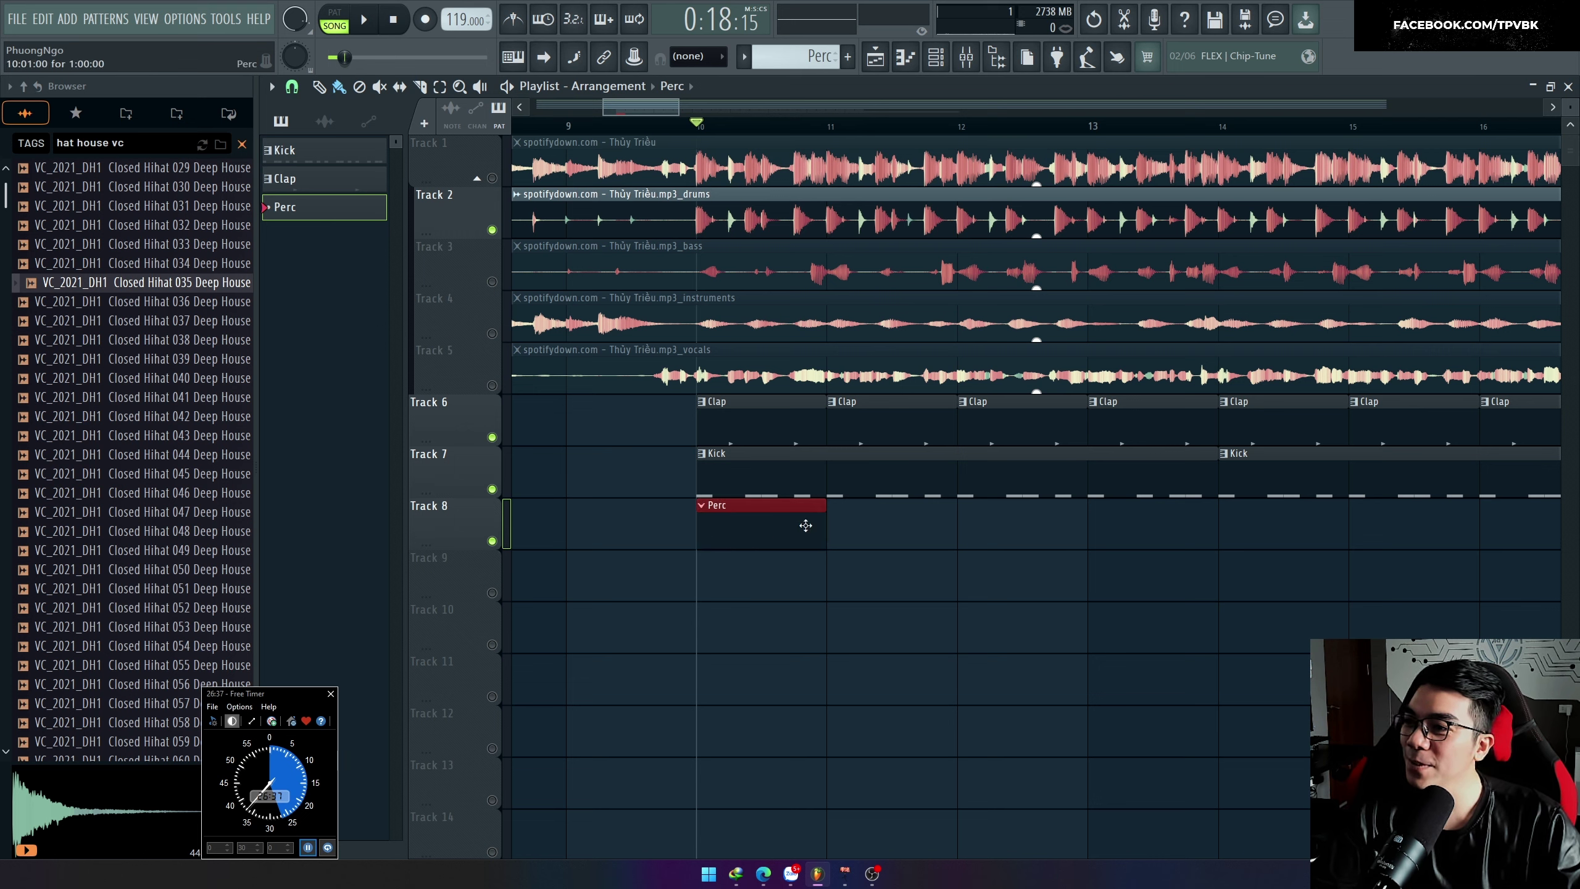
key(space)
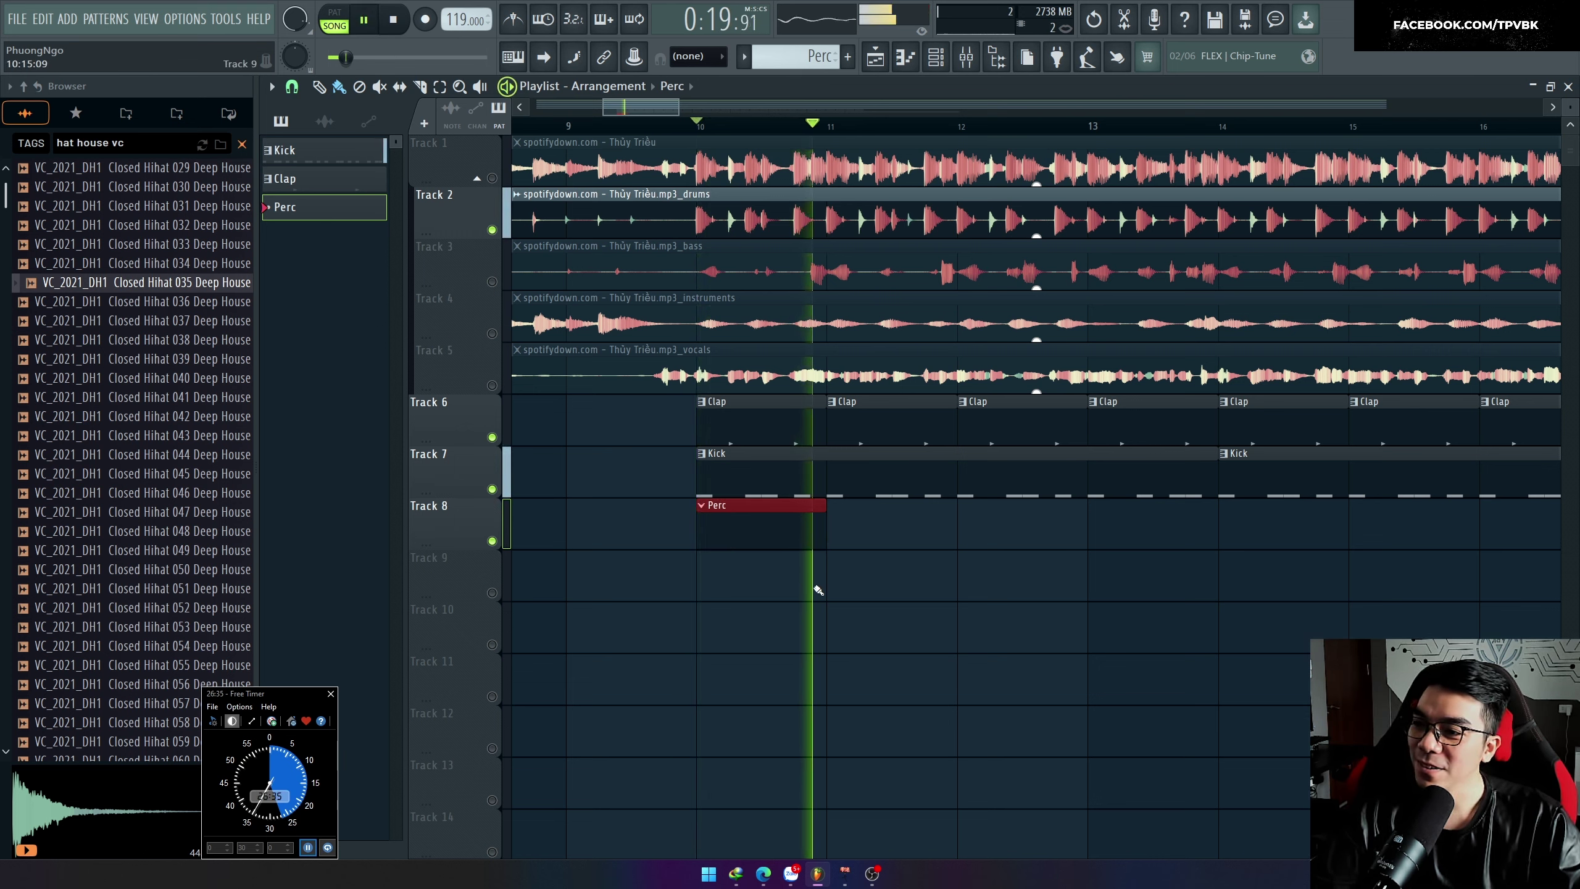
Step: Open the piano roll of the Percussion 010 Deep House channel for the Perc pattern
key(F6)
key(space)
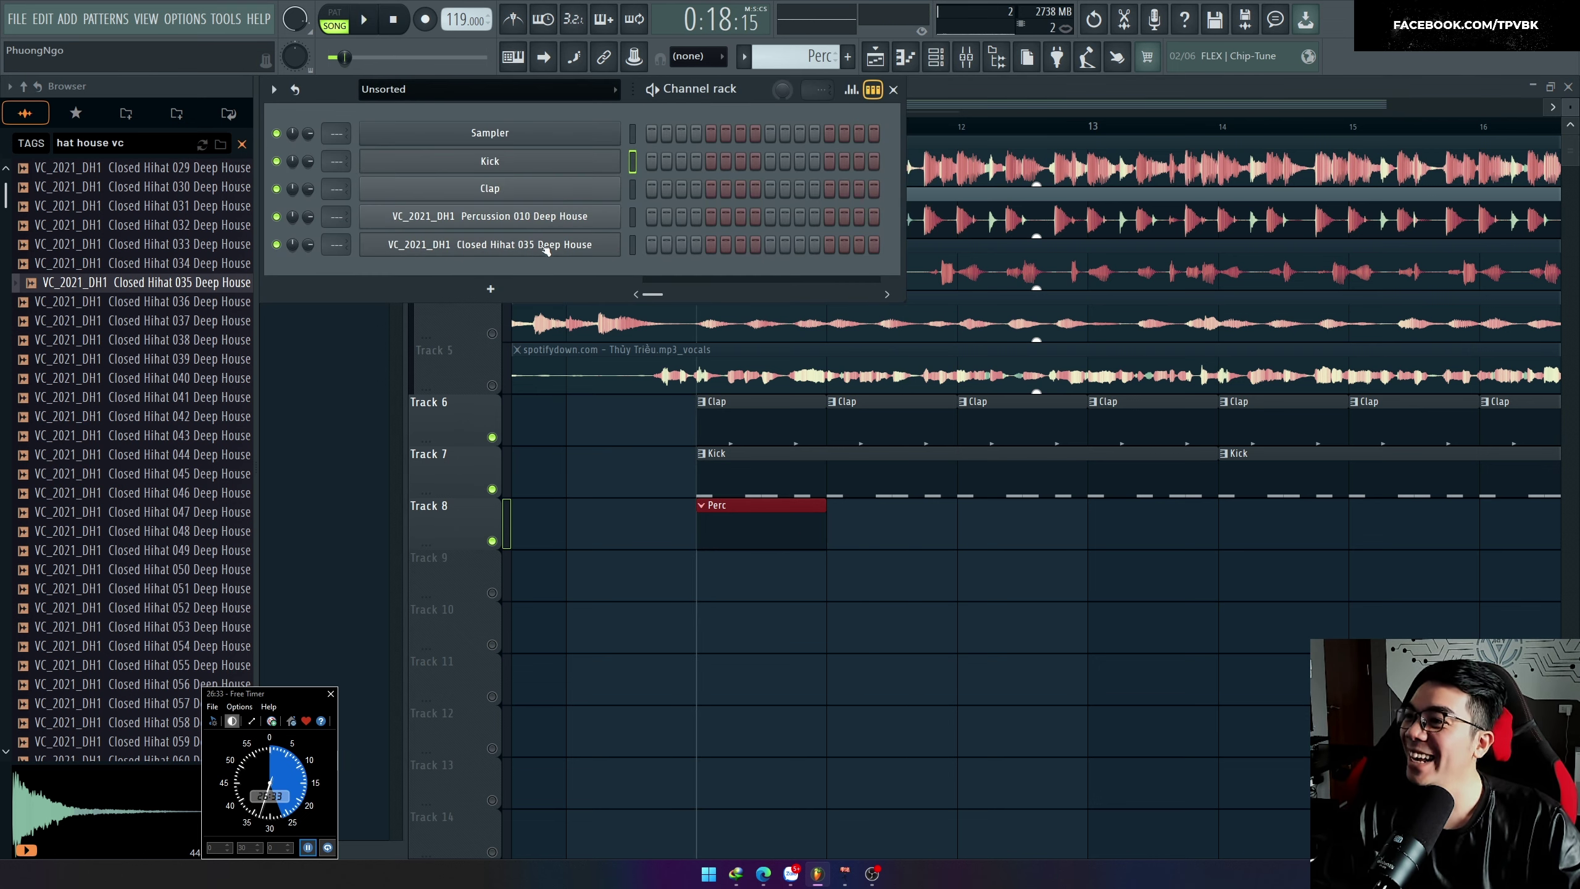
click(553, 222)
drag(553, 221, 570, 290)
right_click(615, 210)
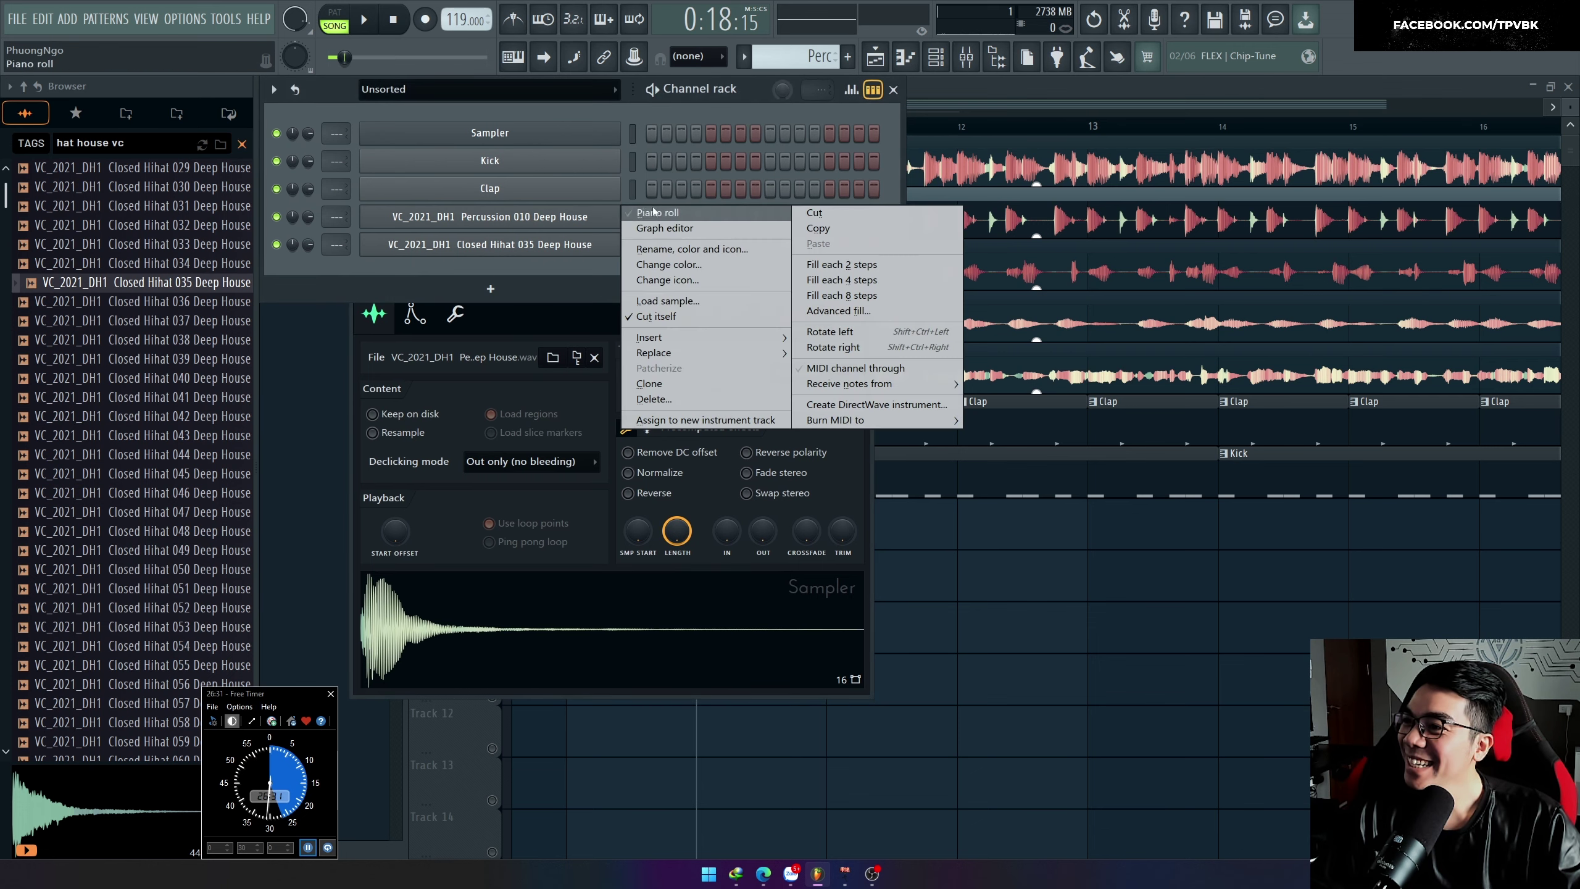
click(647, 214)
key(space)
key(space)
Step: Place a C5 percussion note on step 3 of bar 1 and compare it with the drums stem
click(339, 410)
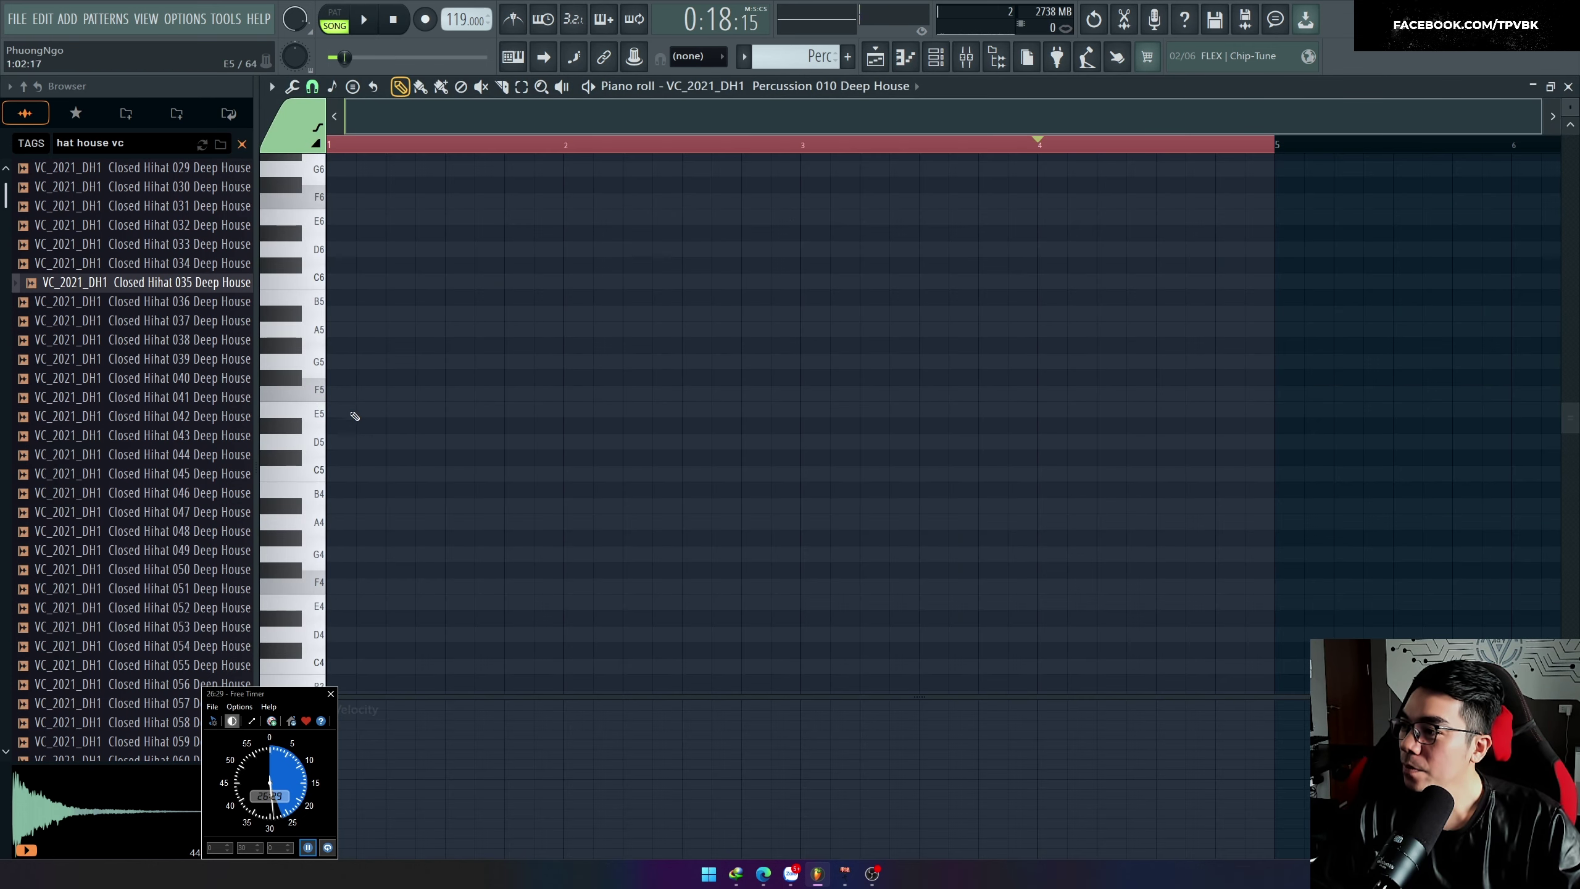
key(space)
key(space)
drag(336, 454, 364, 473)
key(space)
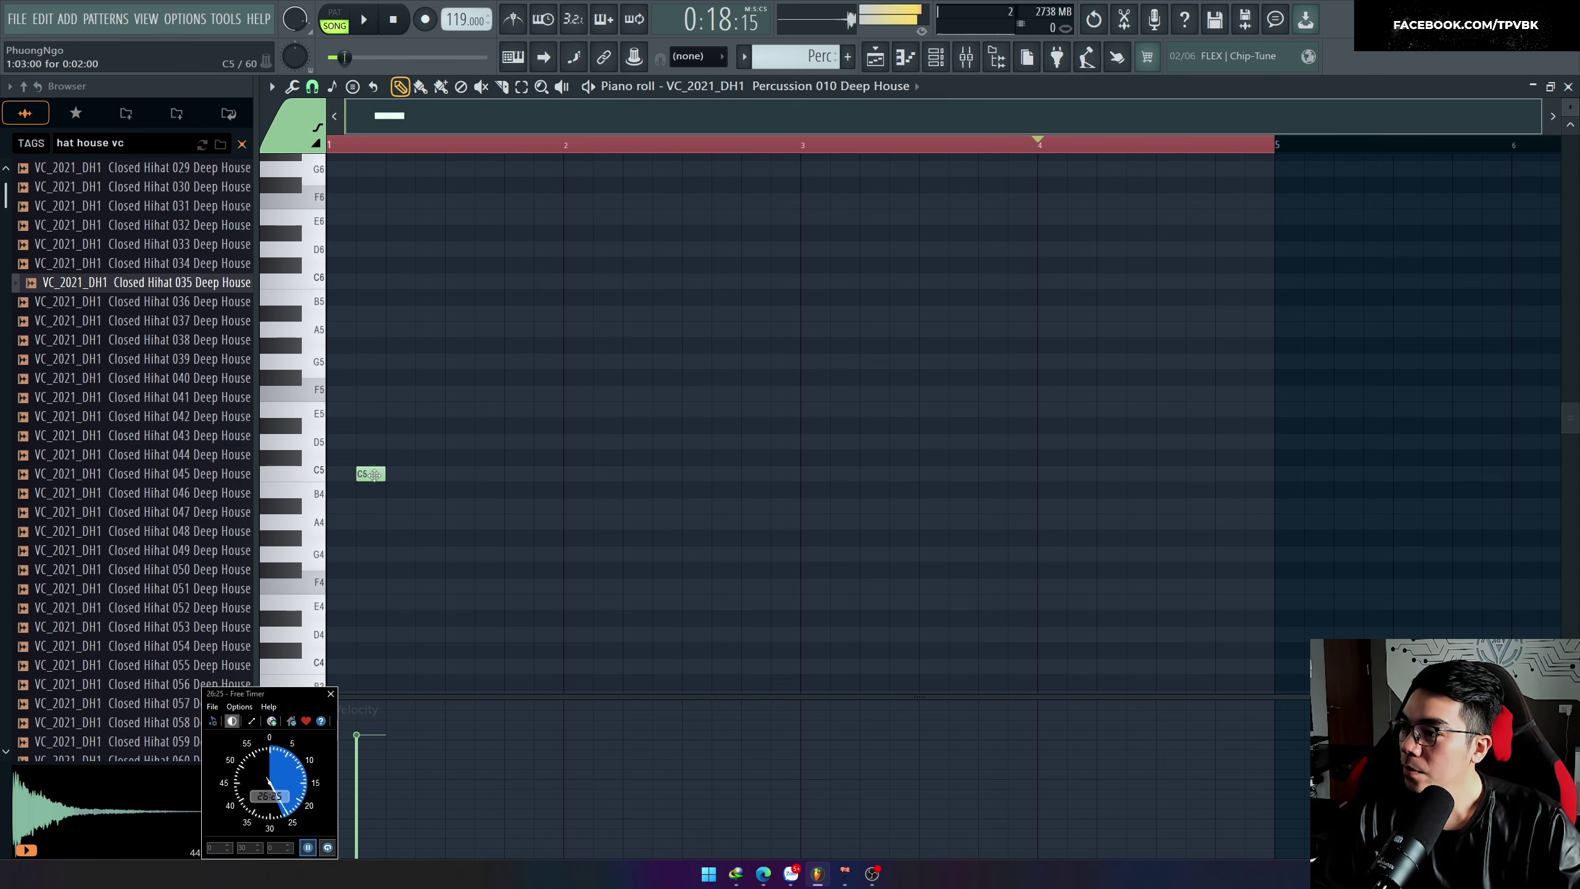
key(space)
Step: Try a second percussion note on step 5 at G#4, D#4, C4 and C5, and delete it
click(427, 523)
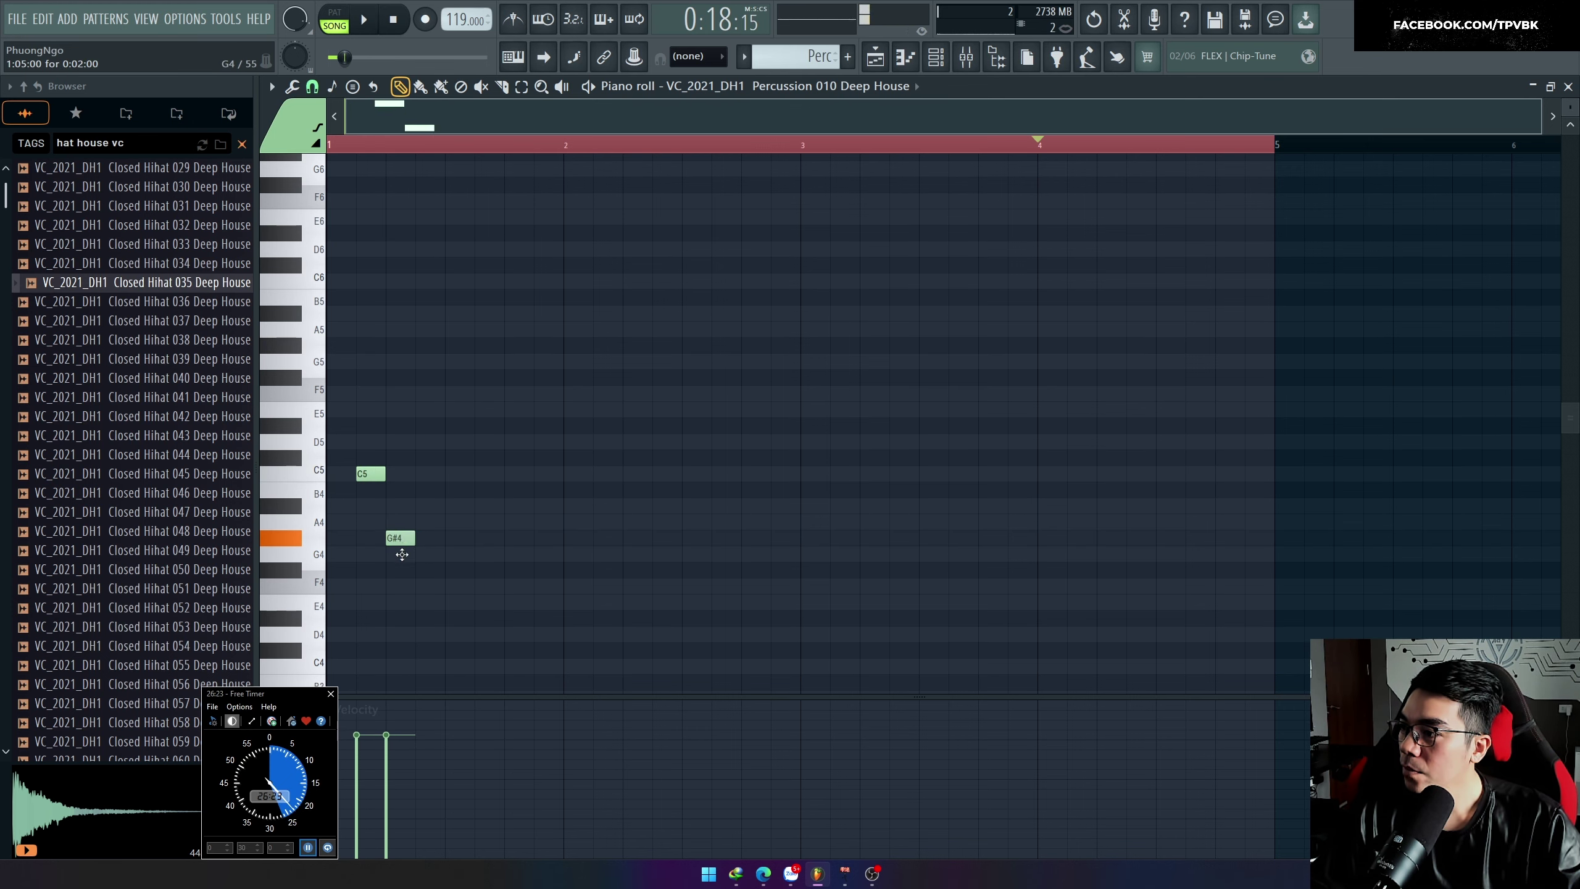
key(space)
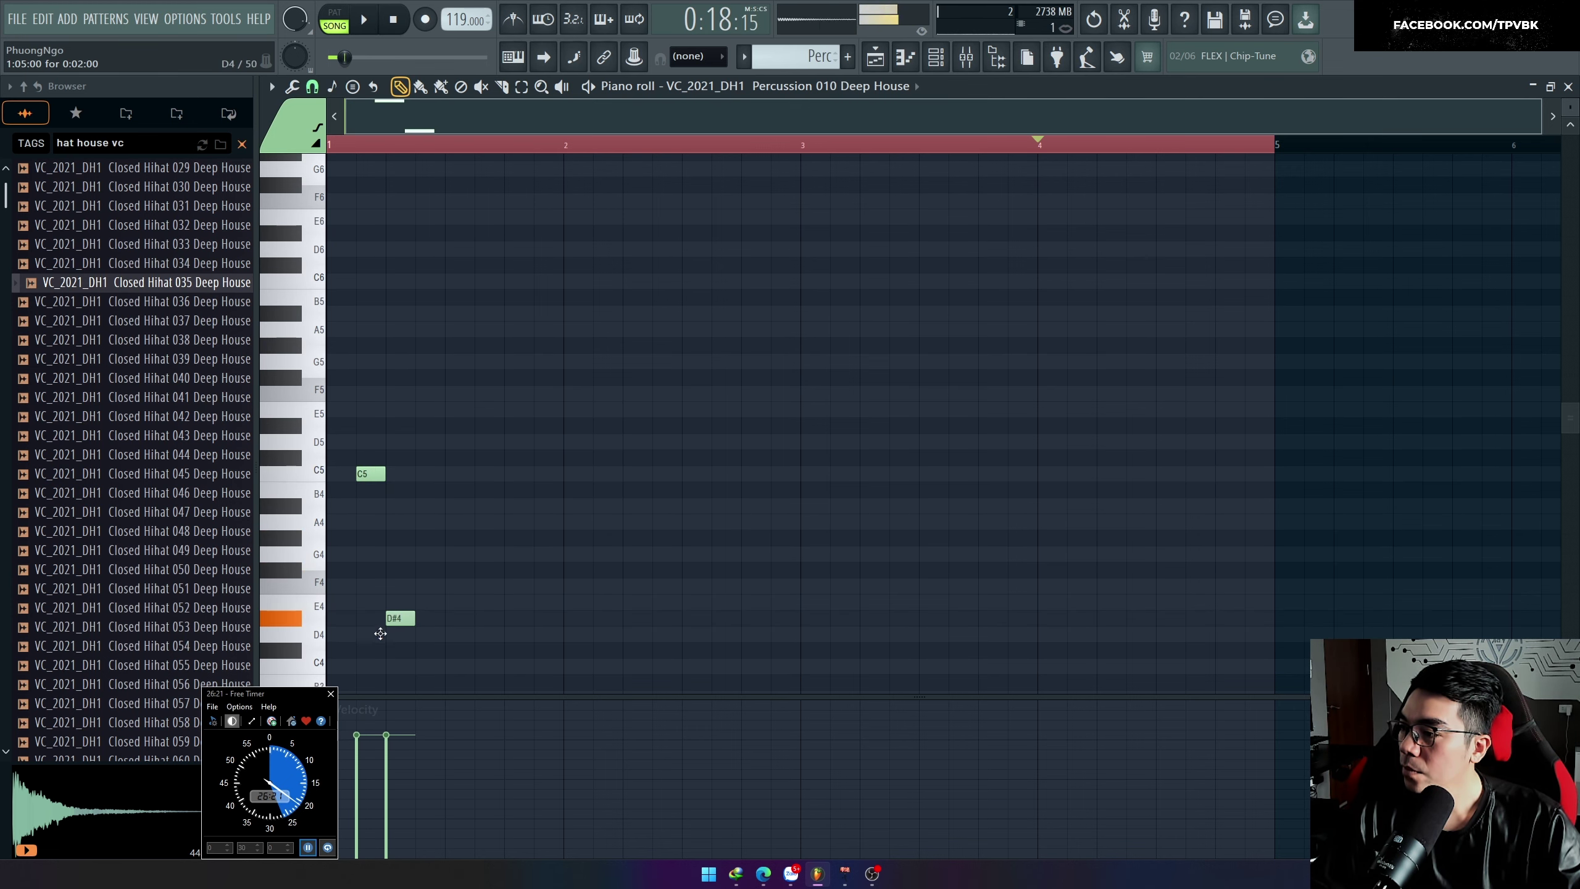
key(space)
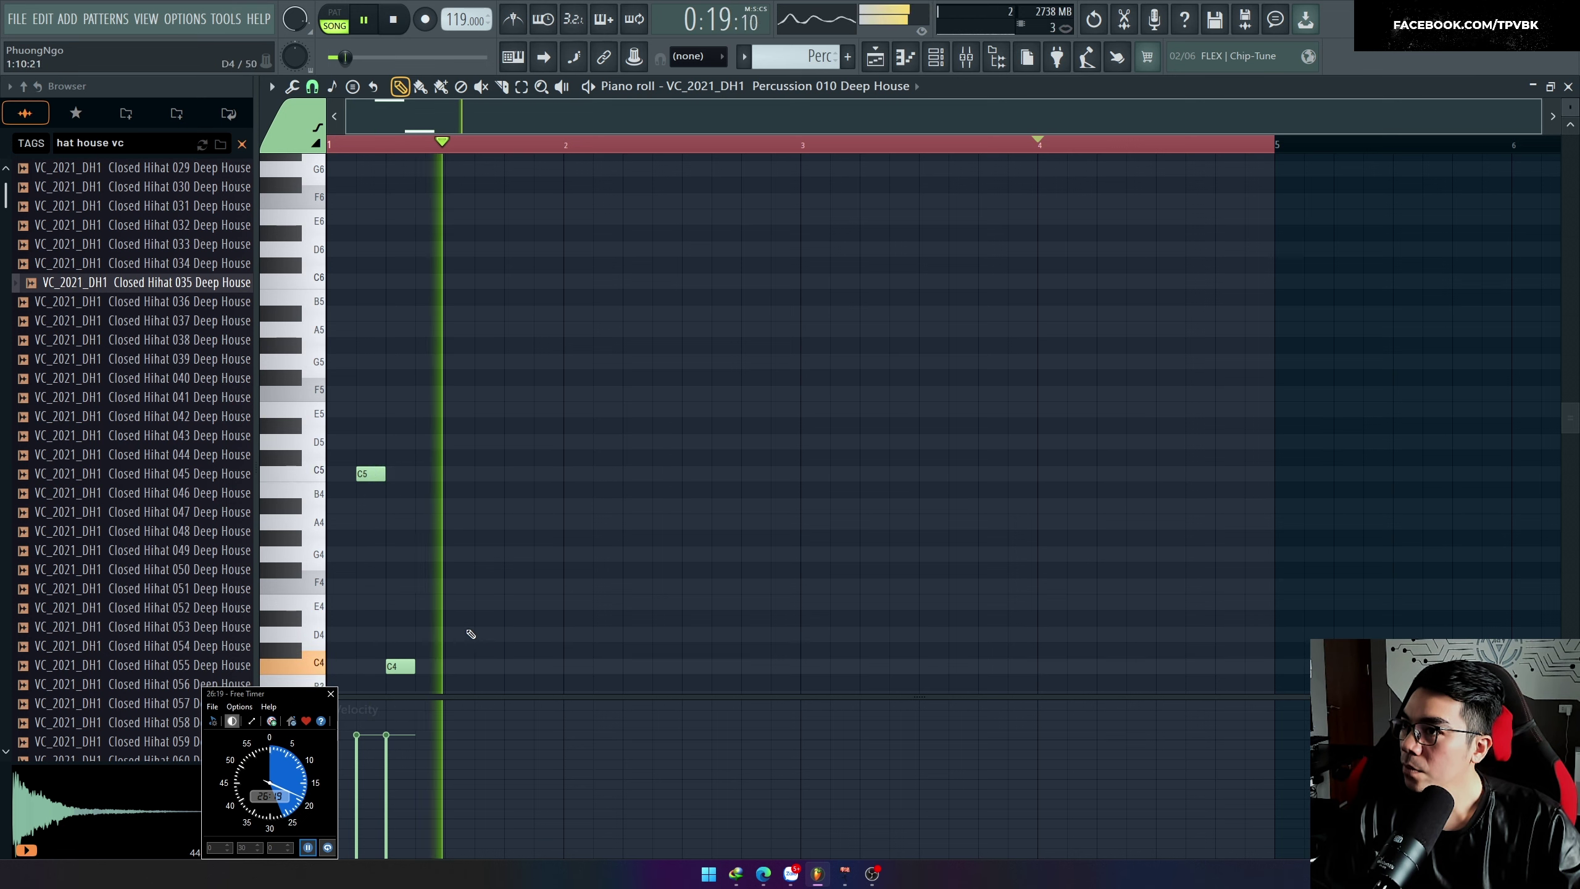
key(space)
drag(401, 666, 396, 476)
key(space)
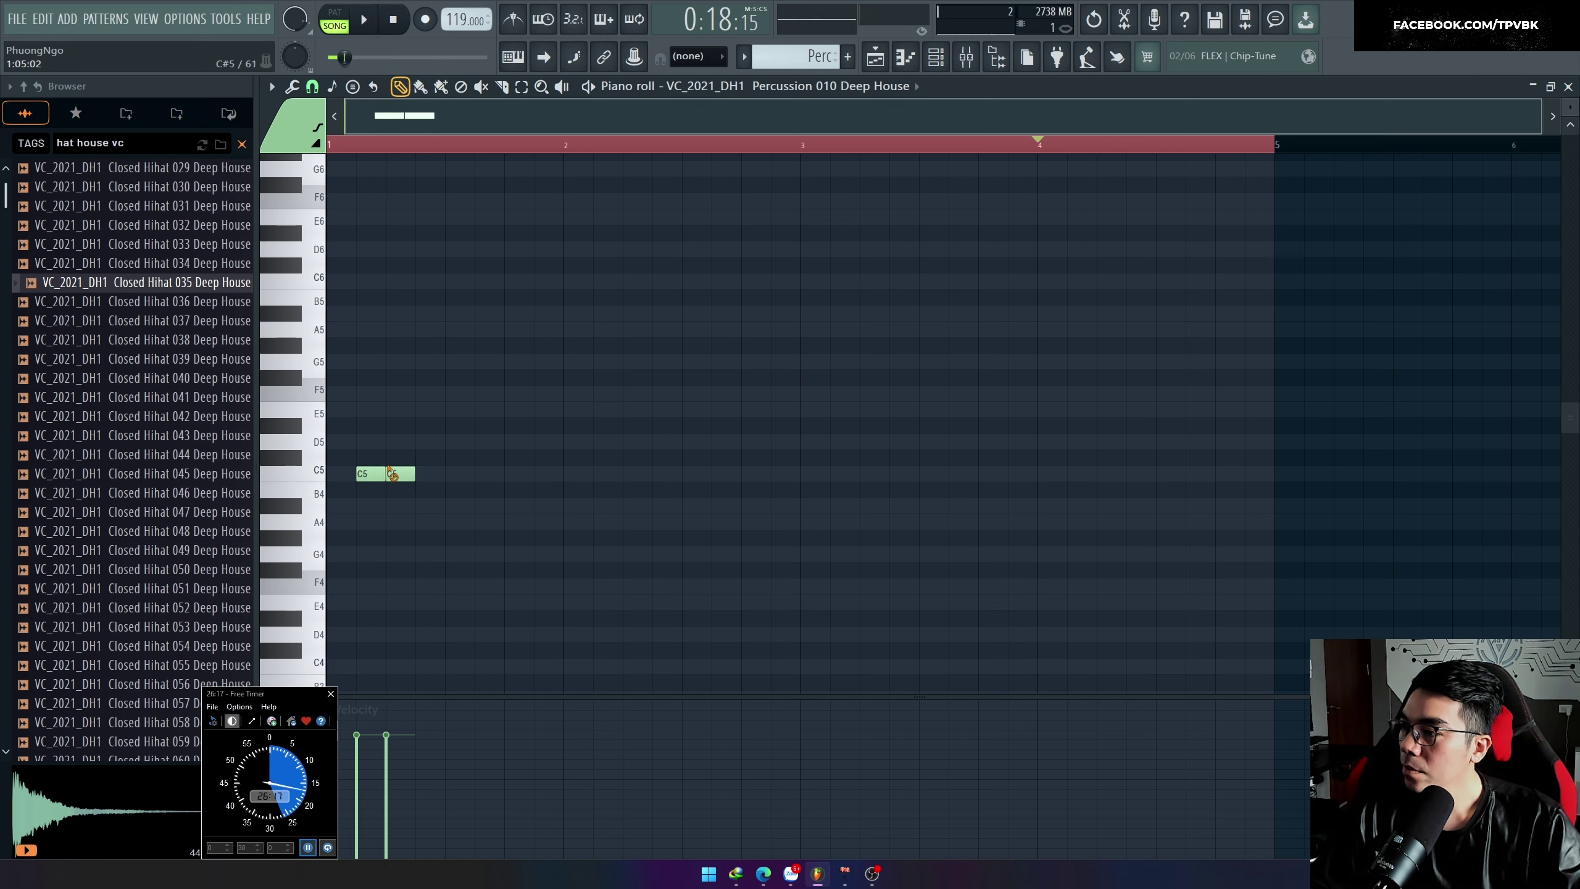
right_click(401, 474)
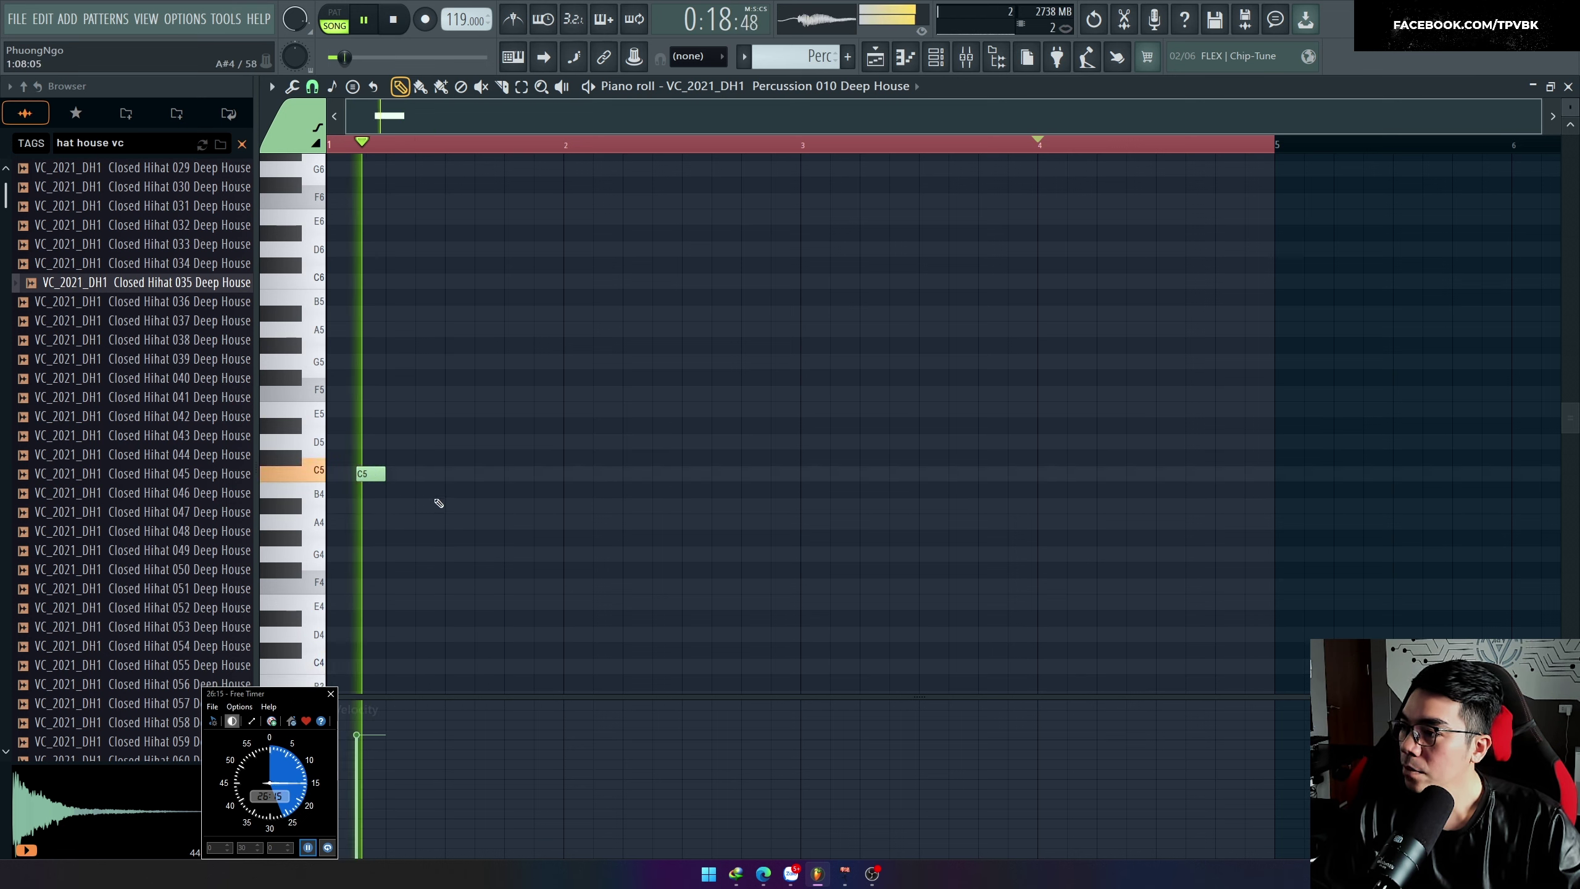
Step: Place a second C5 percussion note on step 7 of bar 1 and listen to it
click(429, 474)
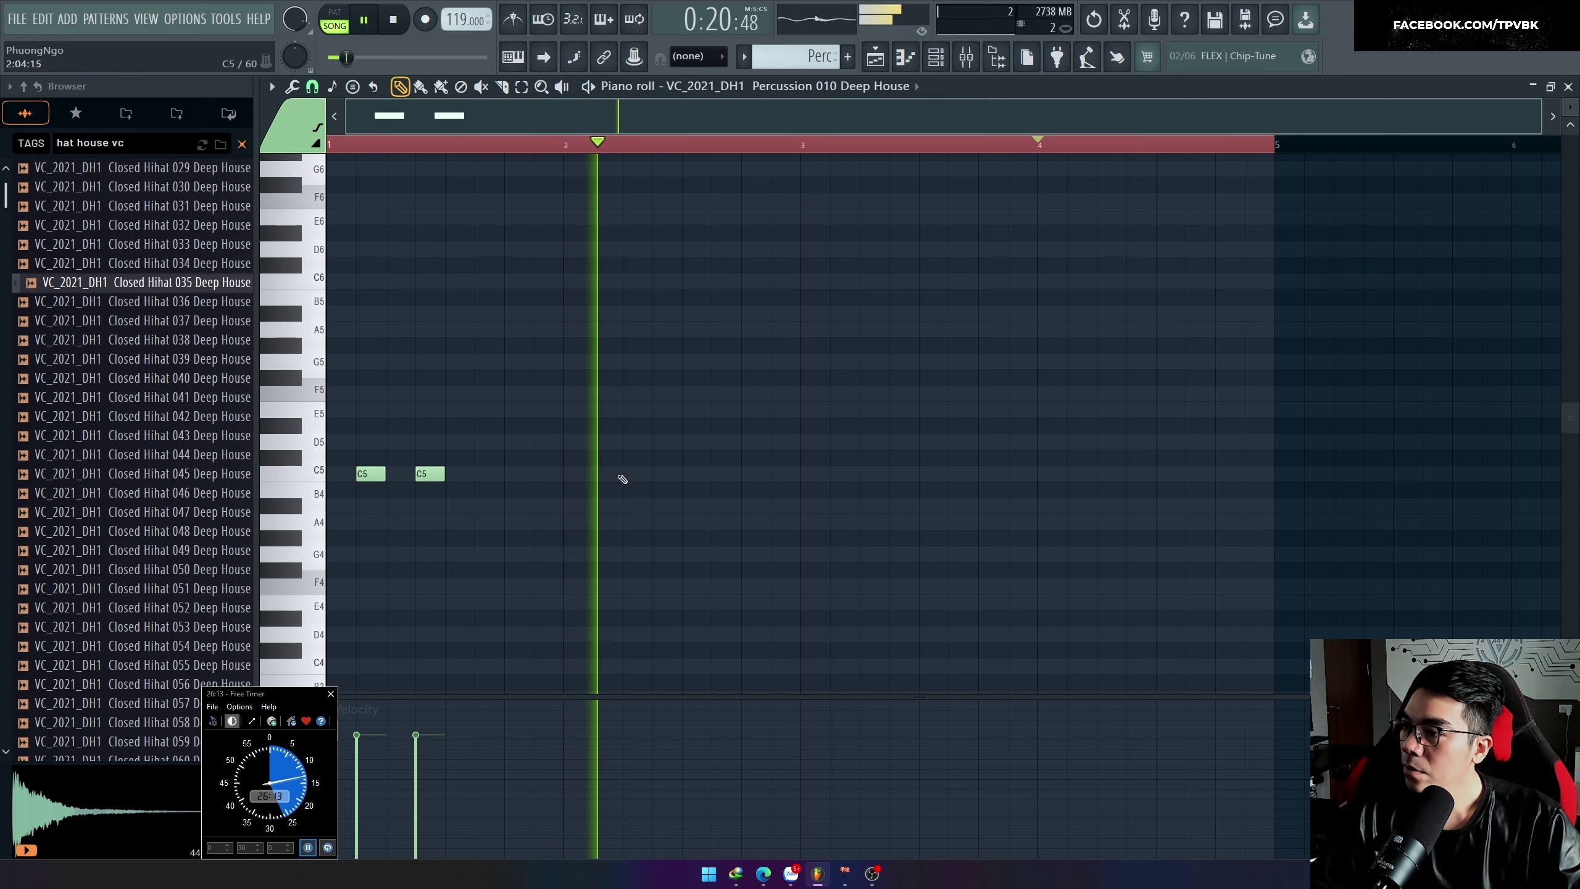
key(space)
Step: Set the Percussion 010 Deep House sample's quick fade out to 100% and its sample end offset to 43%
key(F6)
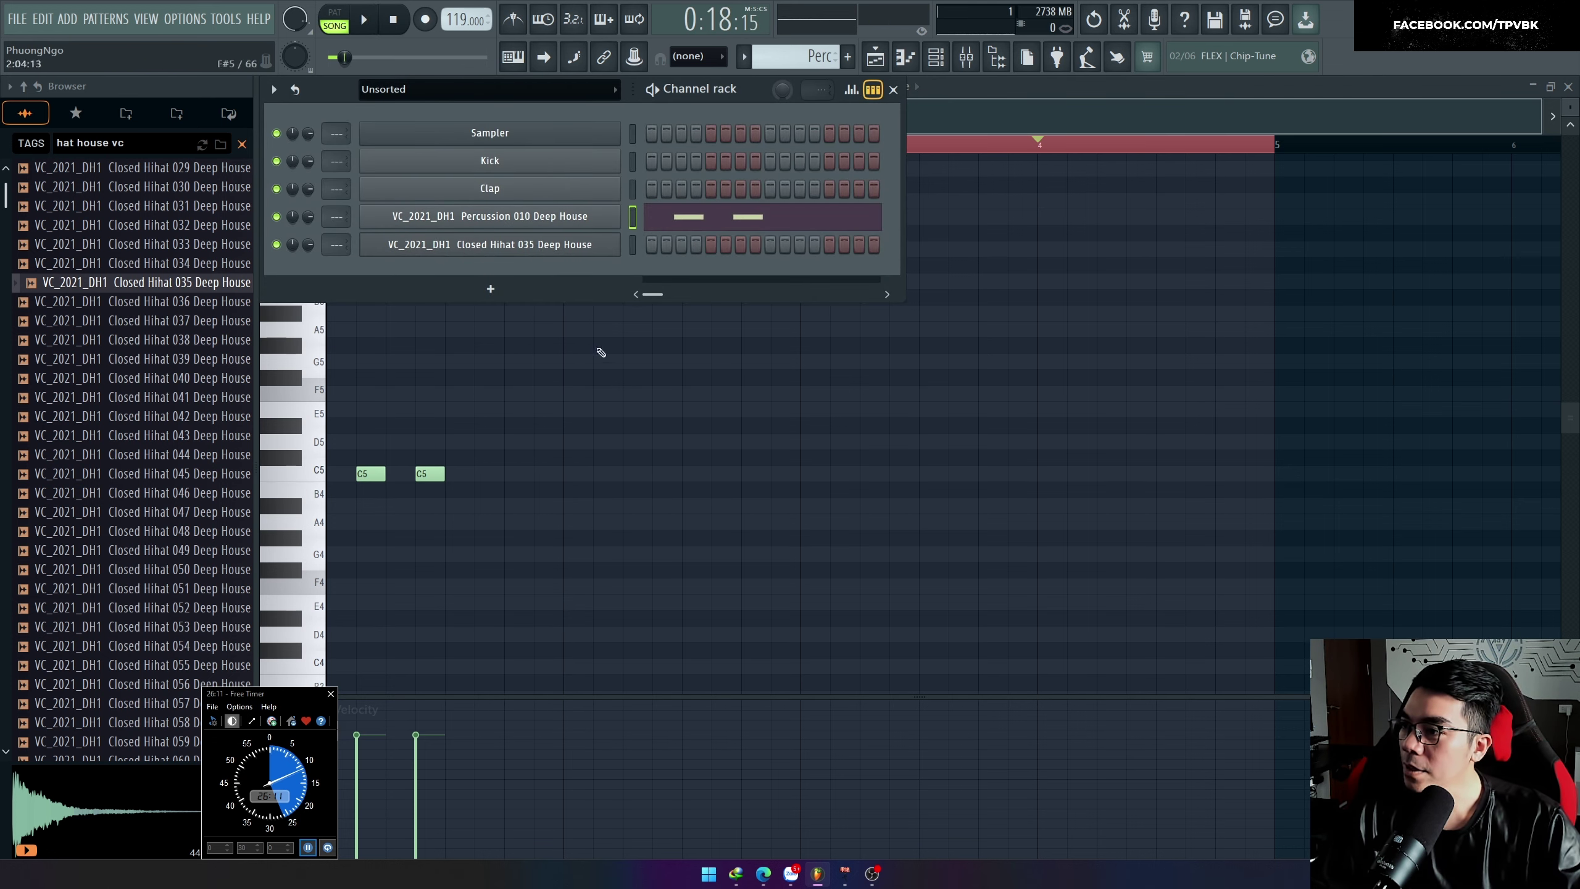
click(489, 216)
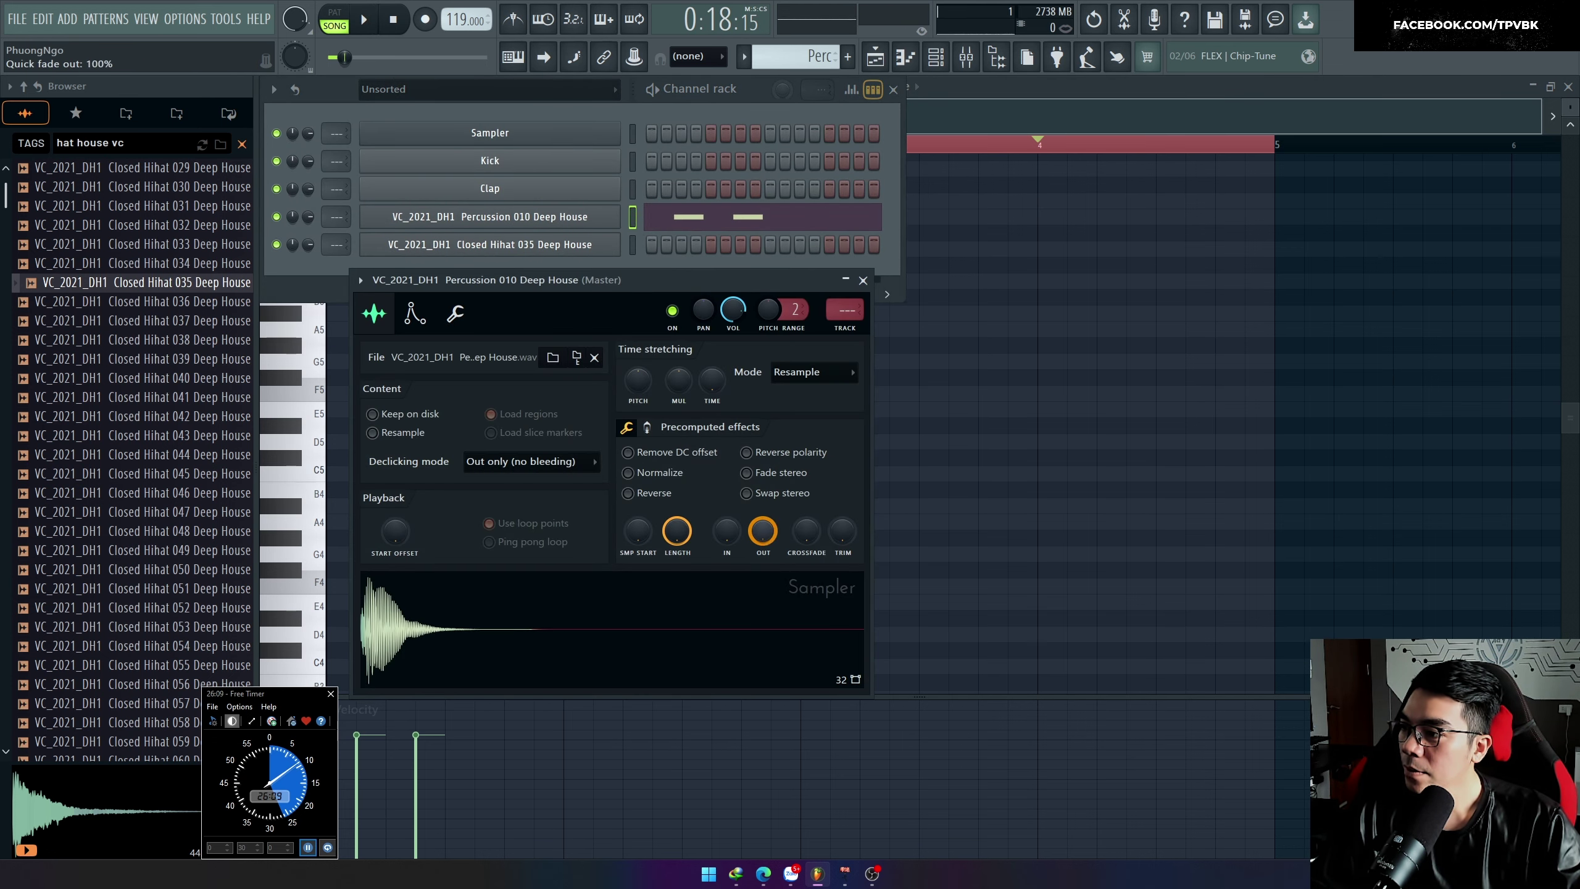
click(605, 677)
key(F7)
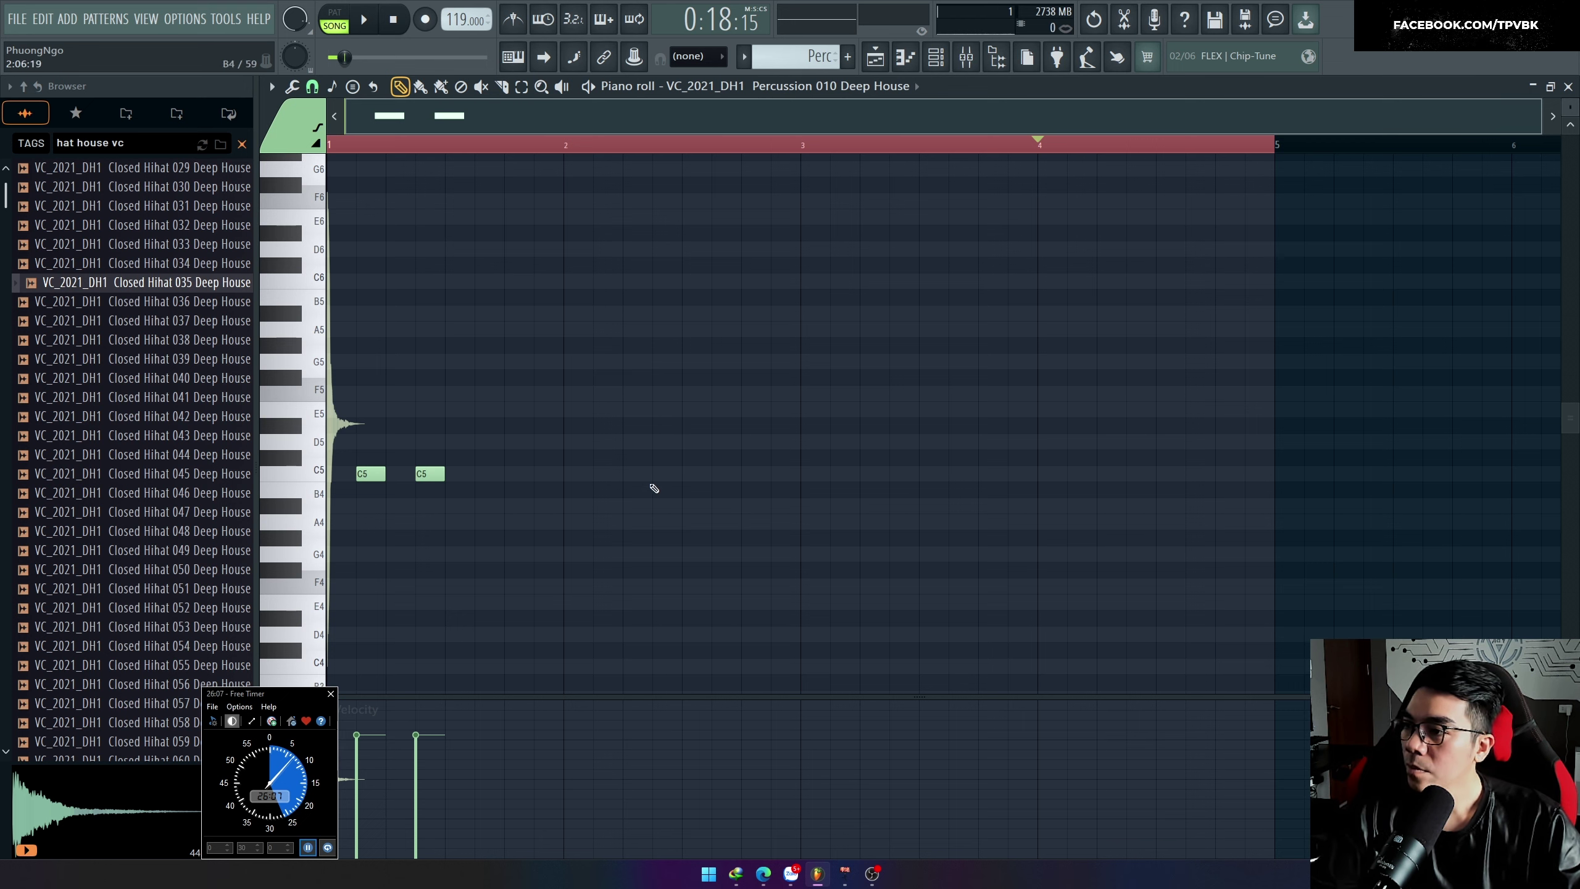
key(F6)
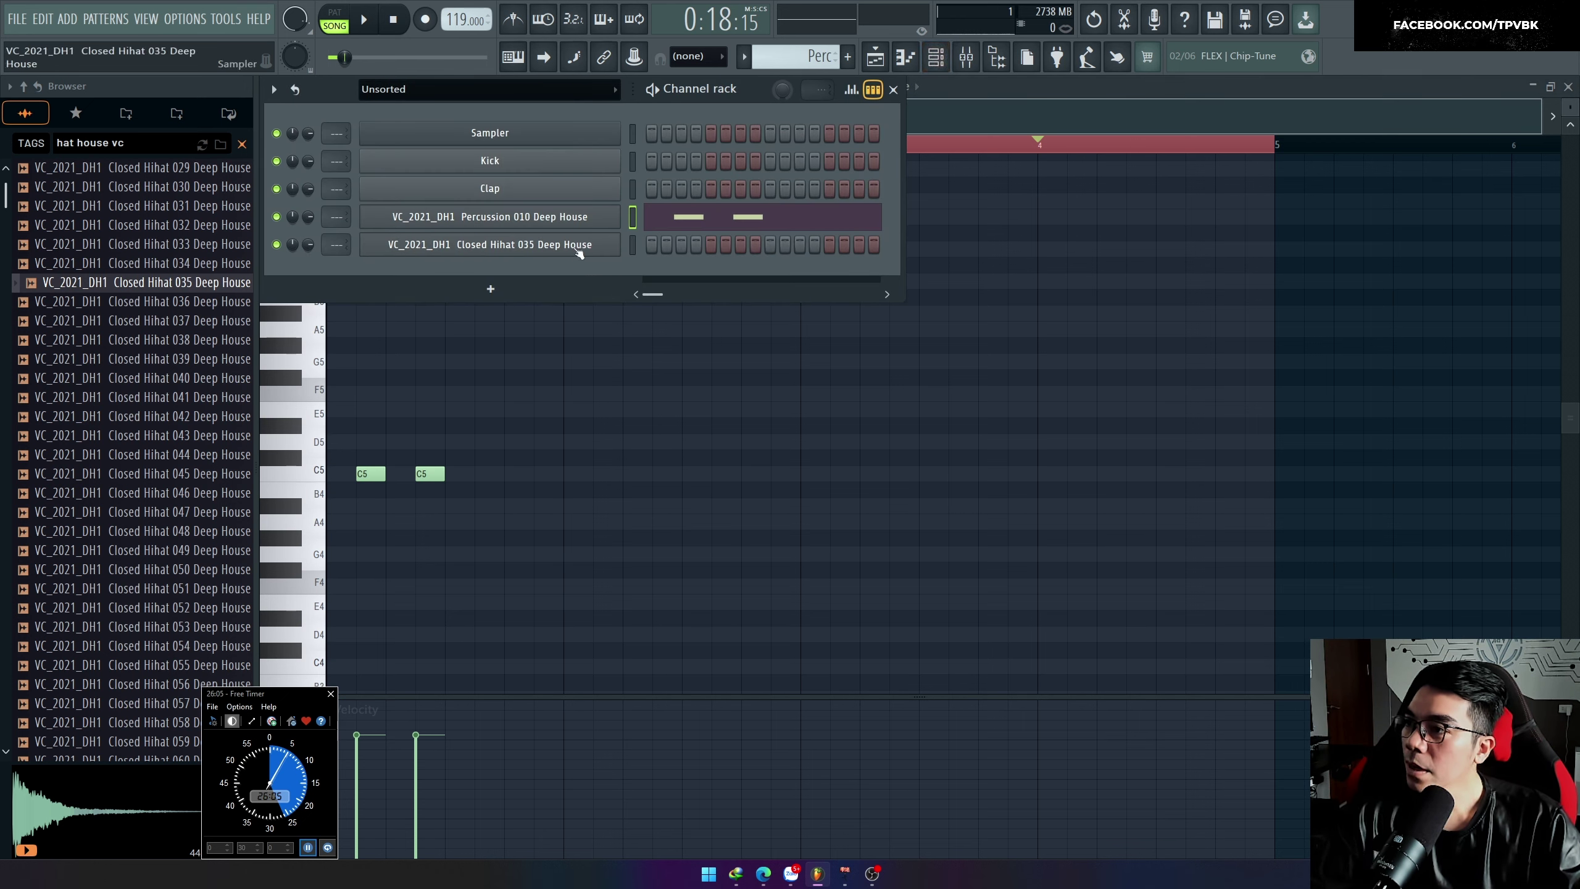
click(553, 220)
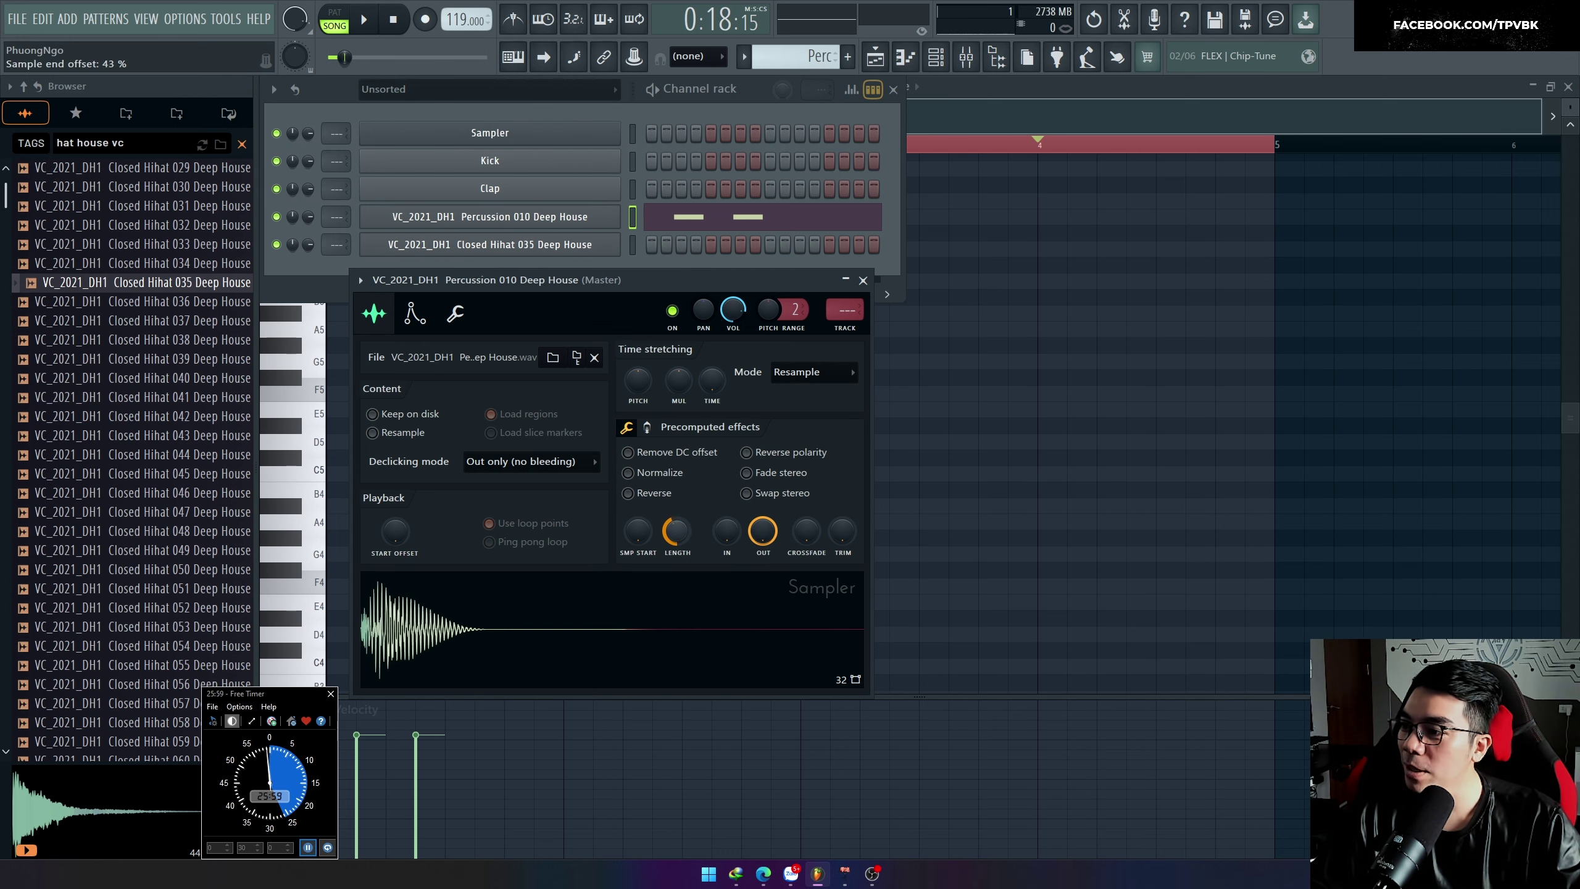
click(861, 281)
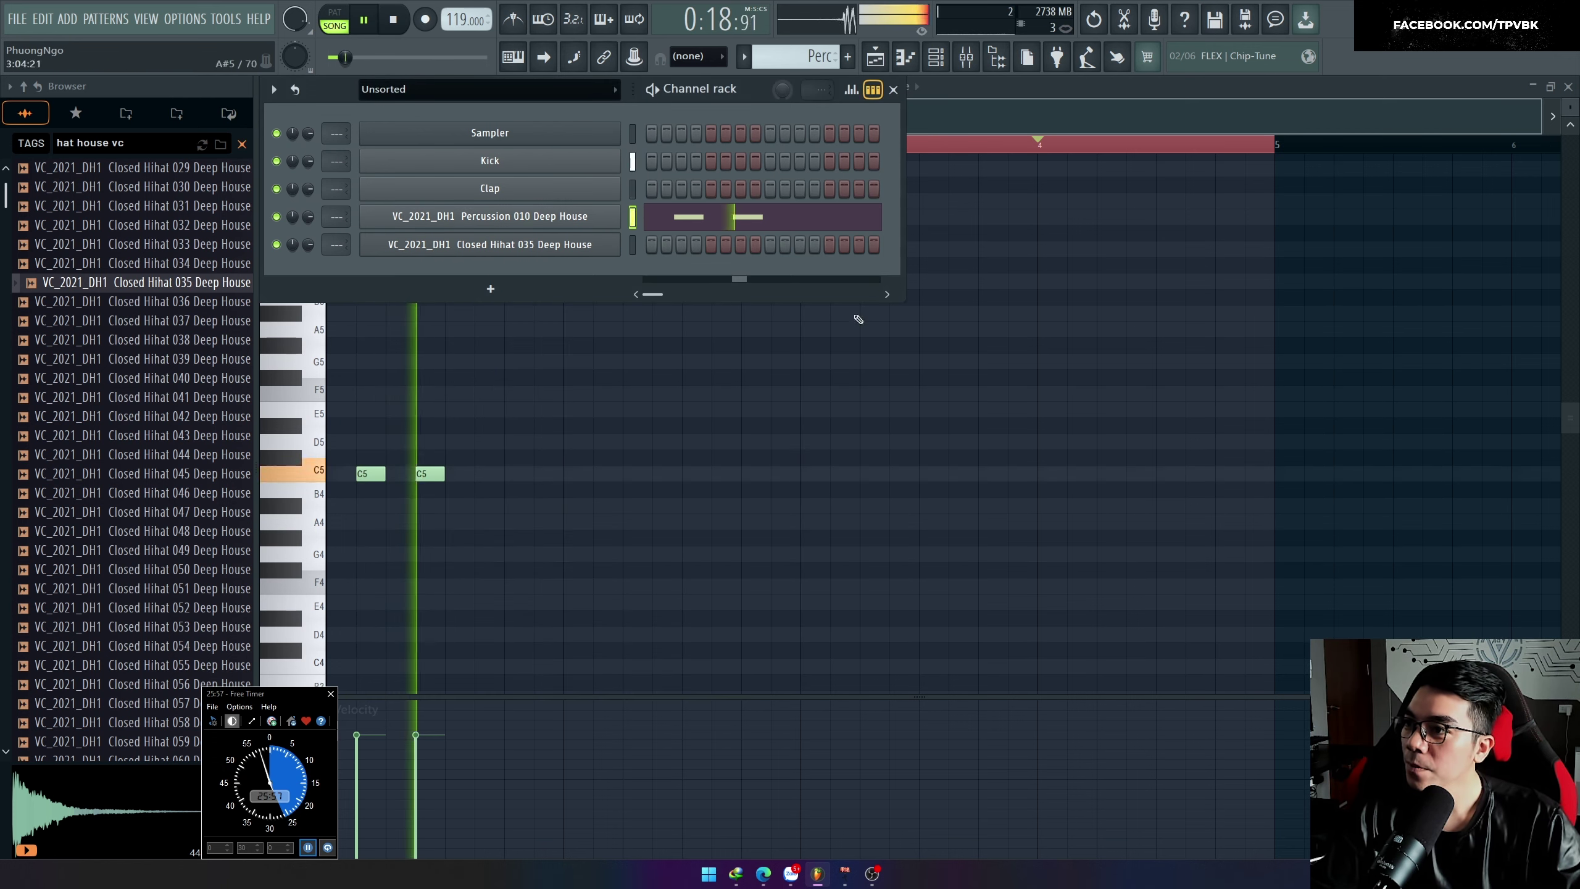
key(F6)
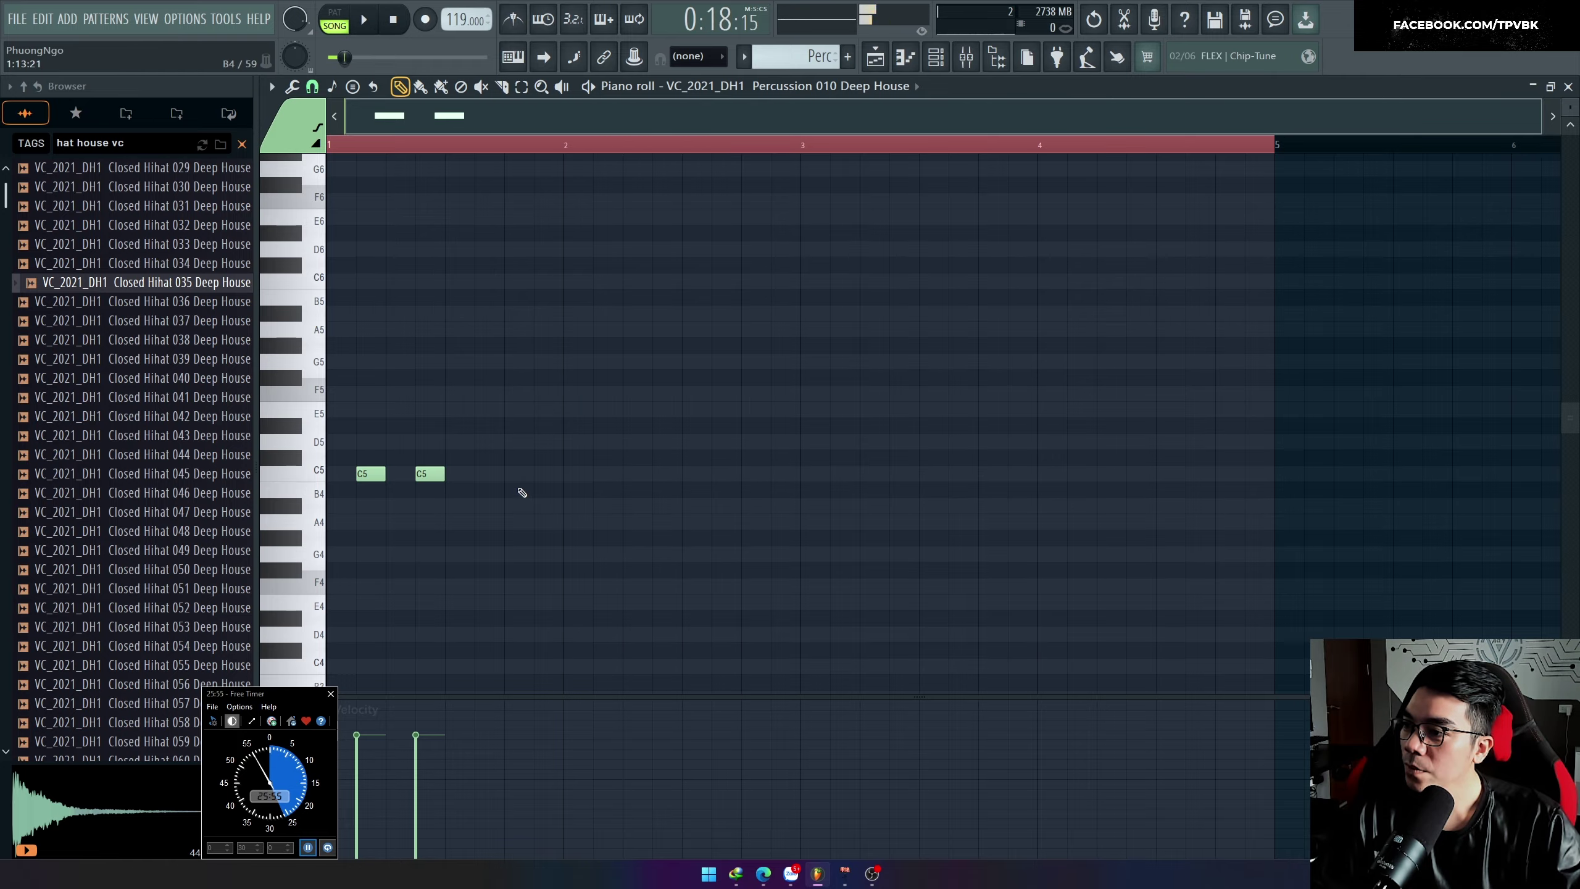
Step: Add a third C5 percussion note on step 13 of bar 1 and repeat the Perc pattern along Track 8 from bar 11
click(519, 473)
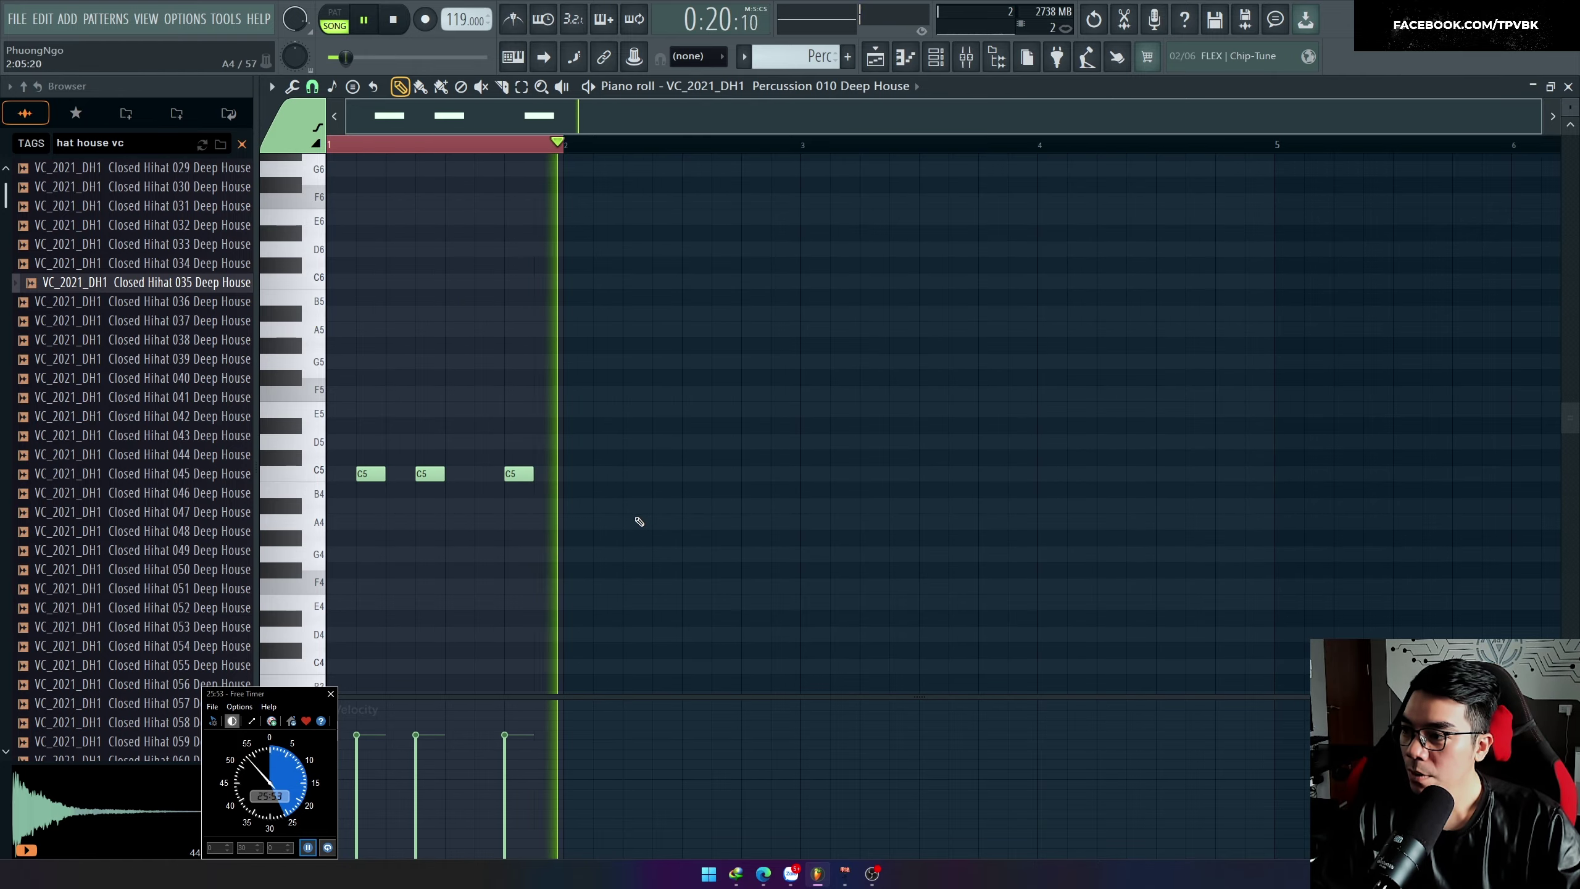
key(F5)
scroll(1015, 550, down, 6)
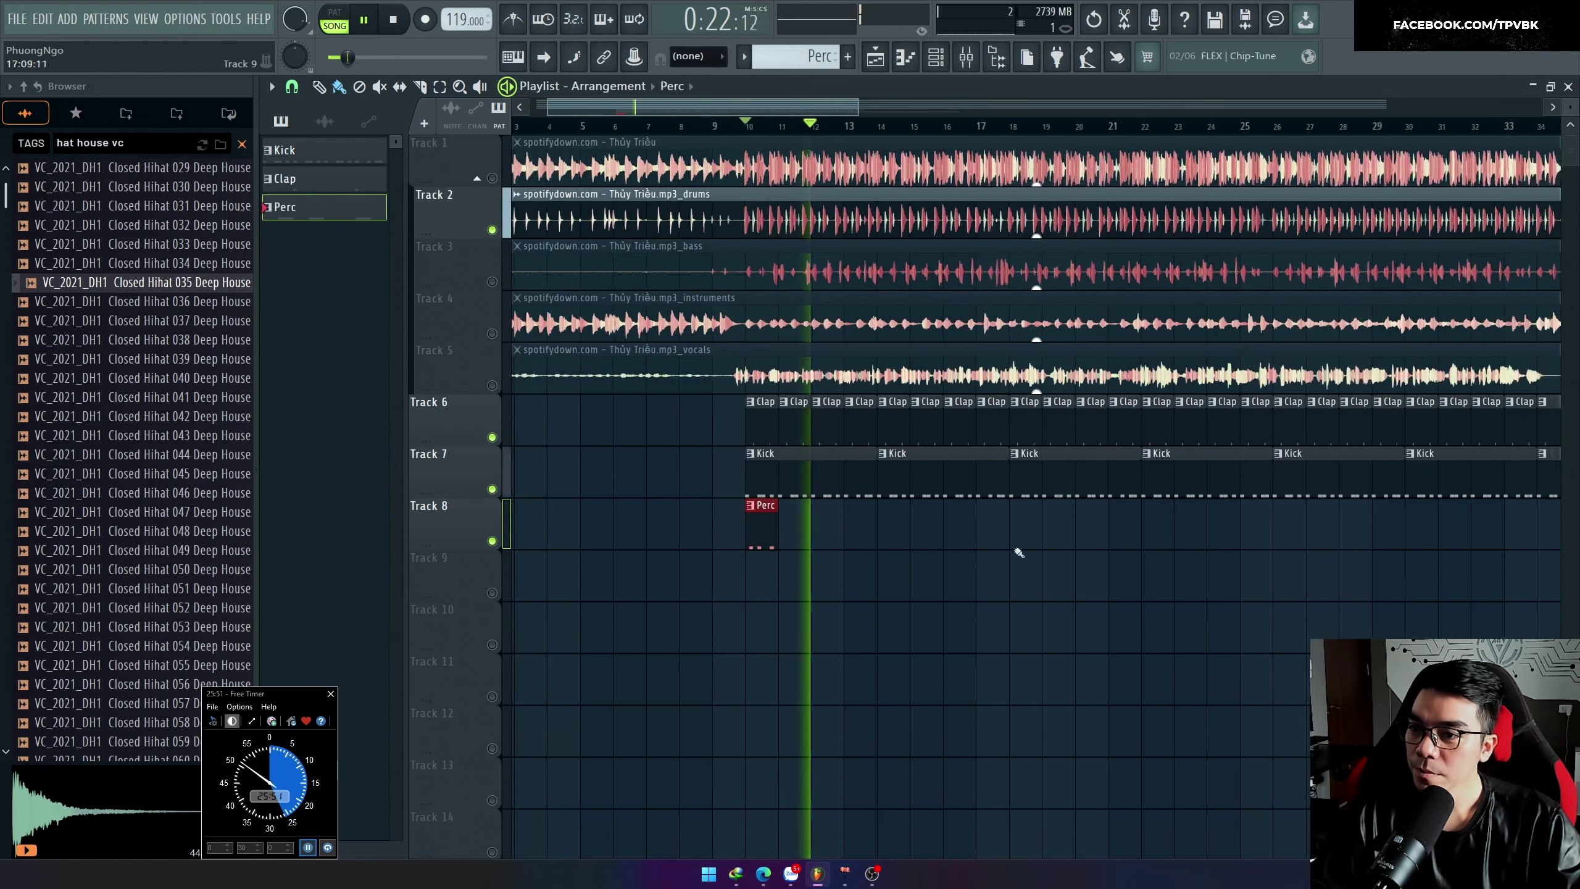
key(space)
drag(1262, 518, 700, 515)
scroll(636, 512, up, 1)
scroll(638, 513, up, 3)
Step: Play the kick, clap and percussion from bar 10 with and without the drums stem
key(space)
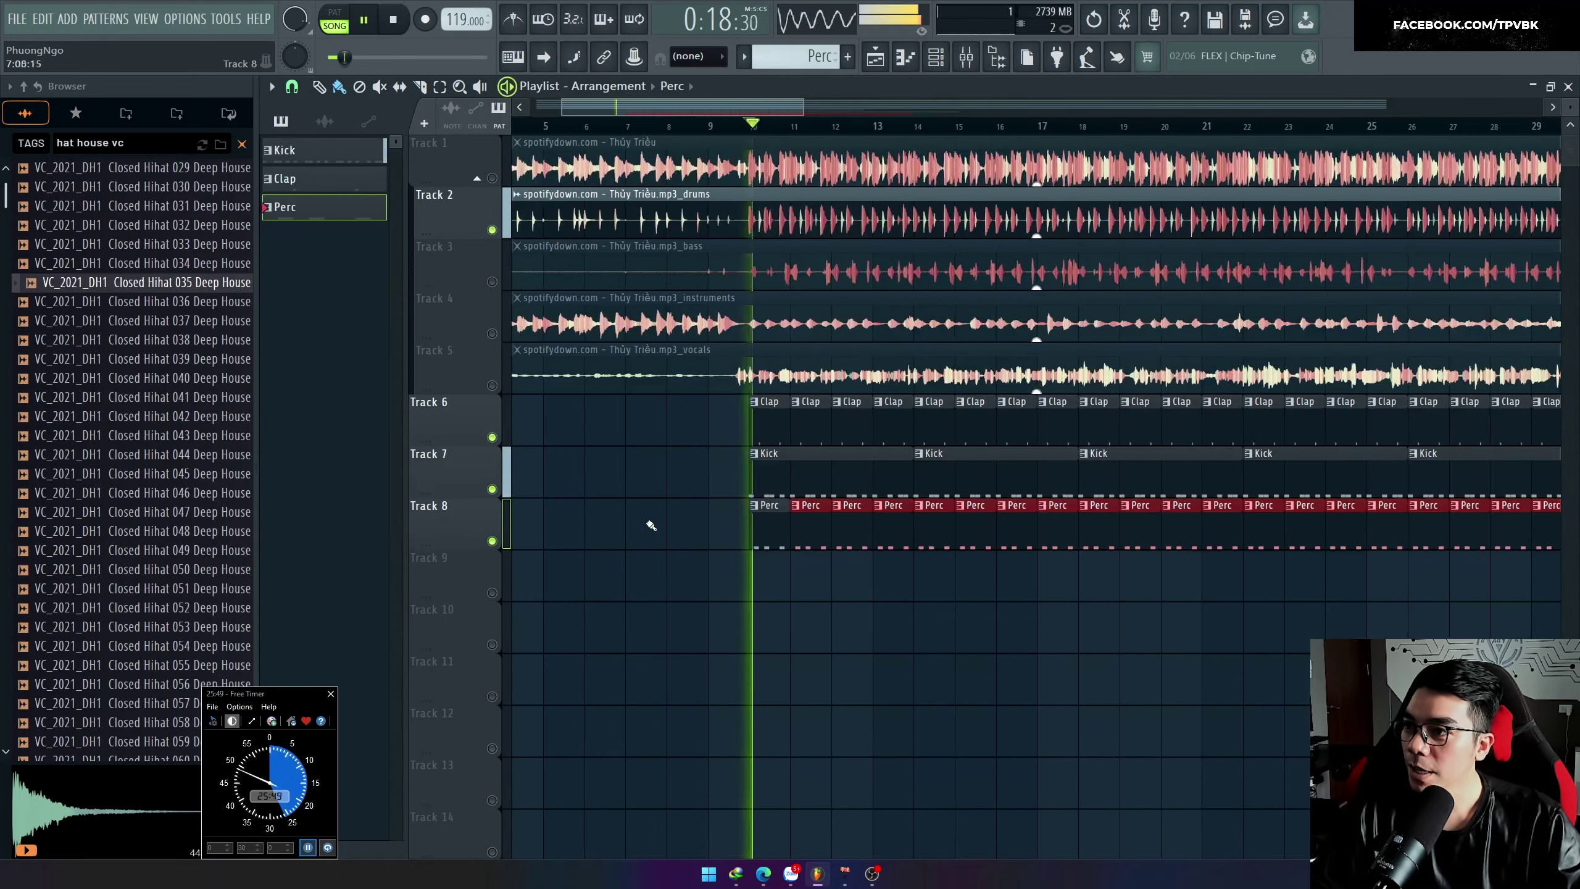
scroll(774, 602, up, 1)
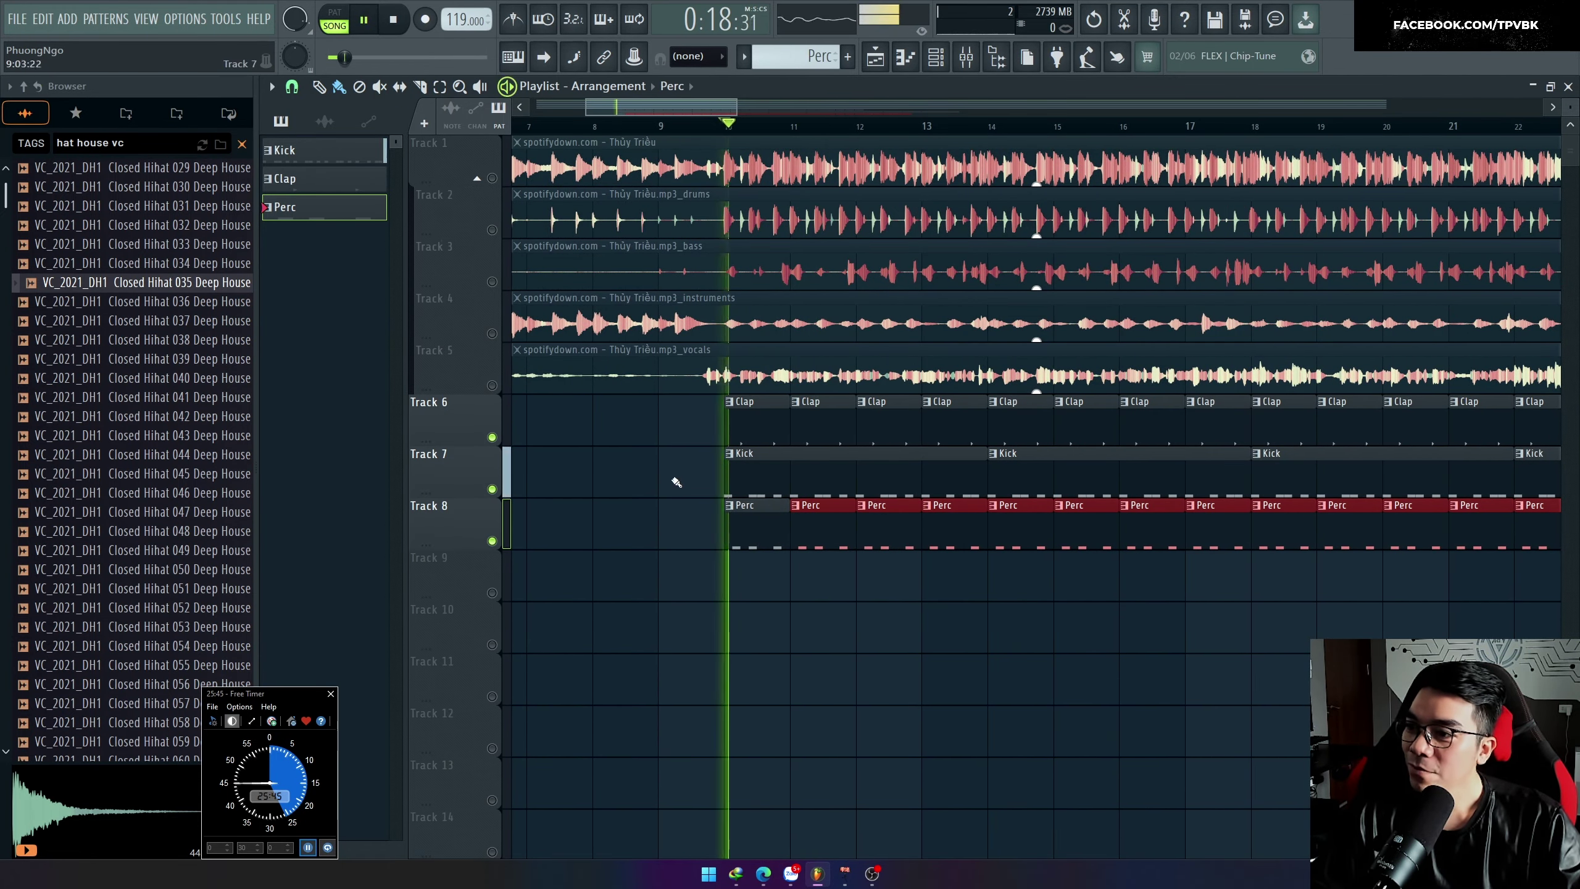
scroll(710, 529, up, 5)
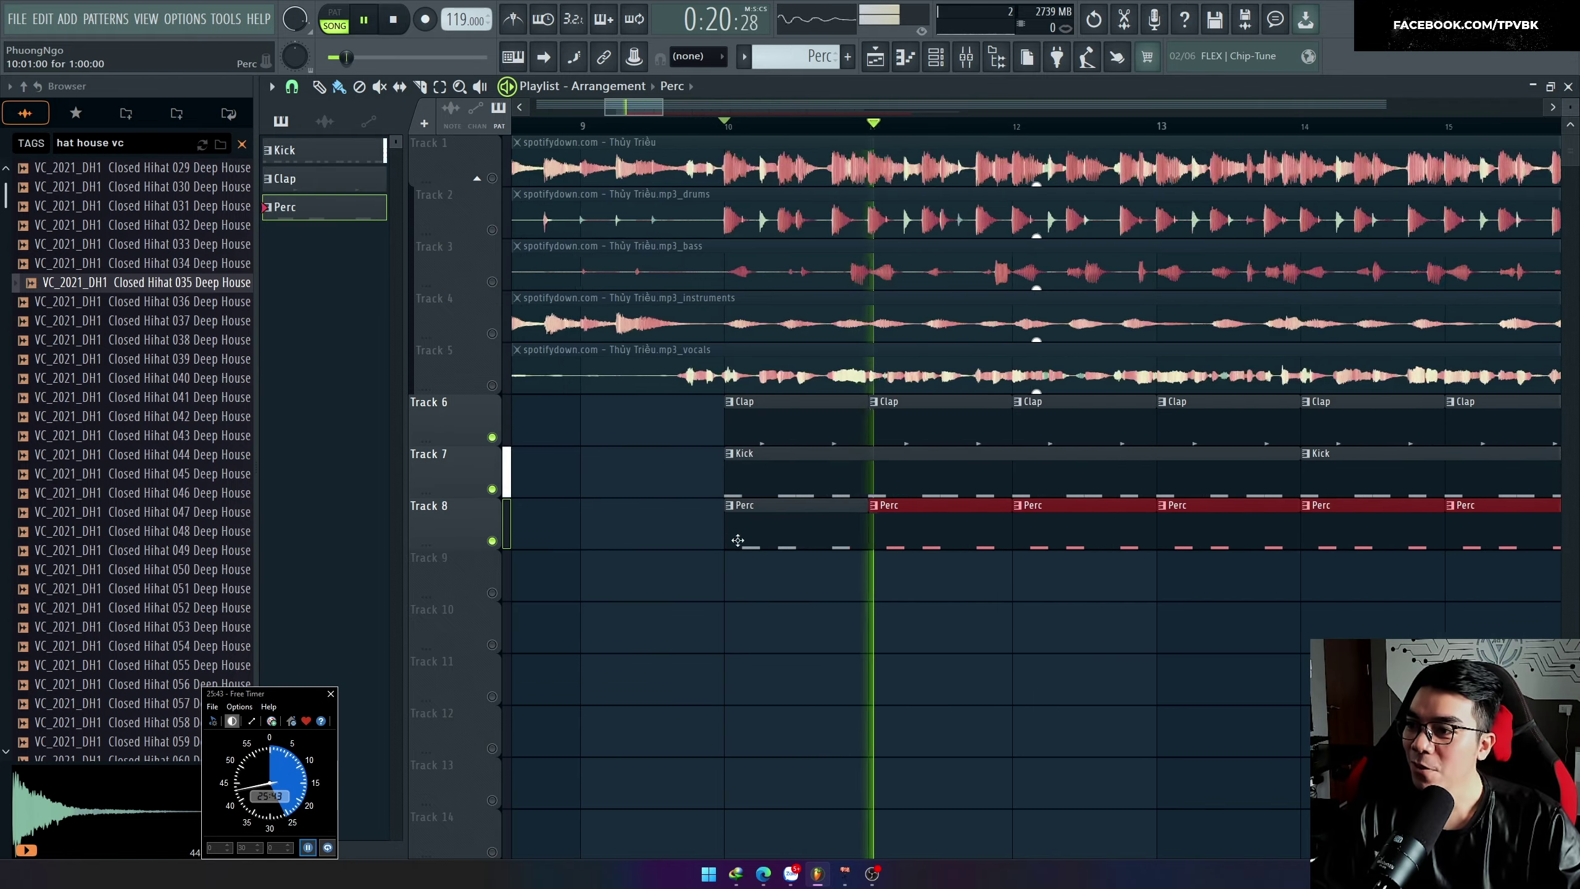
scroll(730, 541, down, 3)
scroll(735, 545, down, 2)
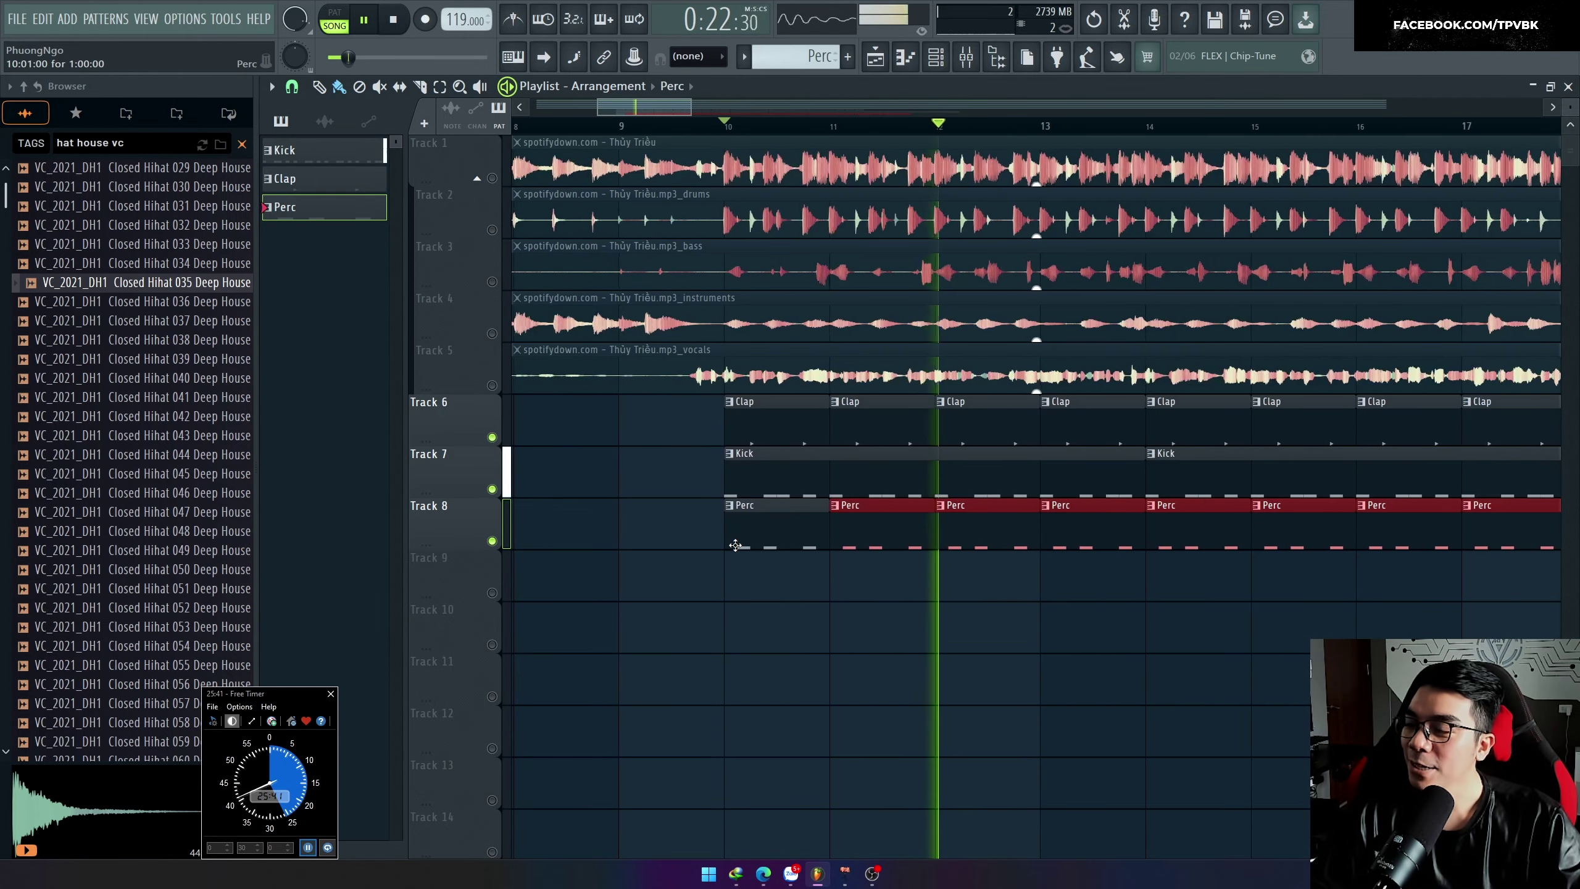
key(space)
Step: Create a new pattern named Bass
key(F4)
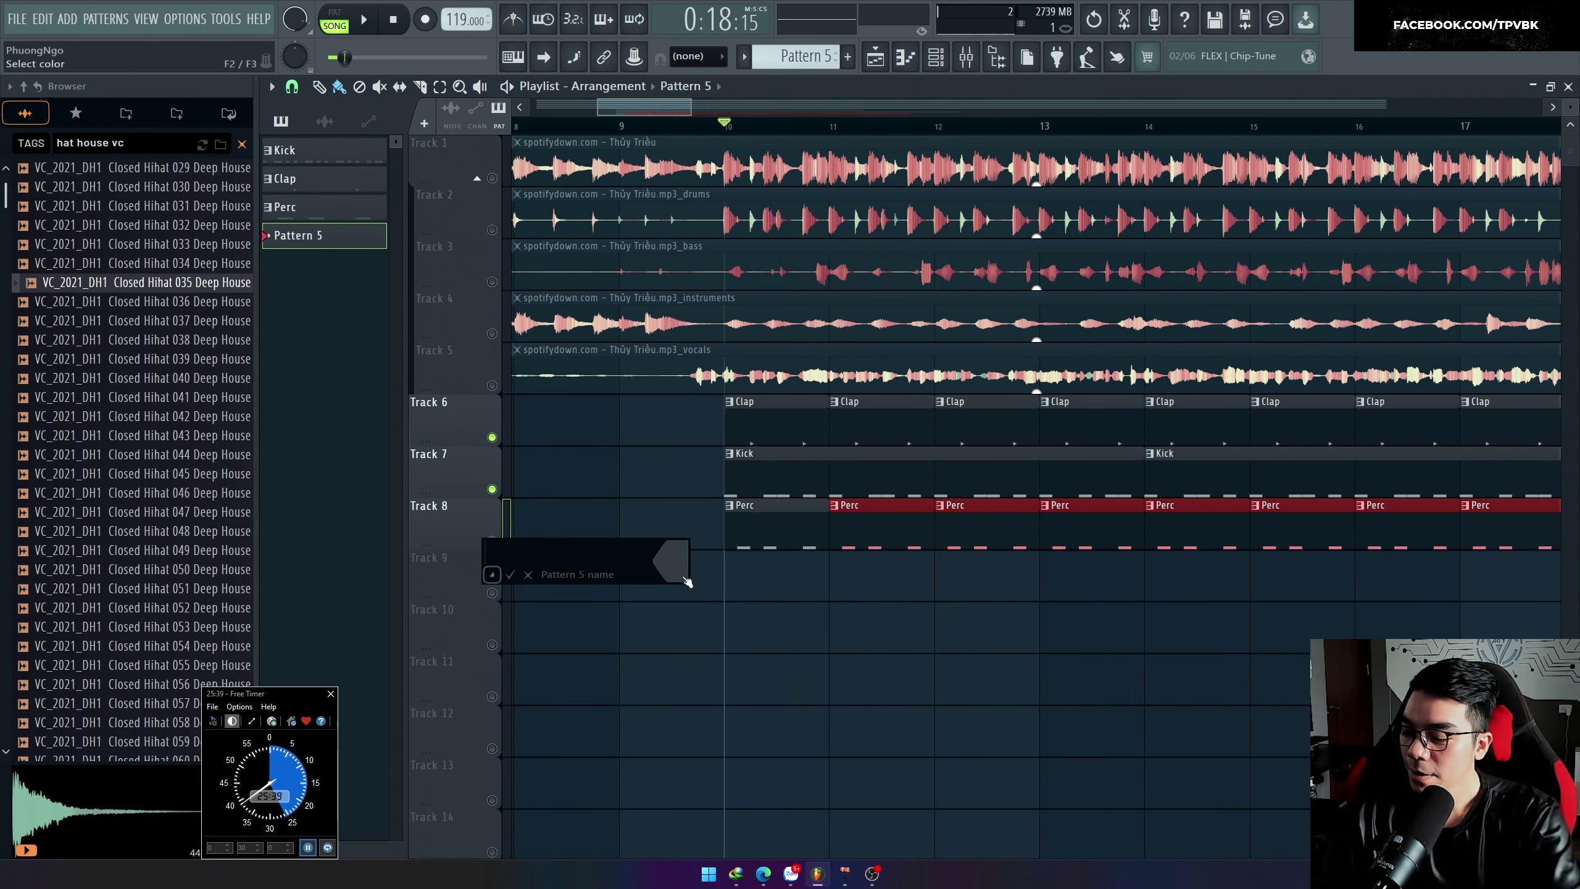
text(Bass)
key(Return)
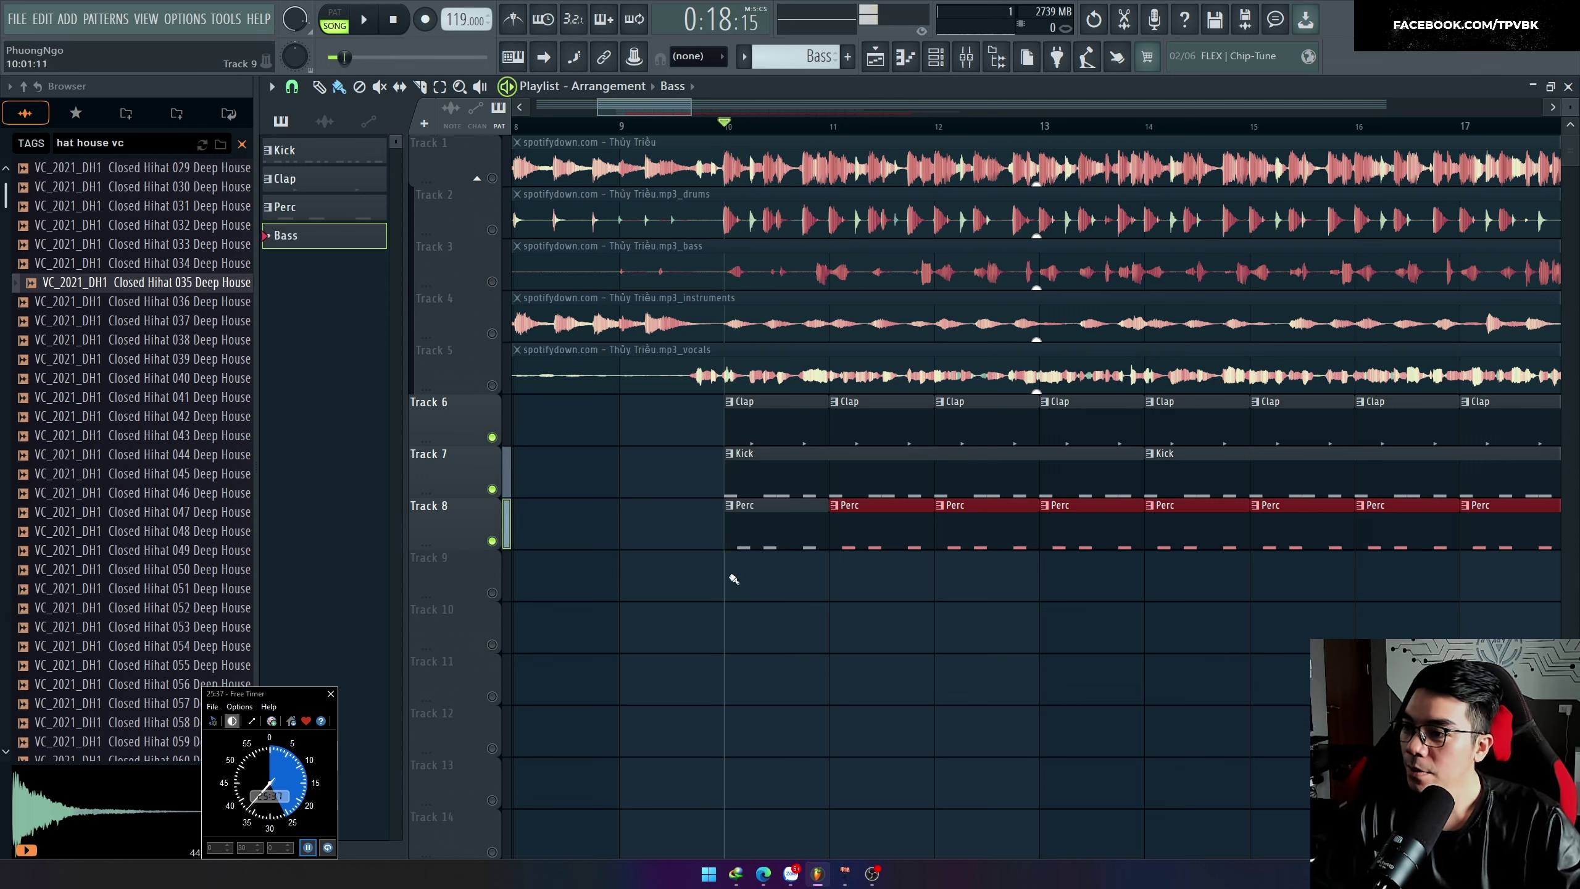
Step: Add an Ample Bass J II channel and switch its articulation to Slap
key(F7)
key(F6)
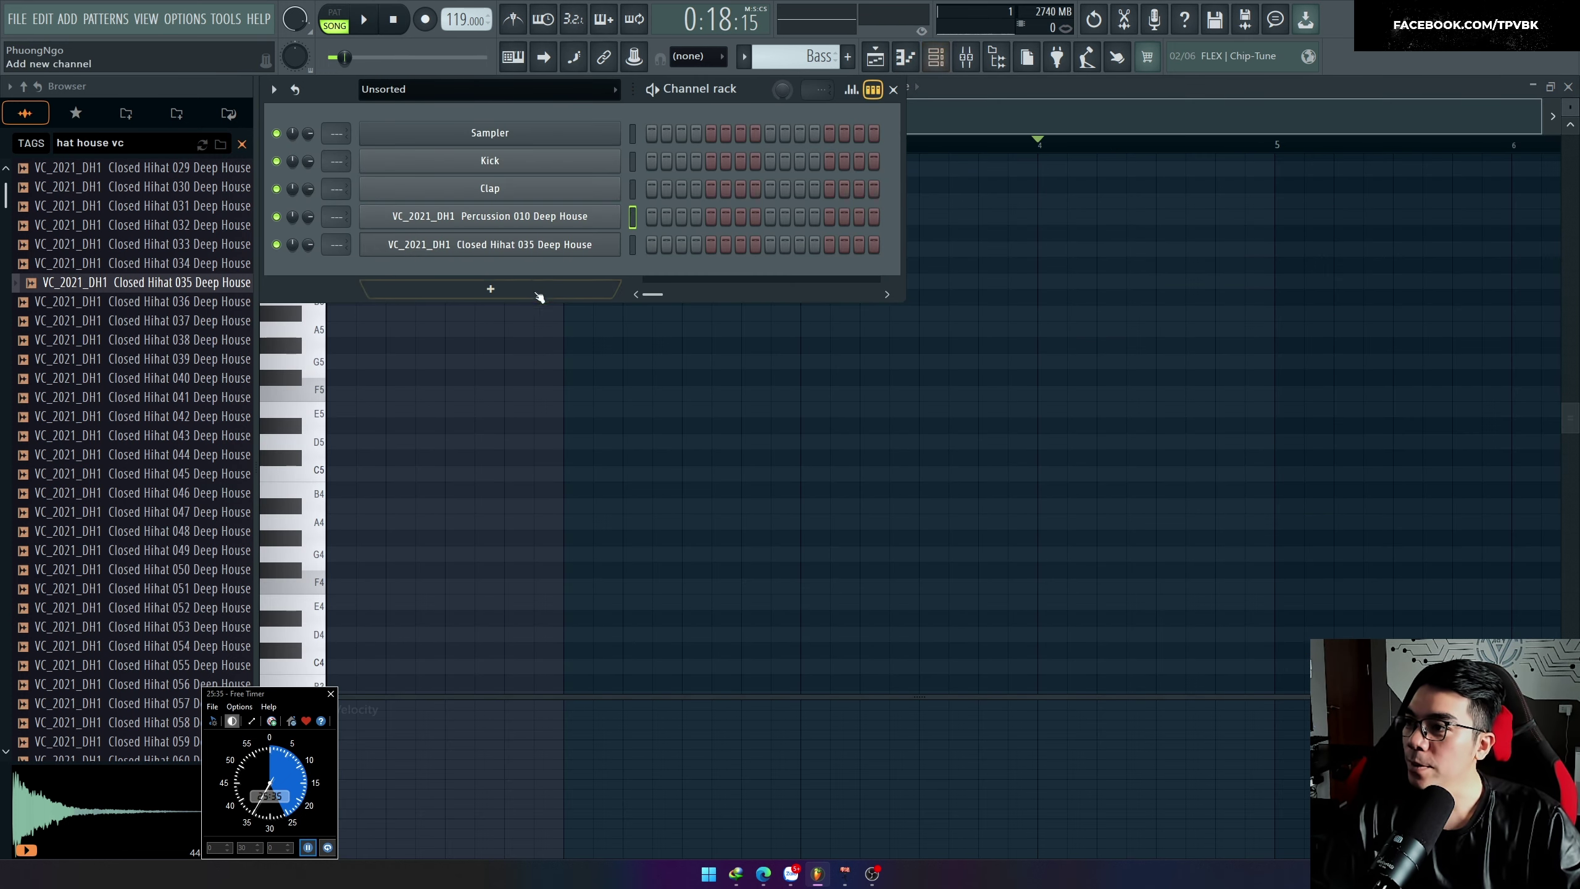
click(504, 289)
mouse_move(432, 326)
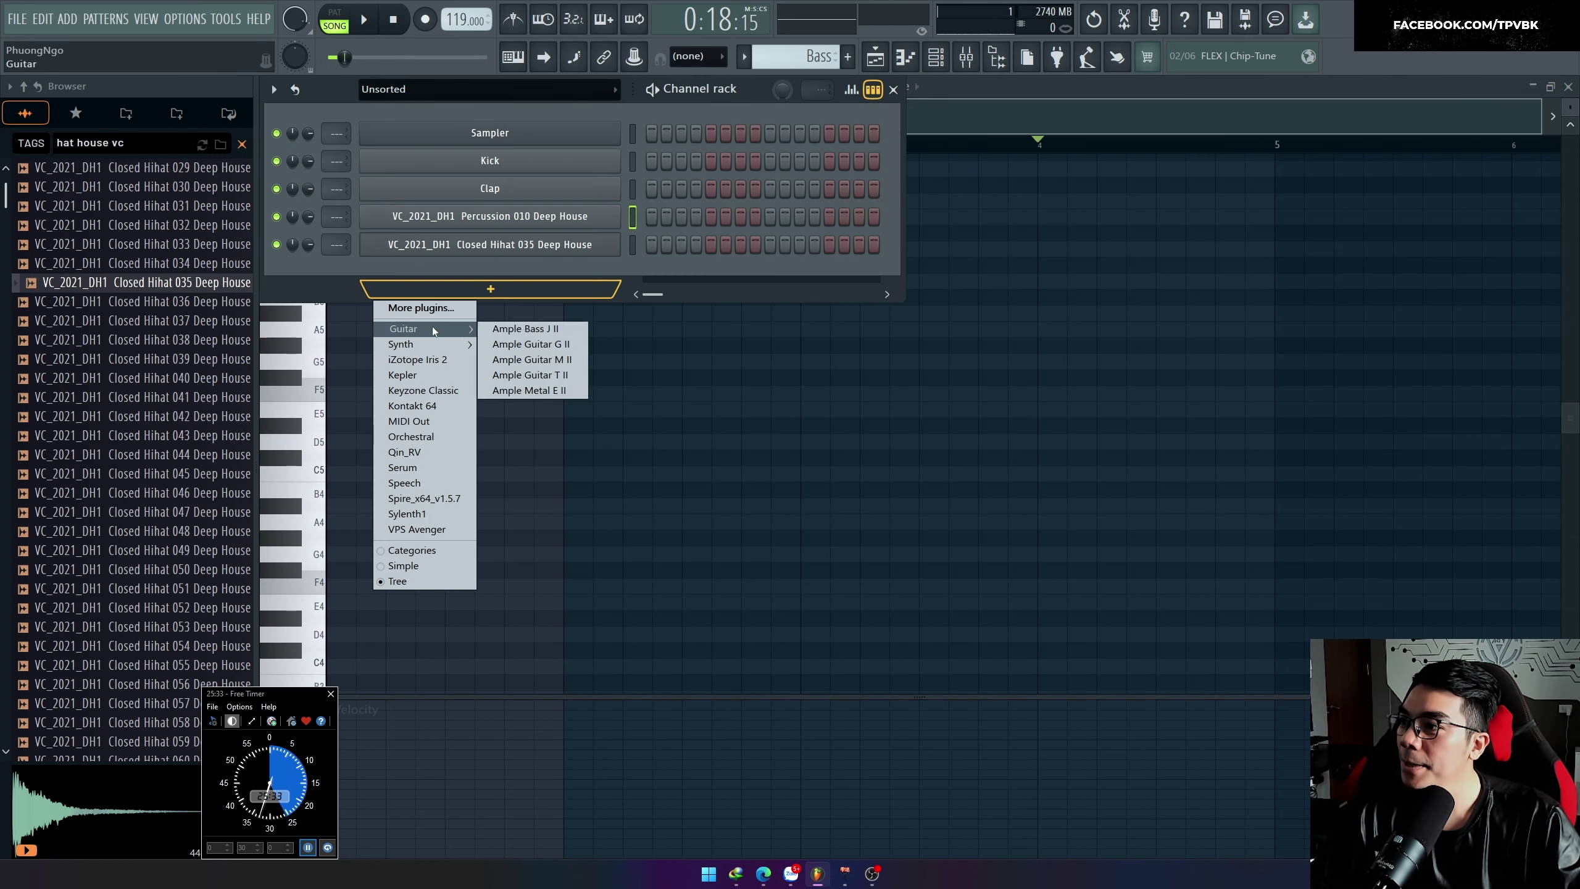
click(556, 360)
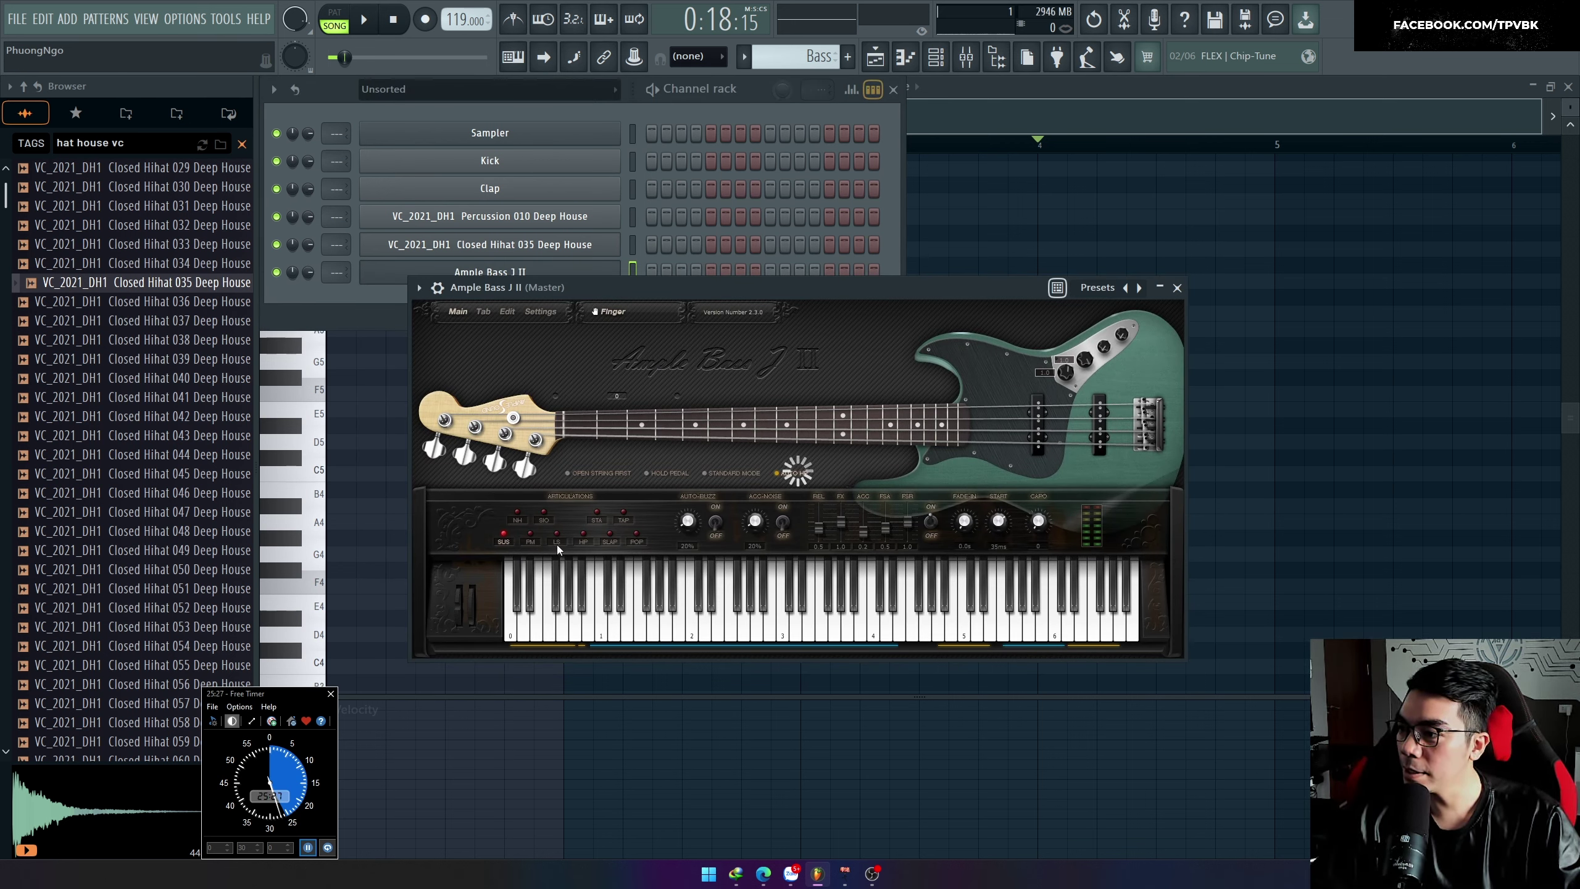
click(611, 539)
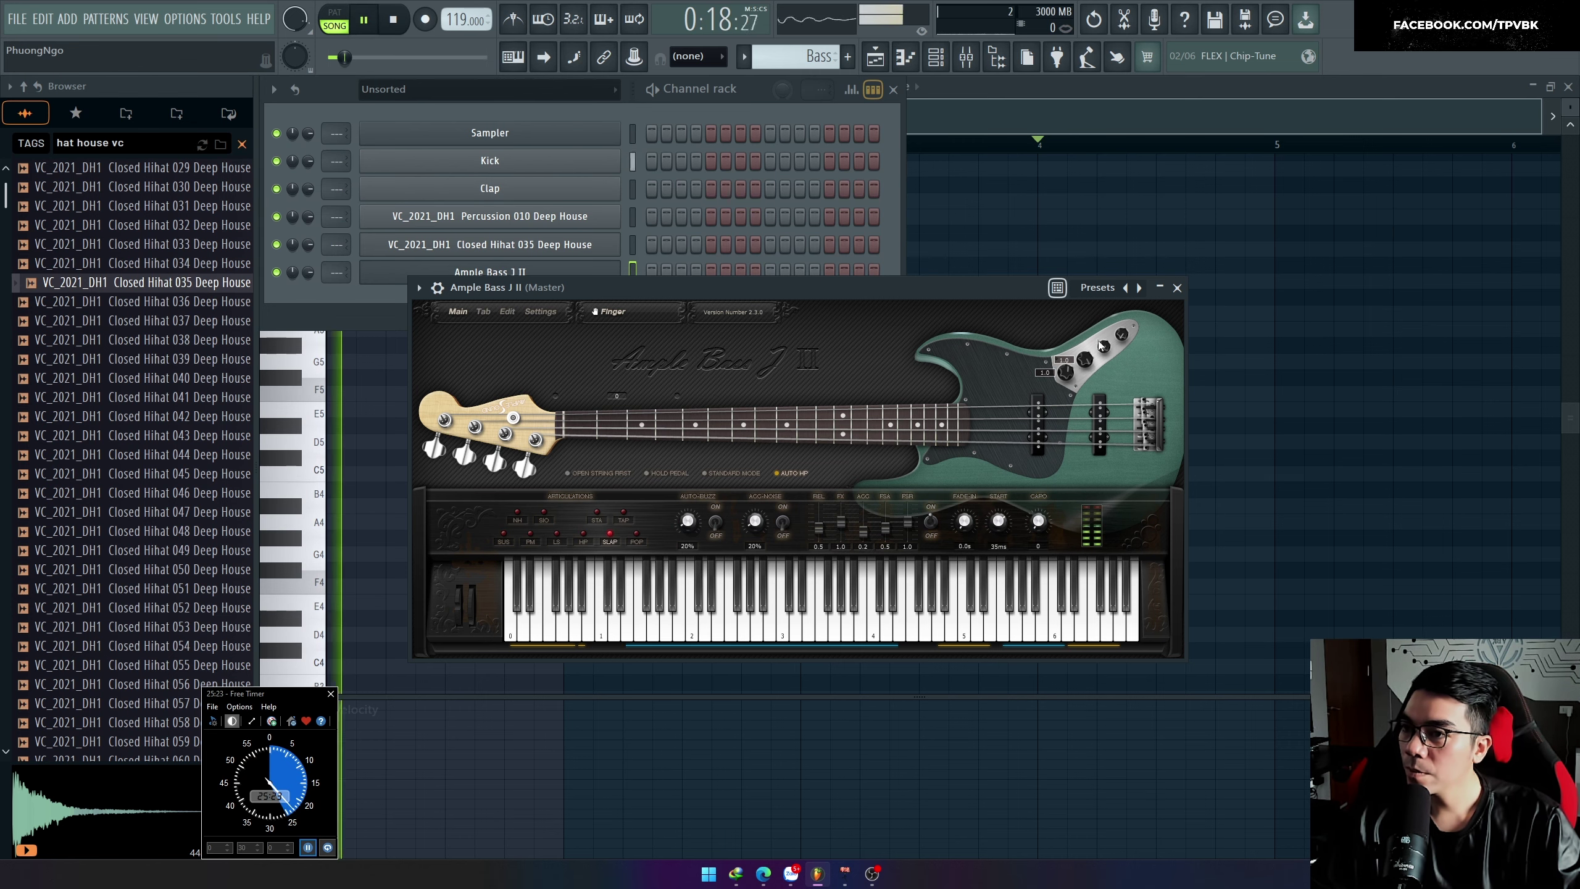
click(1176, 287)
Step: Place the Bass pattern at bar 10 on Track 9, enable the bass stem and listen to it
key(F5)
key(space)
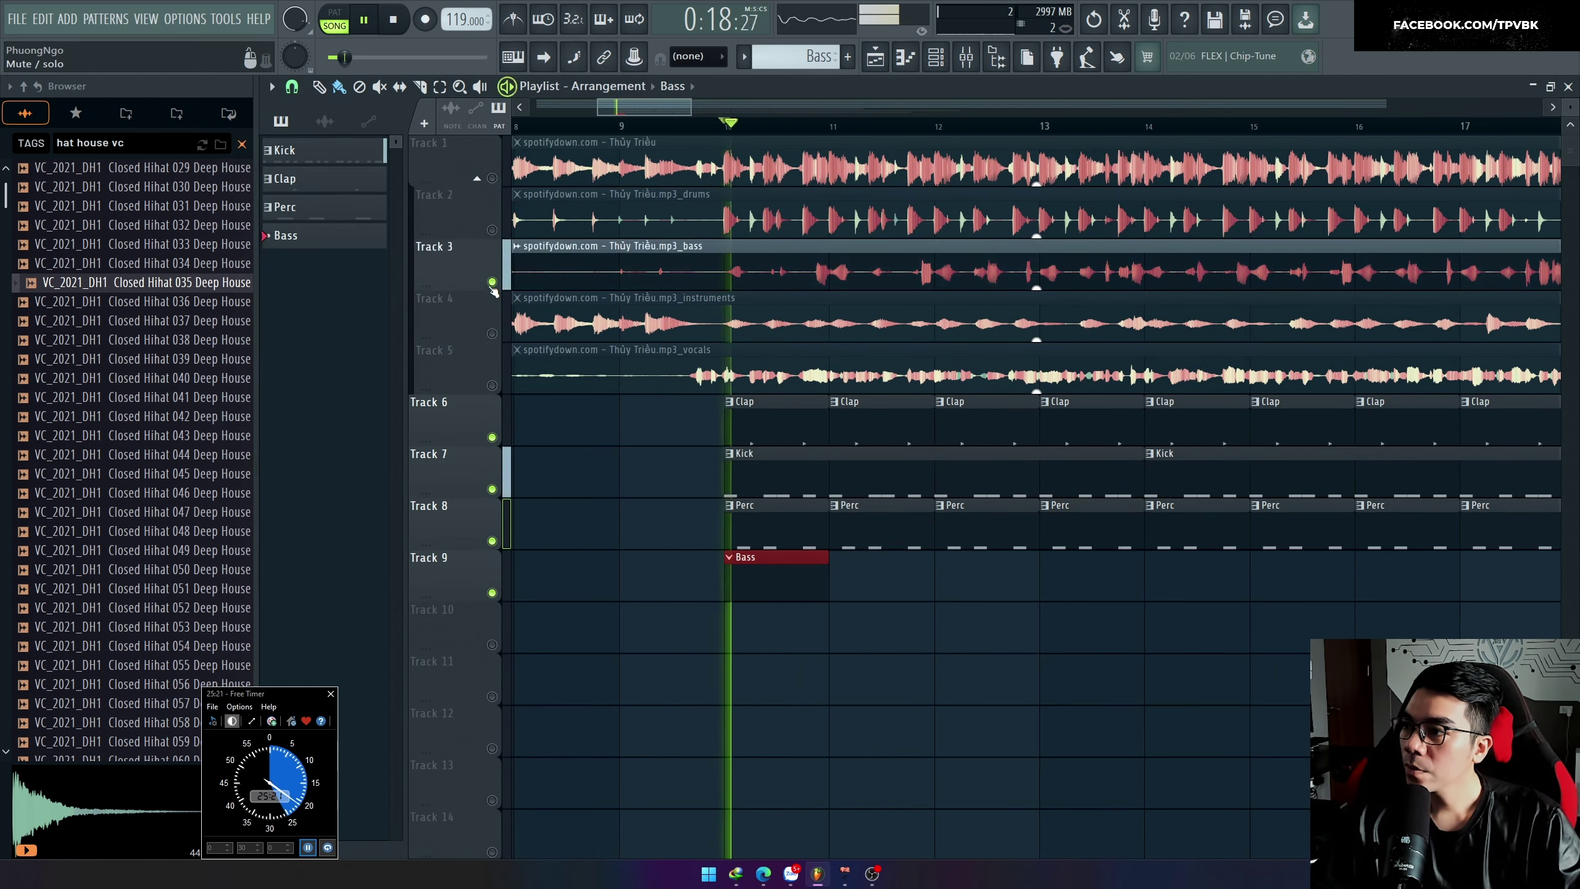
key(space)
Step: Rename the Ample Bass J II channel to Bass
key(F6)
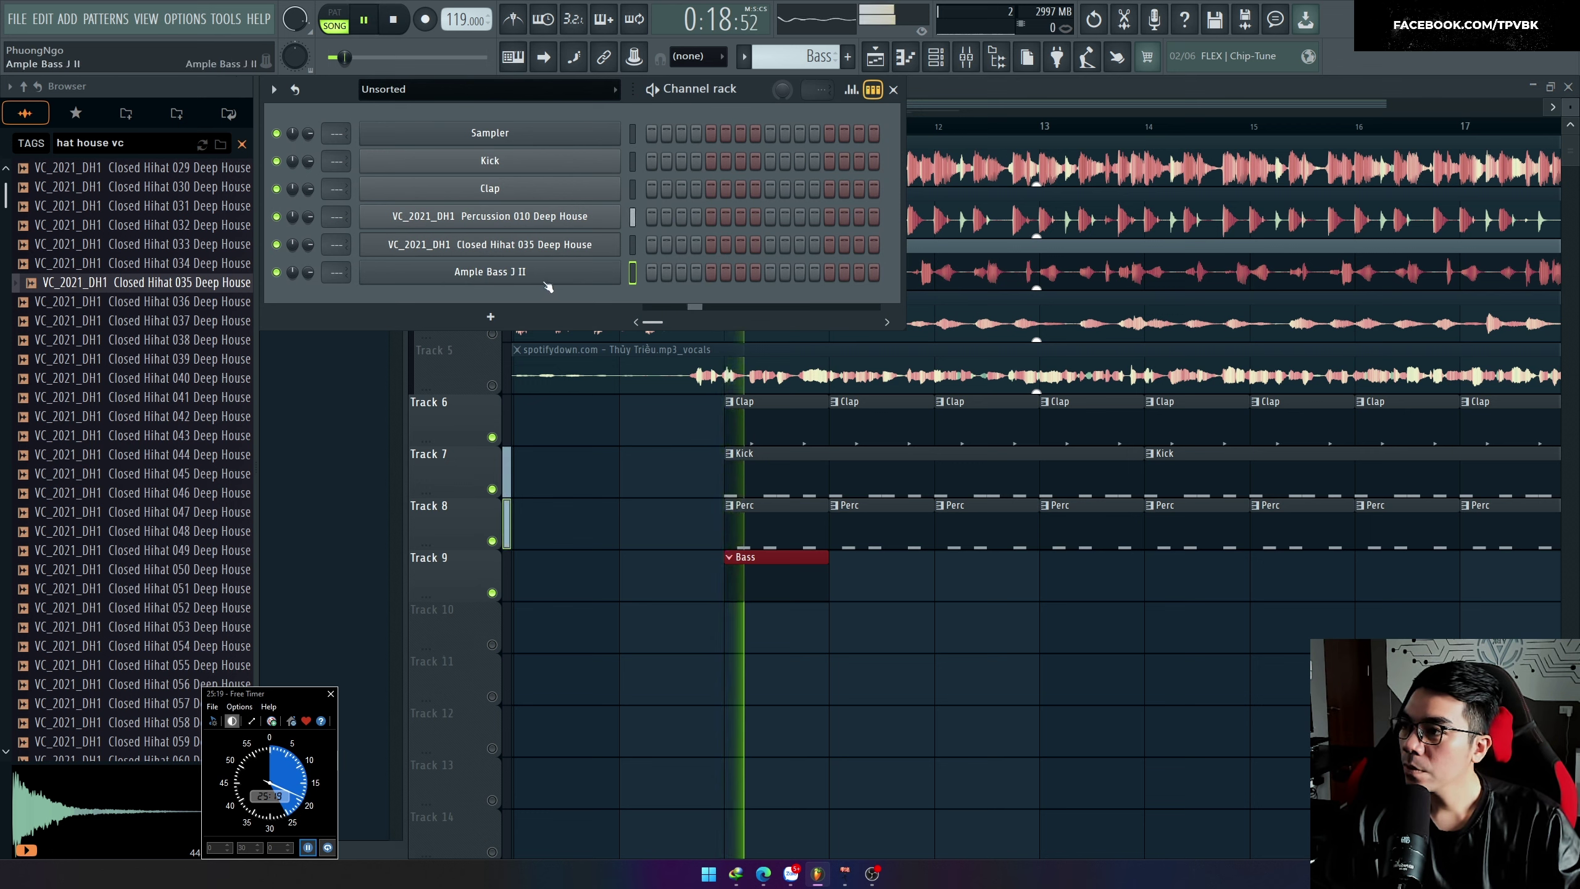
double_click(772, 596)
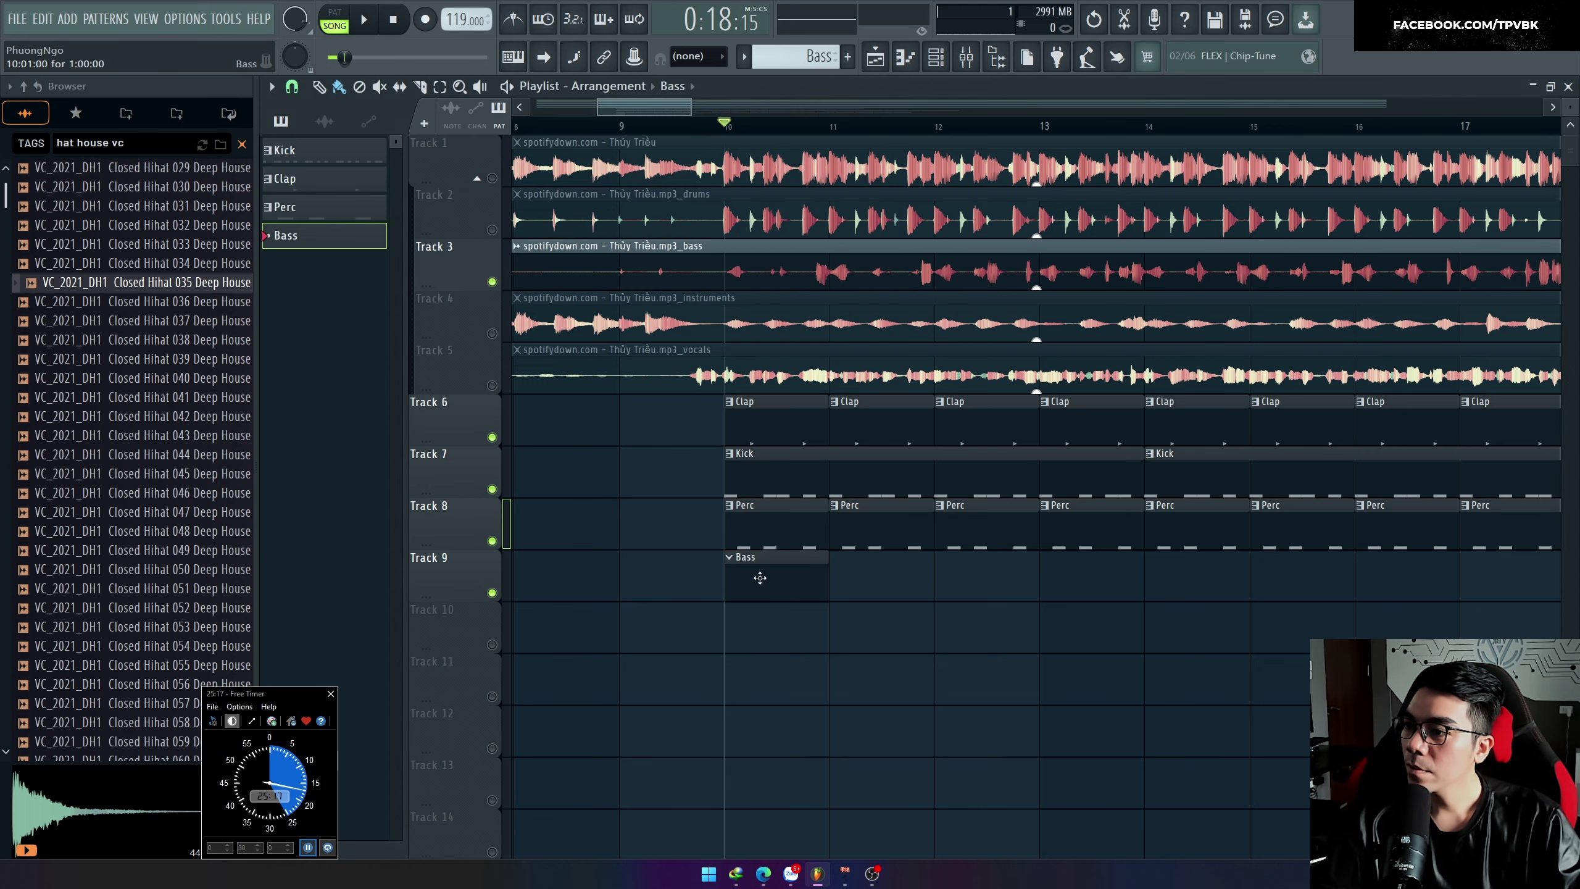
double_click(760, 573)
shift+click(536, 276)
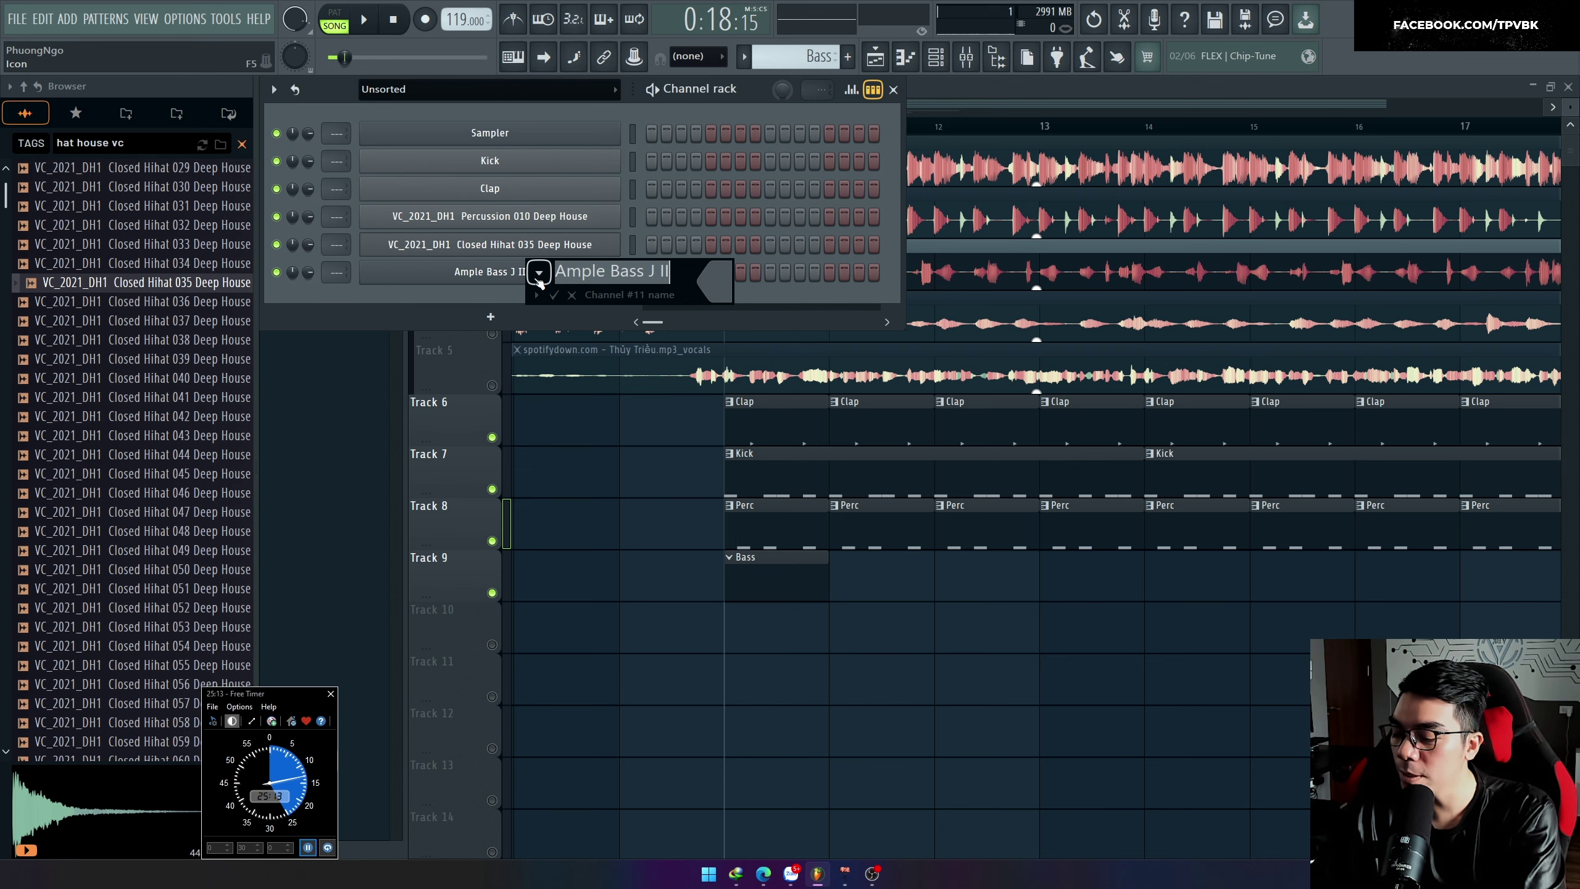
text(Bass)
key(Return)
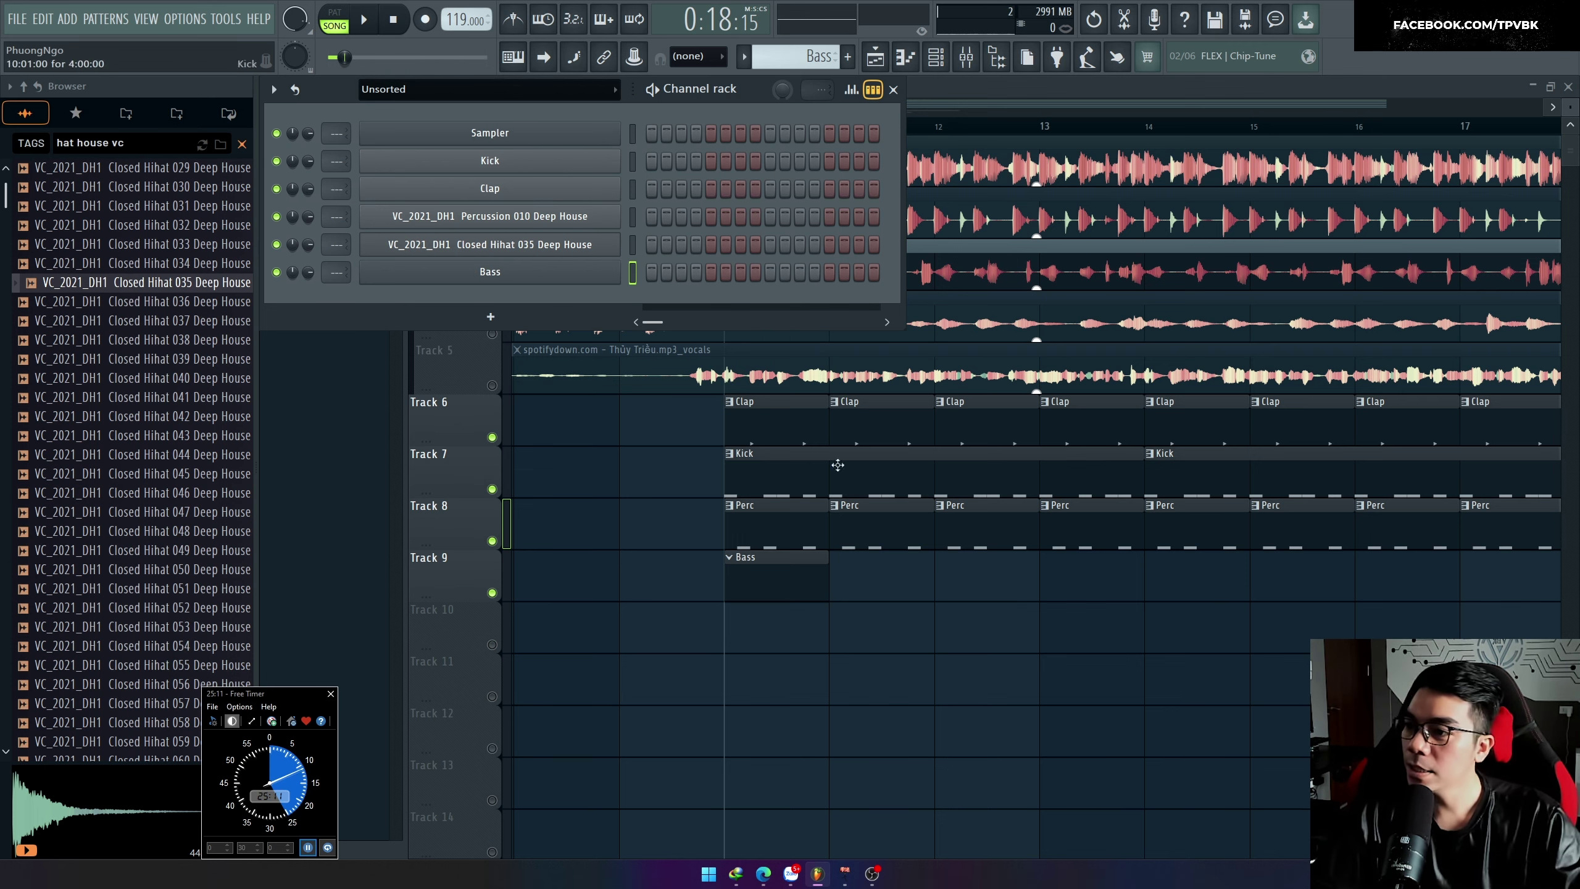
Step: Route the Bass channel to mixer track 1 and the Kick channel to mixer track 2
key(ctrl+l)
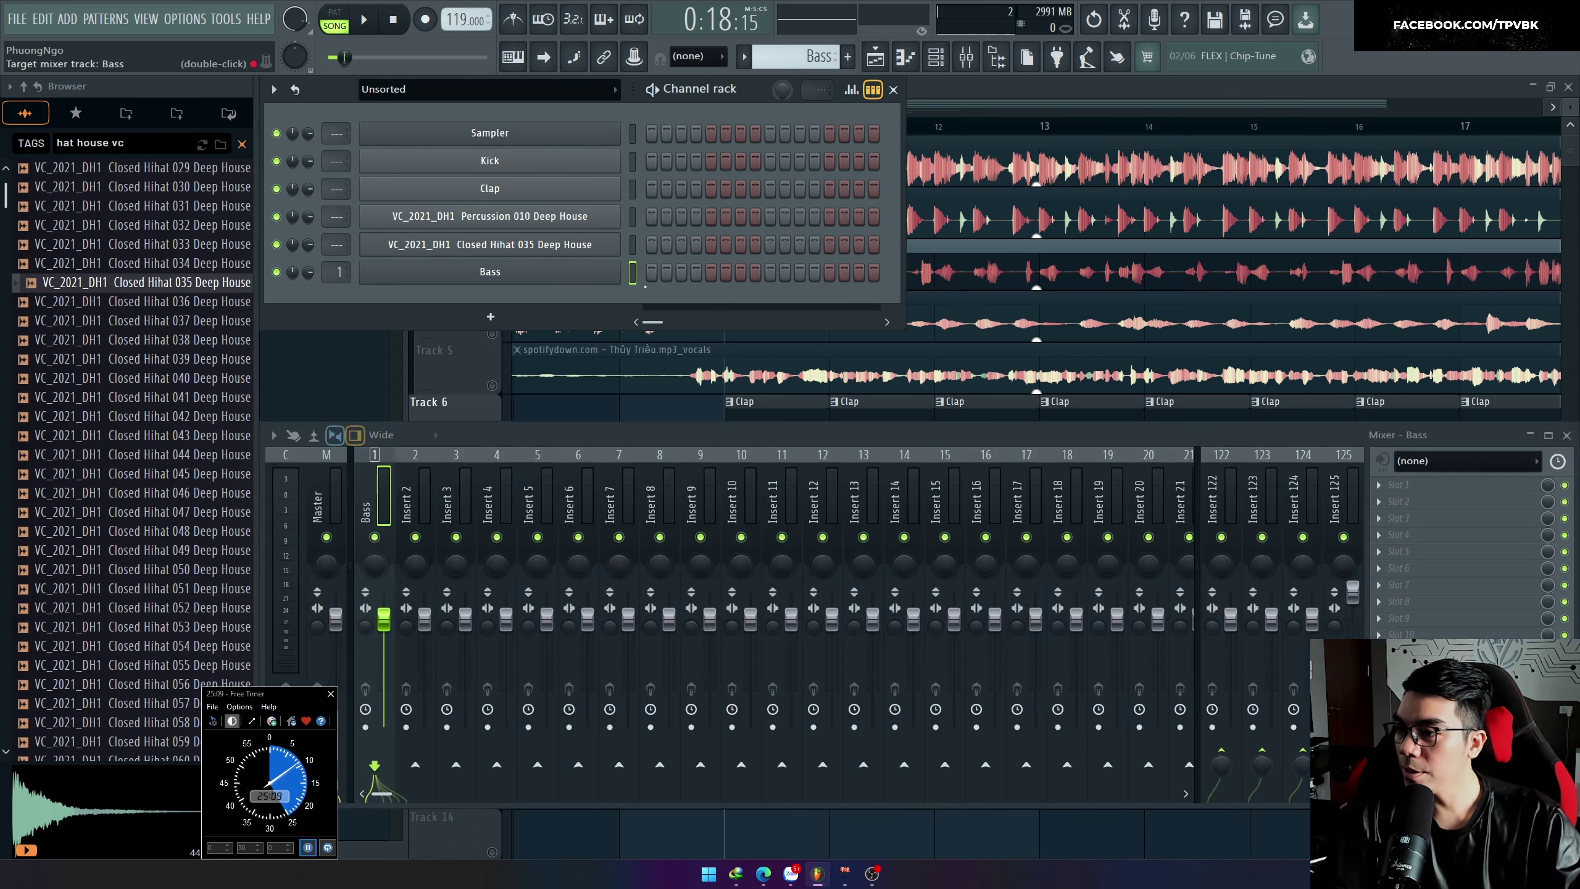
key(ctrl+l)
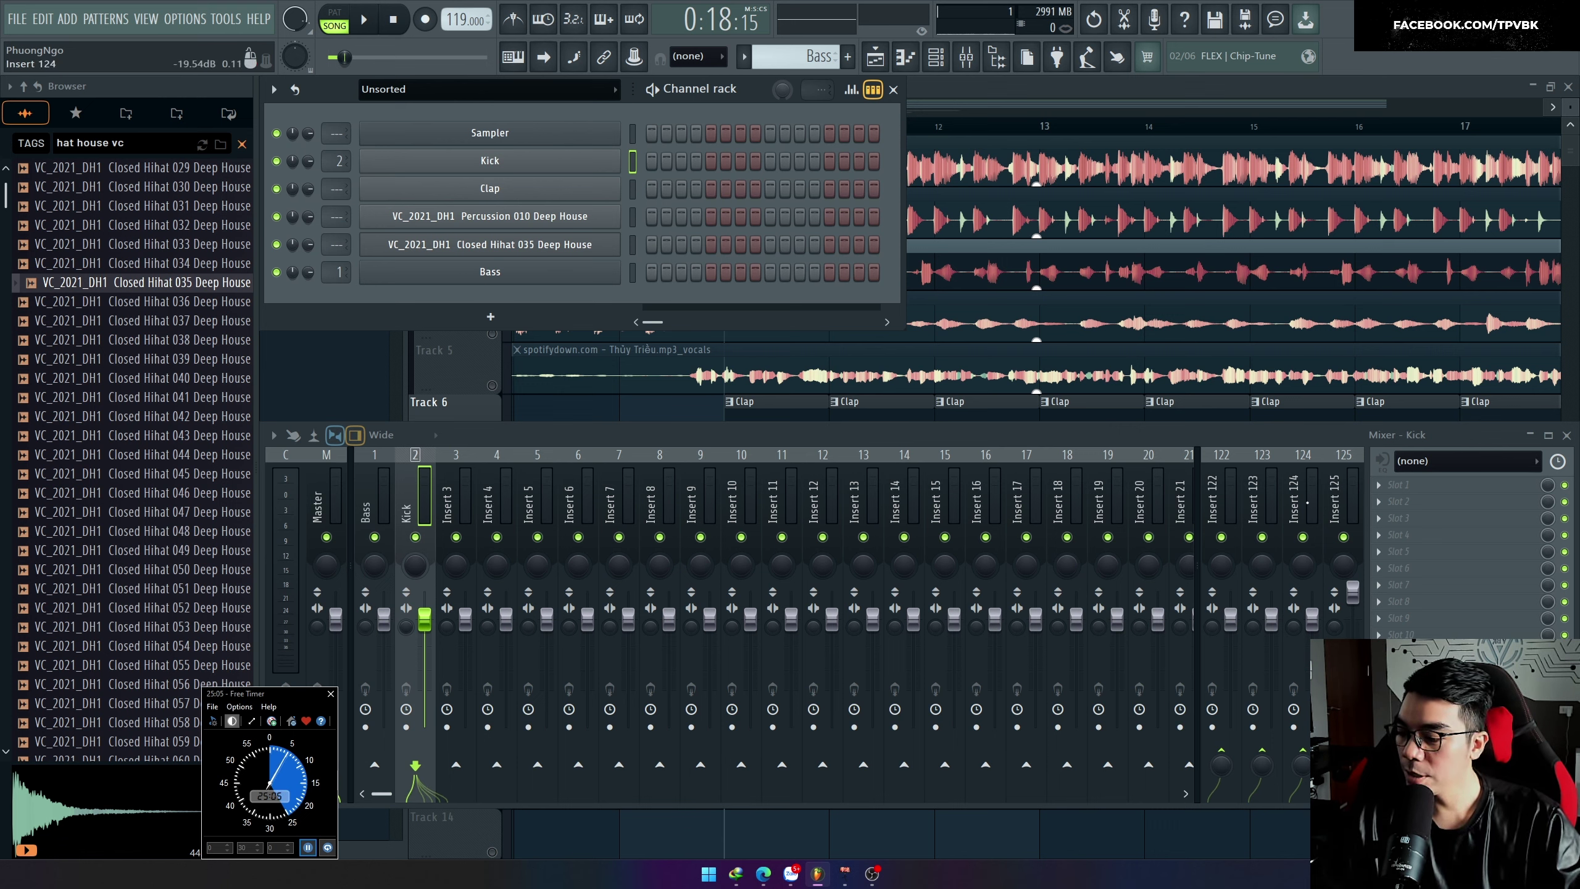
Step: Load the L compressor on mixer Insert 124, set its sidechain source to Kick and play the arrangement
click(1307, 501)
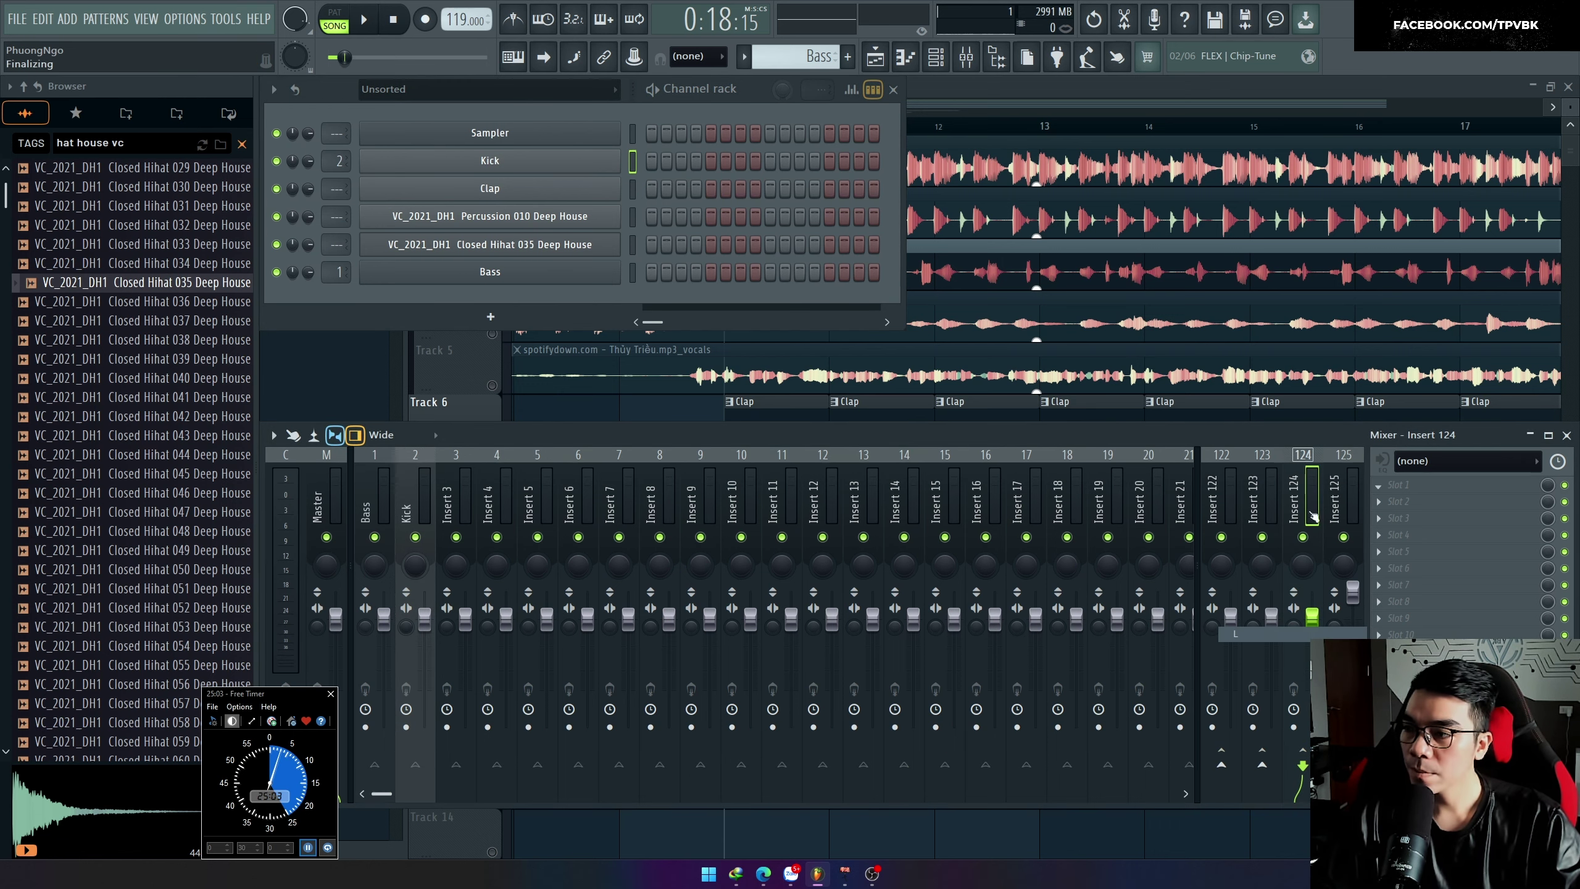
click(658, 465)
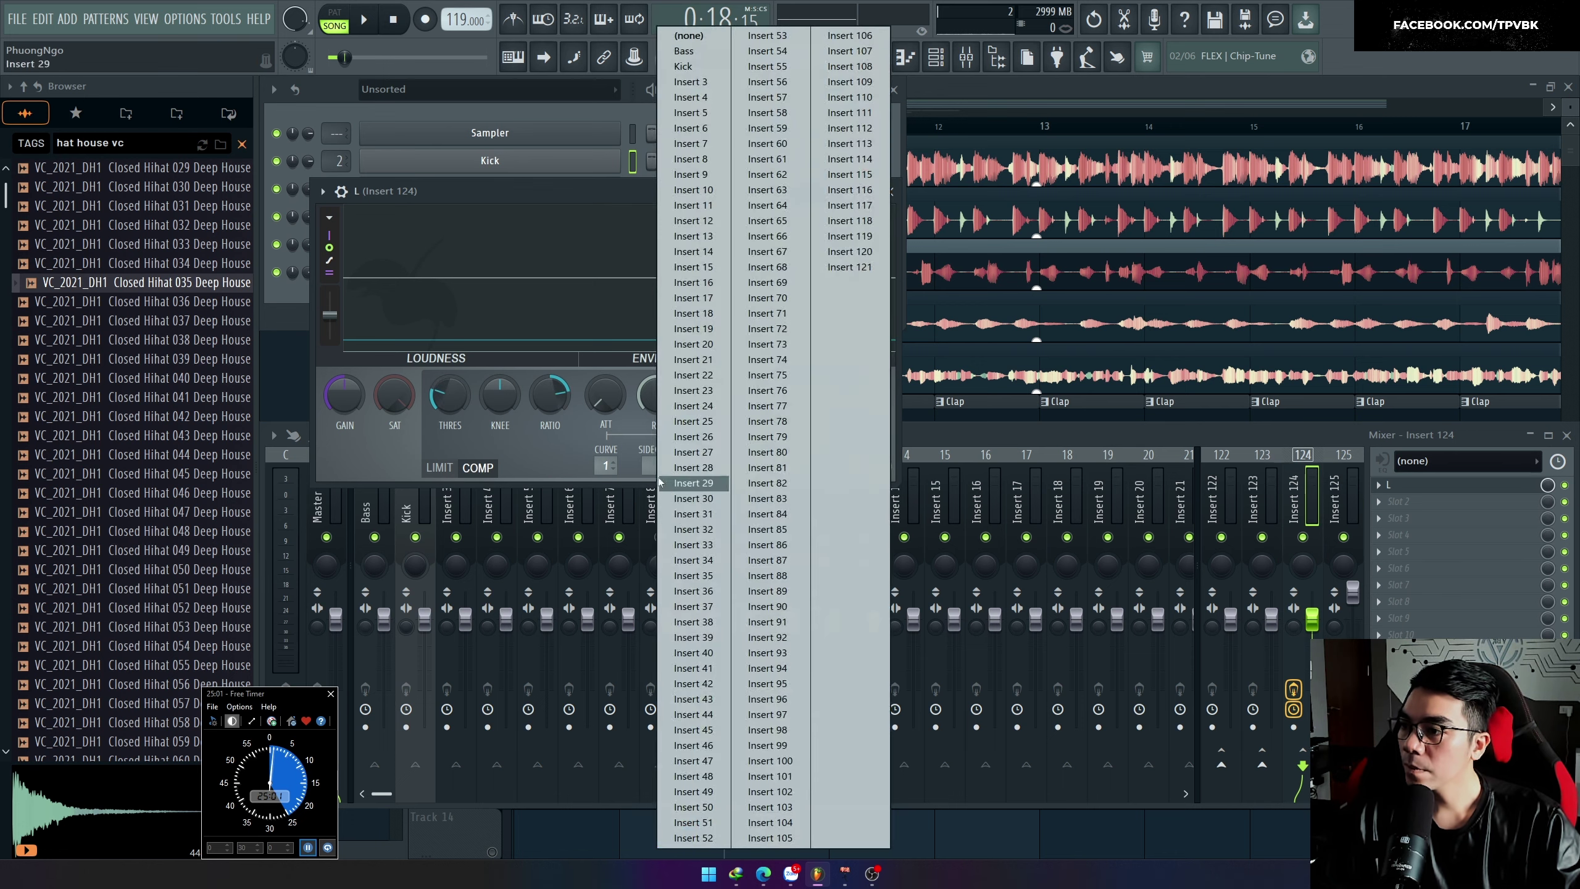
click(691, 66)
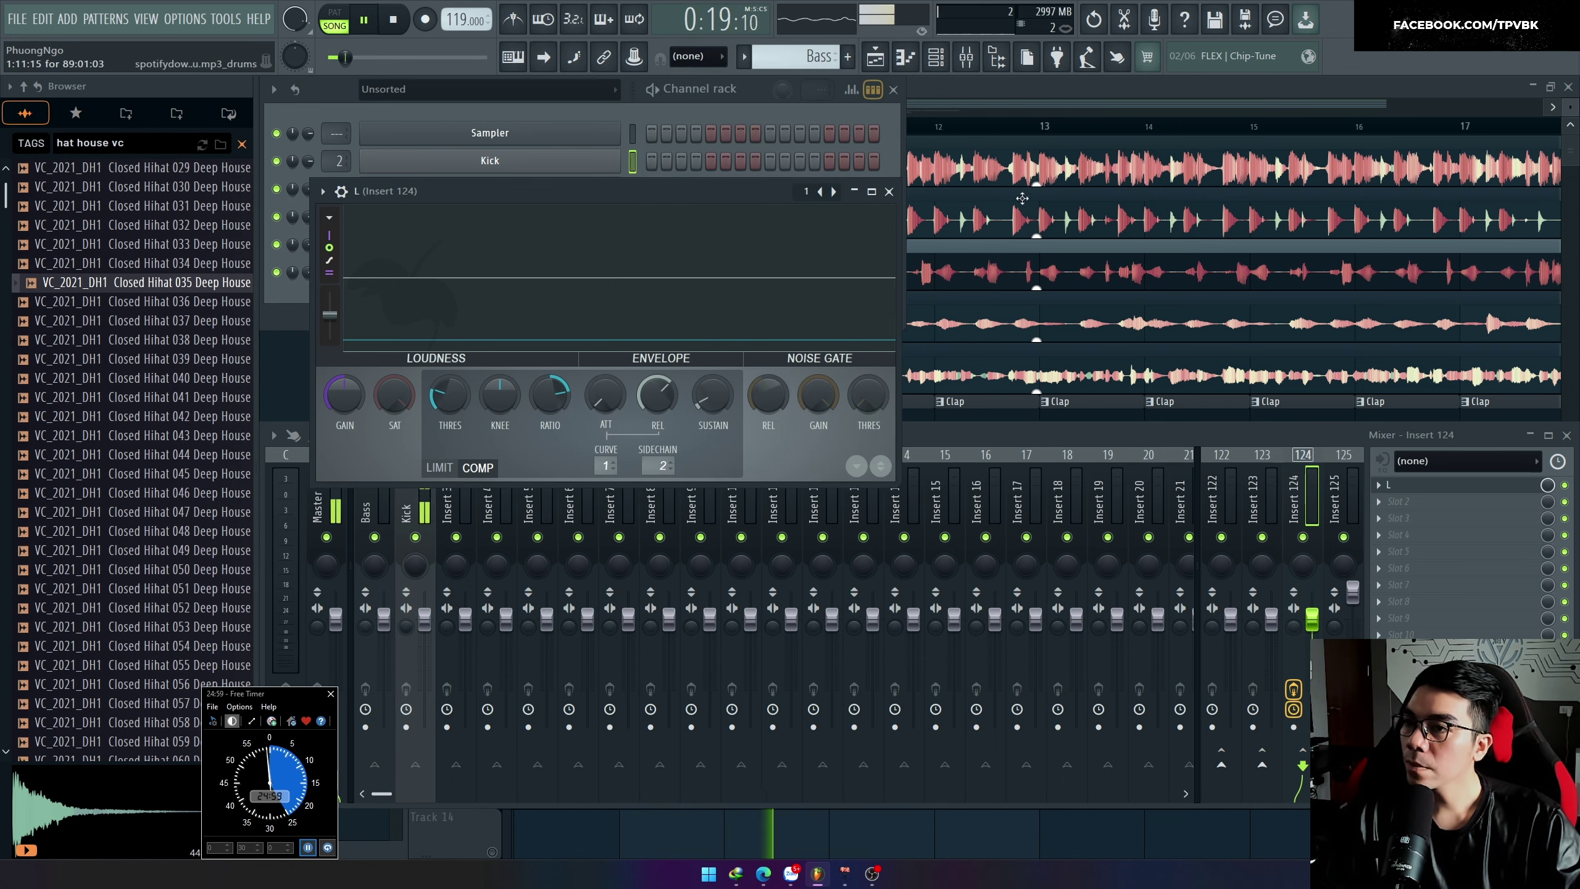
key(space)
key(F5)
key(space)
key(space)
Step: Open the Bass channel's piano roll and place an A3 note at the start of bar 1
key(F6)
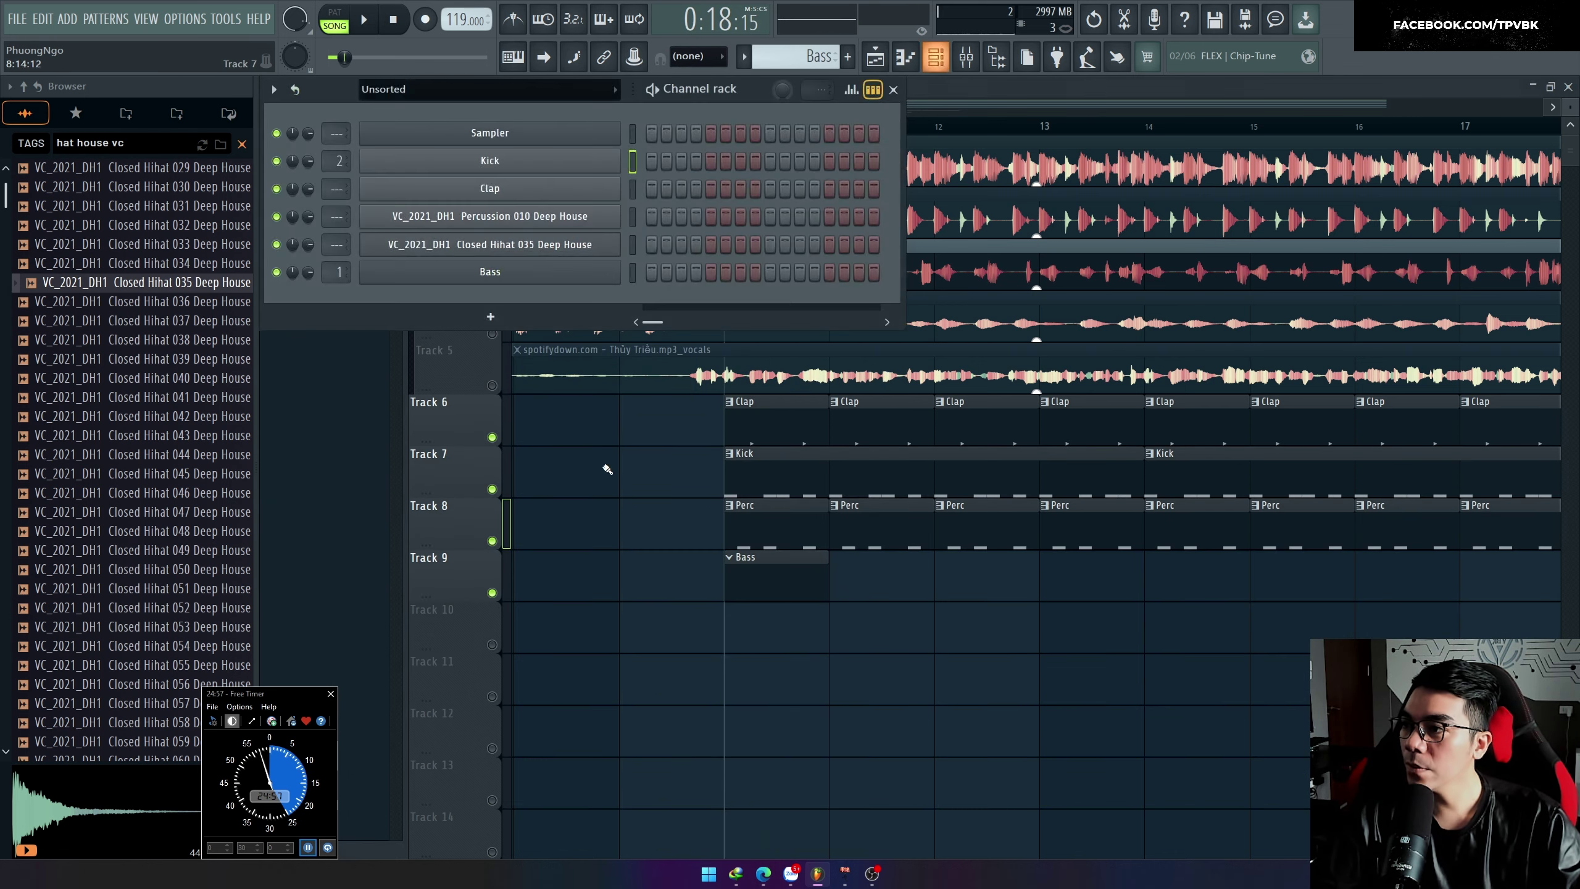
right_click(619, 266)
click(658, 268)
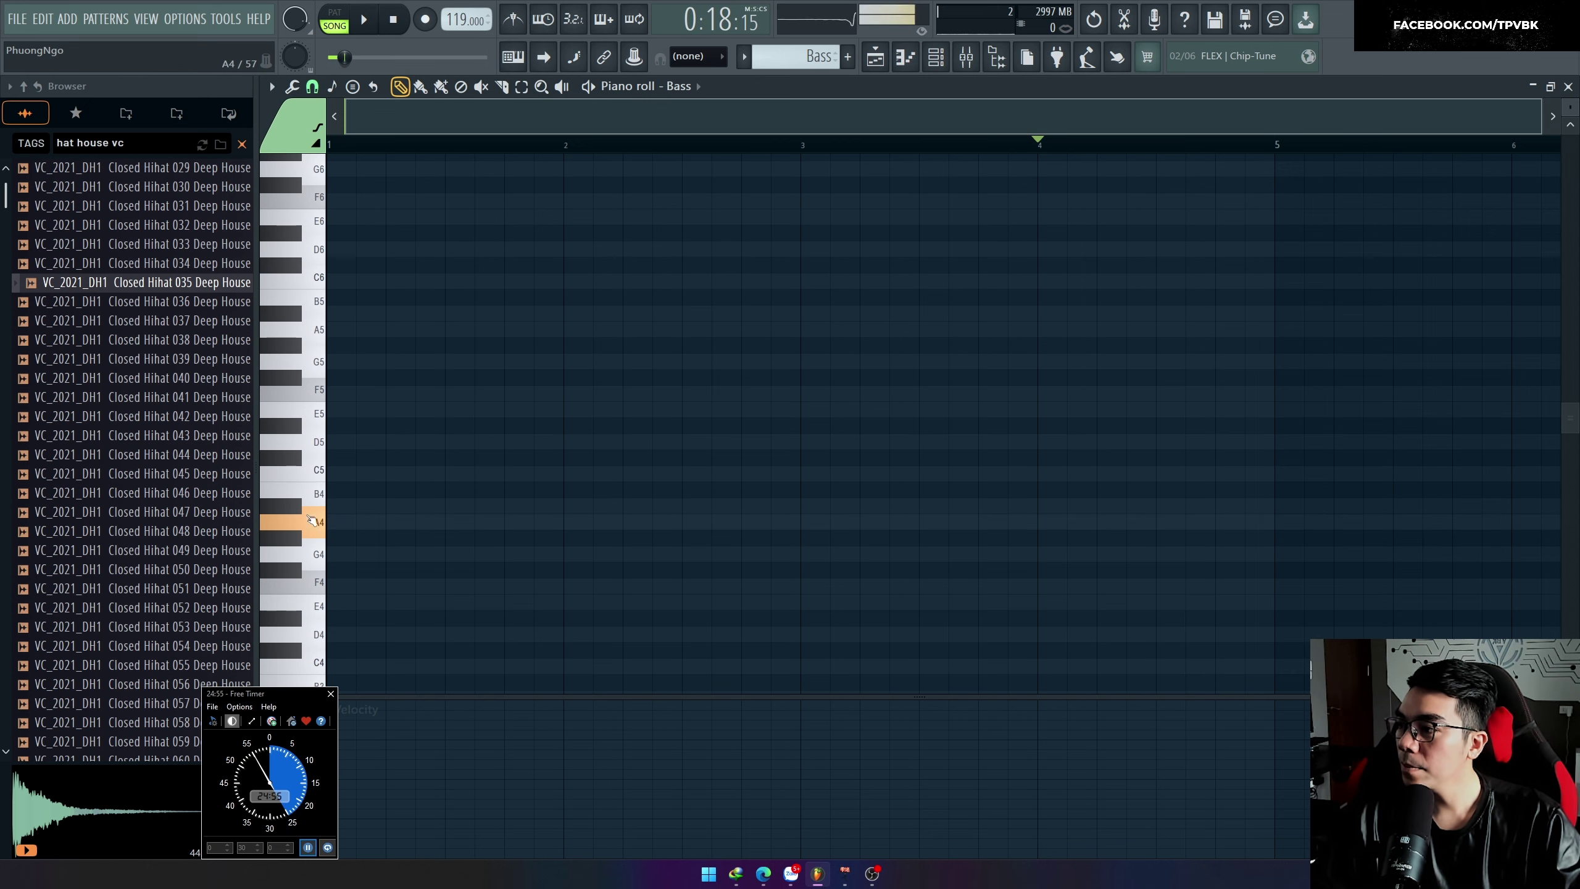
scroll(371, 532, down, 3)
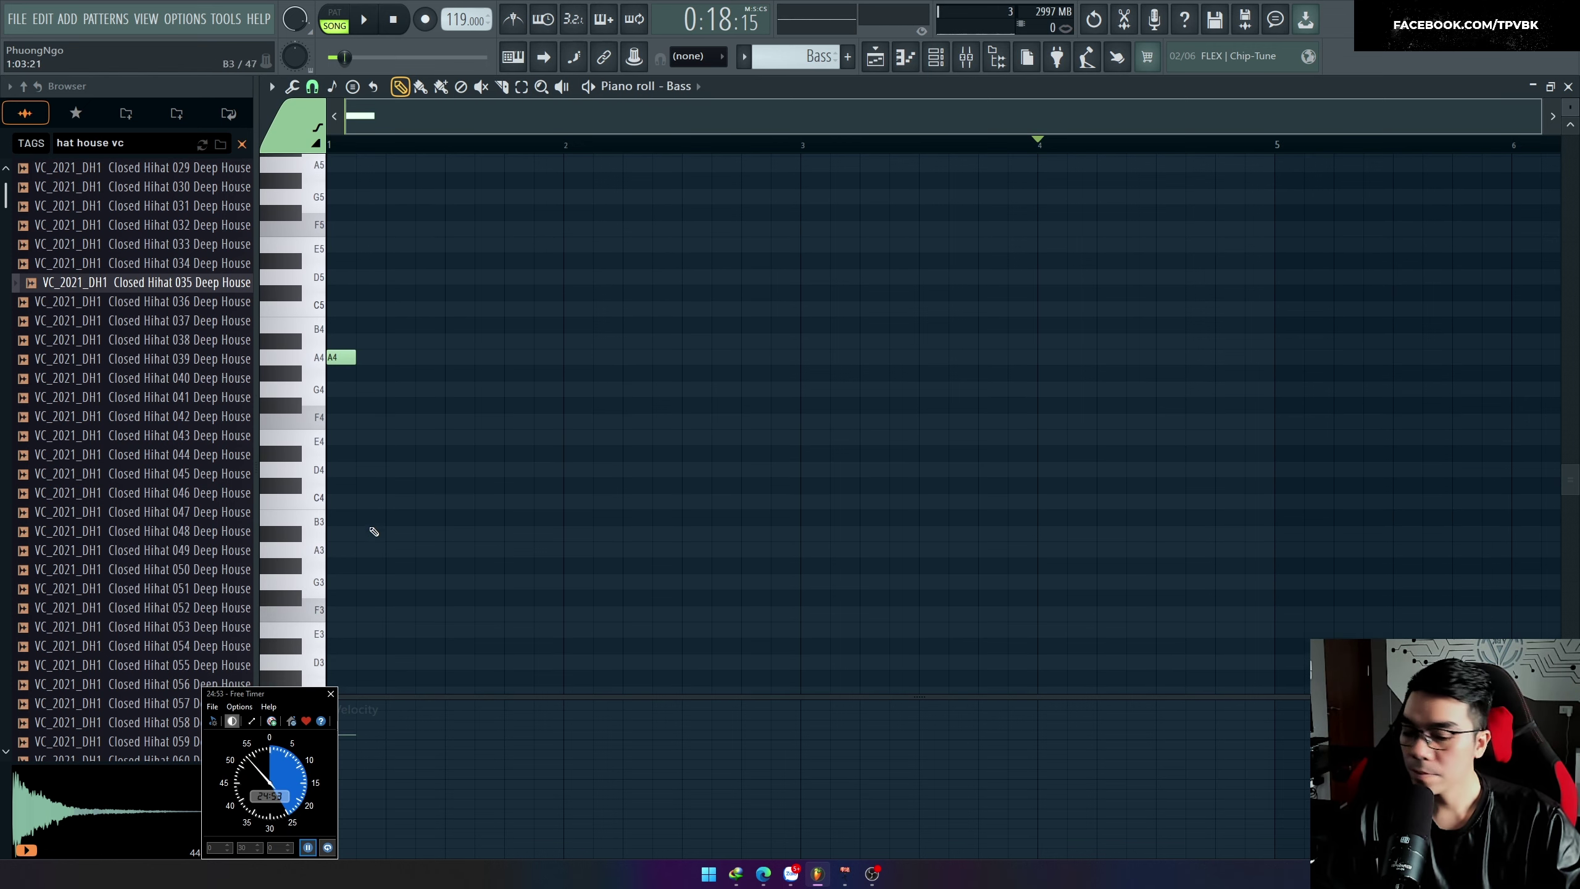
key(ctrl+Down)
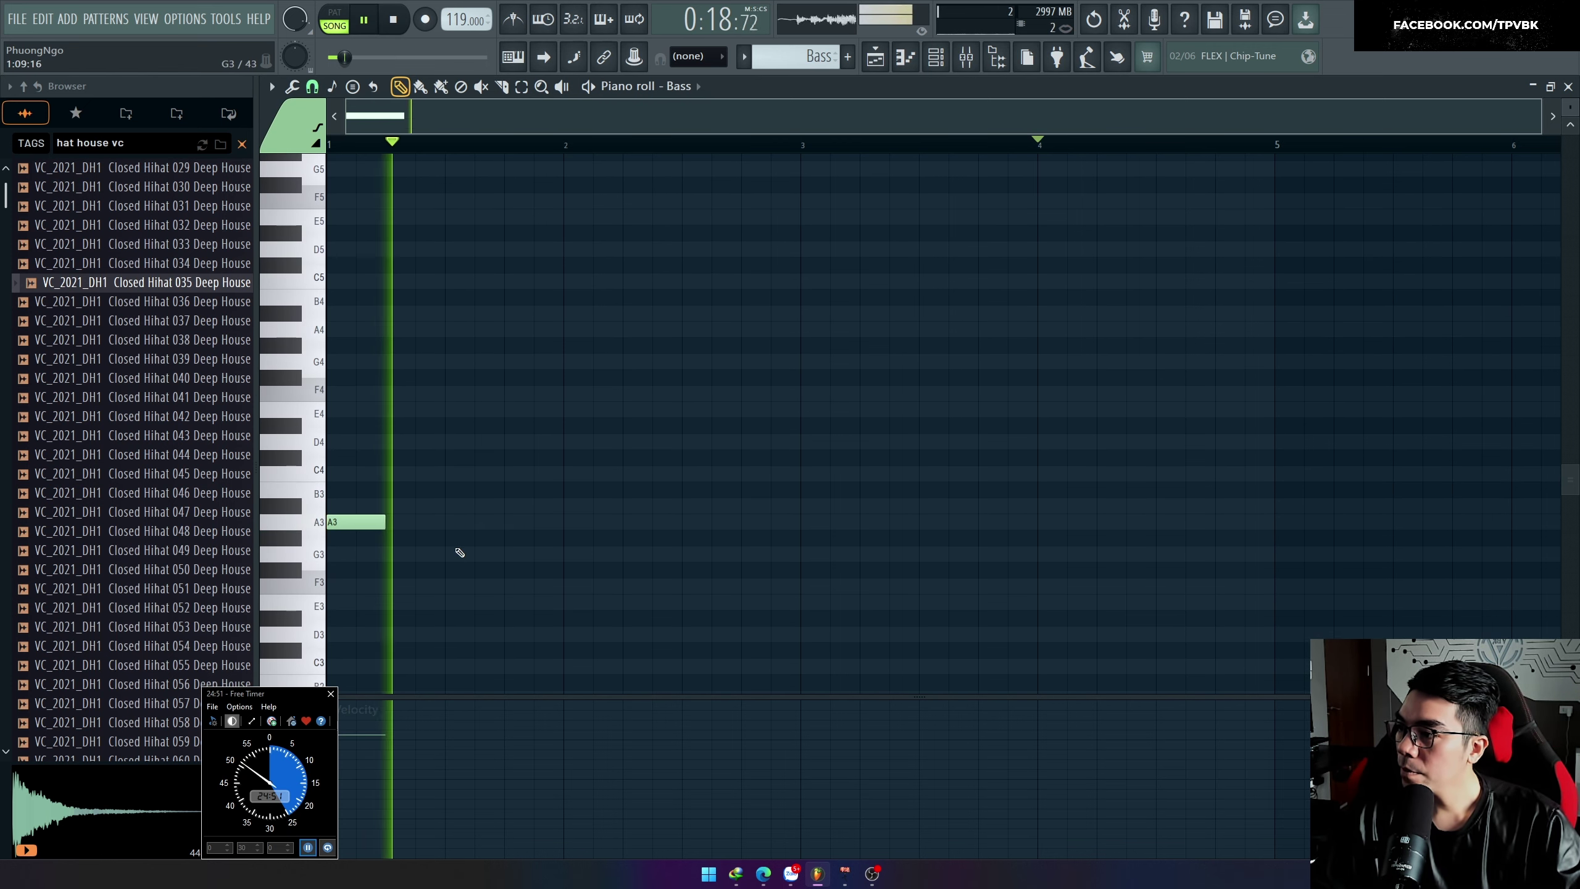
Step: Shorten the A3 bass note to two steps and compare it with the bass stem
key(space)
drag(384, 523, 356, 523)
key(space)
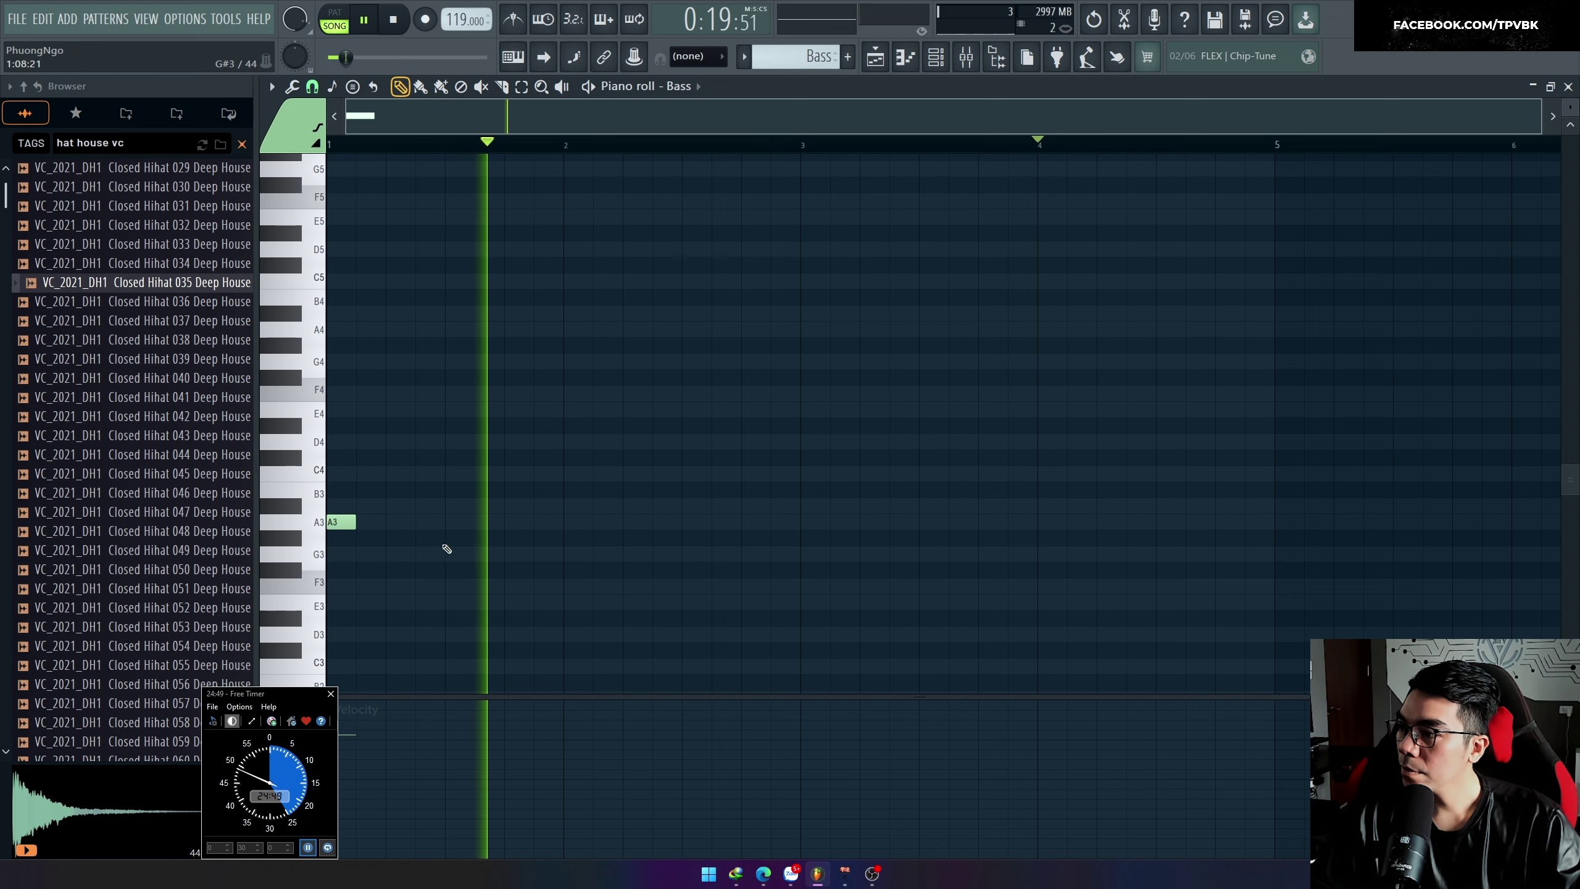
Step: Solo the bass stem on Track 3 together with the Bass pattern on Track 9, and return to the Bass piano roll
key(F5)
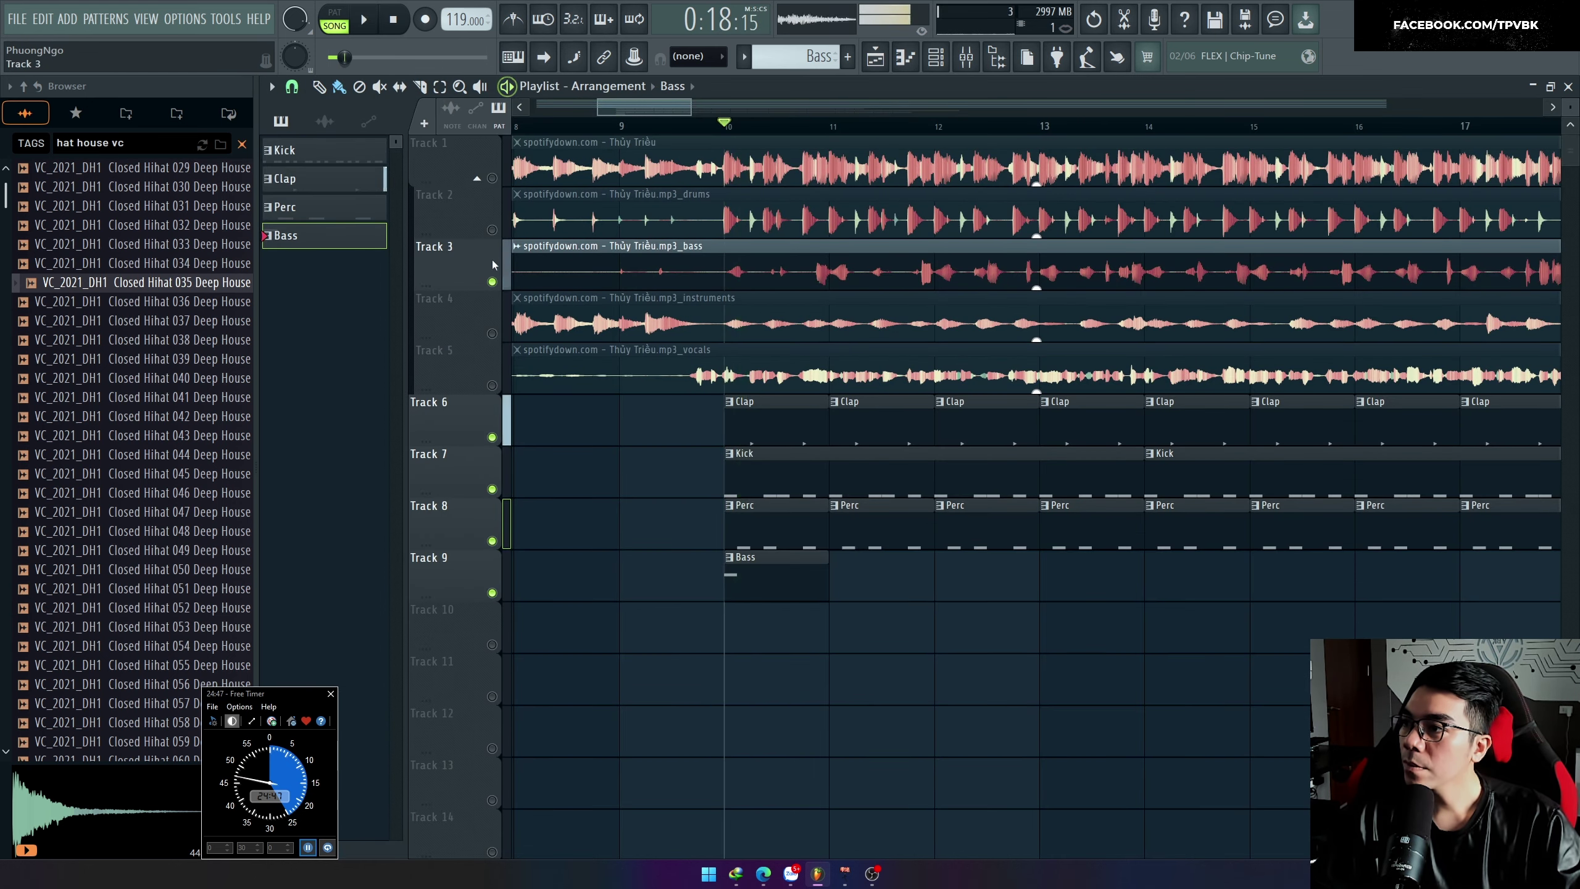
right_click(491, 282)
click(492, 593)
key(F7)
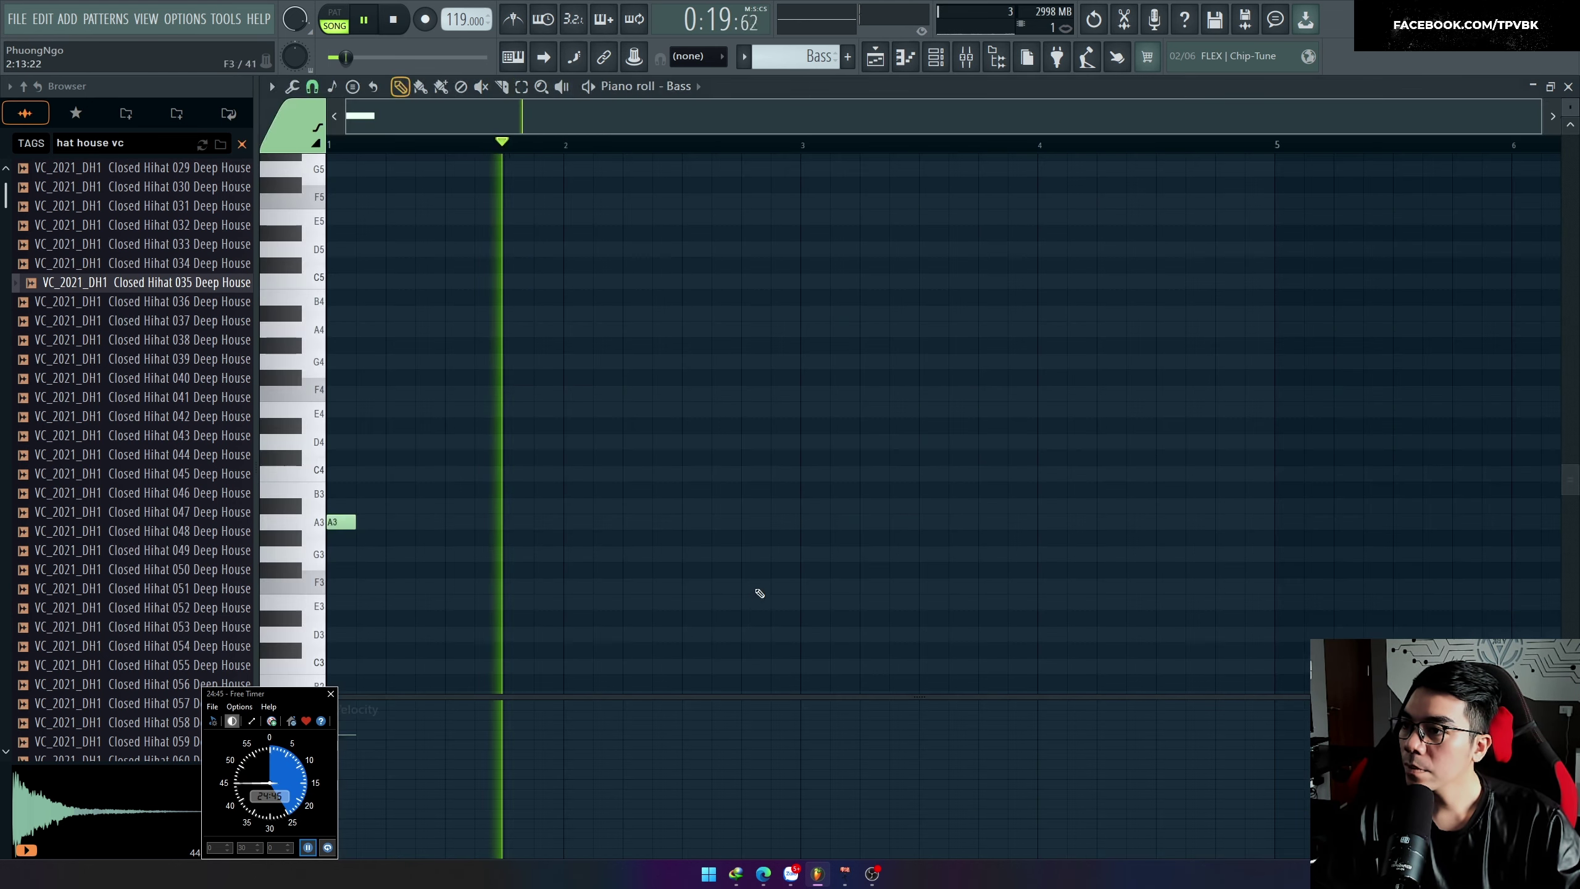
Step: Add one-step A3 bass notes at steps 7 and 9 of bar 1
click(423, 522)
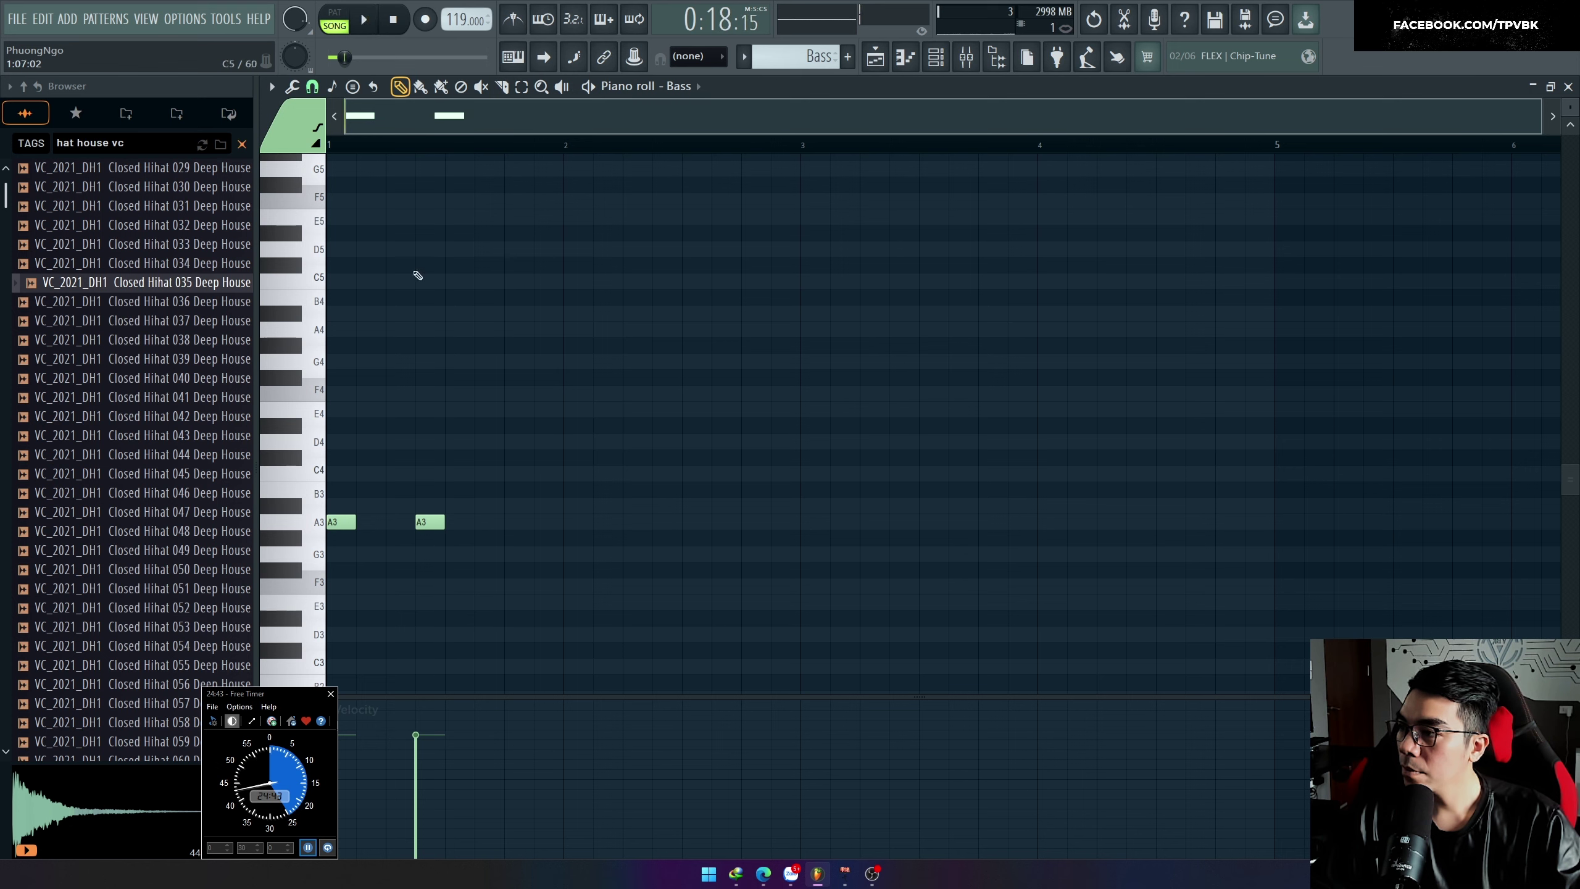
click(312, 87)
click(332, 240)
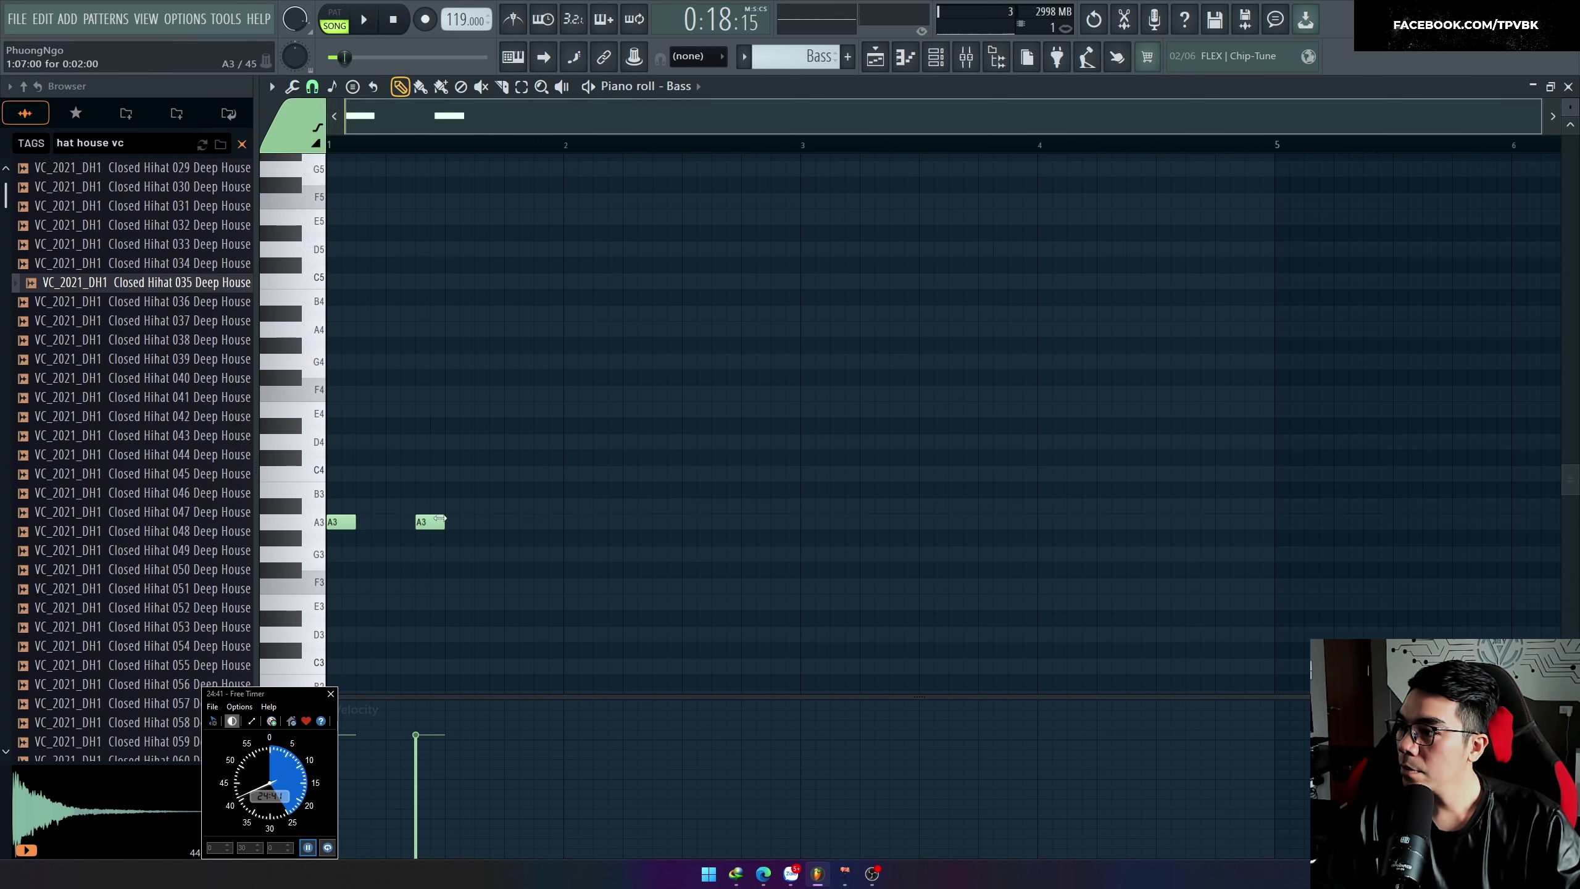
drag(443, 523, 429, 524)
click(449, 525)
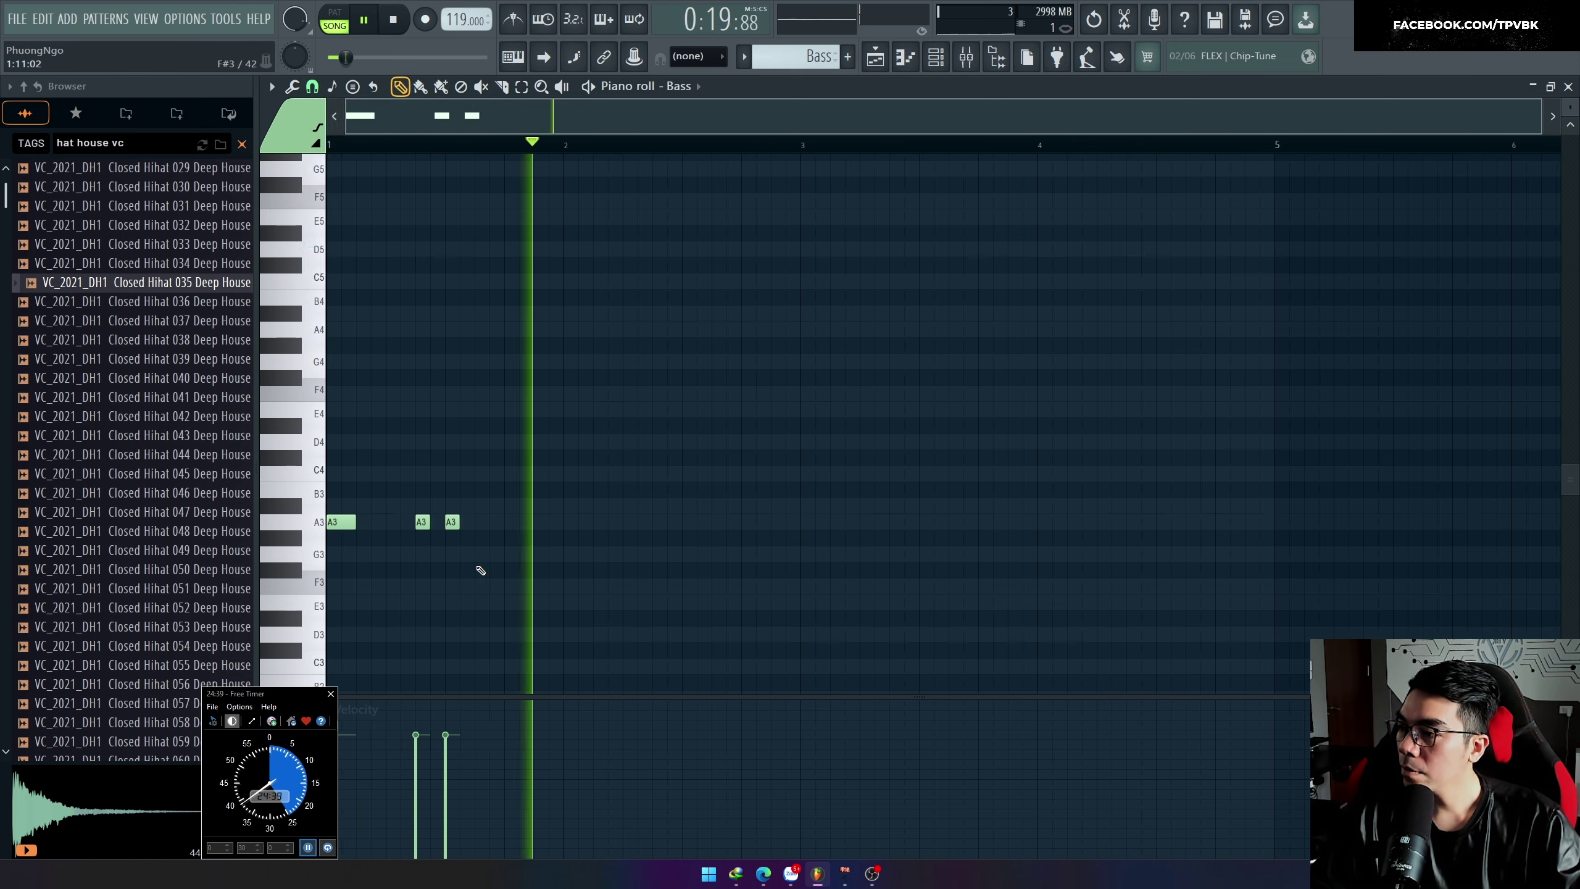
Step: Place a two-step bass note at step 15 of bar 1, set it to E3, and play it against the stem
key(space)
click(542, 522)
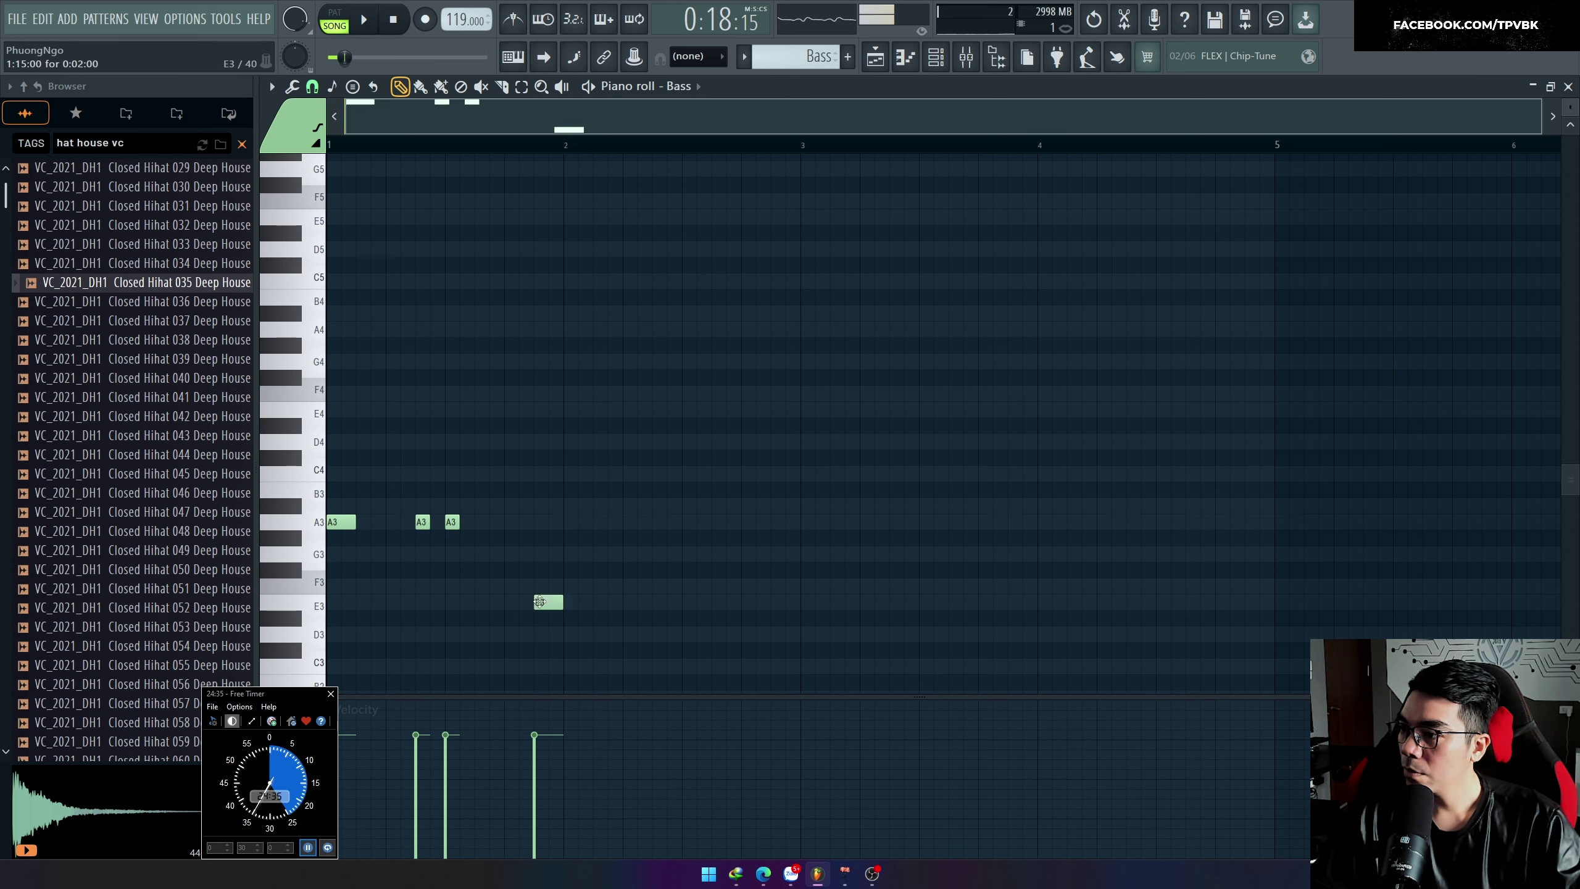
drag(540, 601, 539, 601)
key(space)
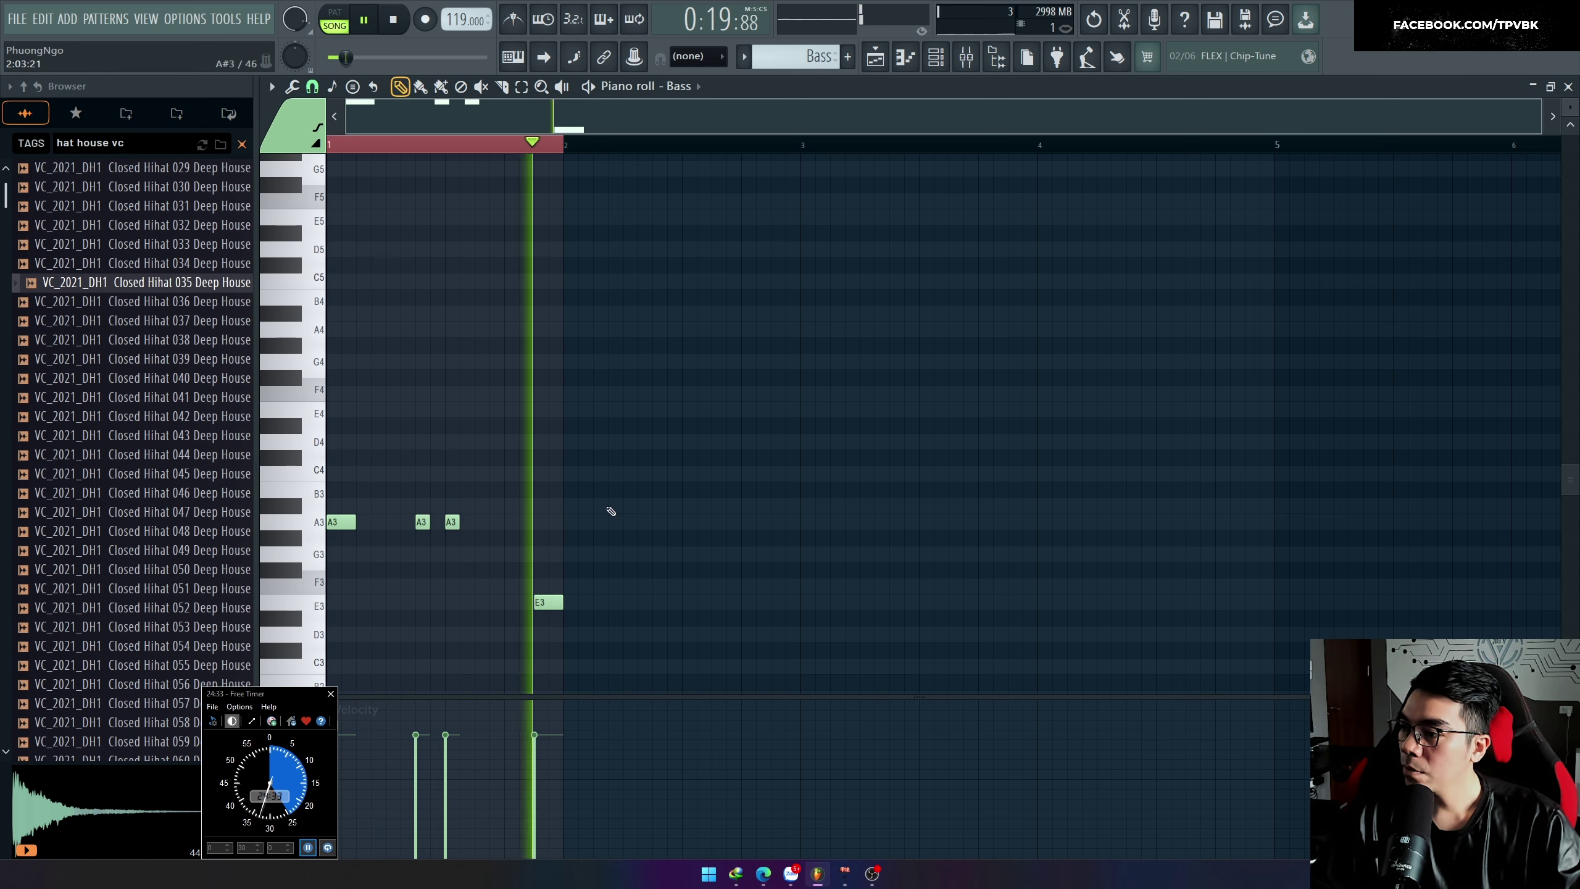
Step: Add two-step A3 bass notes at steps 1, 7 and 13 of bar 2
click(566, 522)
drag(592, 522, 622, 522)
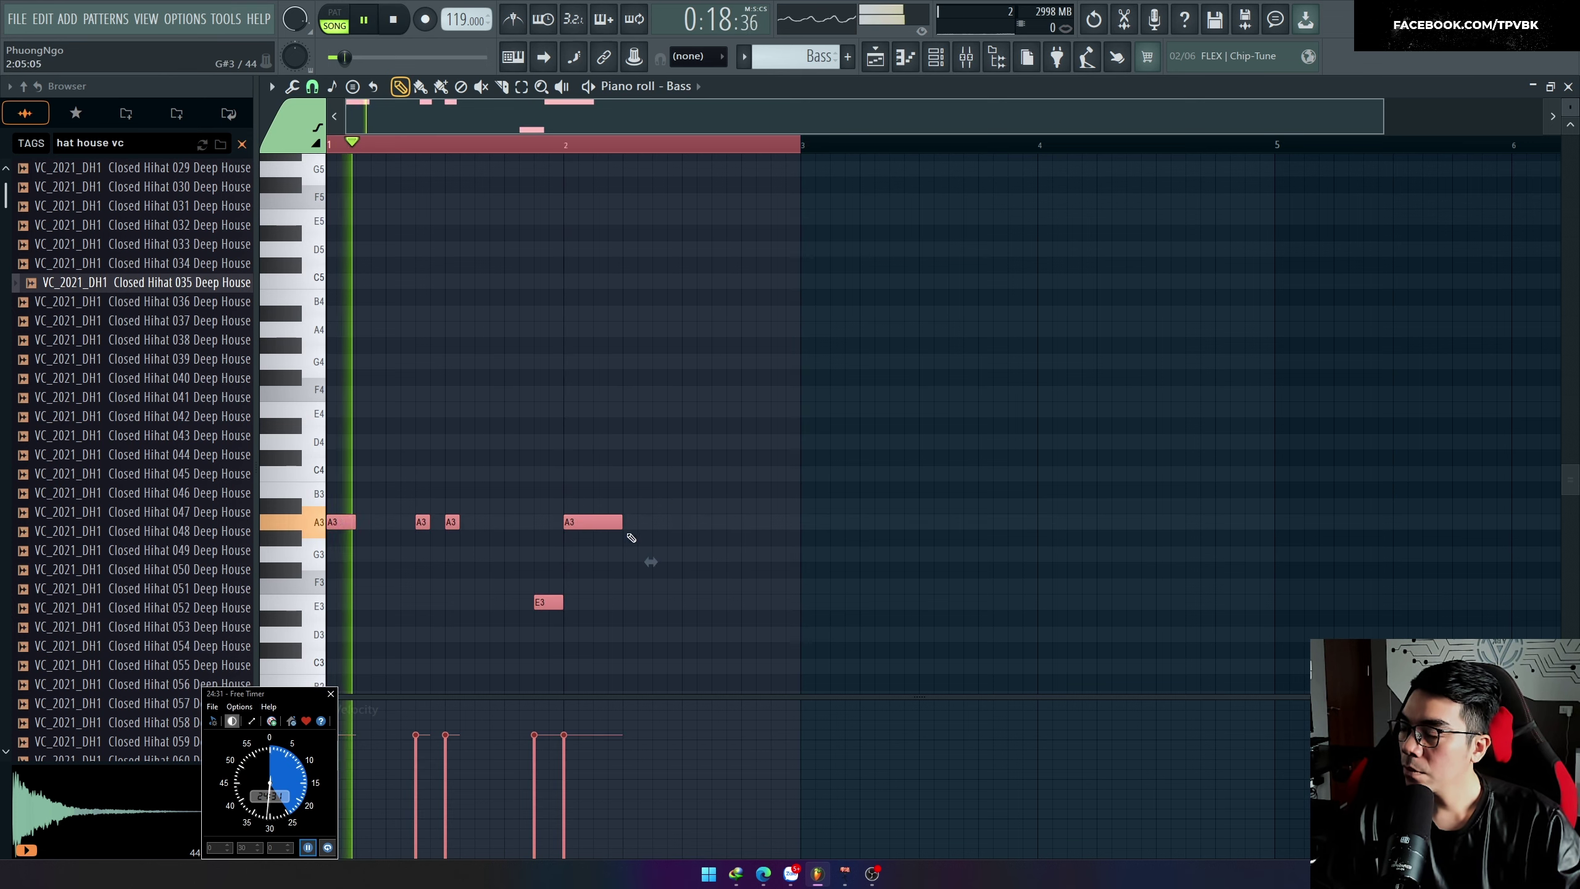
key(ctrl+d)
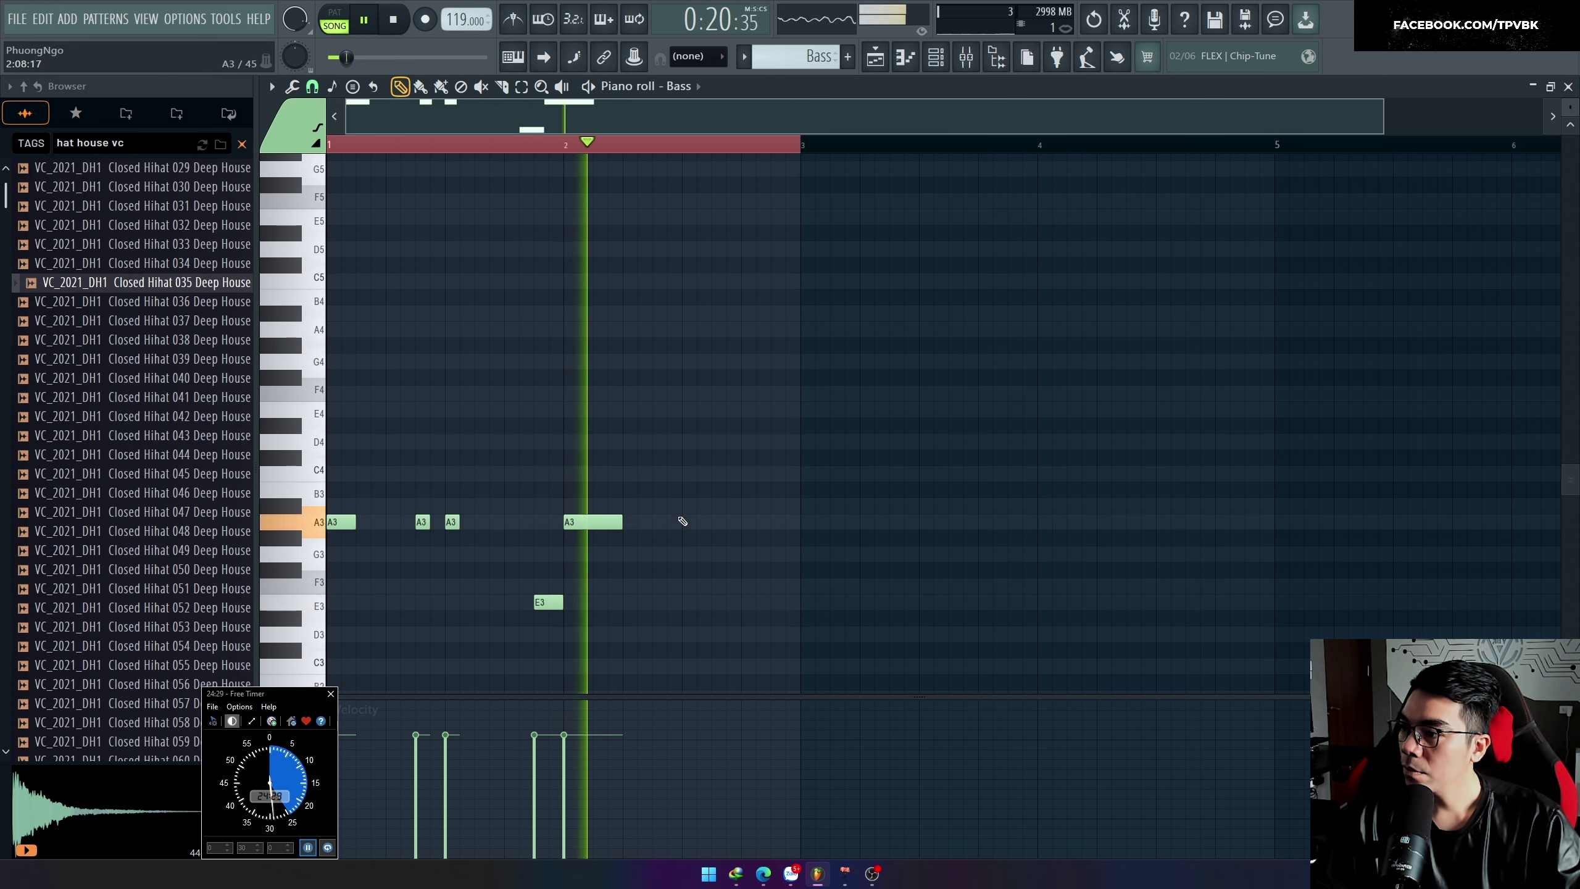
drag(621, 522, 593, 522)
click(654, 522)
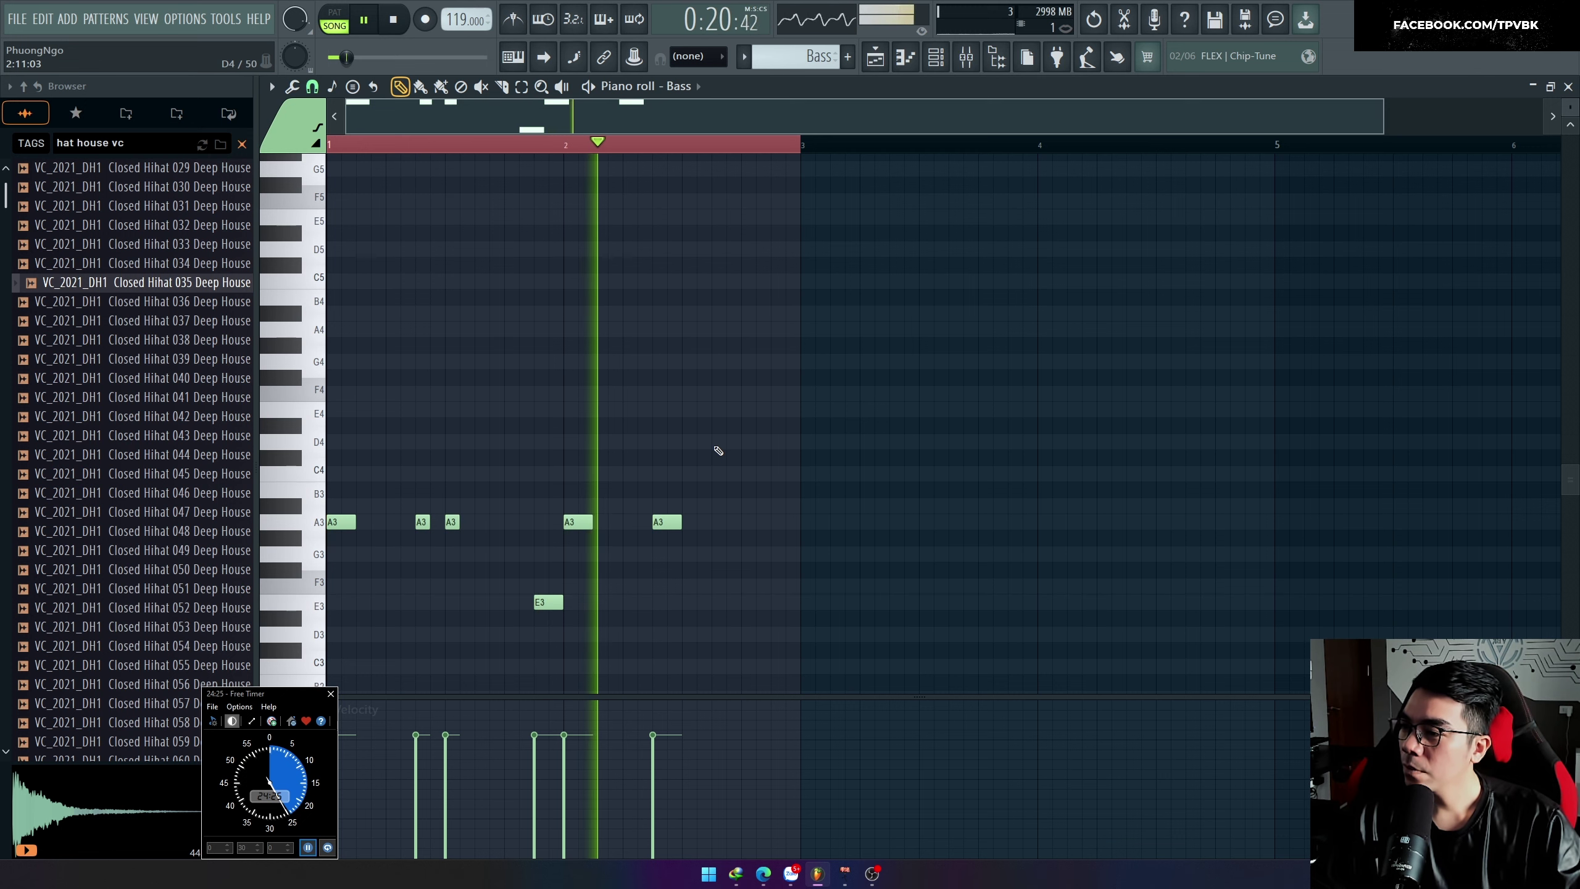
click(741, 522)
Step: End bar 2 with a two-step note at step 15, trying E4 against the bass stem before settling on D4
key(space)
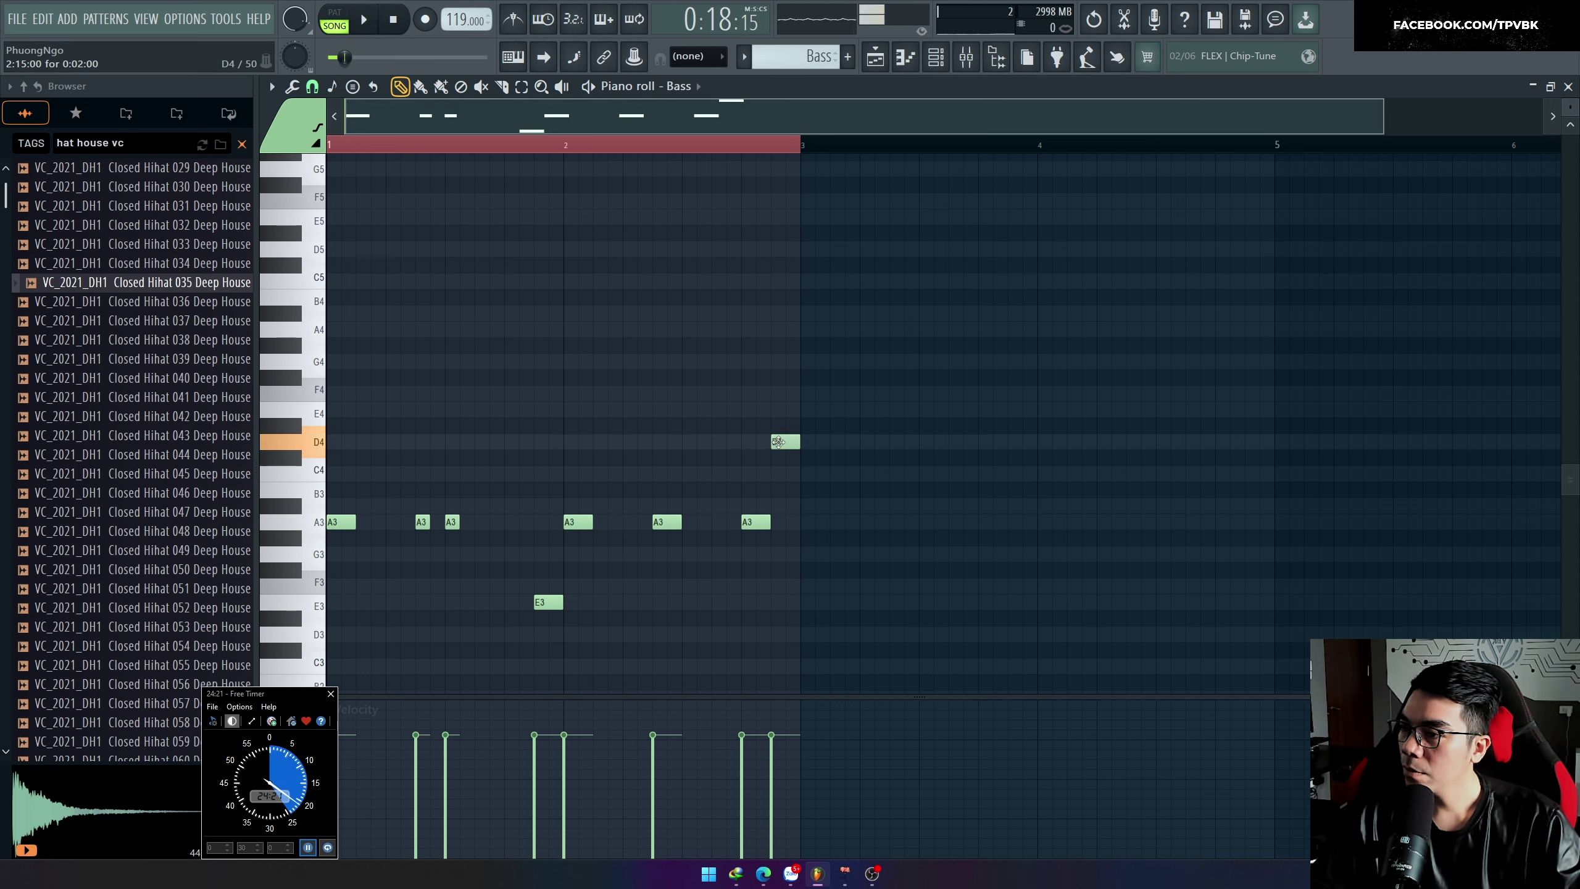
key(space)
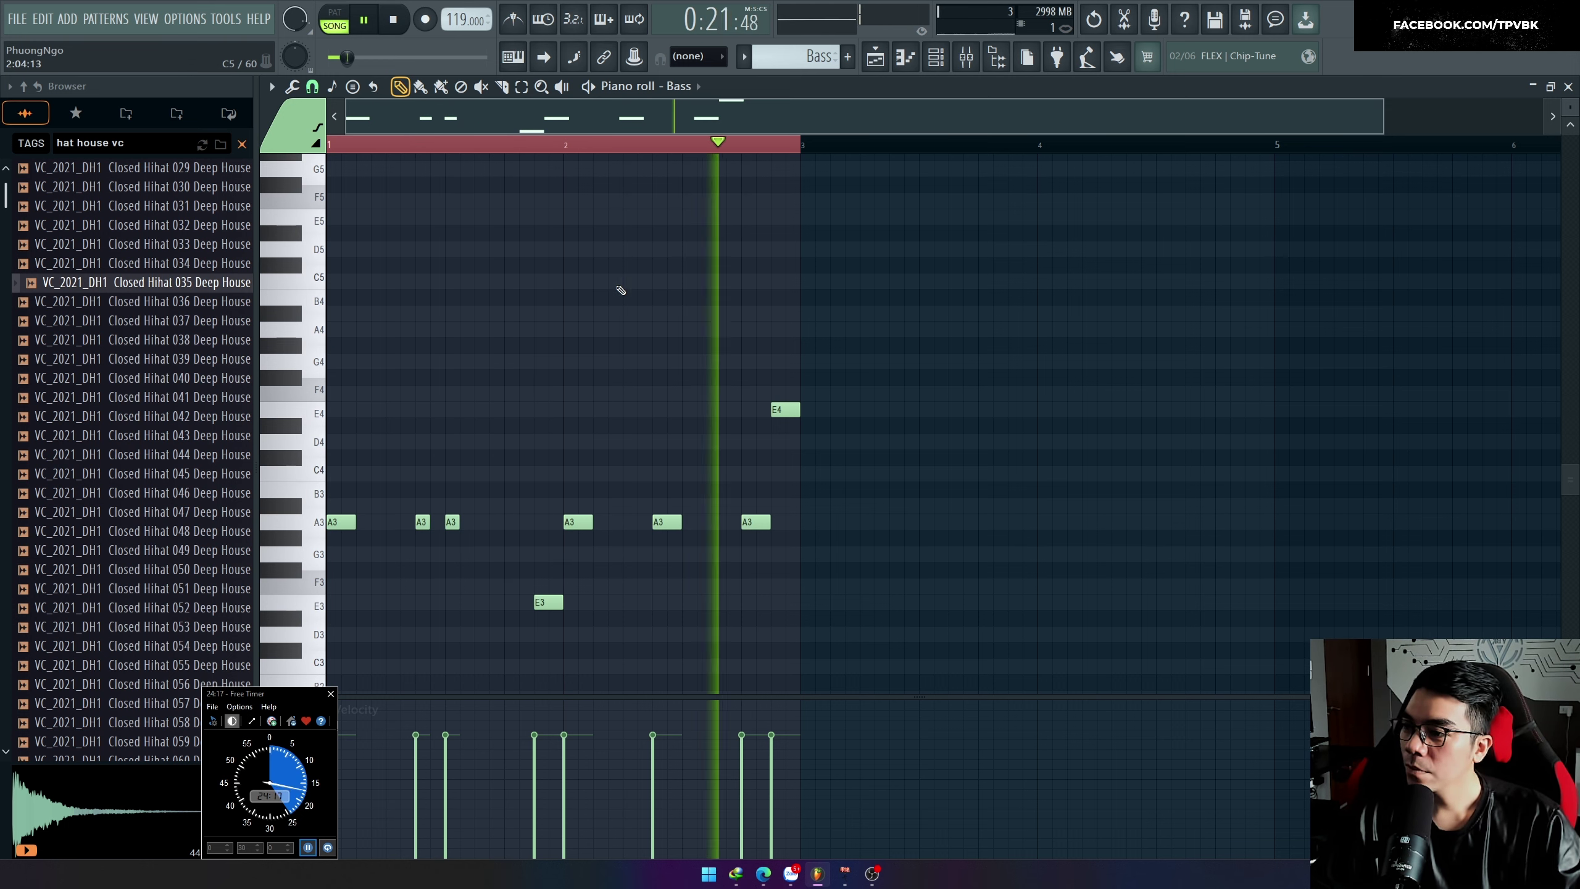
key(space)
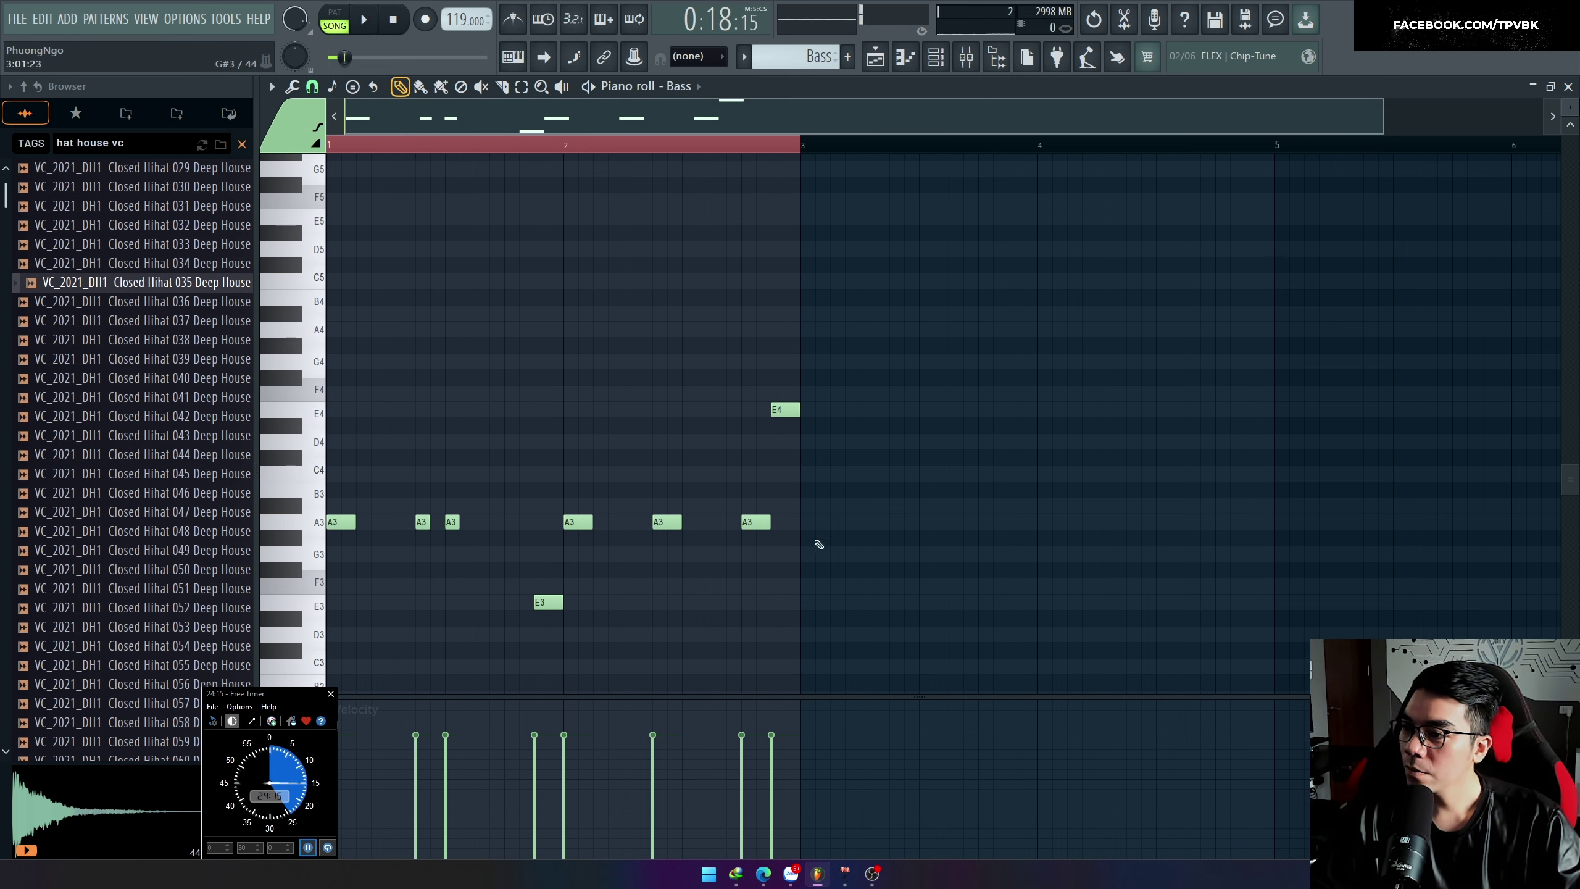
key(space)
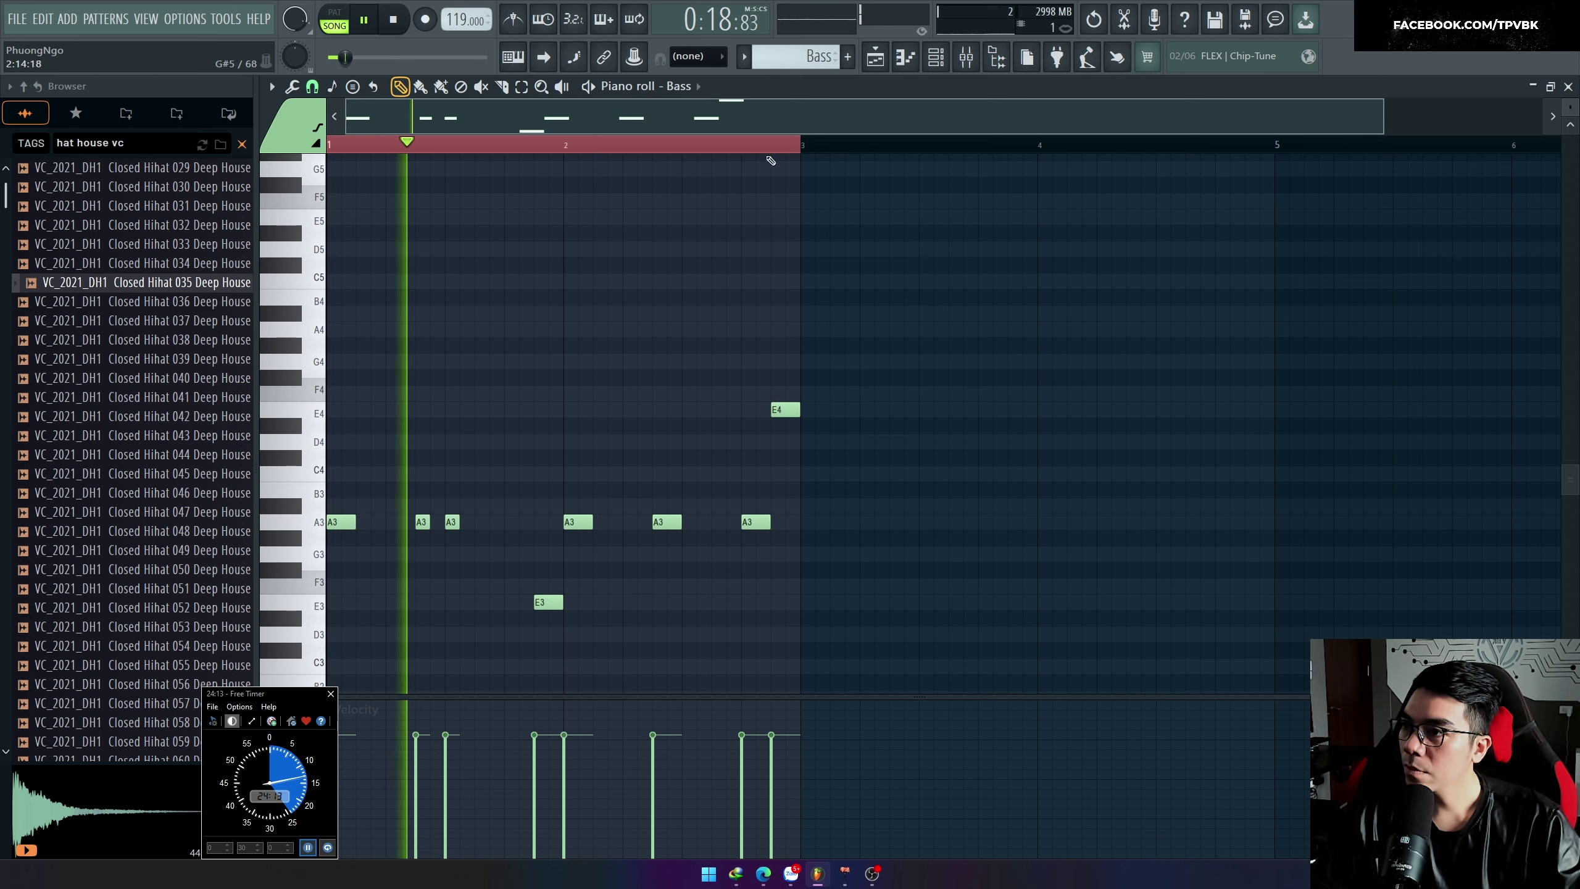
right_click(784, 410)
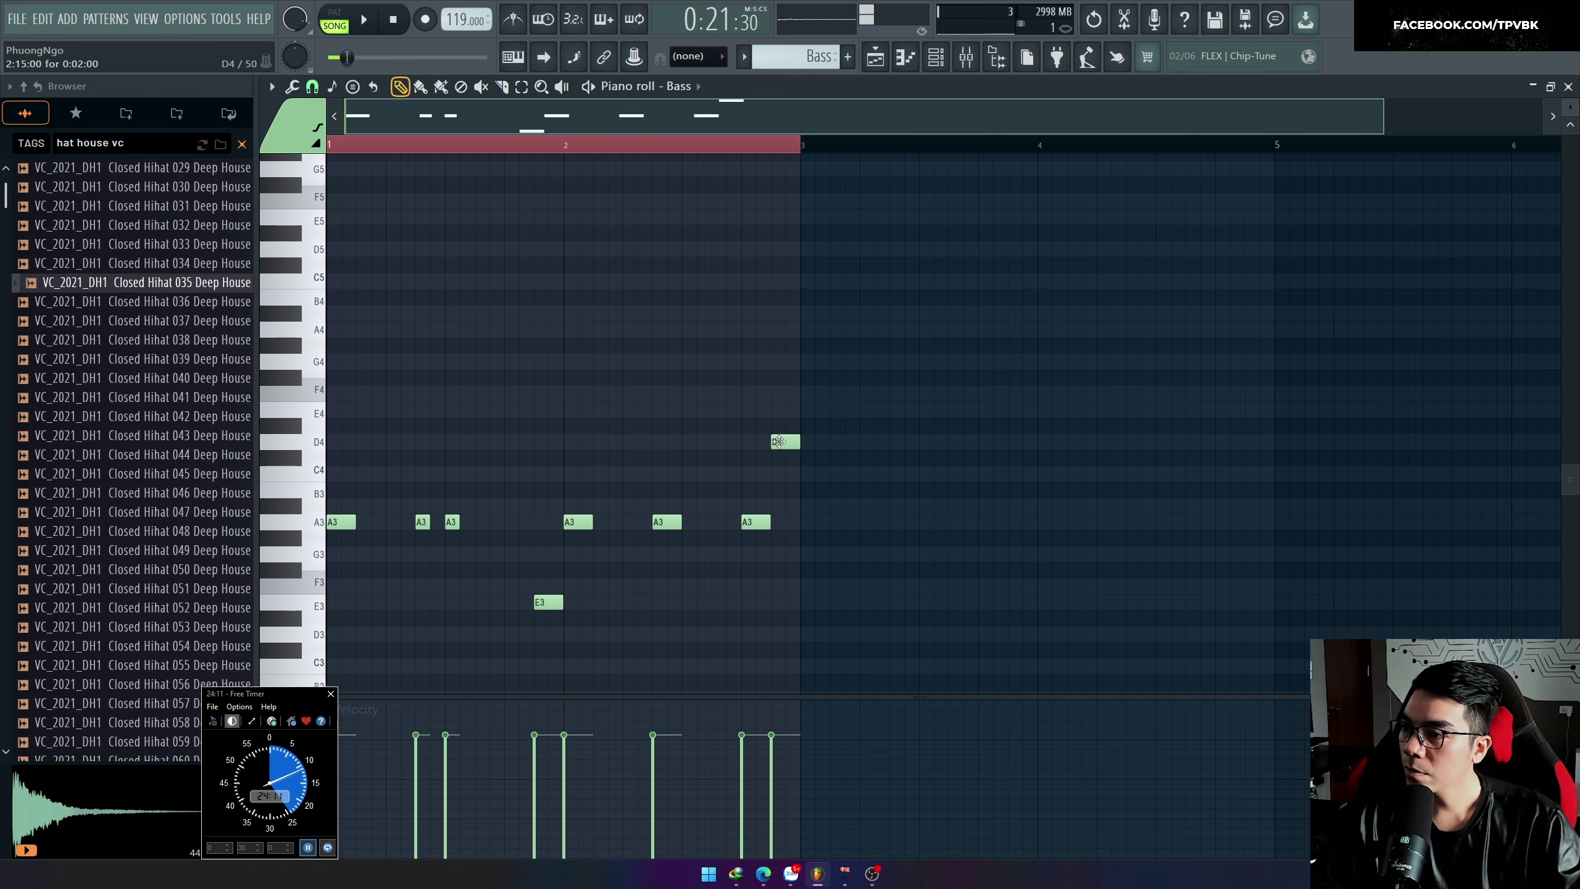
key(space)
right_click(783, 442)
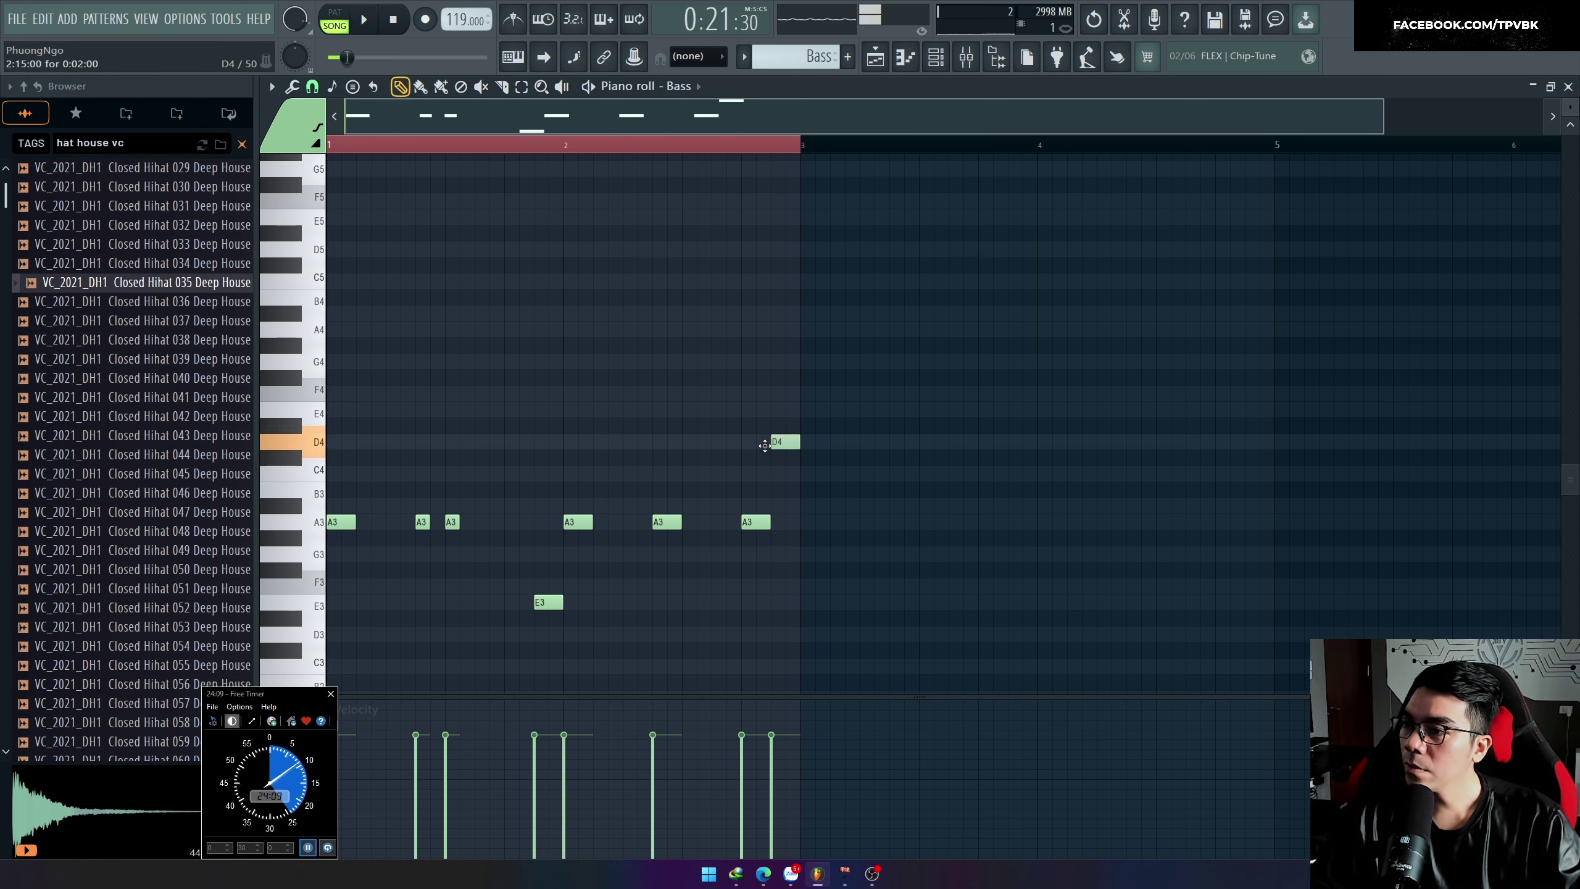
Step: Try a two-step E3 note at the start of bar 3 against the bass stem, and delete it
click(816, 619)
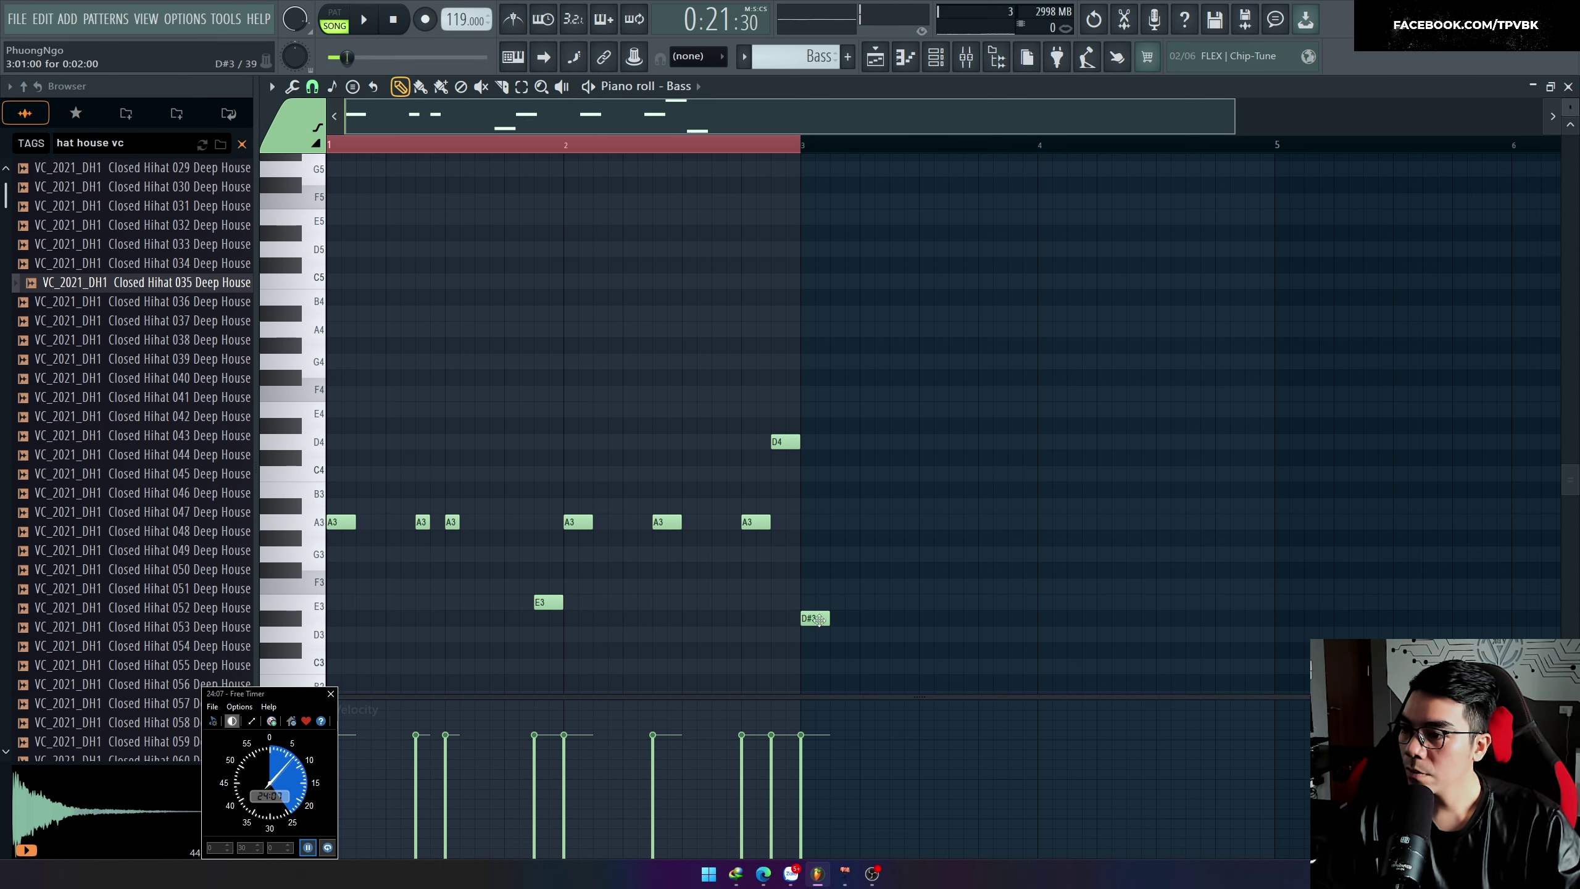
drag(818, 618, 818, 602)
key(space)
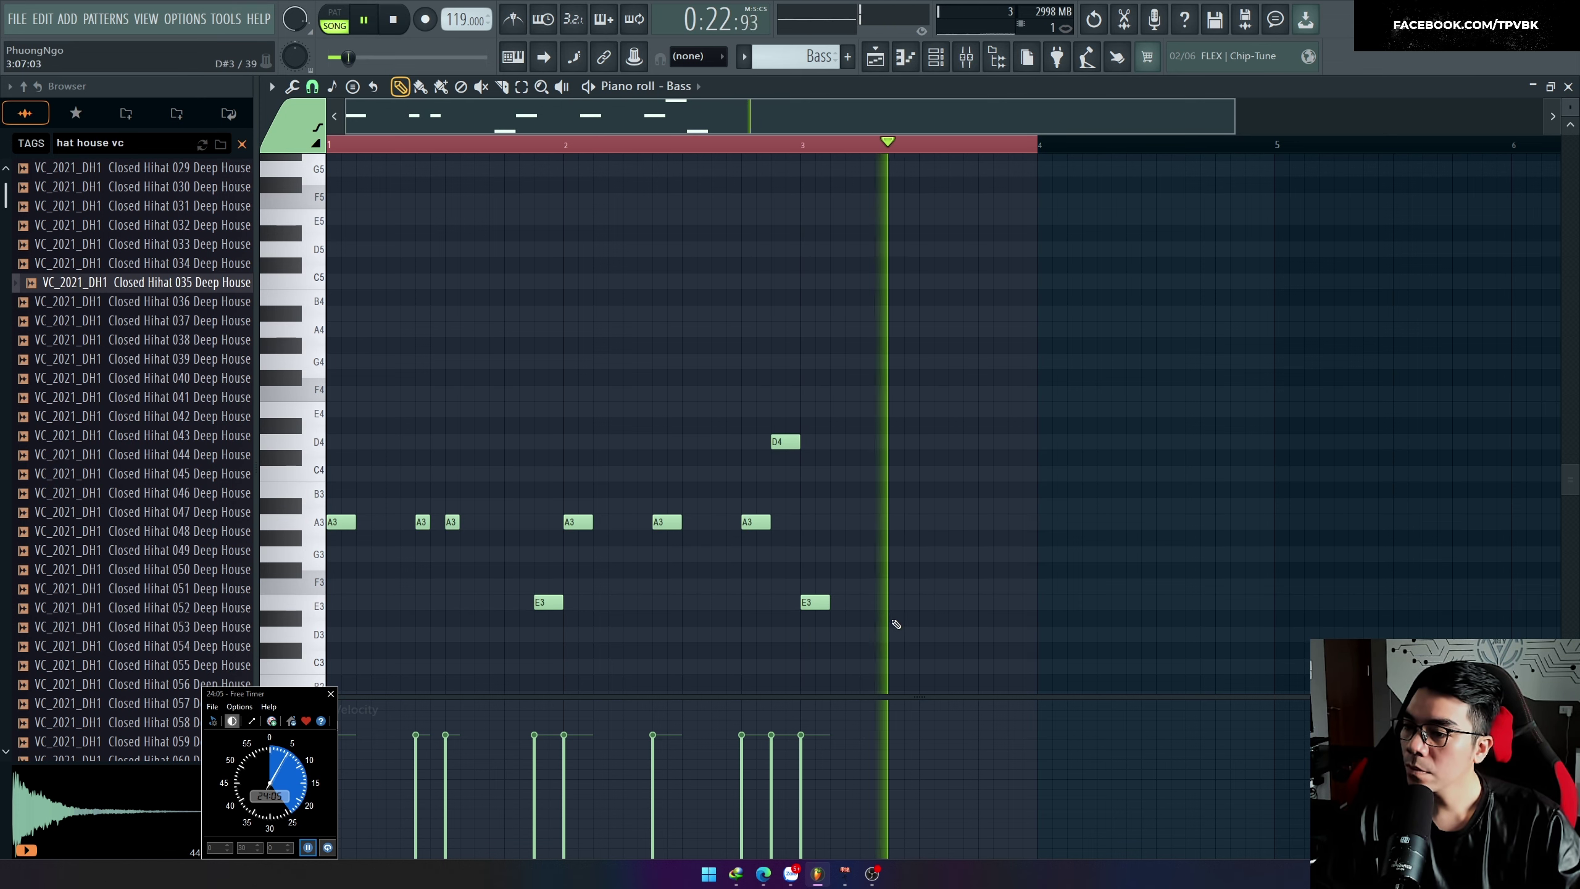
right_click(820, 602)
Step: Duplicate the two-bar bass phrase into bars 3 and 4, transpose the copy down so it starts on E3, and play it
key(ctrl+b)
key(space)
drag(818, 521, 820, 602)
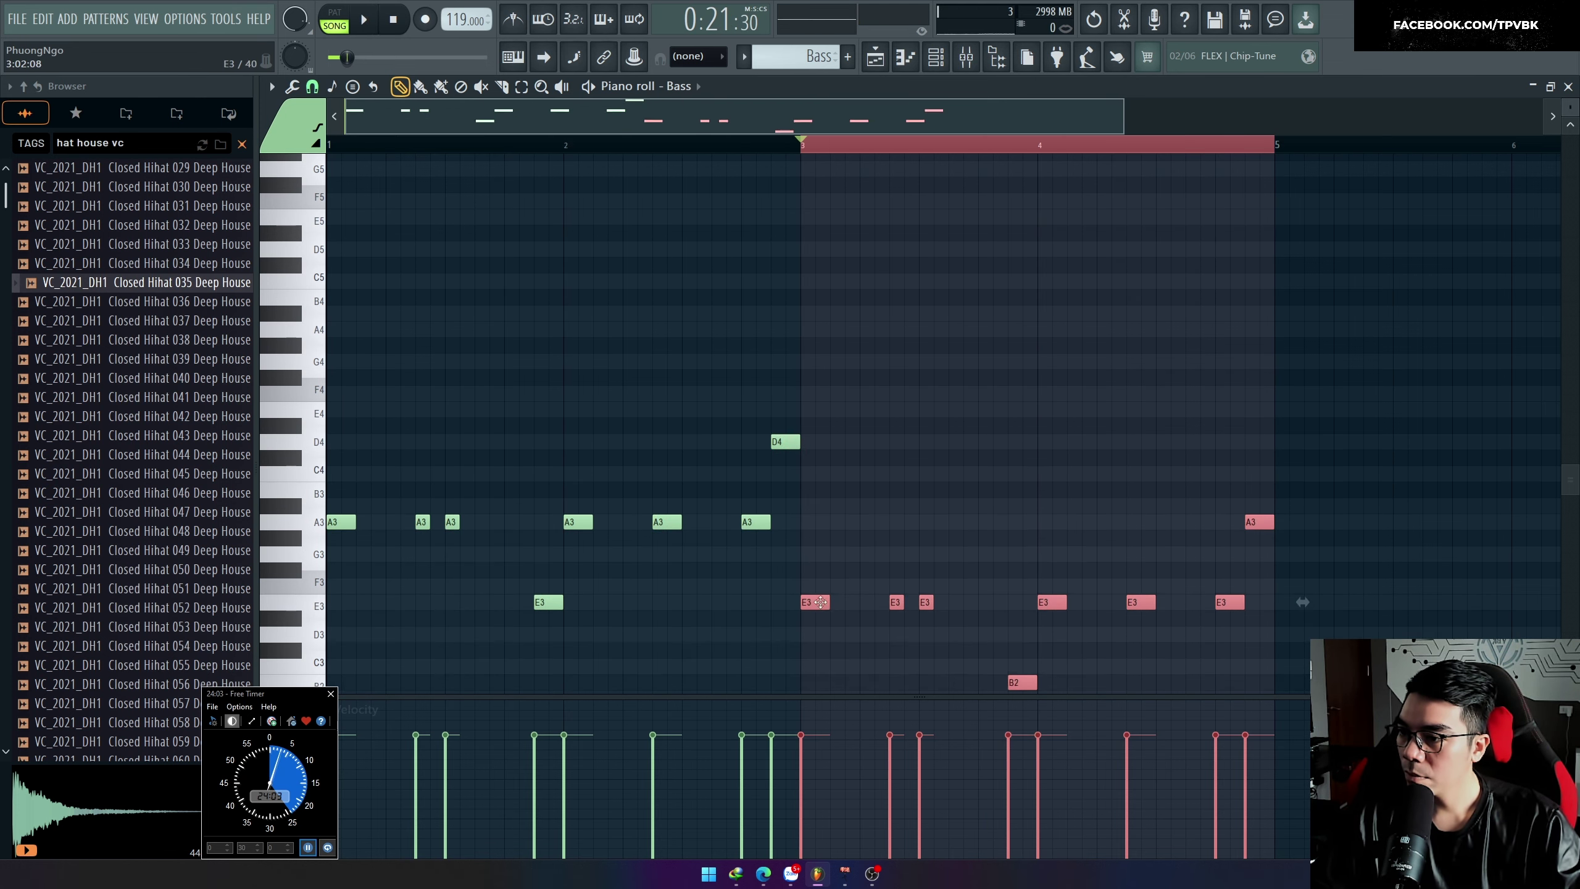
key(space)
Step: Replace the B2 note at step 15 of bar 3 with a one-step E3 note and play the phrase
right_click(1020, 682)
scroll(997, 573, down, 1)
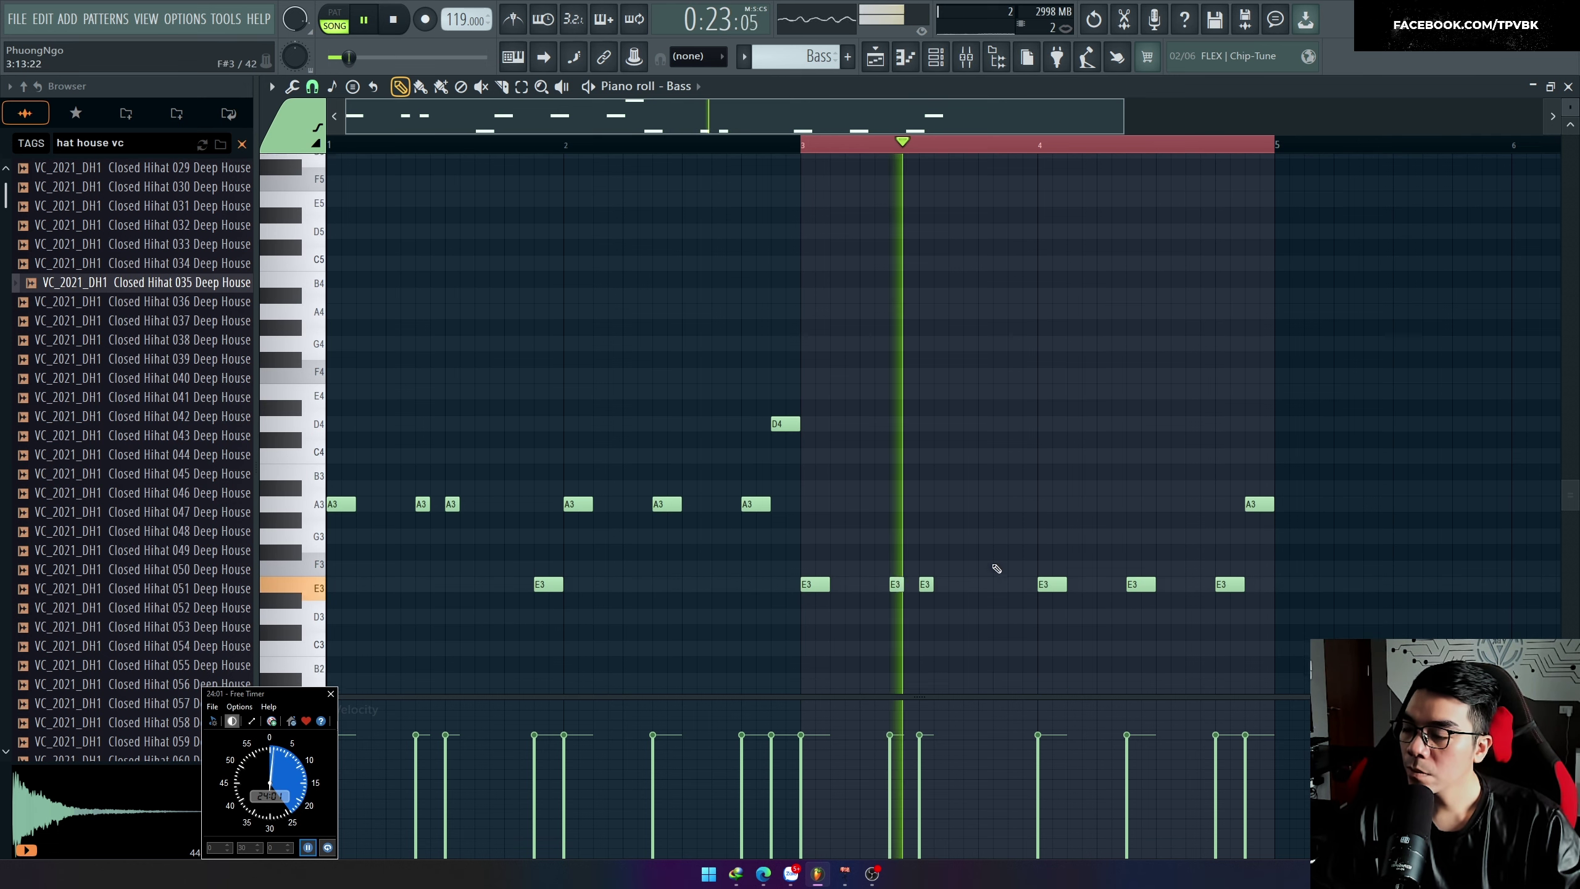
scroll(996, 568, down, 2)
key(space)
click(1021, 553)
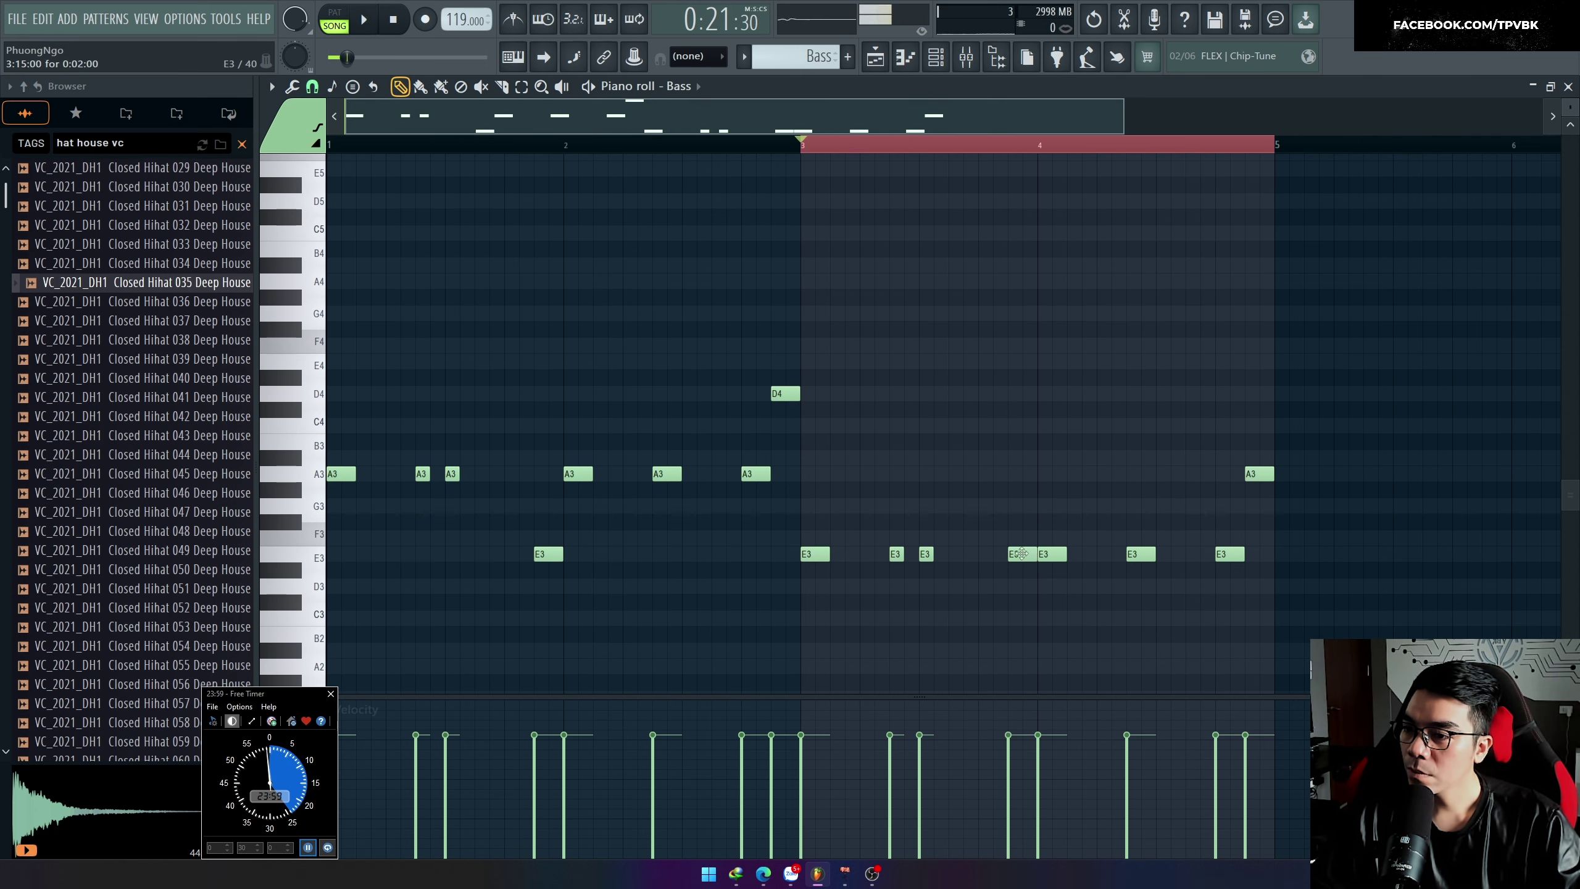
drag(1029, 552, 1022, 553)
key(space)
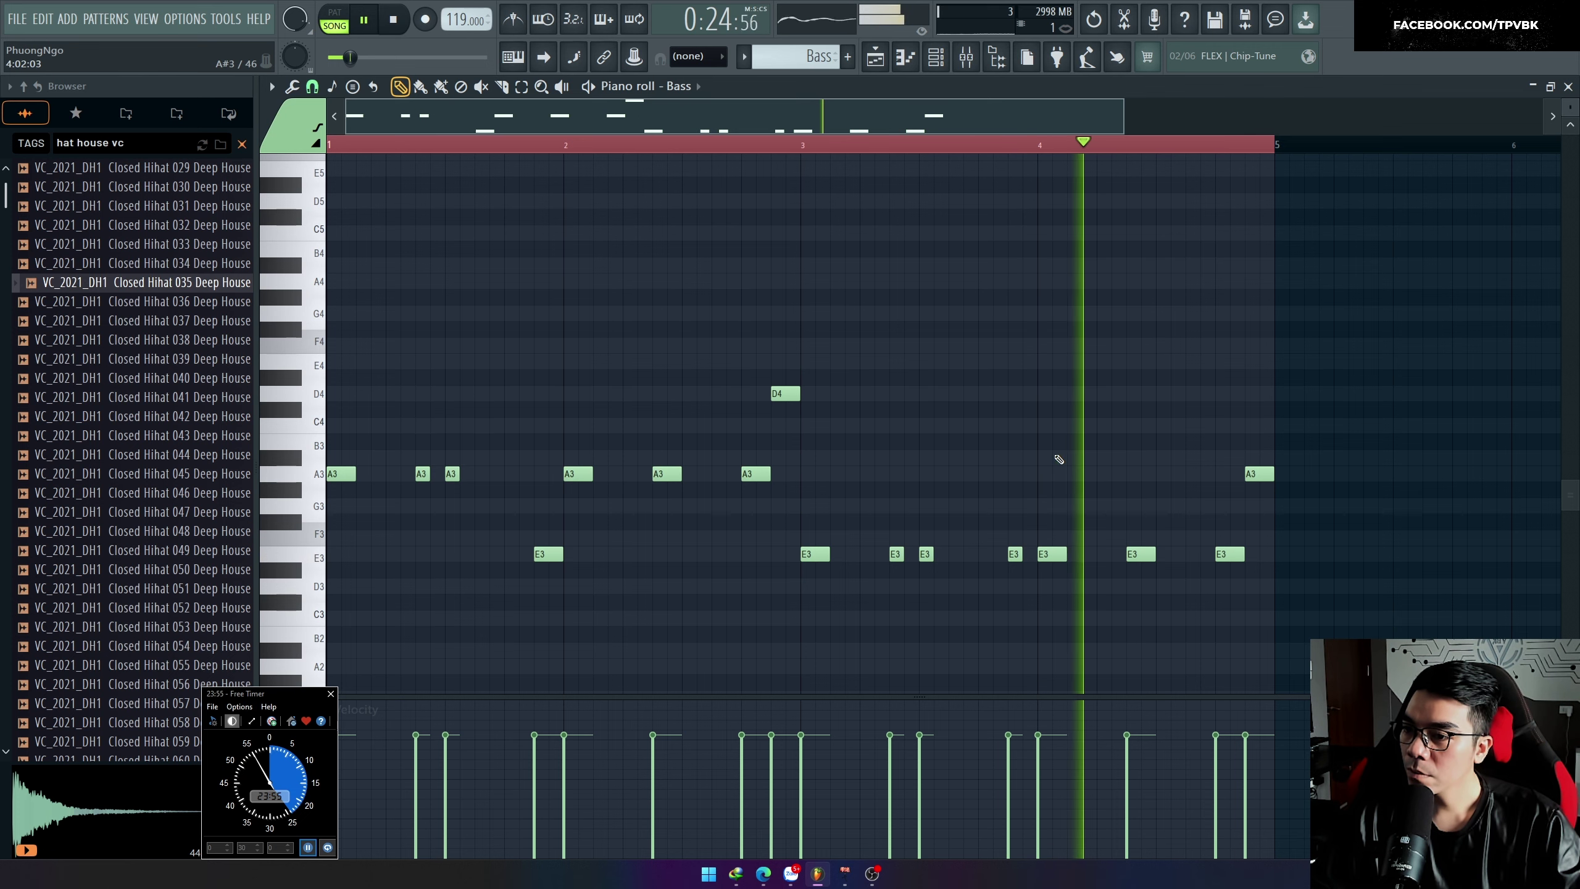
Step: Add a two-step E3 note at step 11 of bar 4 and delete the E3 and A3 notes after it
click(1192, 553)
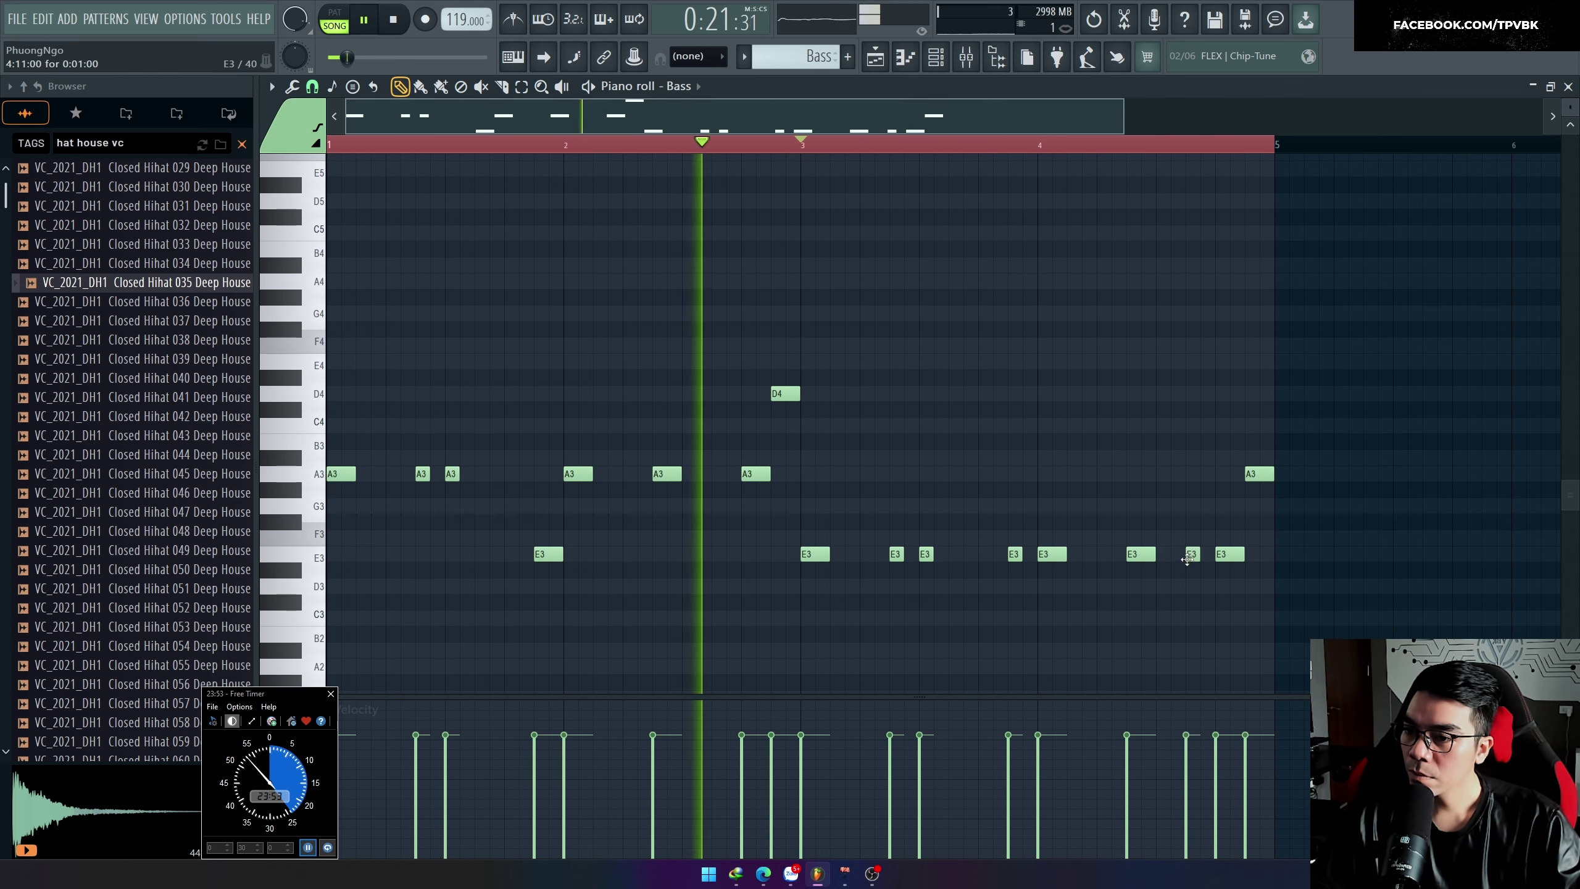
drag(1198, 553, 1212, 553)
right_click(1230, 552)
right_click(1257, 474)
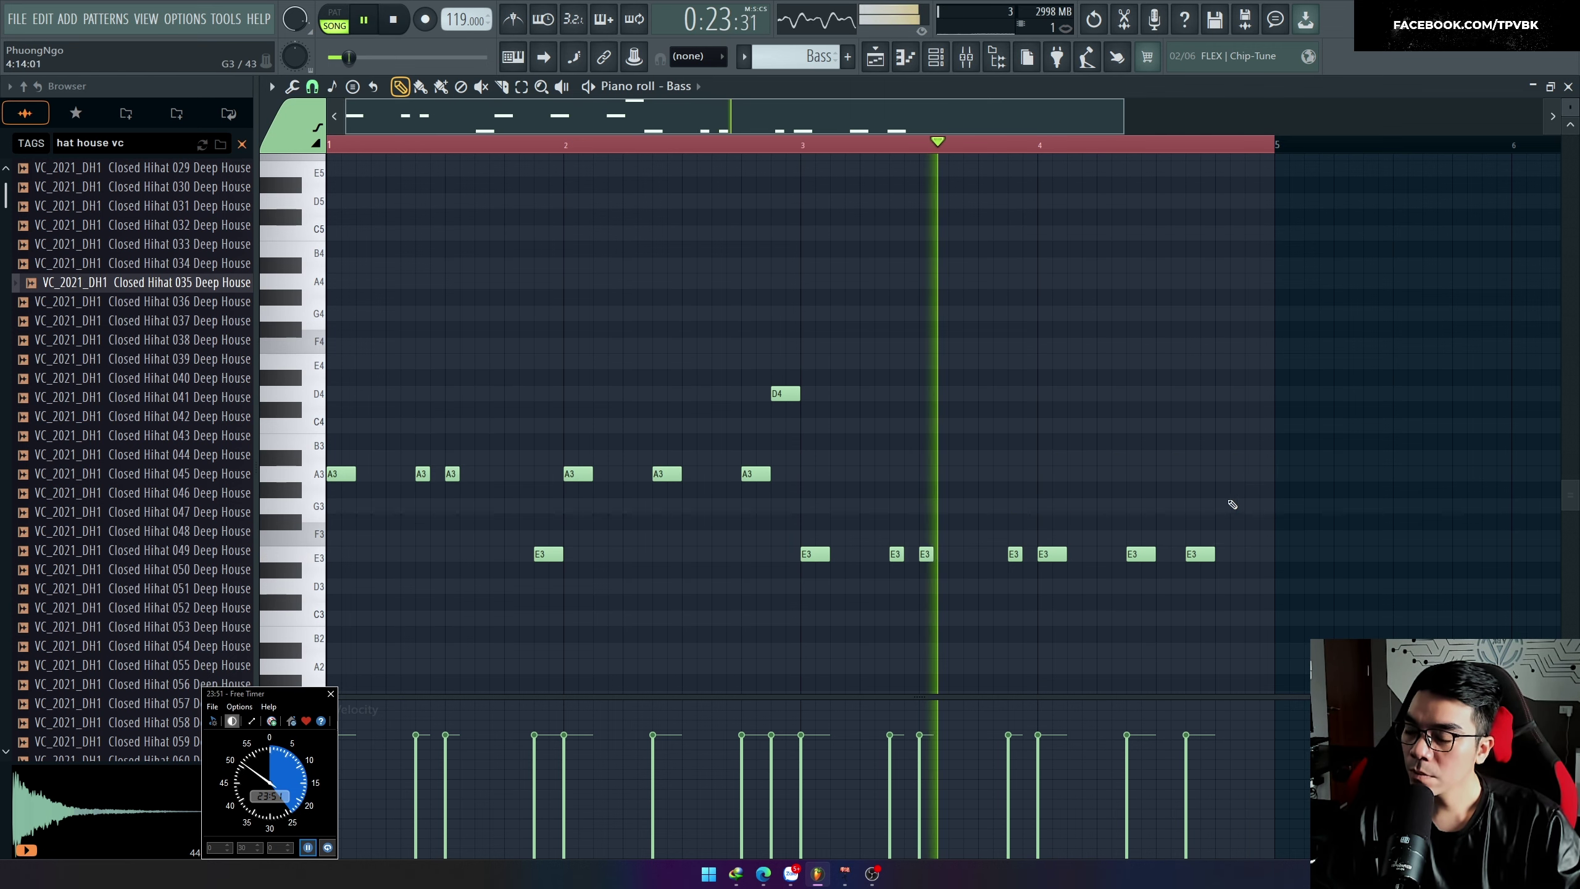
Step: Finish bar 4 with a two-step G3 note at step 13 and a two-step E3 note at step 15
scroll(1045, 472, down, 1)
scroll(1048, 475, up, 2)
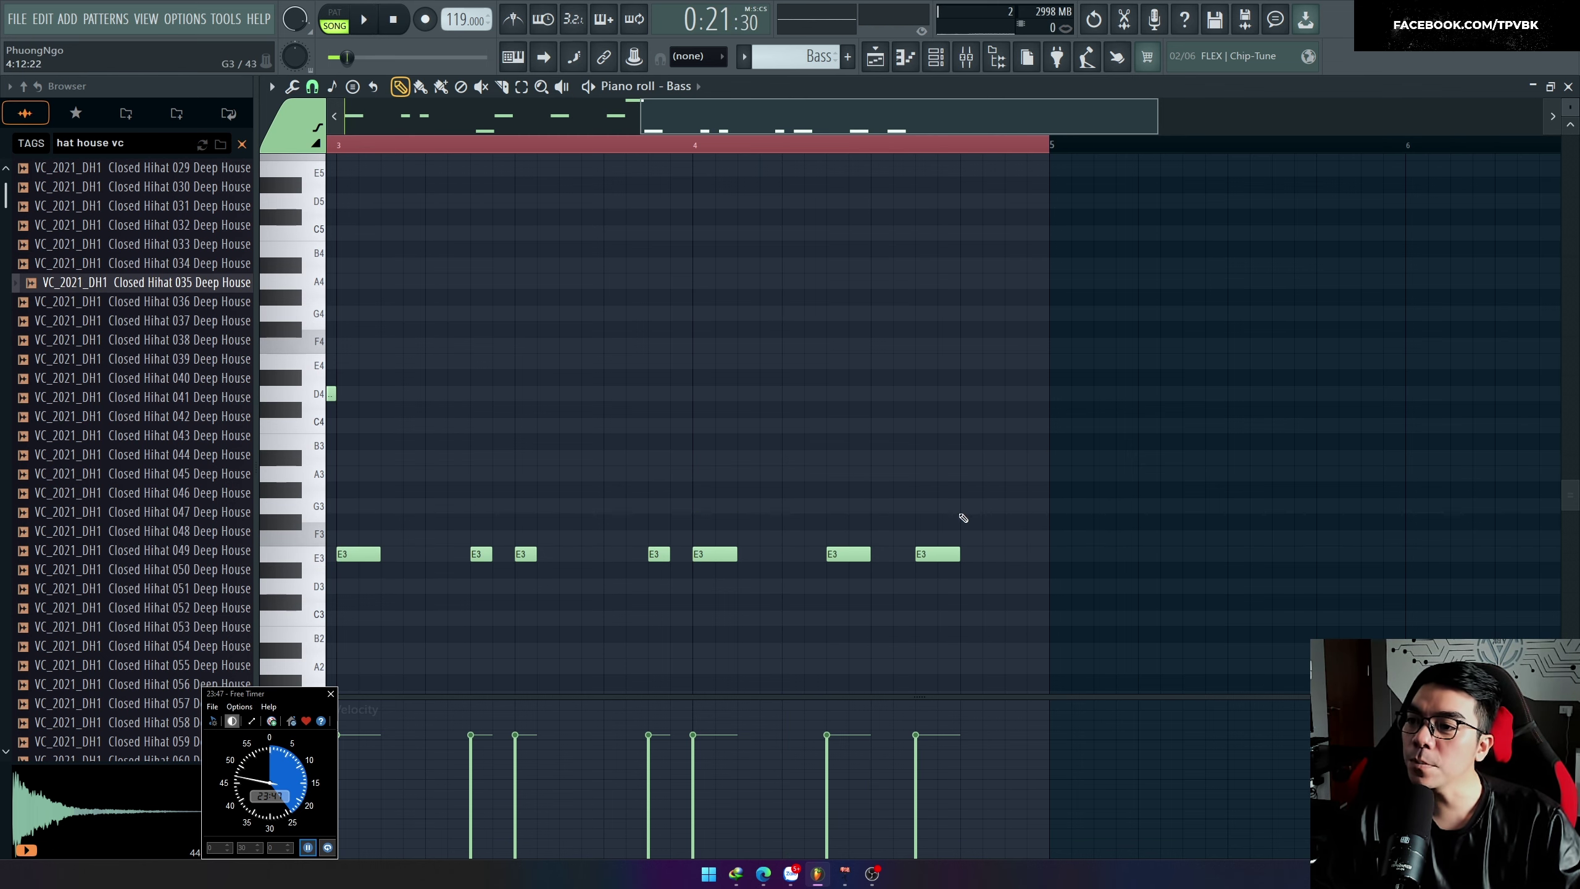
scroll(1142, 543, down, 3)
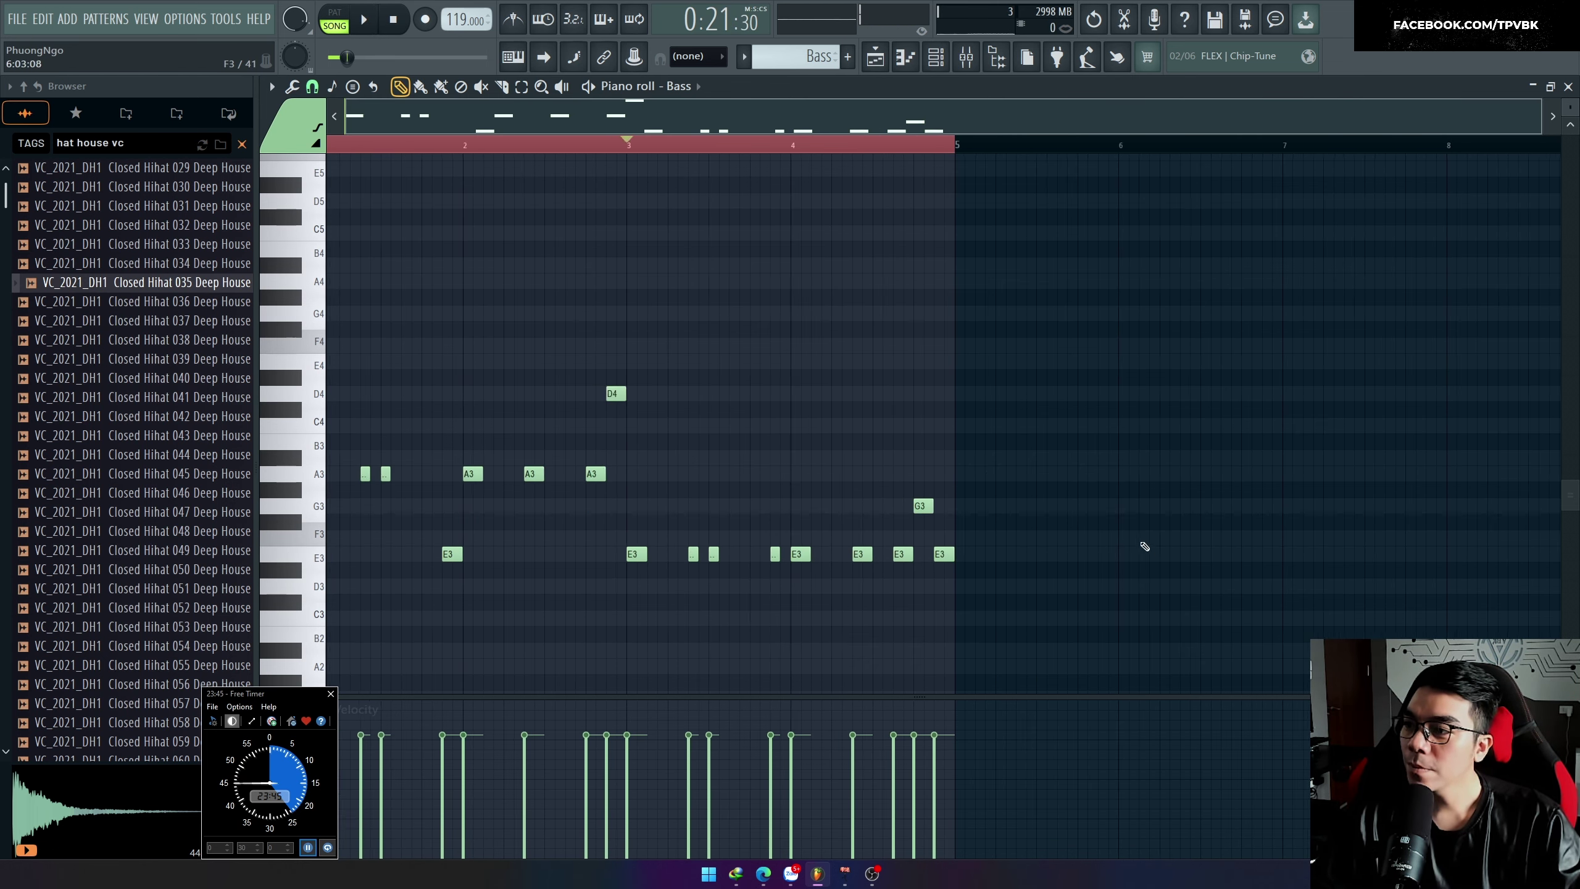
key(ctrl+a)
key(space)
Step: Play the Bass pattern with the stem in the playlist and repeat its clip three more times on Track 9
key(F5)
scroll(972, 514, down, 5)
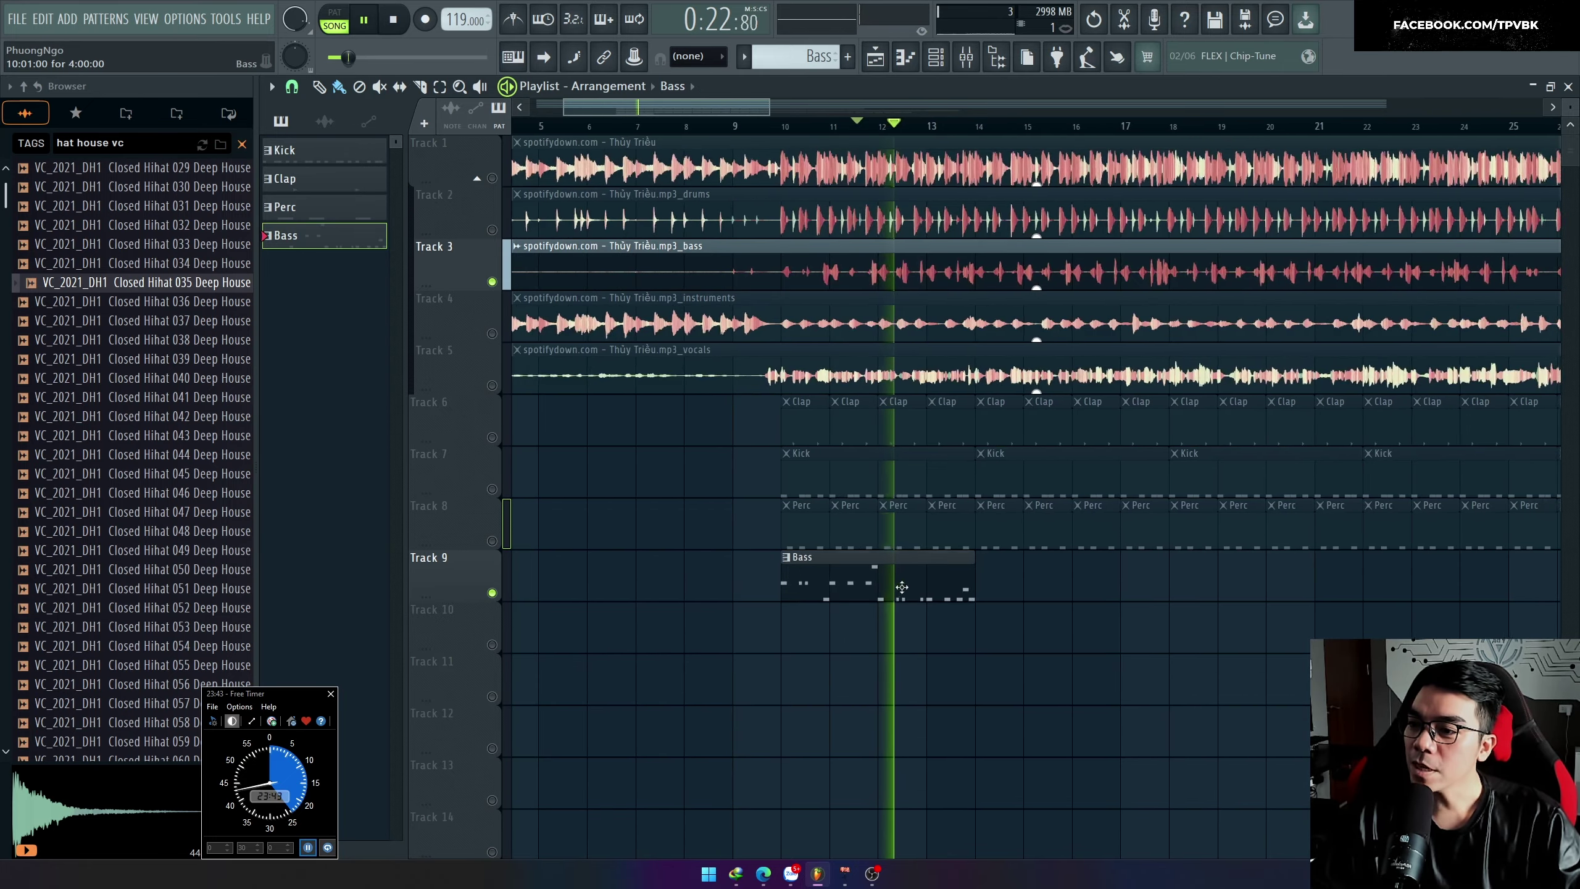
key(space)
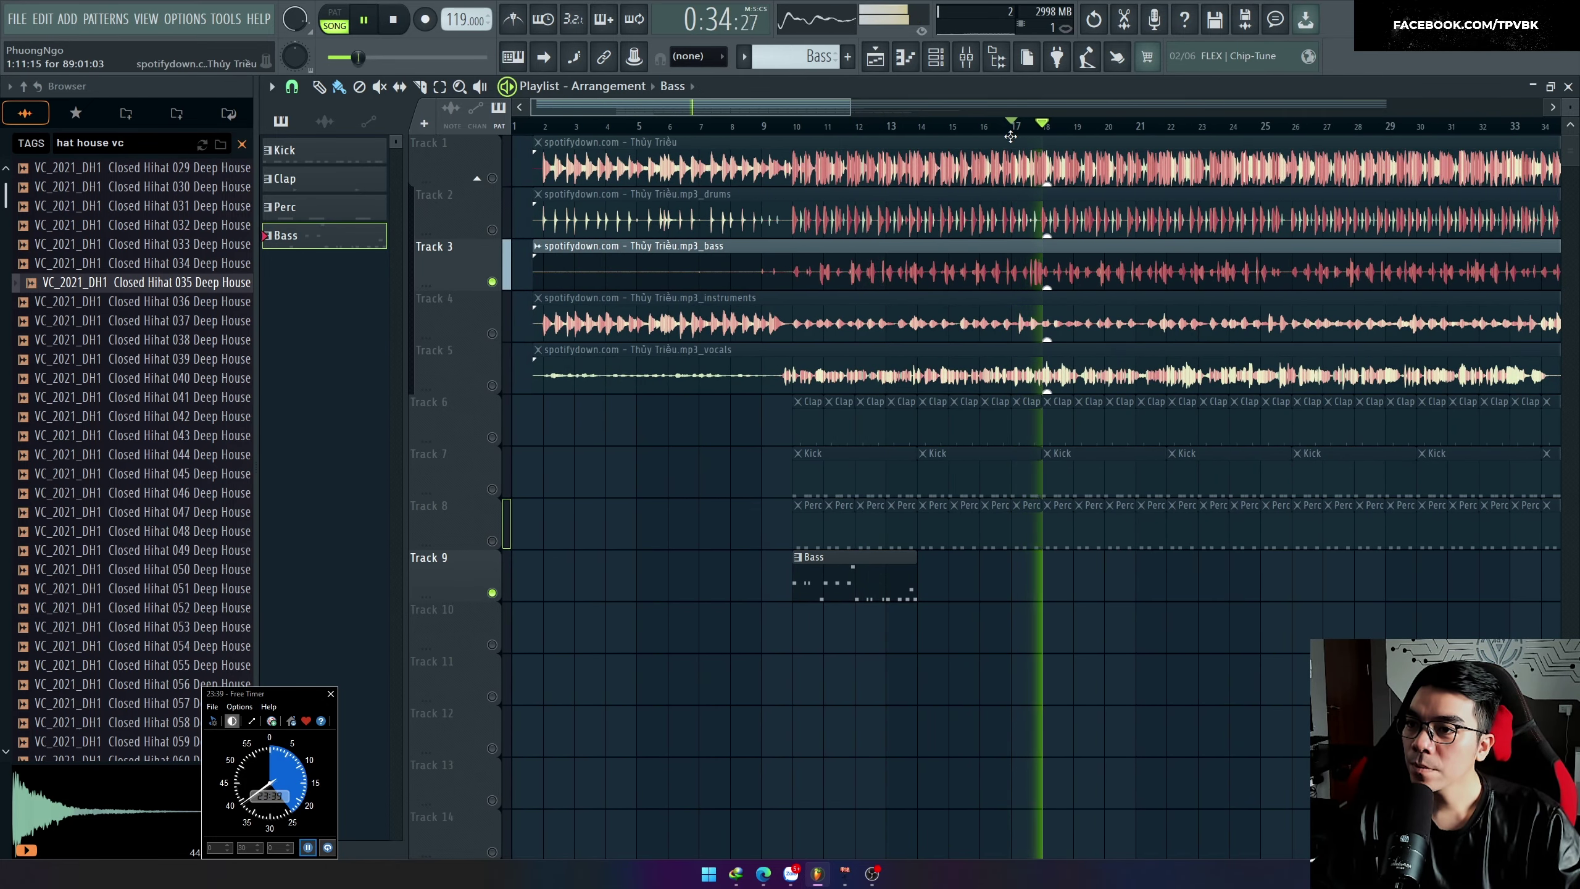
scroll(779, 534, down, 1)
scroll(779, 534, up, 1)
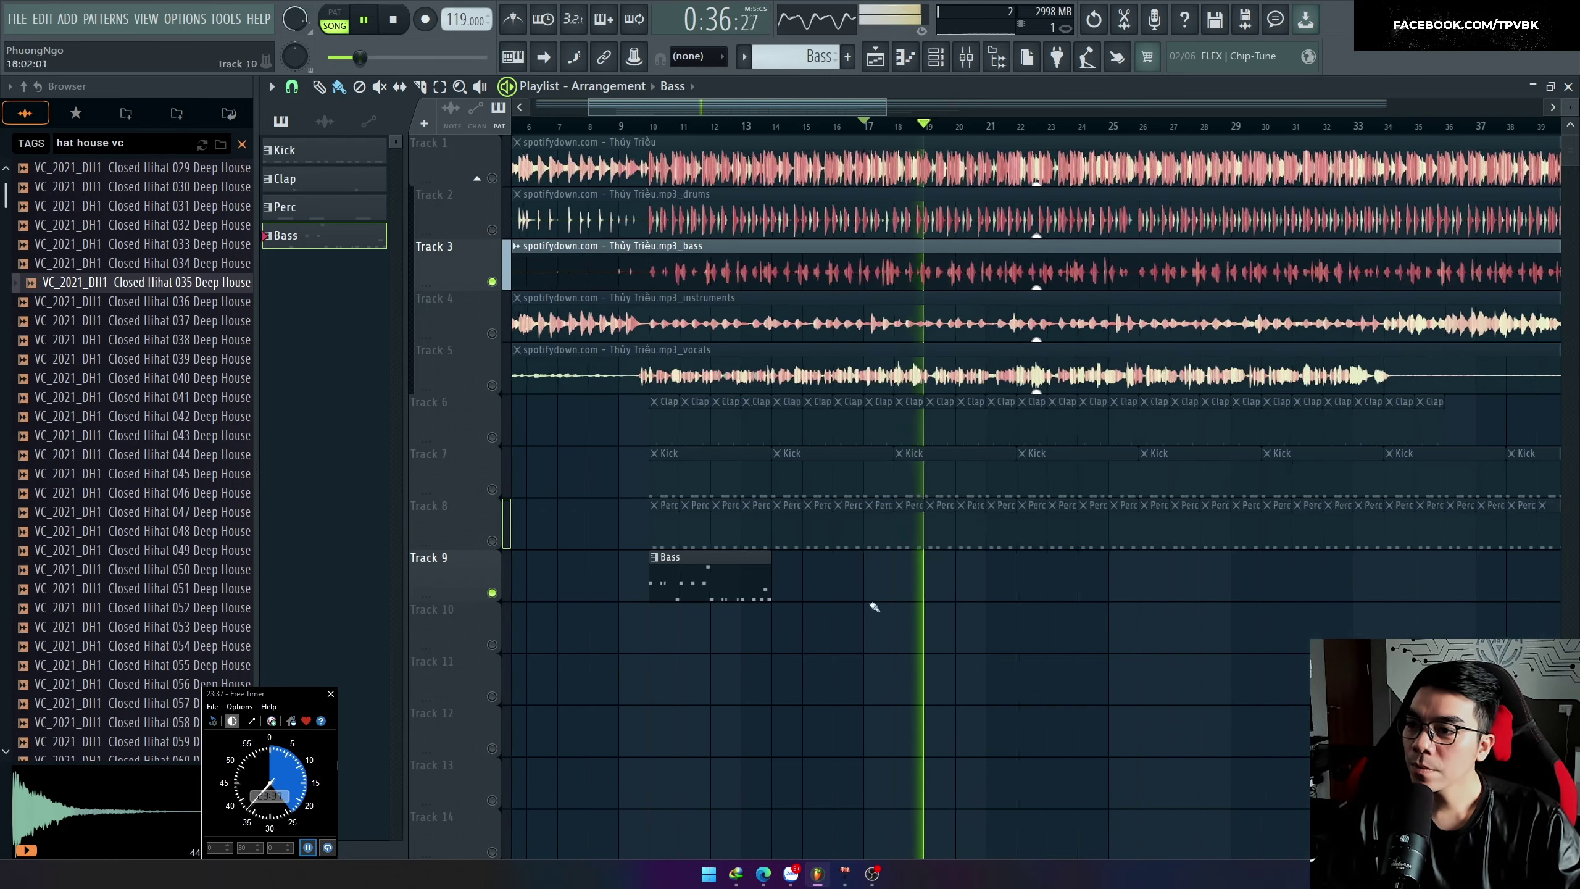
drag(773, 589, 1107, 594)
Step: Listen to the bass stem from about bar 26 and from about bar 43 to check how the bass line continues
click(1176, 126)
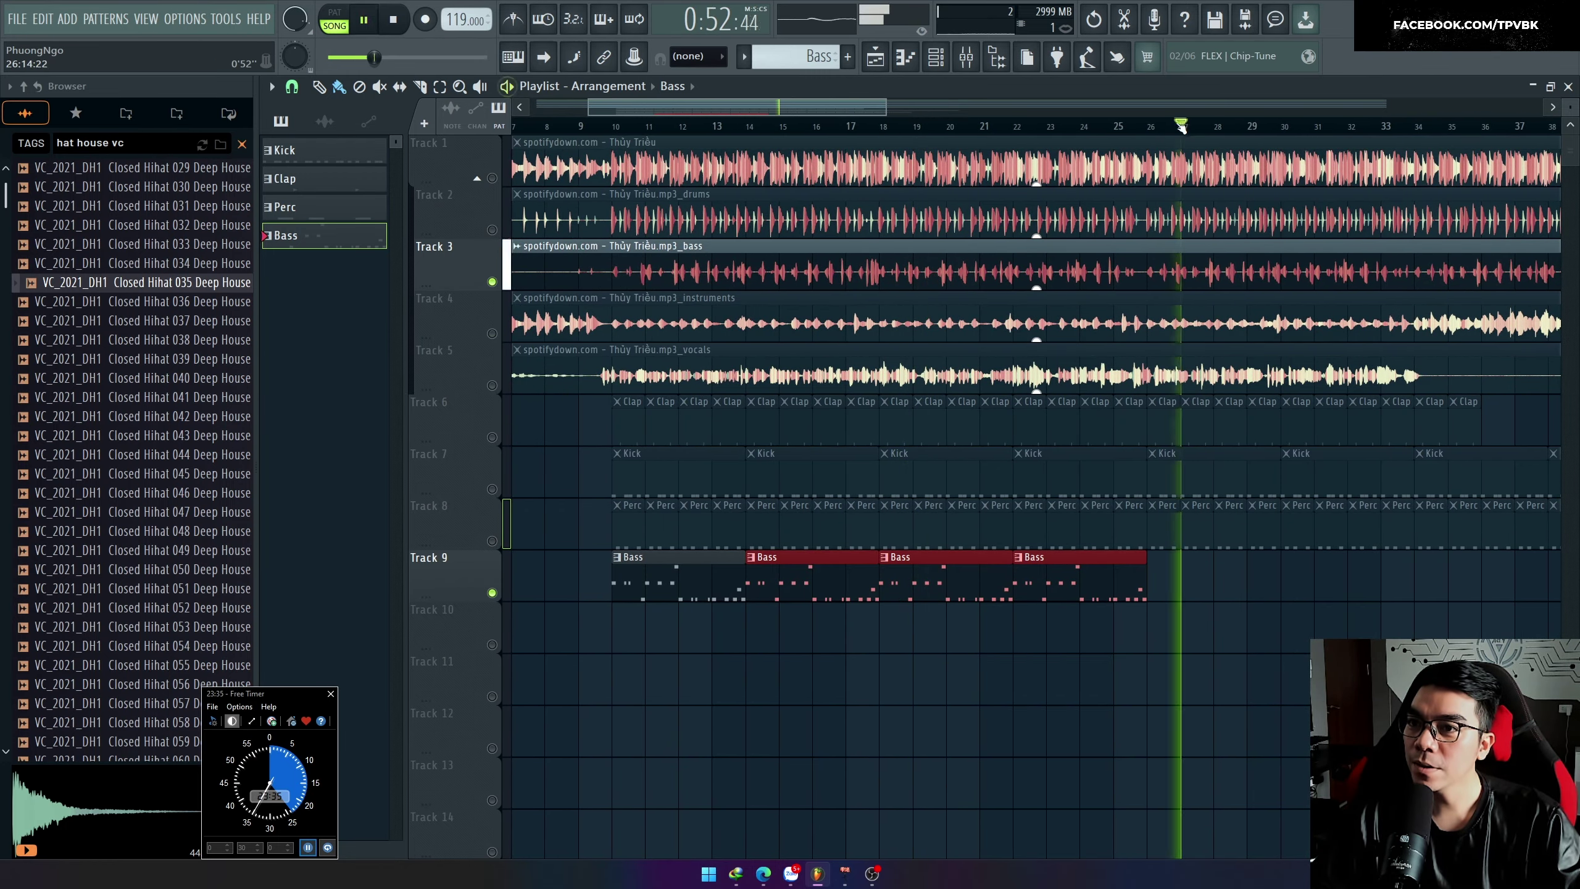
scroll(1218, 149, down, 2)
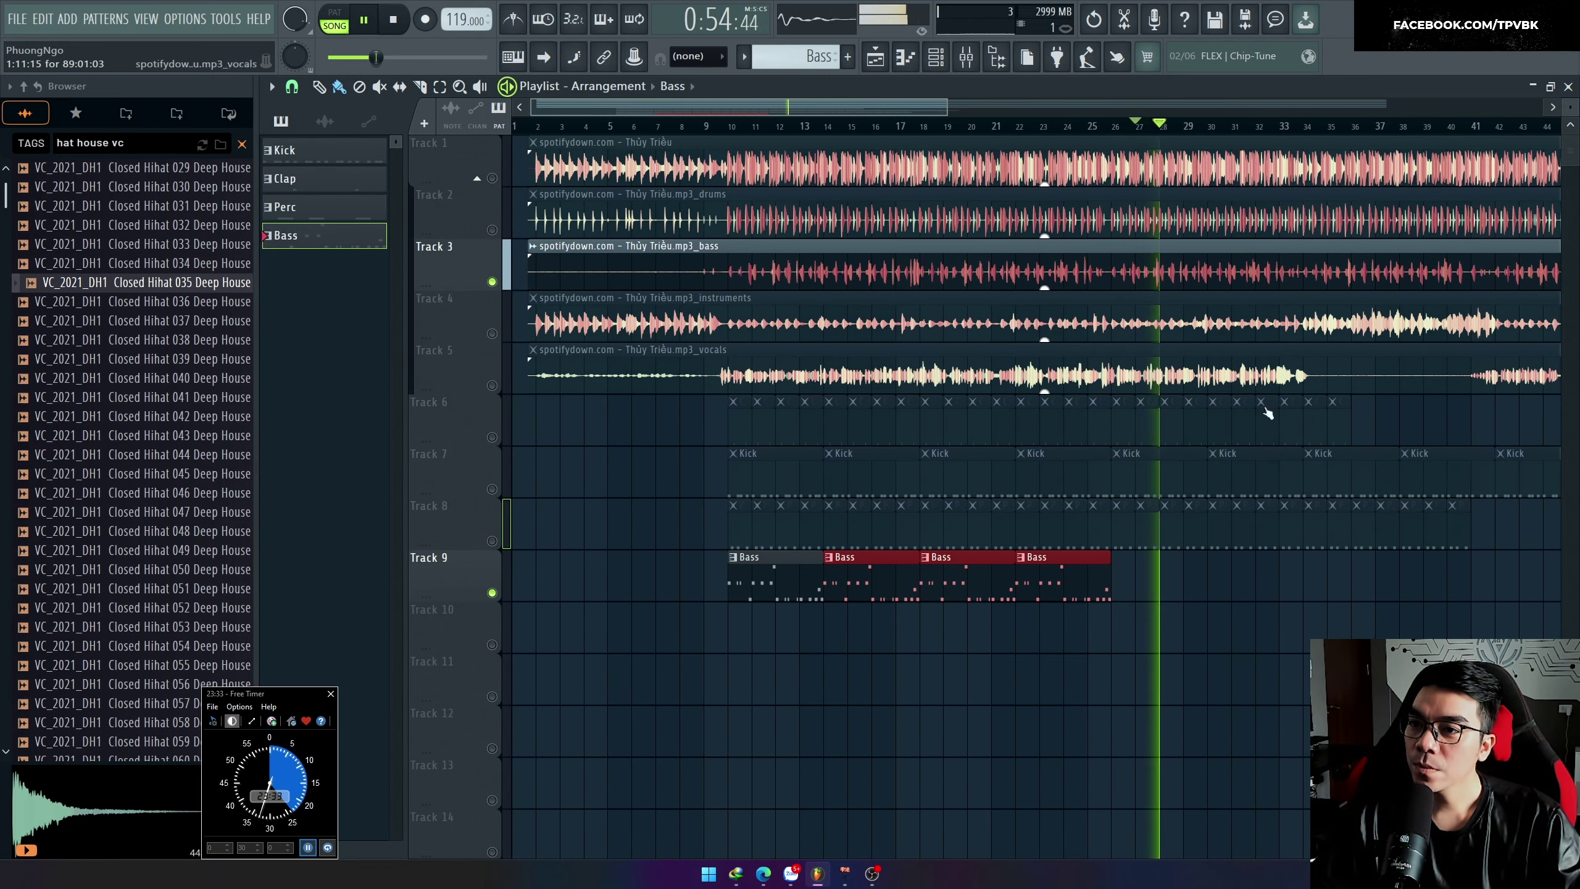
scroll(1266, 609, down, 1)
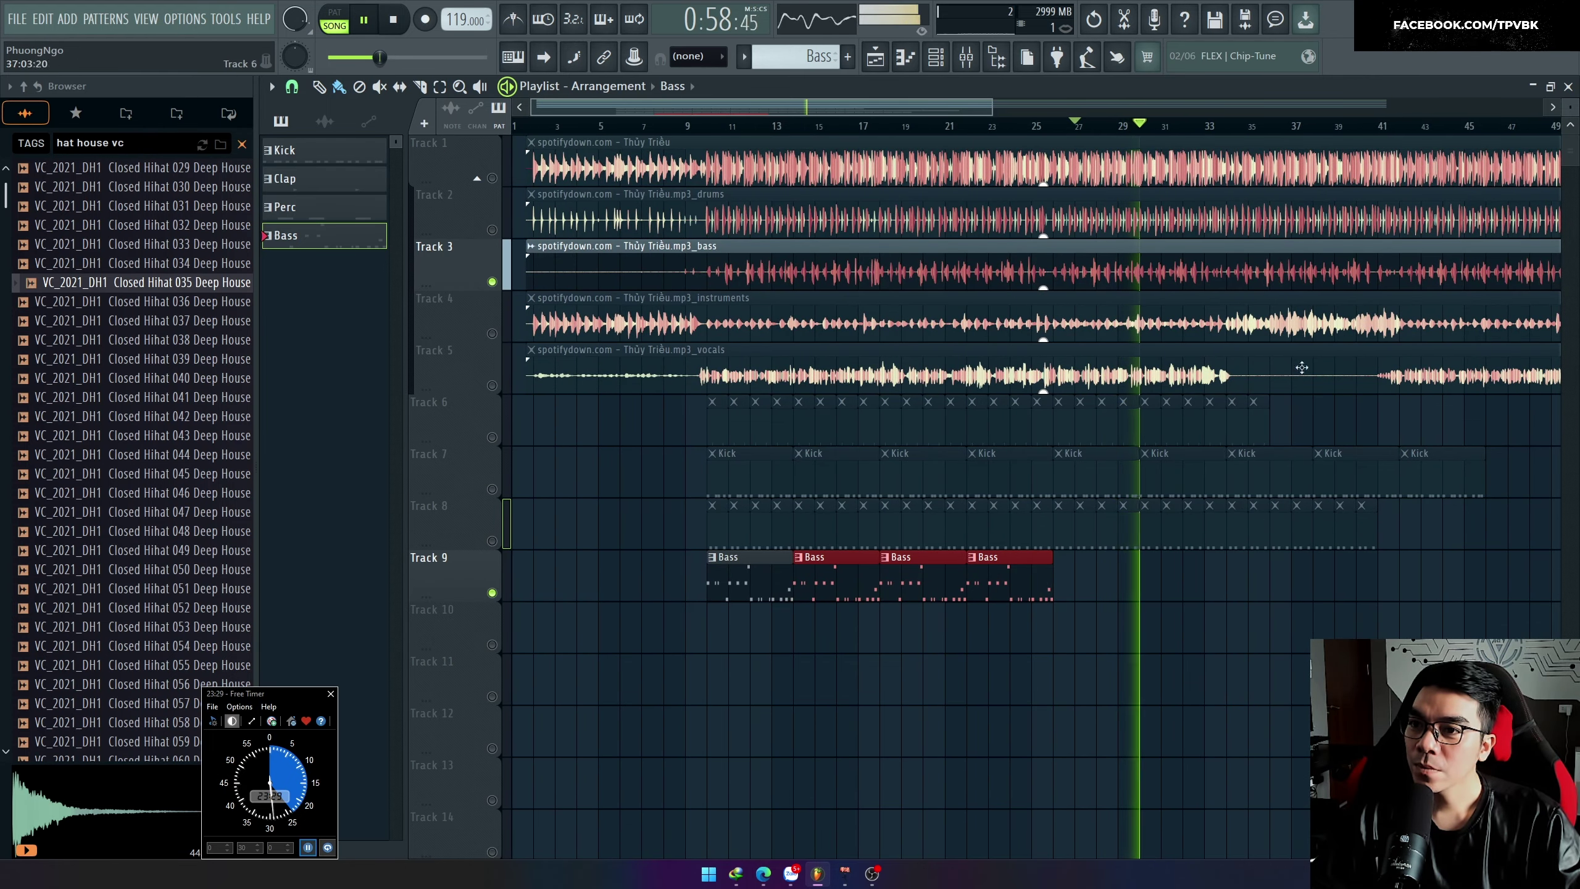
drag(1250, 127, 1426, 132)
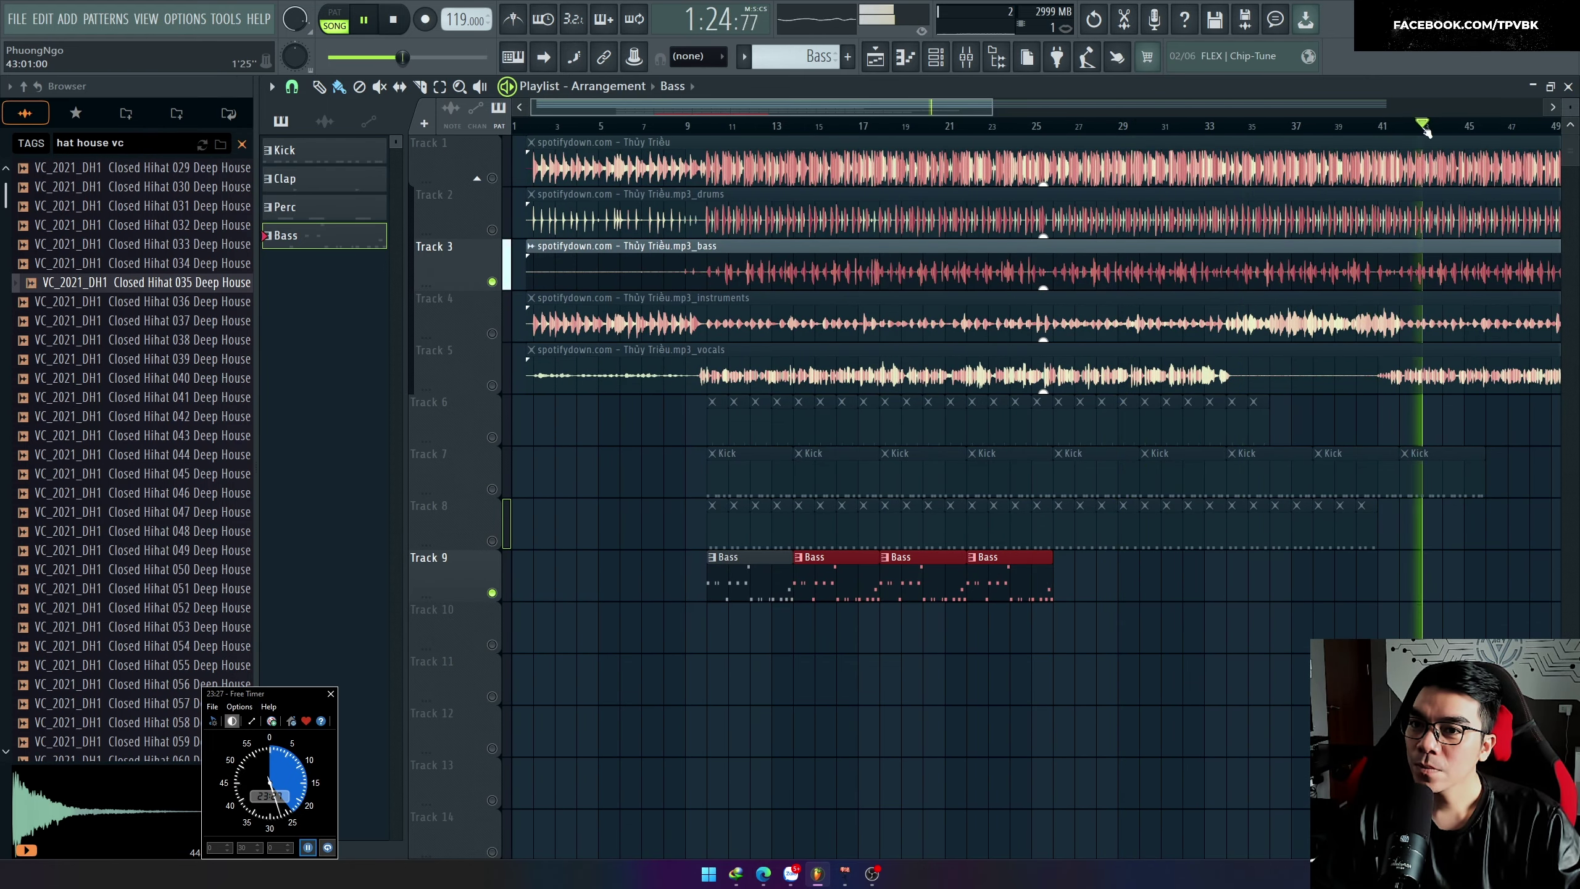
key(space)
Step: Continue placing Bass pattern clips on Track 9 from bar 26 up to bar 45
scroll(1450, 137, down, 1)
click(1044, 584)
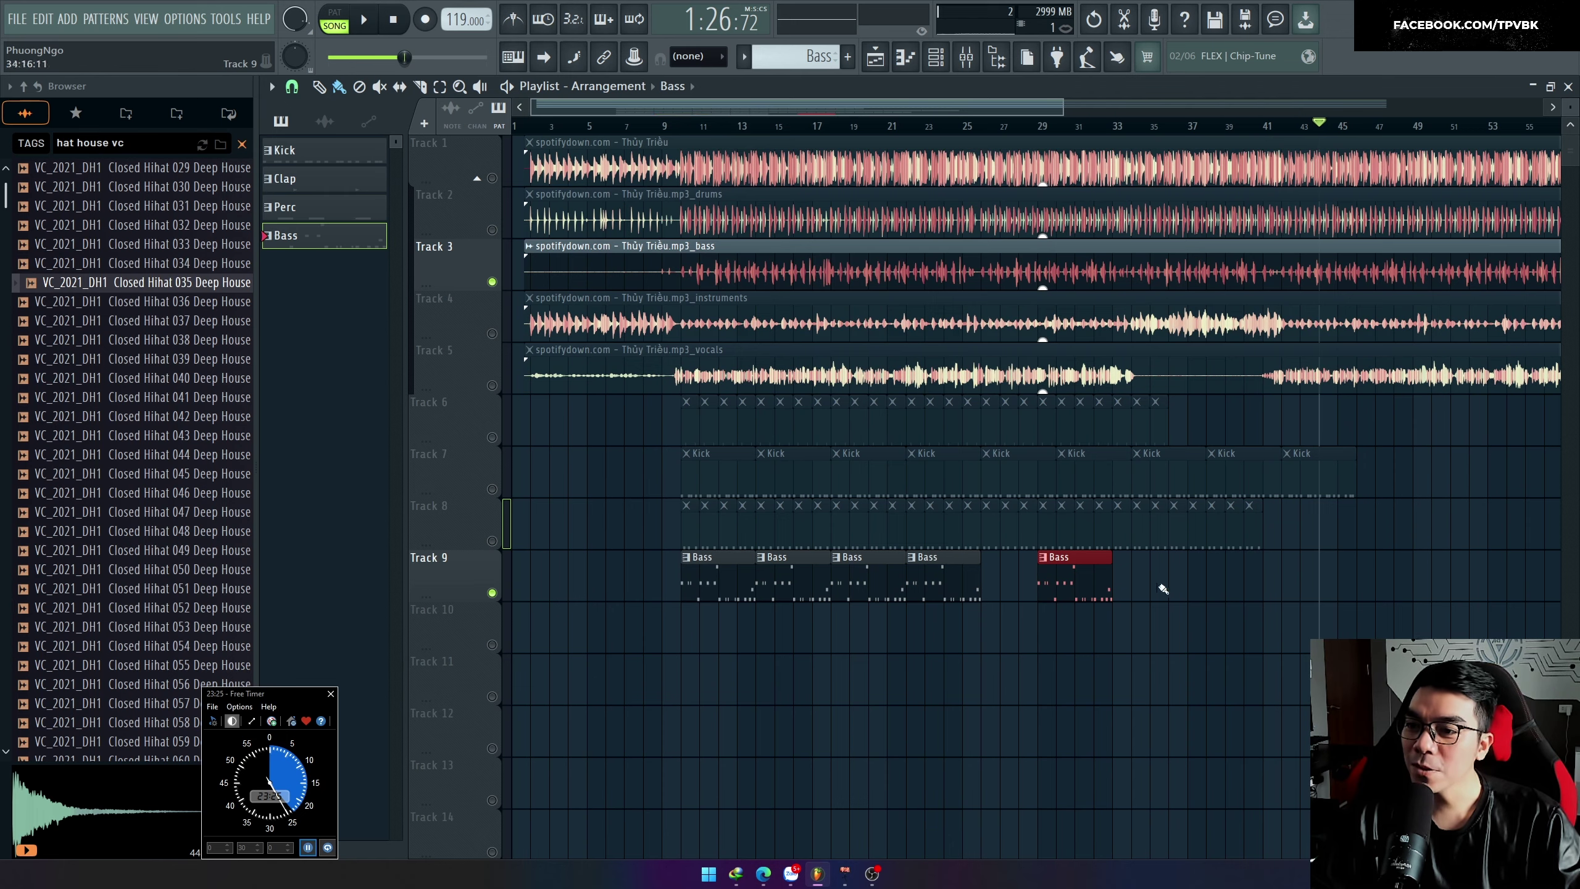
drag(1324, 595, 1037, 550)
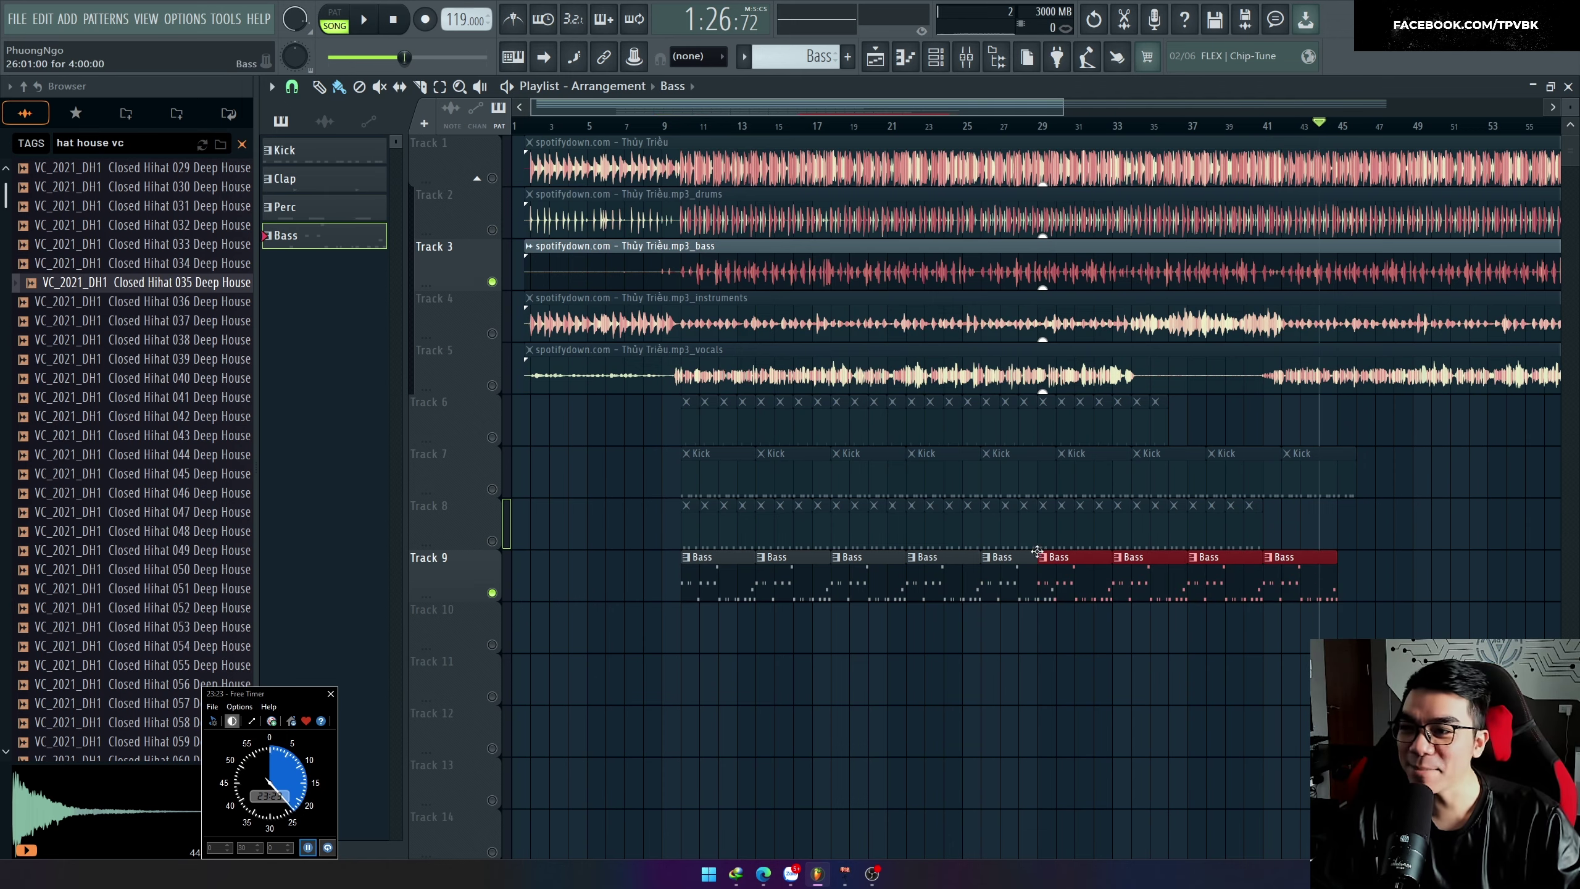
Step: Play the arrangement from bar 10 with the stems muted and only Tracks 6 to 9 enabled
click(683, 127)
scroll(631, 298, up, 2)
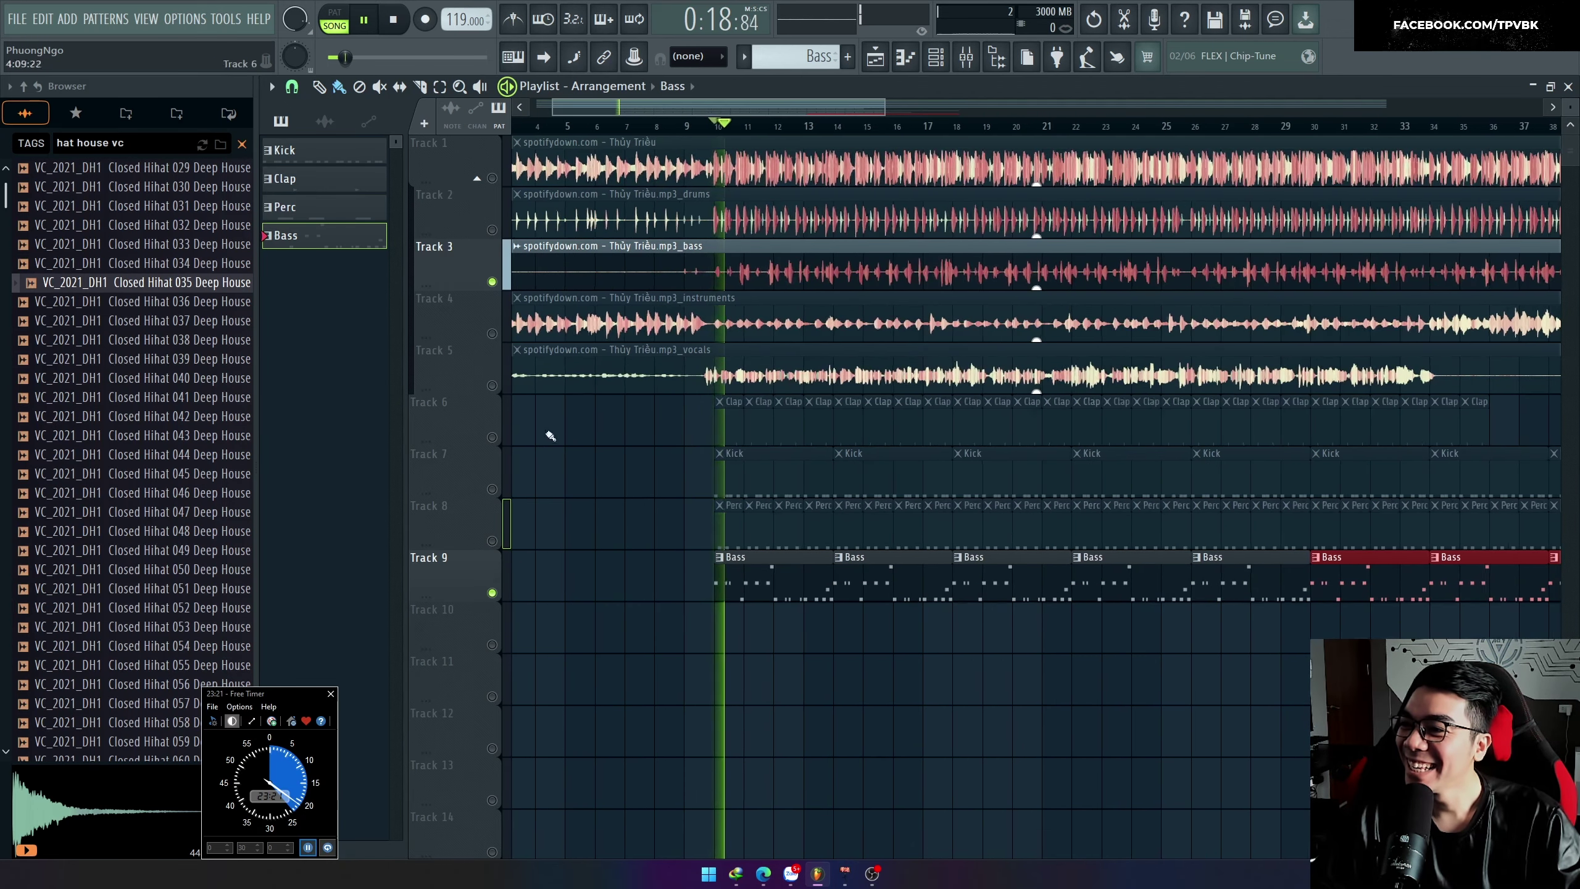
right_click(492, 438)
click(491, 490)
click(492, 542)
click(492, 593)
key(space)
Step: Open the Kick pattern and raise the Kick channel's volume to 100%
double_click(746, 470)
key(F6)
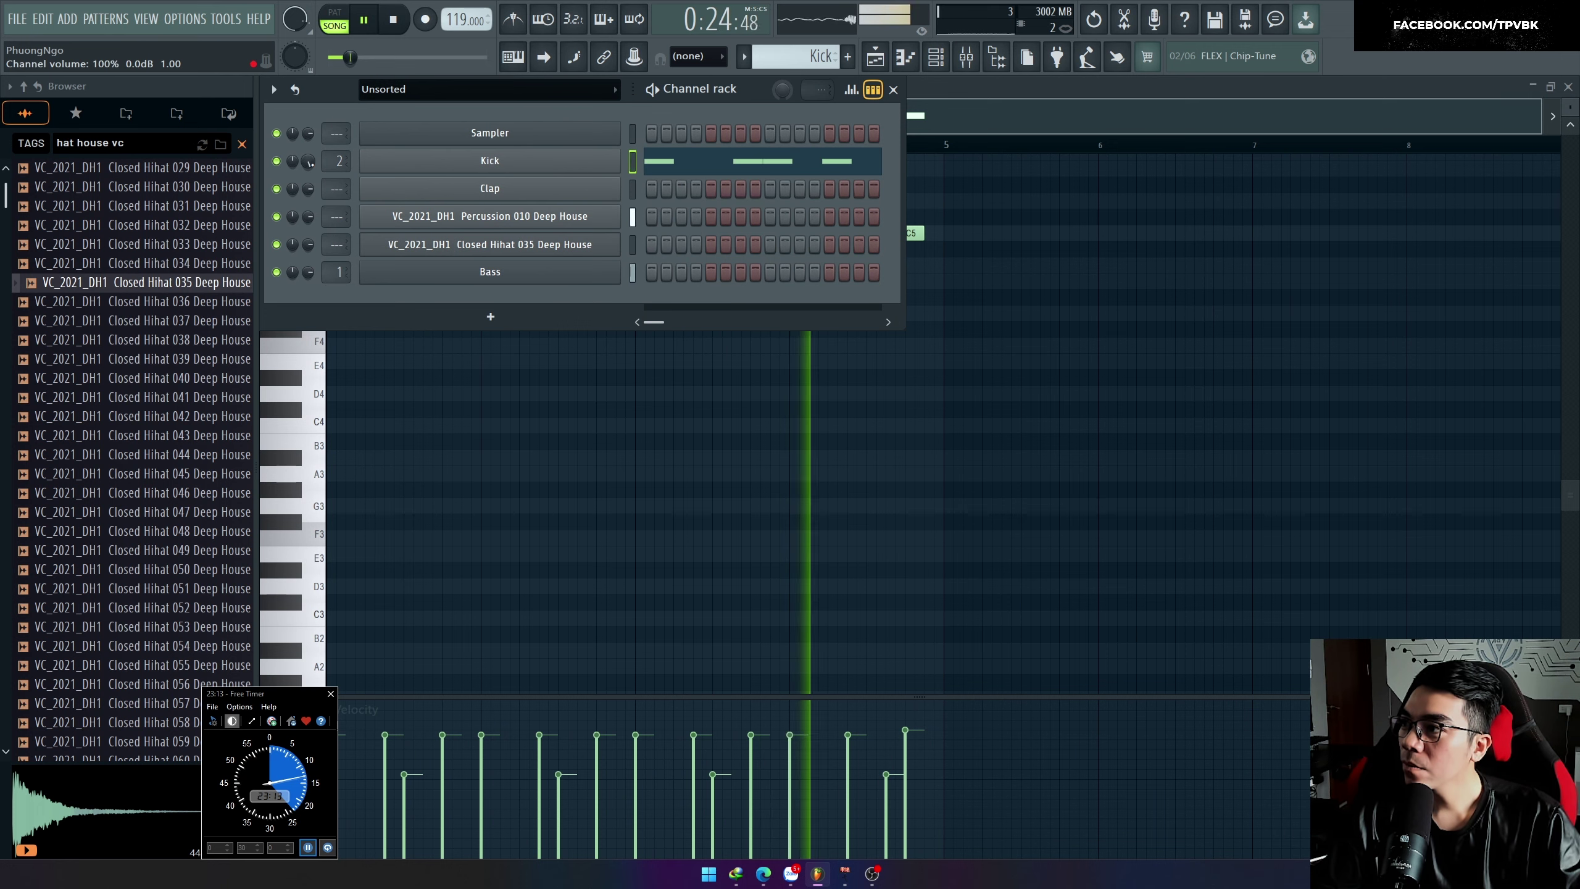
drag(309, 161, 309, 149)
Step: Raise the Bass mixer track's fader and send the Bass track to Insert 124
key(F9)
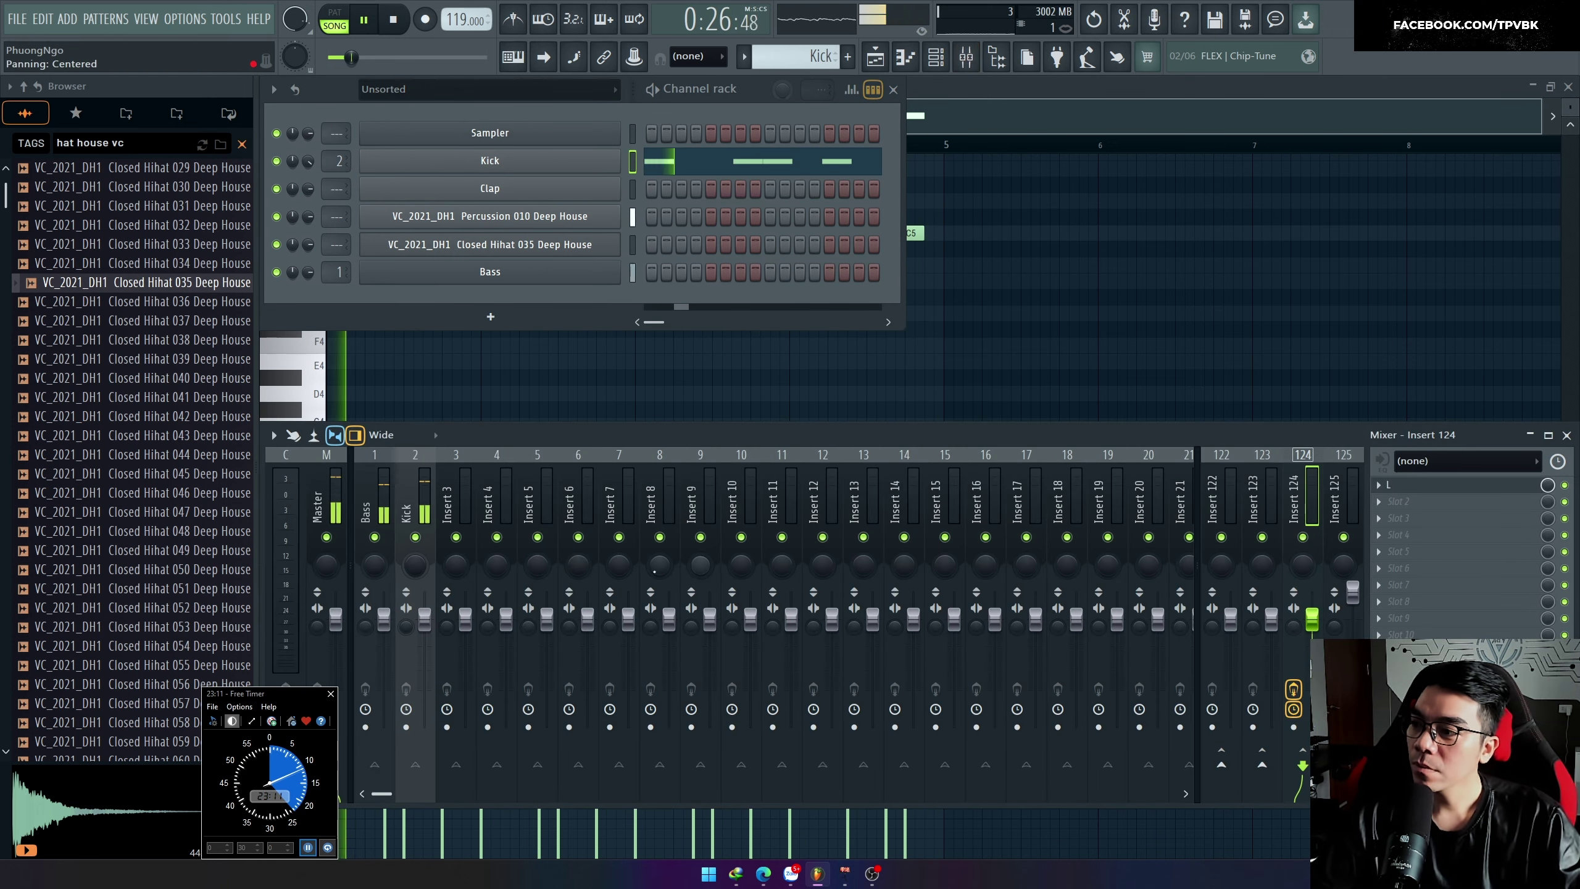
click(415, 498)
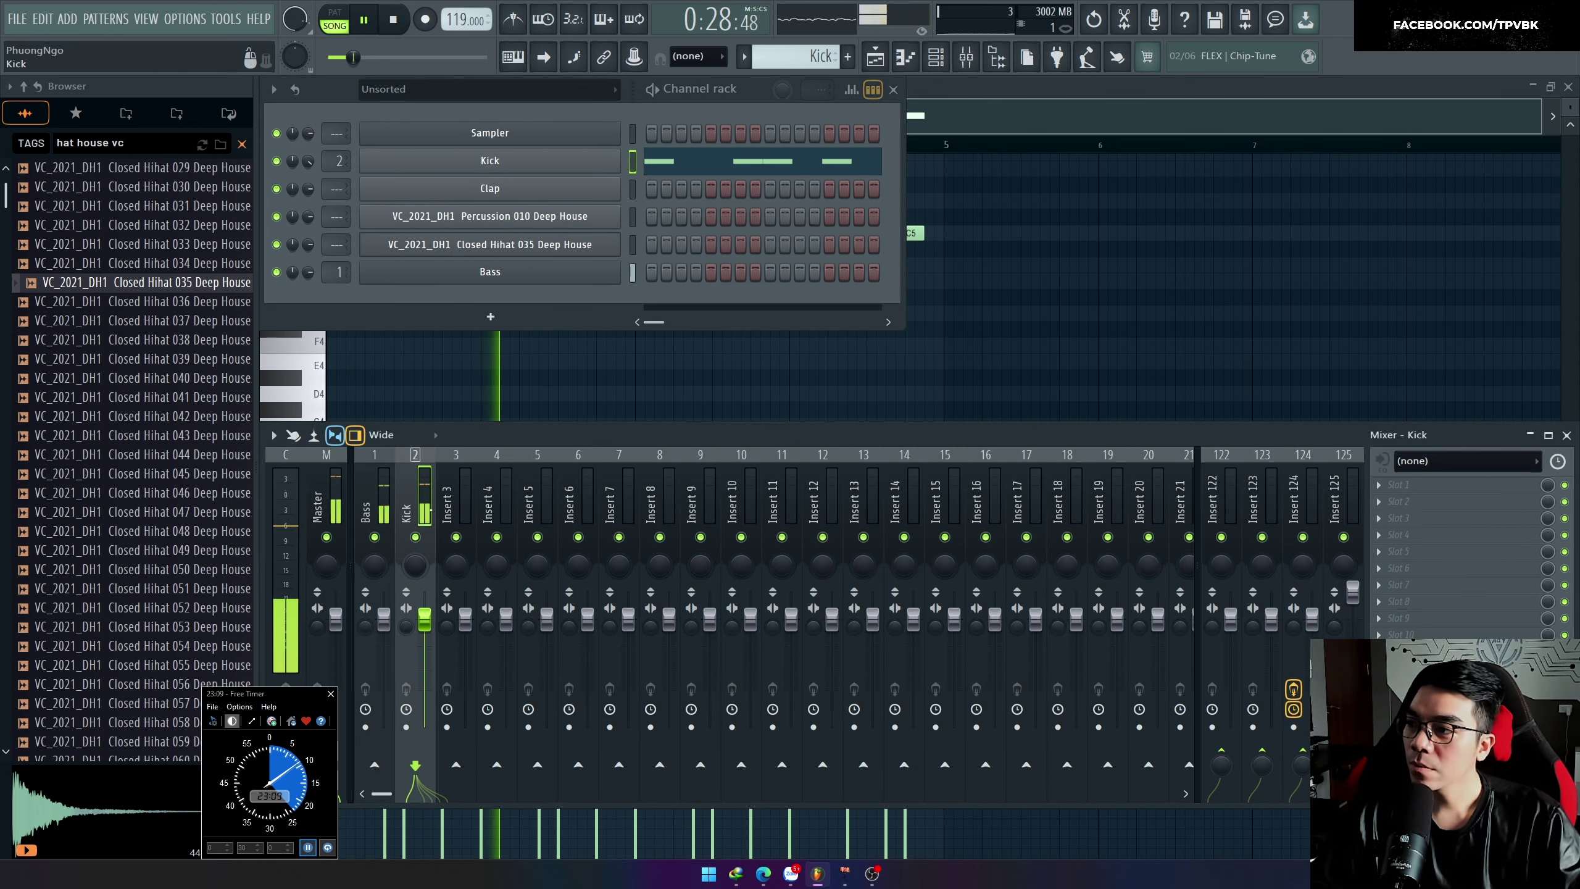
click(384, 612)
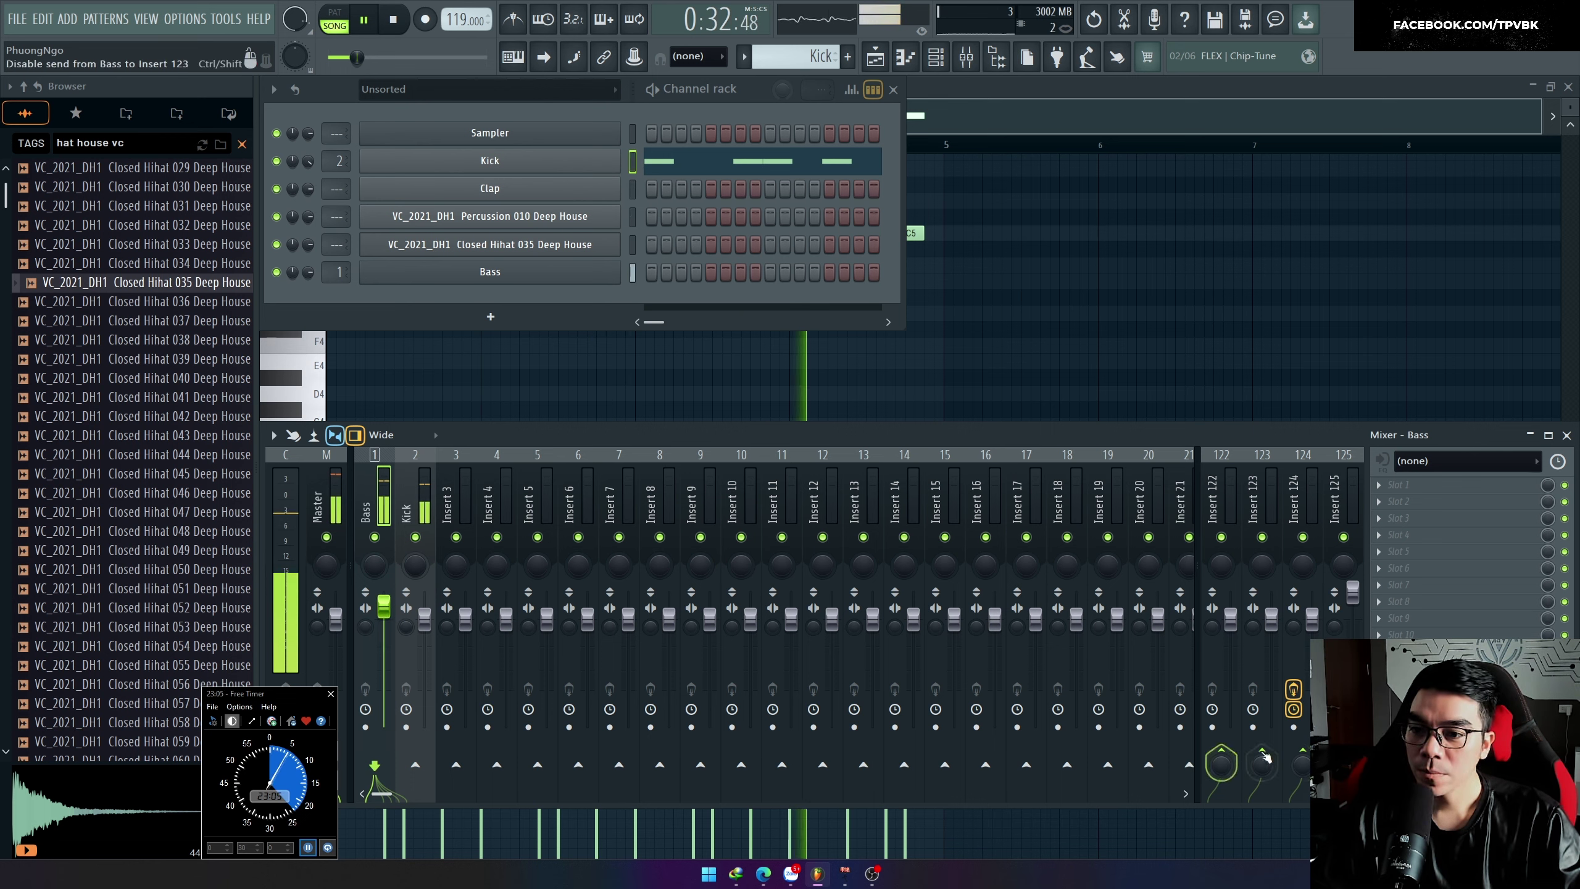
ctrl+click(1299, 755)
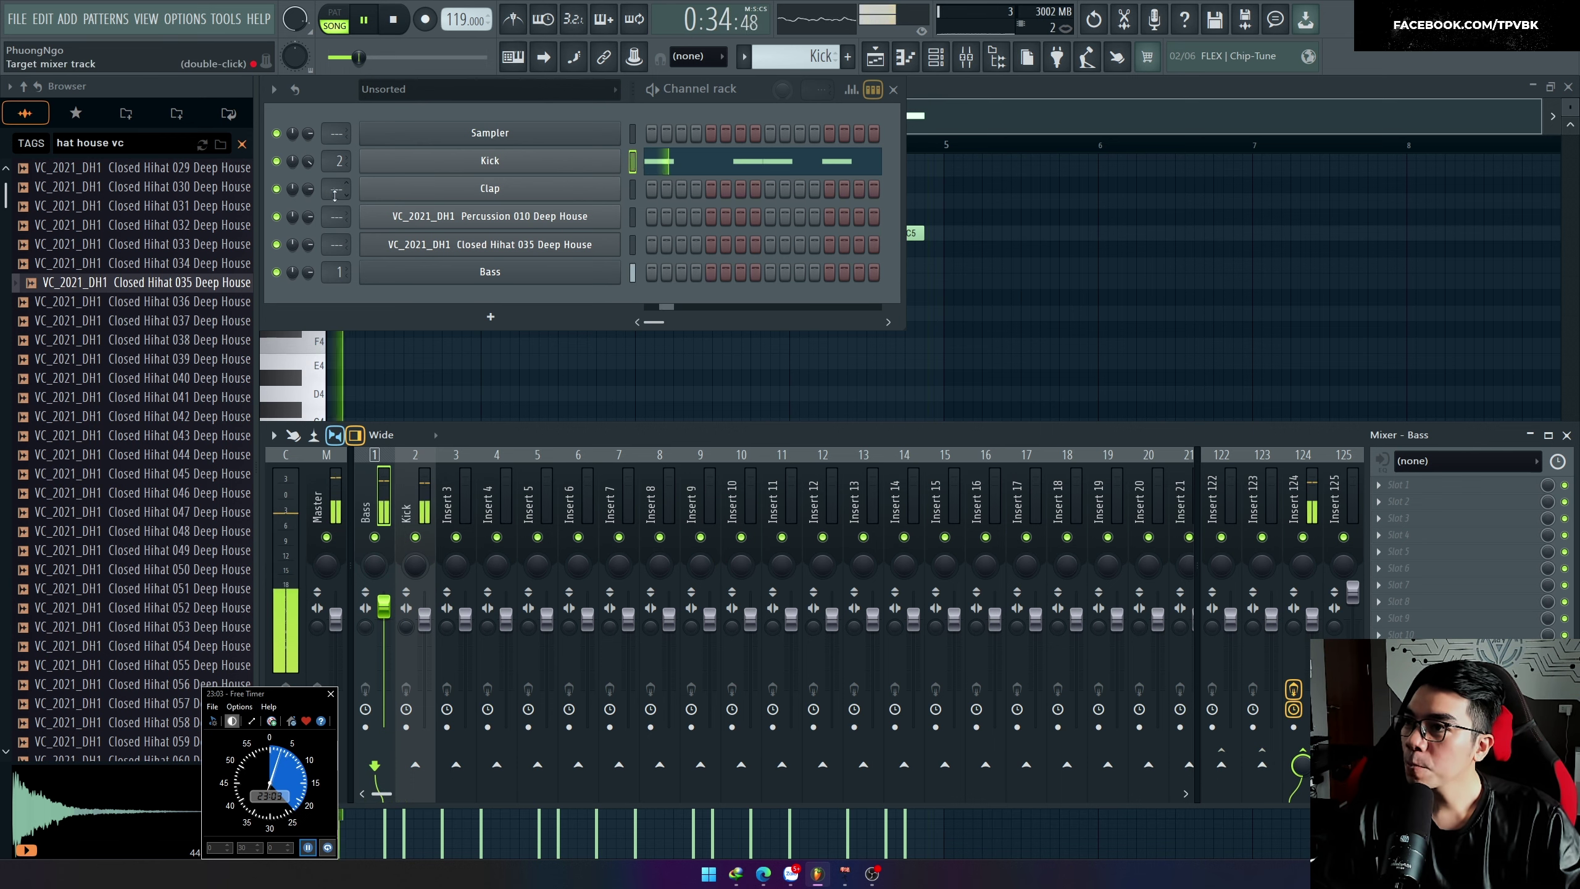
Step: Check the gain of the limiter on the Master track while restarting playback
click(338, 501)
key(space)
key(space)
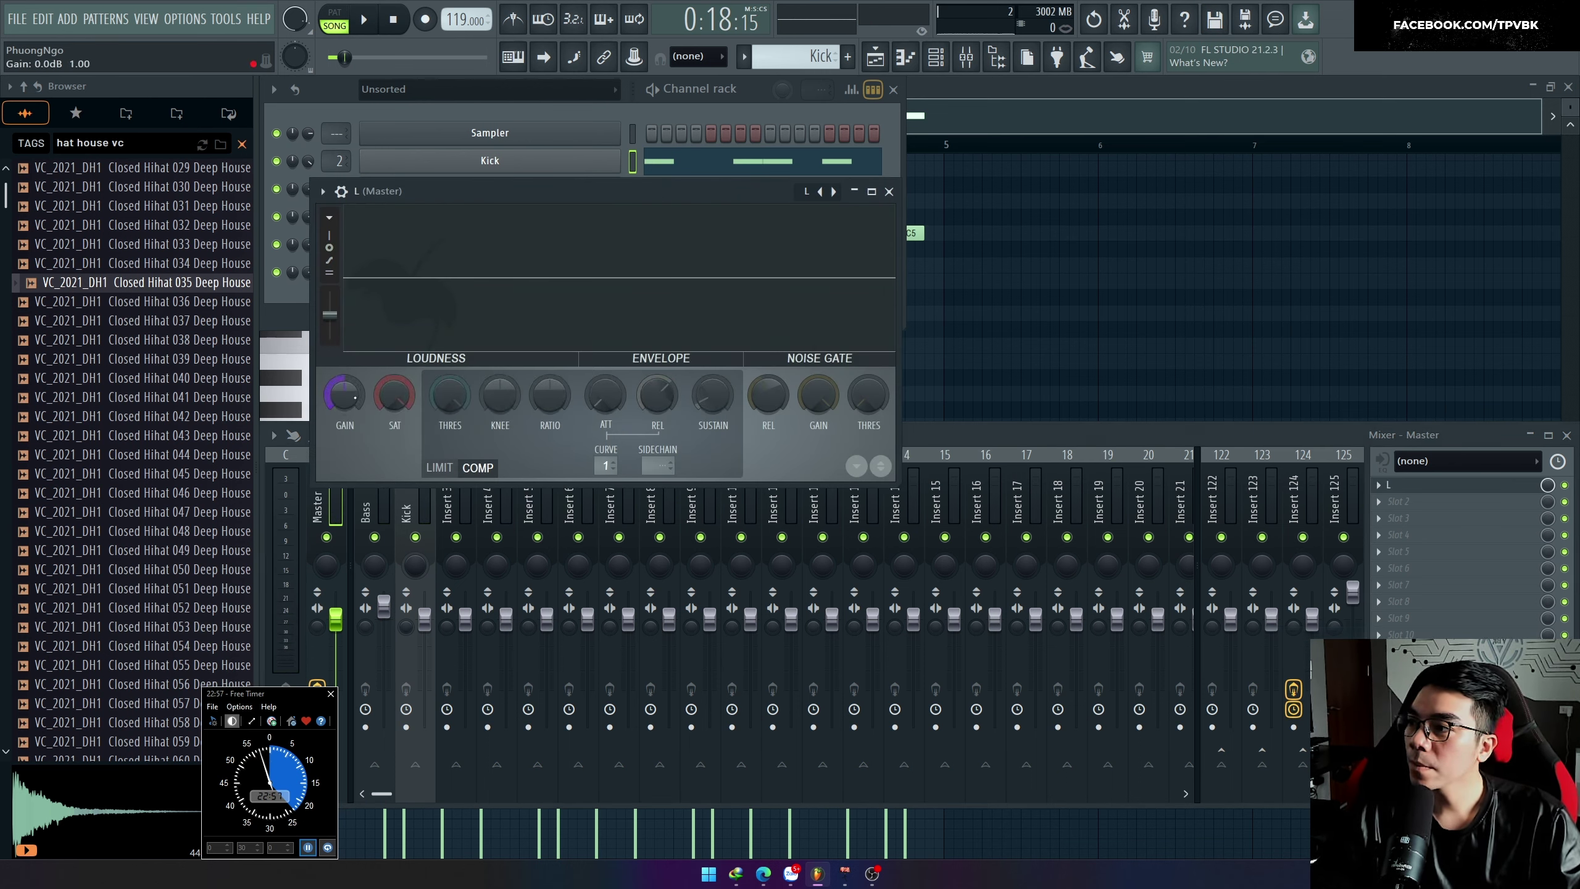
click(889, 192)
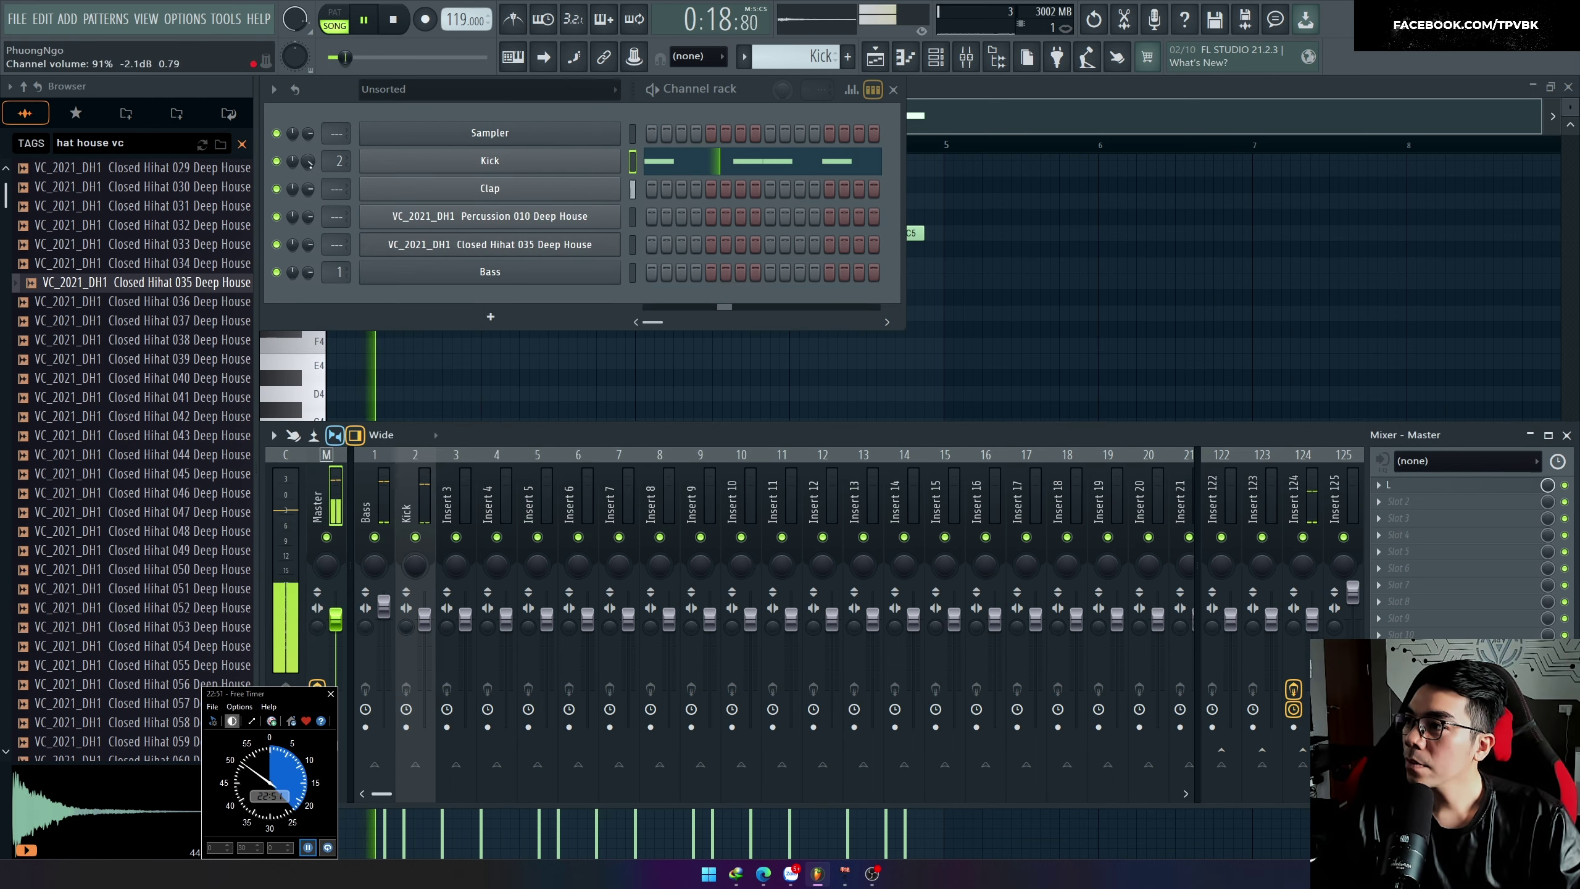
Step: Adjust the Clap channel's volume to balance it against the kick
key(space)
drag(308, 189, 308, 201)
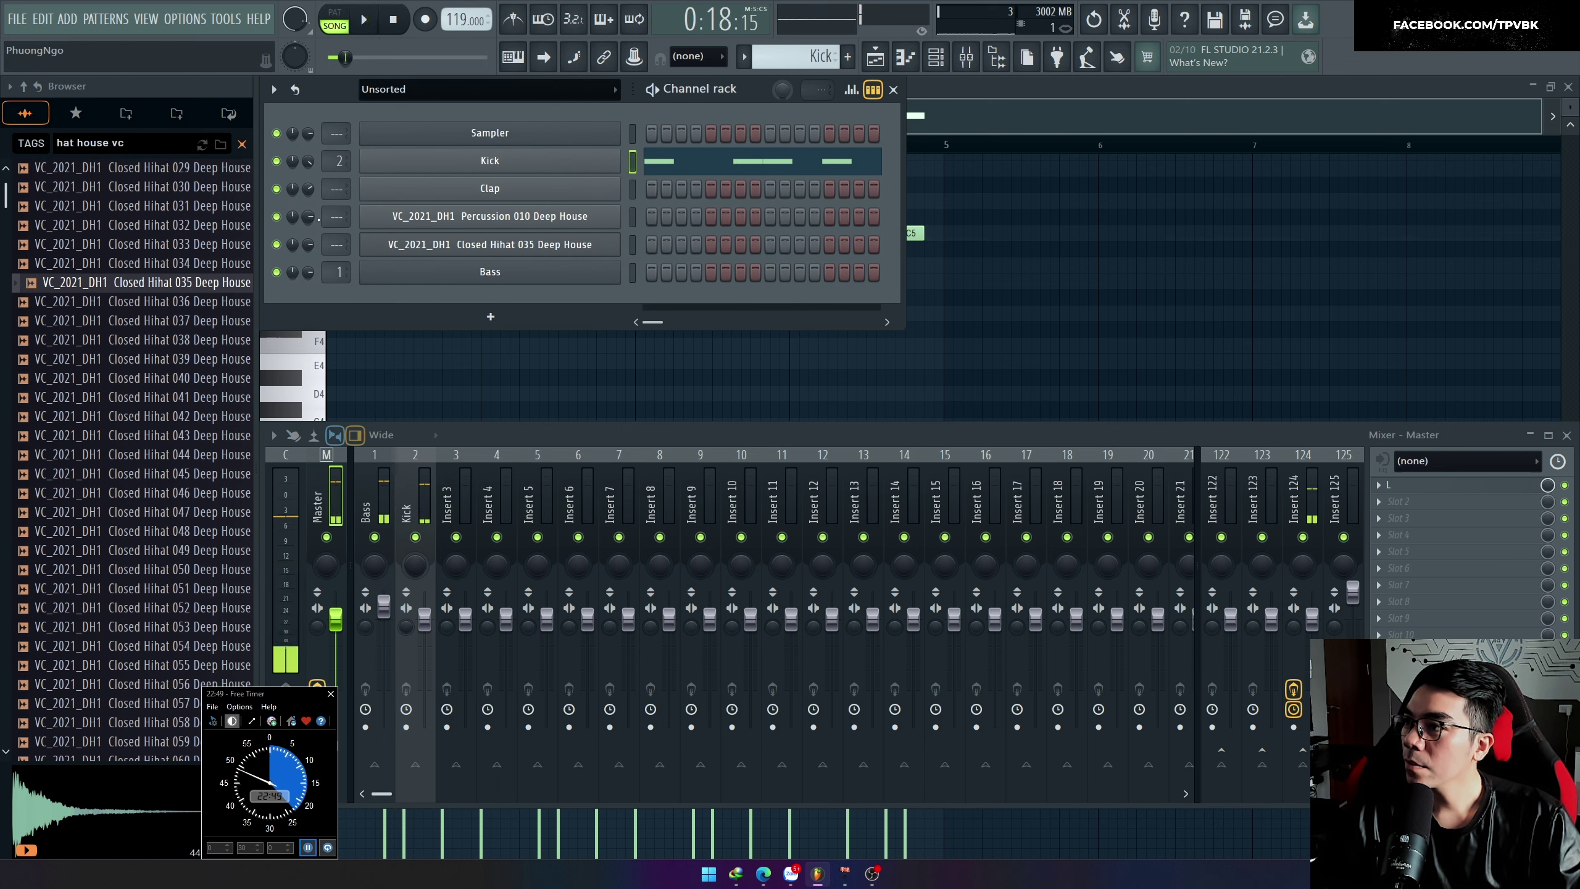
drag(308, 189, 308, 187)
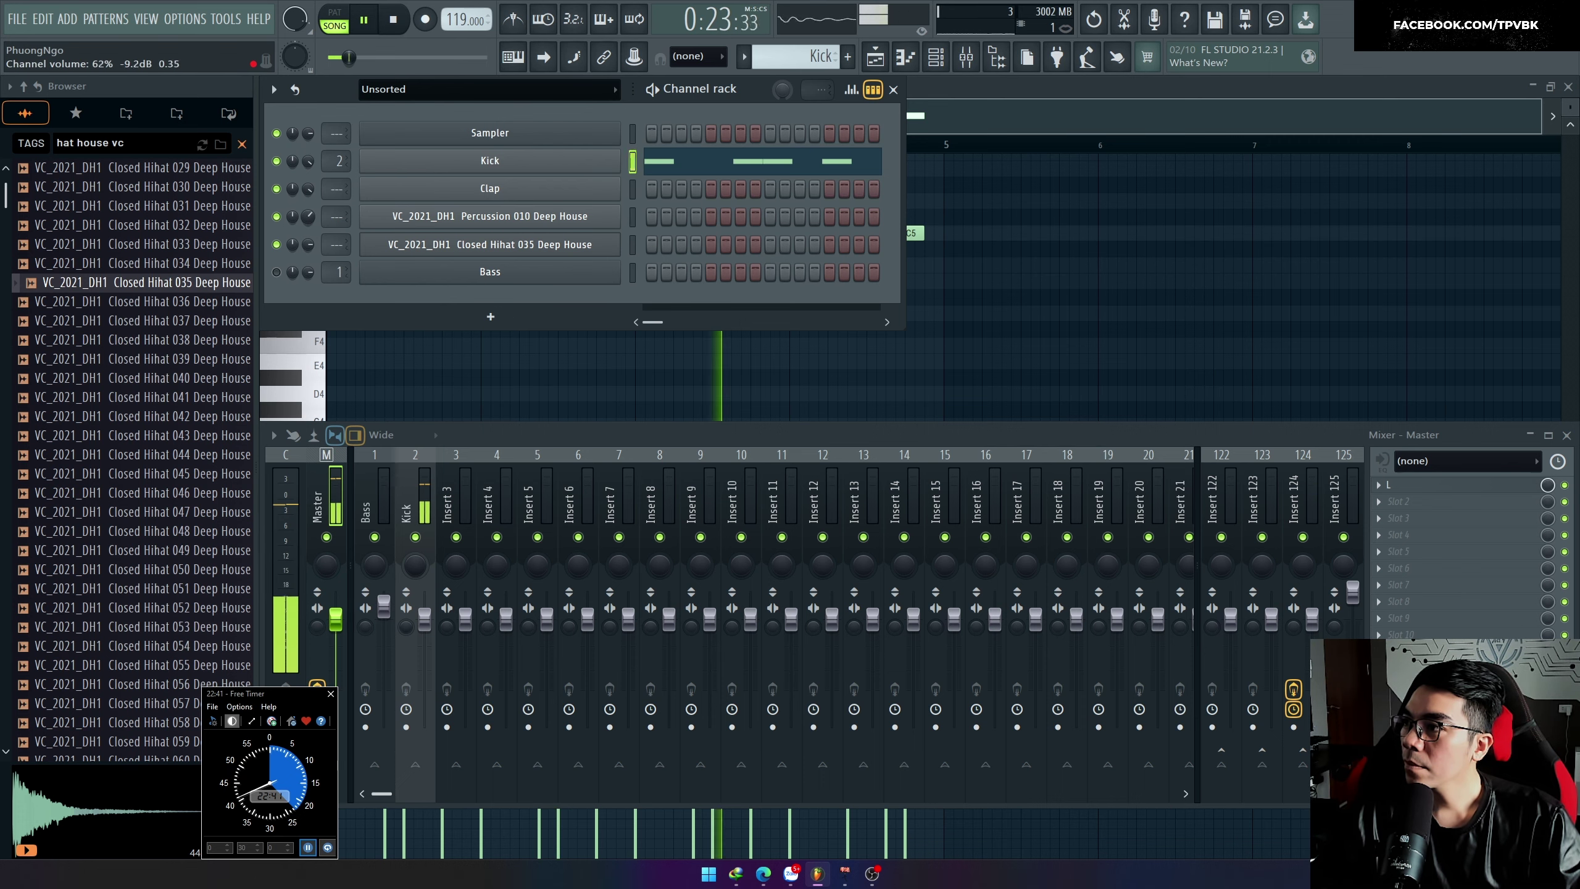
Step: Create a pattern named Hat 1 and place its clip on Track 10 at bar 10
key(F5)
key(space)
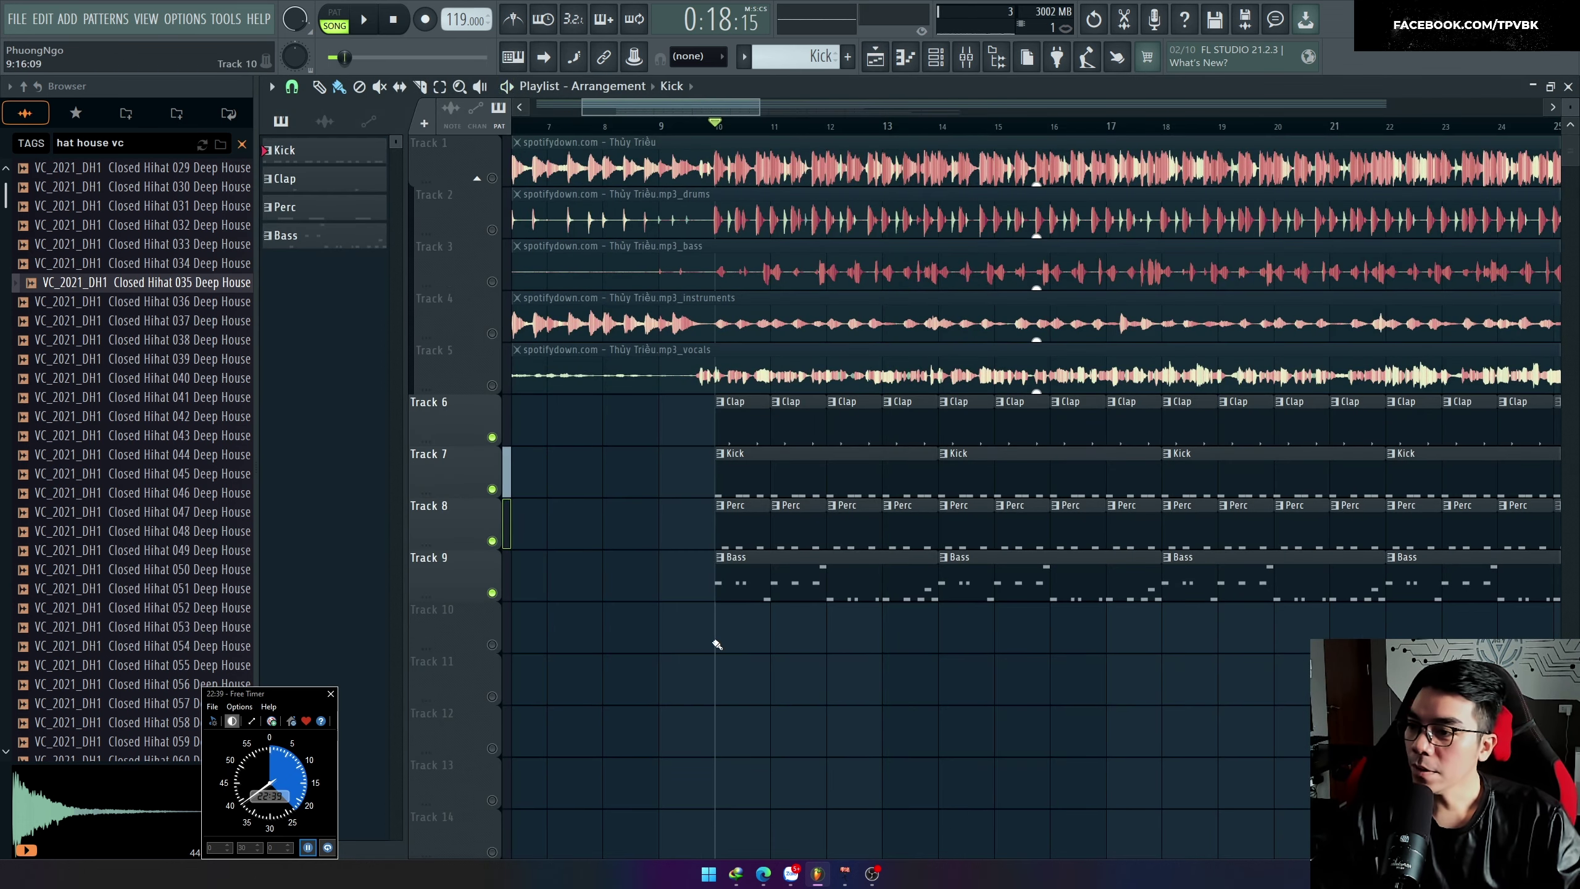
key(F4)
text(GH)
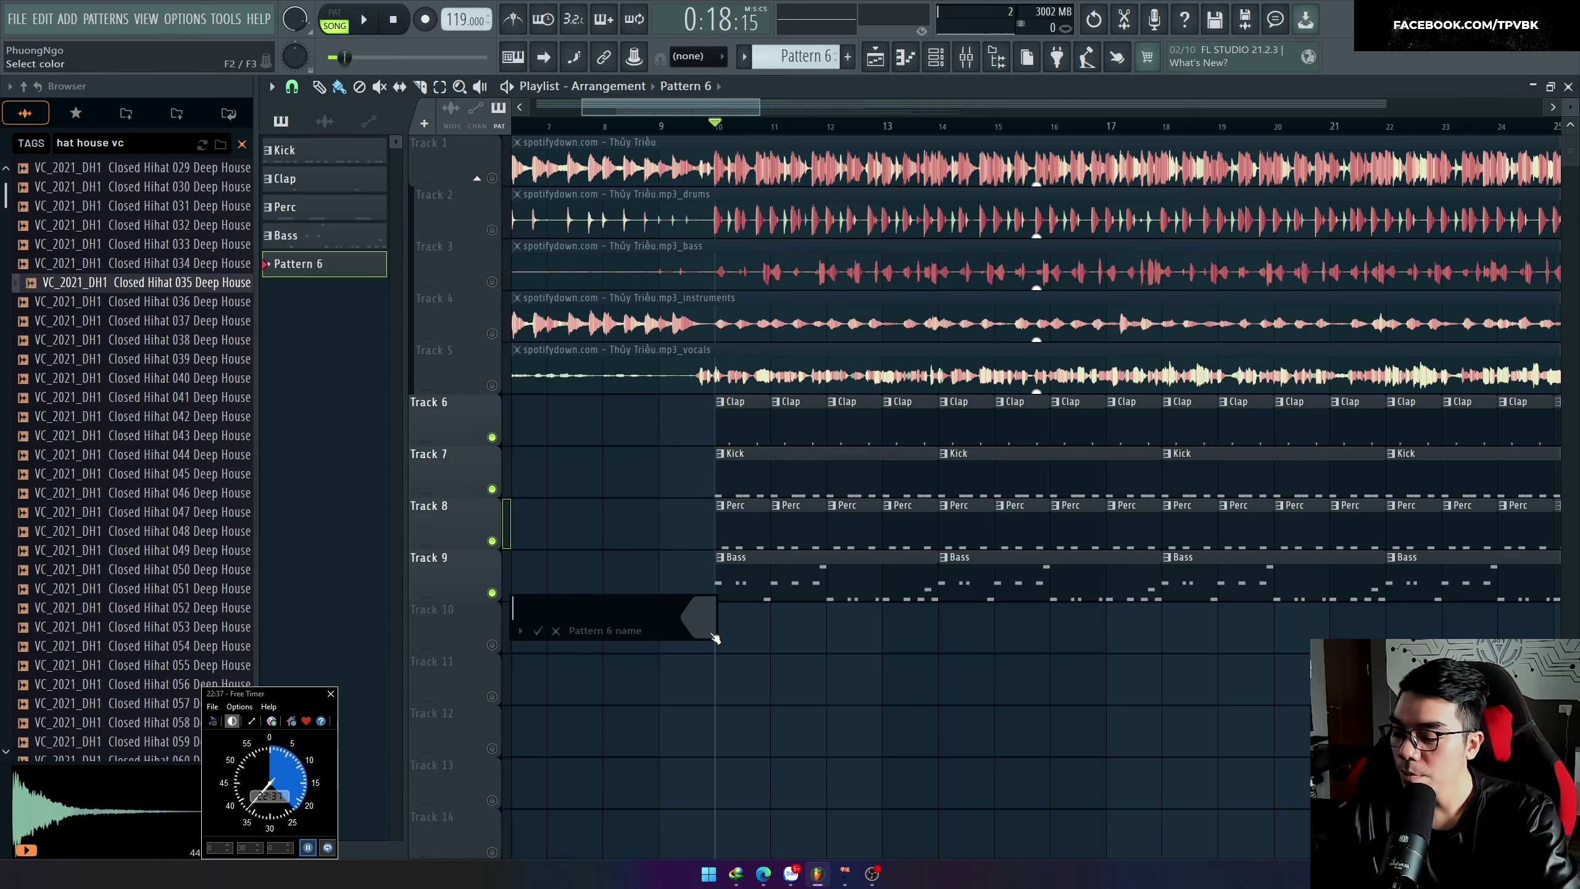
text(1)
key(Return)
click(718, 622)
key(F6)
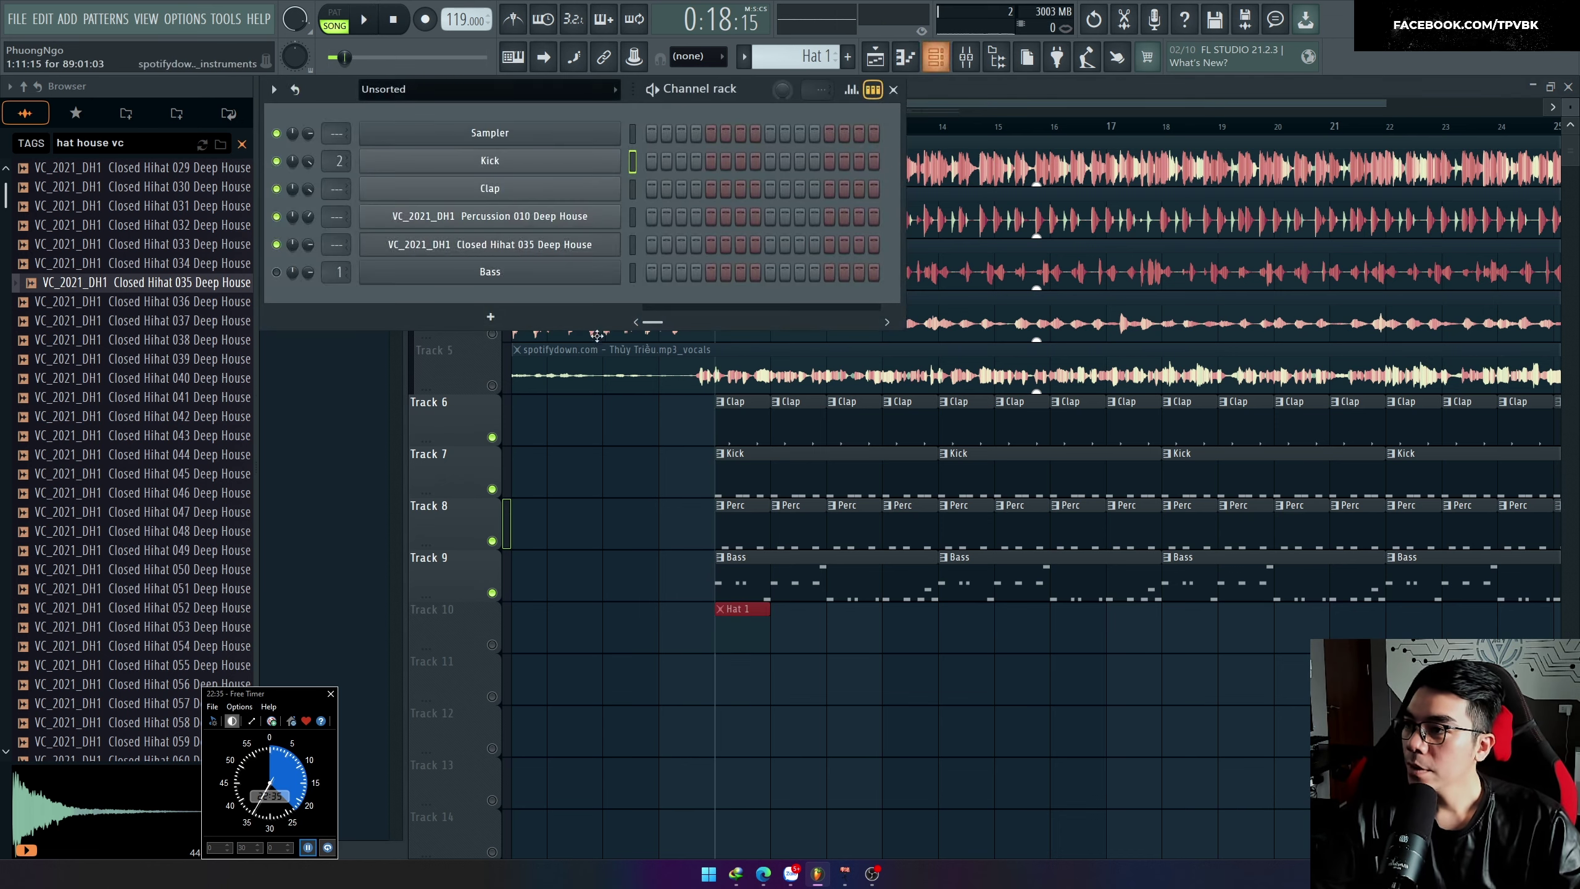
Step: Fill every fourth step of the Closed Hihat 035 channel in the Hat 1 pattern
right_click(556, 249)
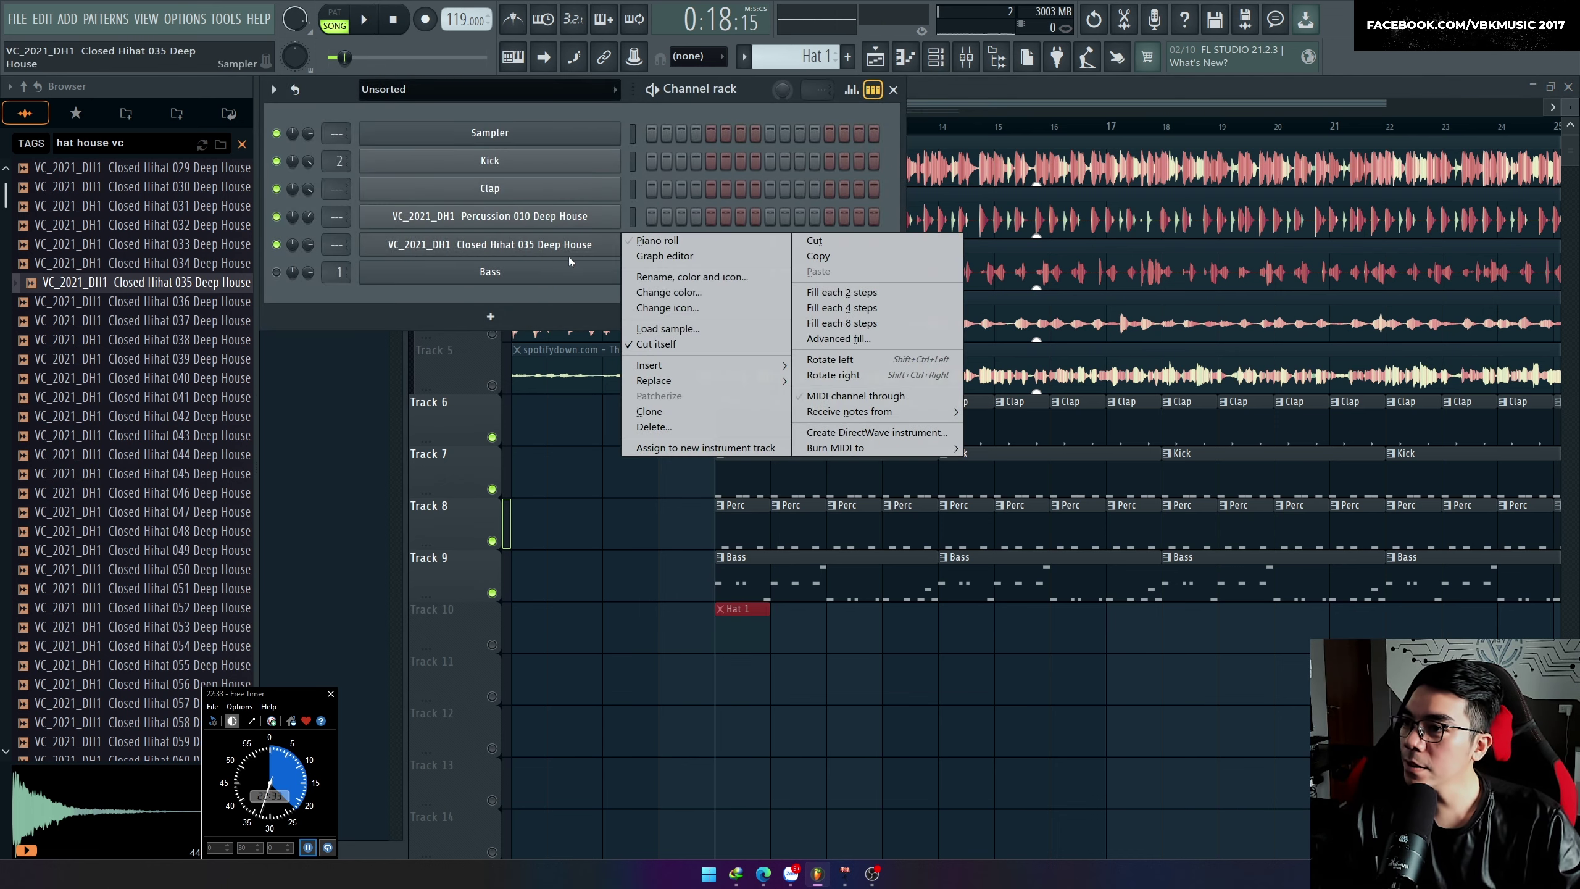
click(873, 313)
scroll(854, 349, down, 4)
key(F6)
Step: Paint Hat 1 clips along Track 10 through bar 36 and remove the surplus clips before bar 10
key(space)
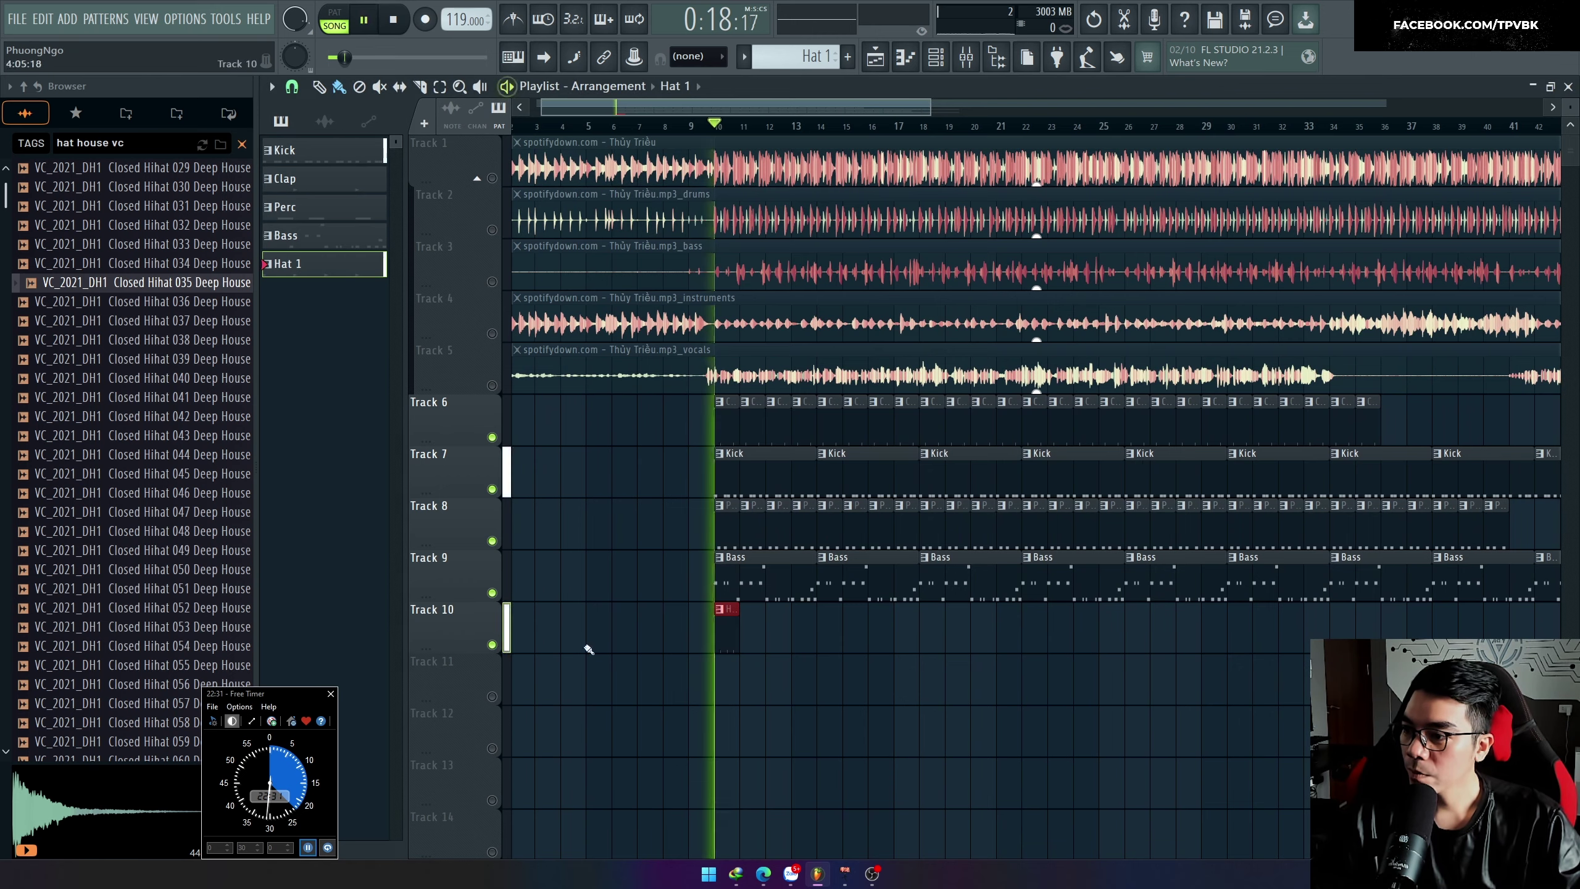
drag(1394, 628, 598, 612)
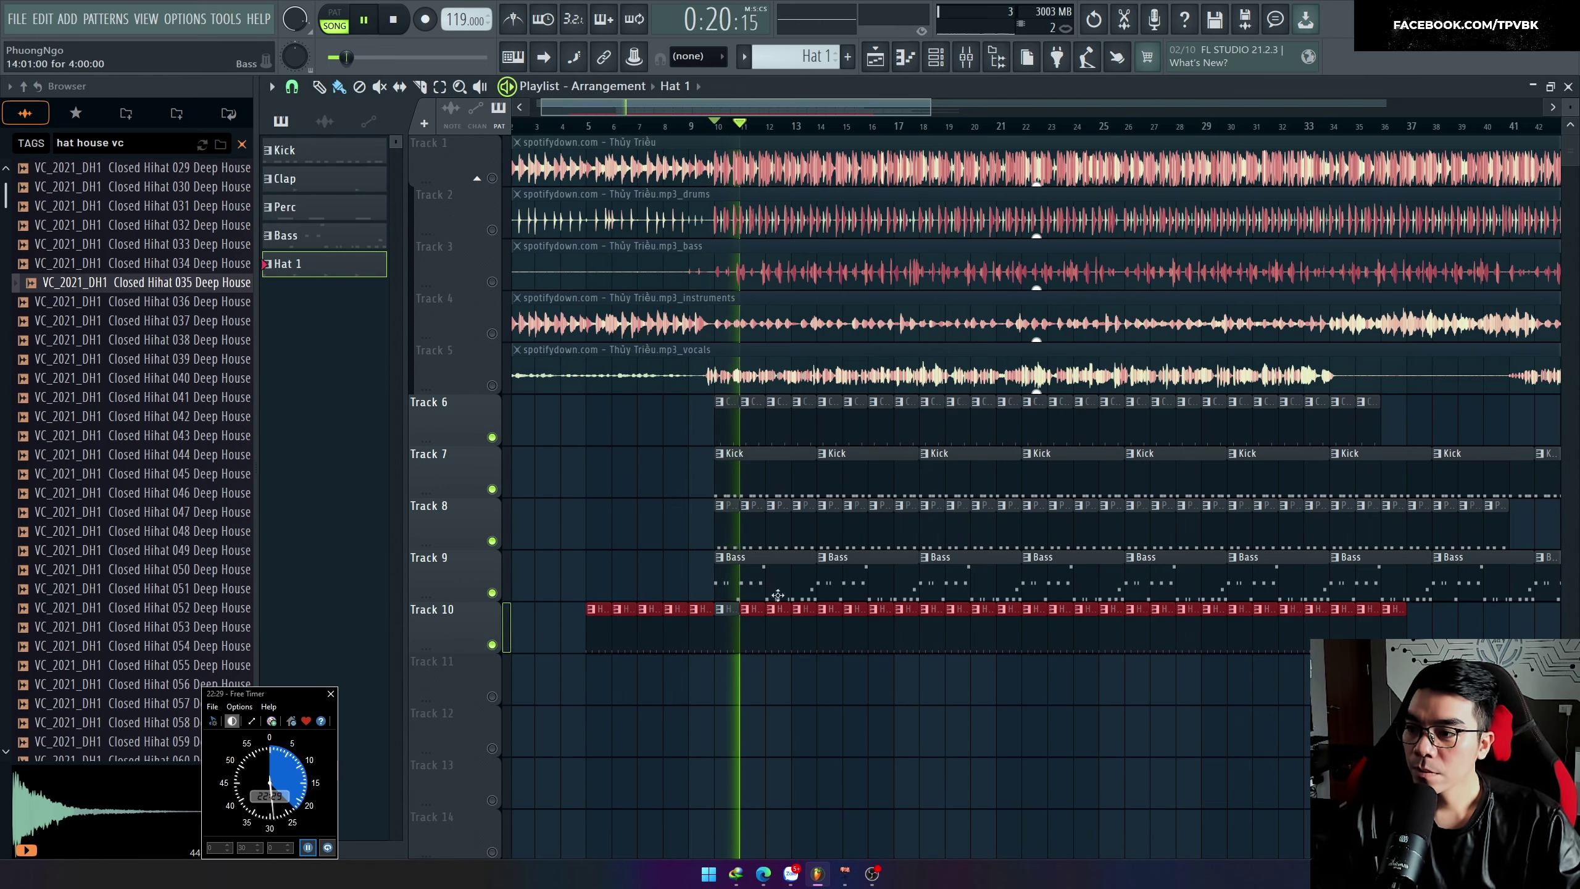
drag(704, 624, 598, 624)
Step: Listen around bars 25 to 30 and make the Hat 1 clip at bar 26 unique
click(1264, 126)
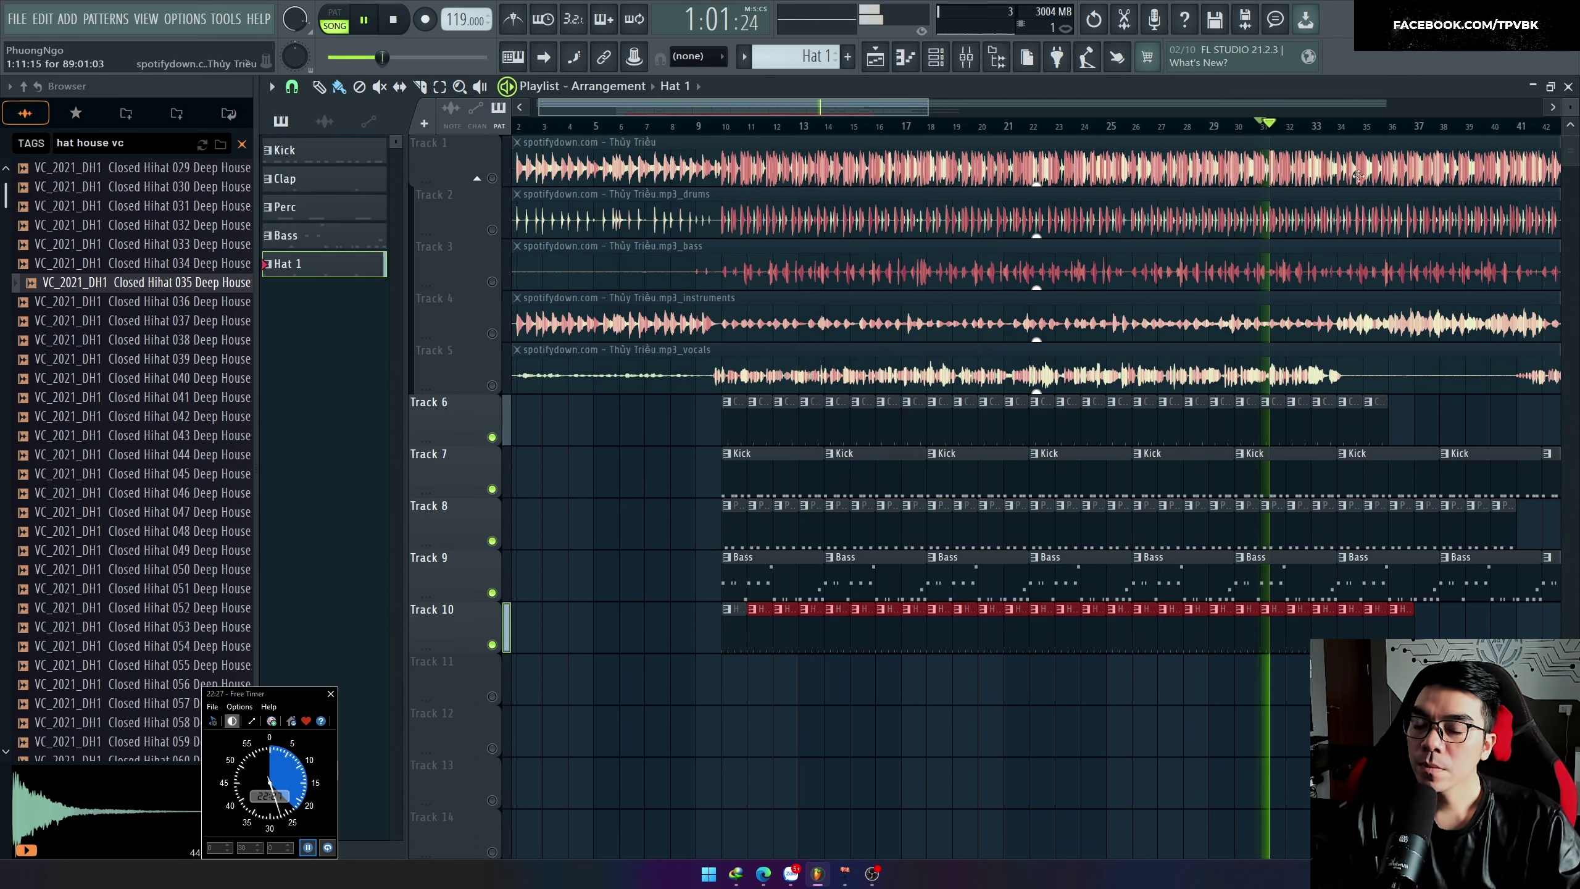
scroll(1358, 176, down, 2)
click(1169, 127)
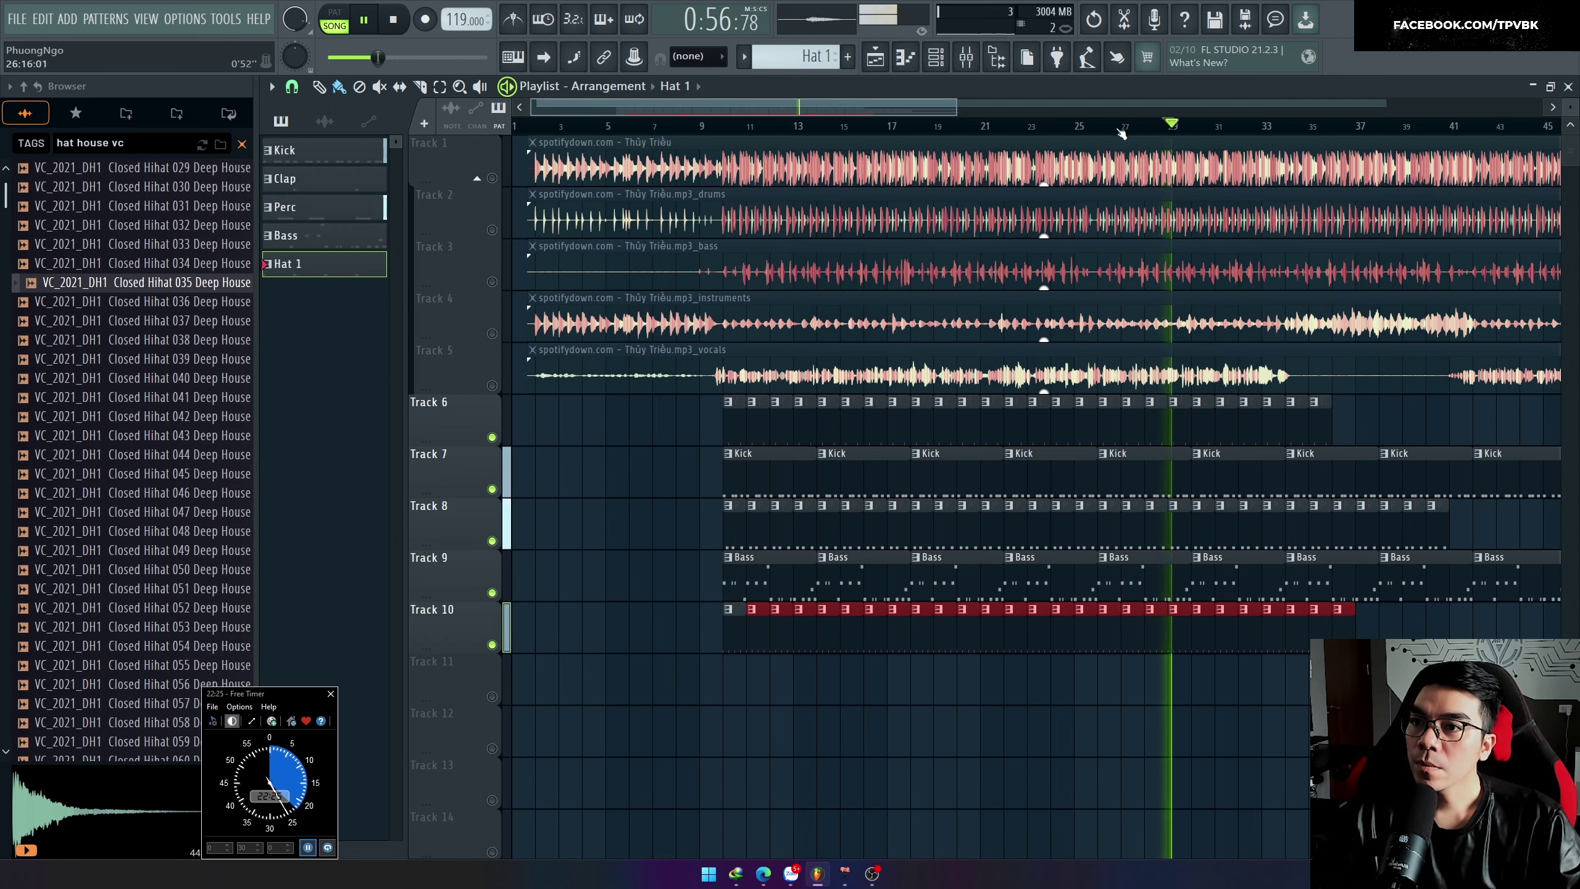
click(1074, 126)
scroll(1173, 373, up, 3)
click(1019, 610)
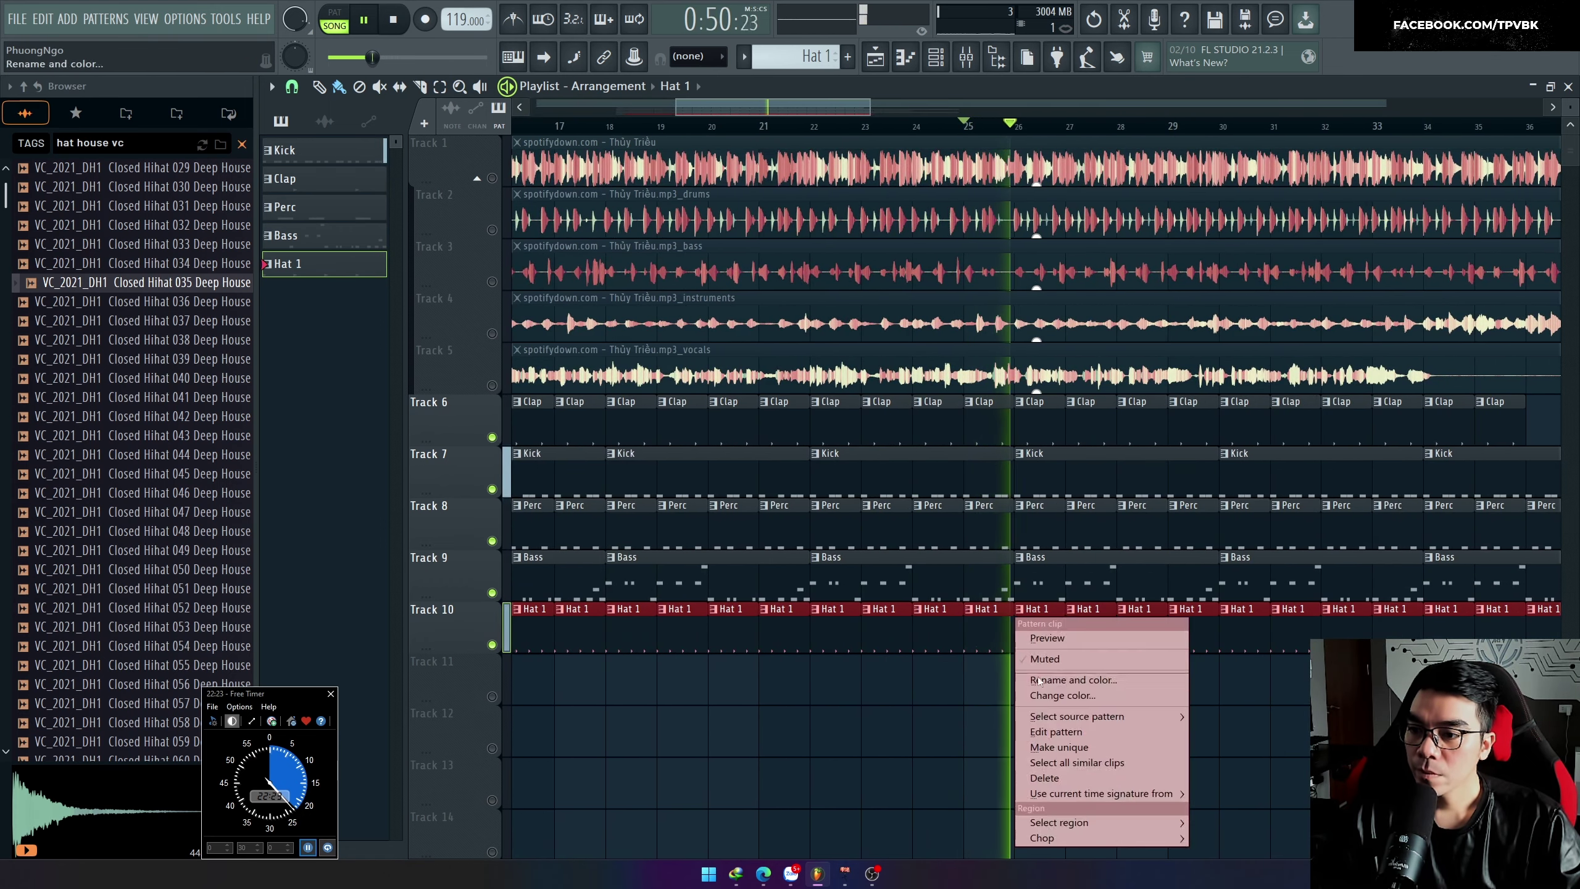
click(1064, 748)
Step: Fill every second step of the Closed Hihat 035 channel in the Hat 1 #2 pattern
double_click(1048, 635)
key(F6)
key(space)
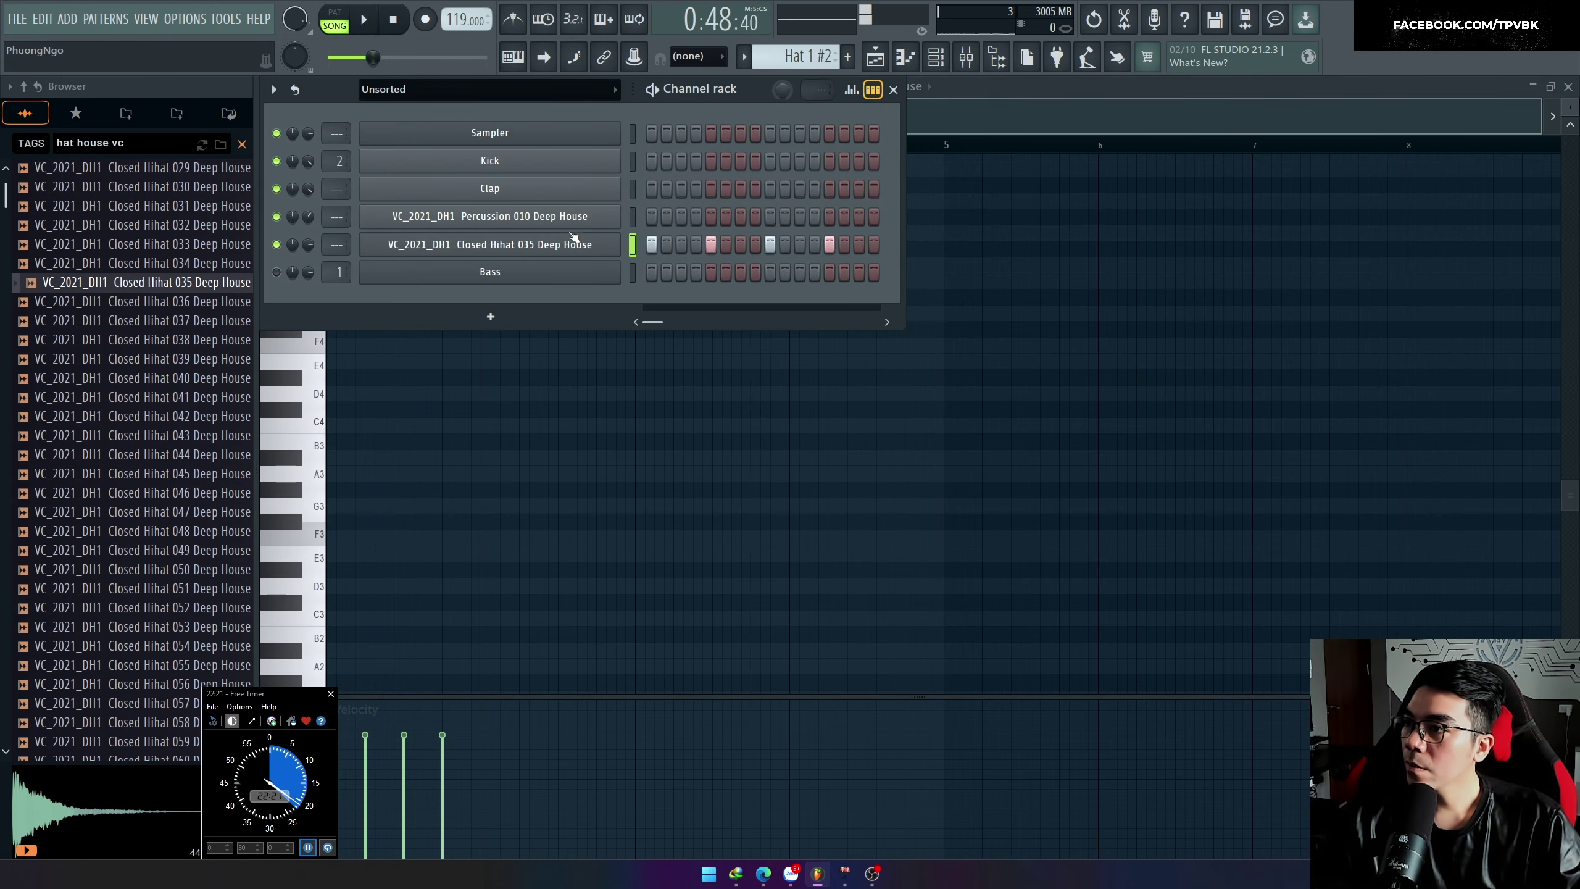
right_click(615, 237)
click(886, 290)
key(space)
key(F4)
click(1048, 666)
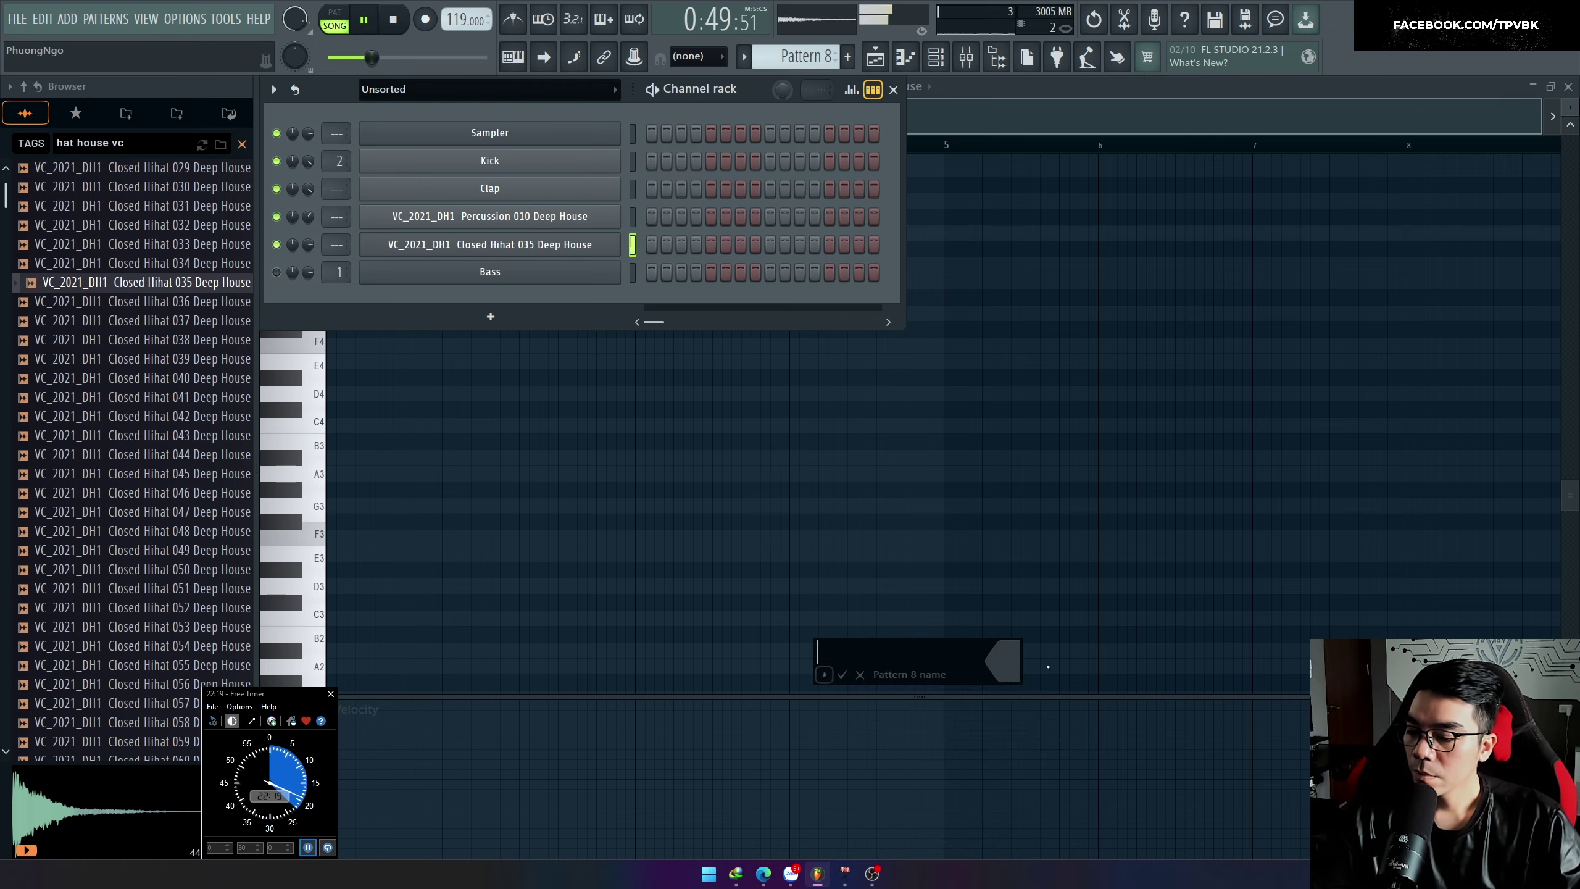
Step: Replace the Hat 1 clips from bar 27 onward on Track 10 with Hat 1 #2 clips through bar 37
key(F5)
drag(1083, 633, 1542, 626)
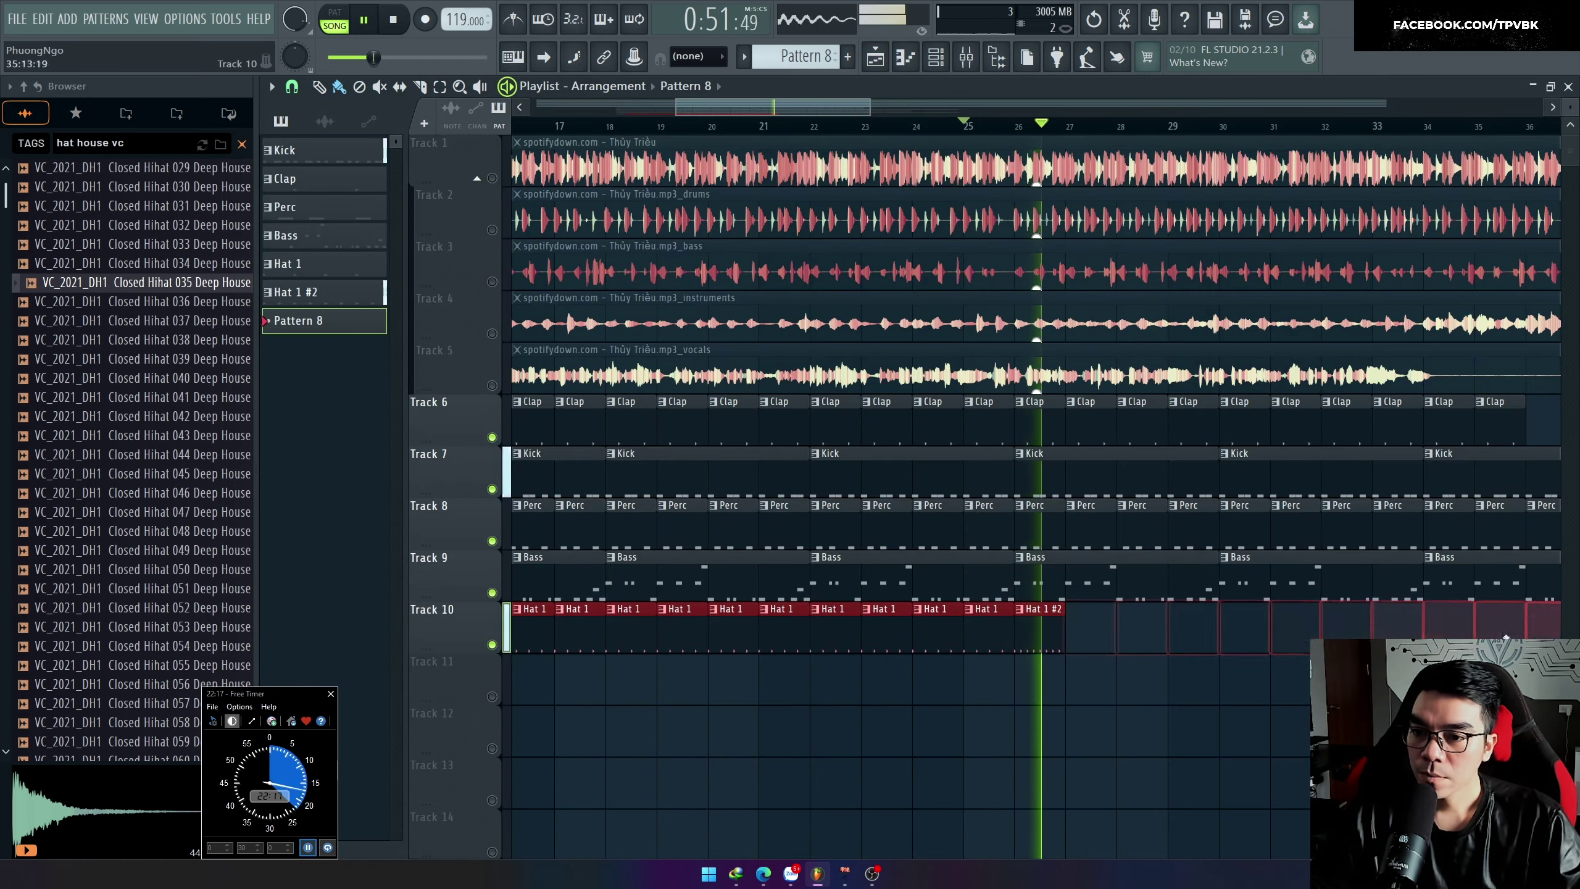
scroll(1179, 641, down, 2)
click(1096, 634)
drag(1131, 635, 1436, 625)
key(space)
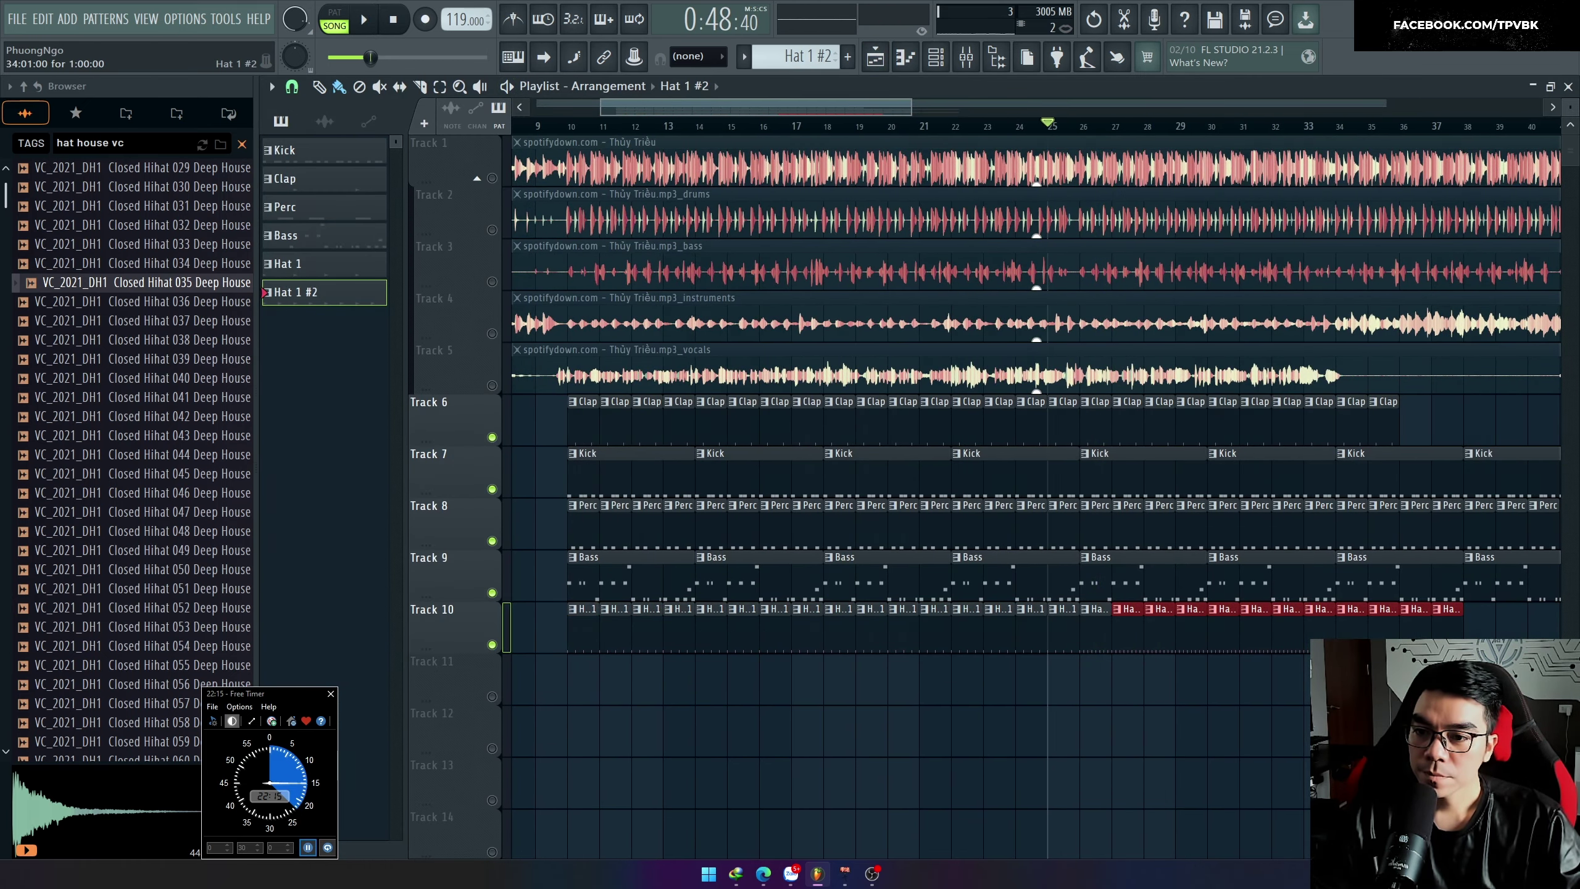
Step: Open the Closed Hihat 035 channel's sampler settings and add a fade-out to the sample
key(F5)
key(F6)
click(564, 250)
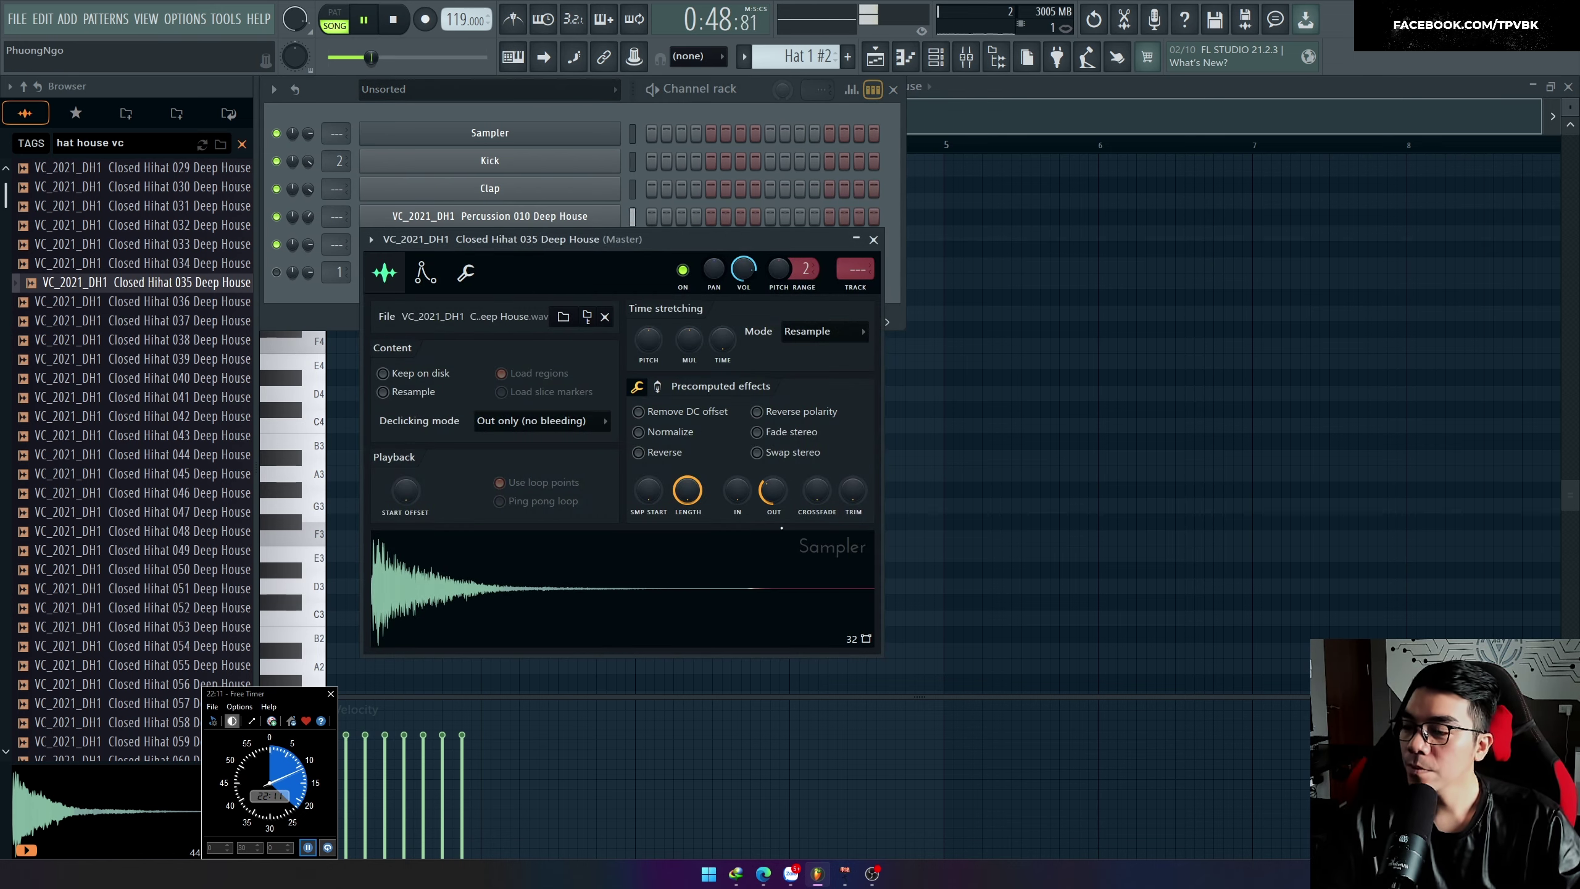
key(F5)
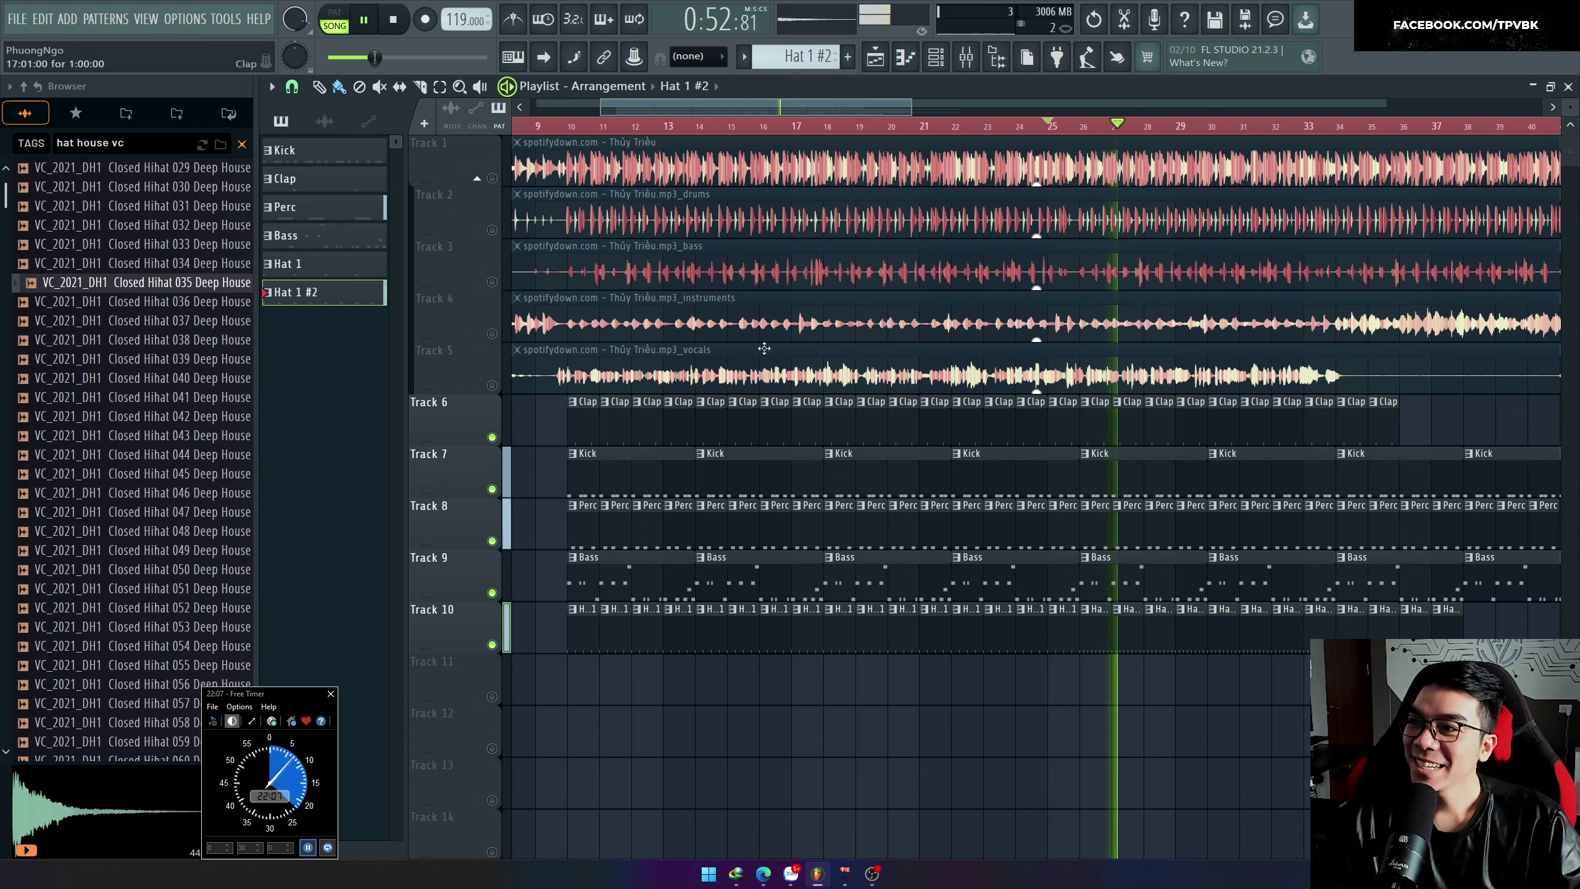
Step: Replay the arrangement from bar 10 to hear the hi-hats with the other parts
key(space)
click(572, 126)
key(space)
scroll(515, 398, up, 4)
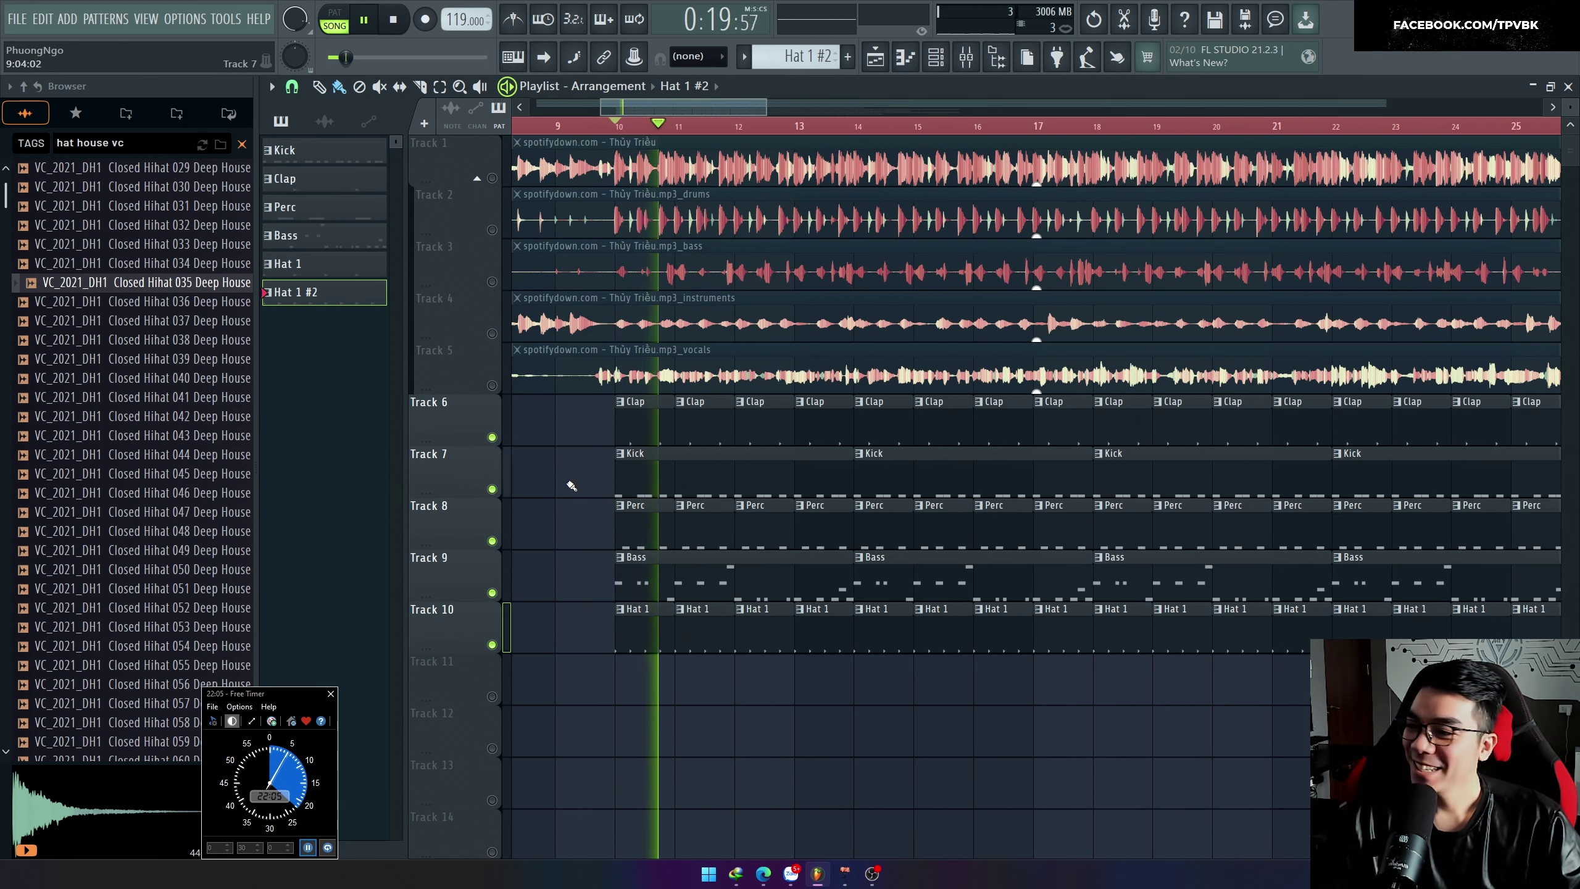
Step: Open the Bass pattern and add a second bass channel with the Ample Bass J II instrument
double_click(683, 590)
key(F6)
key(space)
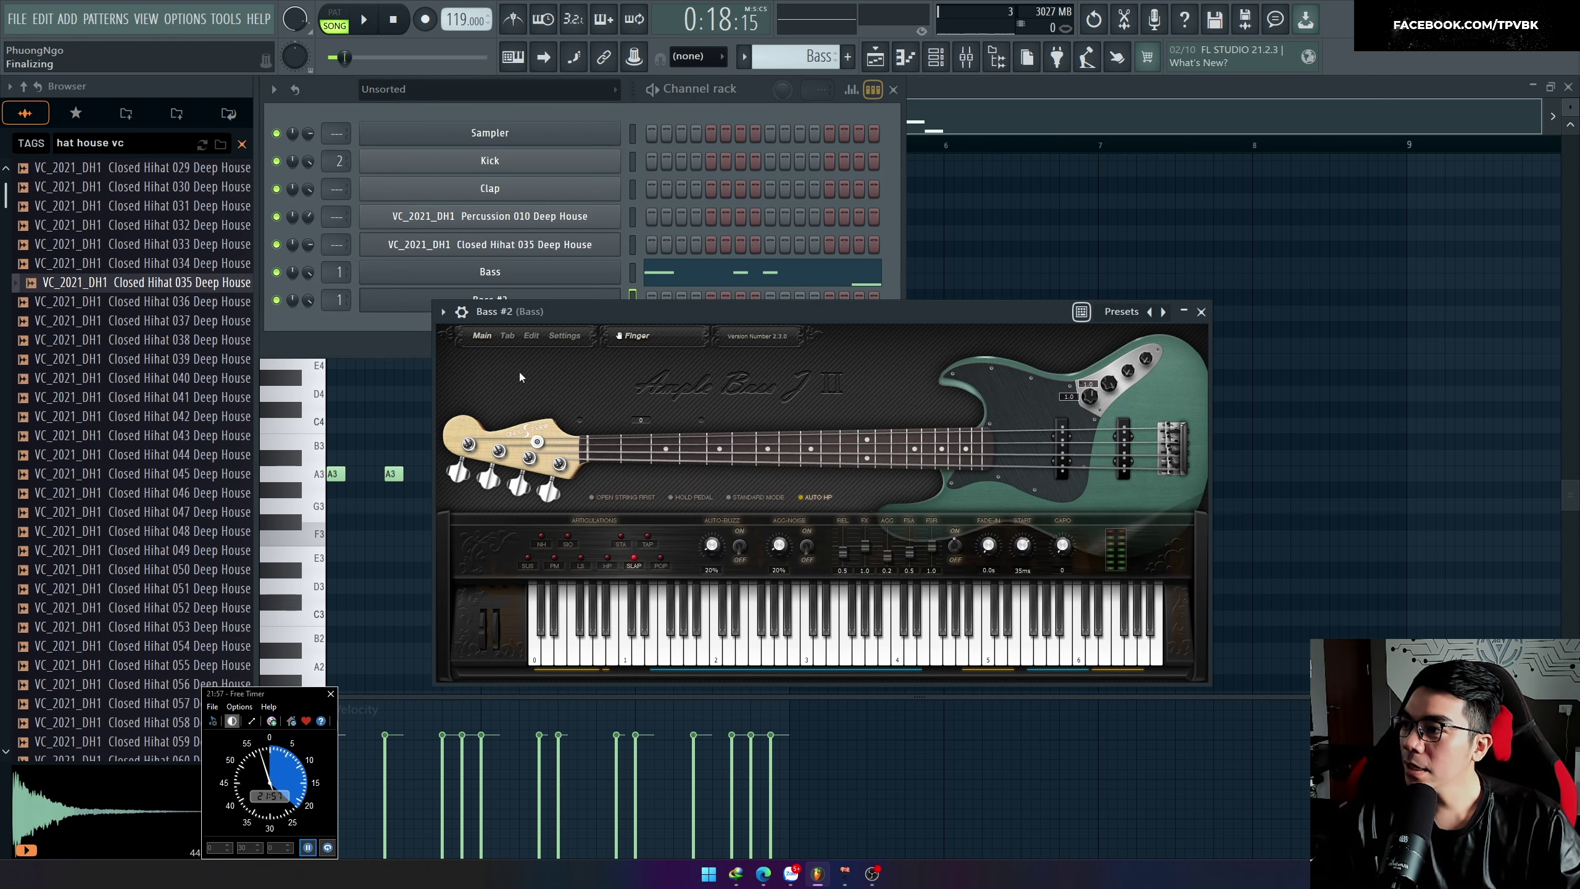
click(1201, 312)
Step: Copy the Bass channel's notes into the Bass #2 channel and play the layered bass
right_click(616, 272)
click(817, 285)
right_click(616, 299)
click(819, 326)
key(space)
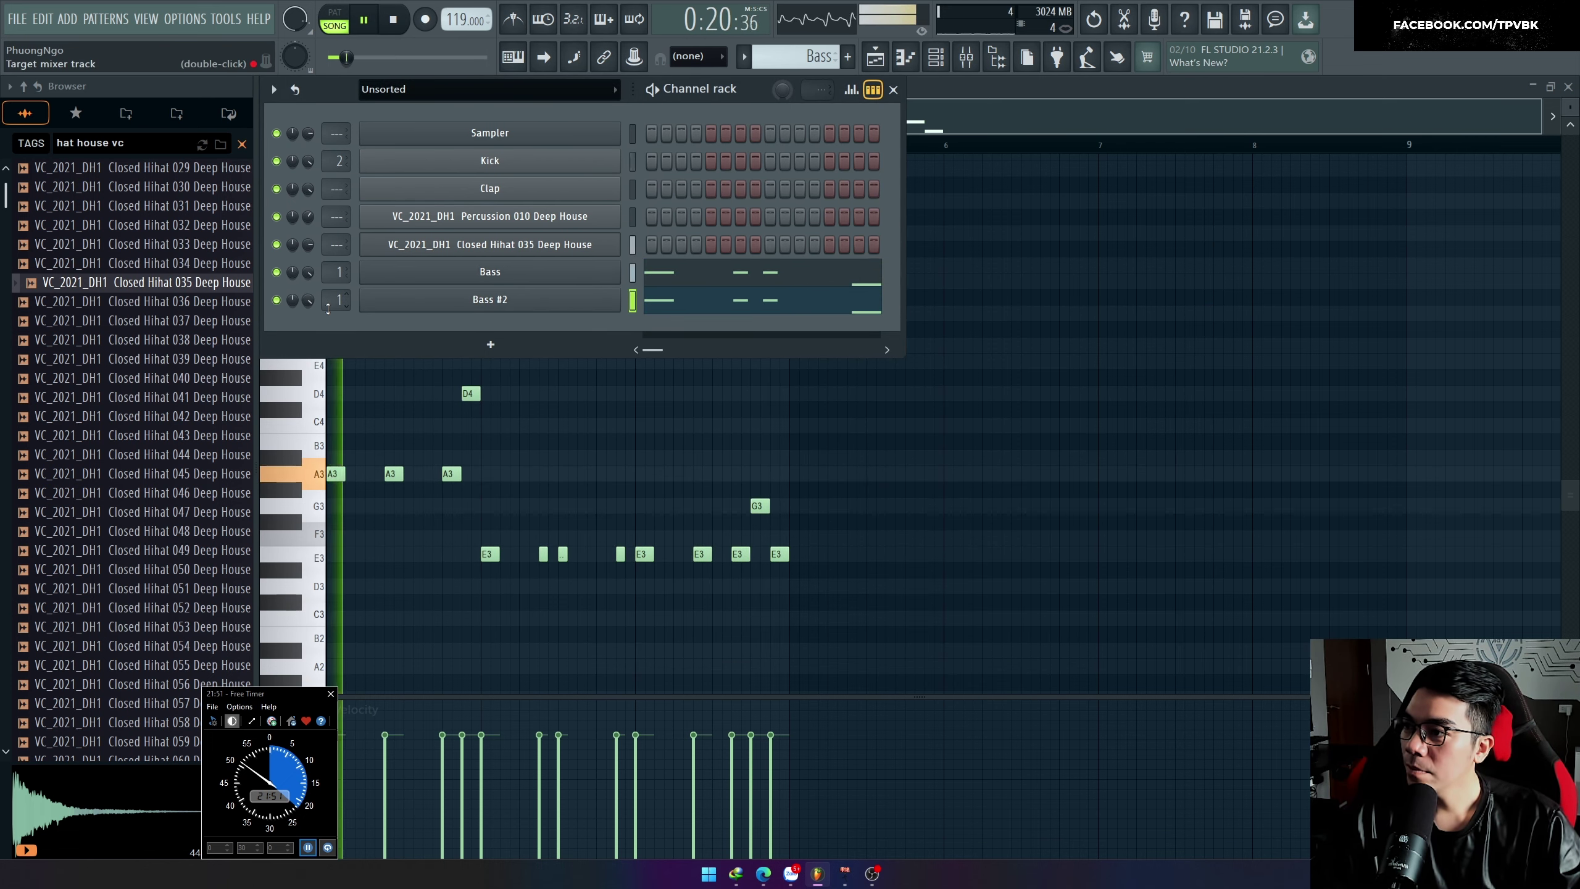
key(F9)
key(F5)
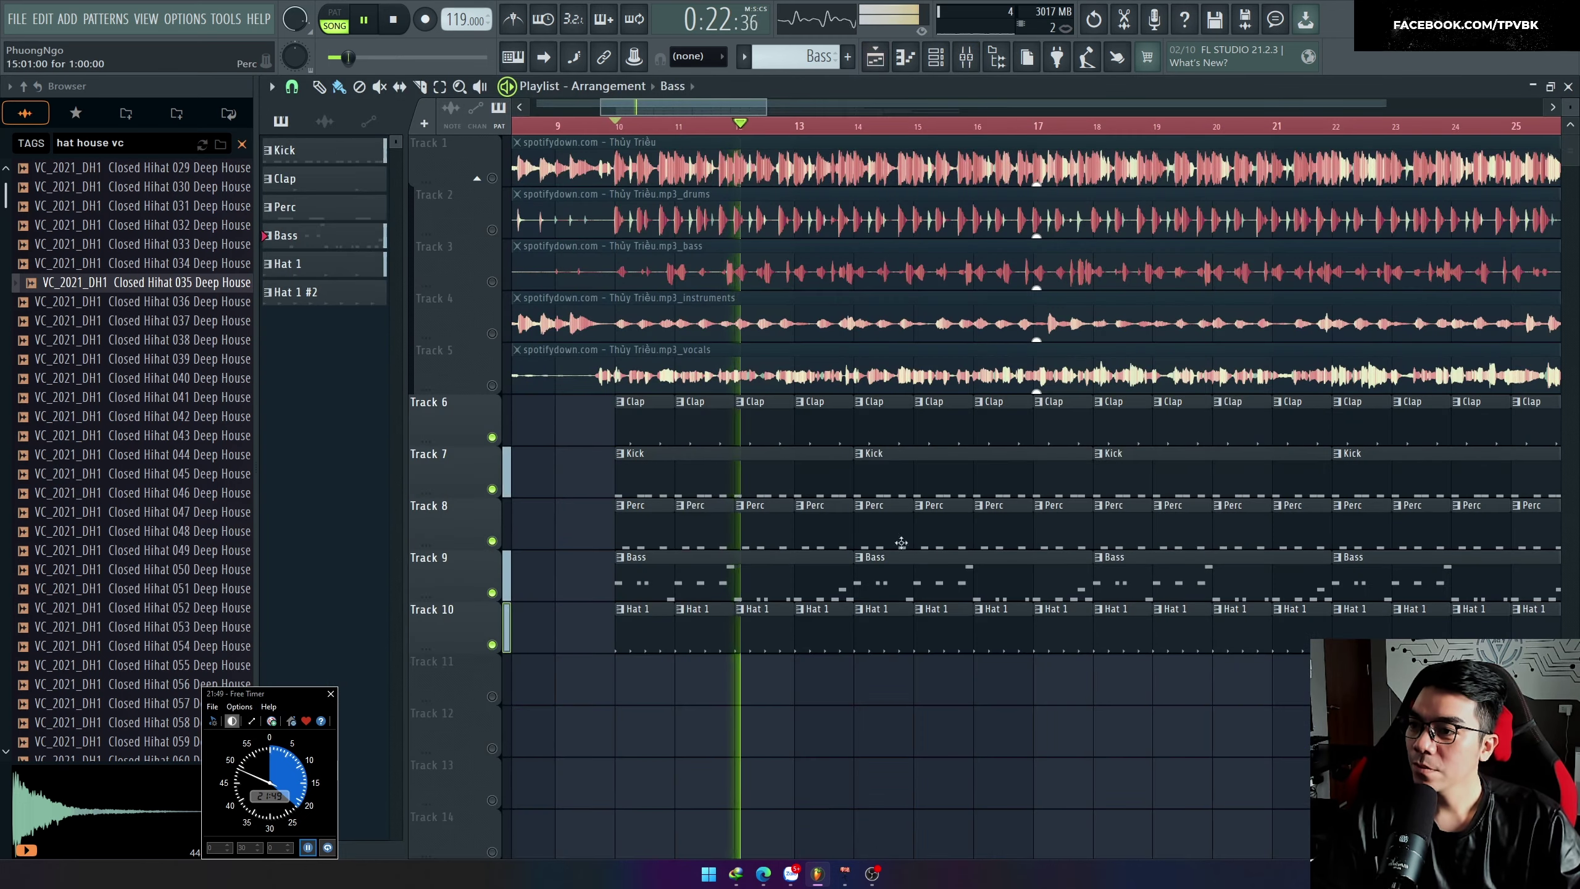
Step: Open the sampler settings of the Kick pattern's Kick channel and search the browser for "trap kick vc" samples
key(space)
double_click(636, 469)
key(F6)
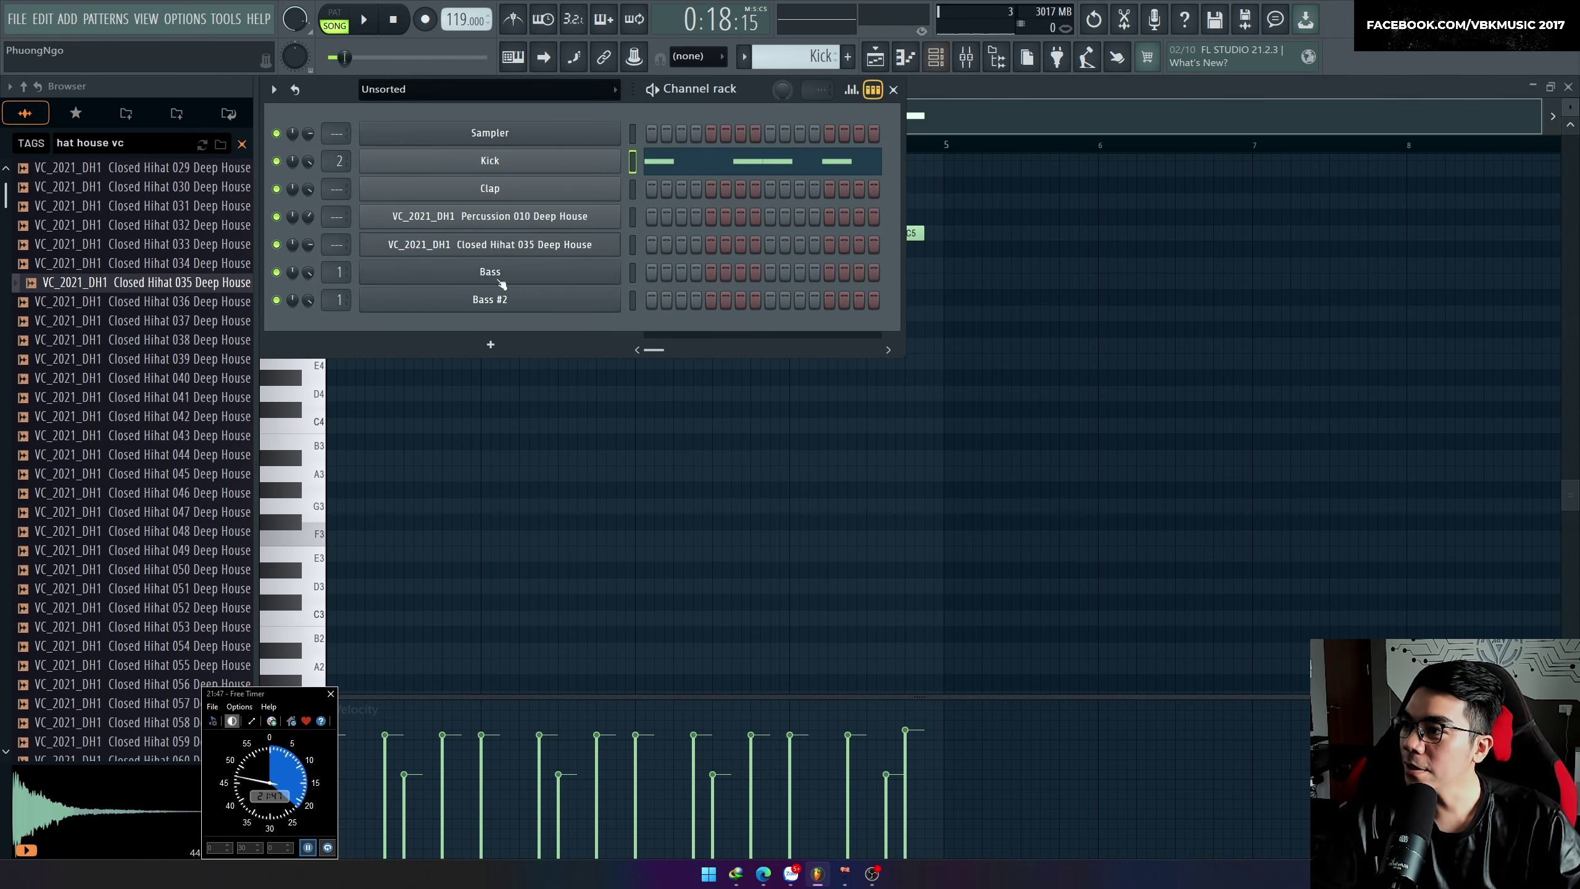
click(520, 165)
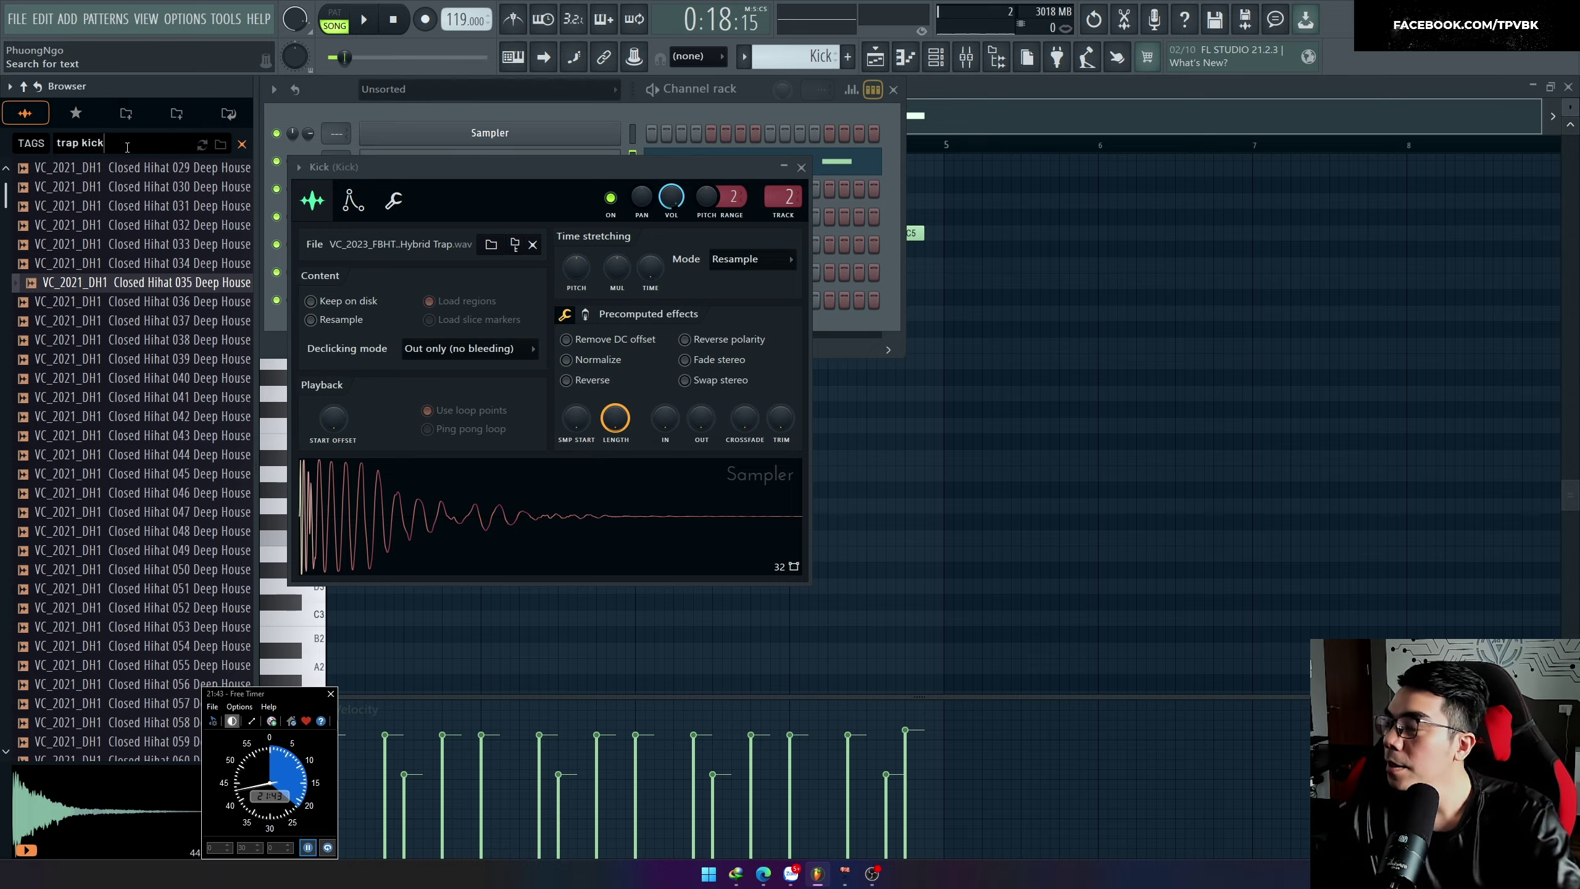
scroll(132, 385, down, 10)
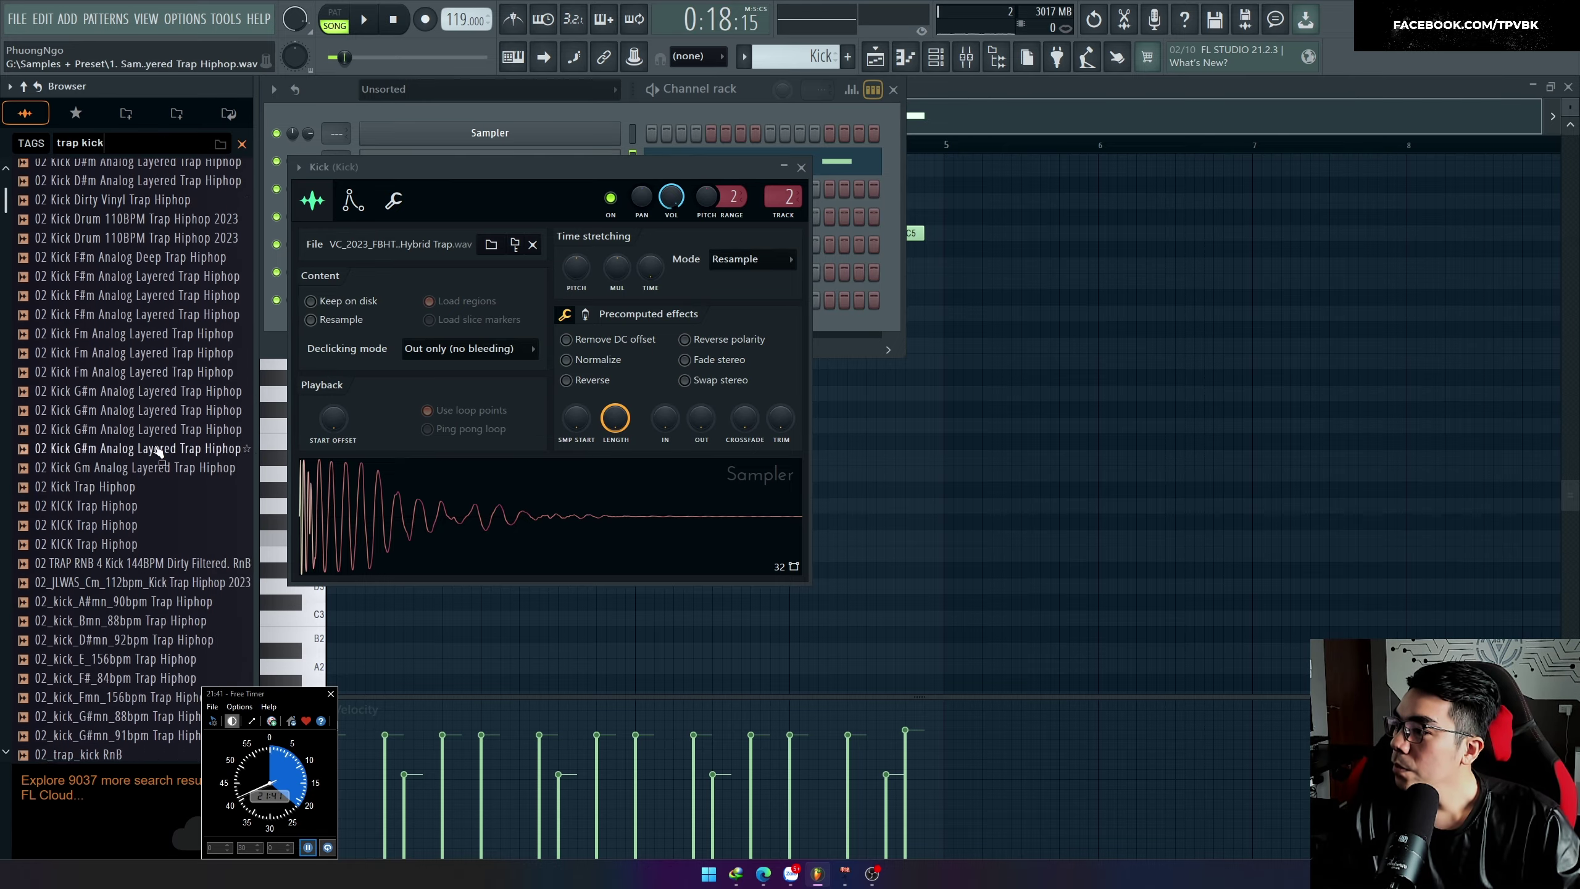
scroll(159, 451, down, 20)
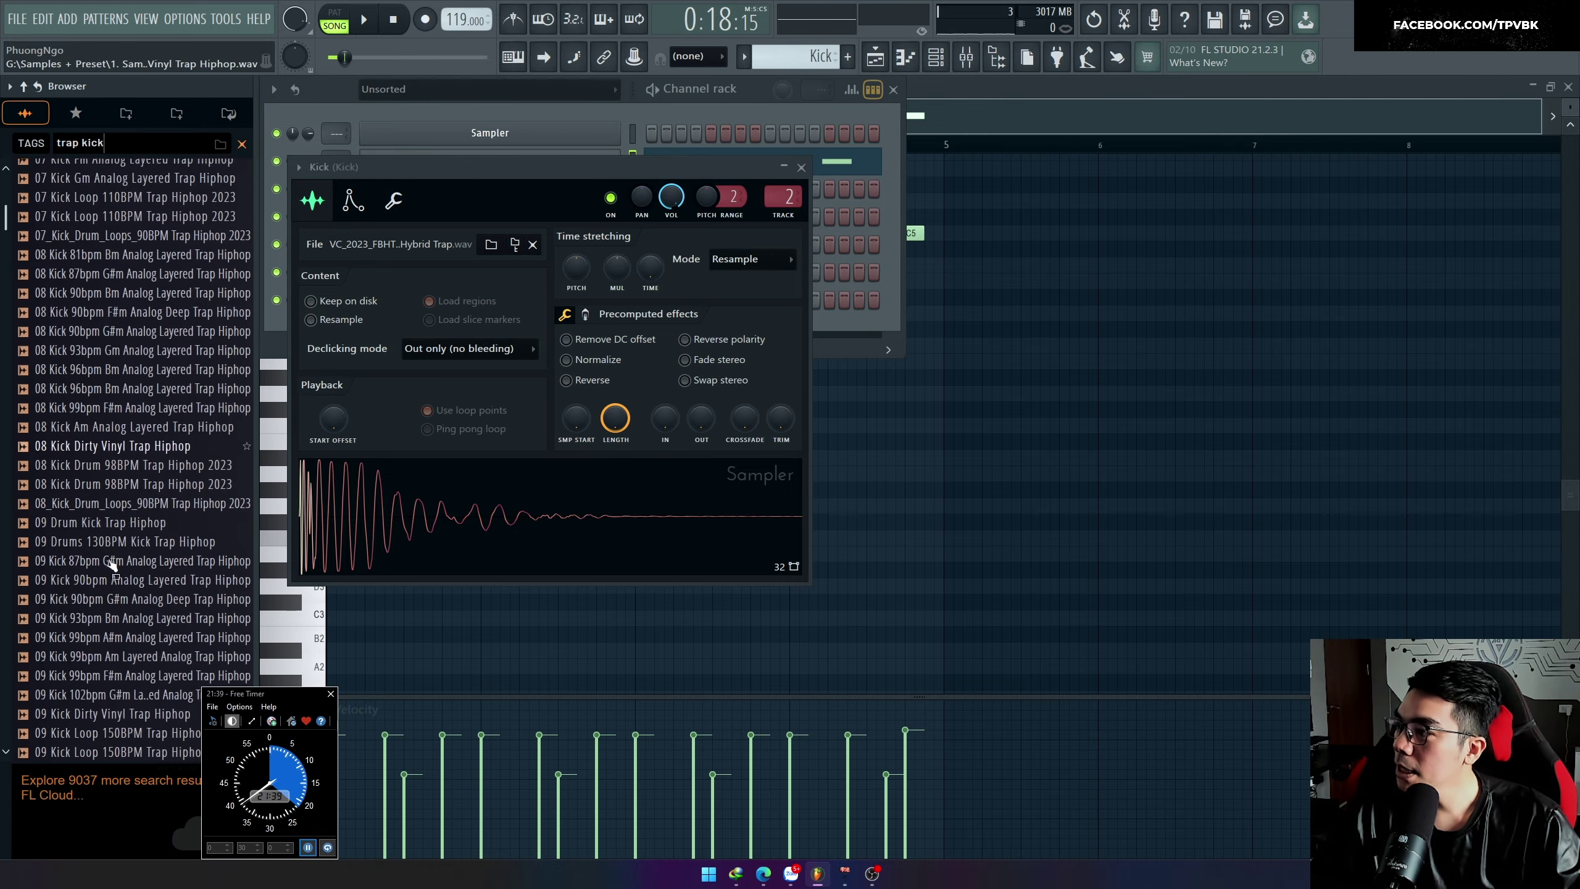
scroll(112, 564, down, 20)
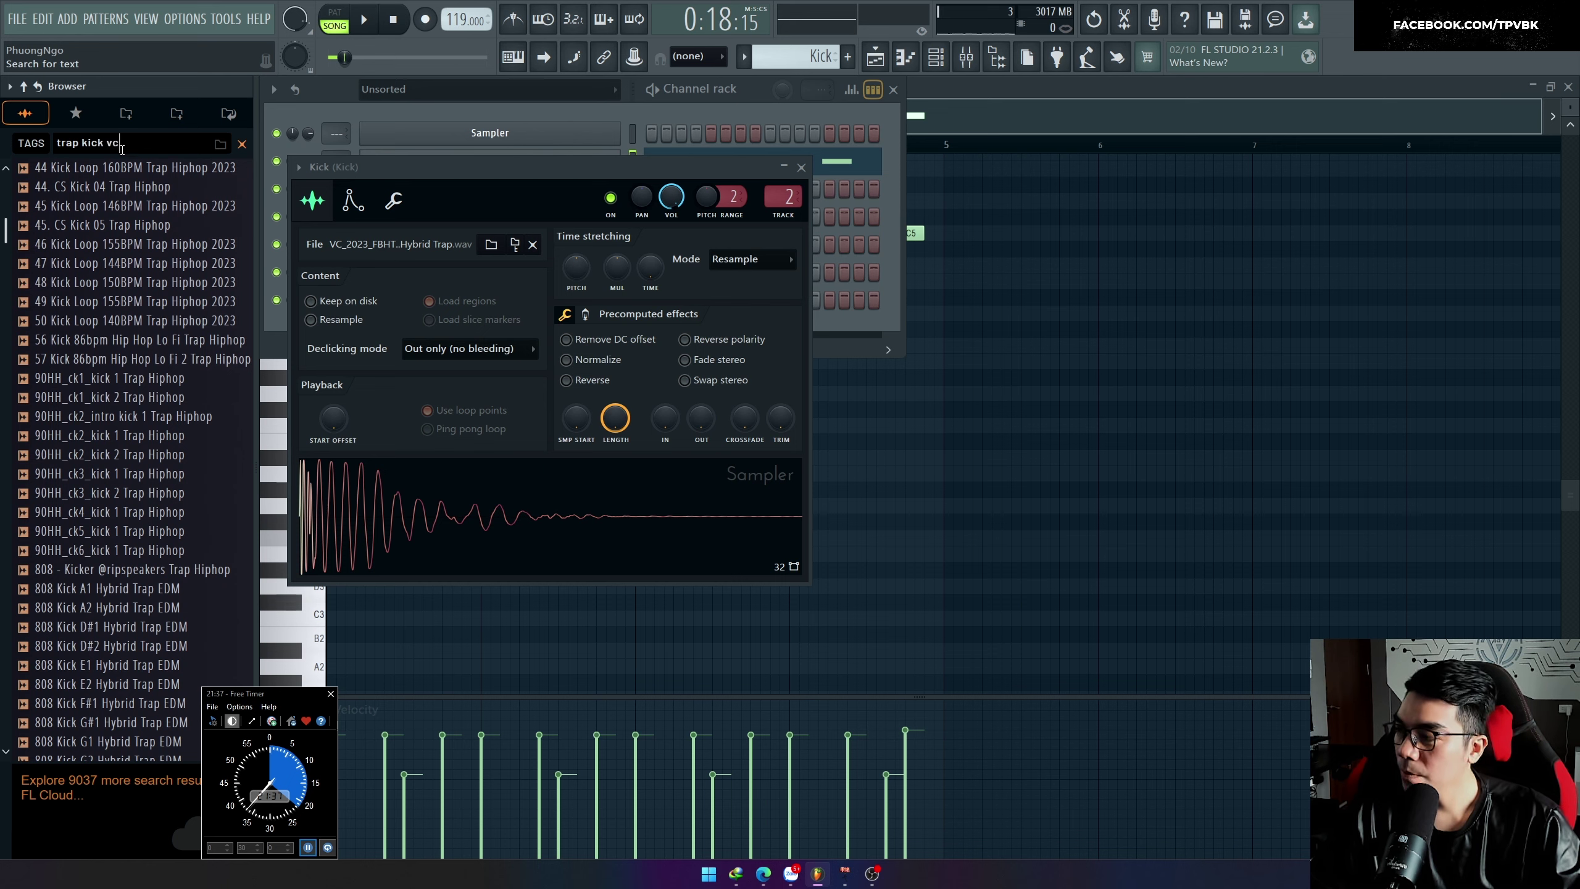
Step: Load the VC_2023_FBHT1 4_Kit3_kick sample into the Kick channel and play it in the arrangement
click(145, 458)
scroll(141, 452, down, 8)
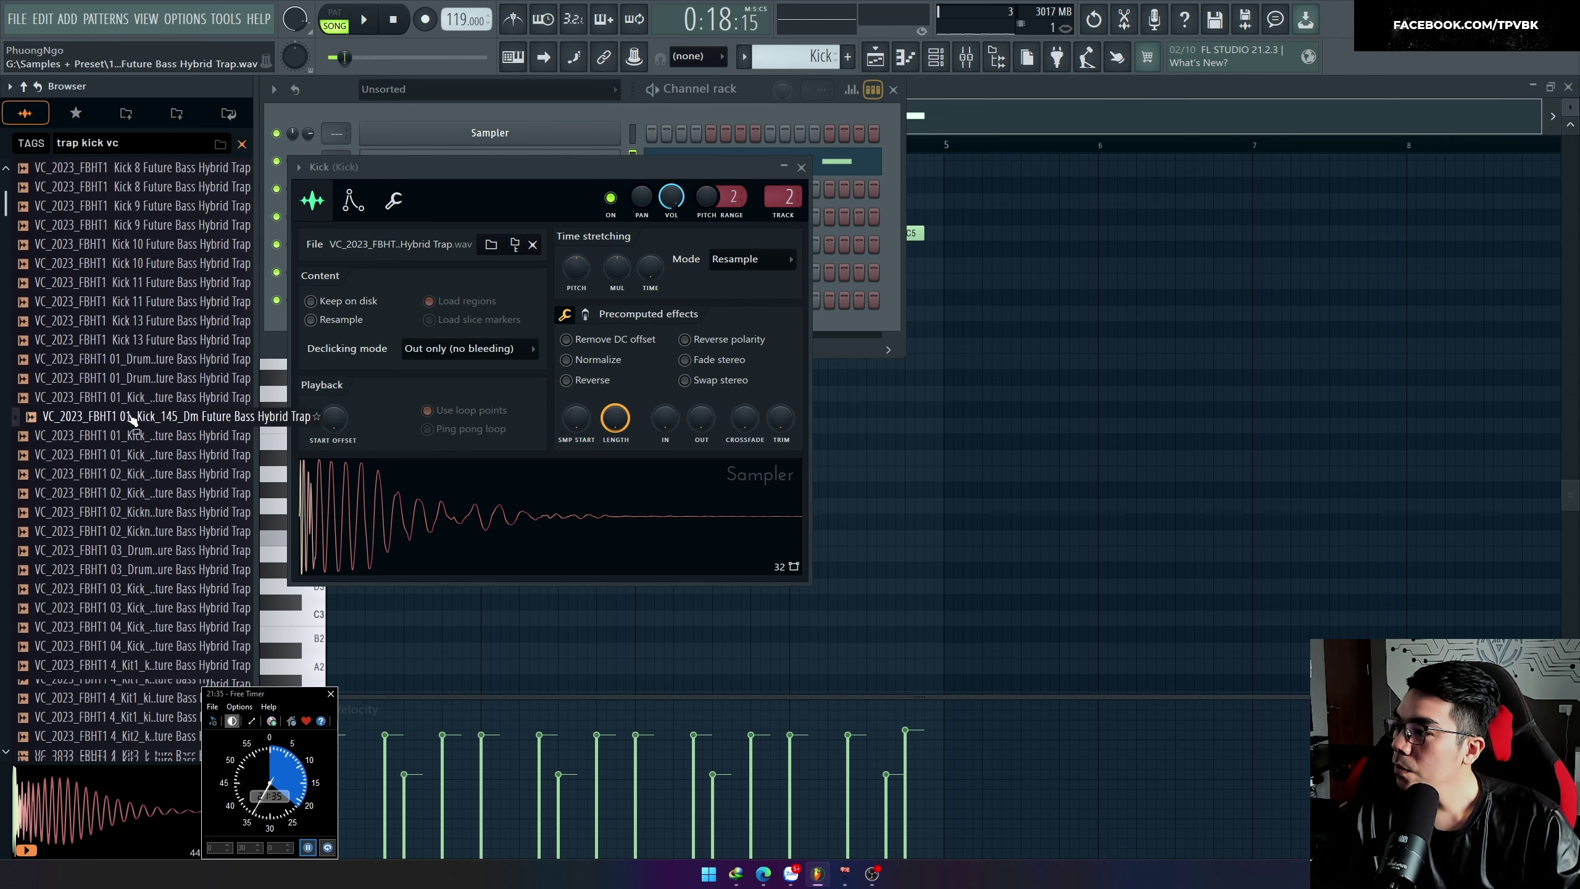
scroll(144, 454, down, 9)
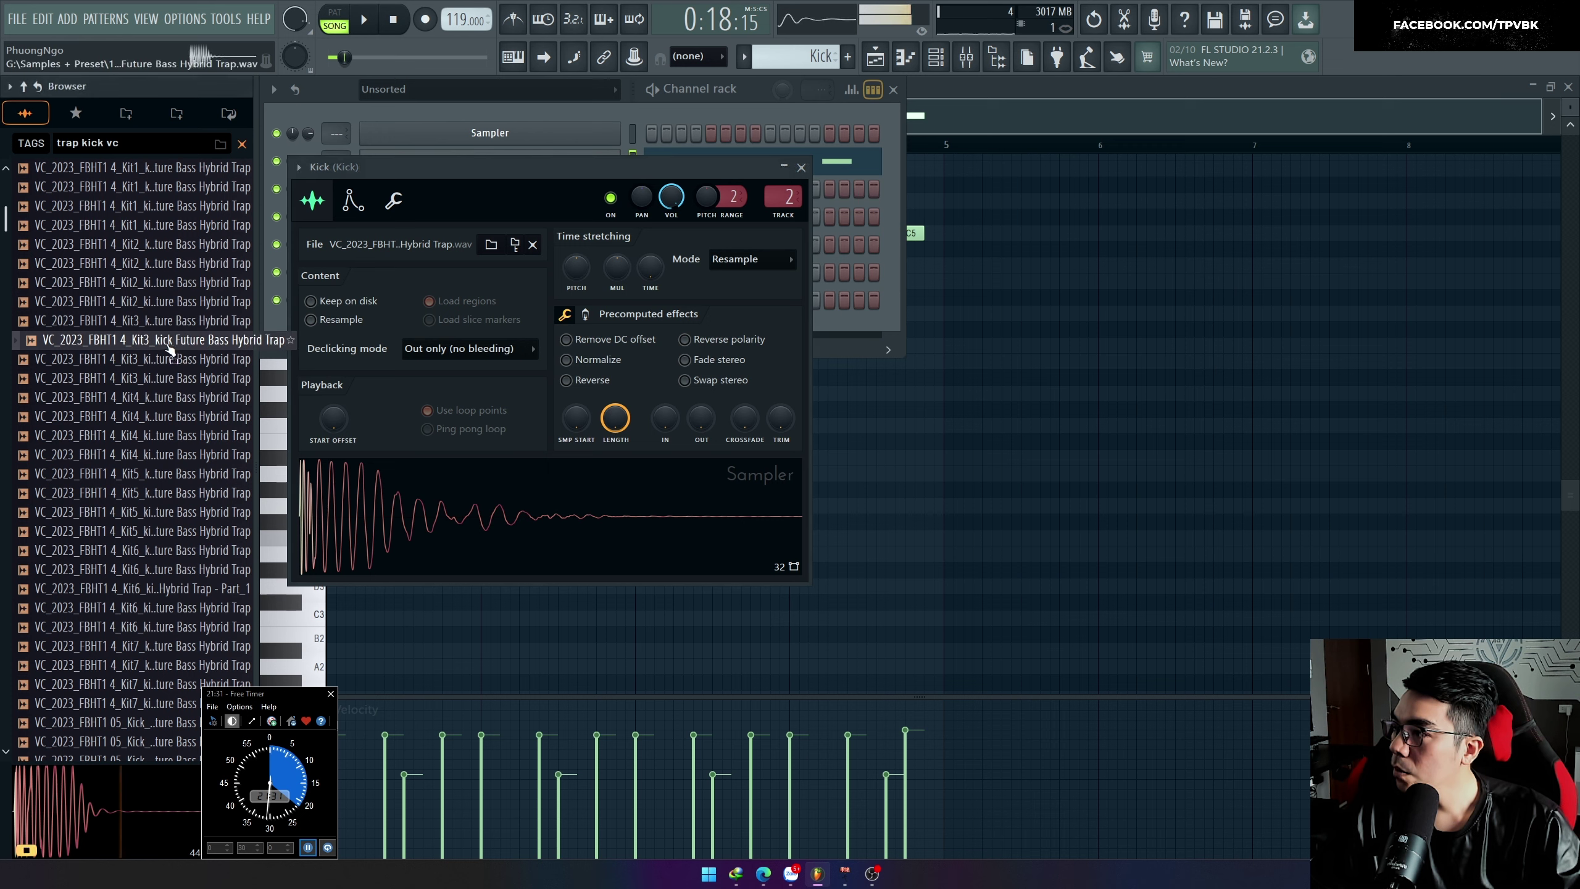
drag(170, 351, 389, 538)
key(space)
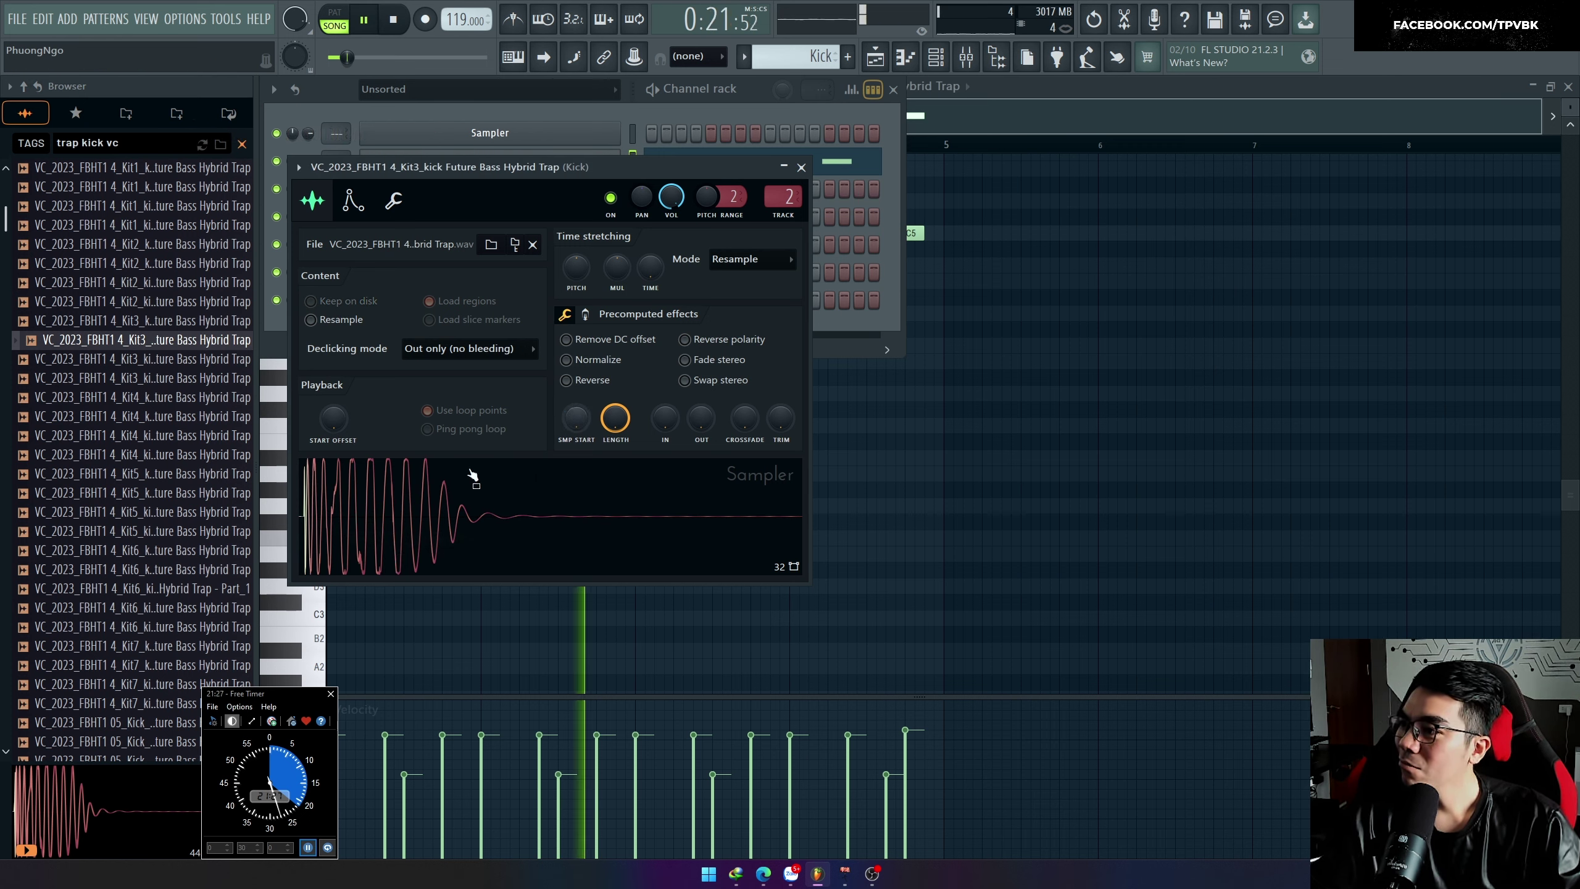
Step: Audition the Kit3 to Kit7 kick samples in the browser results, looking for a better kick
click(139, 358)
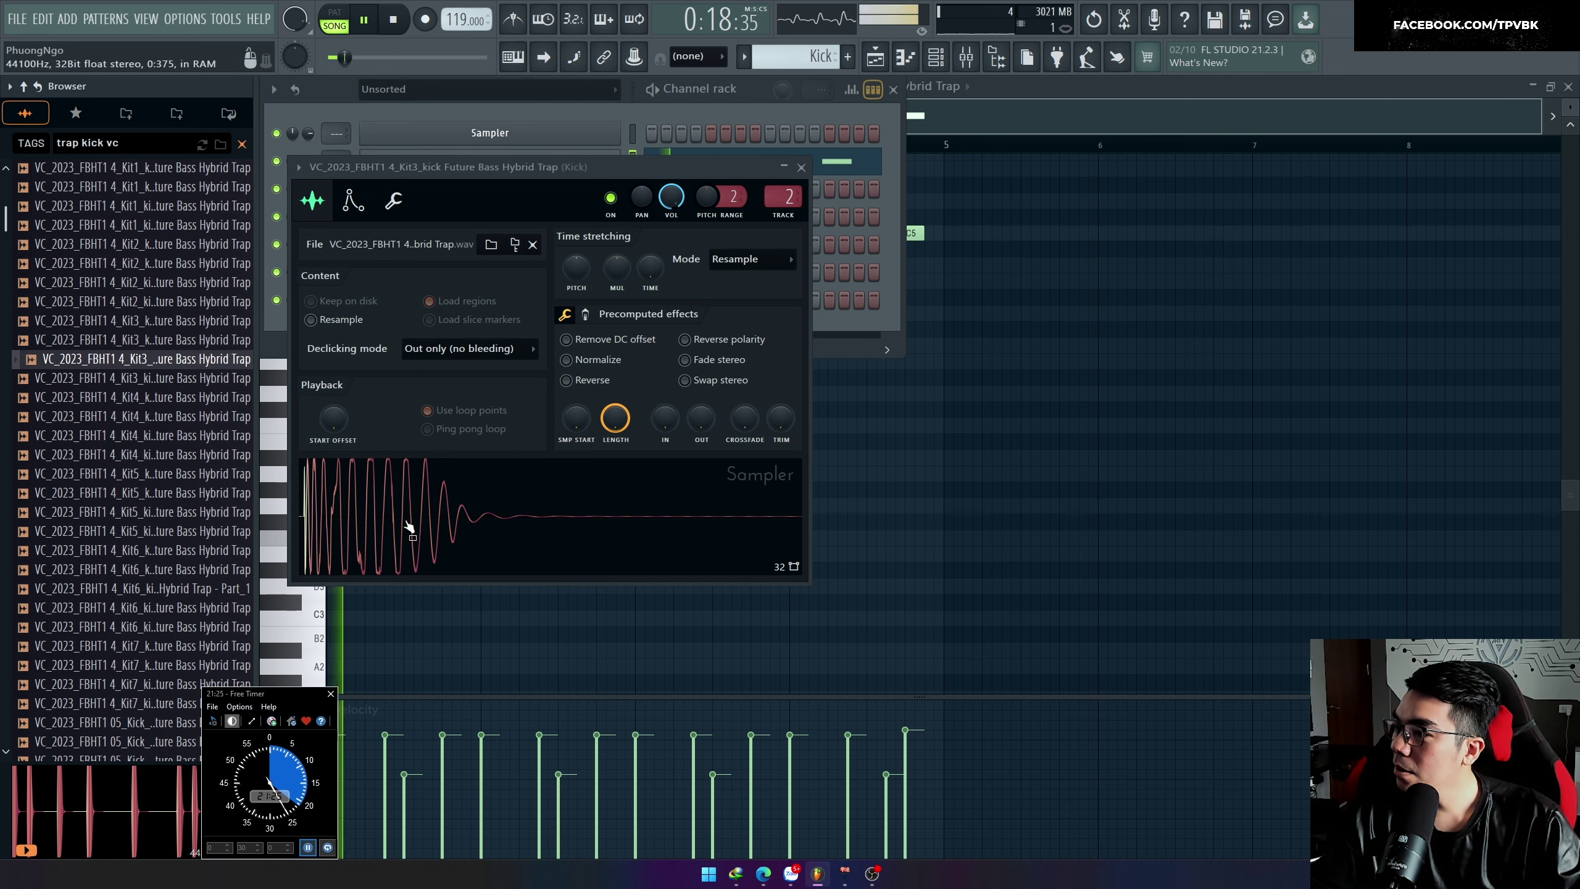
click(171, 325)
click(166, 340)
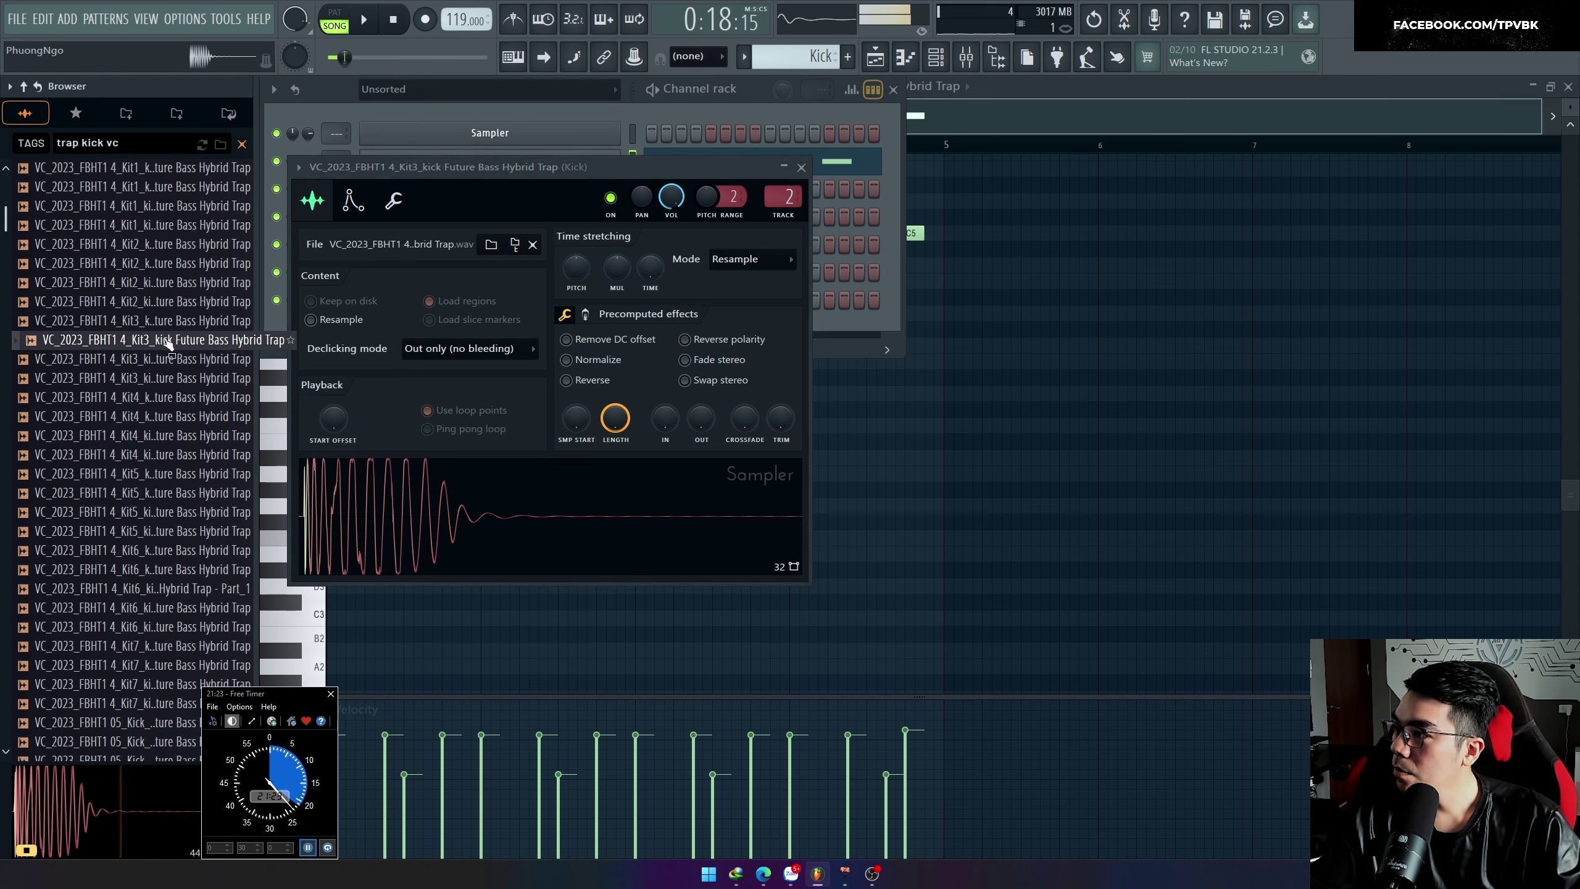
click(162, 378)
click(160, 399)
click(165, 477)
click(168, 442)
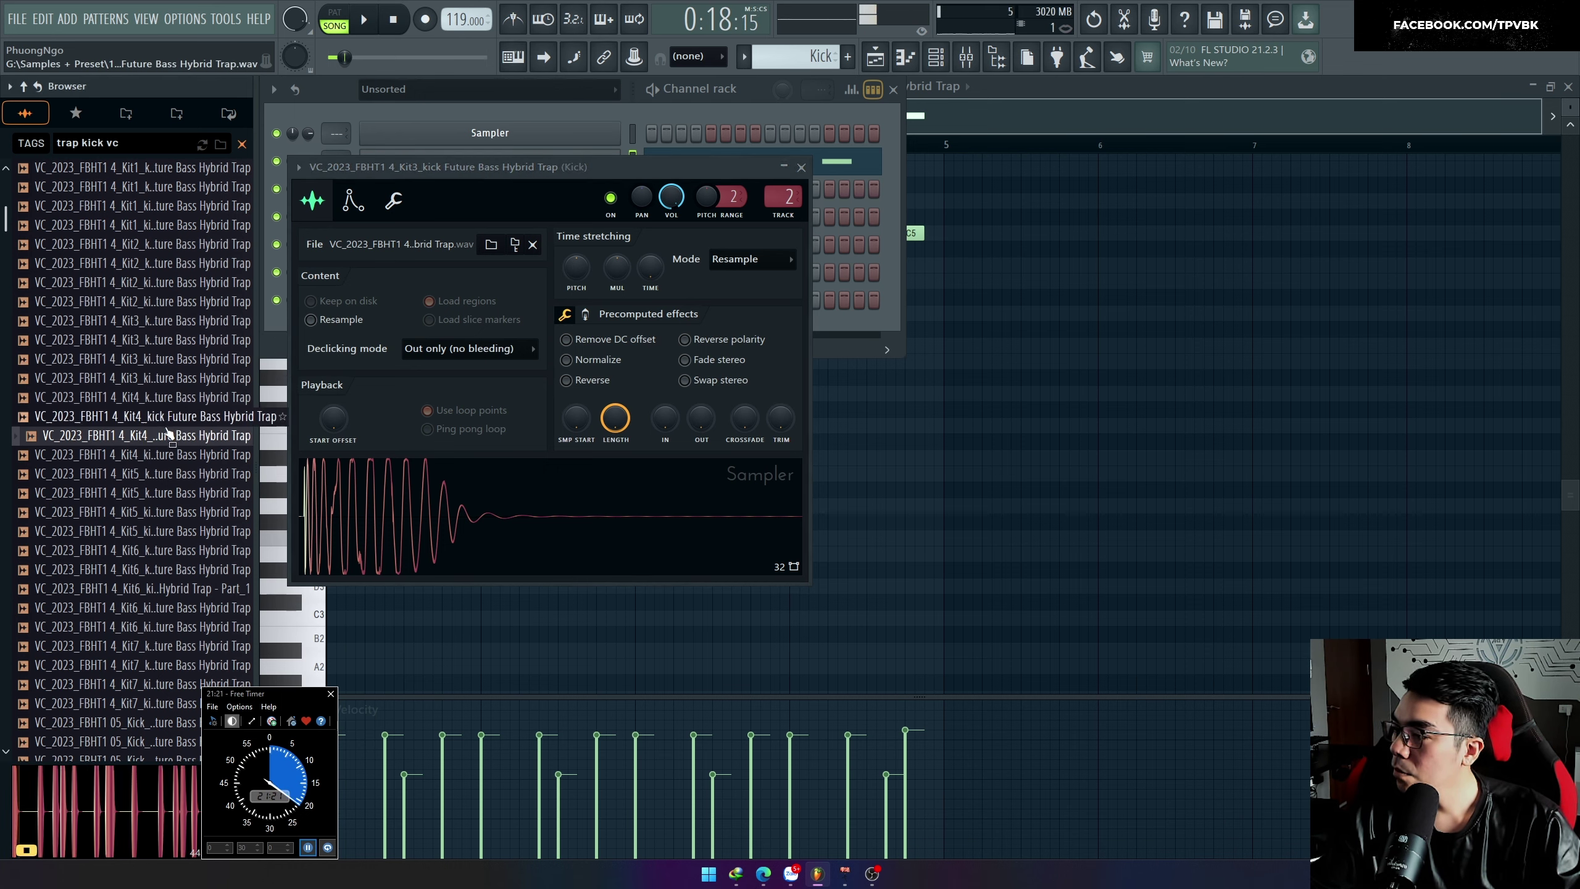
click(170, 424)
scroll(151, 473, down, 4)
click(153, 467)
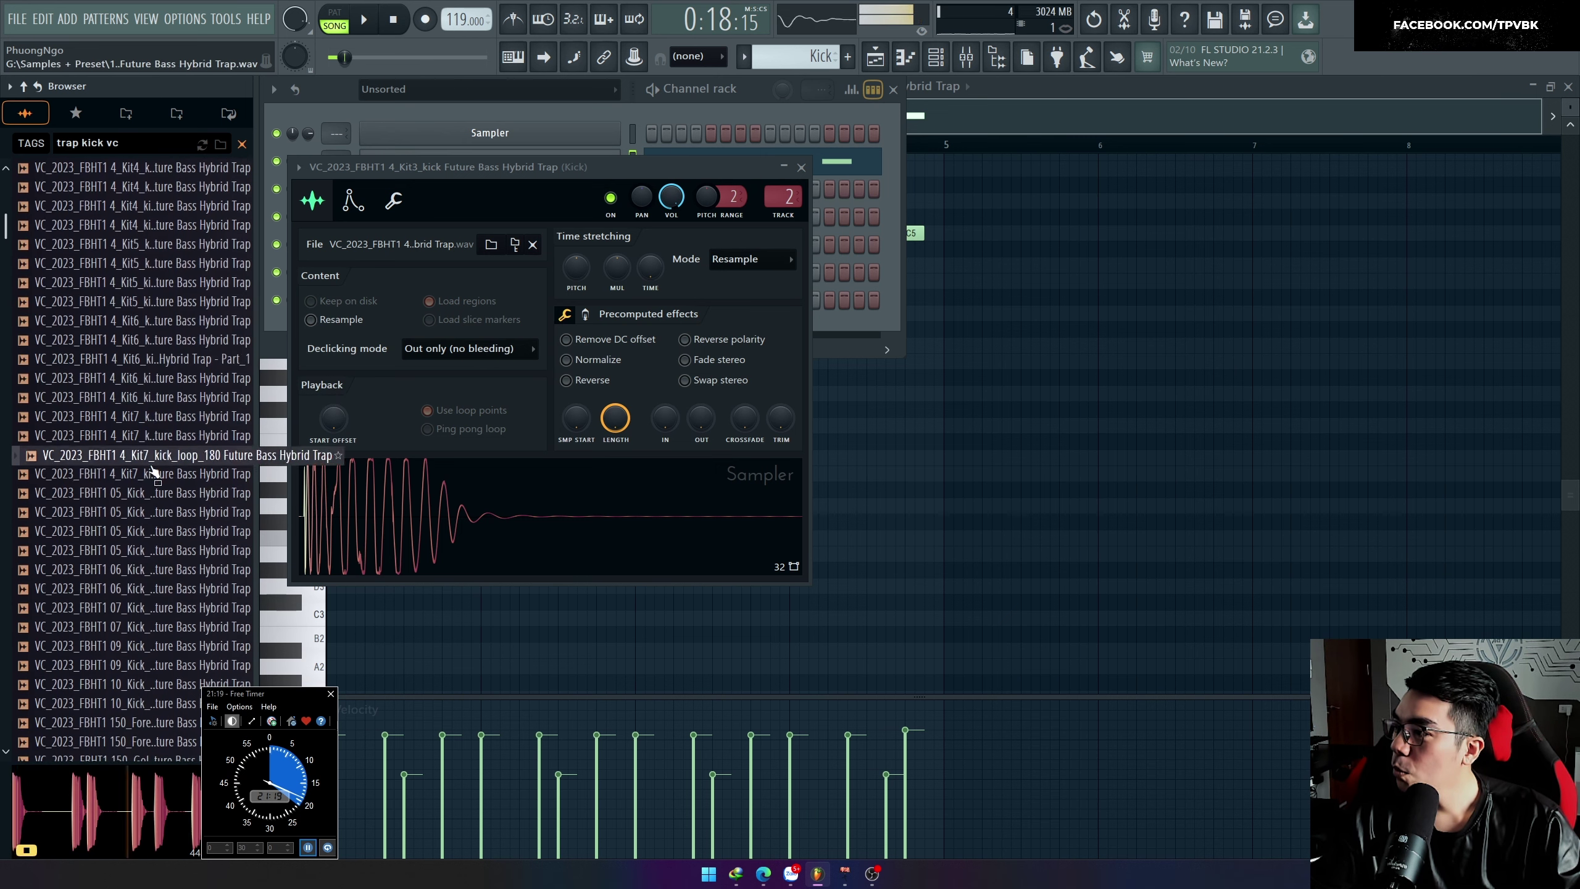
click(153, 382)
click(161, 359)
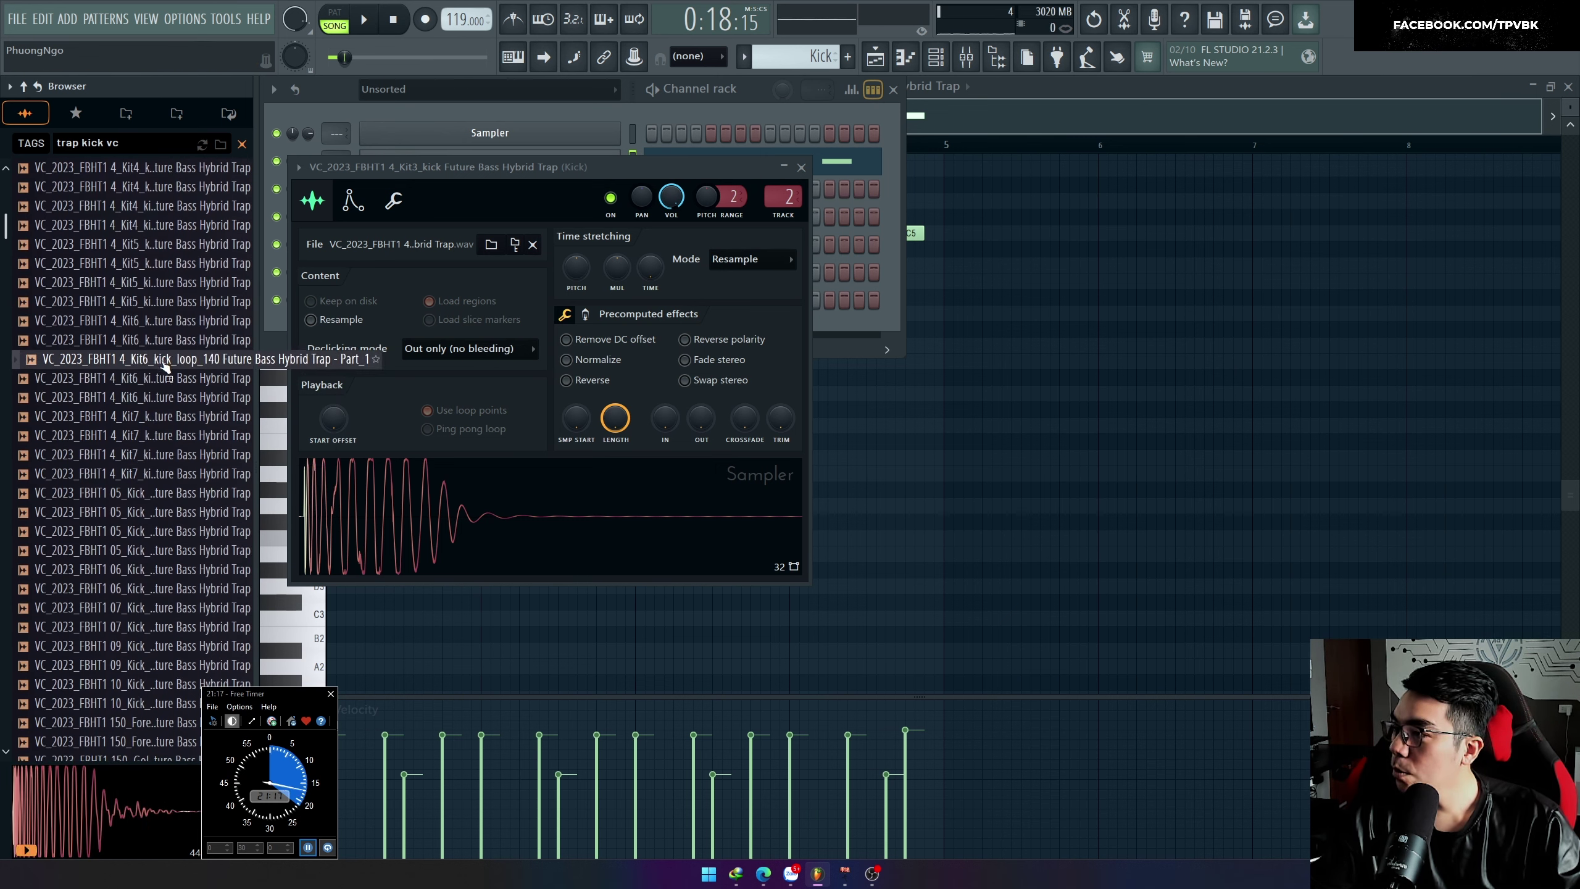
Step: Load the 4_Kit6_kick_loop_140 Part_1 sample into the Kick channel and set its volume envelope's decay time to 39% during playback
drag(165, 366, 436, 515)
key(space)
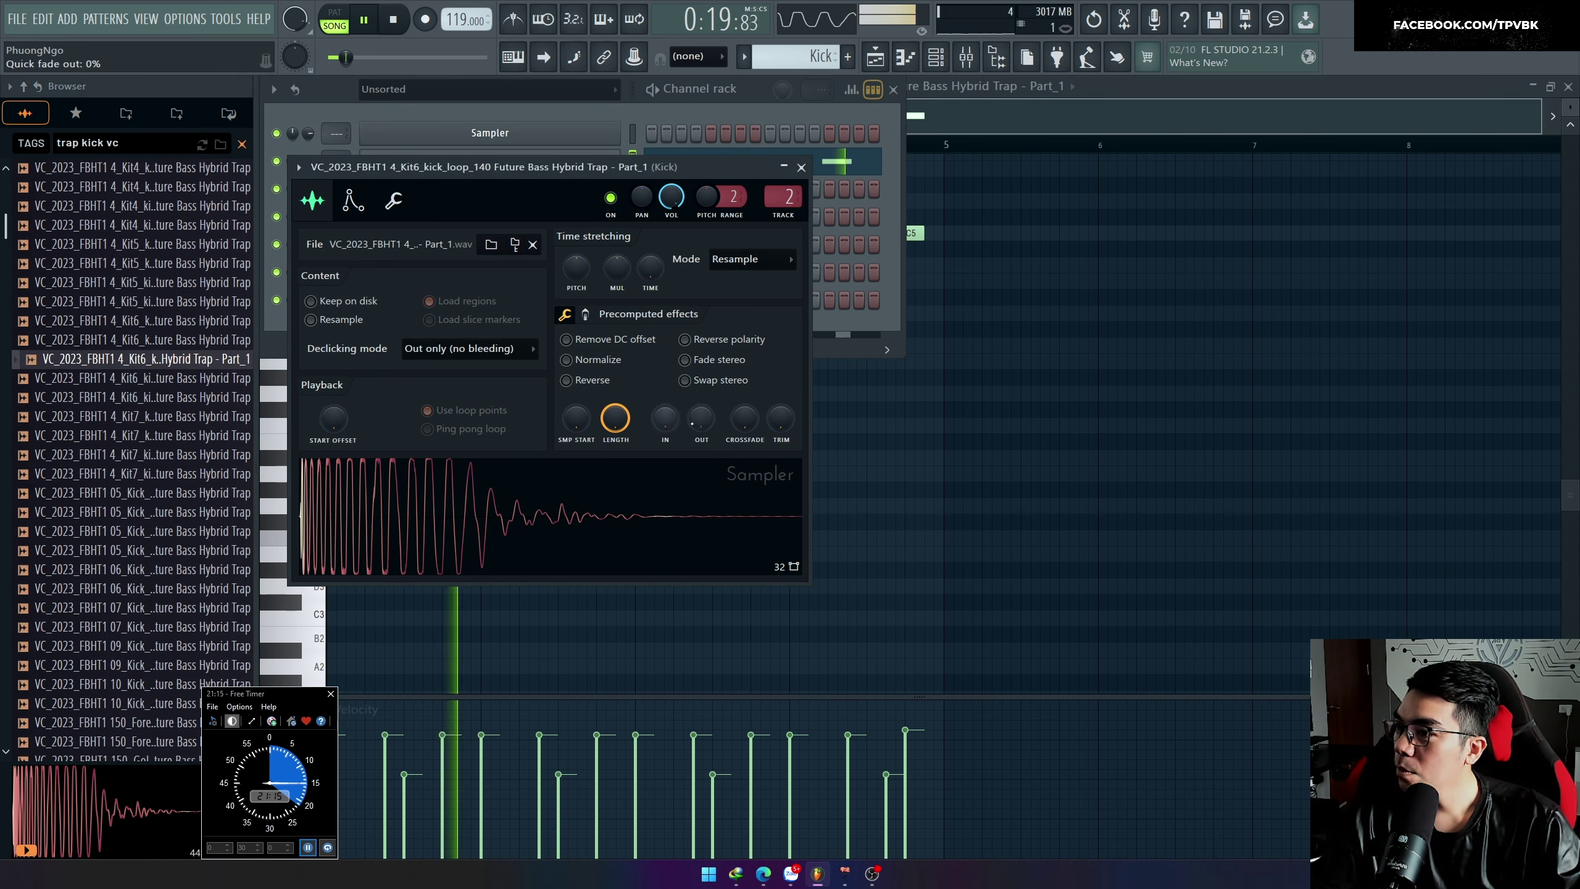
mouse_move(697, 425)
mouse_down()
mouse_move(697, 391)
mouse_move(697, 430)
mouse_up()
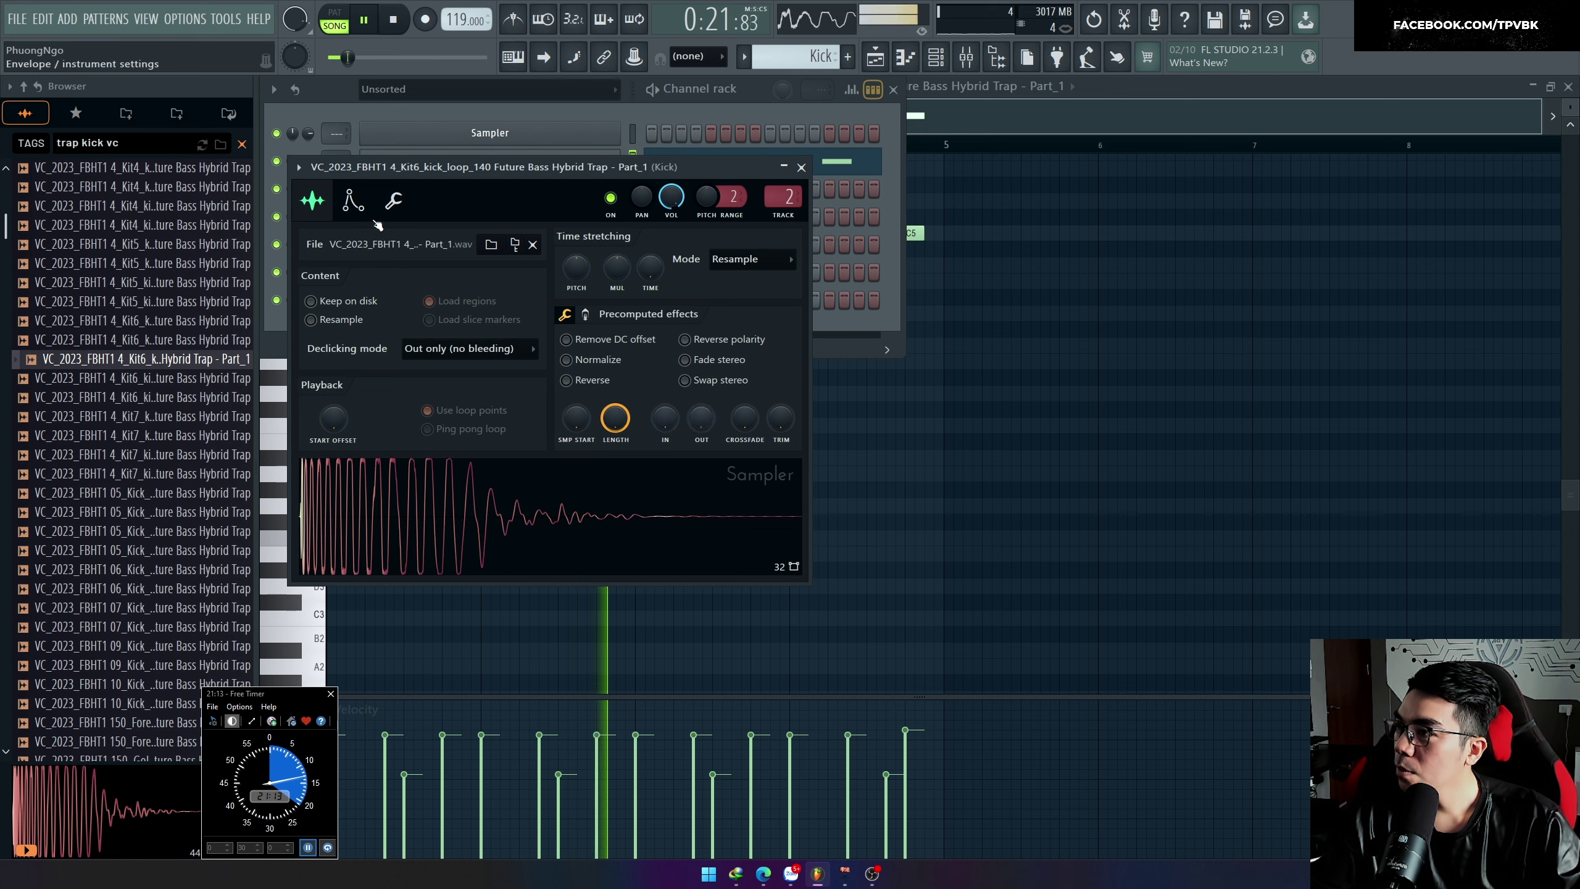
click(370, 217)
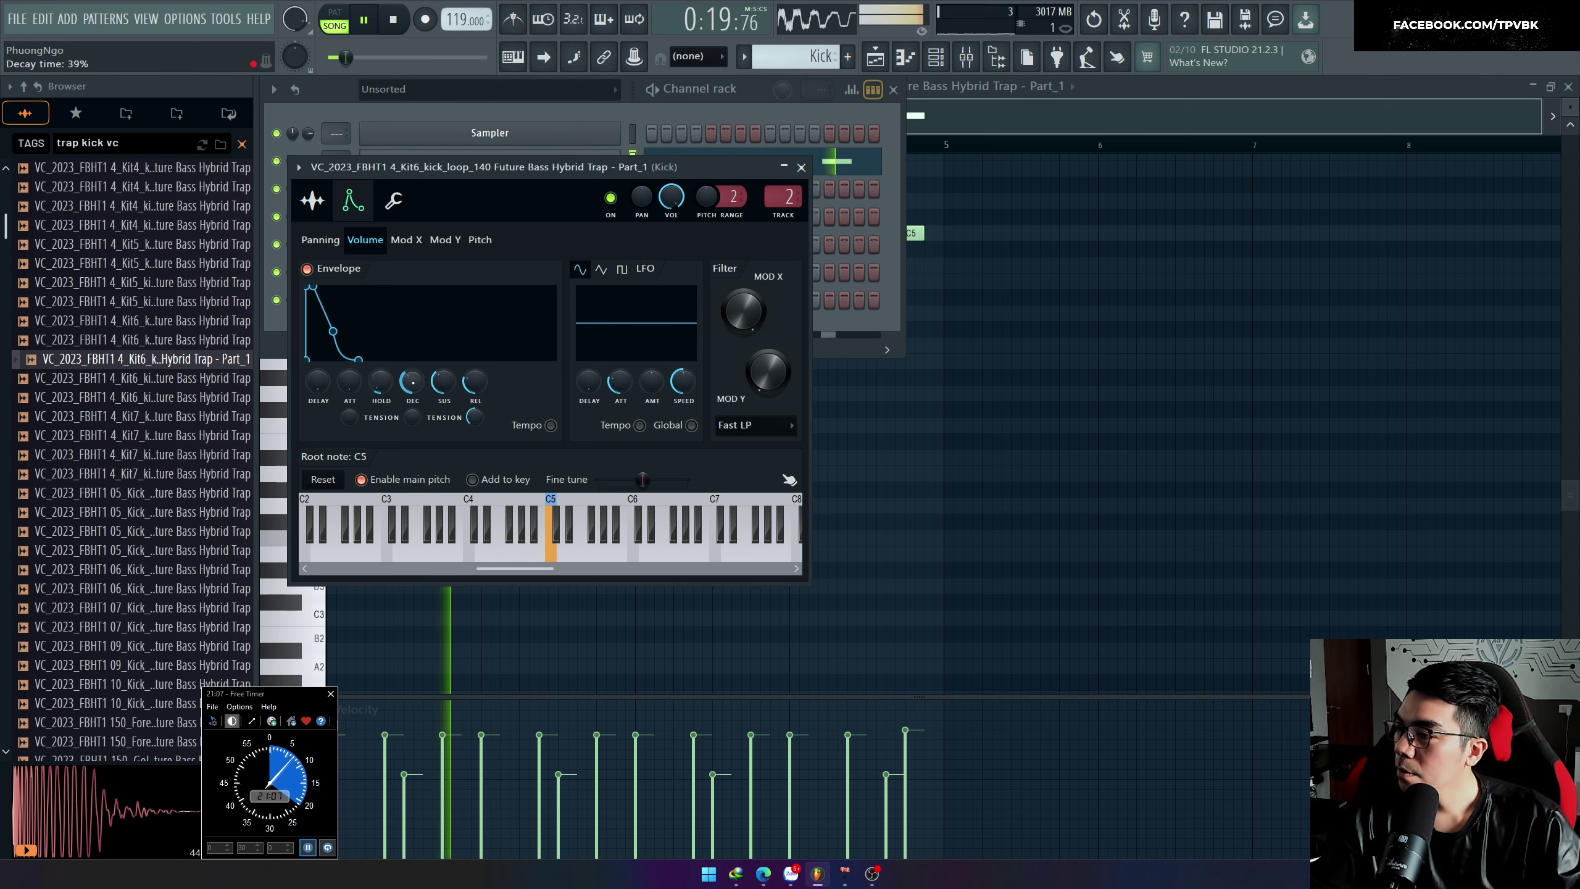
key(space)
Step: Audition further VC_2023_FBHT1 kick samples in the browser, from the Kick_Hard samples through the numbered kicks around Kick_24
click(165, 492)
scroll(161, 366, down, 3)
click(165, 400)
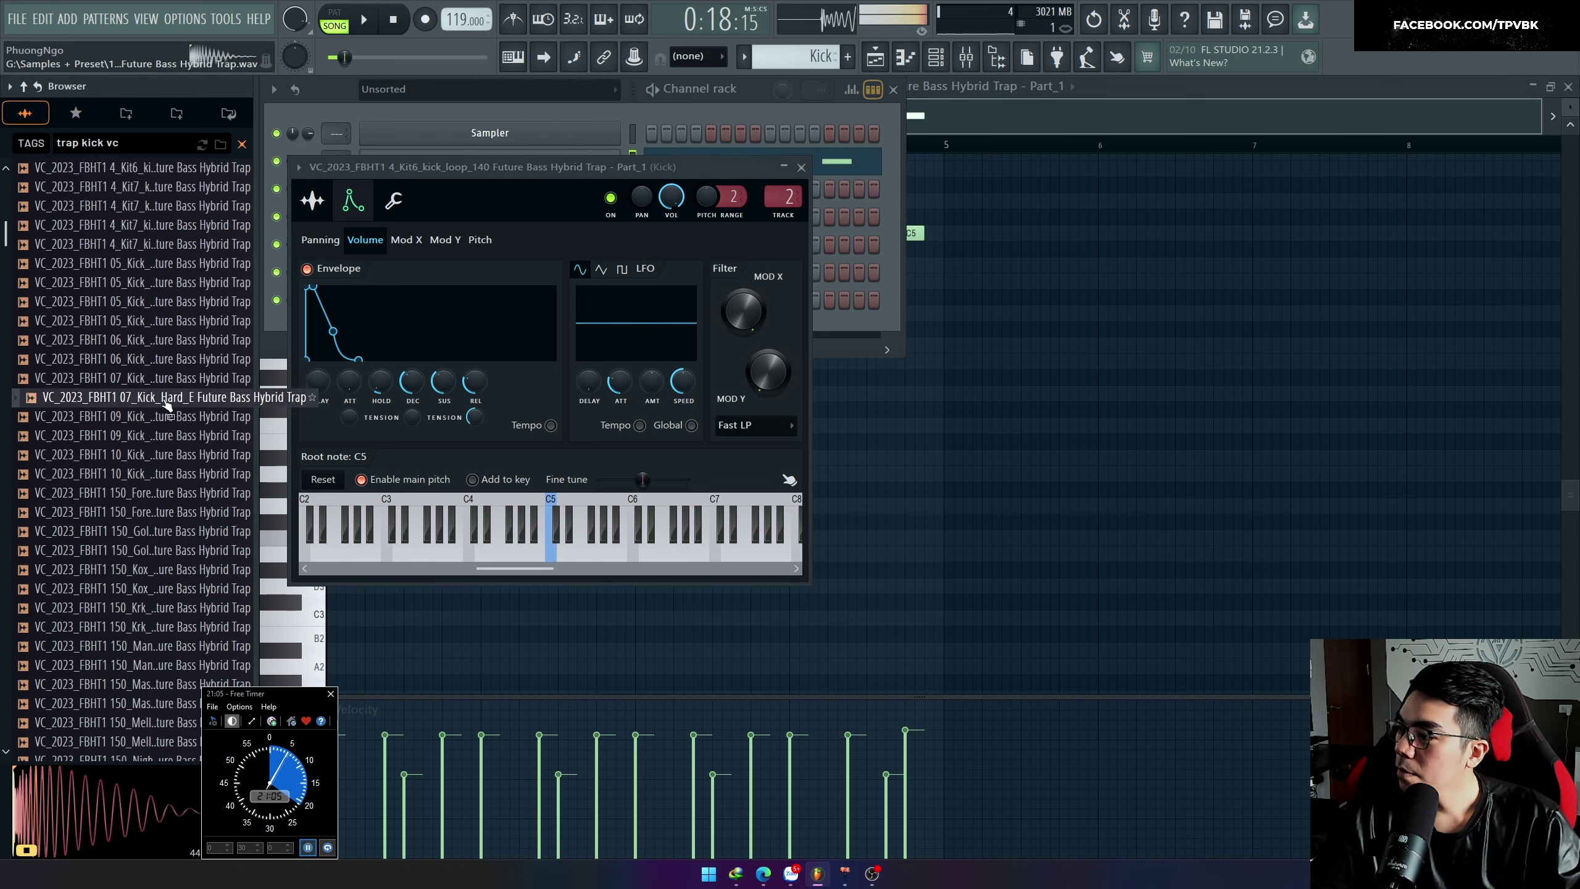
click(168, 438)
click(169, 453)
click(172, 496)
scroll(172, 501, down, 4)
click(170, 455)
scroll(170, 441, down, 2)
click(169, 438)
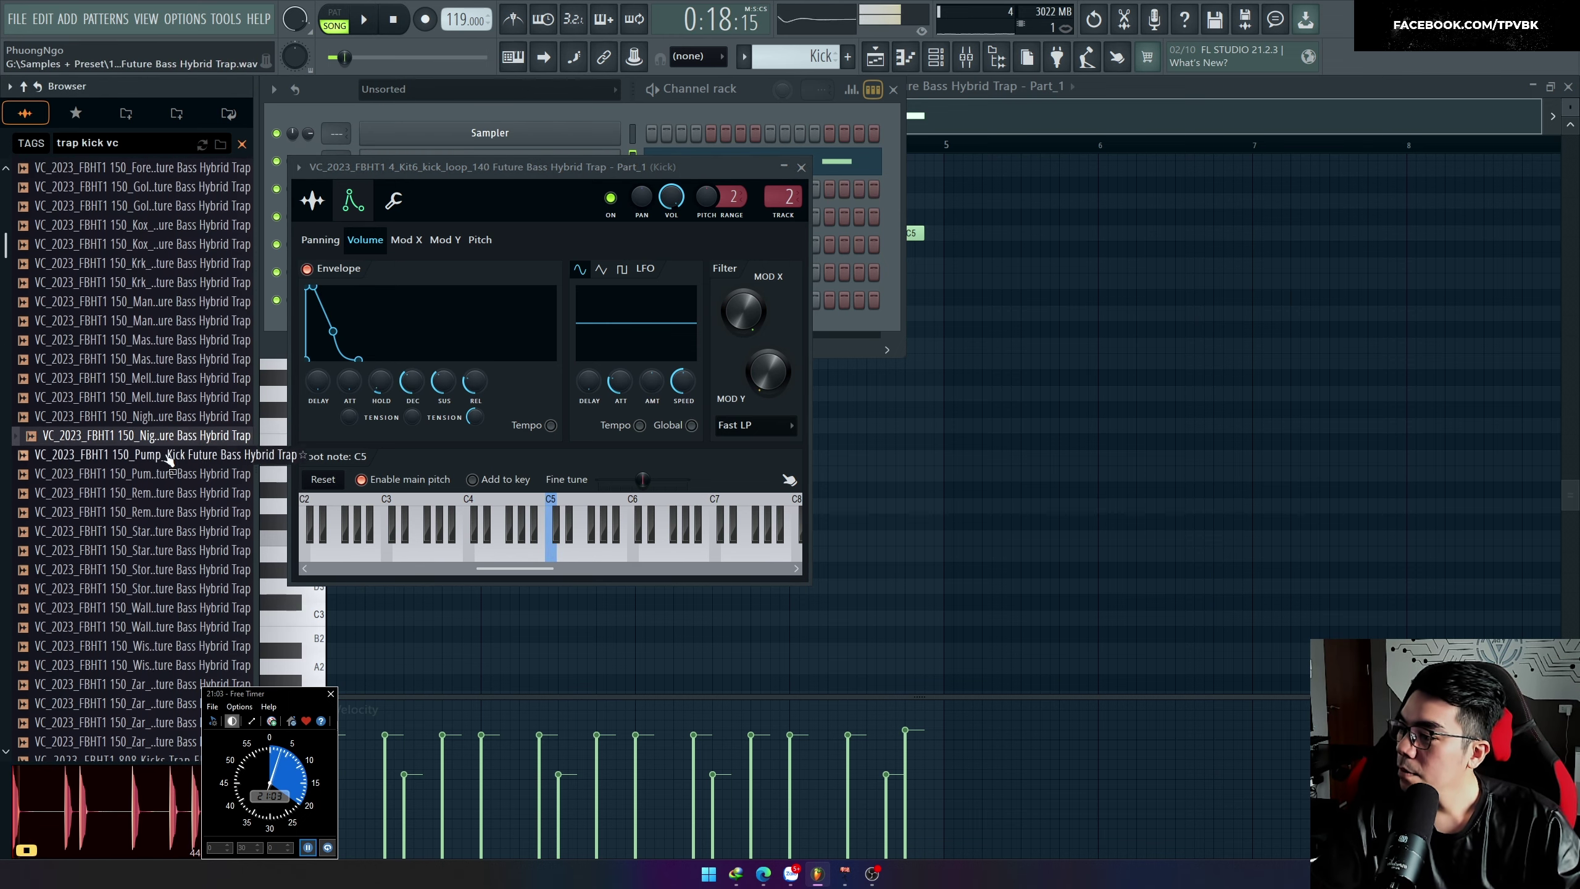
click(171, 496)
scroll(172, 506, down, 2)
scroll(172, 505, down, 4)
click(169, 348)
click(159, 469)
scroll(155, 460, down, 10)
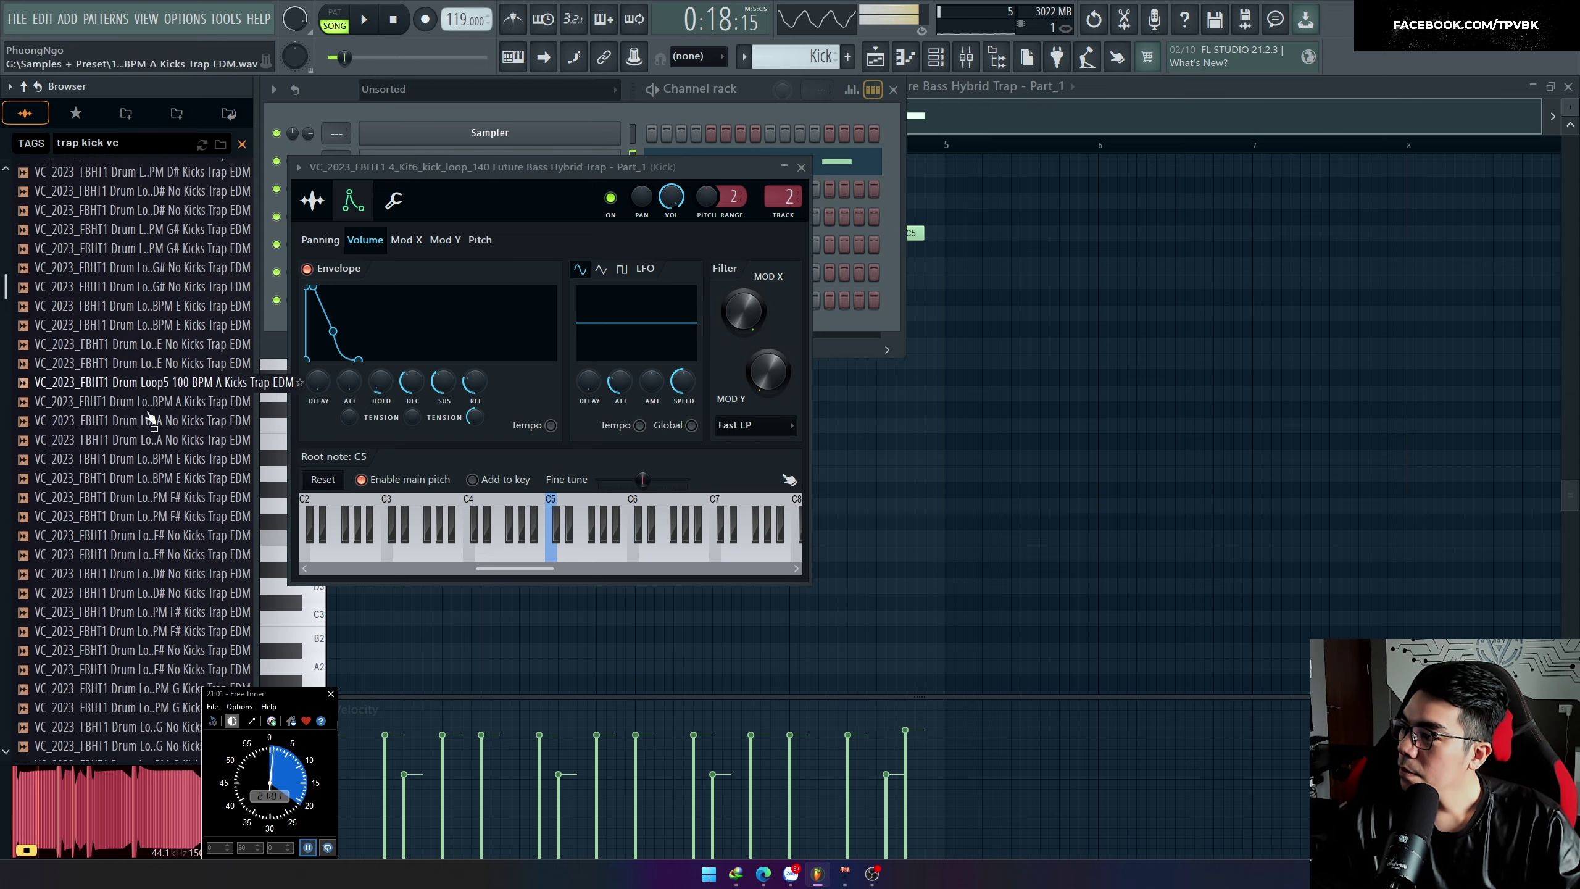
click(168, 331)
click(157, 538)
scroll(163, 472, down, 10)
click(159, 362)
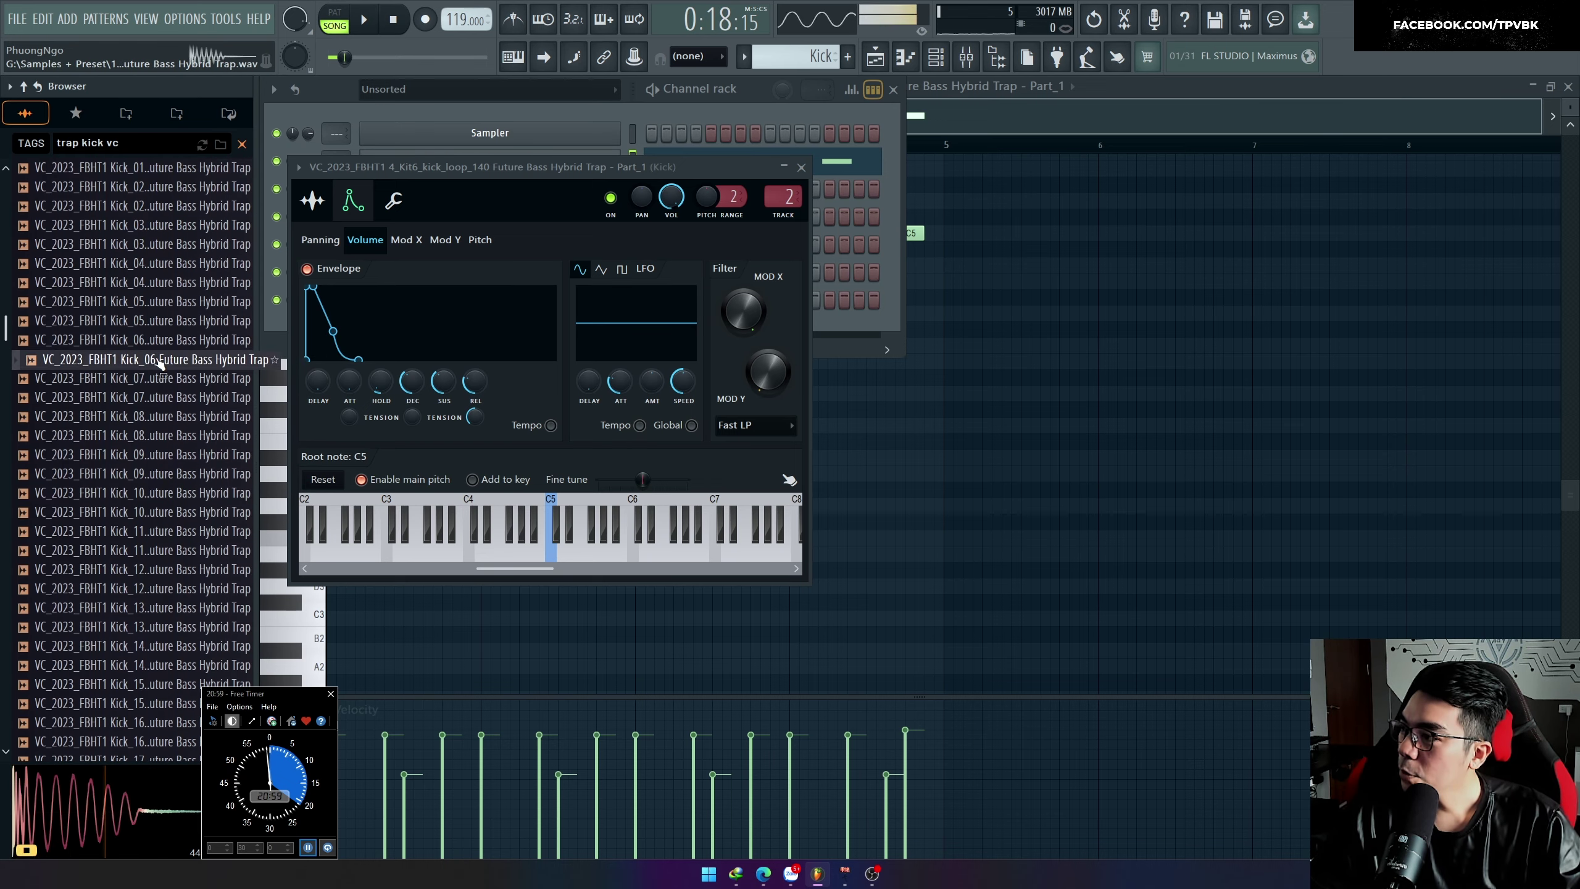
click(175, 384)
click(154, 477)
click(158, 497)
scroll(157, 492, down, 3)
click(155, 378)
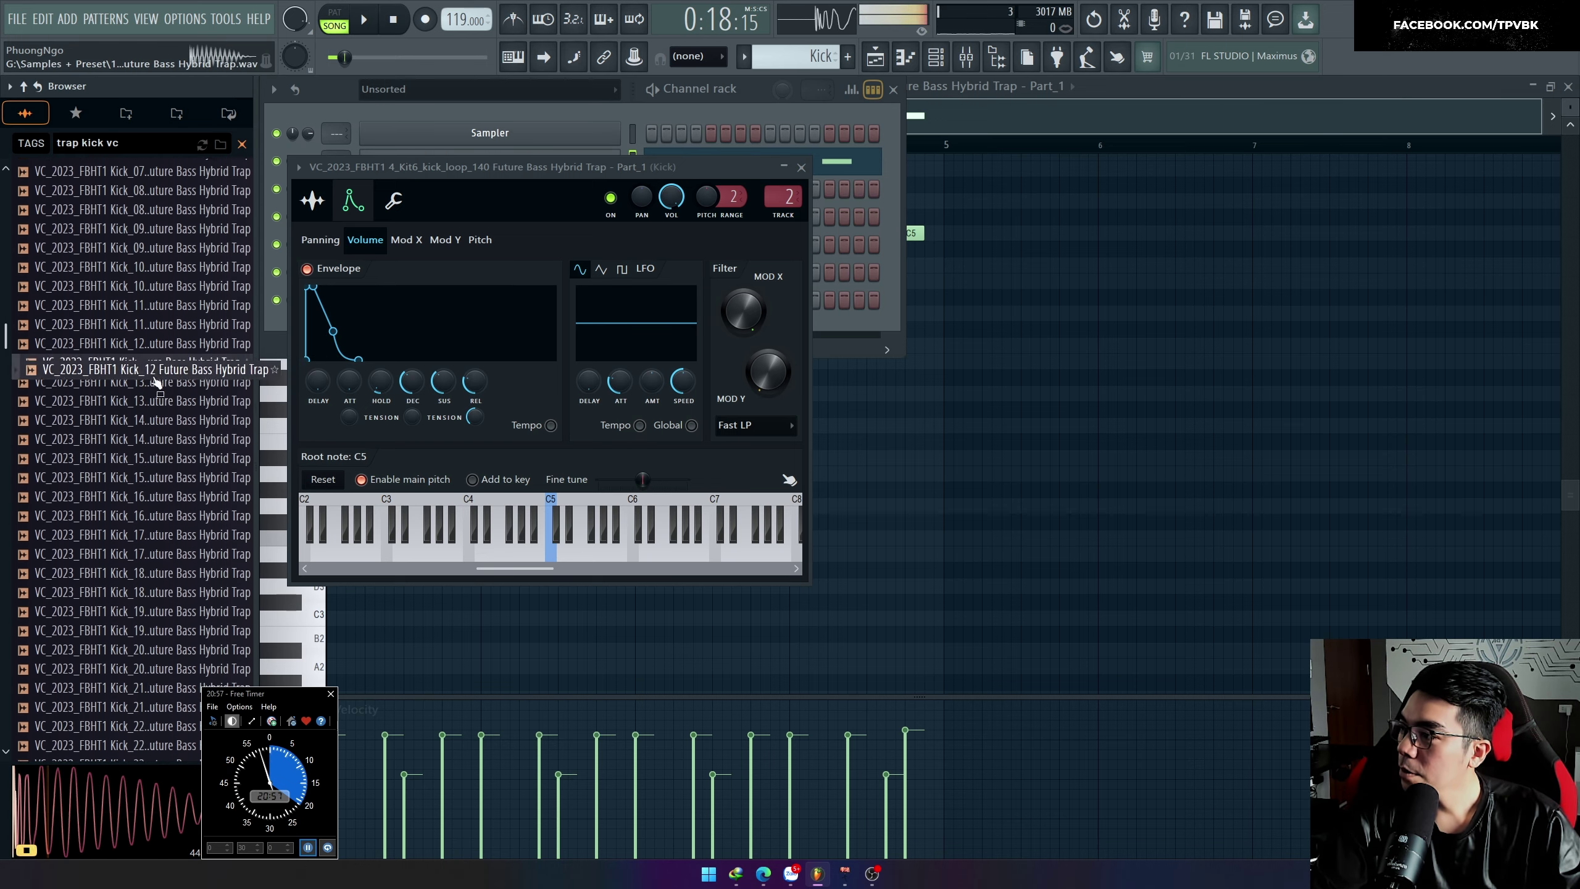
scroll(155, 386, down, 1)
click(162, 439)
click(159, 516)
click(169, 569)
scroll(169, 566, down, 6)
click(145, 457)
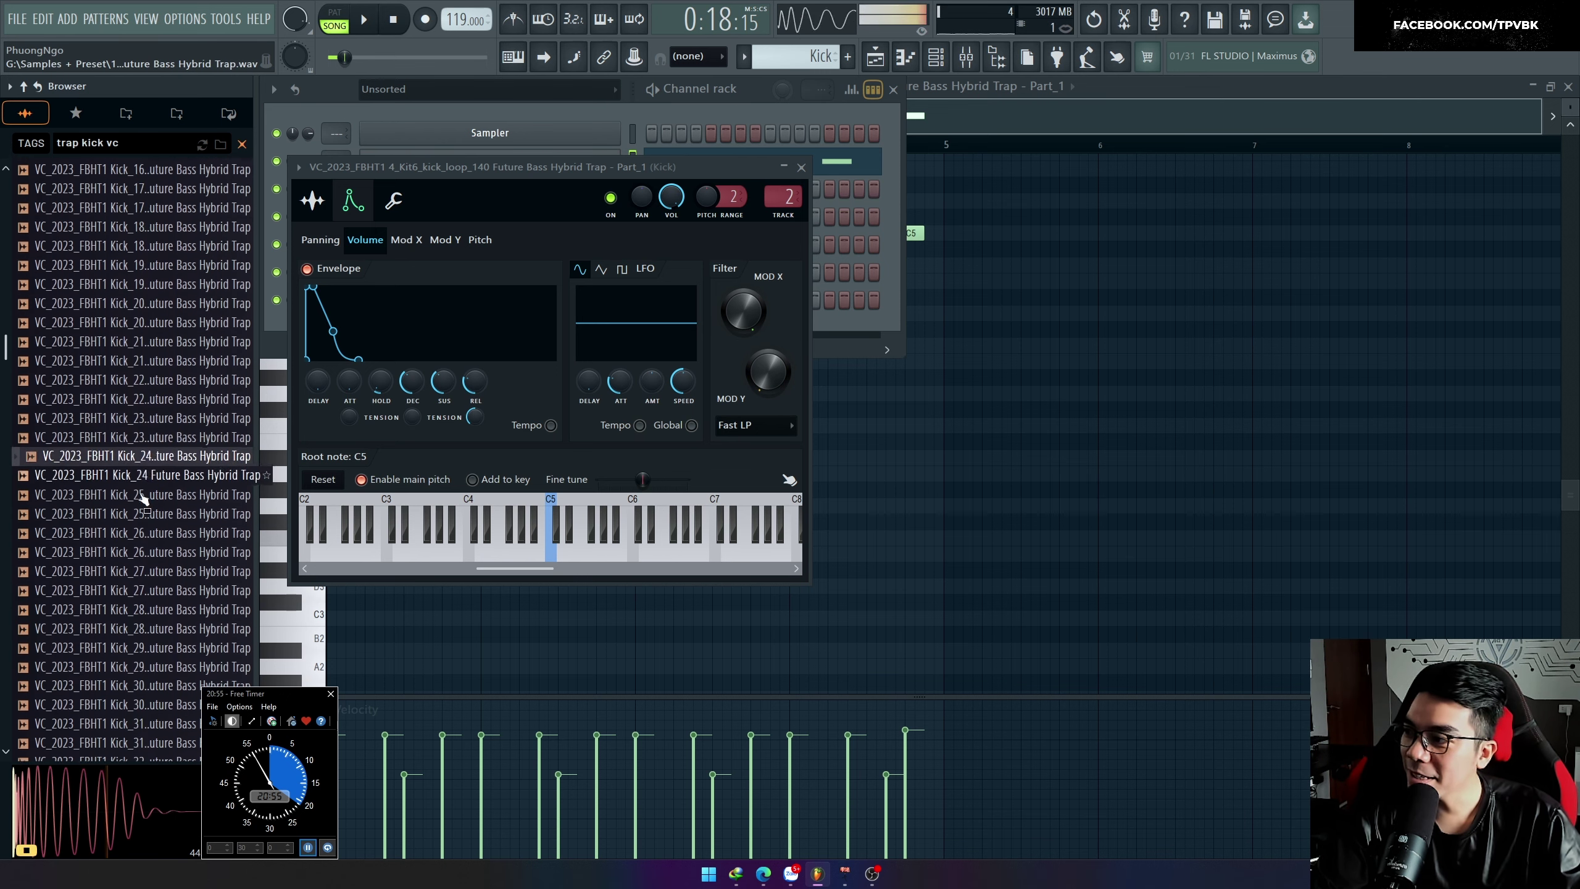
click(150, 534)
click(169, 474)
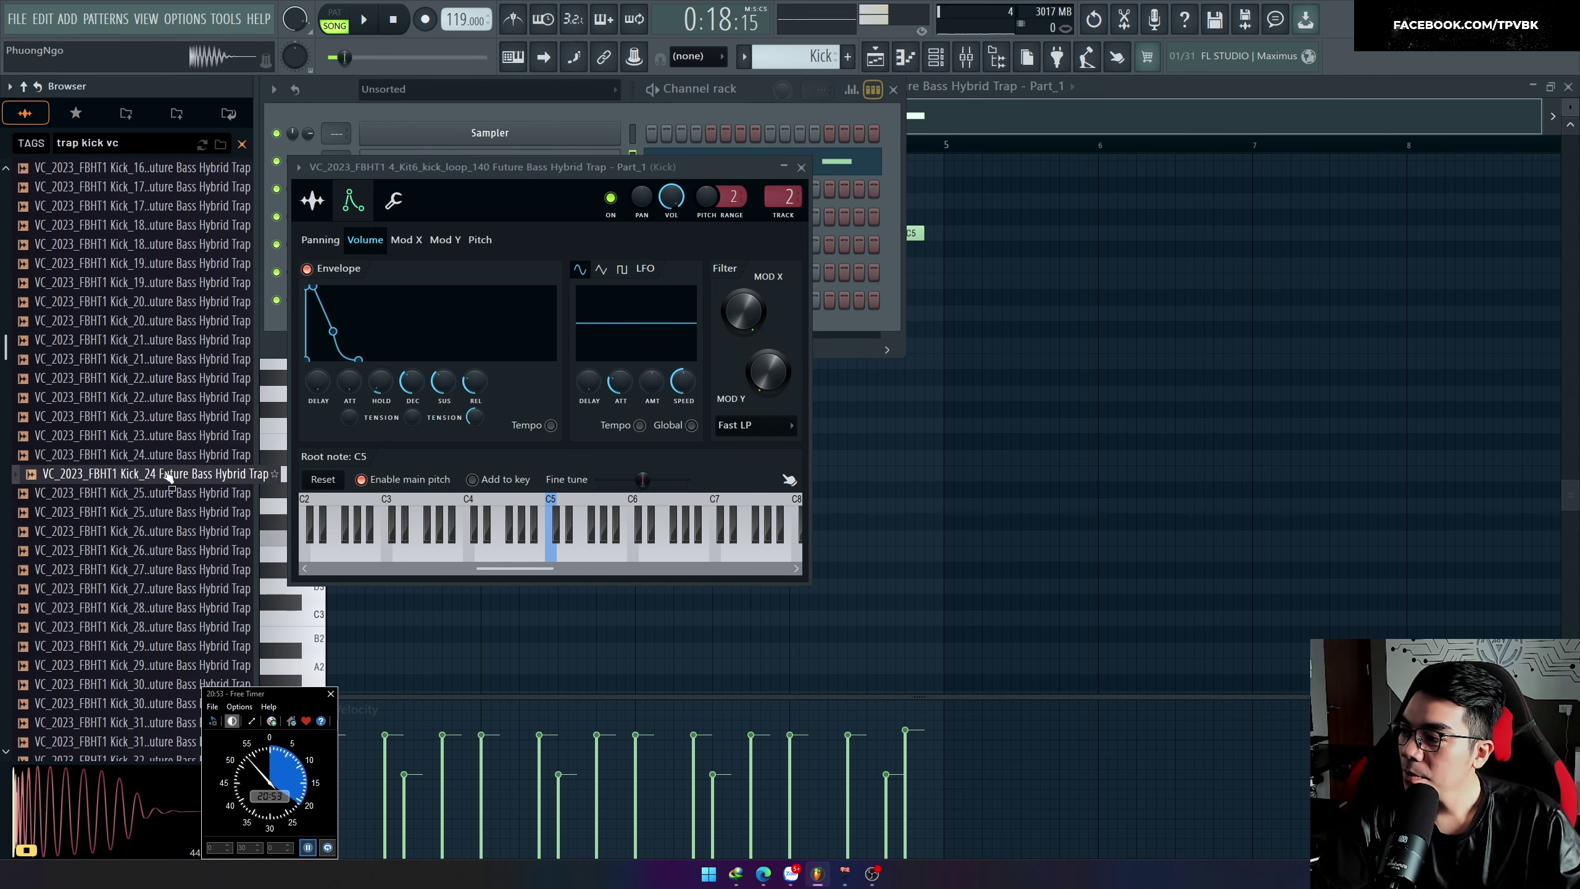
Step: Load the VC_2023_FBHT1 Kick_24 Future Bass Hybrid Trap sample into the Kick channel's sampler and rename the channel Kick
click(313, 200)
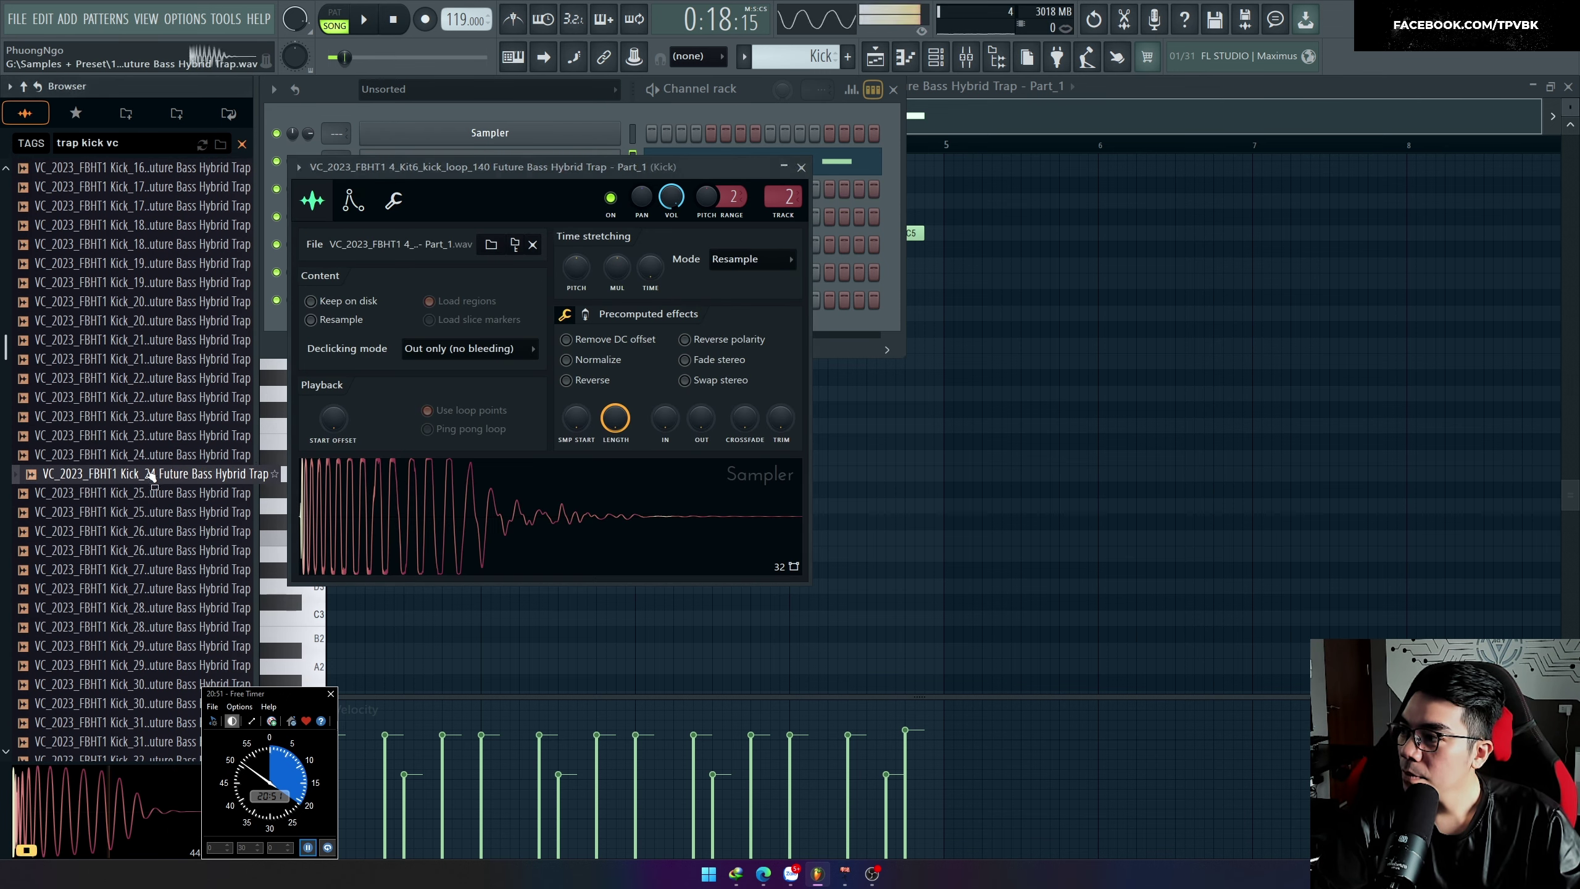
drag(151, 476, 450, 518)
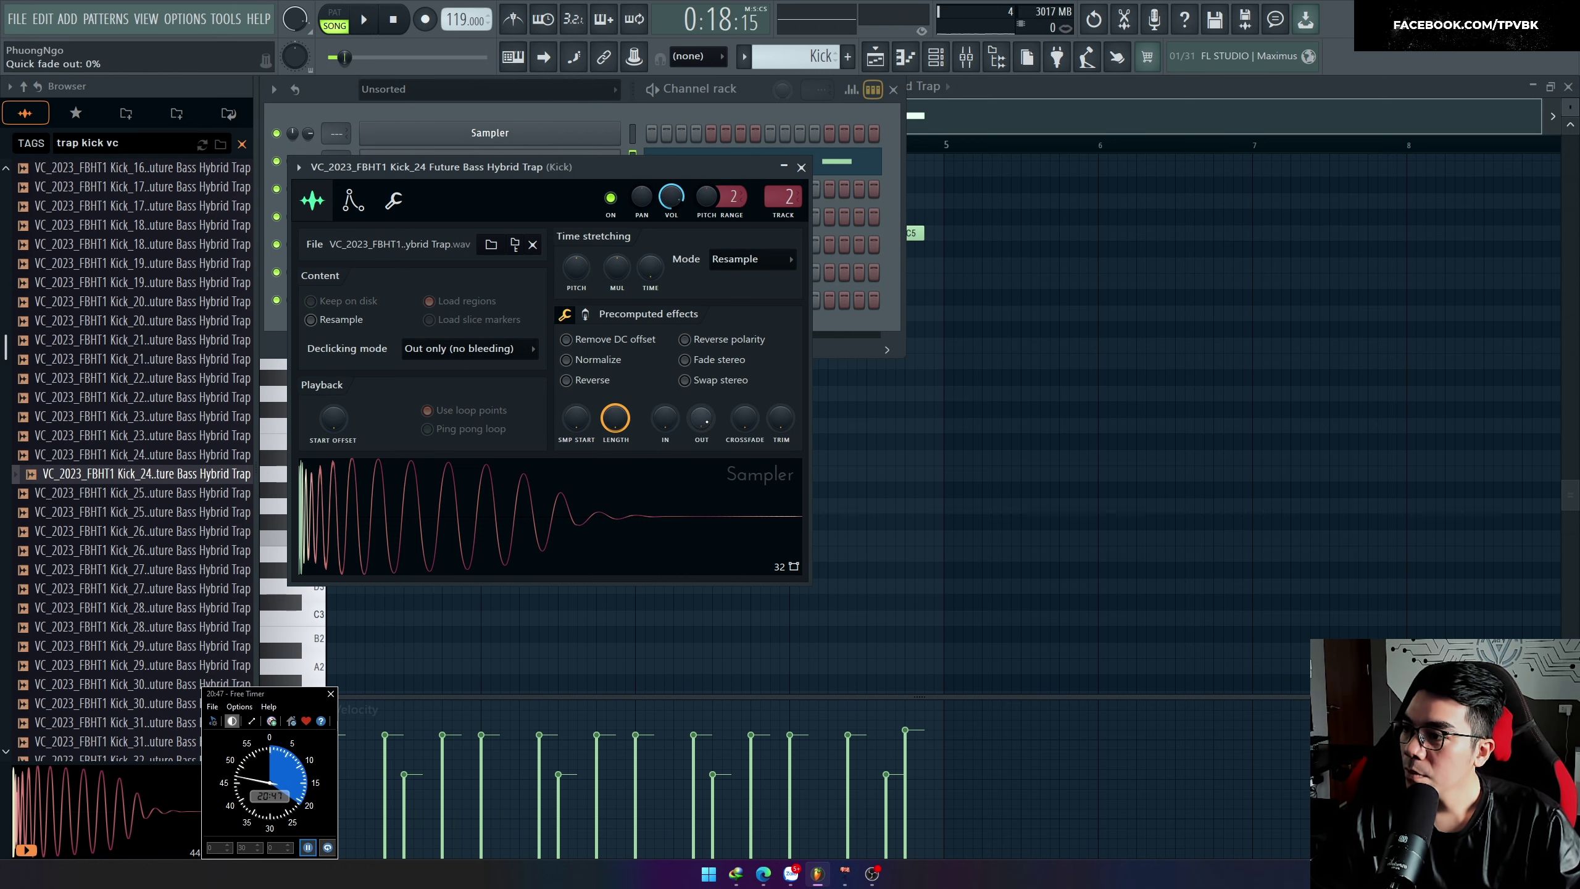
mouse_move(478, 513)
mouse_down()
mouse_move(482, 484)
mouse_move(481, 528)
mouse_up()
drag(542, 173, 575, 220)
click(559, 163)
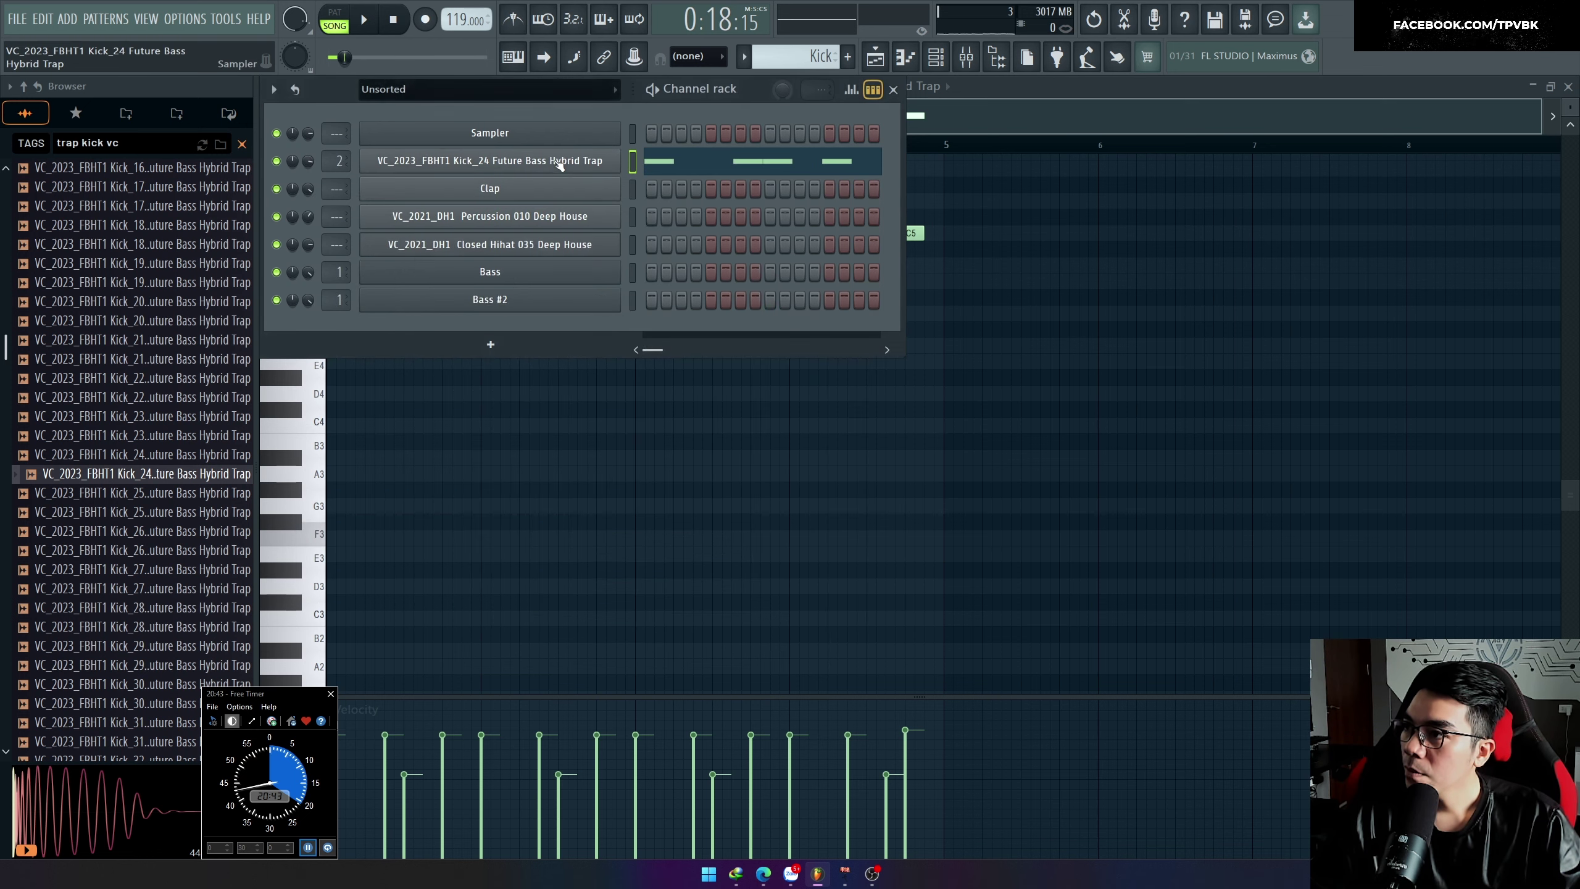
key(F2)
text(Kick)
key(Return)
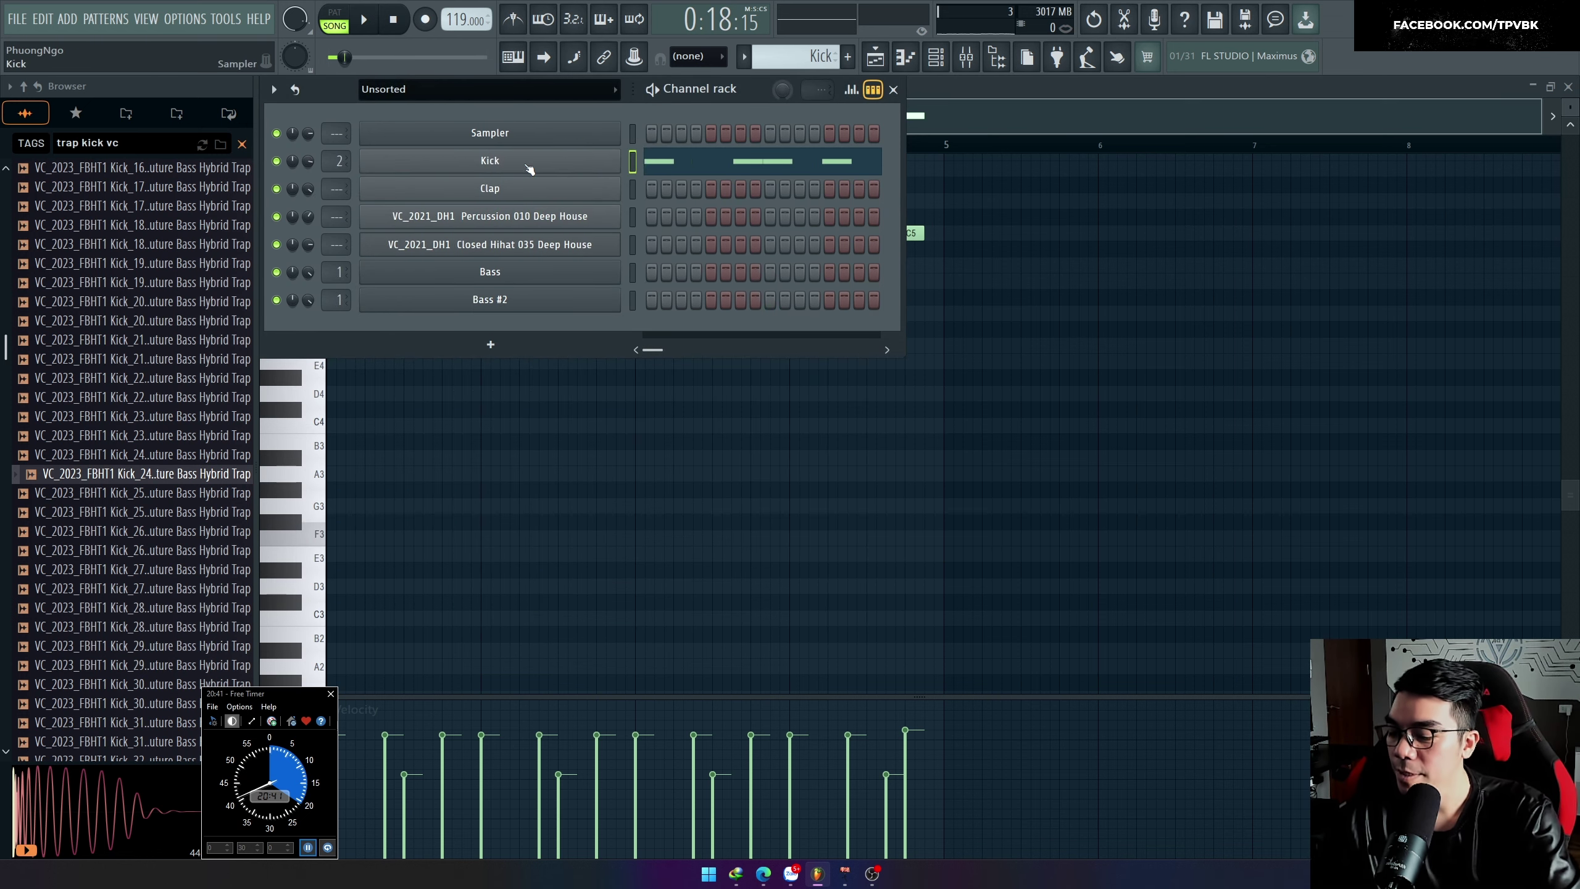
Step: Try to route the Kick channel to mixer track 3 and play the arrangement
key(ctrl+l)
key(space)
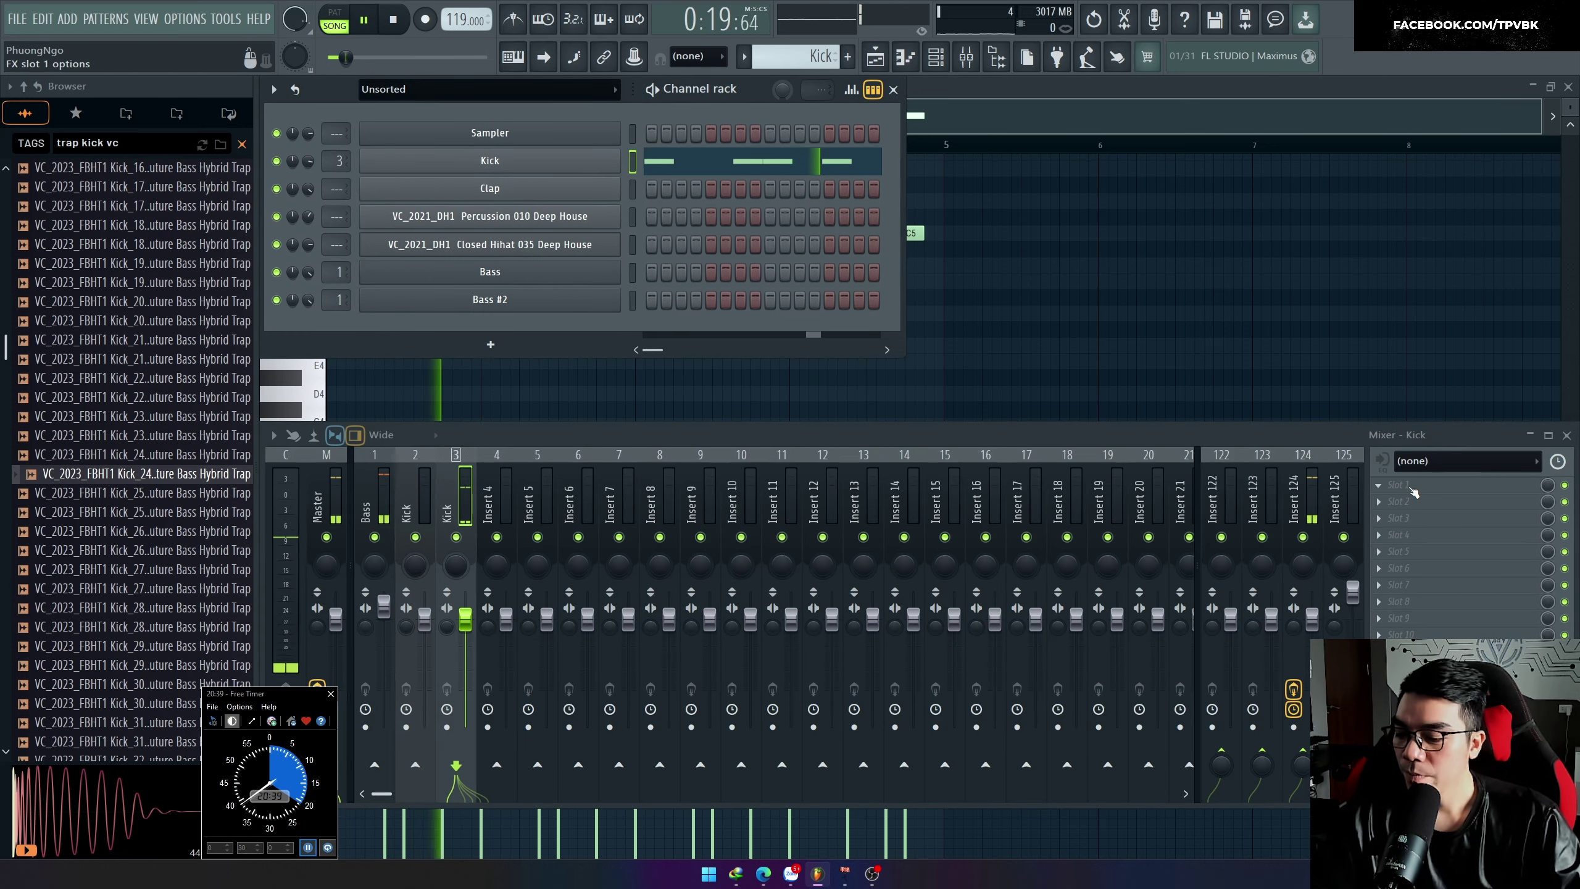
key(space)
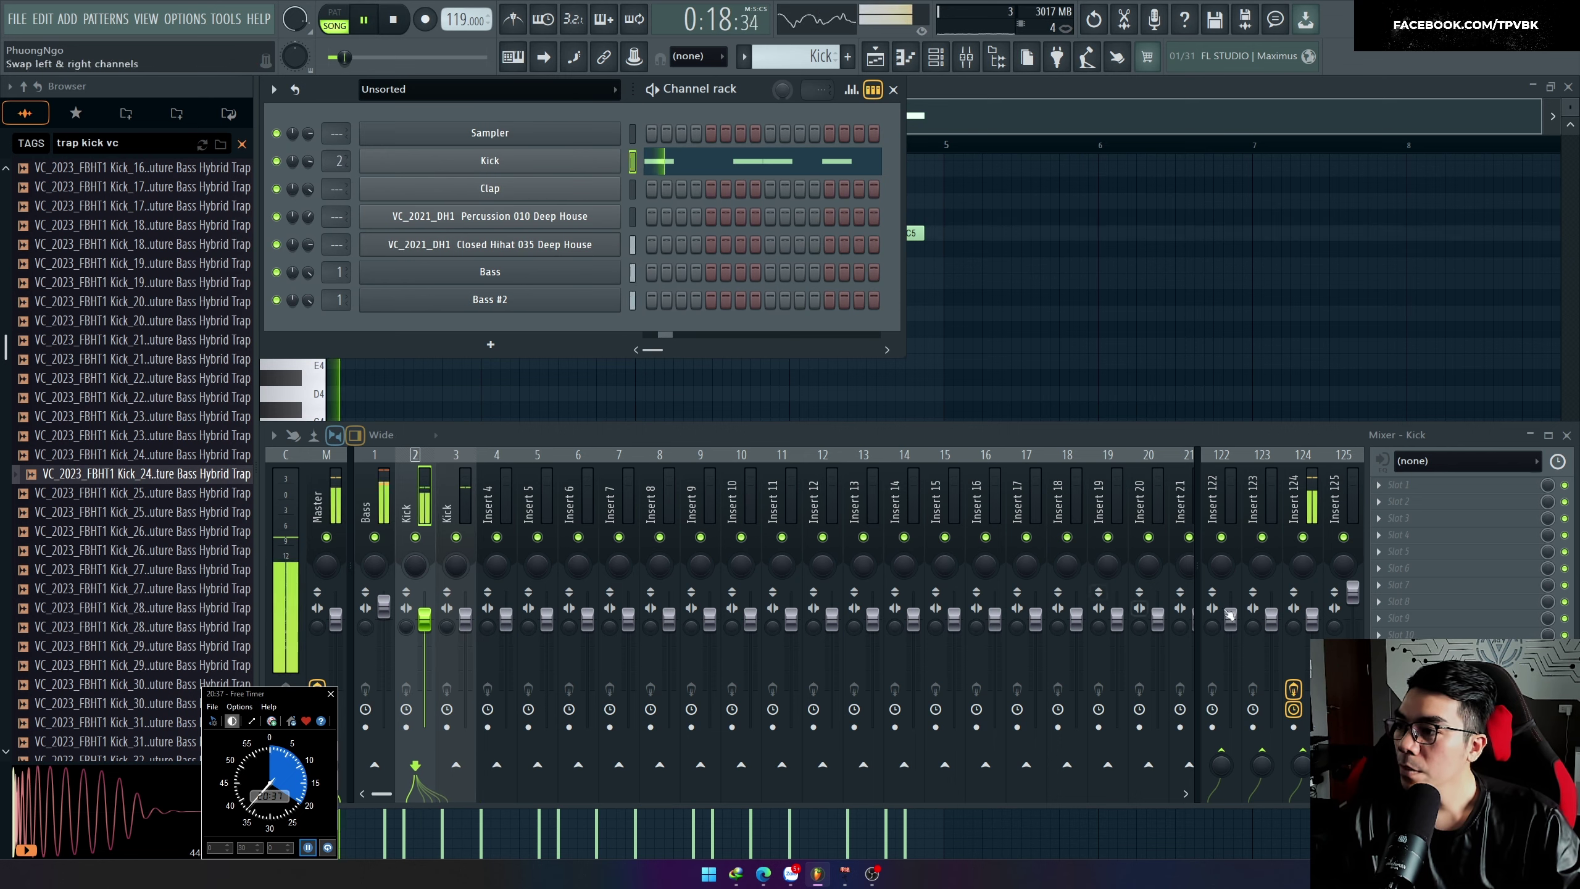
Step: Add Parametric EQ 2 to the Kick mixer track and lower band 7 to about -6 dB to reduce the kick's highs
click(1415, 490)
click(1208, 483)
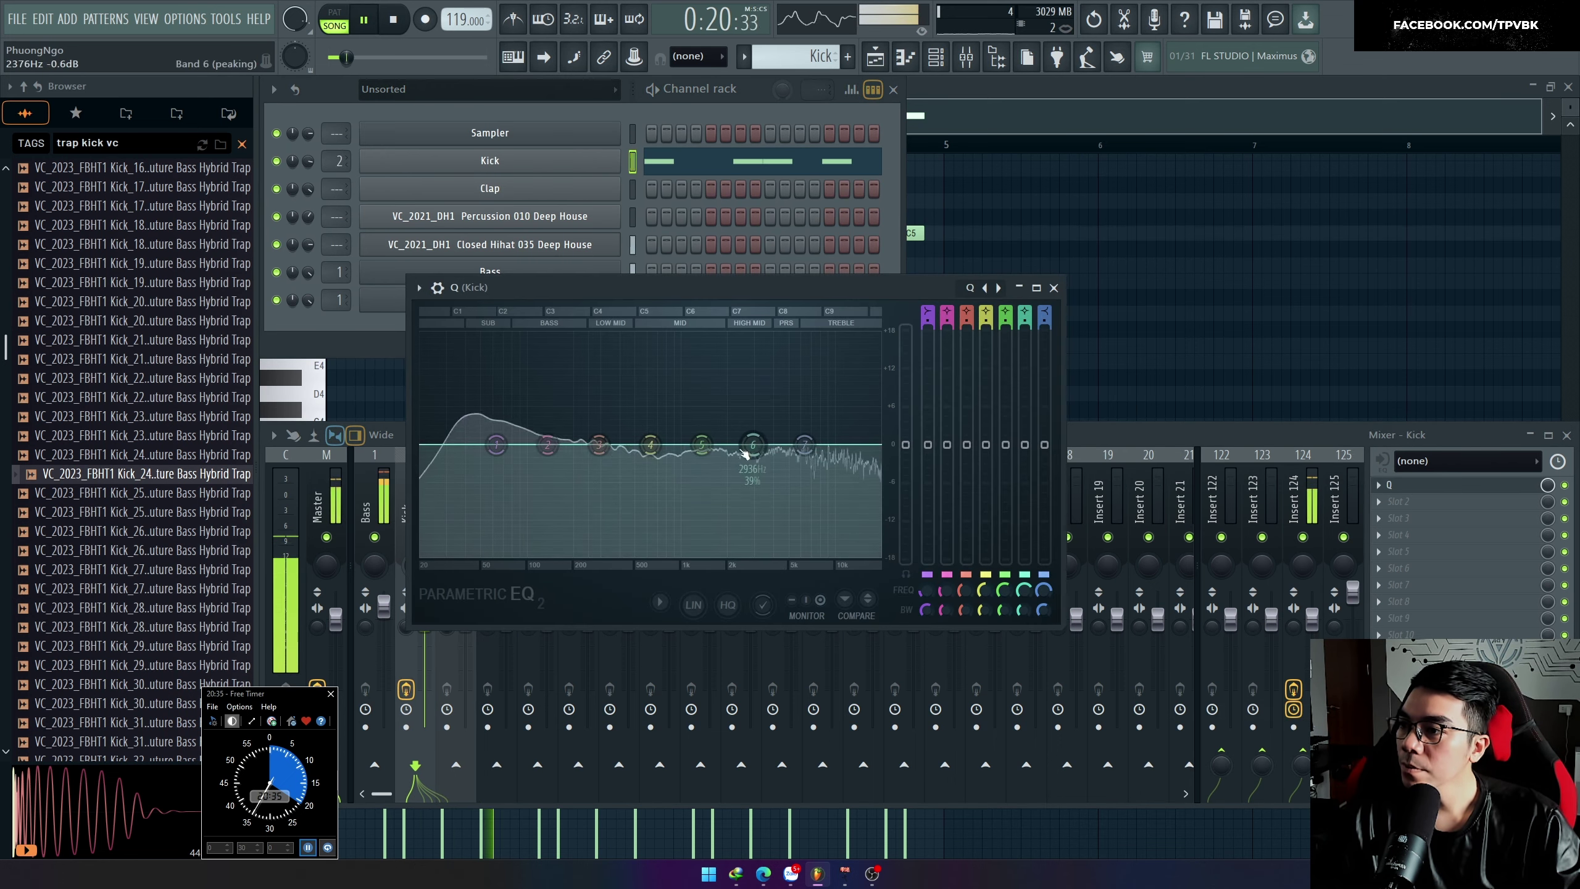
drag(804, 445, 770, 483)
key(space)
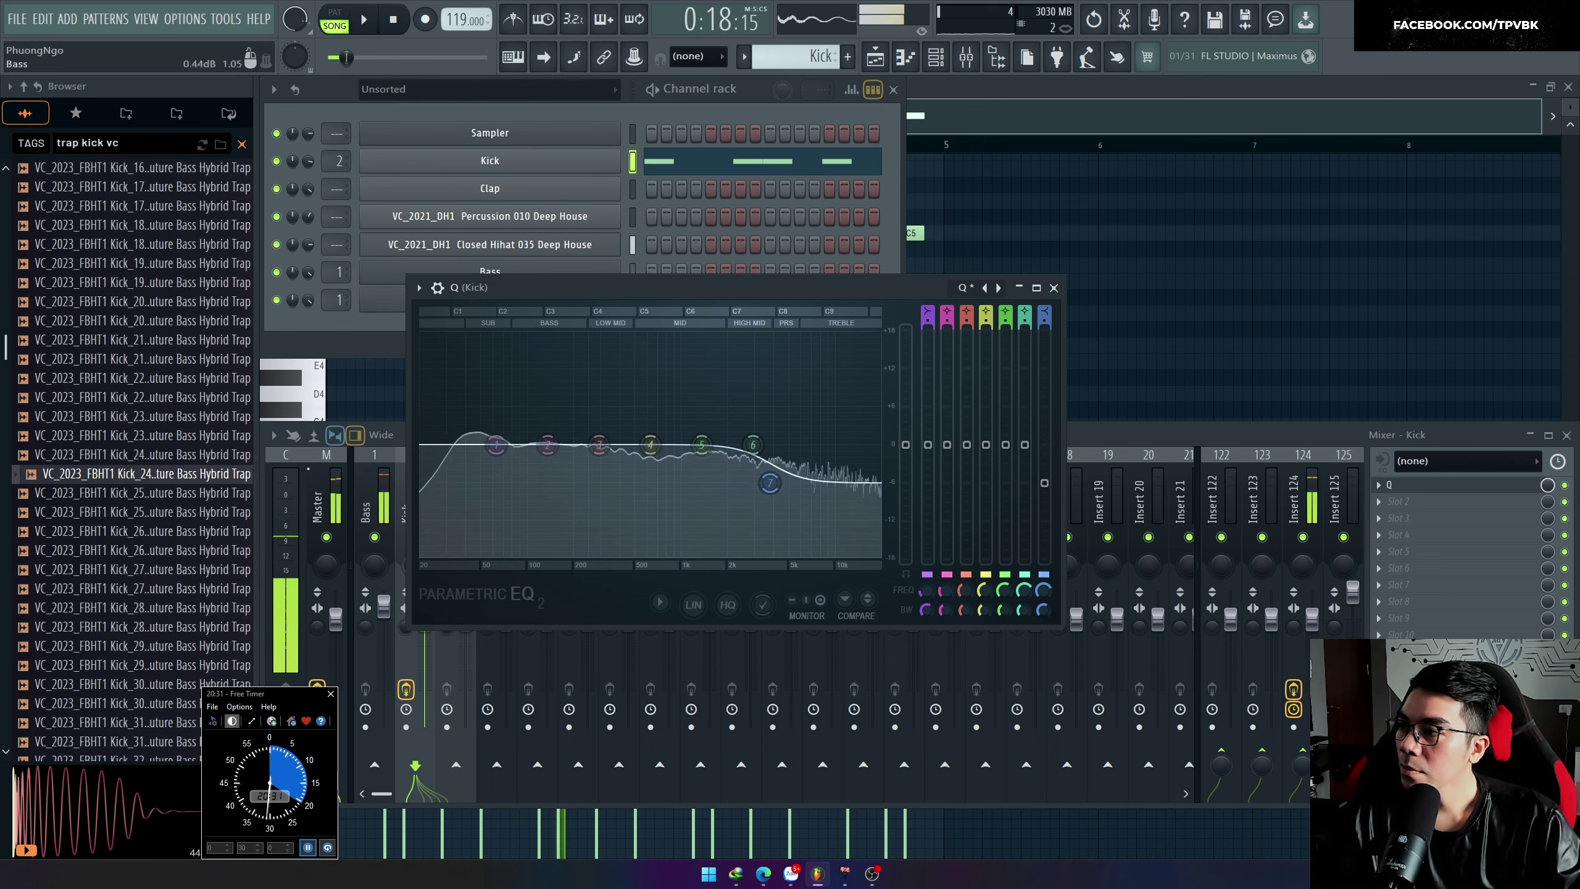
Step: Audition the Kick_25 sample, and solo and play the drums stem in the playlist as a reference for the kick
click(199, 495)
key(F5)
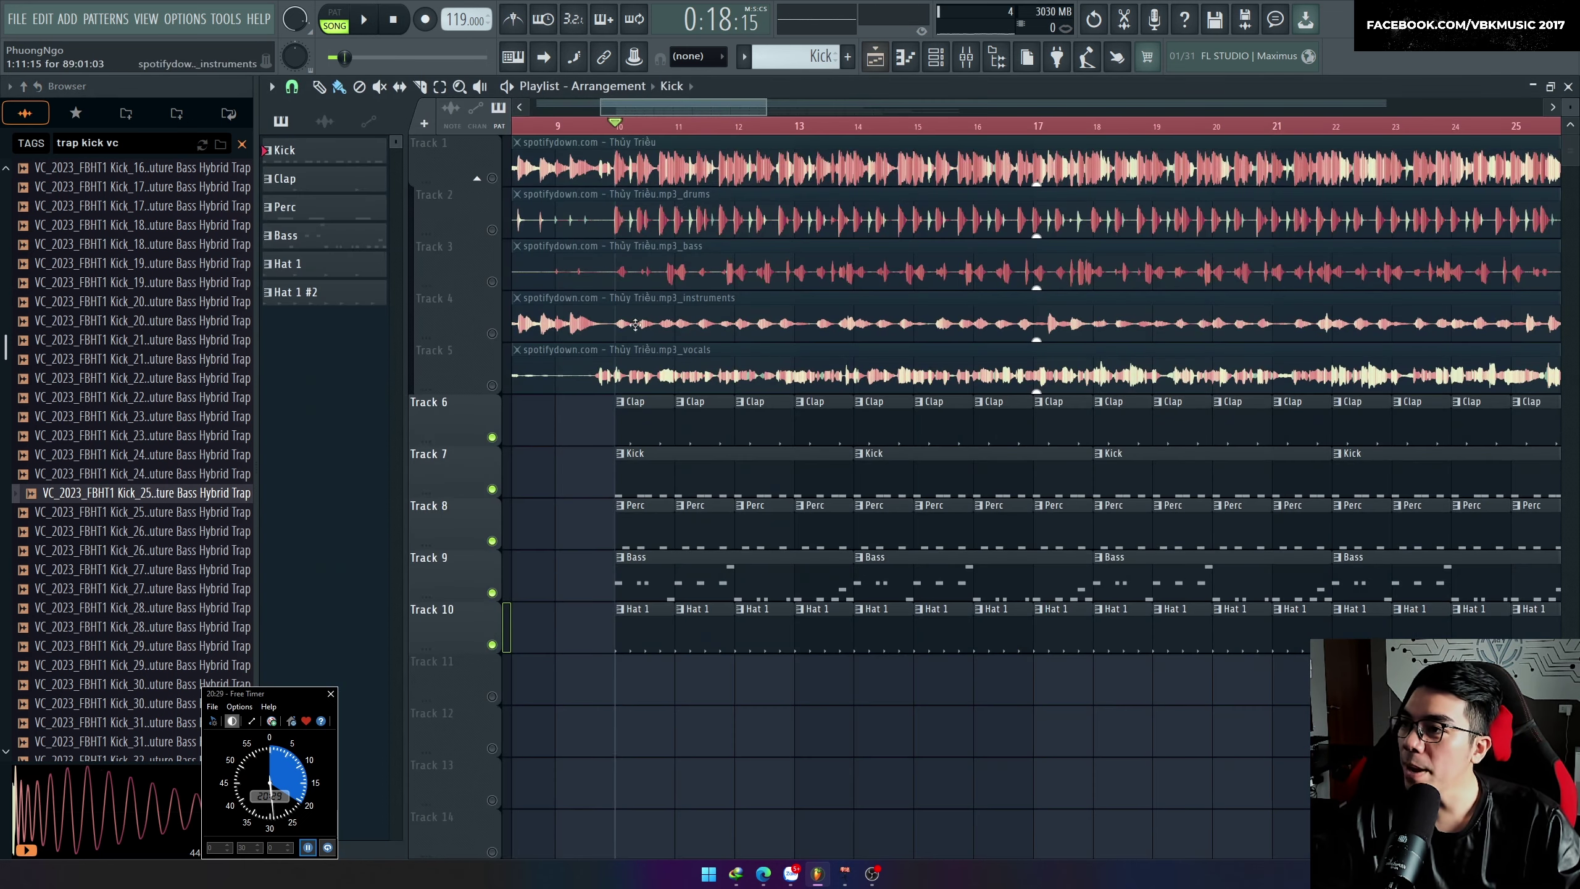
ctrl+click(492, 230)
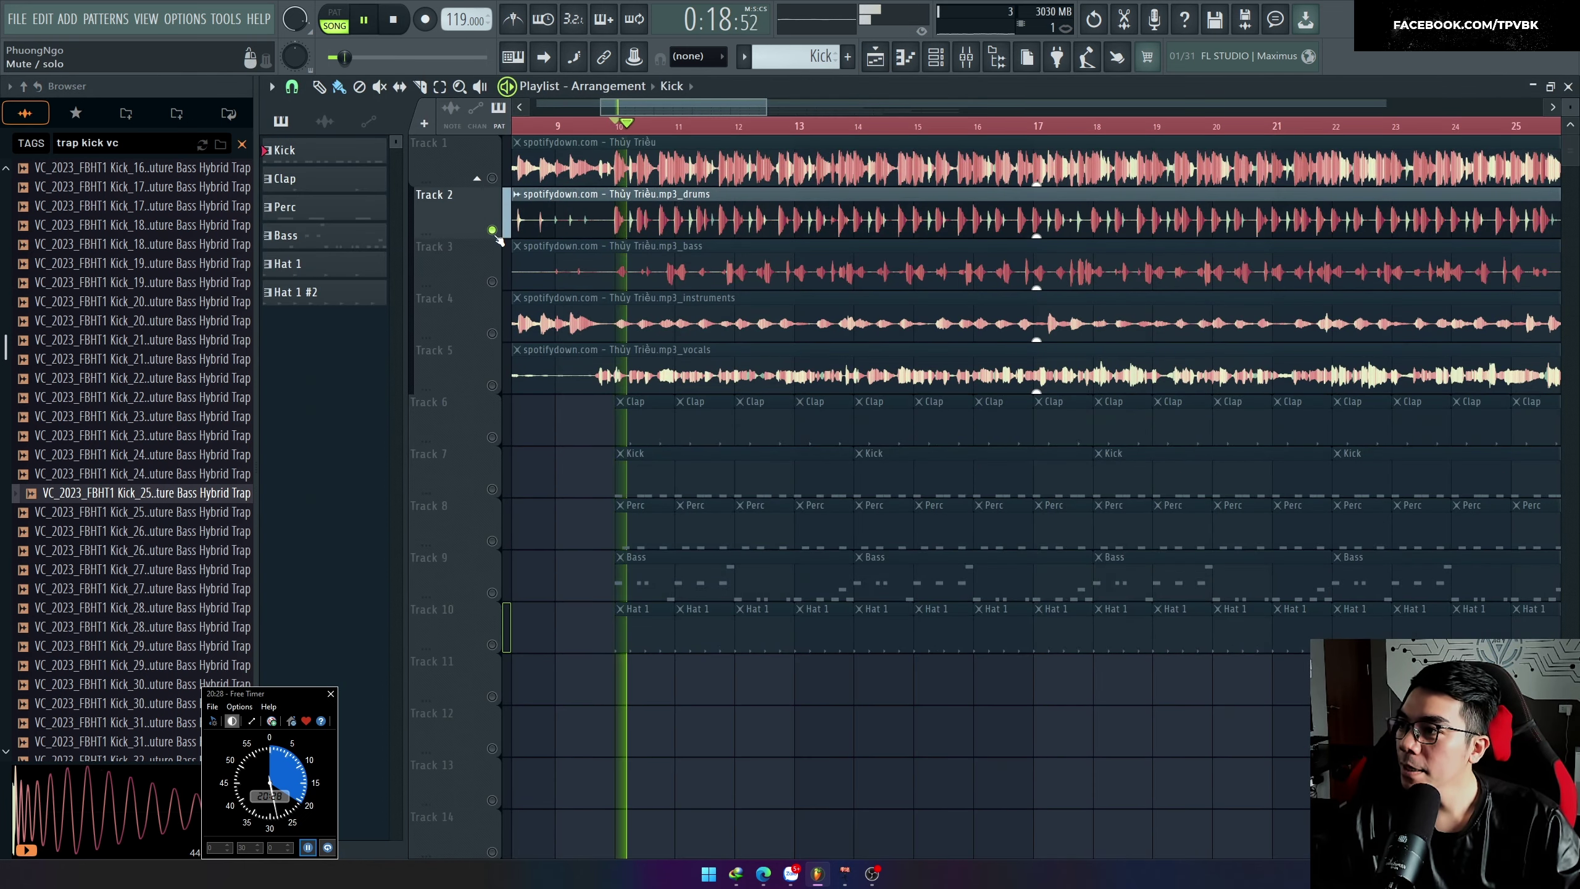
Step: Audition the numbered kick samples from Kick_27 to Kick_31 to compare them with the drums stem
click(174, 569)
click(193, 607)
scroll(198, 553, down, 4)
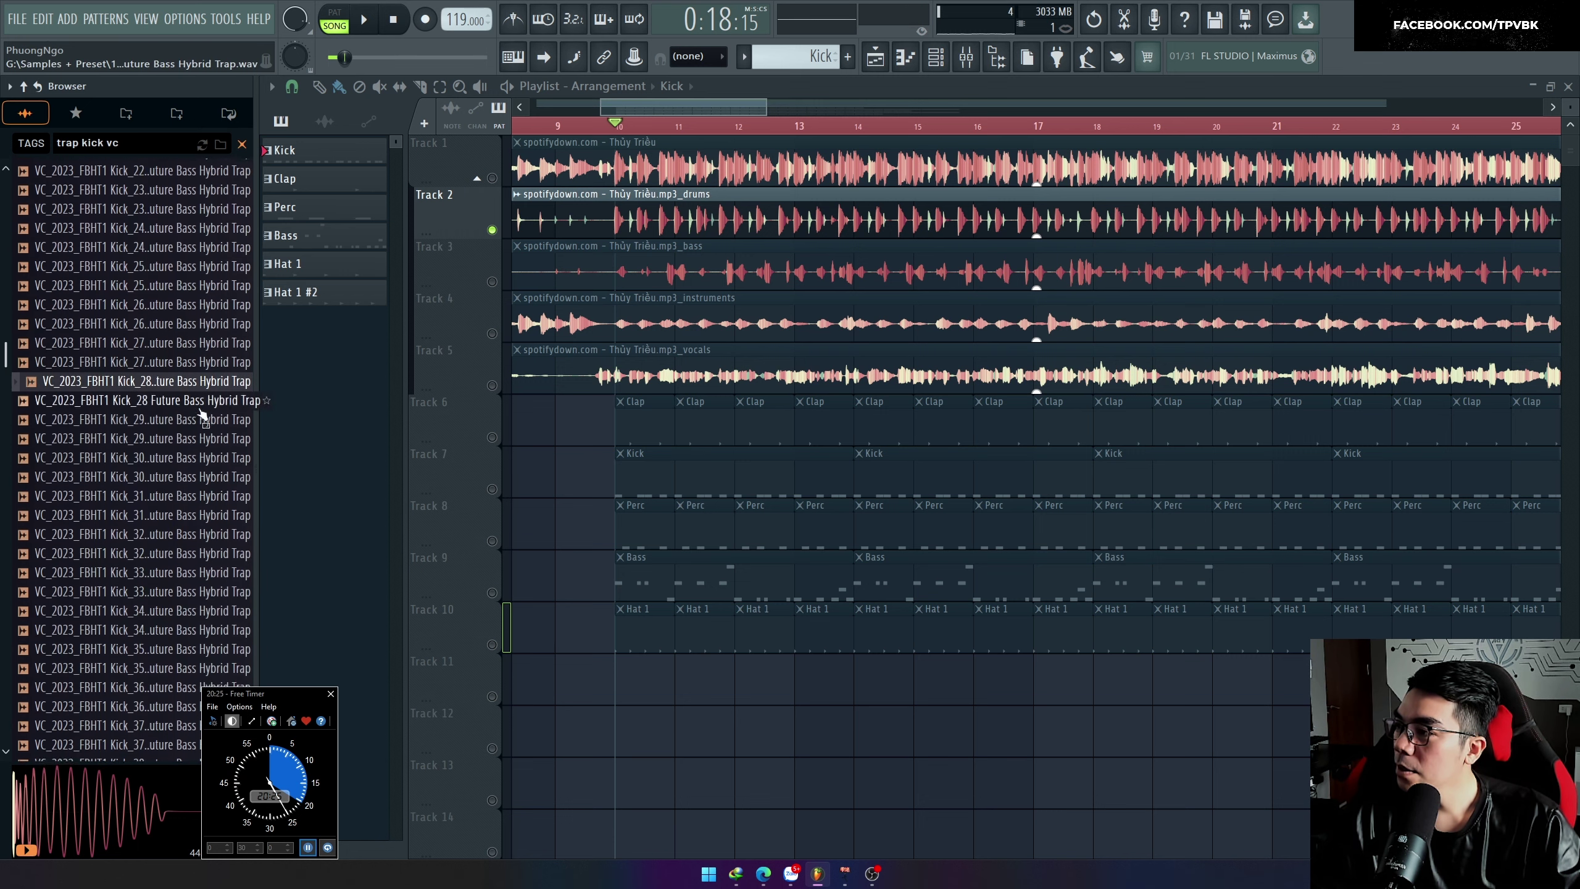
click(206, 441)
click(201, 473)
click(202, 512)
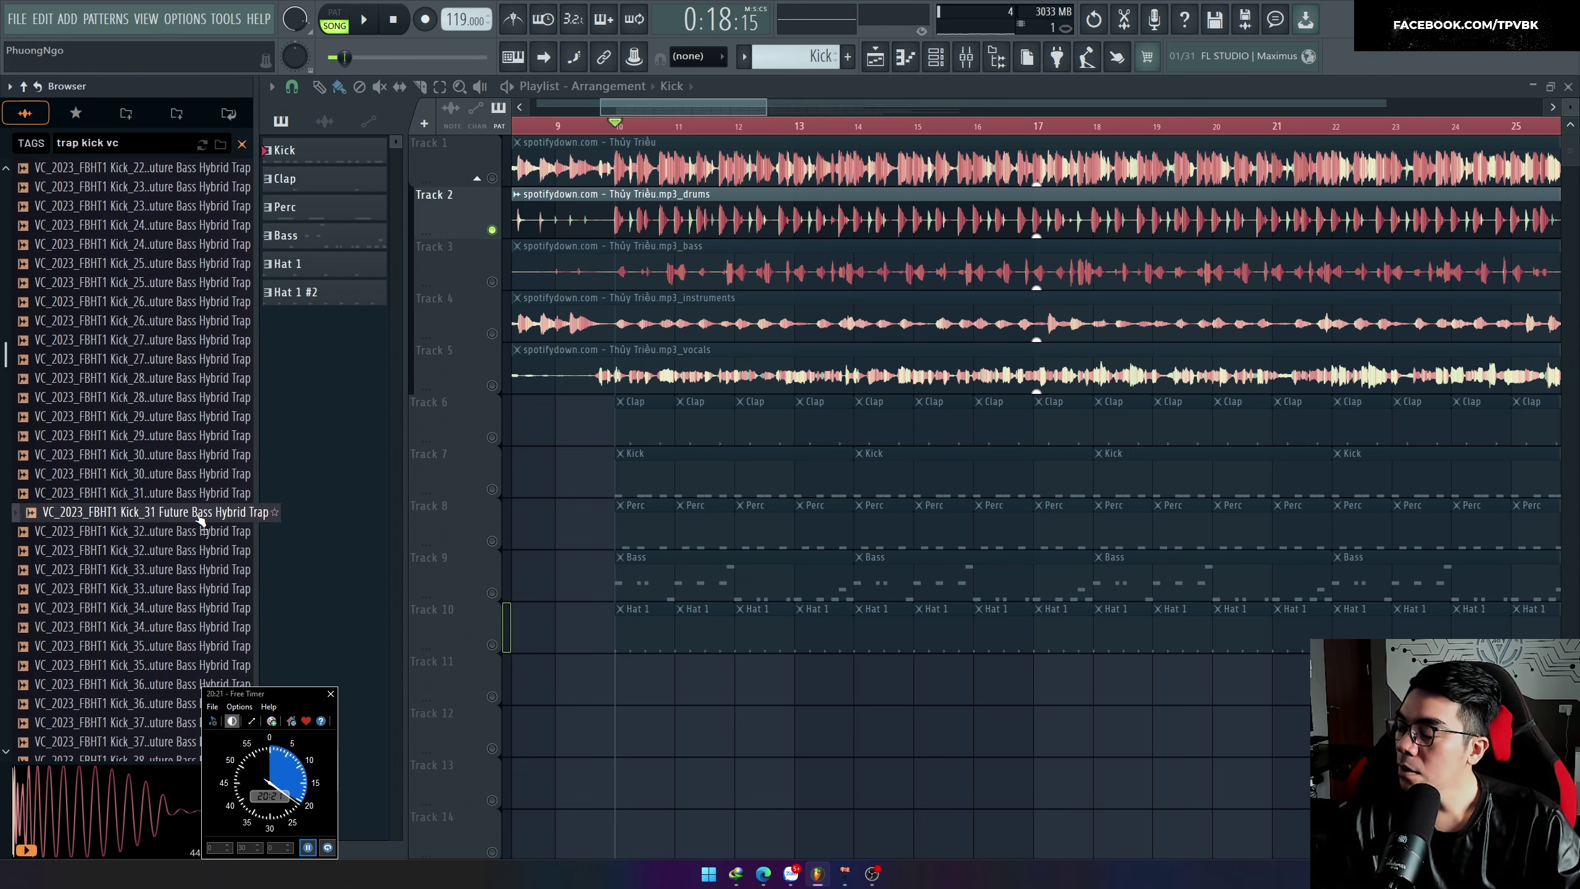
Step: Audition the Kick_31, Kick_32, Krk_Kick and Kicks Trap EDM samples from the browser results
click(198, 536)
click(198, 515)
scroll(181, 528, down, 14)
click(133, 536)
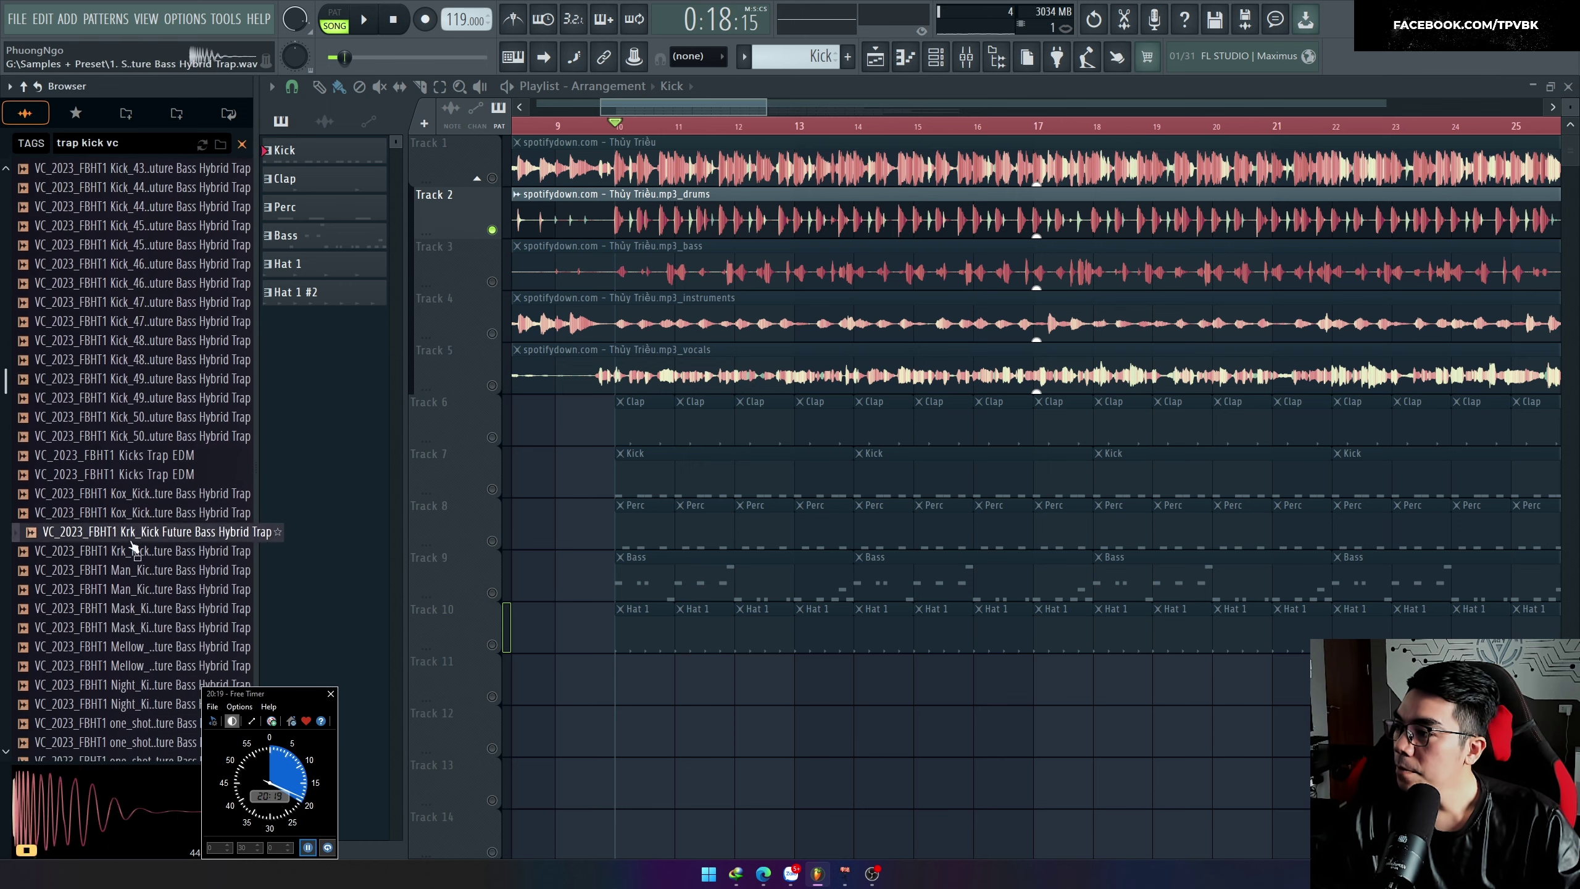
scroll(134, 546, down, 6)
scroll(144, 361, up, 4)
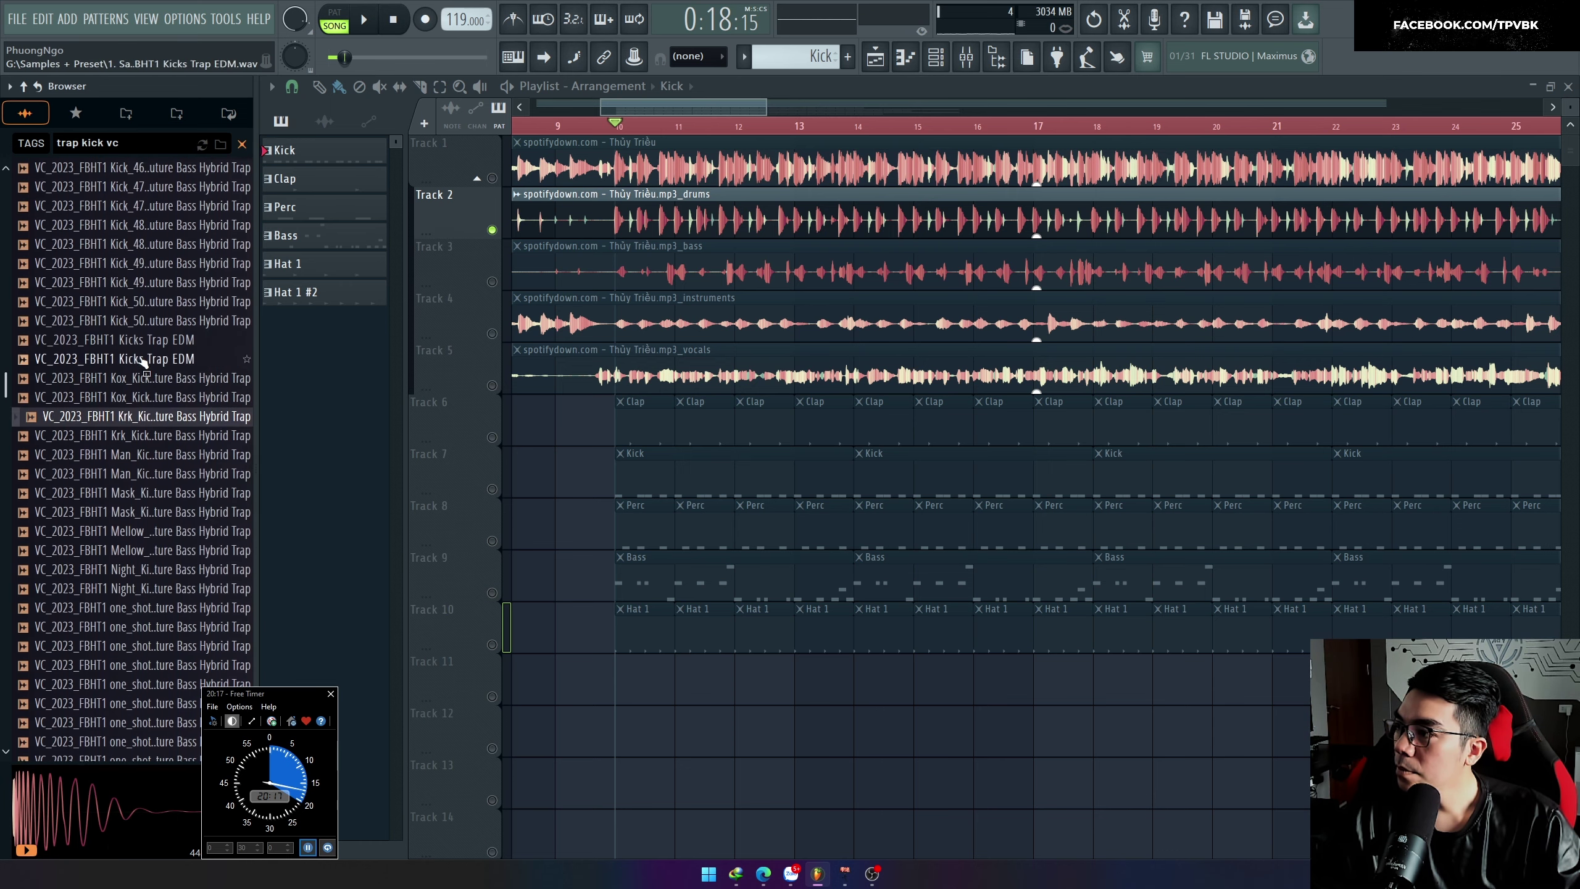
click(143, 359)
click(144, 340)
Step: Audition the one_shot_kick_distorted samples further down the results as kick candidates
scroll(143, 406, down, 6)
click(147, 399)
click(166, 437)
scroll(165, 456, down, 1)
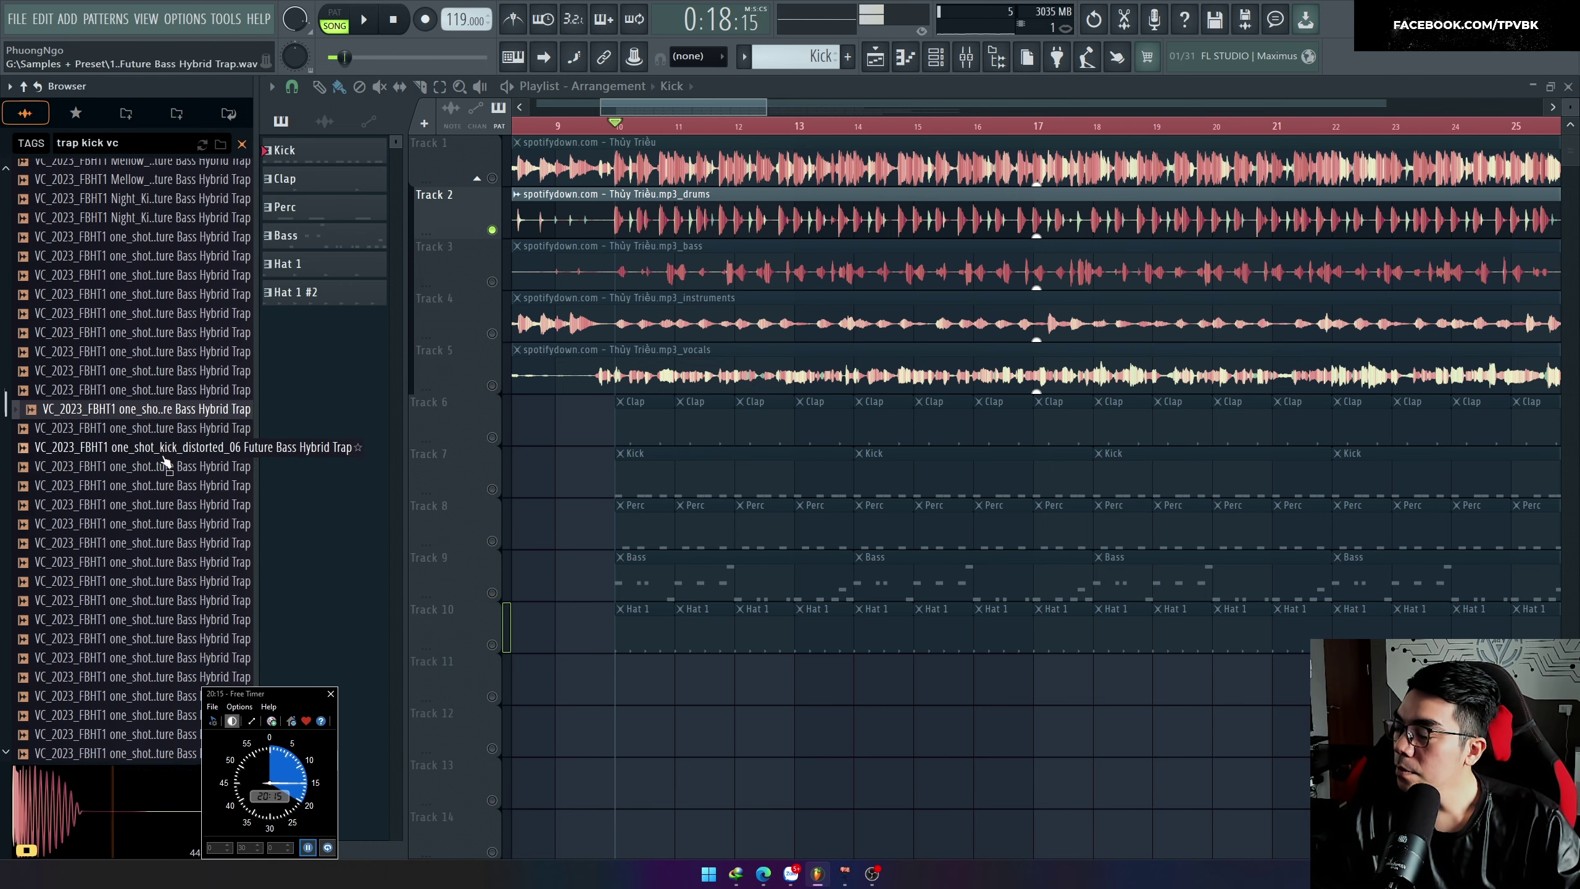
scroll(163, 457, down, 3)
click(157, 324)
click(170, 345)
click(175, 365)
click(177, 401)
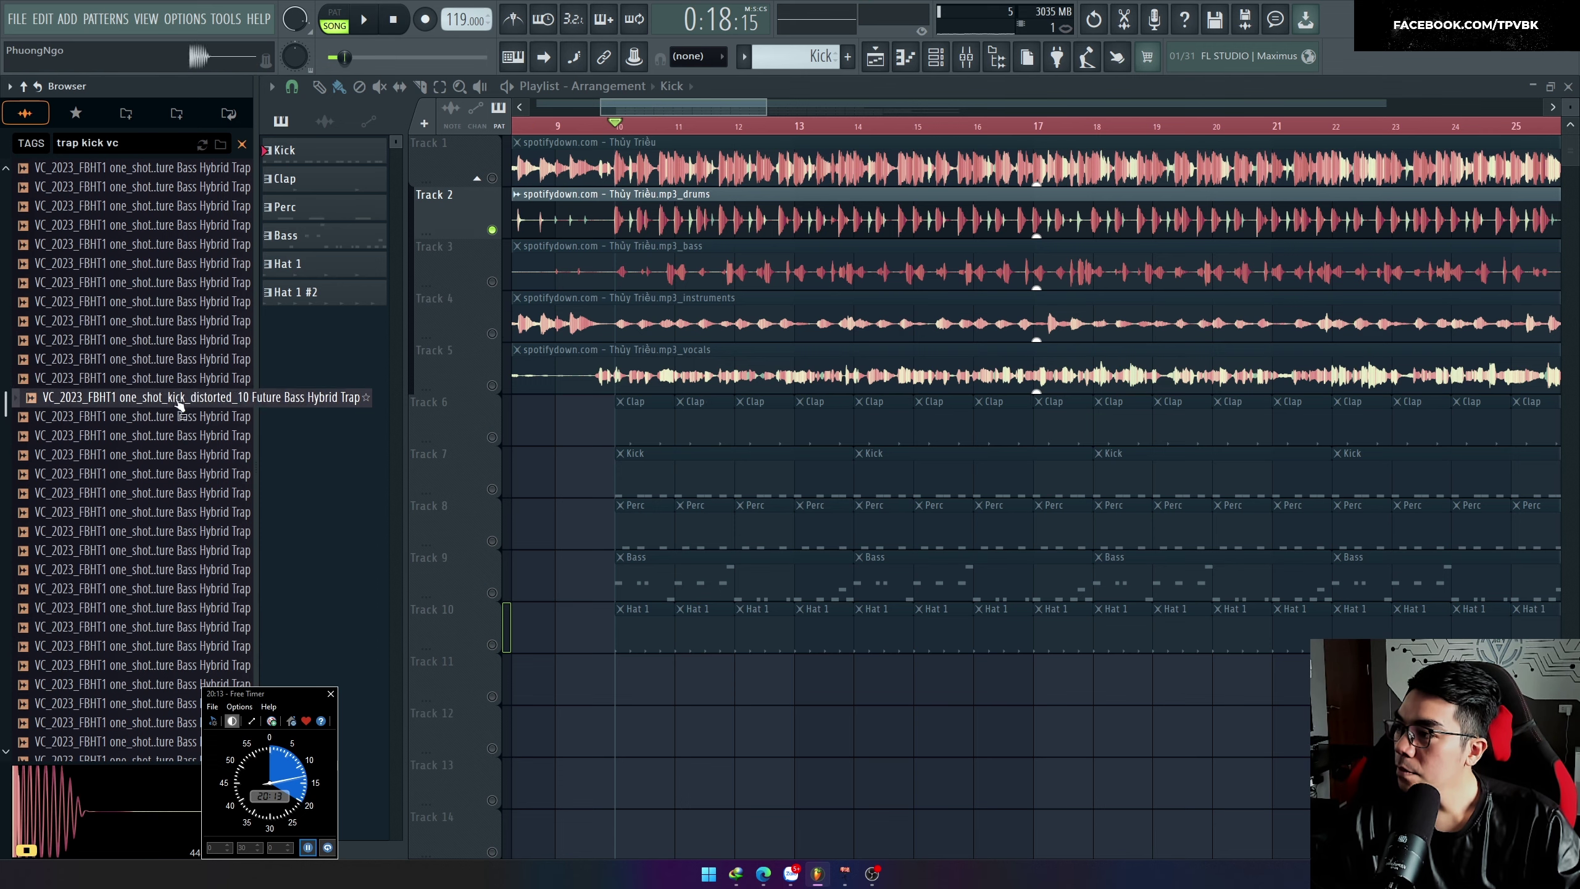
click(176, 549)
Step: Audition the one_shot_kick_low samples around 15 to 17 and compare them with the soloed drums stem
scroll(191, 445, down, 8)
click(167, 474)
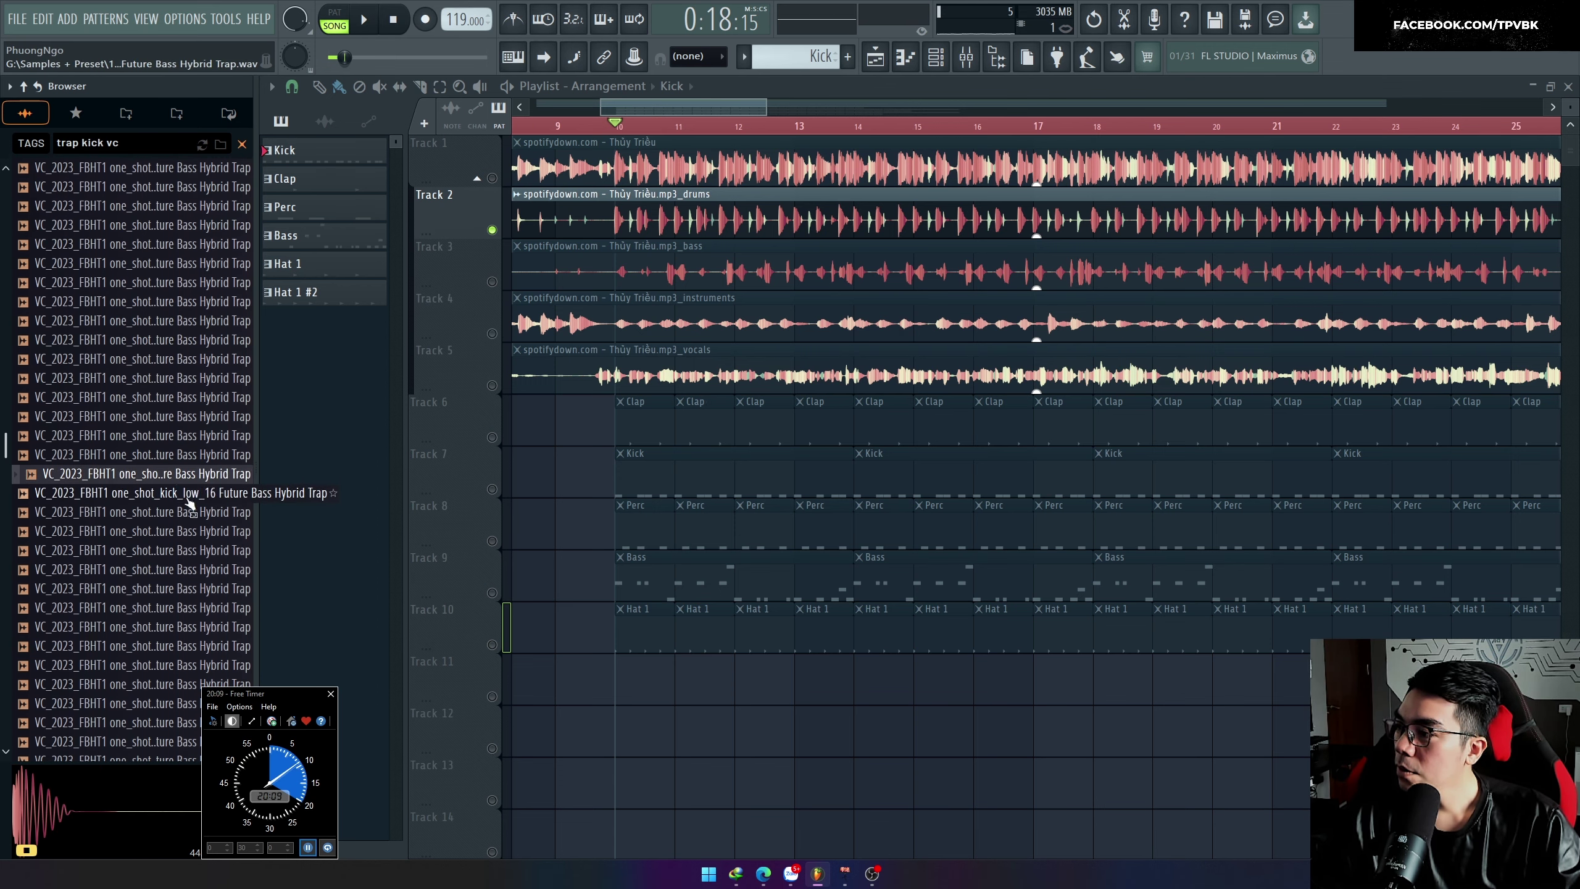
click(188, 499)
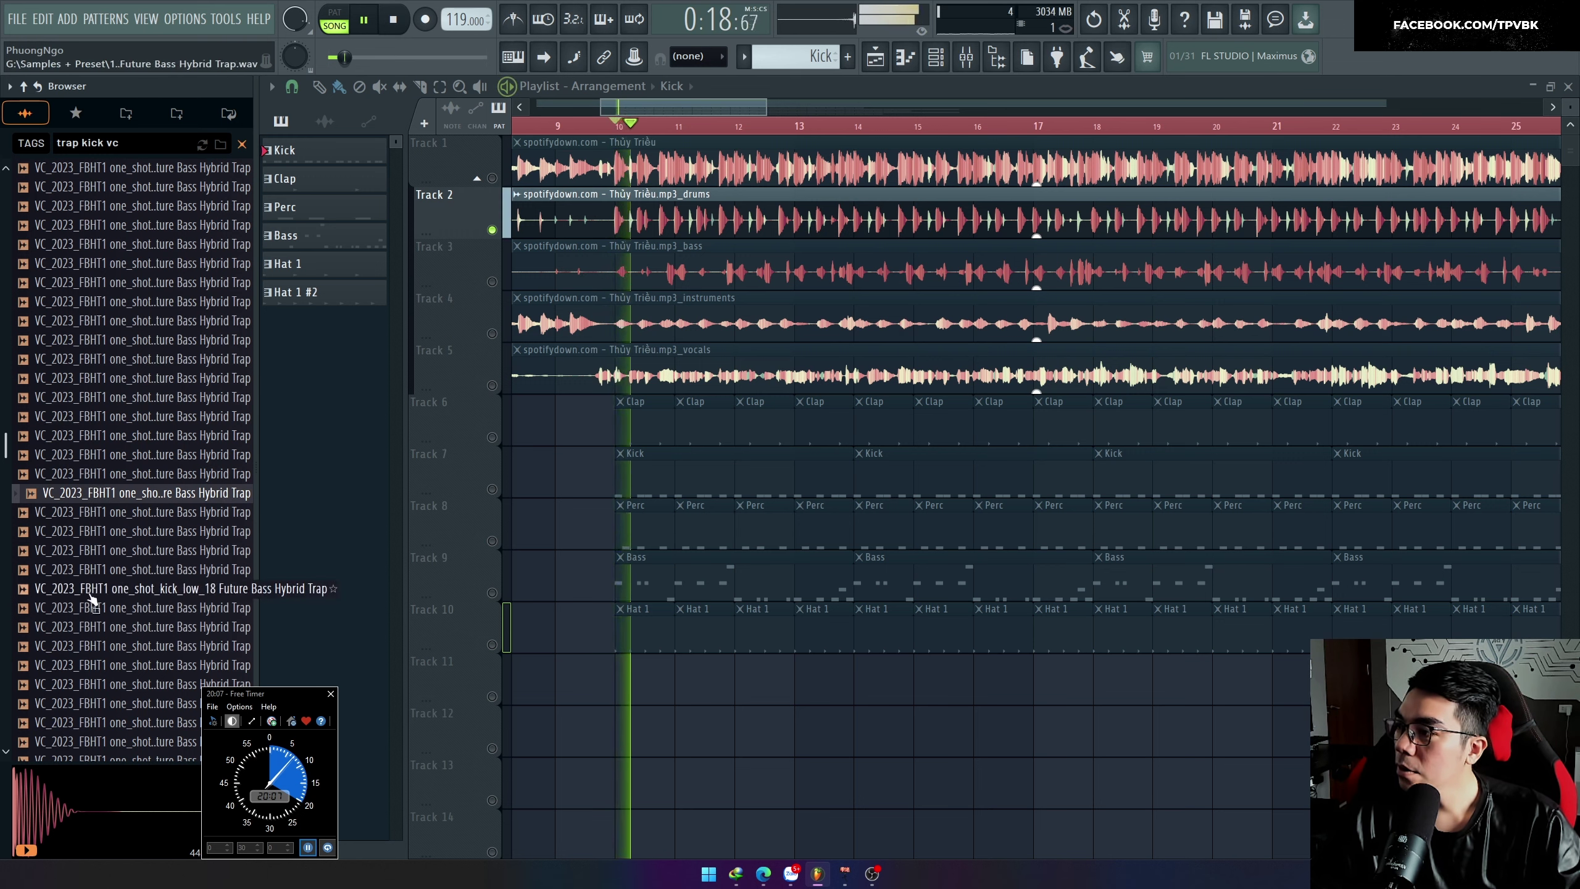
key(space)
click(152, 496)
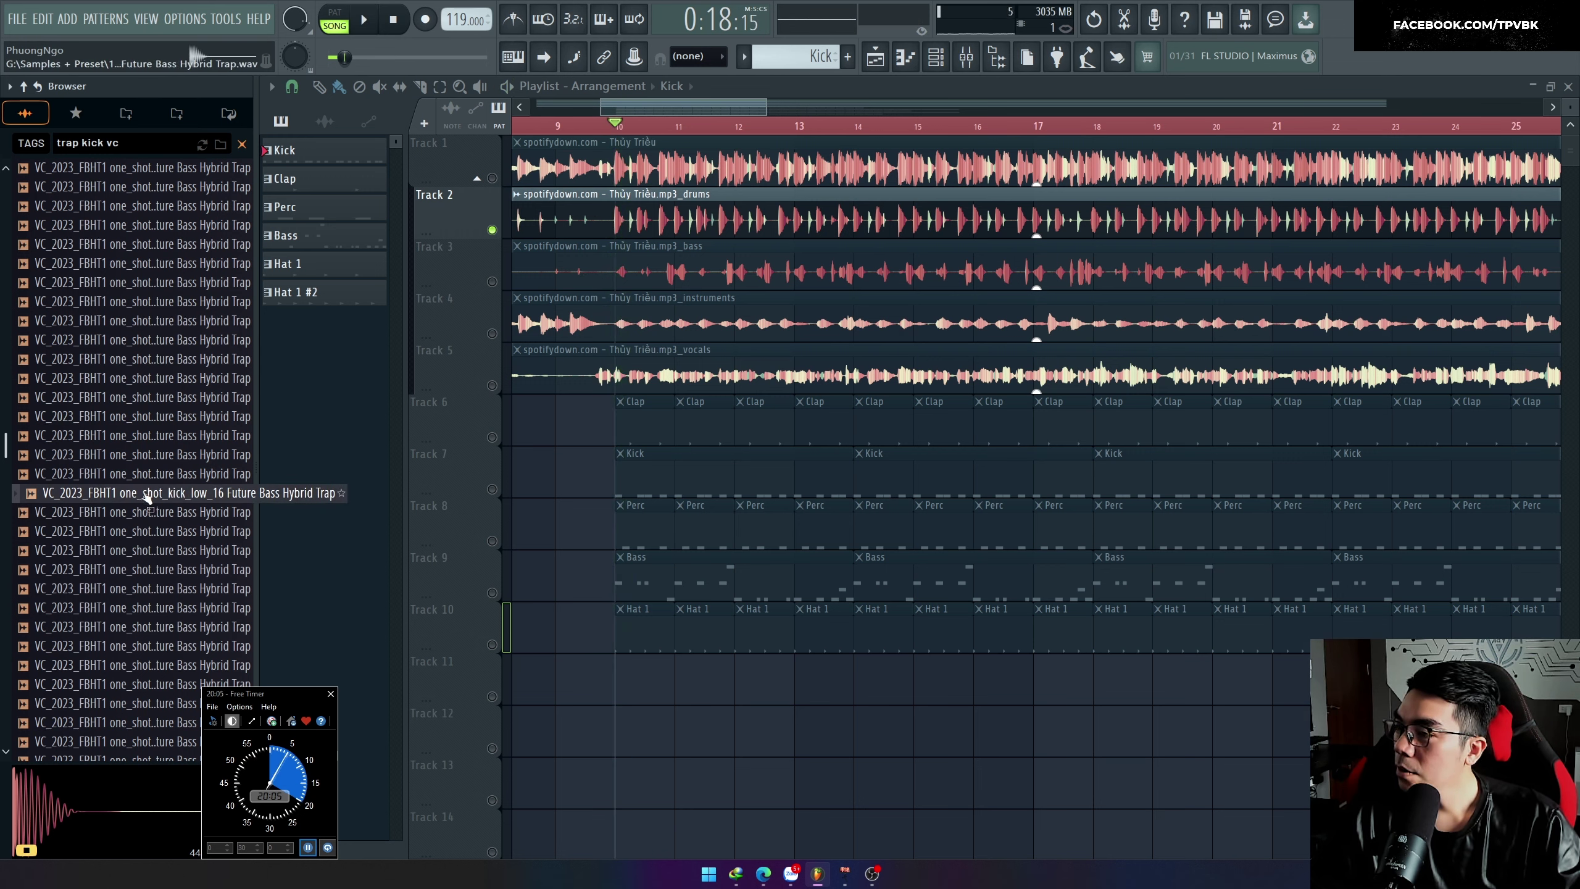
click(161, 479)
click(154, 496)
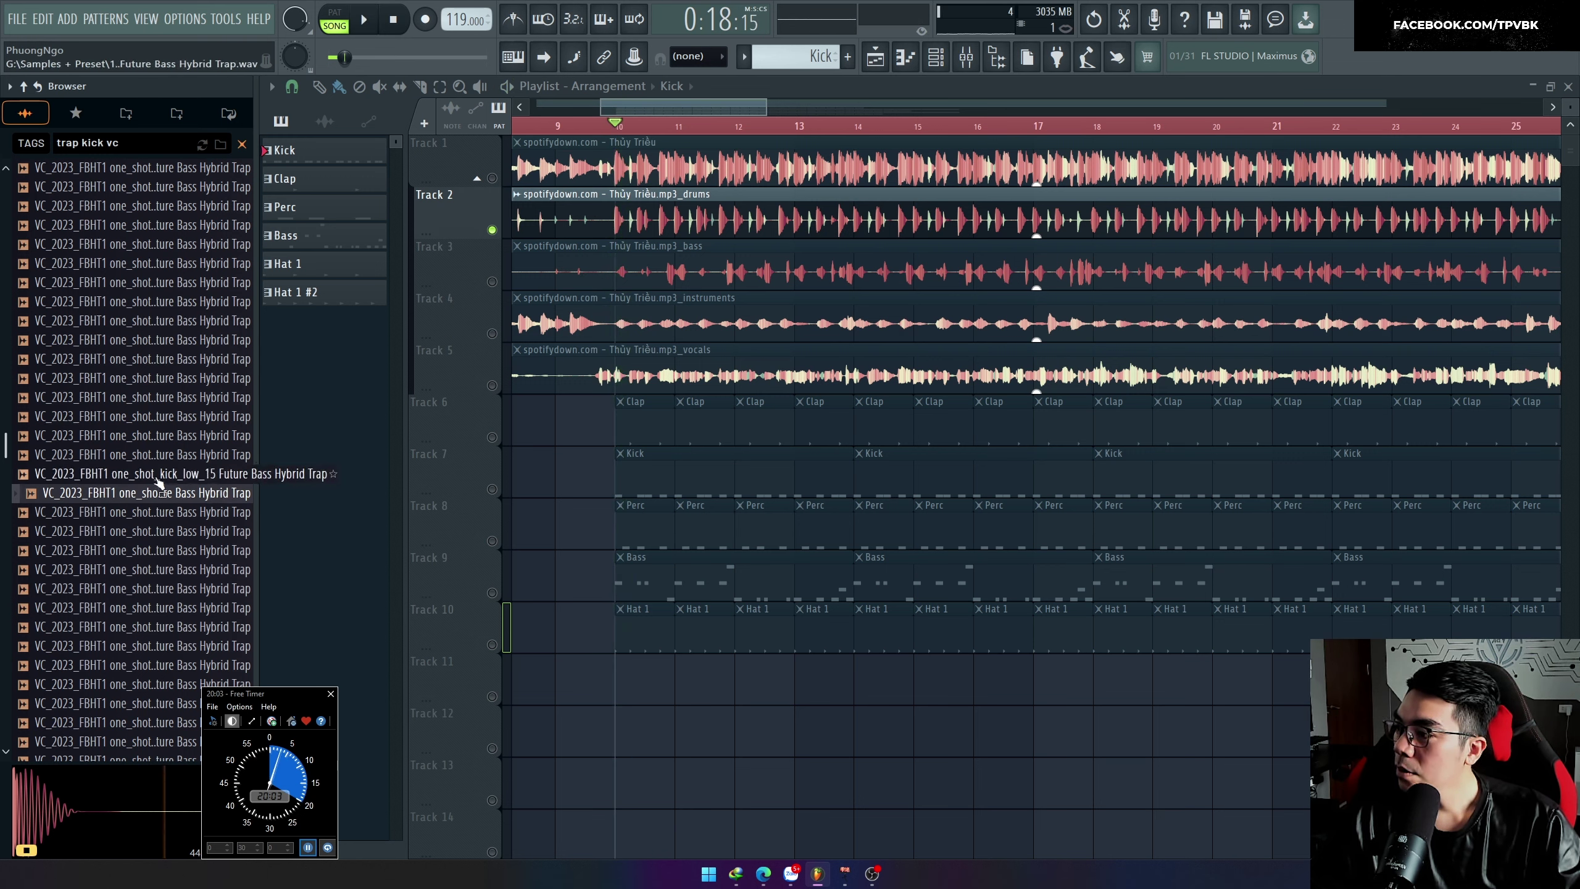
click(167, 474)
click(171, 456)
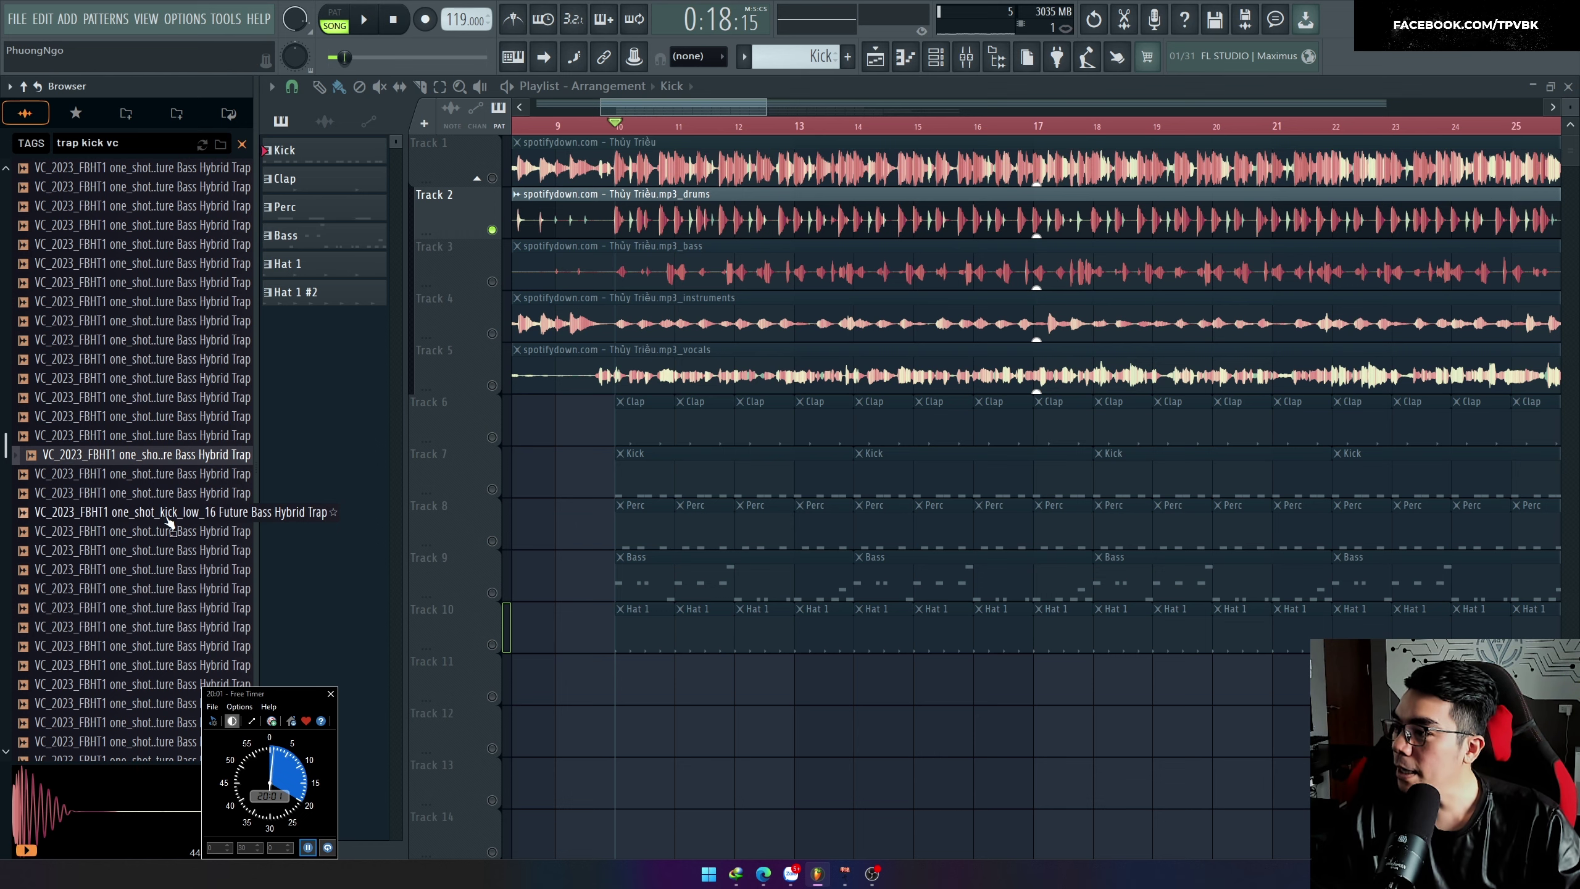
click(166, 516)
click(171, 532)
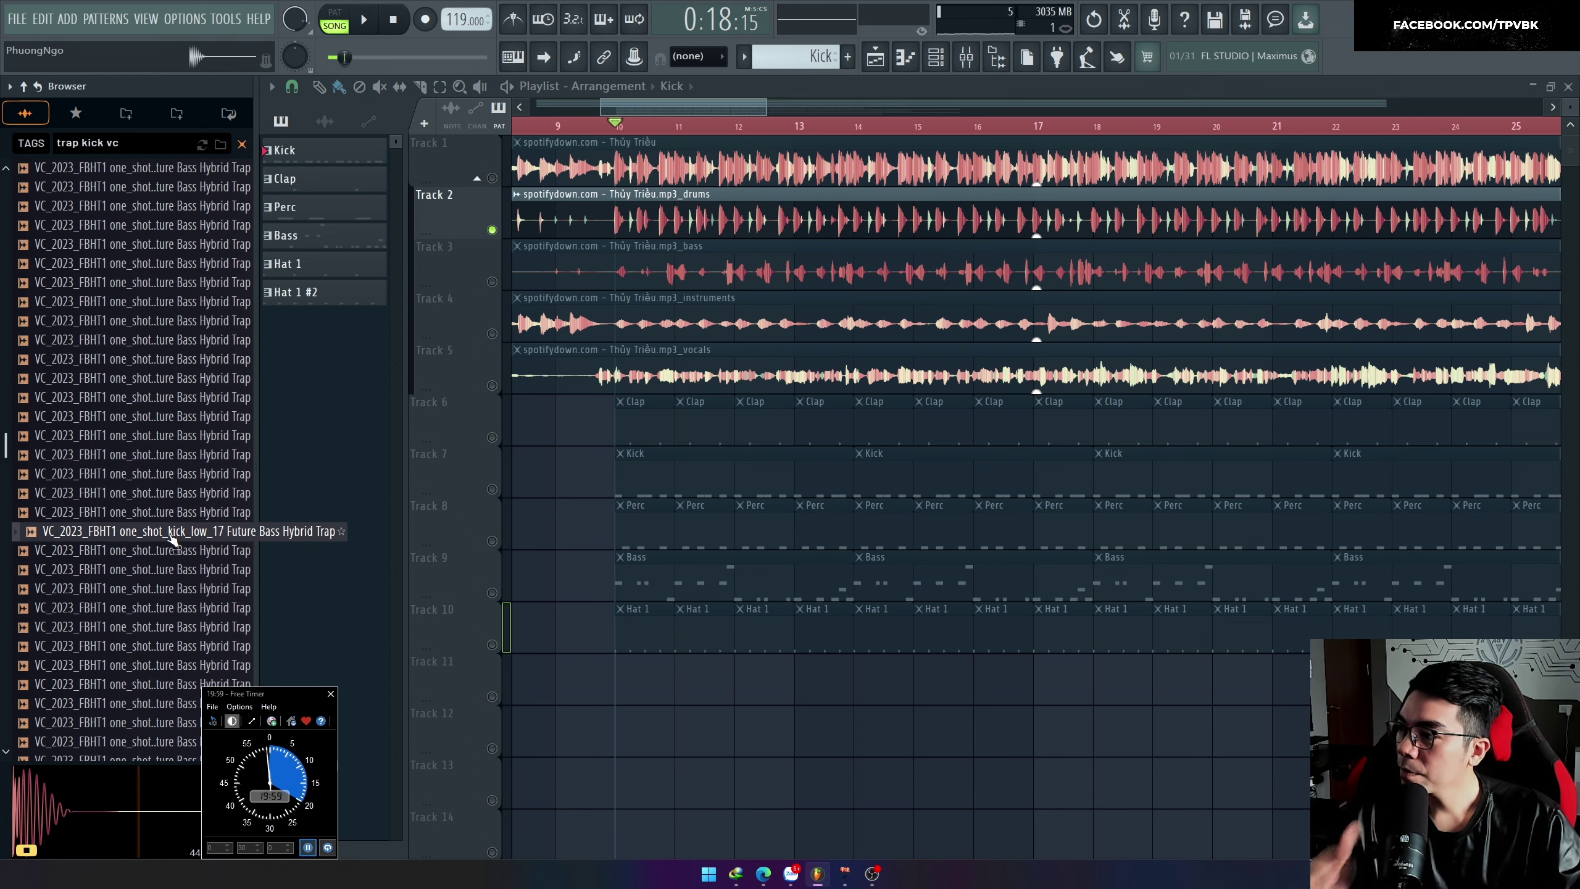
click(229, 535)
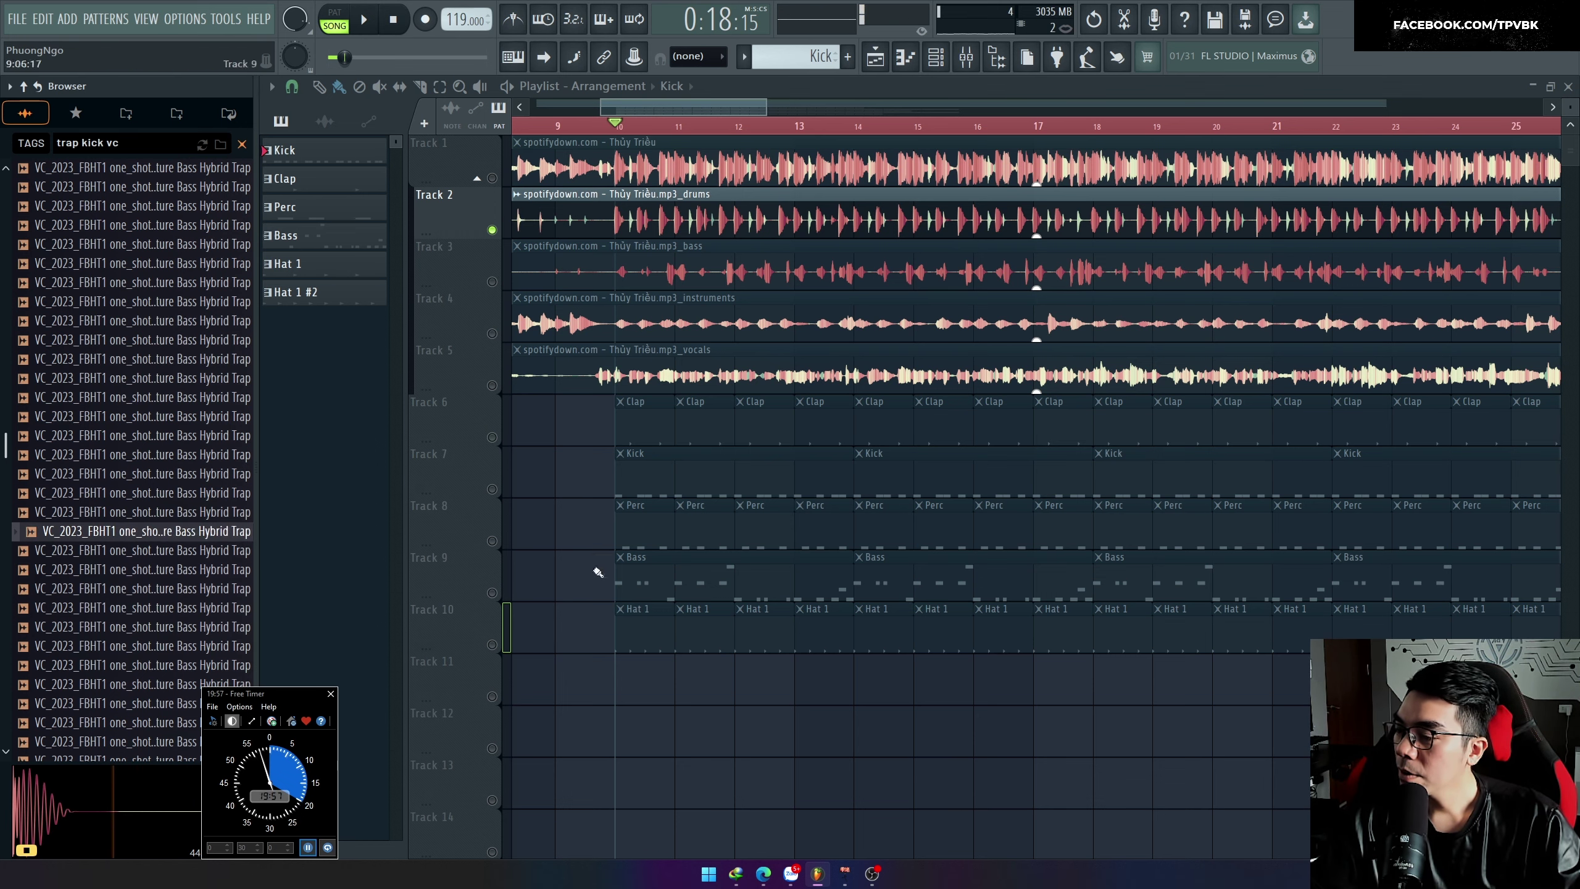
Step: Replace the Kick channel's sample with one_shot_kick_low_17 and play the drums stem from bar 10 for comparison
scroll(603, 518, up, 8)
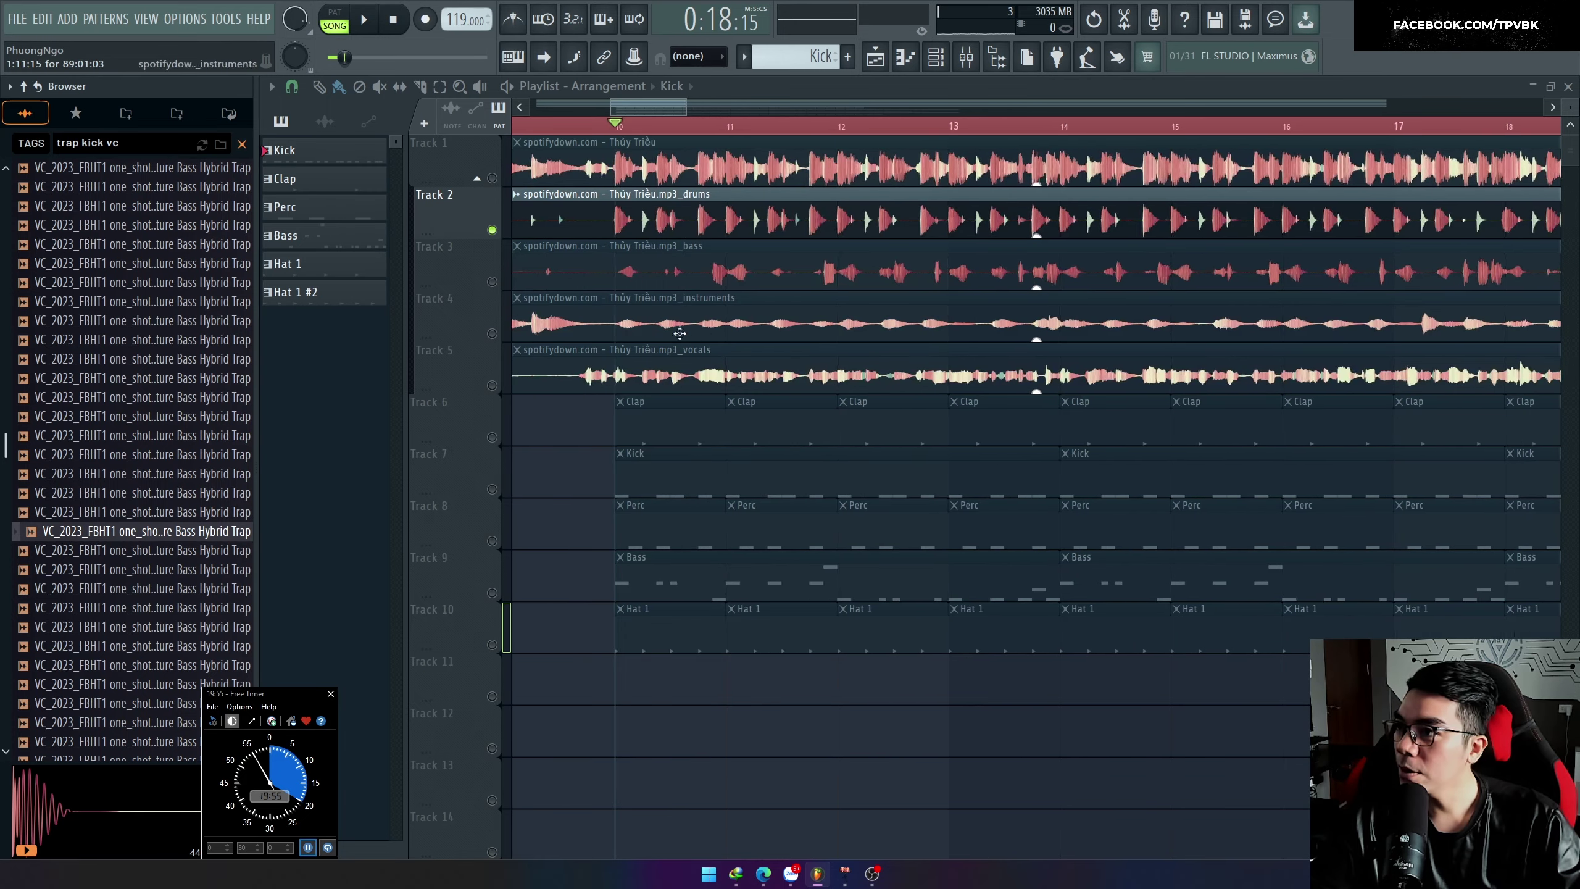
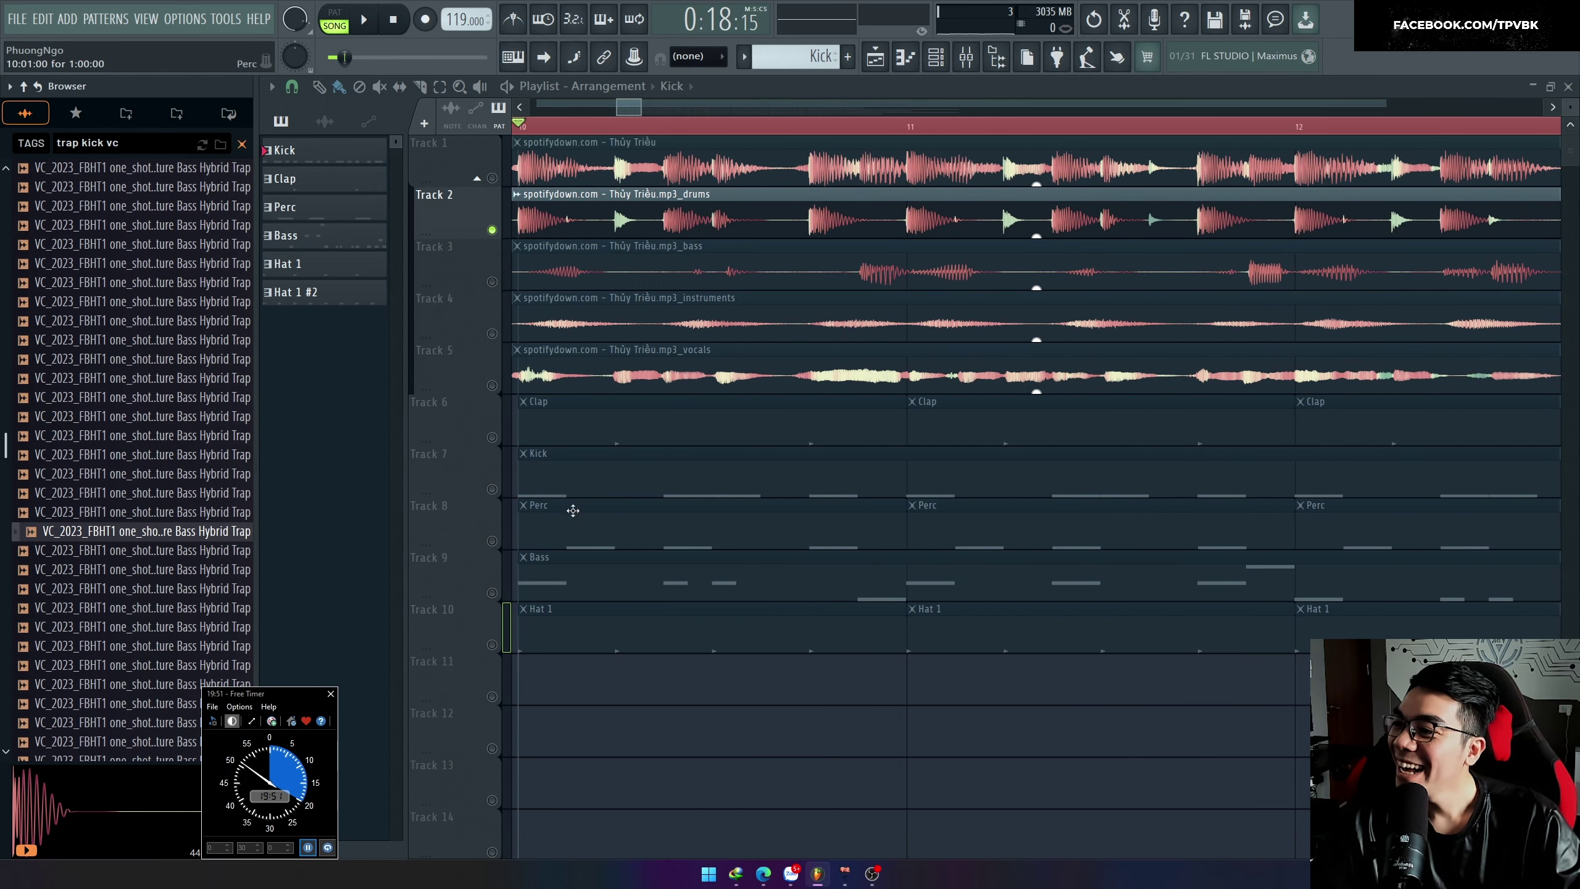
double_click(588, 476)
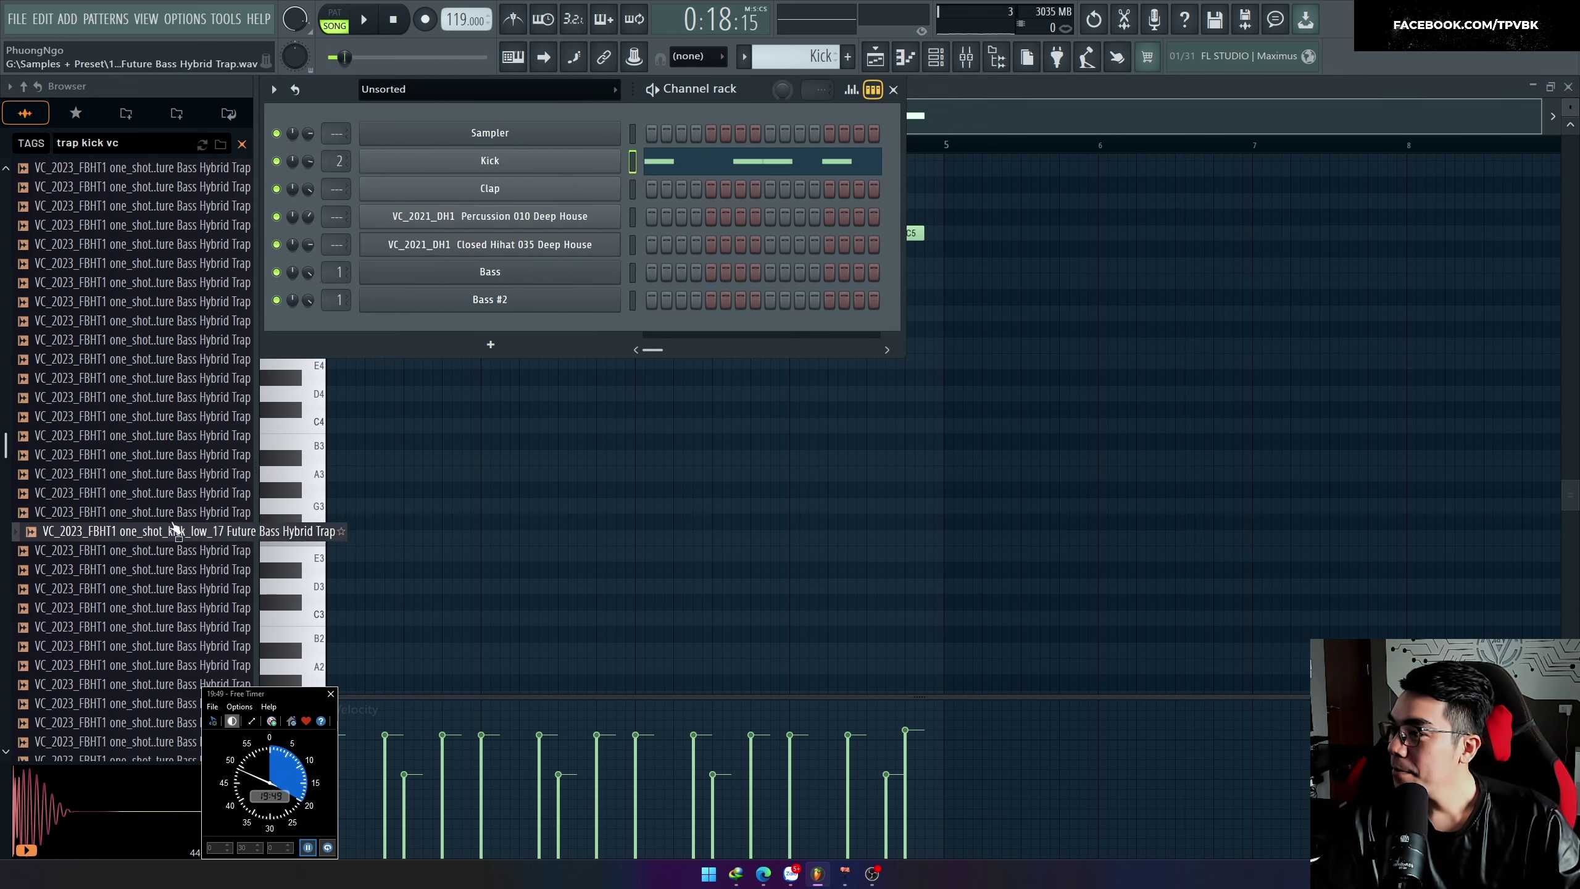
drag(174, 528, 503, 166)
key(space)
key(F5)
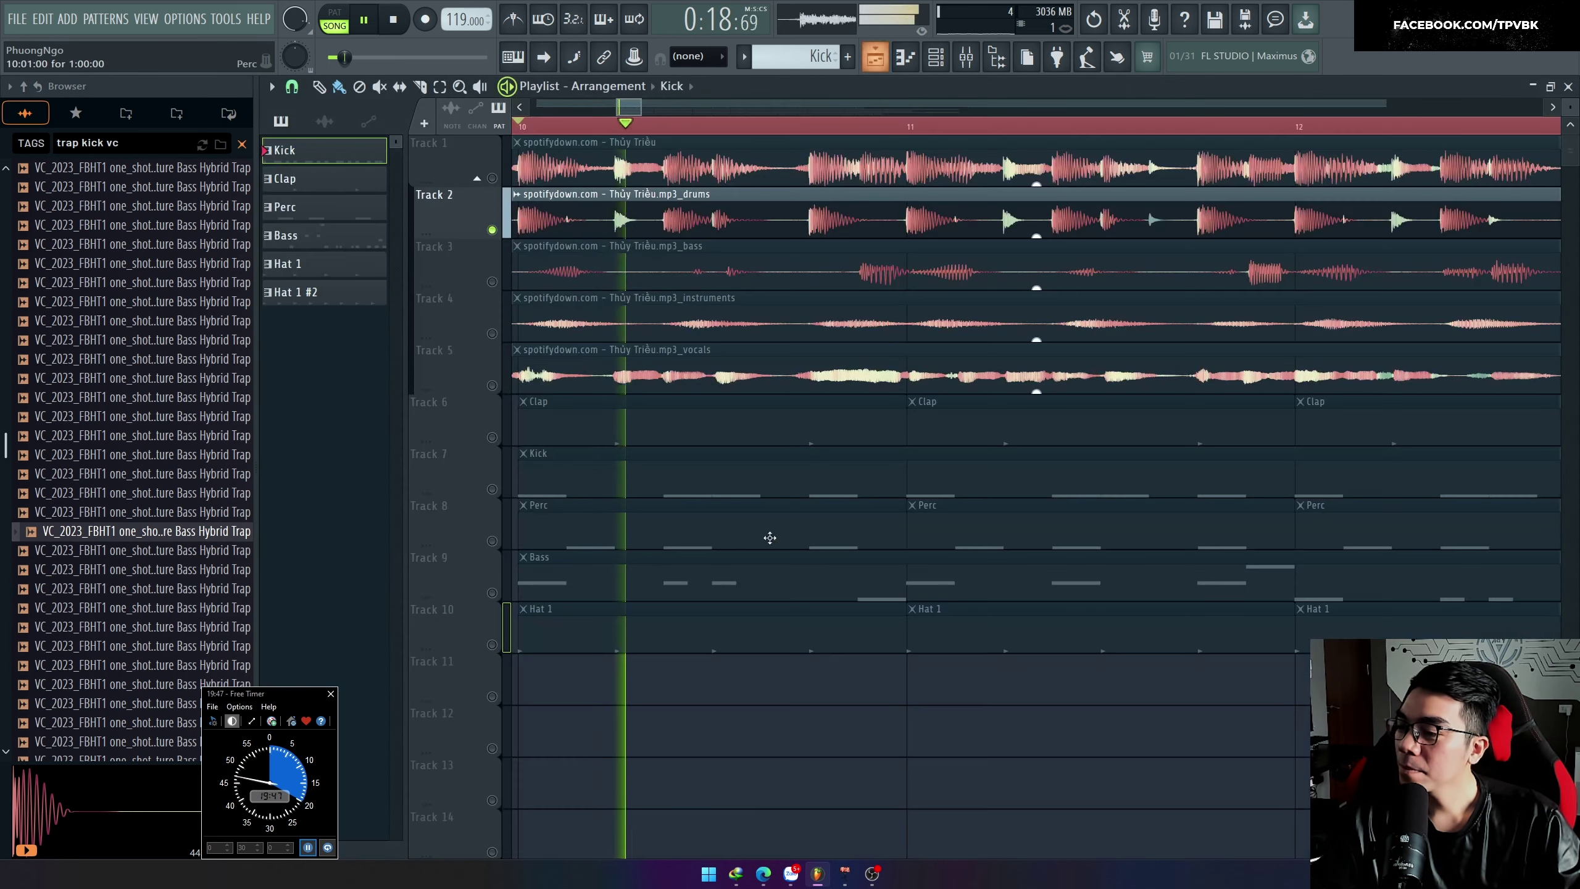
key(space)
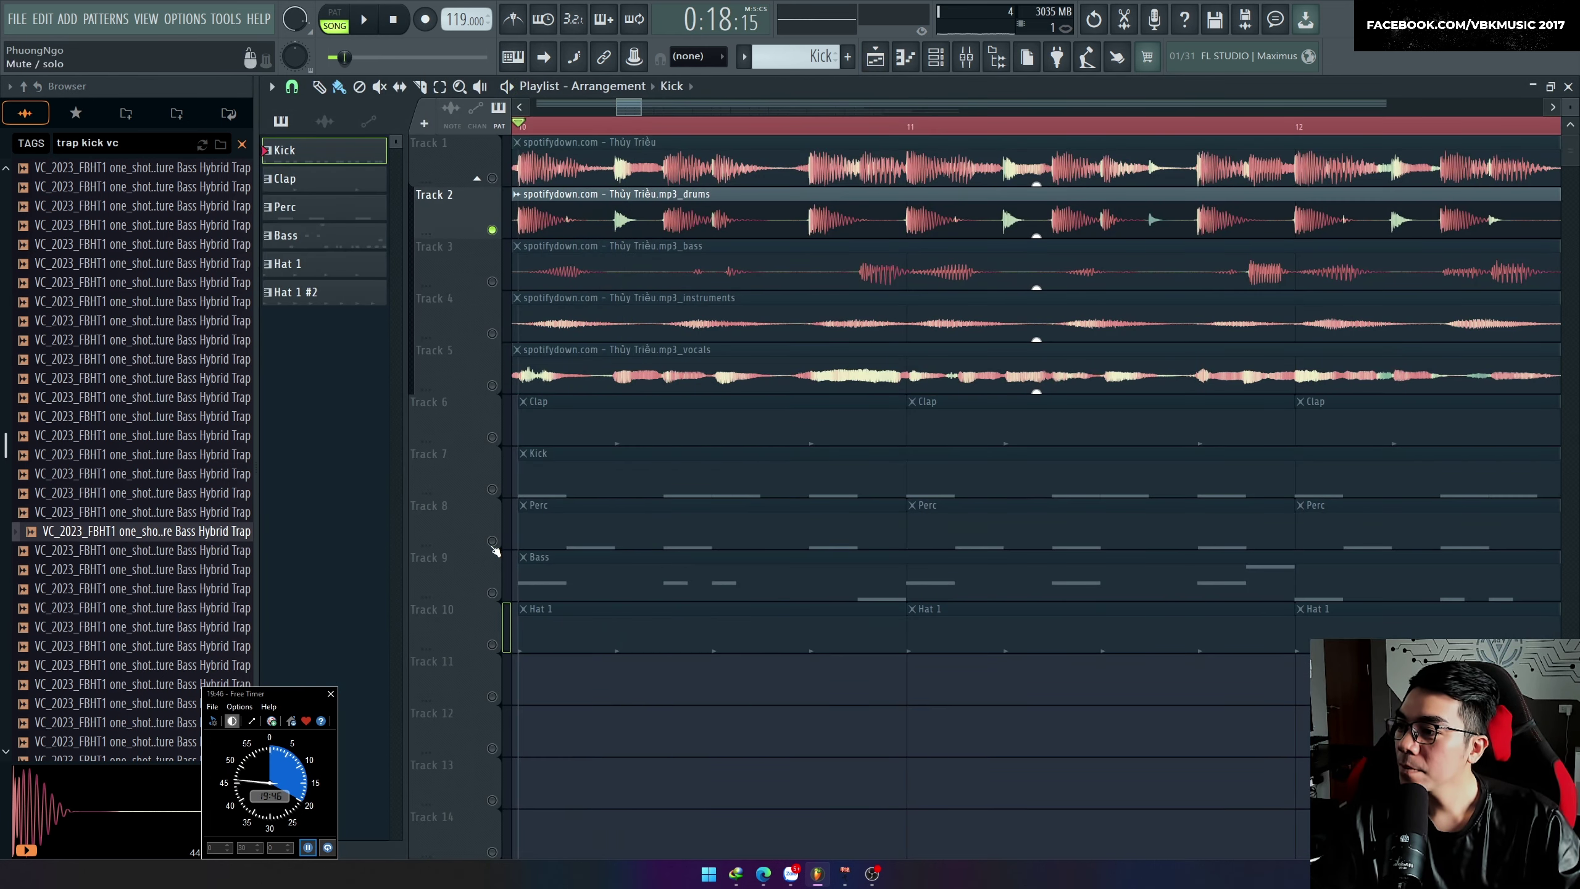
Step: Solo the Kick track in the playlist, play it, and preview the one_shot_kick_low_18 sample
right_click(491, 489)
key(space)
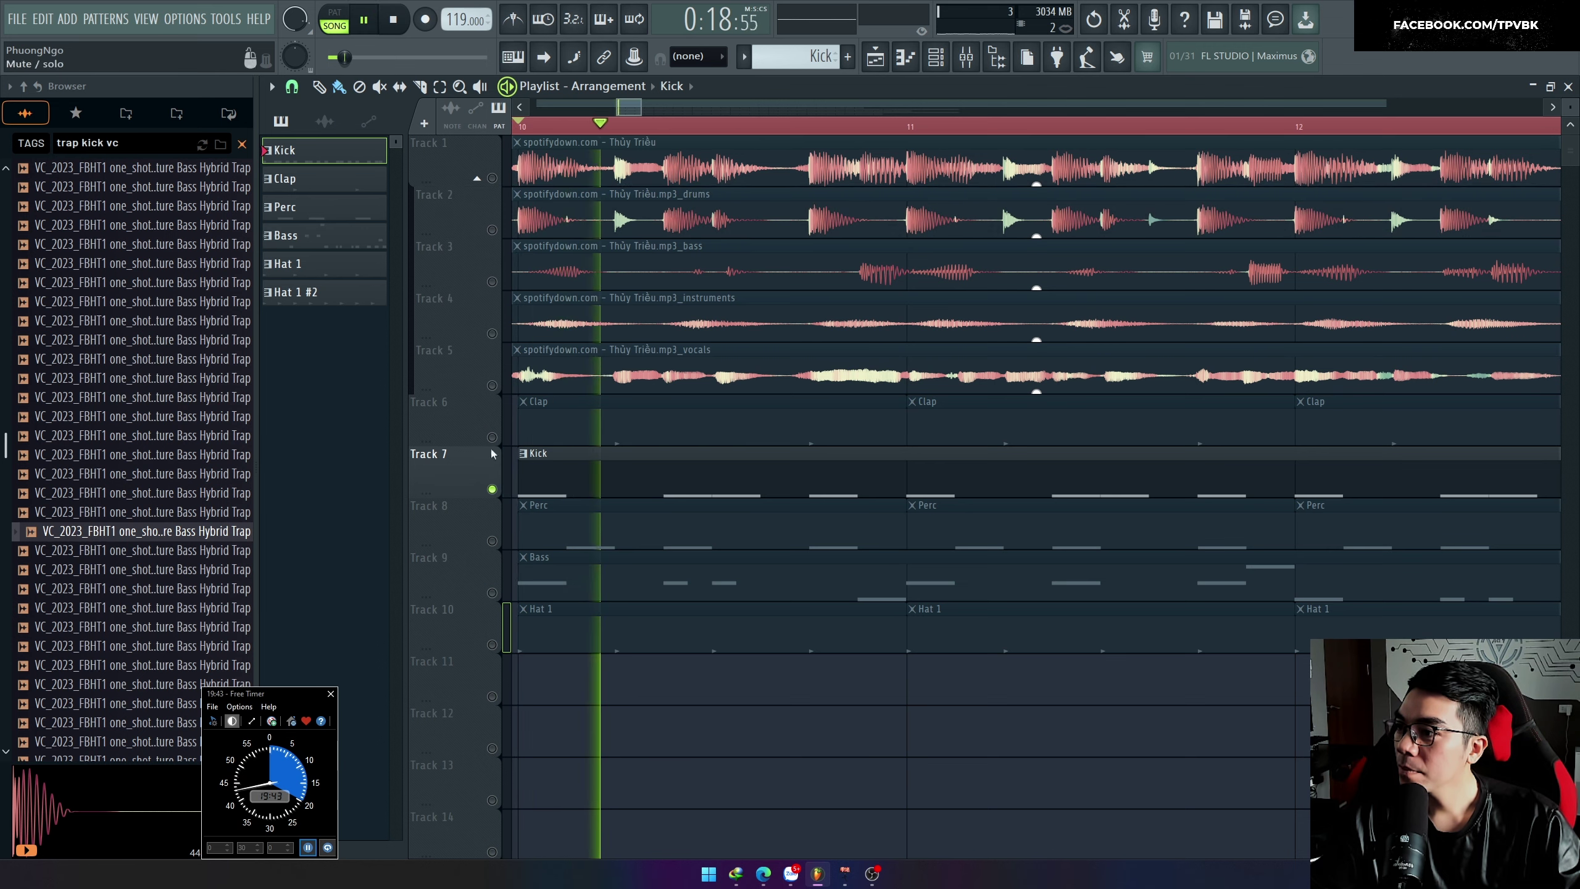
key(space)
click(177, 454)
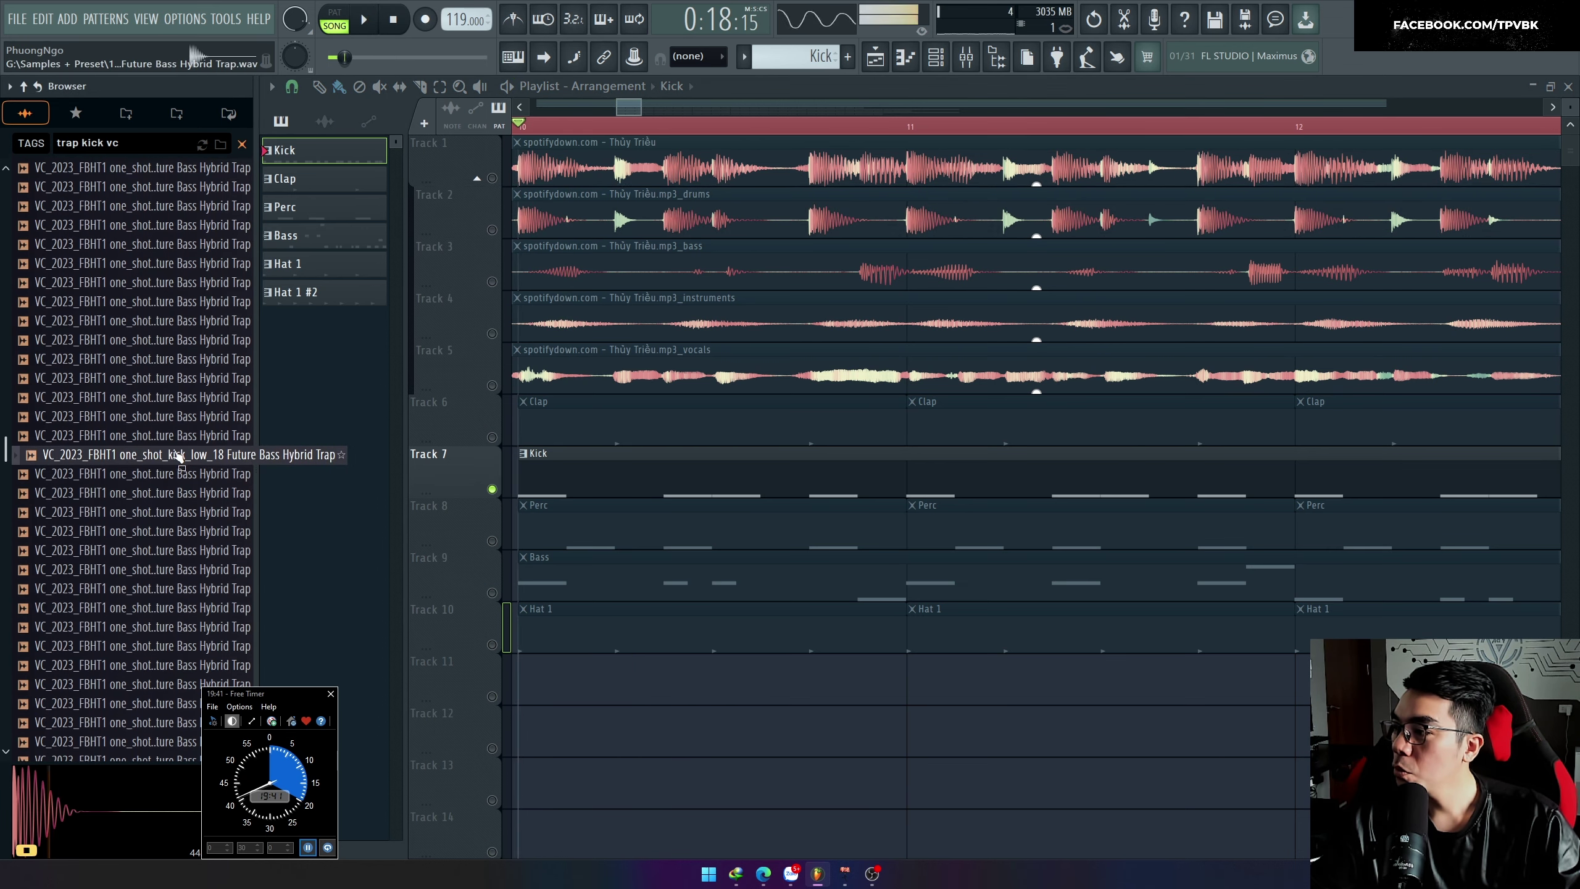
key(Up)
Step: Reload one_shot_kick_low_17 into the kick channel and play the soloed kick pattern
double_click(554, 477)
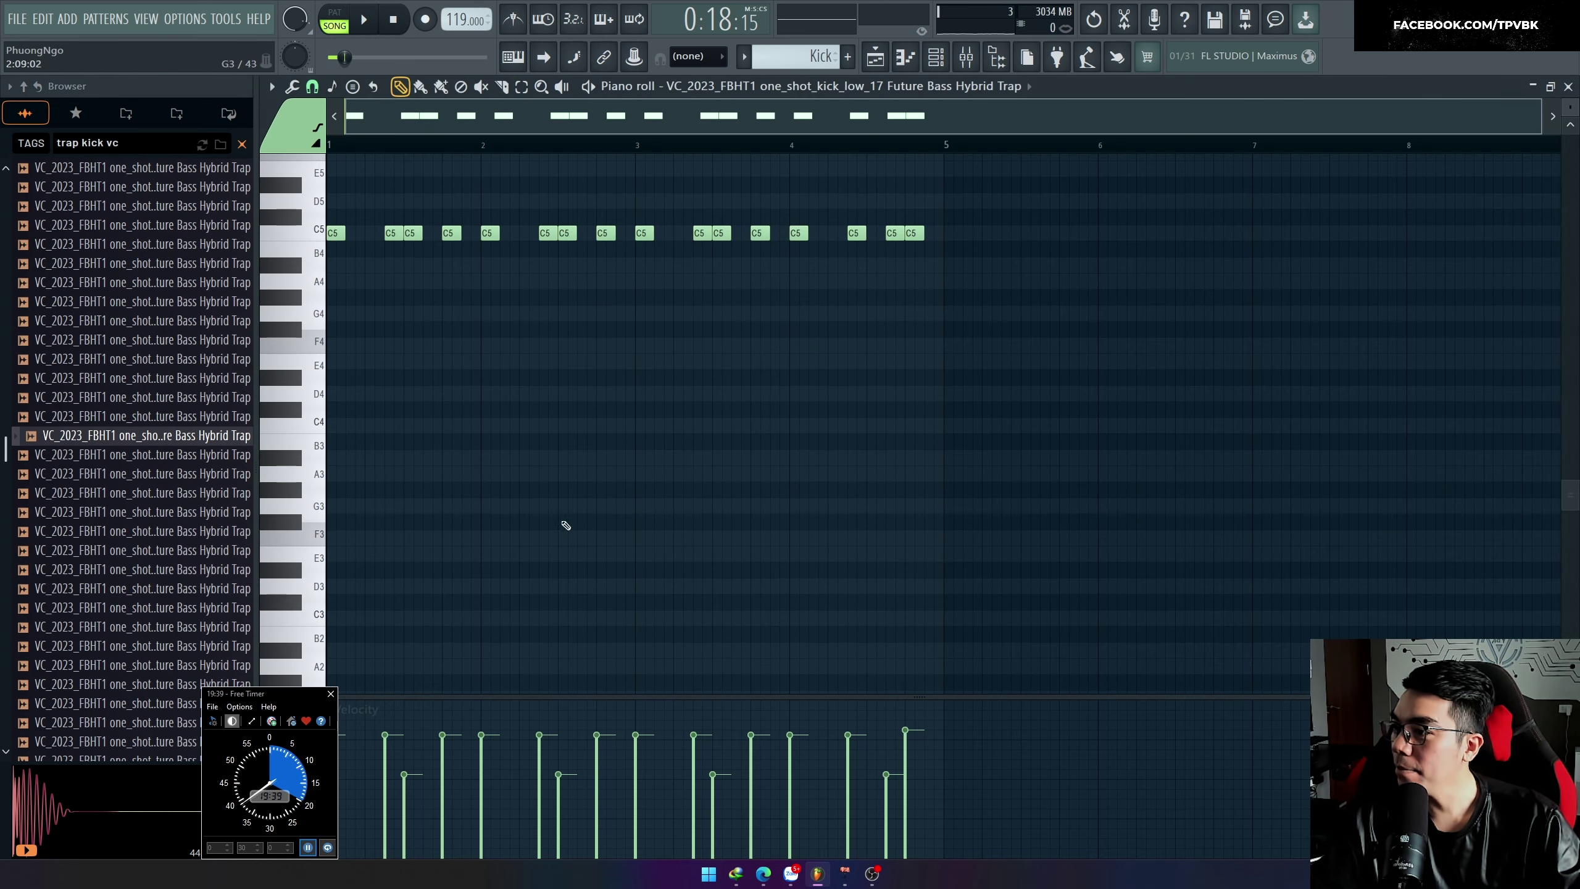
key(F6)
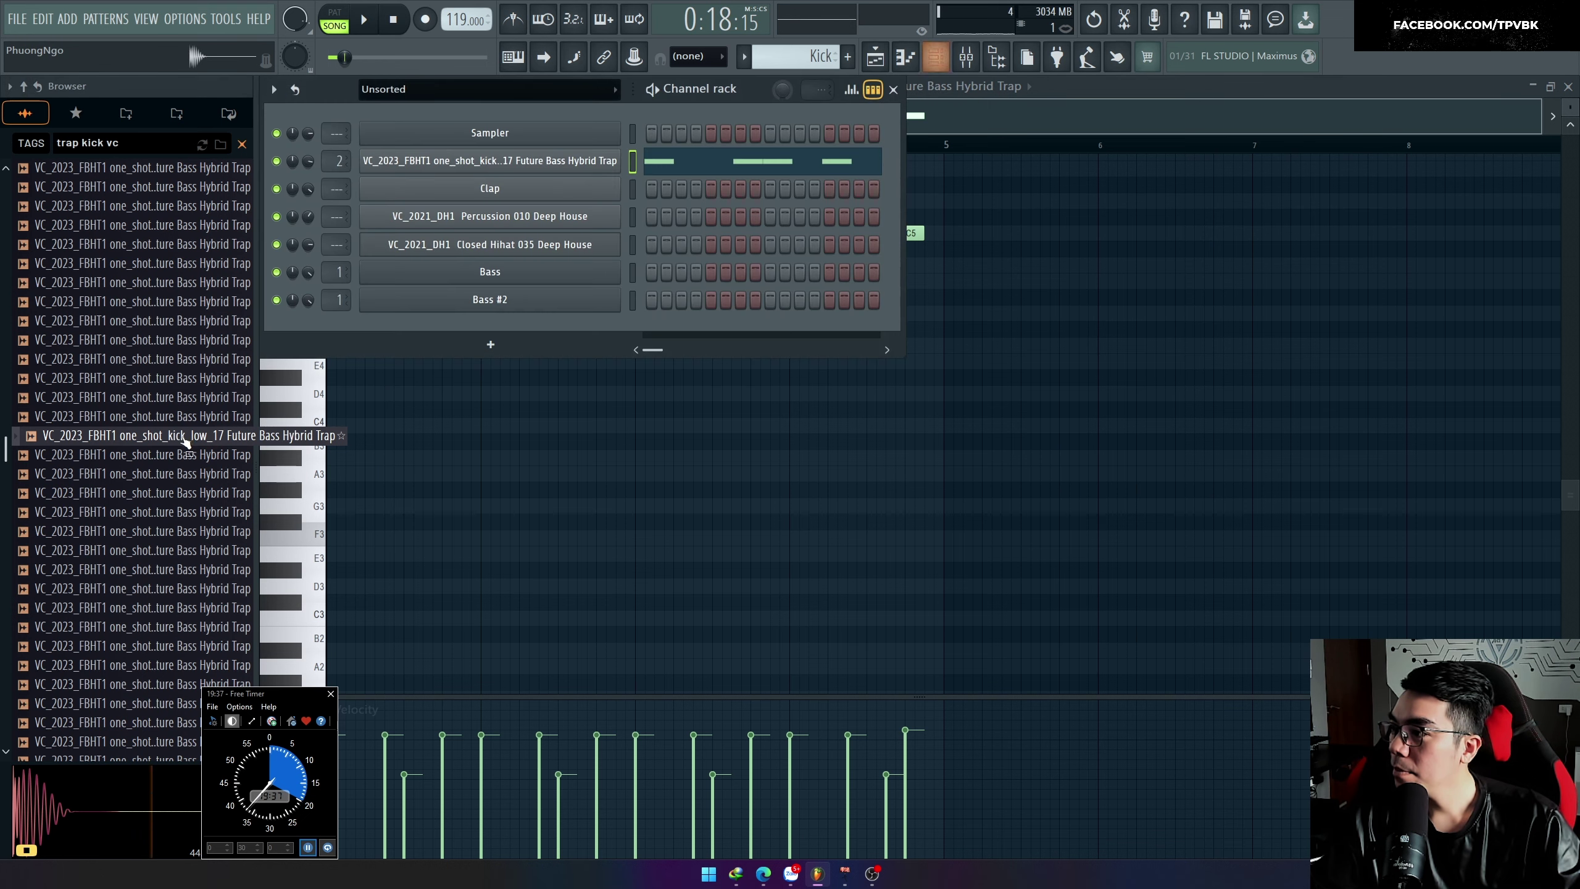
drag(185, 439, 528, 162)
key(space)
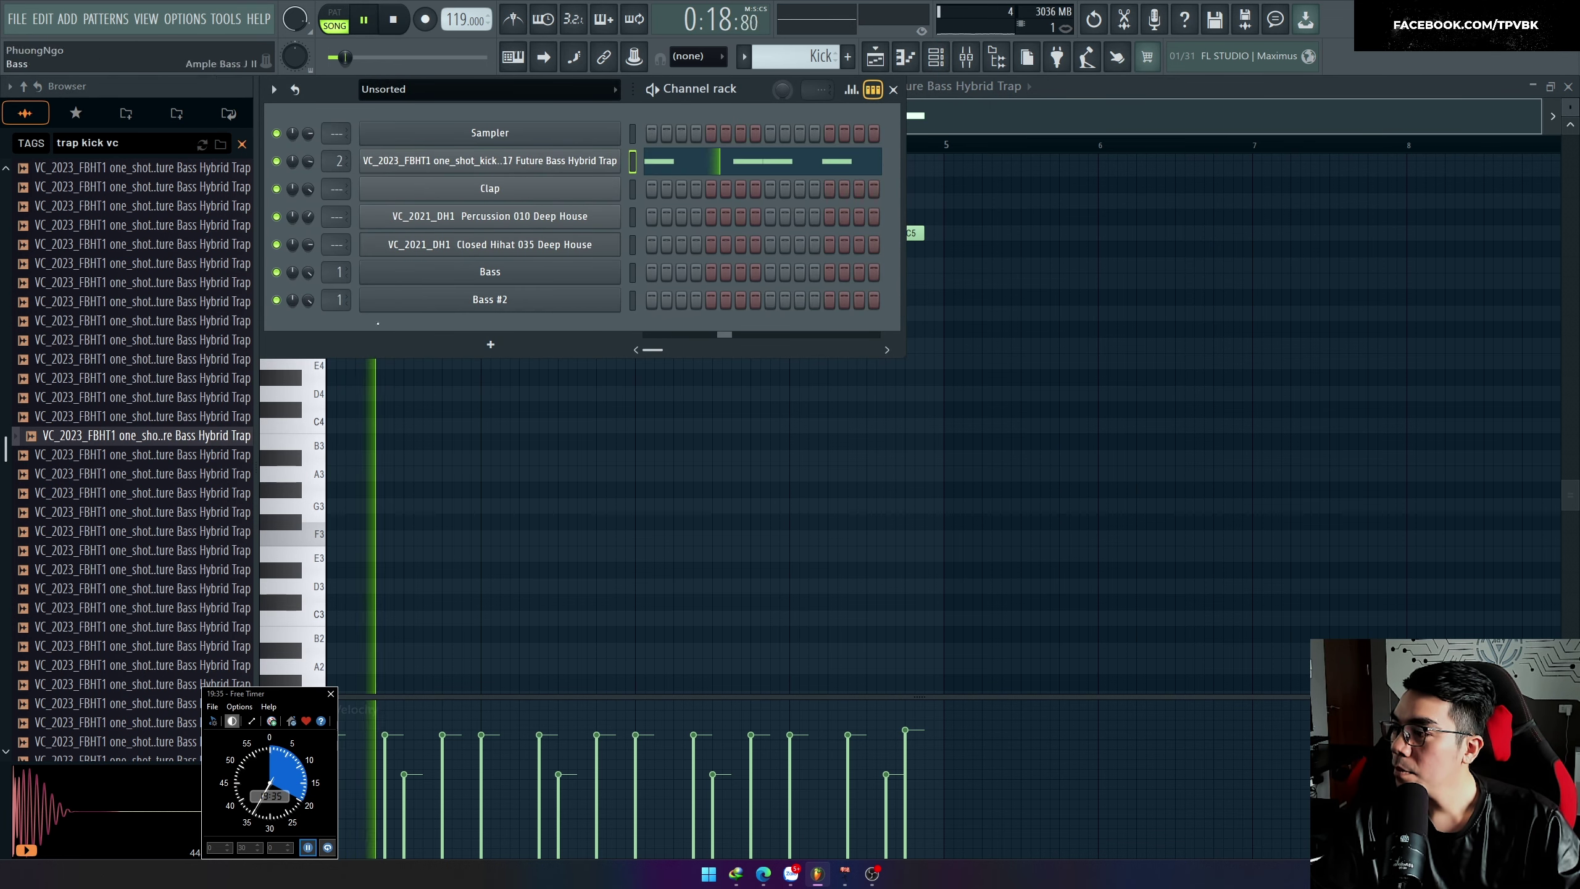
key(space)
Step: Load one_shot_kick_low_18 into the kick channel, play it, and slightly raise the velocity of all kick notes
drag(185, 455, 516, 167)
key(space)
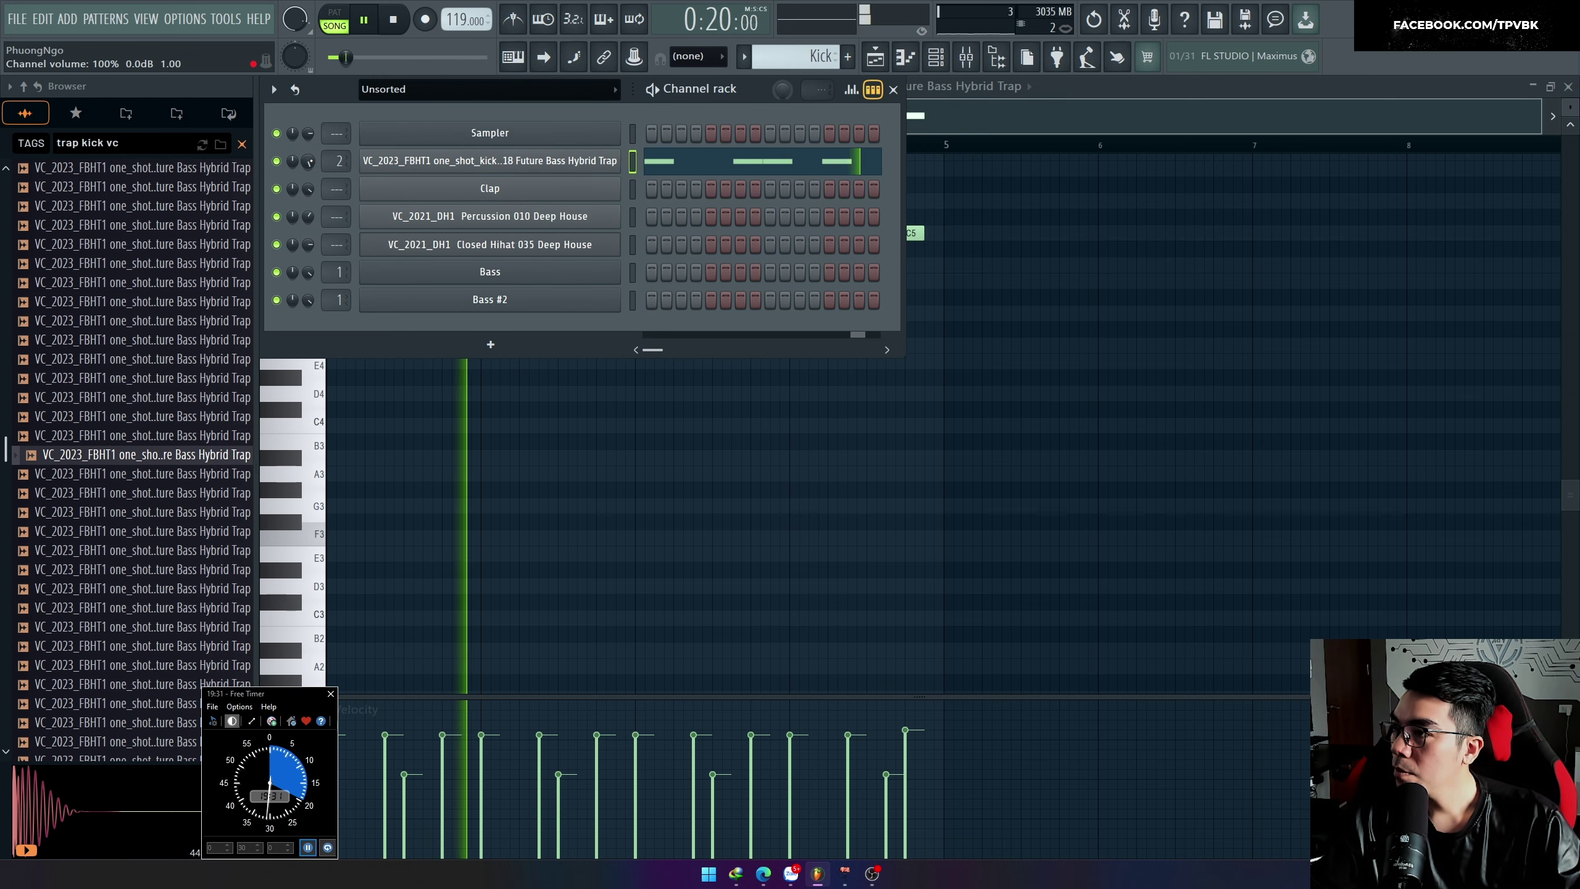
click(685, 162)
click(685, 161)
key(ctrl+a)
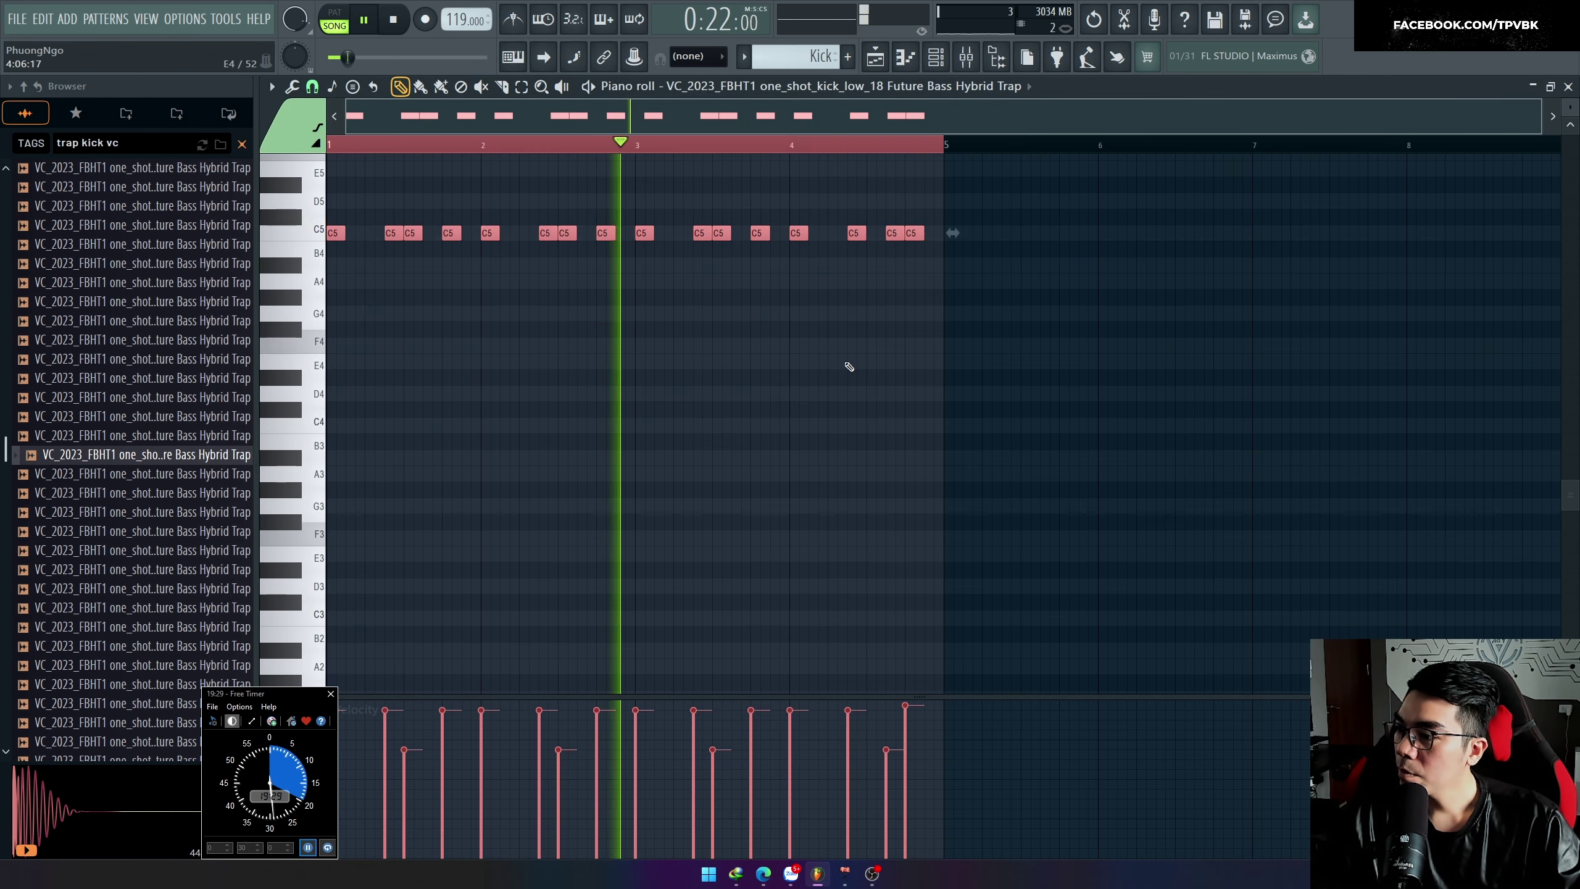
key(F5)
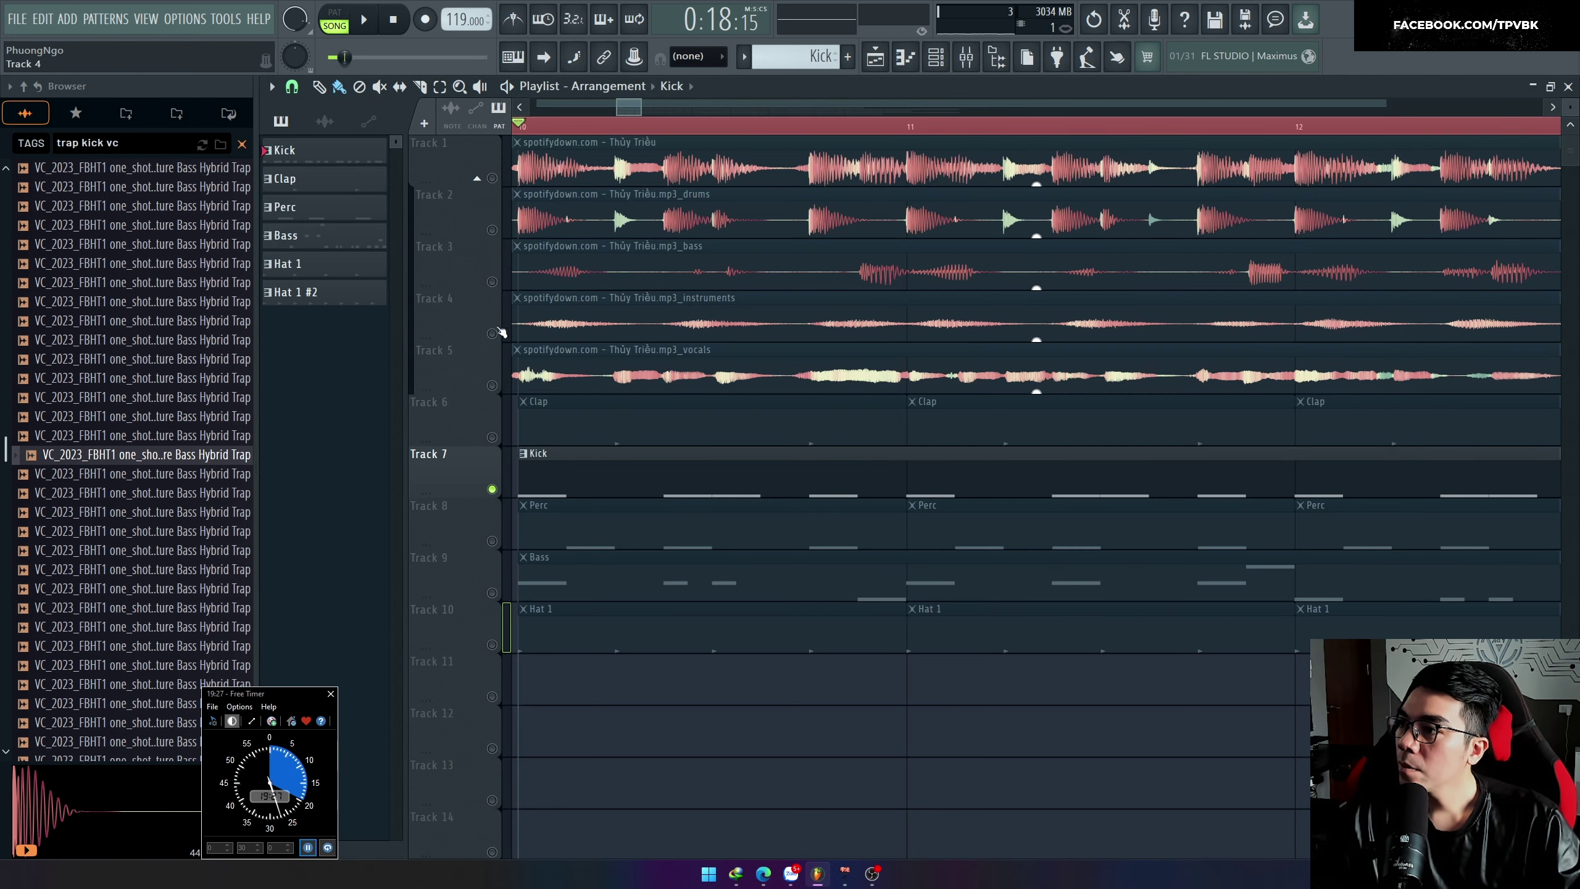
Step: Unmute the Clap, Perc, Bass and Hat 1 tracks alongside the Kick and play the arrangement from bar 10
click(491, 436)
click(491, 488)
click(491, 488)
click(491, 540)
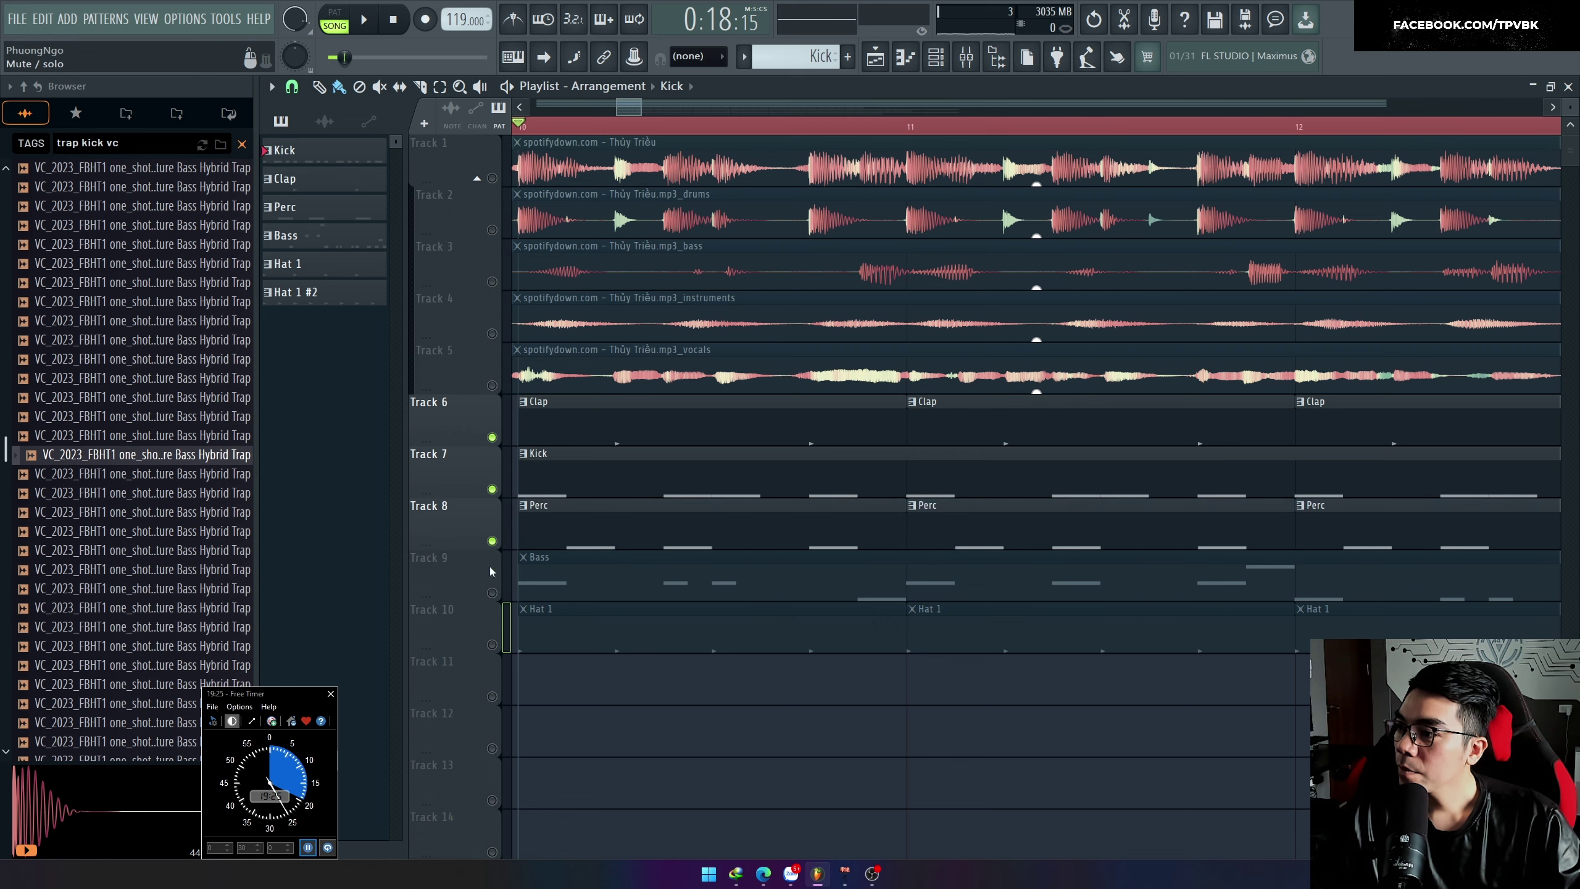
click(491, 593)
click(492, 644)
key(space)
scroll(669, 504, down, 3)
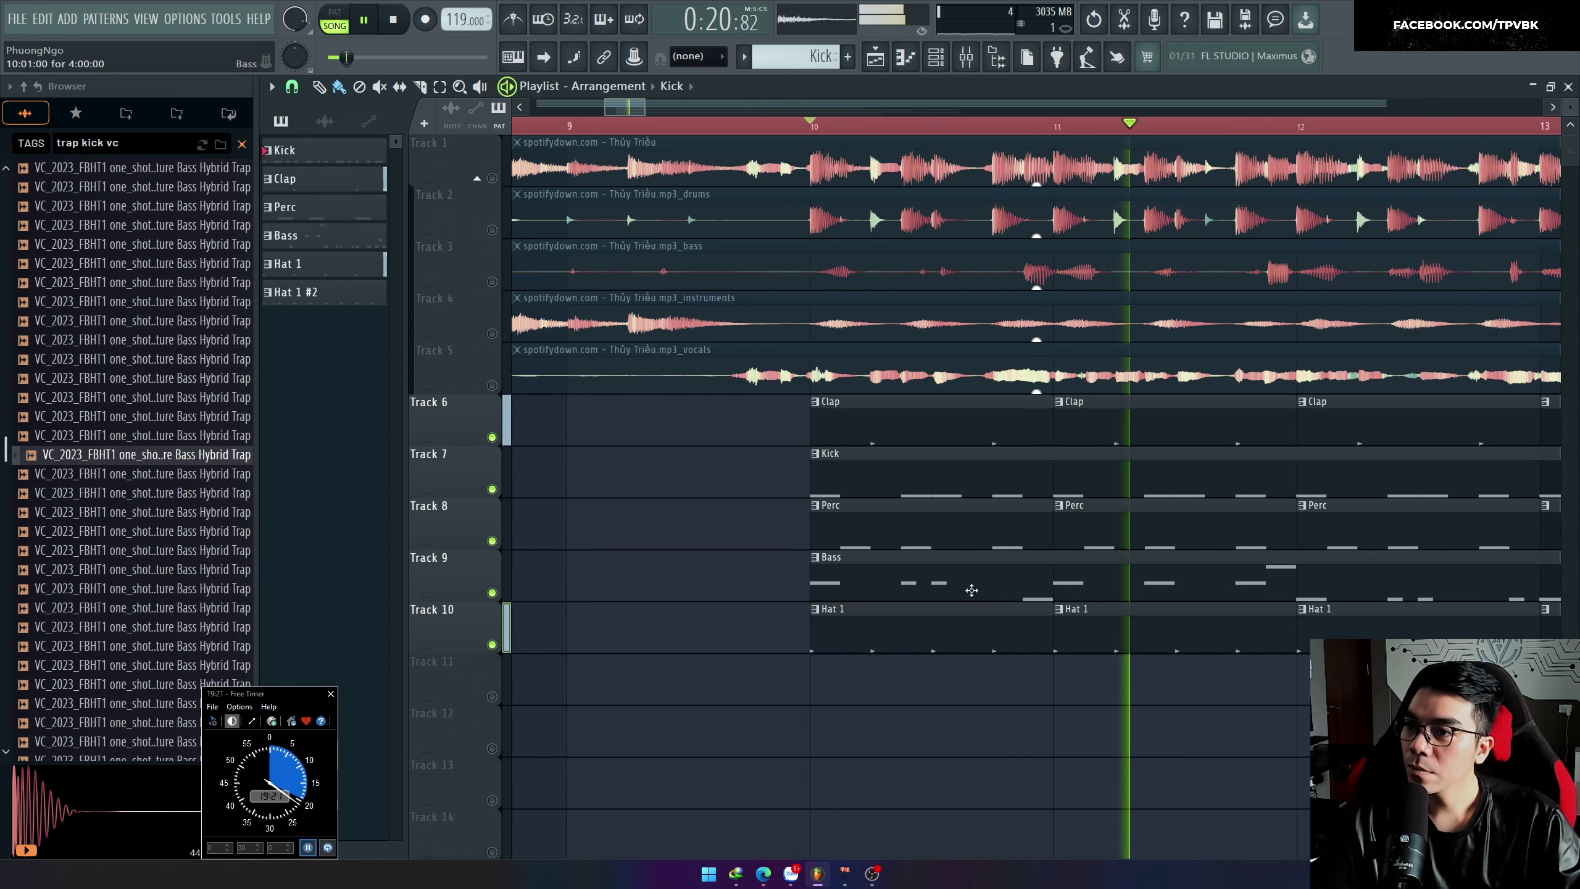
scroll(960, 603, down, 4)
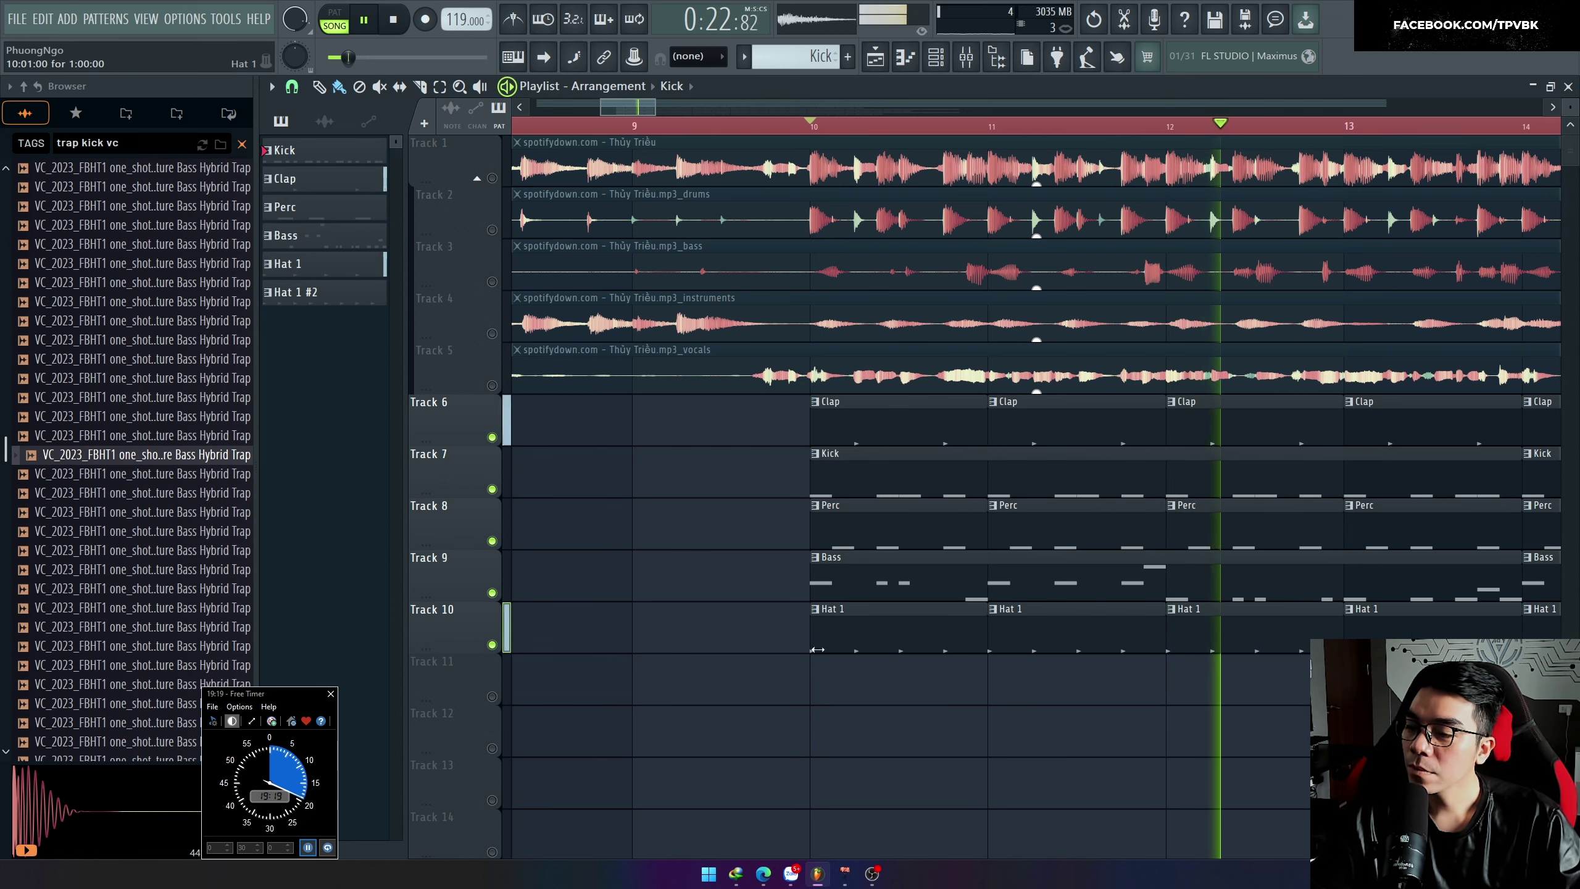
Step: Examine the kick channel's sample waveform in the sampler and the drums stem's waveform at bar 10
double_click(878, 473)
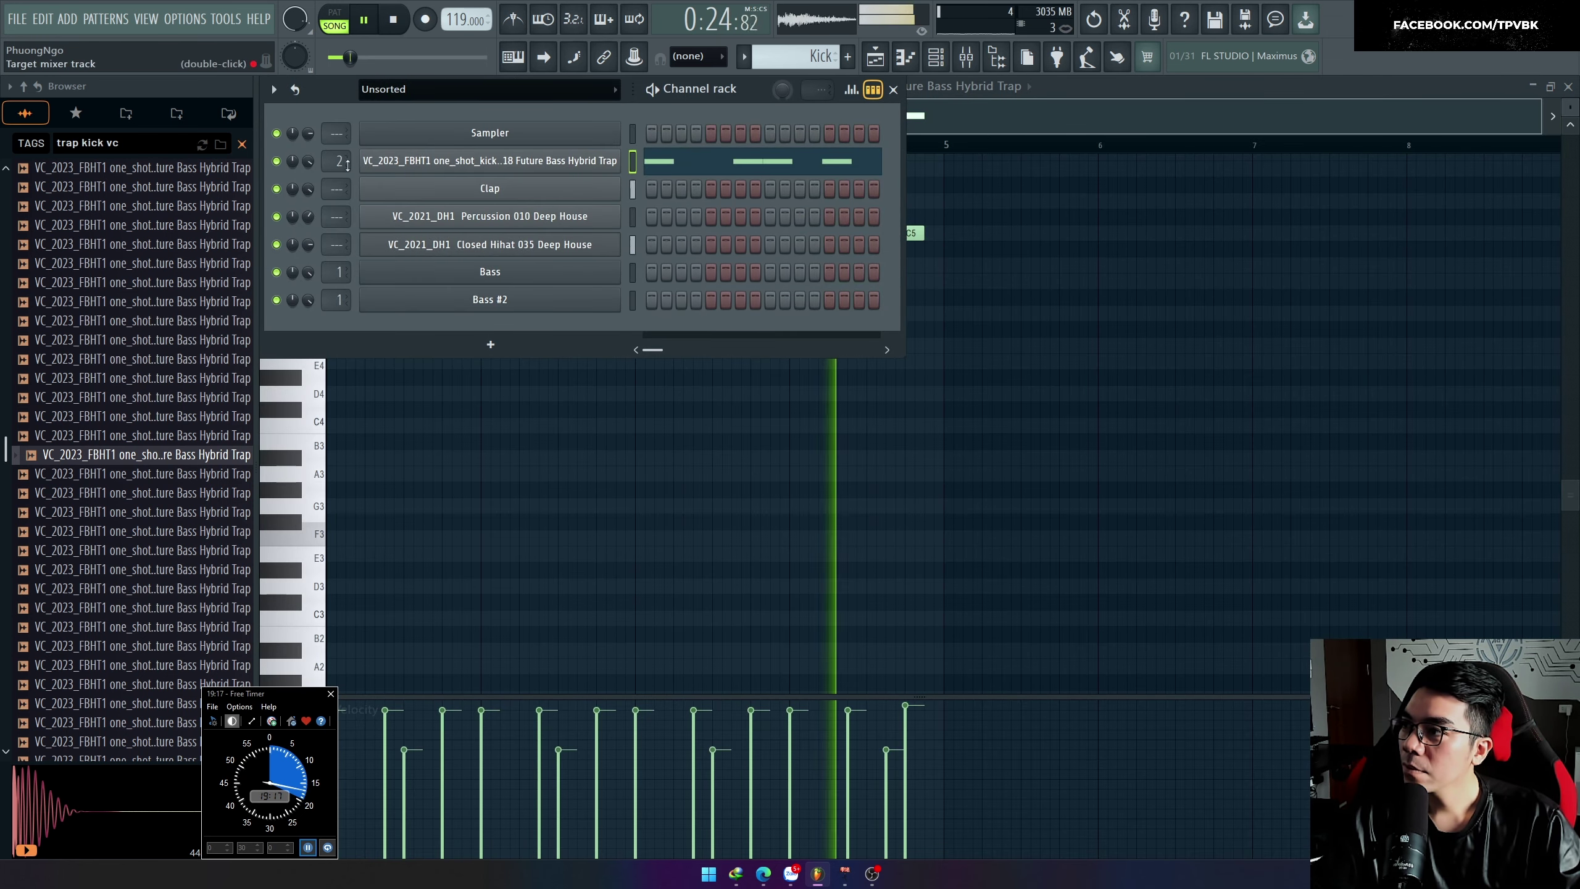
click(590, 163)
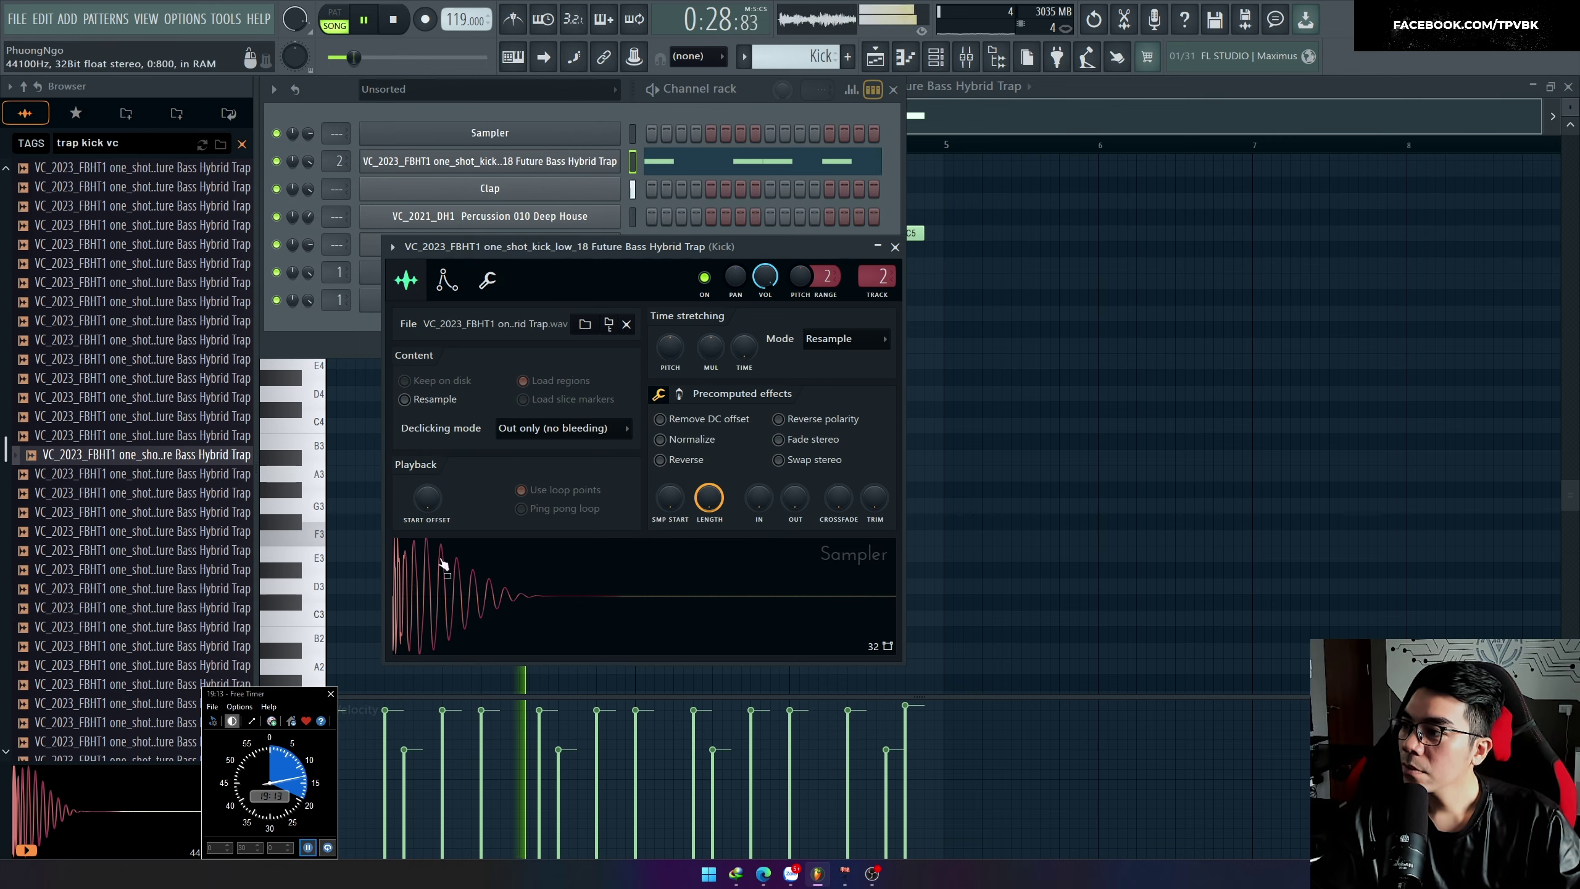
key(space)
key(F5)
scroll(814, 203, up, 8)
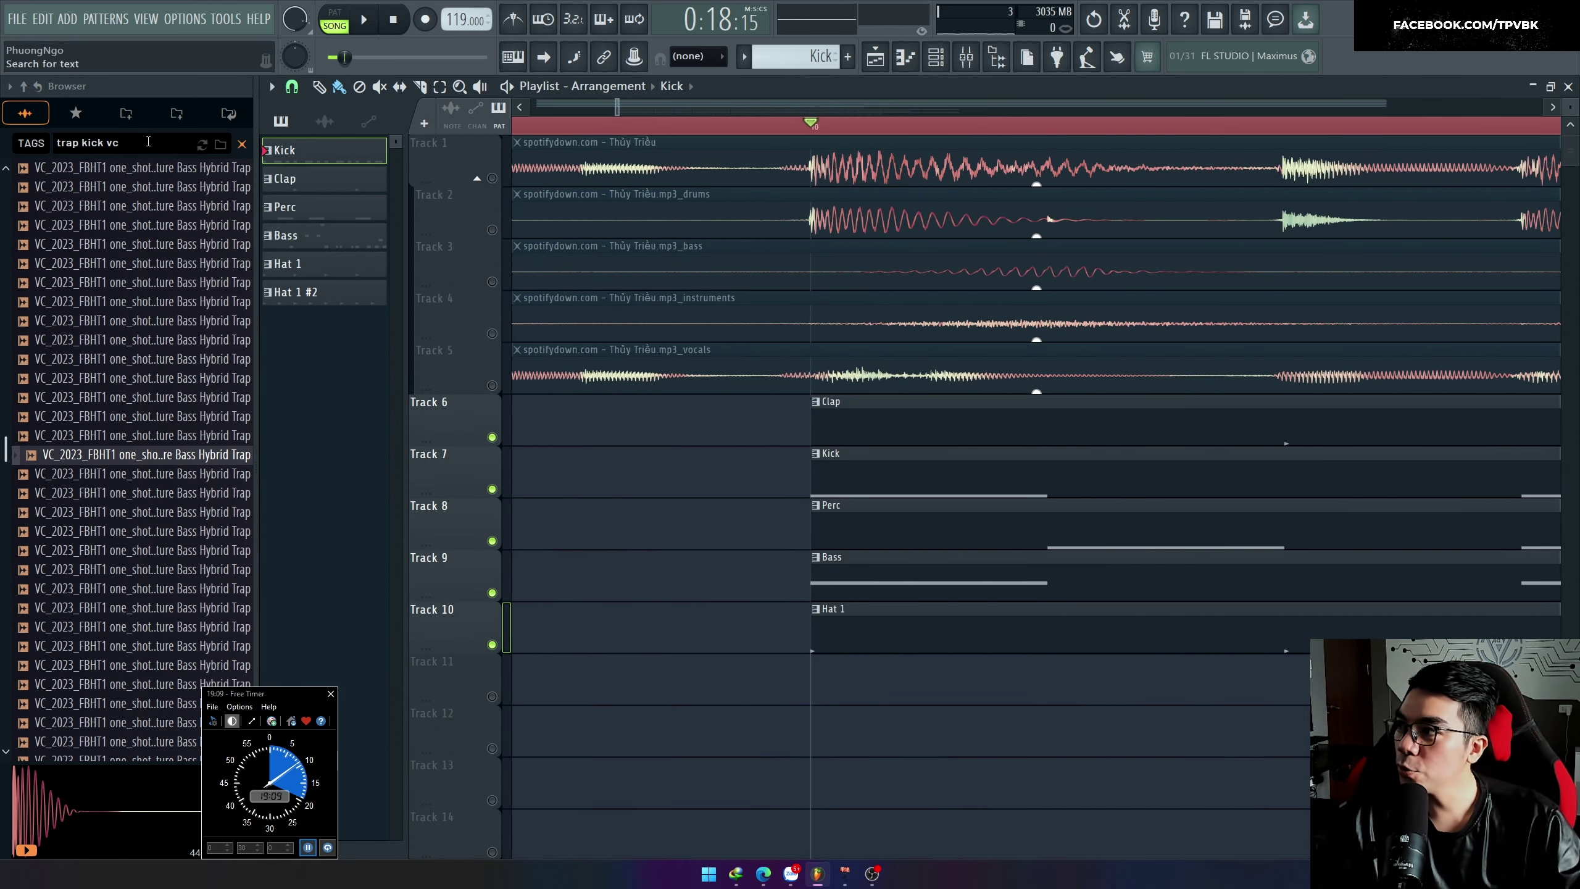
Step: Show the Kick pattern's channel rack and search the browser for "kshmr top"
double_click(888, 465)
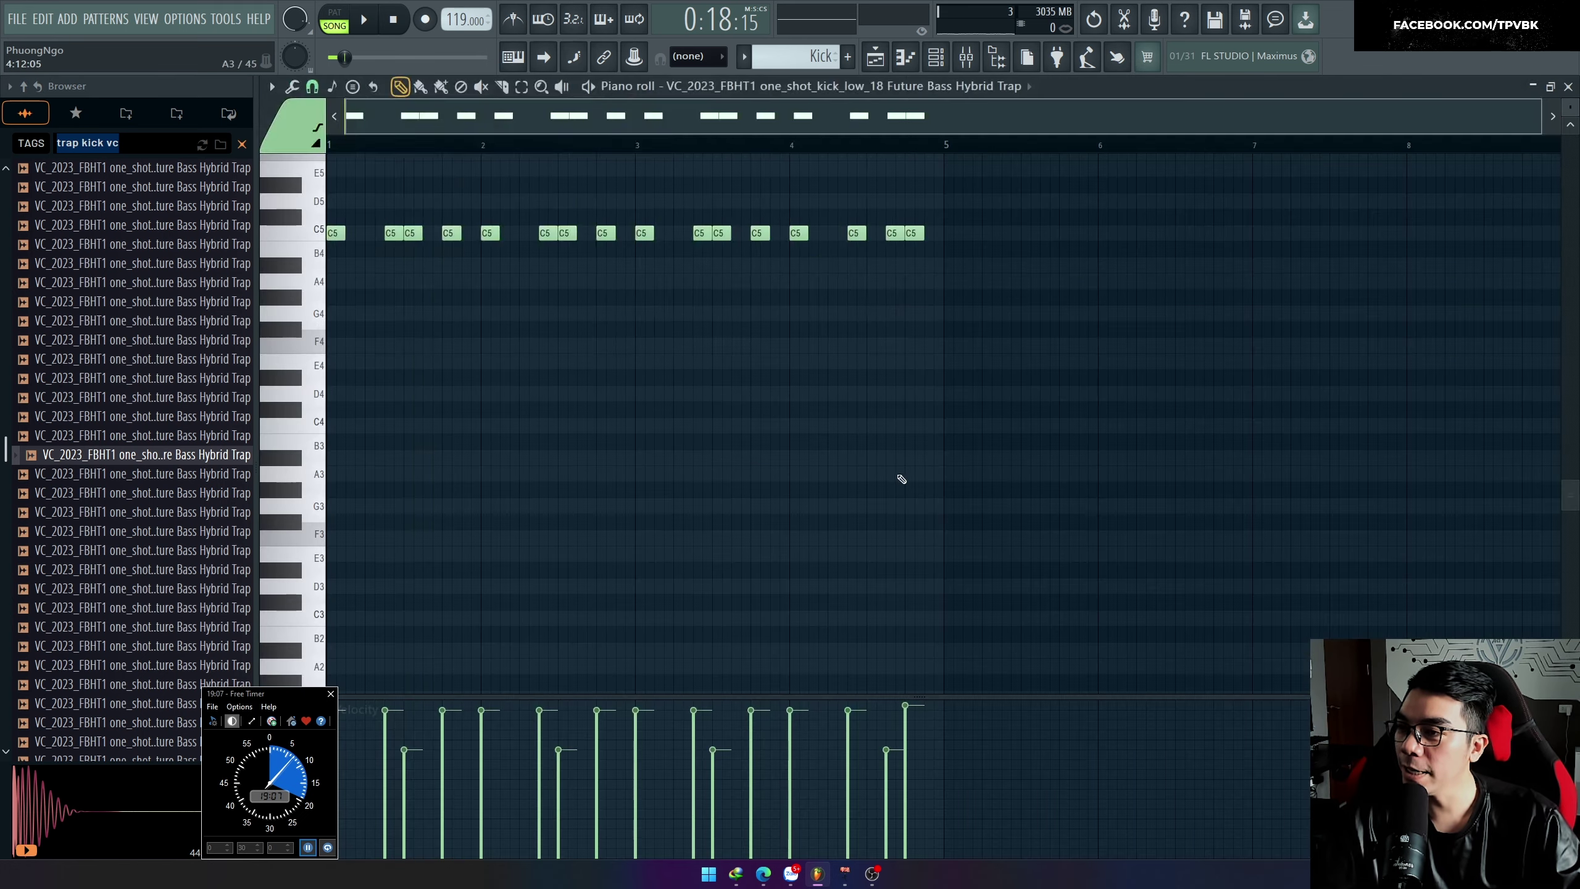
key(F6)
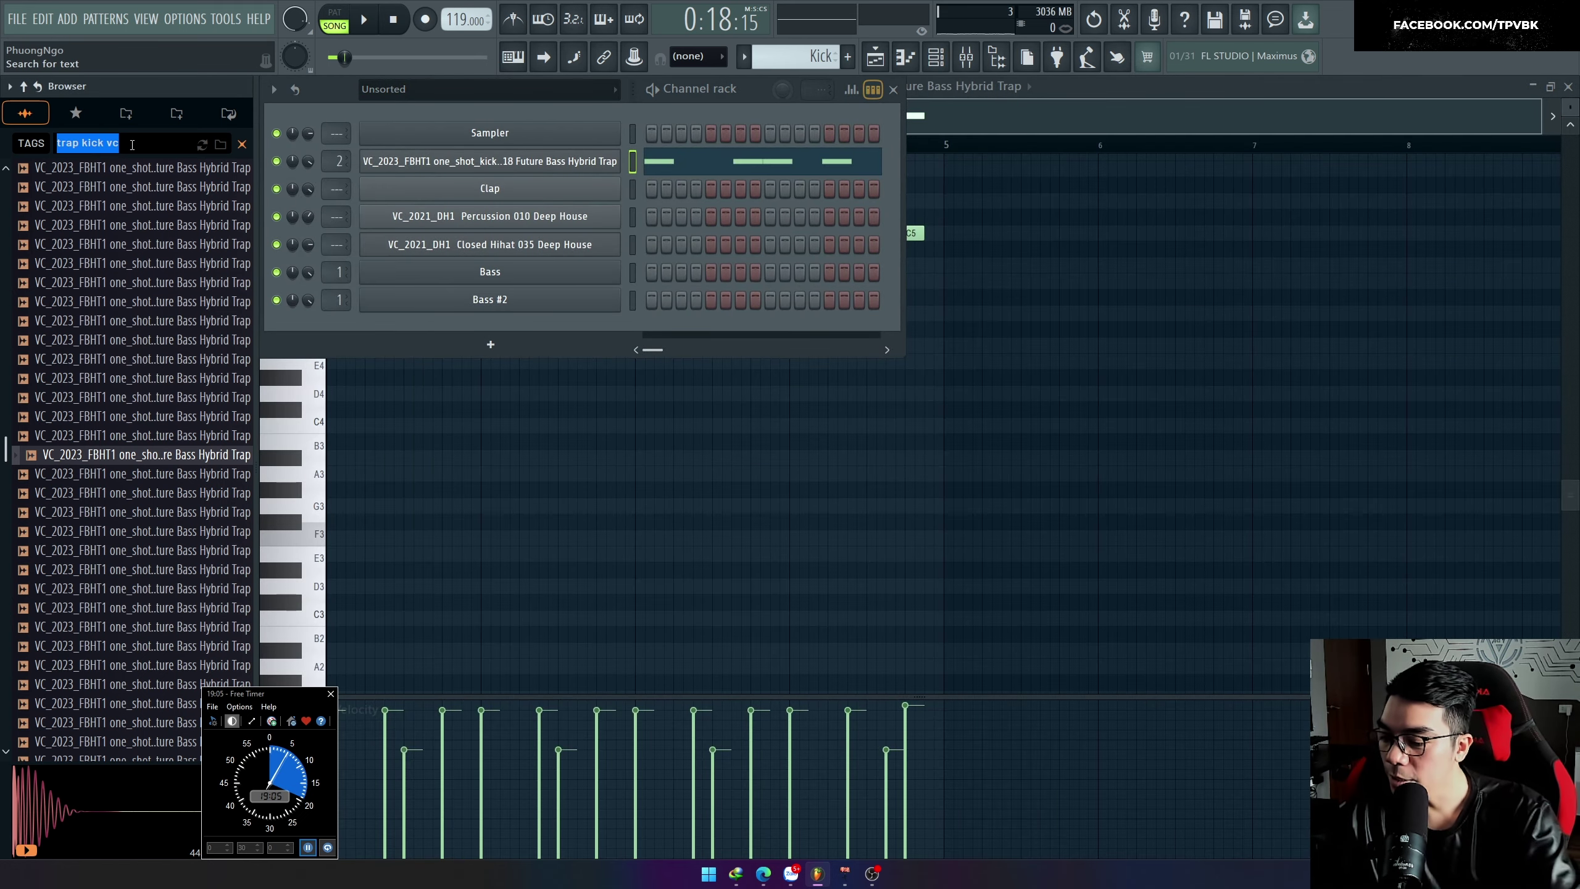
click(132, 144)
text(kshmr top)
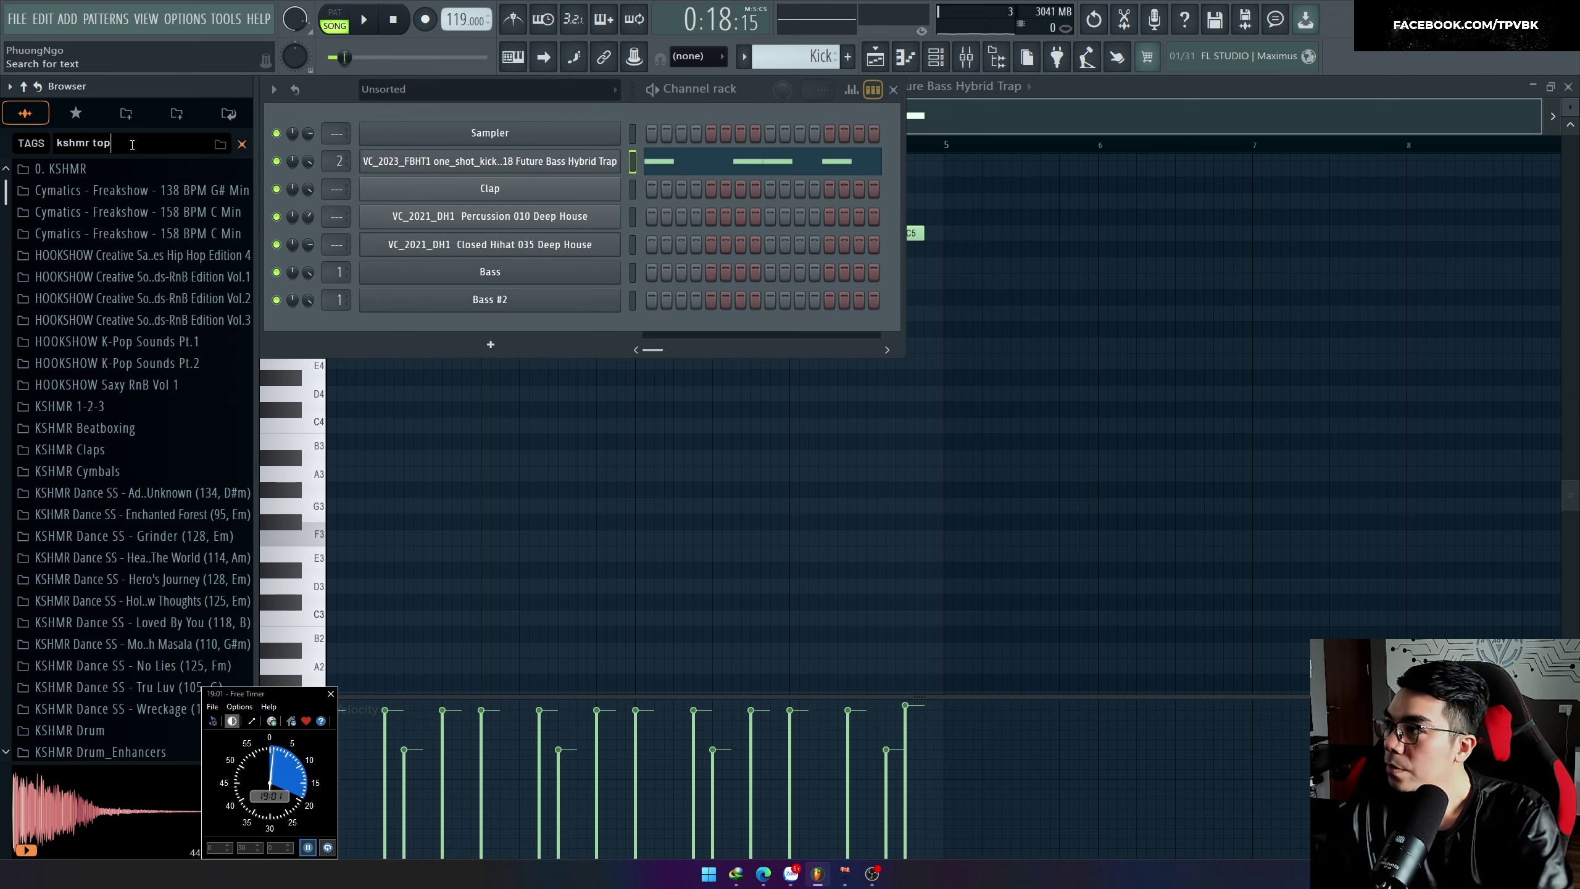
Step: Audition the top loops among the "kshmr top" search results, including the Breakbeat and Distorted Drums loops
click(159, 445)
scroll(163, 430, down, 5)
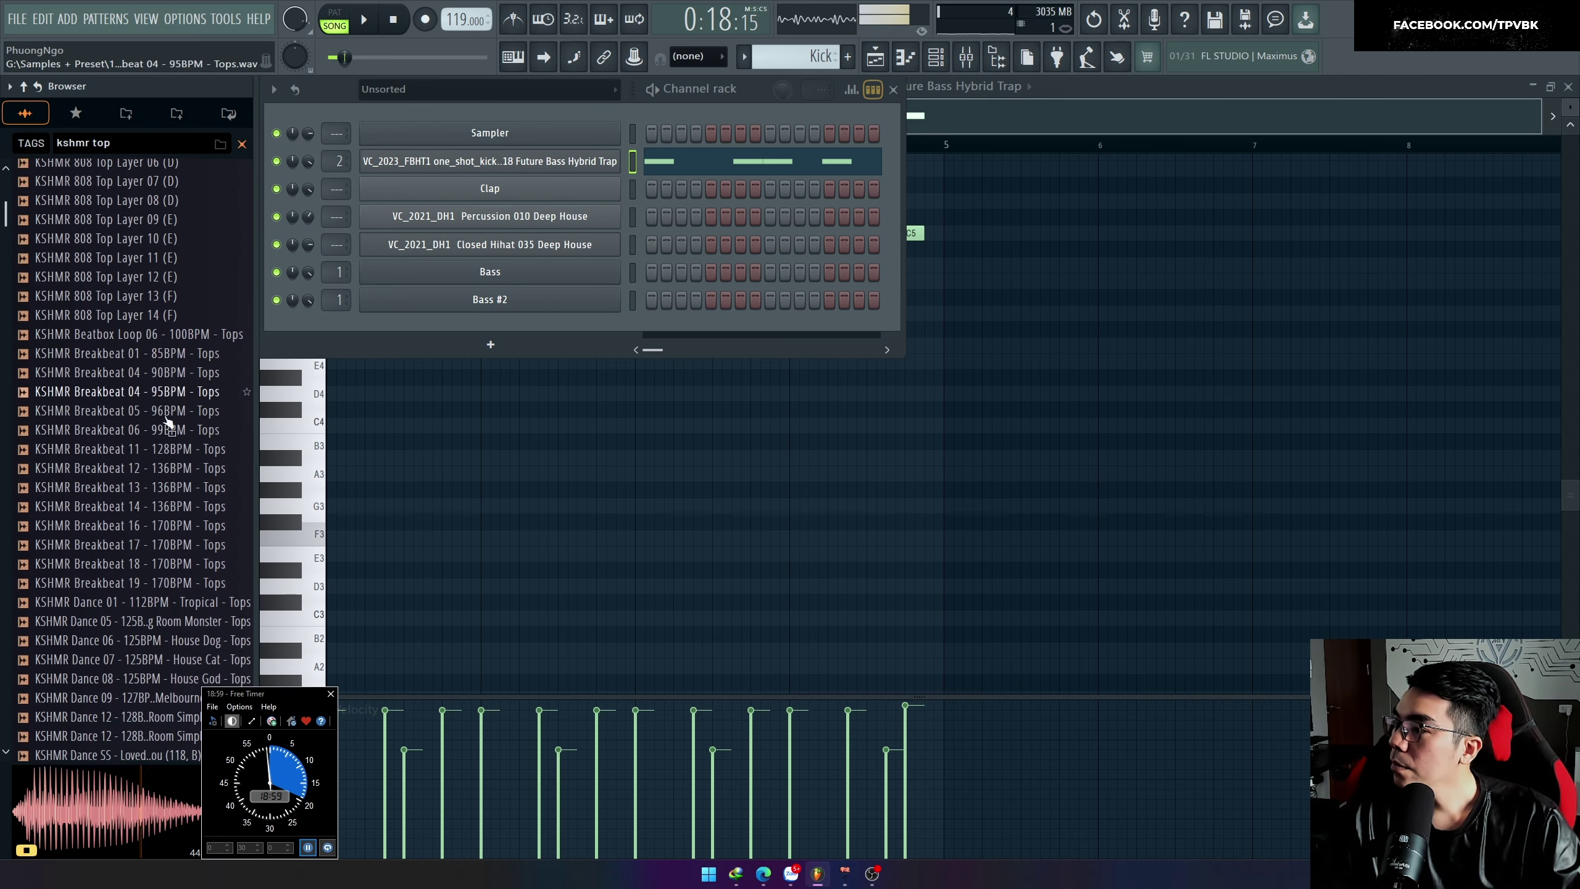
click(178, 451)
scroll(177, 460, down, 4)
click(189, 579)
scroll(180, 577, down, 7)
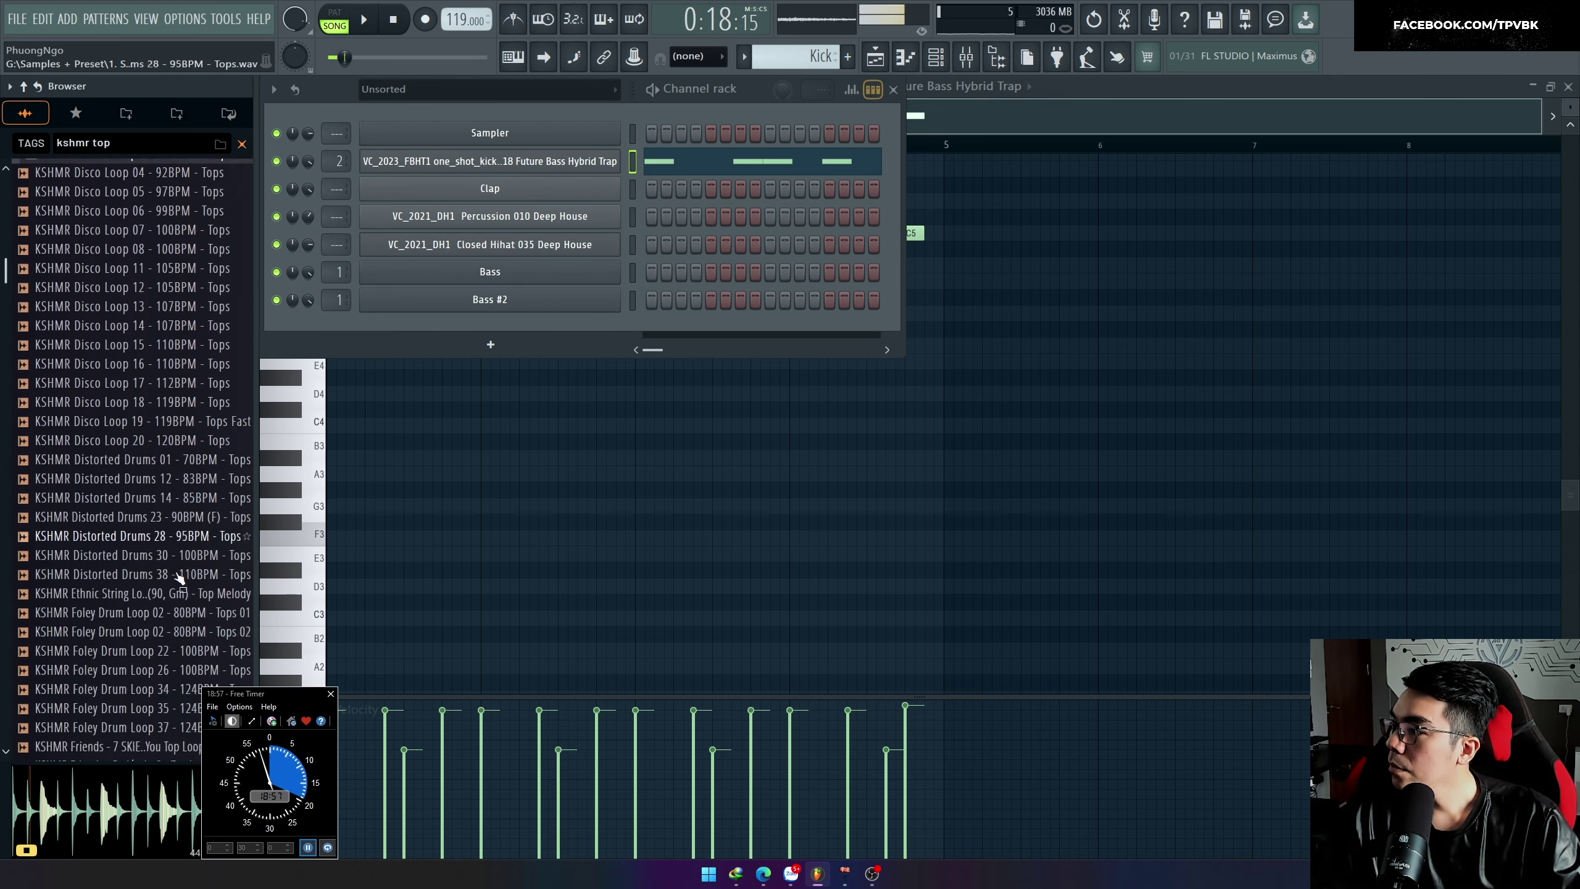
scroll(179, 579, down, 7)
Step: Search the browser for "kshmr top kick" and audition KSHMR Top Kick 01 and 07 against the soloed drums stem
click(137, 145)
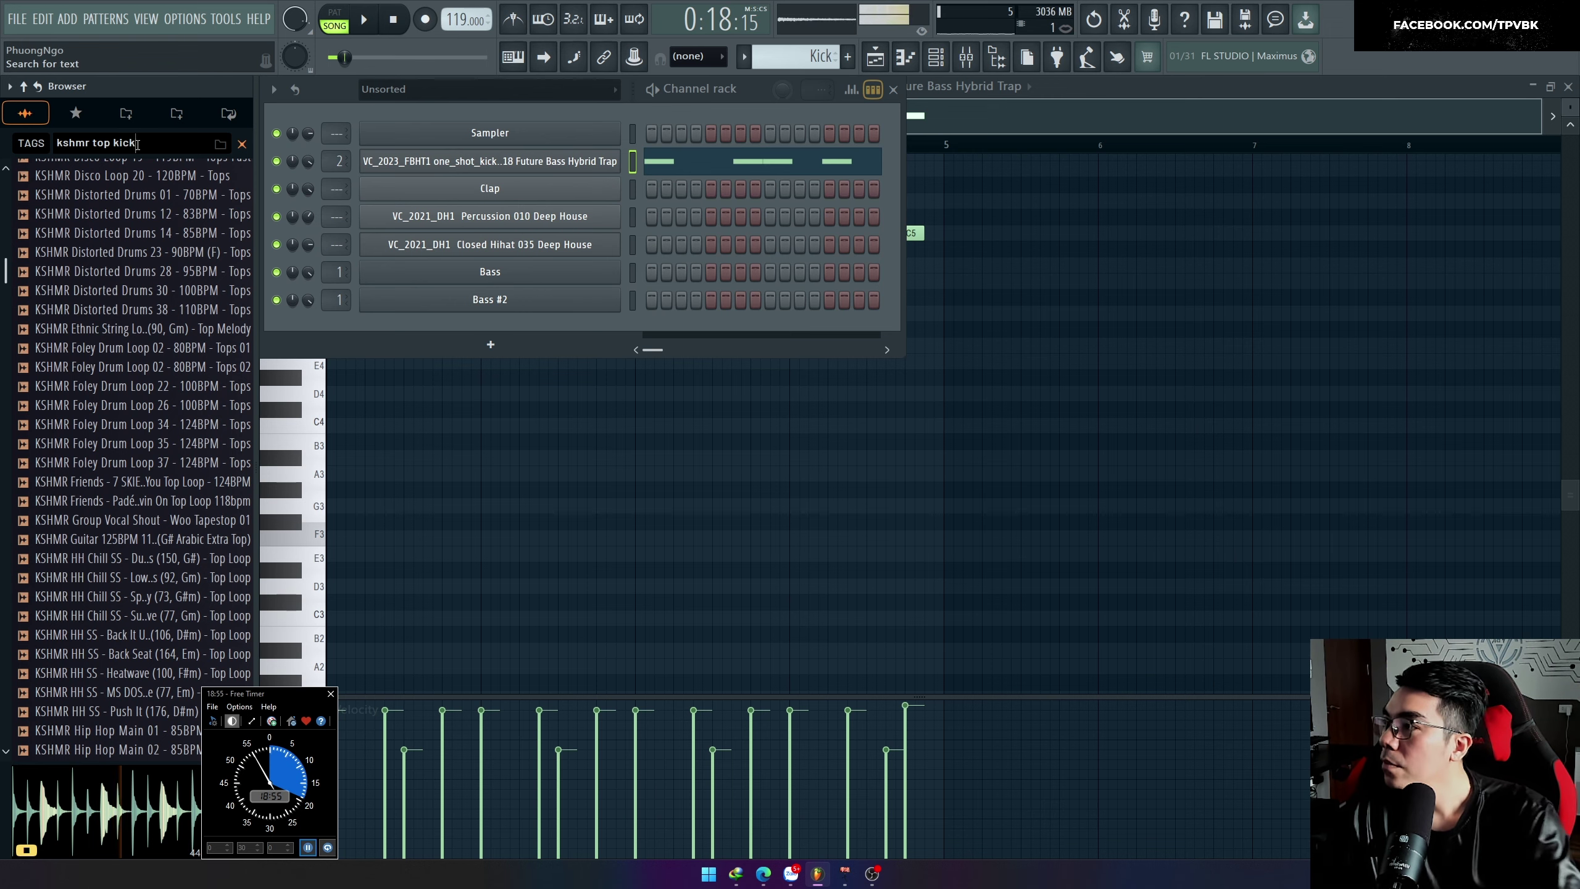
click(133, 340)
key(space)
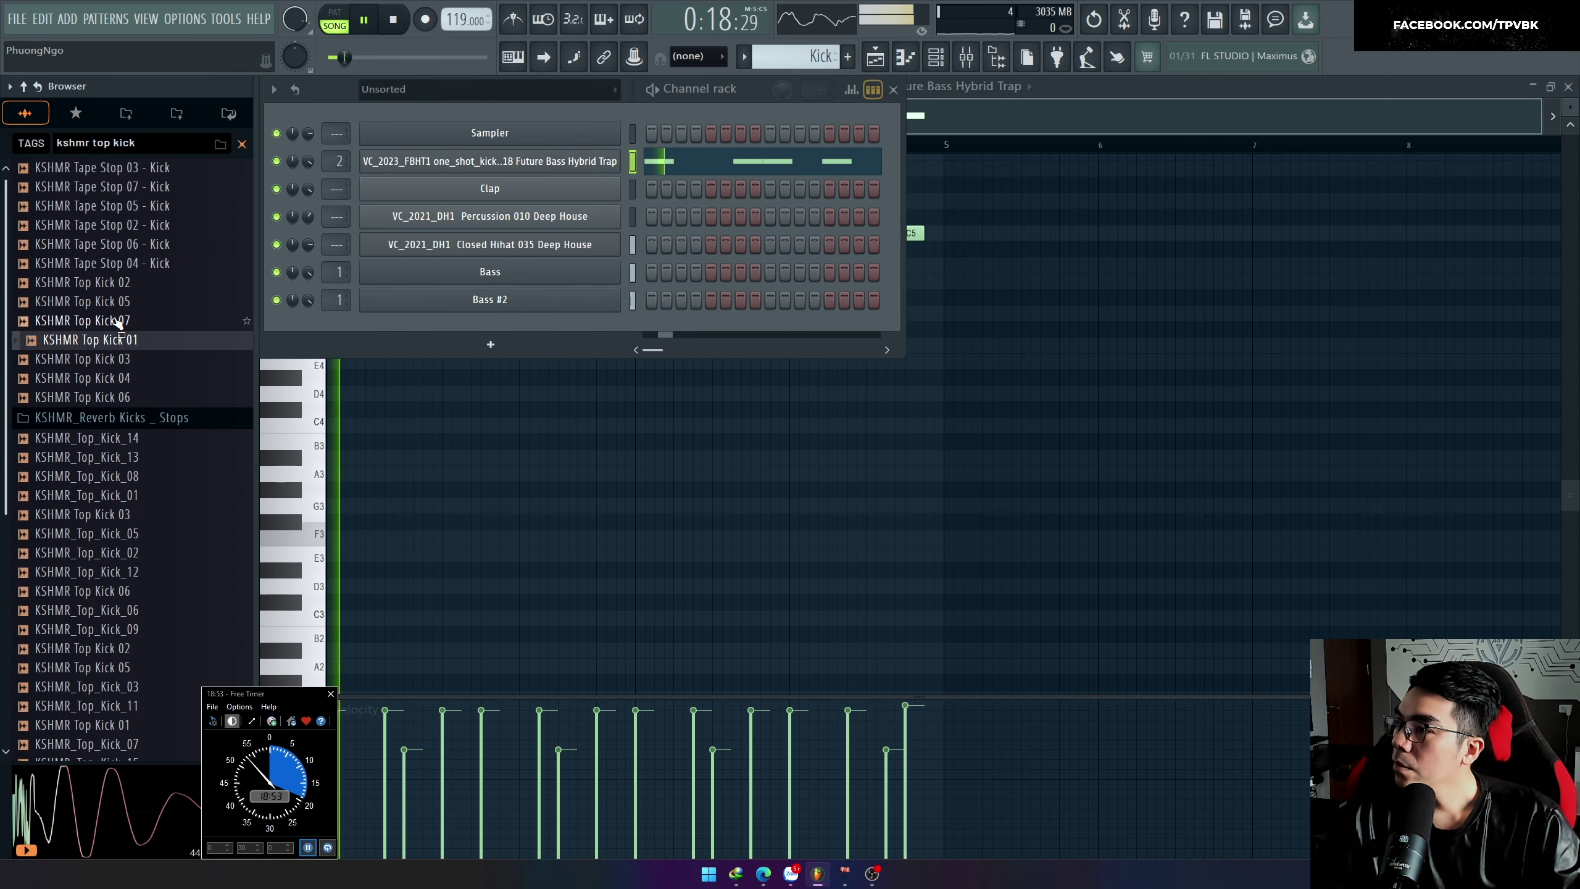
key(F5)
right_click(492, 230)
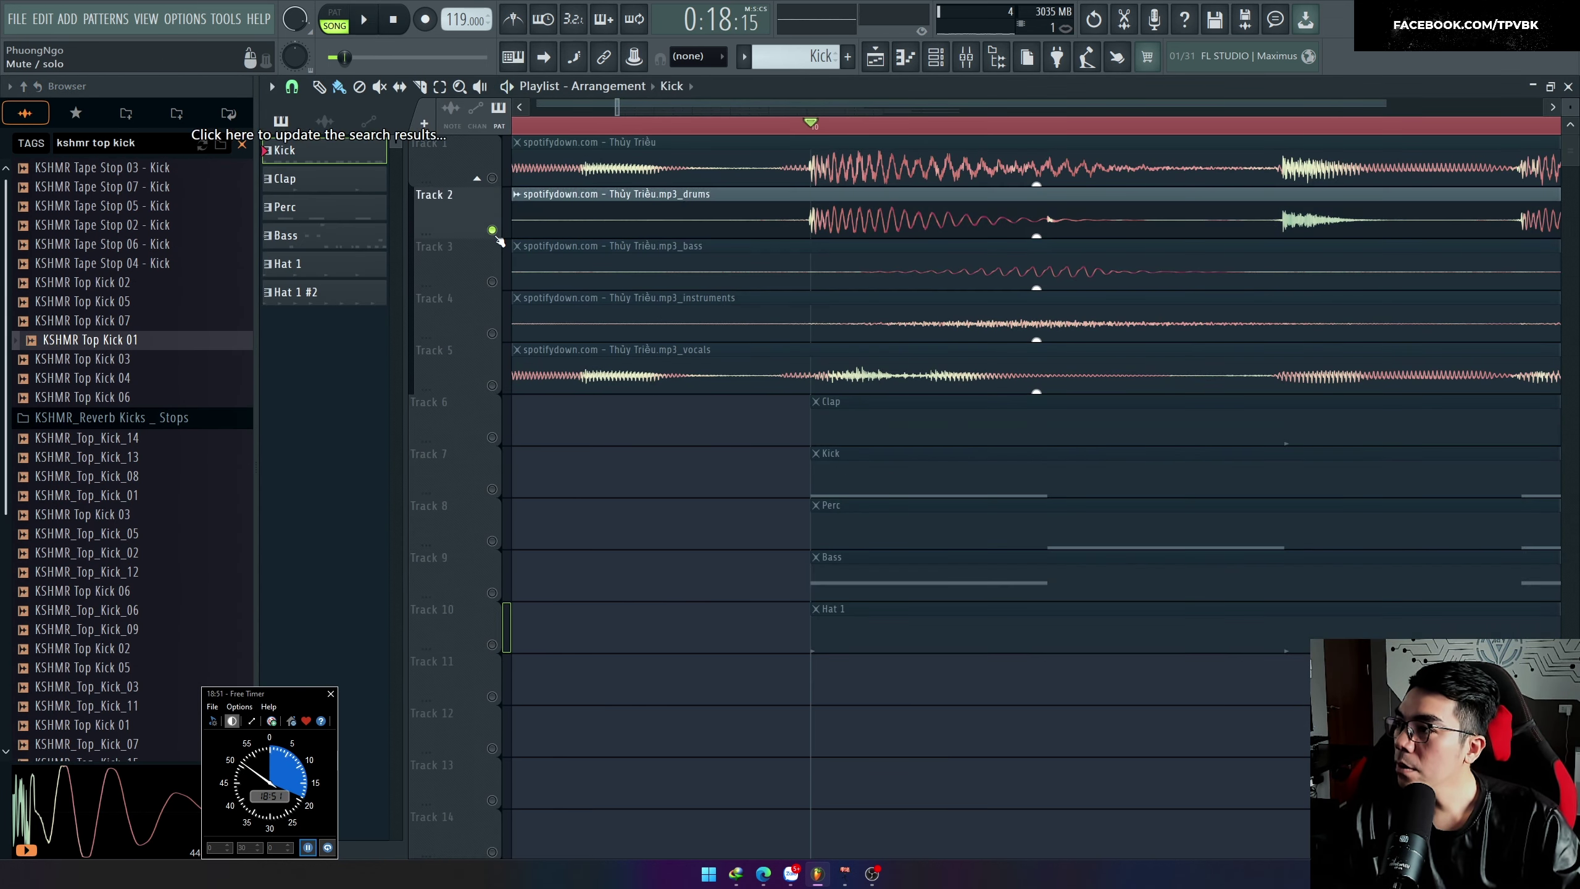
key(space)
key(space)
click(117, 342)
click(116, 322)
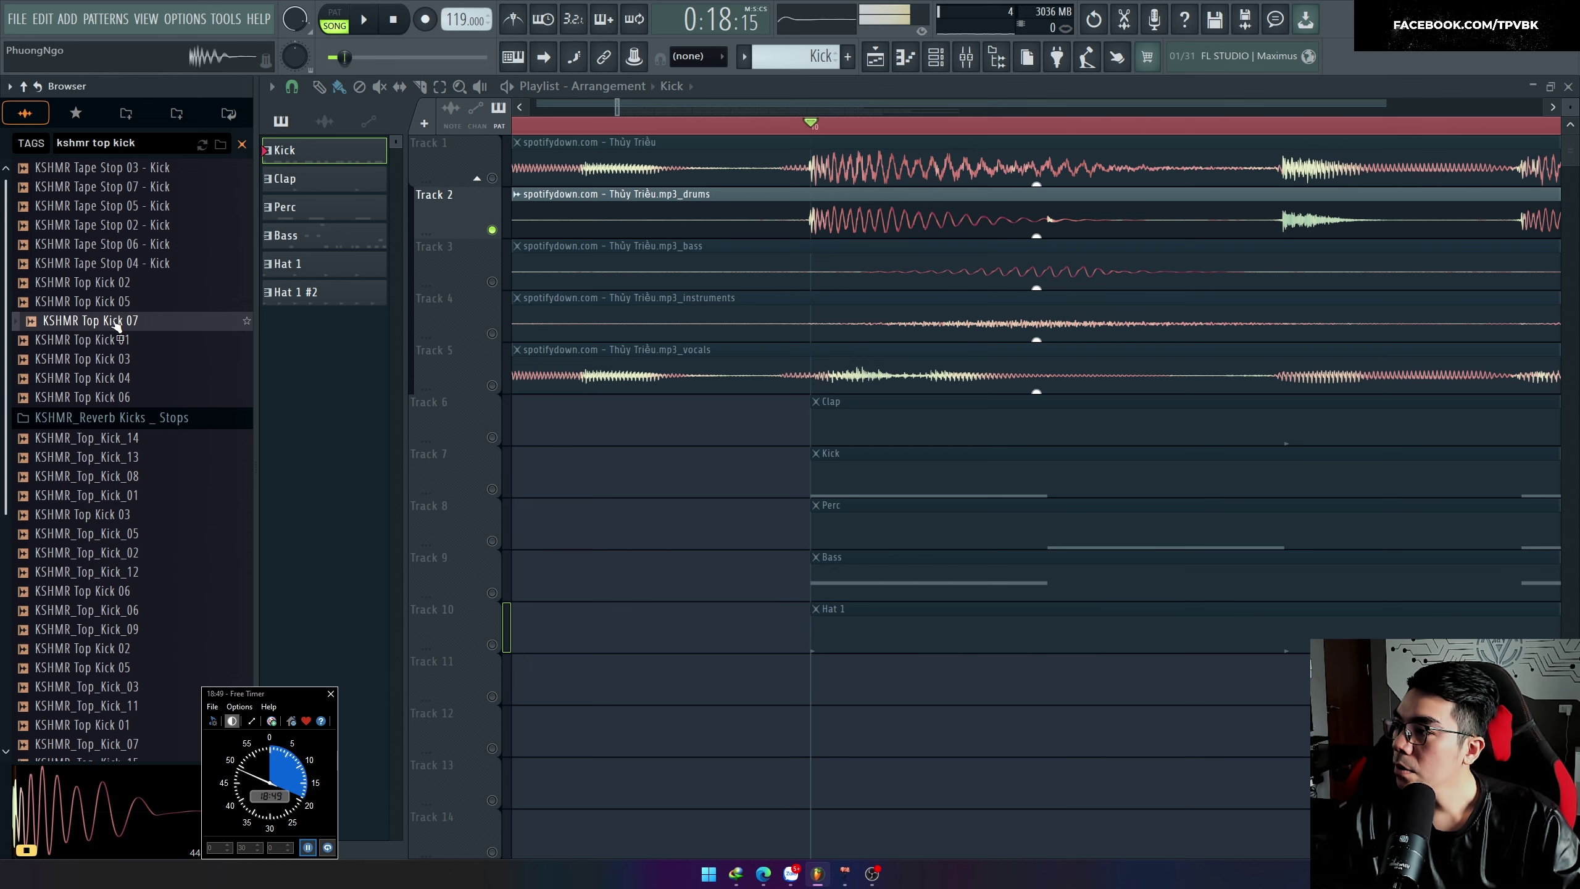
Step: Load KSHMR Top Kick 07 into a new sampler channel and show it in the channel rack
right_click(109, 326)
click(143, 341)
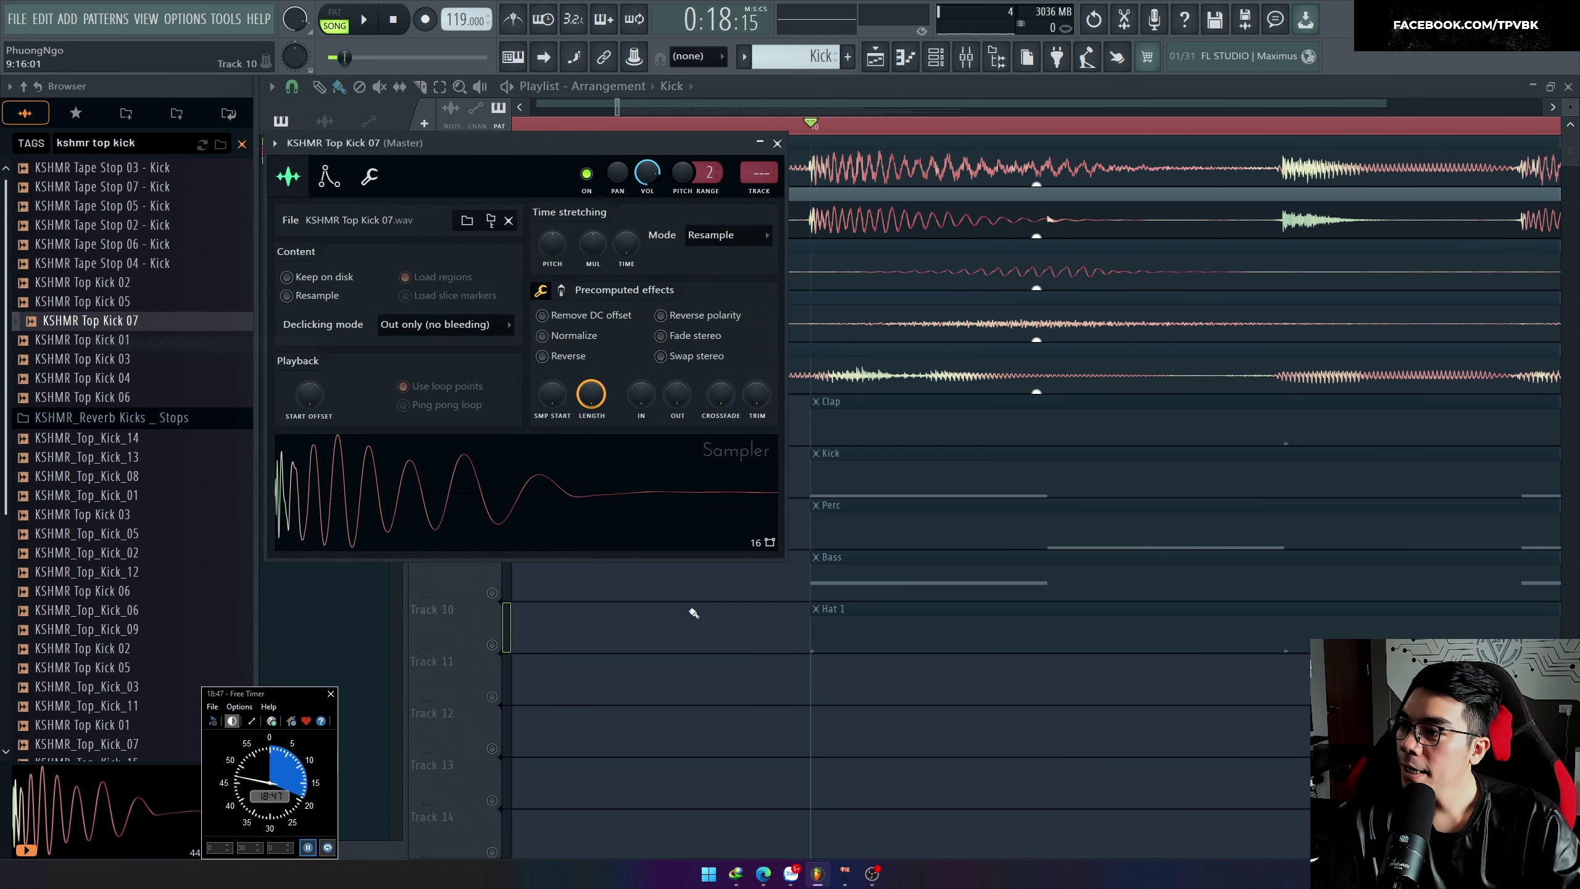
key(F6)
right_click(584, 167)
click(969, 550)
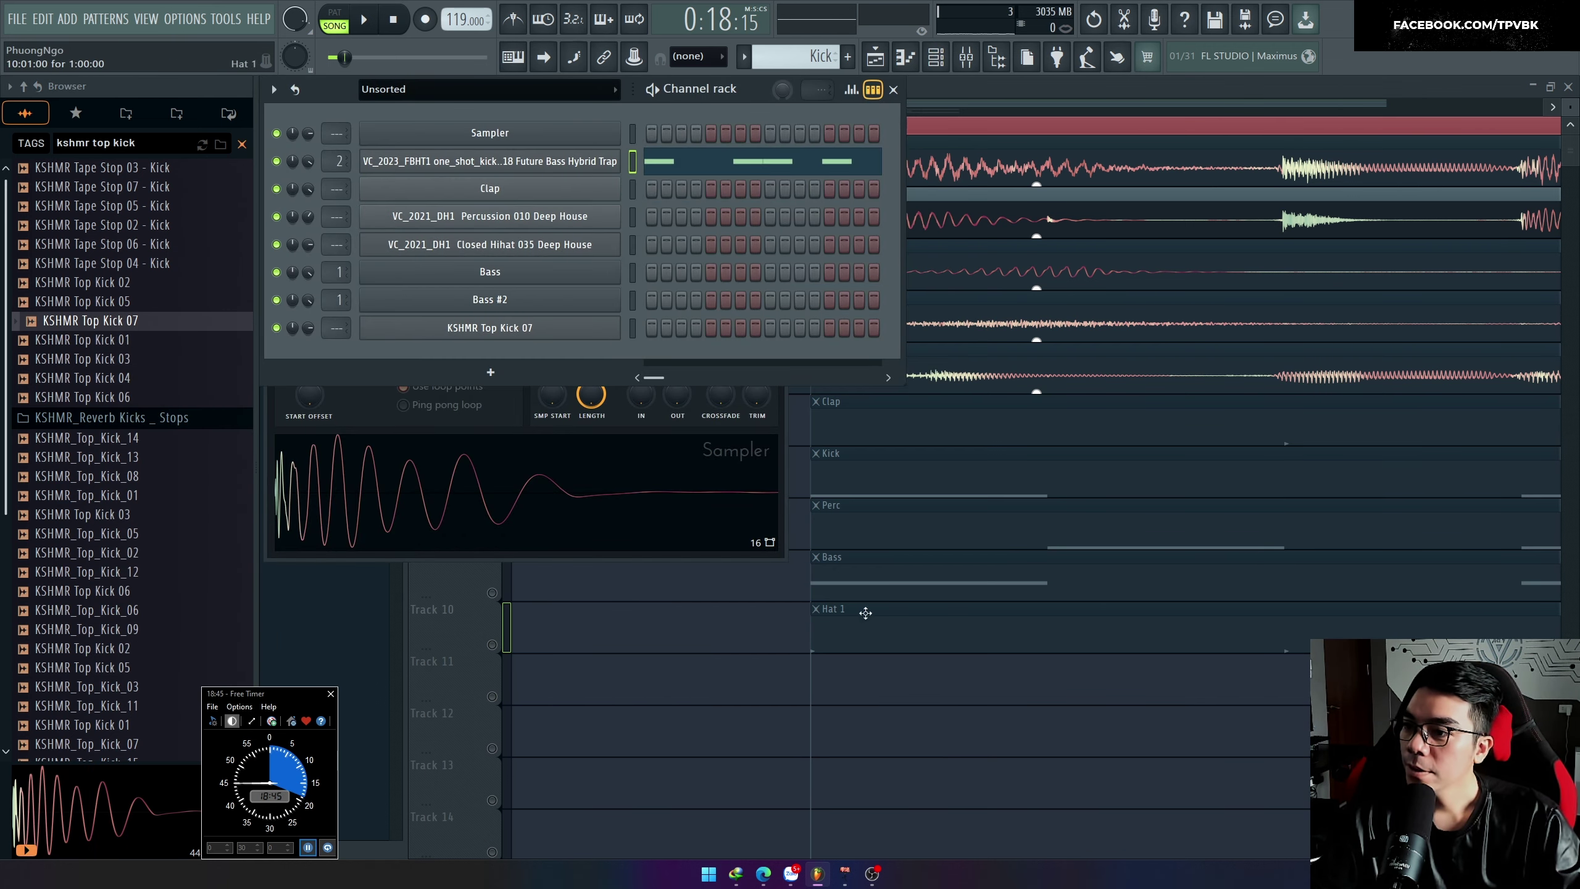
click(882, 488)
click(936, 57)
Step: Copy the low kick channel's notes into the KSHMR Top Kick 07 channel and move that channel directly below the low kick
right_click(572, 165)
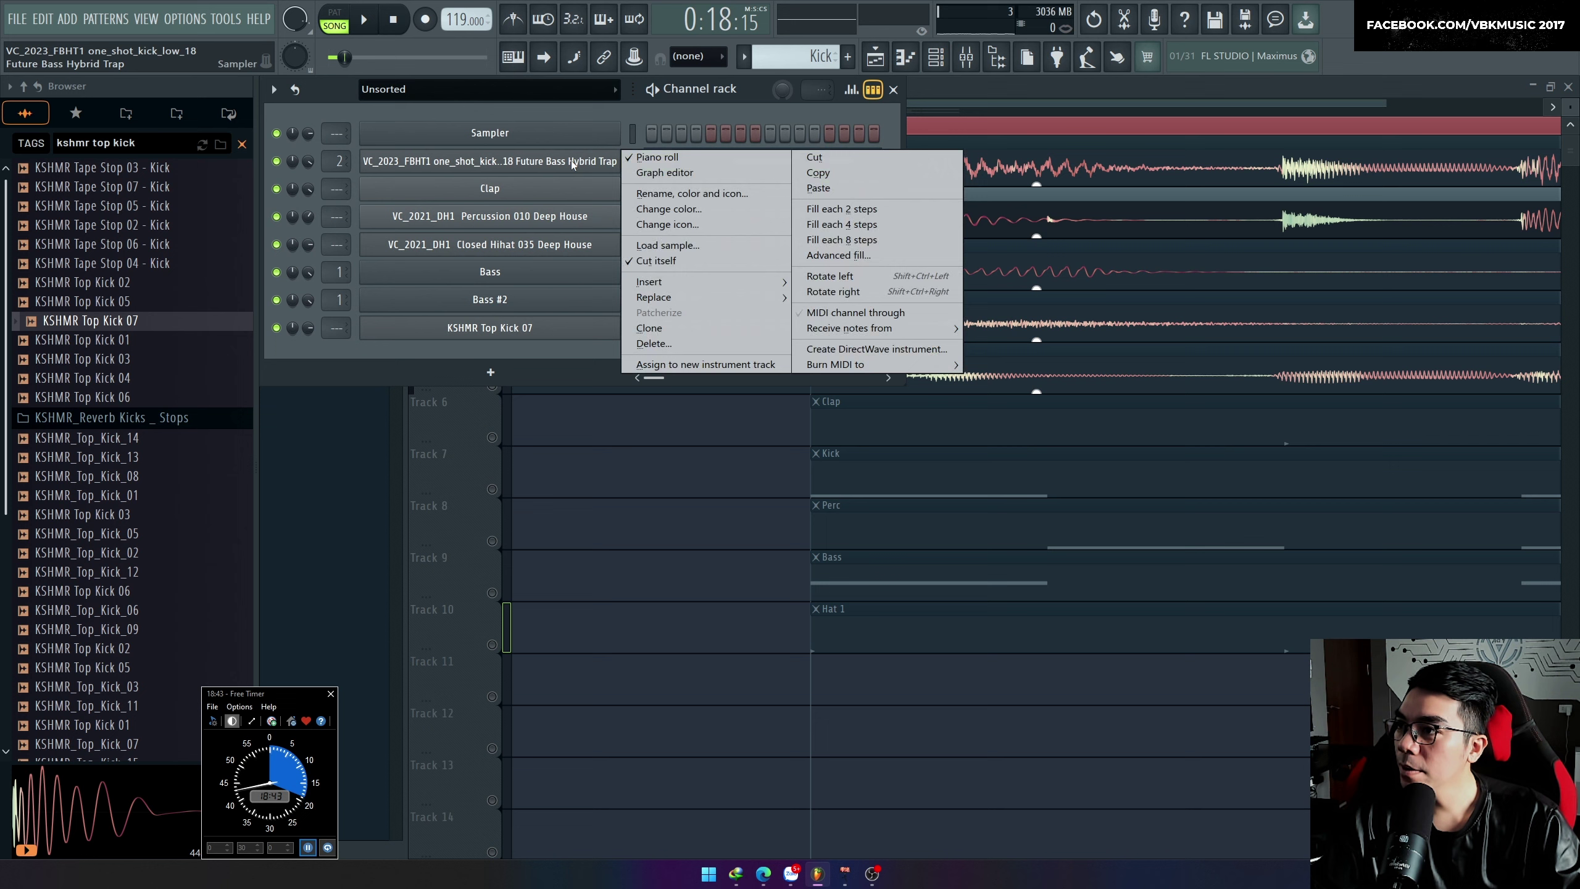
click(830, 176)
right_click(510, 329)
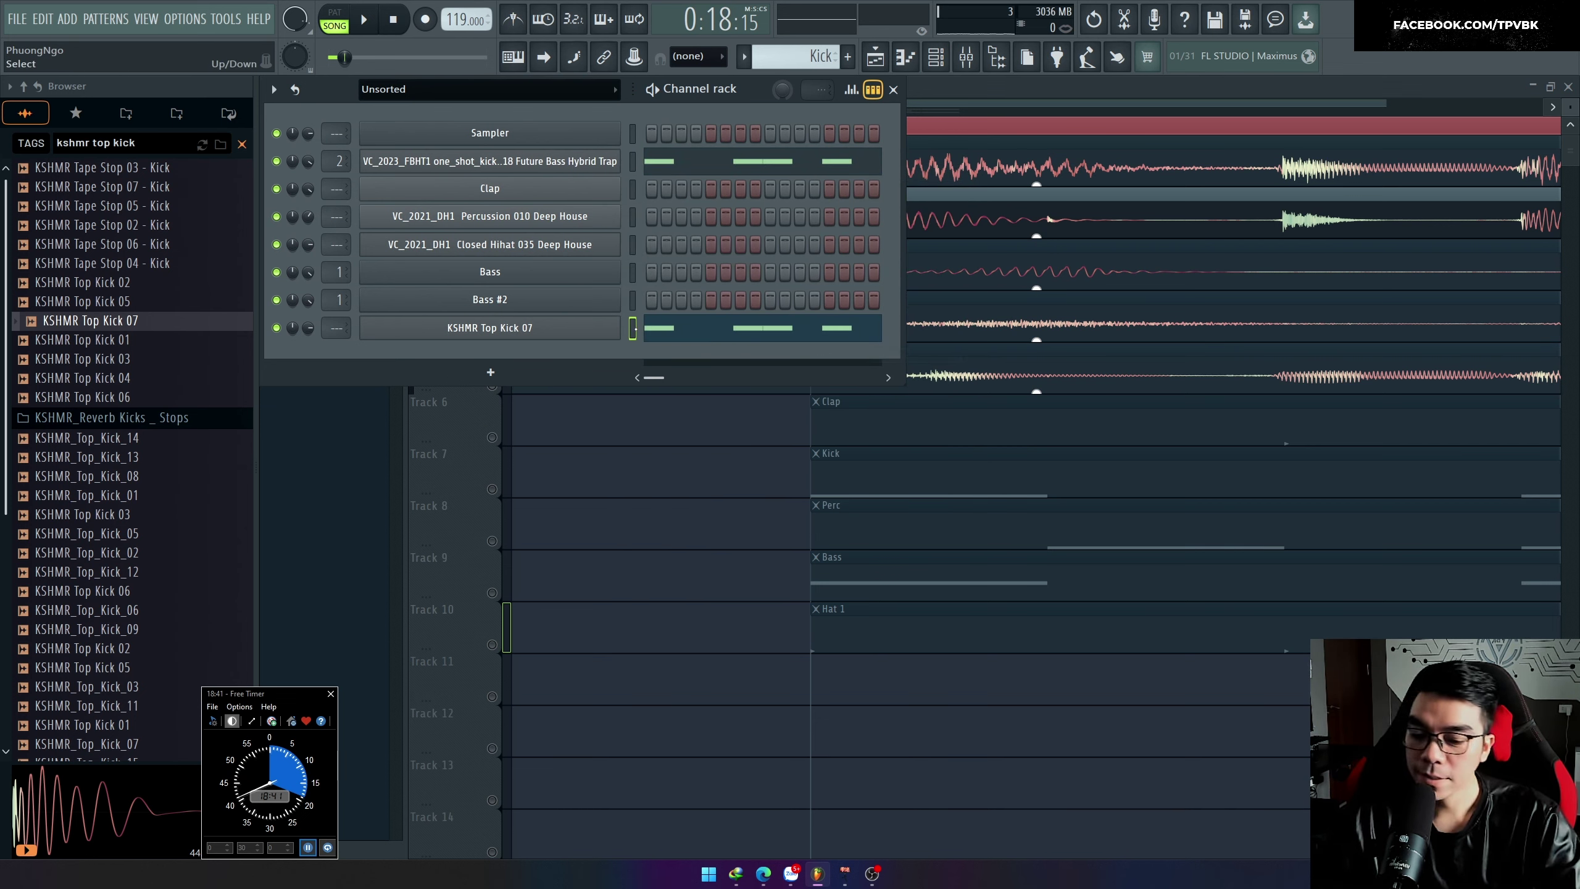
key(alt+Up)
key(alt+Up)
key(alt+Up)
key(alt+Up)
key(alt+Up)
Step: Solo the KSHMR Top Kick 07 channel, play the Kick track, and balance the channel against the low kick at 76% volume
key(space)
key(space)
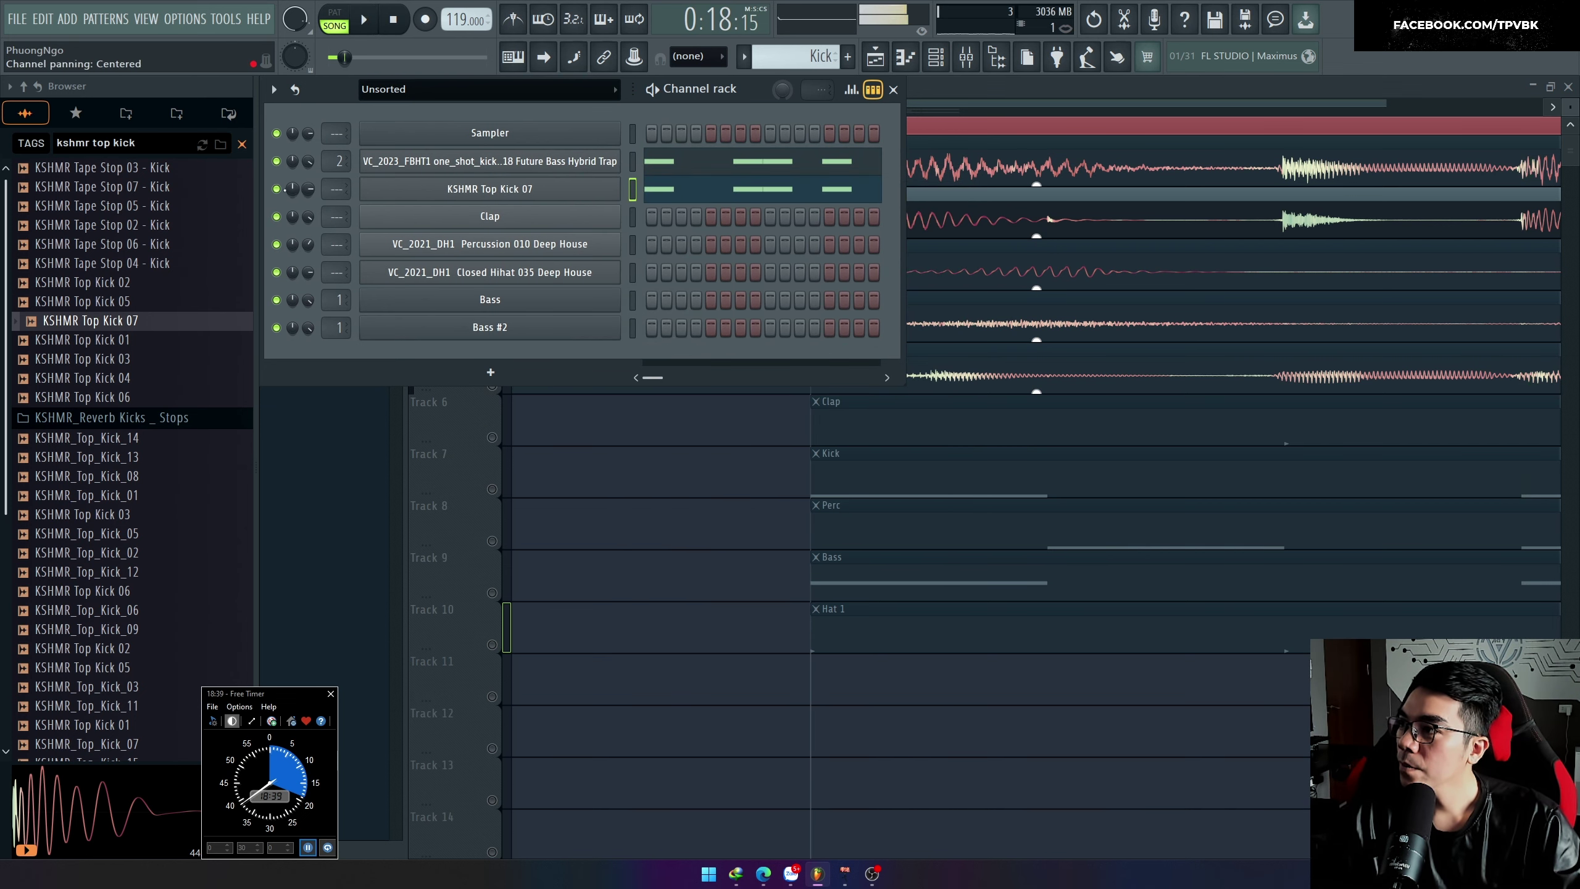
key(space)
key(space)
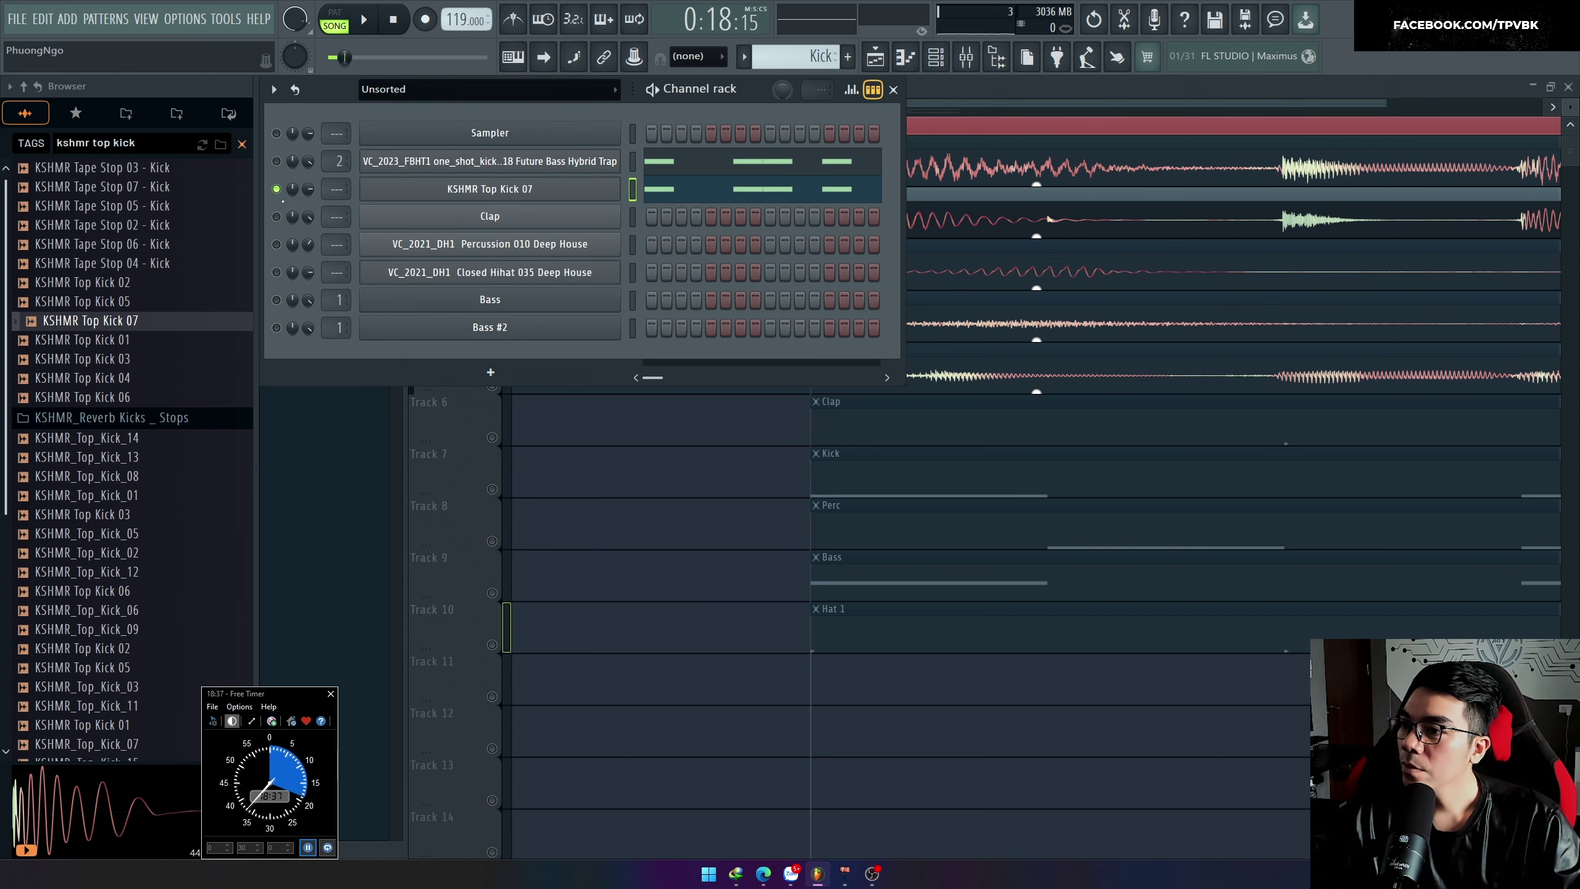
key(F6)
ctrl+click(491, 489)
key(space)
key(F6)
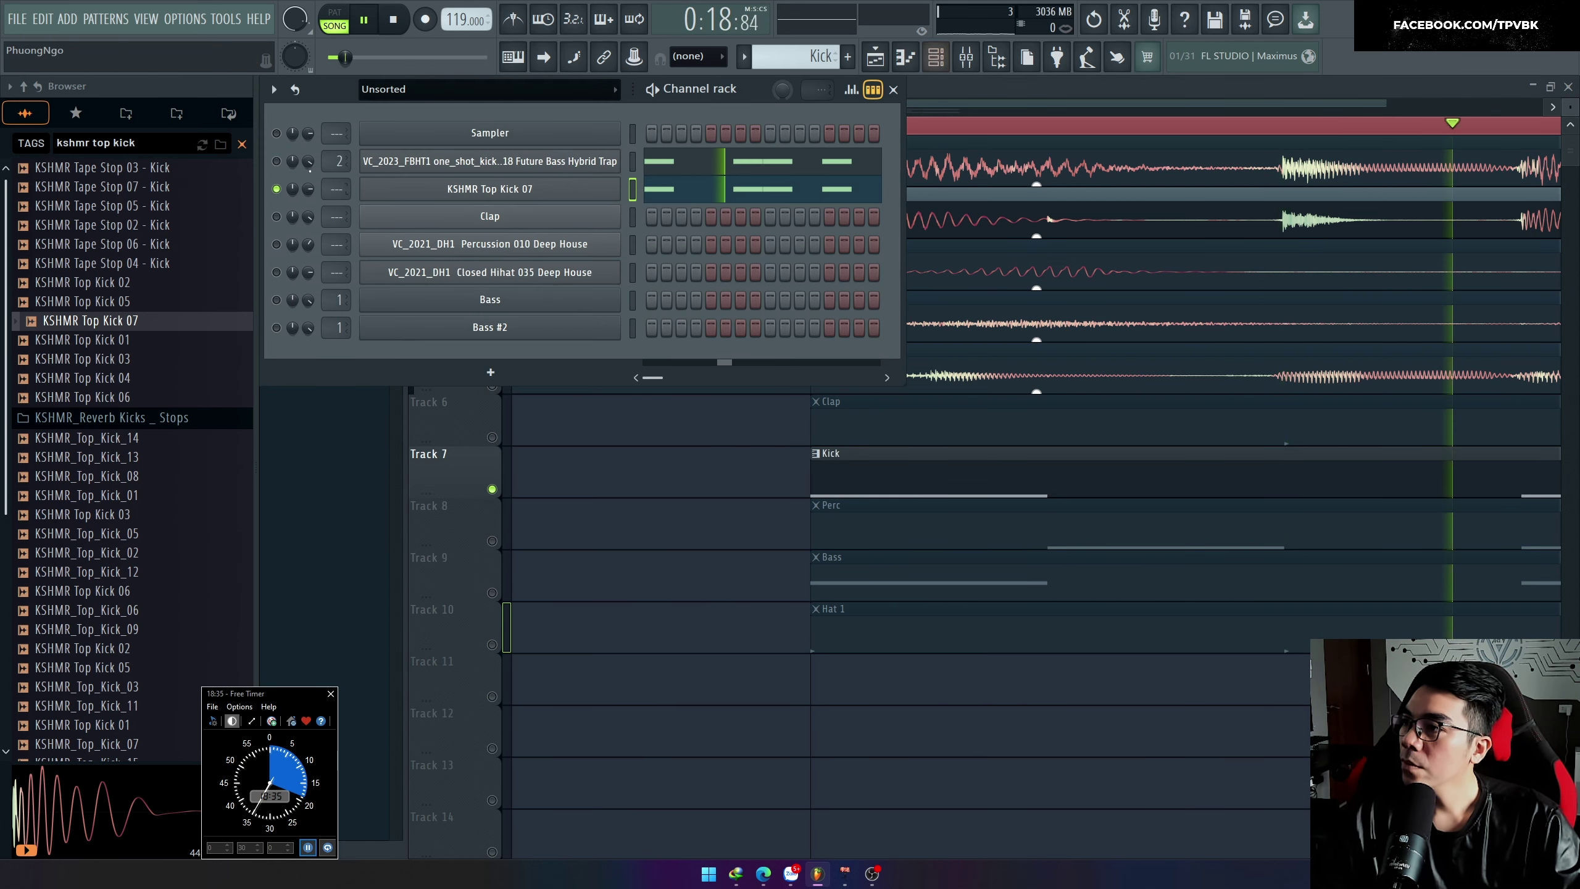
mouse_move(308, 189)
mouse_down()
mouse_move(308, 208)
mouse_move(308, 192)
mouse_up()
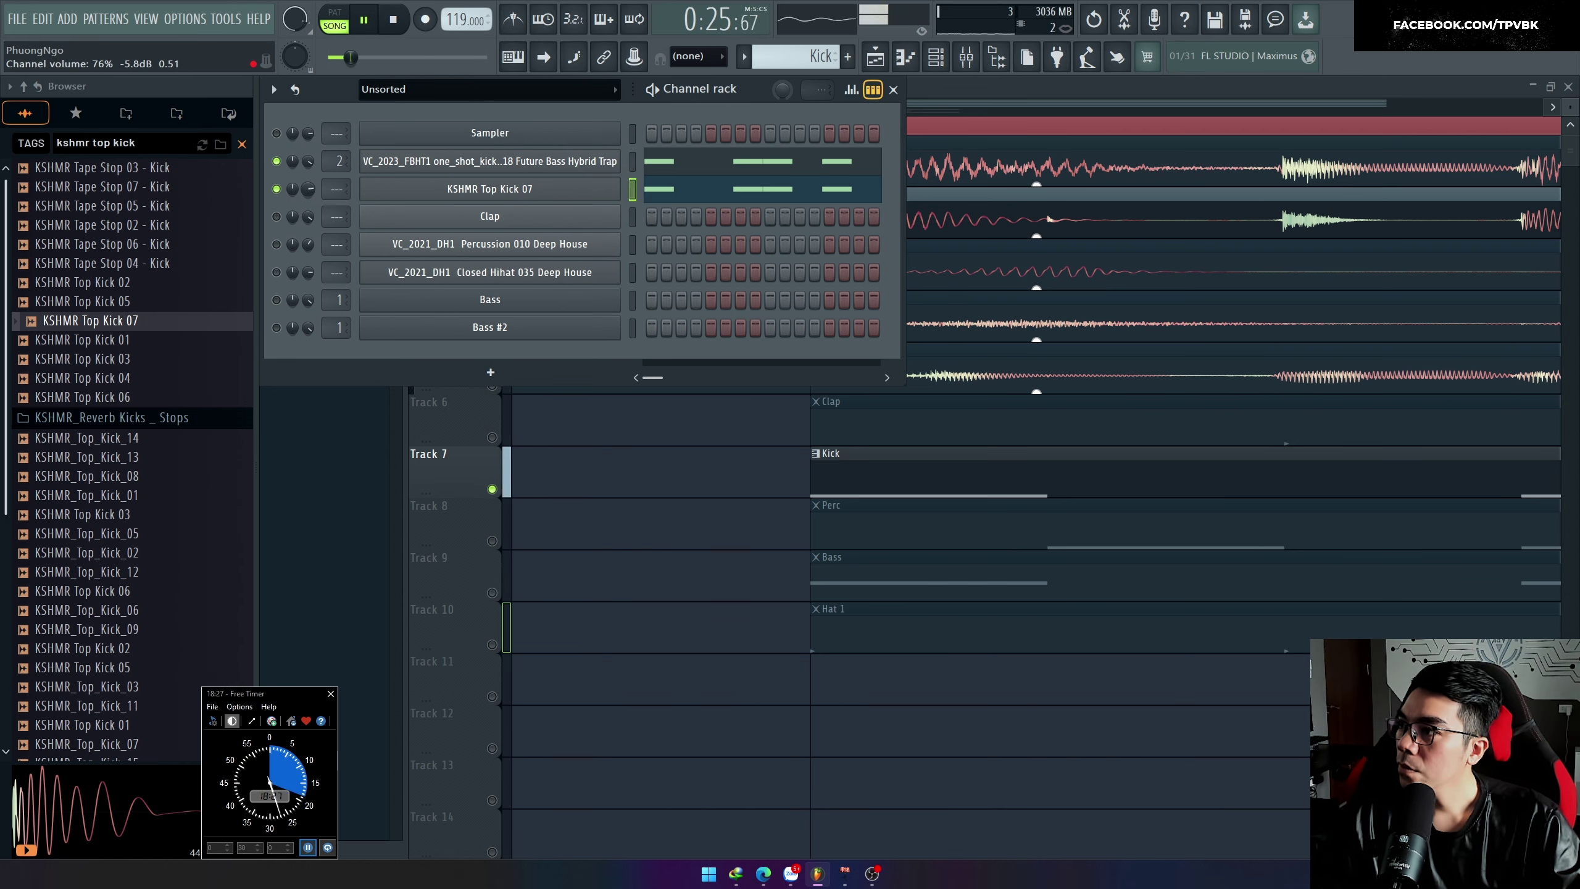
Step: Reactivate all channels and compare the layered kick with the drums stem by playing them together and apart from bar 10
key(space)
right_click(277, 217)
key(space)
key(F6)
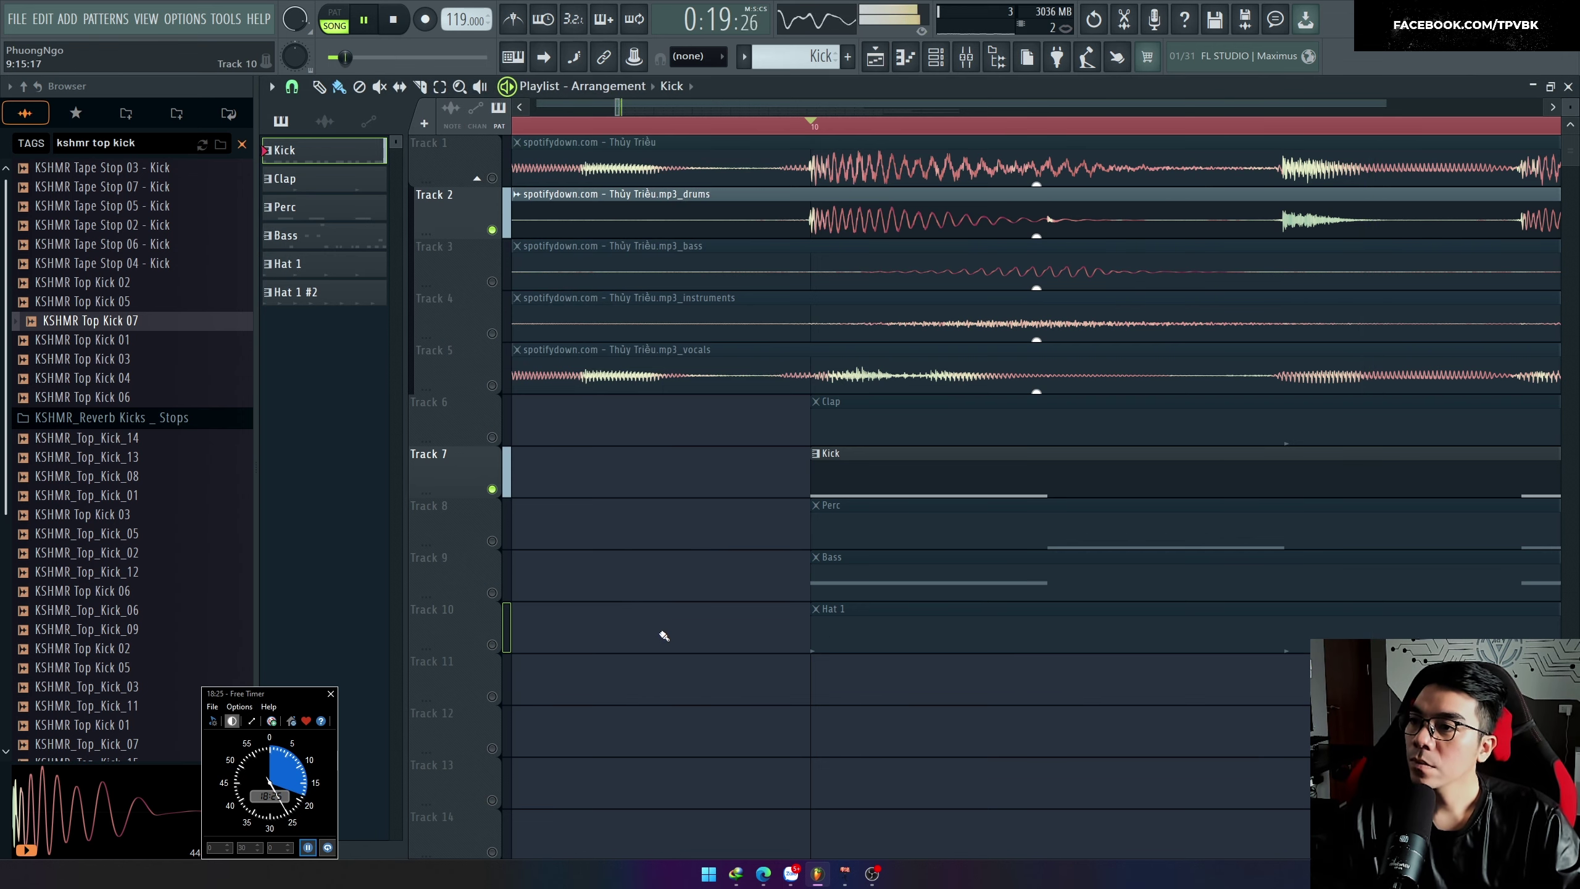
scroll(668, 636, down, 3)
click(492, 229)
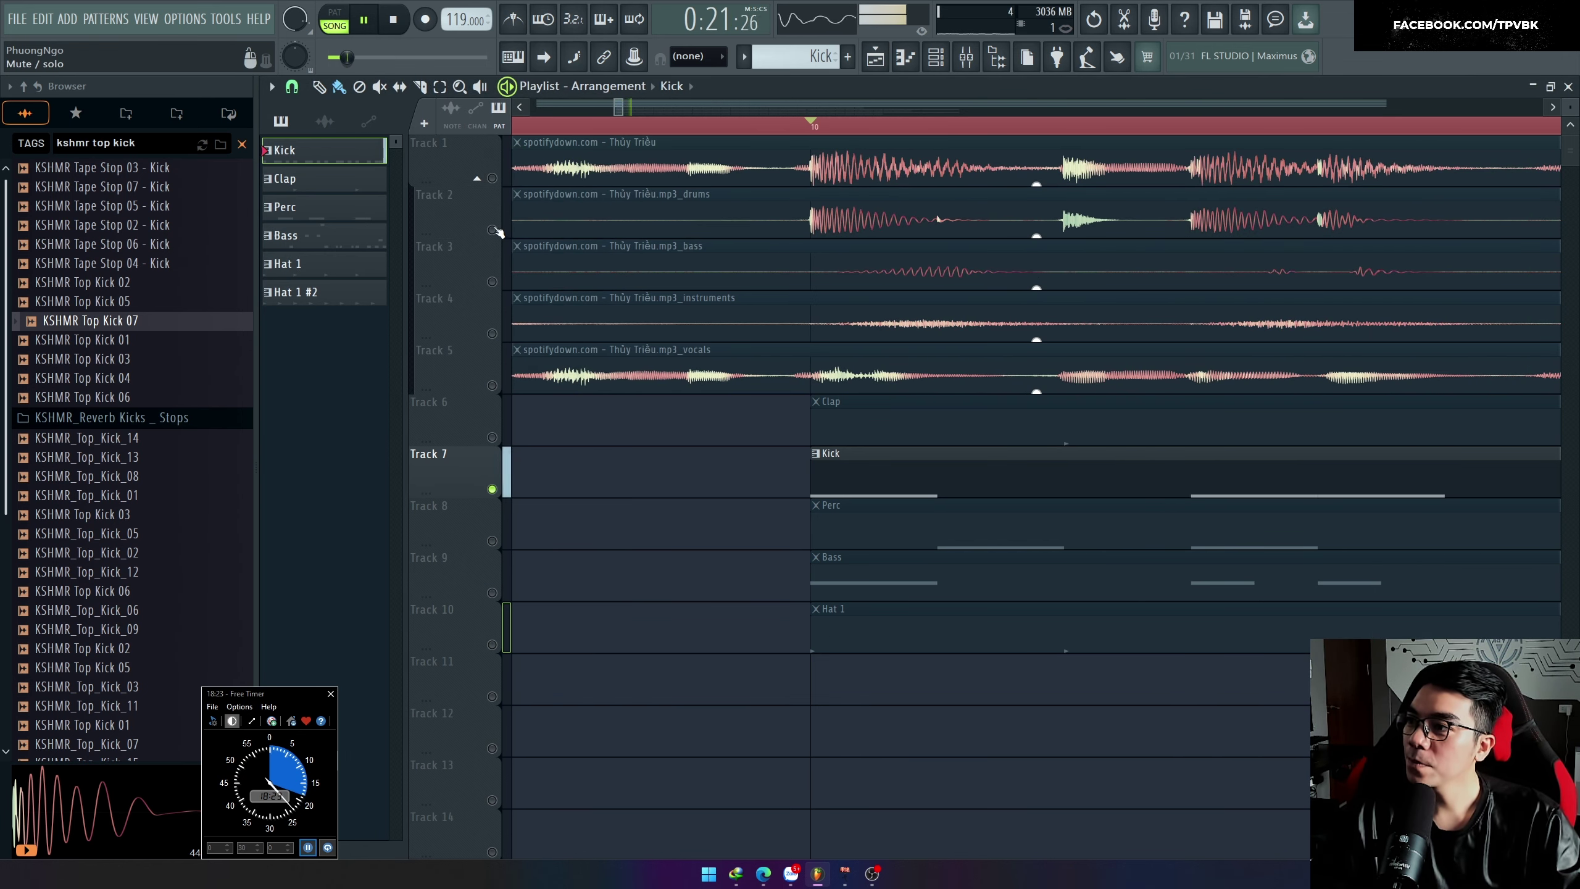
scroll(583, 482, down, 3)
key(space)
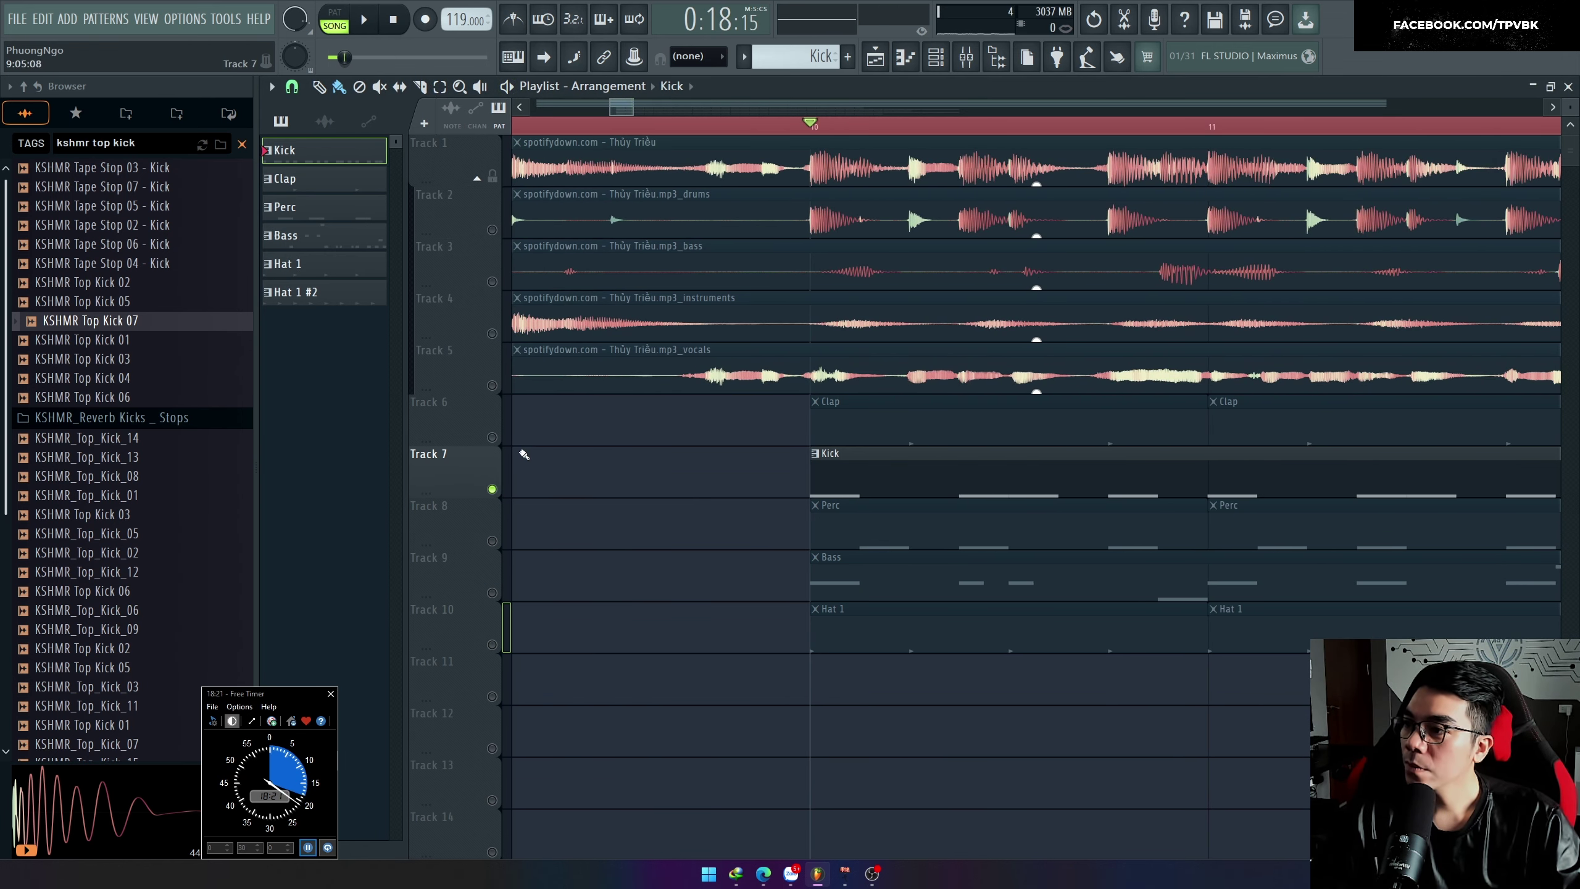
Step: Unmute the Clap, Perc, Bass and Hat 1 tracks and listen to them with the layered kick
right_click(492, 437)
drag(492, 489, 492, 644)
key(space)
scroll(486, 667, down, 1)
scroll(486, 668, down, 3)
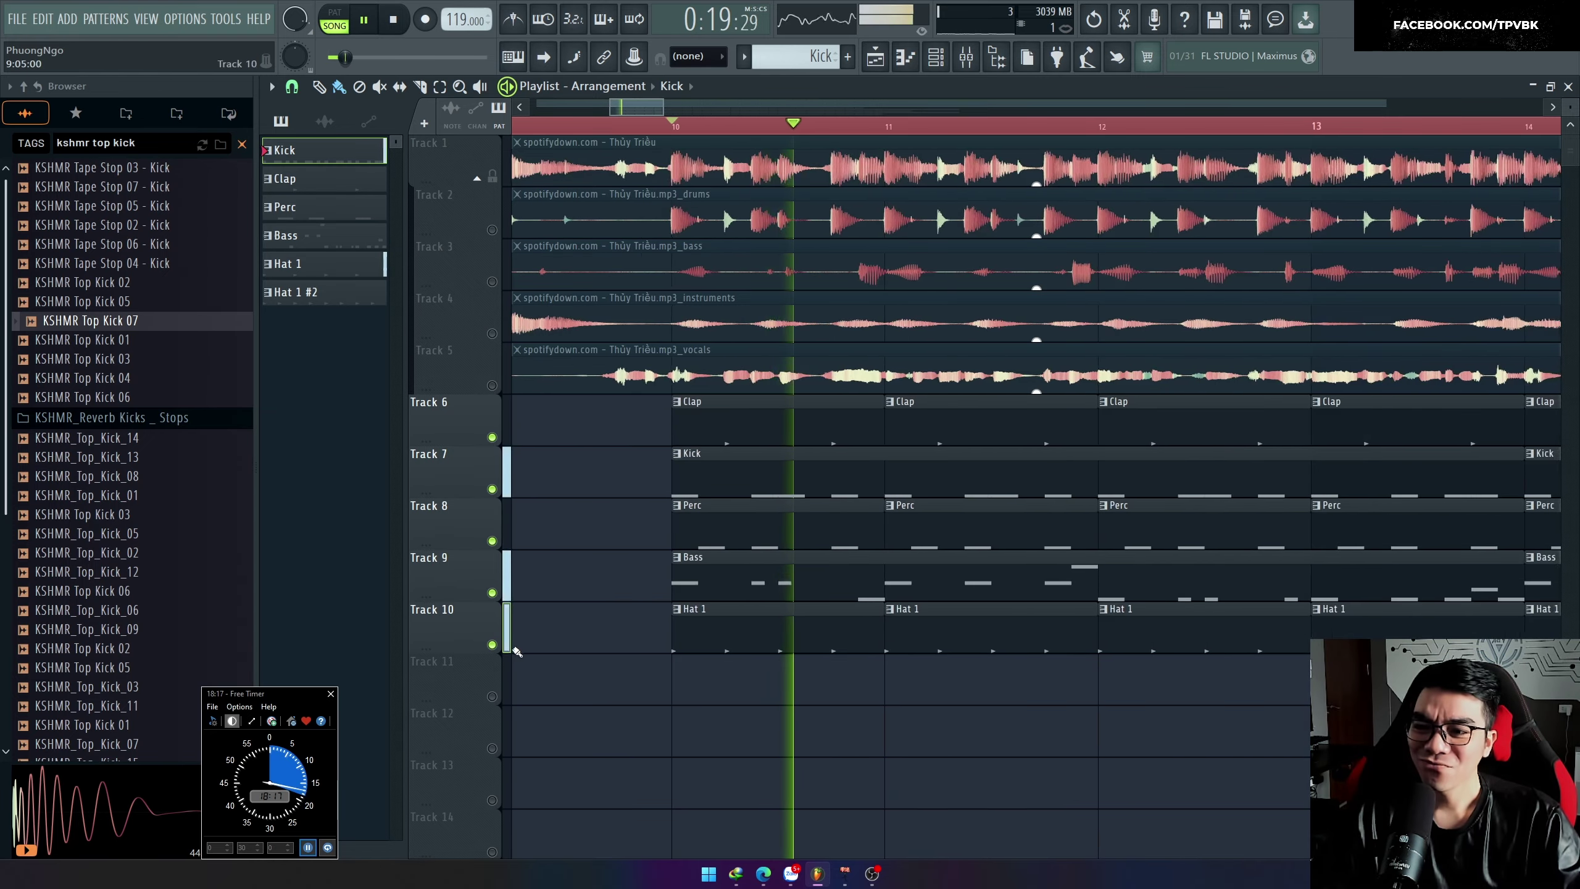
scroll(589, 573, up, 2)
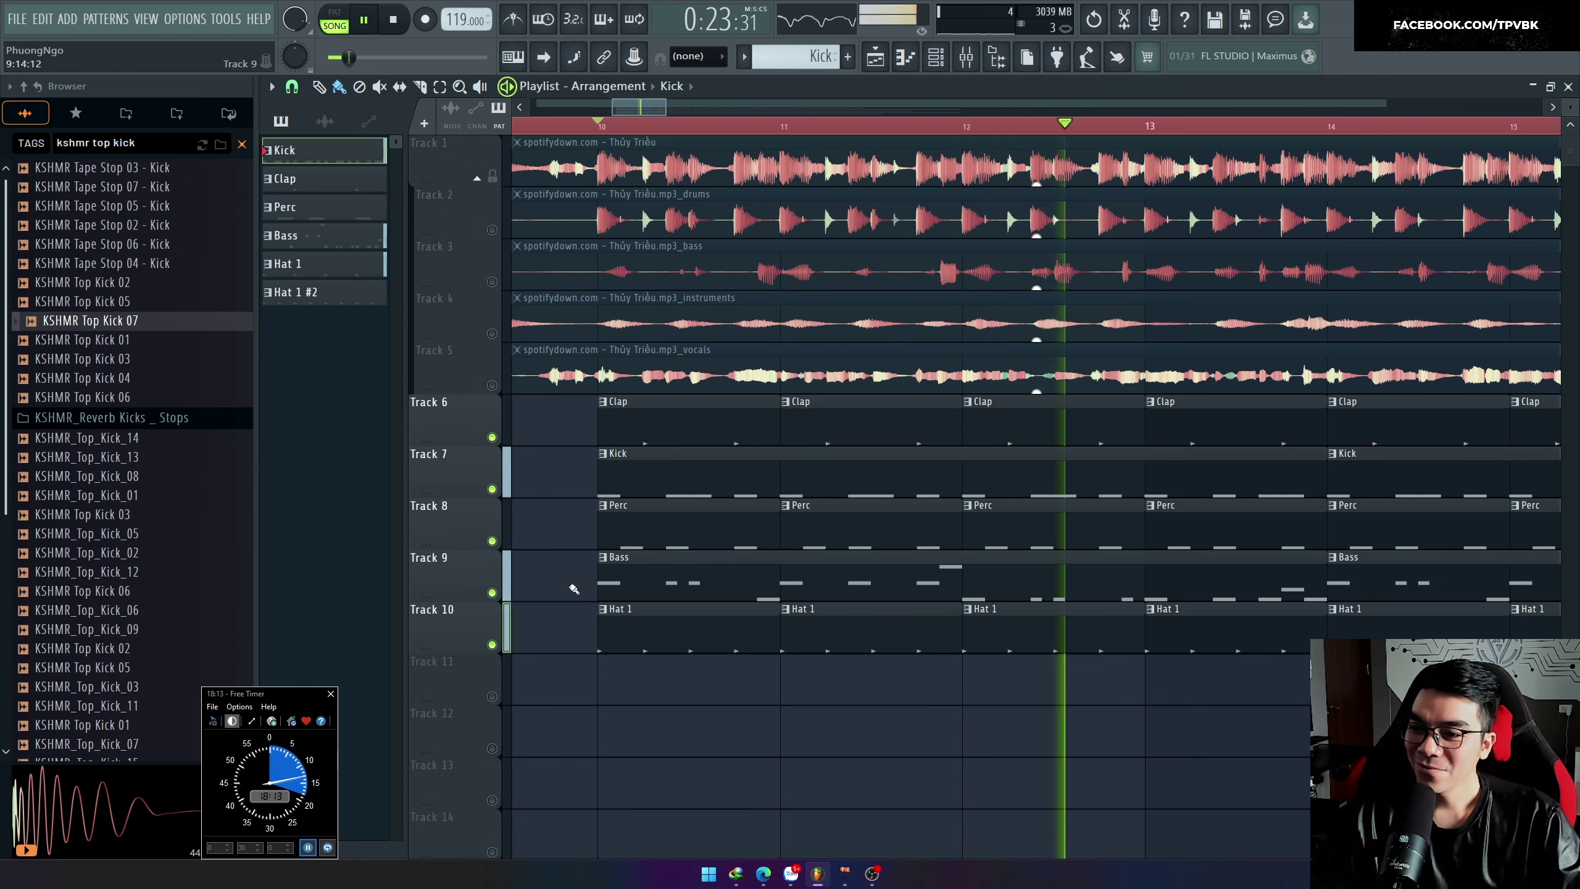
key(space)
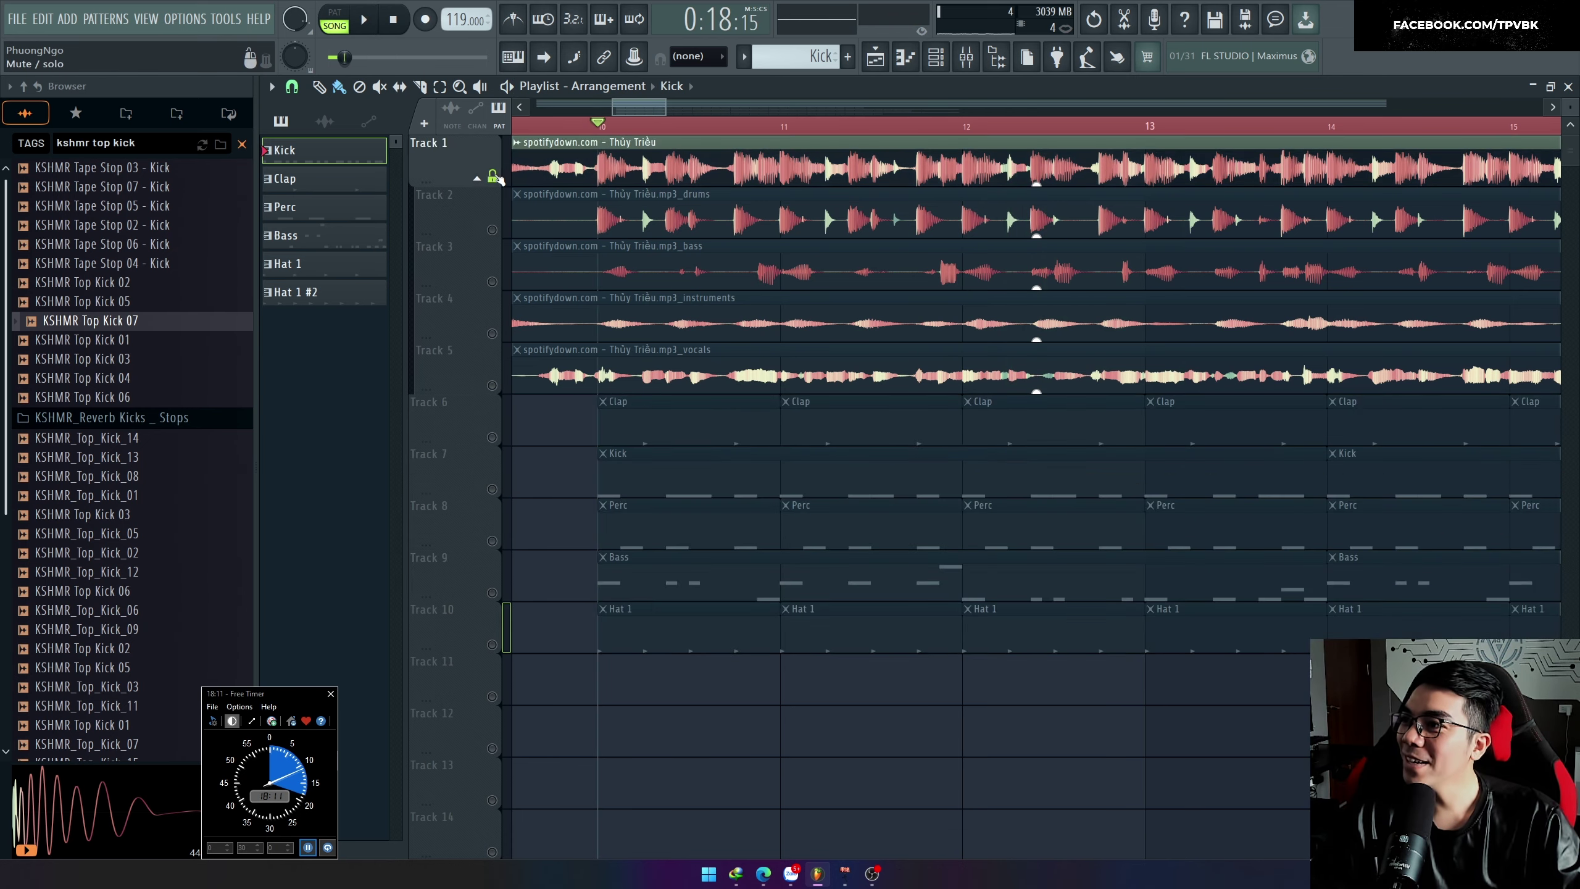
Step: Solo the original song on Track 1 and listen to it at bar 10 and in the intro from bar 2
key(space)
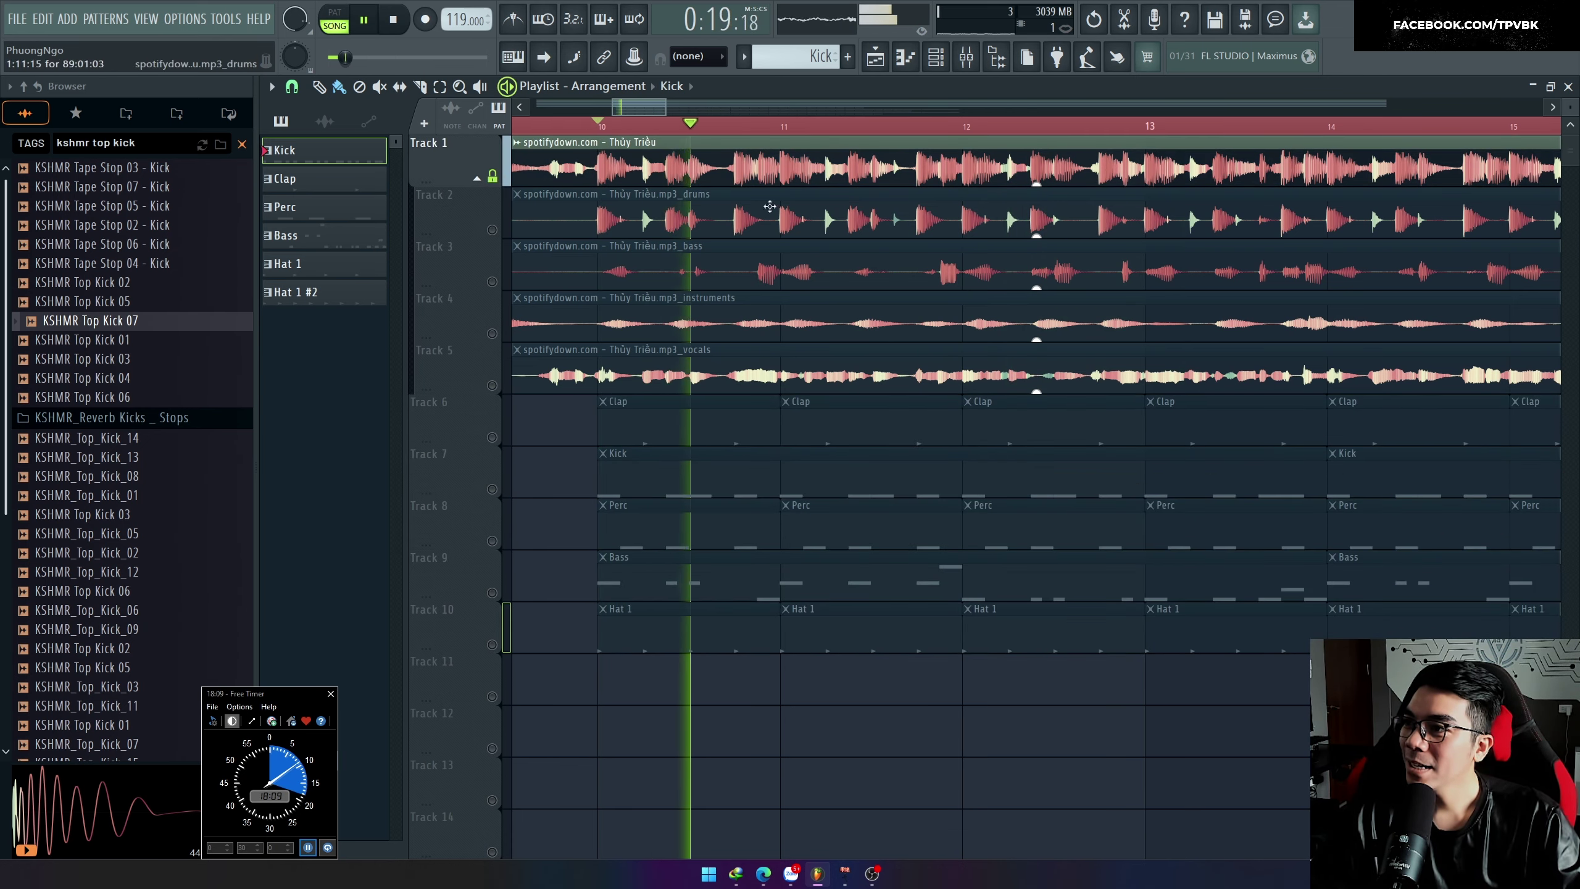
scroll(643, 220, down, 3)
key(space)
click(543, 127)
scroll(544, 211, up, 3)
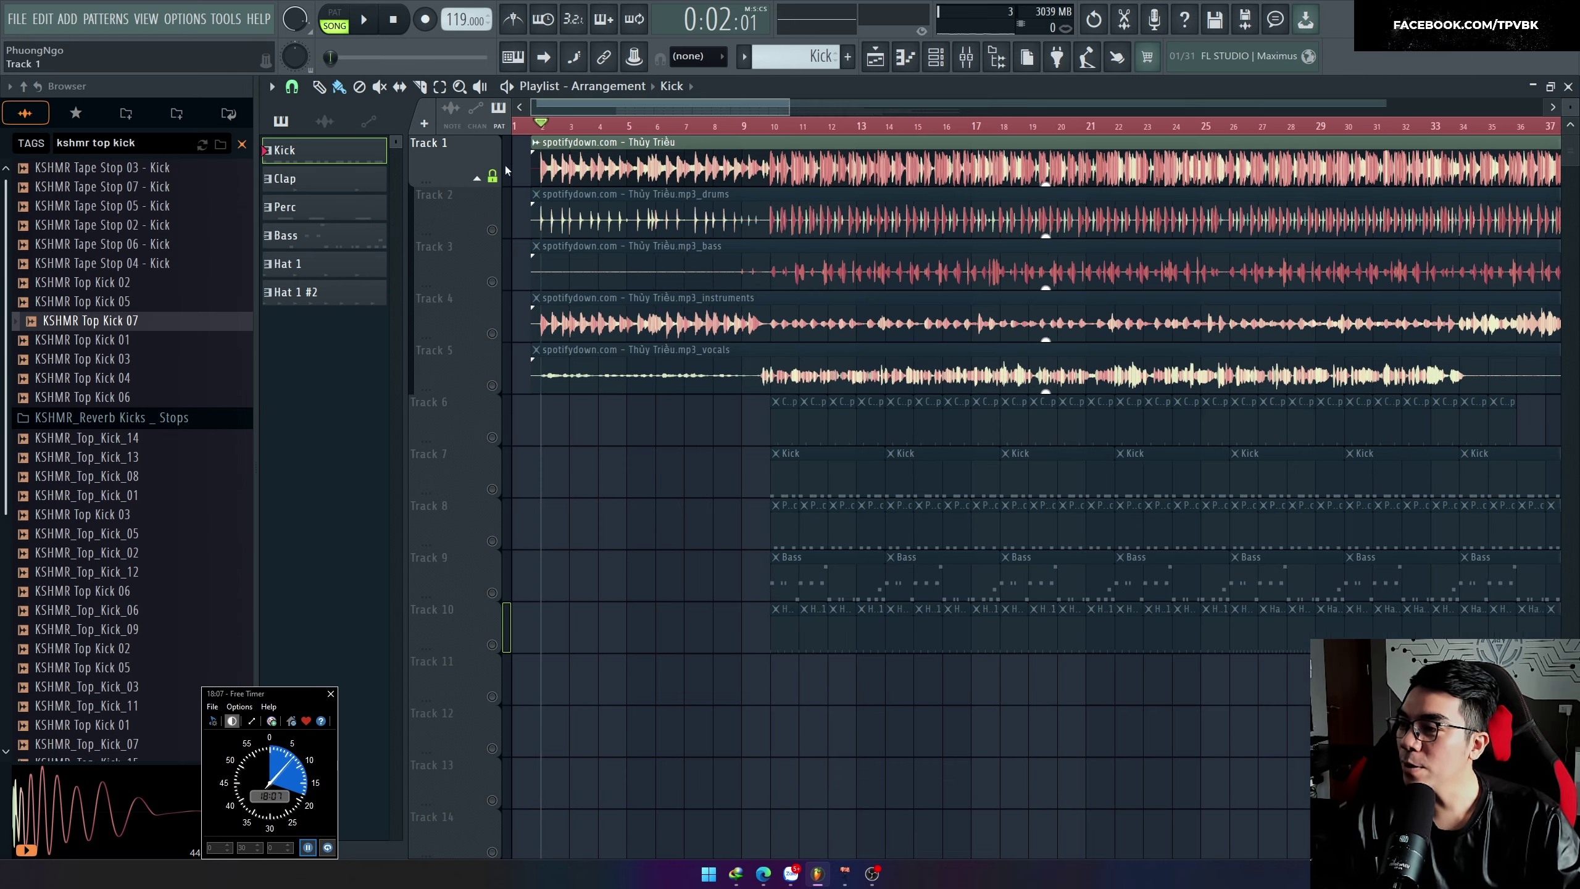
key(space)
scroll(584, 280, up, 3)
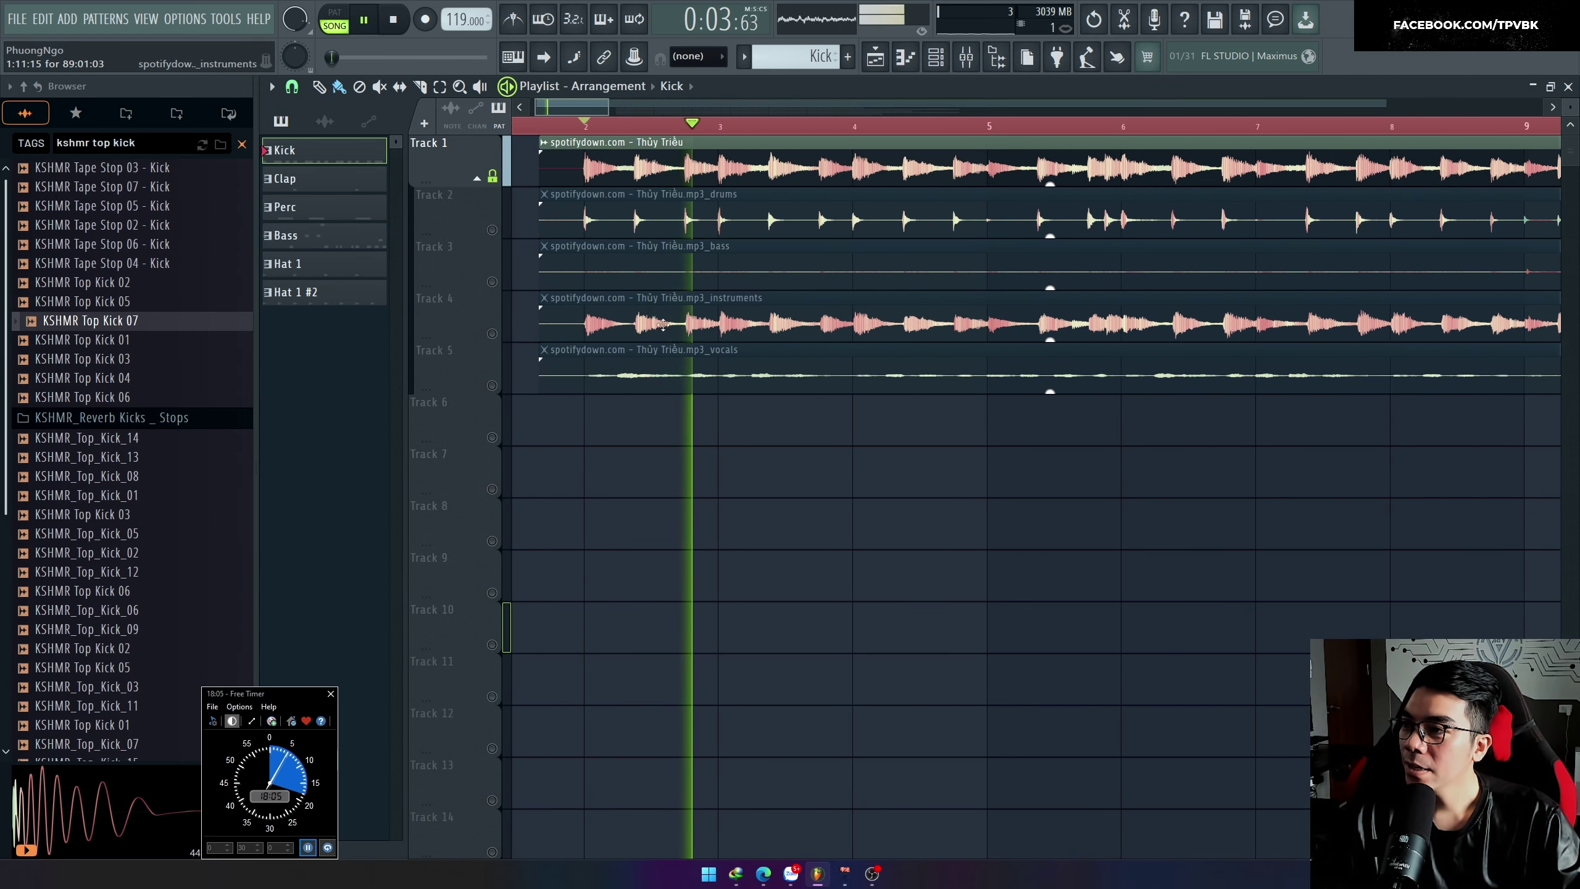
key(space)
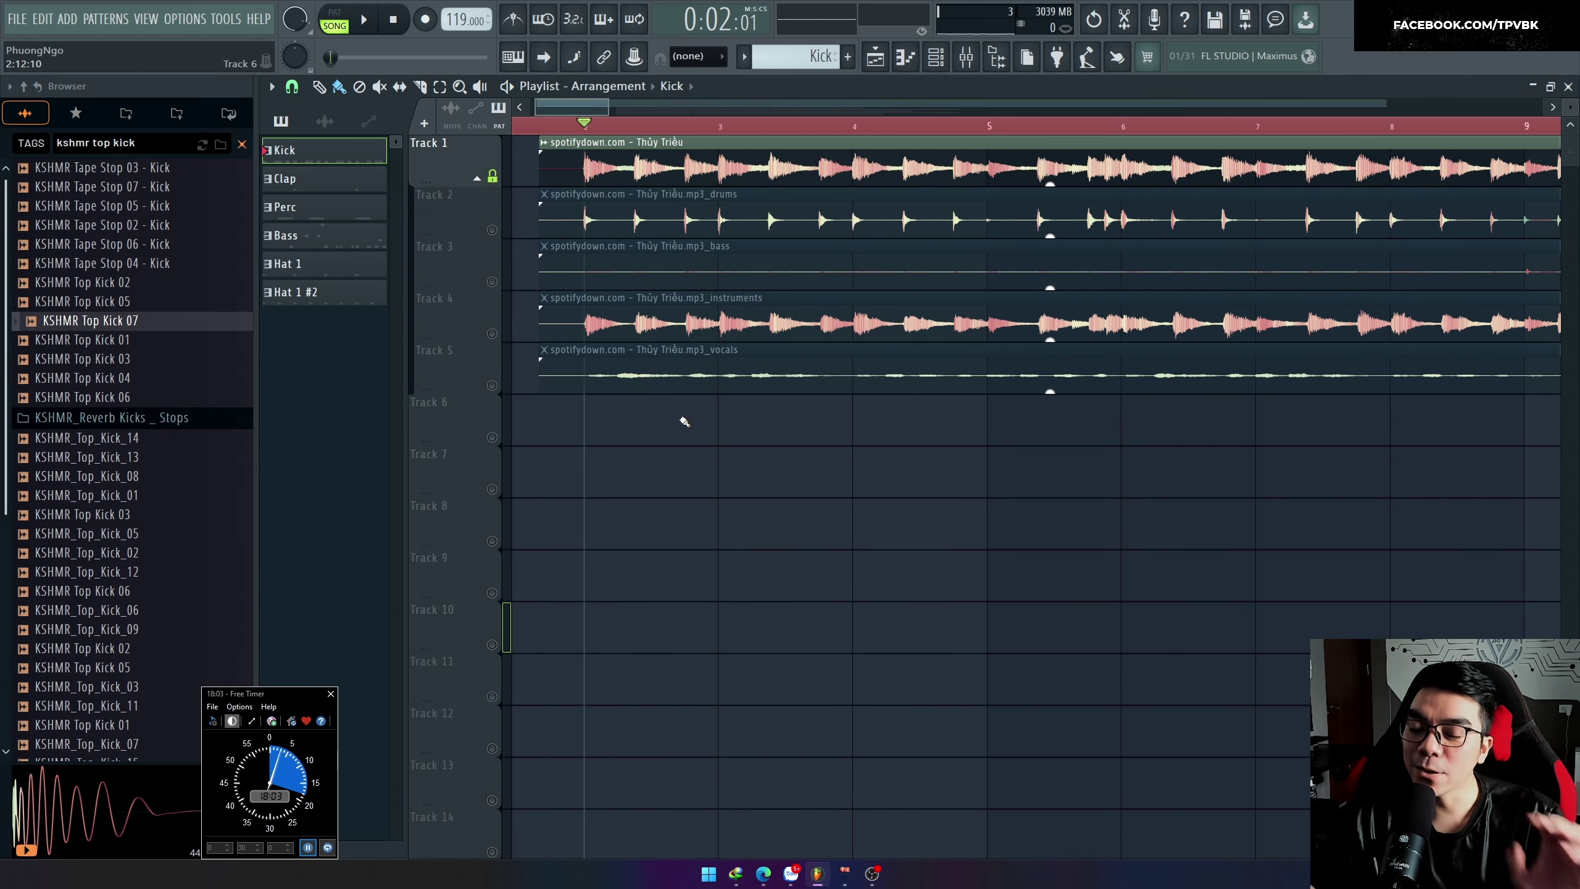
key(space)
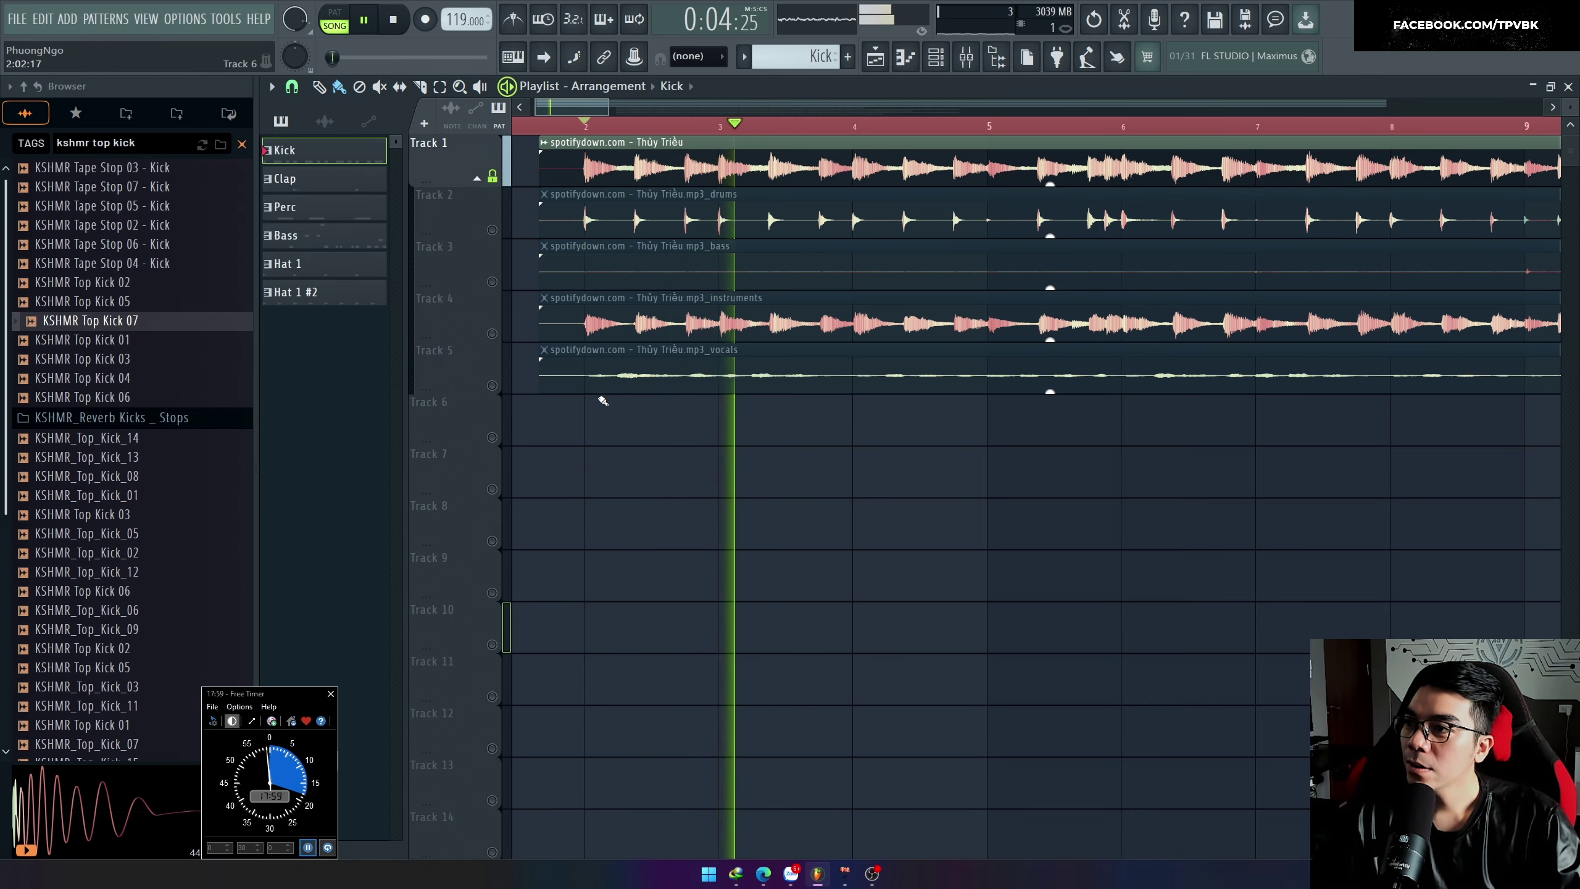
key(space)
Step: Create a new pattern named Key and place its clip on Track 11 at bar 10
ctrl+scroll(564, 451, down, 3)
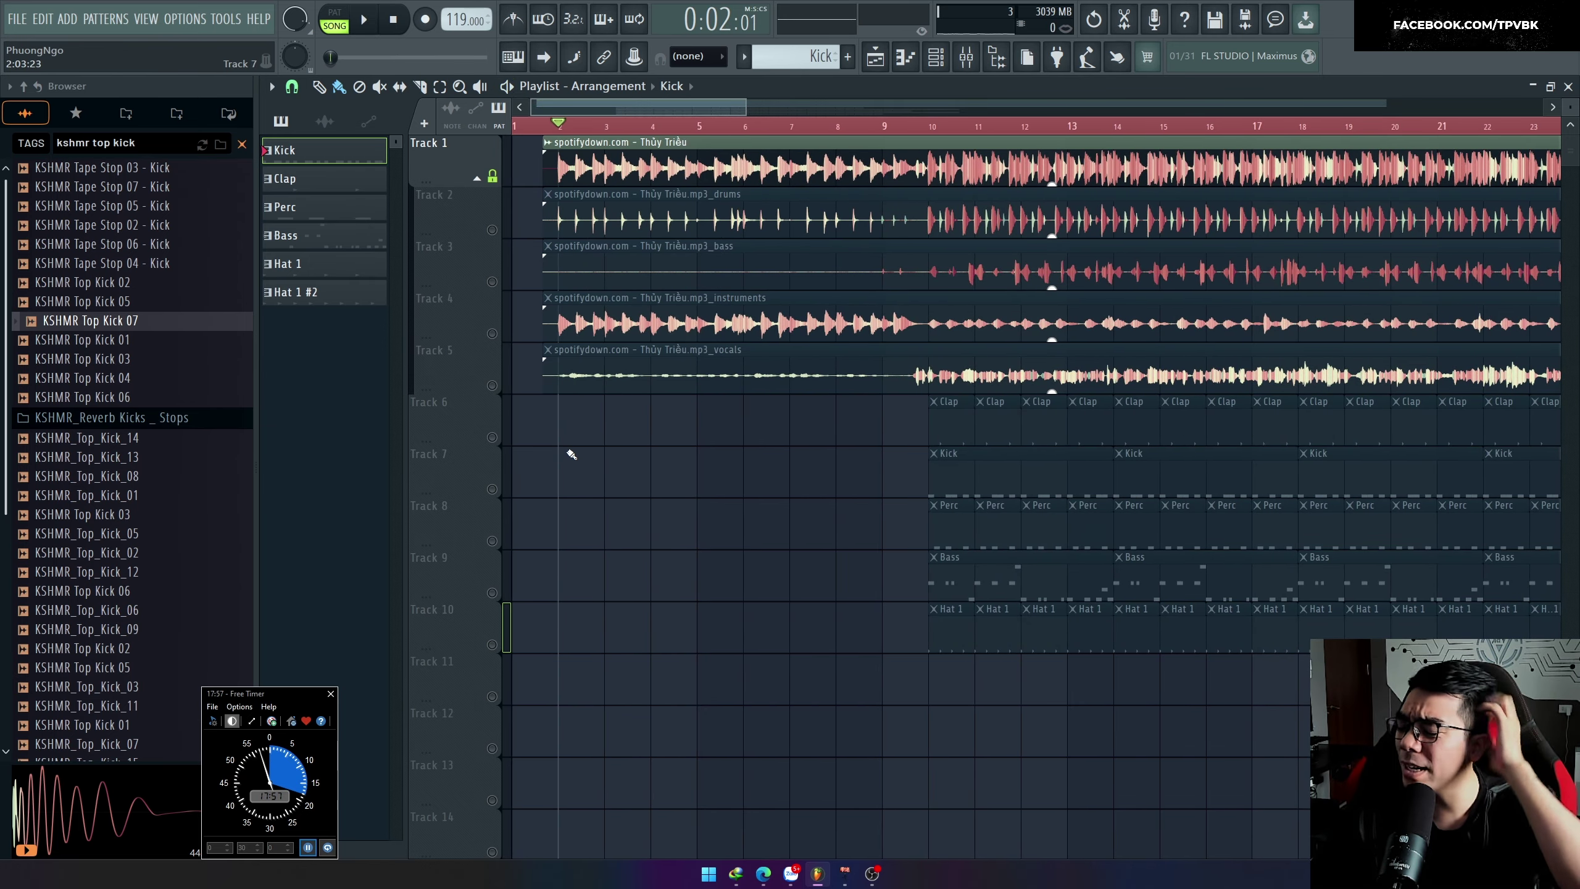
ctrl+scroll(592, 431, up, 3)
key(F4)
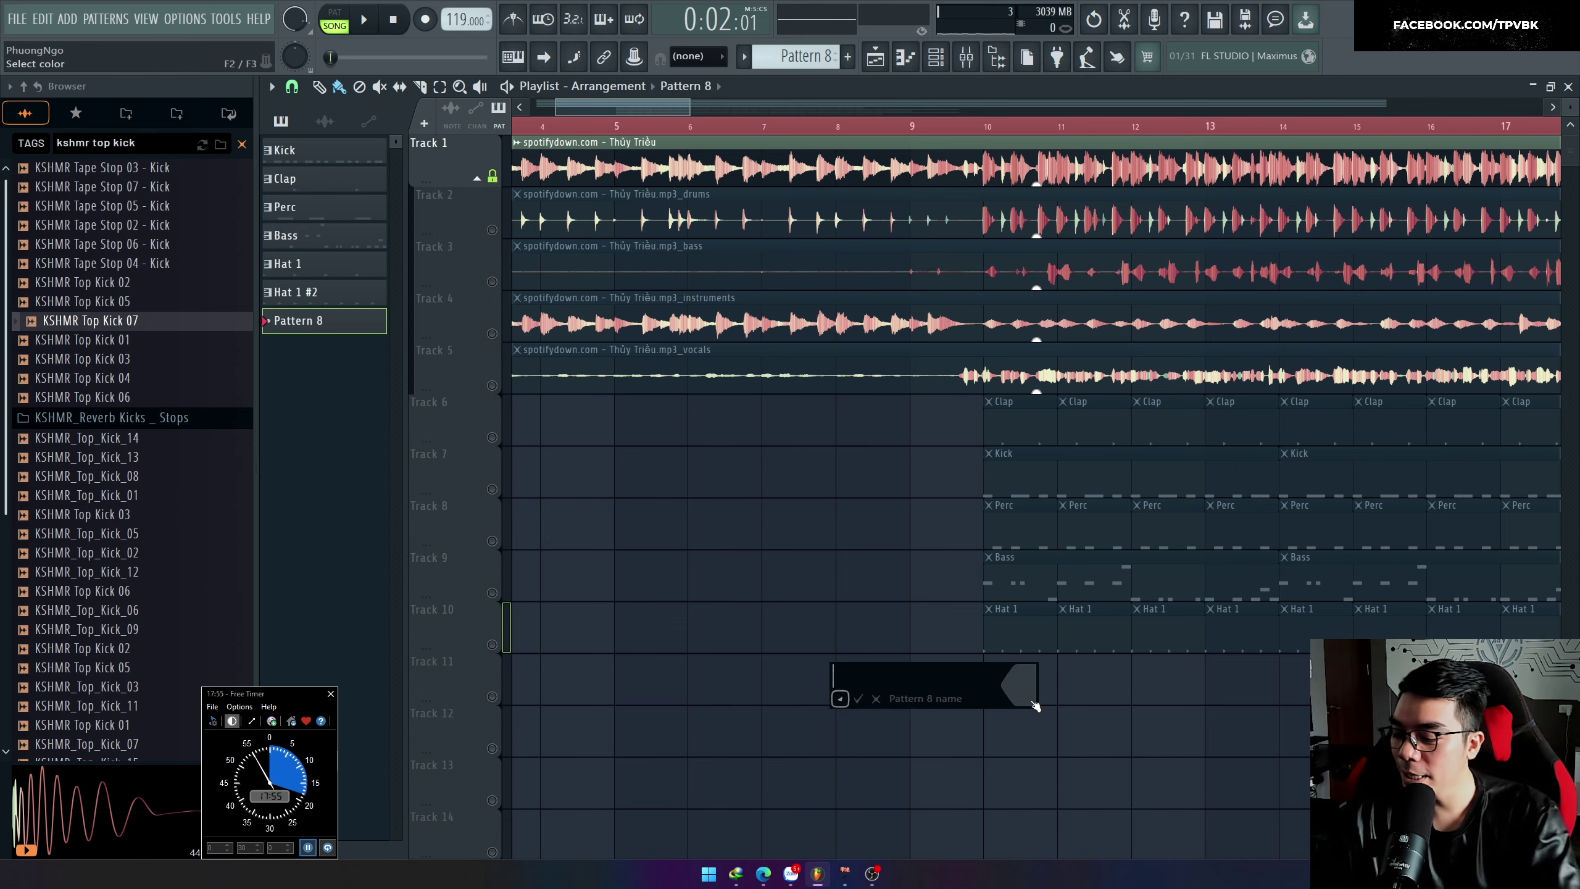
text(Key)
key(Return)
click(1034, 706)
Step: Move the Key clip on Track 11 to the start of the intro at bar 2
ctrl+scroll(1012, 706, up, 3)
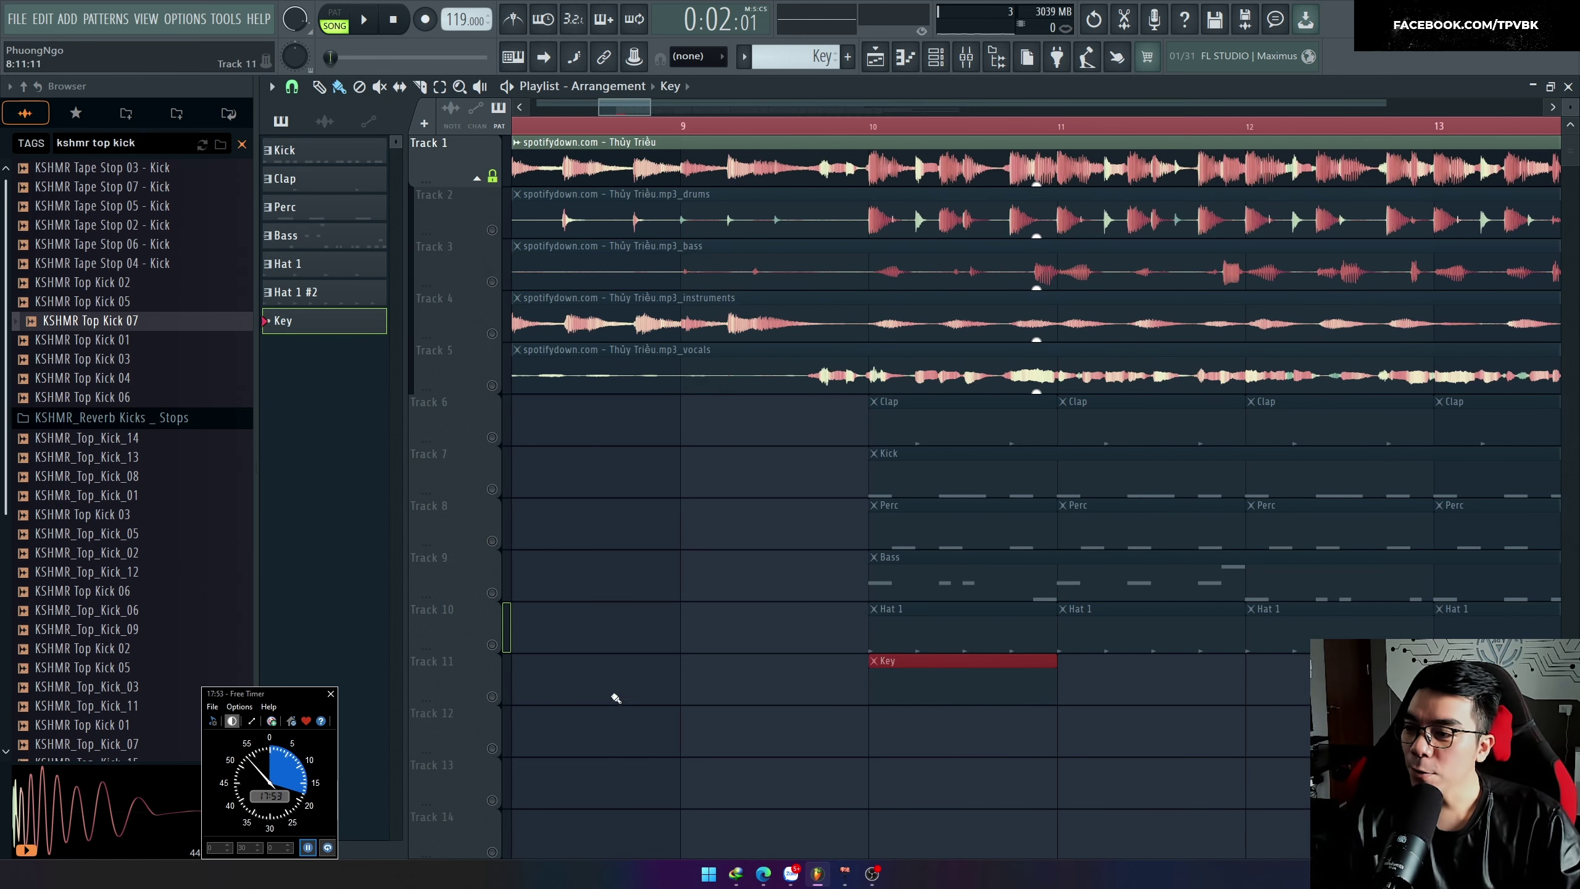
key(F6)
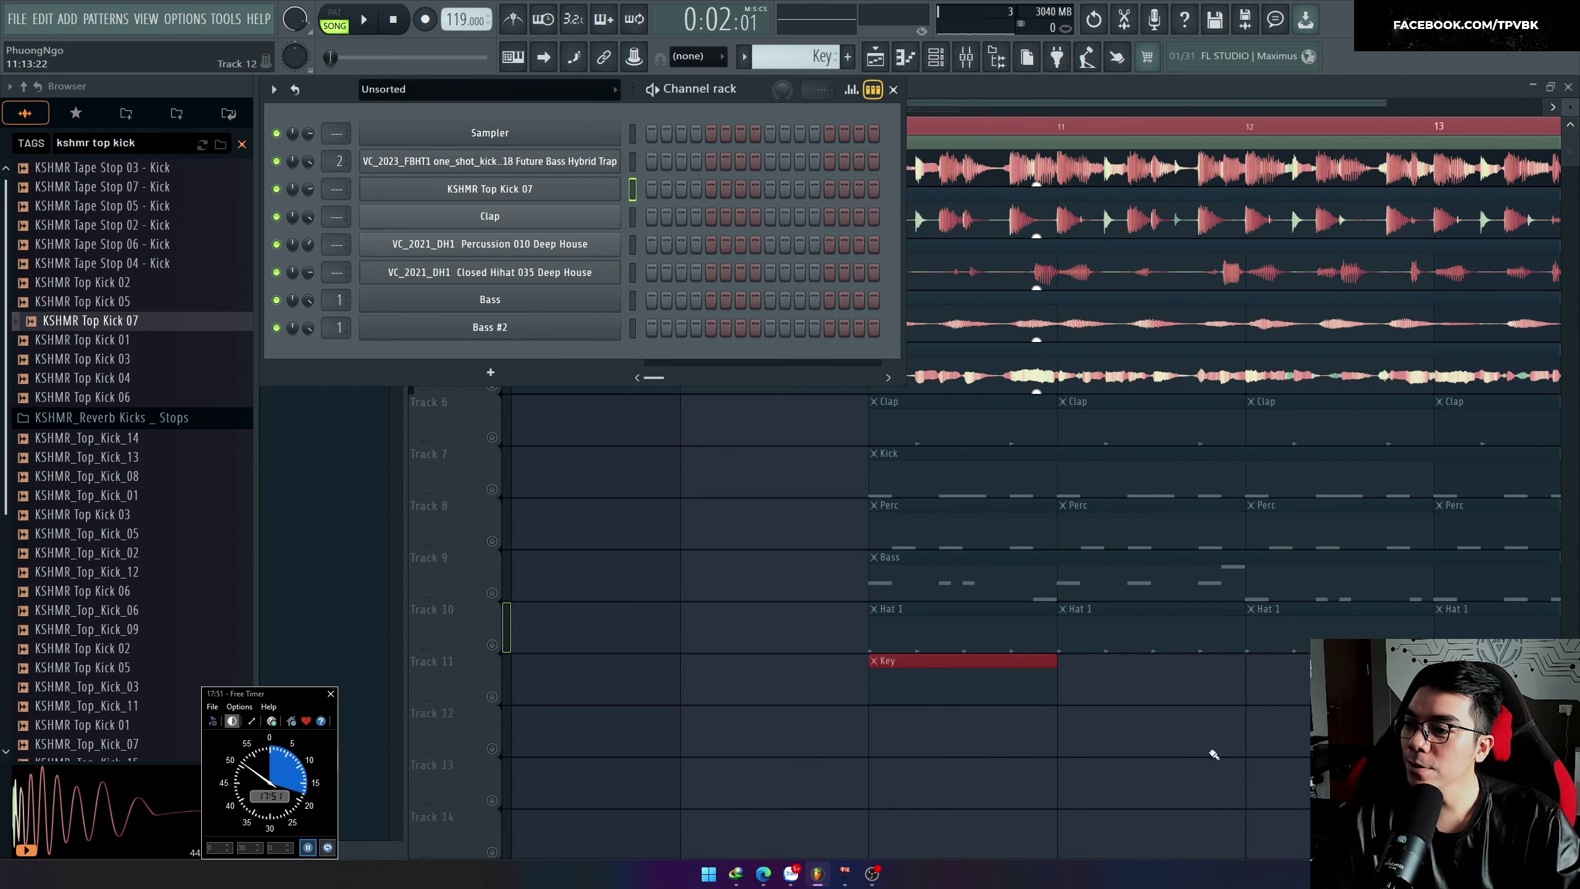
ctrl+click(1185, 756)
ctrl+scroll(1120, 734, down, 3)
drag(1052, 686, 612, 676)
key(space)
key(space)
ctrl+scroll(612, 676, up, 2)
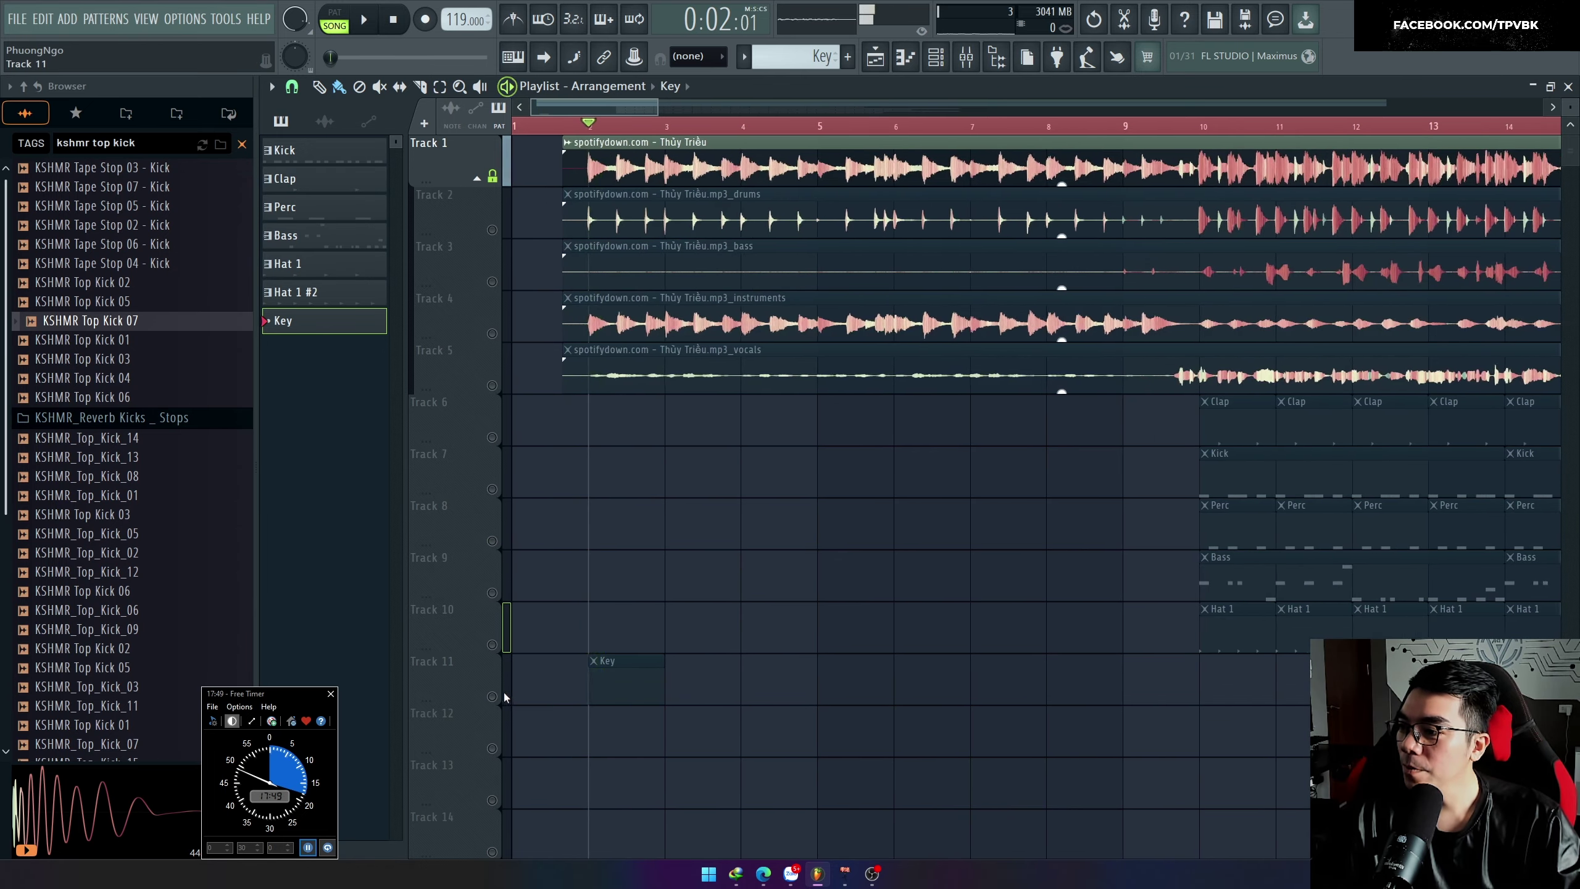
Step: Unmute Track 11 and add a Serum instrument channel for the Key pattern
key(F6)
click(488, 373)
key(s)
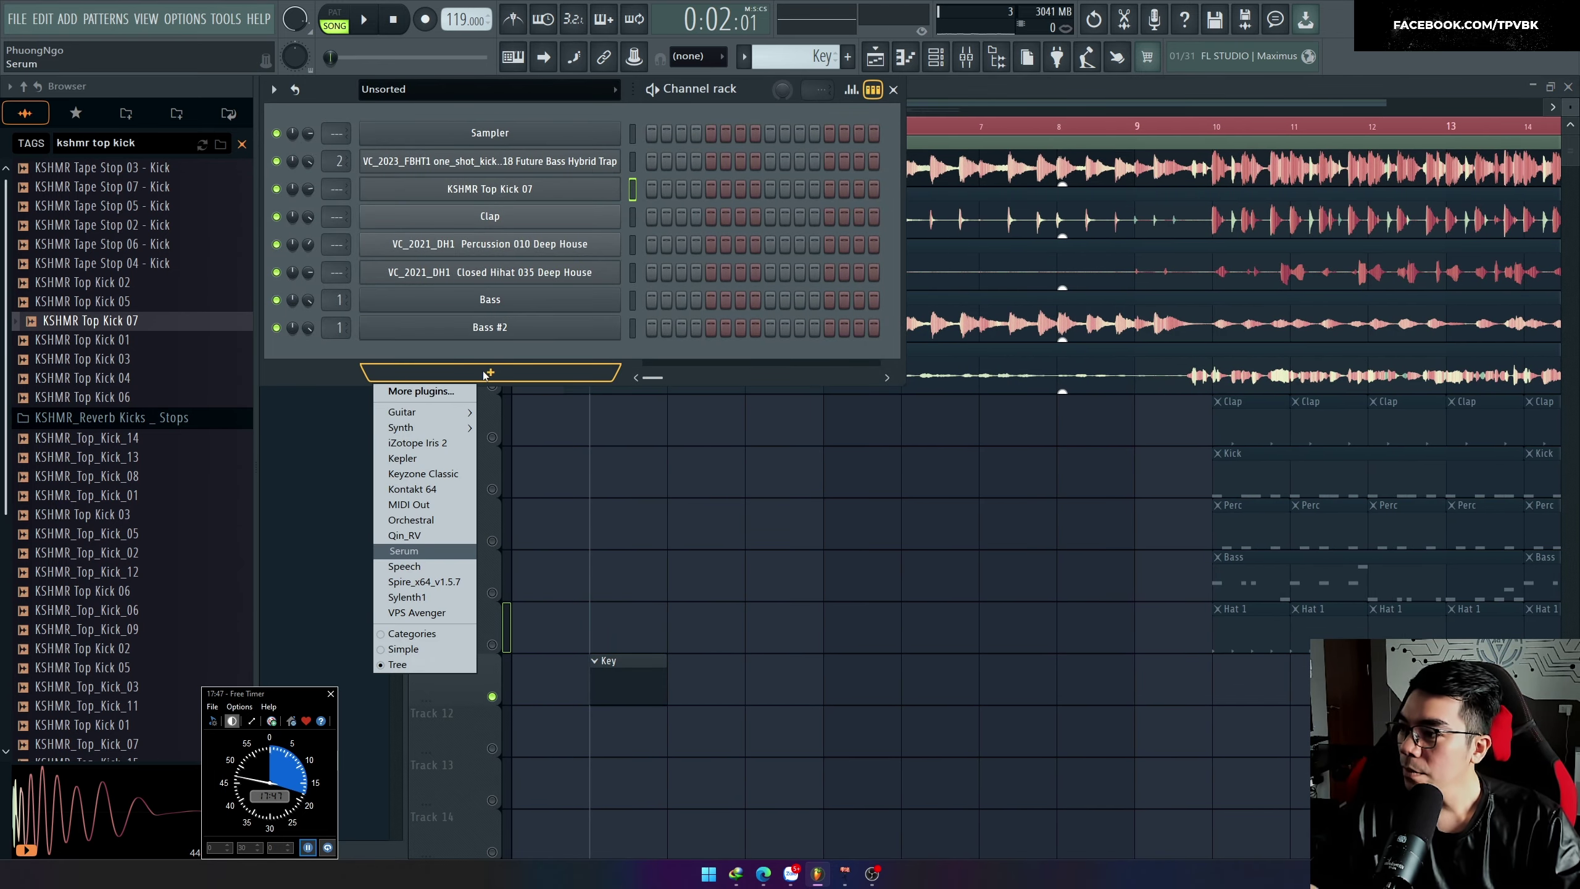
key(Return)
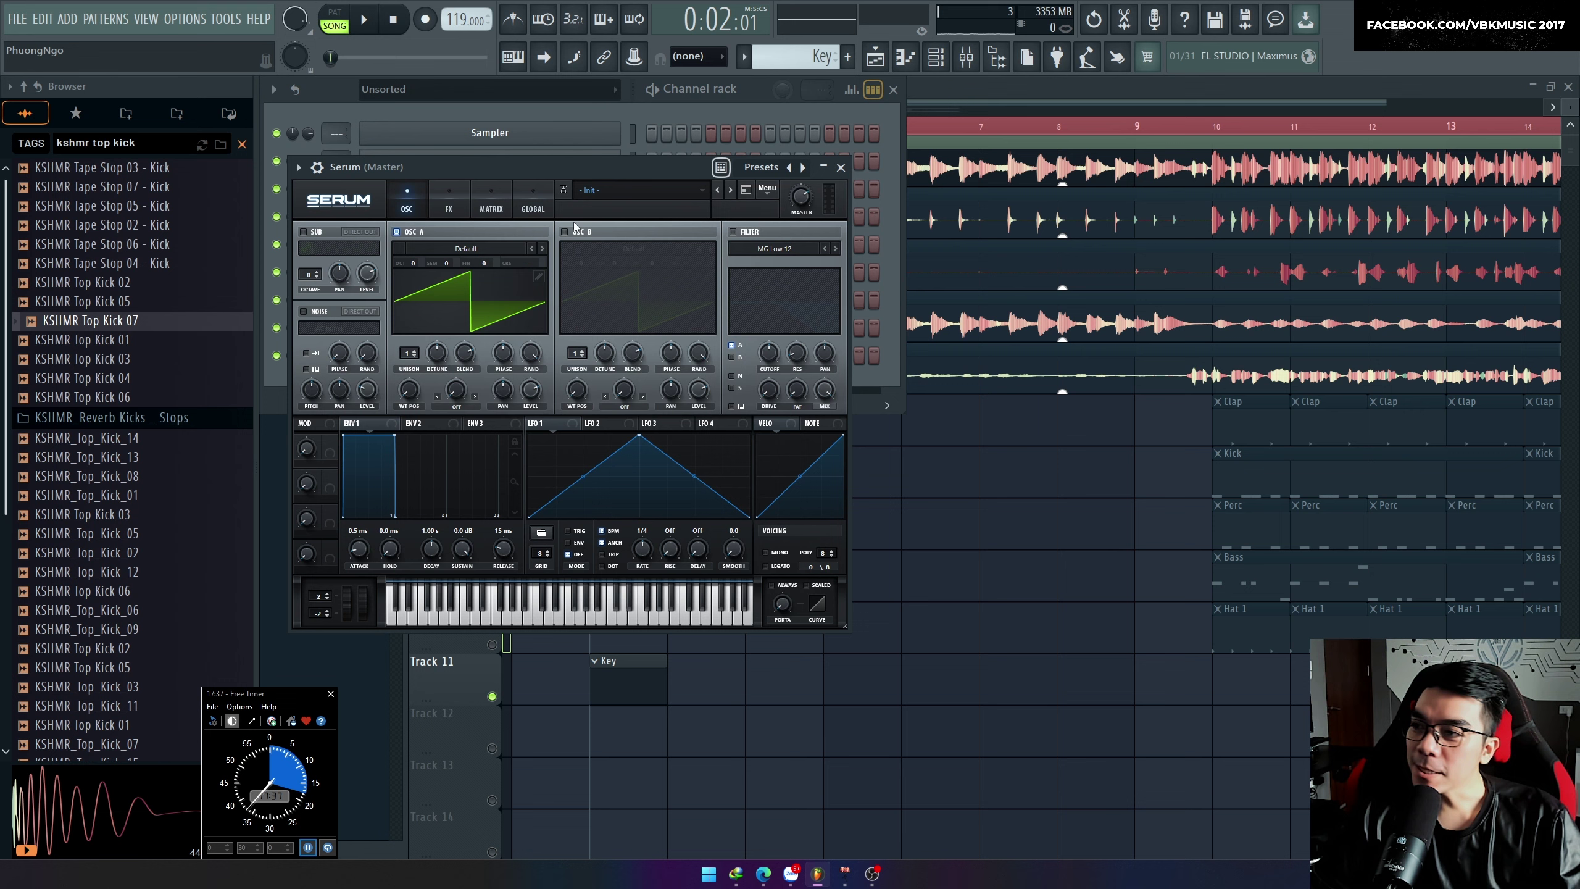
Step: Look through Serum's preset folders and search the preset browser for "key"
click(631, 193)
mouse_move(631, 209)
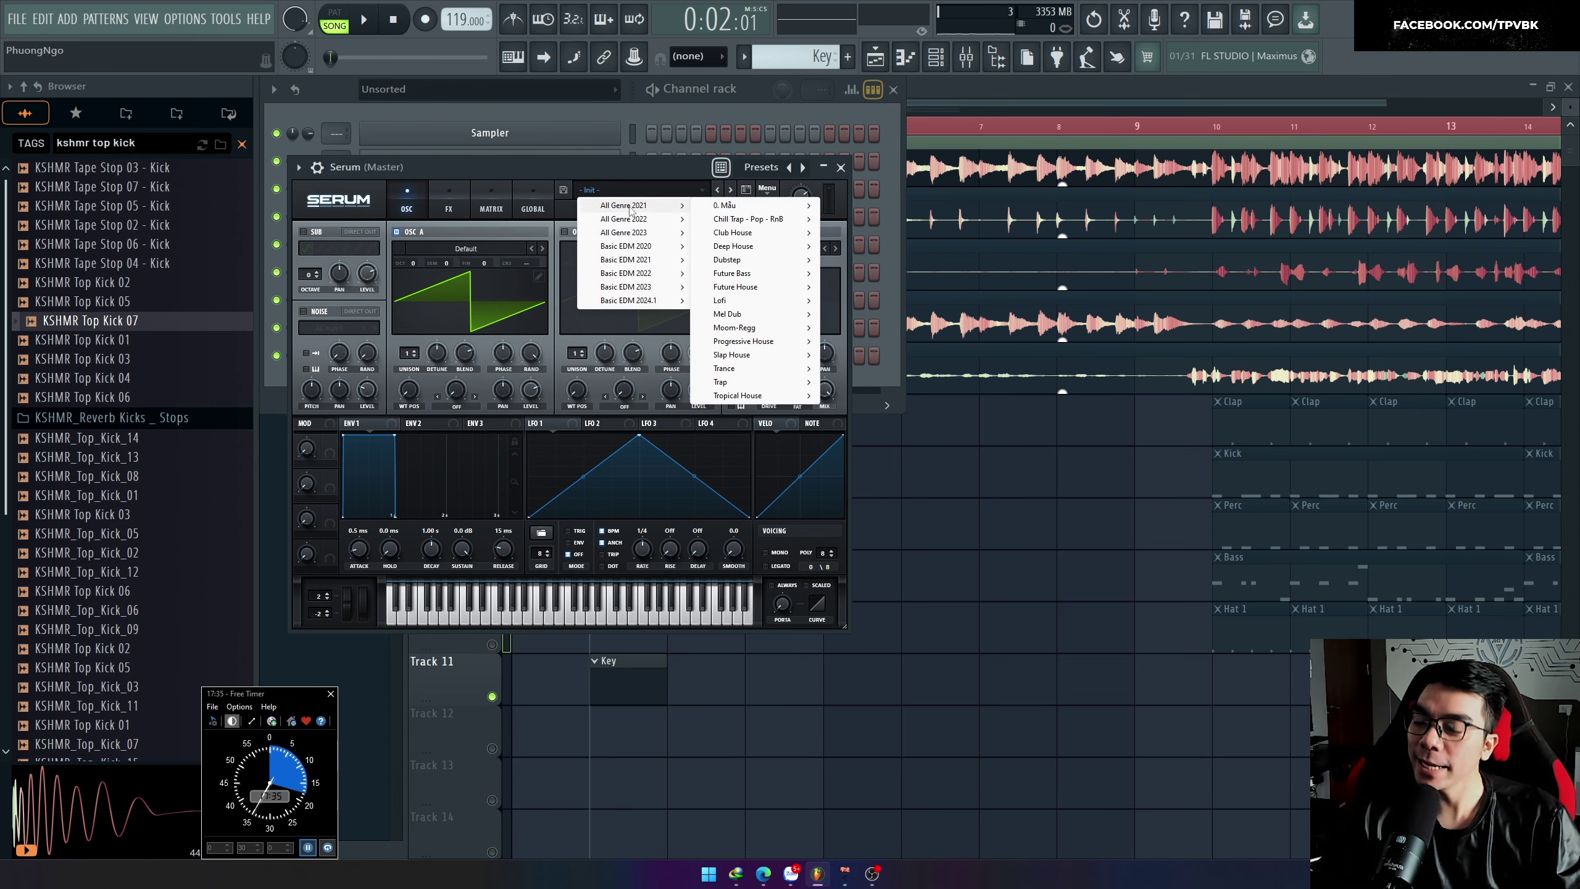
mouse_move(655, 234)
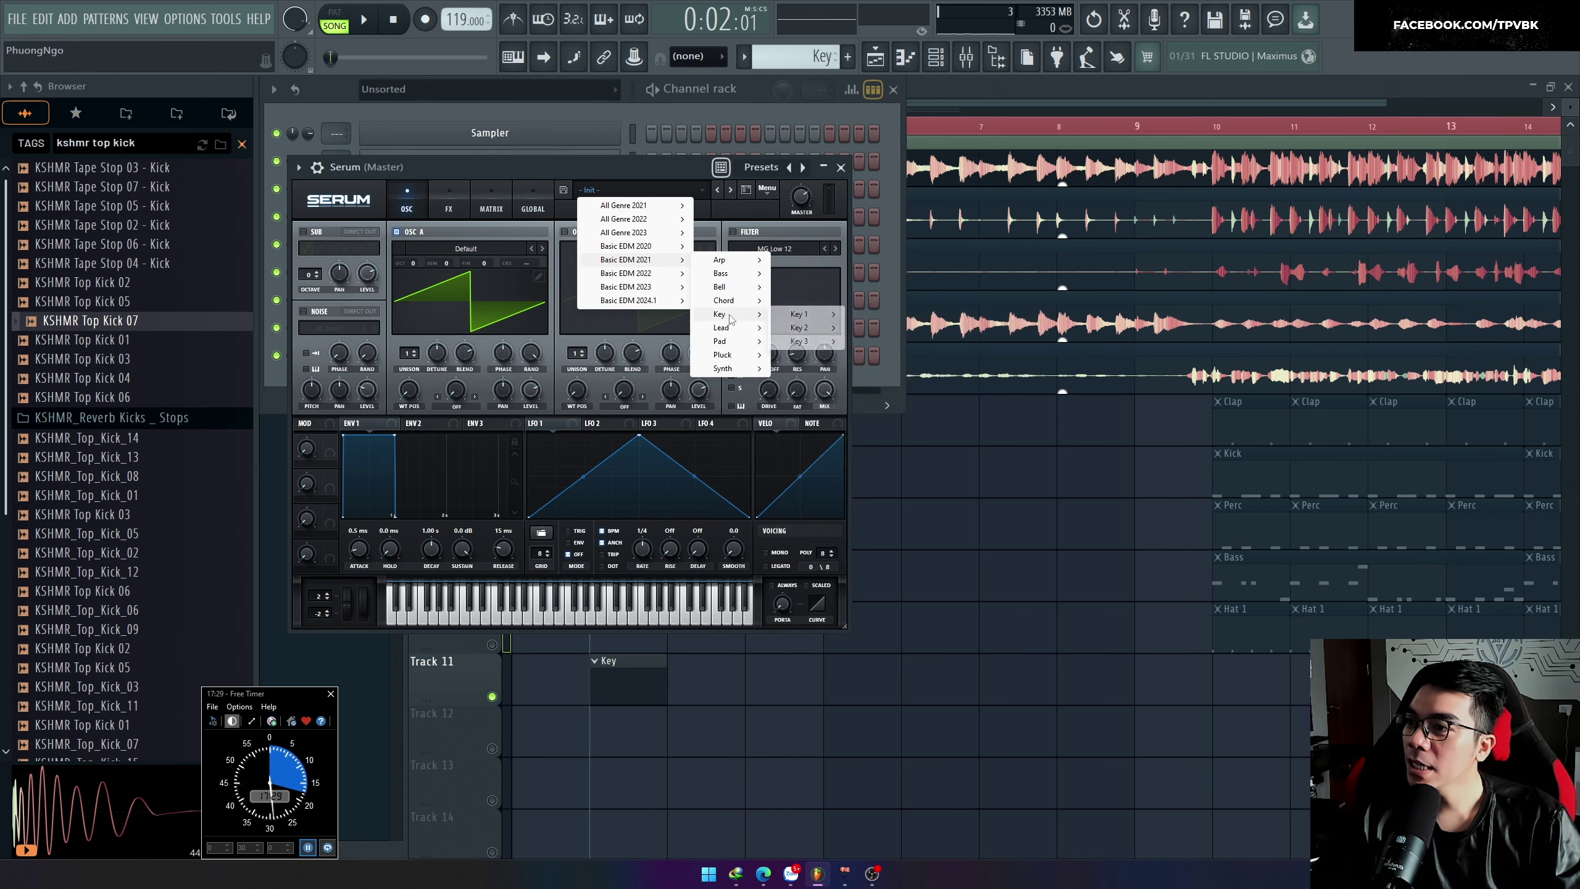
mouse_move(725, 314)
mouse_move(805, 316)
click(746, 192)
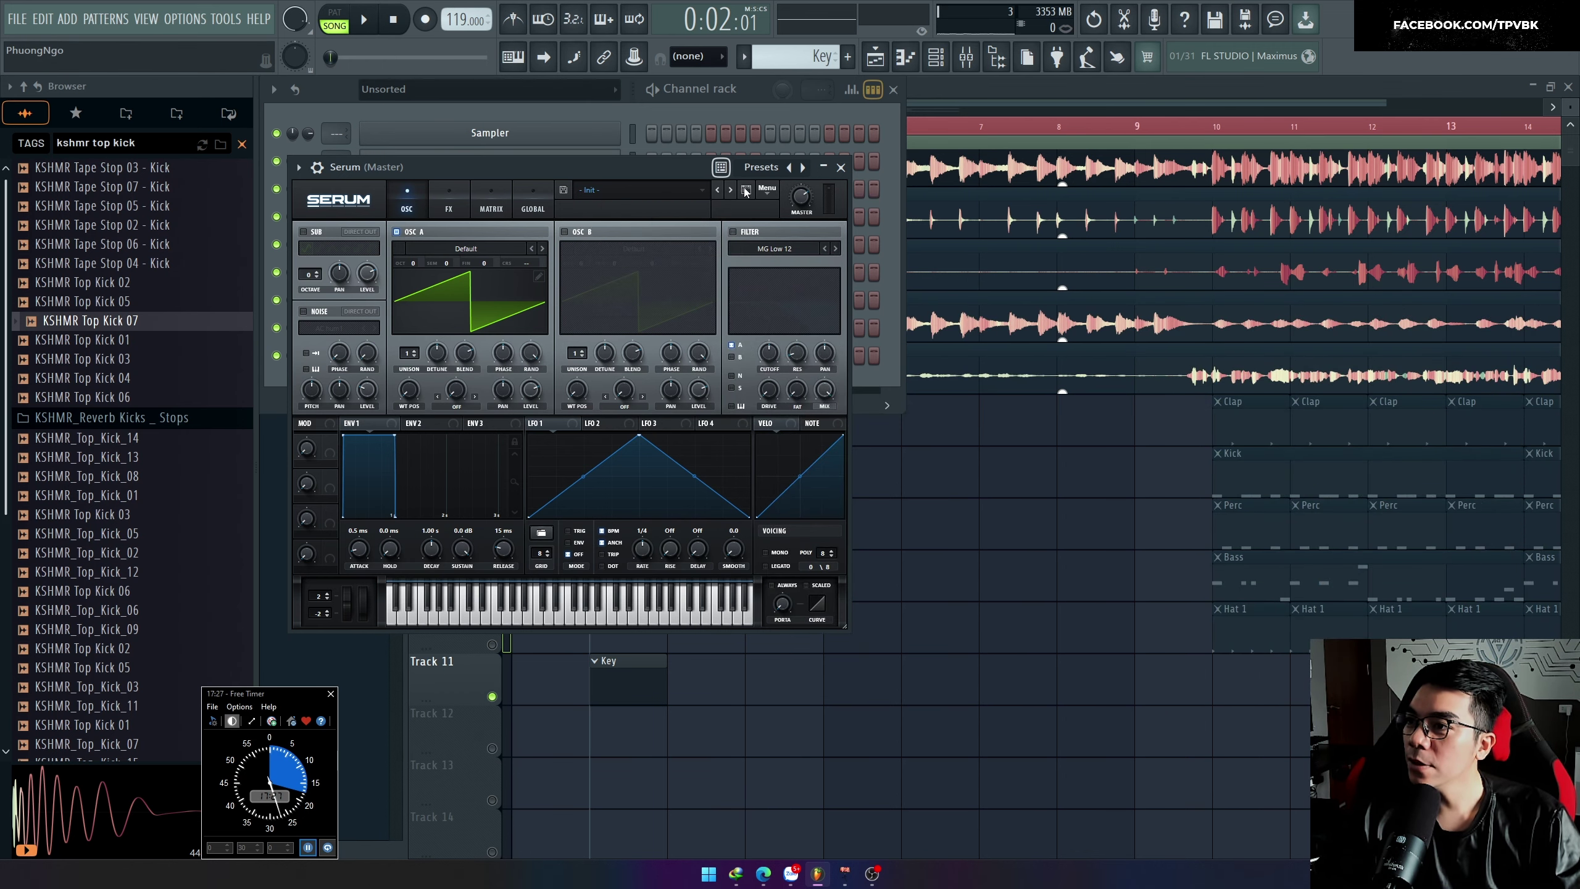
click(746, 190)
click(766, 250)
text(key)
key(Return)
Step: Audition random key presets with test notes and settle on VBK Collection 2020 Key (19), closing the preset browser
click(374, 256)
key(Up)
click(488, 621)
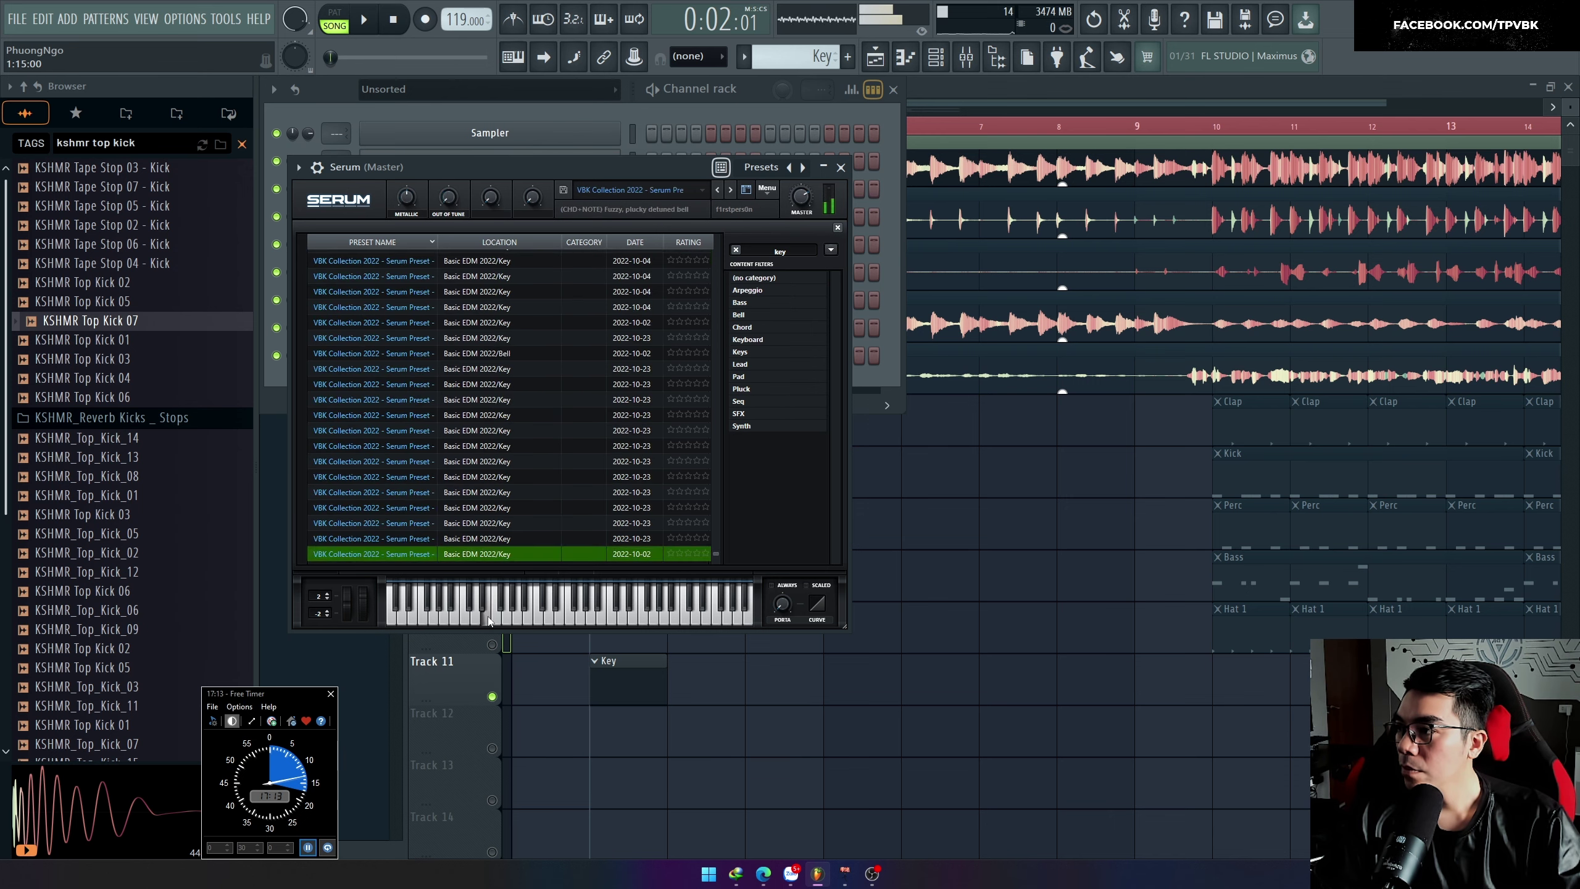
key(r)
key(r)
click(488, 621)
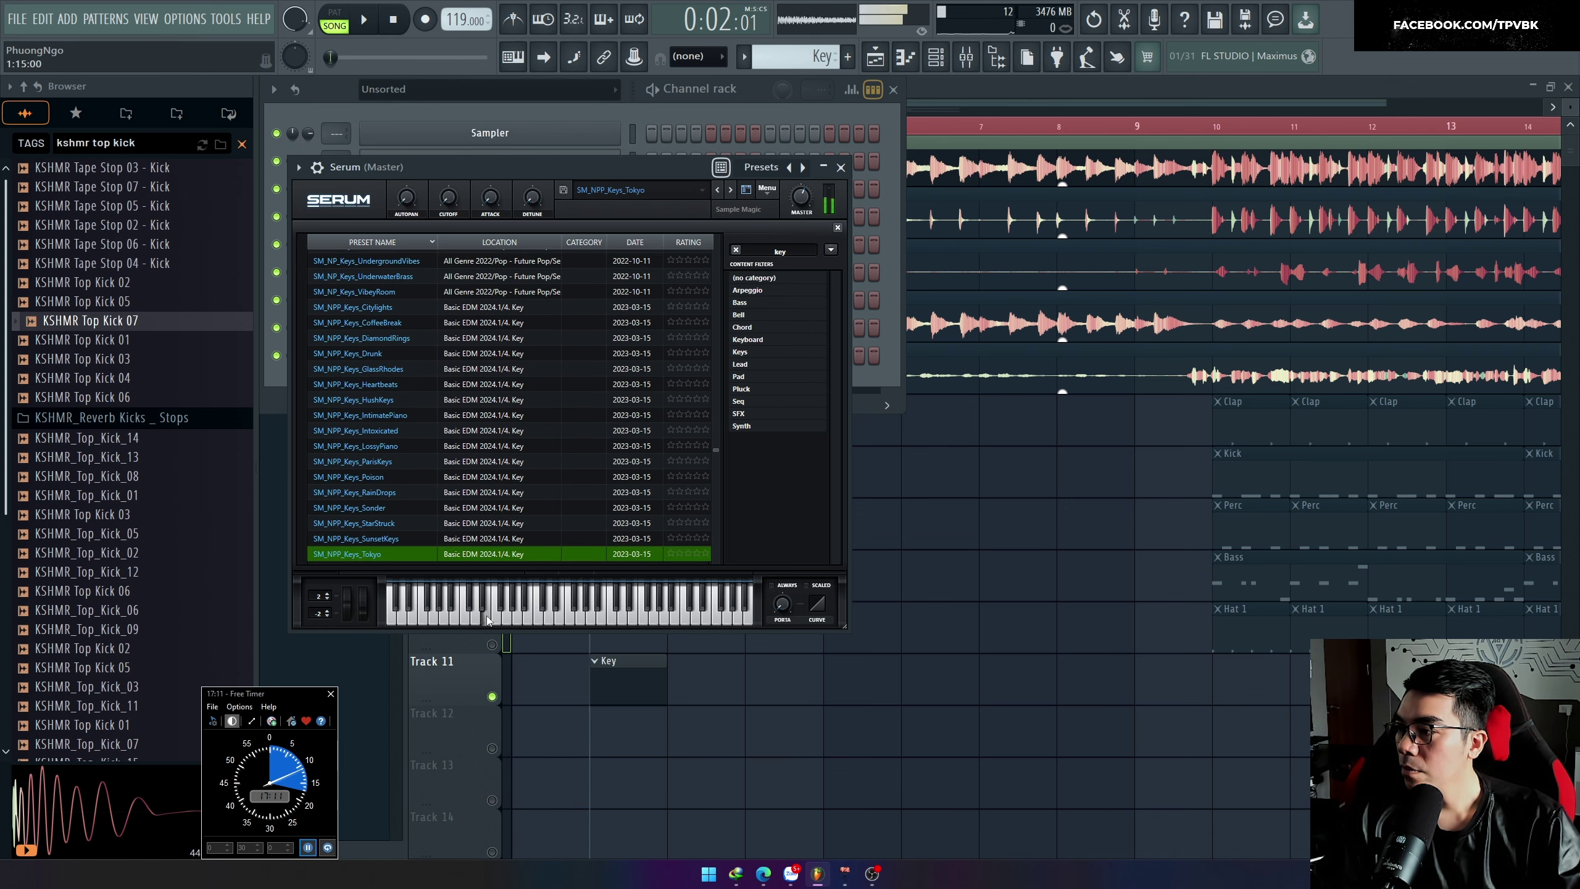
key(r)
key(Down)
key(r)
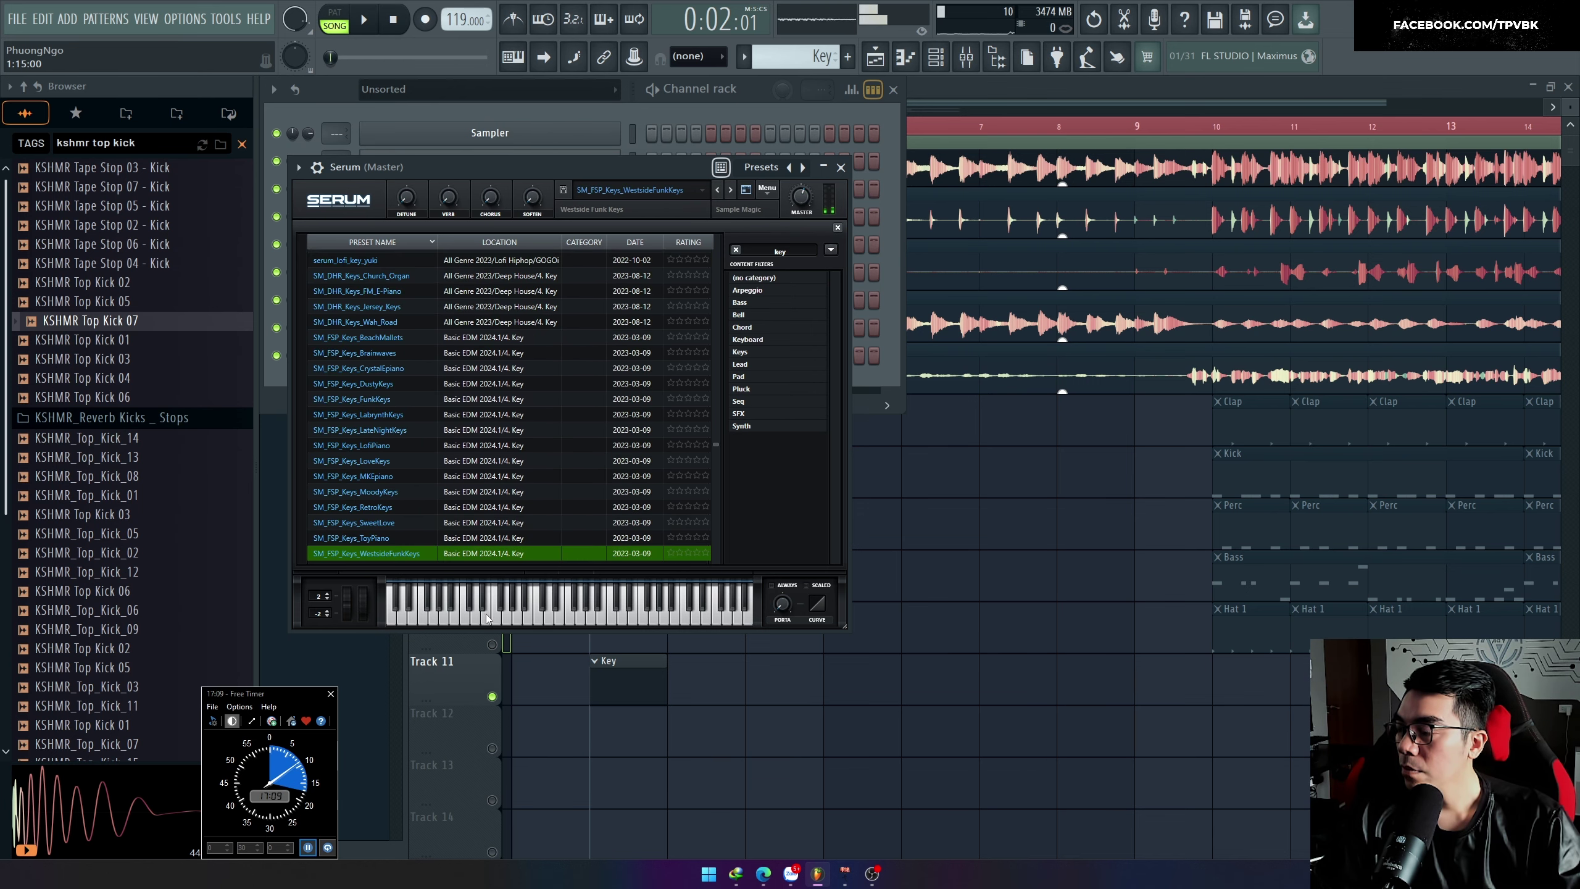
click(488, 619)
key(r)
click(488, 618)
key(r)
click(487, 615)
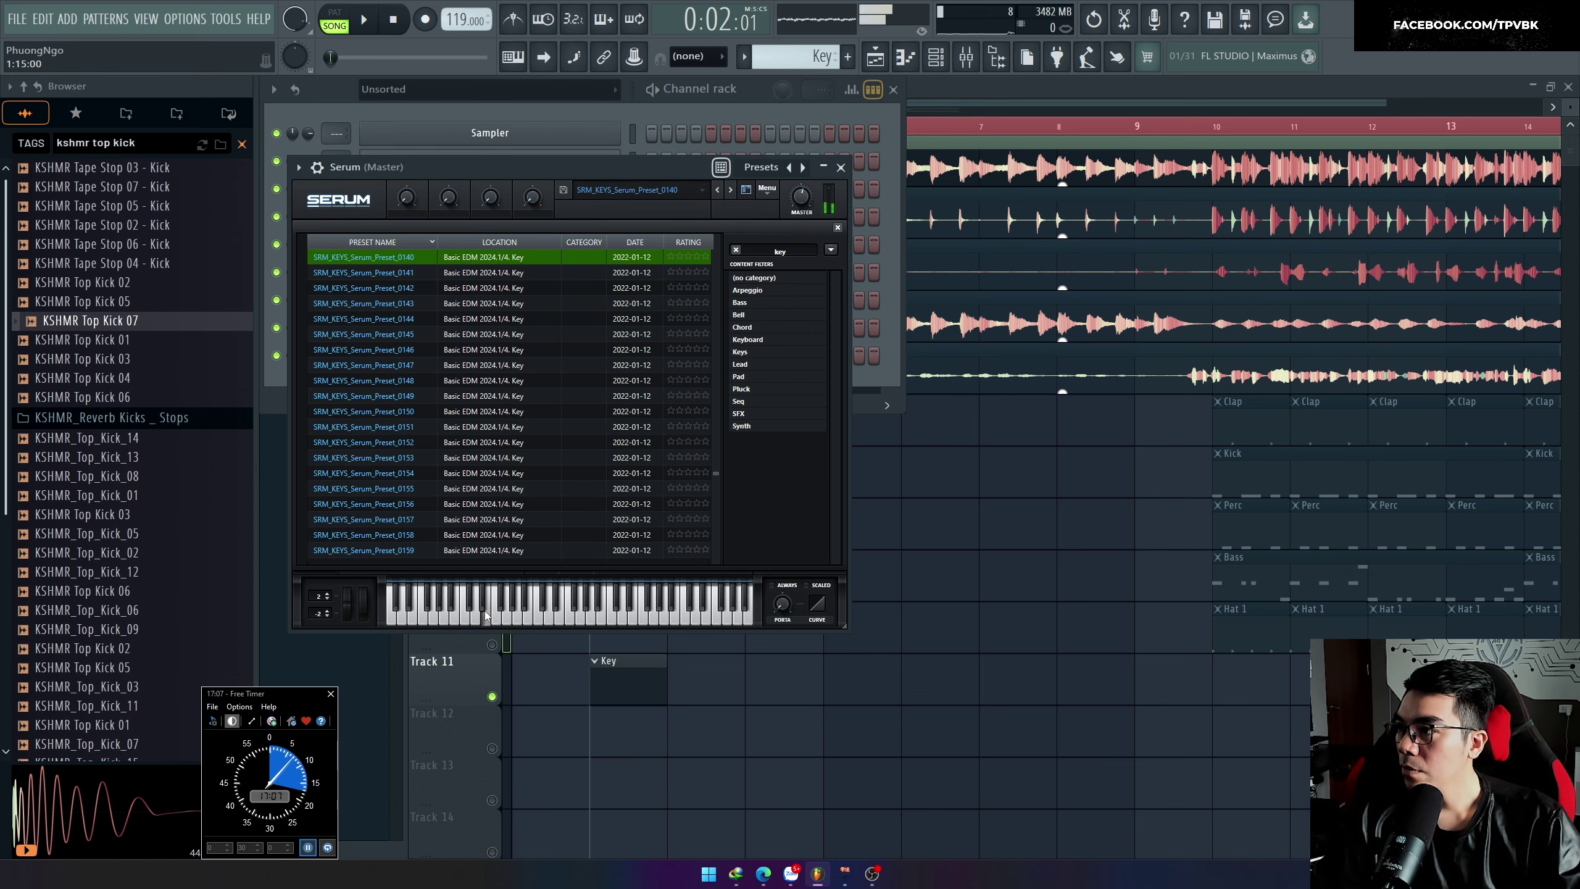
key(r)
key(r)
click(486, 615)
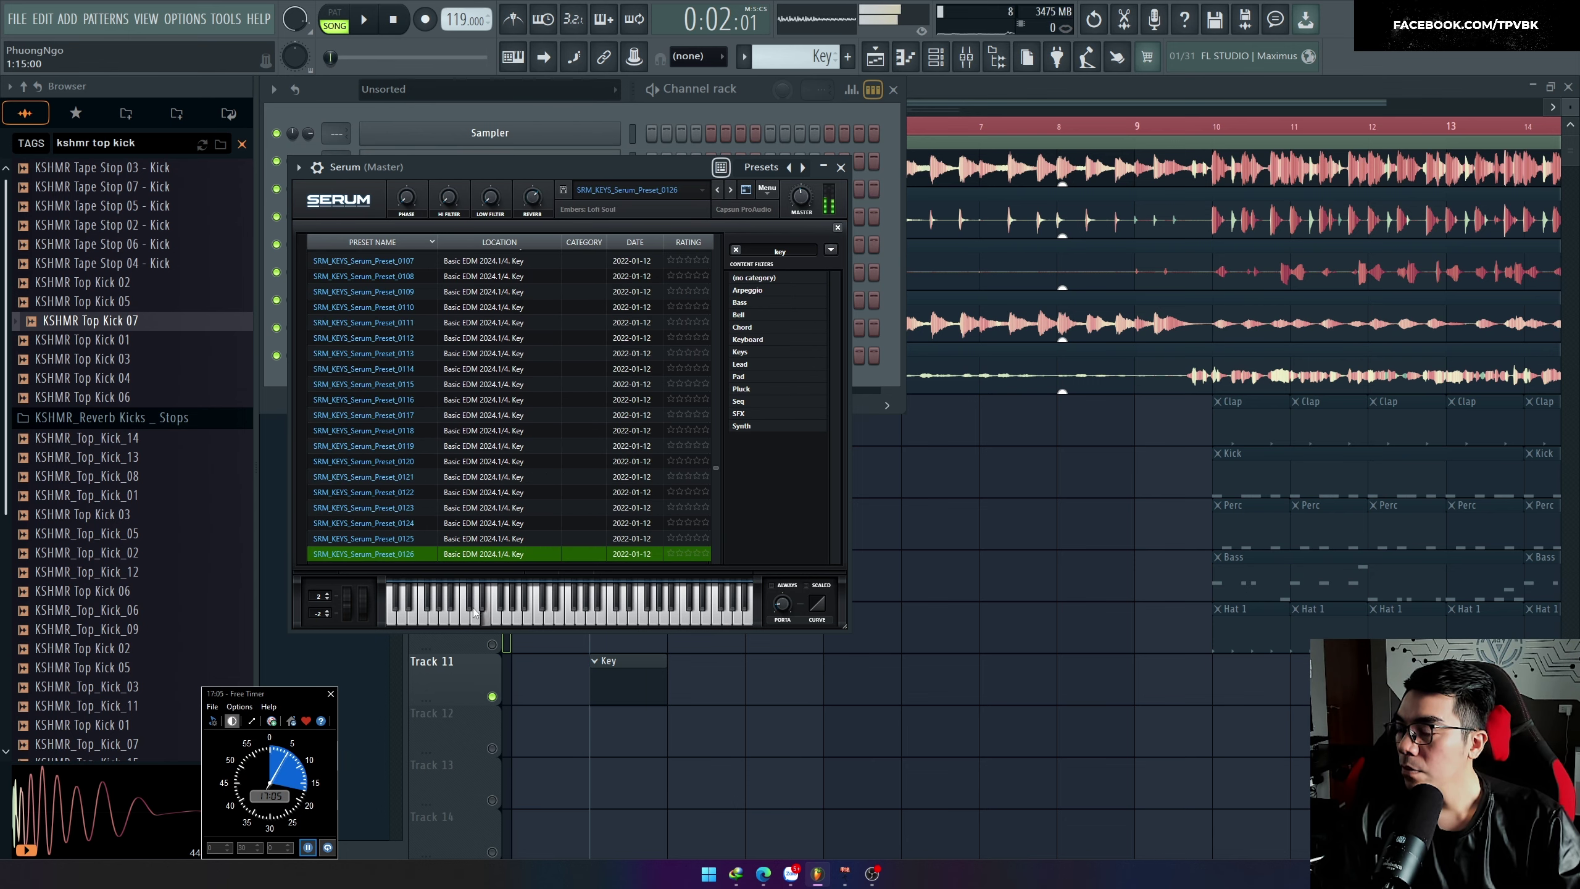
key(r)
key(r)
click(474, 611)
key(r)
click(474, 612)
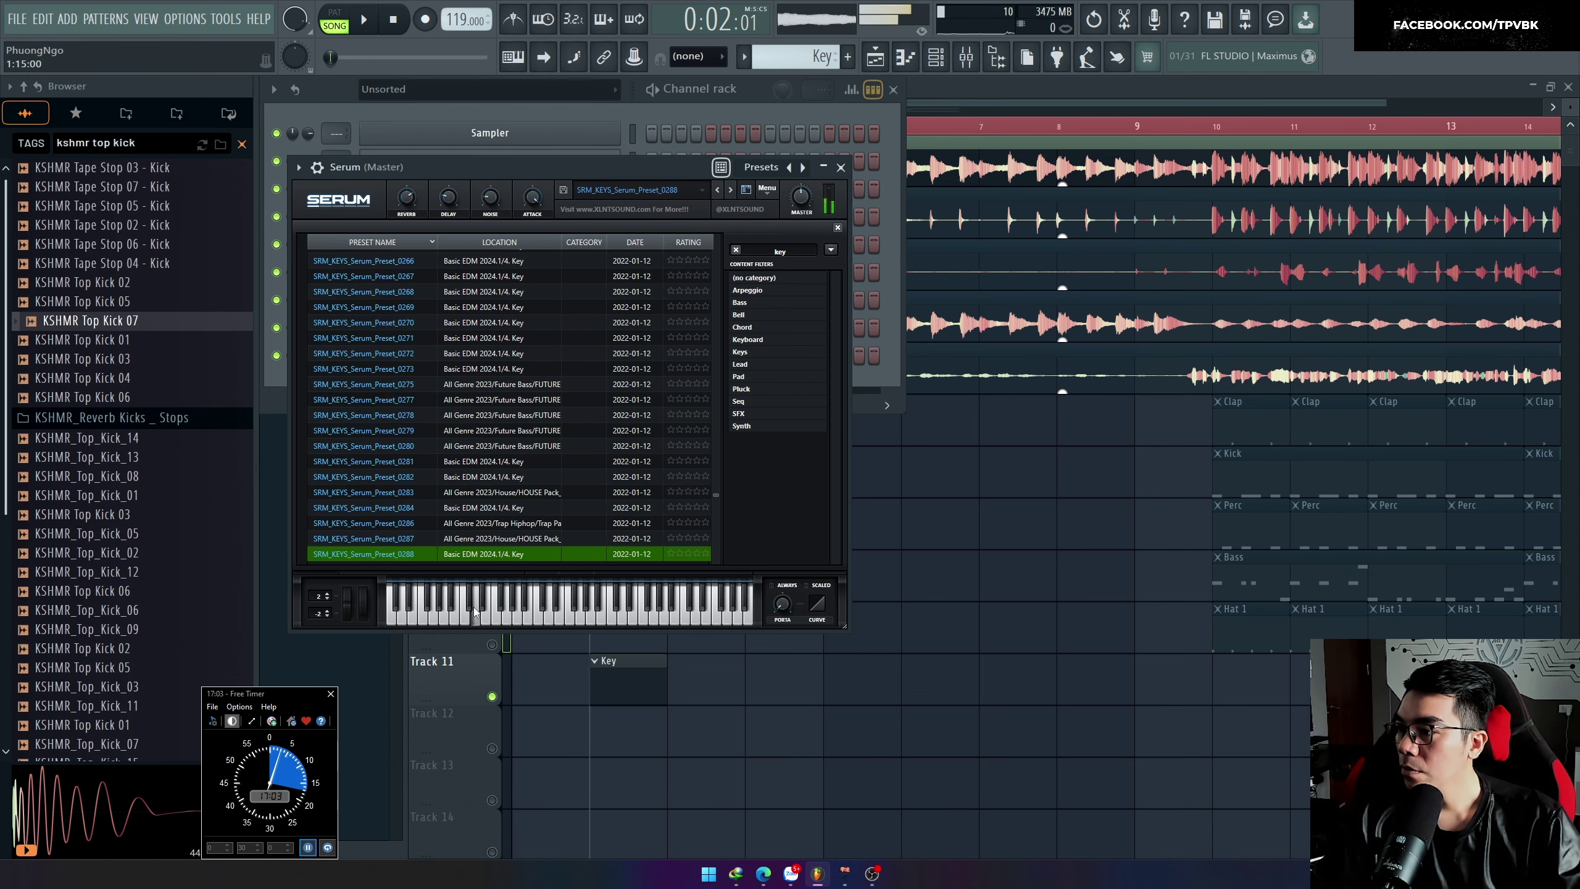
click(477, 616)
key(r)
key(r)
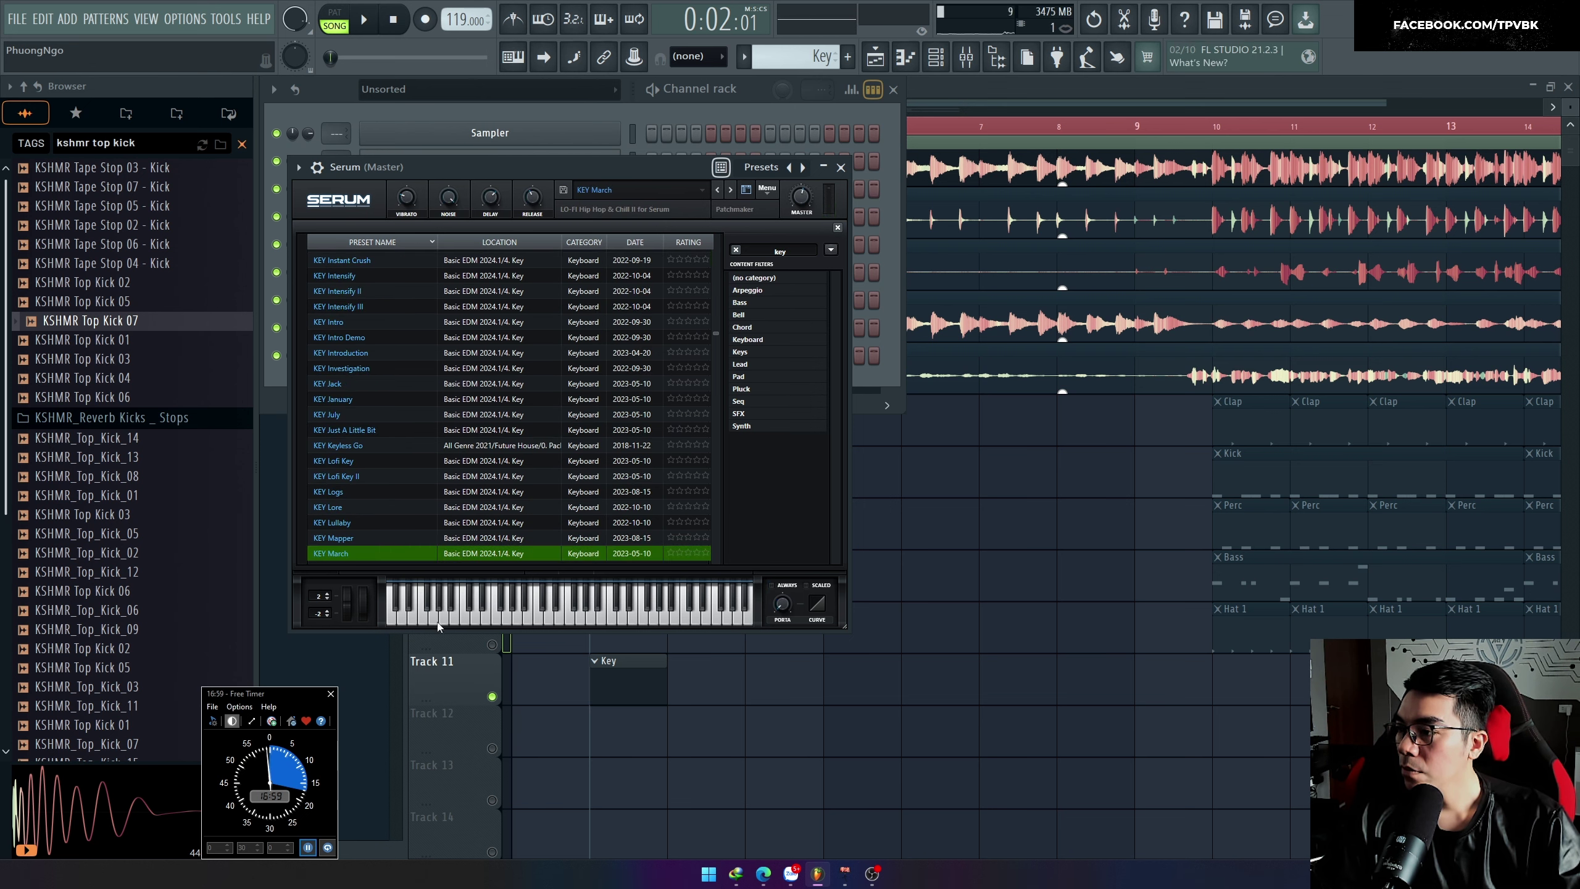
key(r)
key(r)
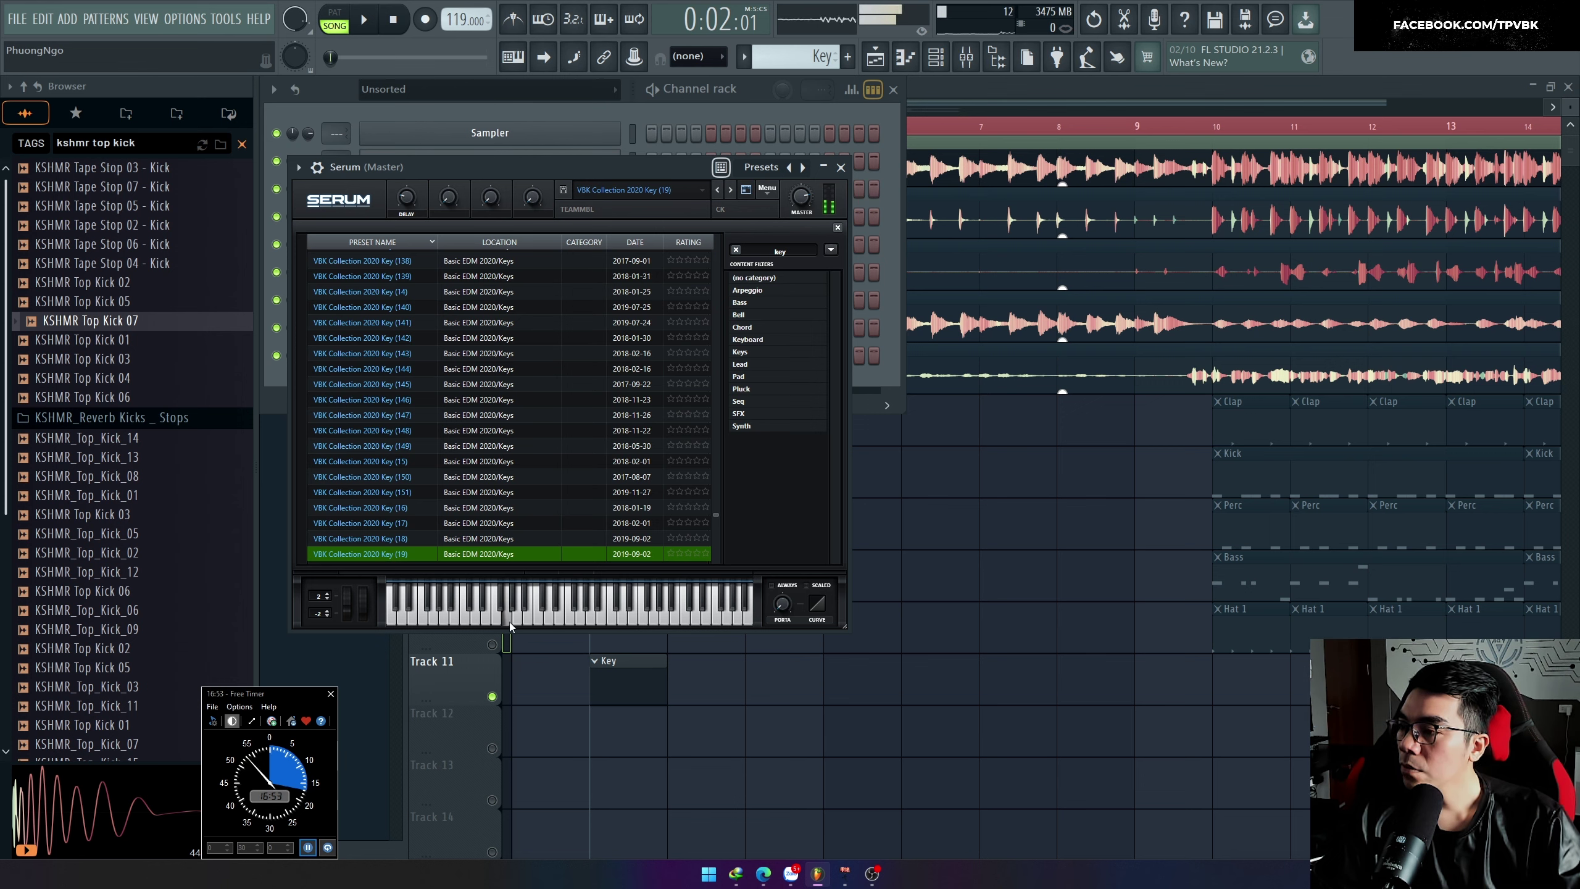
click(745, 192)
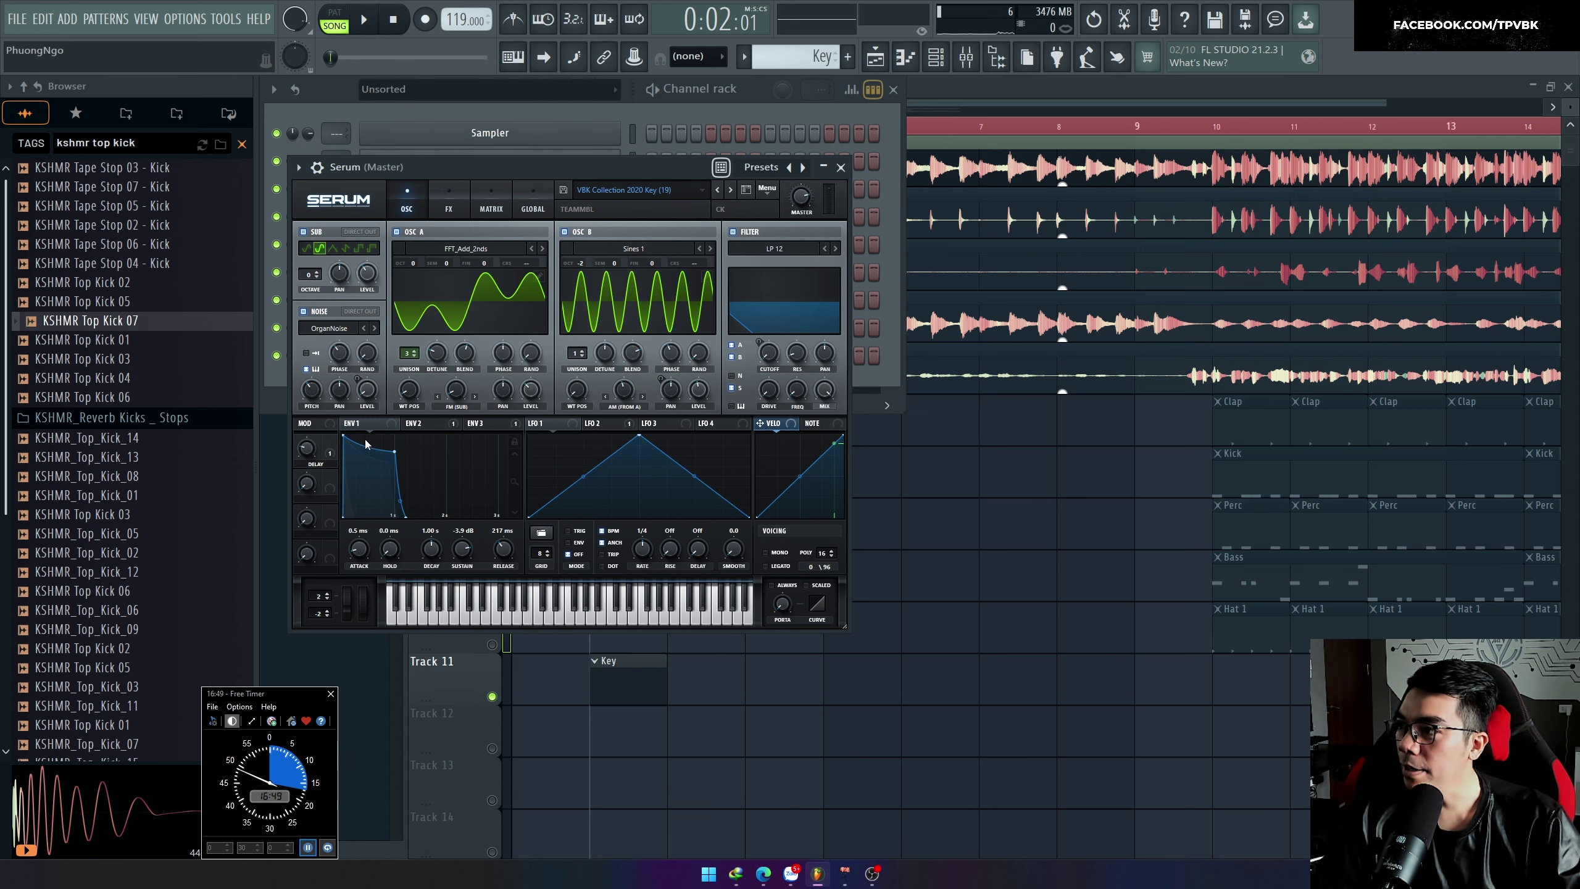
Step: Play test notes on Serum's keyboard and compare them with the original song's intro
click(533, 621)
click(488, 616)
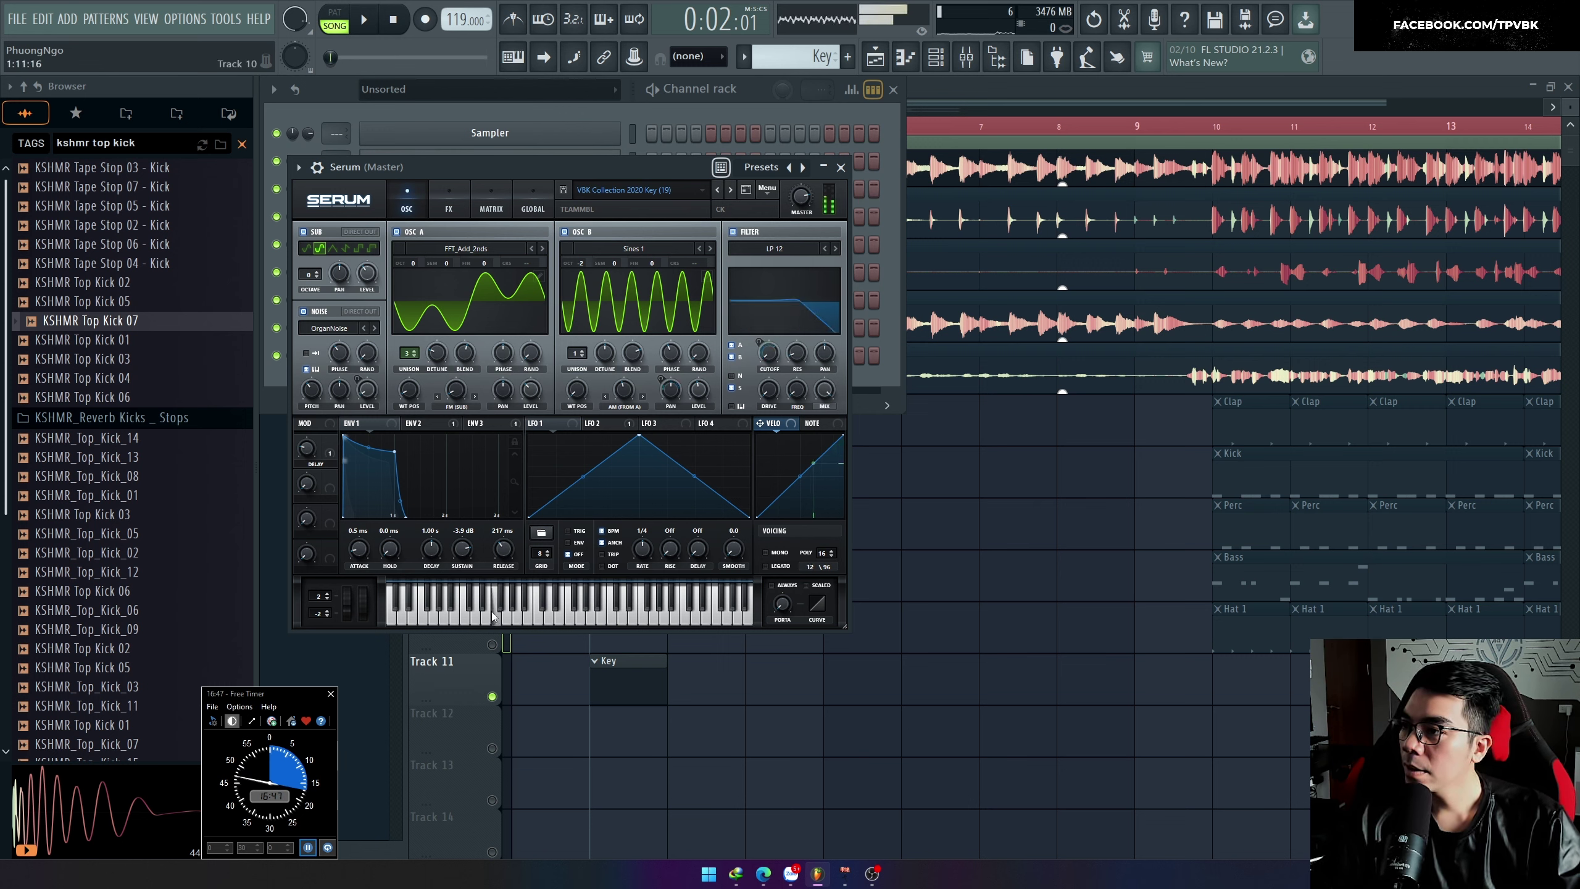
click(457, 613)
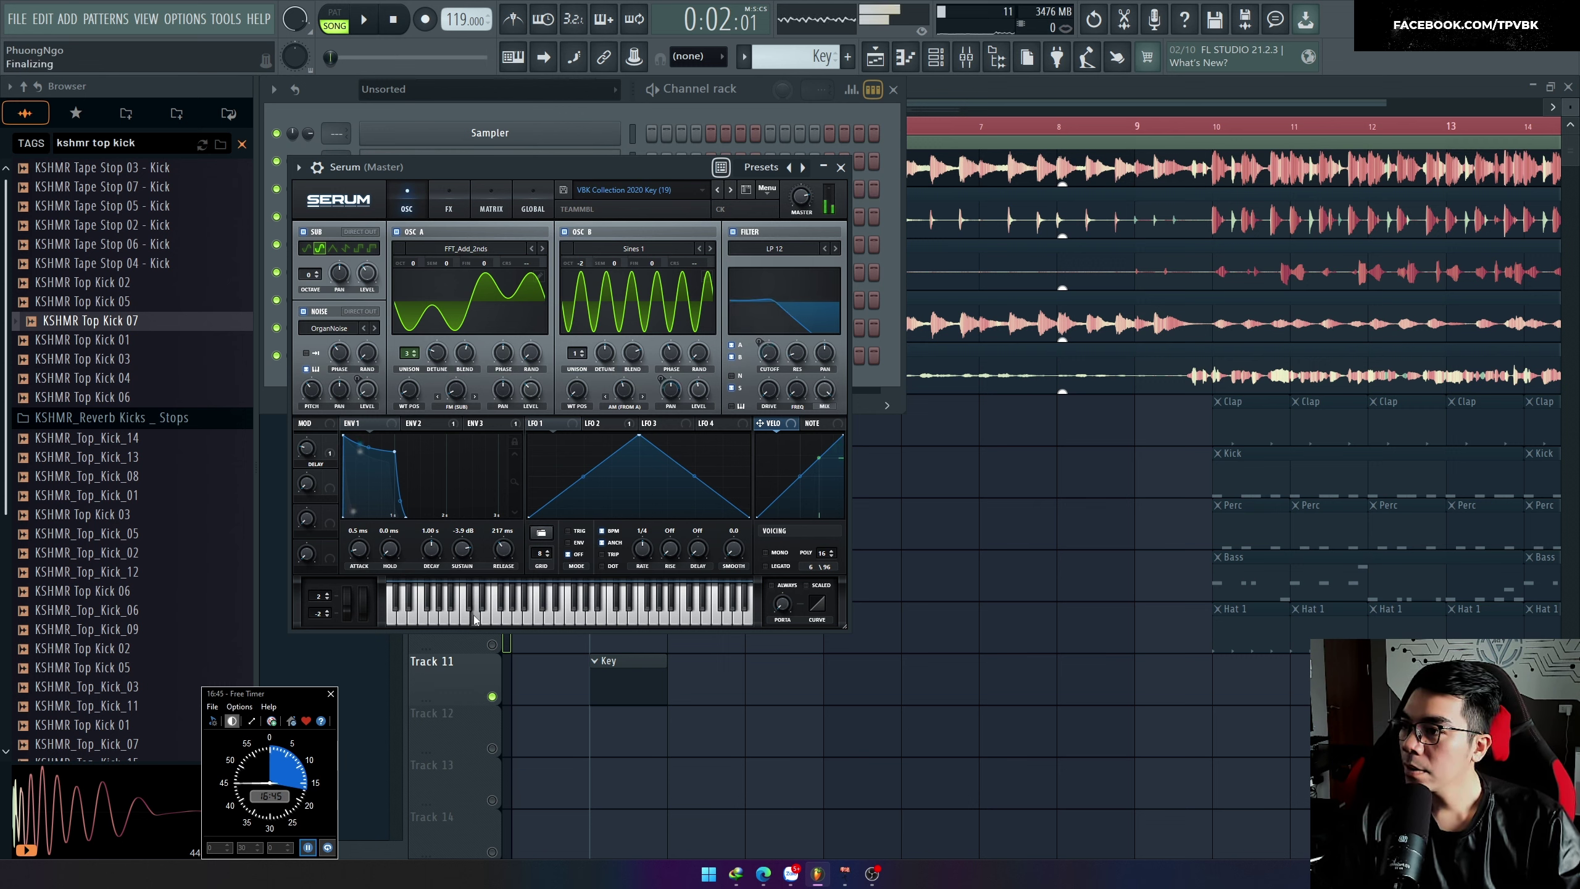
key(space)
key(space)
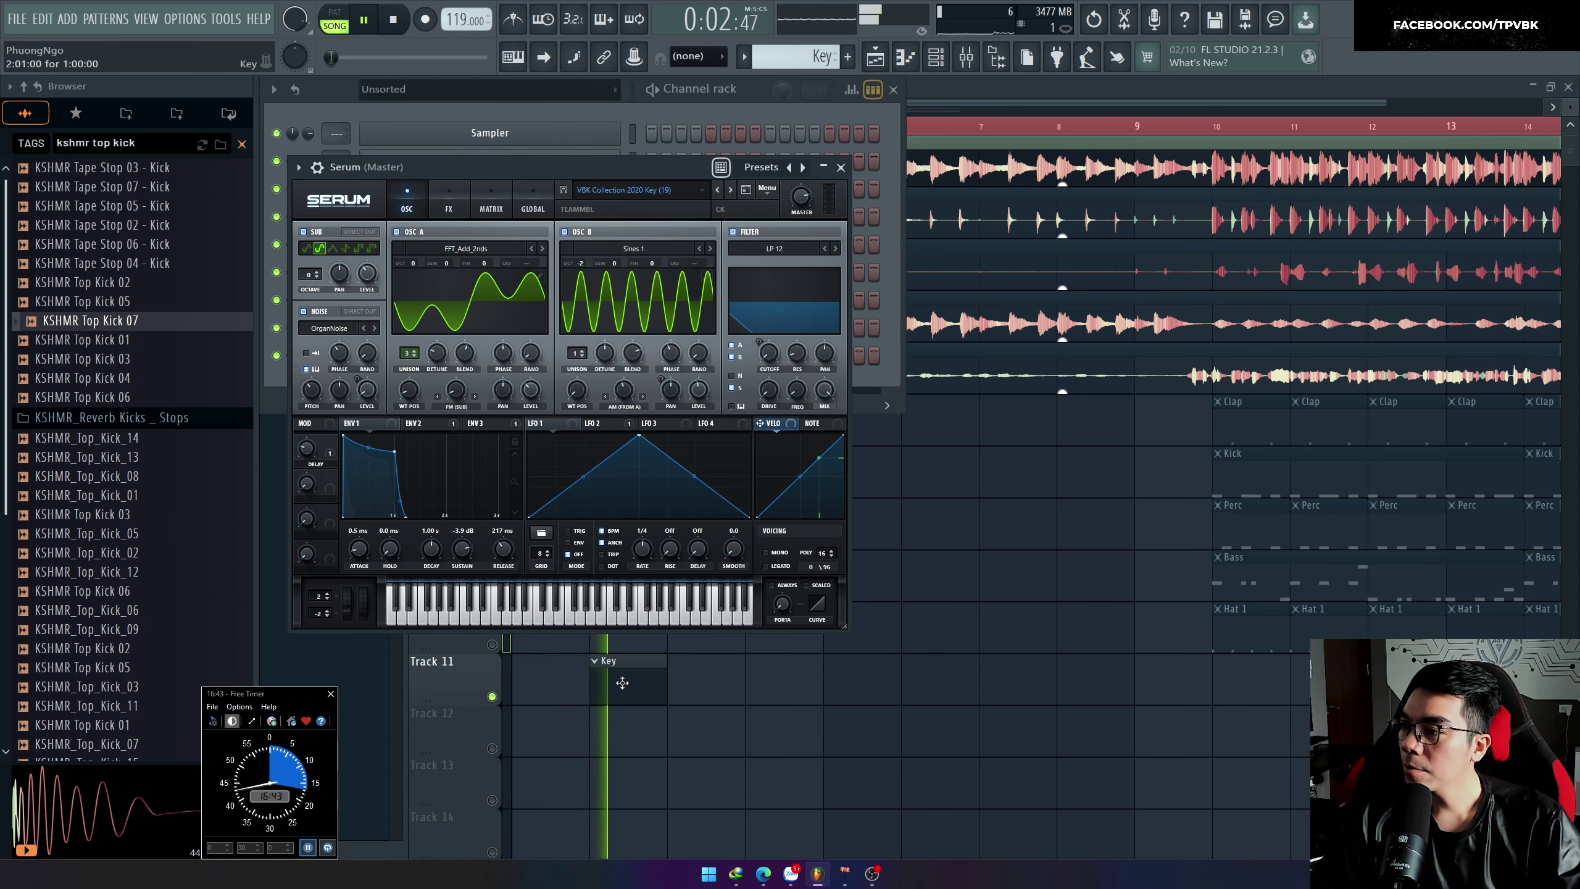
Step: Place an A3 note at the start of the Key pattern for Serum, raise it an octave to A4, and compare it with the intro
key(Escape)
right_click(563, 356)
click(657, 351)
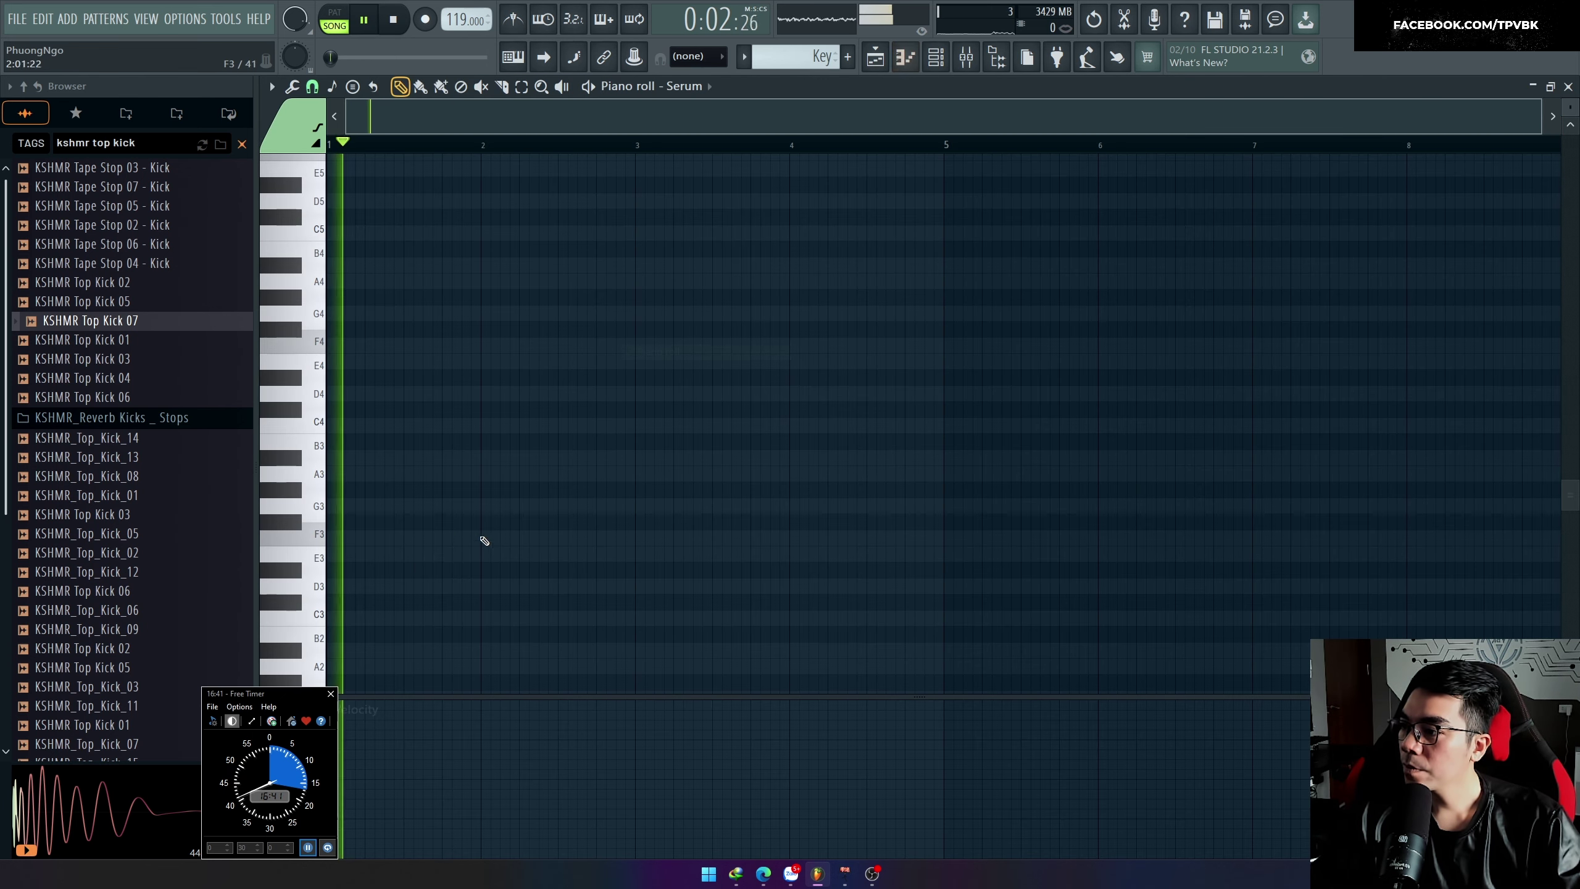
drag(331, 507, 329, 467)
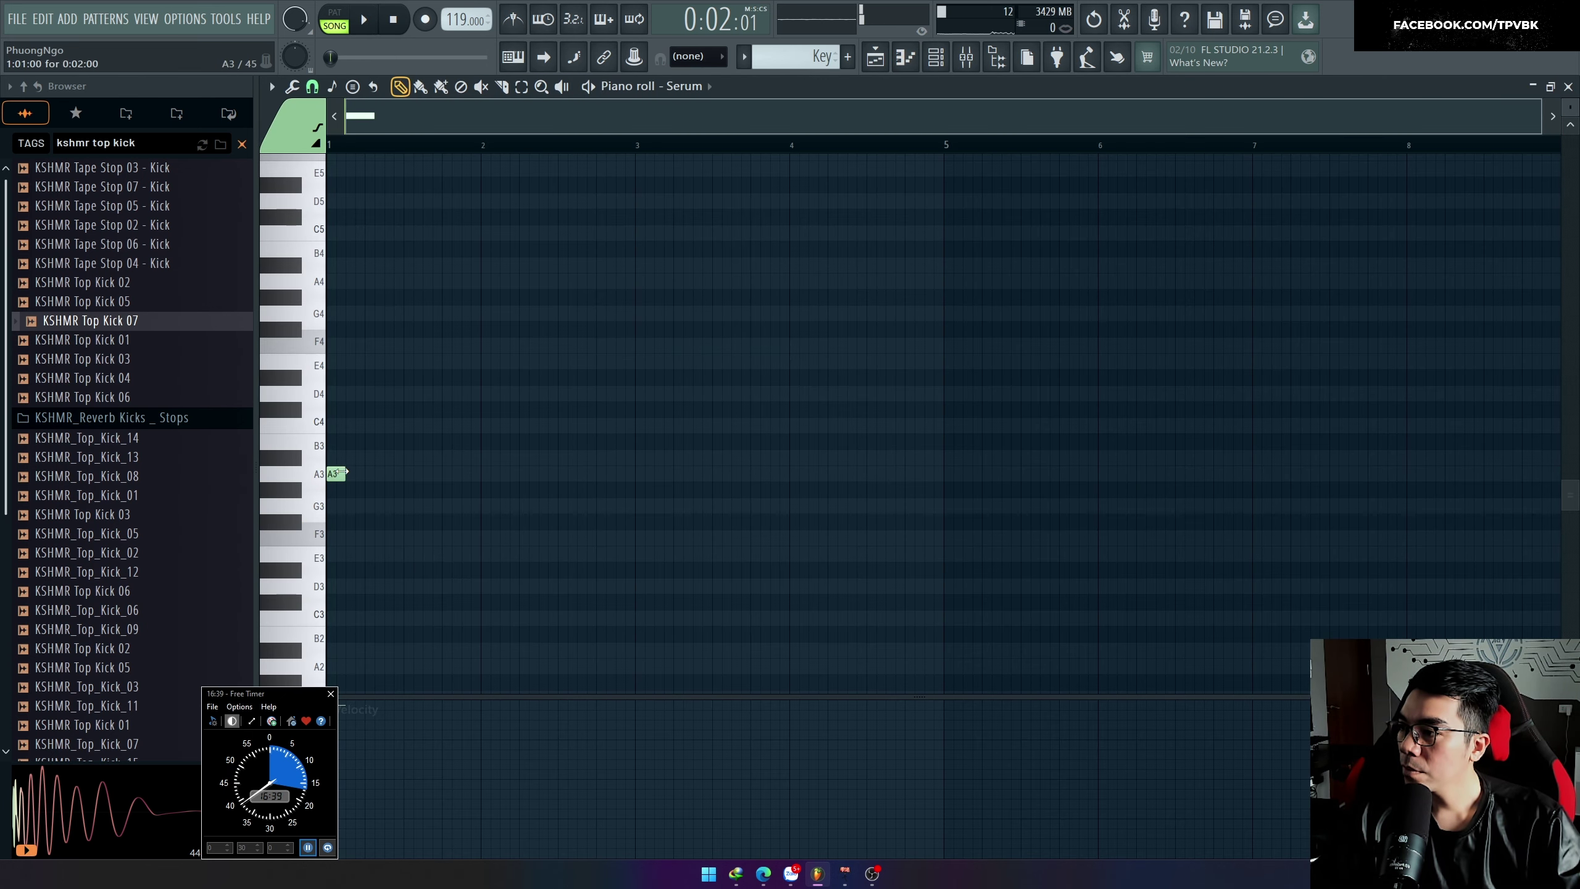
key(ctrl+Up)
key(space)
scroll(440, 547, up, 5)
key(space)
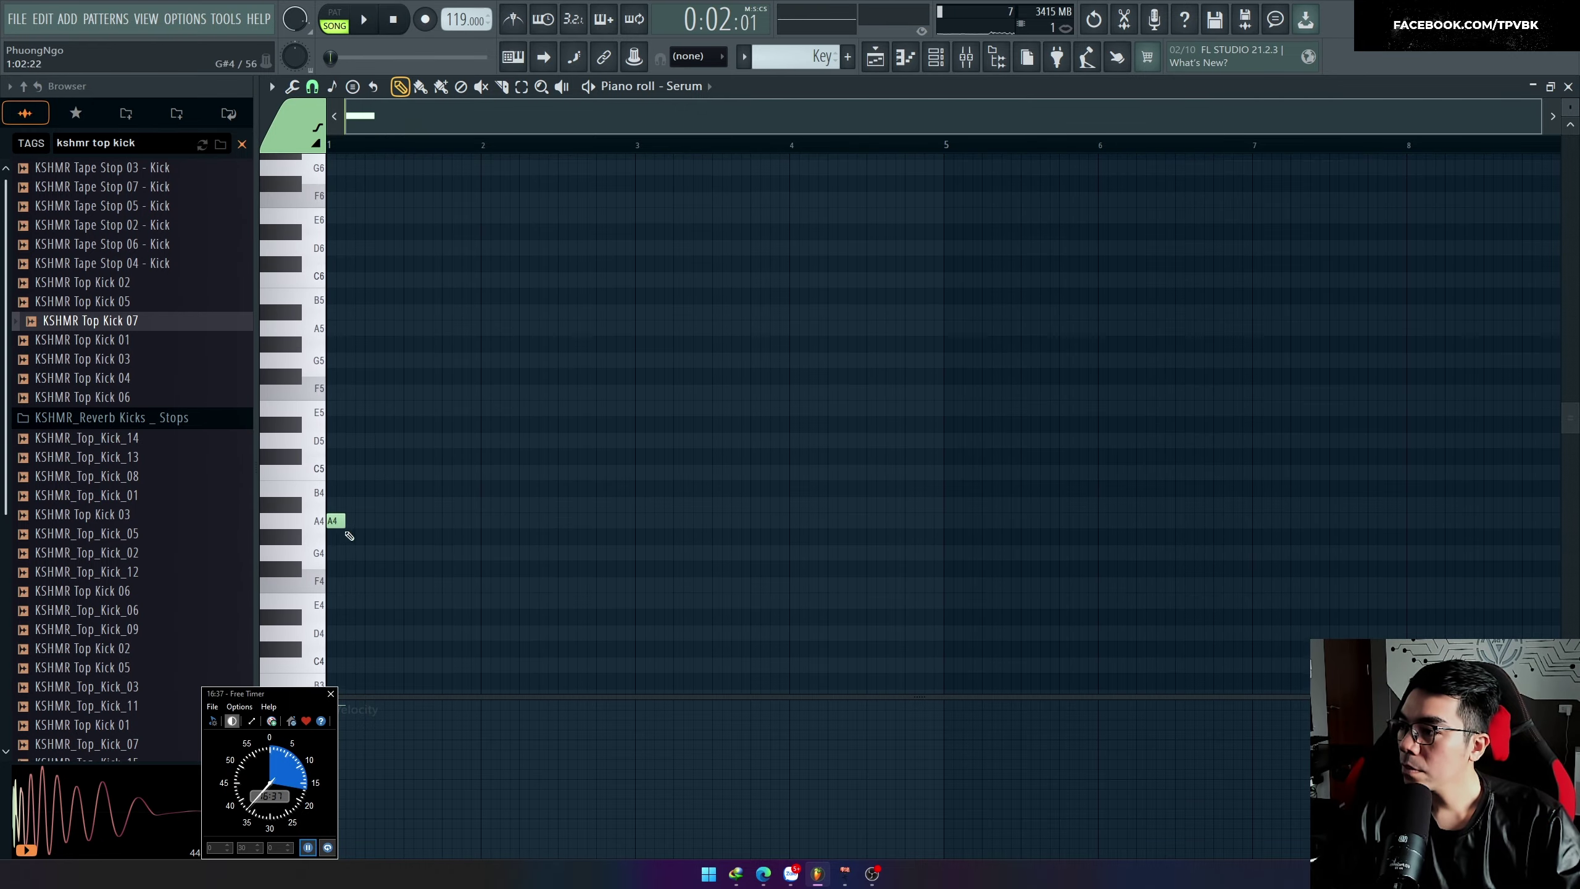
Step: Try the note at A#4 against the intro, then delete it from the Key pattern
click(333, 522)
drag(333, 522, 334, 505)
key(space)
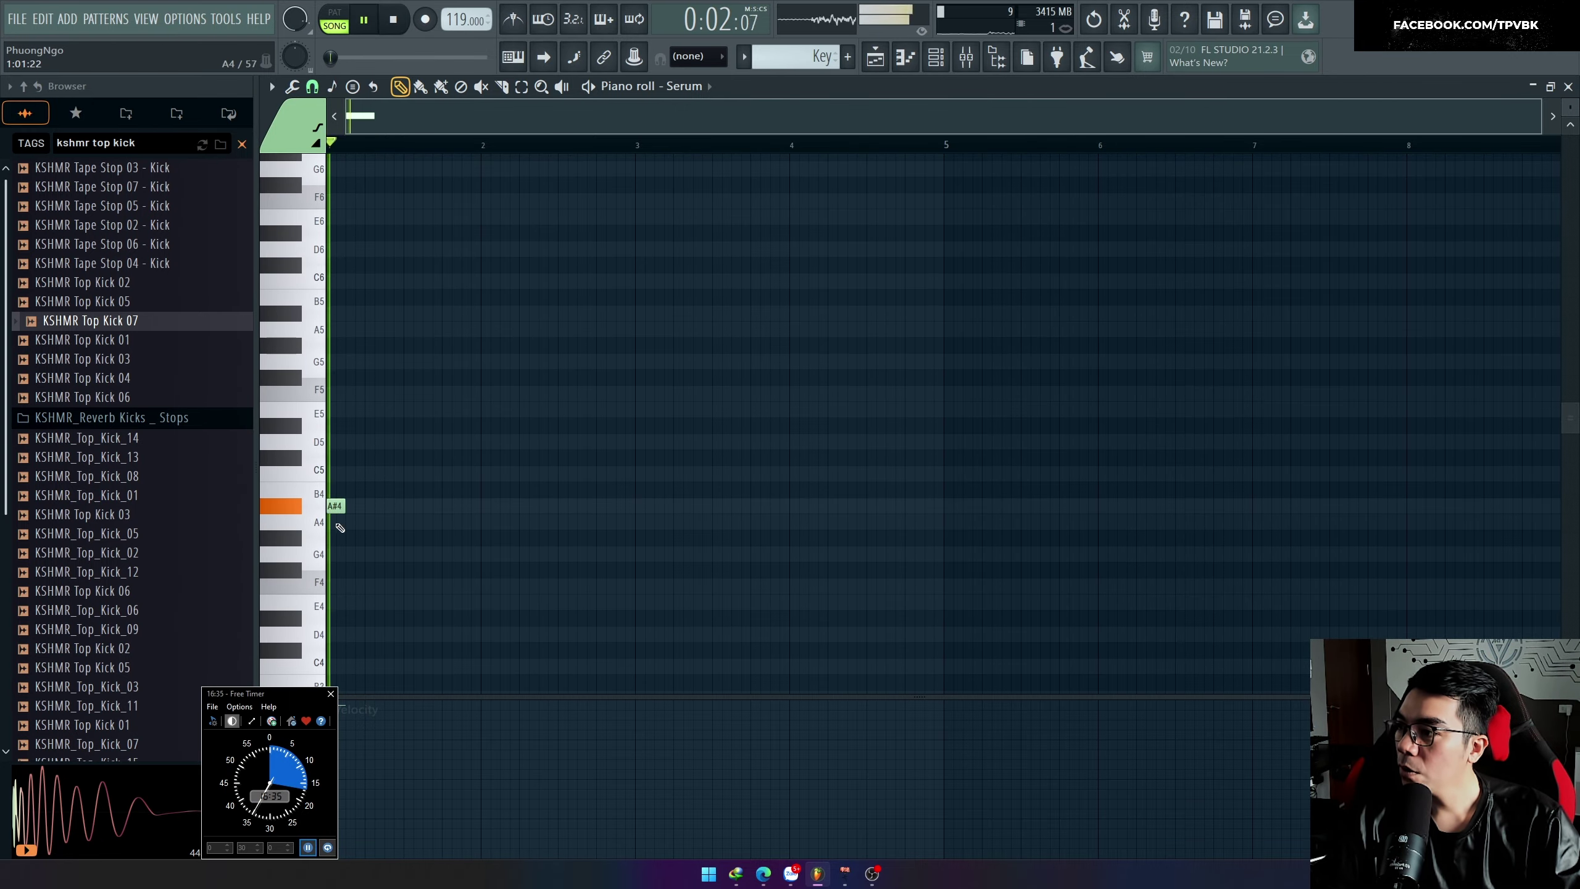
right_click(337, 508)
key(space)
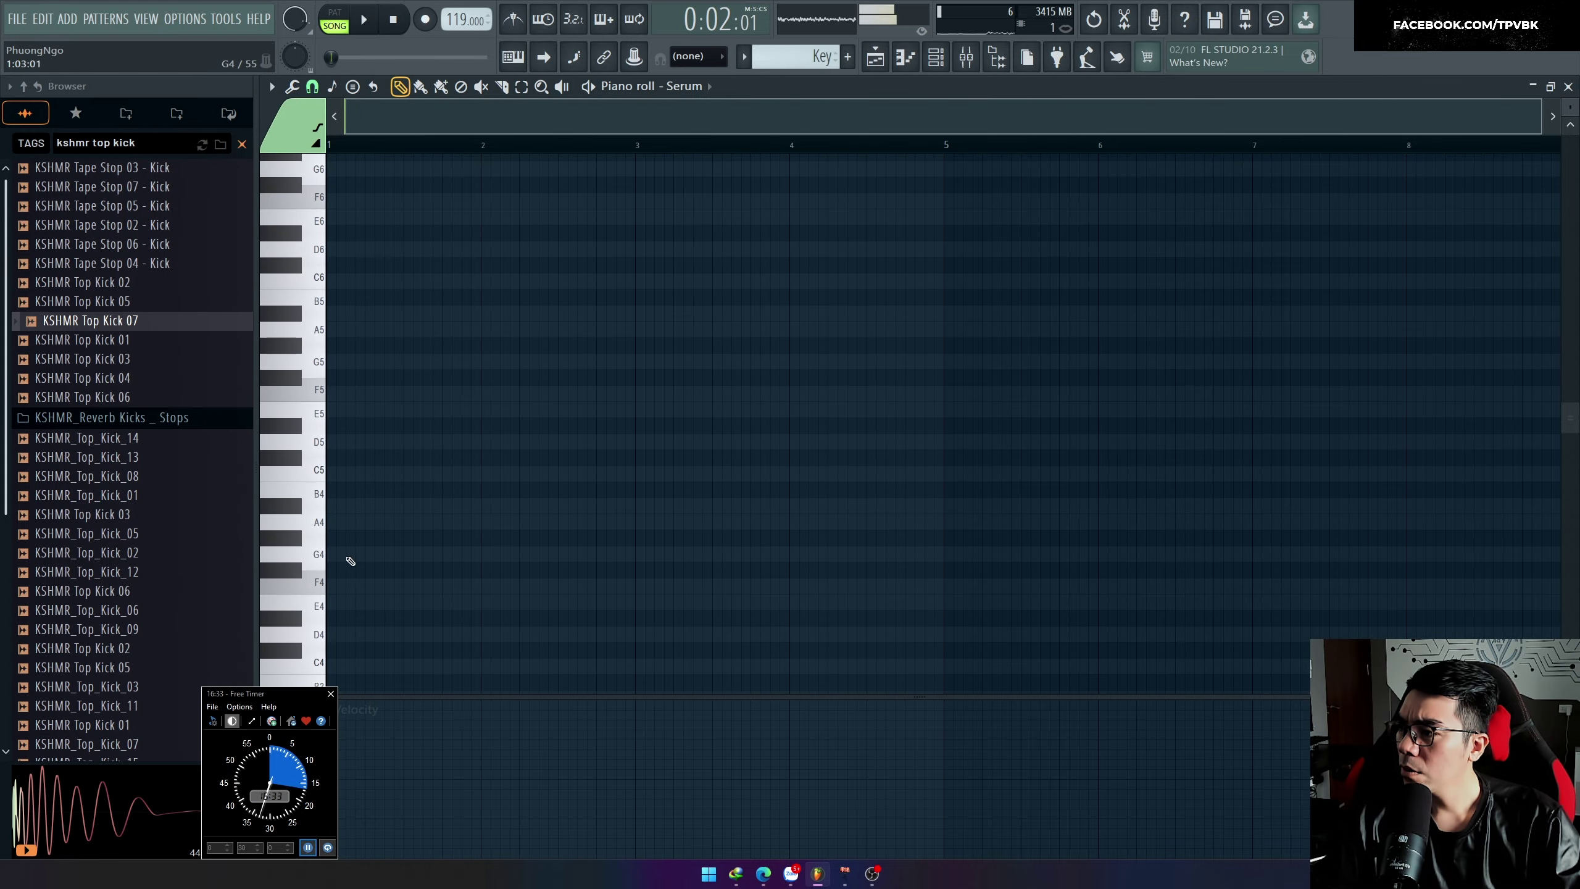
Step: Set the playlist playback position to bar 10, solo the Bass on Track 9, and listen to it
key(F5)
key(space)
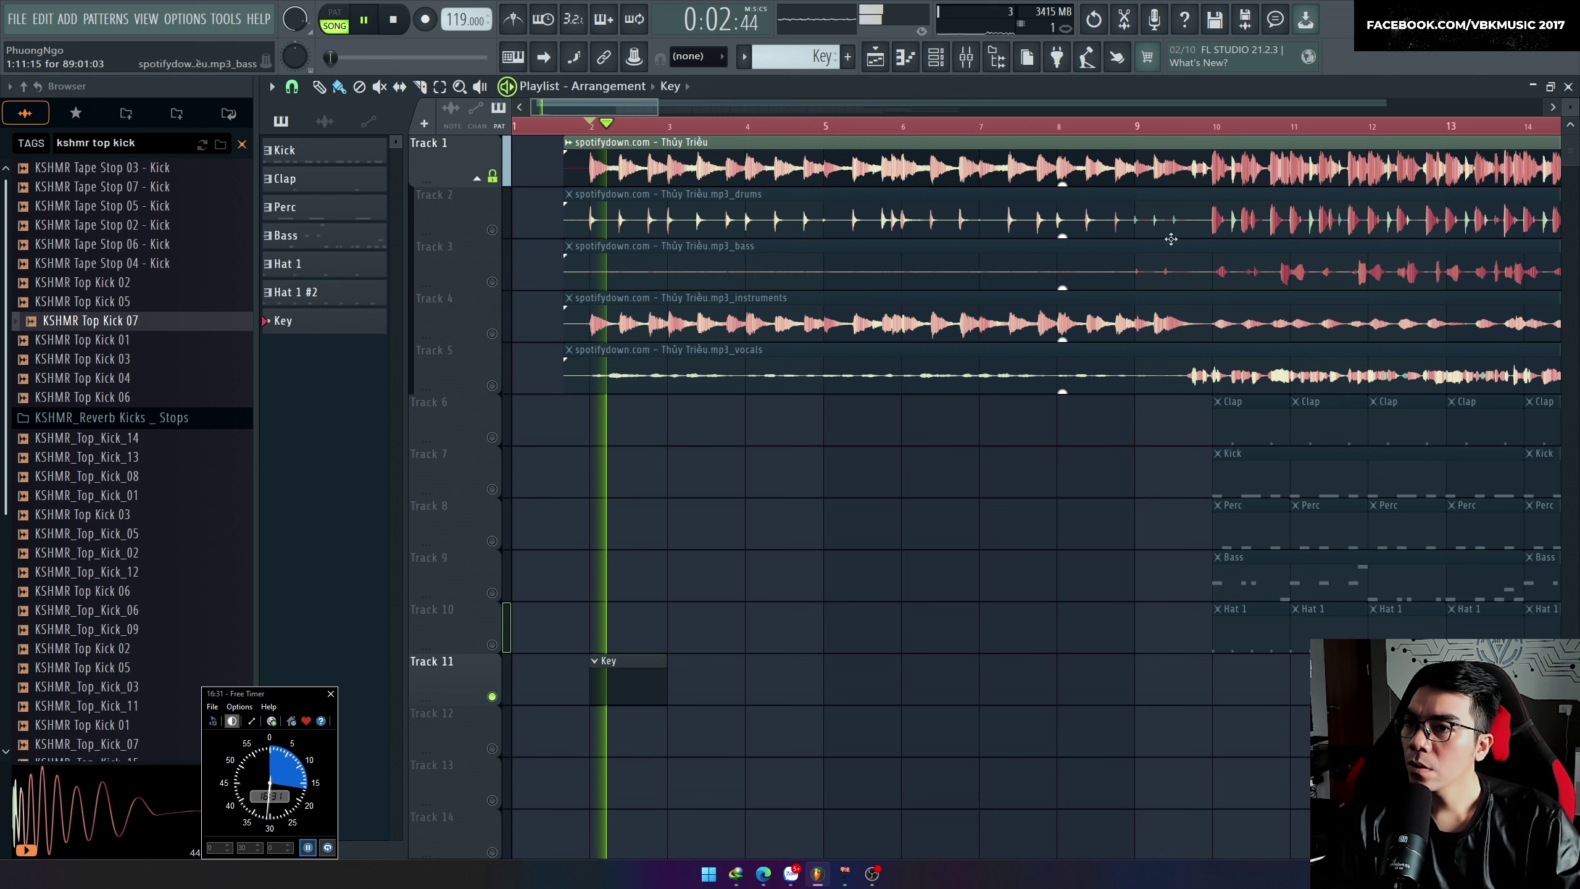
click(1215, 131)
key(space)
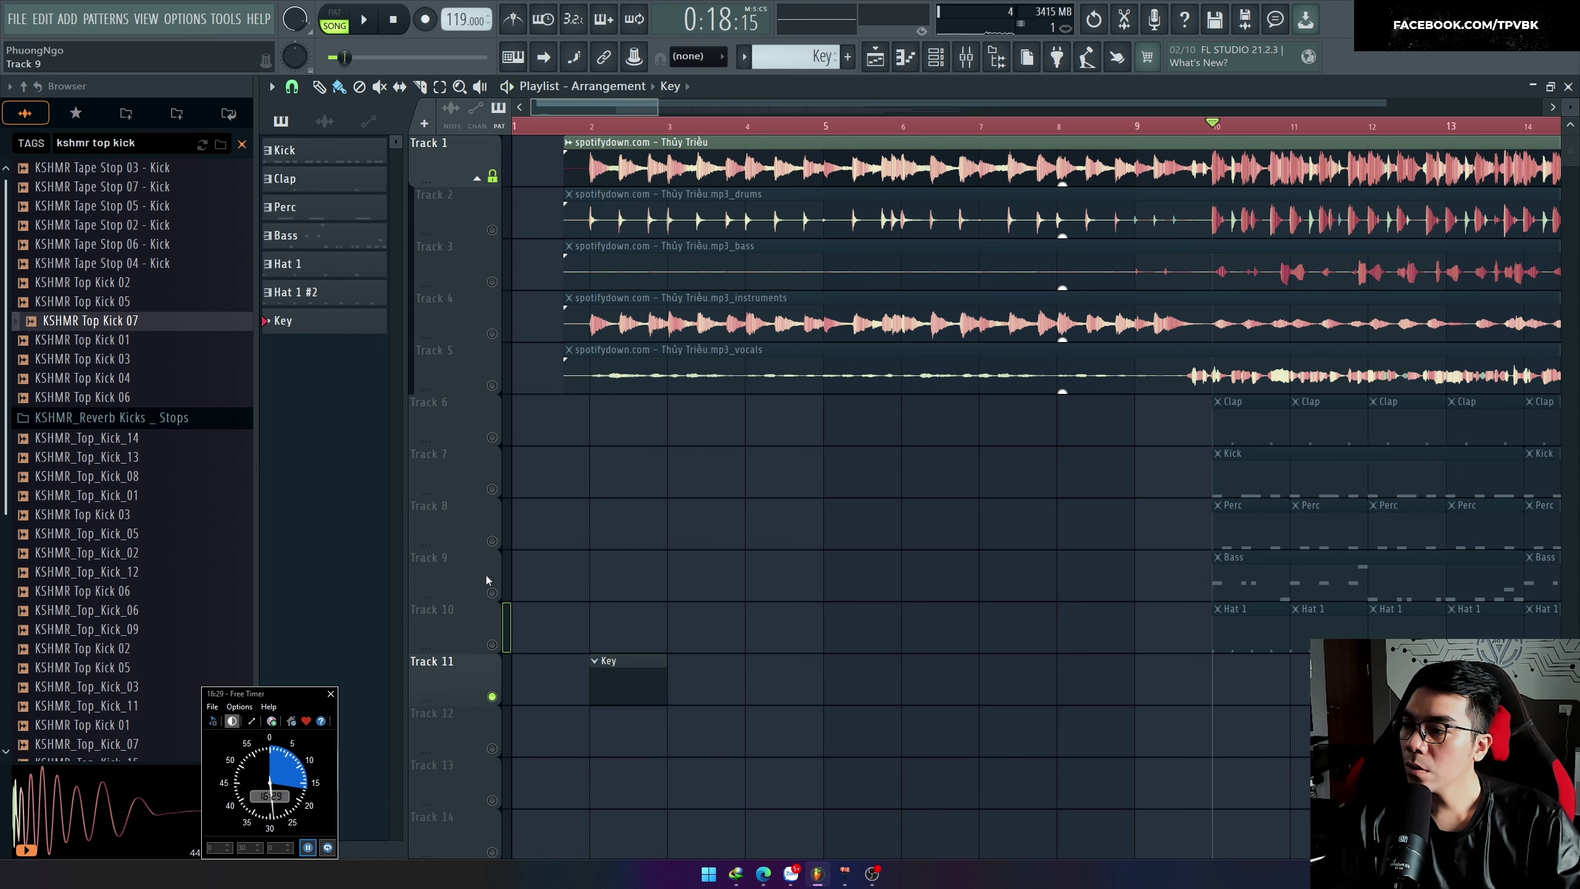
click(491, 593)
key(space)
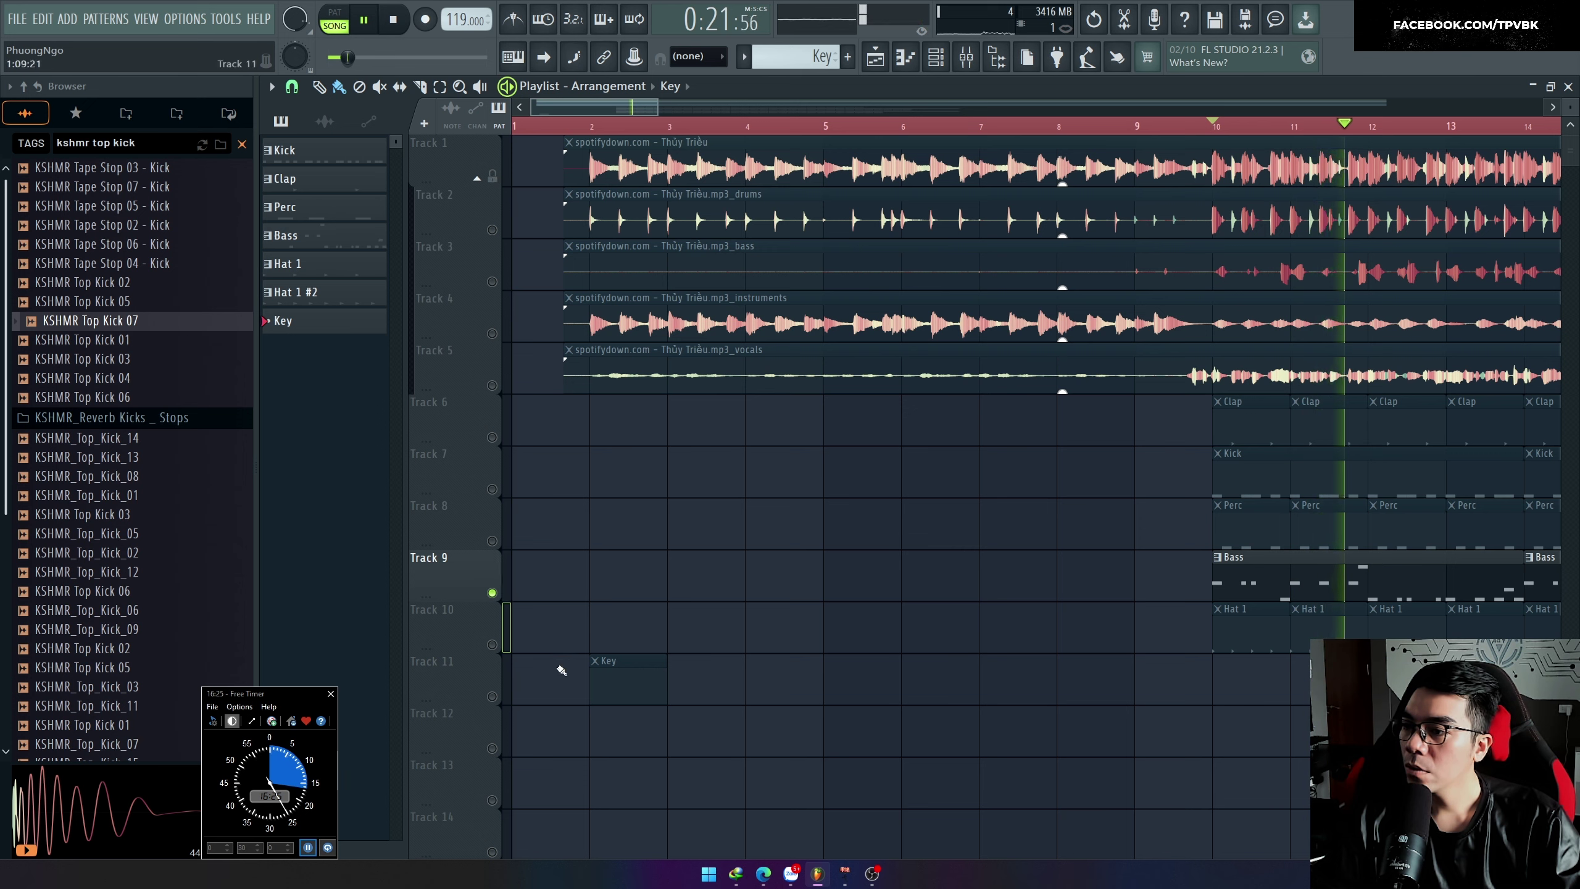
key(space)
Step: Unmute Track 11 and reopen the Key pattern's Serum instrument to play test notes
click(491, 697)
double_click(601, 692)
right_click(522, 359)
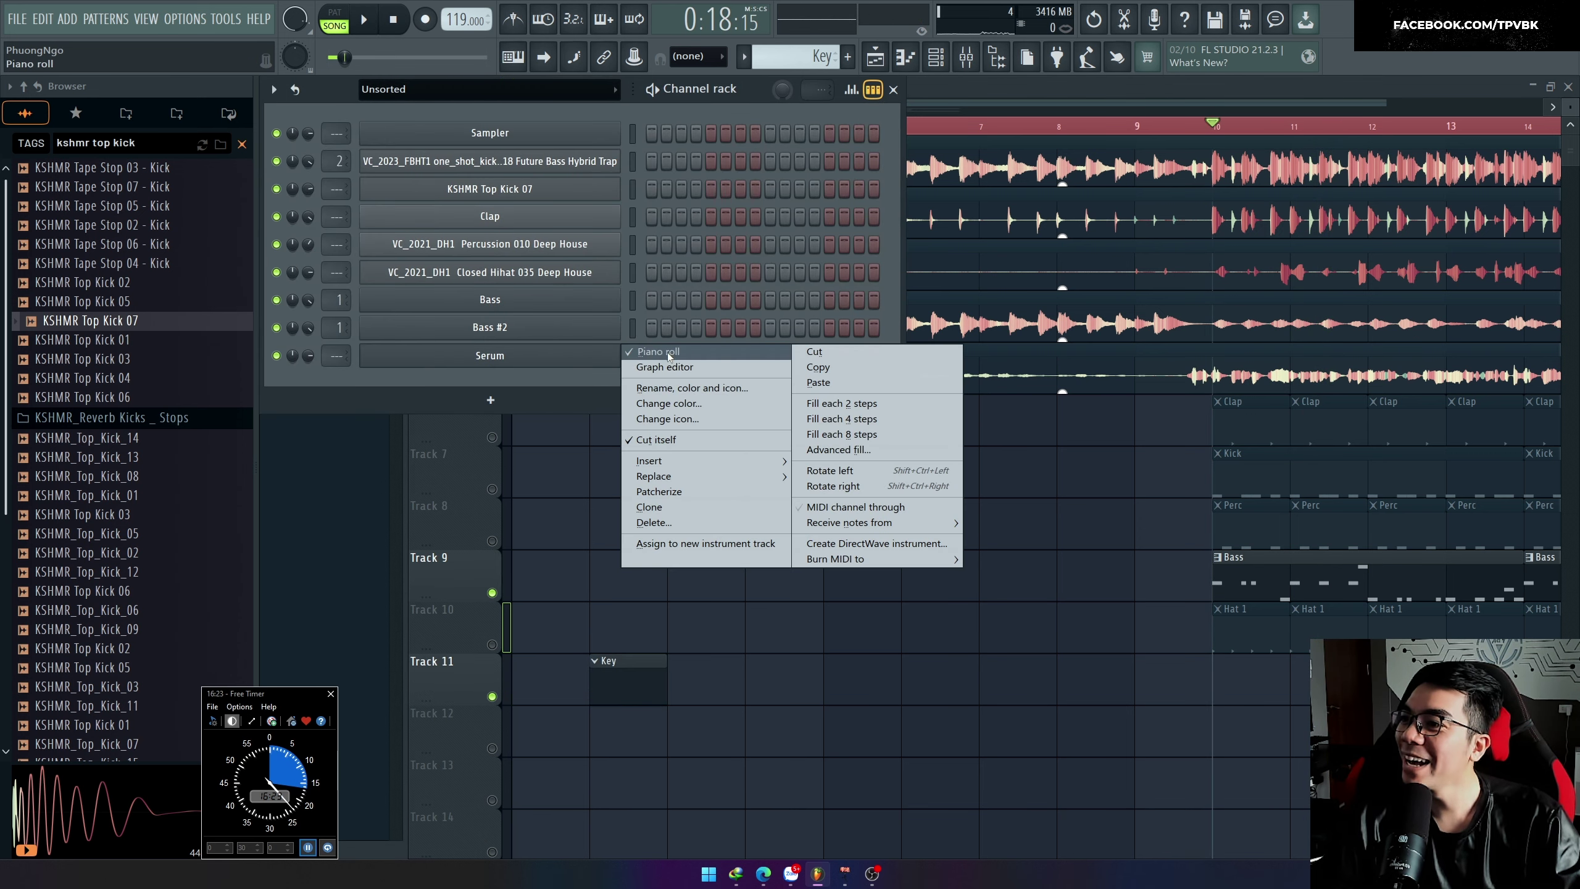
click(545, 359)
click(545, 359)
click(488, 607)
click(455, 617)
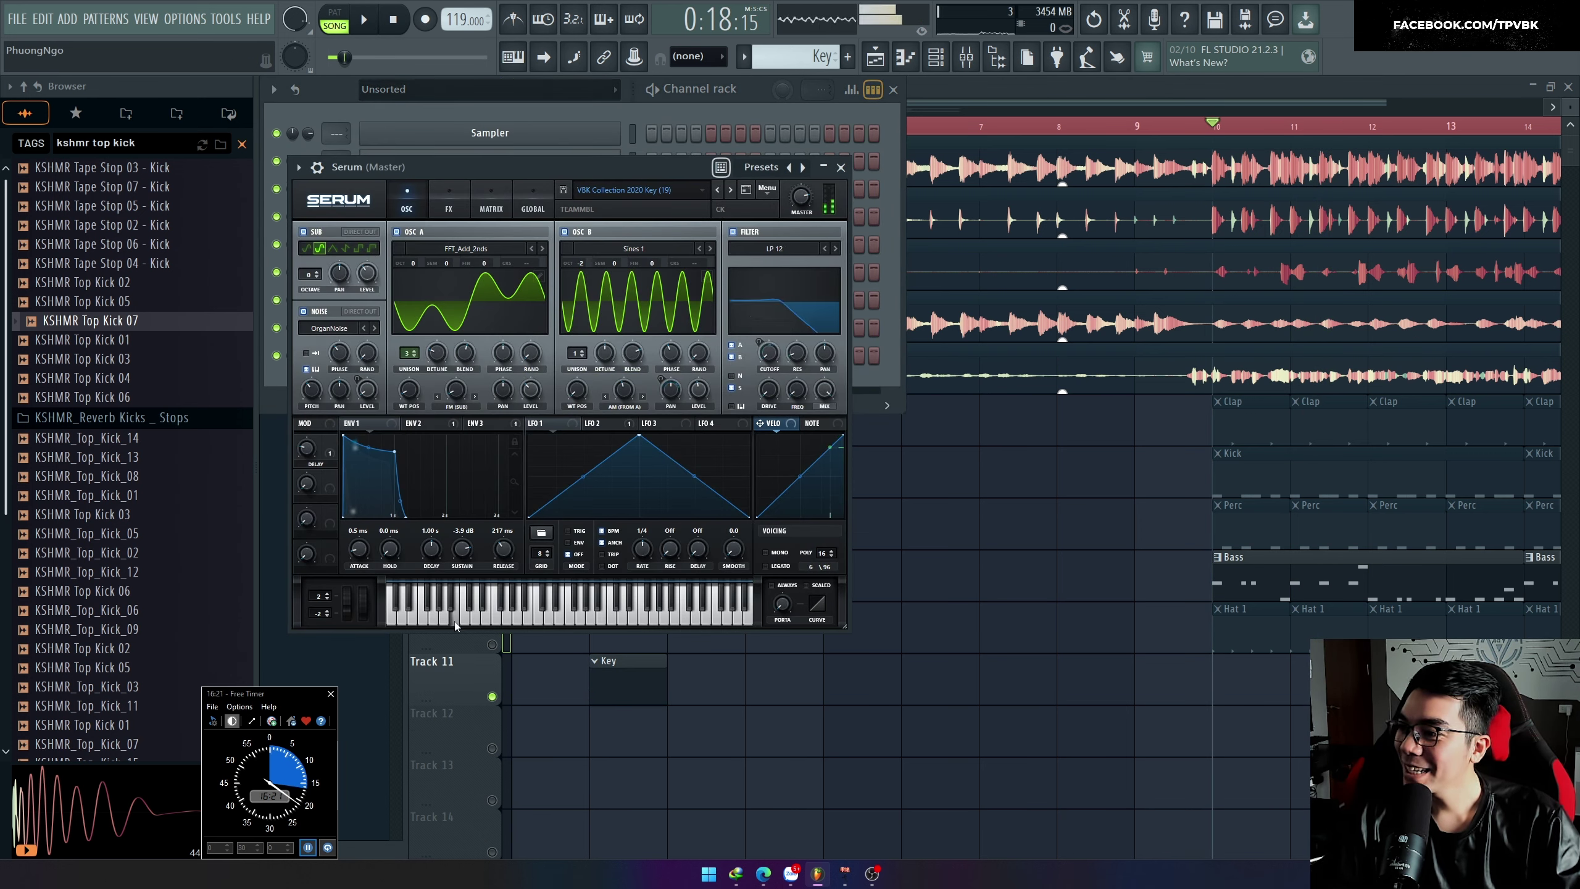
Step: Load the preset VBK Collection 2020 Key (2) and search Serum's preset browser for "Key" again
click(730, 190)
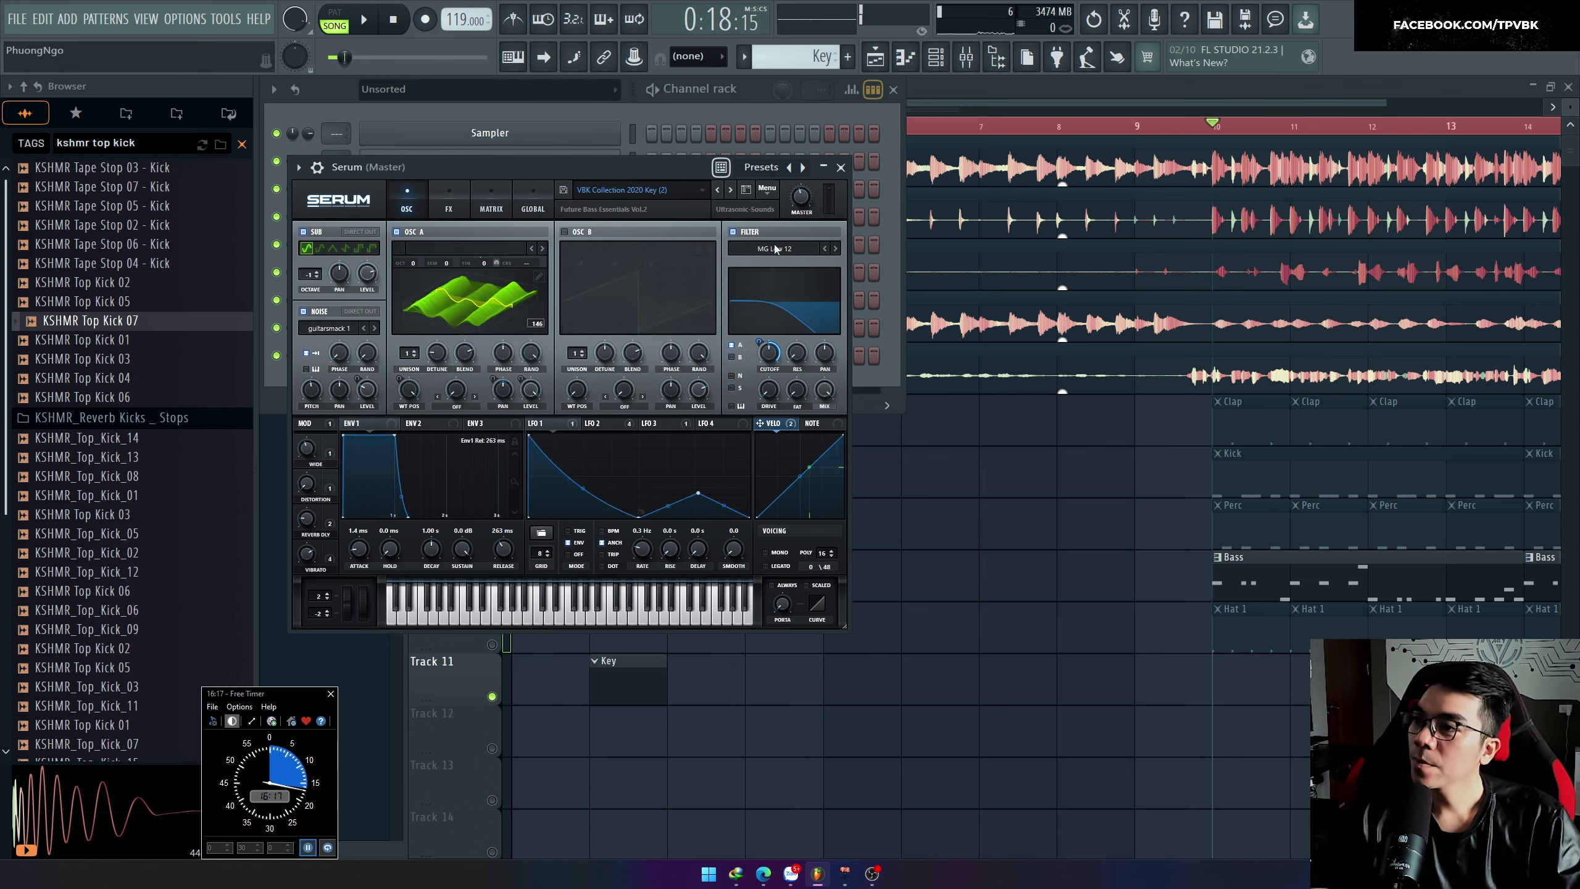
click(747, 195)
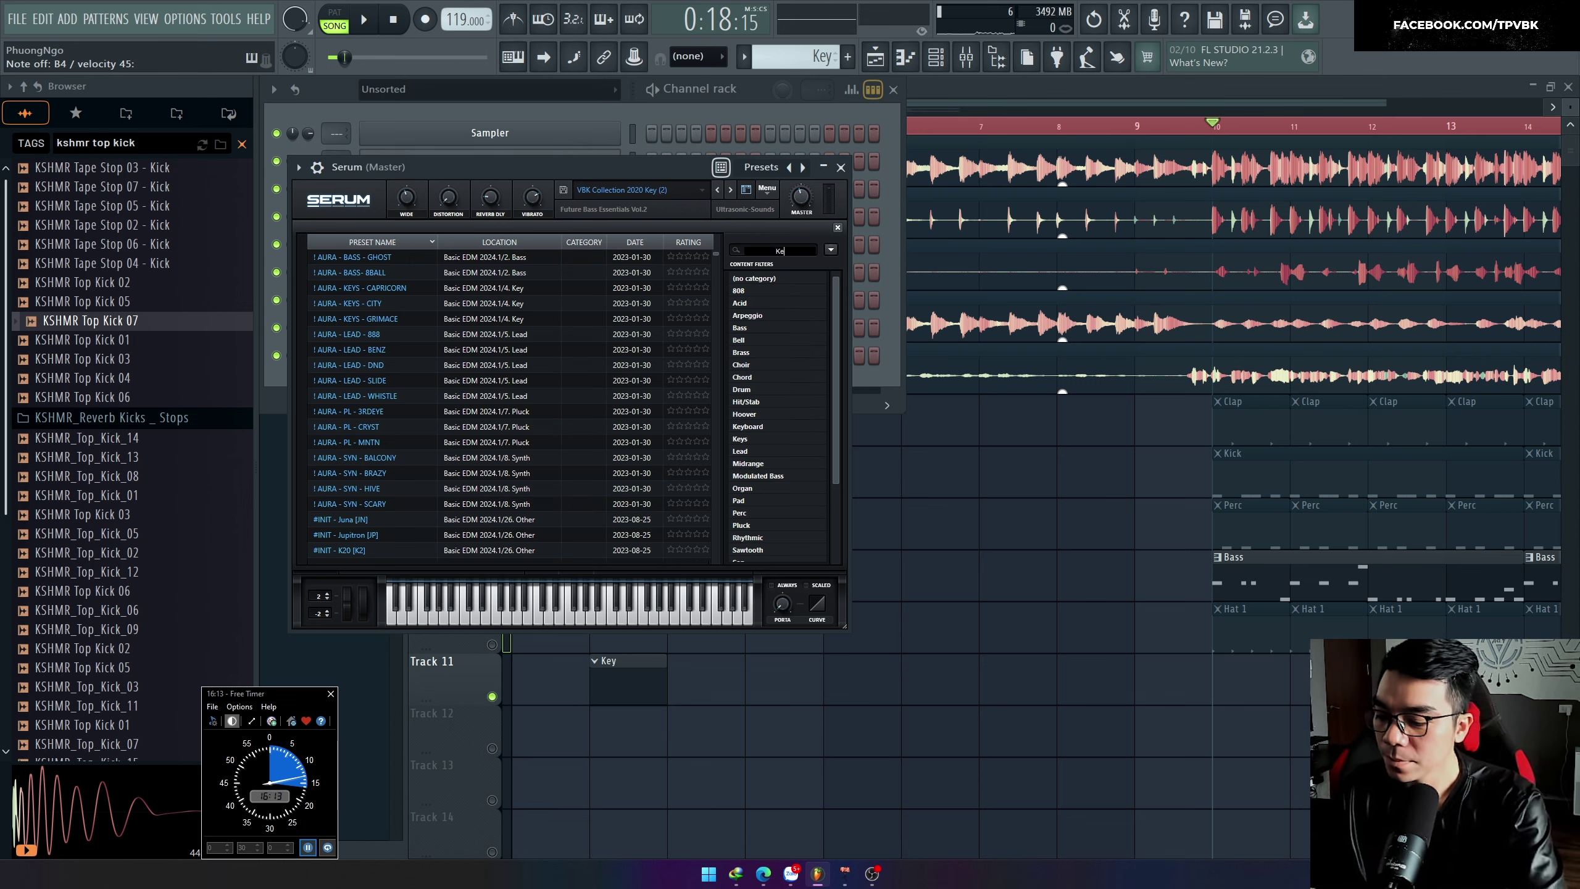
text(Key)
Step: Filter Serum's preset list by "Key", then audition results with test notes, including KEY - CUT SO DEEP
click(570, 462)
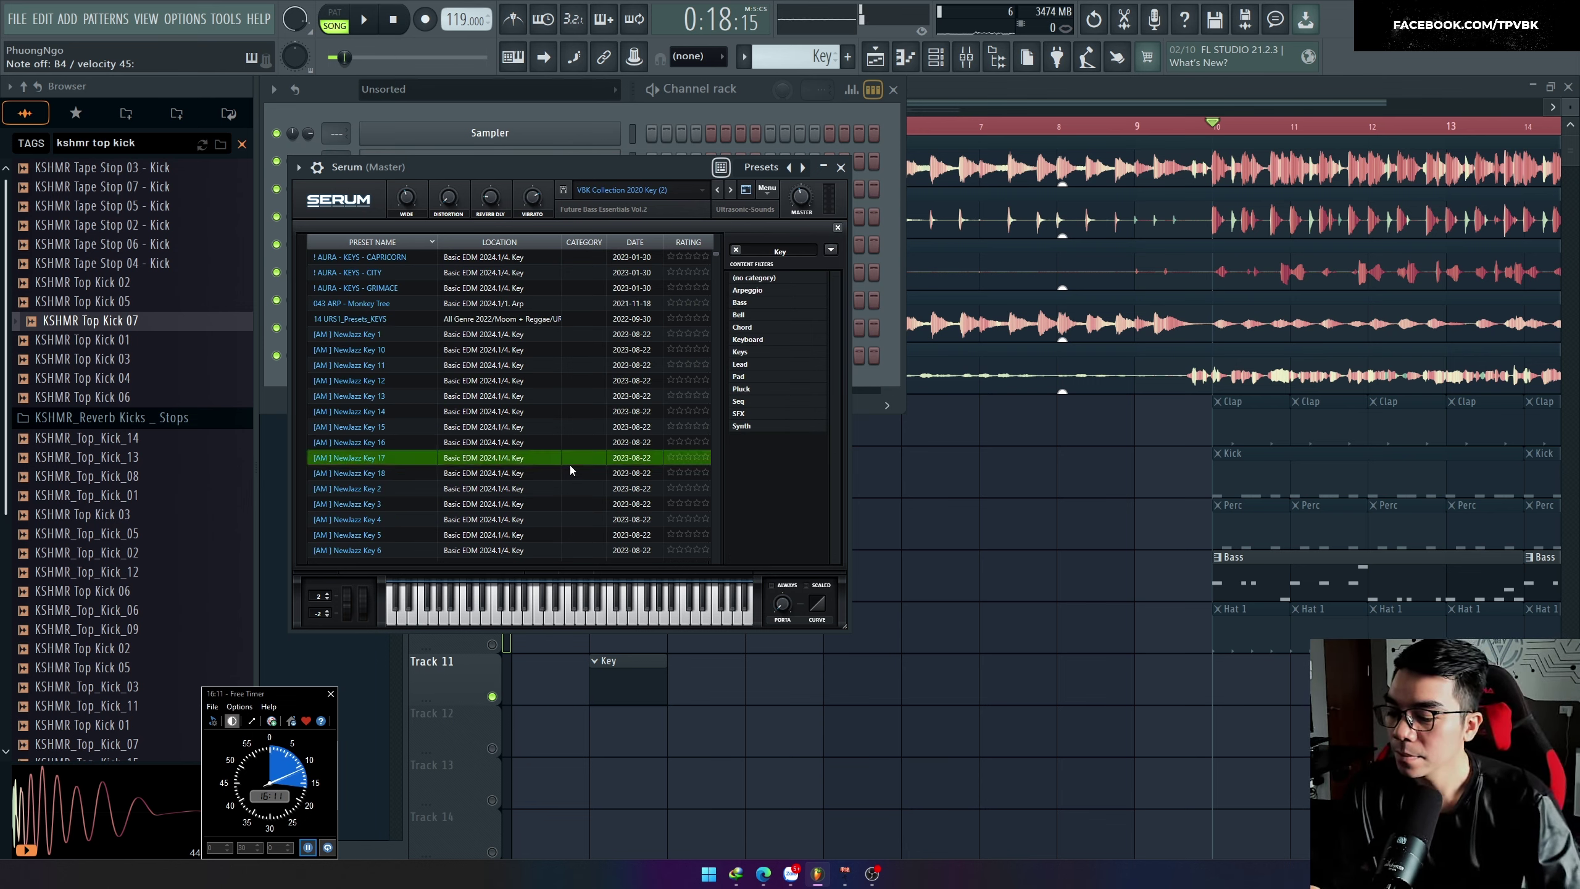
scroll(570, 466, down, 15)
click(560, 552)
click(540, 616)
click(532, 616)
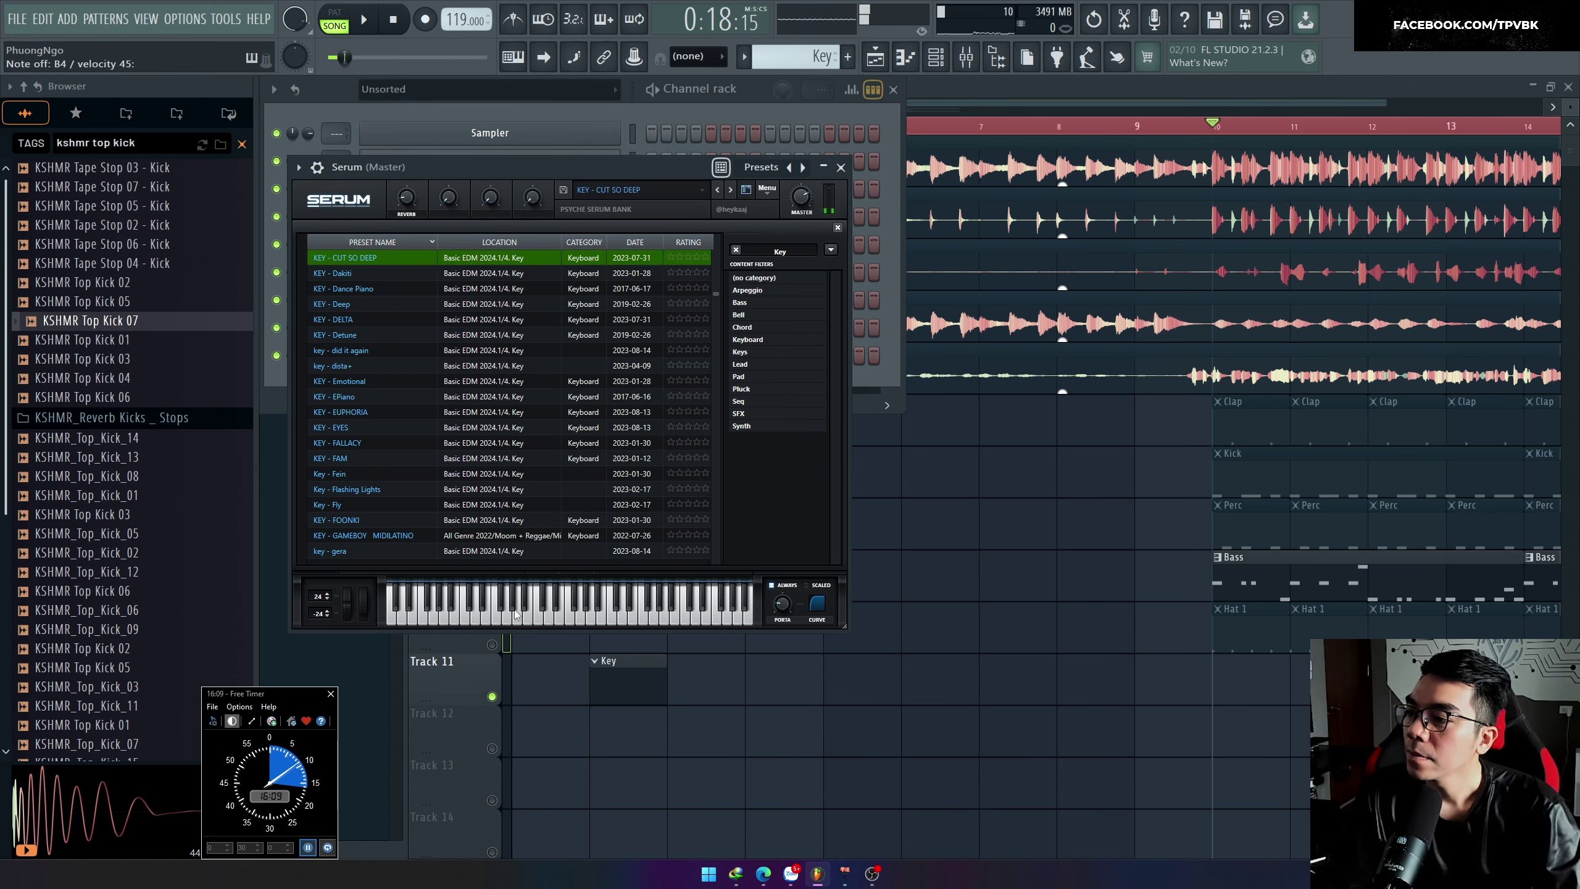
Step: Audition random Key presets with test notes, including VBK Collection 2020 Key (97), KB Muffled Digital Keys and a VBK Collection 2022 preset
key(r)
click(491, 618)
key(r)
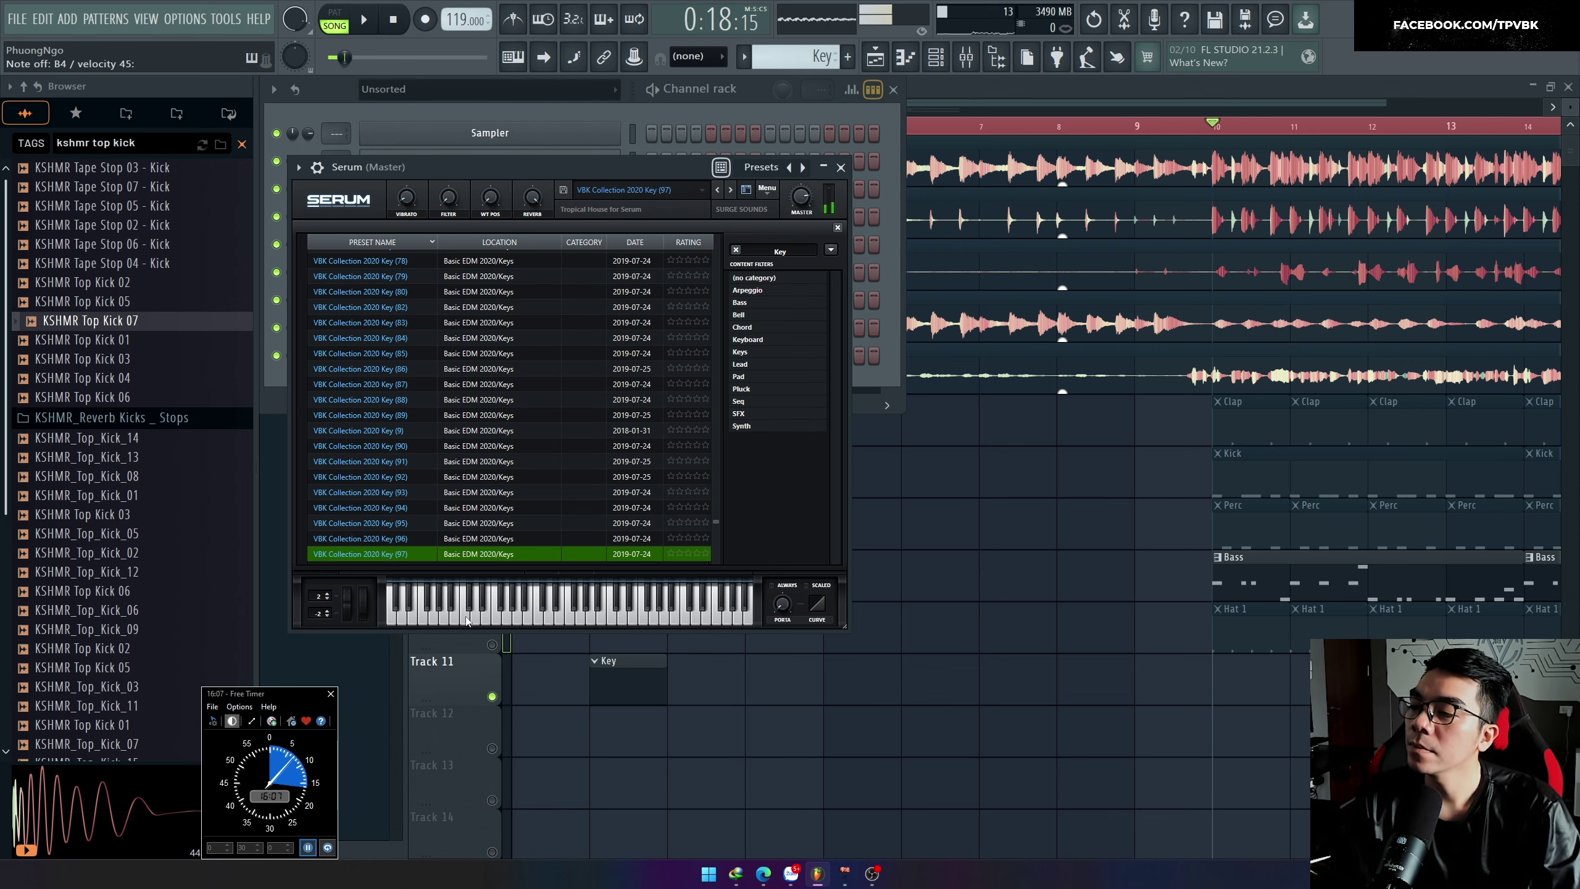
key(r)
click(481, 619)
key(r)
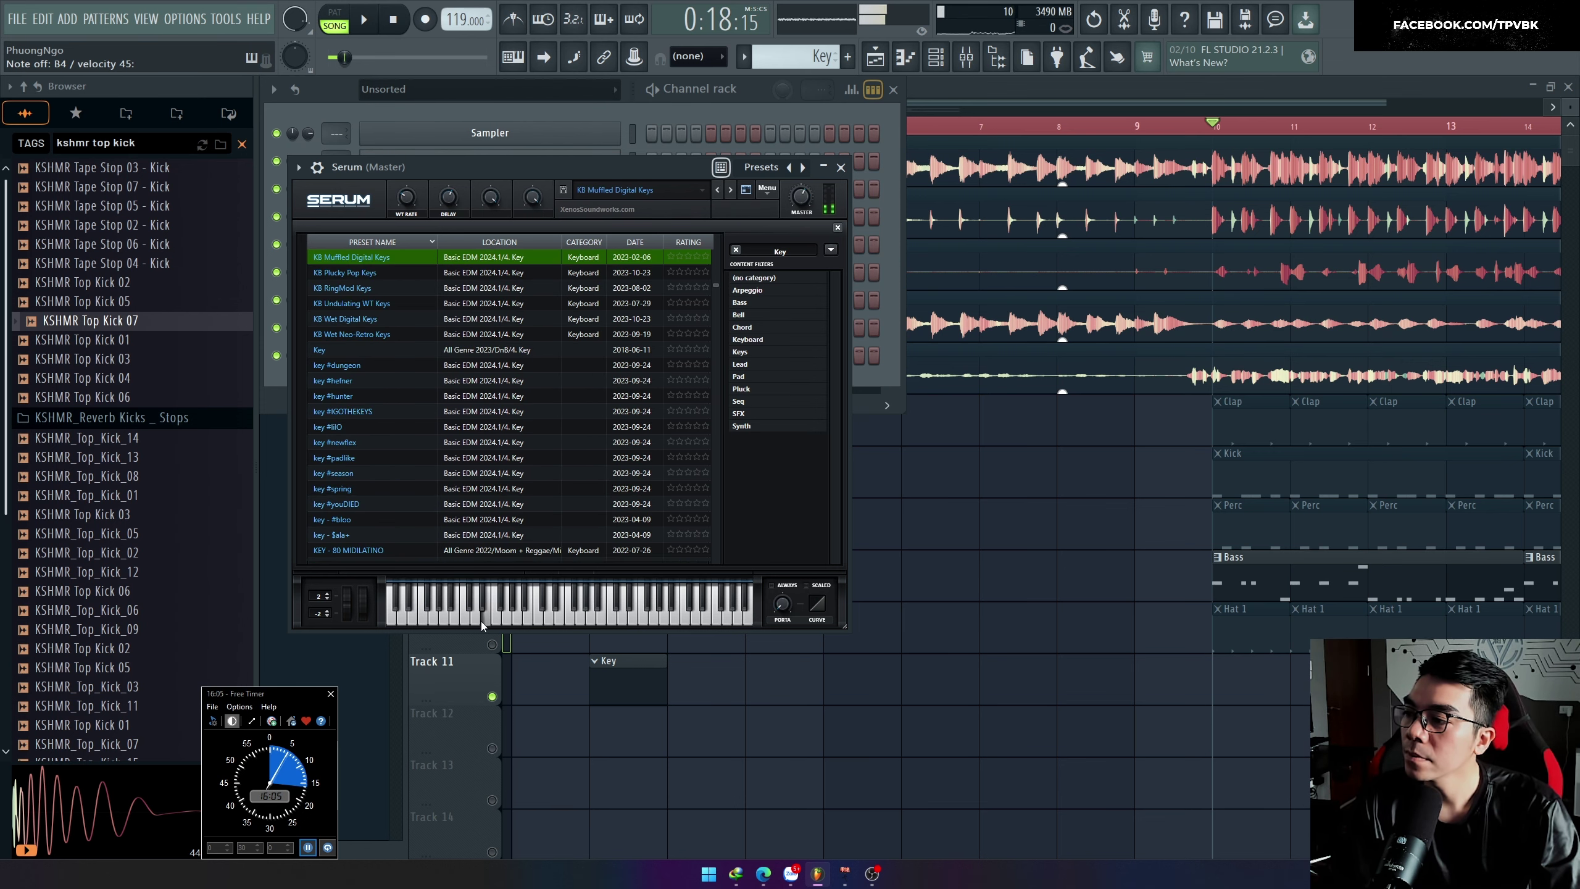
click(459, 610)
click(487, 619)
key(r)
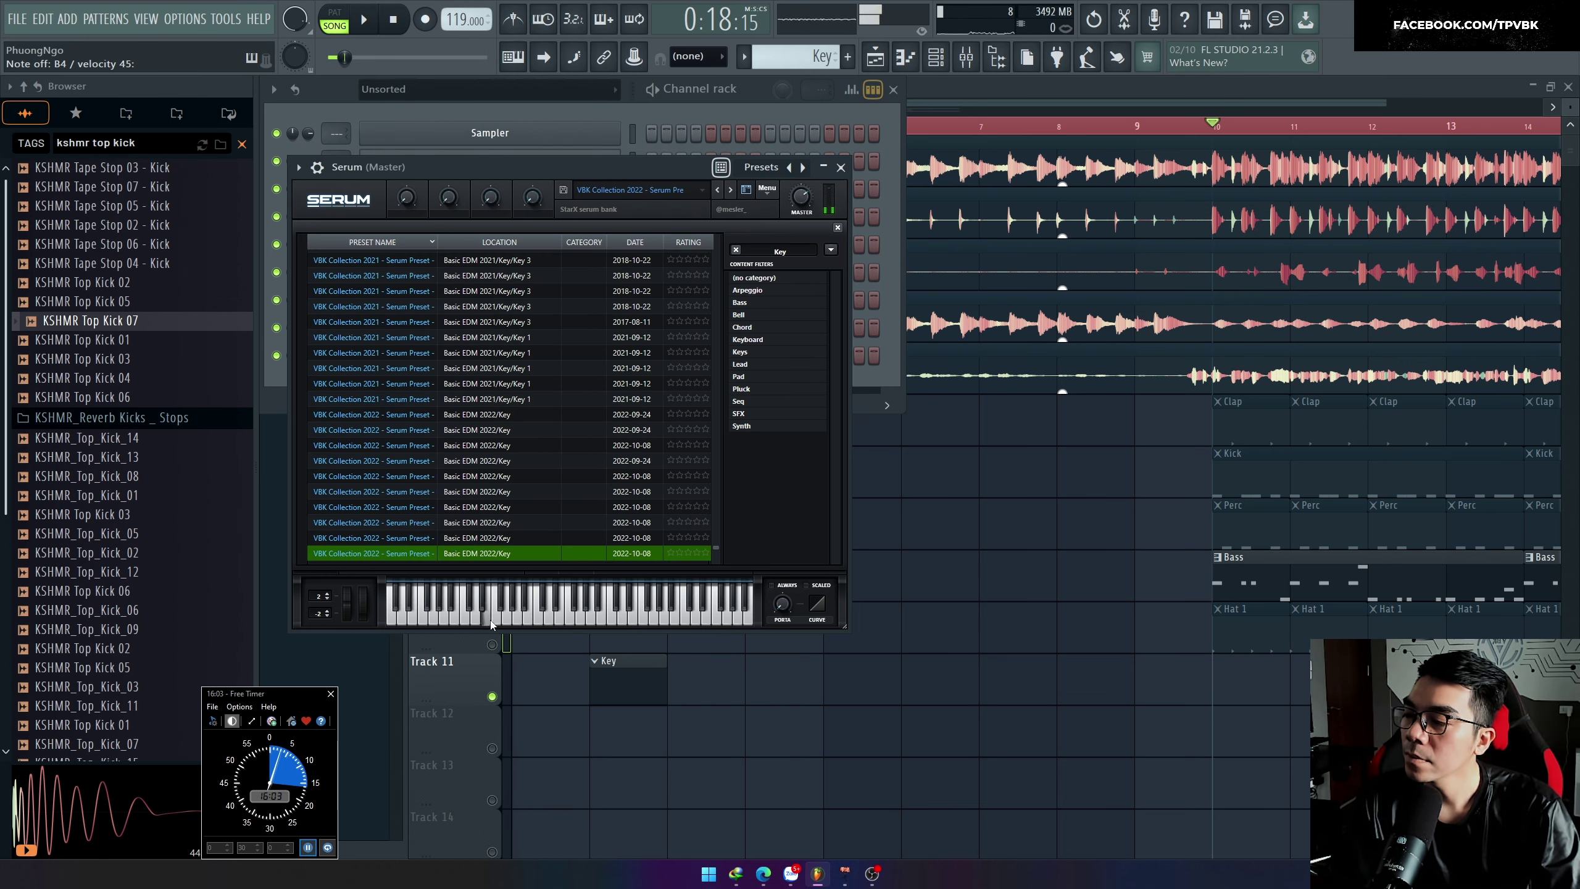
Step: Audition more random Key presets, including [AM] SlapHouse Key 1, Keys08, KEYS - So Freekin Sweet and KEYS - Ice
click(487, 621)
key(r)
key(r)
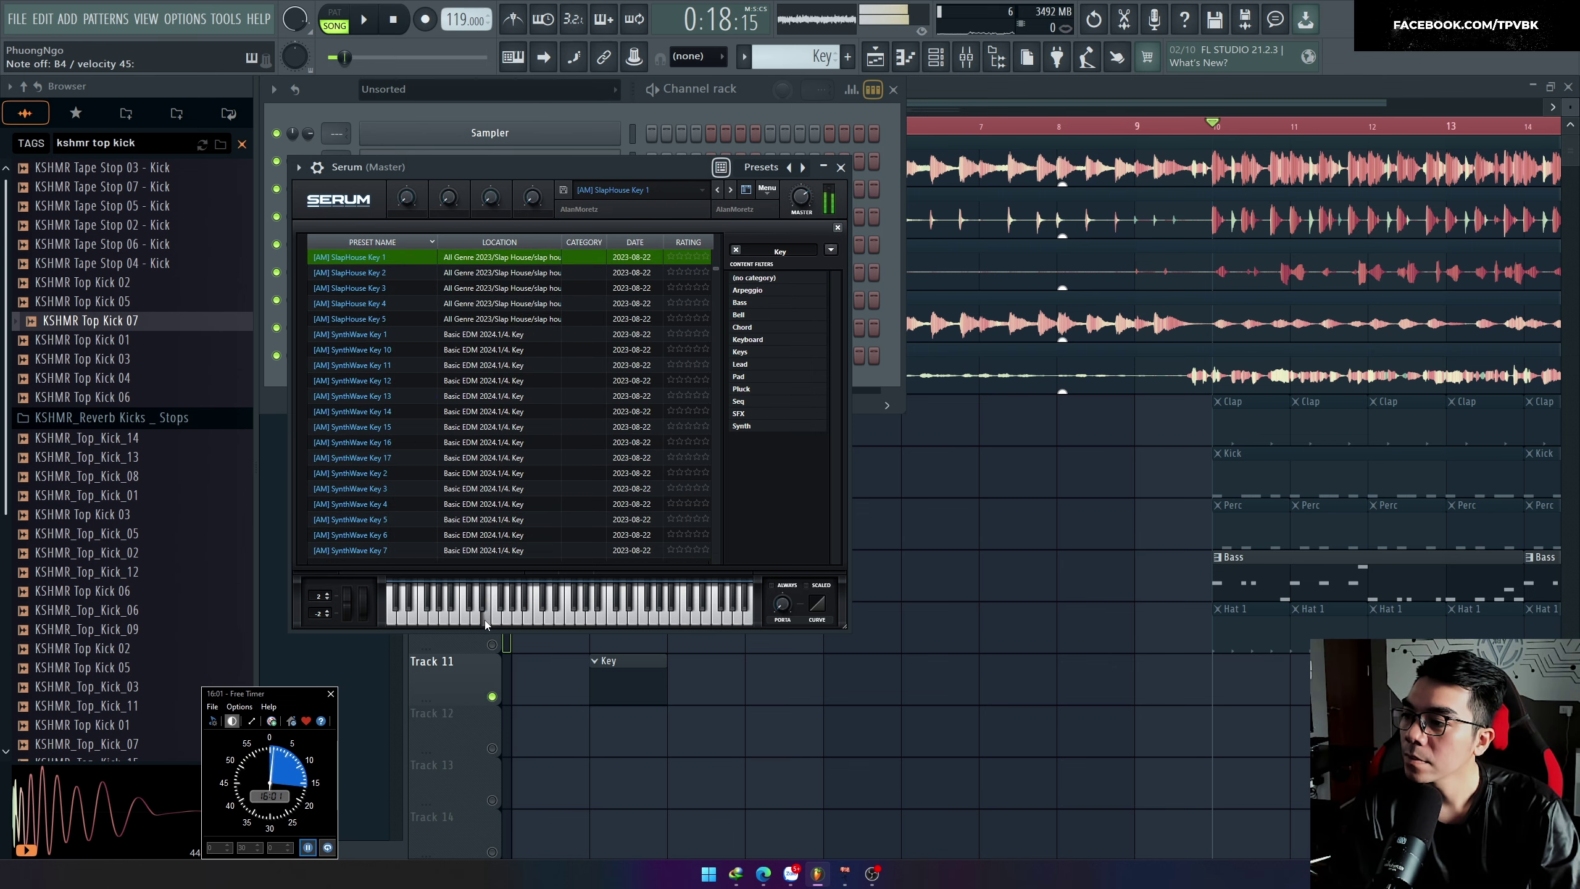
key(r)
key(r)
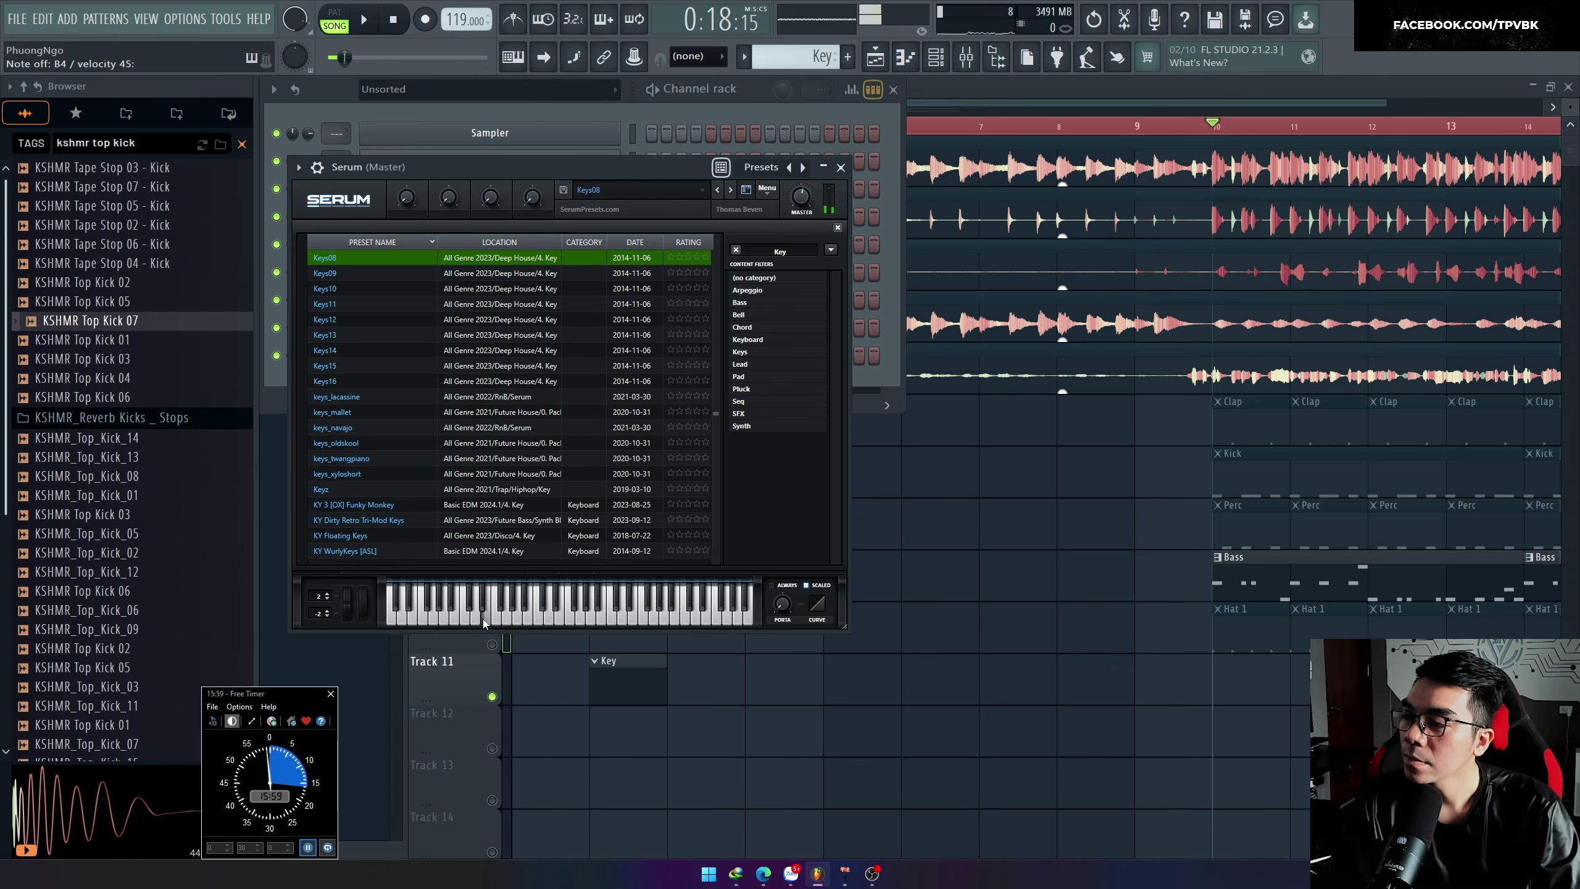
key(r)
key(r)
key(r)
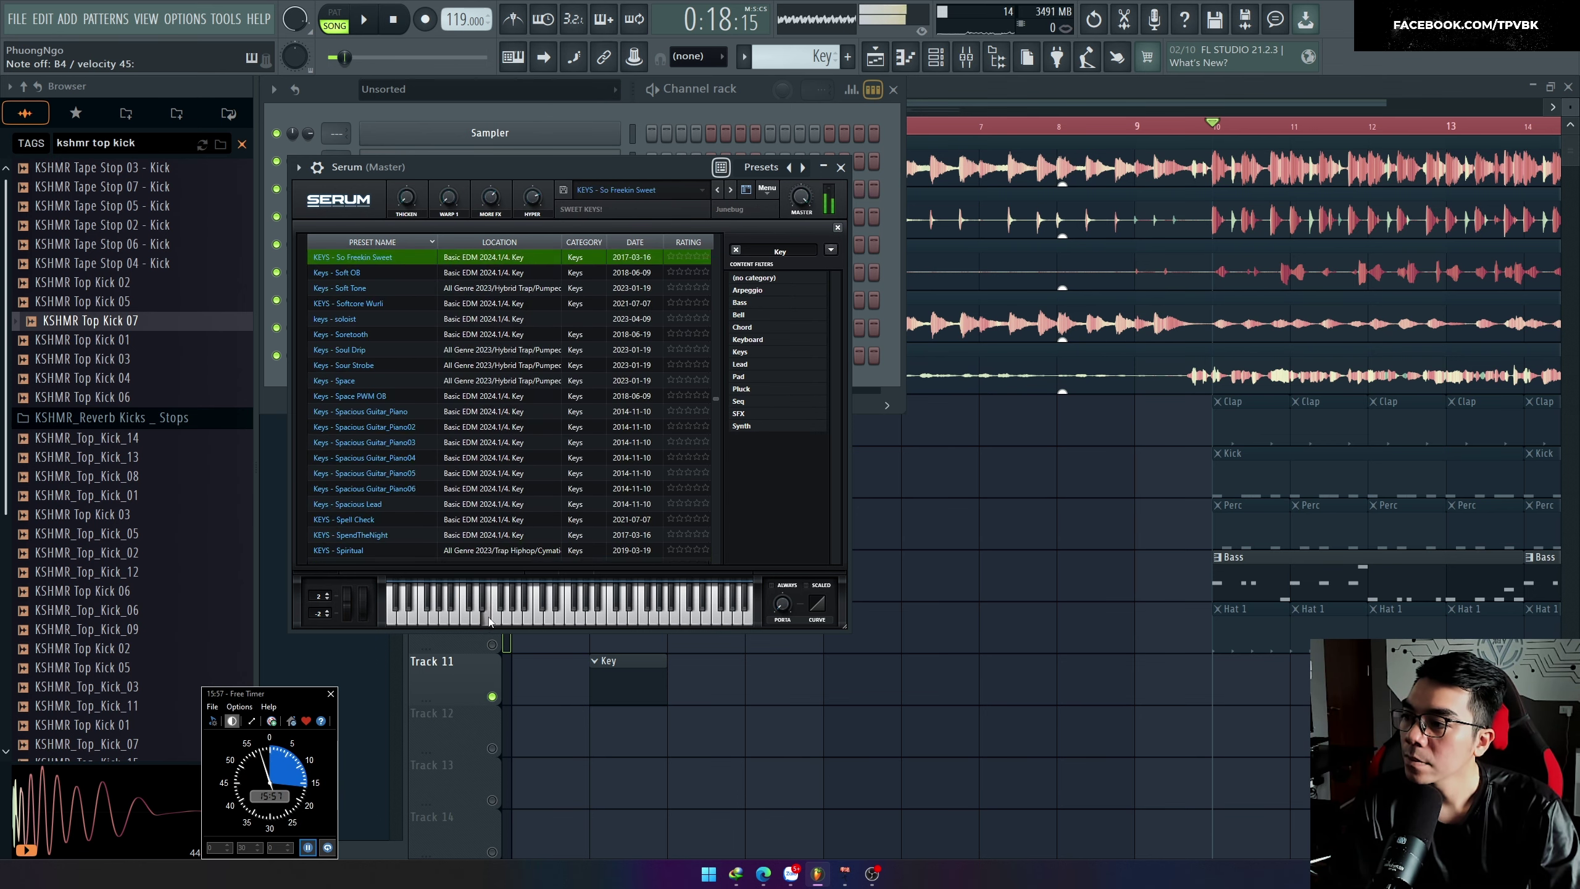
key(r)
key(r)
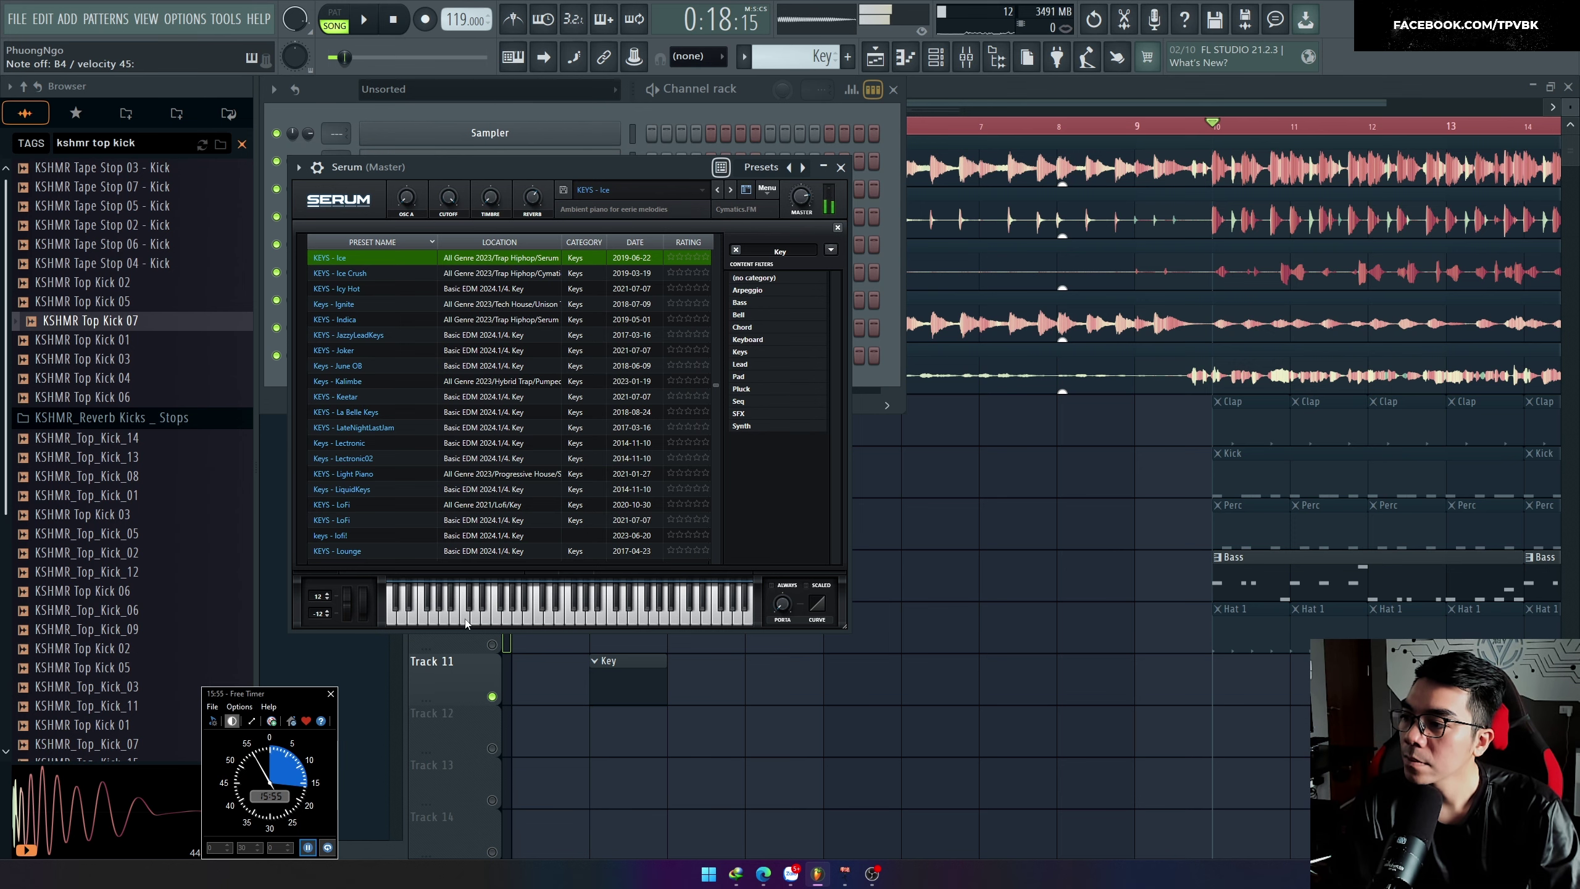
key(r)
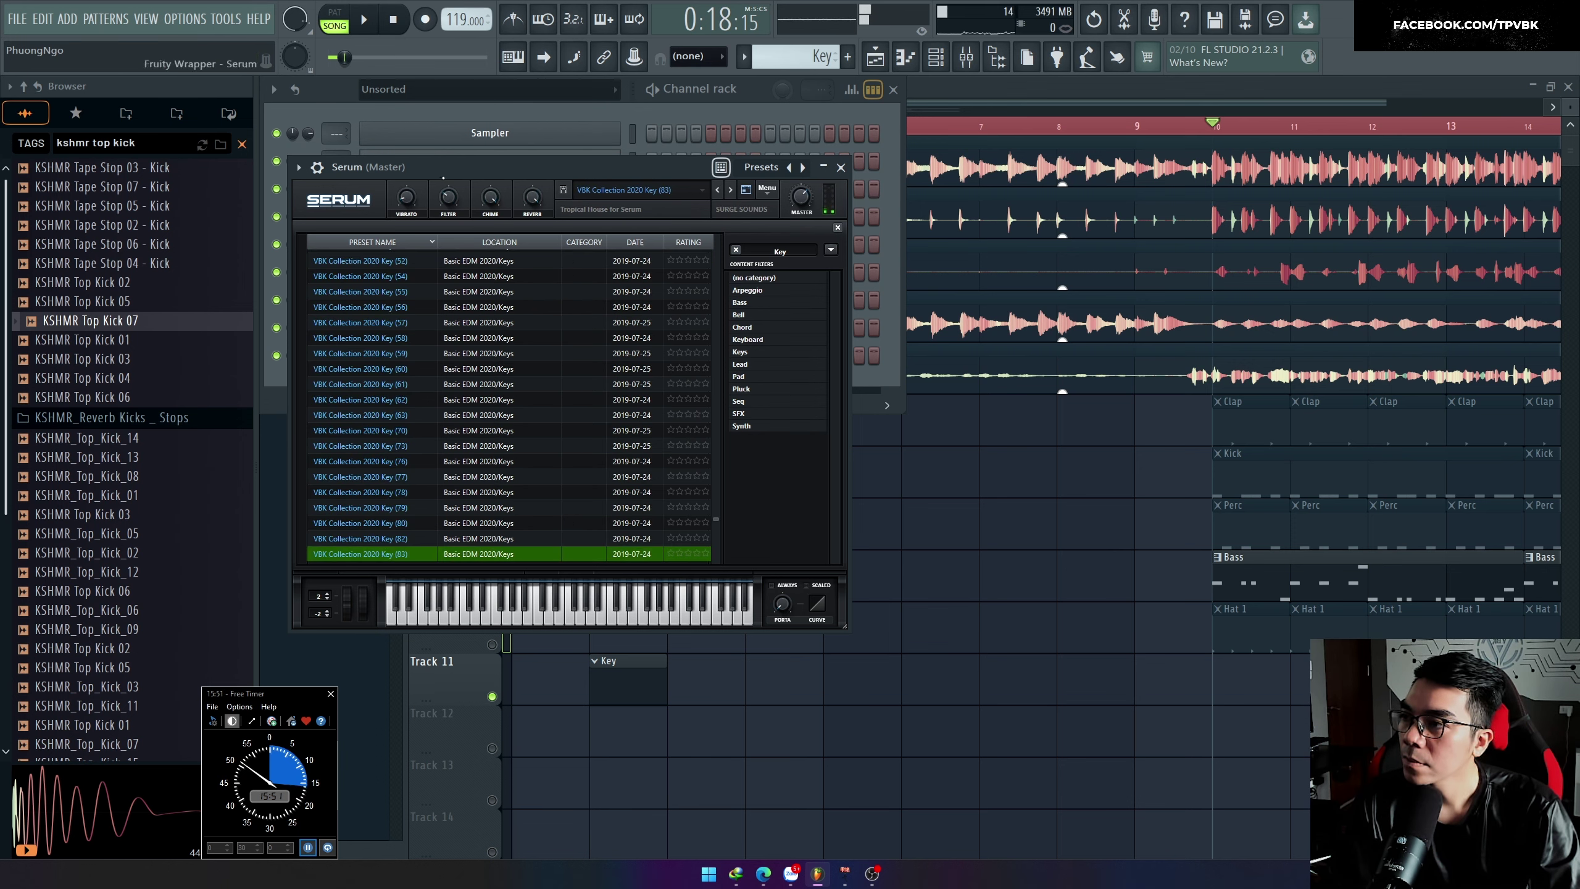
Step: Play test notes on further random Key presets, including a VBK Collection 2021 preset and [AM ] NewJazz Key 17
drag(448, 197, 450, 161)
click(463, 609)
key(Right)
click(463, 612)
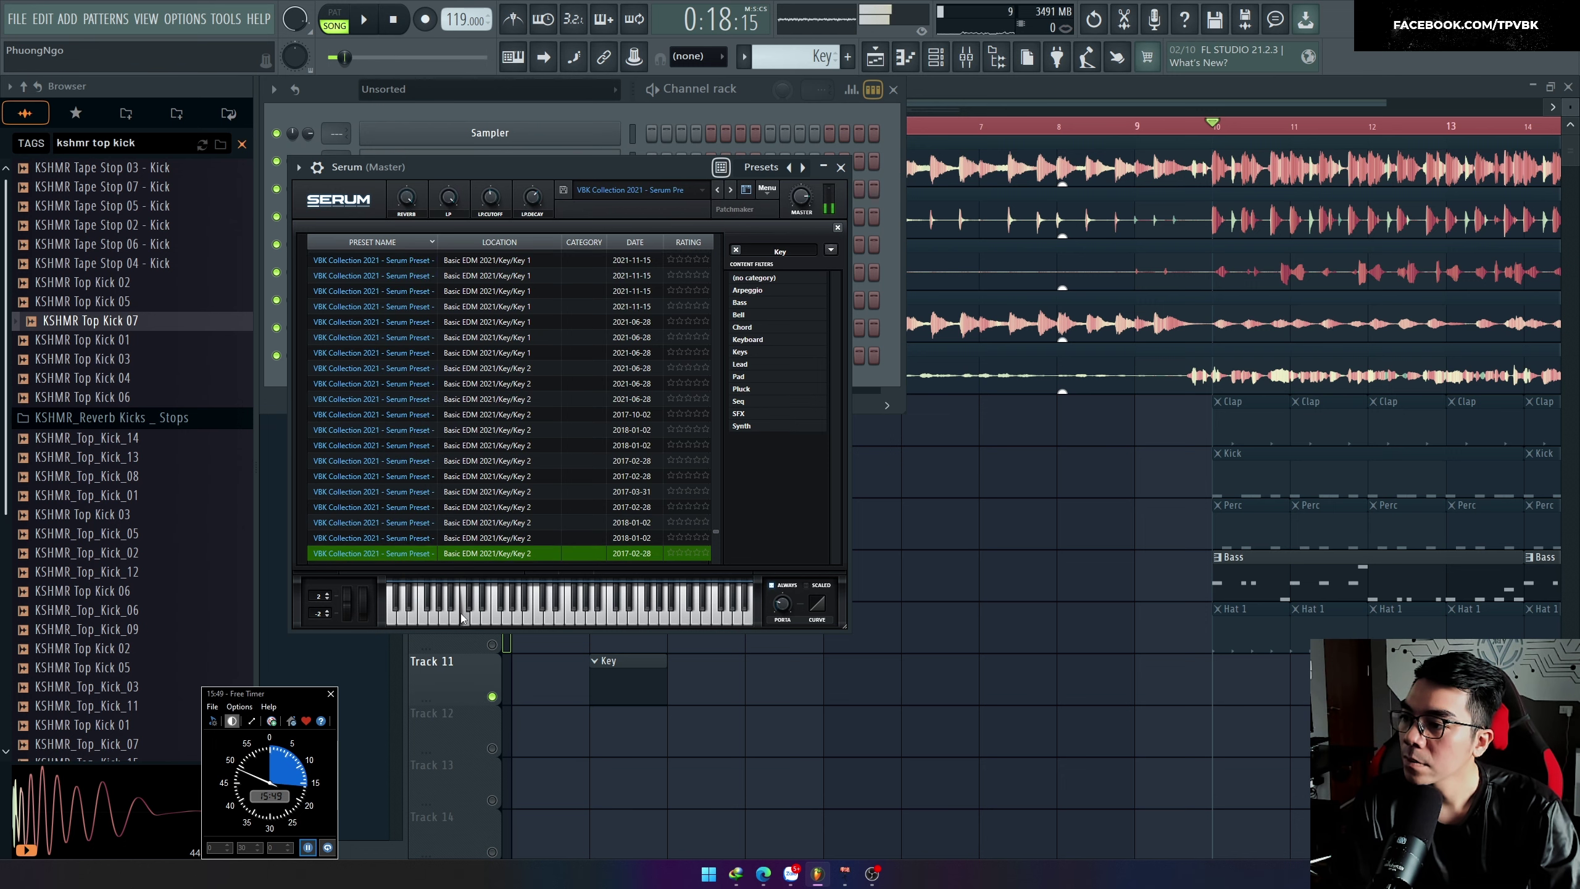
key(Right)
click(457, 622)
key(Right)
click(456, 622)
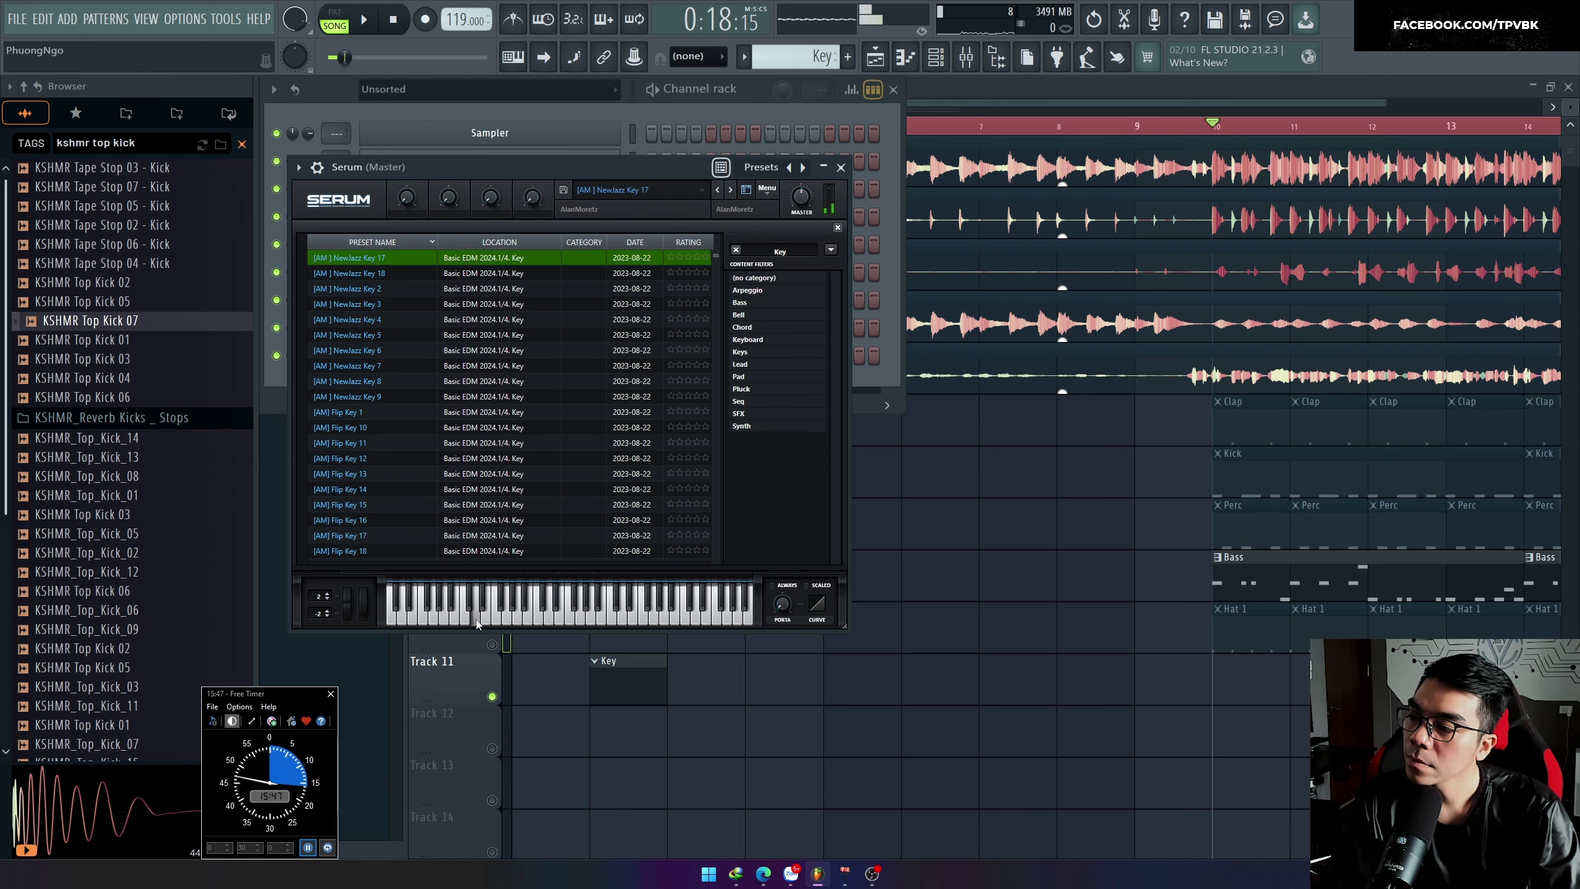
Step: Audition random presets from the VBK Collection 2021 and 2022 sets, then play several notes on VBK Collection 2020 Key (83)
key(Right)
click(486, 624)
key(Right)
key(Right)
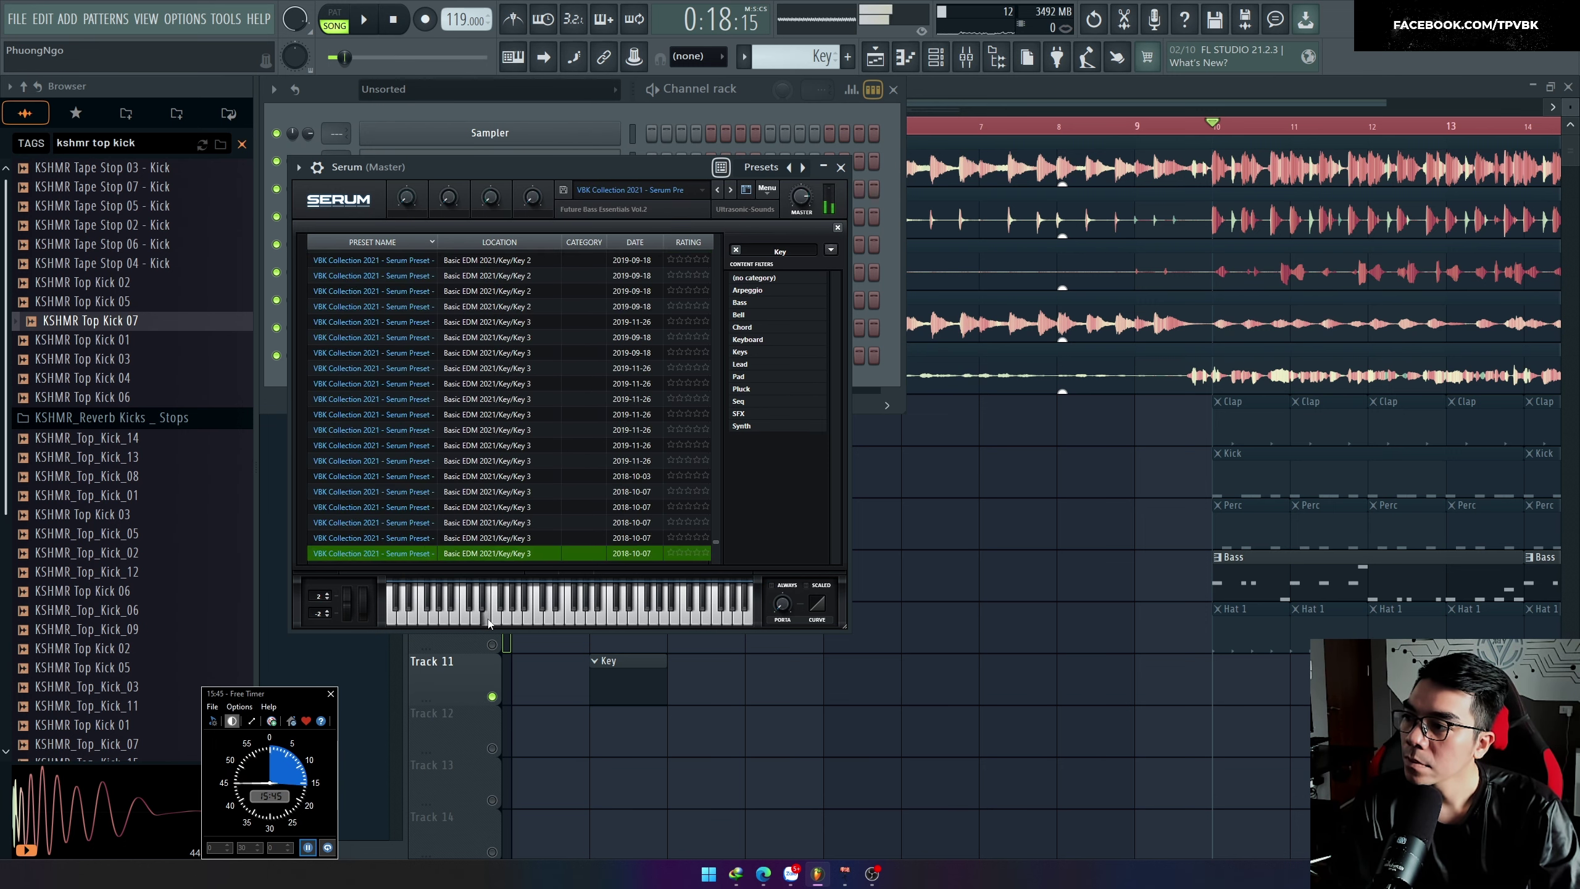
key(Right)
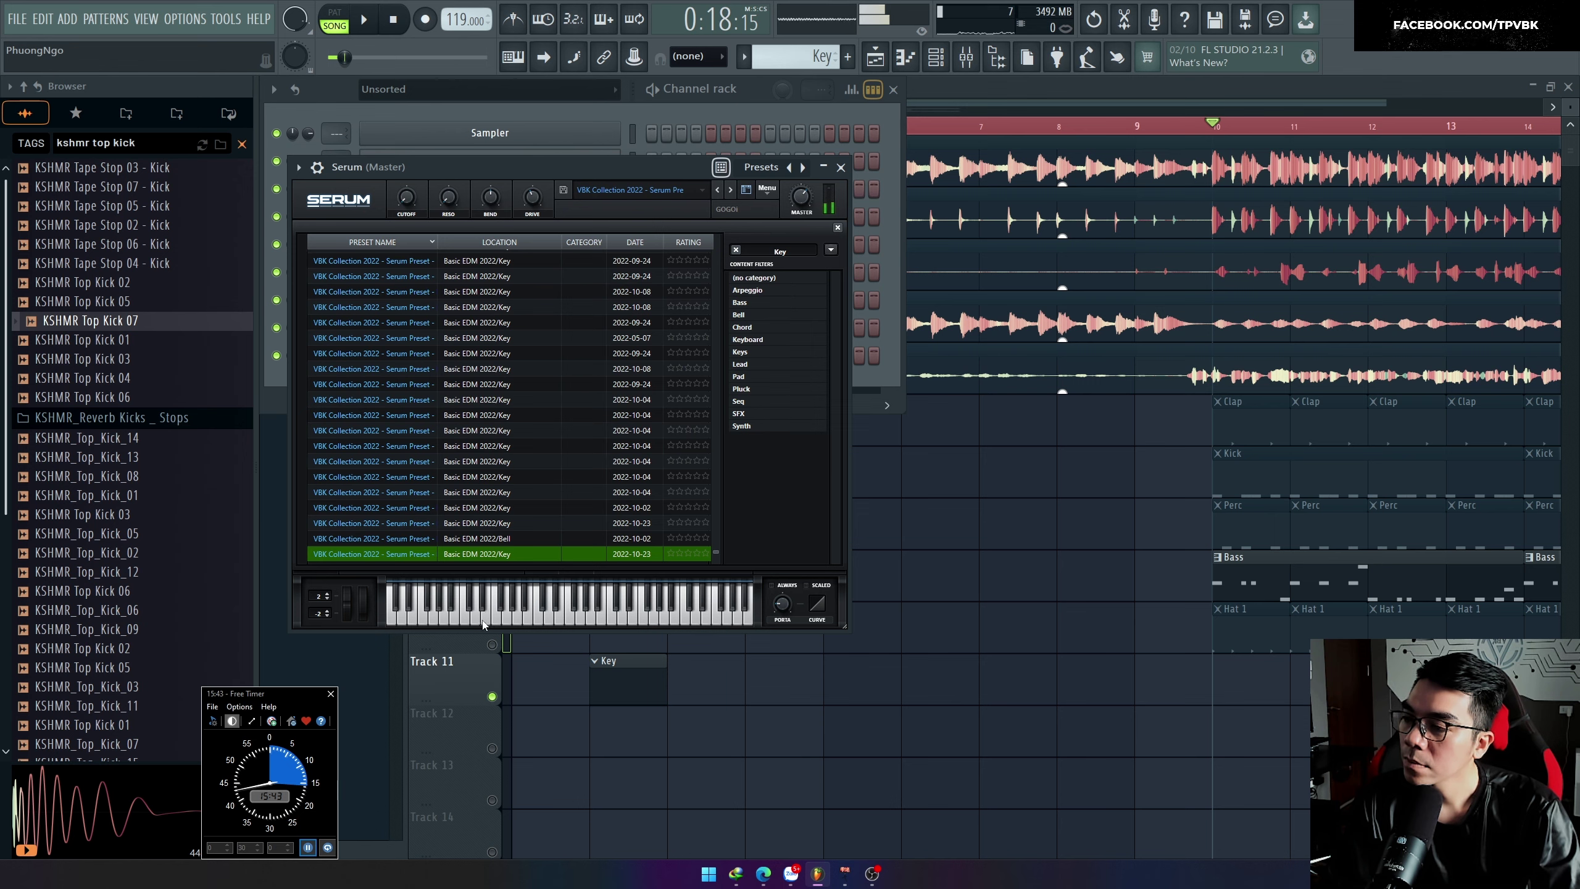
key(Right)
key(Right)
click(471, 621)
click(484, 621)
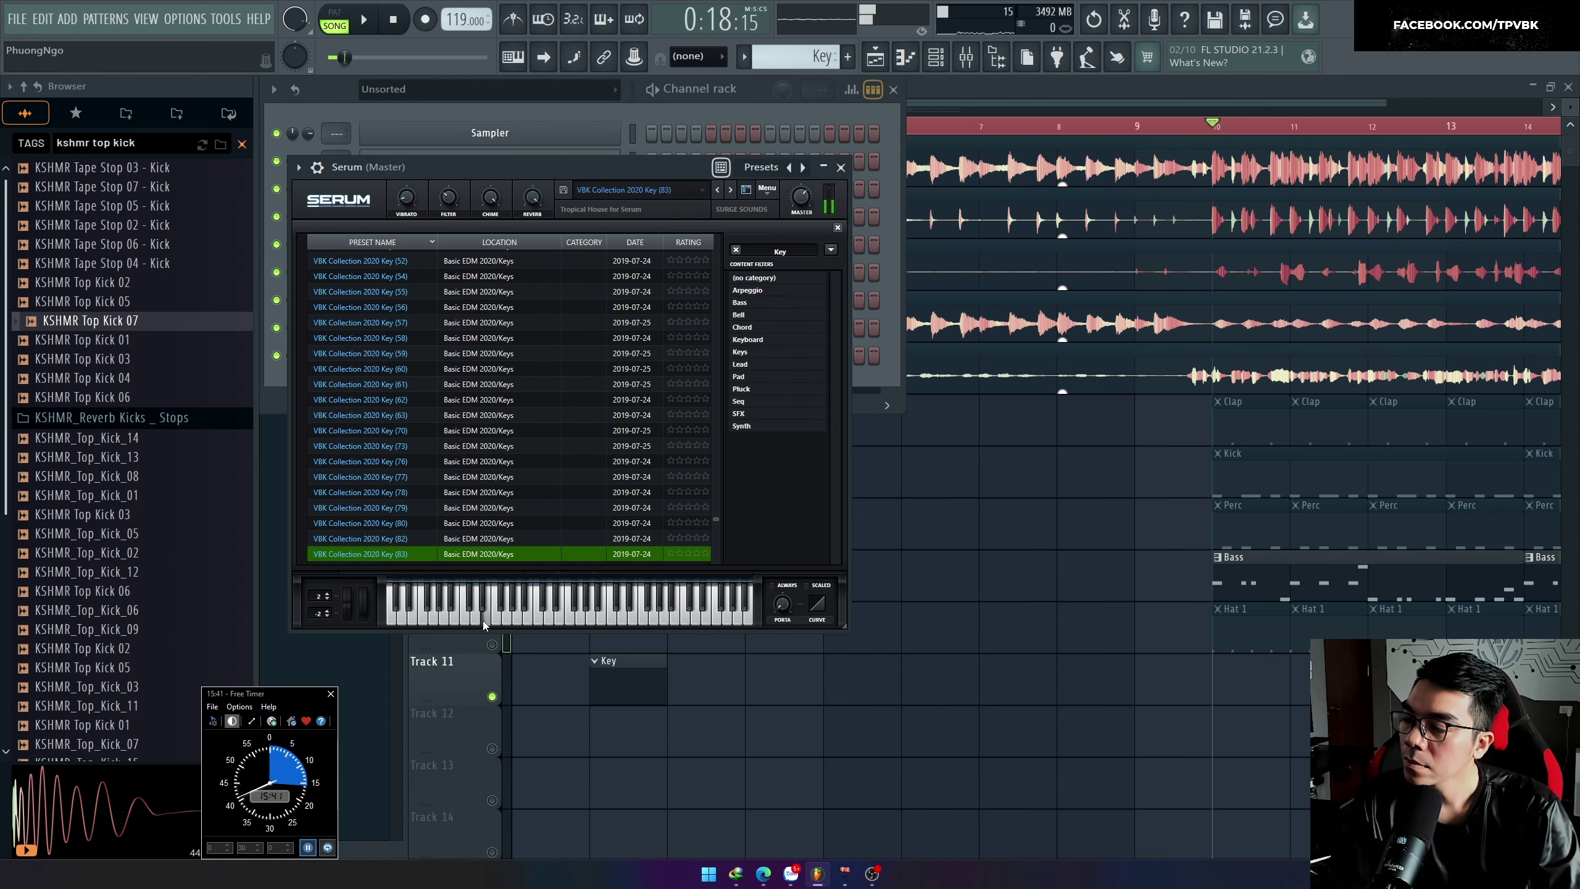
click(503, 620)
Step: Audition the presets KEY Herb, KEY Piano In The Space and KEY - Tarot with test notes
key(Right)
click(471, 620)
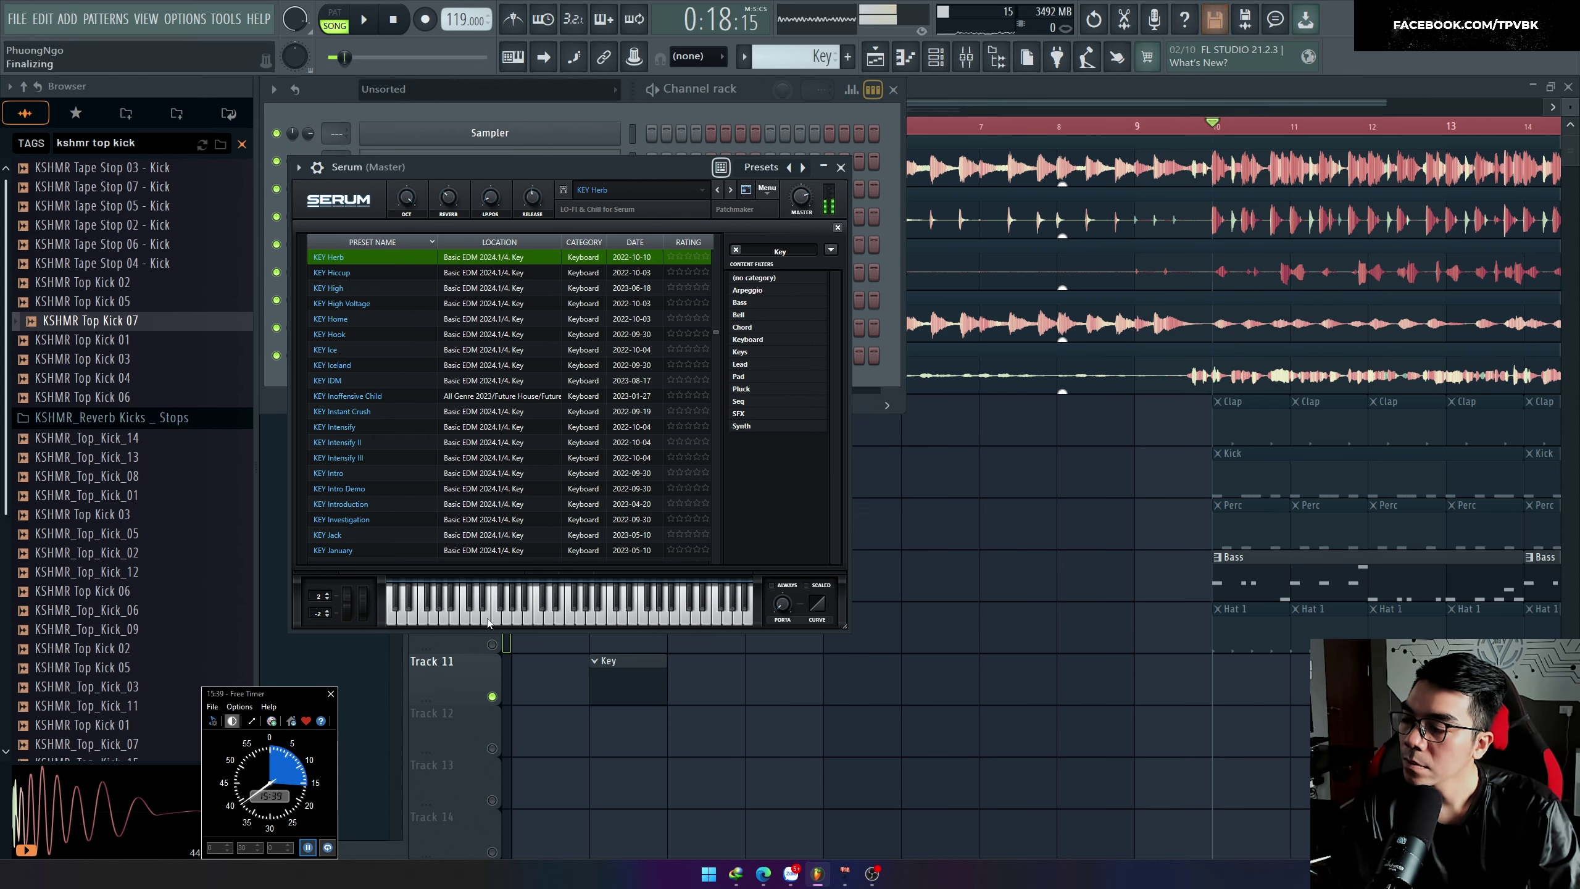
key(Right)
click(480, 621)
key(Right)
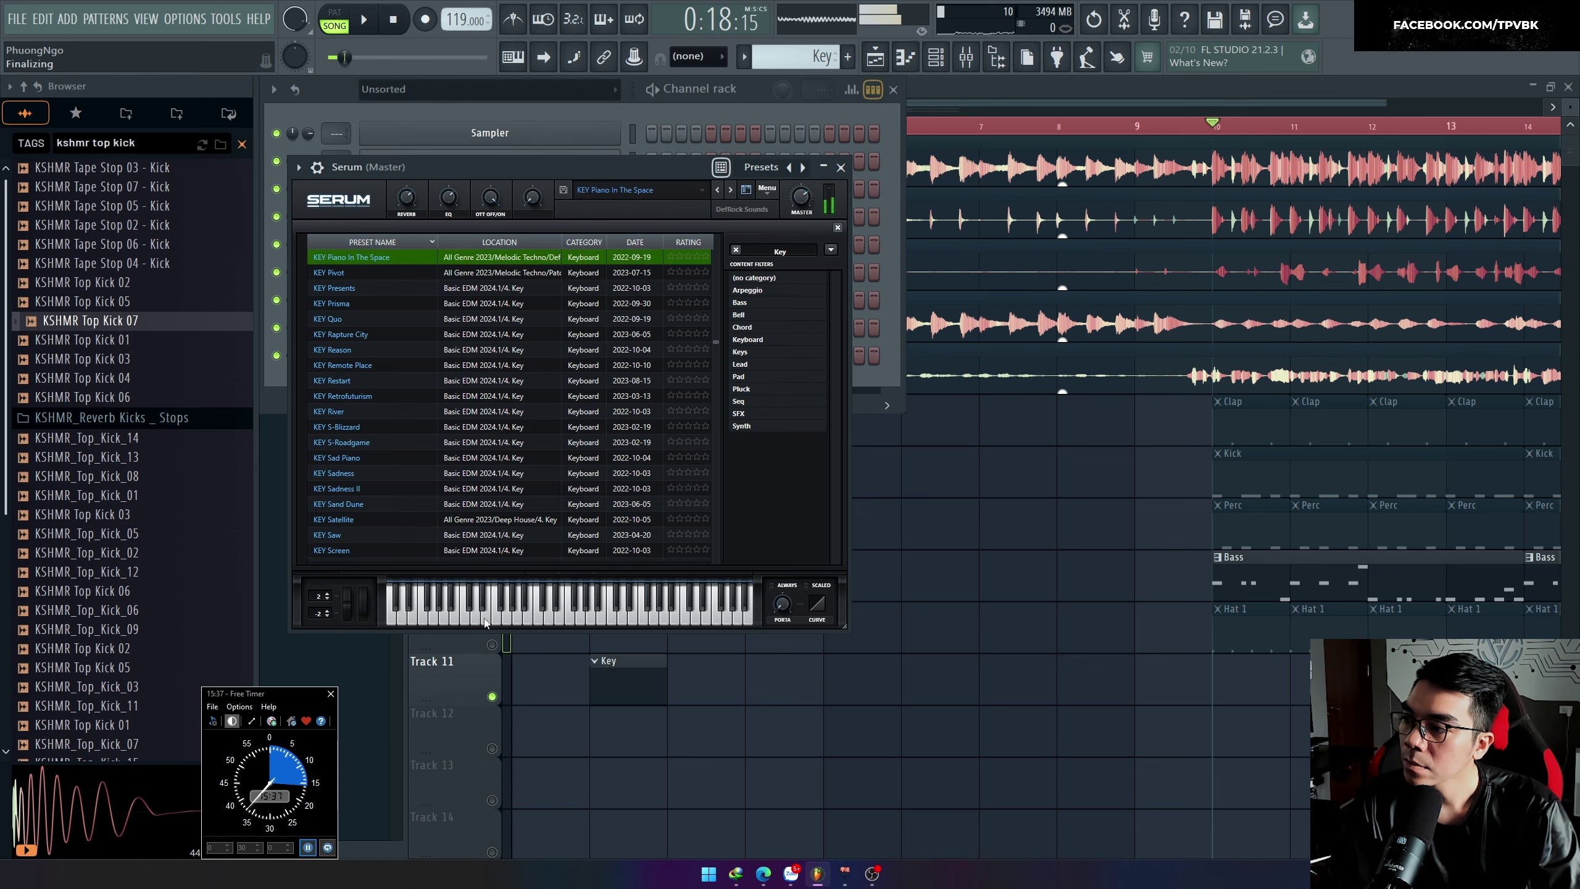
key(Right)
click(476, 620)
key(Right)
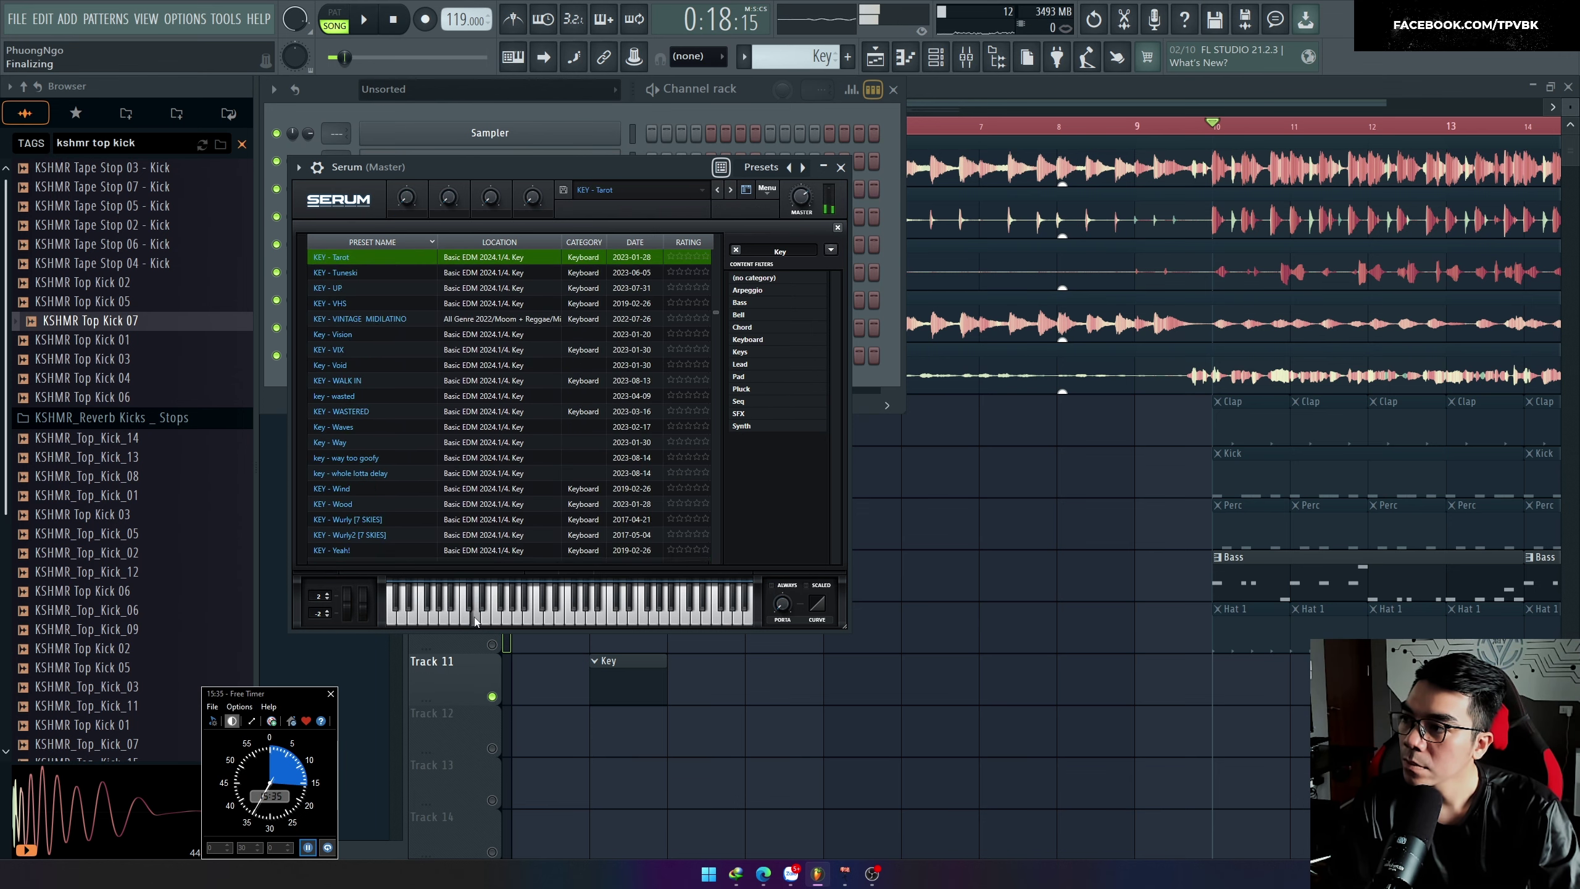
Step: Compare further random Key presets on one test note, including UN_GLW_keys_ambiant_tone_verb and [AM ] NewJazz Key 6
key(Right)
click(474, 616)
key(Right)
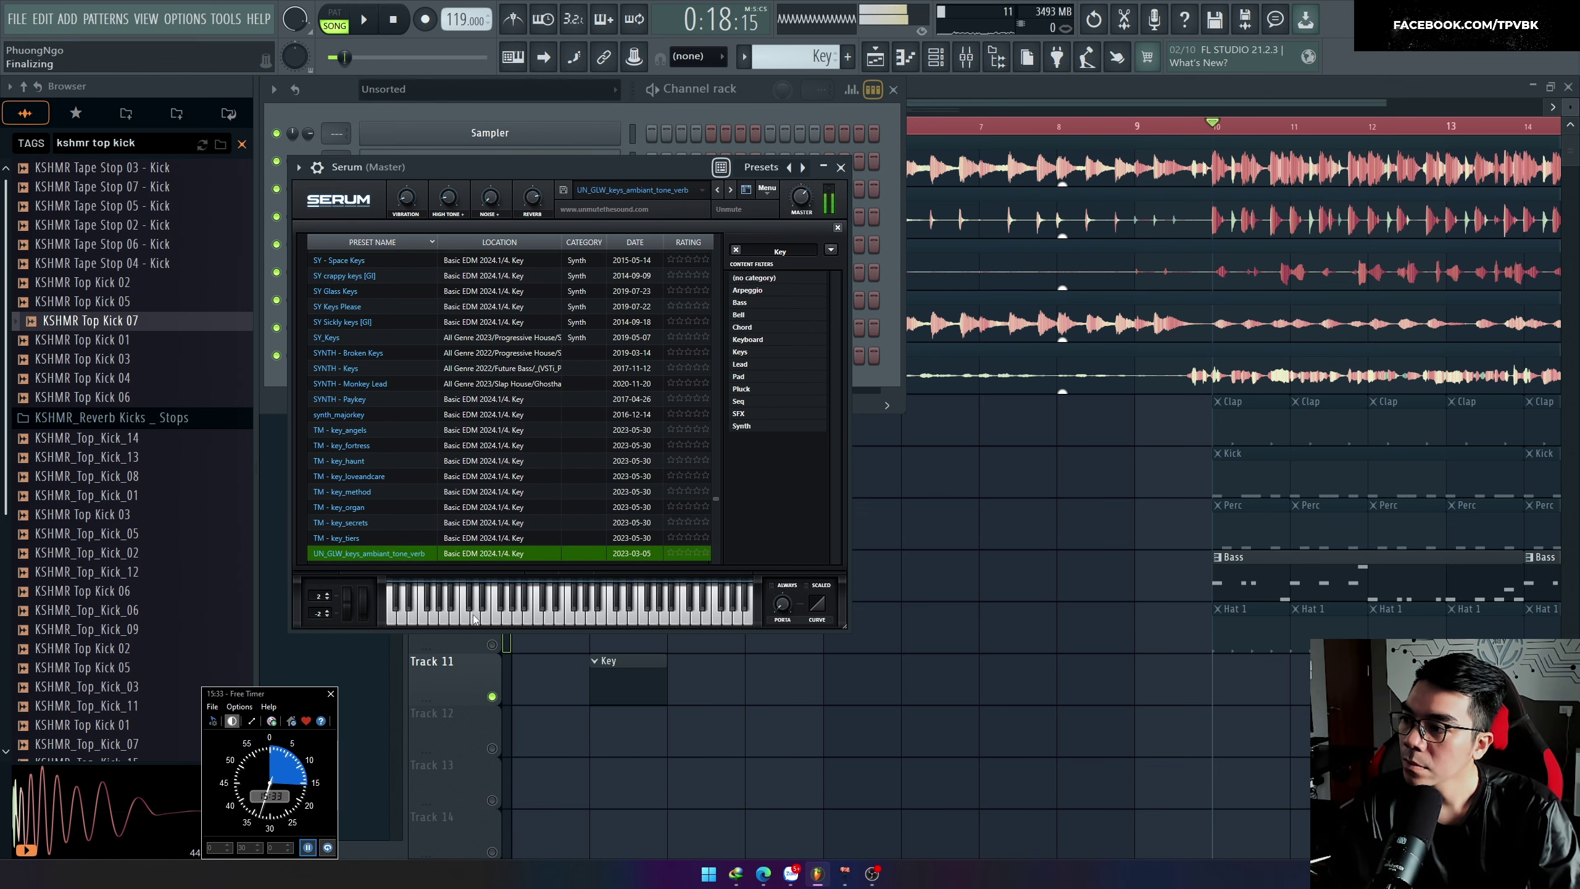
click(474, 616)
key(Right)
click(474, 617)
key(Right)
click(473, 617)
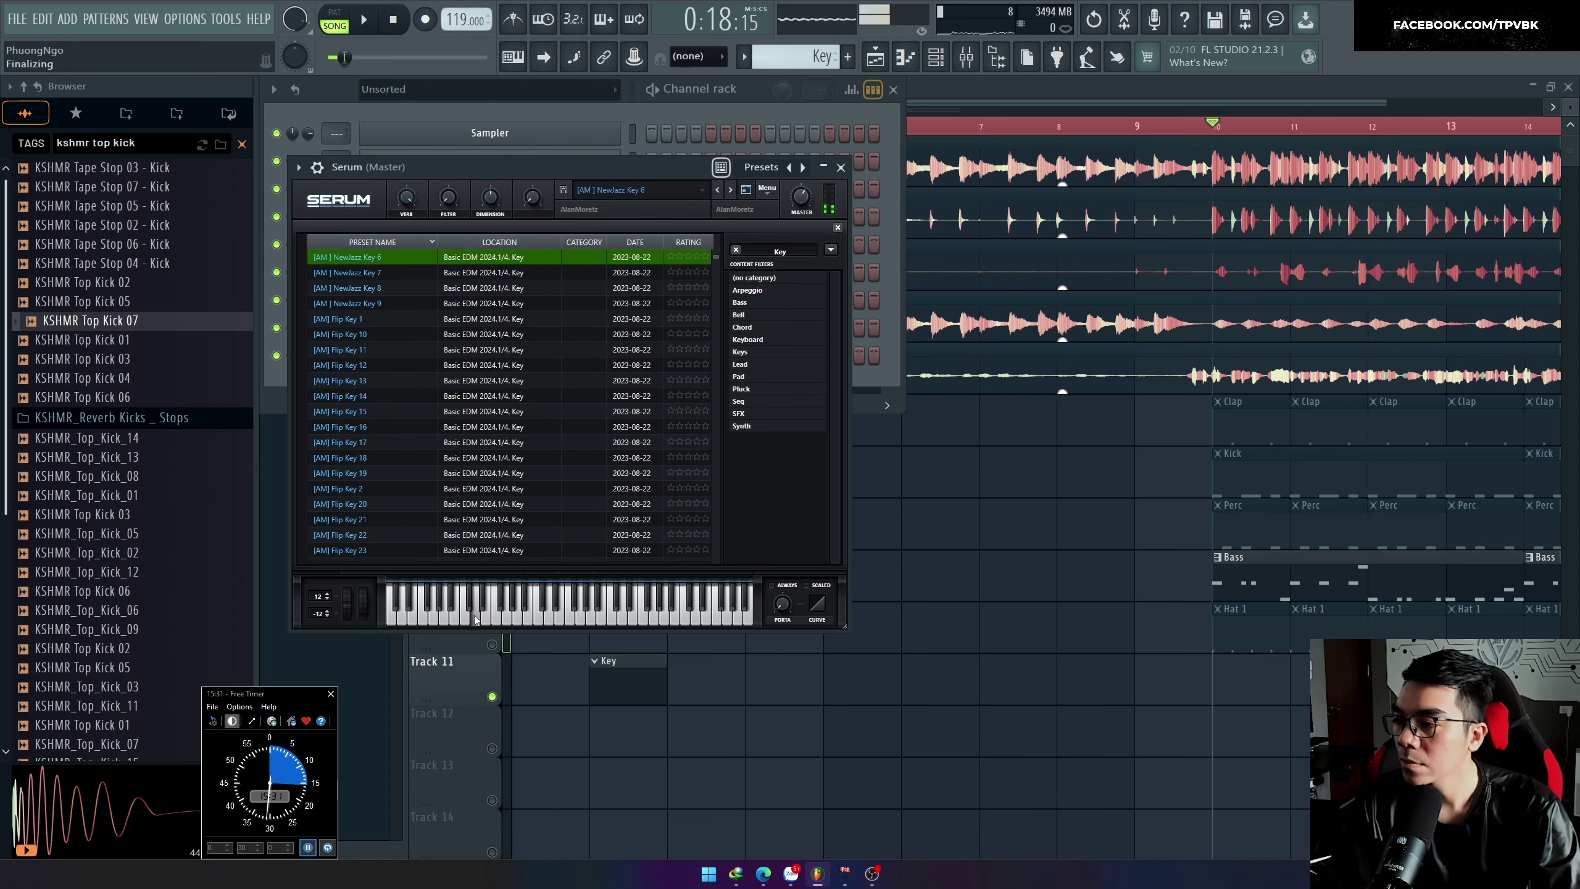
Step: Continue auditioning random Key presets with test notes, including keys_mallet, KEY Pivot and SRM_KEYS_Serum_Preset_0271
key(Right)
click(473, 618)
key(Right)
click(474, 619)
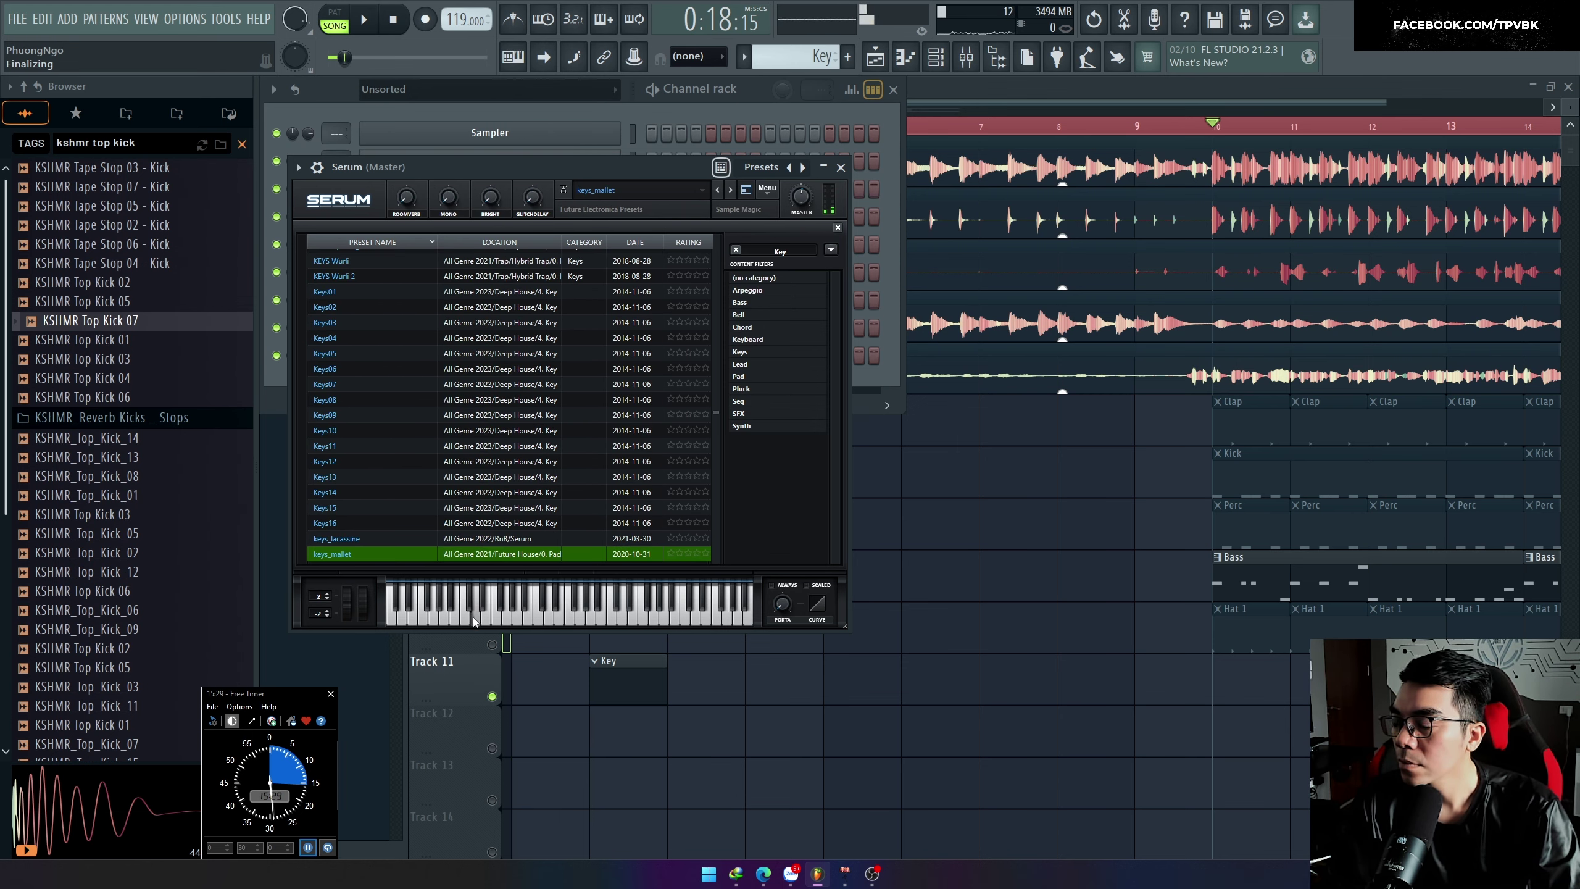
click(475, 618)
key(Right)
click(476, 620)
key(Right)
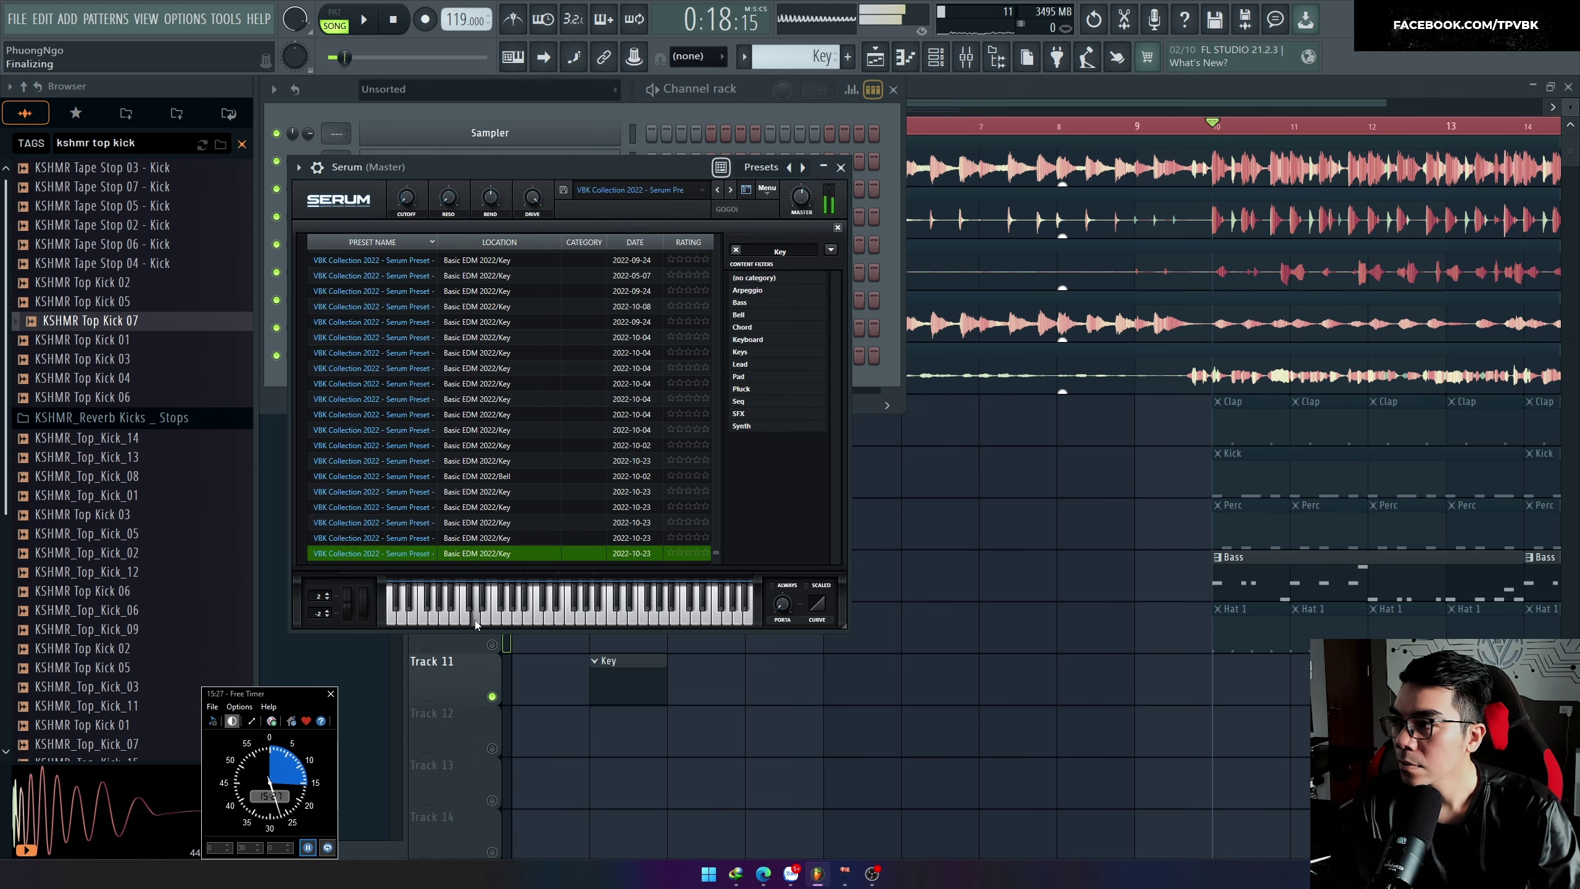
click(484, 621)
key(Right)
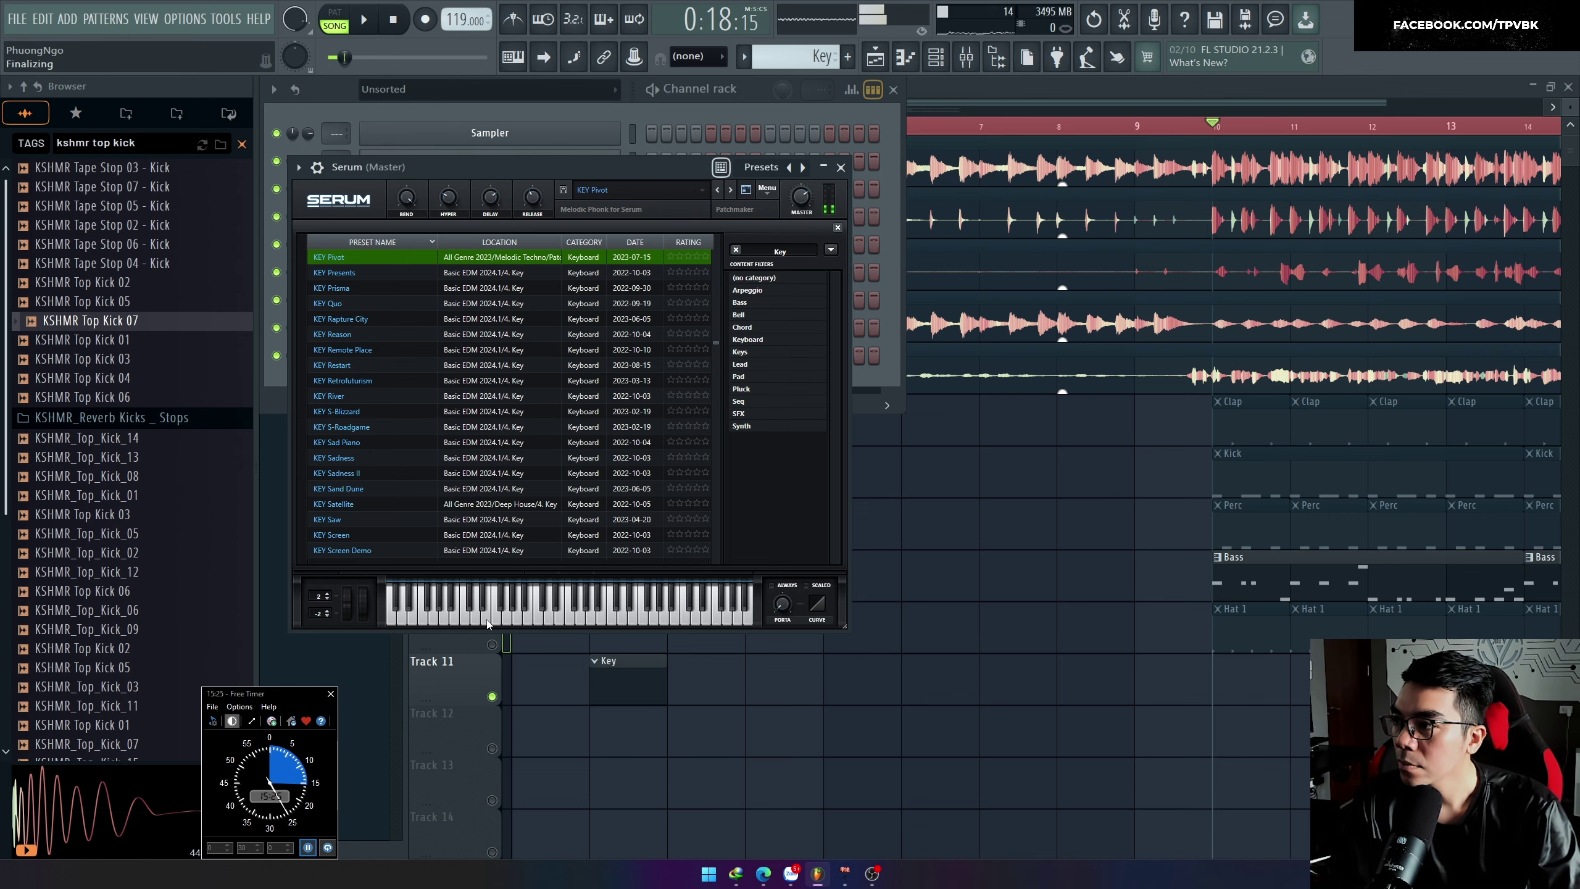
key(Right)
click(500, 620)
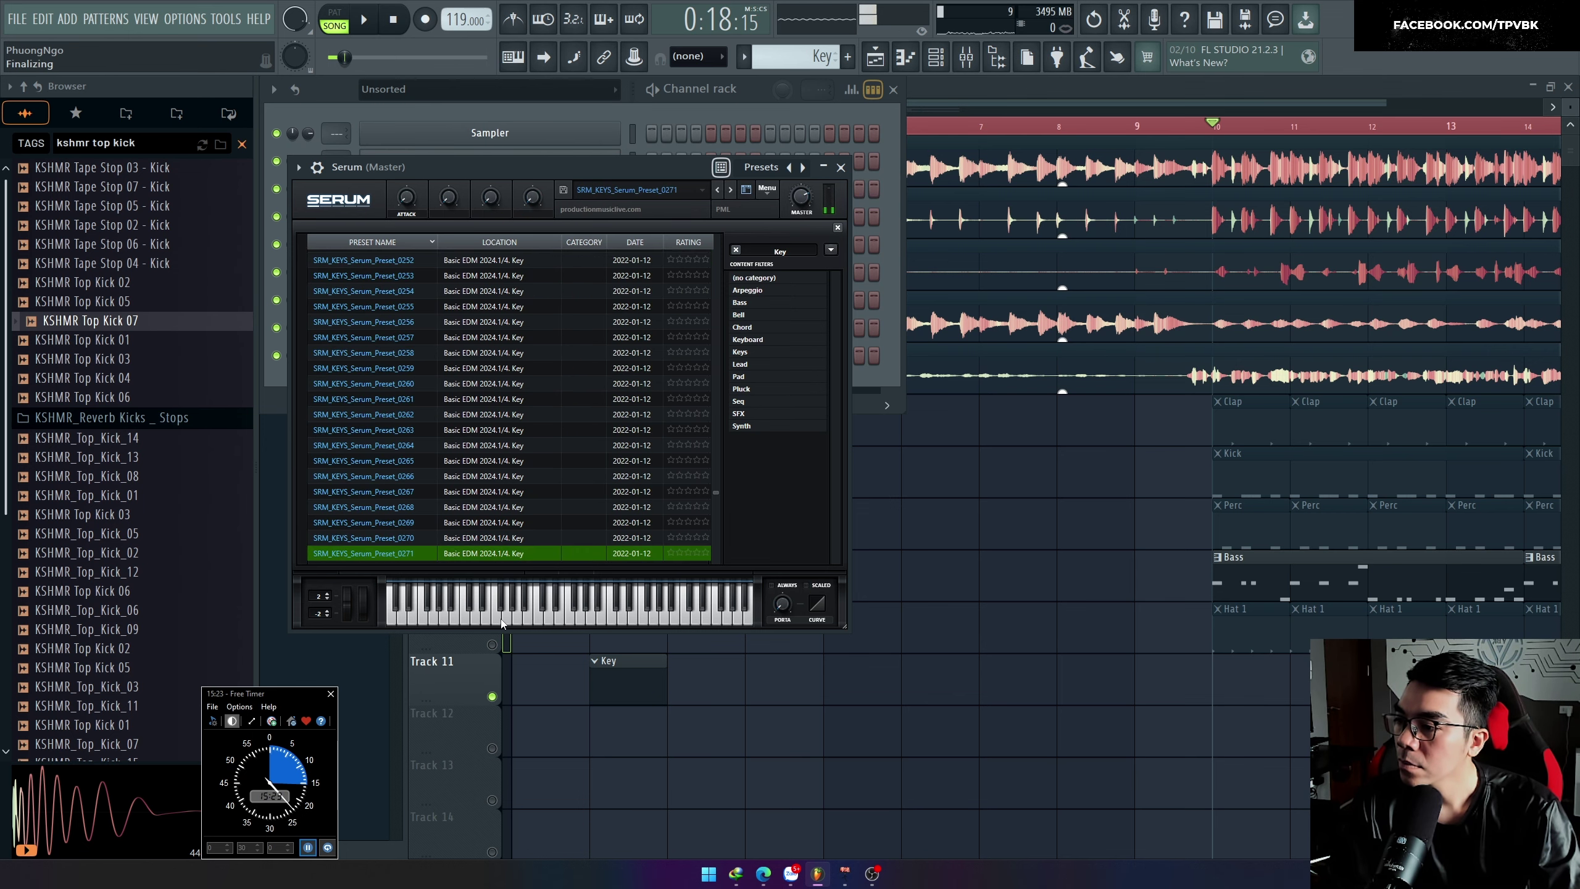
Step: Play the reference song in the playlist from bar 2, where the Key clip on Track 11 starts
right_click(687, 672)
key(space)
click(569, 152)
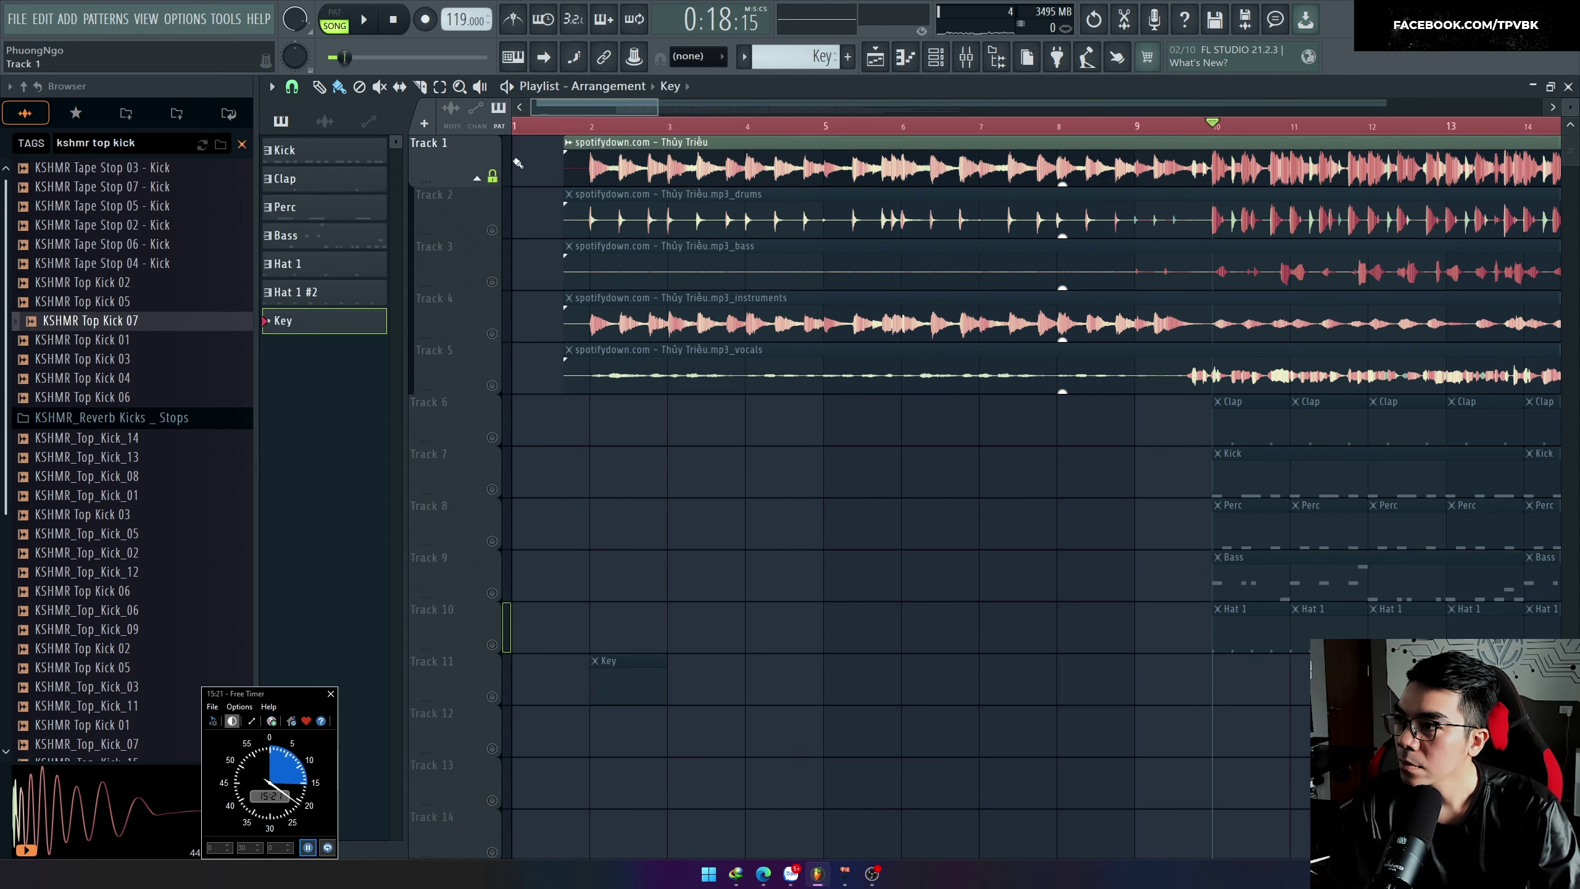
key(space)
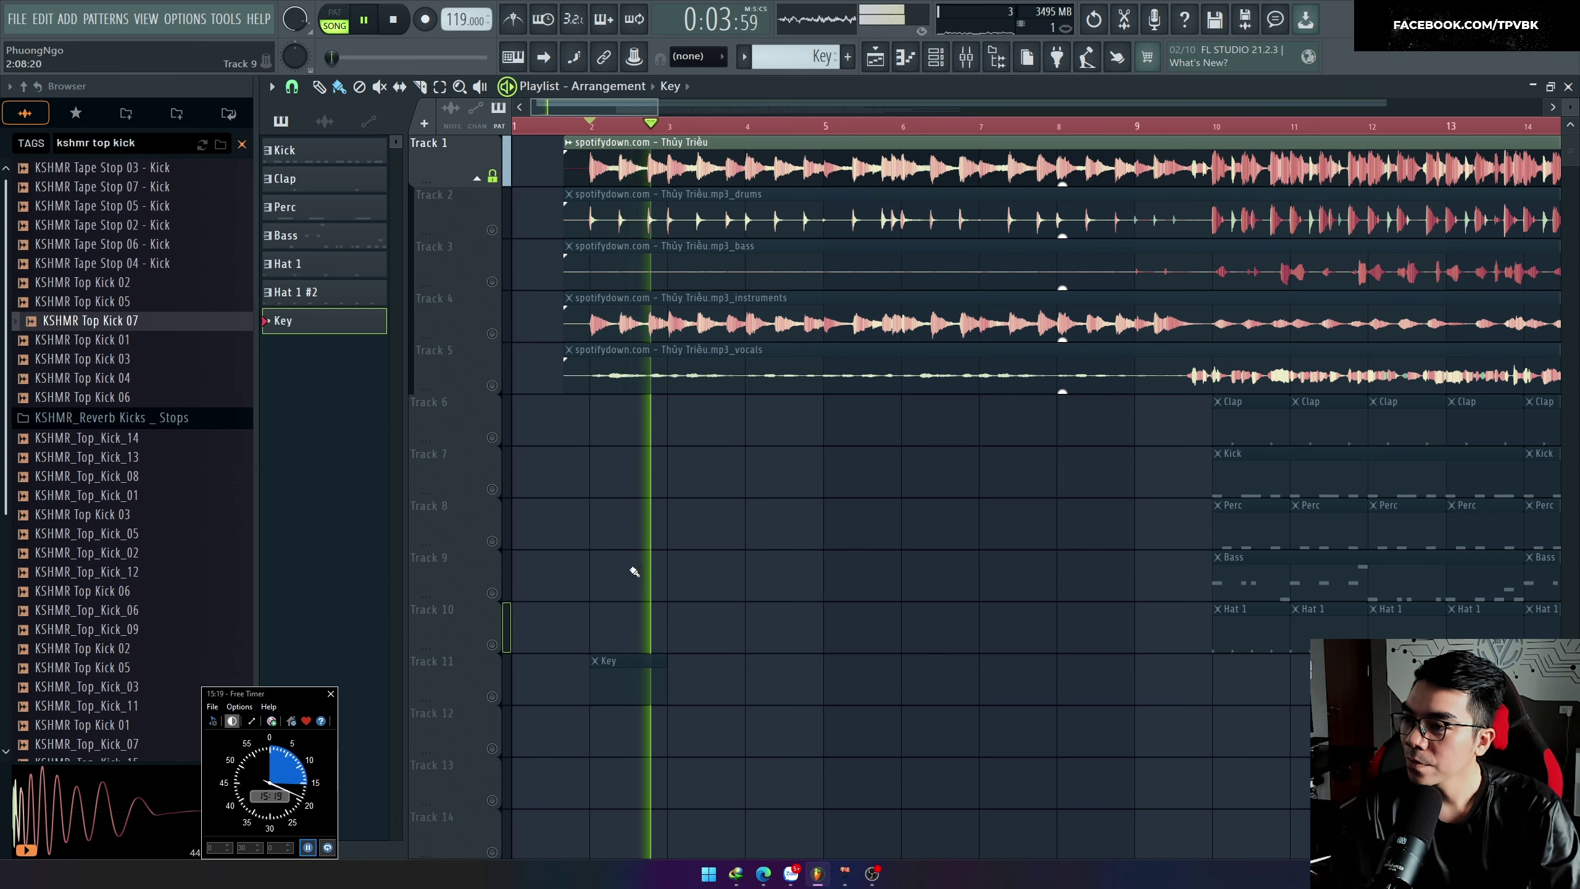
key(space)
Step: Open the Serum channel's preset browser and filter the presets by "Key"
key(F6)
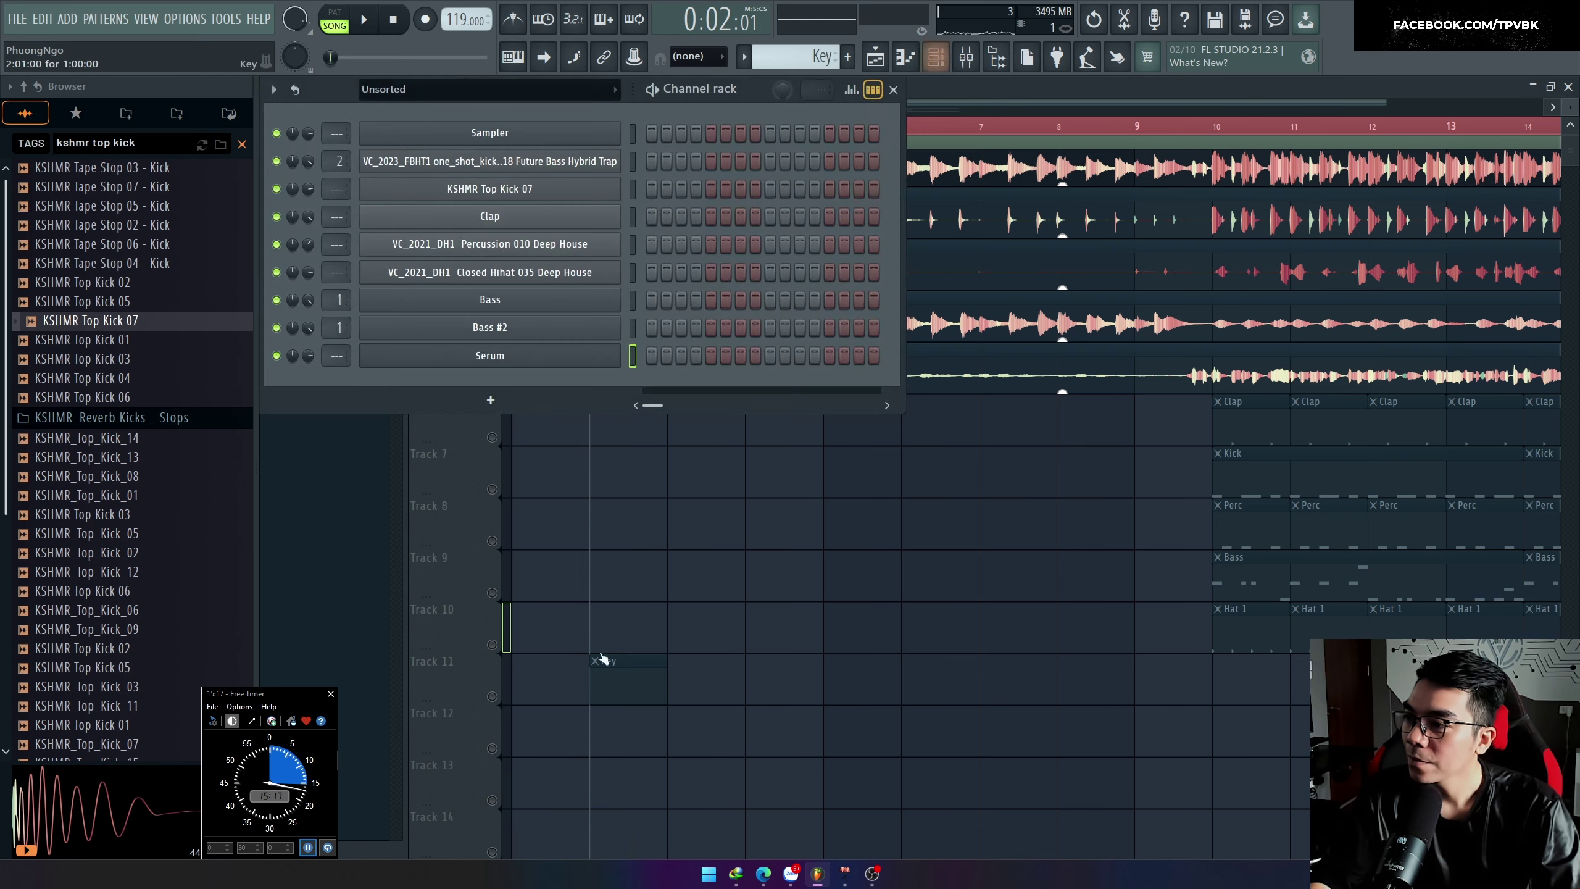
click(510, 355)
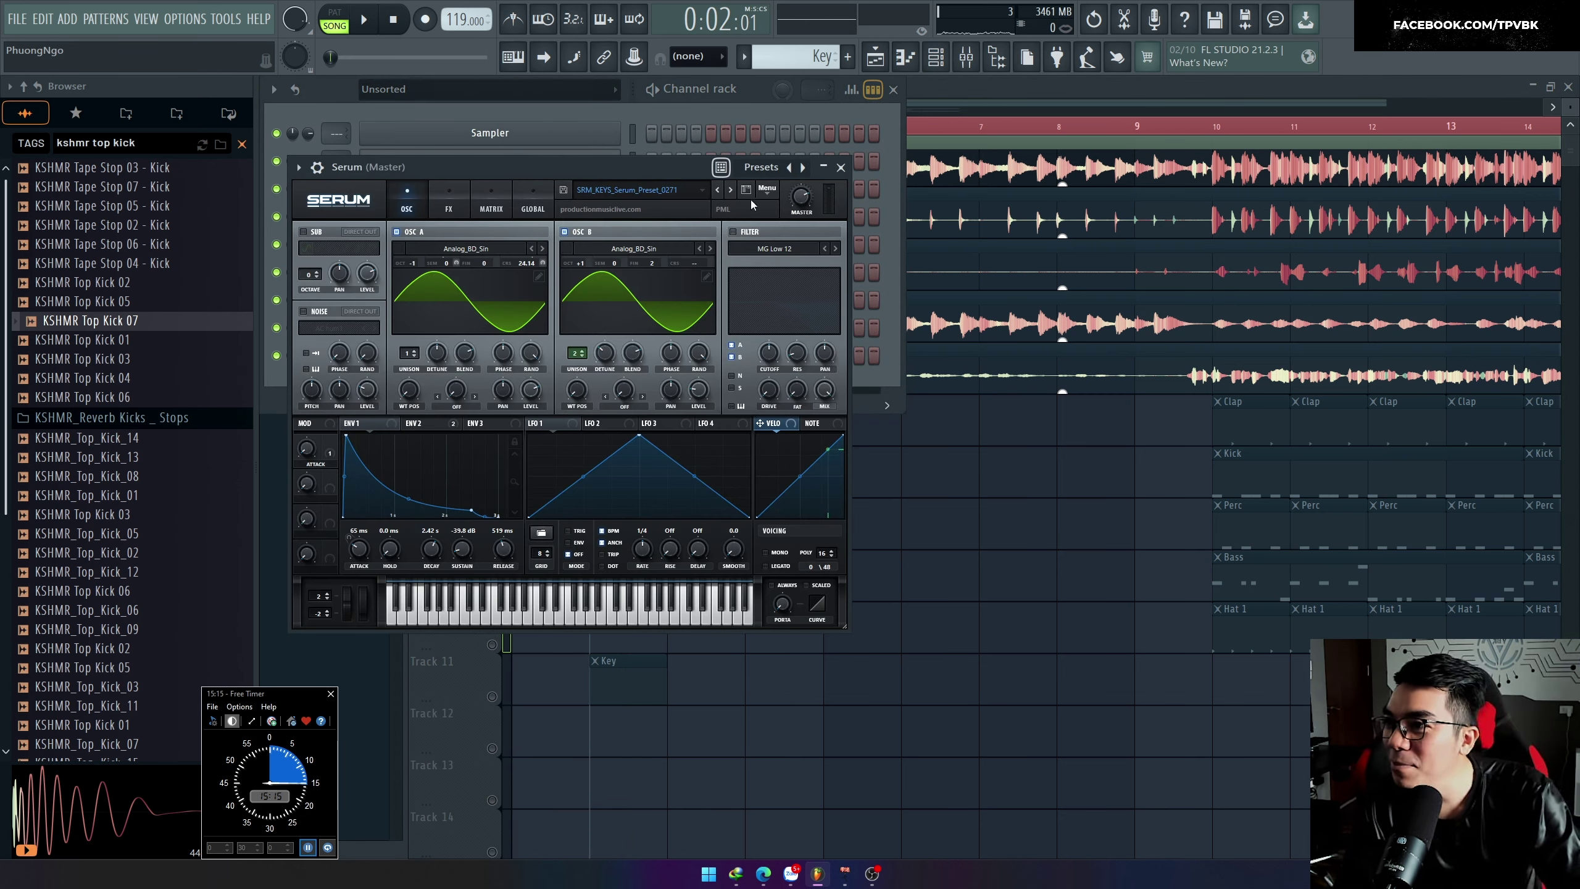
click(732, 210)
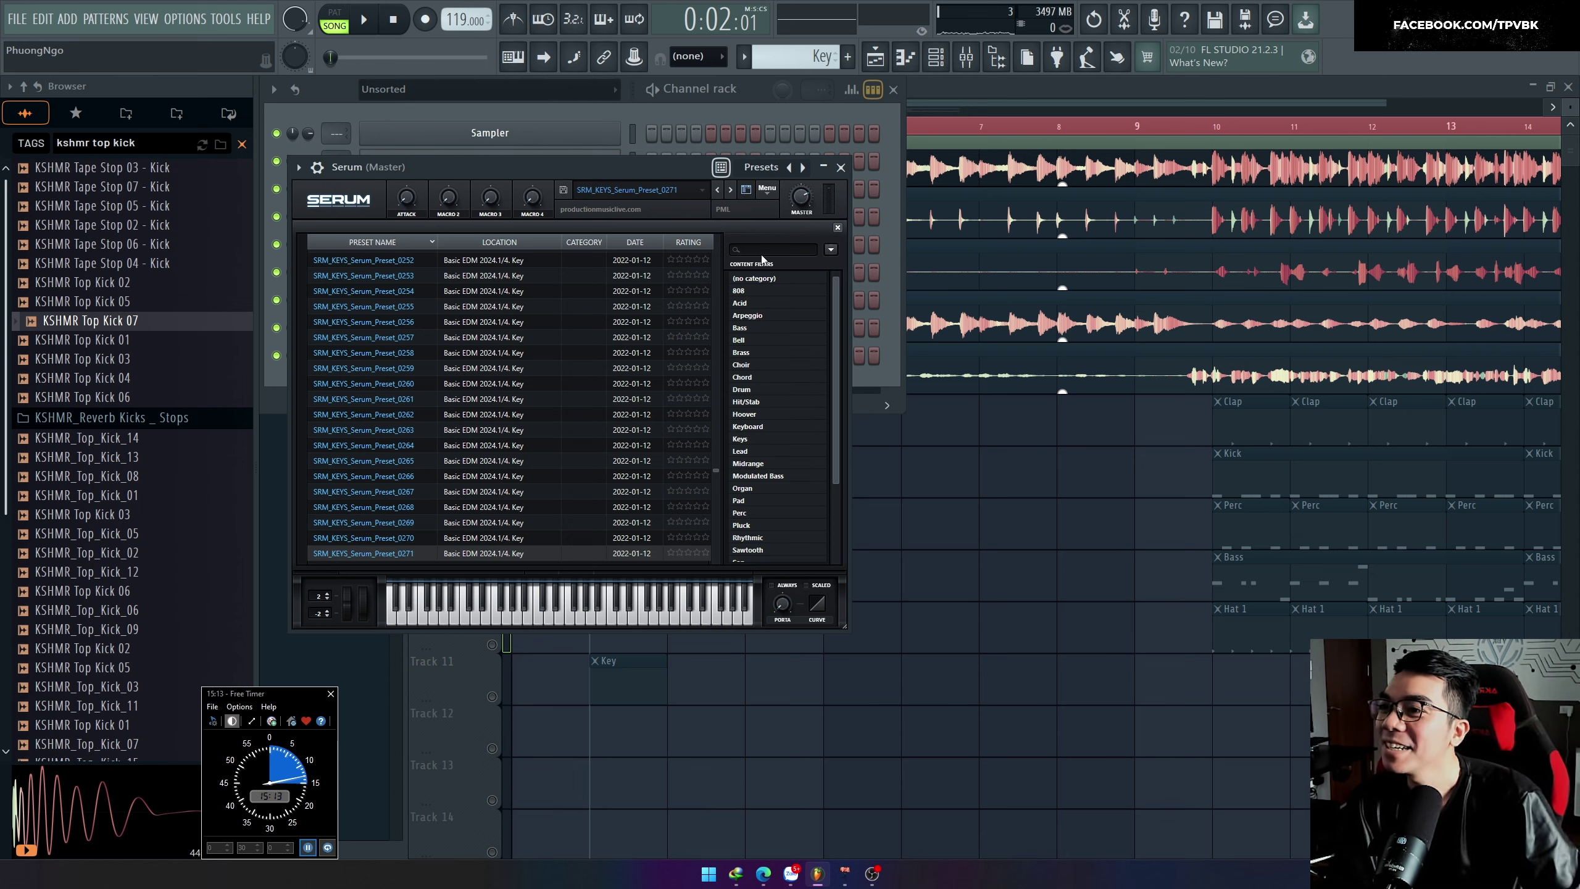
text(Key)
key(Return)
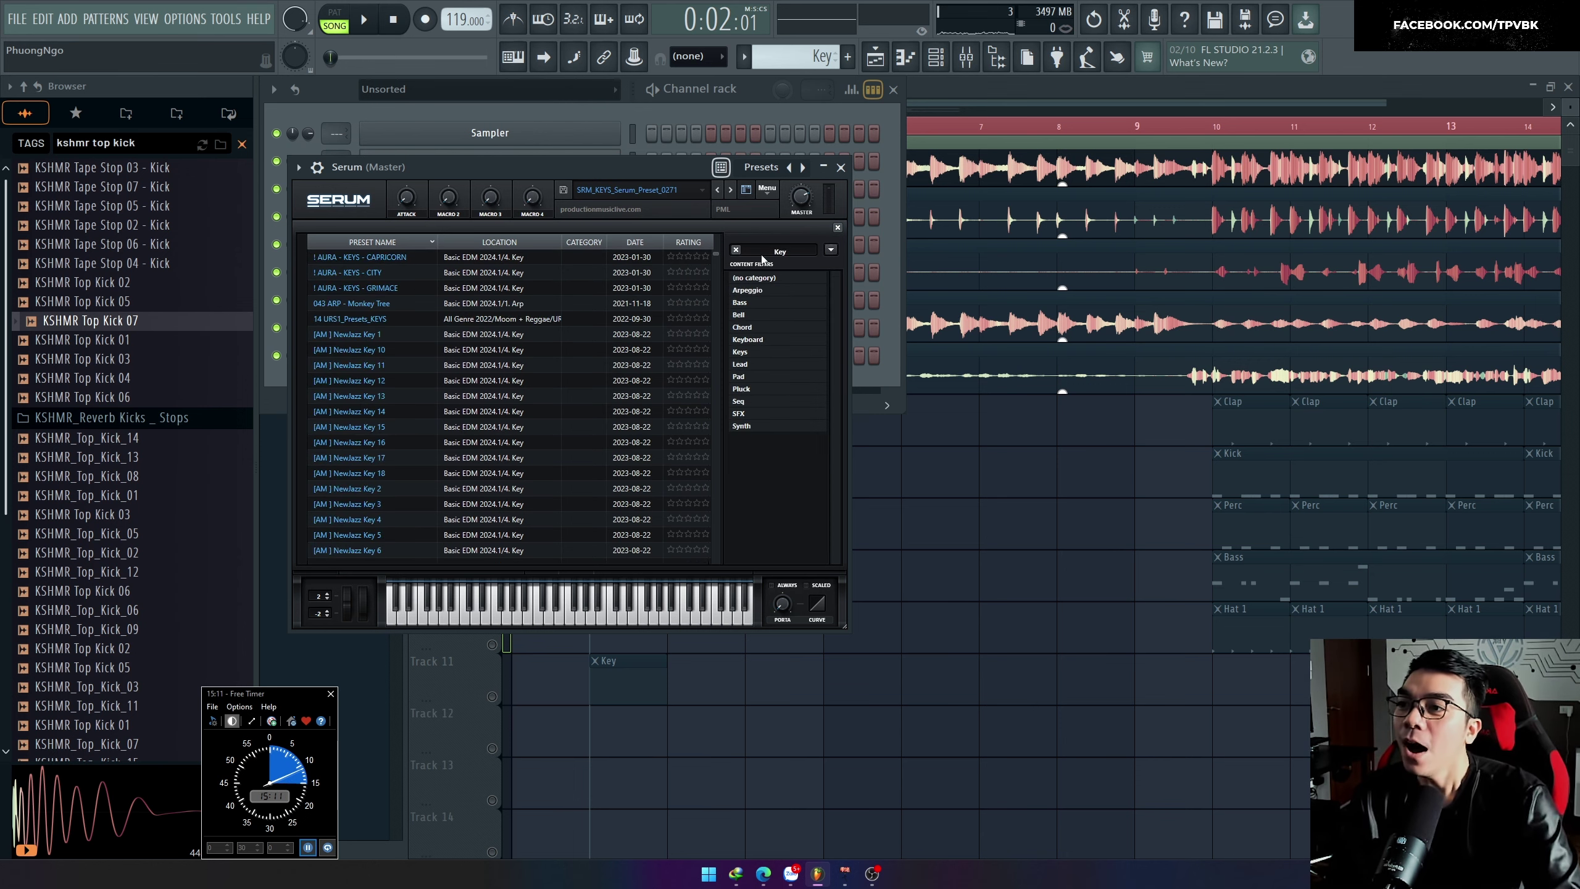
Step: Audition random key presets with test notes in Serum and load MusiCore Pluck - Off-Key
click(642, 504)
click(562, 617)
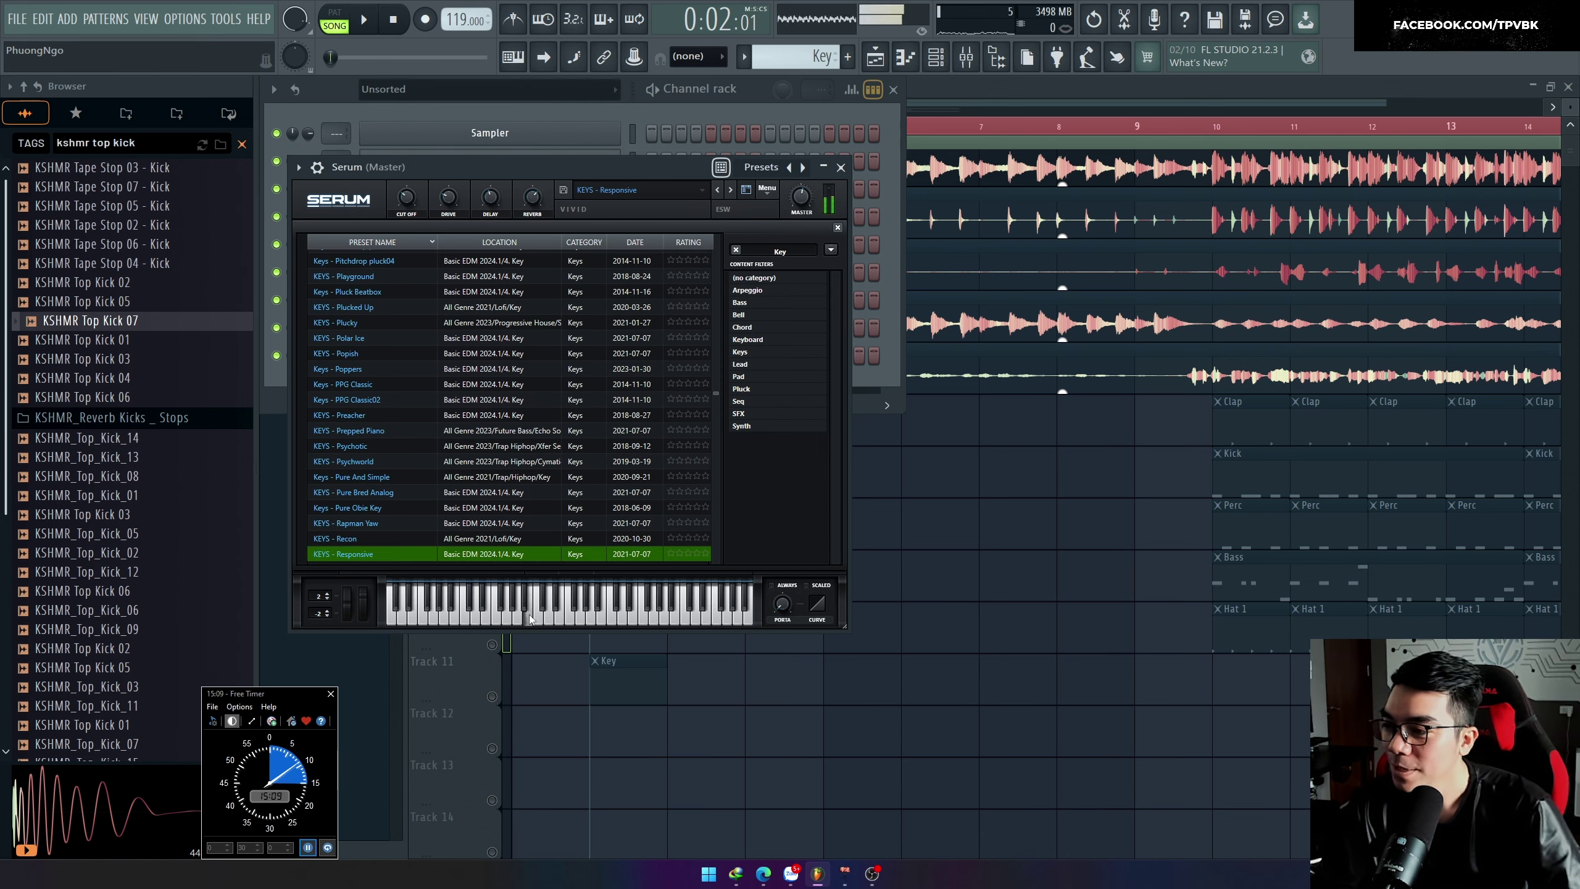
click(737, 383)
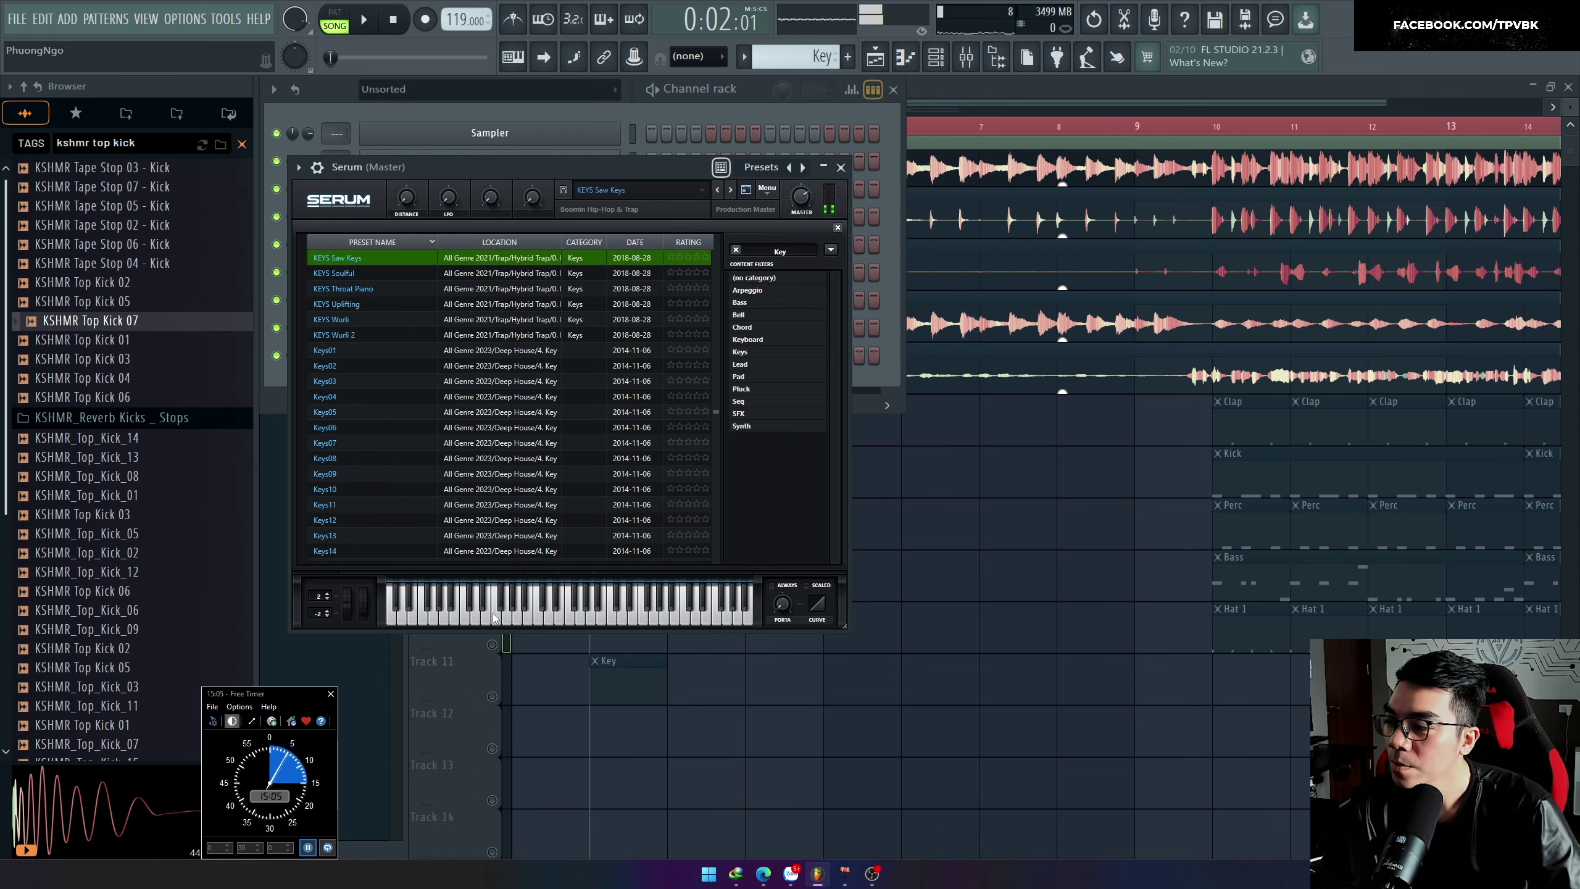
key(r)
click(492, 611)
key(r)
key(r)
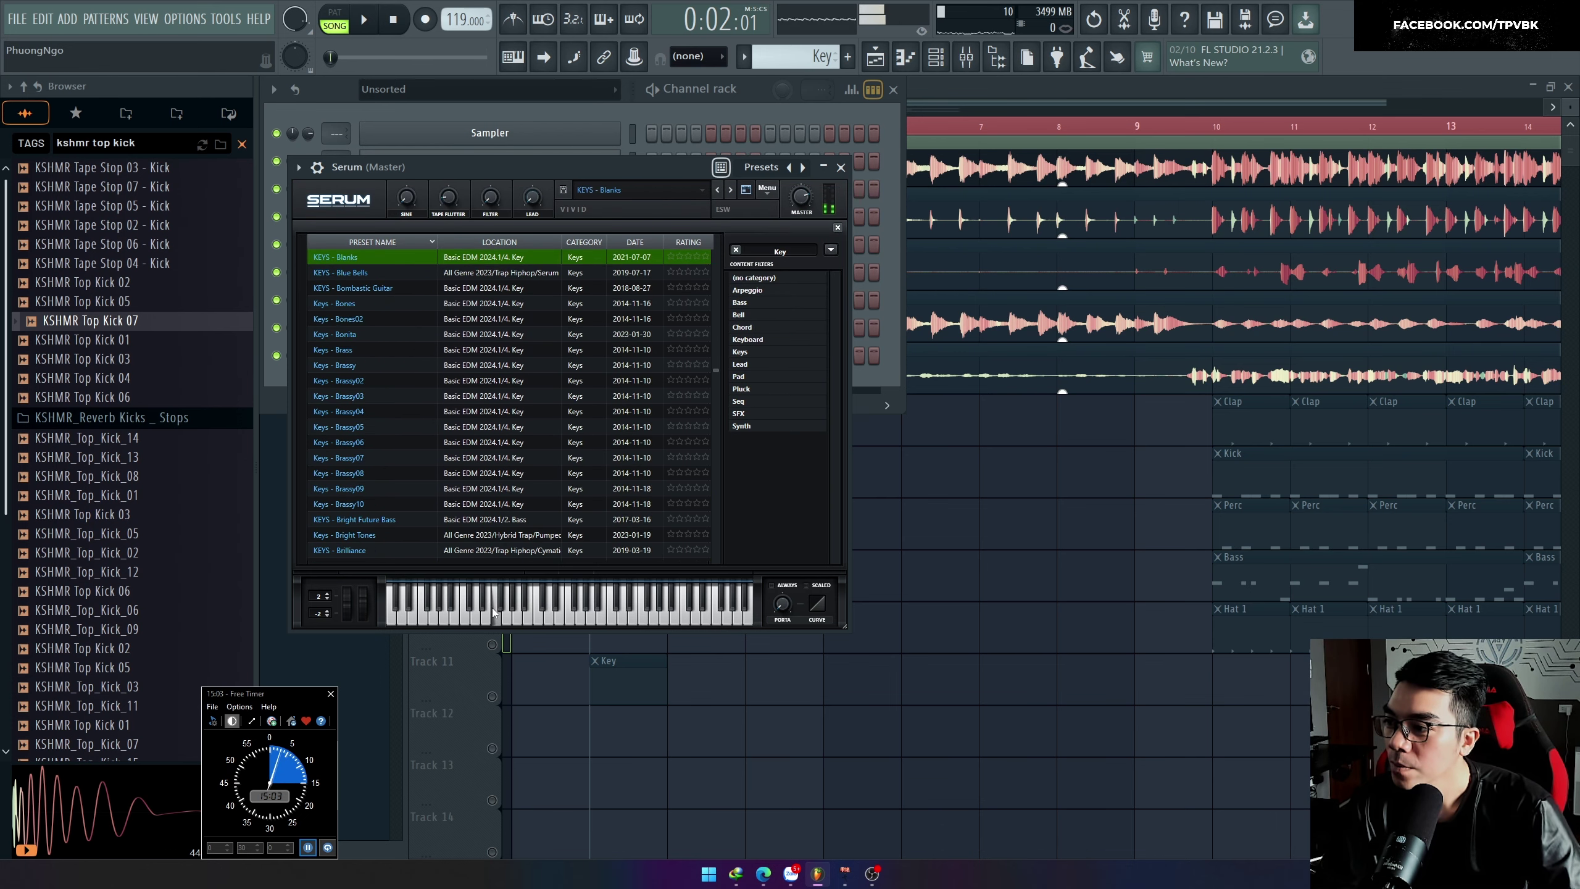
click(492, 610)
key(r)
key(r)
click(499, 618)
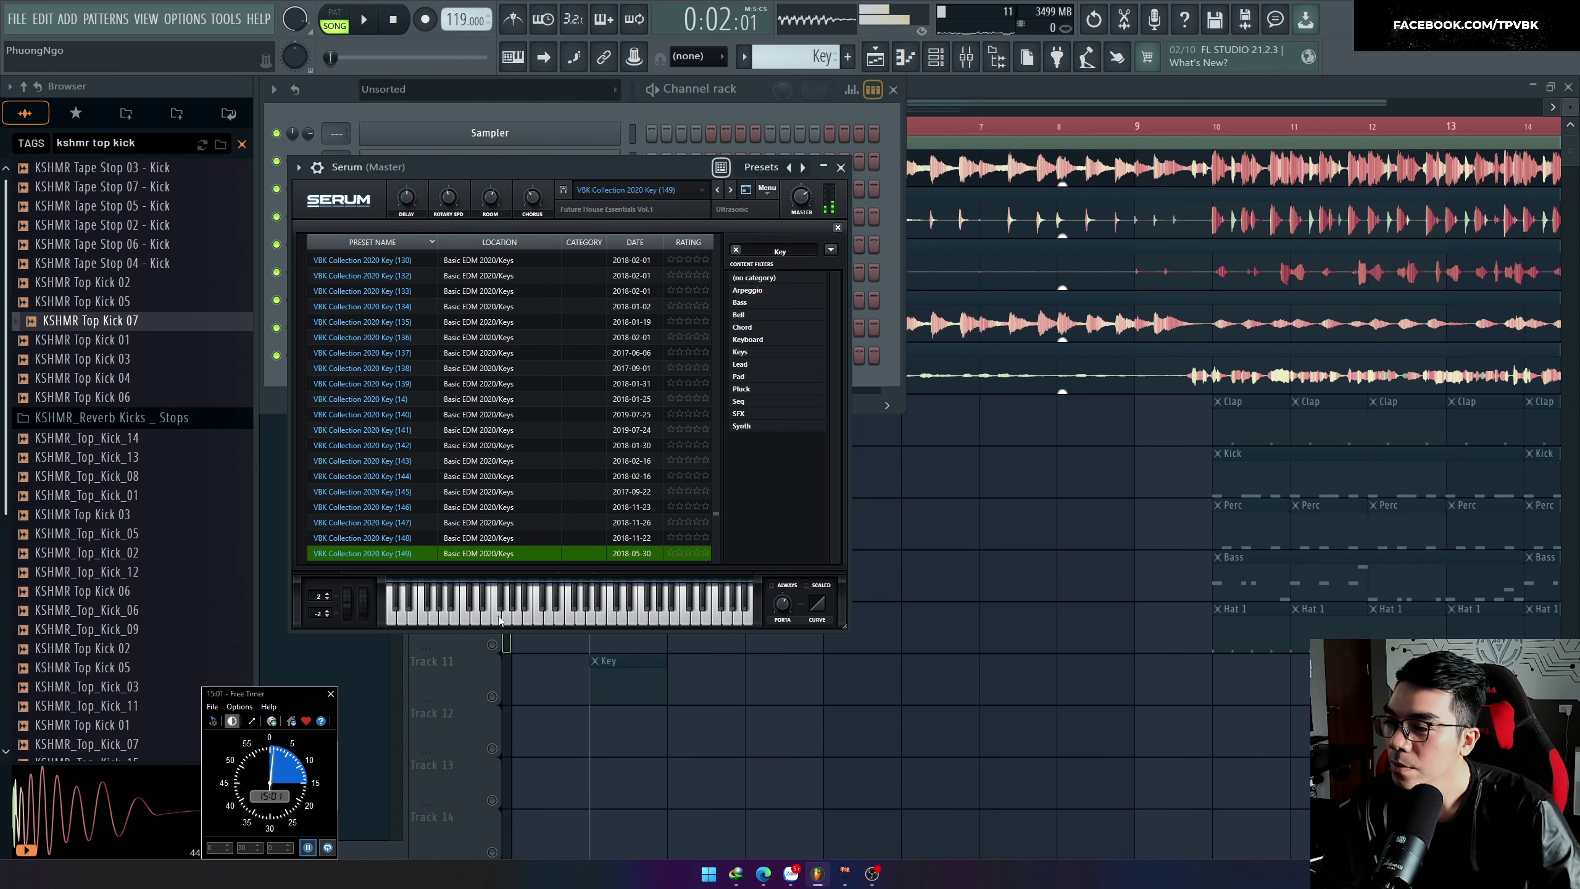
click(508, 619)
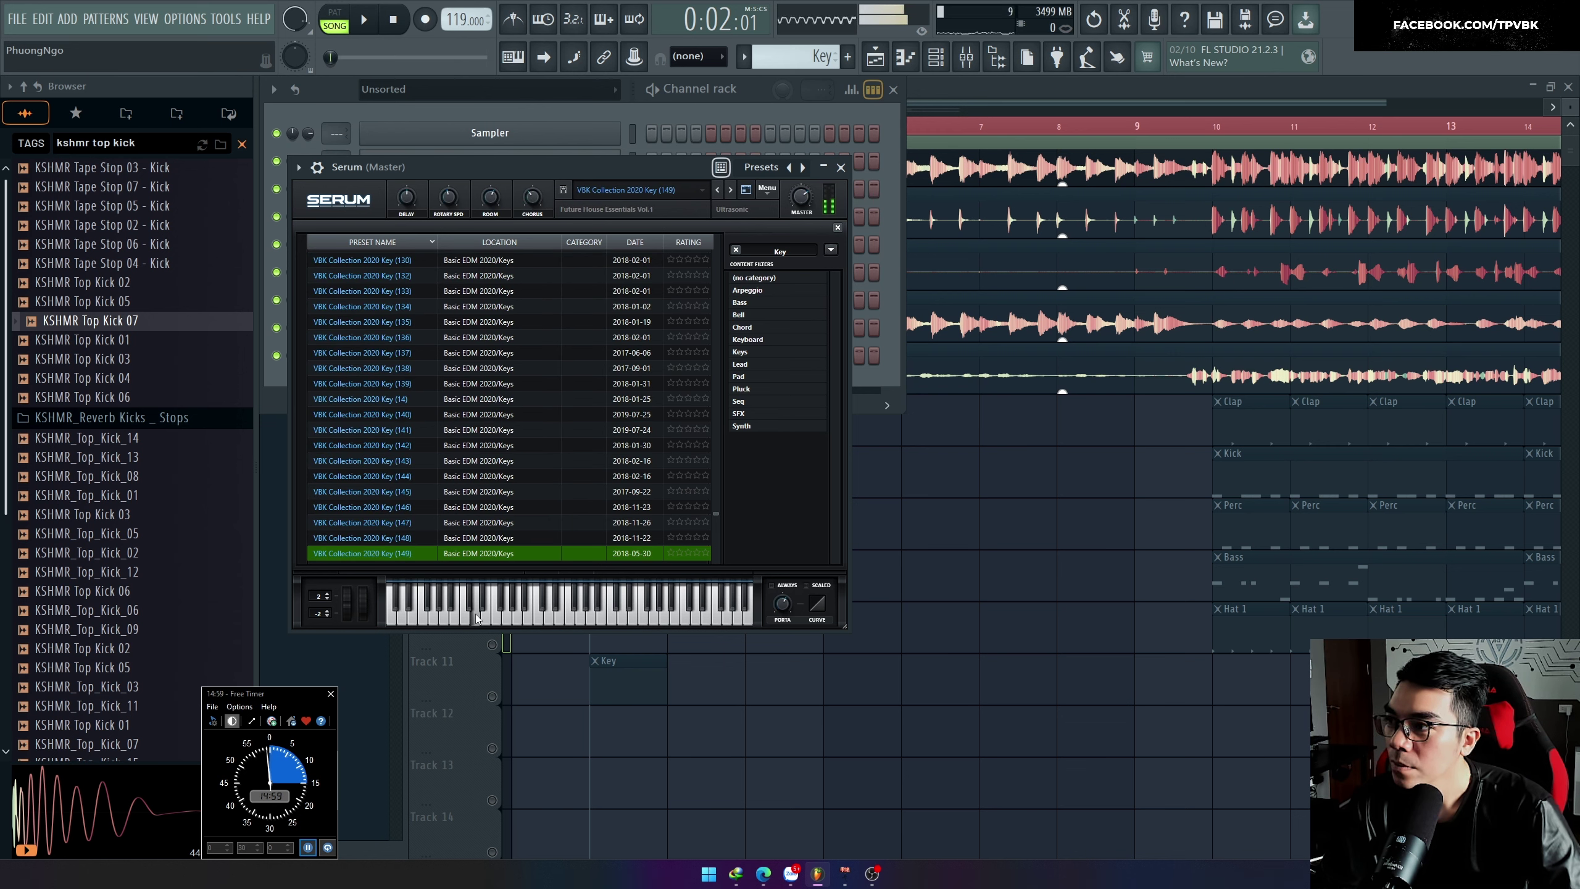
key(r)
key(r)
key(r)
key(r)
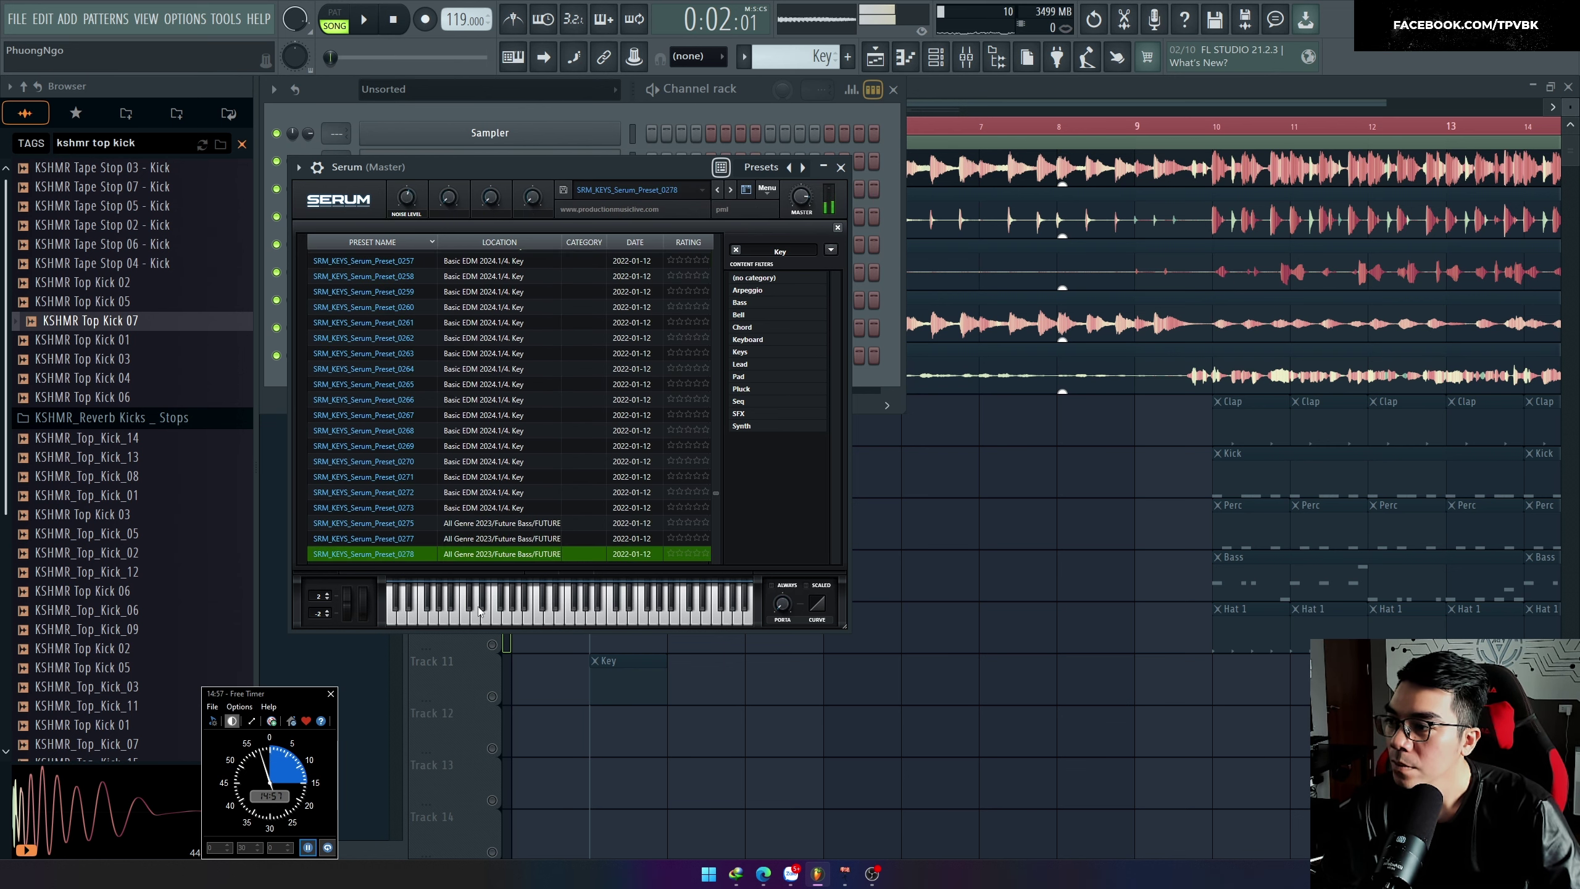
key(r)
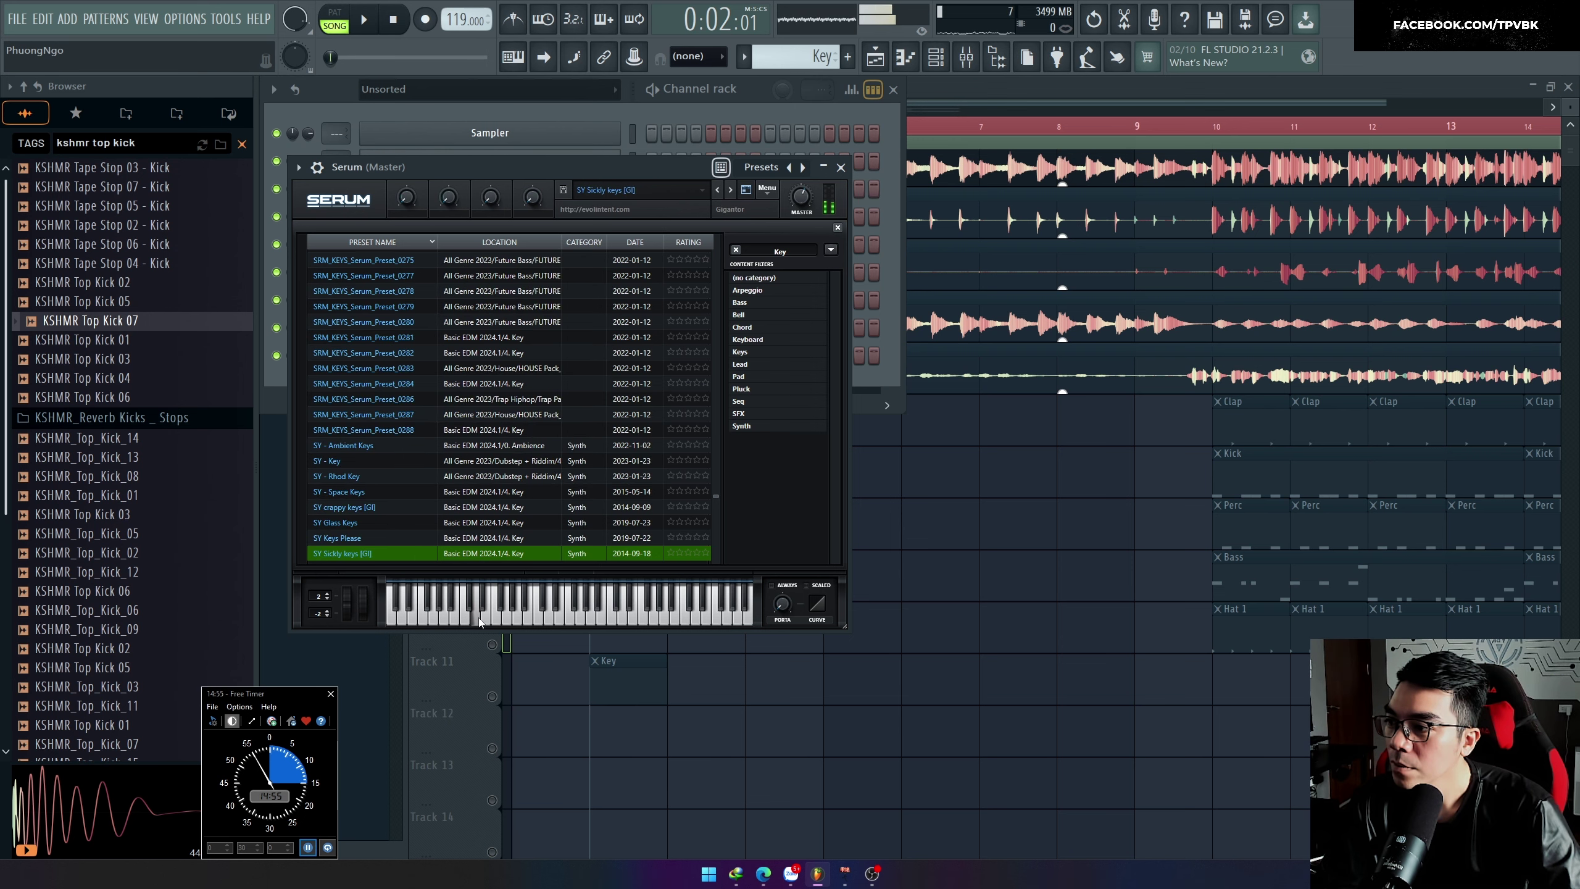
key(r)
key(r)
key(r)
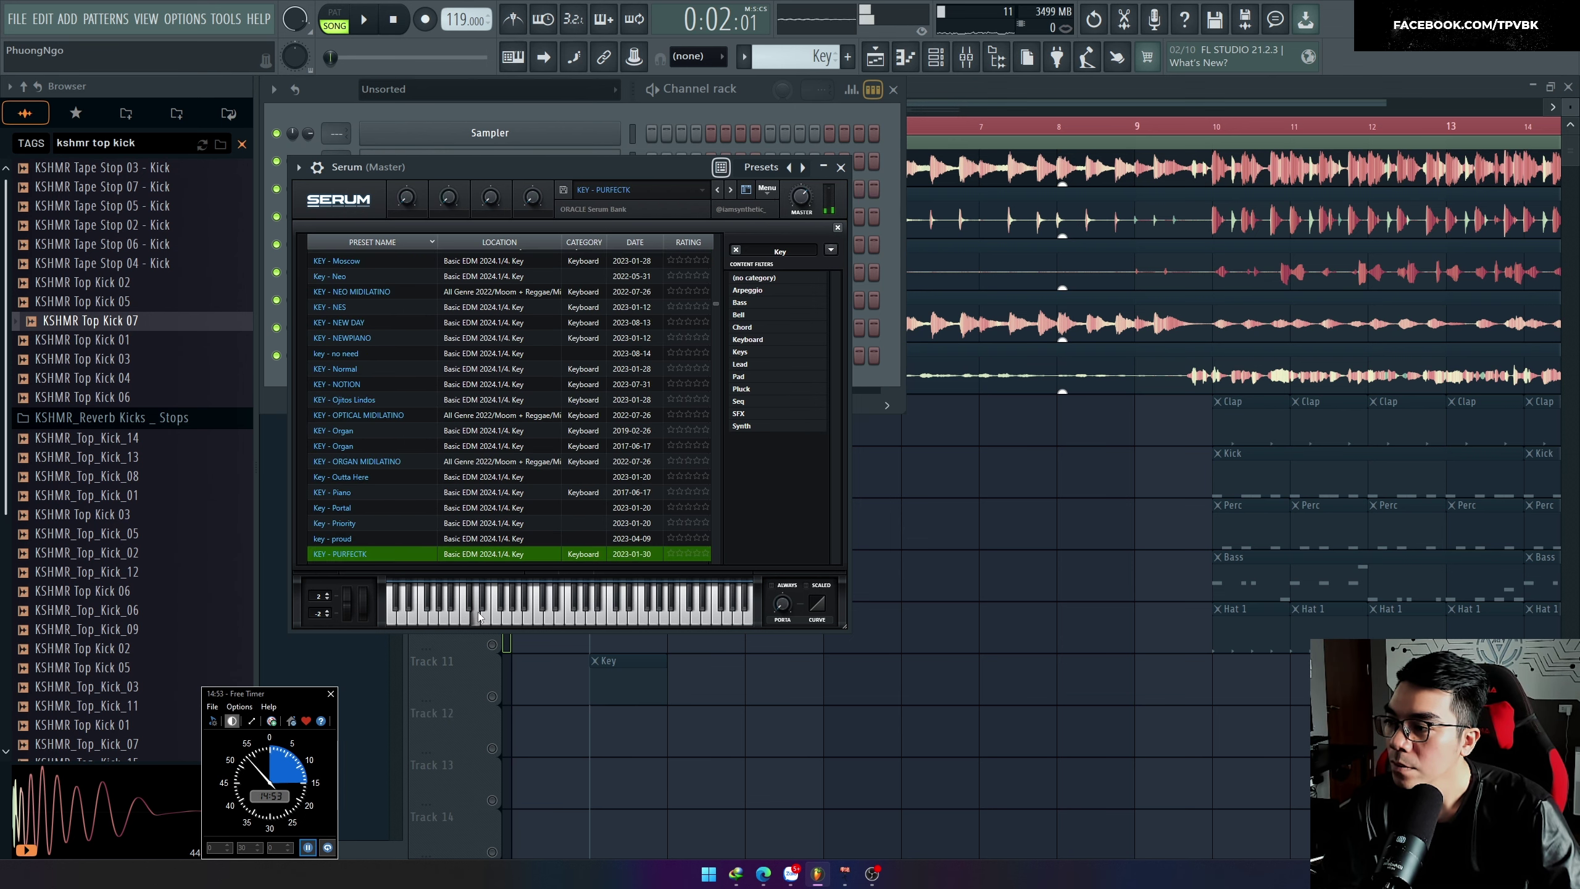
key(r)
key(r)
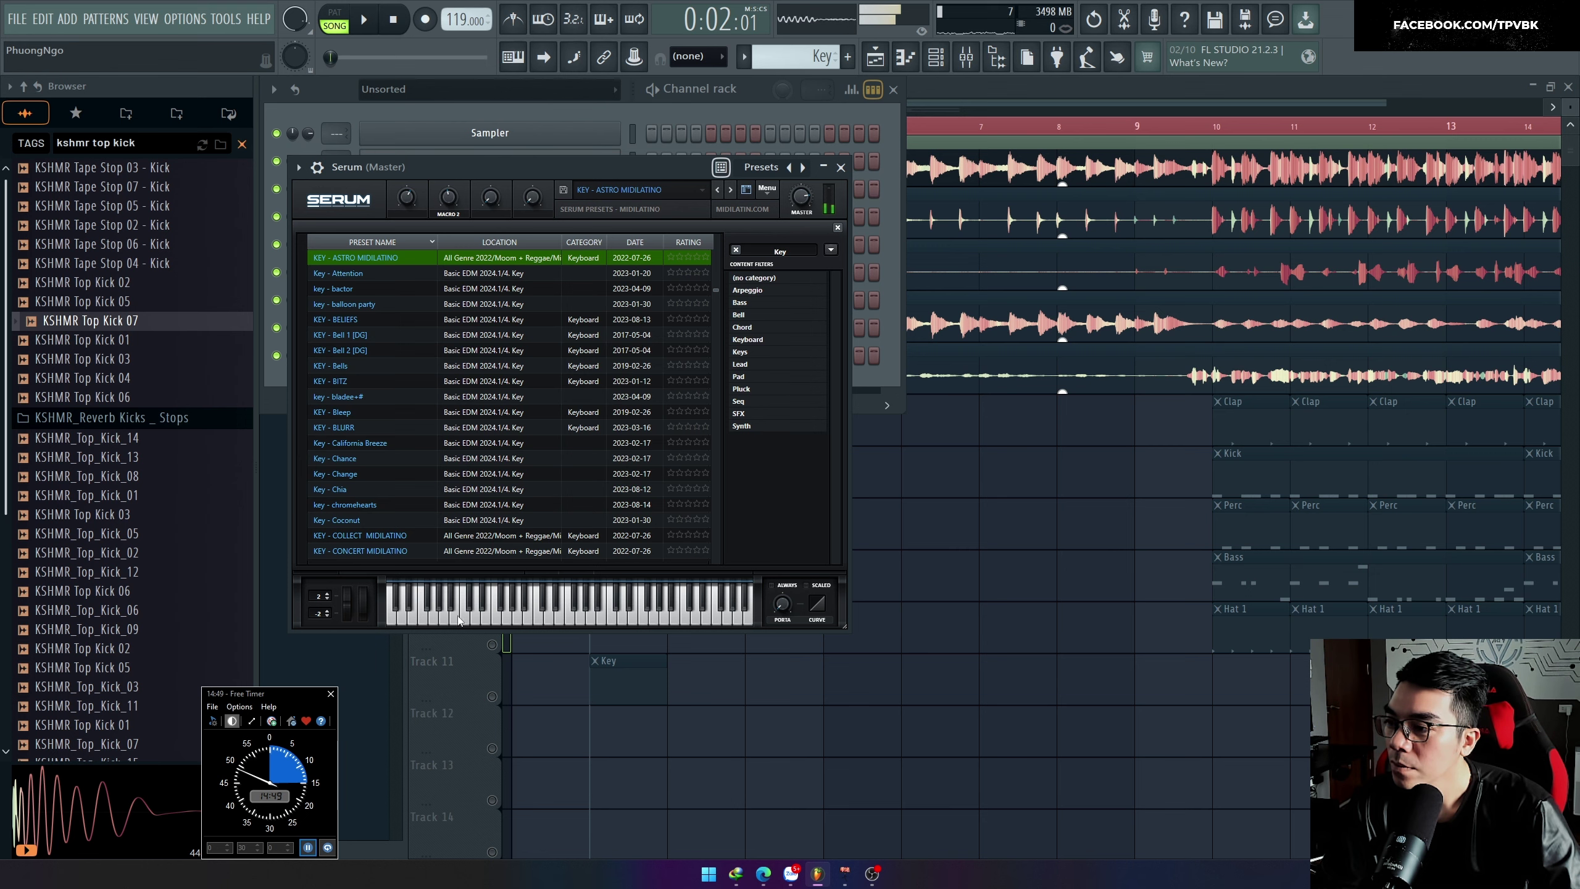
key(r)
key(r)
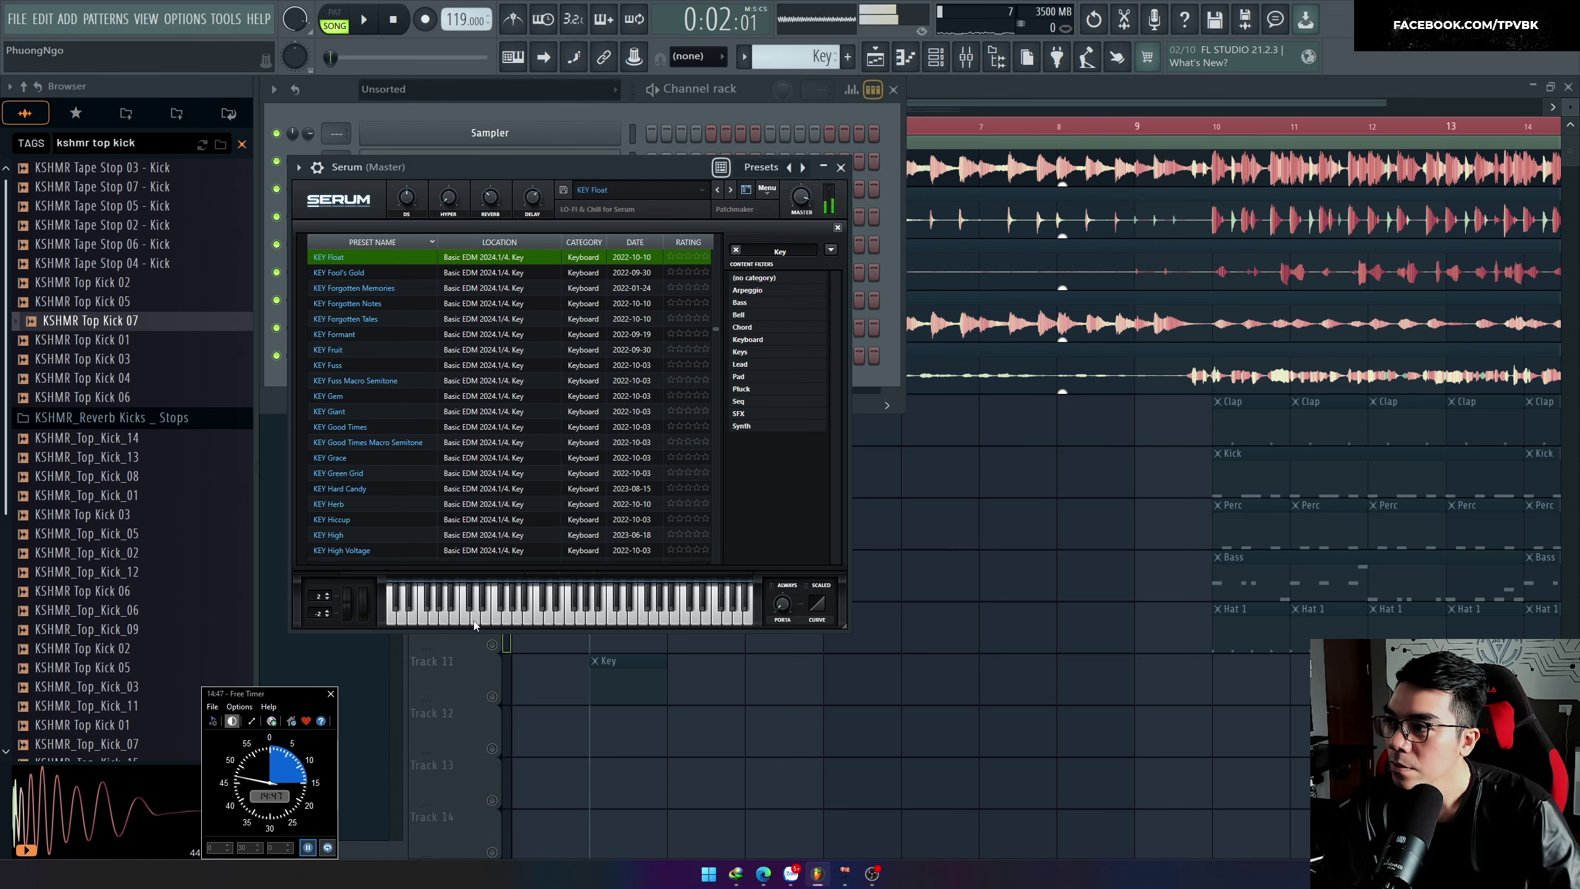
key(r)
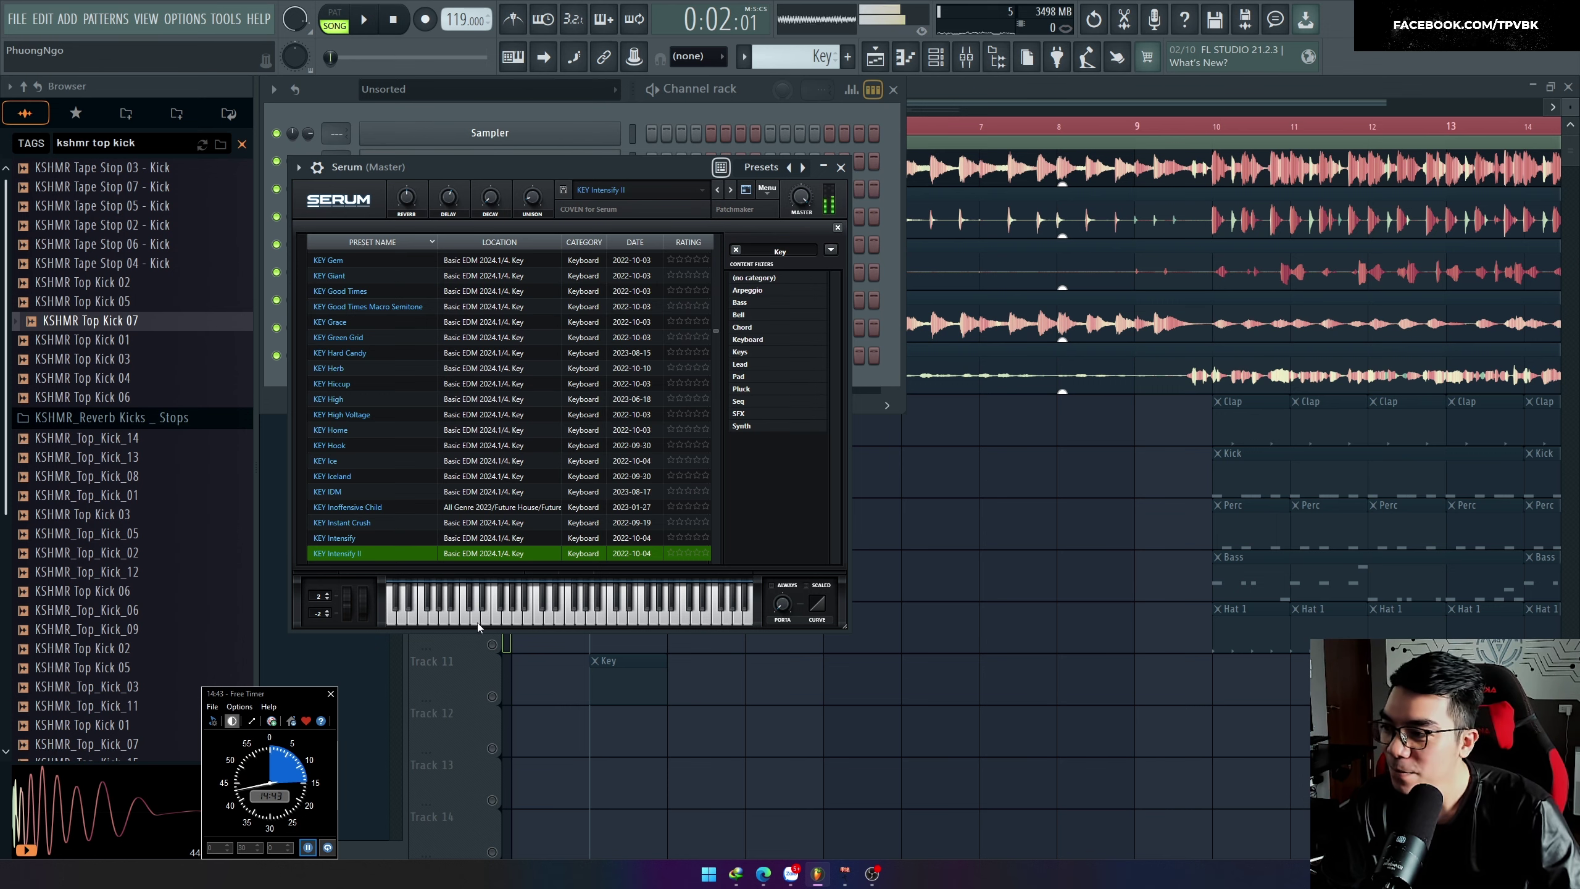
key(r)
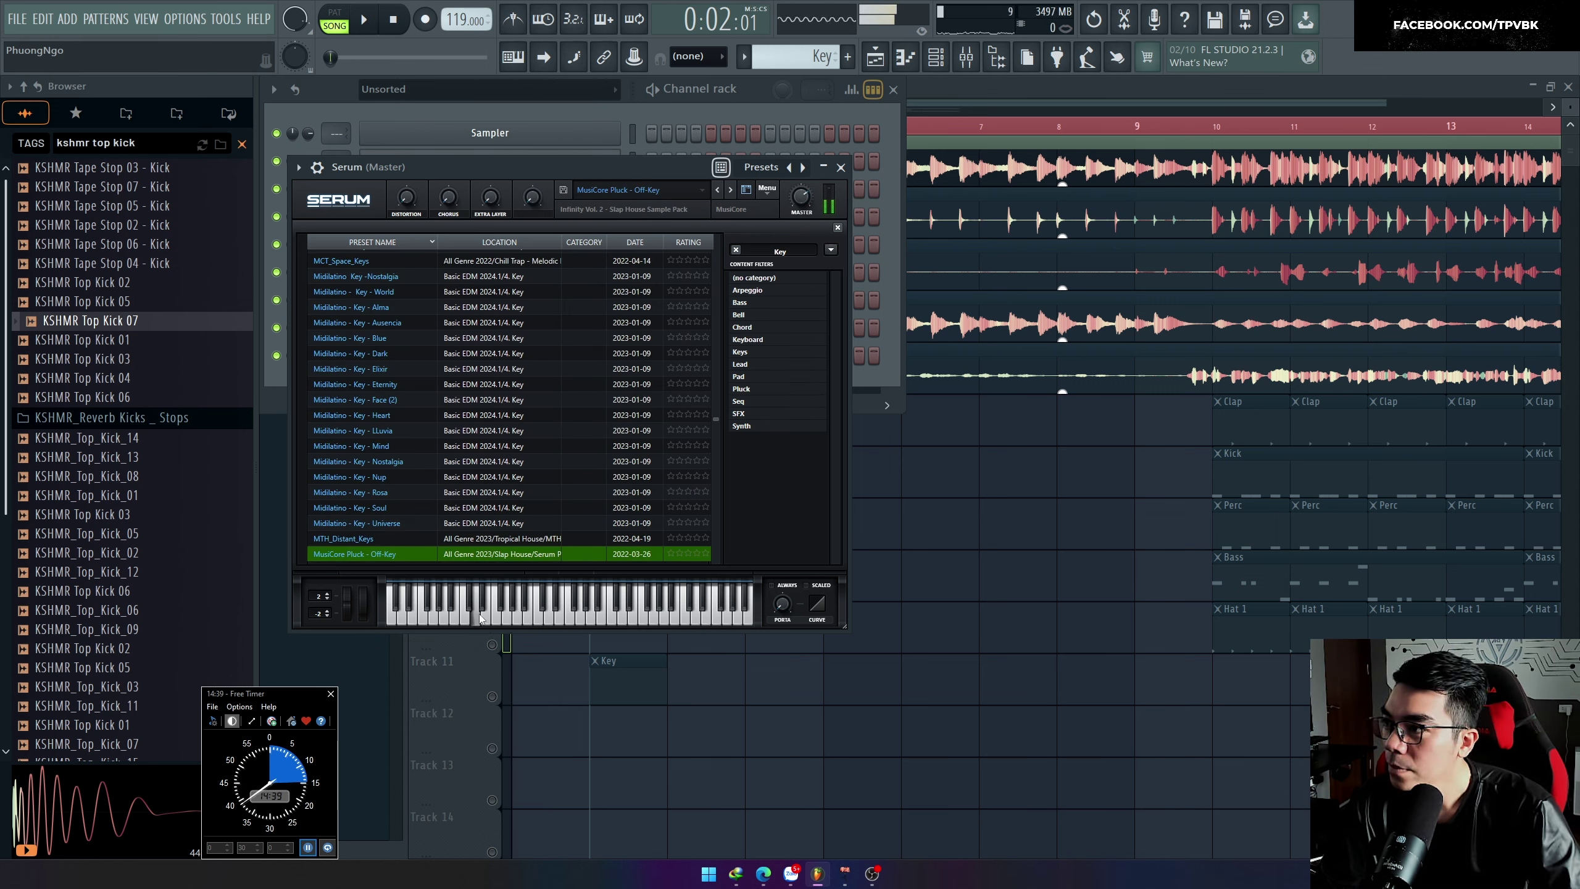
Step: Raise Serum's filter cutoff on the loaded pluck preset, test the sound briefly, and close the plugin
click(746, 190)
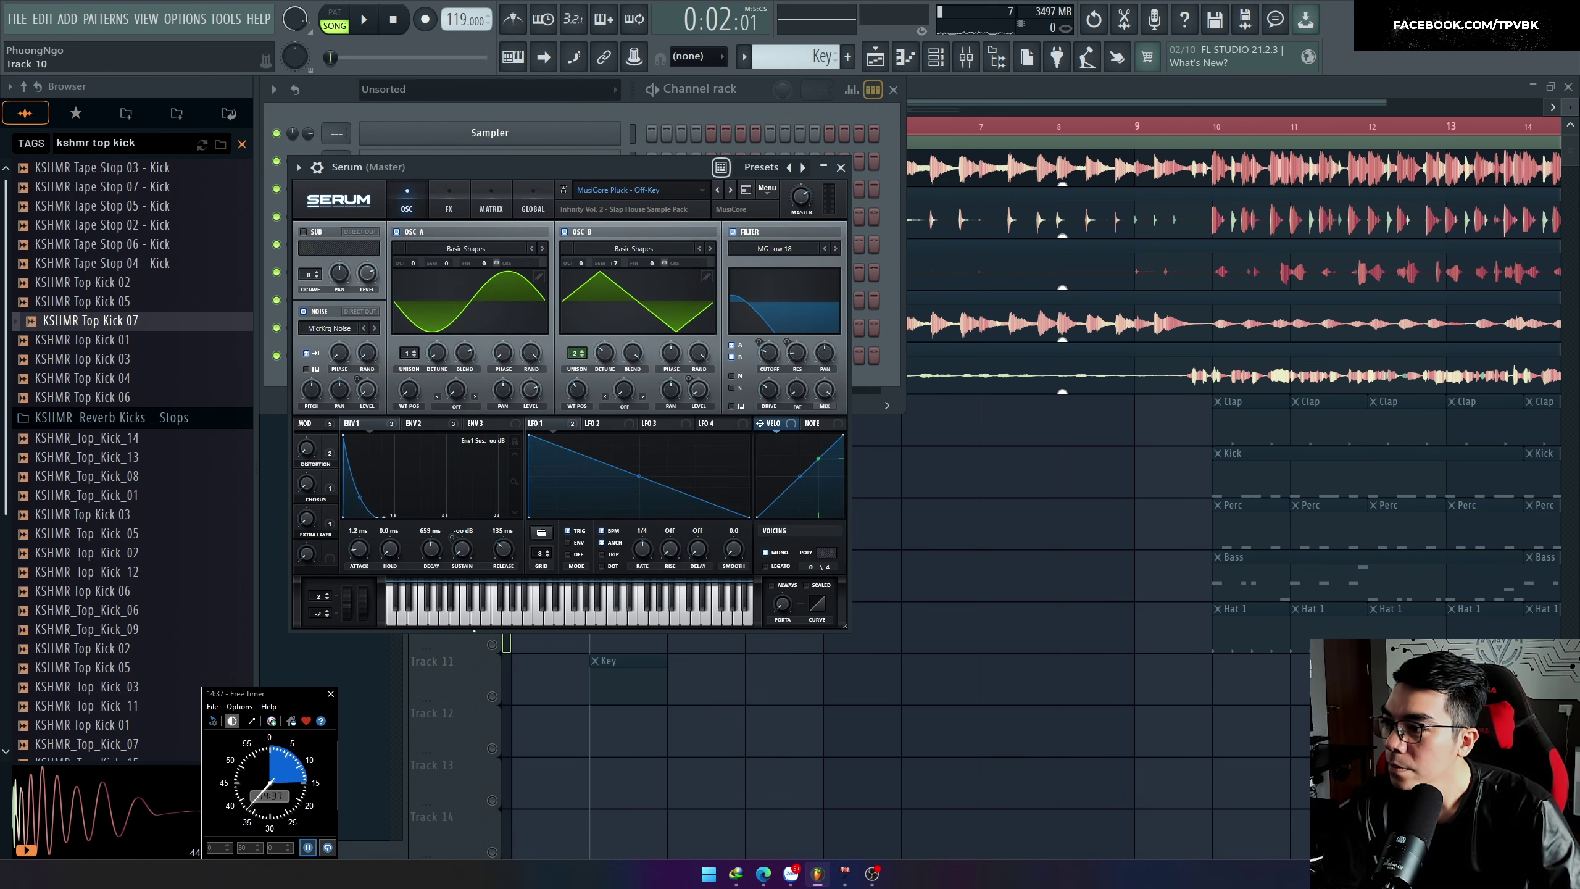
drag(769, 353, 769, 338)
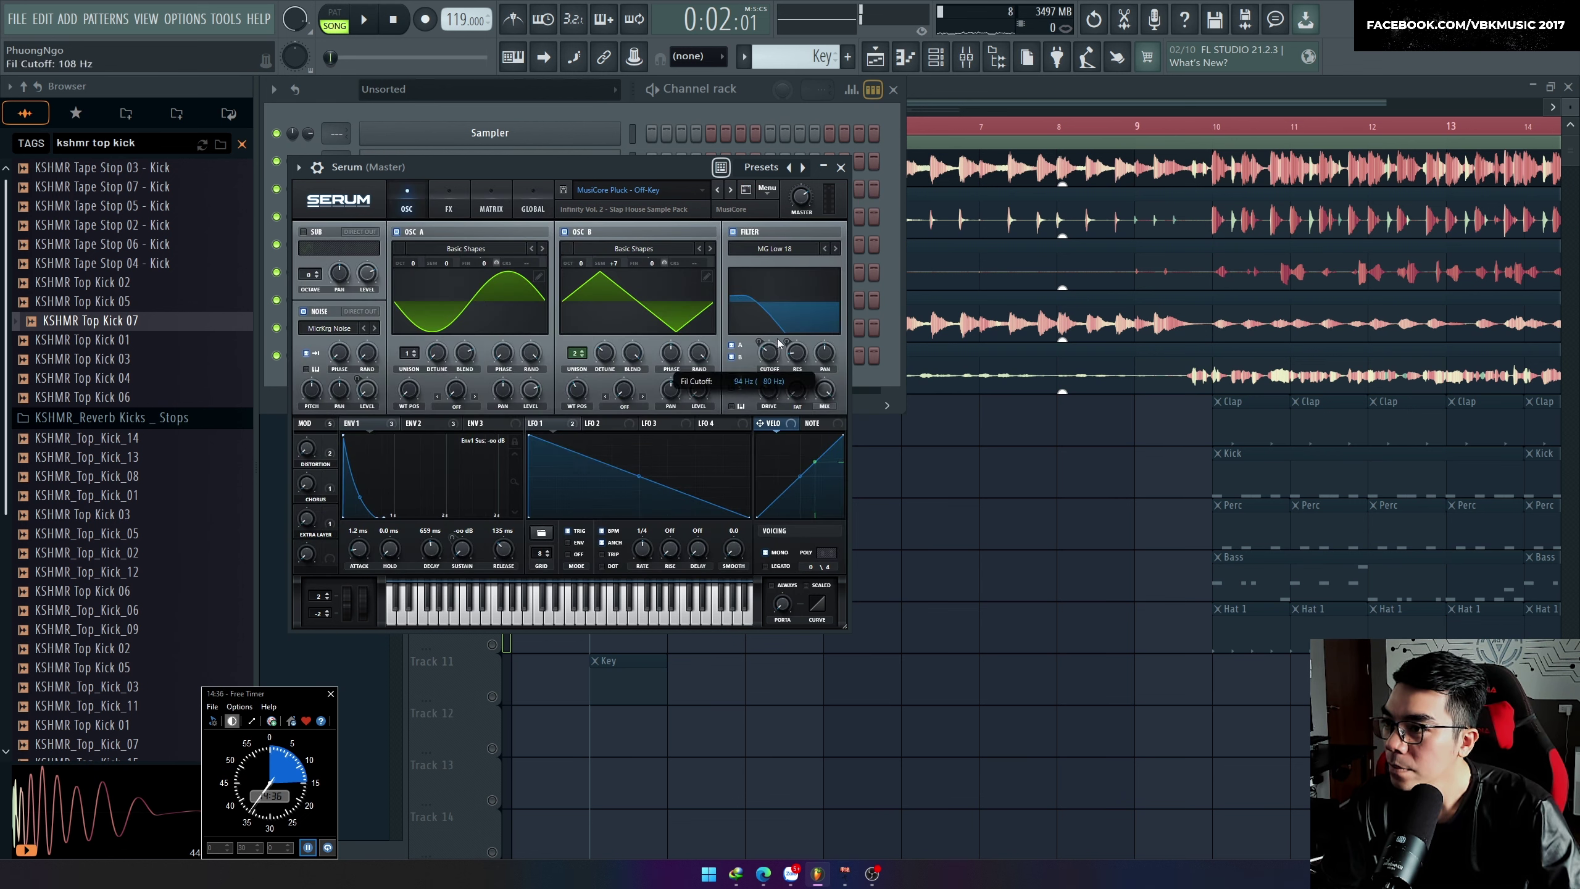
click(467, 621)
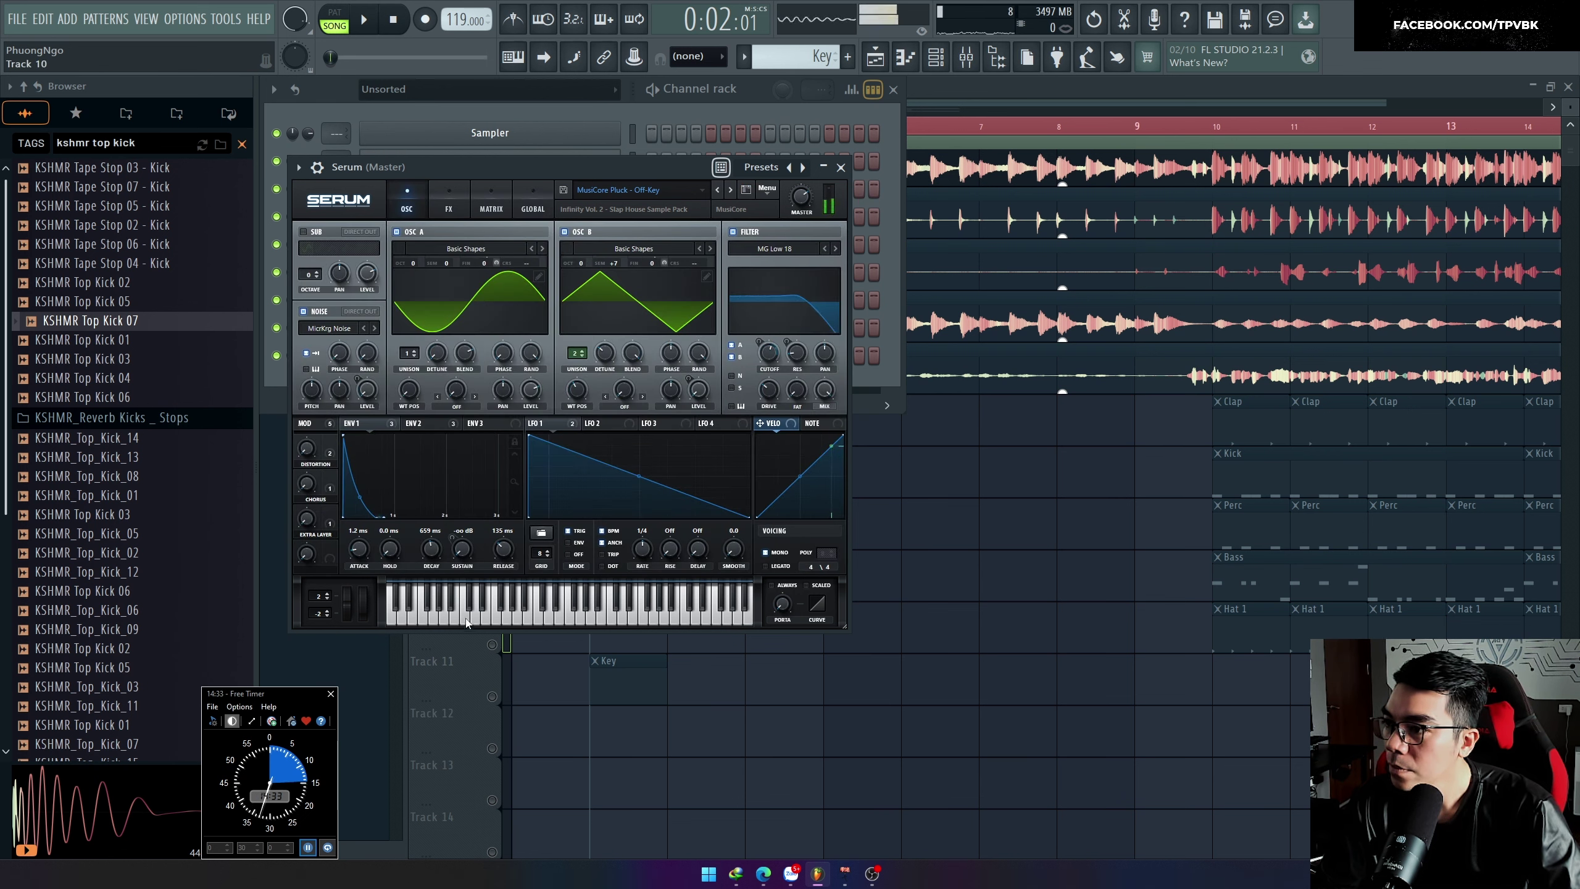
key(space)
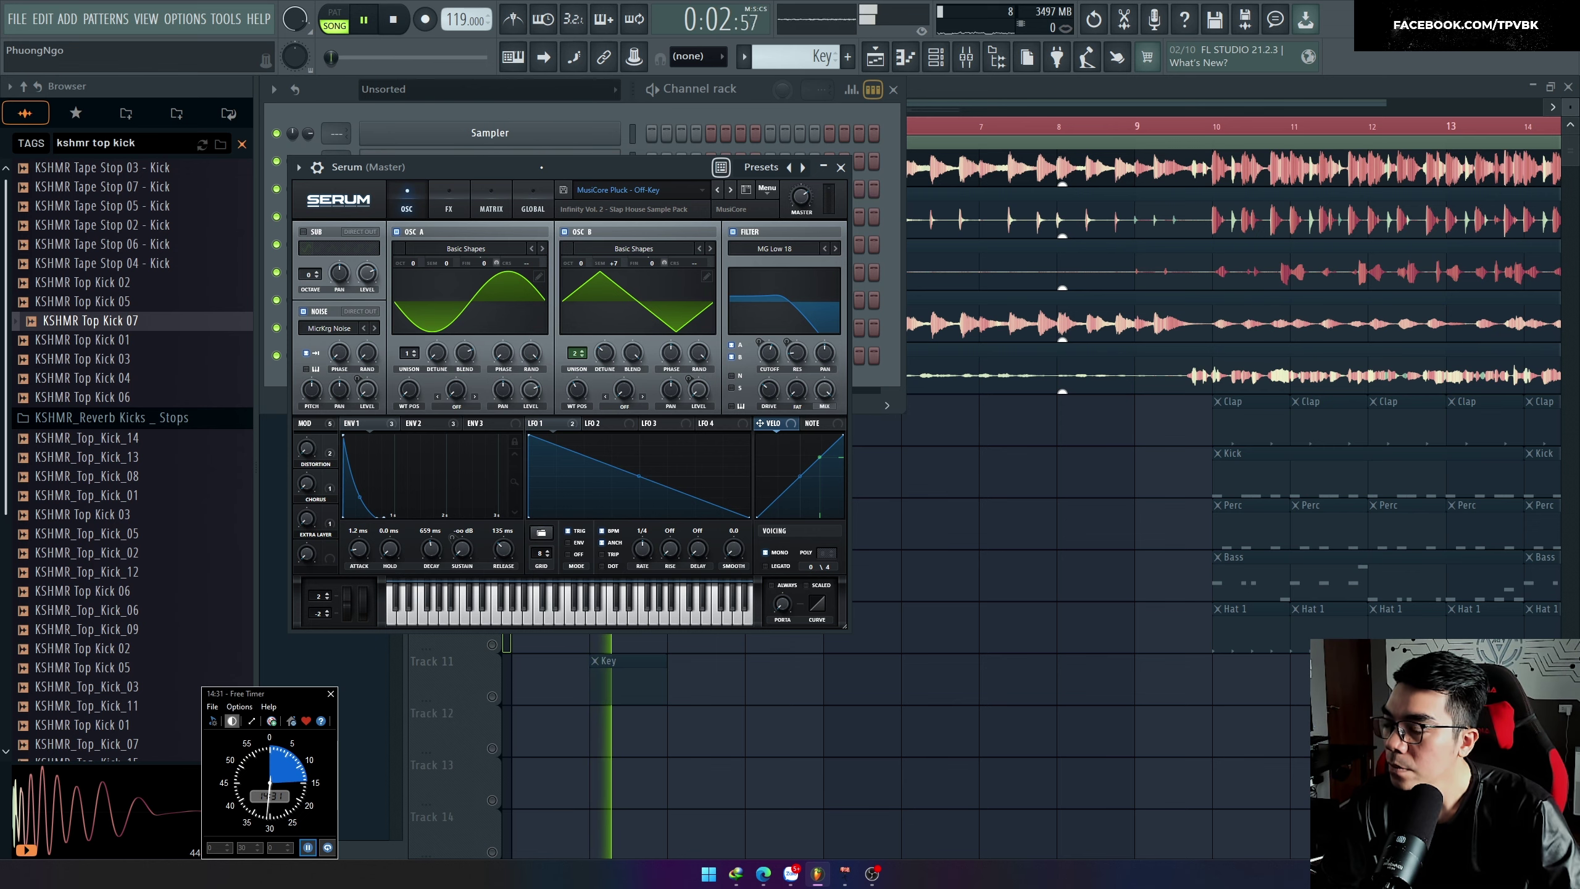
key(space)
click(841, 168)
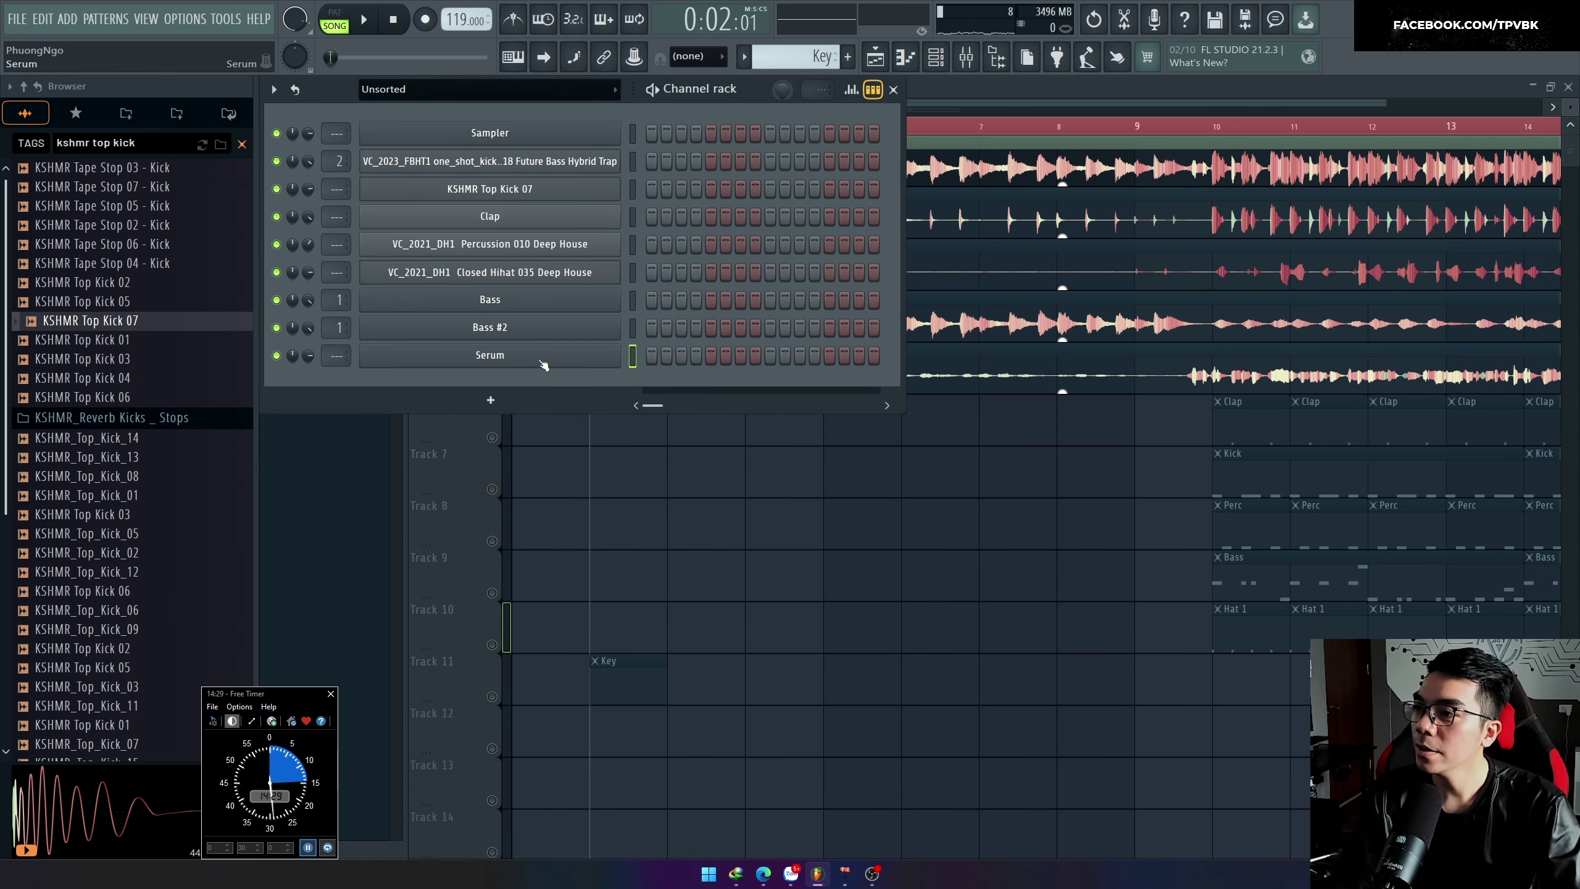
Step: Open the Serum channel's piano roll and build a short A3, E4 and C5 chord at the start of bar 1
right_click(617, 353)
click(688, 352)
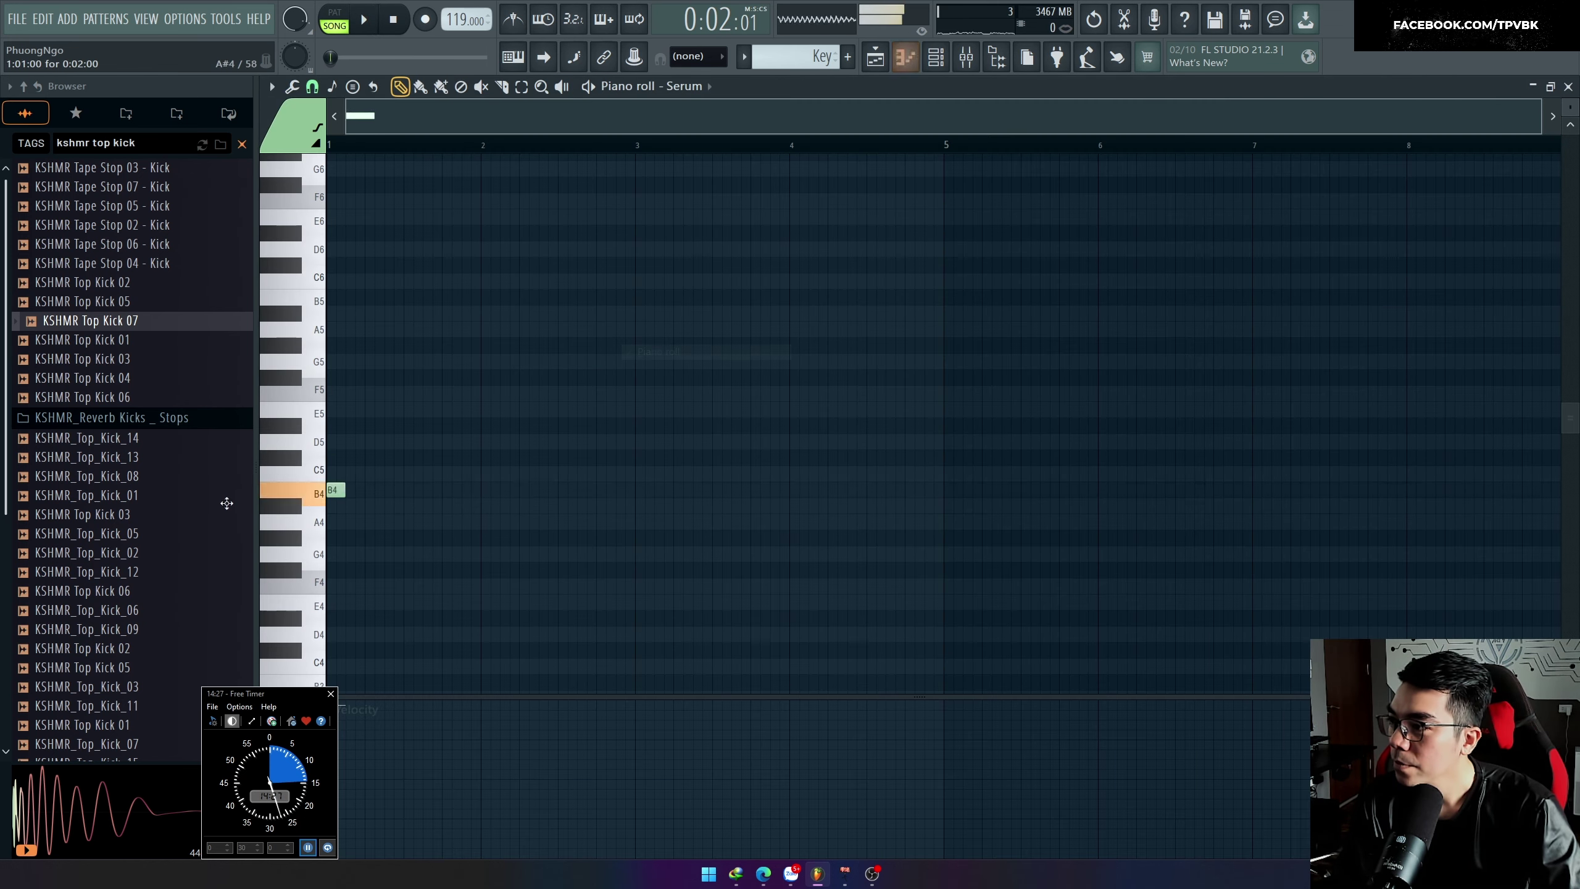
key(space)
scroll(347, 492, down, 4)
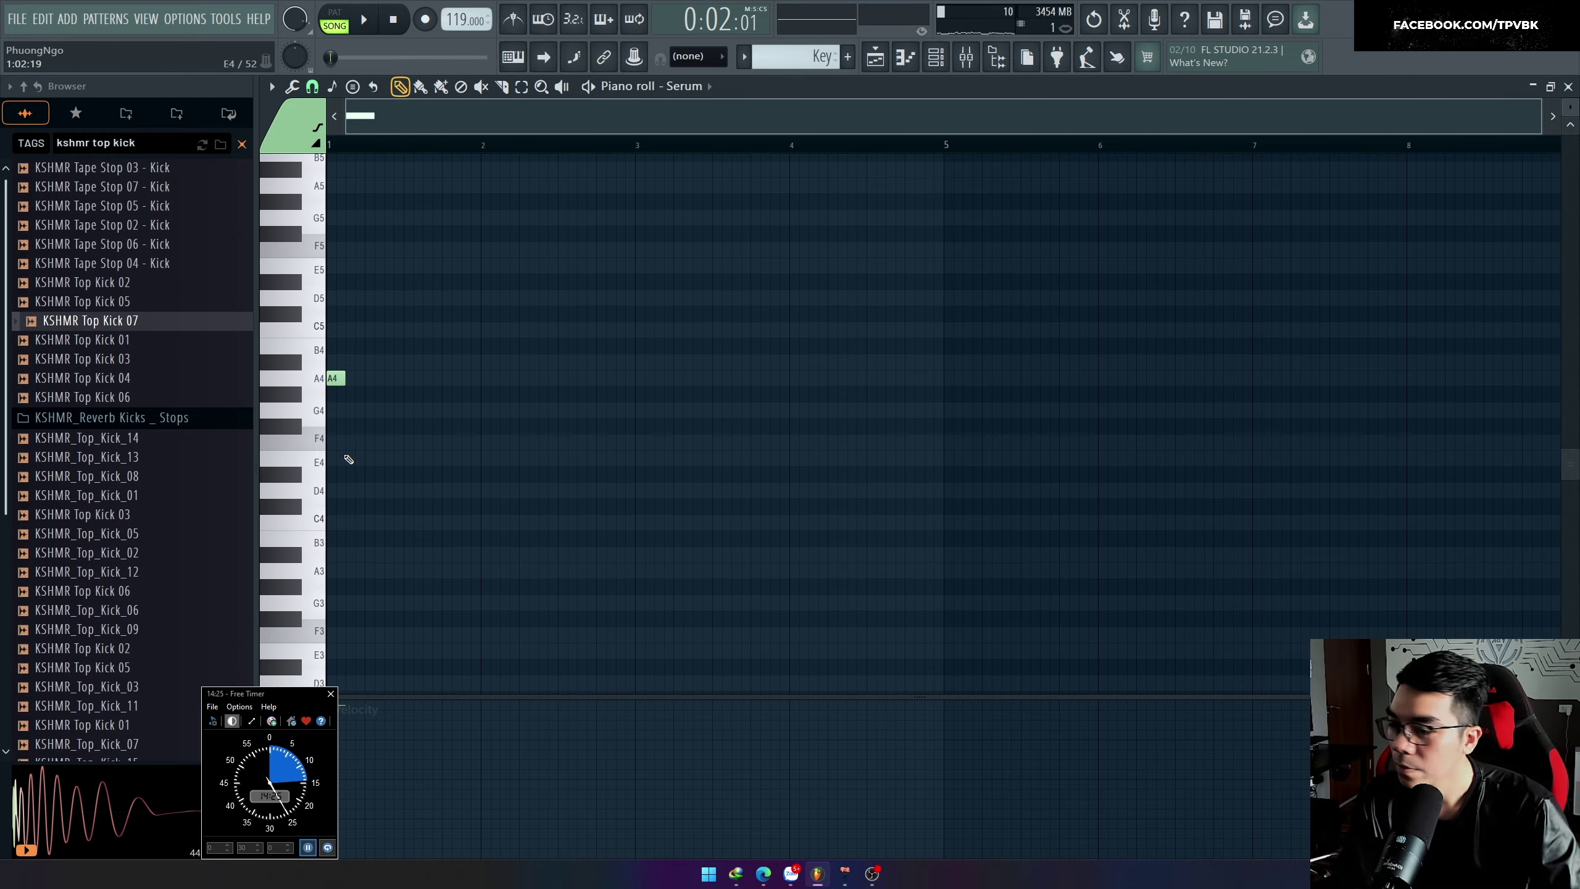
key(ctrl+Down)
key(space)
mouse_move(352, 490)
mouse_down()
mouse_move(335, 490)
mouse_move(337, 459)
mouse_up()
key(space)
drag(337, 375, 307, 314)
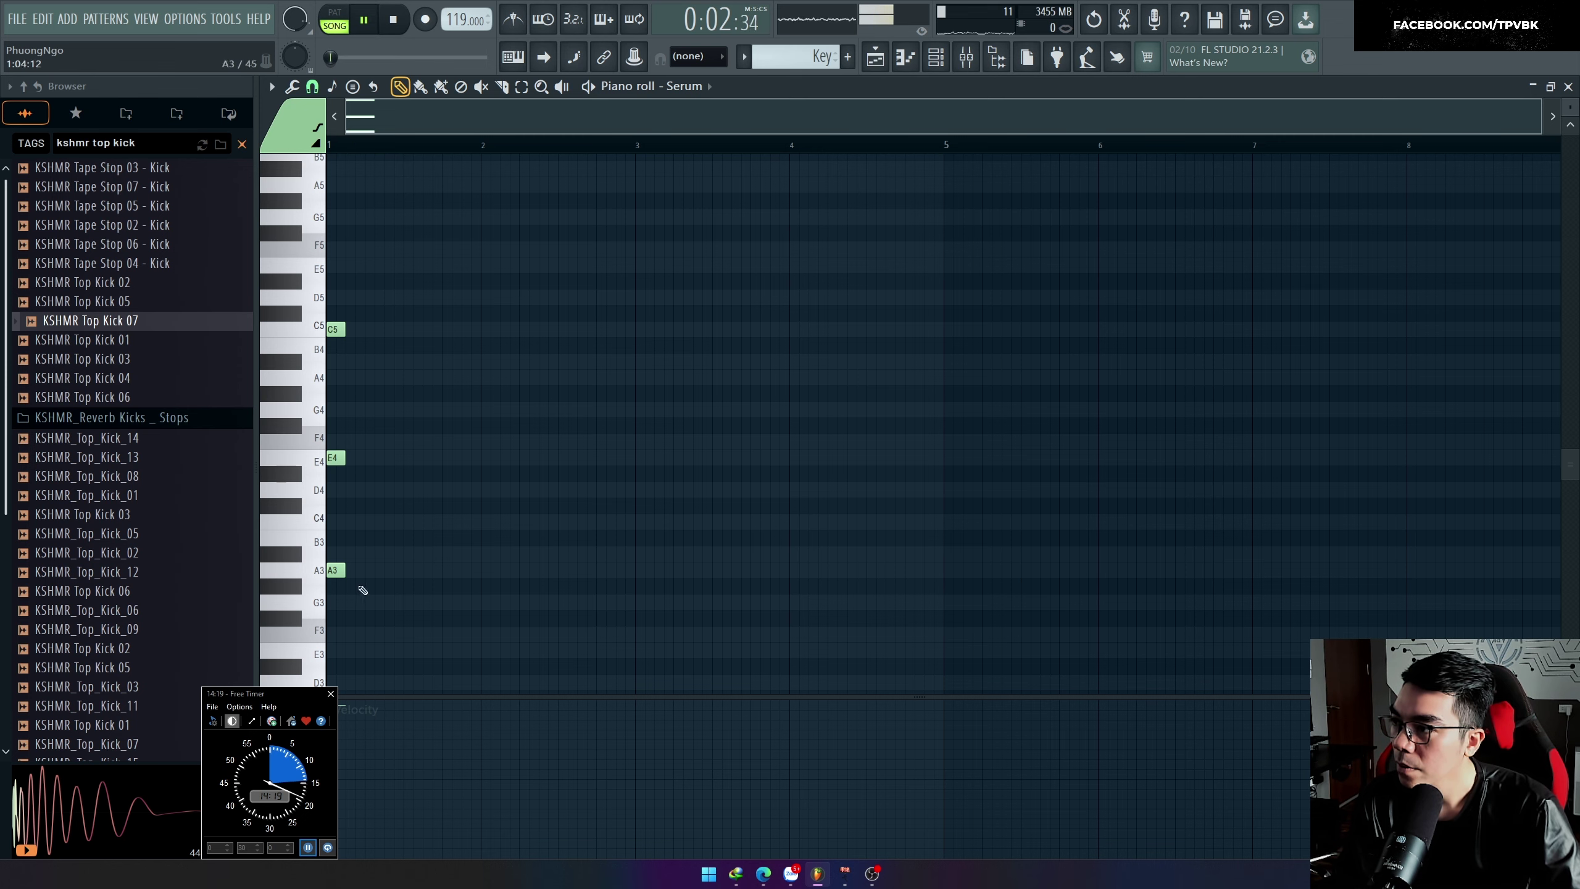
Step: Check the Key clip in the playlist, reopen its piano roll, and play the chord with the reference song
key(F5)
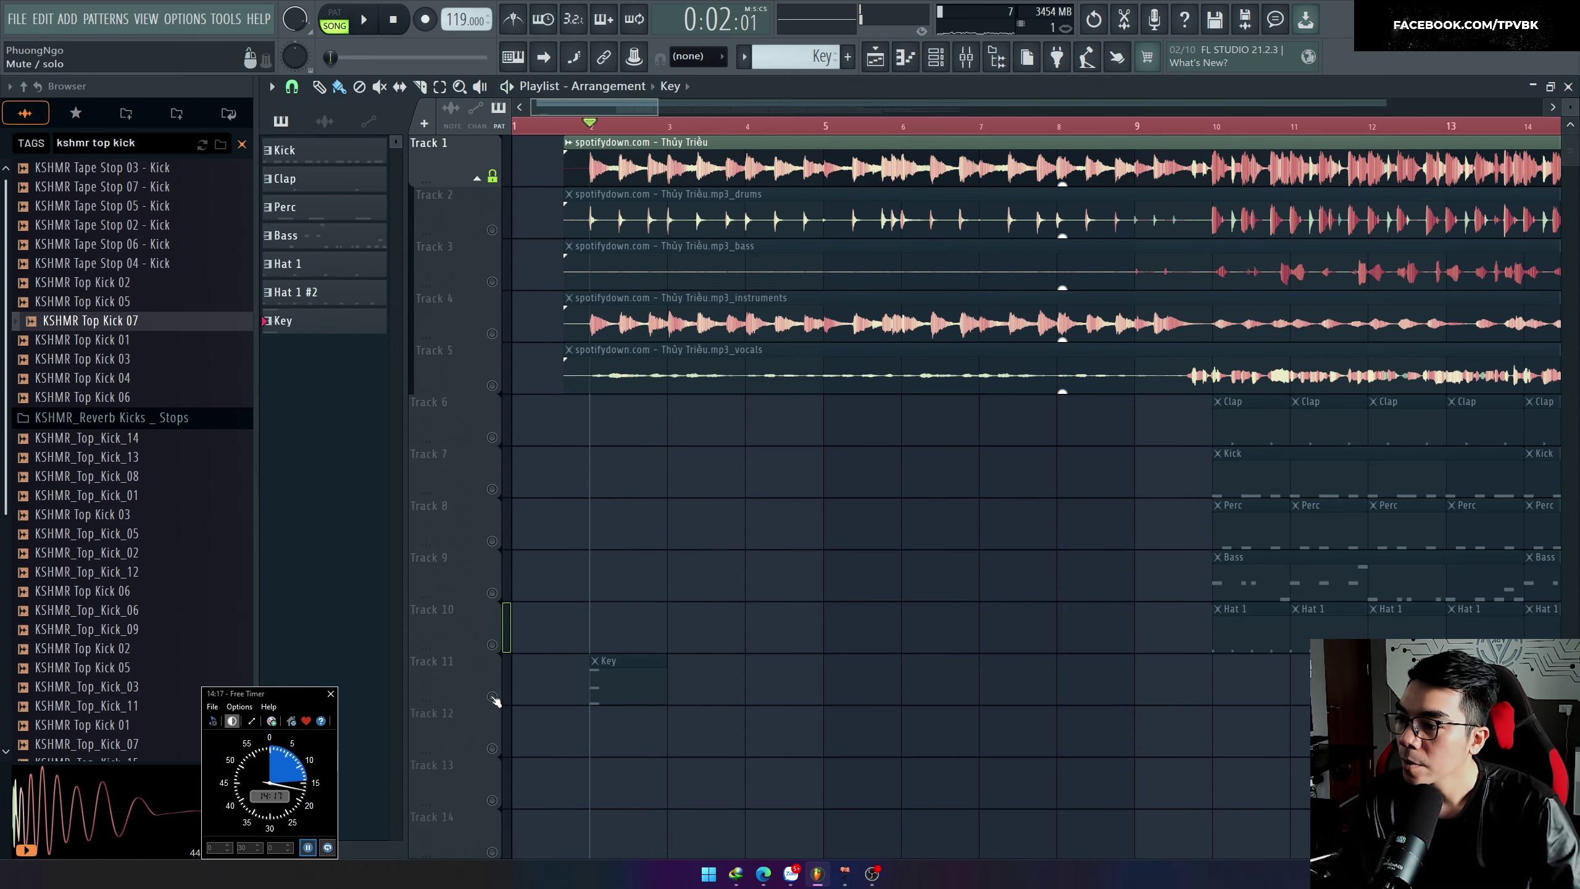
double_click(628, 681)
key(space)
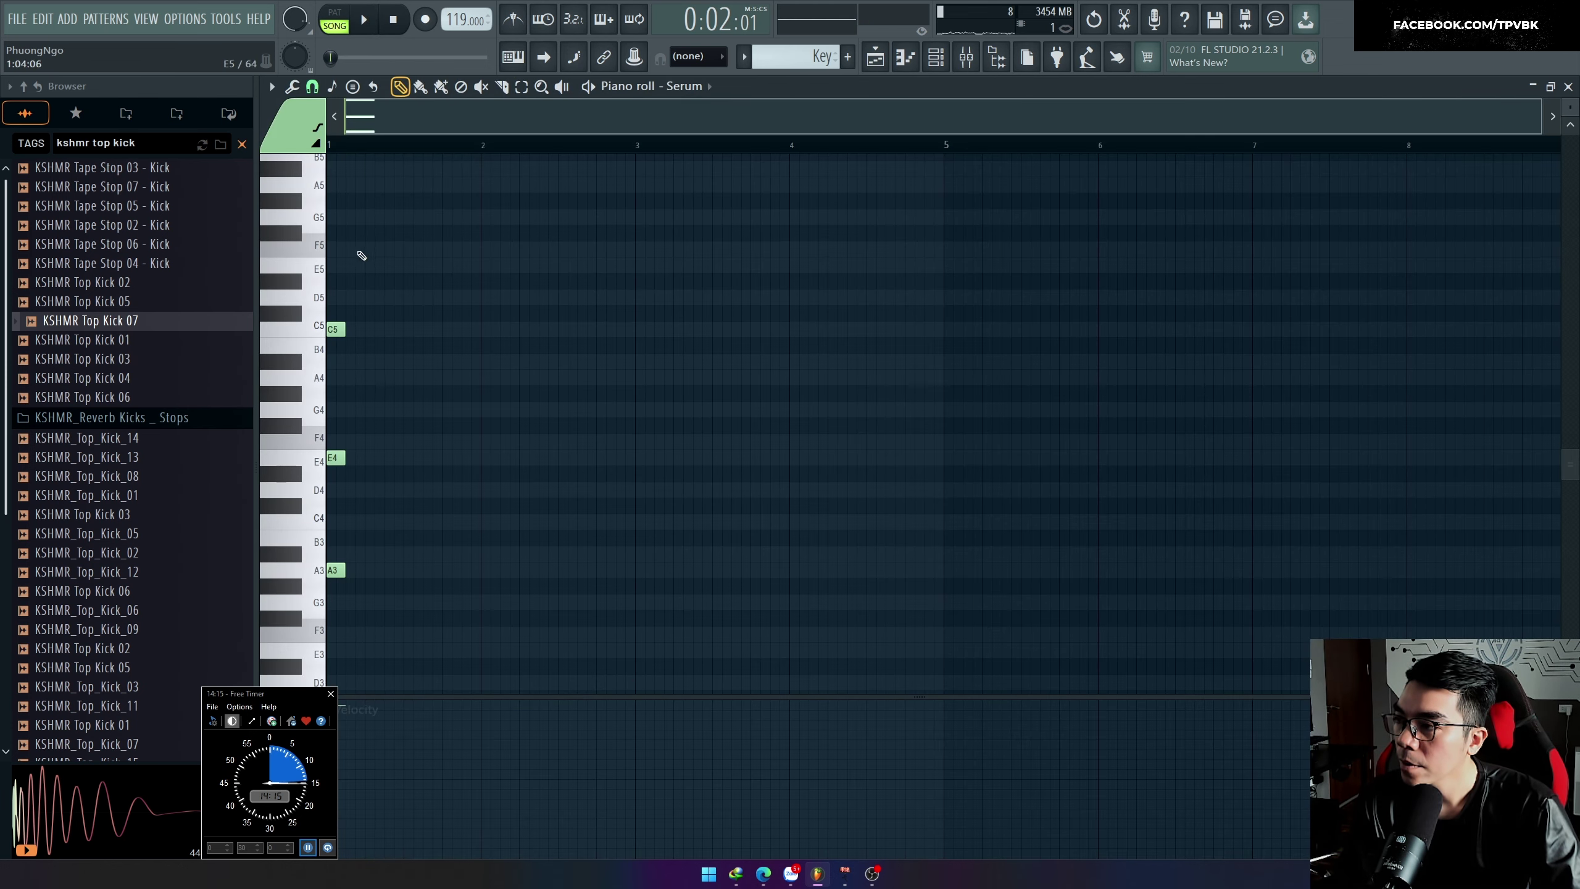
key(space)
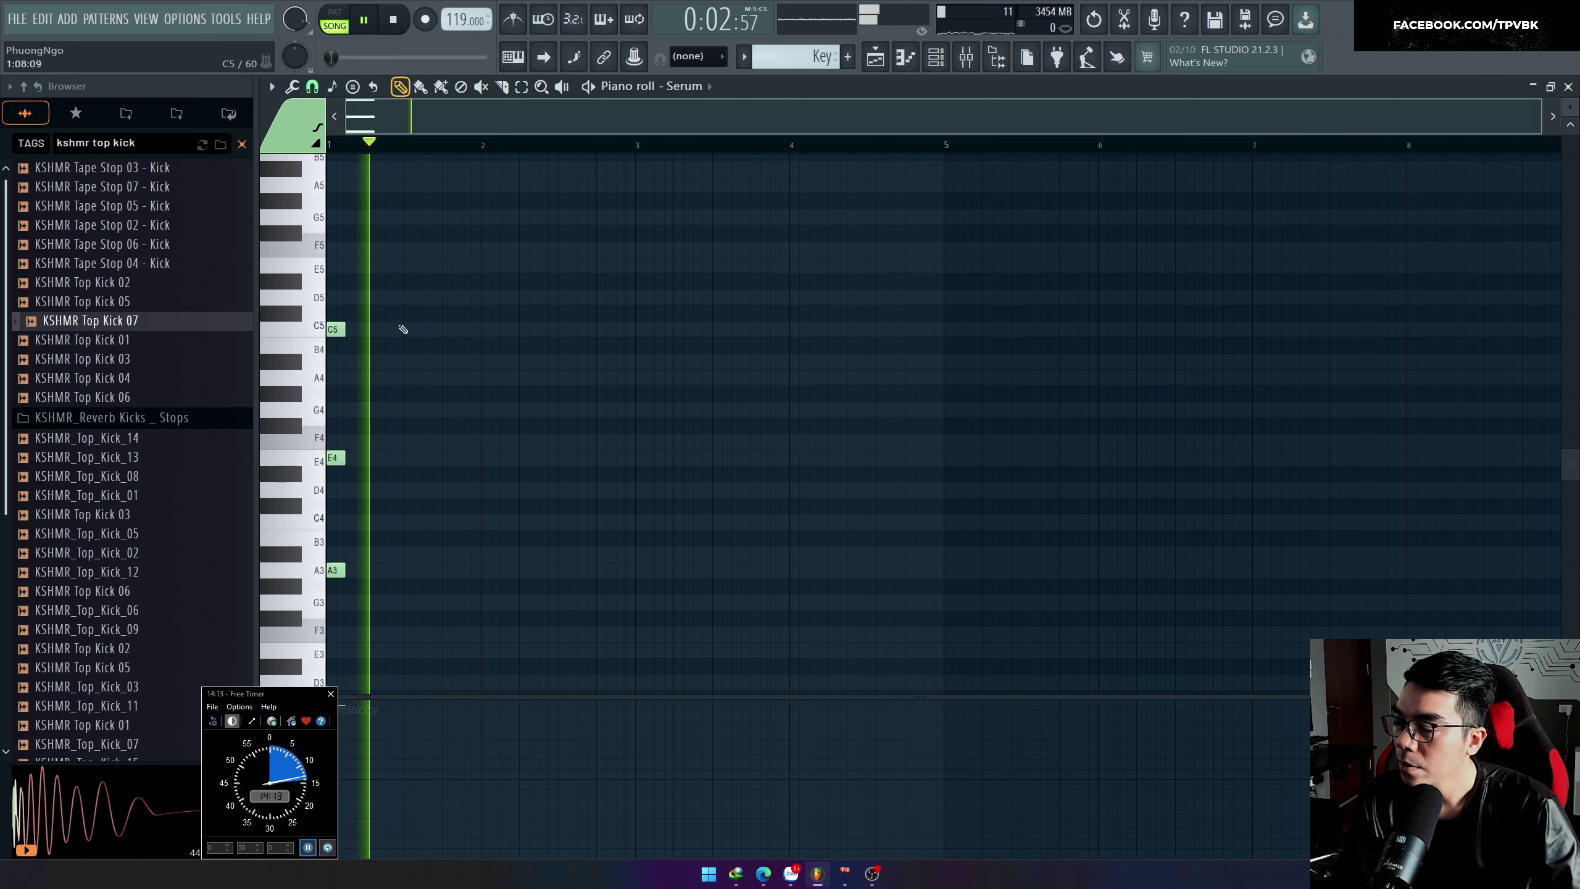
key(space)
Step: Try adding a high A#5 note above the chord at the start of bar 1
scroll(367, 282, up, 2)
click(338, 233)
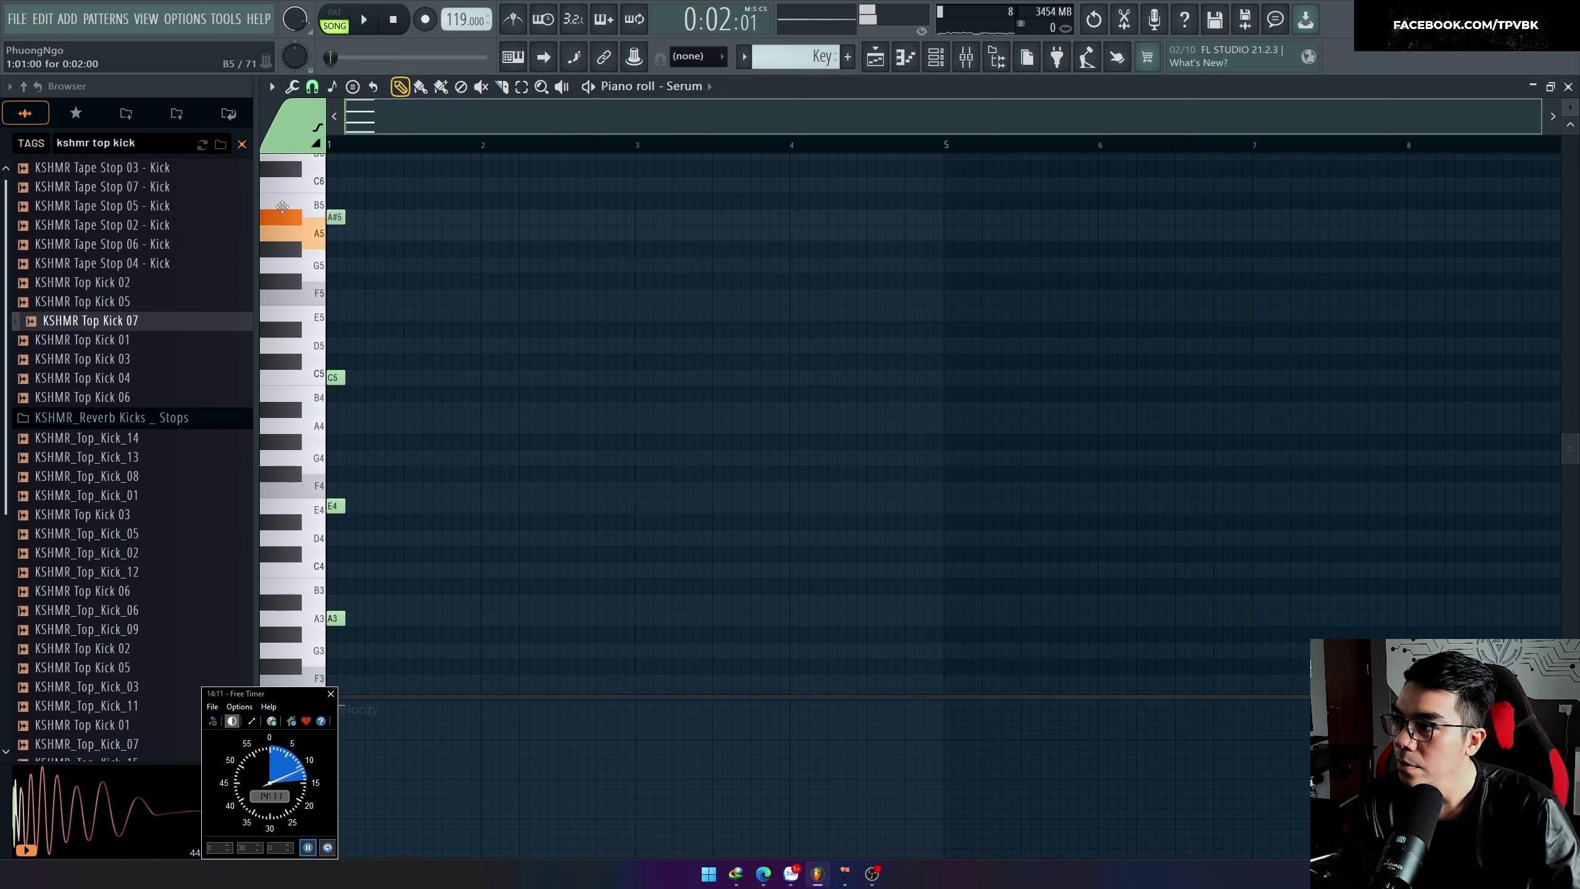
drag(283, 207, 289, 184)
right_click(337, 184)
Step: Play the three-note chord against the reference song to compare its pitch and rhythm
key(space)
key(space)
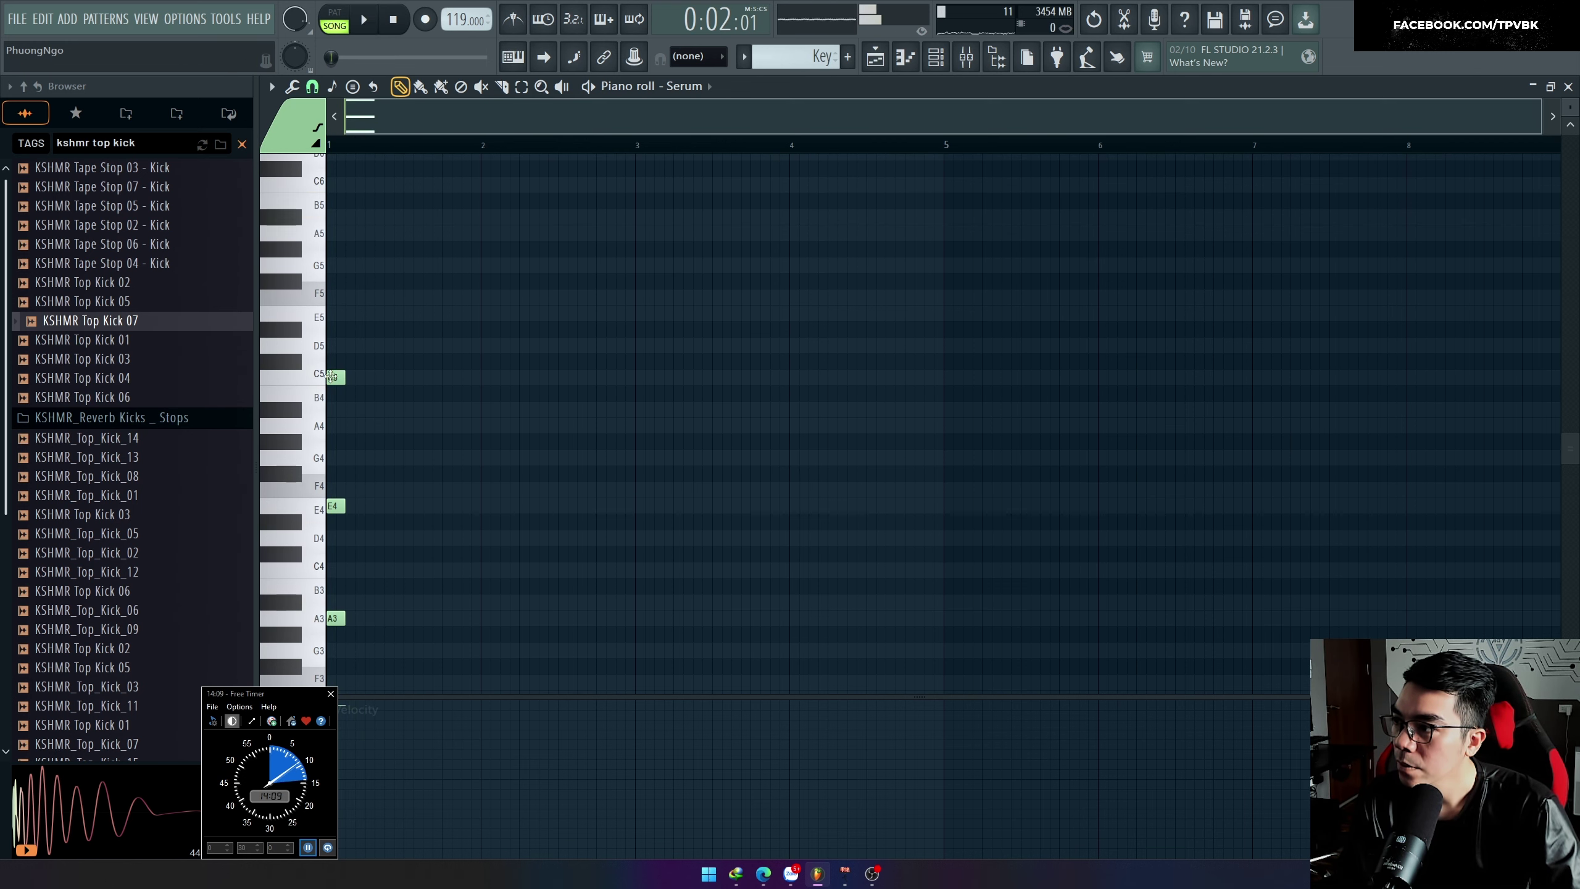
key(space)
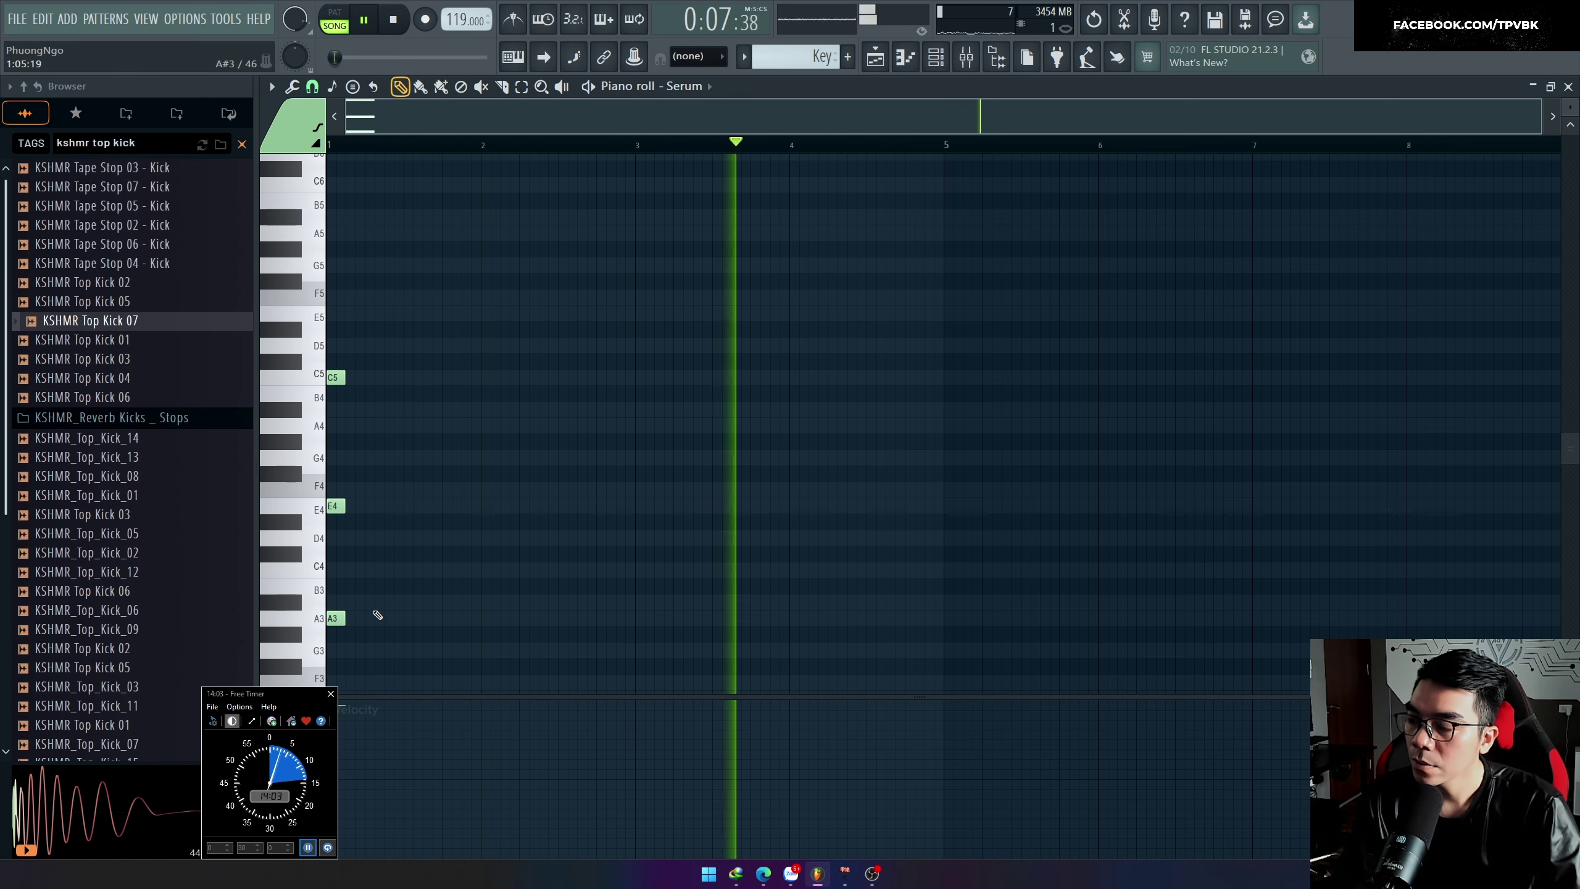
key(space)
key(space)
Step: Copy the three-note chord within bar 1 to one and a half beats and three beats after the first
scroll(346, 637, up, 3)
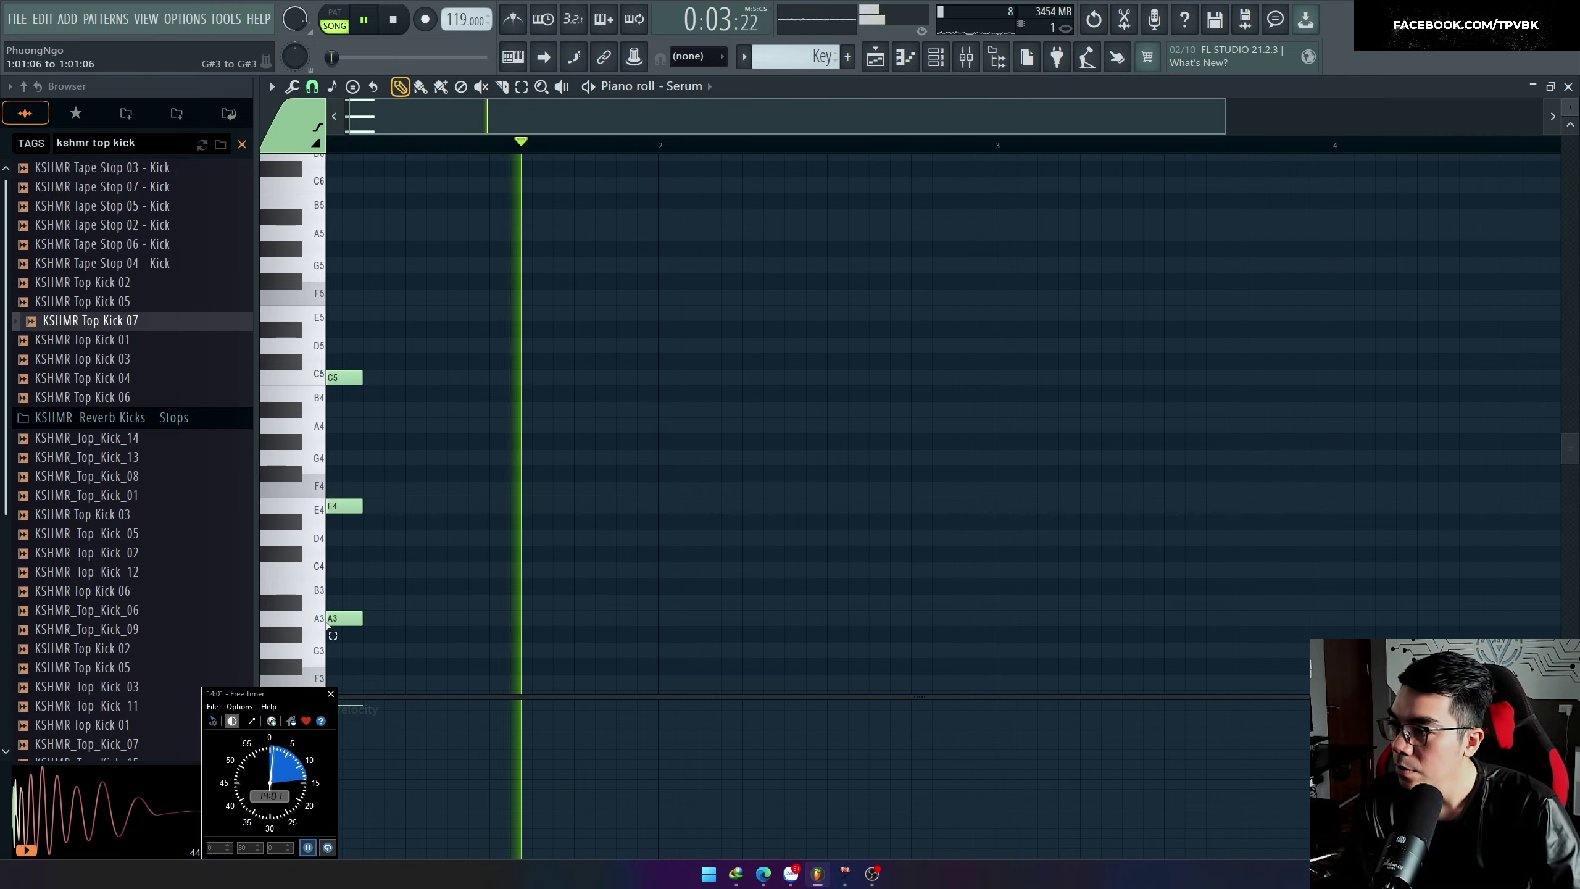
key(ctrl+a)
drag(354, 375, 680, 383)
key(Delete)
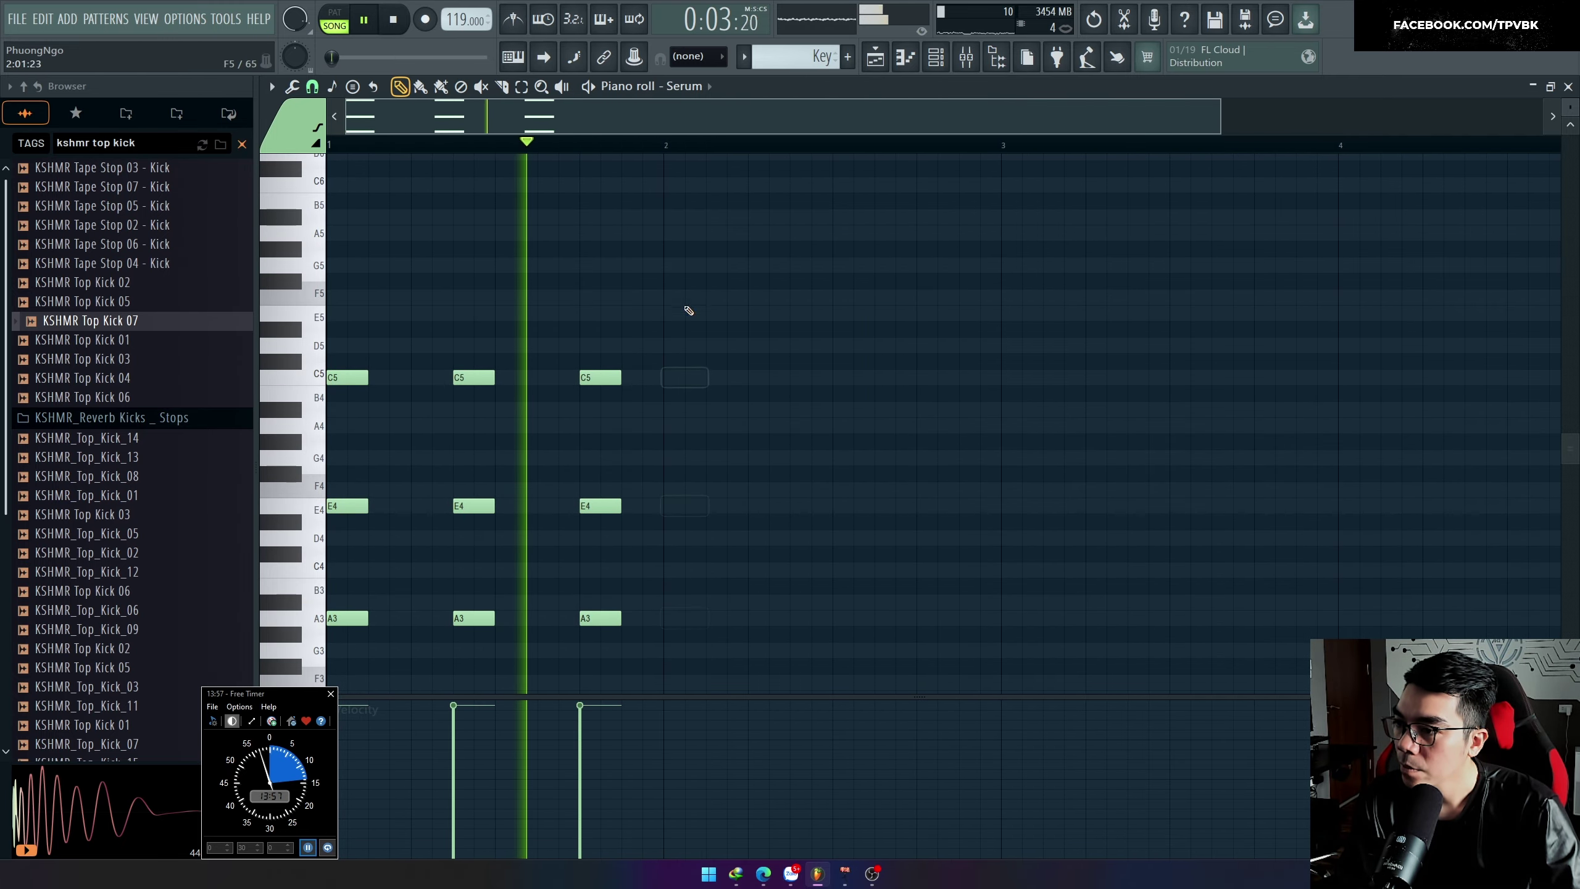
Step: Duplicate the three chords of bar 1 into bar 2 and select all the notes
key(ctrl+a)
key(ctrl+b)
key(ctrl+a)
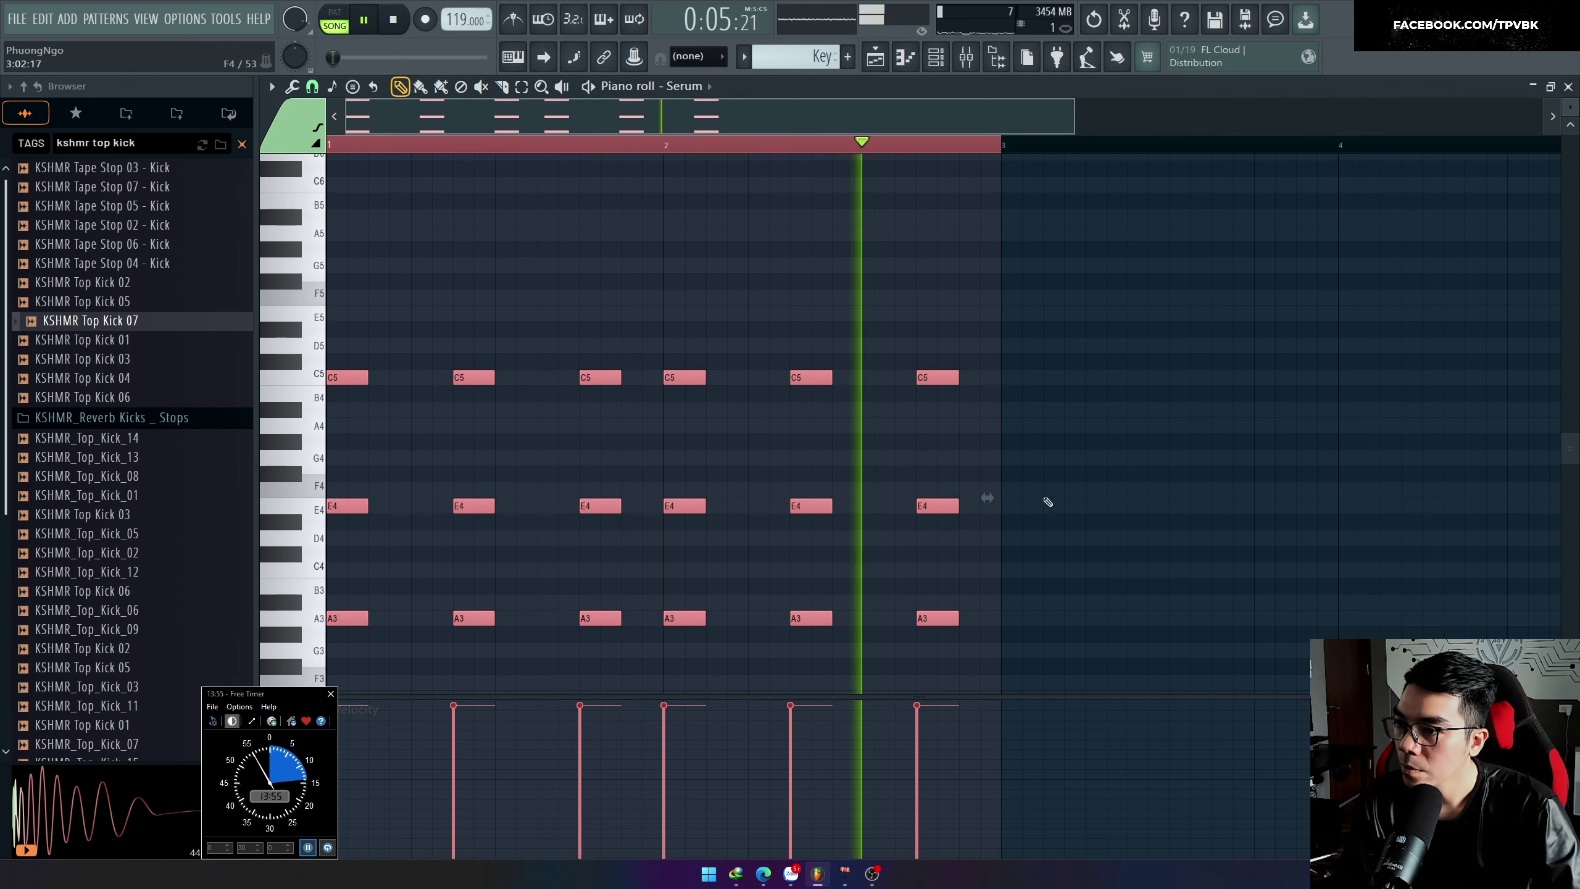
Step: Copy the six chords into bars 3 and 4, transposed down to E3, B3 and G4, and play them back
scroll(465, 600, down, 2)
drag(342, 521, 1016, 602)
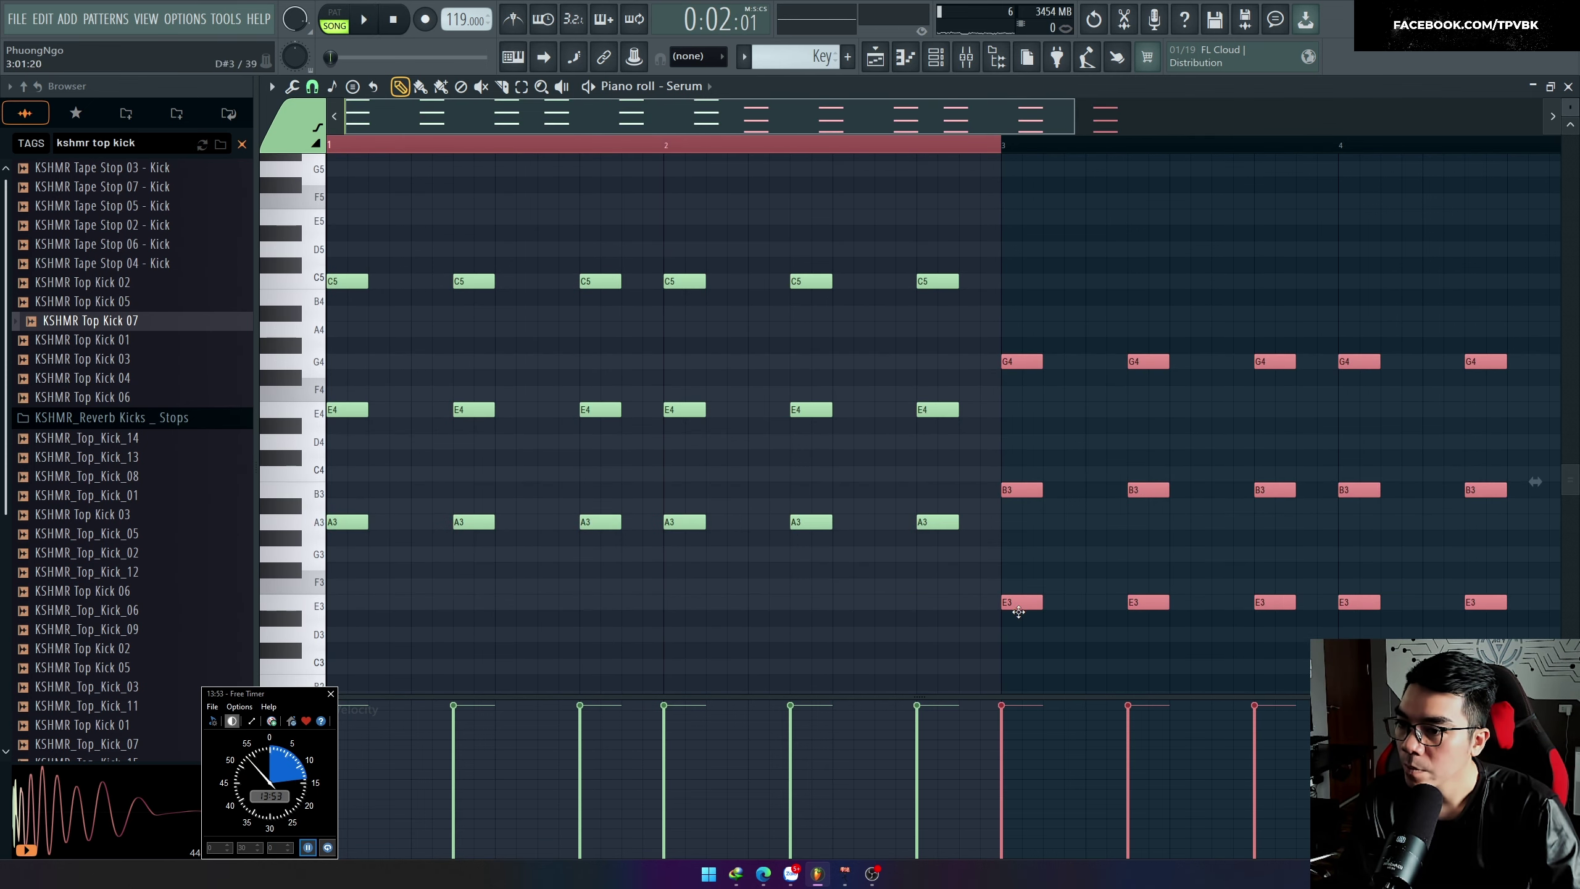
key(ctrl+a)
scroll(892, 413, down, 2)
ctrl+click(850, 198)
click(786, 147)
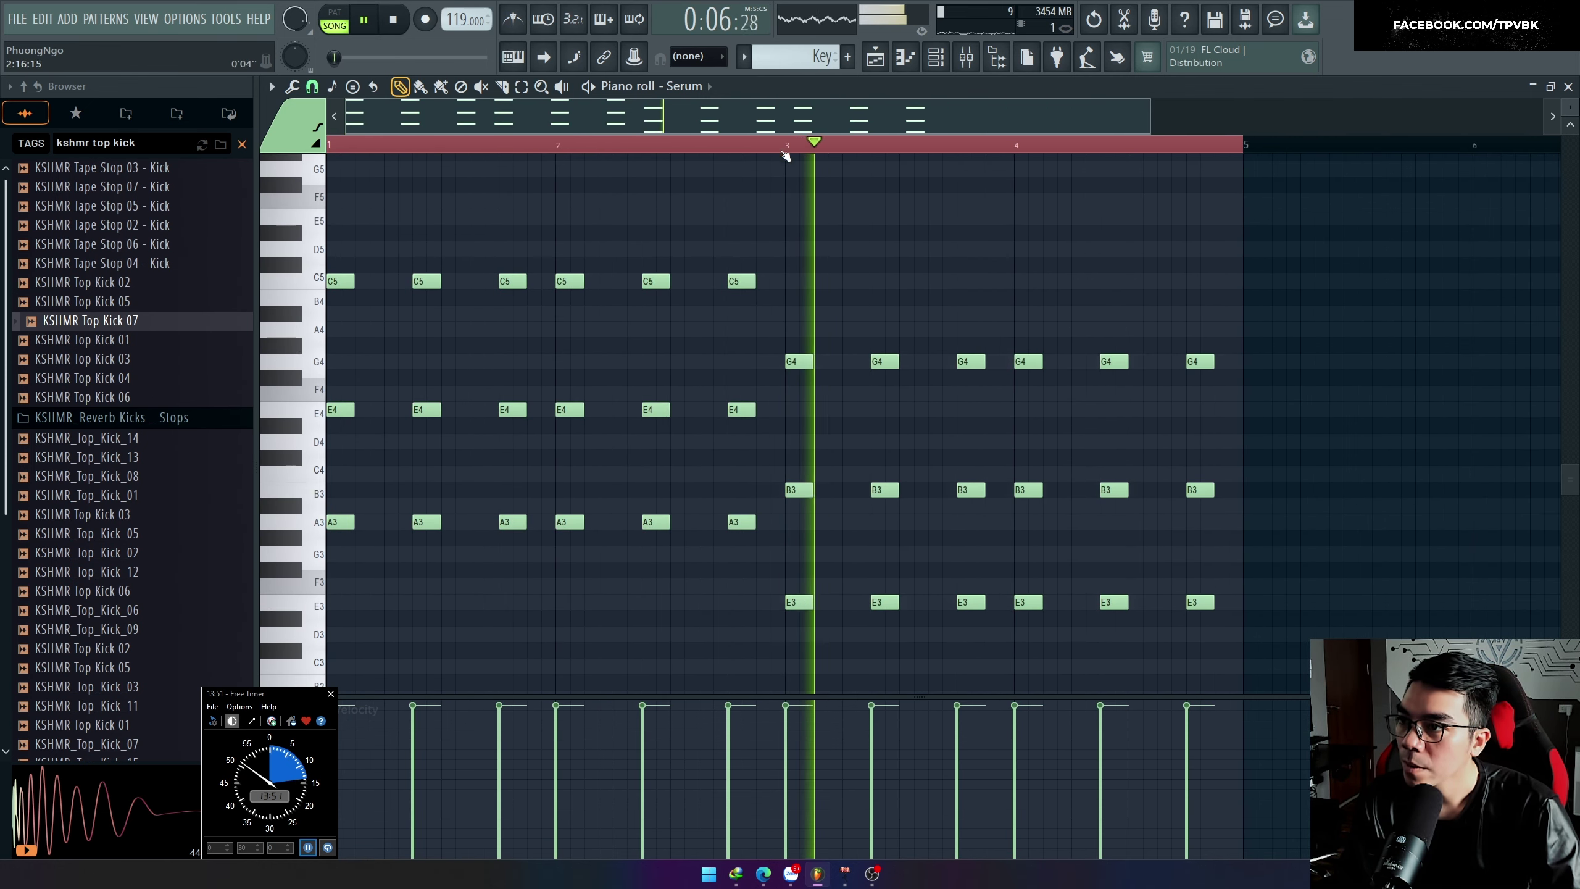
key(ctrl+a)
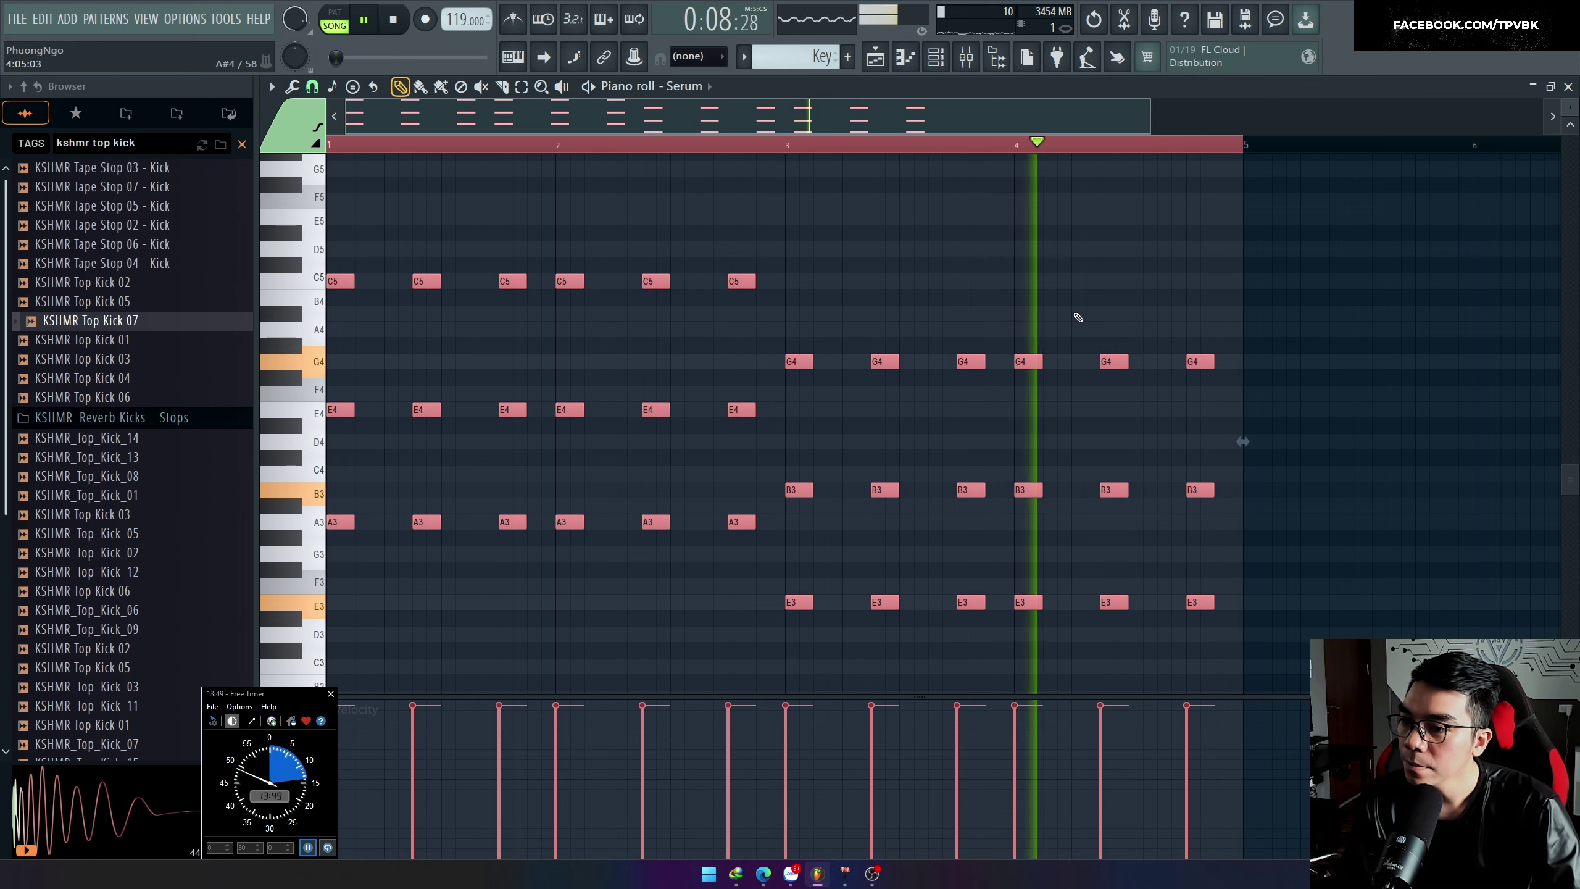
Step: Turn off mono voicing in the Key part's Serum instance and play the chords
key(F6)
click(494, 353)
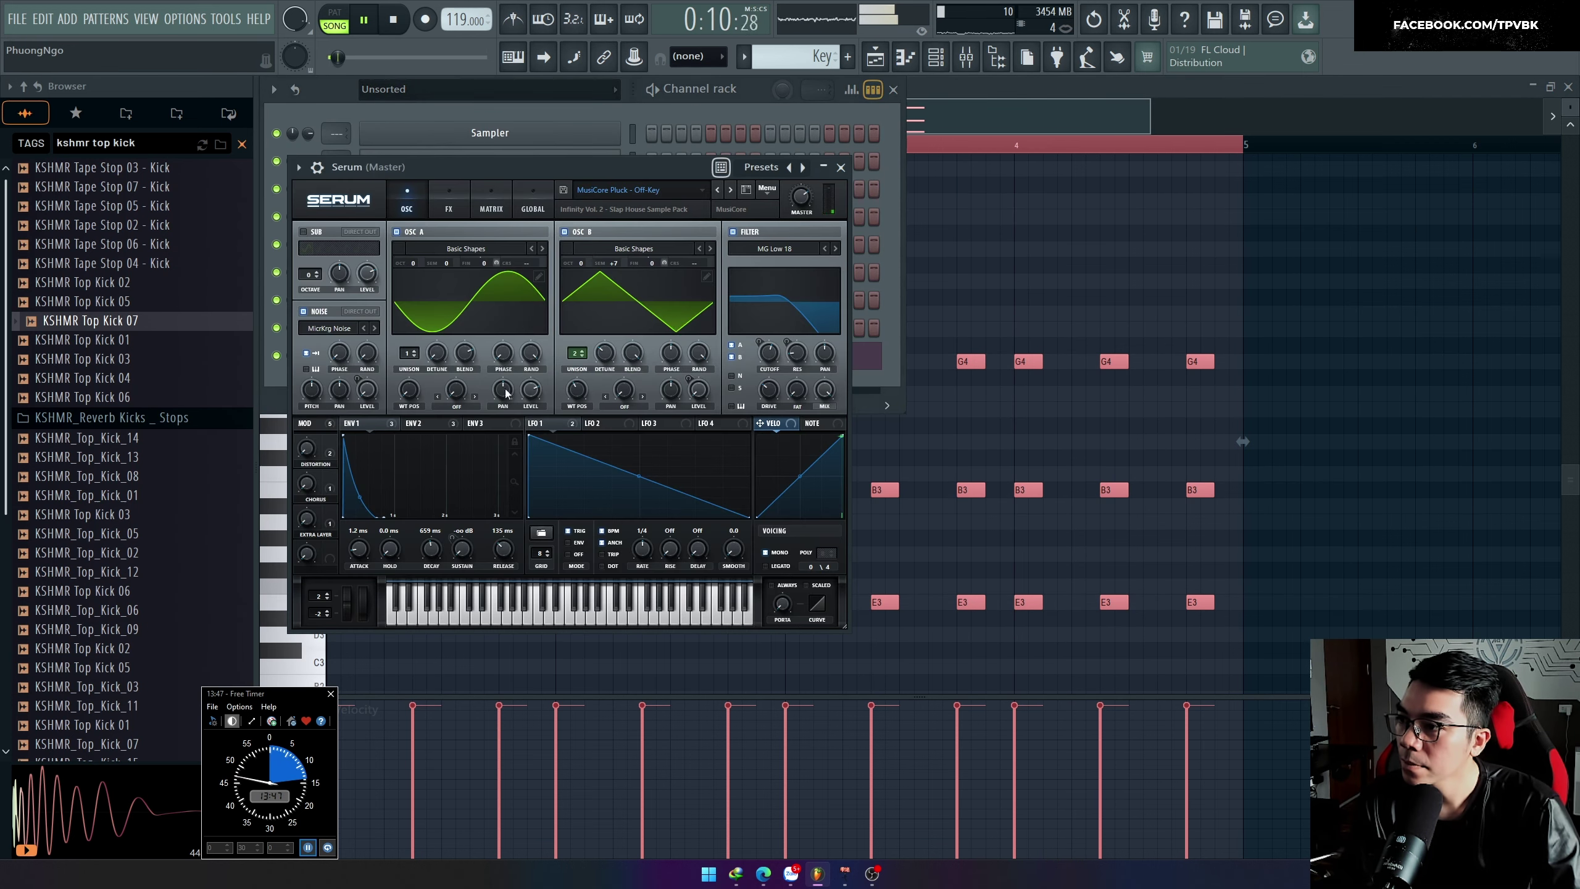
key(space)
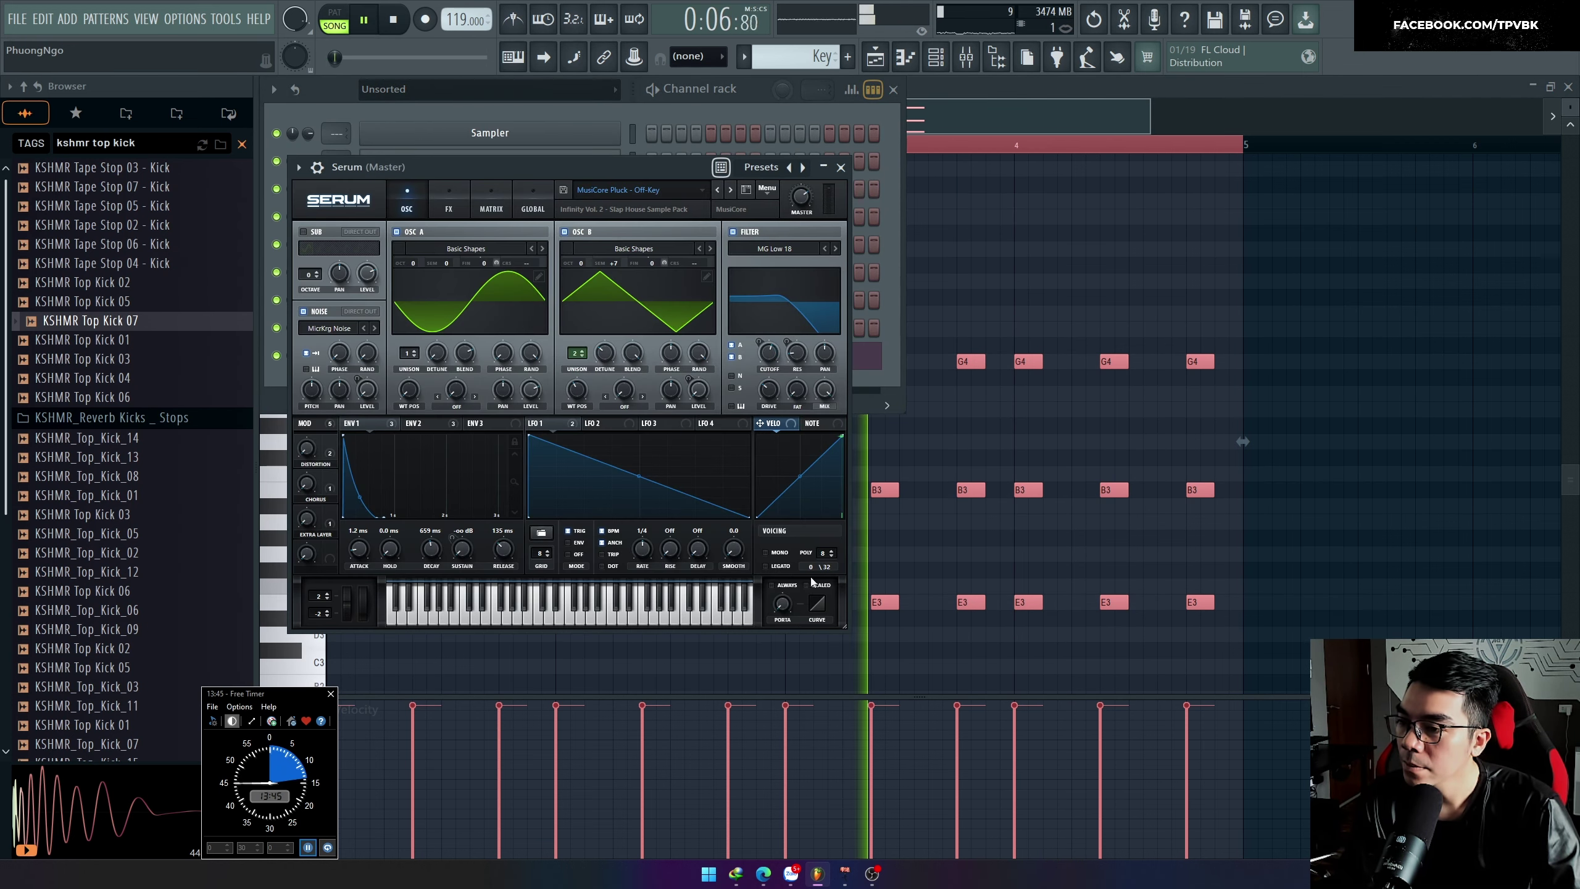
click(1367, 494)
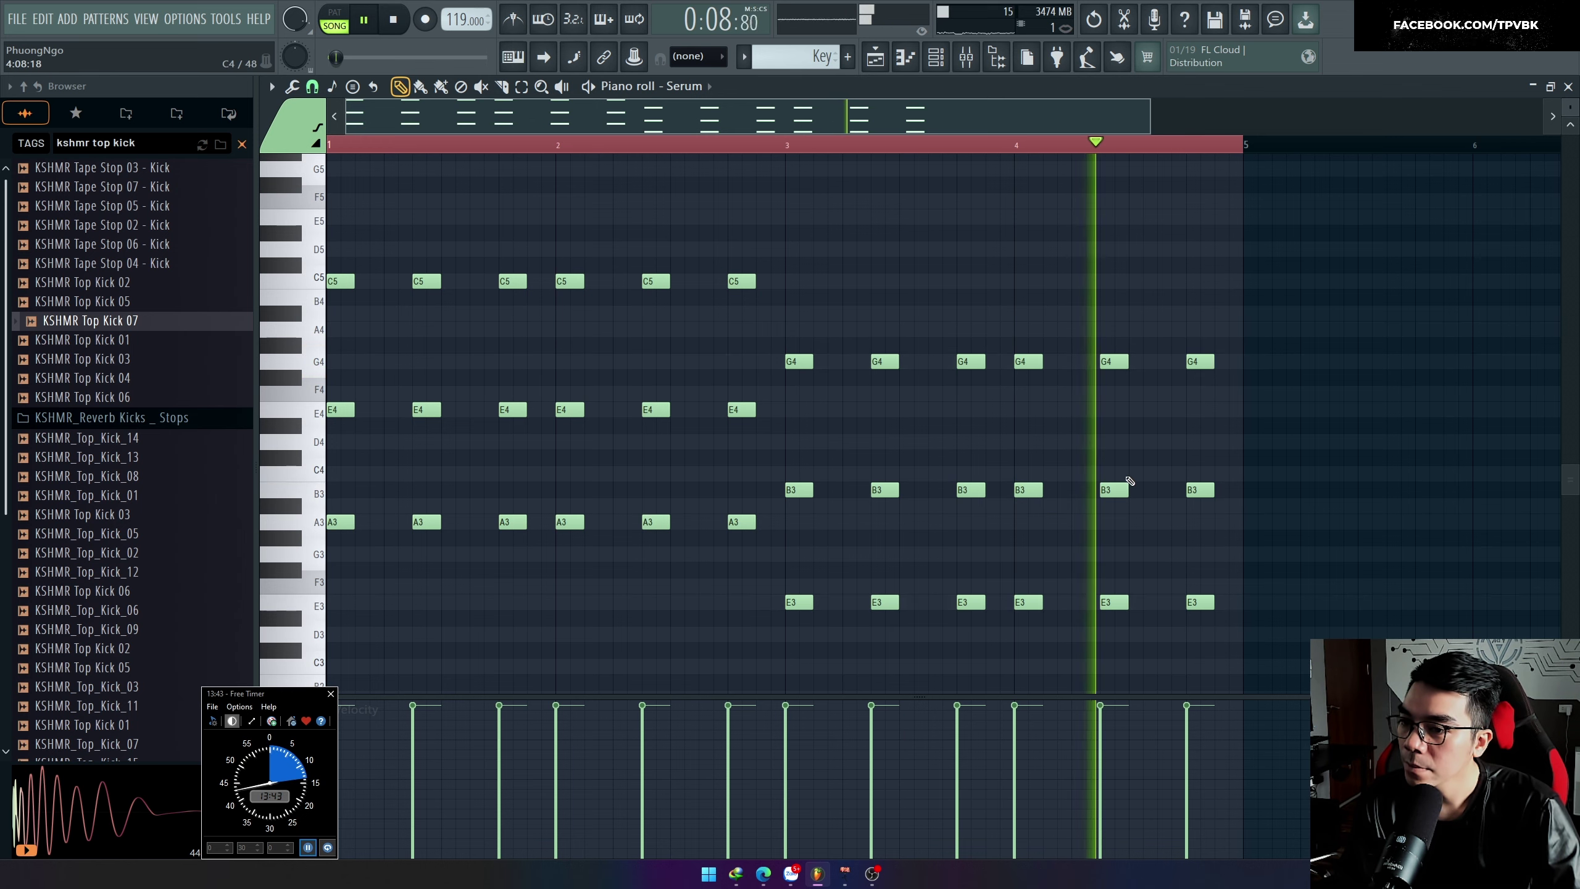
Step: Transpose all the chords in the Key pattern up one octave
scroll(1157, 498, up, 1)
key(ctrl+a)
key(ctrl+Up)
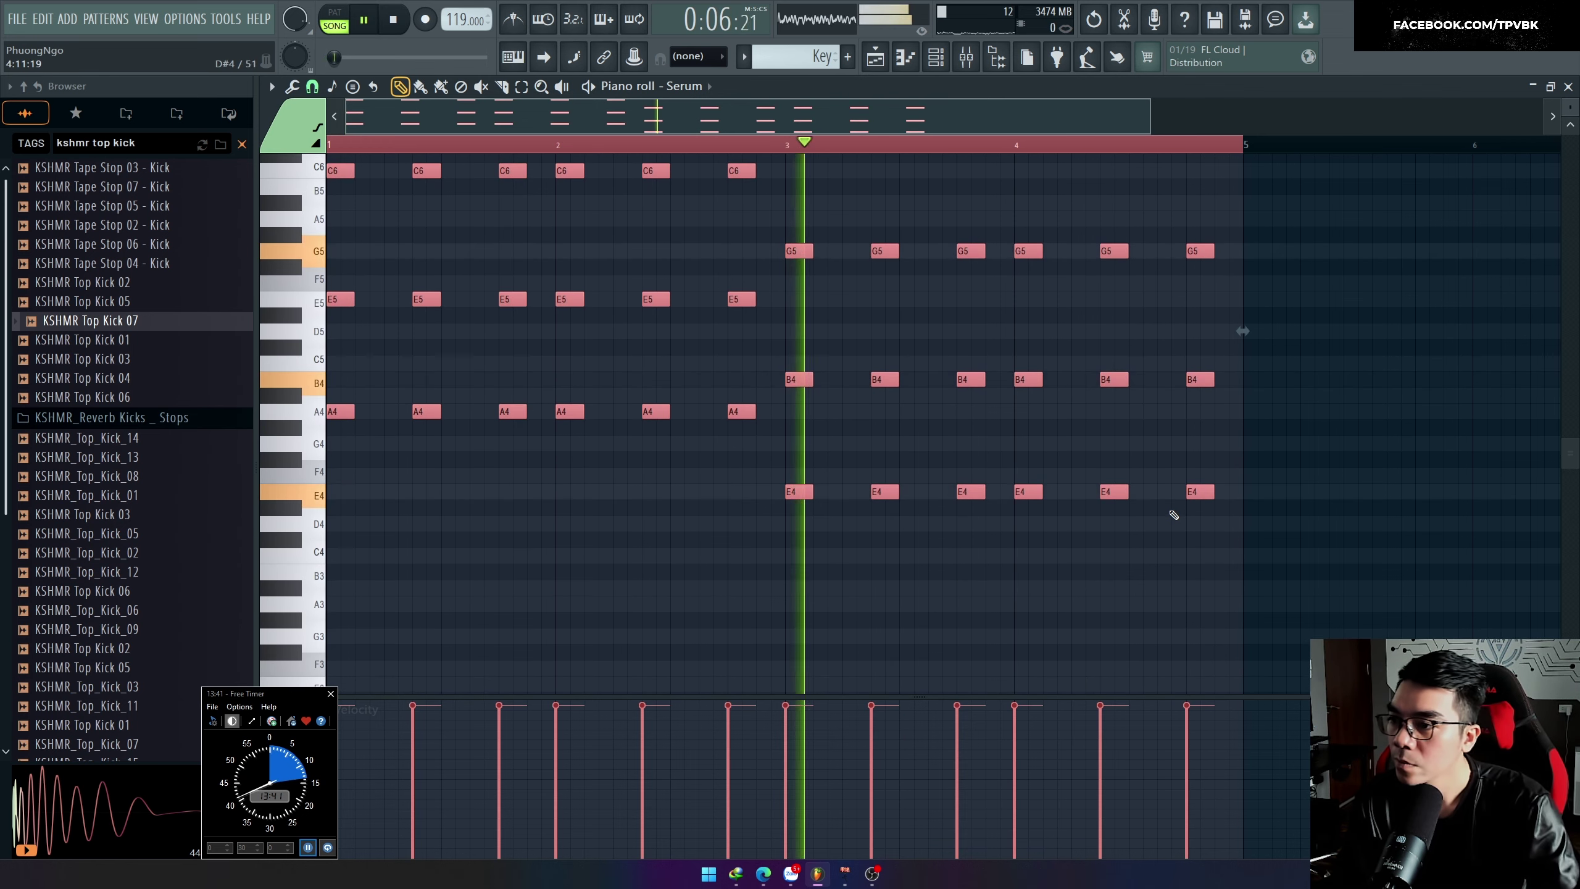
scroll(1238, 373, up, 2)
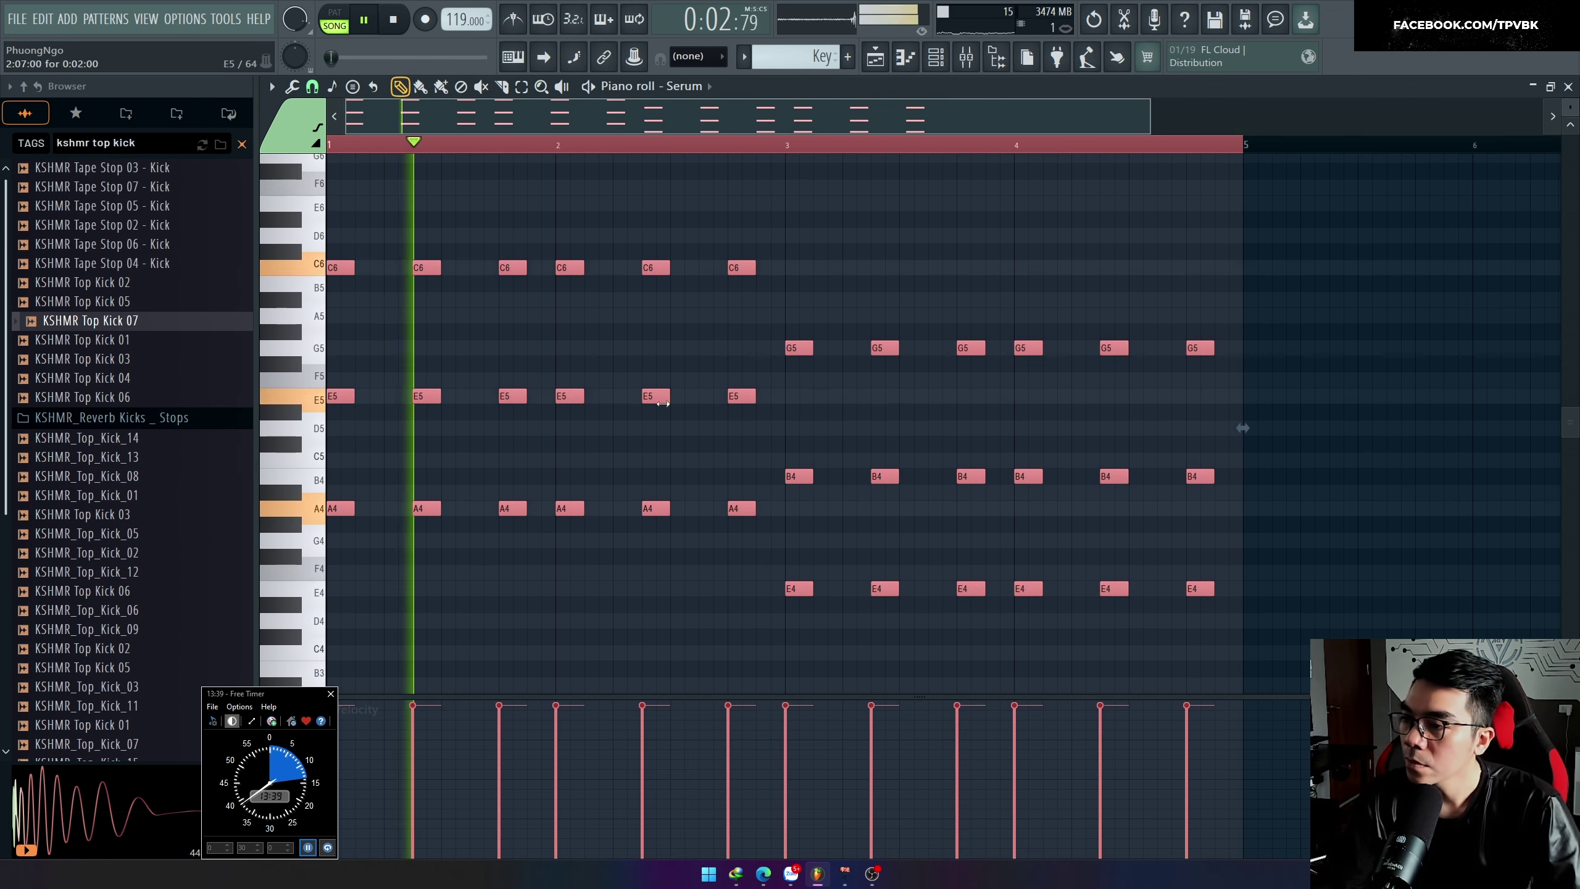
key(F6)
click(1020, 273)
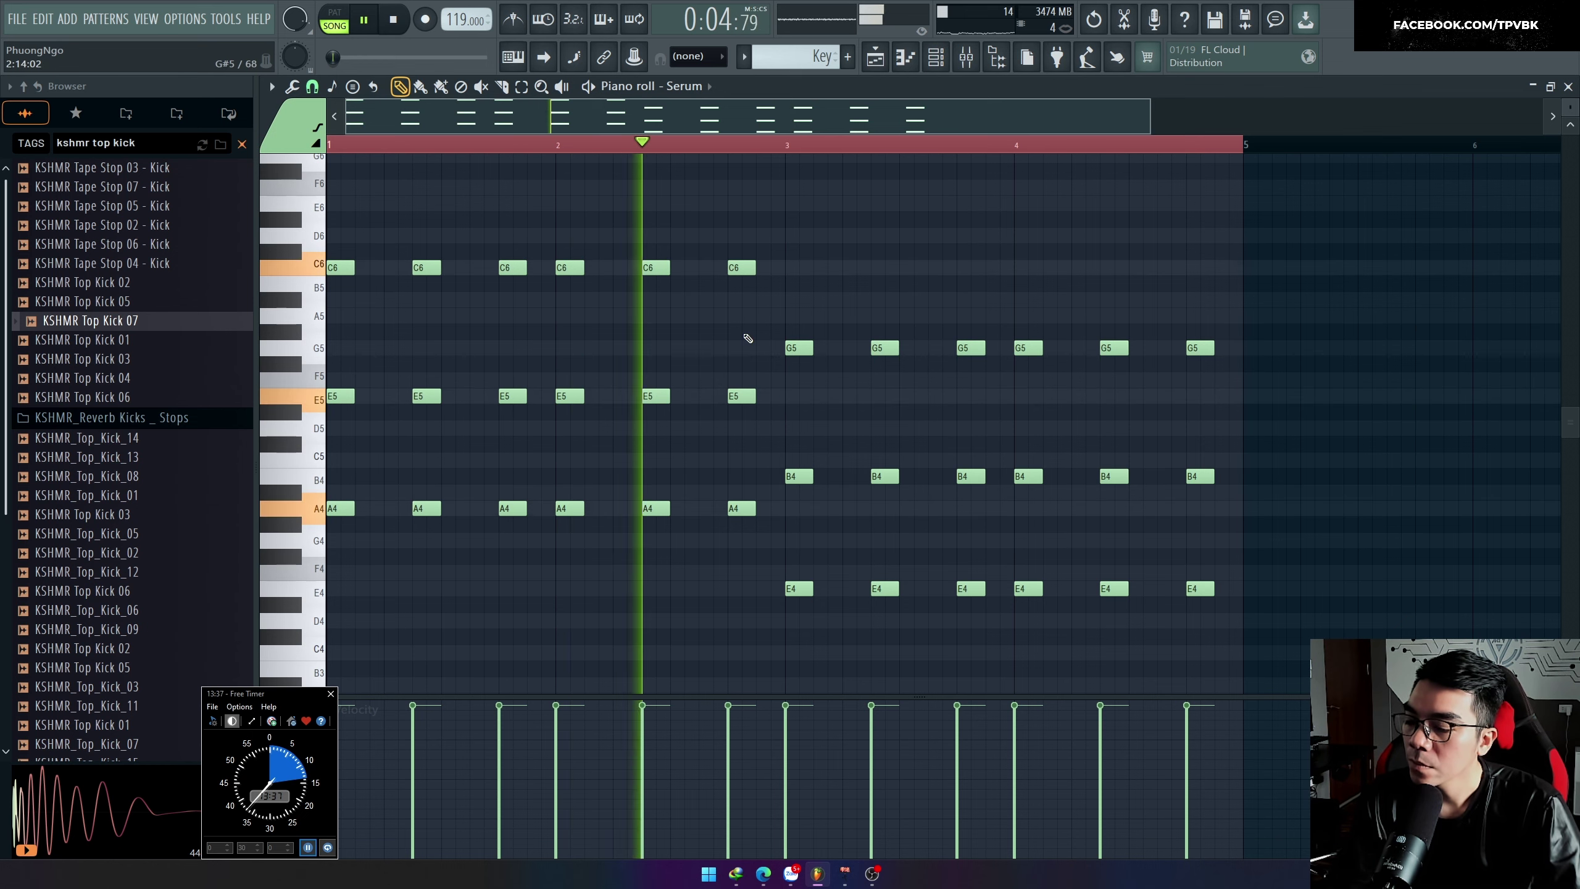
Step: Lower Serum's filter cutoff to about 26 Hz while the chords play and check envelope 2's modulation destinations
key(F6)
click(526, 341)
drag(554, 314, 709, 416)
key(space)
click(535, 356)
key(space)
drag(767, 358, 764, 415)
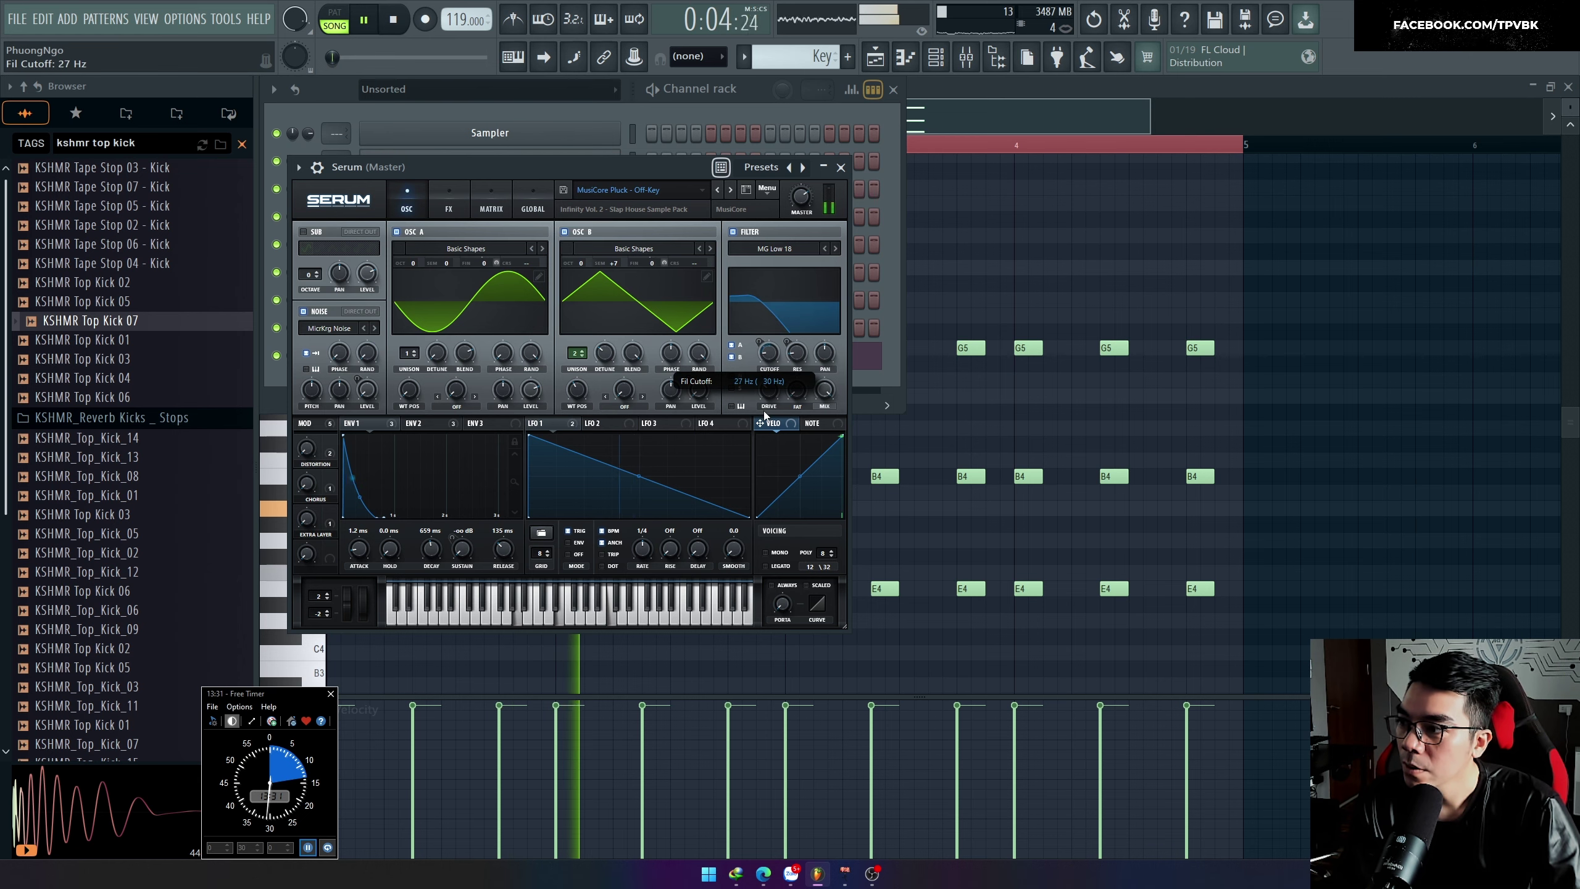
click(420, 423)
right_click(420, 425)
key(Escape)
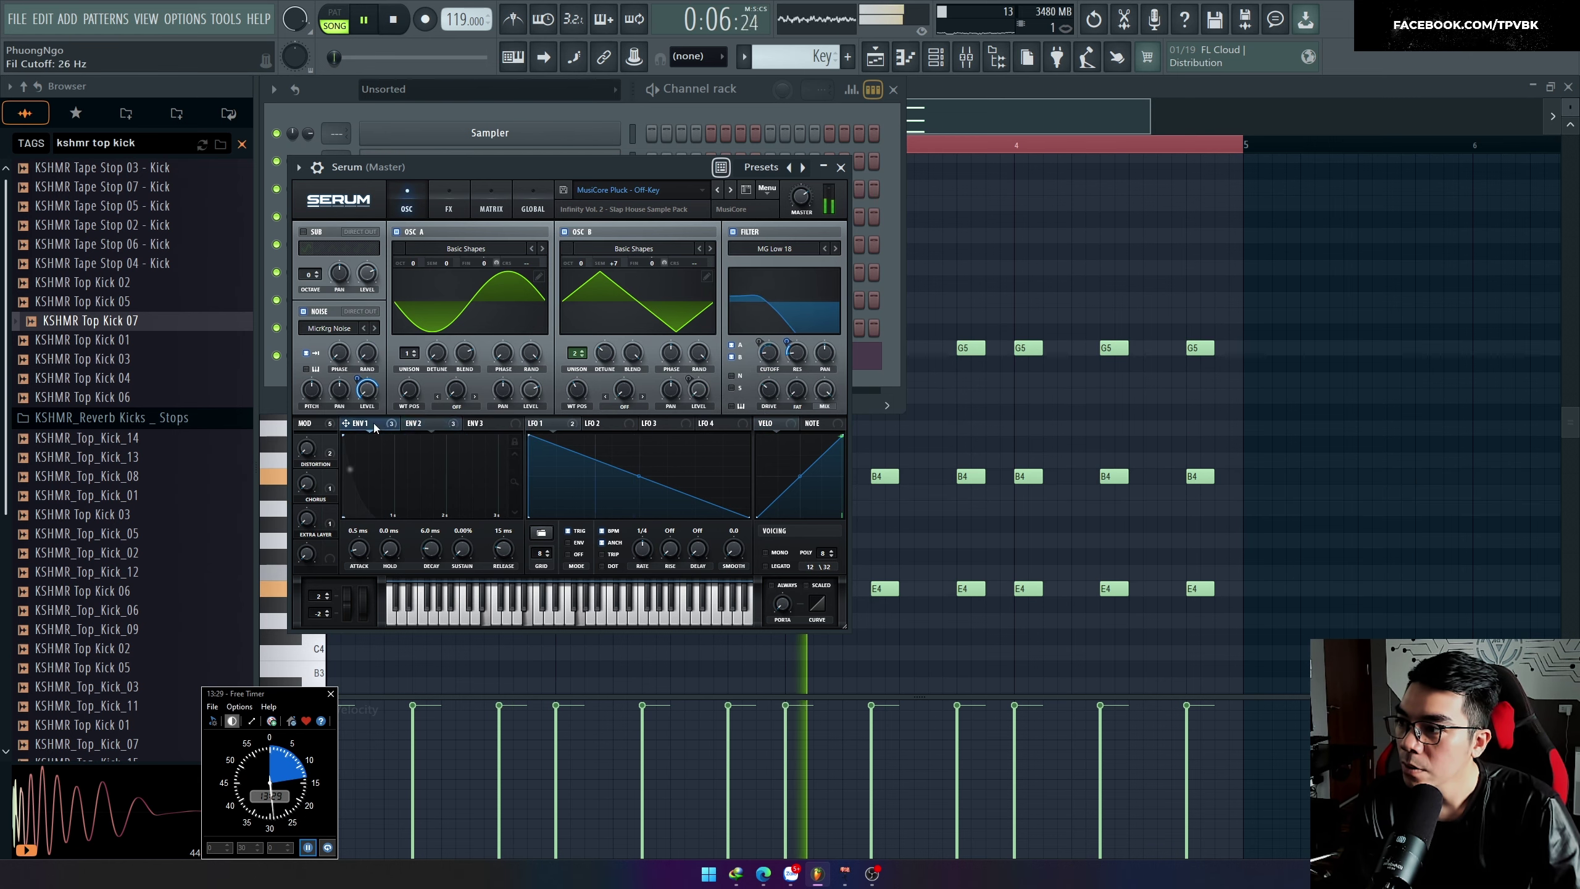
Step: Compare the Key clip with the reference song in the playlist, listening with Track 11 on and muted
key(space)
key(F5)
key(space)
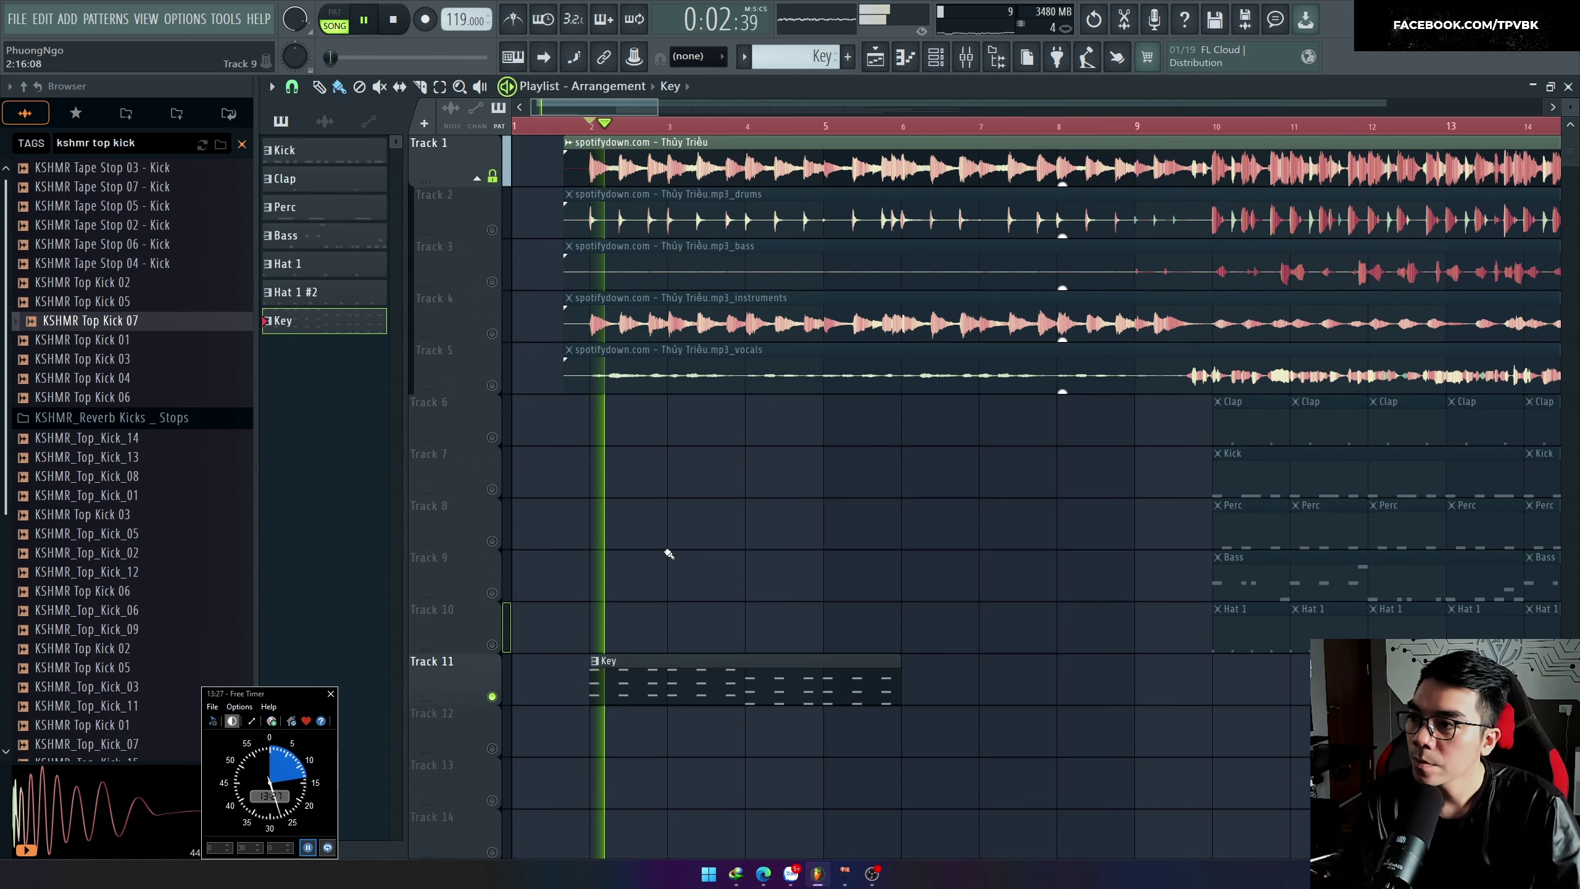
key(space)
click(492, 696)
key(space)
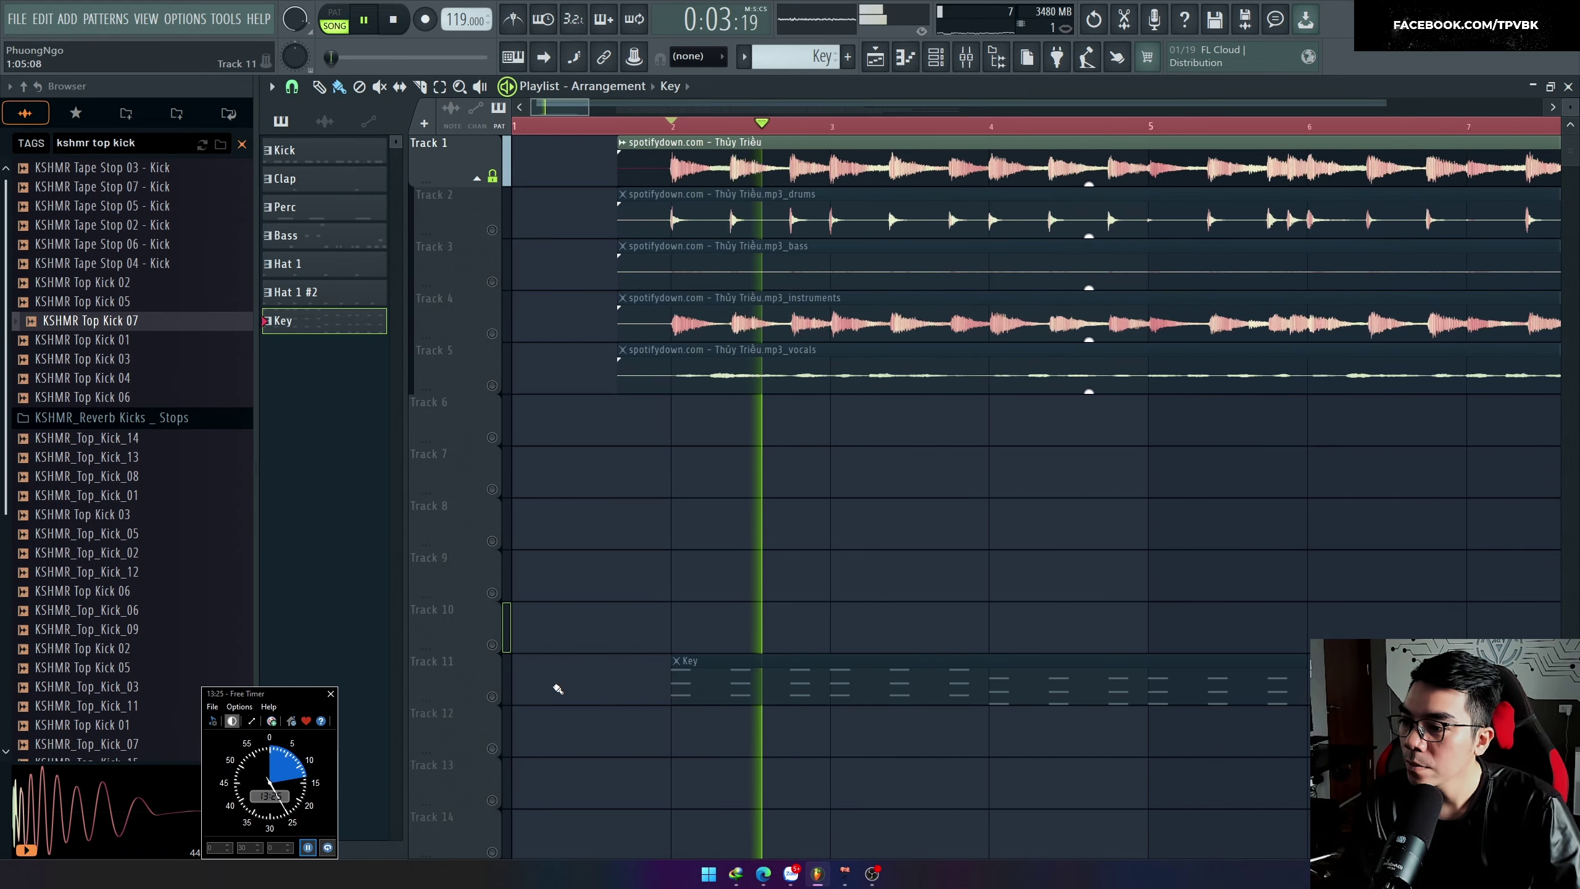
Step: Lengthen every chord note in the Key pattern to one beat, including the E4 notes of bars 3 and 4
double_click(783, 691)
ctrl+right_click(626, 612)
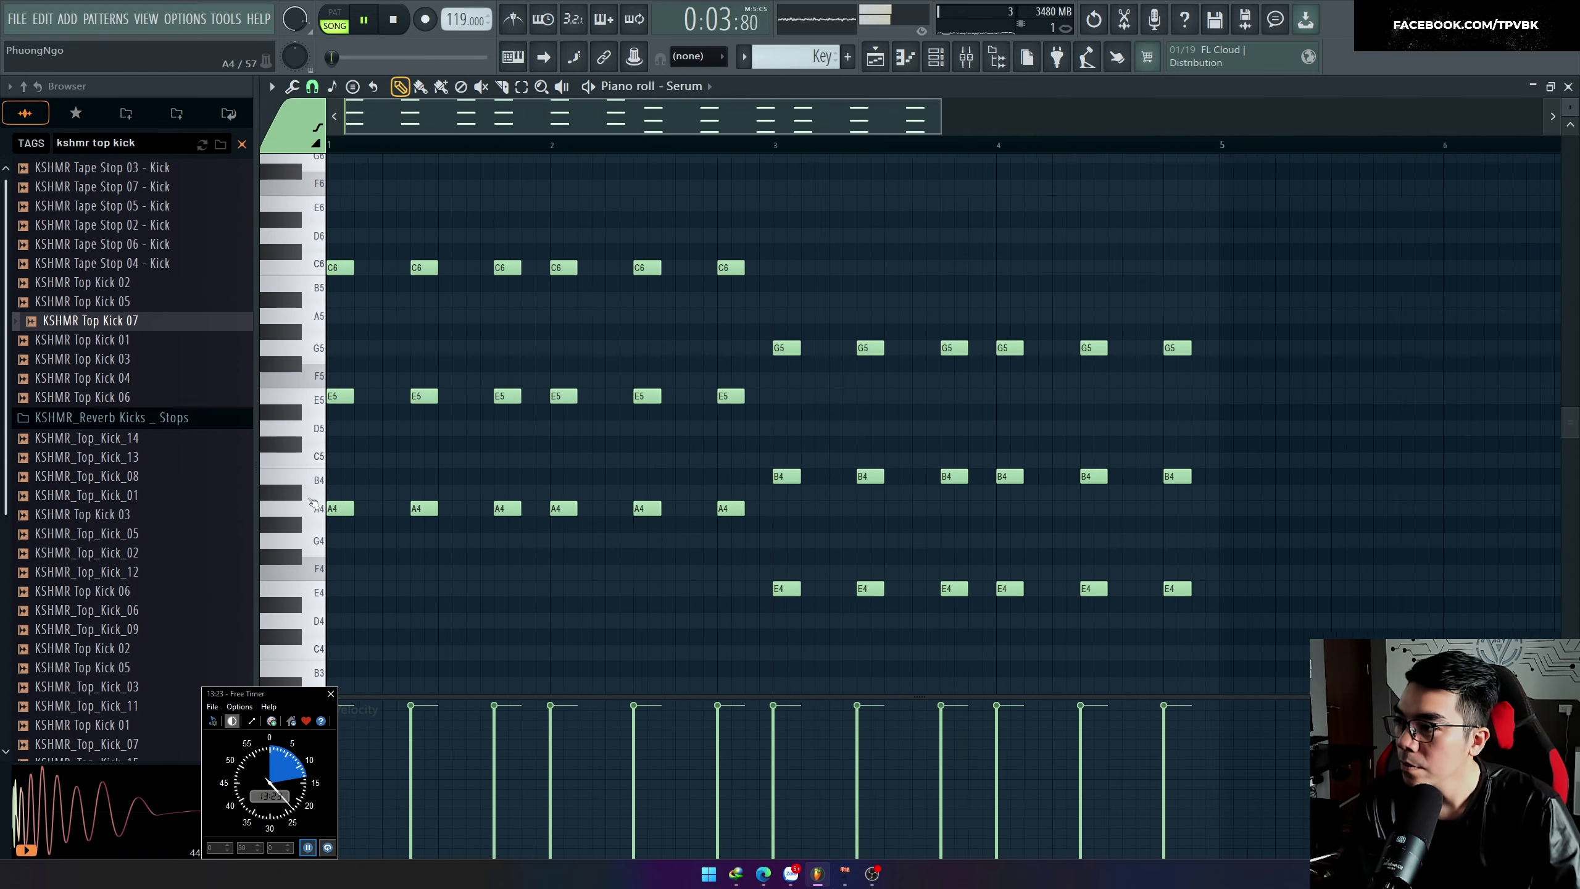
key(space)
drag(1546, 540, 418, 274)
key(space)
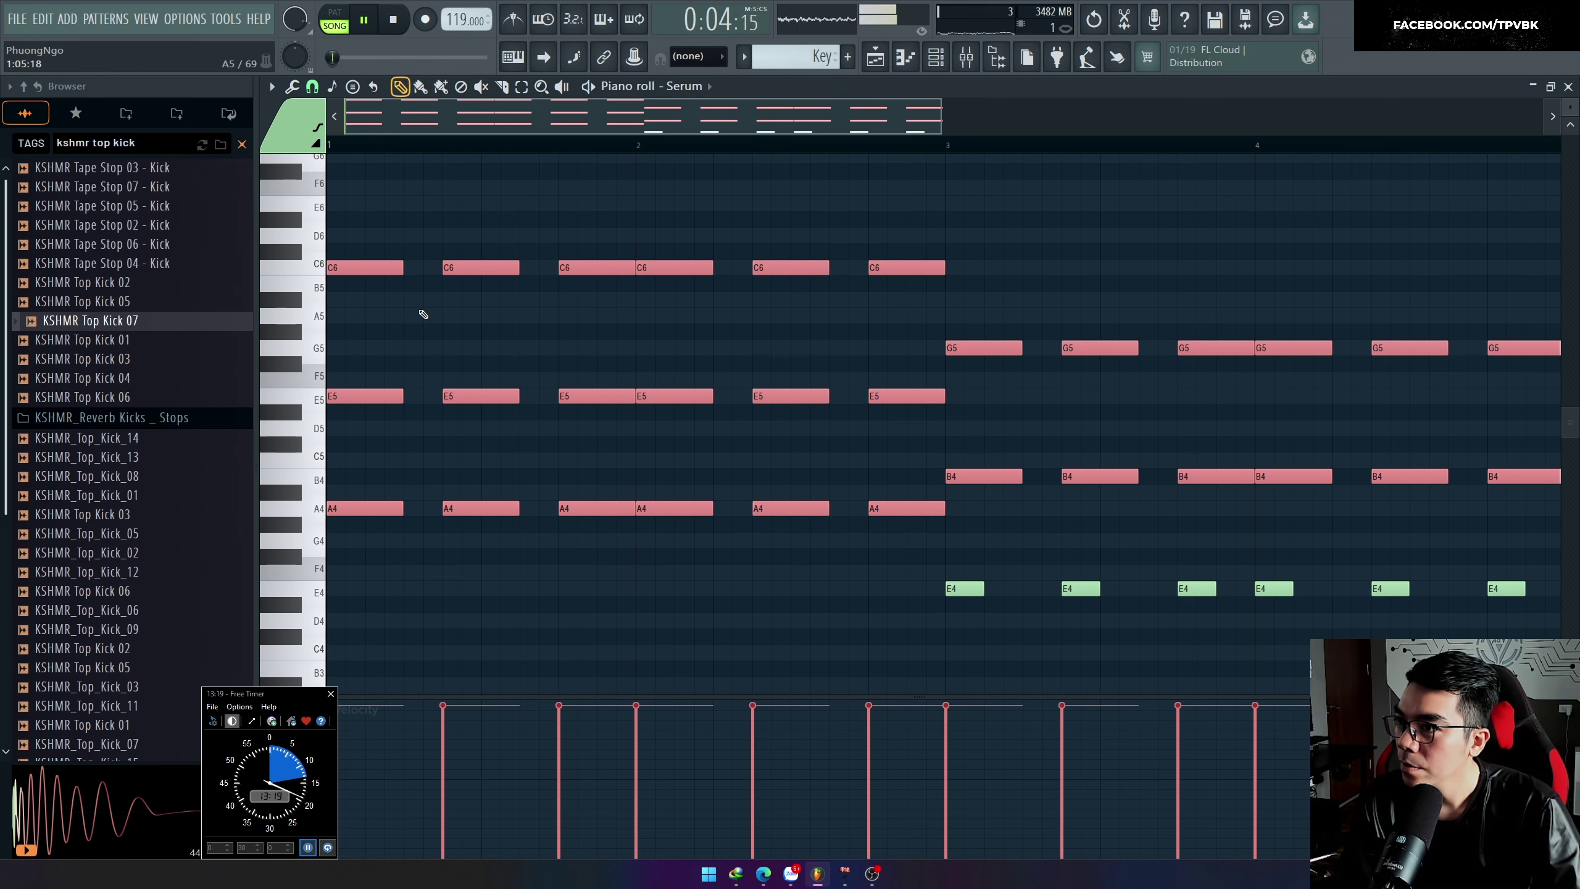
scroll(491, 373, down, 2)
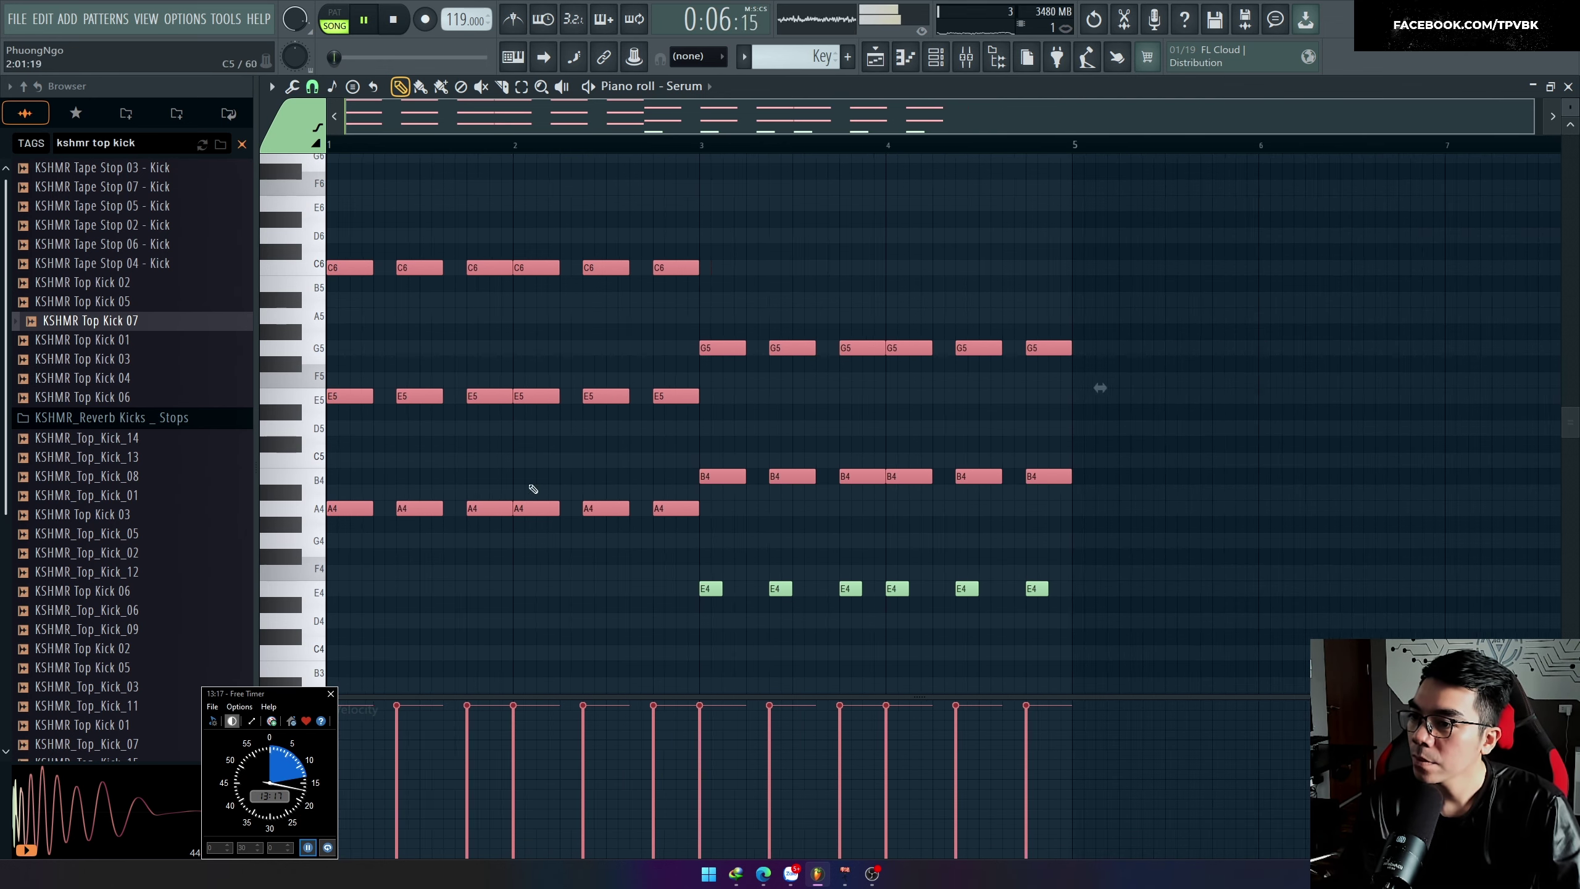
drag(600, 632, 1047, 540)
scroll(658, 591, up, 1)
drag(655, 591, 682, 592)
Step: Play the lengthened chords with Serum open and compare them with the reference song in the playlist
key(F6)
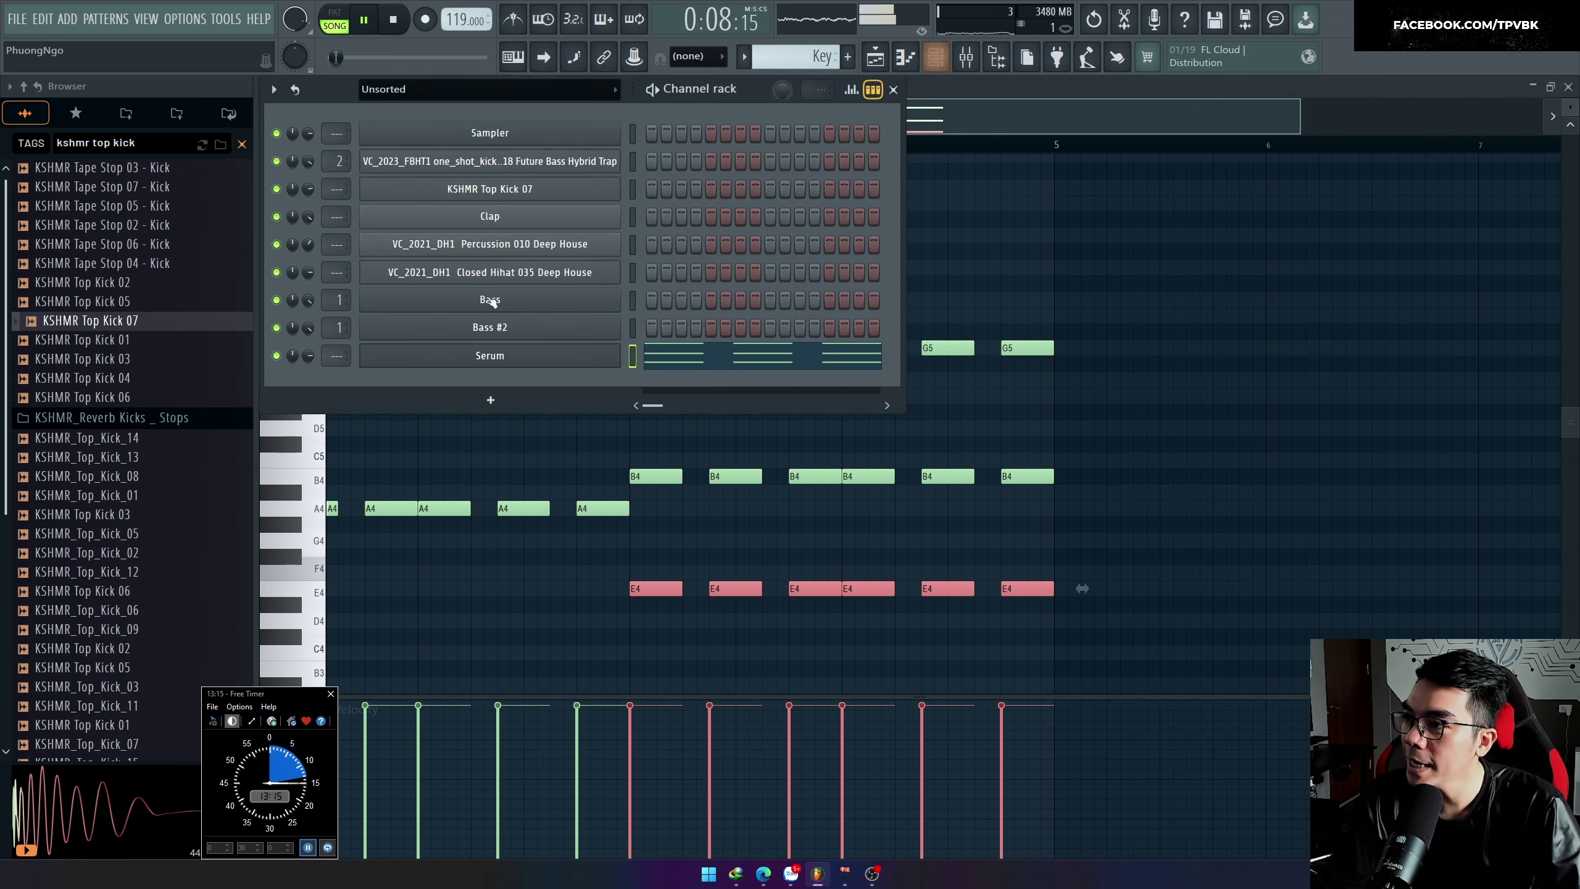
click(476, 357)
key(space)
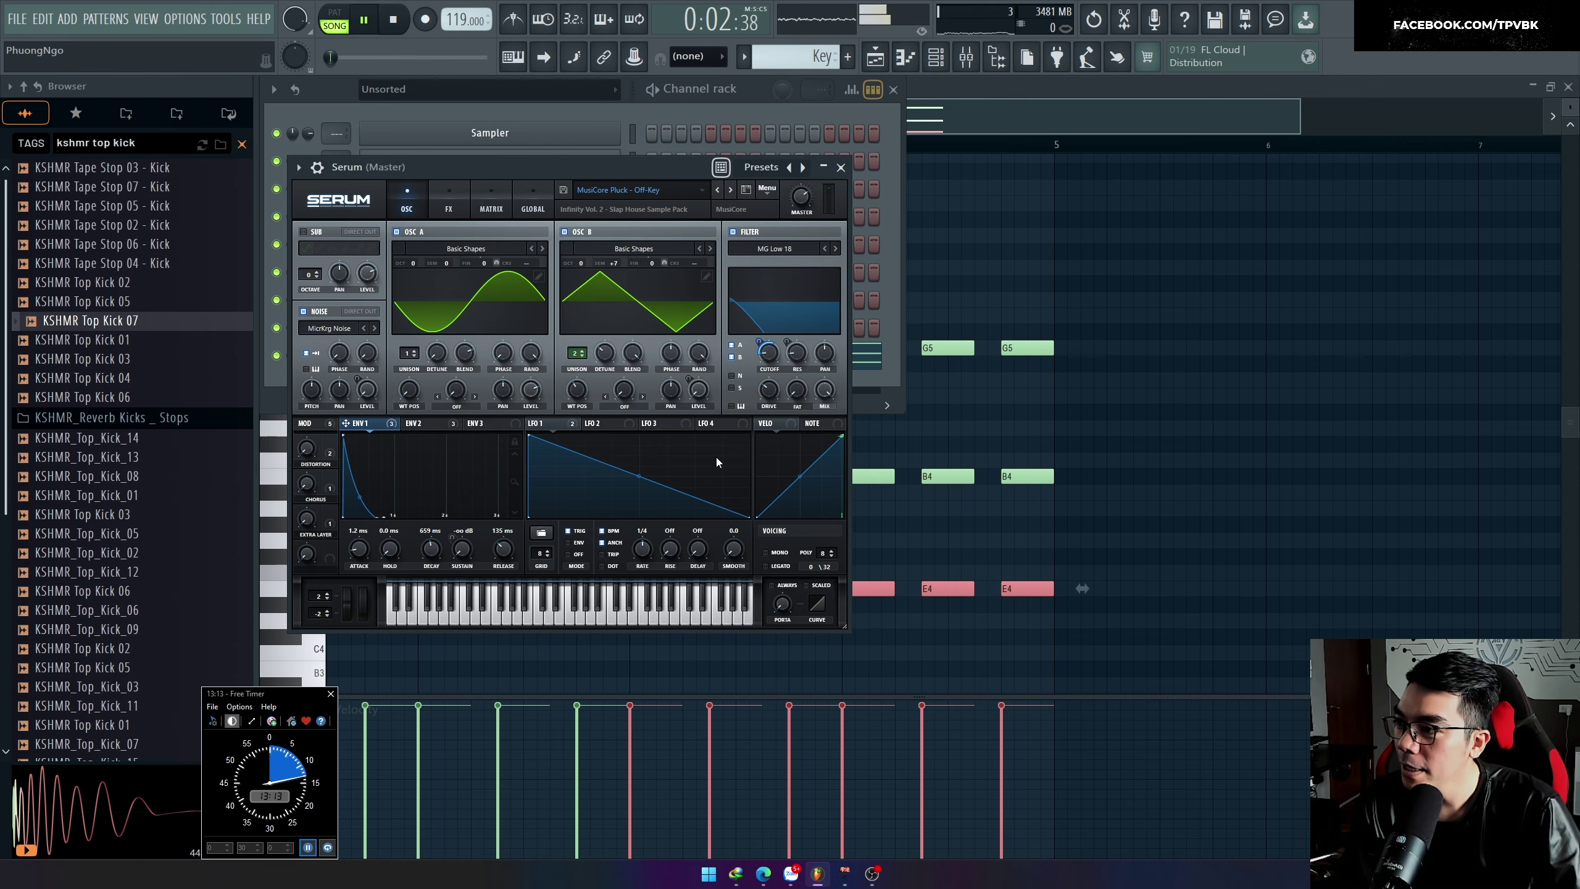
key(F5)
click(748, 685)
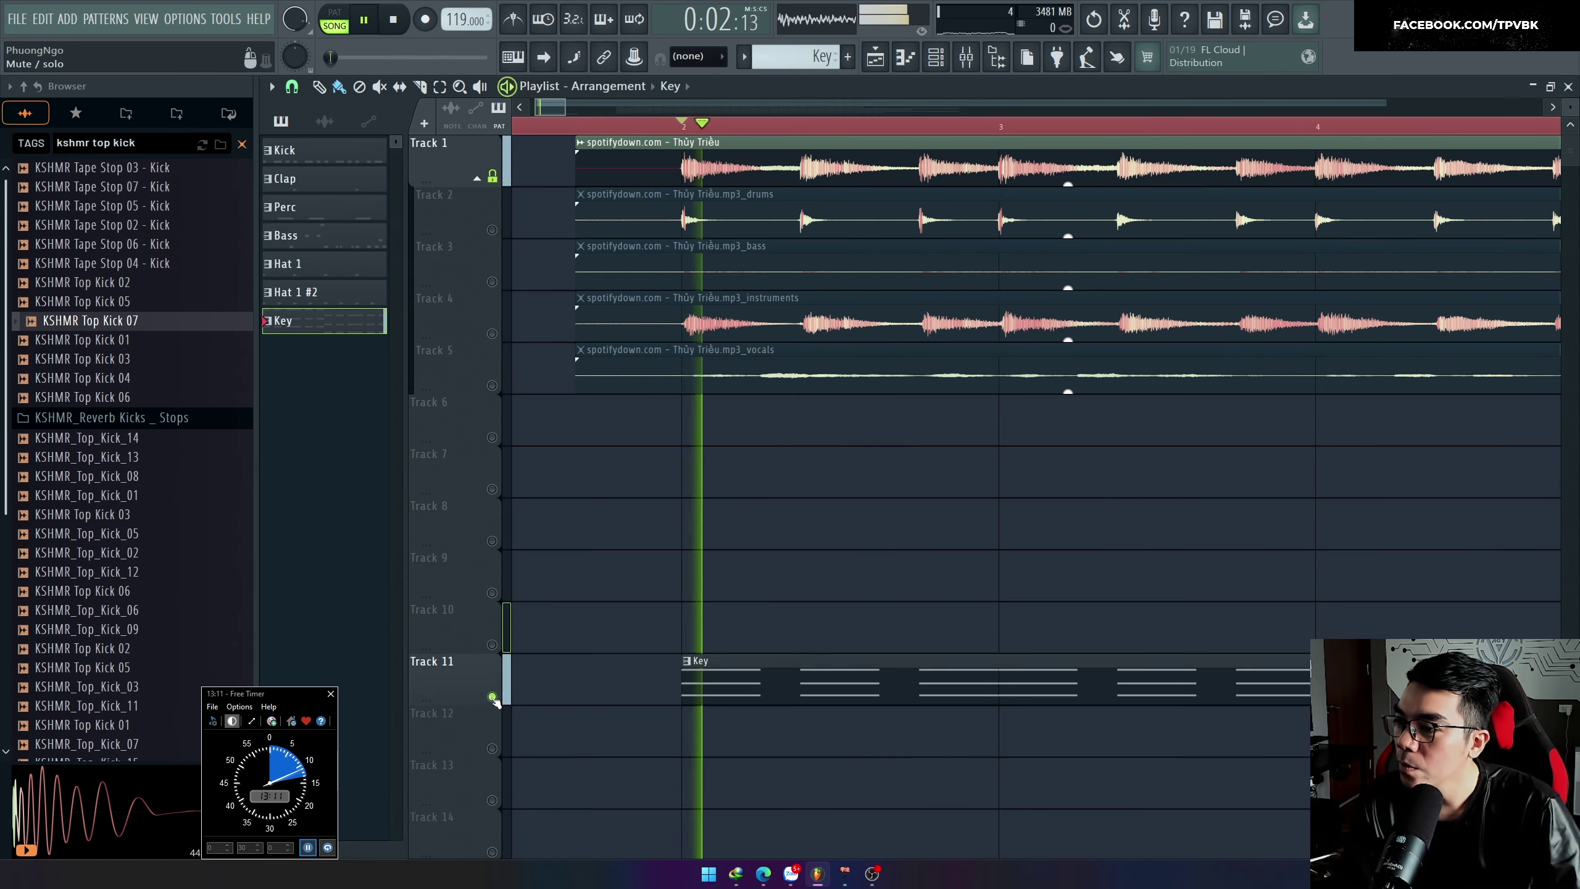
Step: Adjust the attack of Serum's envelope 1 to about 1.9 ms while the Key pattern plays
double_click(748, 684)
key(F6)
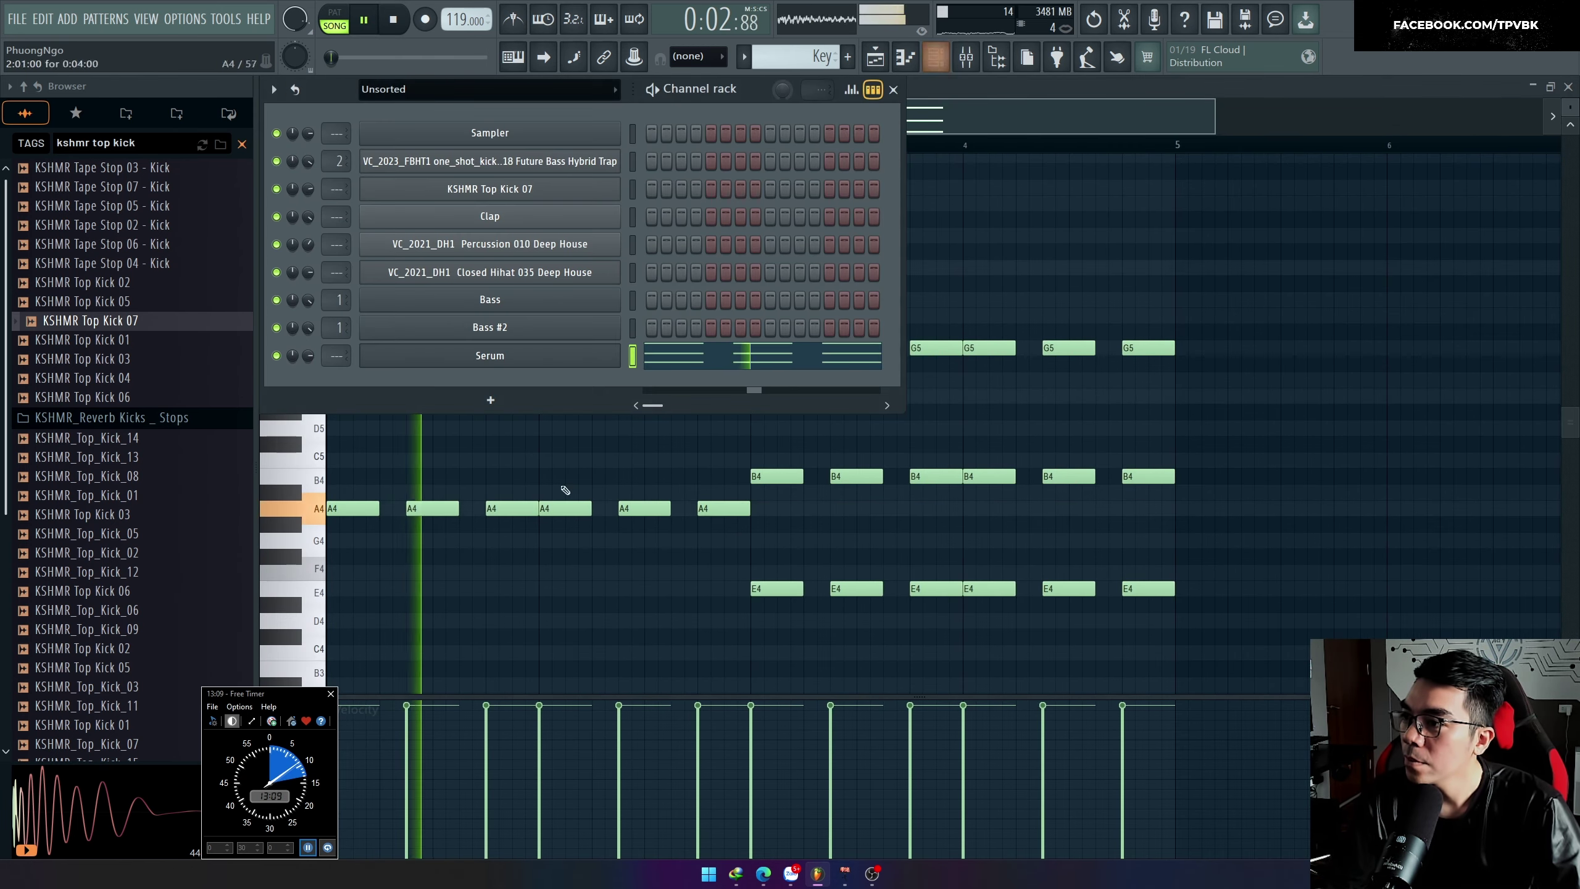
key(space)
click(521, 363)
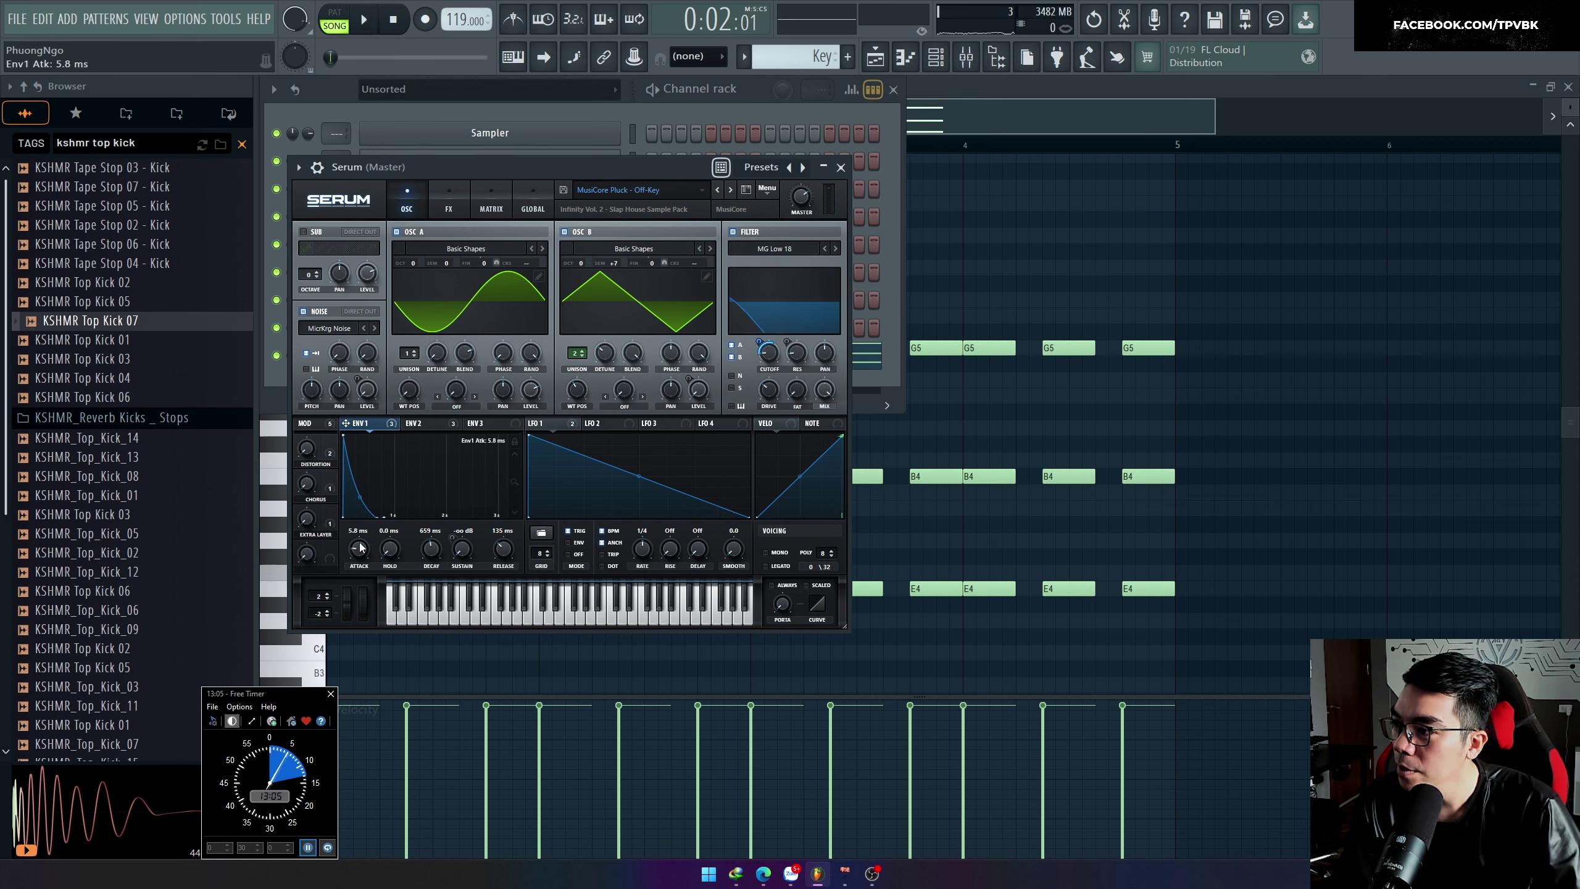
key(space)
drag(364, 543, 389, 516)
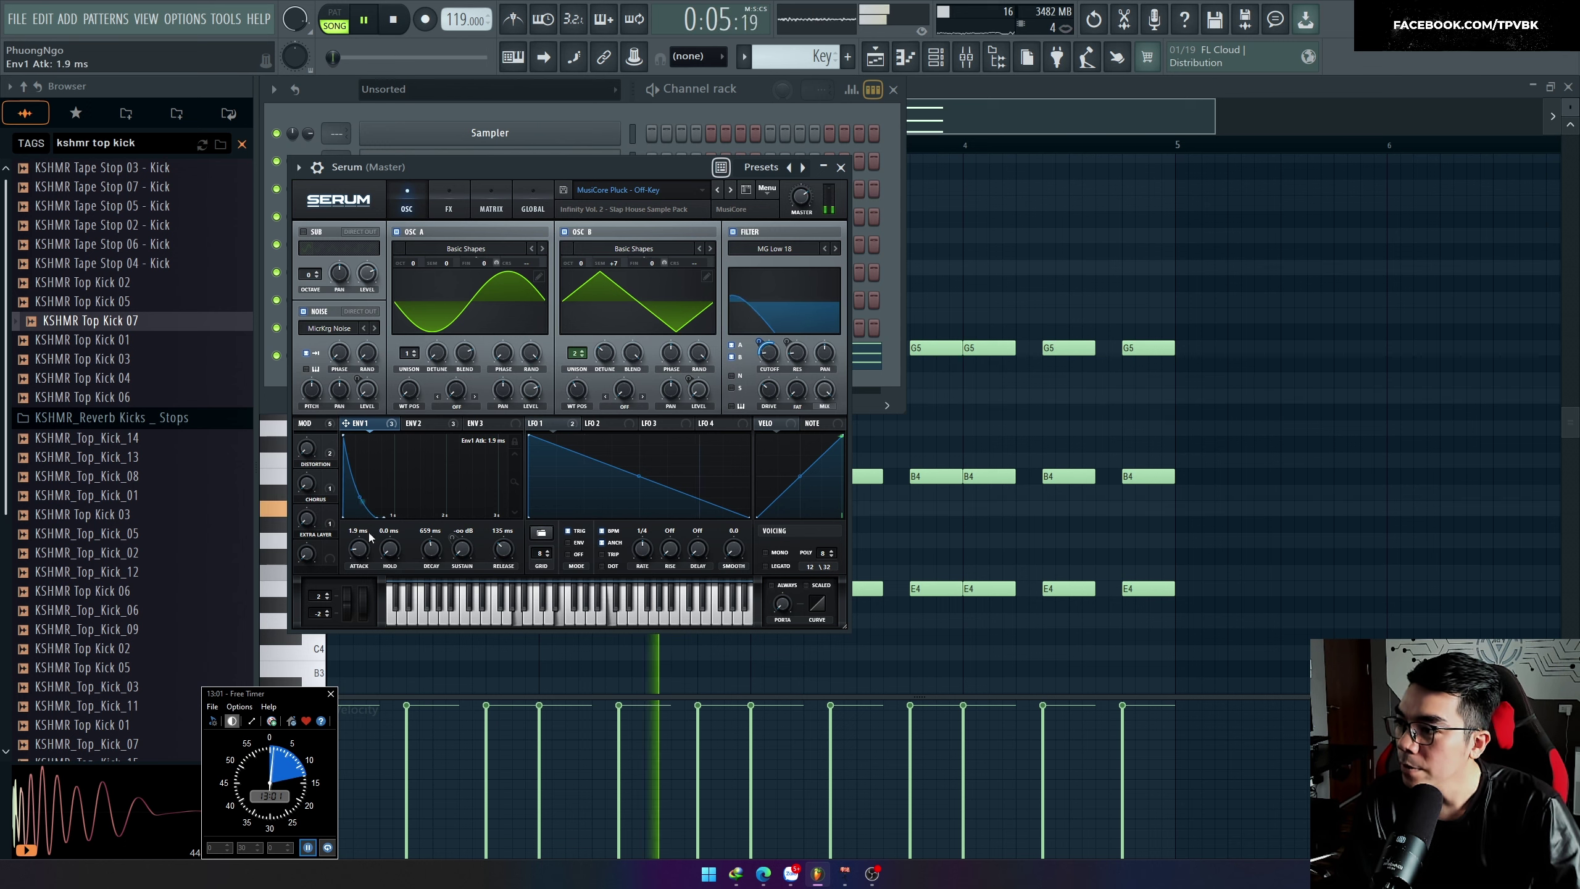
key(space)
Step: Check envelopes 2 and 3 and set Serum's pitch bend range to 12 semitones up and 12 down
click(422, 424)
click(483, 423)
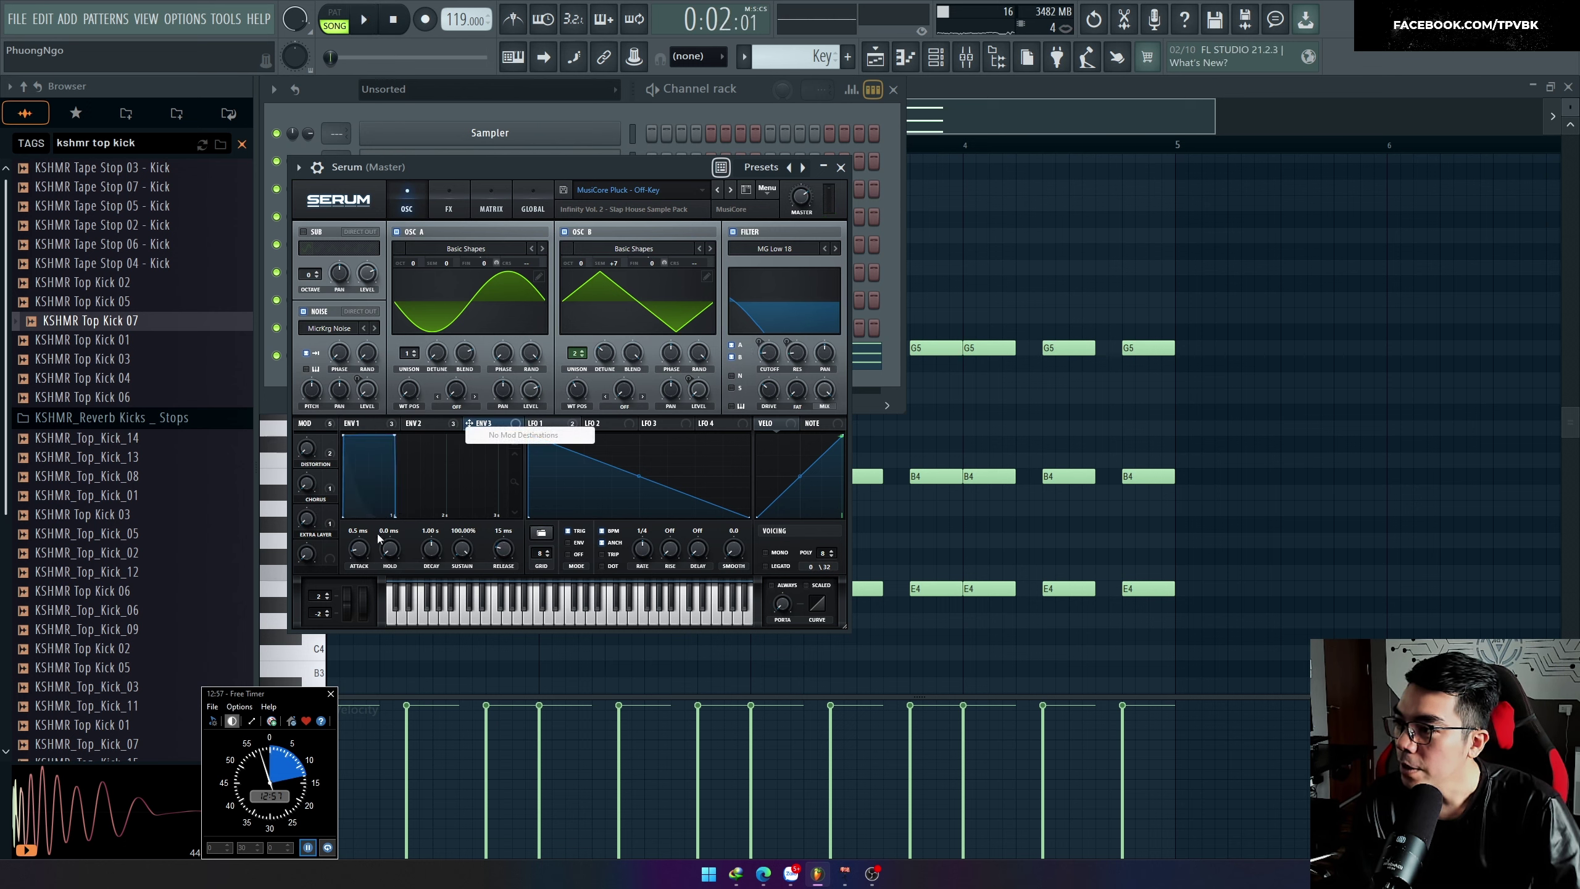
drag(319, 604, 337, 665)
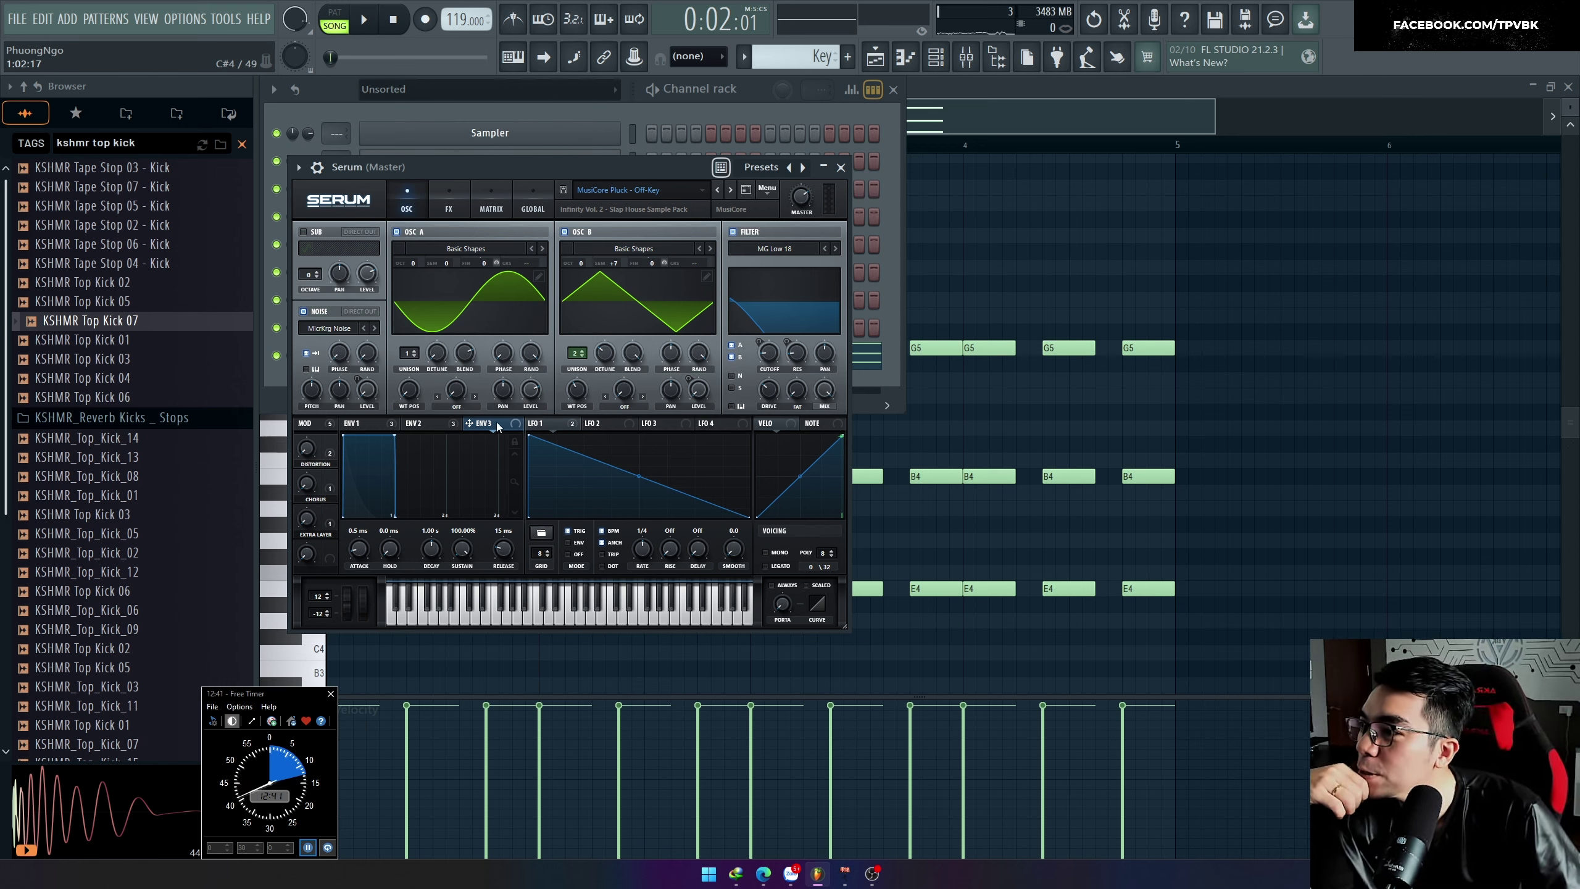
Step: Try modulating oscillator A's semitone pitch with envelope 3, adjust its semitone setting and play the result
drag(445, 268, 446, 264)
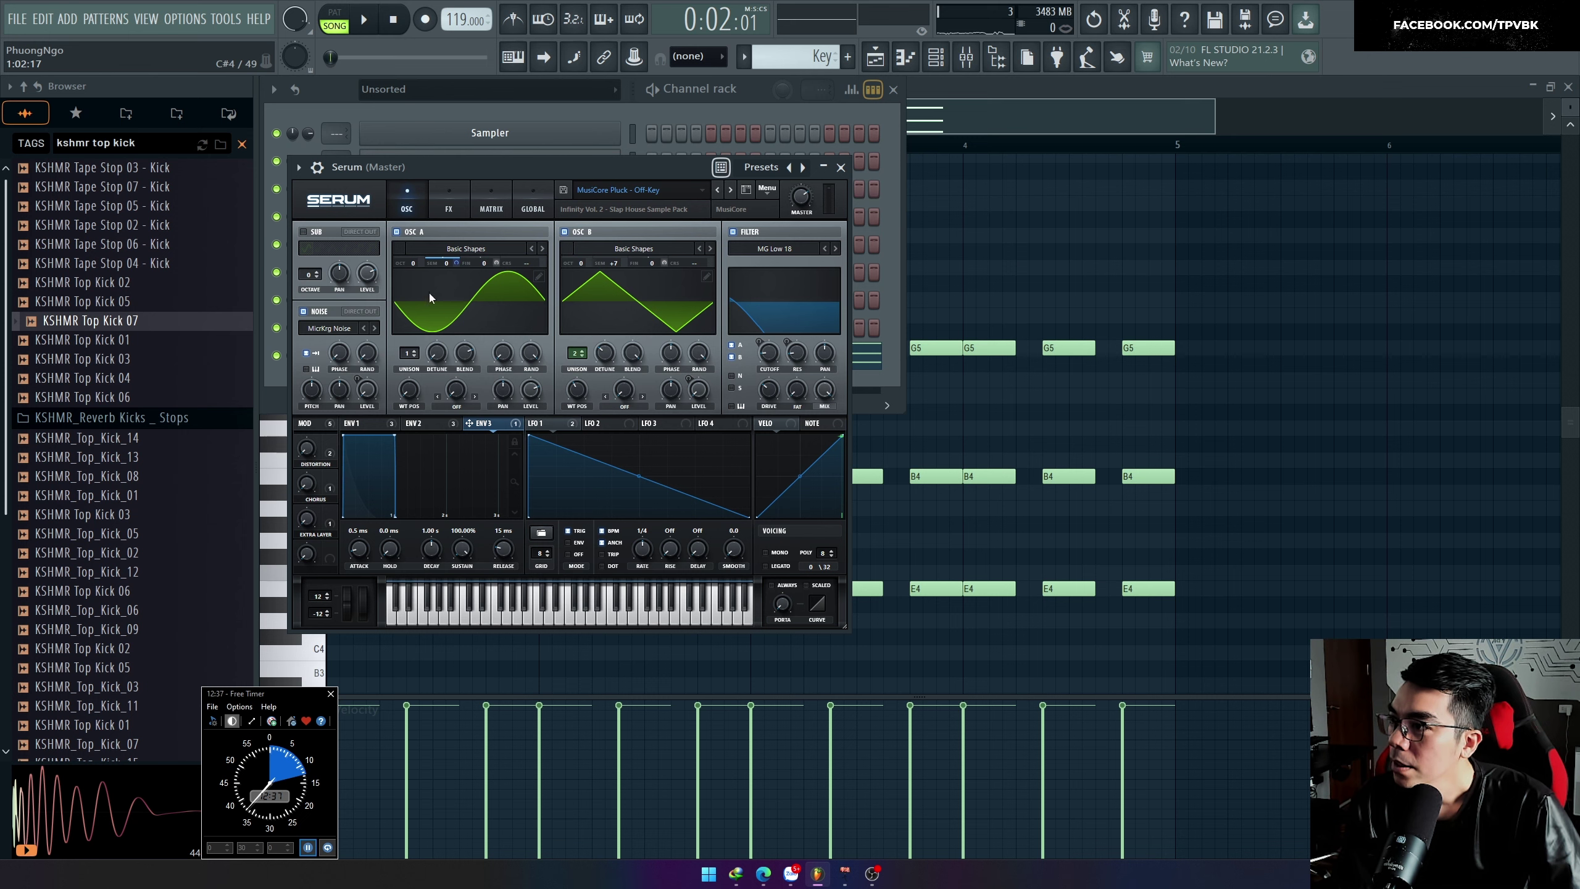
drag(455, 263, 412, 269)
key(space)
key(space)
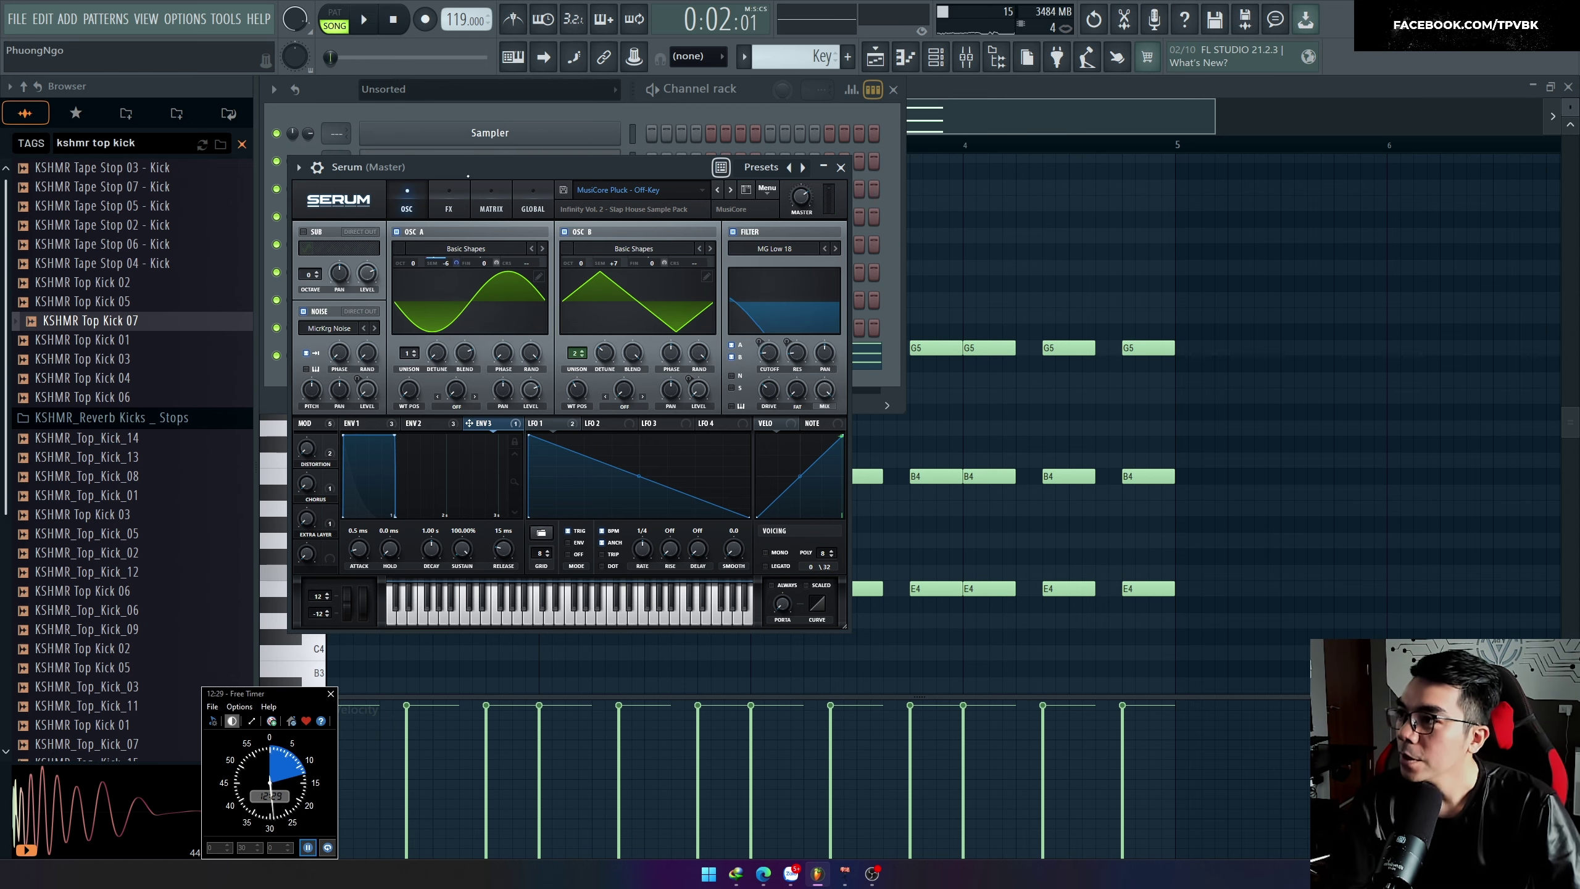
Step: Remove all of envelope 3's modulation destinations and return oscillator A's semitone setting to 0
key(F5)
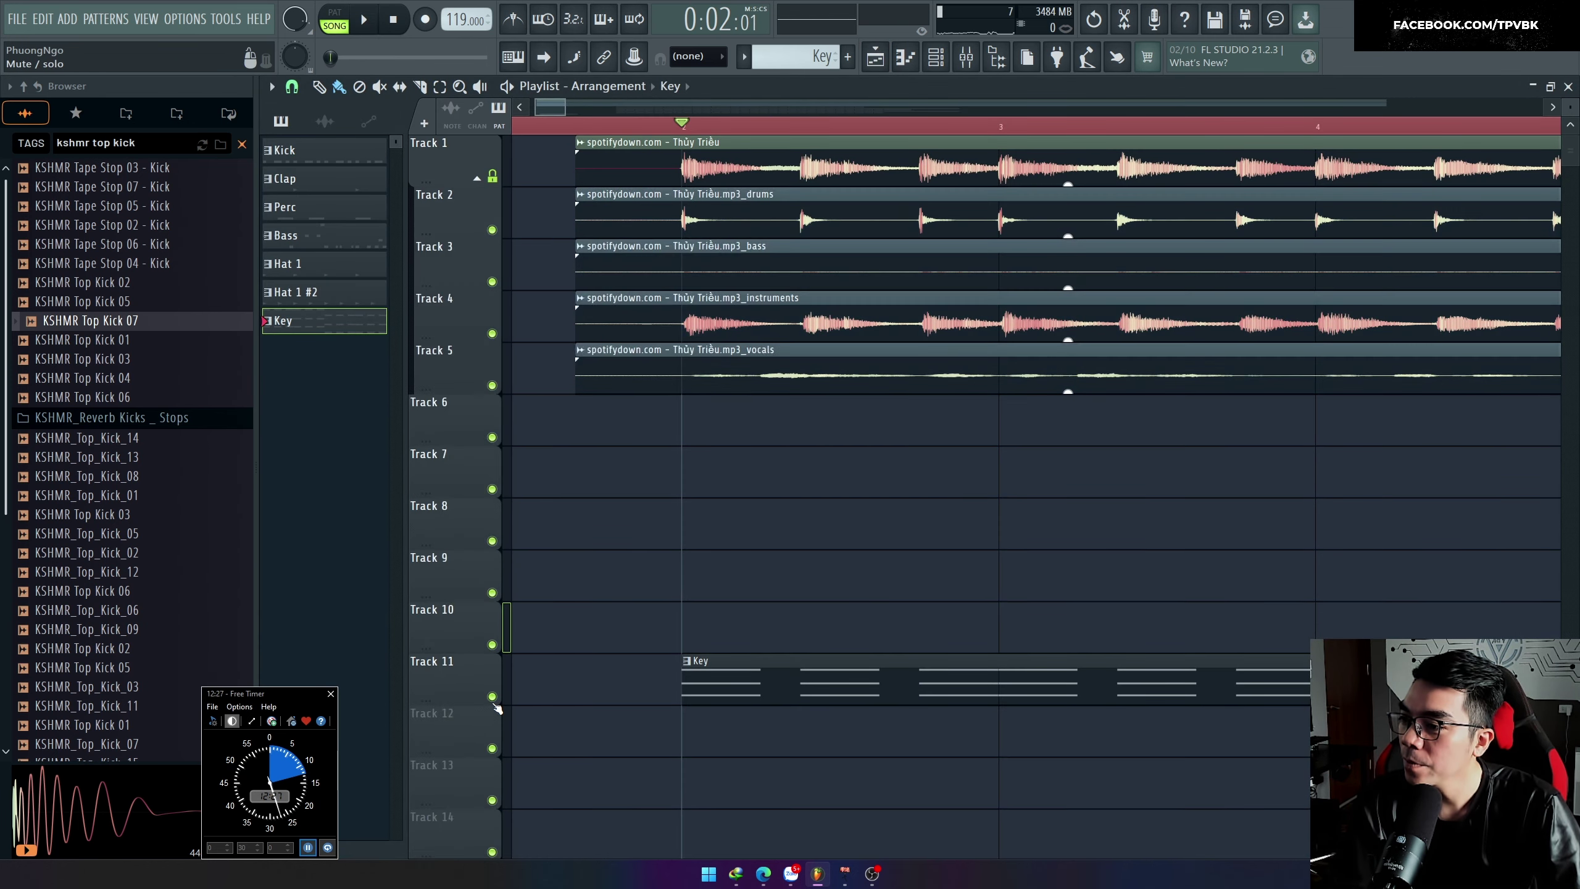
key(F6)
click(559, 366)
key(ctrl+z)
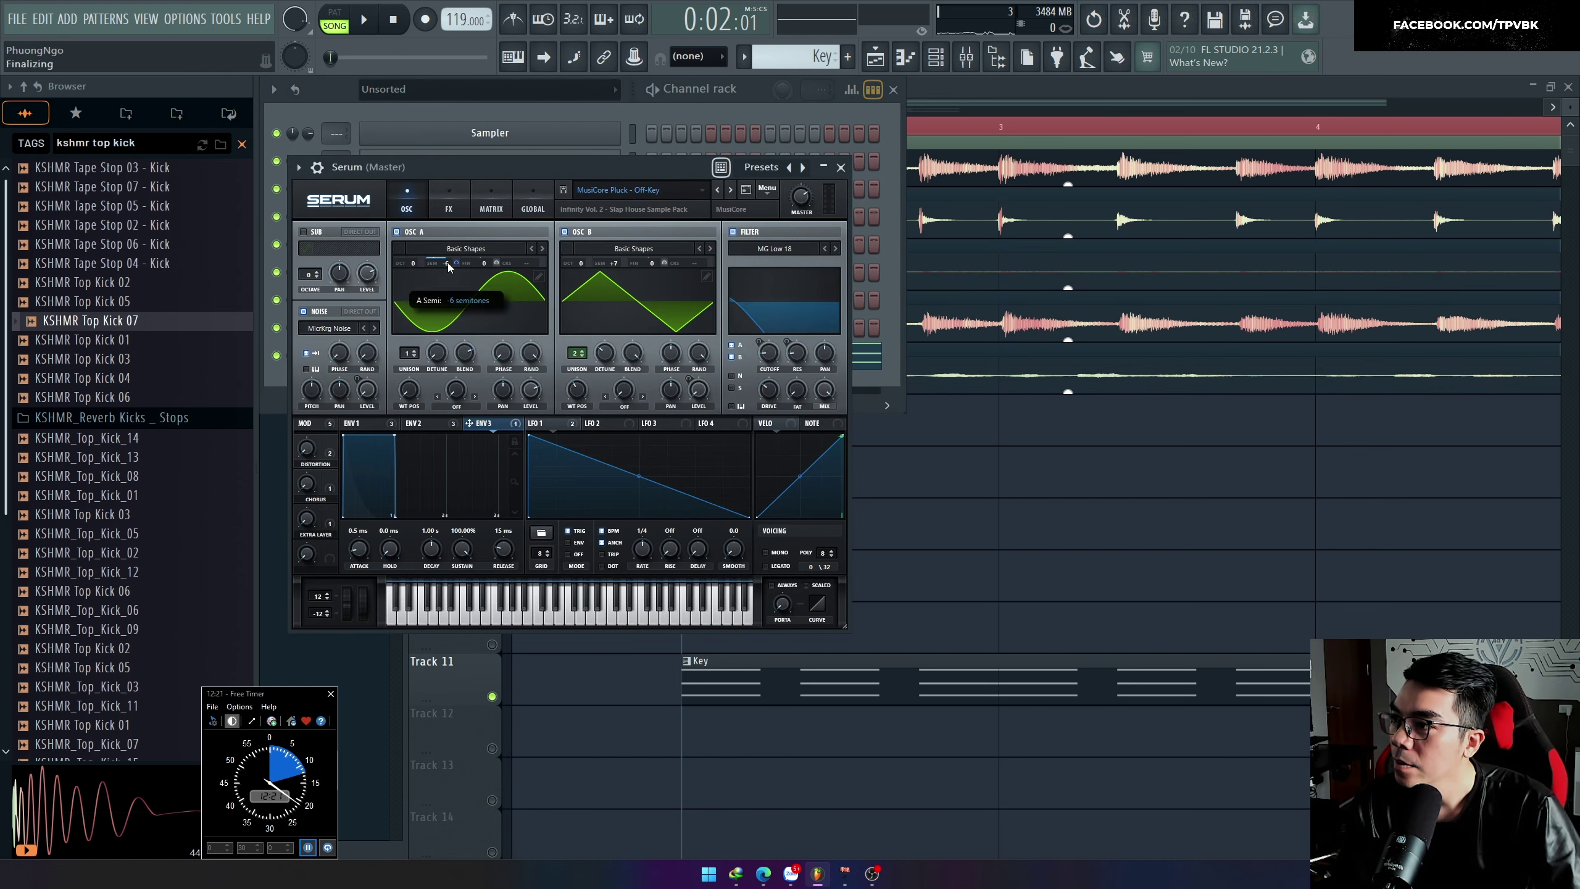
right_click(505, 427)
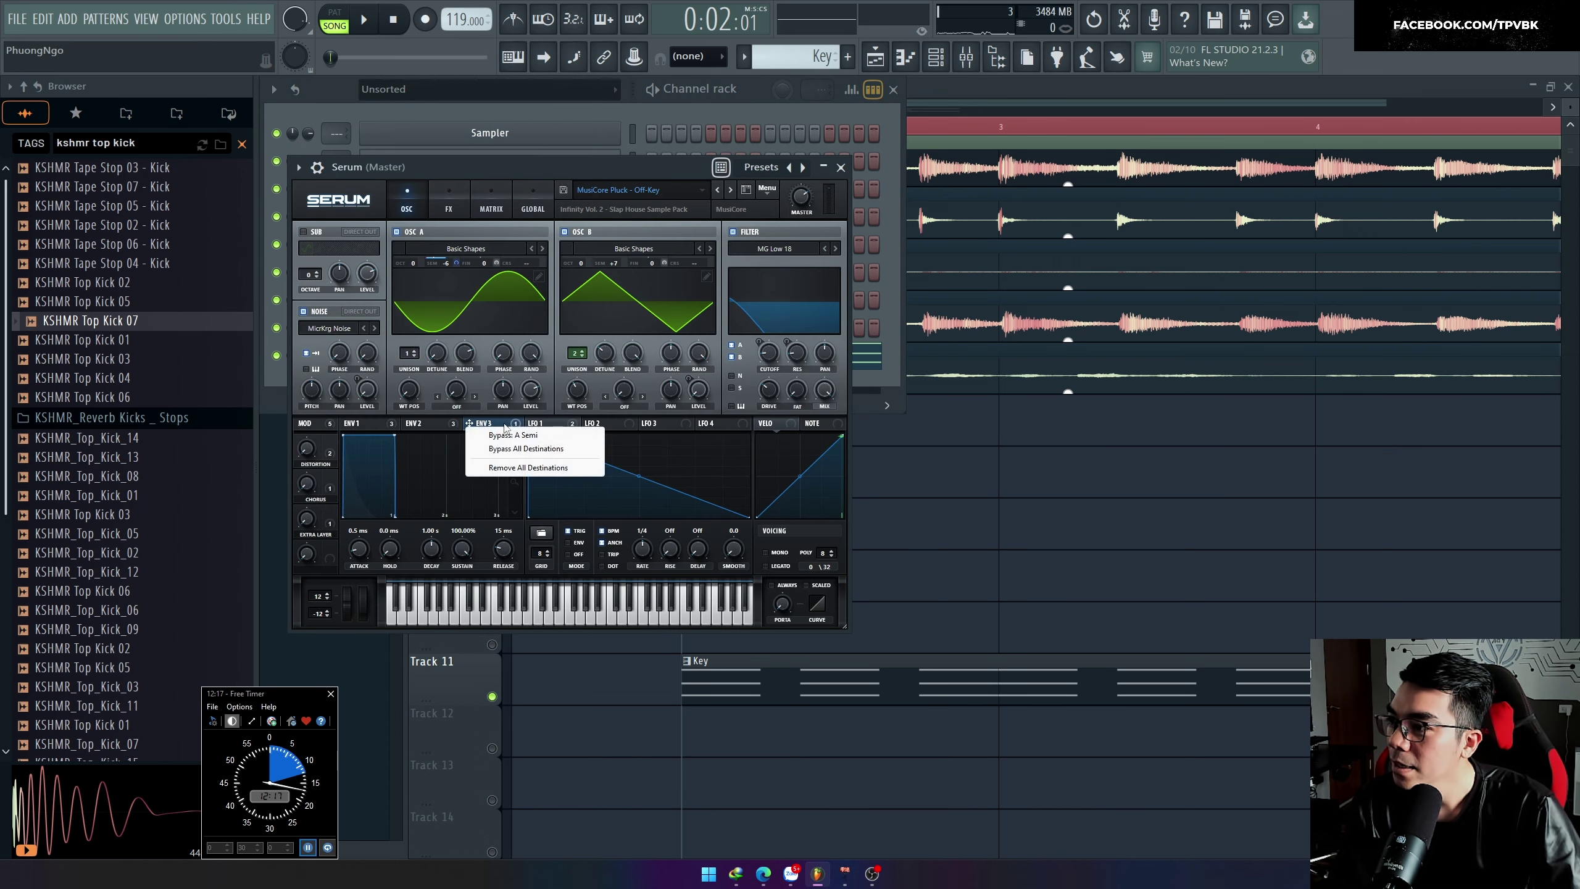
click(512, 468)
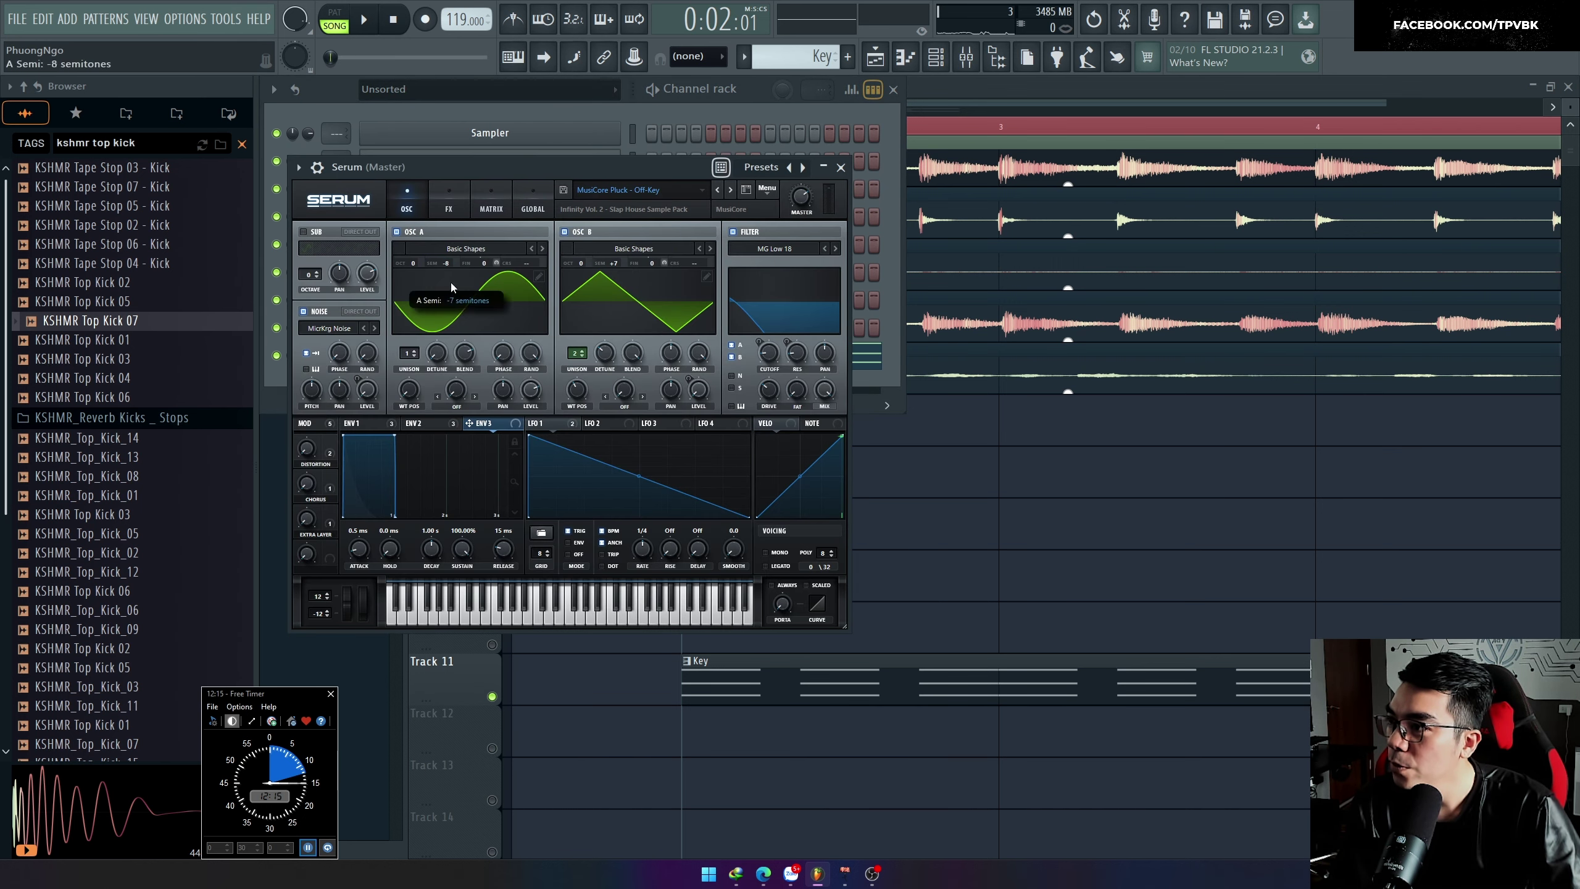
drag(474, 252, 475, 251)
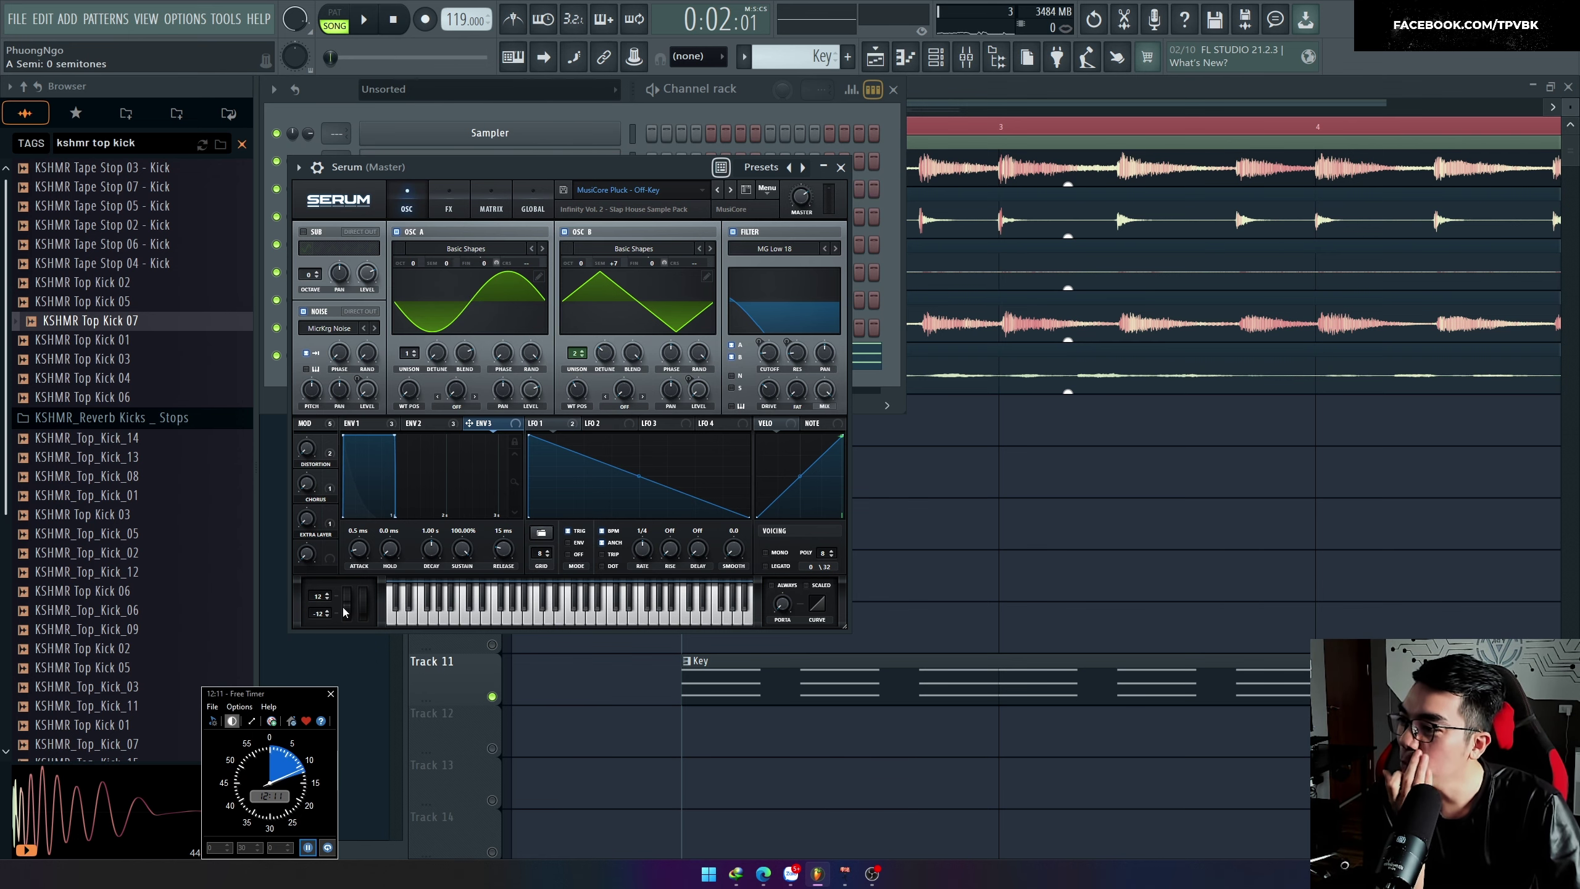
Step: Create an automation clip for Serum's pitch bend over bar 2 and shorten it to about 0.4 beats at the bar's start
key(F5)
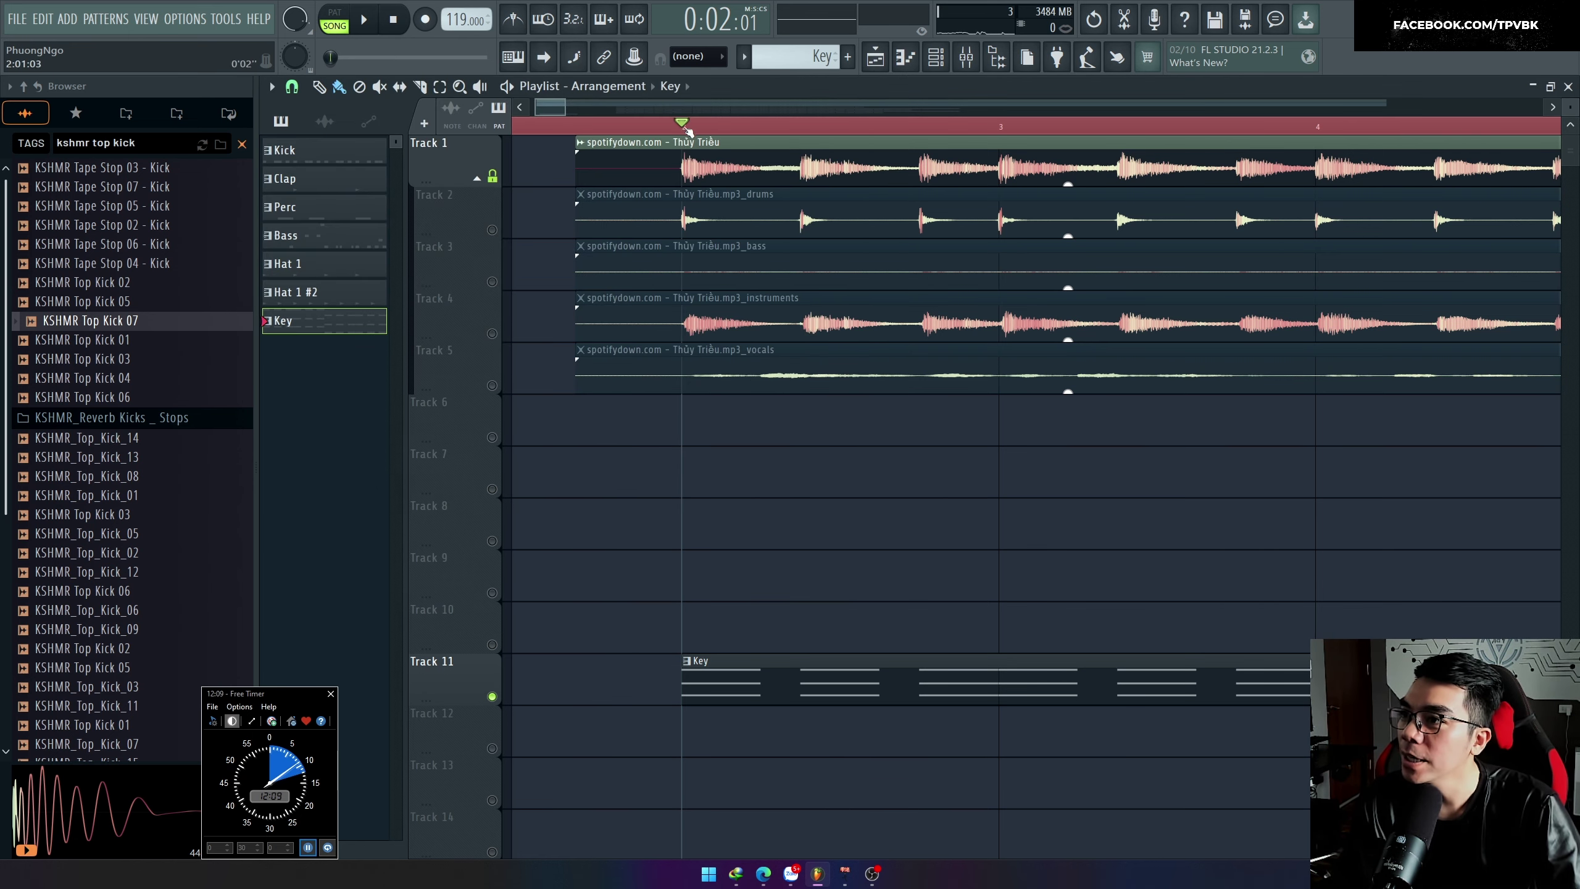
drag(687, 131, 897, 130)
click(638, 52)
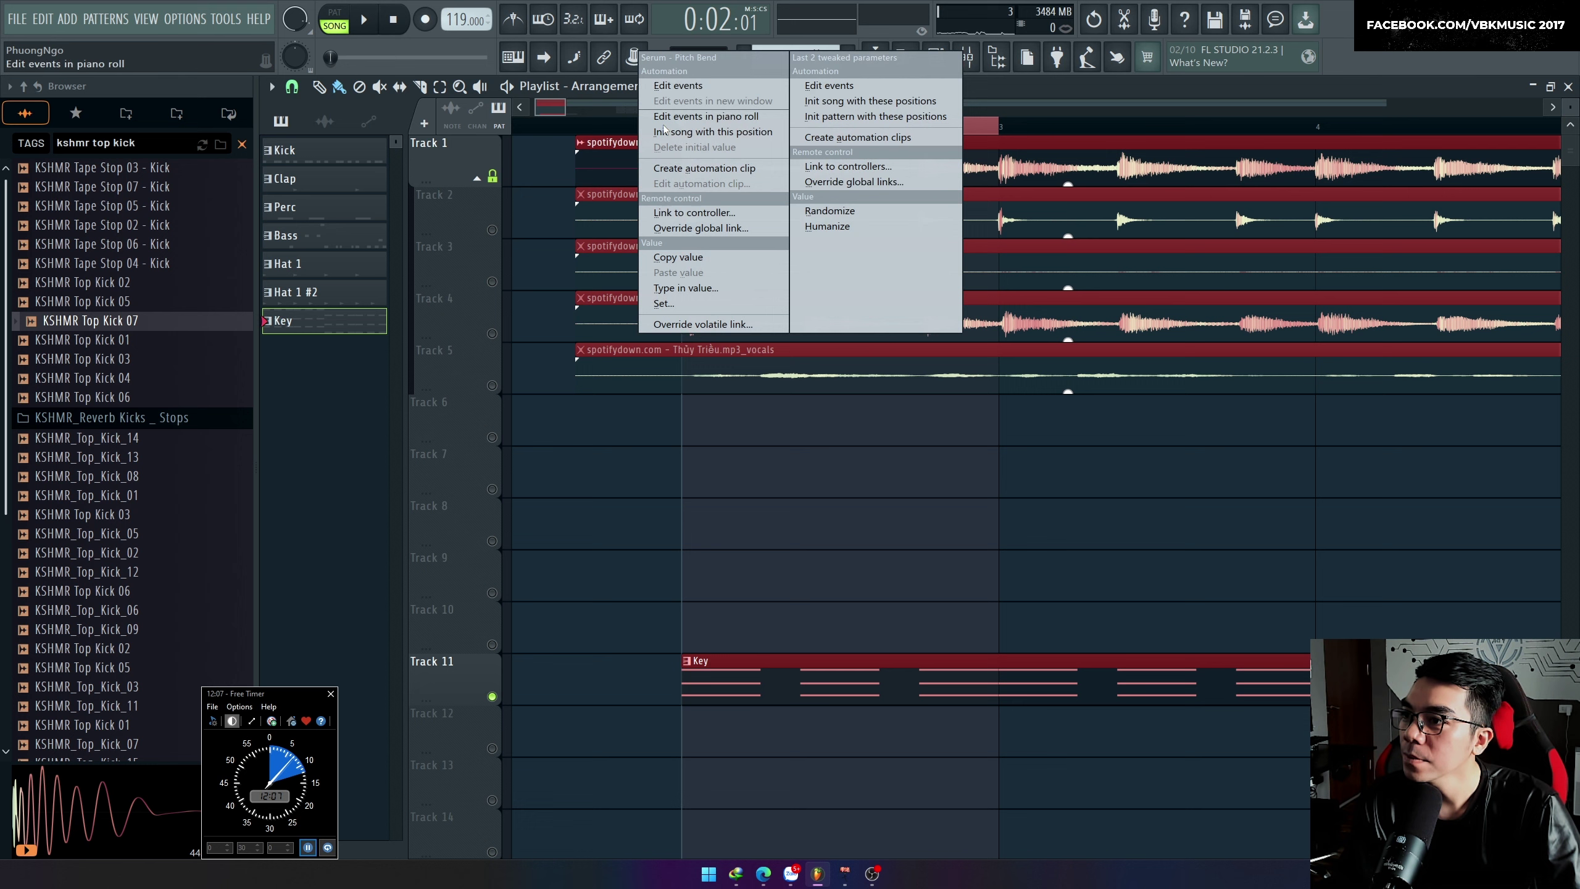
click(687, 168)
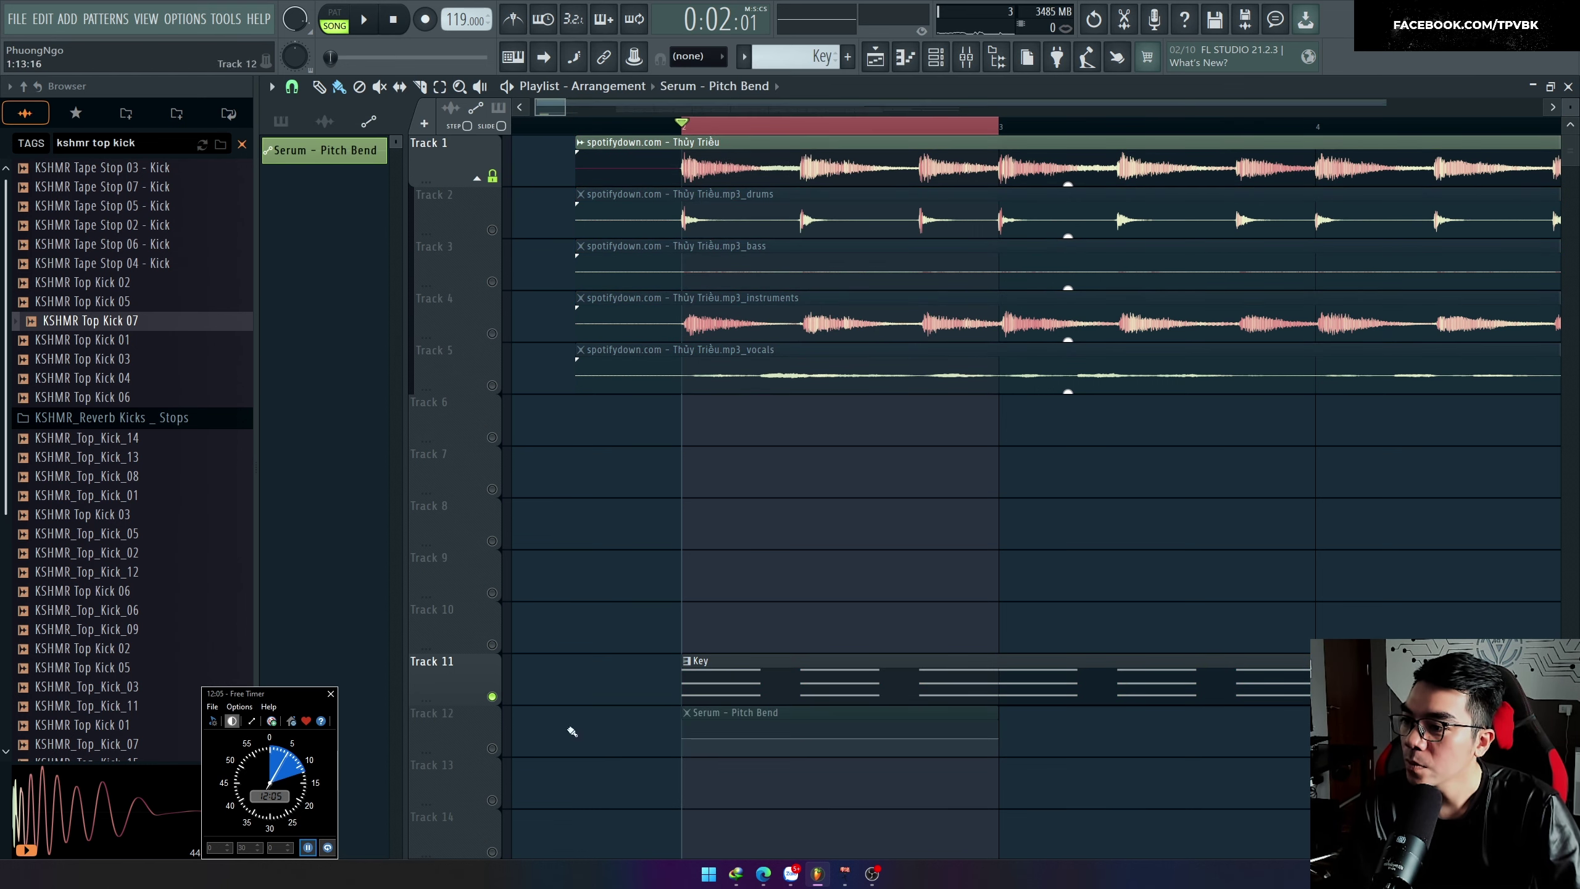
drag(999, 730, 714, 727)
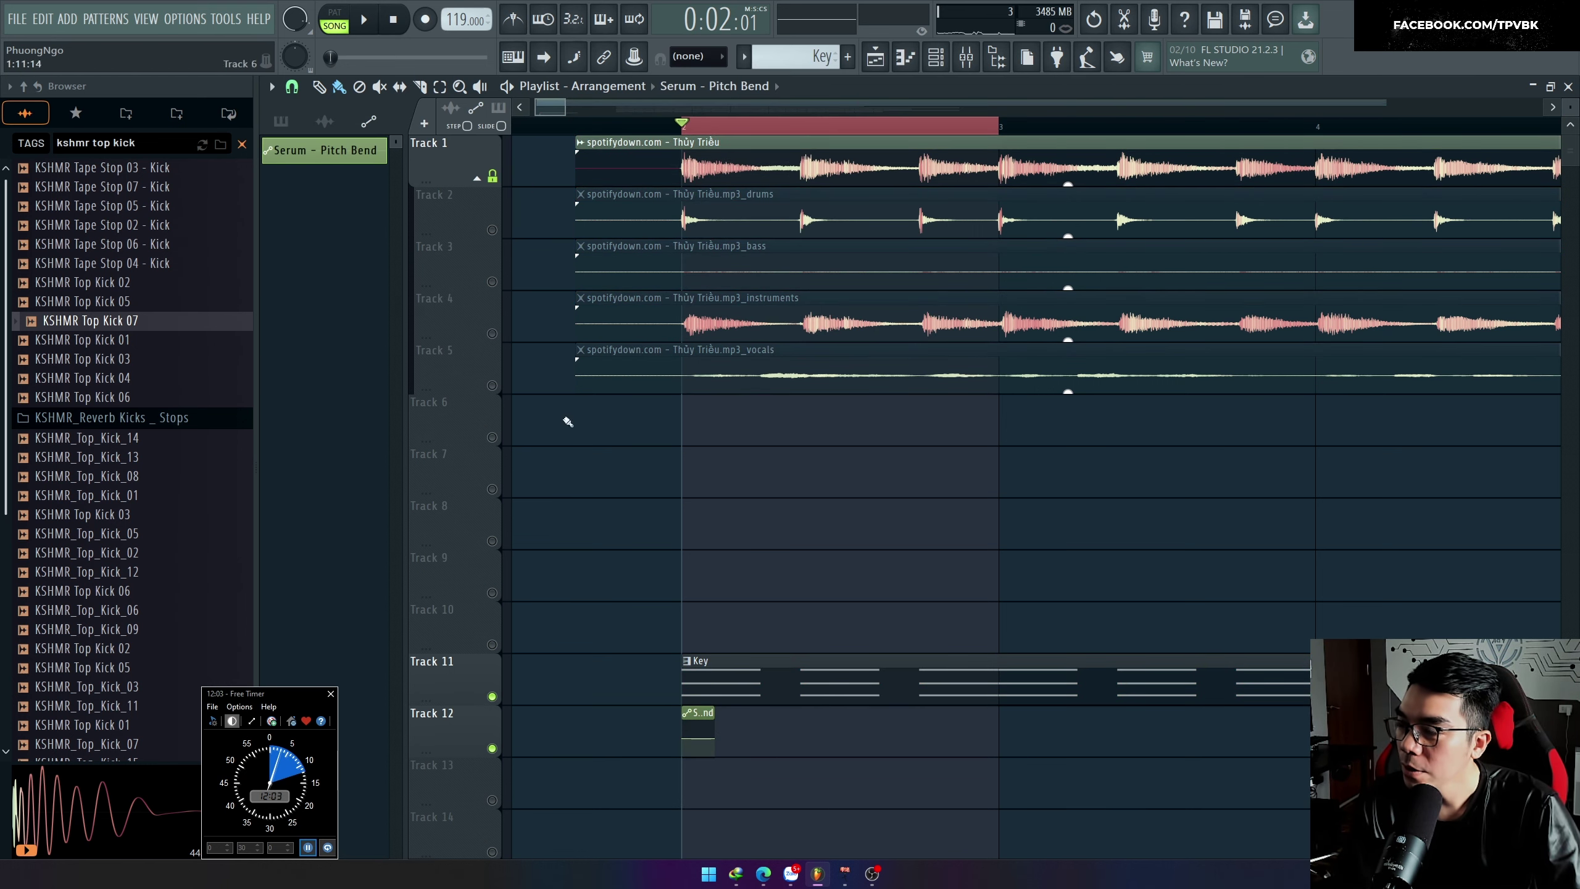
Step: Shorten the Serum pitch bend clip to one step, make it rise from minimum to centre, and play it
click(297, 87)
scroll(738, 703, up, 2)
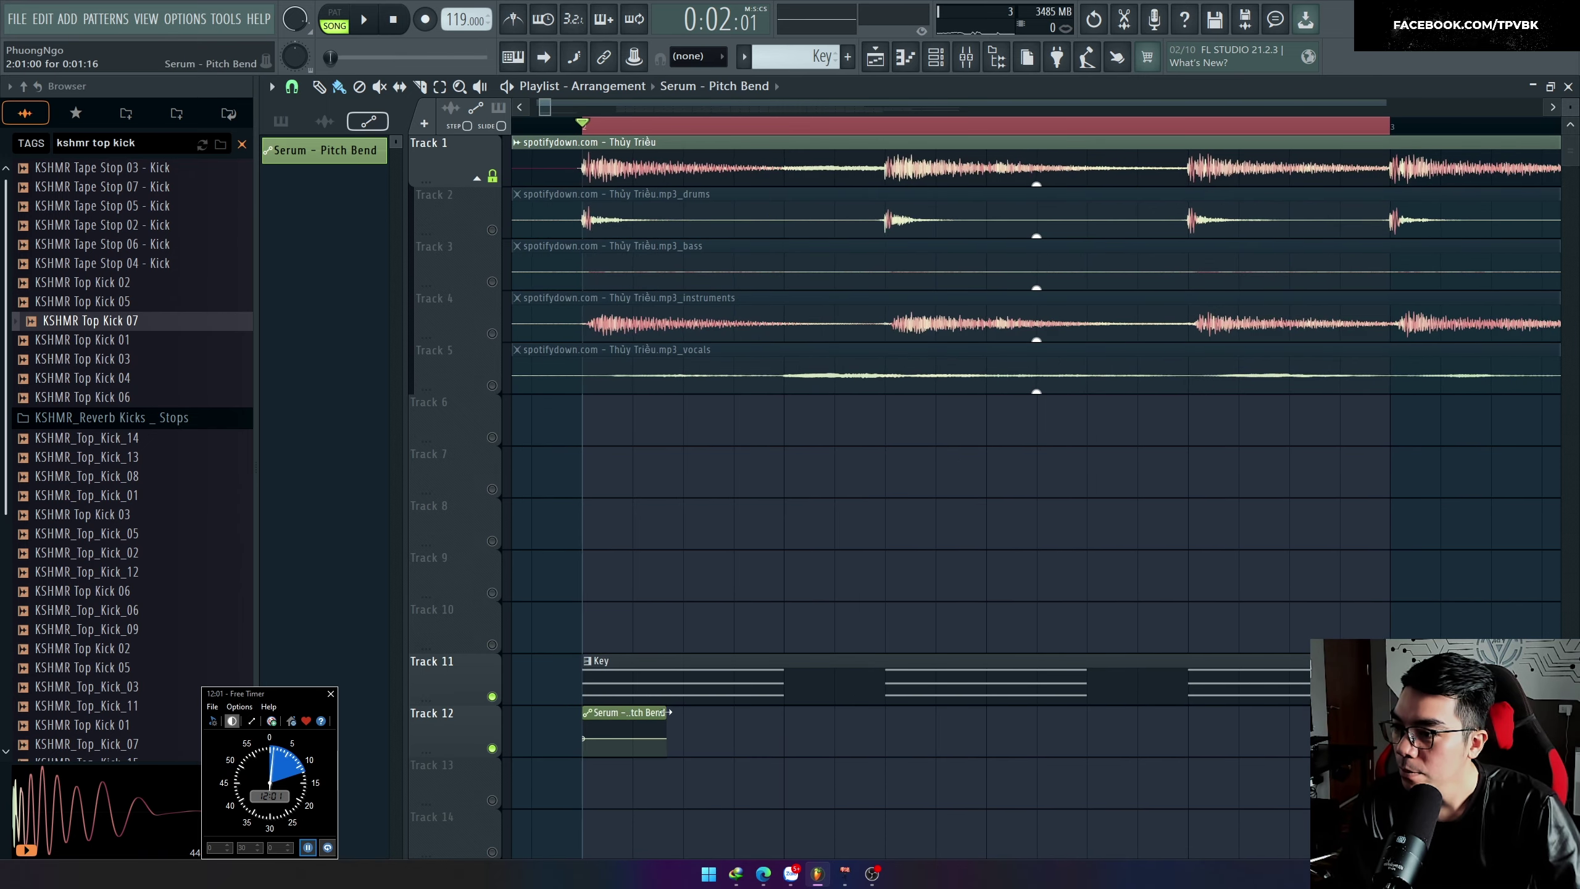
right_click(631, 717)
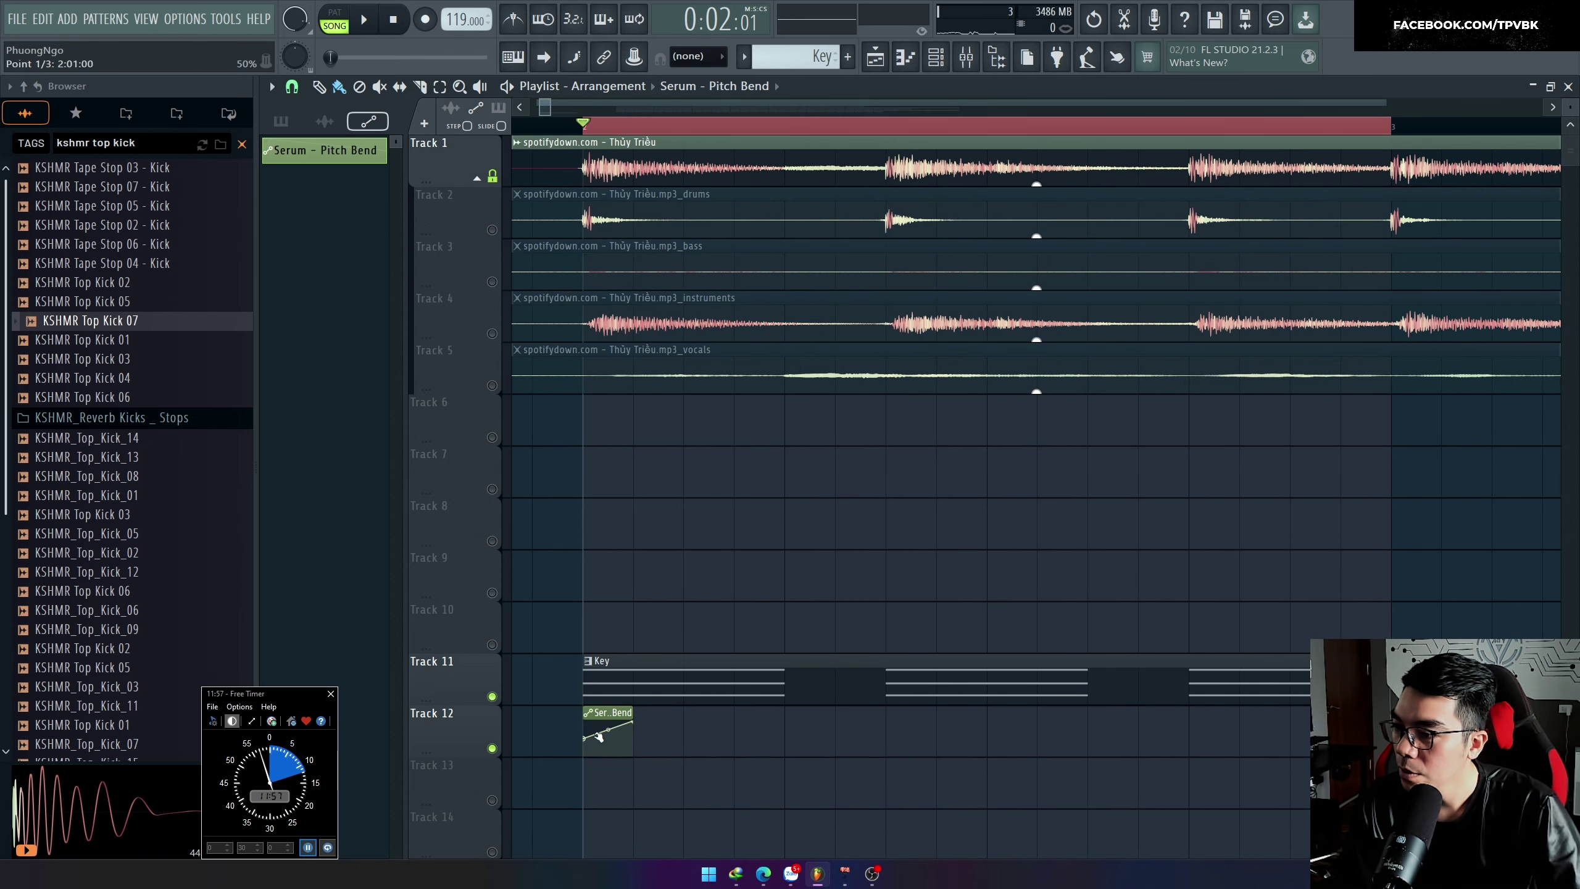
right_click(633, 724)
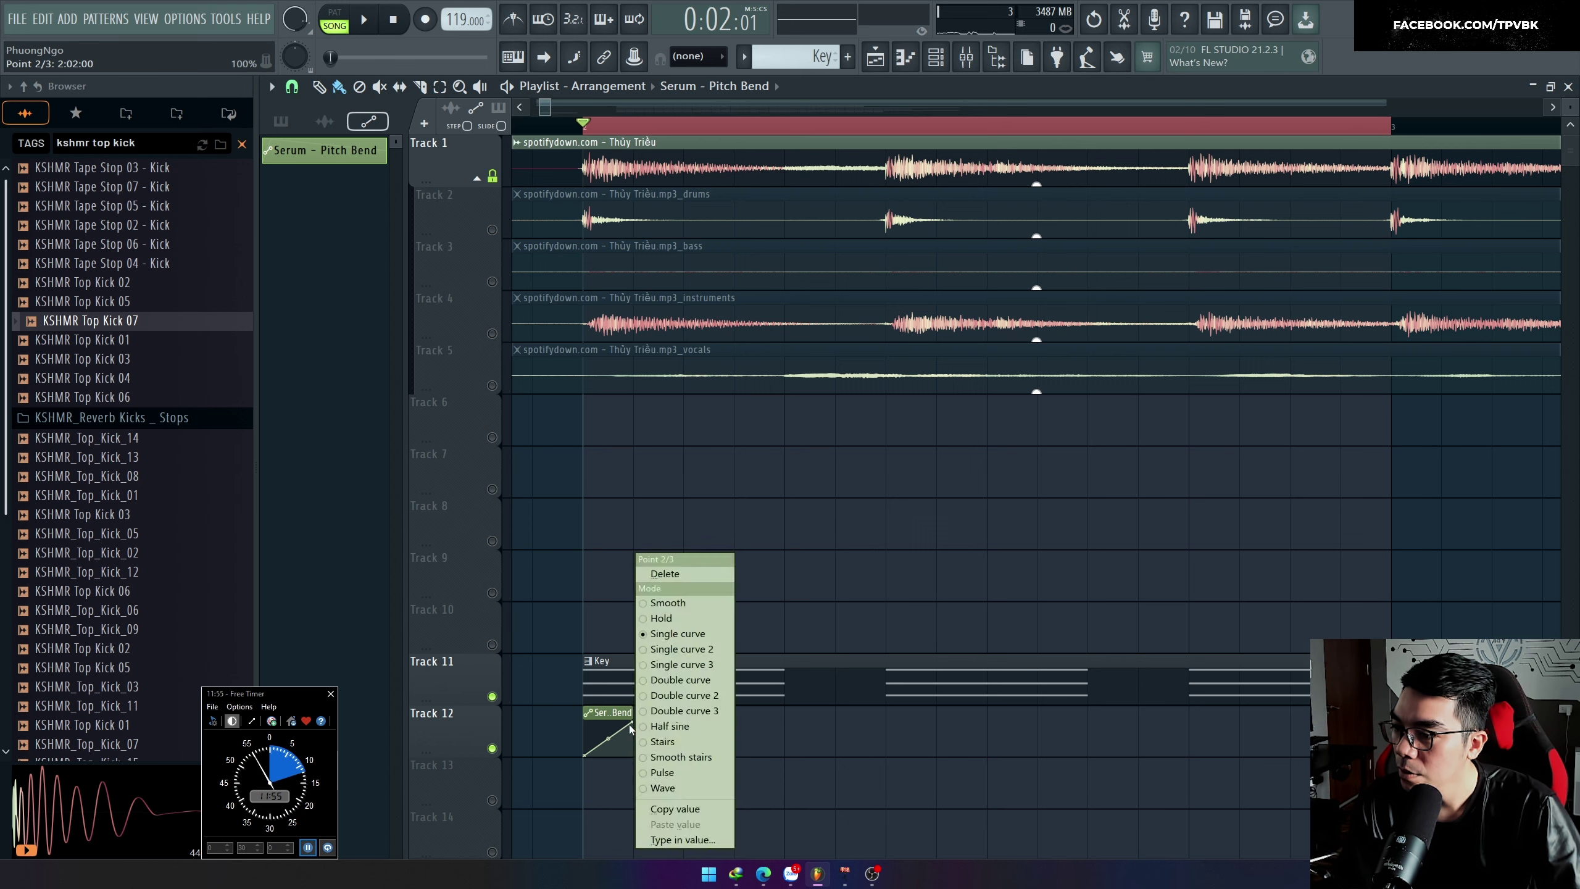
click(677, 840)
key(space)
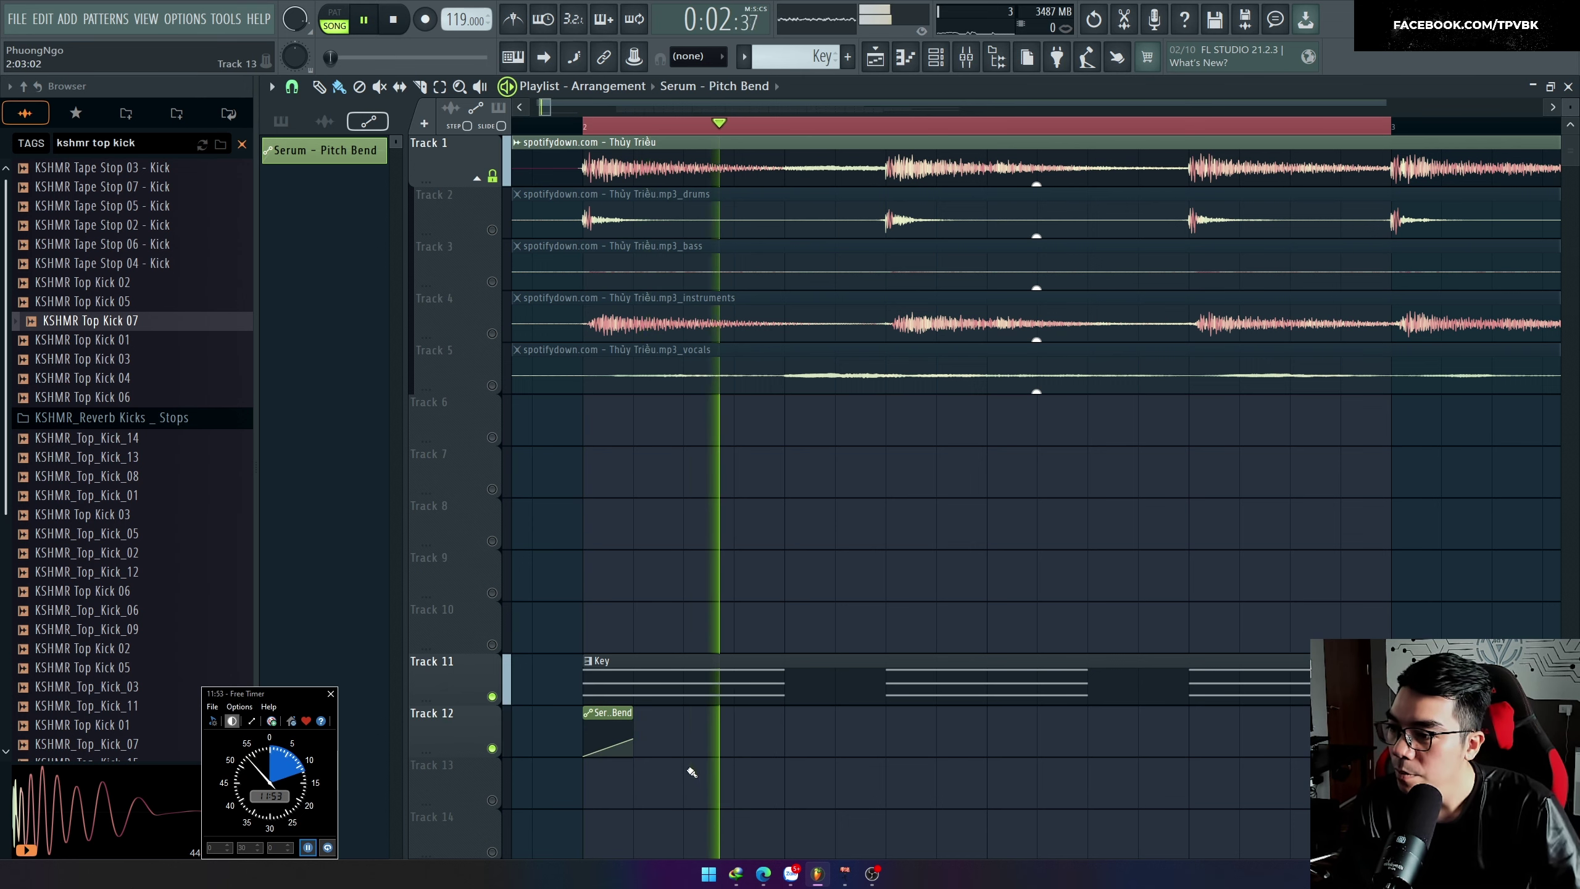
key(space)
Step: Copy the pitch bend clip onto the second chord in bar 2 and play the part
click(495, 699)
click(494, 698)
key(space)
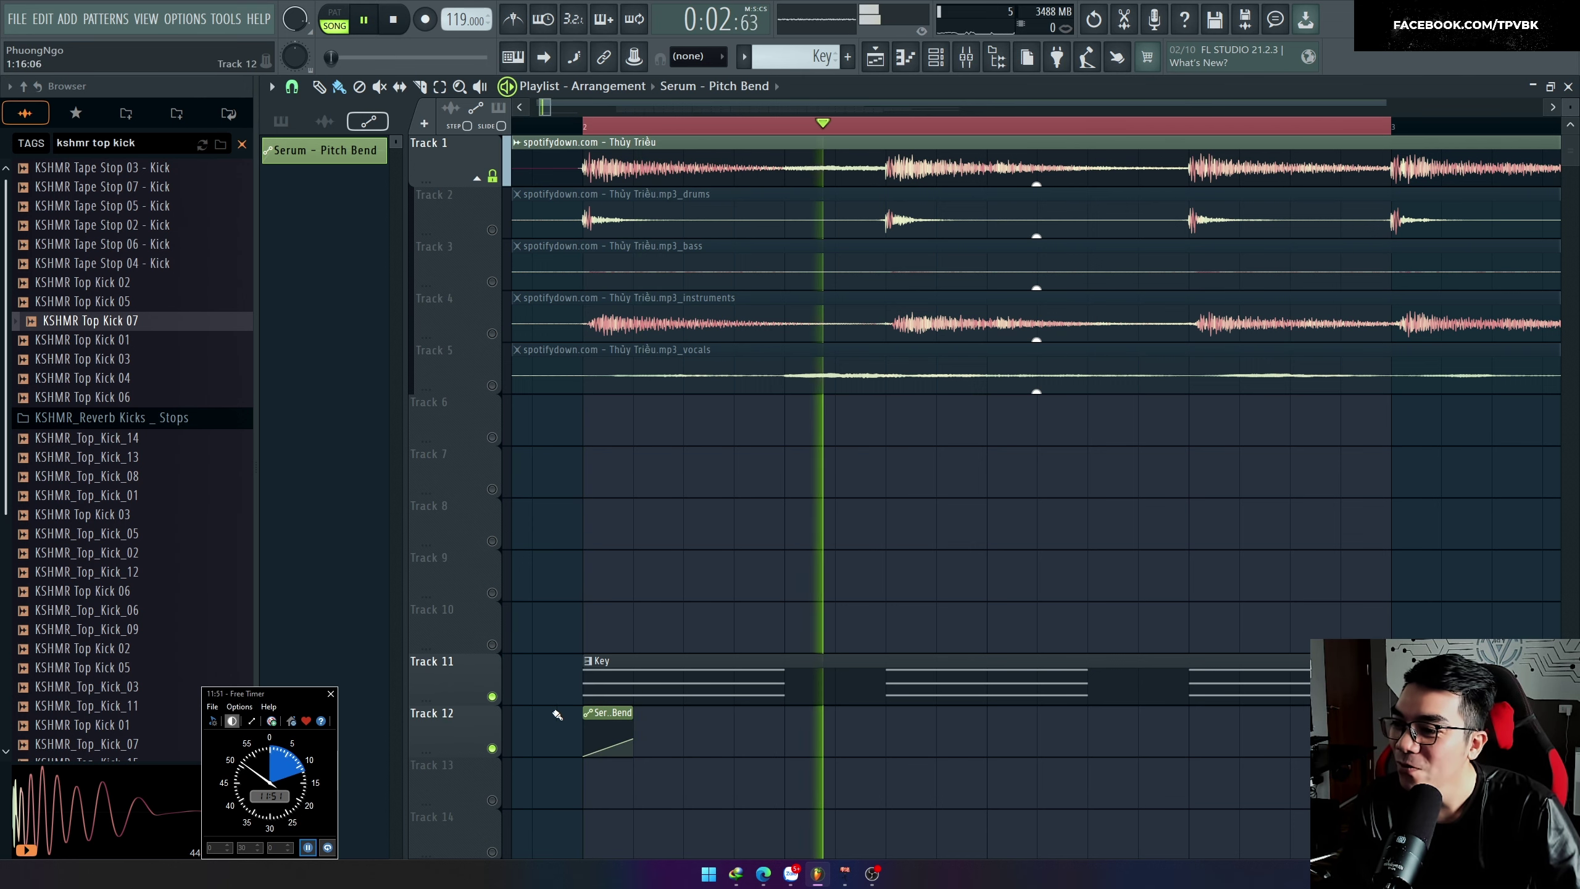
key(space)
drag(890, 732, 942, 732)
key(space)
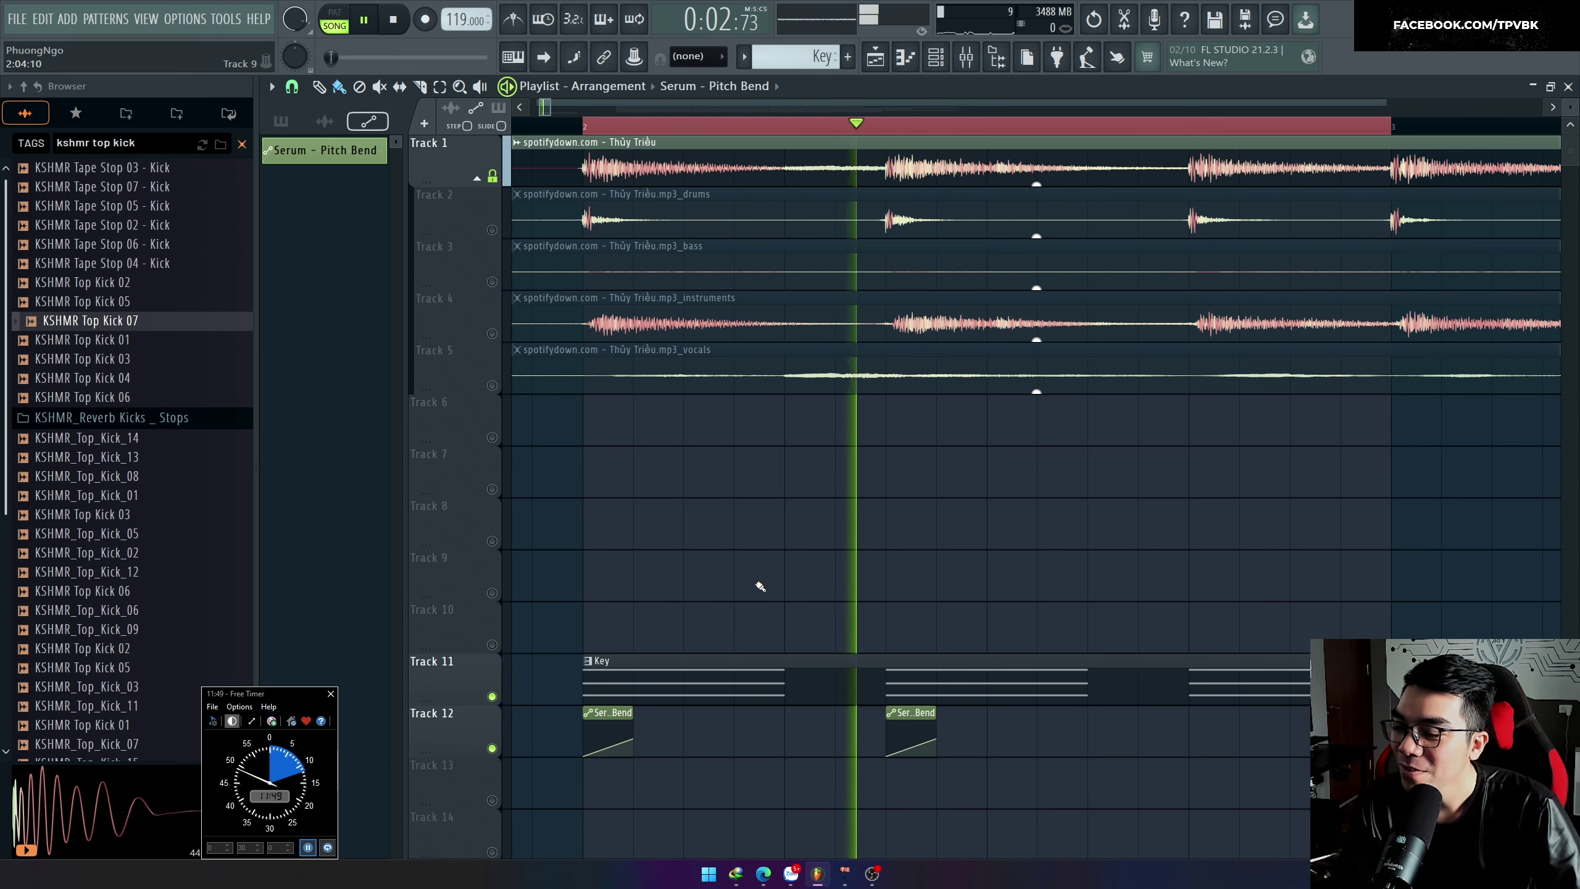
Step: Compare the key part with the reference song by alternately muting their tracks during playback
key(space)
click(495, 177)
key(space)
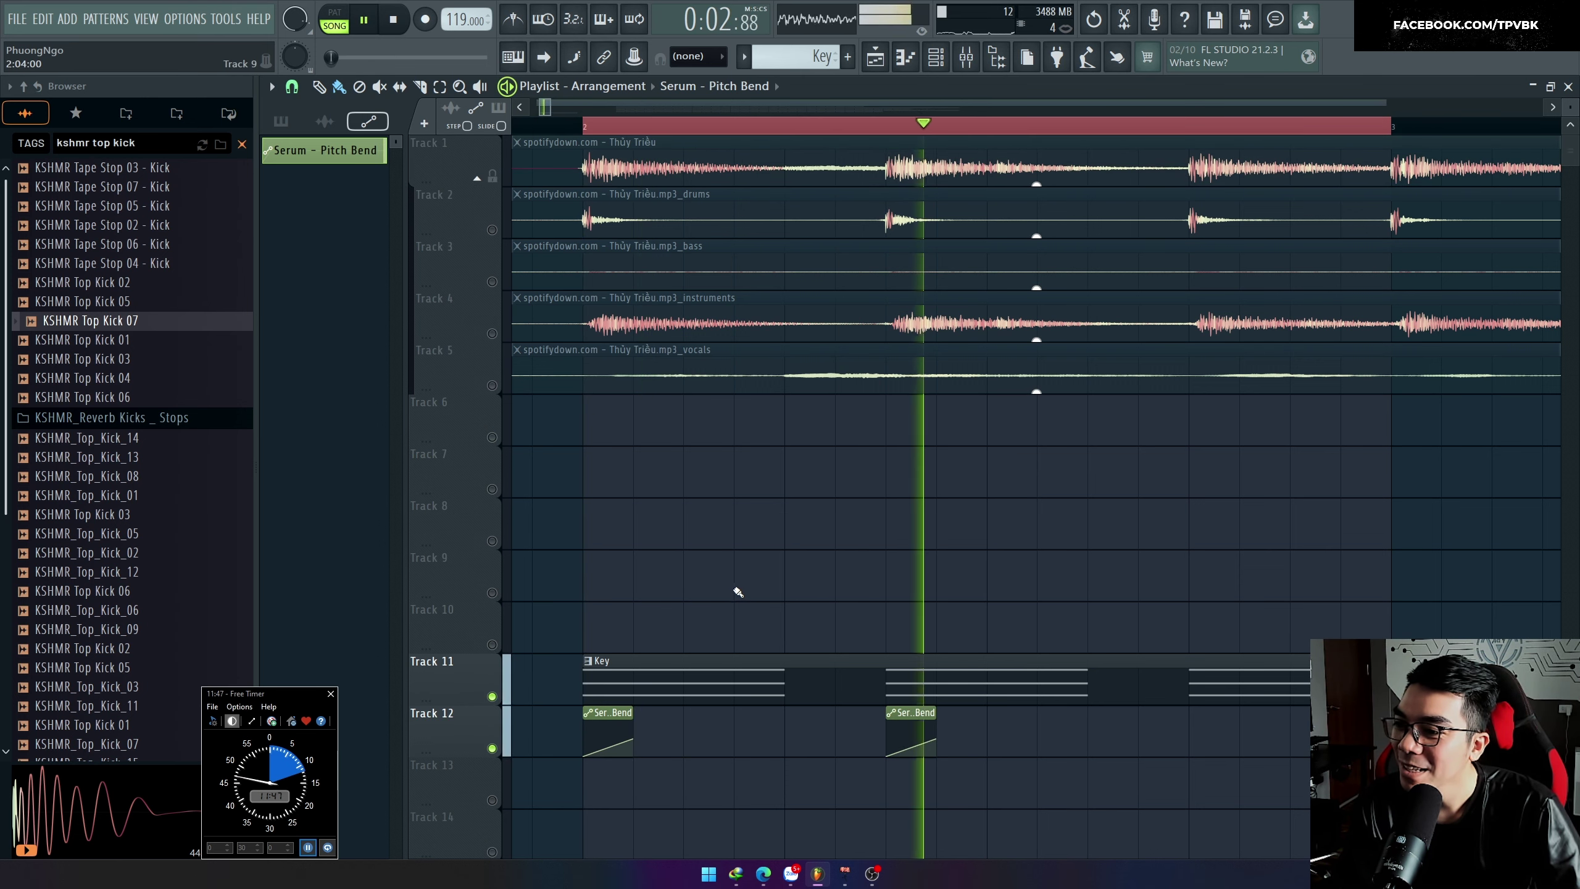
scroll(653, 709, down, 2)
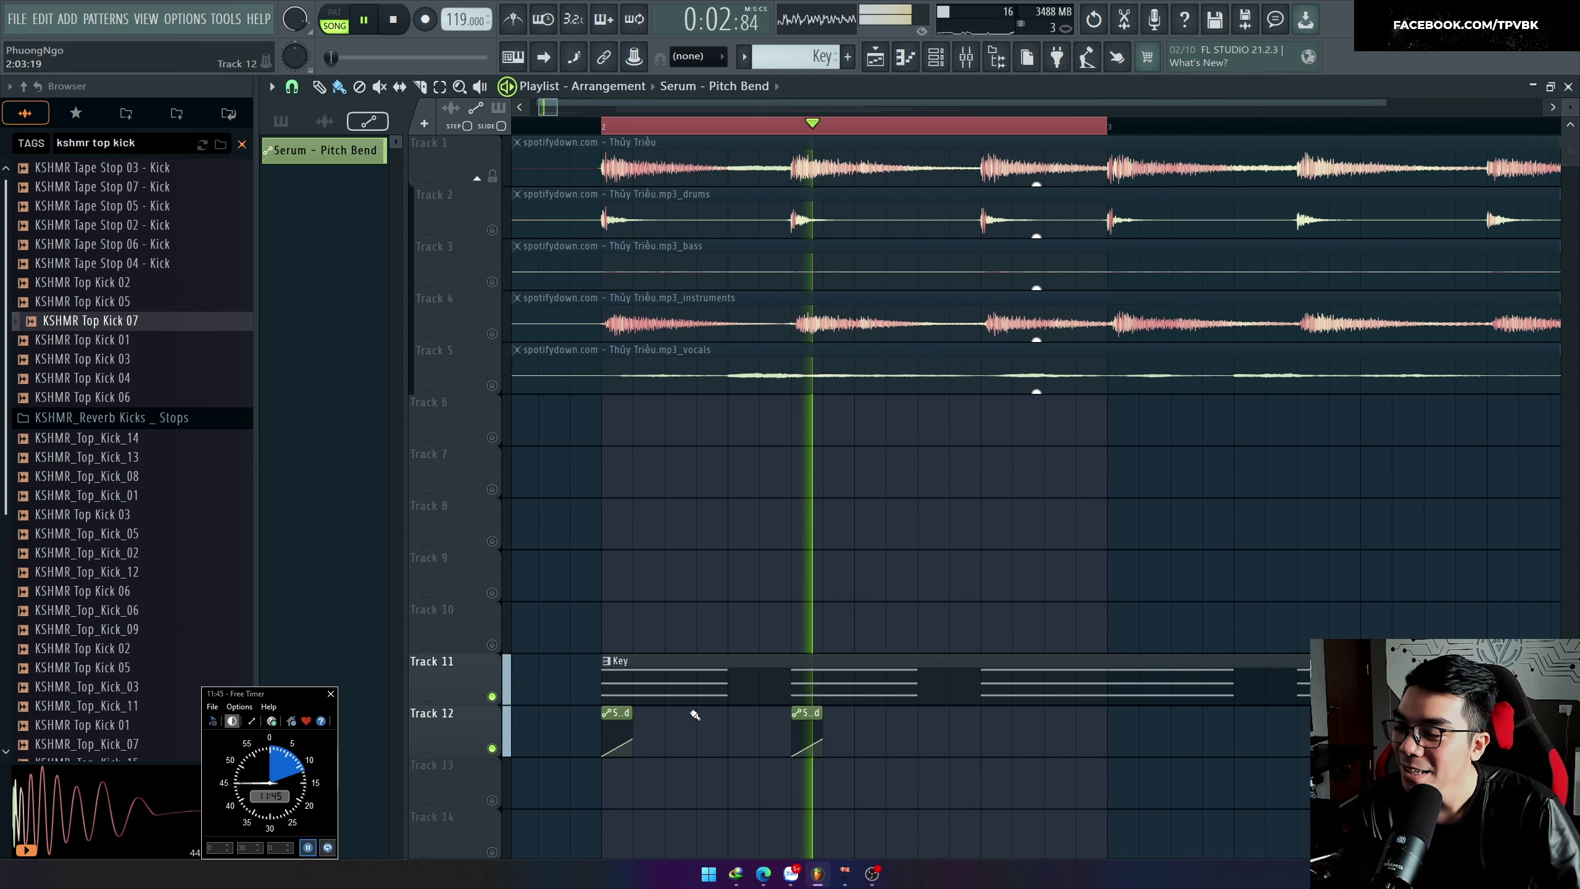
click(496, 176)
key(space)
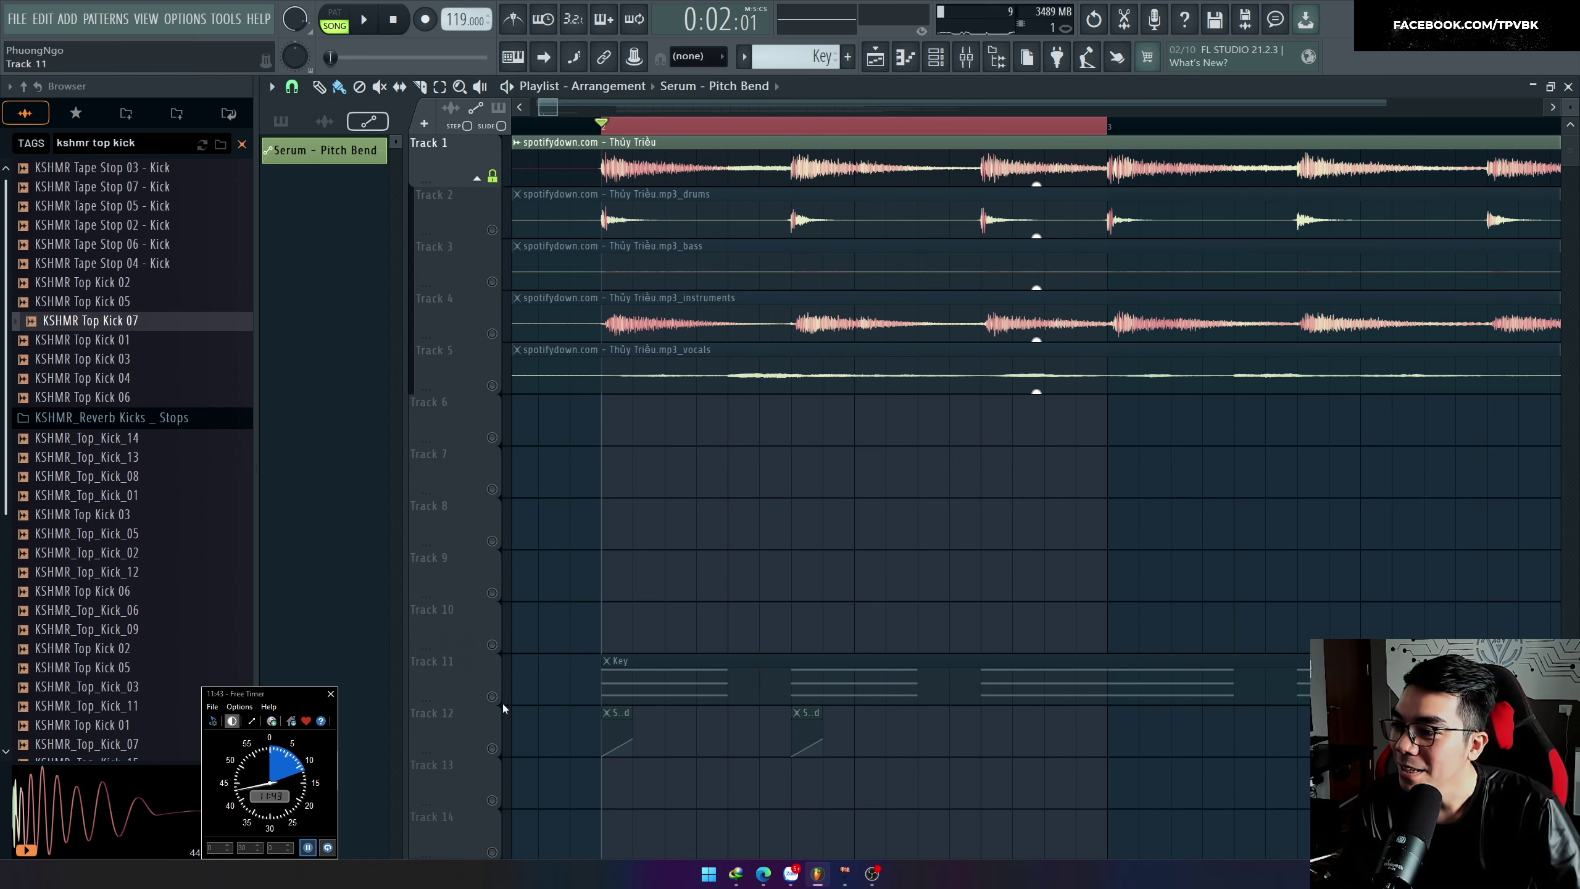
key(space)
key(space)
Step: Open Serum's envelope 1 settings from the Key pattern, unmute the key and pitch bend tracks, and play them
double_click(688, 692)
key(F6)
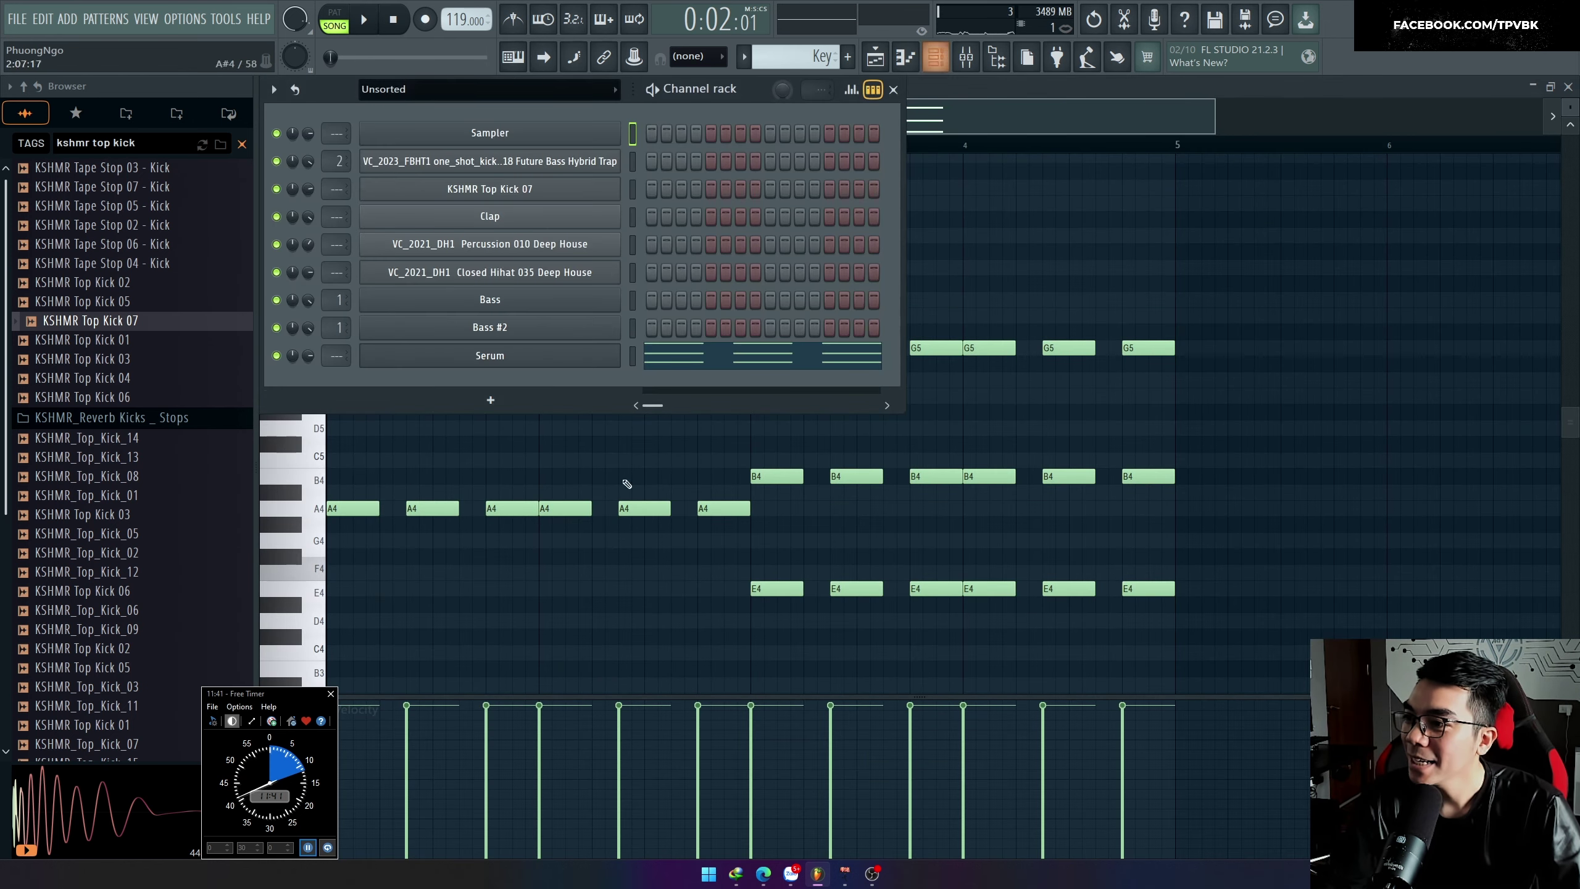
click(547, 352)
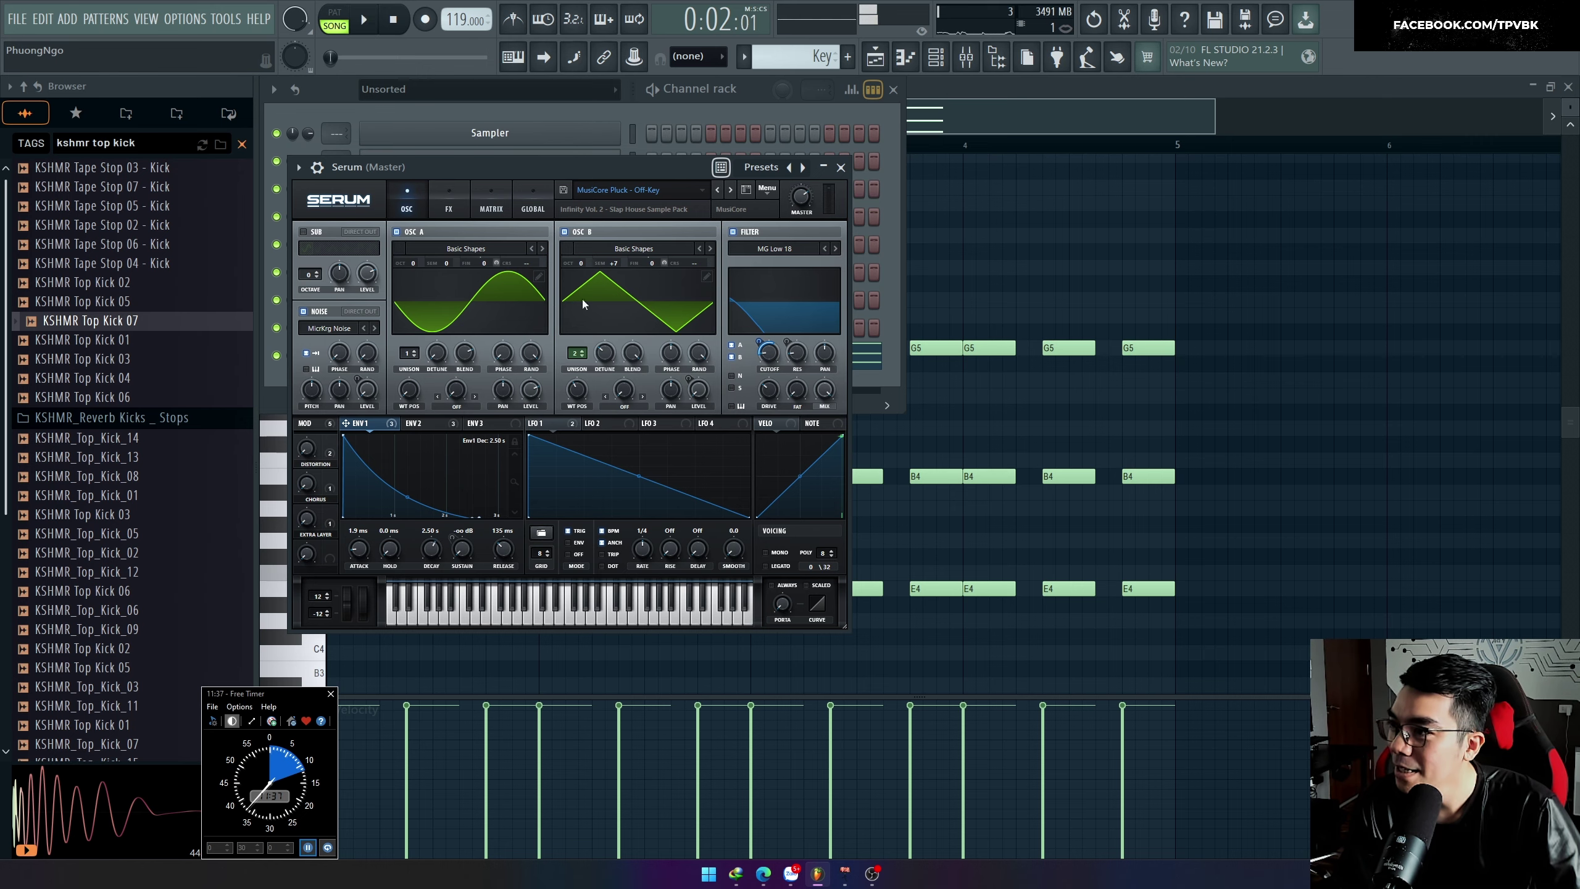
key(F5)
click(491, 696)
click(491, 748)
key(space)
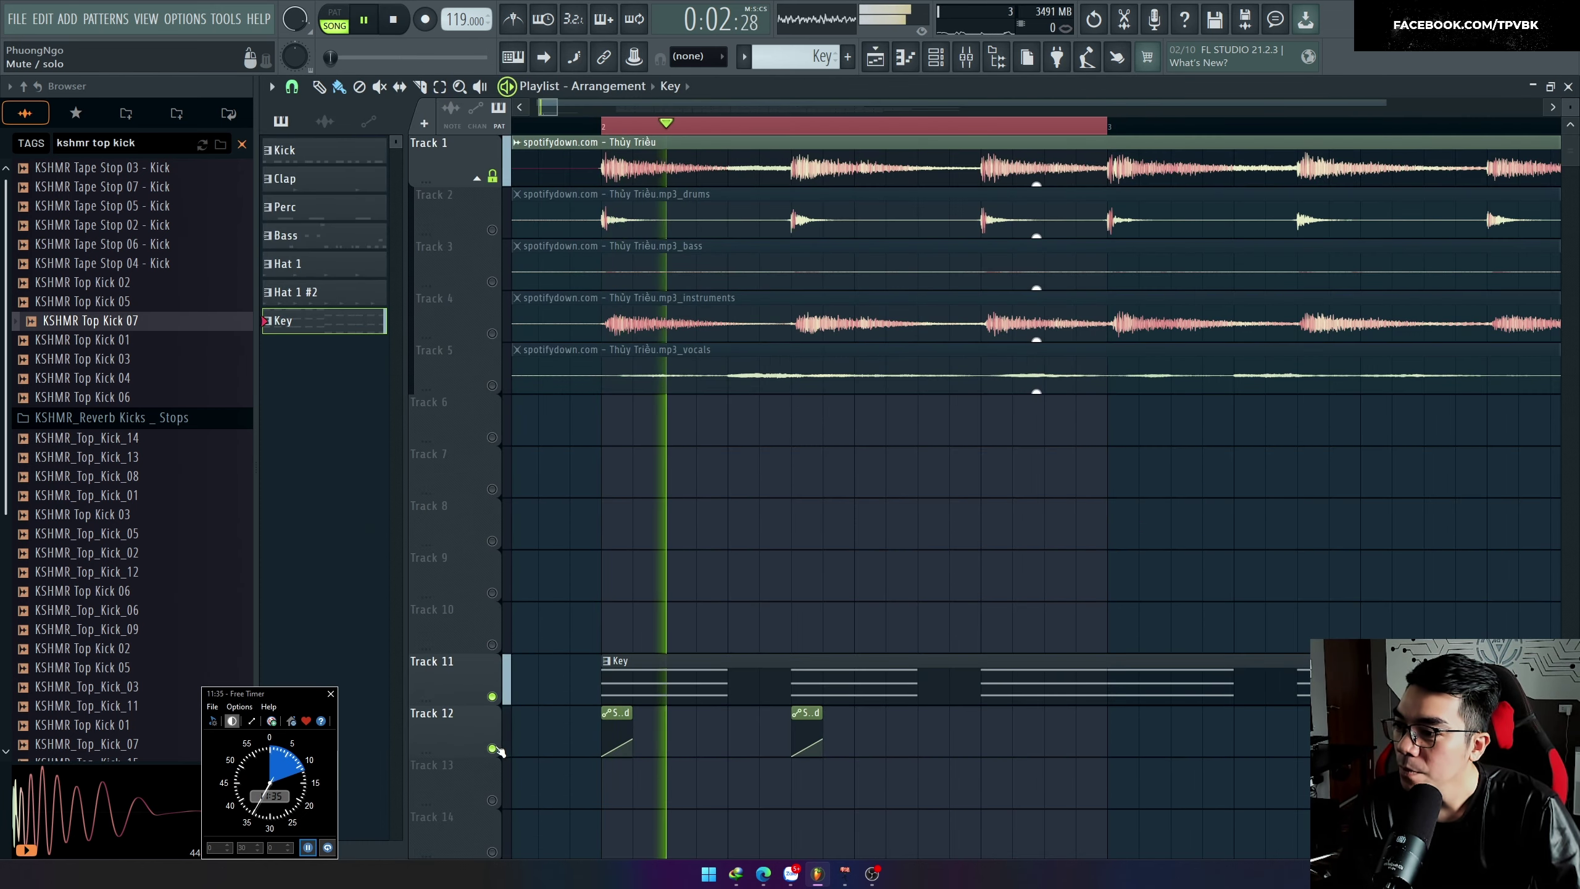
Step: Set the decay of Serum's envelope 1 to 1.13 s while the part plays
double_click(721, 676)
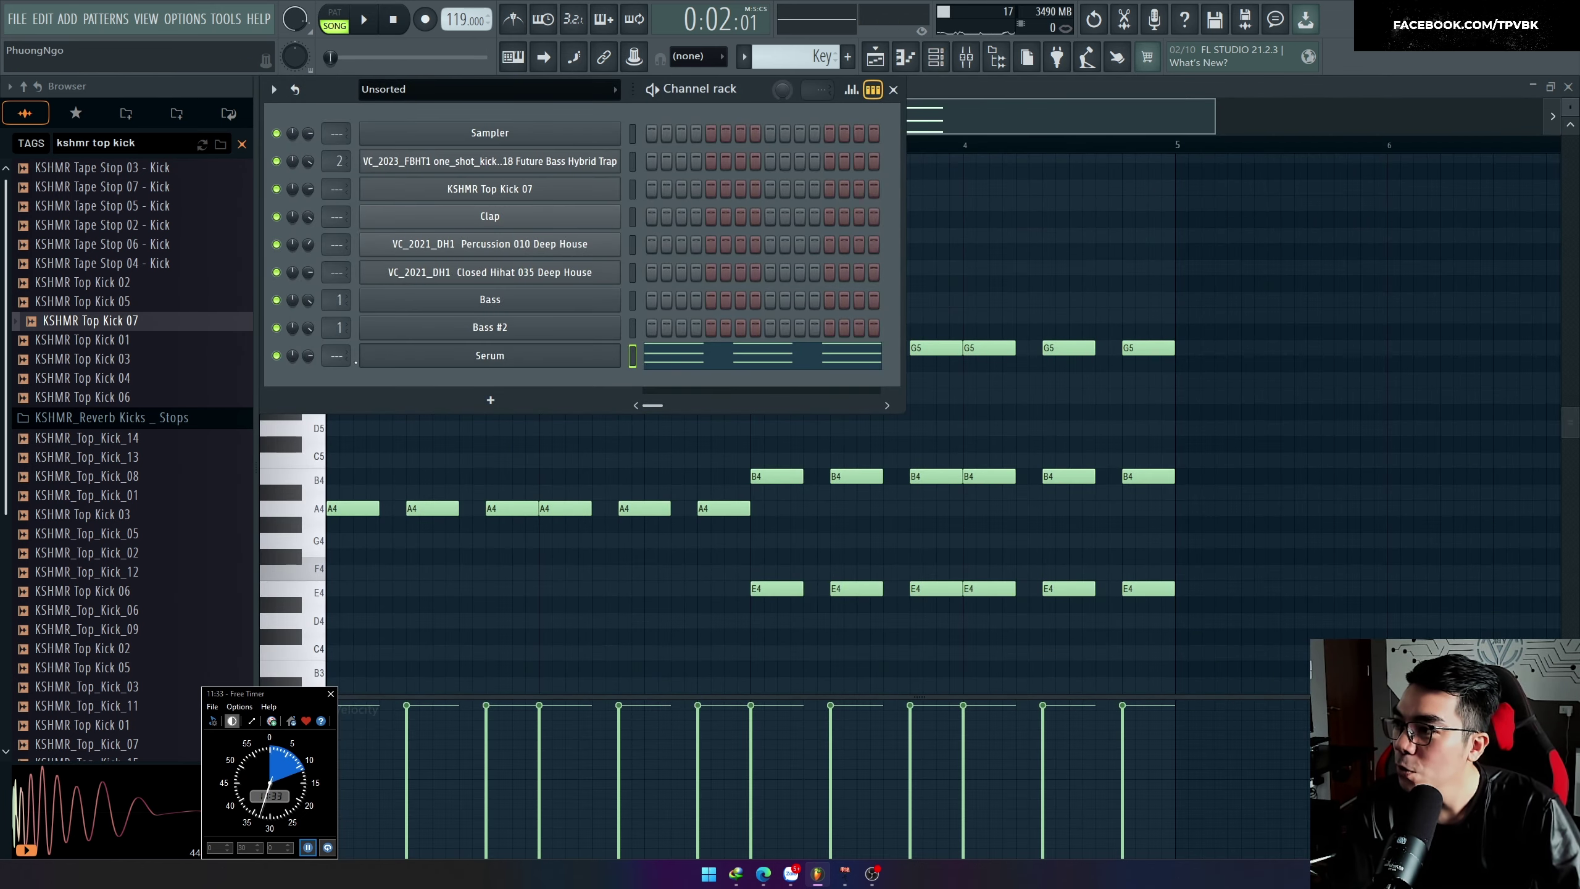
click(446, 360)
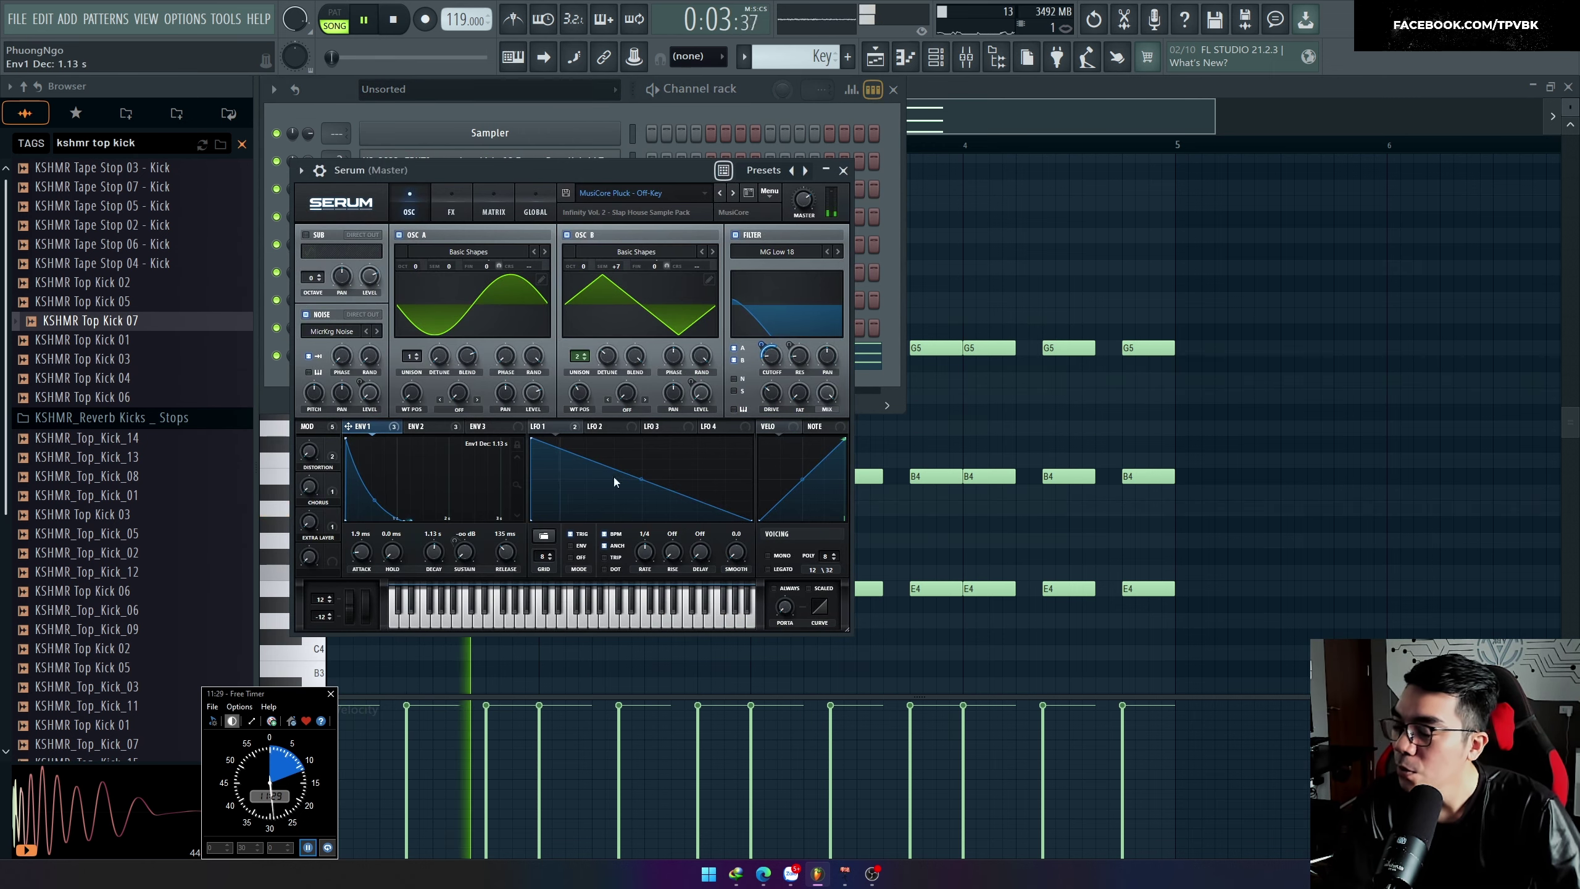
key(F5)
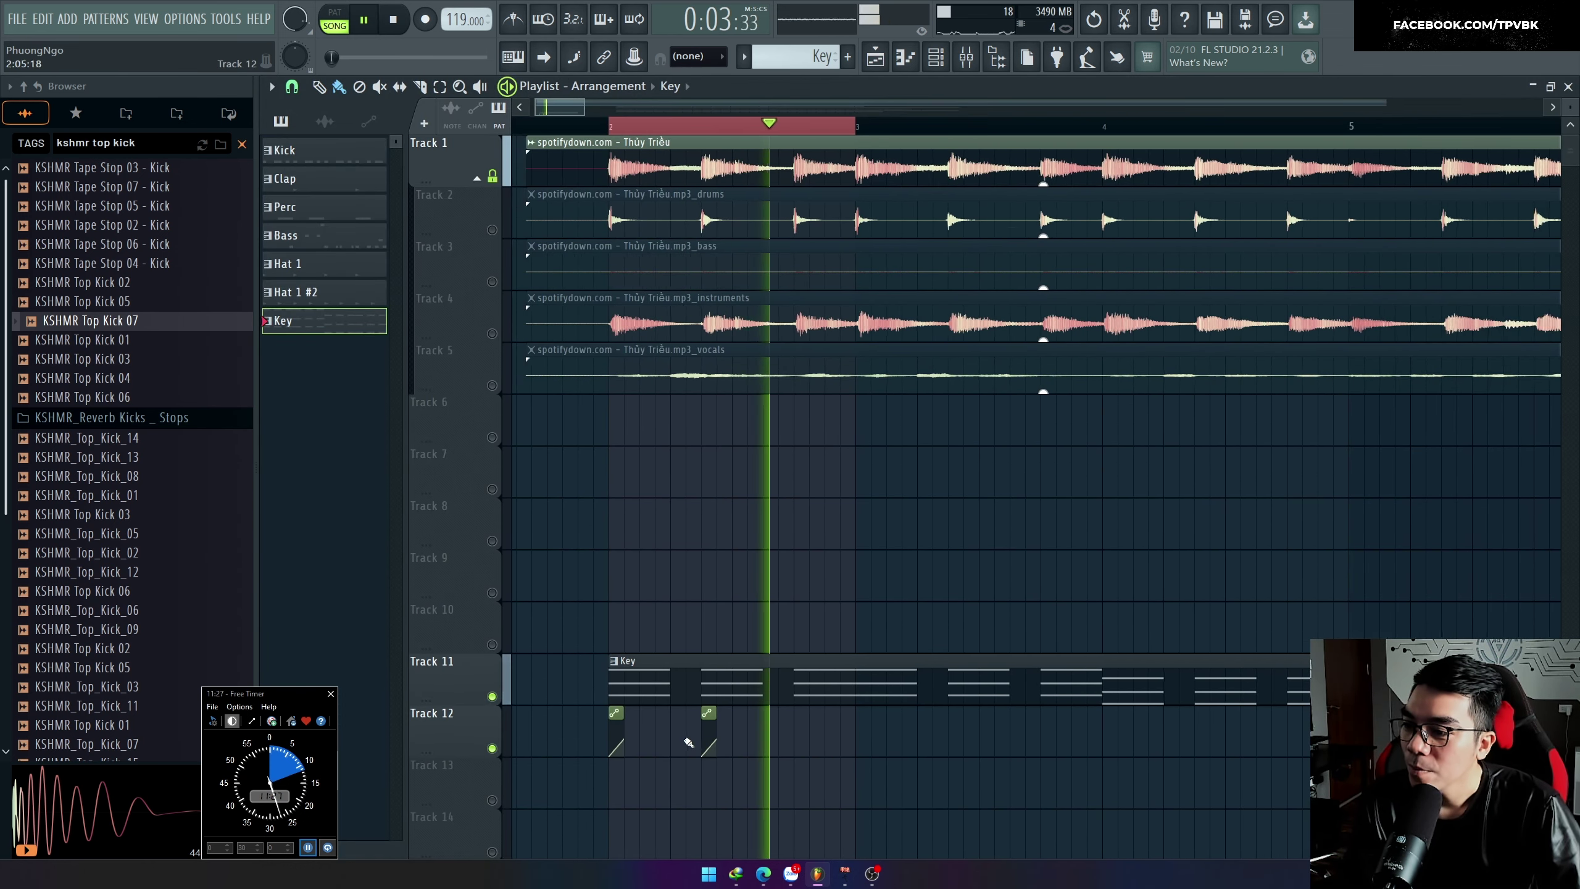
scroll(773, 765, up, 2)
key(space)
Step: Copy the pitch bend clip onto the remaining chord starts in bars 2 and 3
click(666, 714)
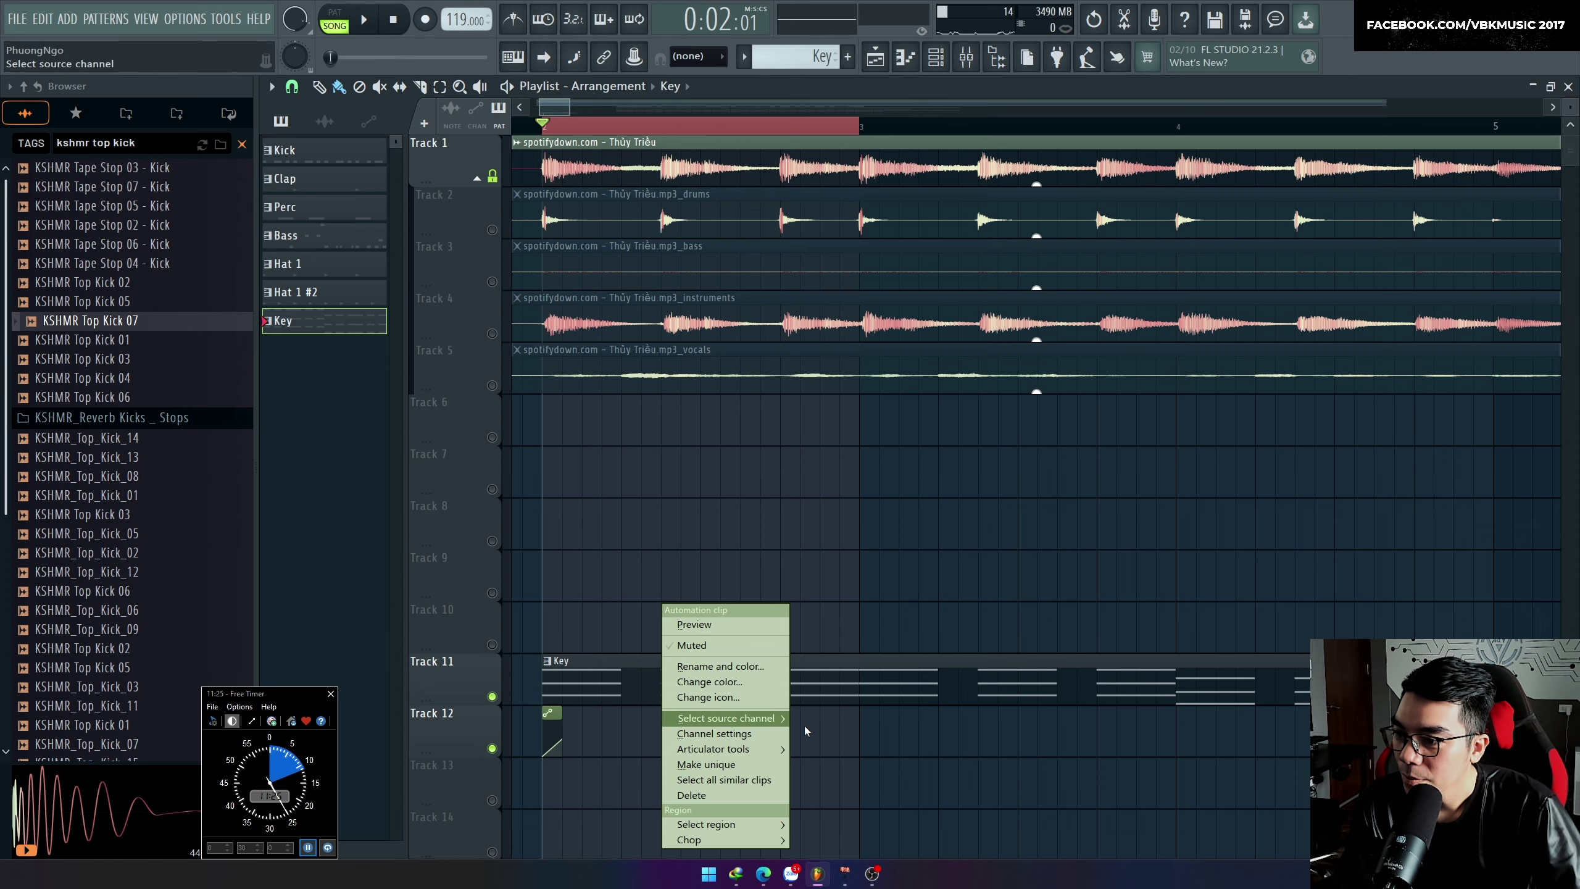
click(886, 769)
scroll(678, 714, up, 2)
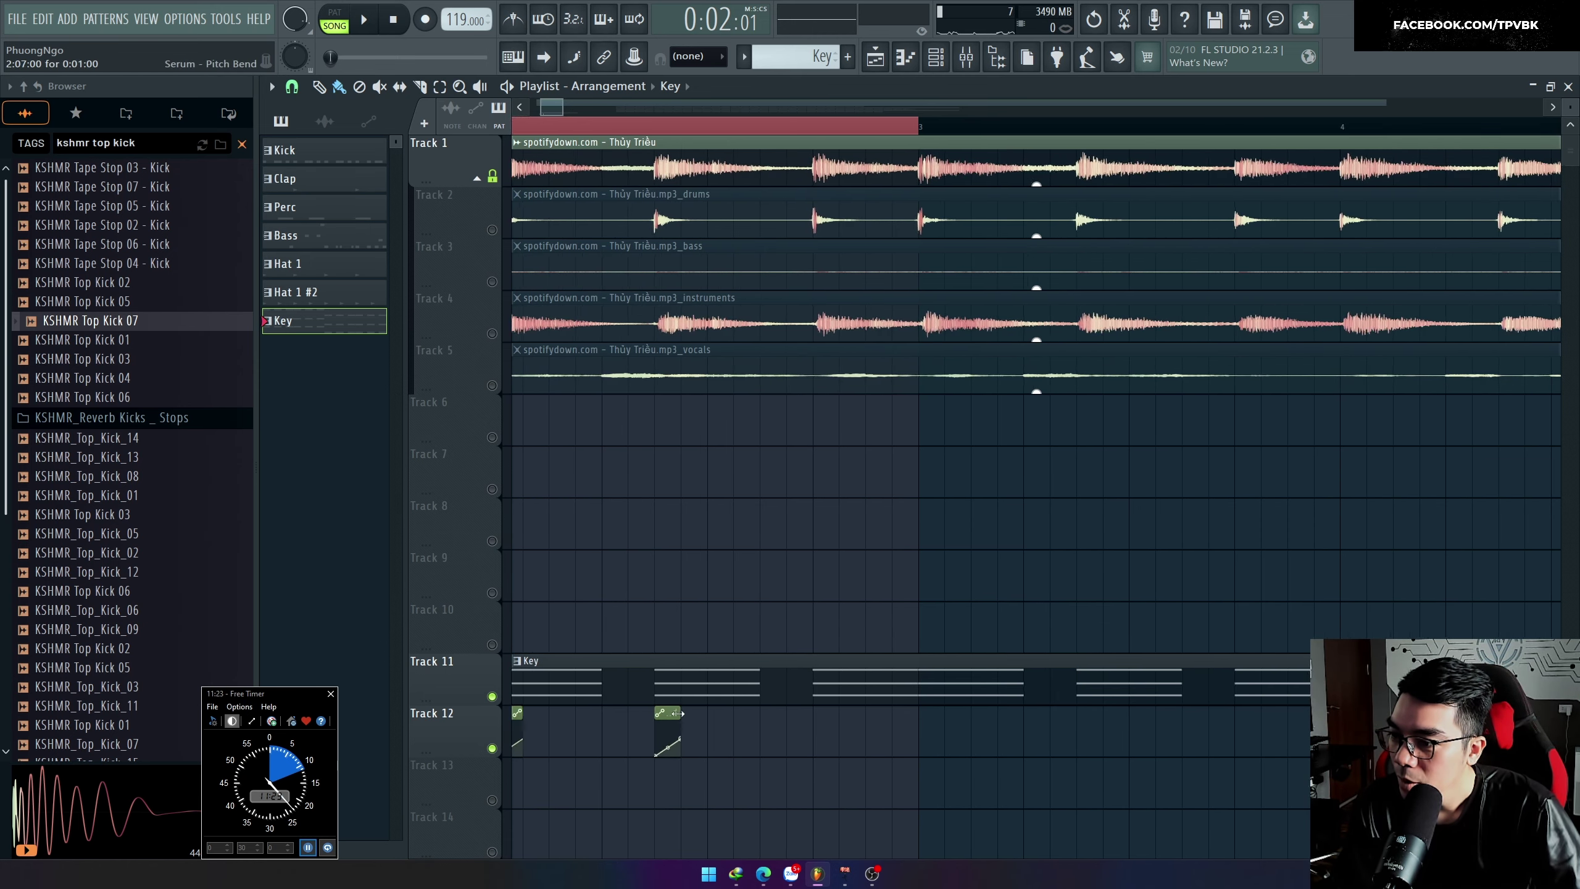
click(674, 714)
click(703, 716)
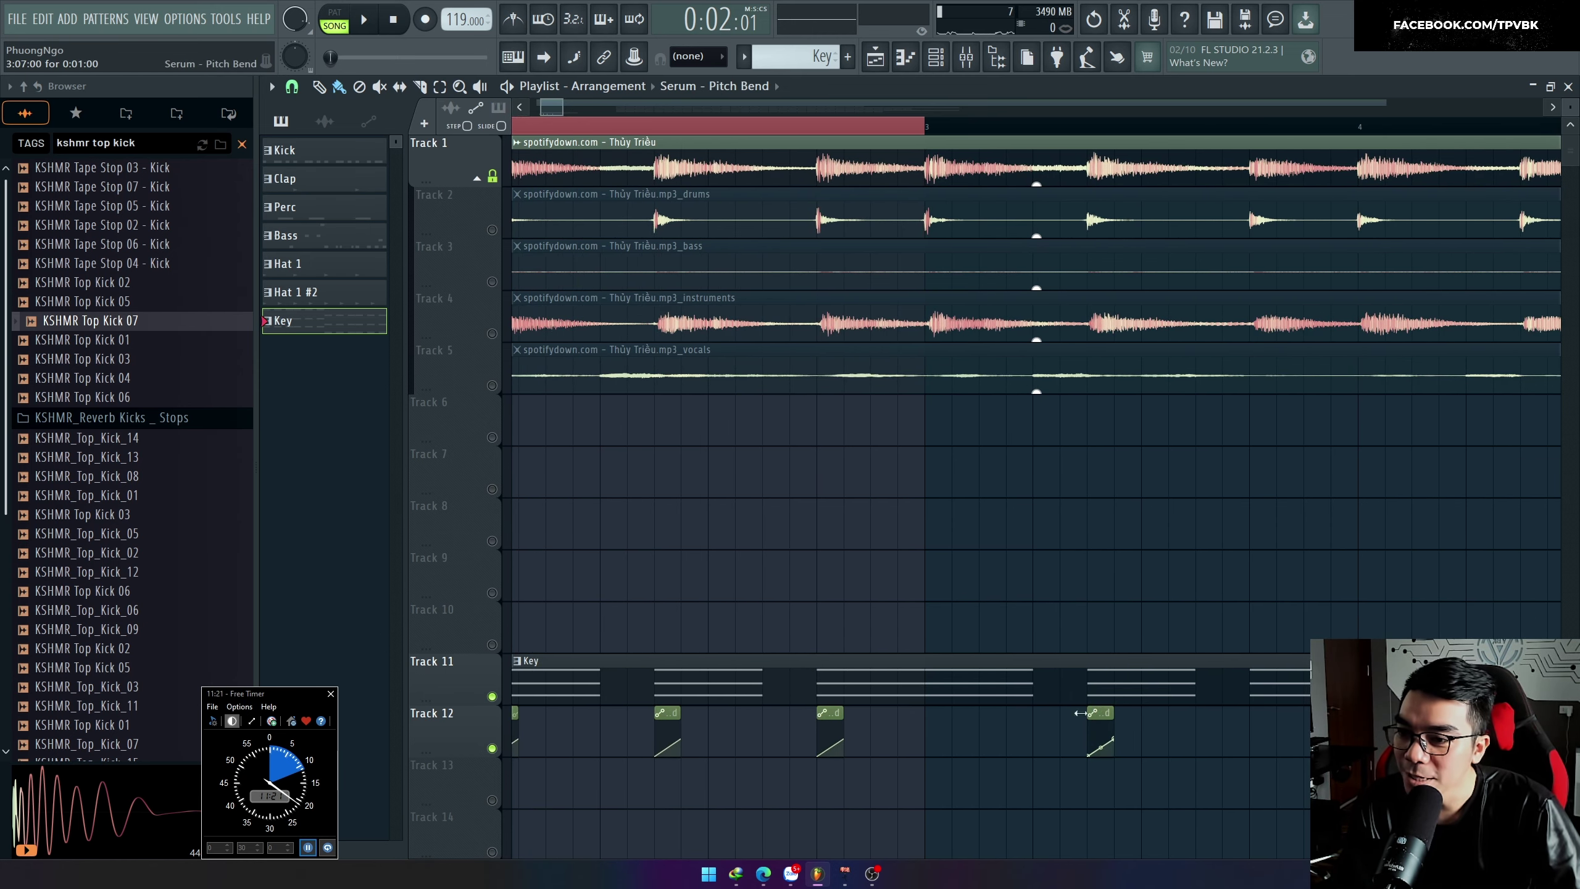
scroll(1081, 714, up, 3)
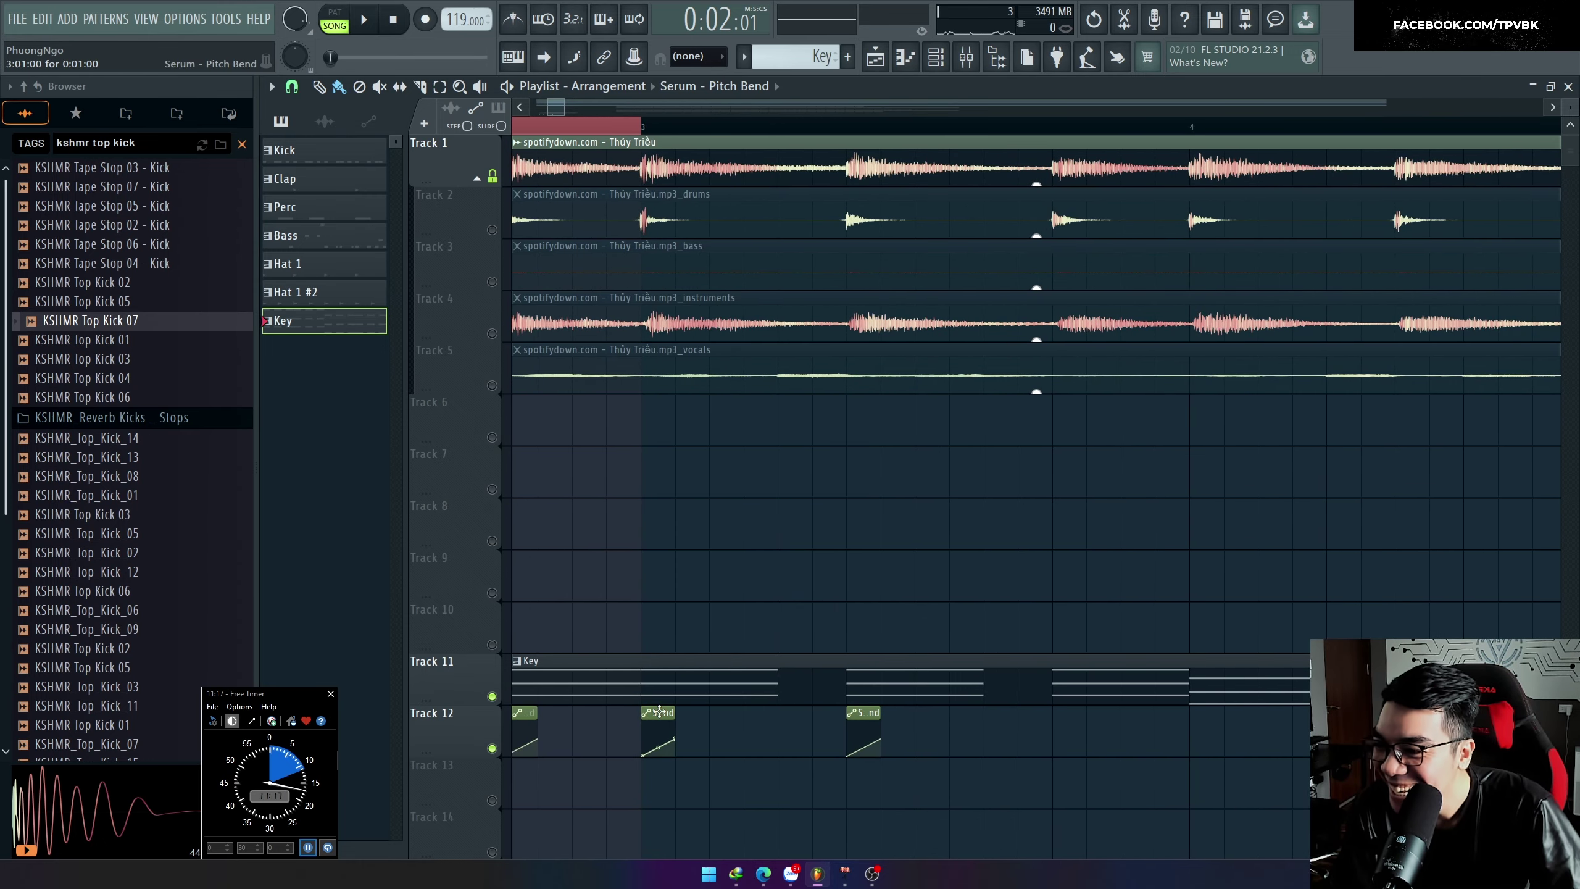
scroll(1107, 738, down, 3)
Step: Play the part and copy the six pitch bend clips of bars 2 and 3 into bars 4 and 5
key(space)
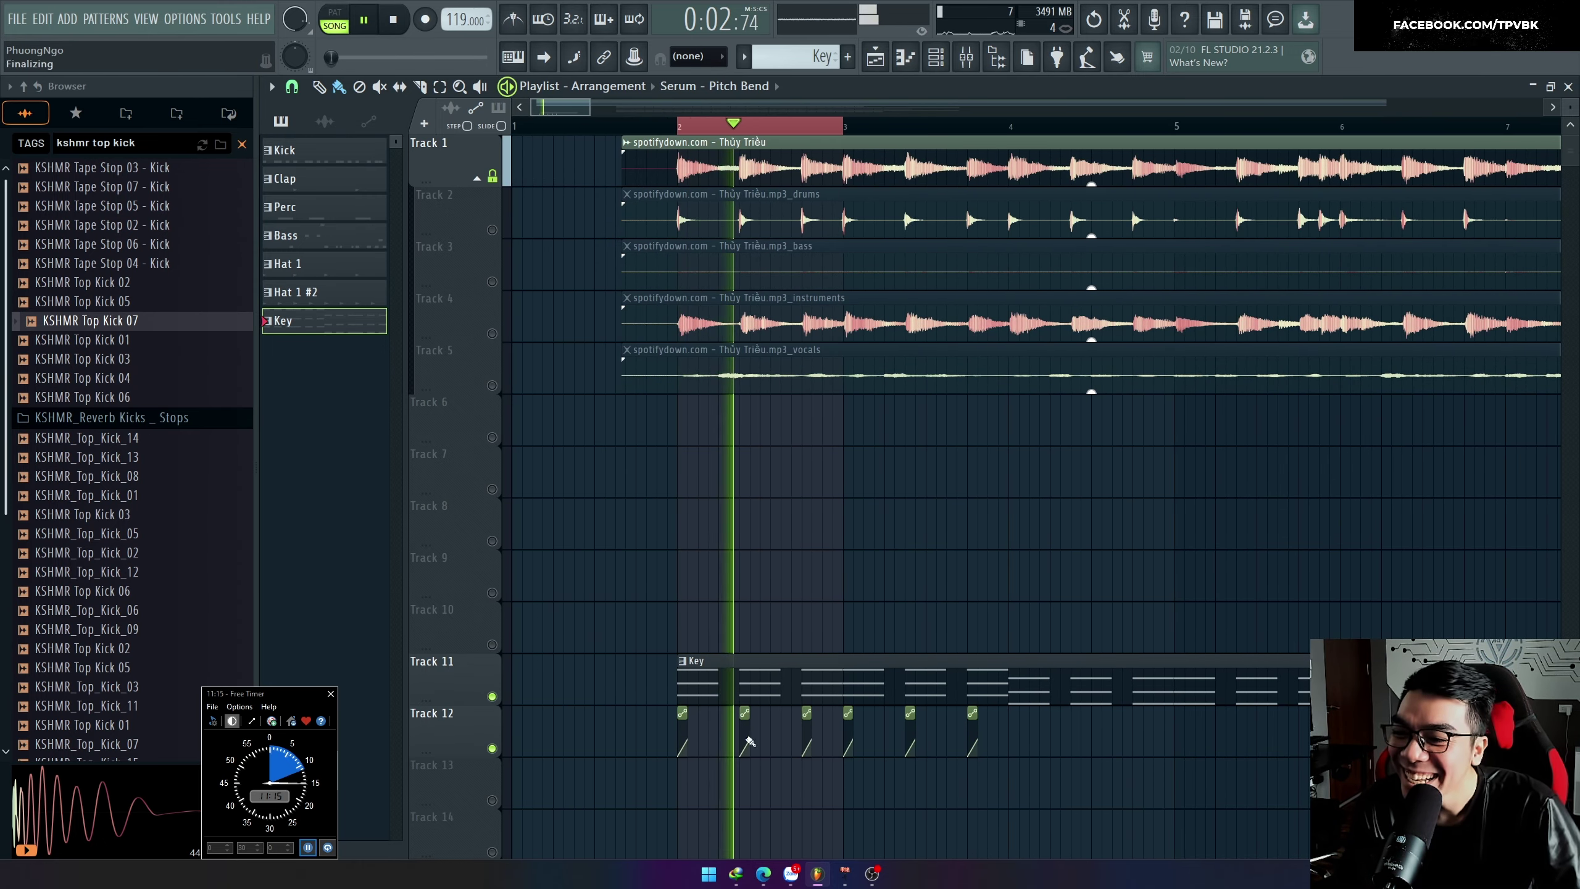
scroll(710, 731, up, 3)
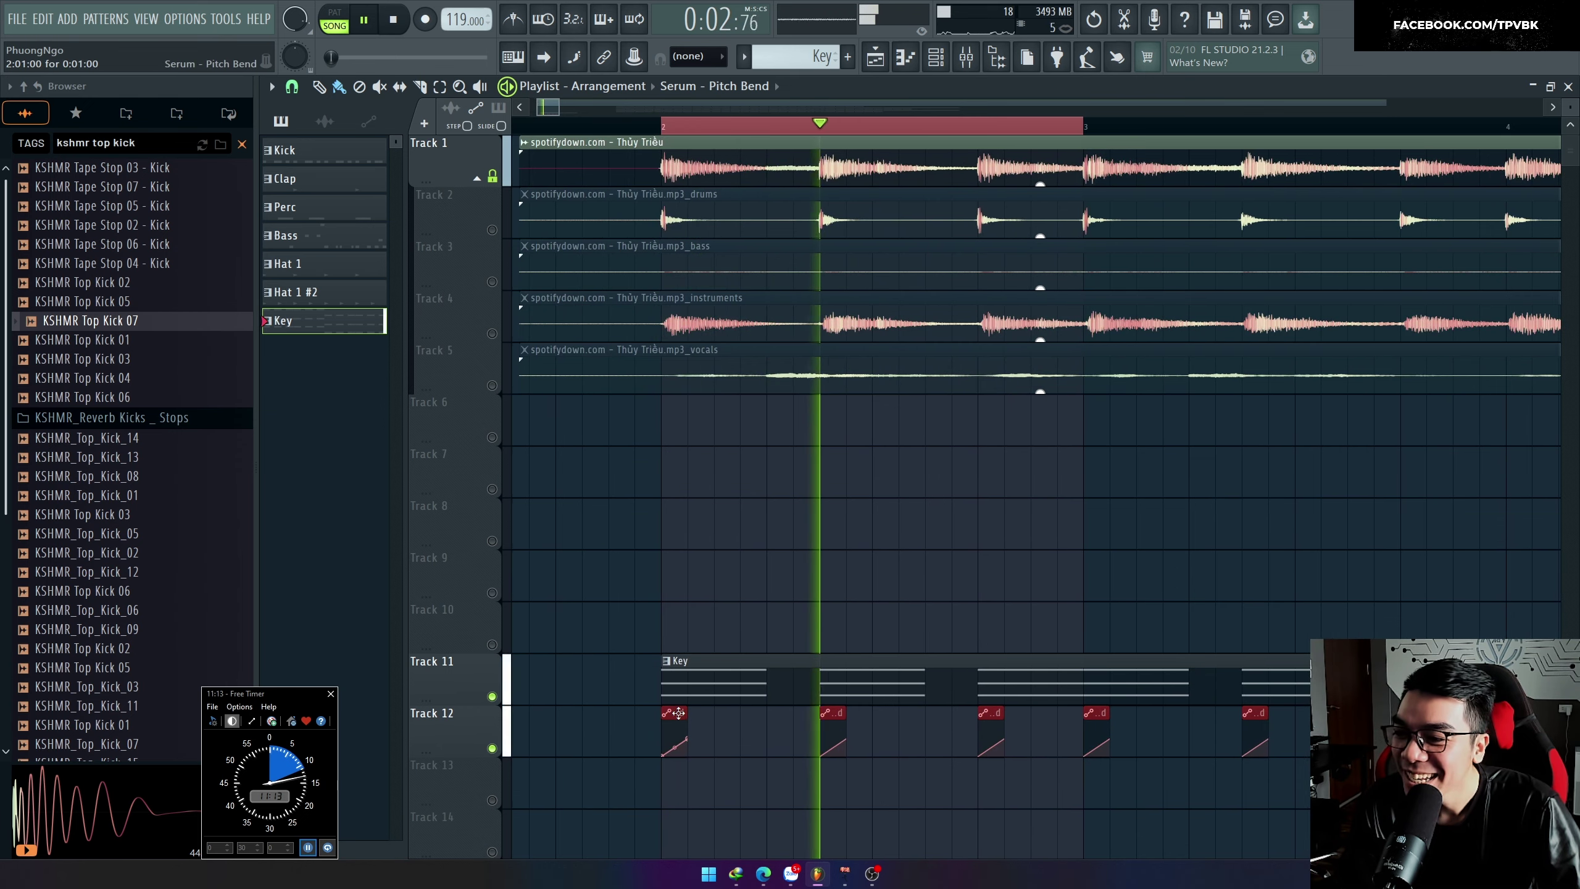
key(space)
scroll(1161, 698, down, 3)
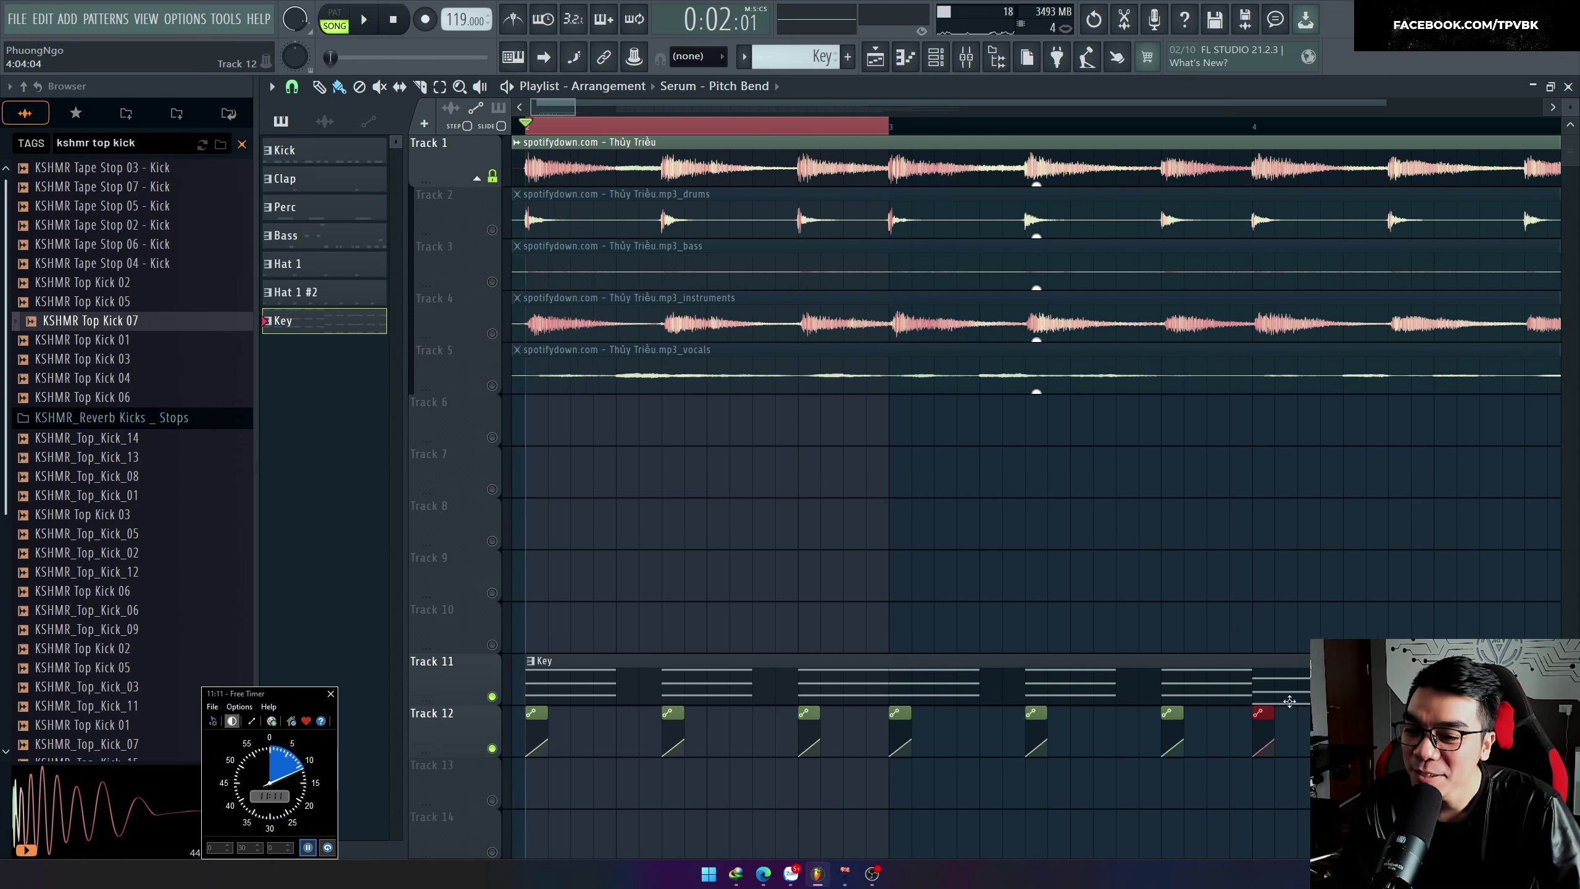
scroll(1271, 742, down, 2)
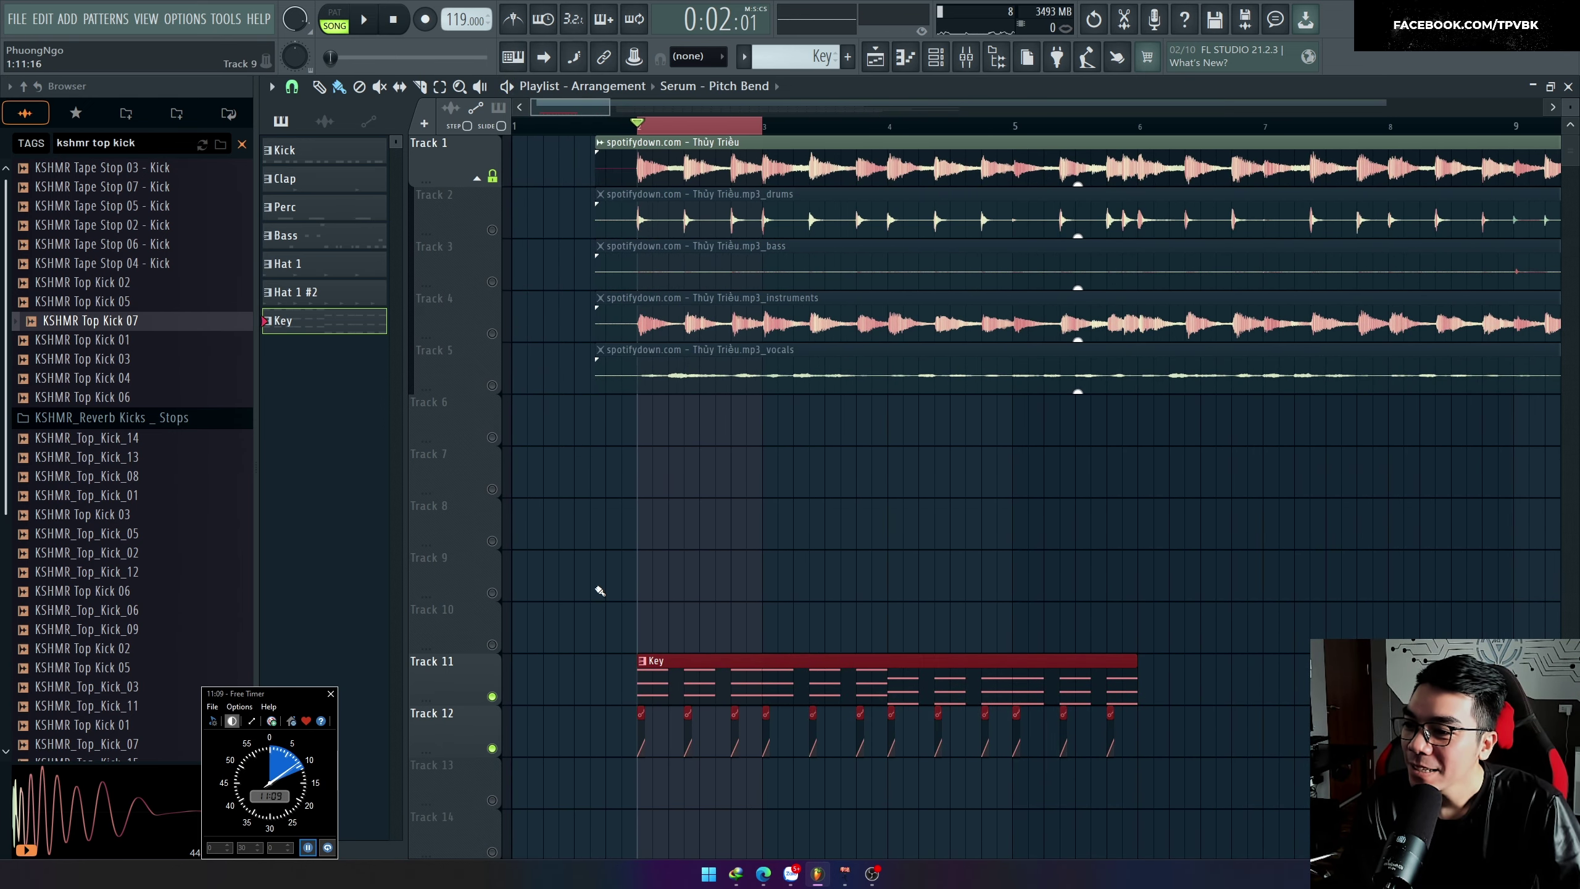
Step: Clear the time selection, play the part, and duplicate the Key pattern with its pitch bend clips at bars 6 and 10
key(space)
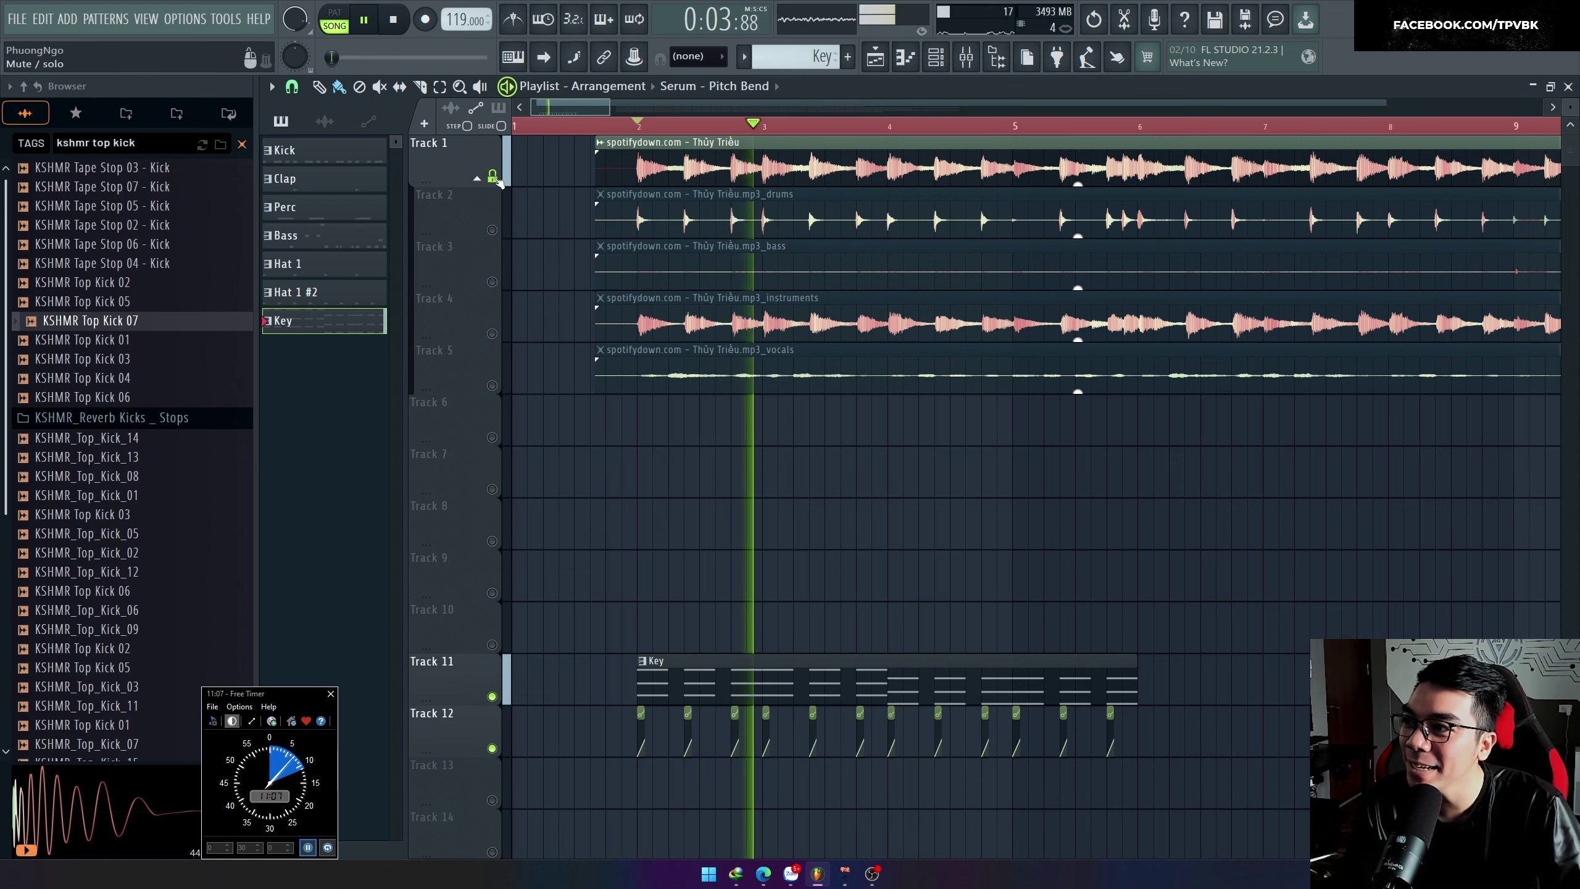
scroll(1067, 788, down, 2)
drag(1051, 792, 587, 685)
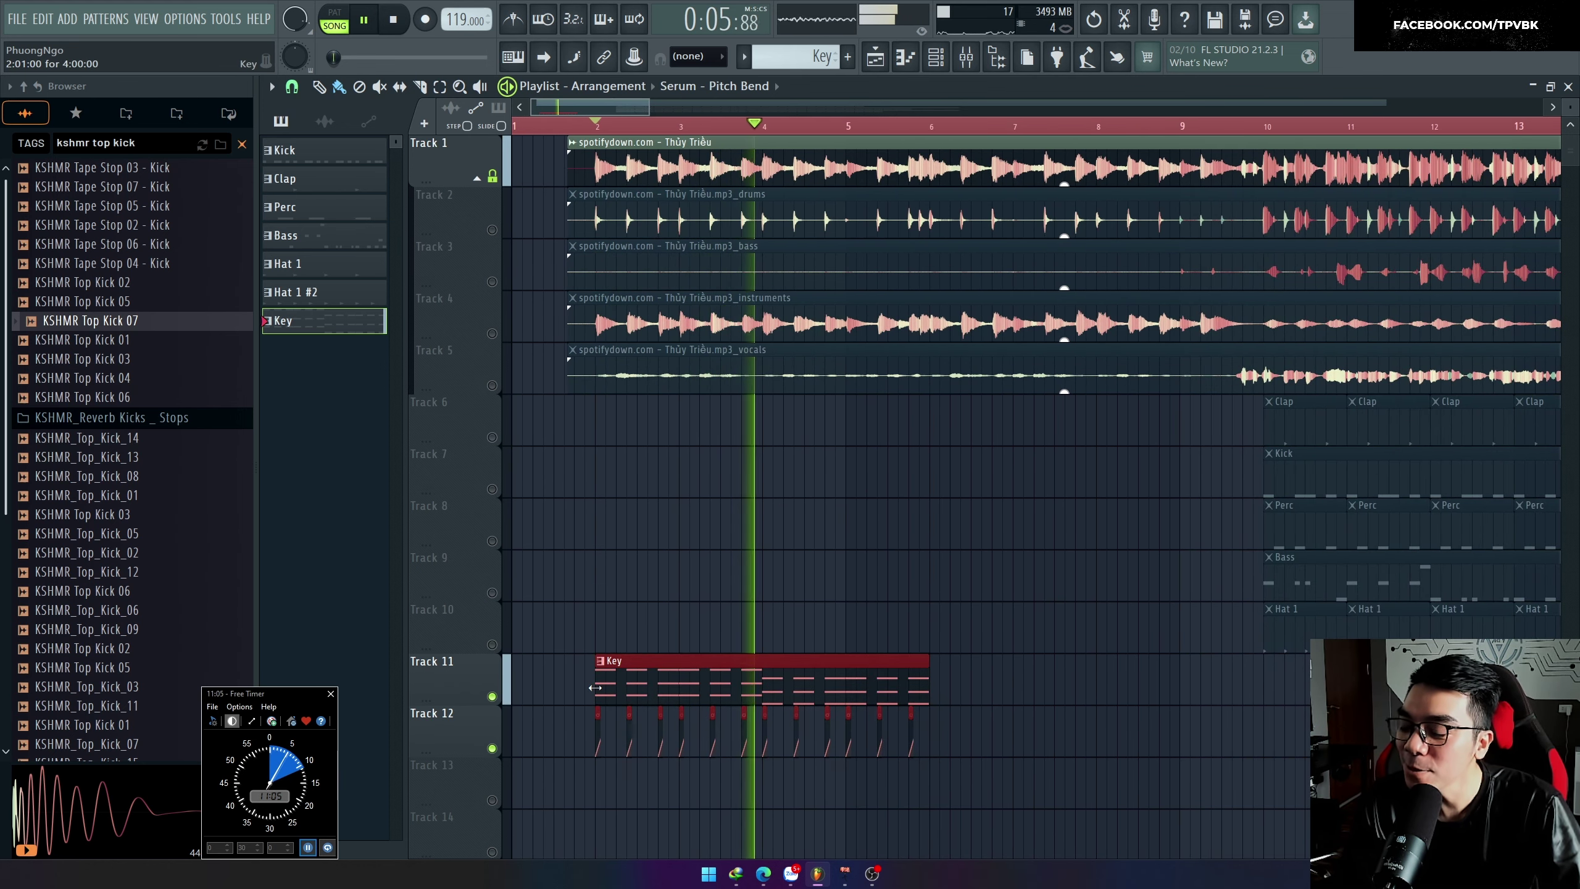
drag(691, 691, 1348, 709)
mouse_move(1023, 808)
mouse_down()
mouse_move(840, 706)
mouse_move(587, 681)
mouse_move(993, 706)
mouse_move(969, 708)
mouse_up()
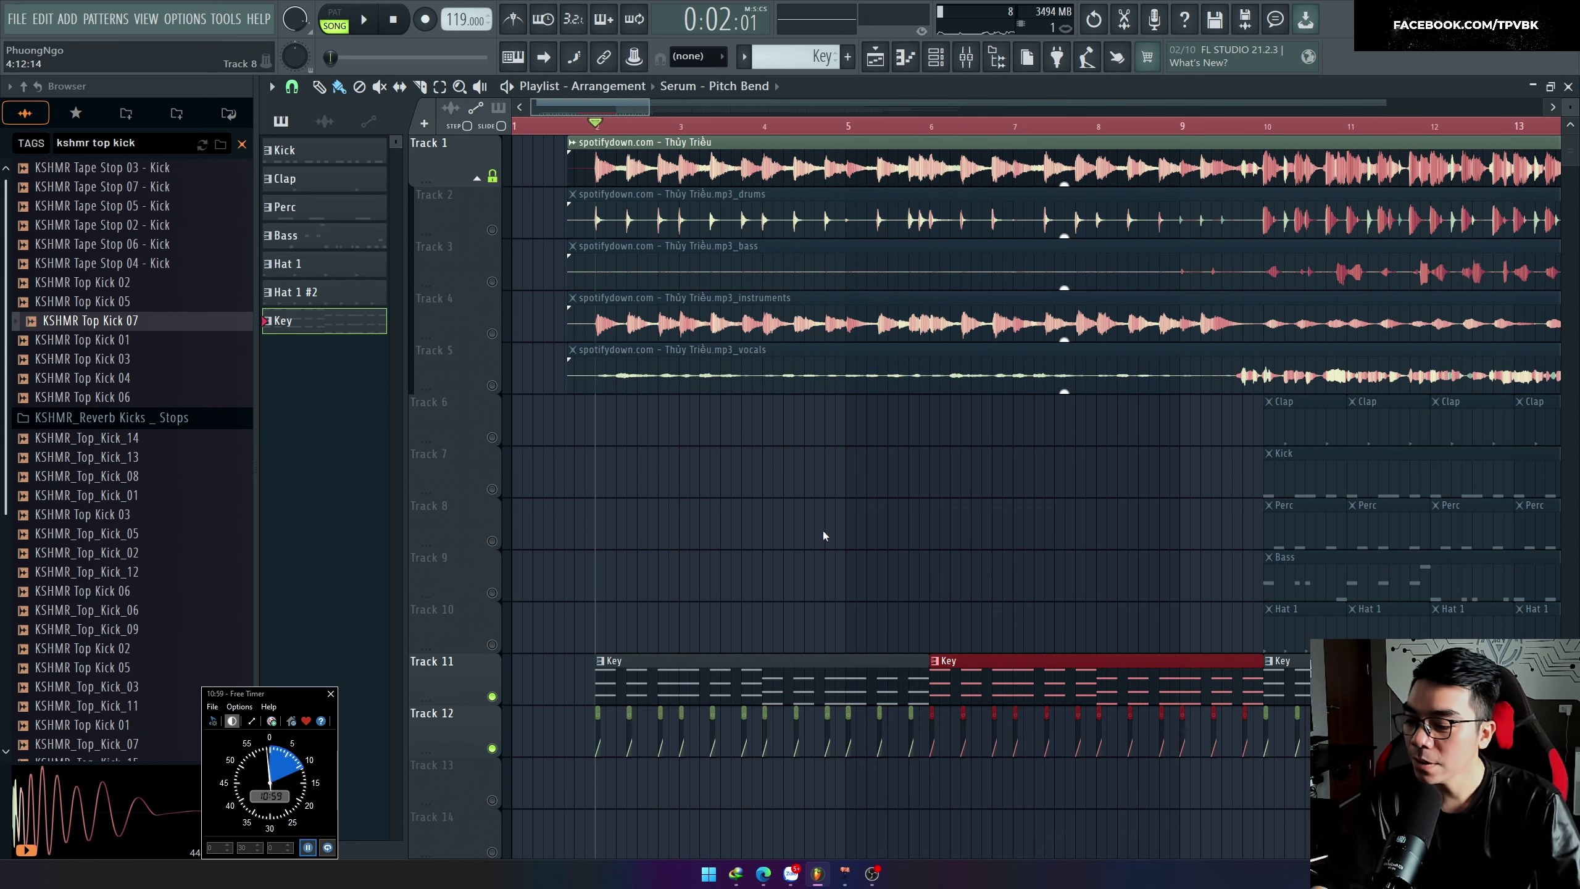
Step: Create a new pattern named Tranh, place it on Track 13 at bar 2, and unmute that track
key(F4)
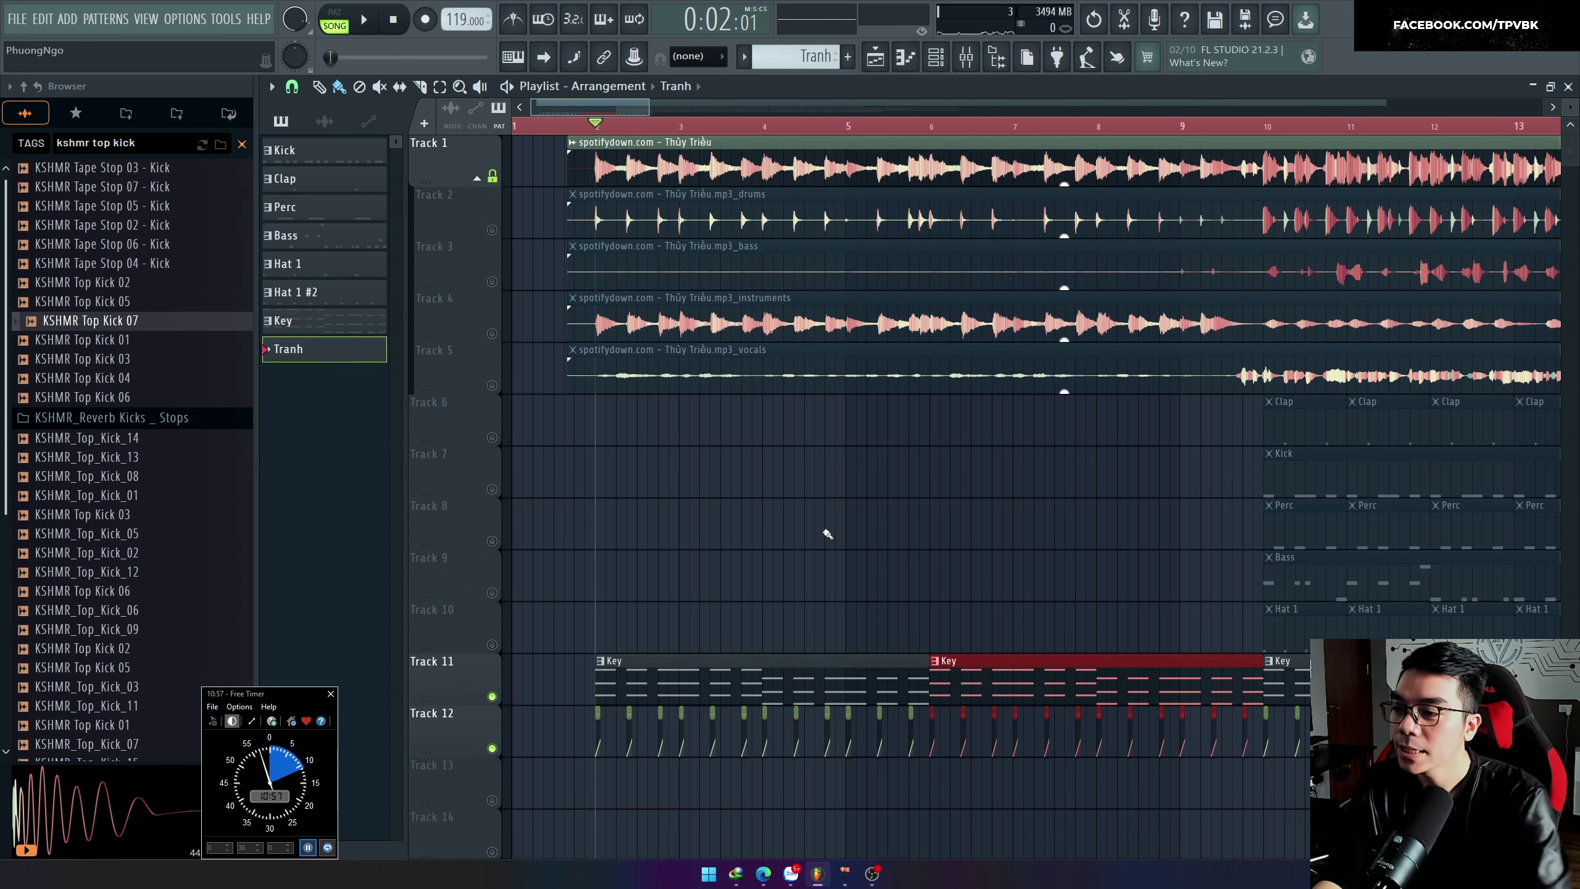
key(space)
key(space)
scroll(564, 801, up, 2)
click(564, 800)
scroll(550, 798, up, 3)
drag(654, 799, 680, 800)
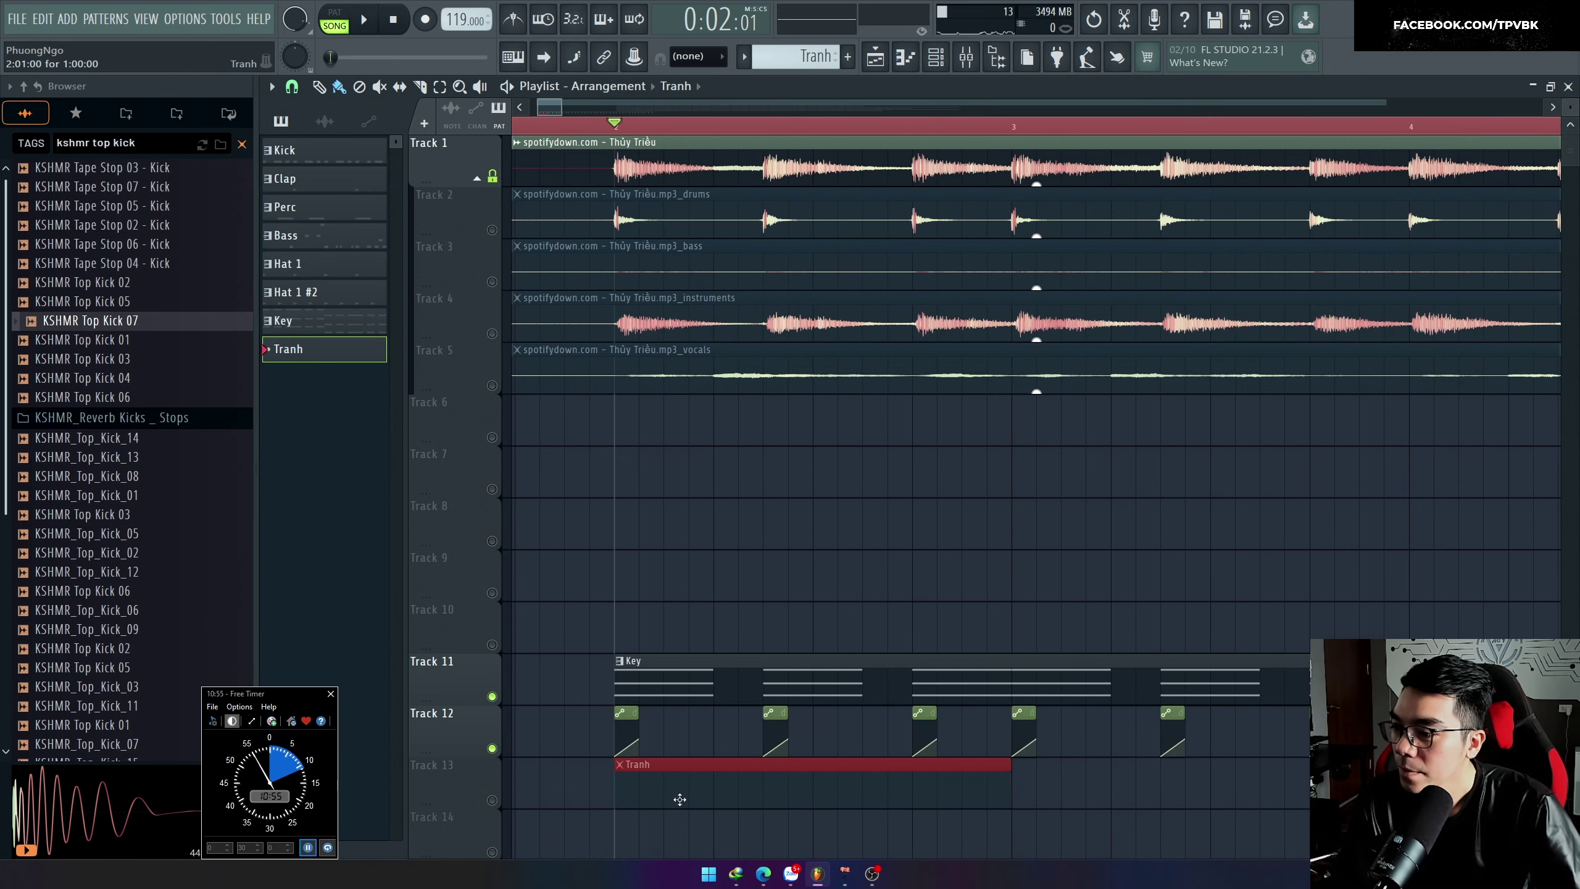
click(492, 801)
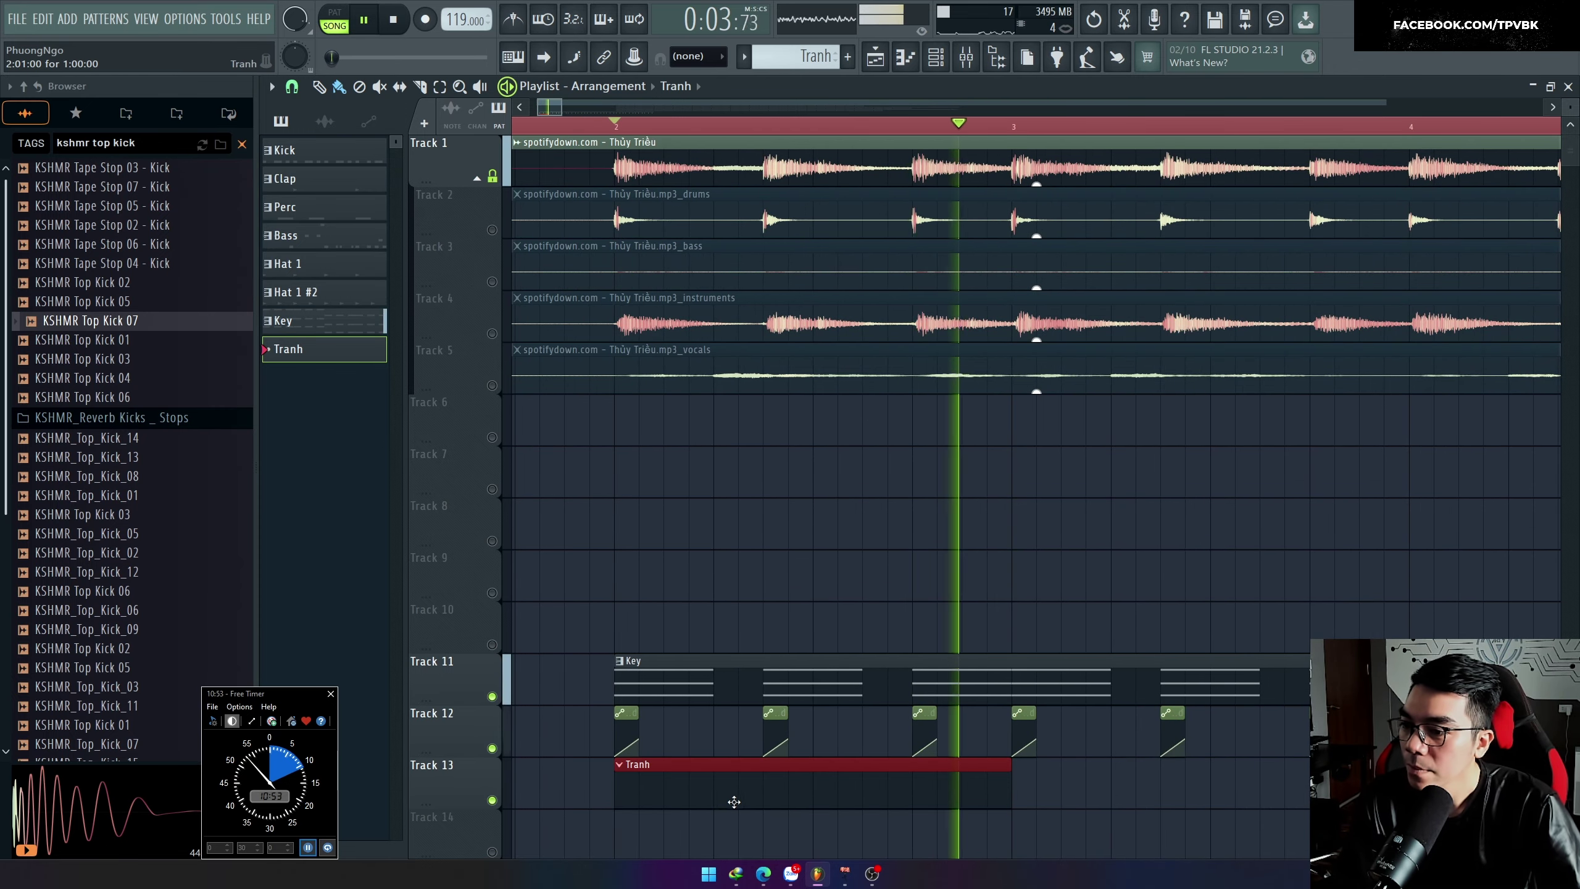
Step: Add a Qin_RV instrument channel to the project
key(F6)
key(F6)
key(F6)
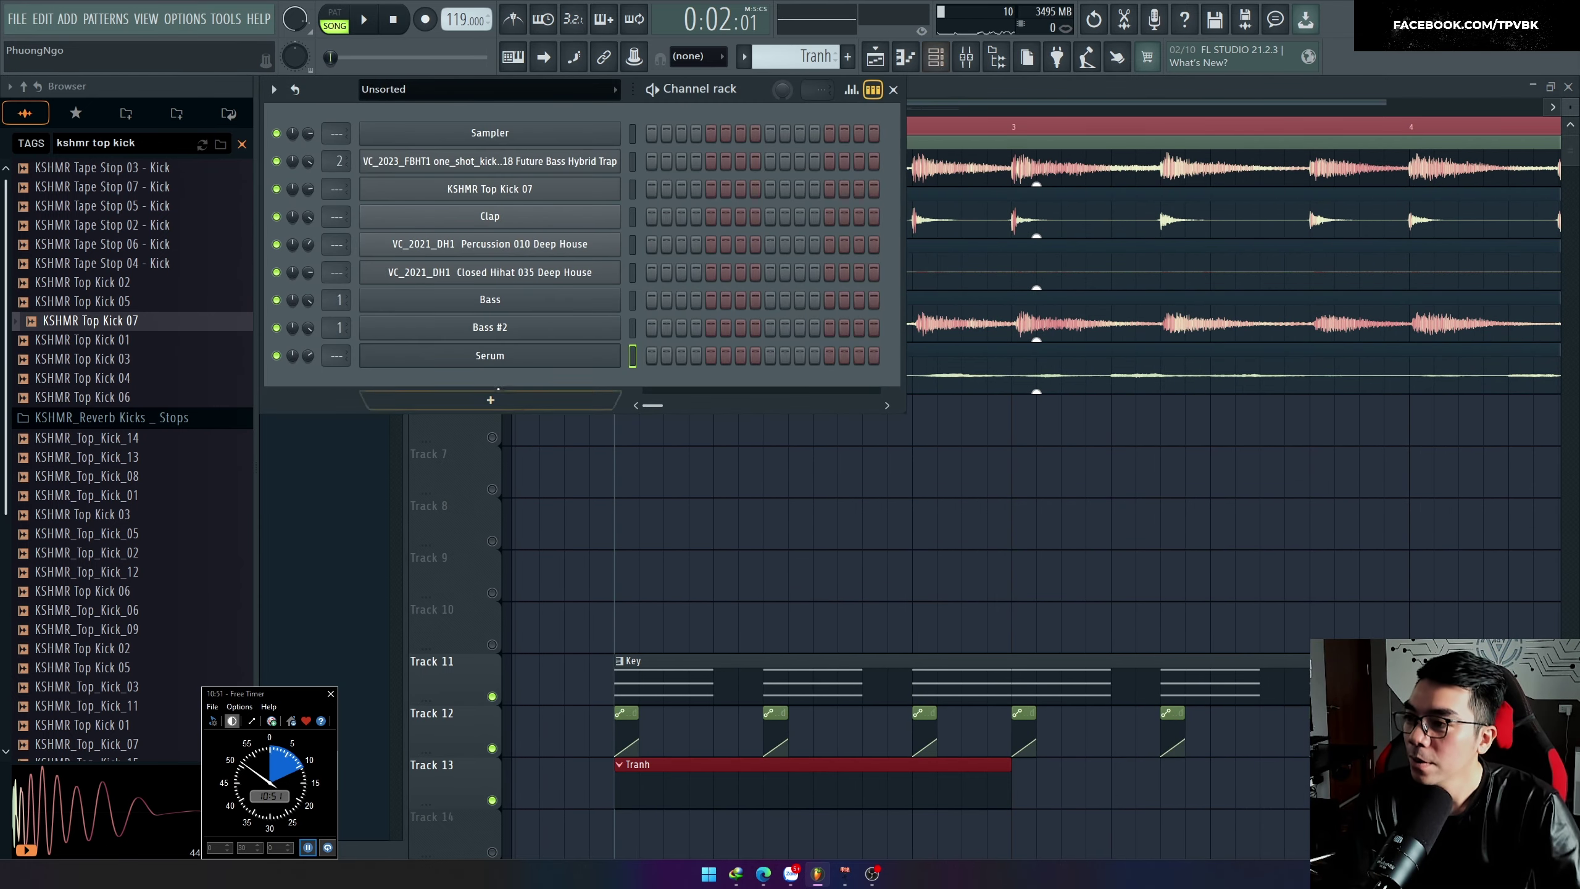
click(501, 402)
key(q)
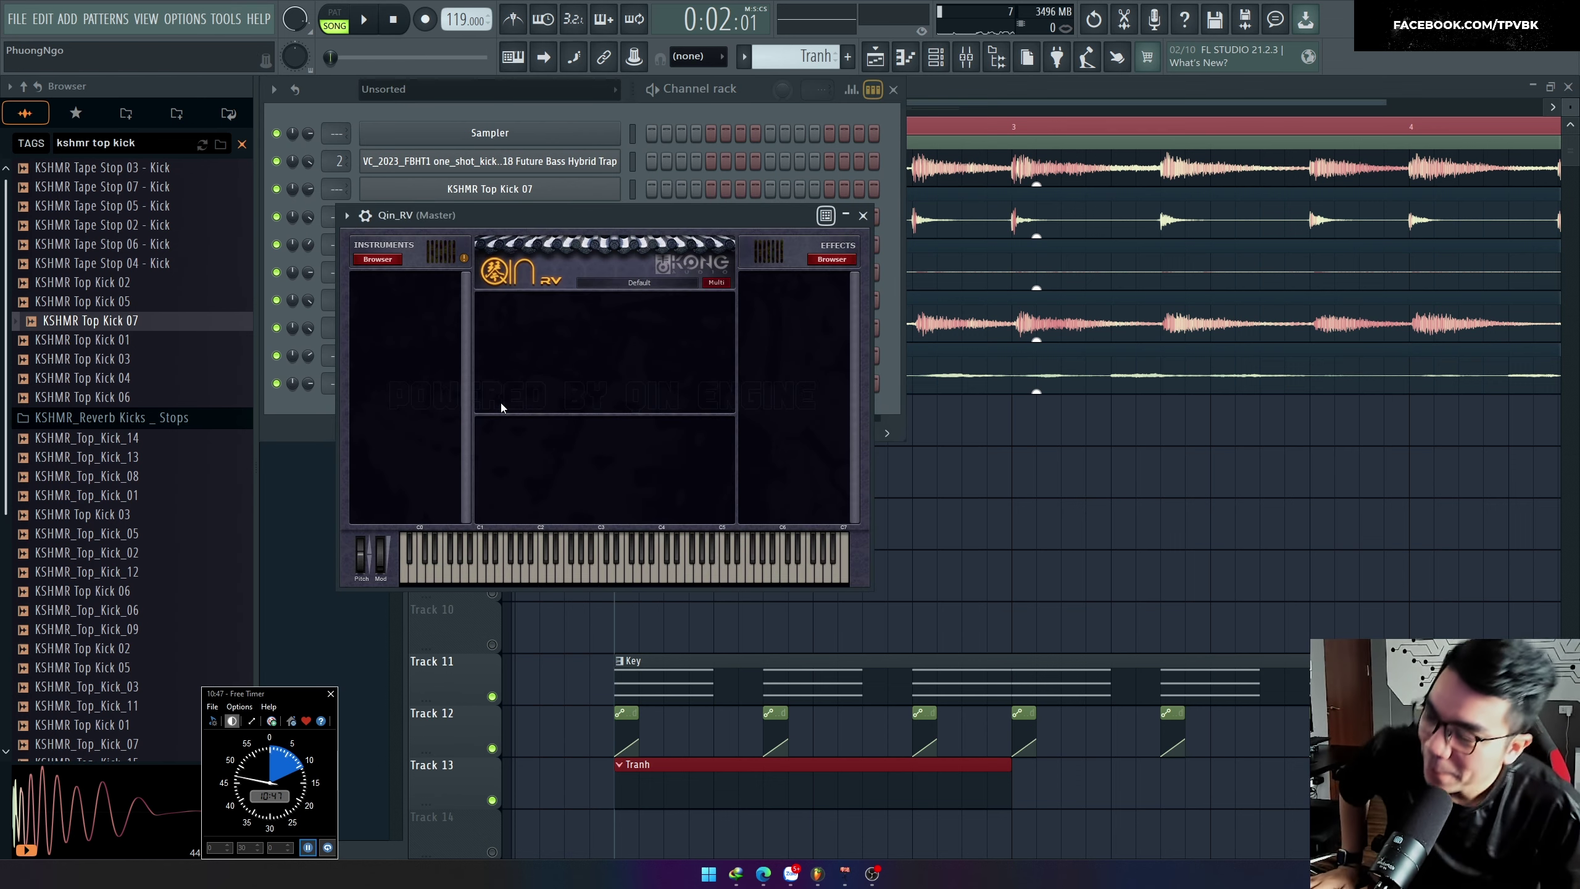
Step: Load ChineeGuZheng II in Qin_RV with the preset 13 Keyswitch_AS[C0-G#0] and audition a note
click(379, 258)
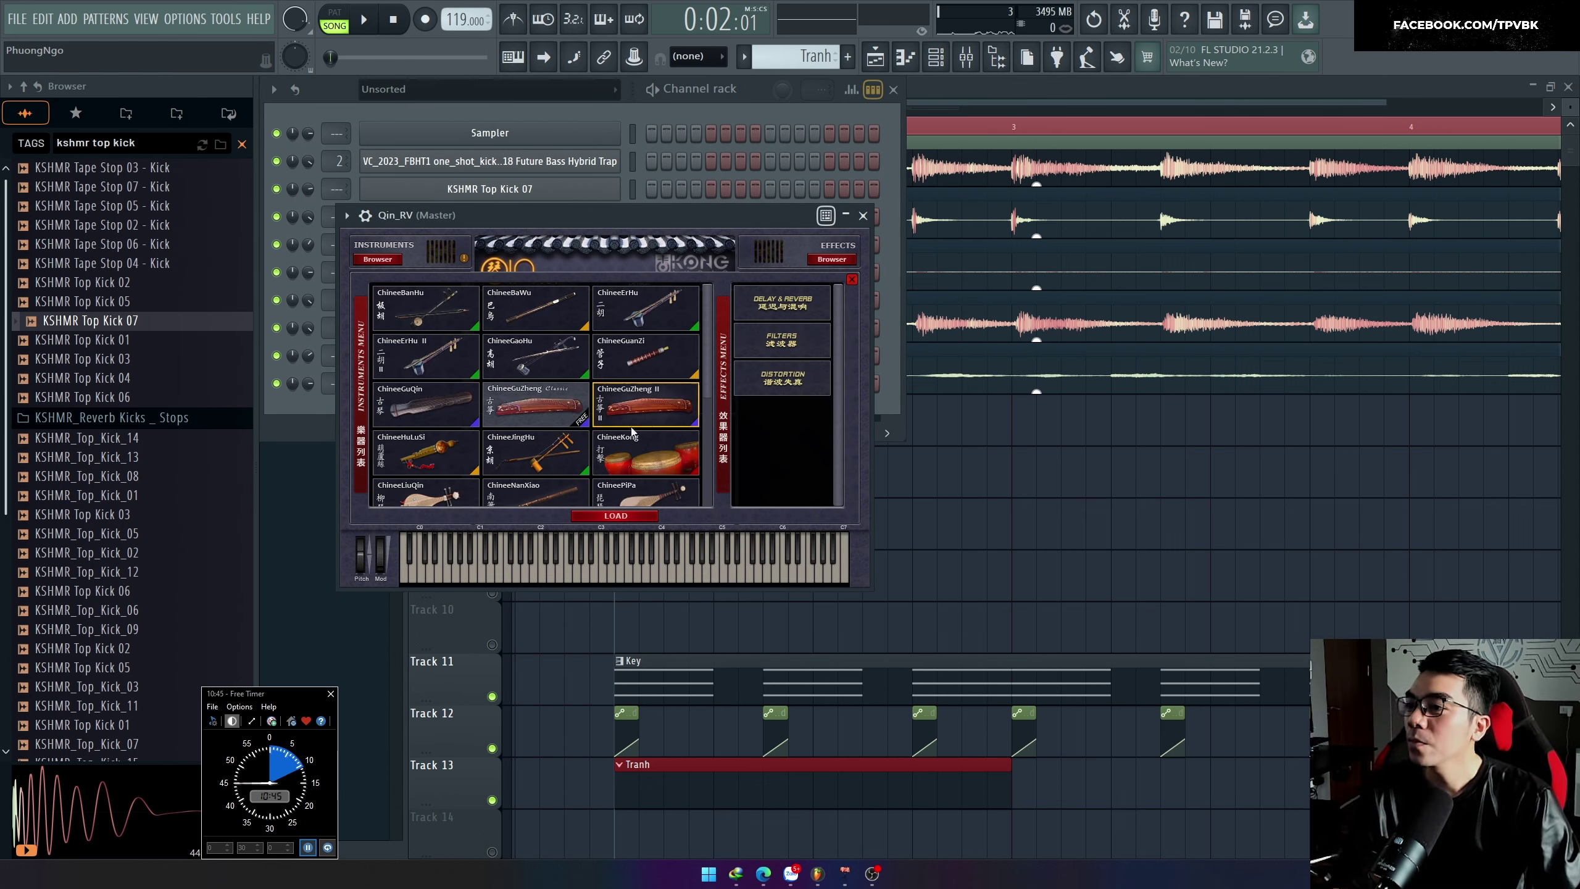
click(615, 516)
click(628, 334)
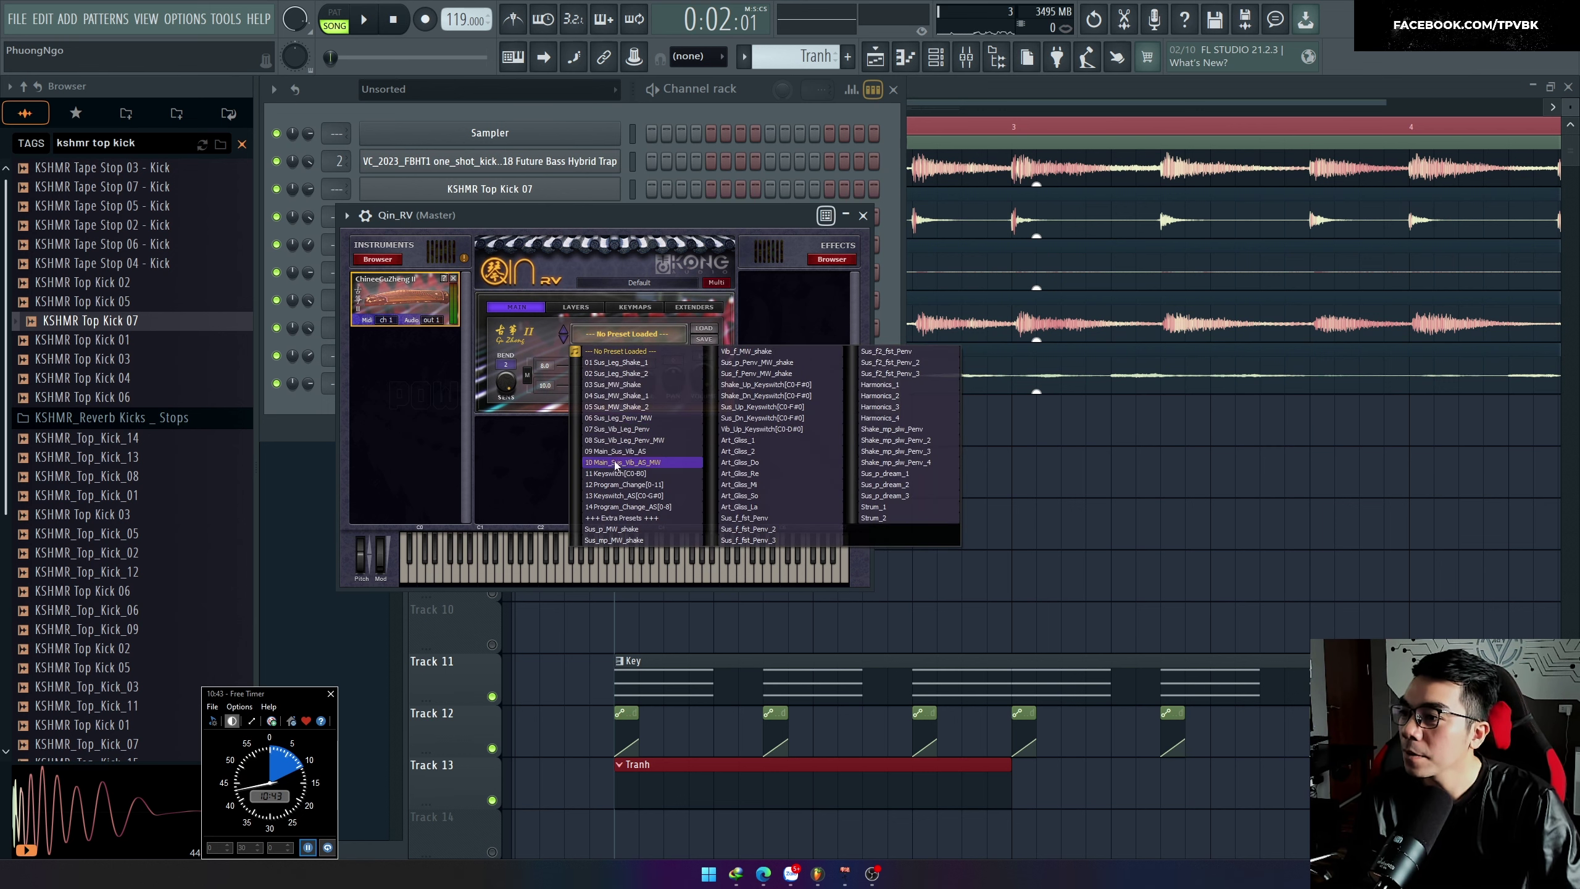
click(630, 496)
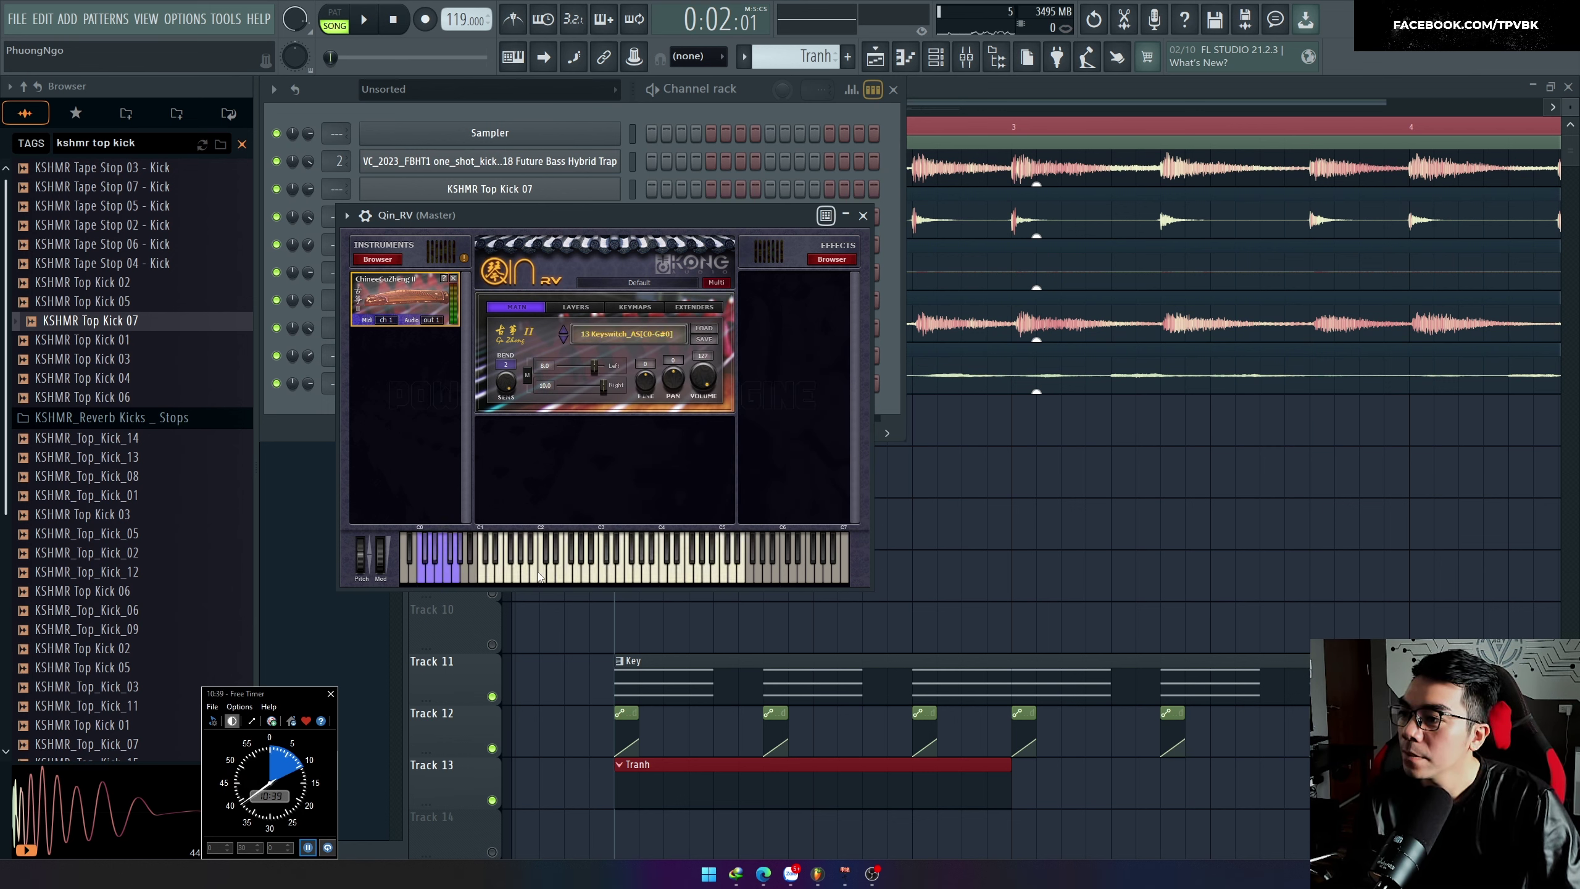
click(630, 577)
Step: Open the piano roll of the Qin_RV channel and place a one-beat E6 note at the start of the Tranh pattern
click(863, 215)
right_click(521, 385)
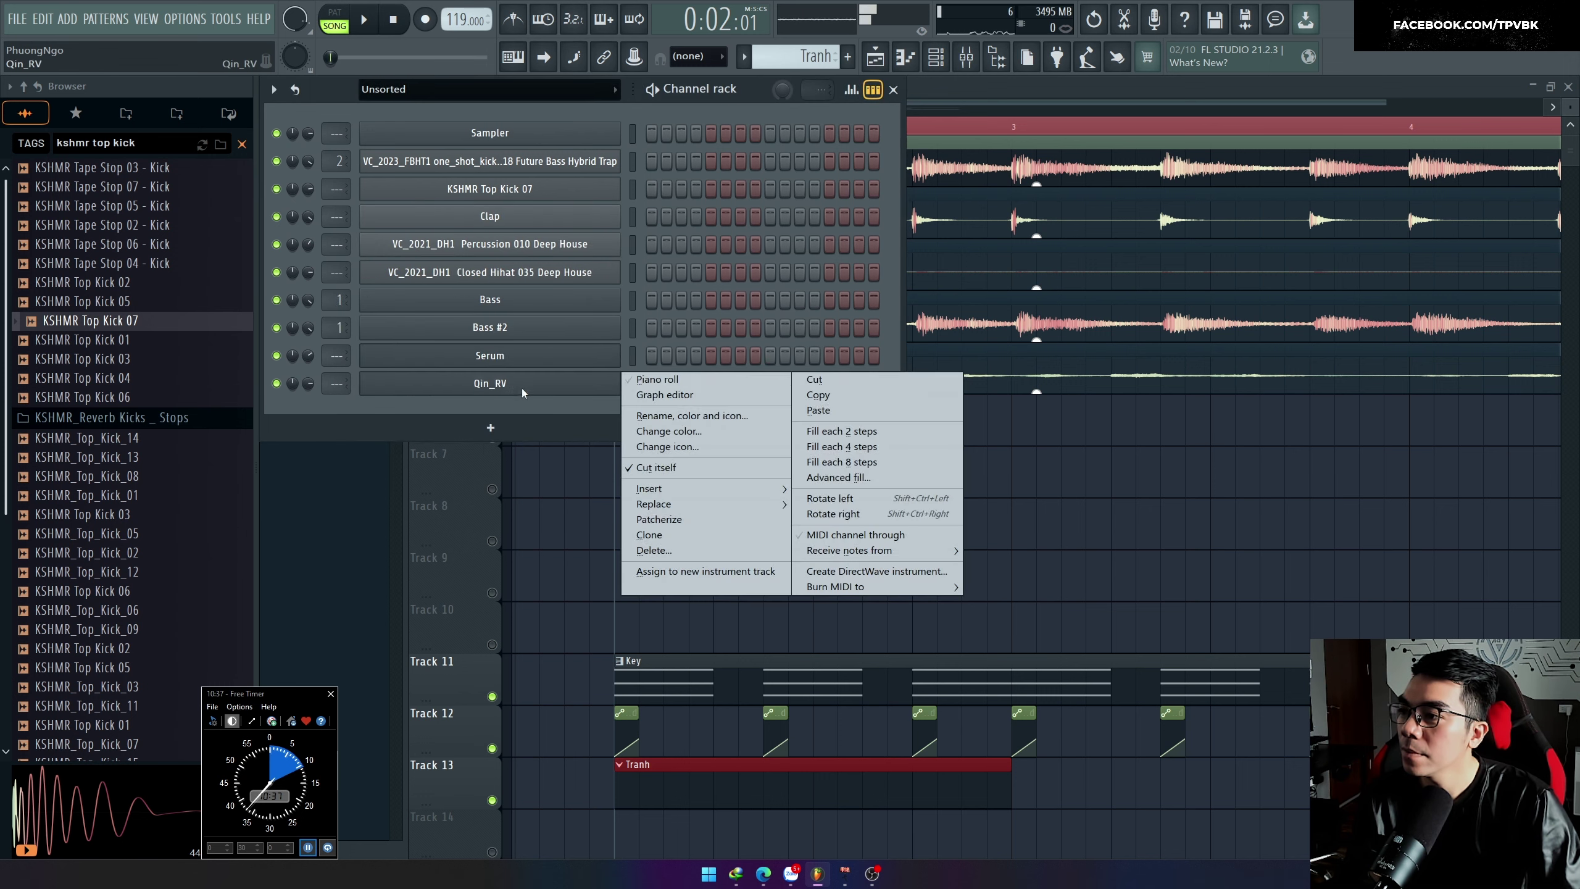
click(646, 378)
drag(440, 411, 394, 404)
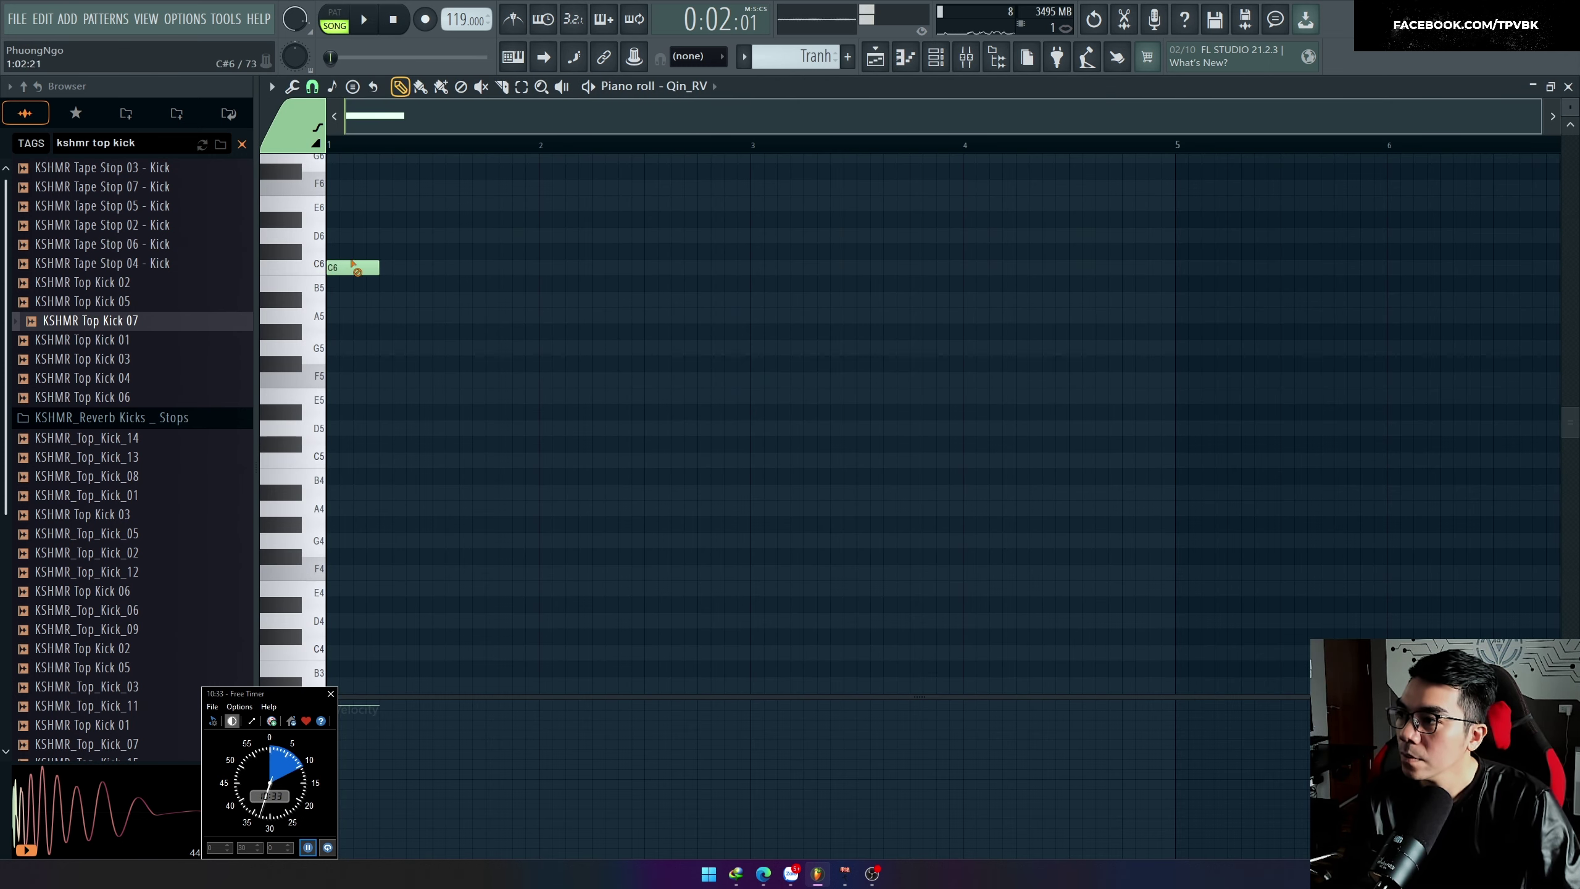
drag(354, 267, 247, 381)
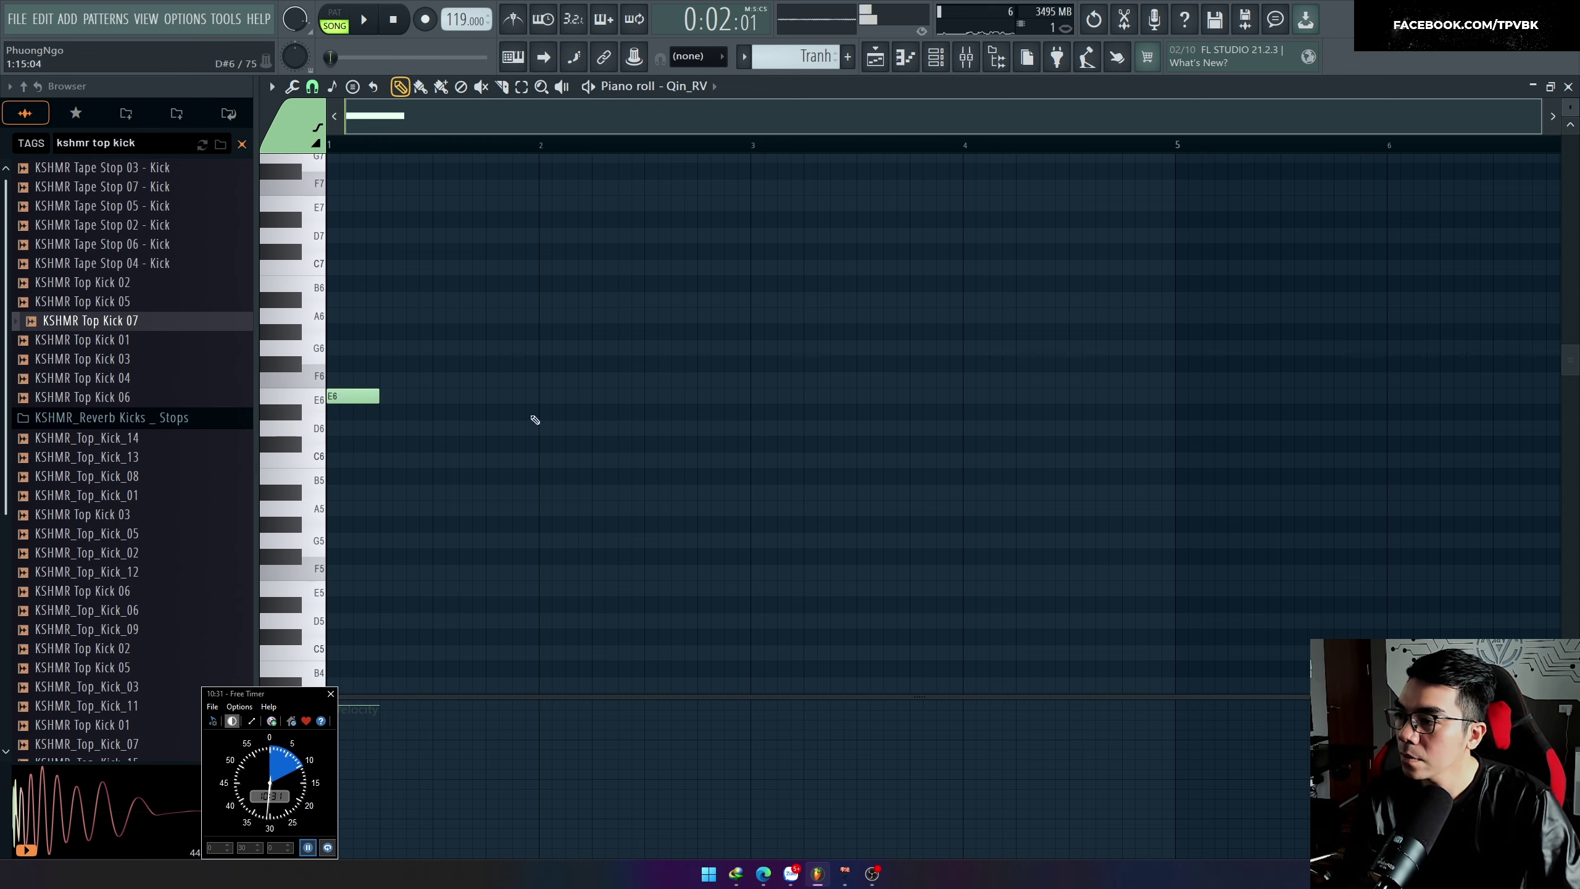
Step: Play the Tranh pattern against the song and add one-beat D6, C6 and A5 notes following the E6 note
key(F5)
key(space)
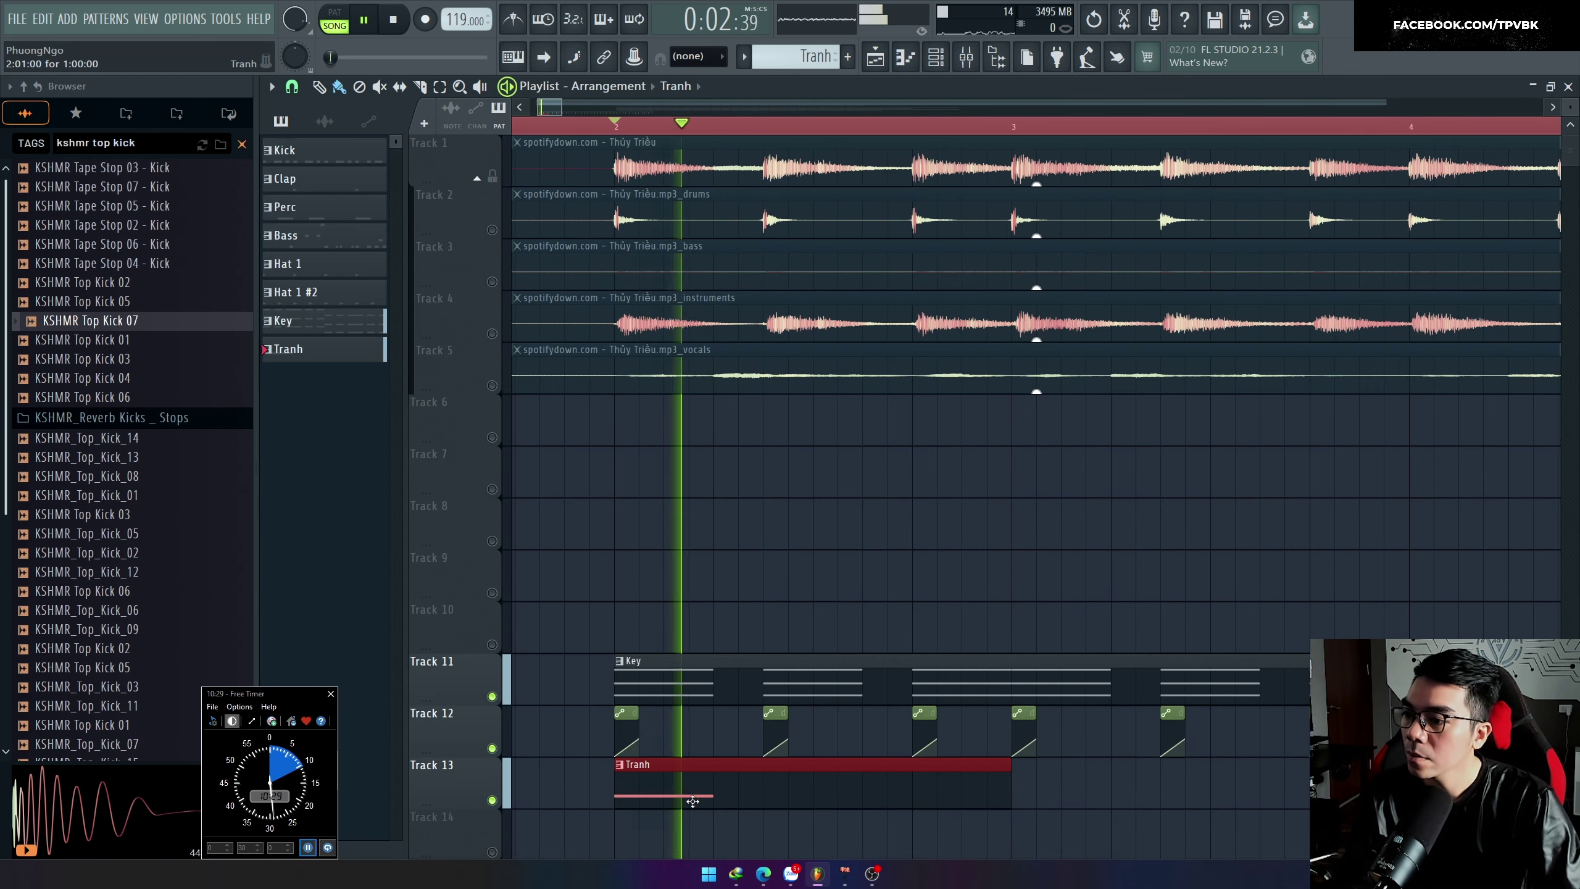
double_click(693, 802)
key(space)
click(373, 414)
scroll(328, 421, up, 3)
drag(439, 416, 491, 429)
click(547, 459)
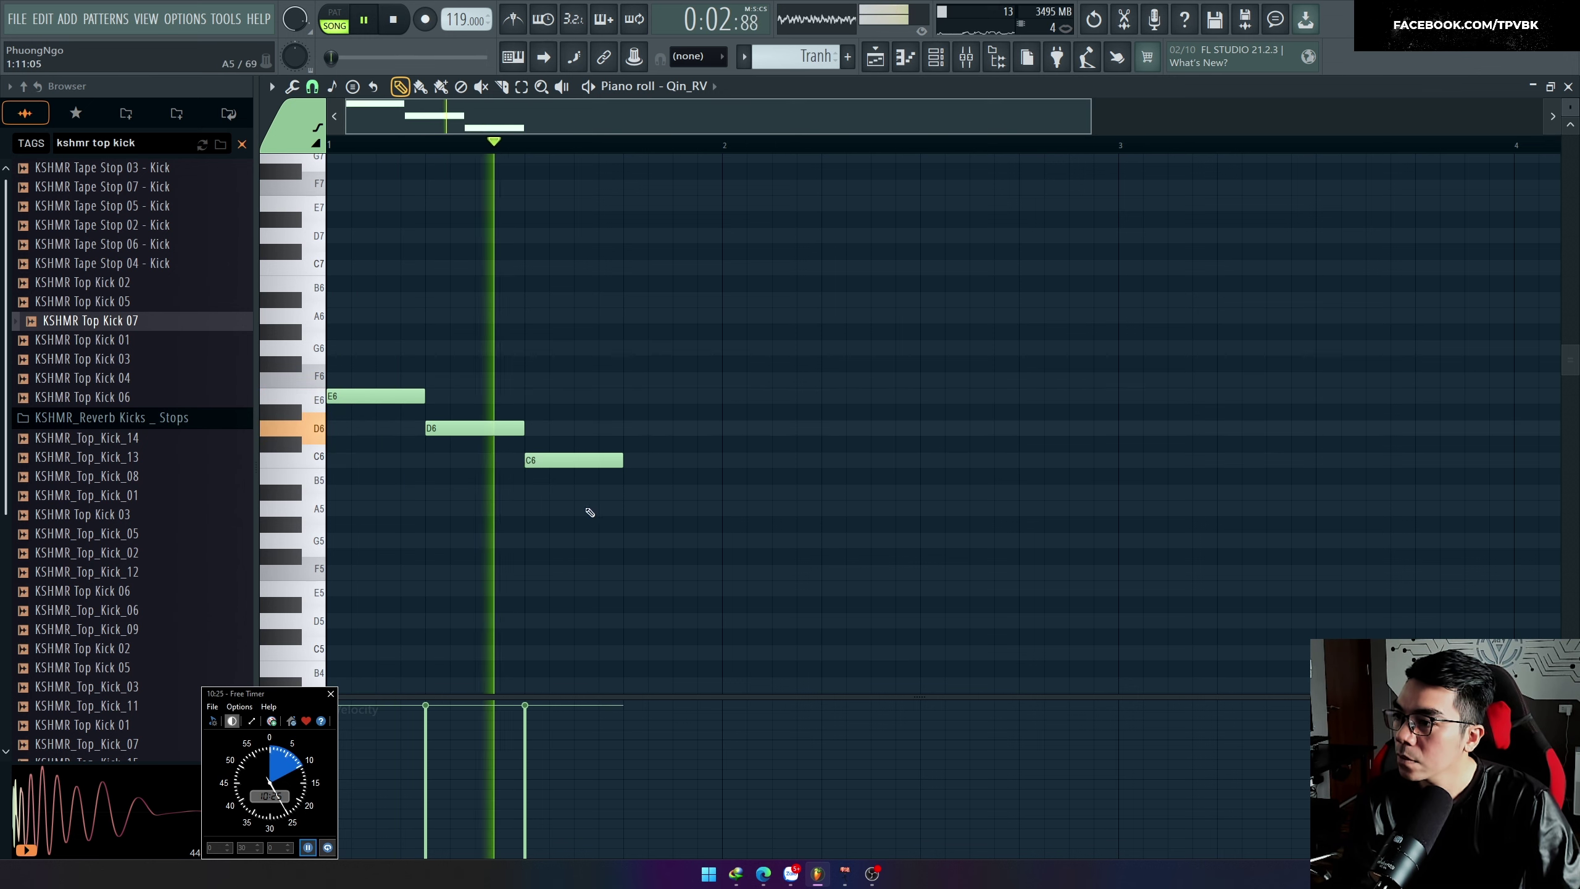
click(631, 508)
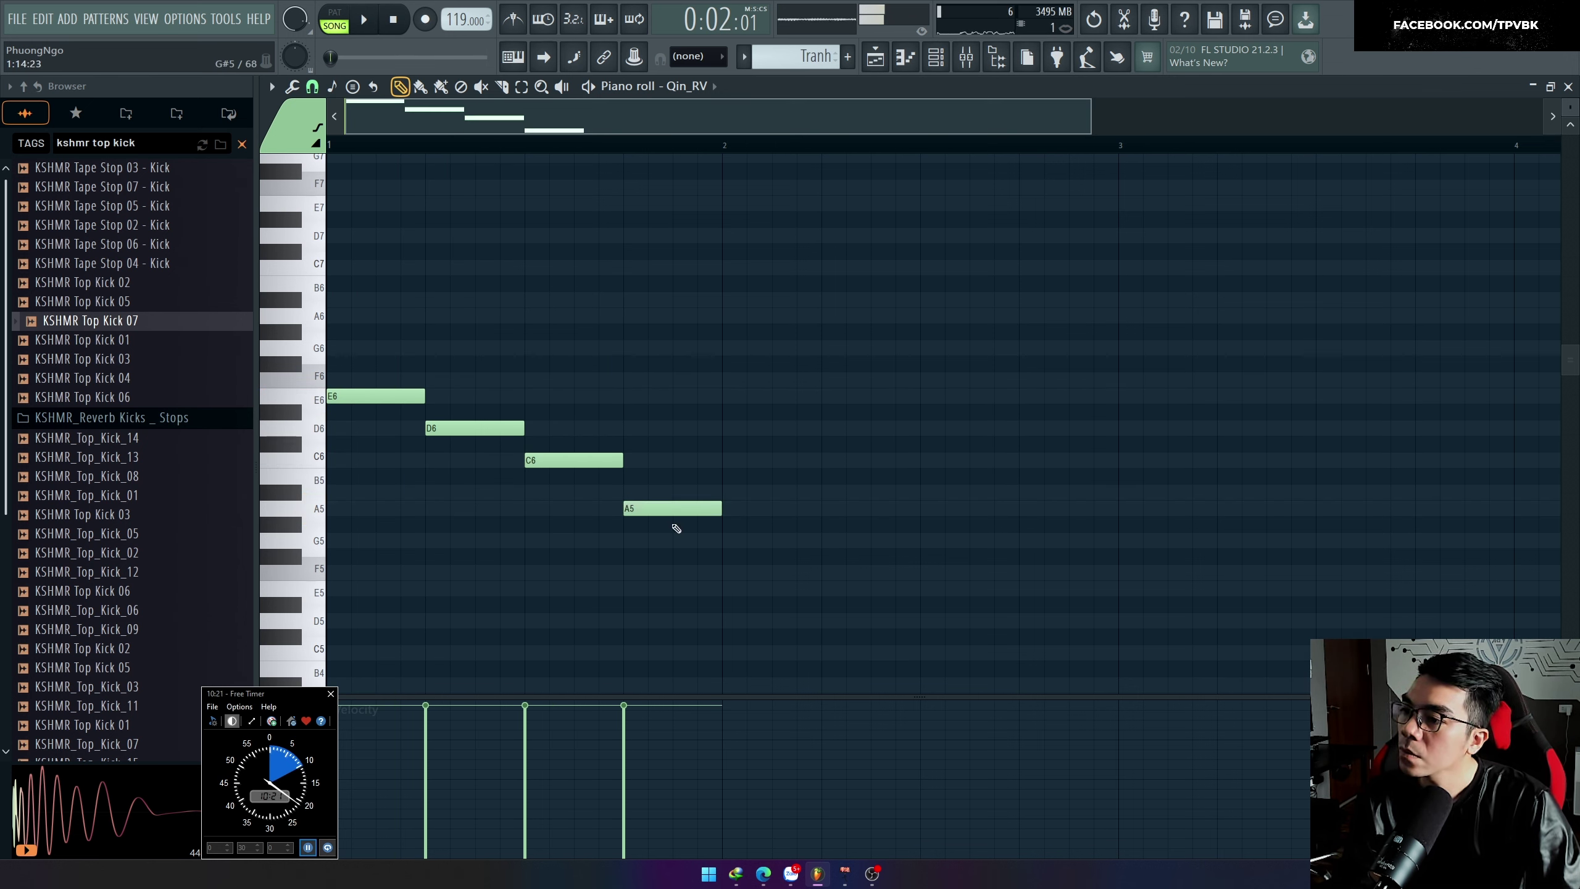
Step: Put G5 on beat 4 and A5 at bar 2, and add a rising G5, A5, C6, D6, E6 run ending on G5
drag(788, 496, 961, 540)
scroll(871, 486, down, 1)
drag(329, 145, 951, 145)
click(838, 509)
click(876, 460)
click(916, 427)
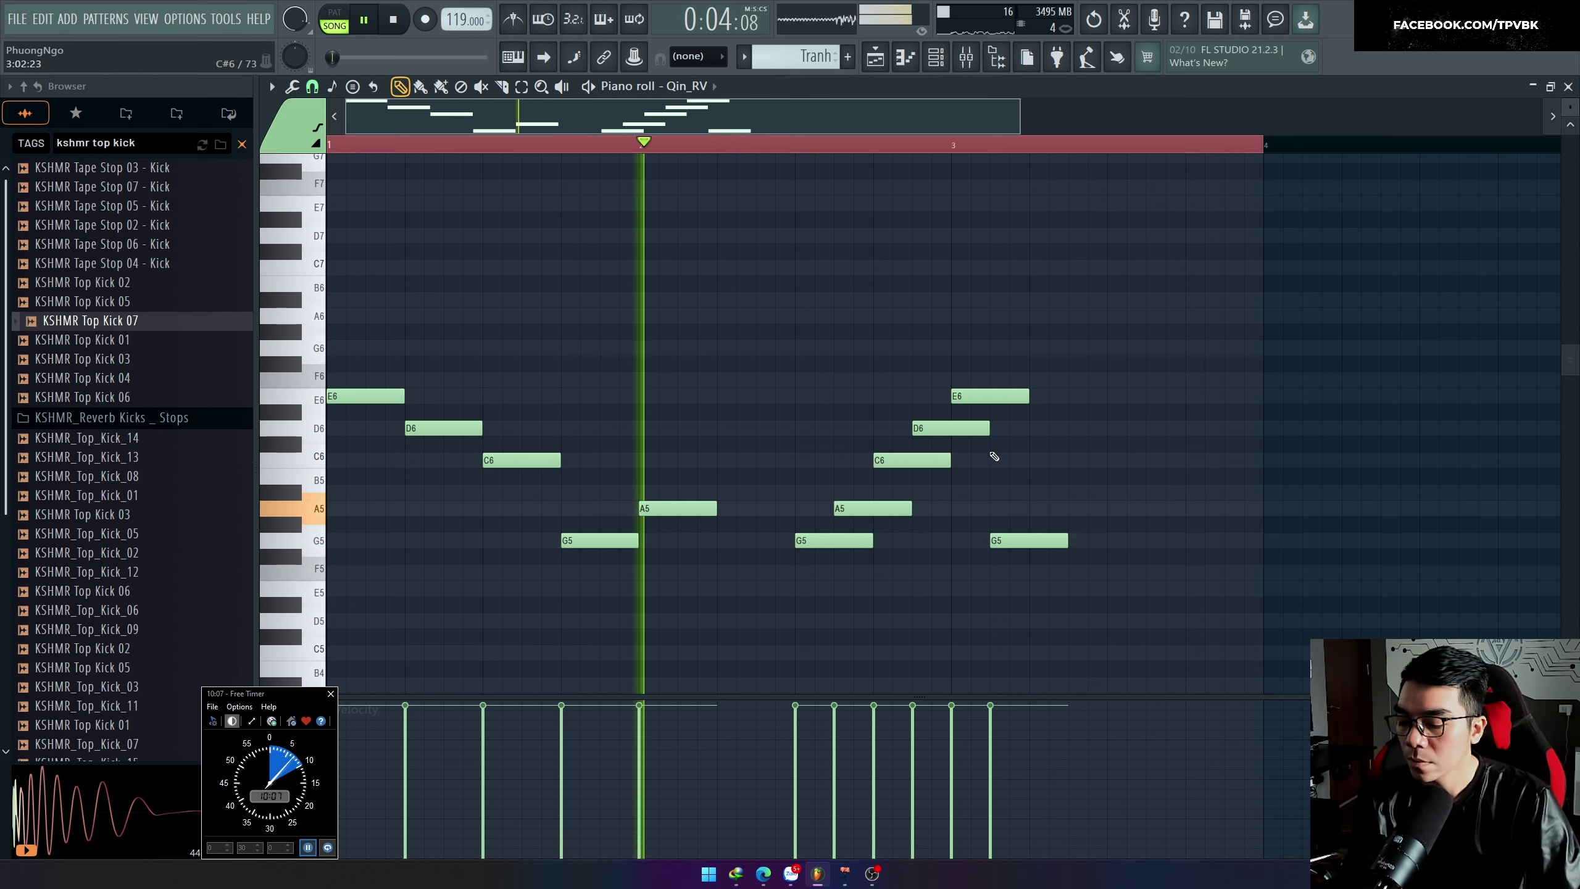
Step: Apply quick legato to the notes, shorten bar 2's opening A5 note to 1.5 beats and shift the following notes half a beat earlier
key(ctrl+l)
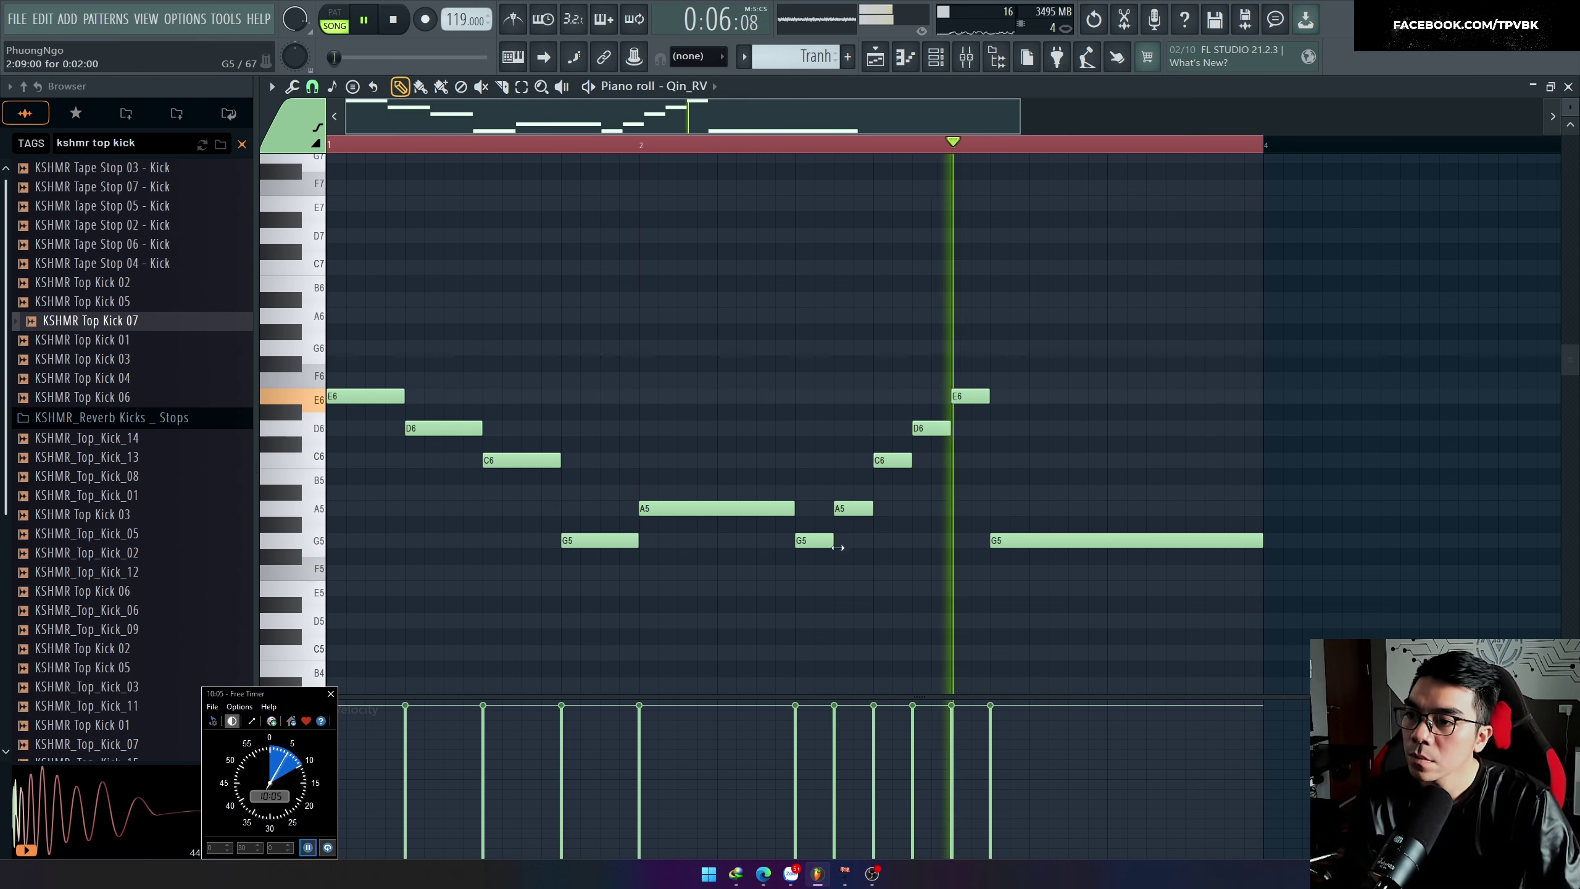
drag(793, 508, 753, 507)
drag(786, 571, 988, 332)
drag(1019, 466, 980, 465)
ctrl+click(1061, 384)
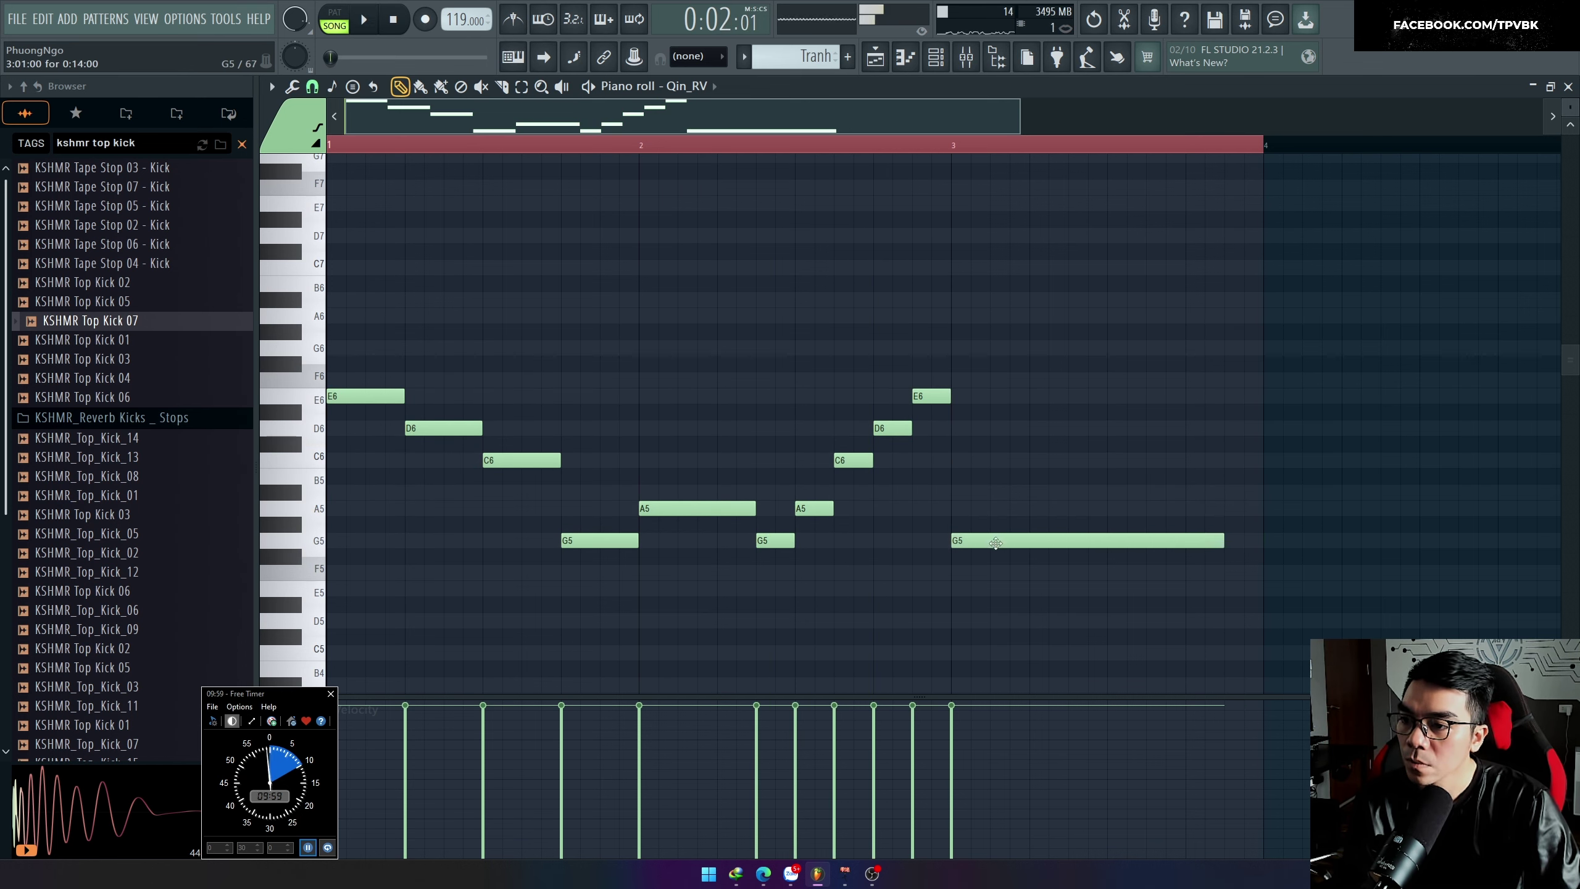
Step: Shorten the final G5 note at bar 3 to half a beat and add half-beat E5, G5, A5 and G5 notes following it
key(space)
drag(1221, 540, 989, 540)
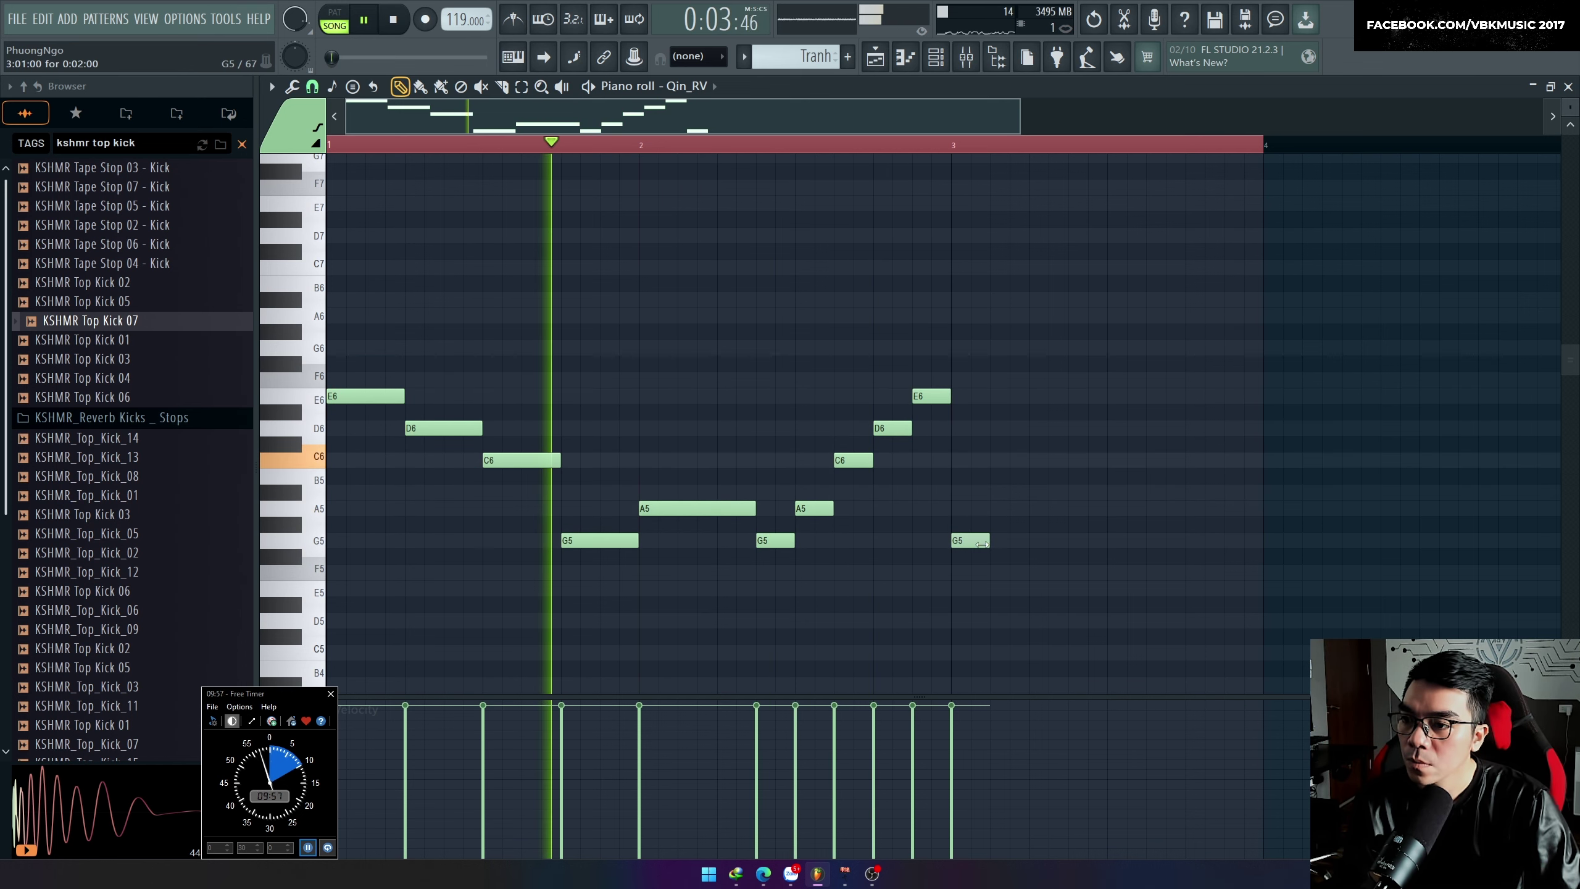
click(790, 141)
key(space)
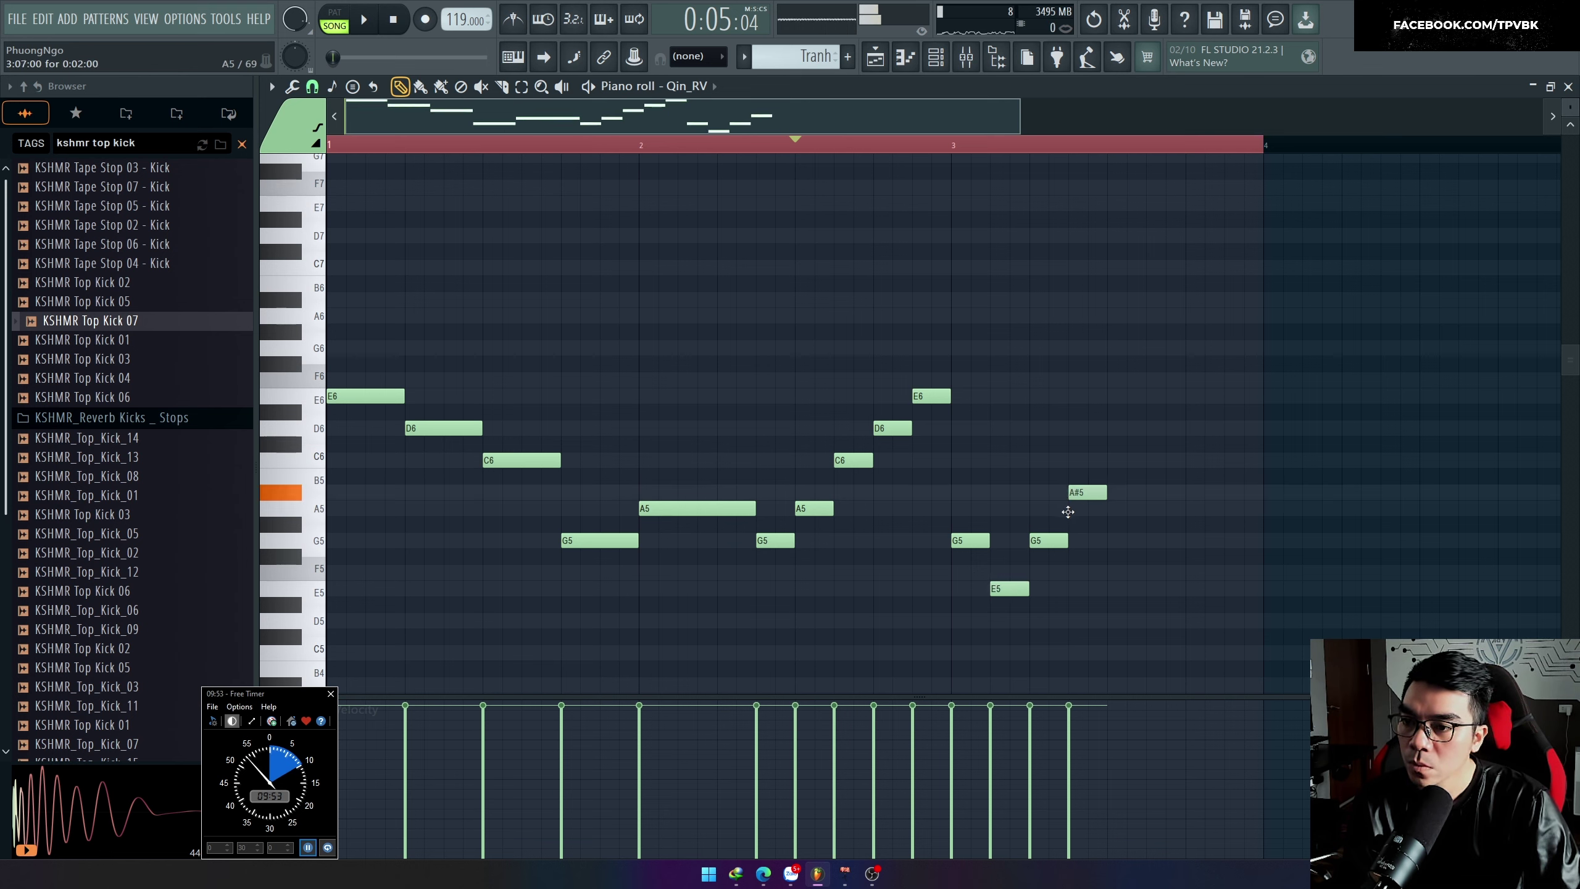
key(space)
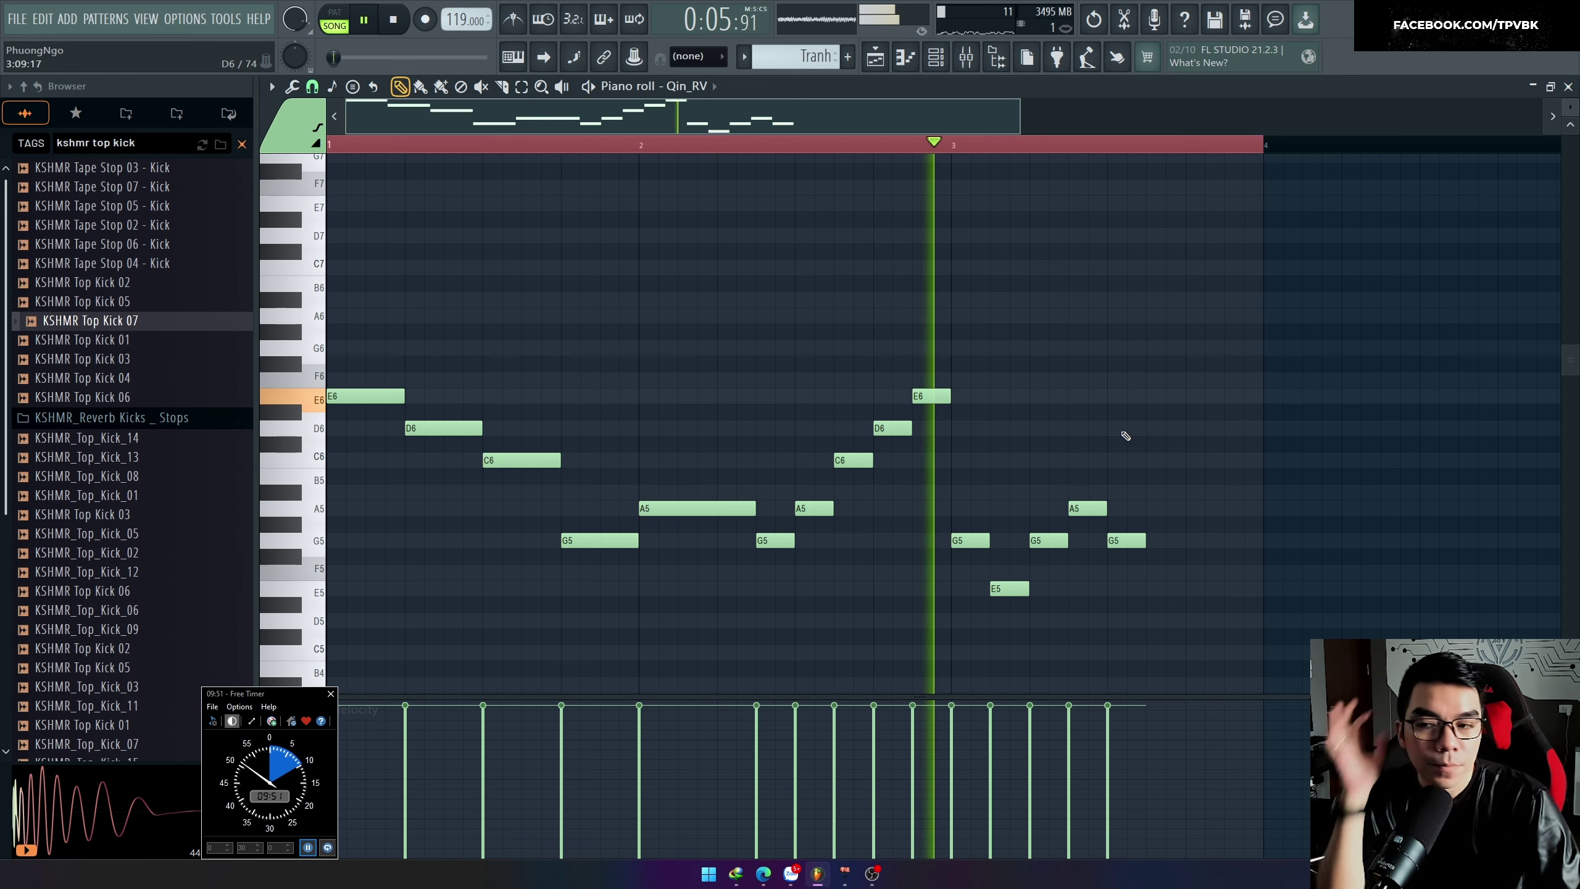
Step: Space the last E5, G5, A5 and G5 notes one beat apart from bar 3 beat 2 and apply quick legato to all notes
key(space)
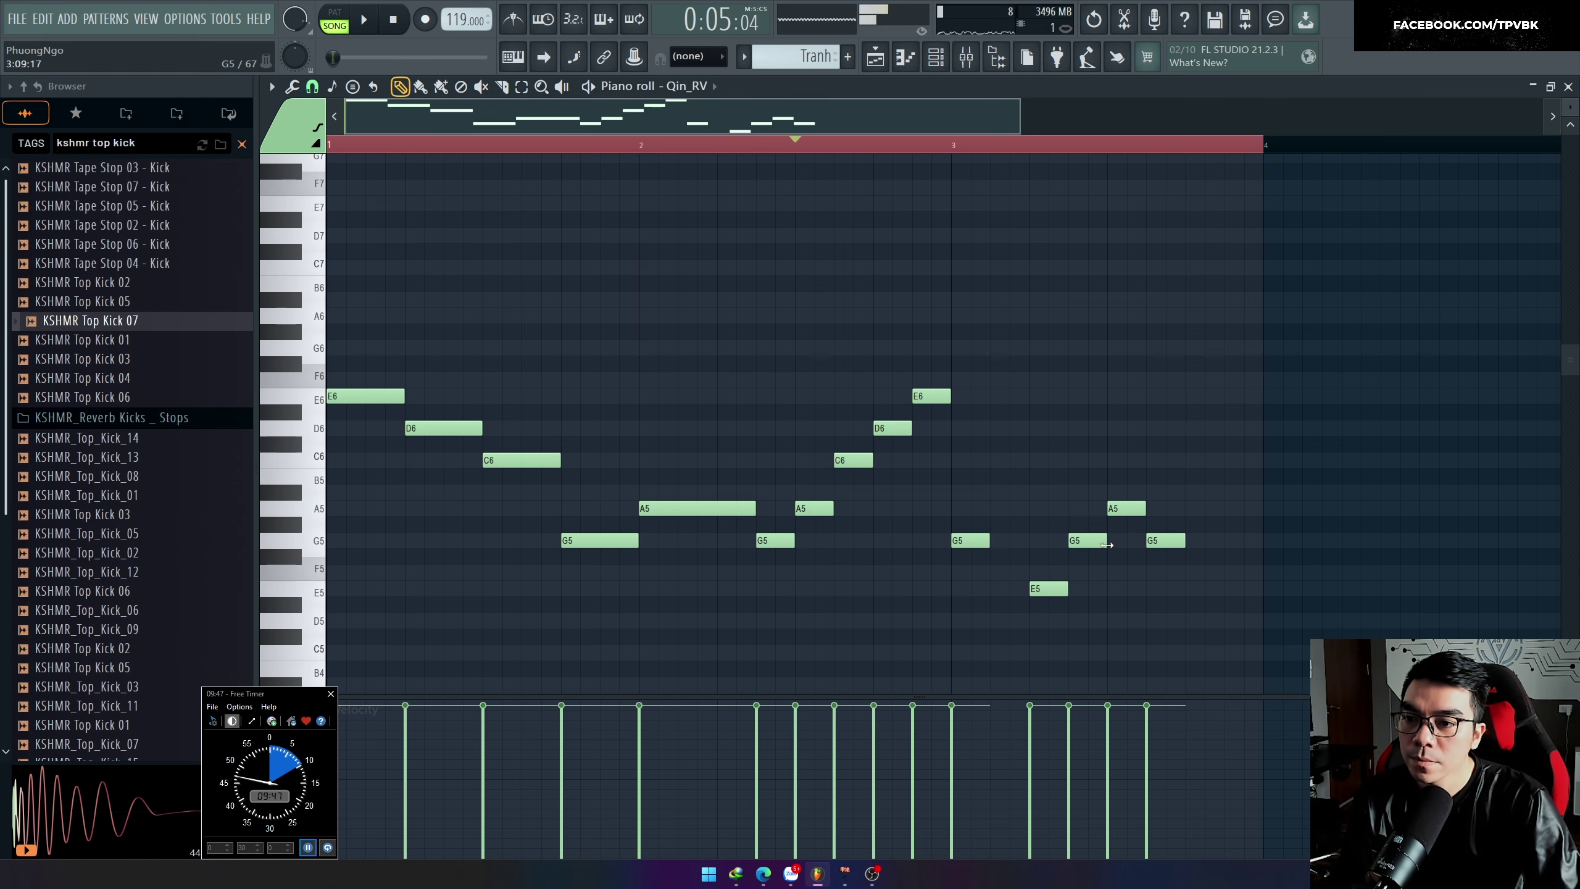
click(1268, 544)
key(space)
key(ctrl+a)
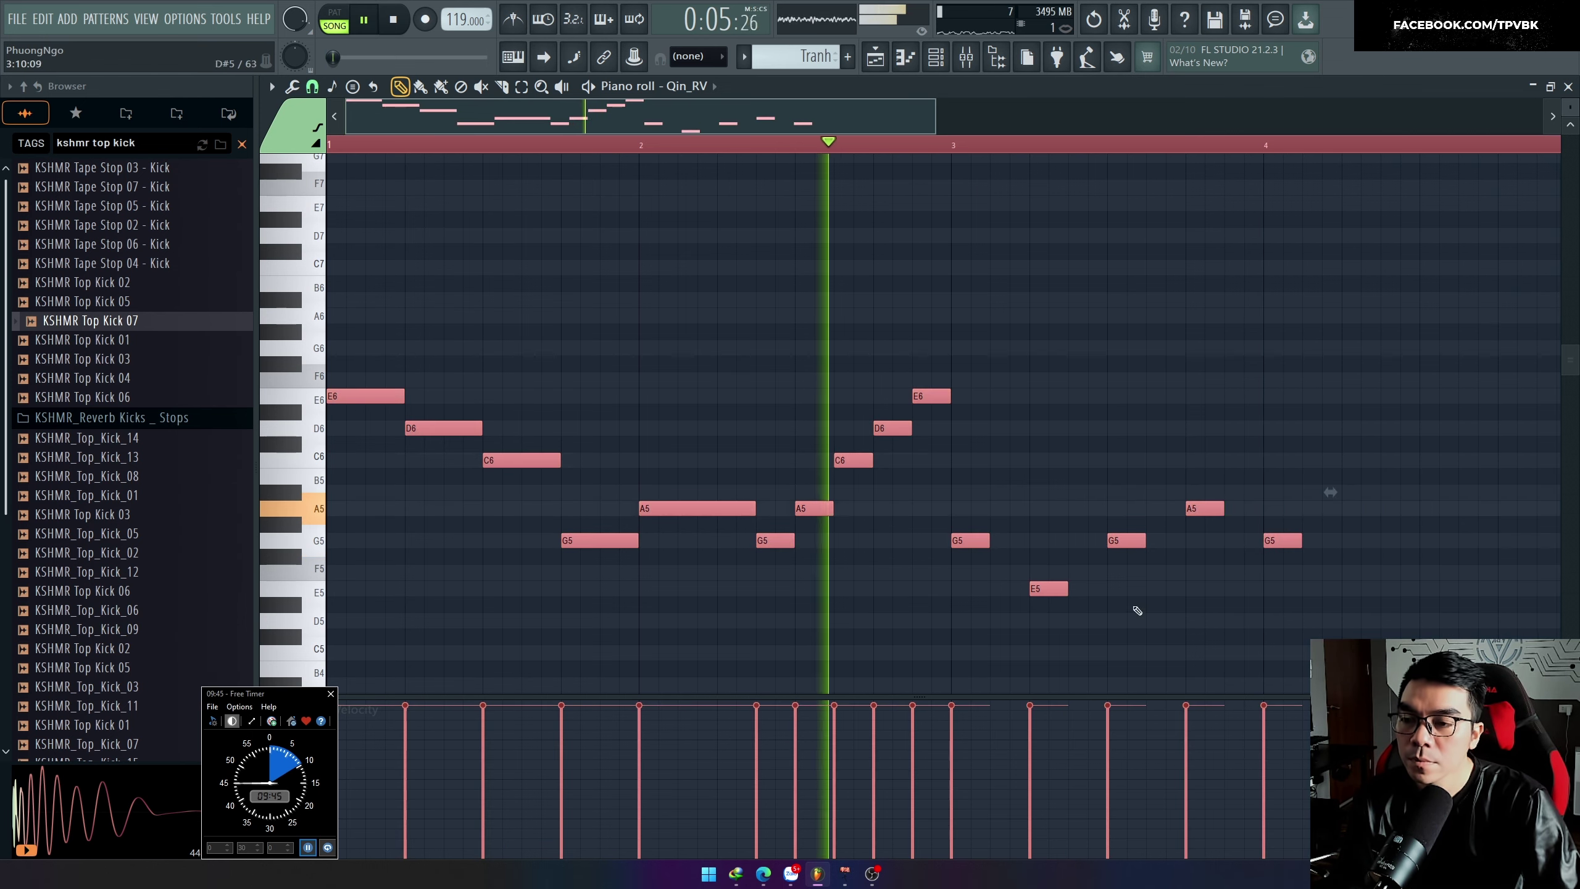
key(ctrl+l)
scroll(896, 633, down, 3)
key(ctrl+d)
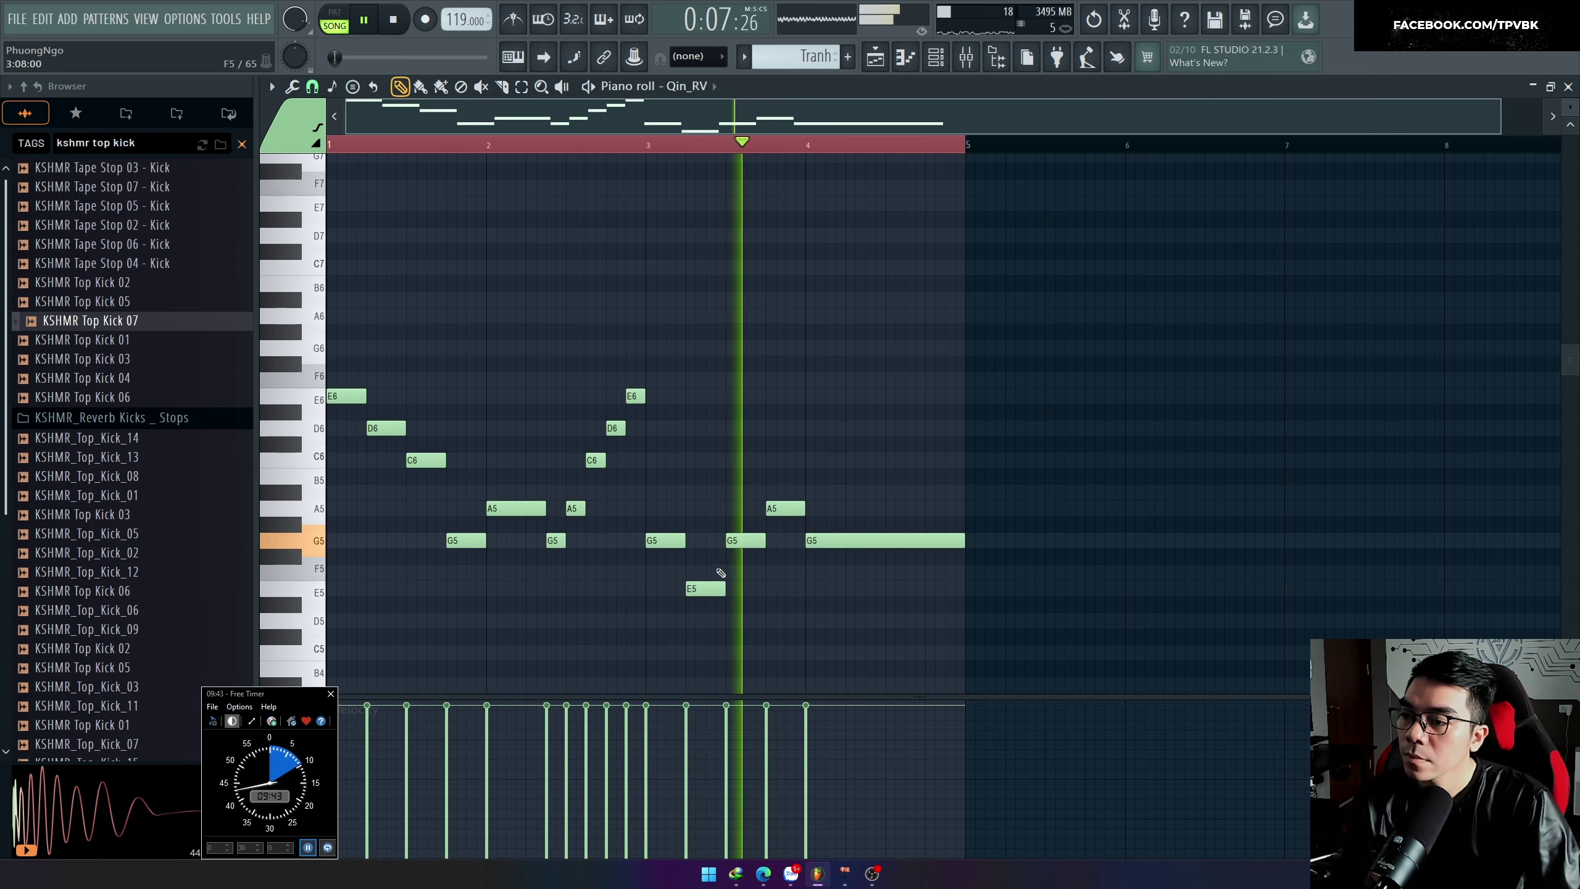
Step: Fill the last two beats of bar 4 with half-beat E6, C6, G6 and D6 notes and duplicate the four-bar phrase into bars 5–8
scroll(1002, 492, up, 3)
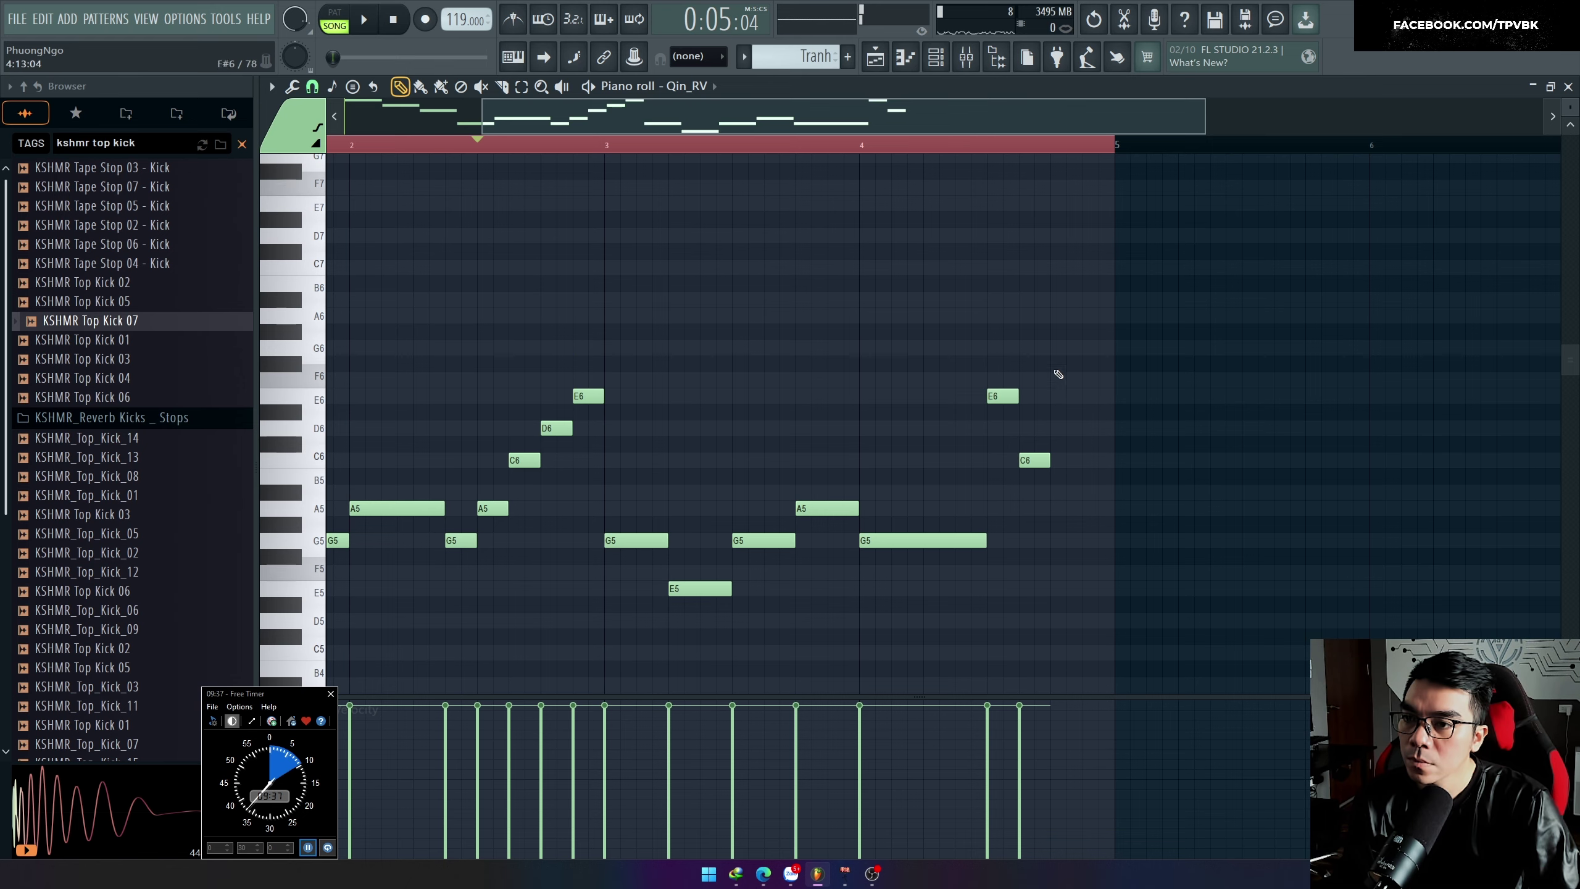
key(space)
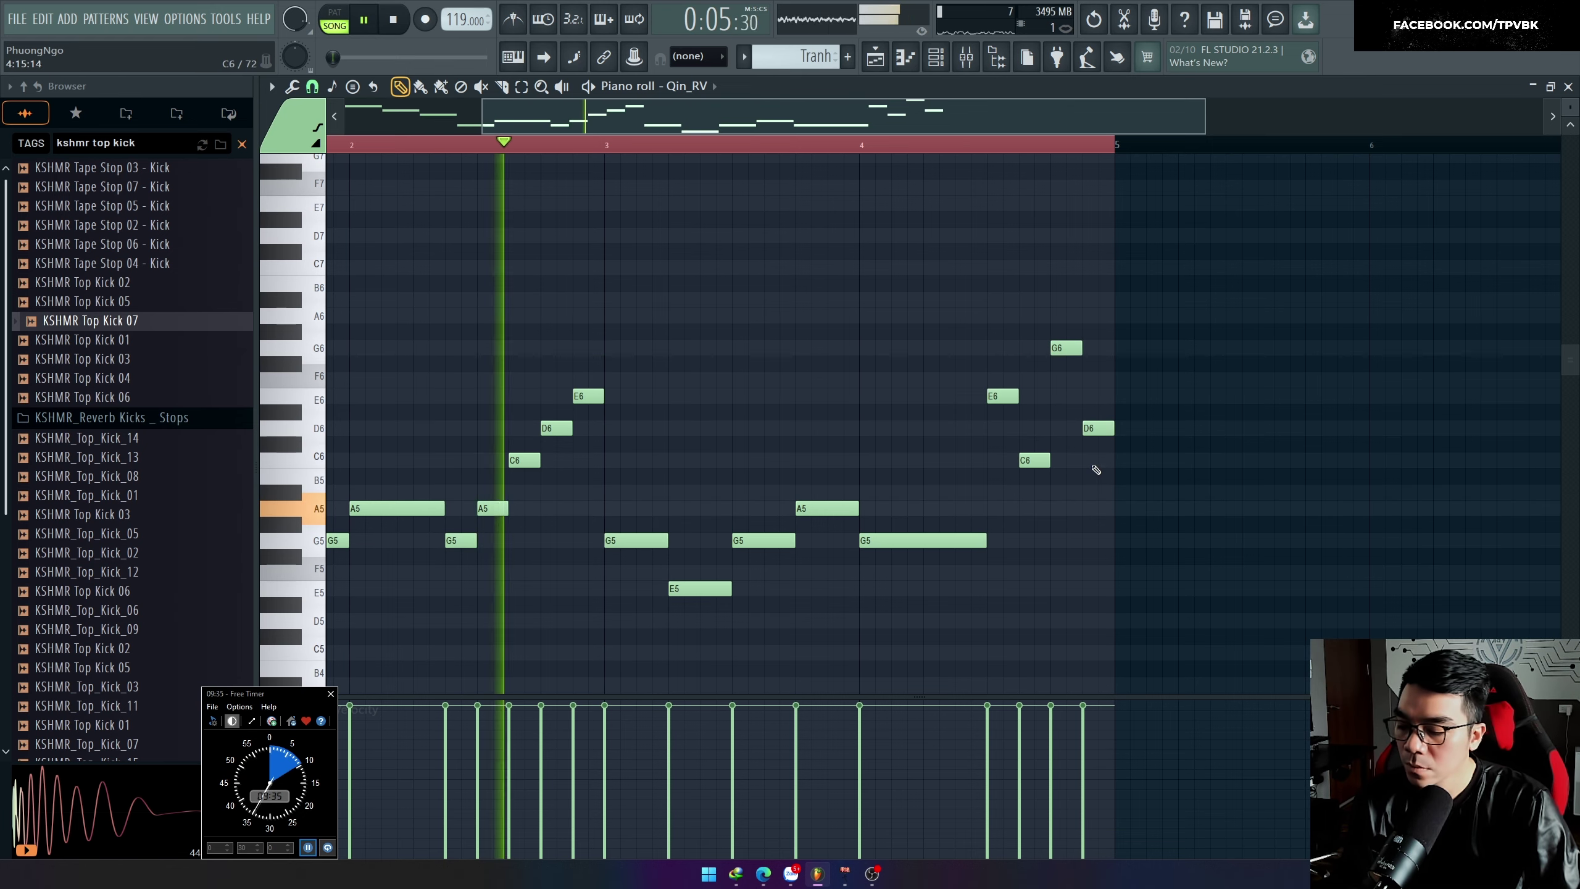
key(ctrl+b)
scroll(1052, 497, down, 3)
key(ctrl+a)
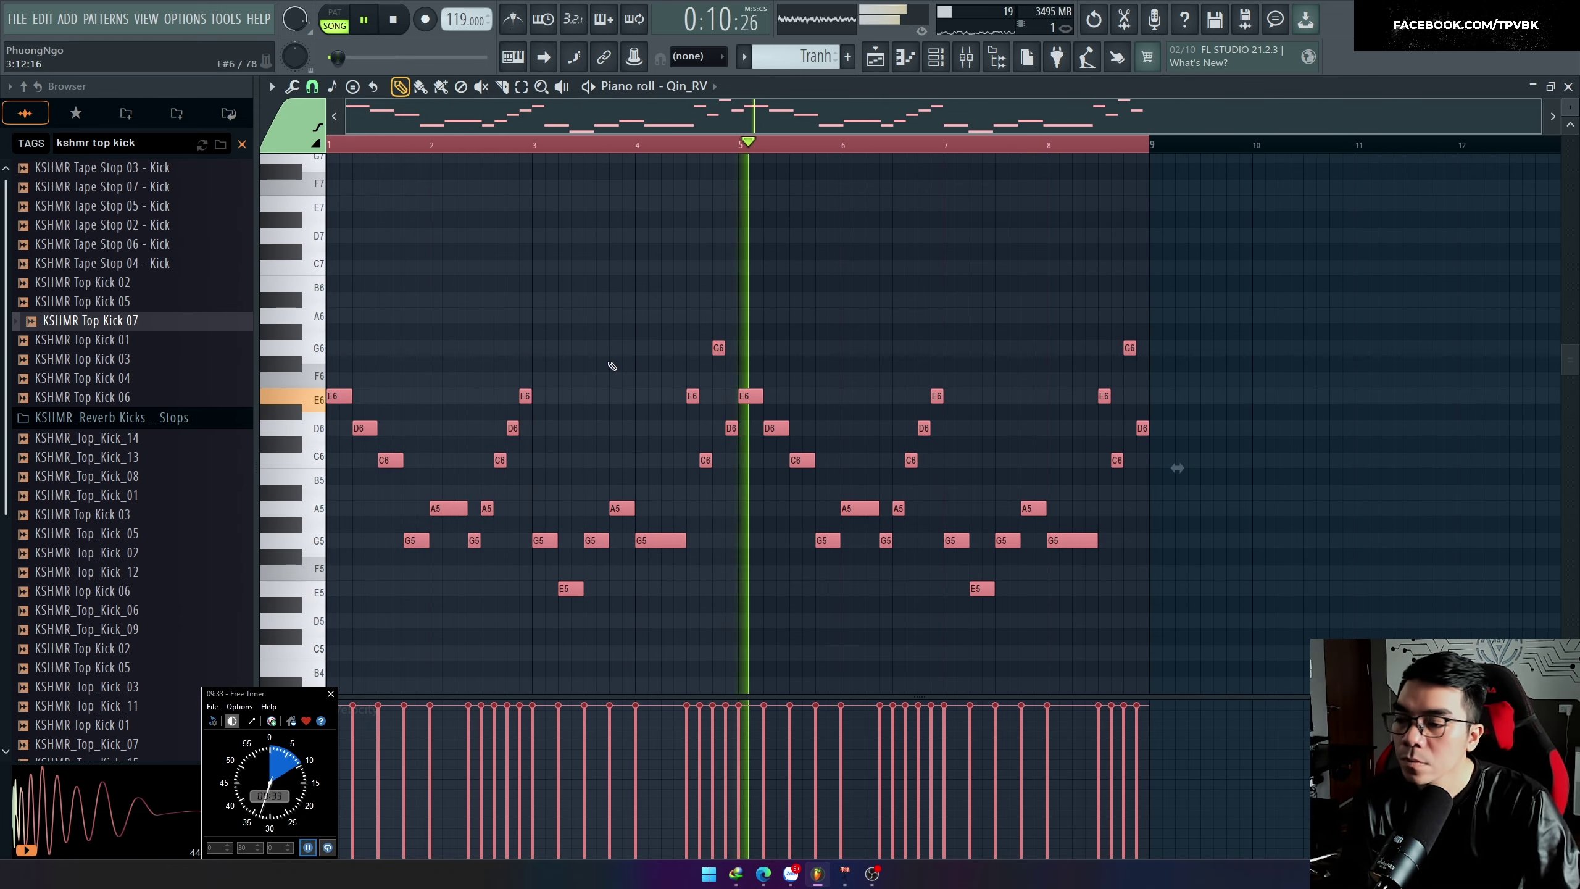
scroll(933, 364, up, 3)
key(ctrl+d)
scroll(800, 370, down, 2)
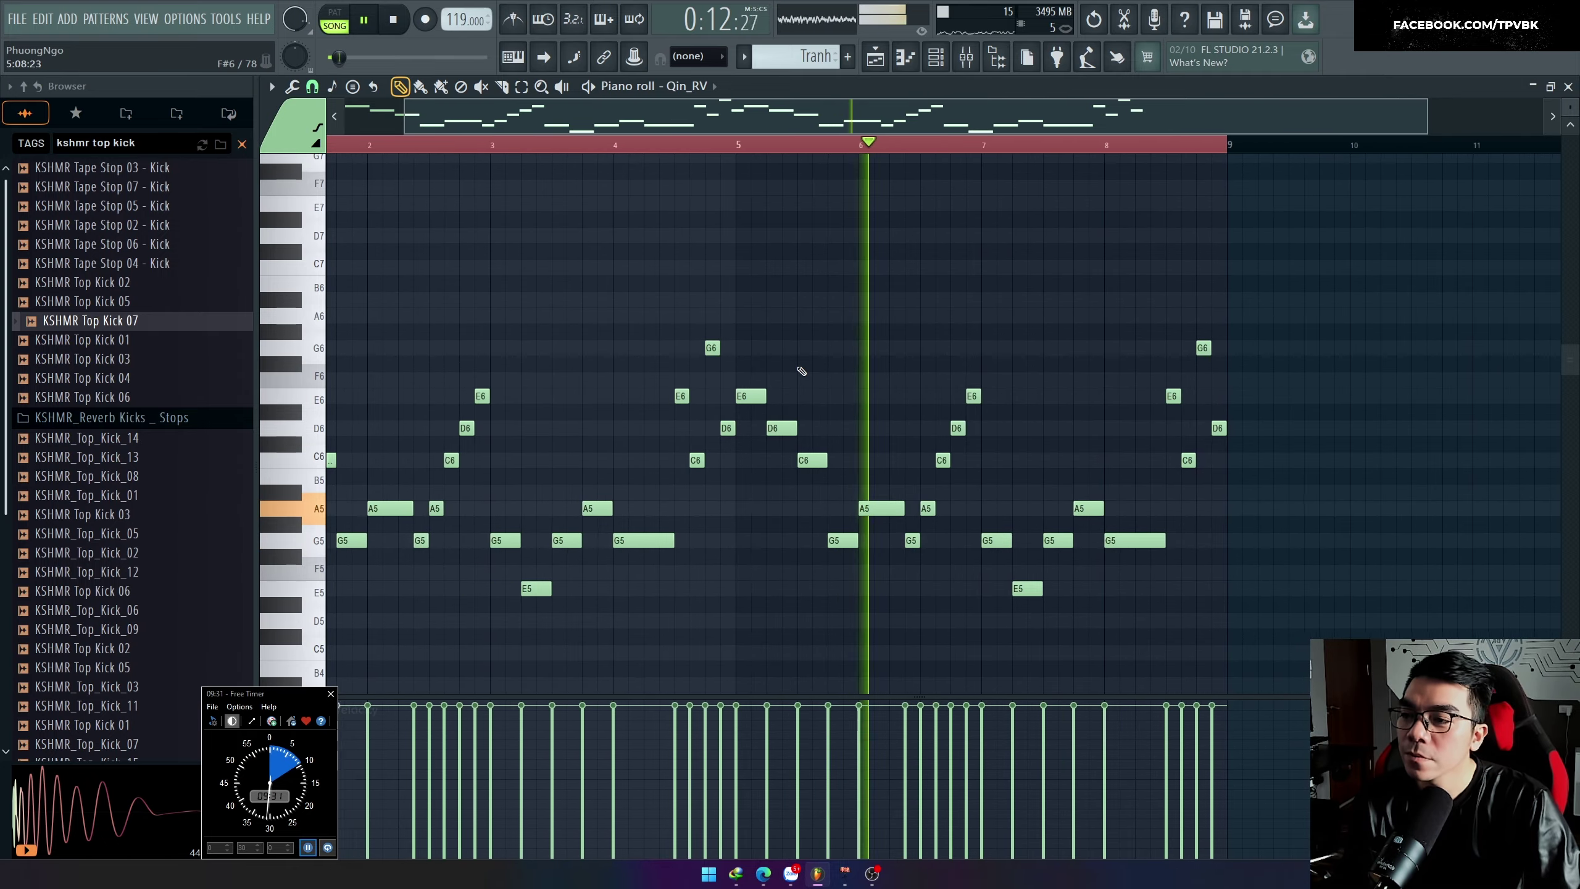
Step: Replace the long G5 note at the start of bar 8 with a D6 note
scroll(871, 367, up, 2)
scroll(828, 380, down, 2)
scroll(1064, 386, up, 3)
scroll(1027, 355, up, 1)
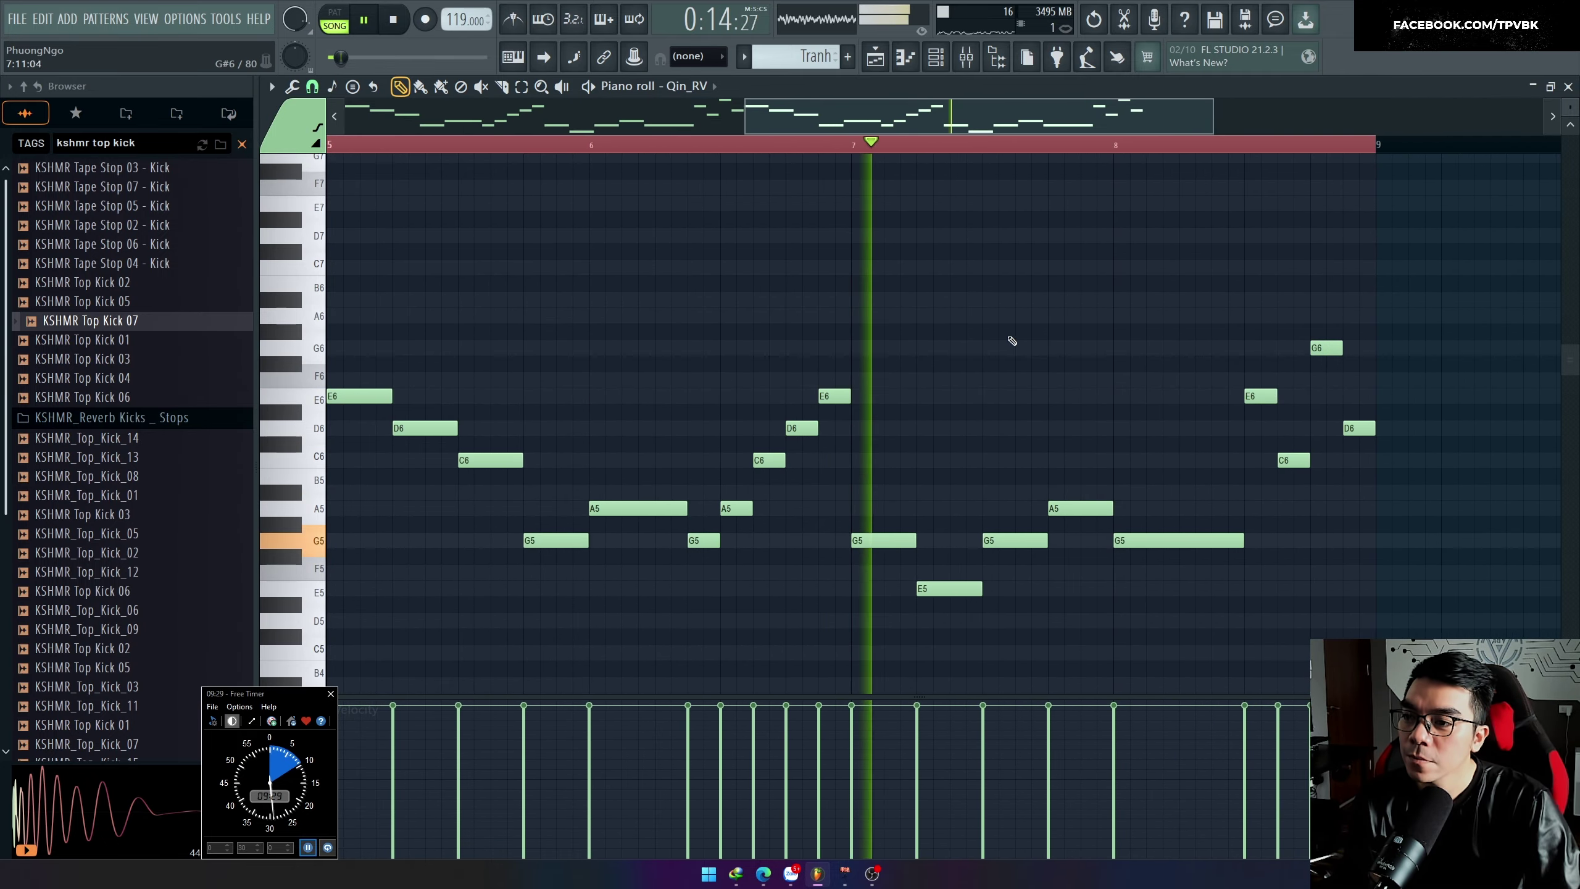
scroll(858, 417, down, 3)
key(space)
scroll(1047, 435, up, 1)
click(1048, 475)
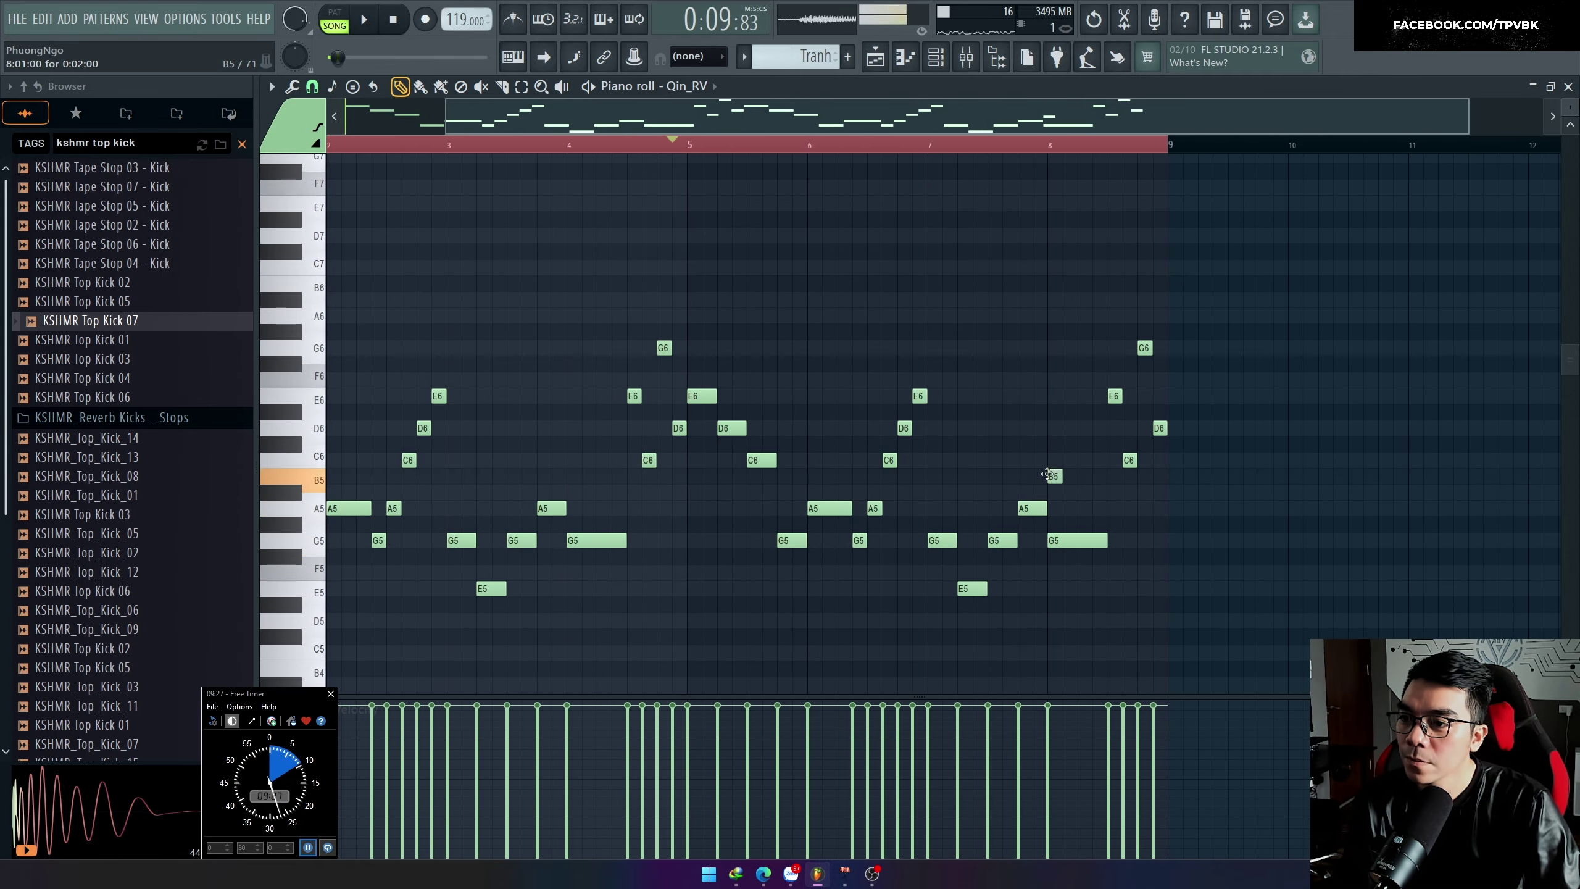
scroll(1059, 482, up, 3)
drag(1048, 478, 1114, 428)
right_click(1089, 539)
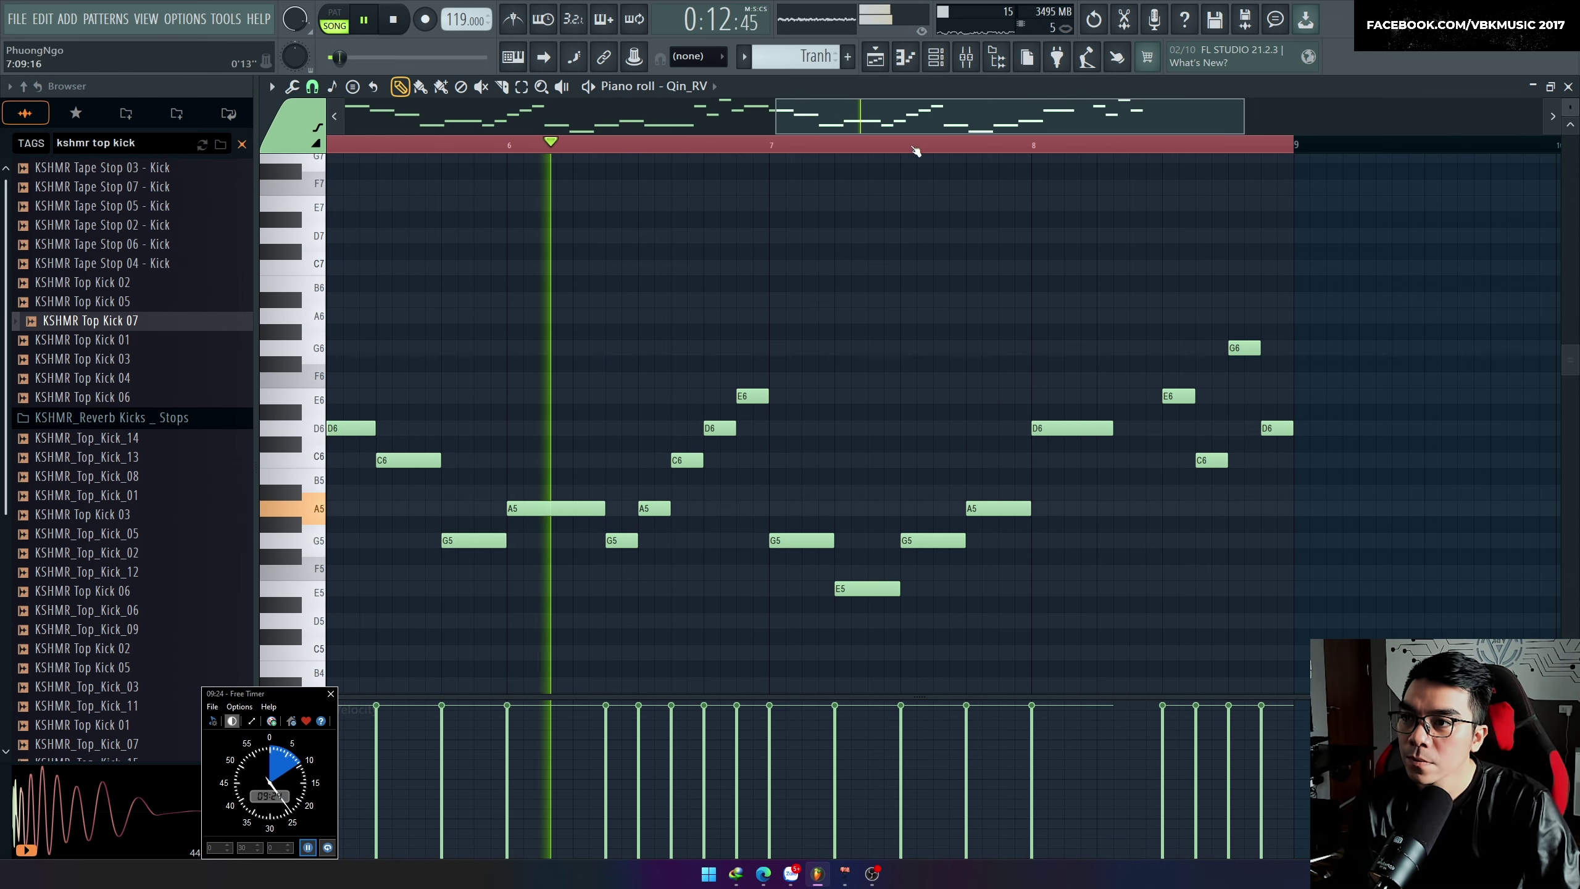
Step: Play from bar 7, set the D6 note in bar 8 to 1.5 beats and add a half-beat G6 note right after it
click(927, 145)
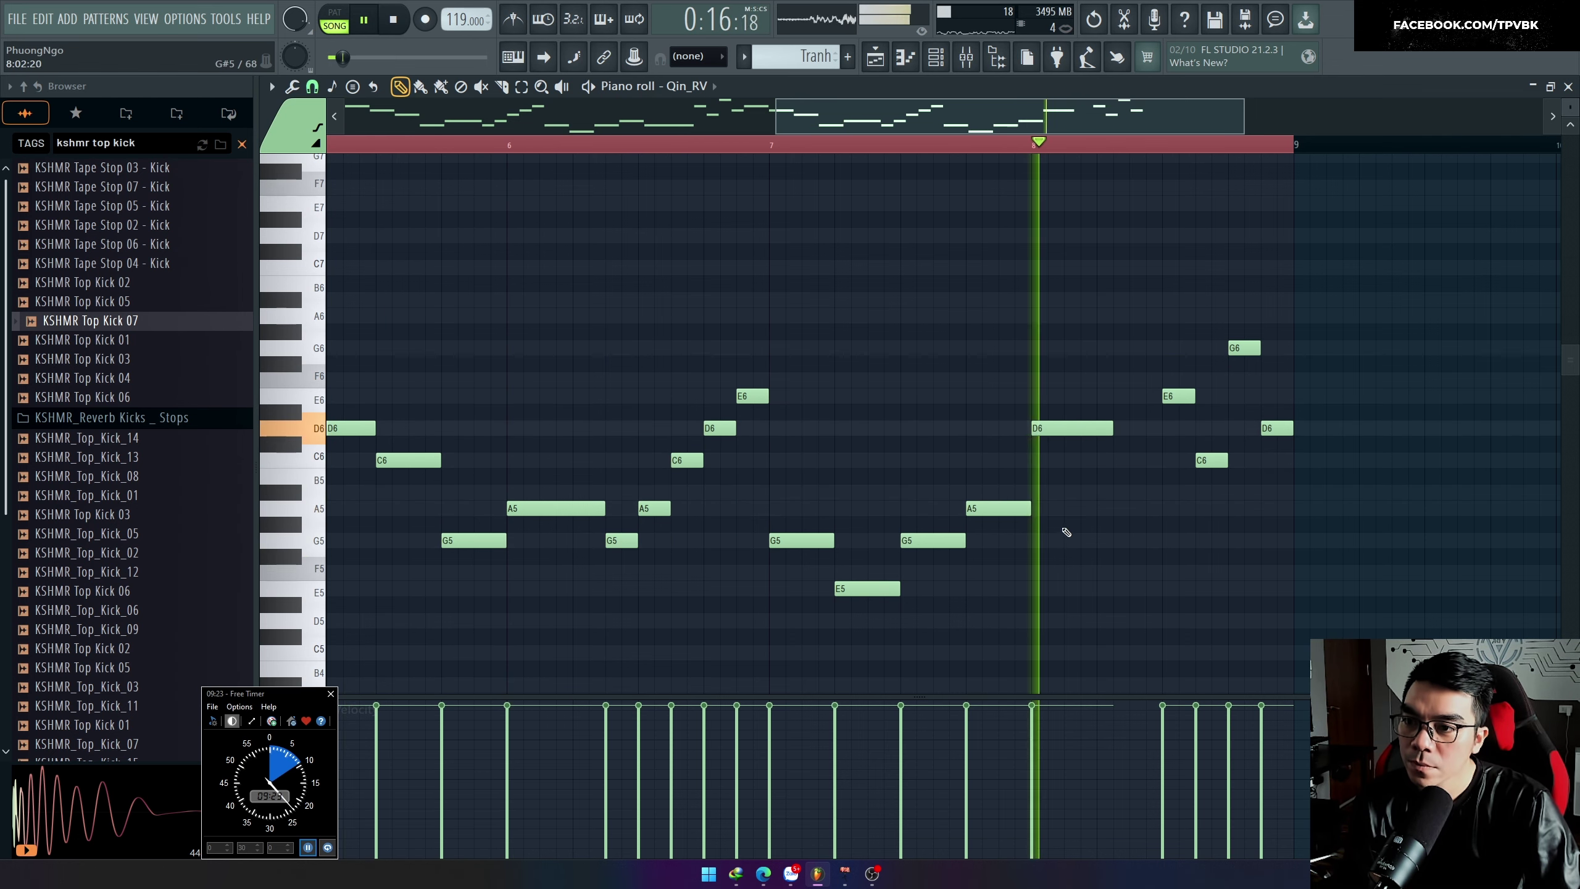
key(space)
key(space)
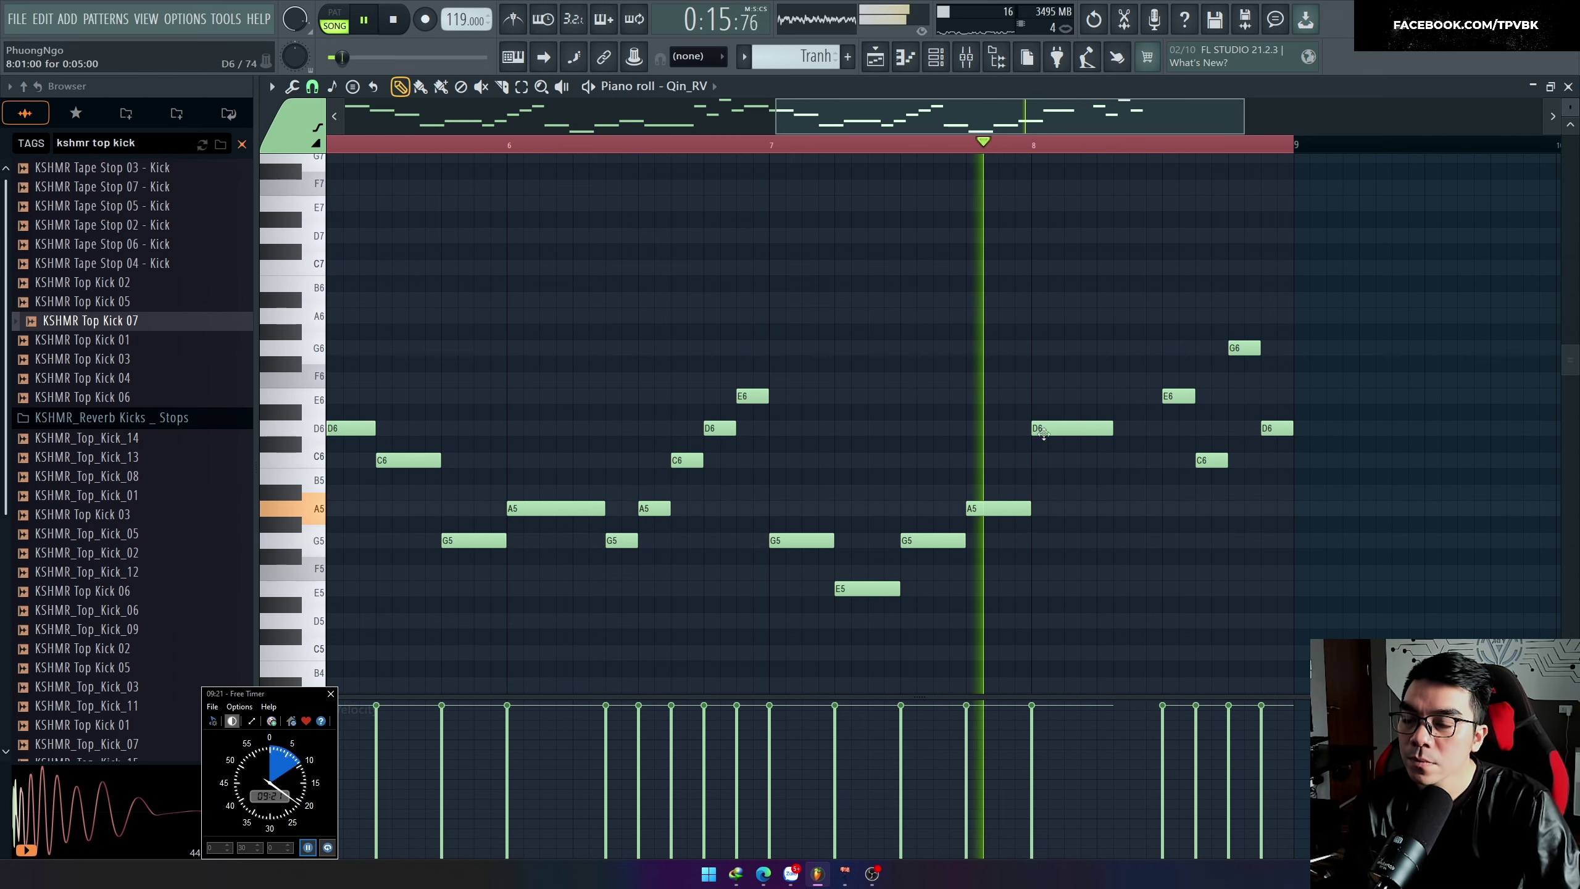
scroll(1130, 485, up, 3)
right_click(1131, 484)
key(space)
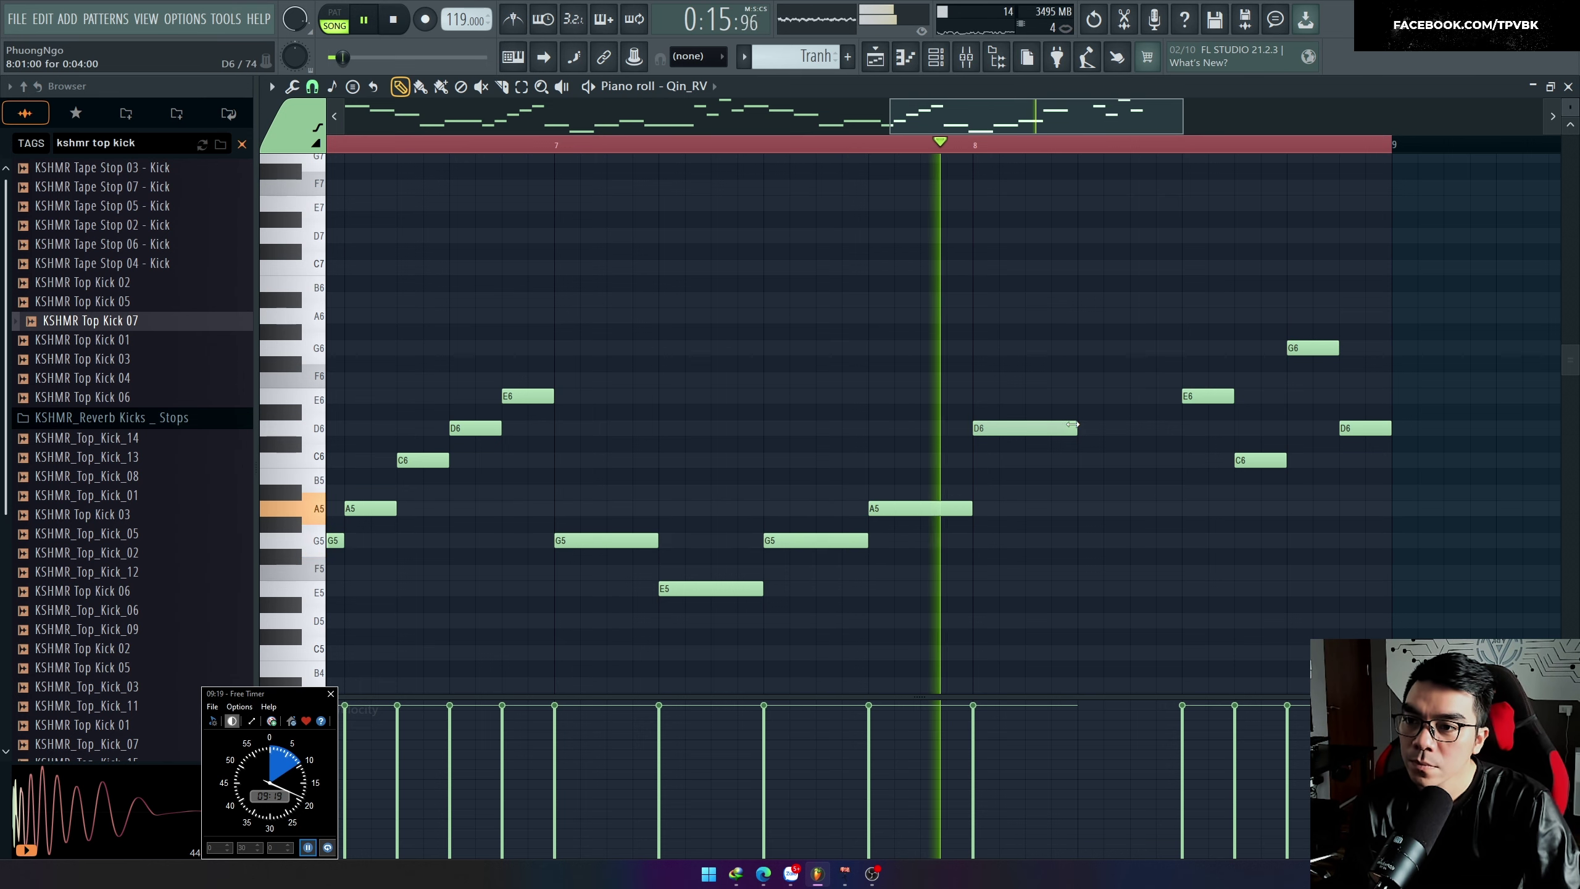
drag(1076, 429, 1129, 428)
click(1133, 379)
drag(1282, 381, 1154, 349)
double_click(1153, 379)
key(Escape)
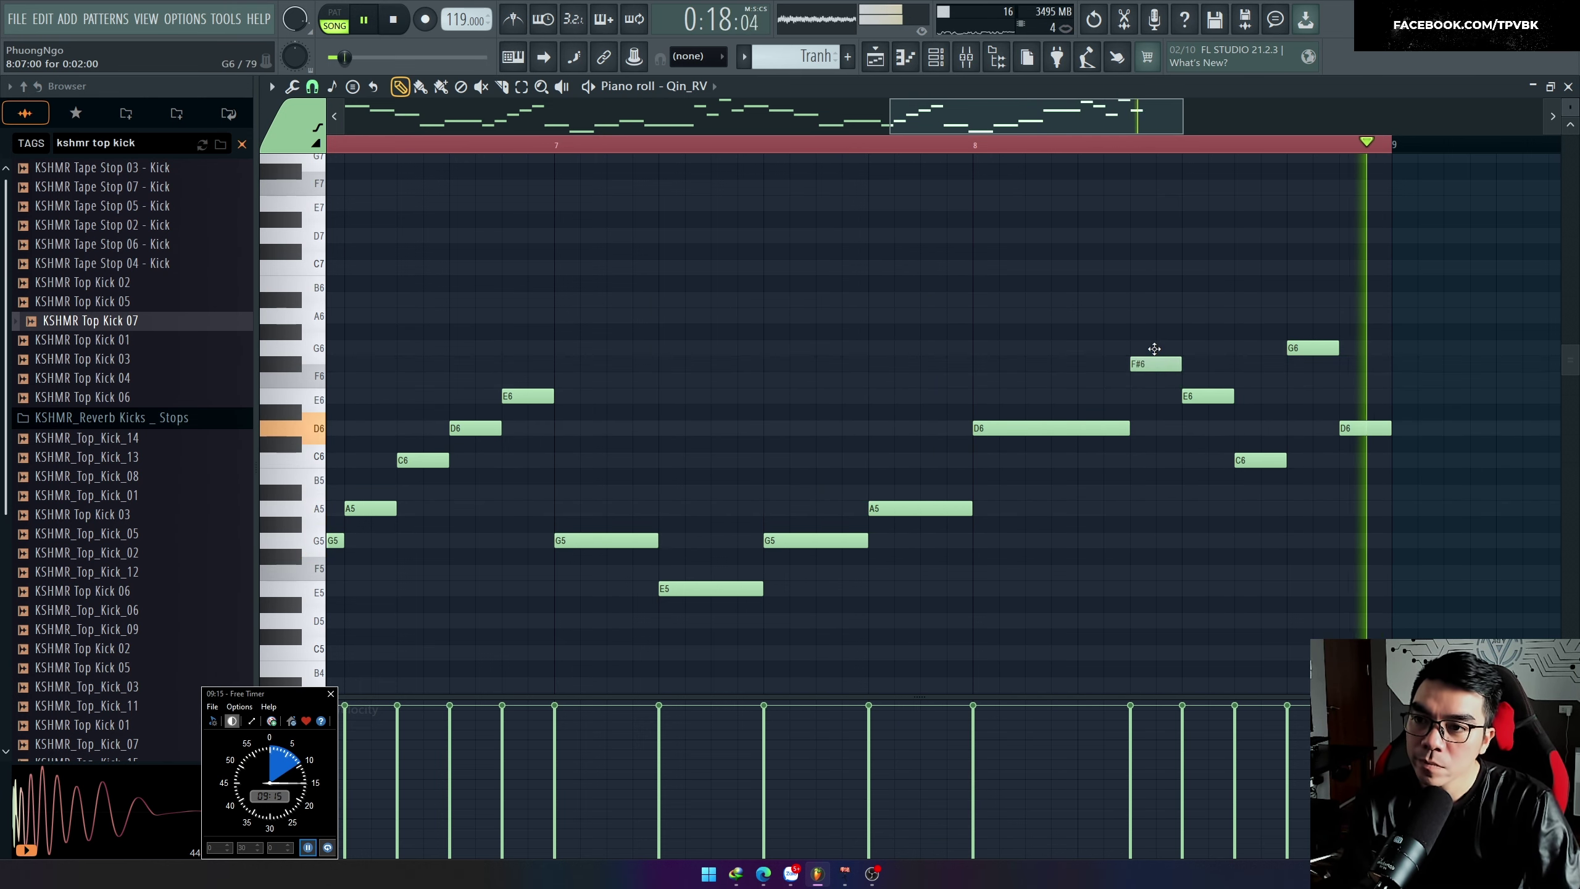
Step: Check the whole Tranh melody, play it from the start and return to the playlist
key(ctrl+a)
scroll(828, 346, down, 2)
scroll(1103, 317, up, 3)
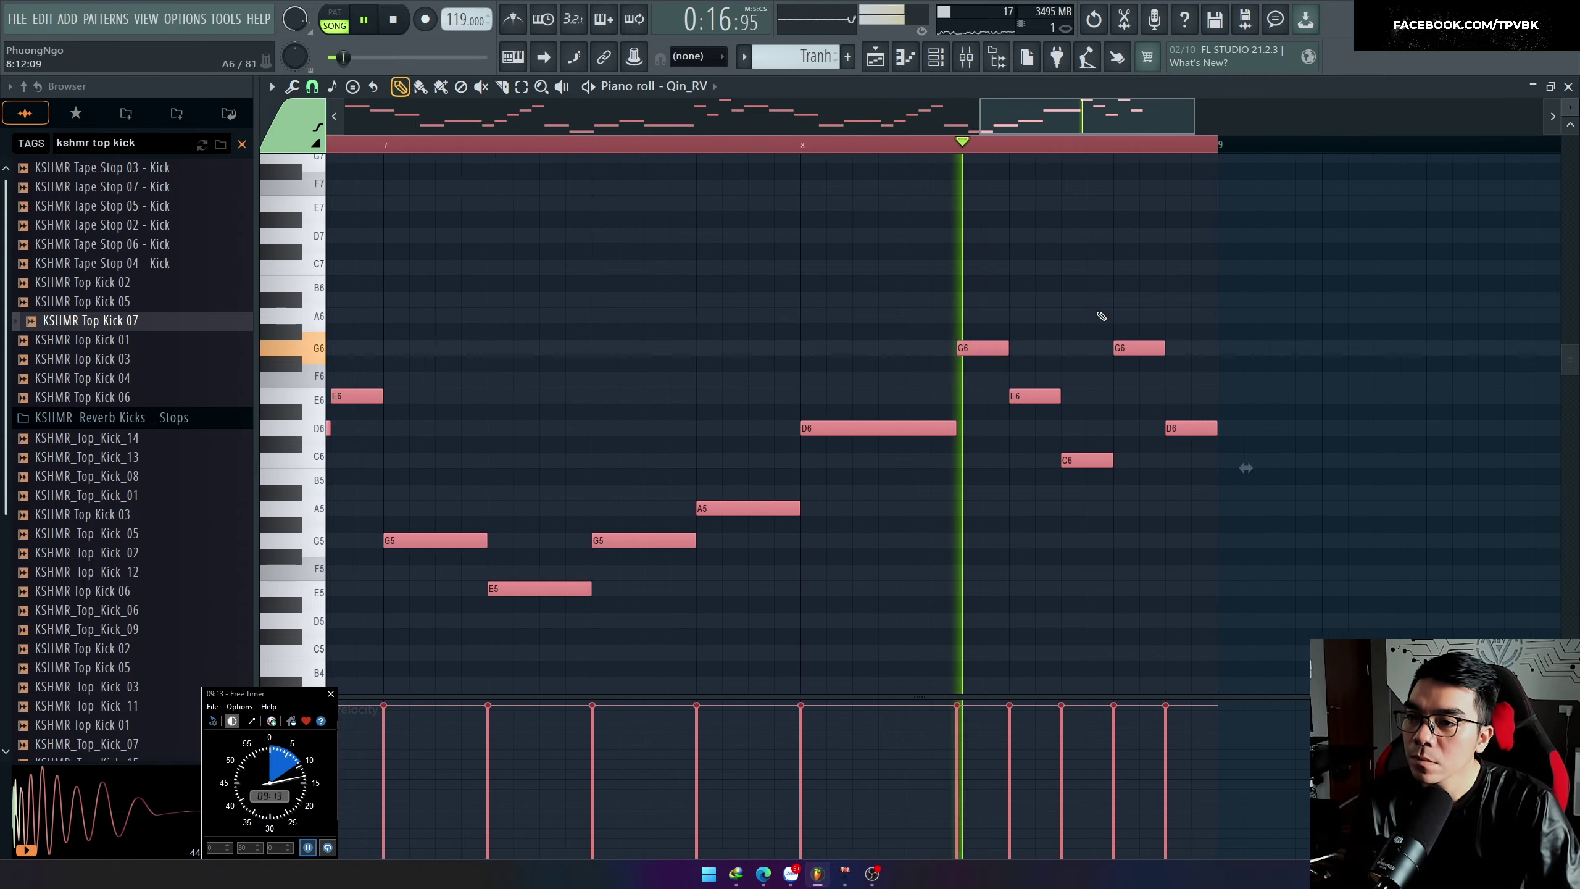
key(ctrl+d)
scroll(1021, 397, down, 5)
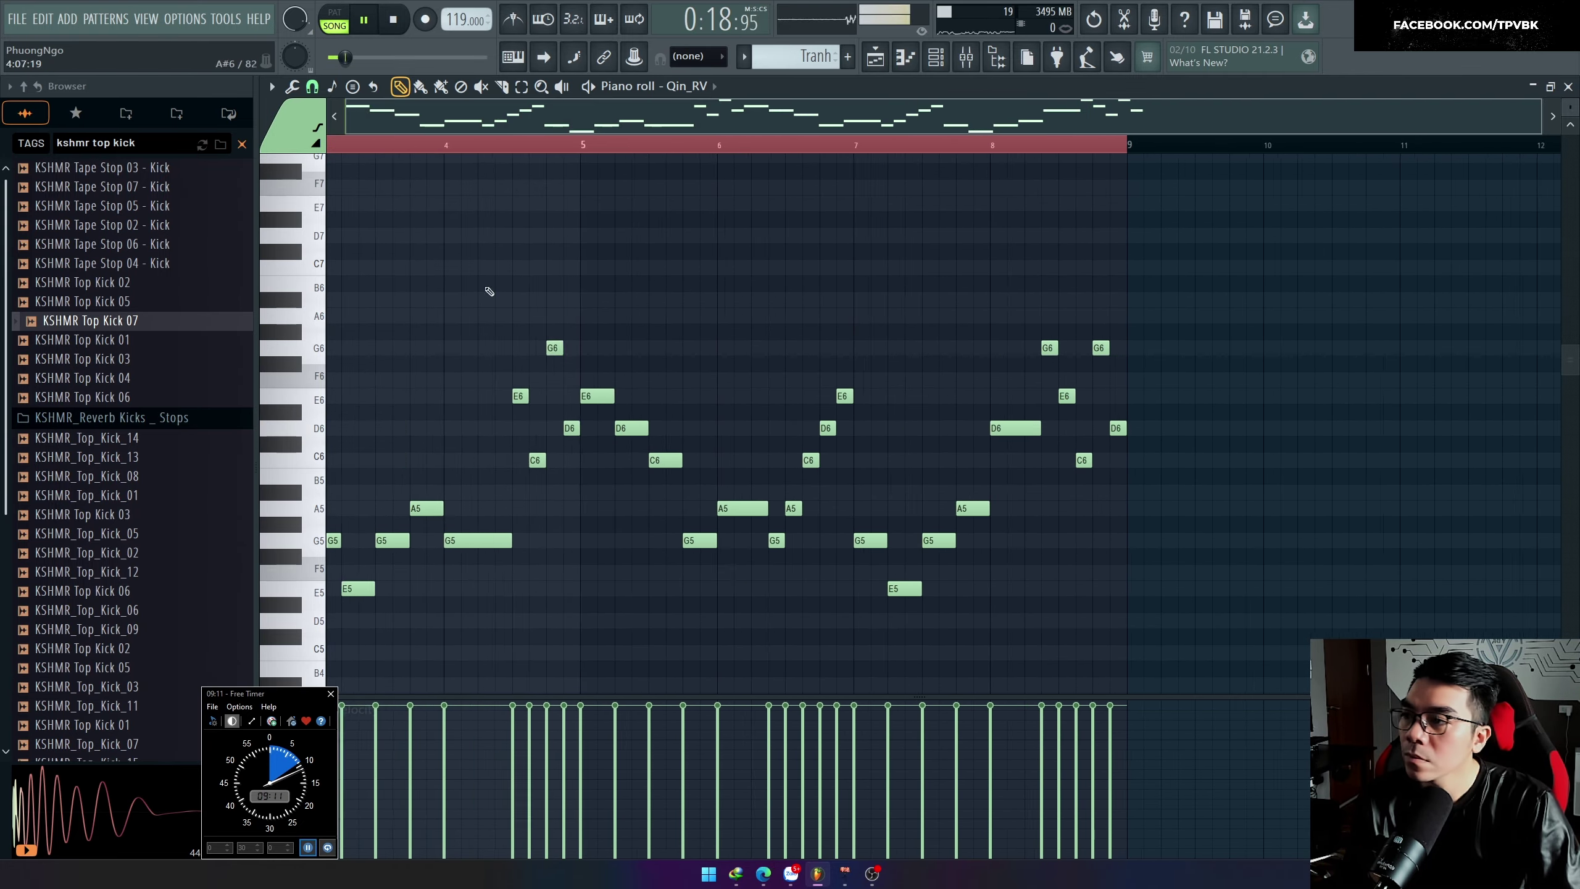
click(364, 149)
key(F5)
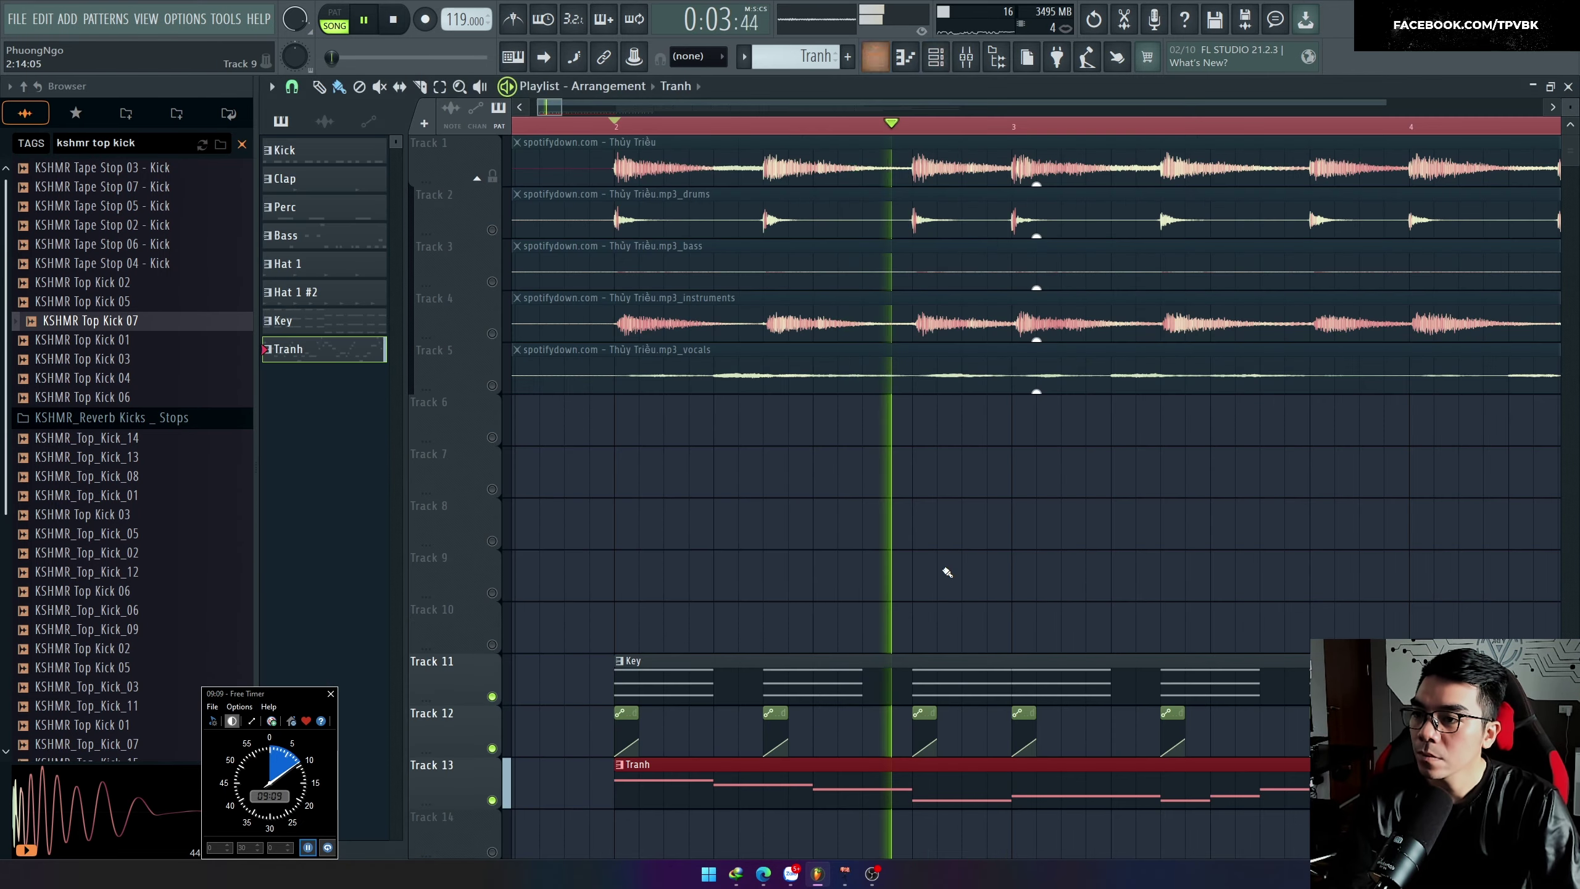
Step: Solo the reference song on Track 1 and listen to its opening bars
click(482, 179)
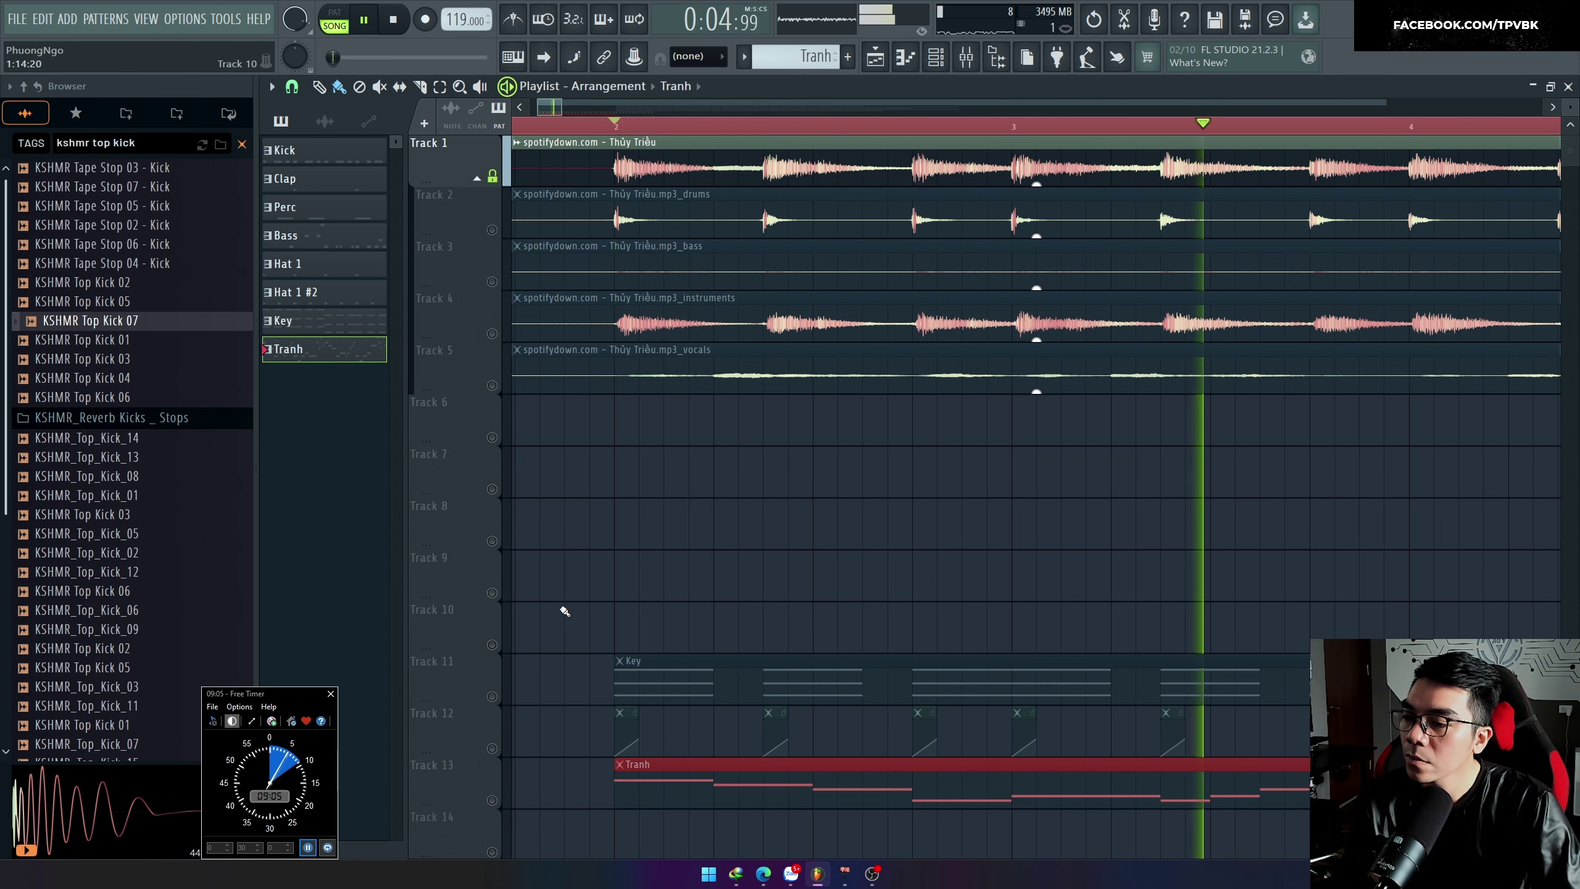
scroll(563, 612, down, 2)
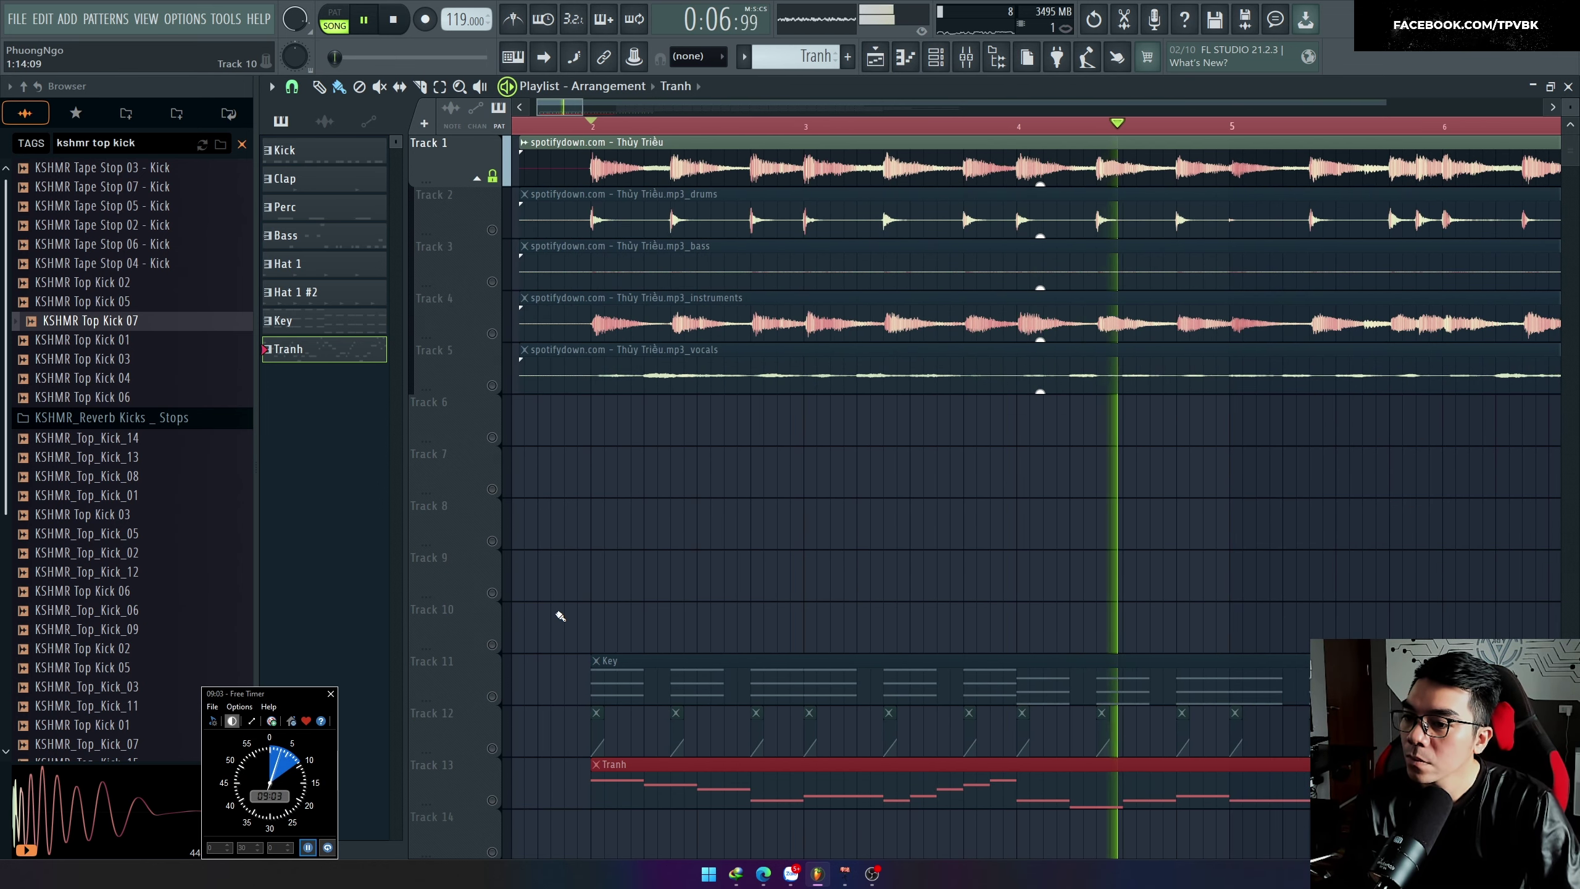
scroll(559, 616, down, 2)
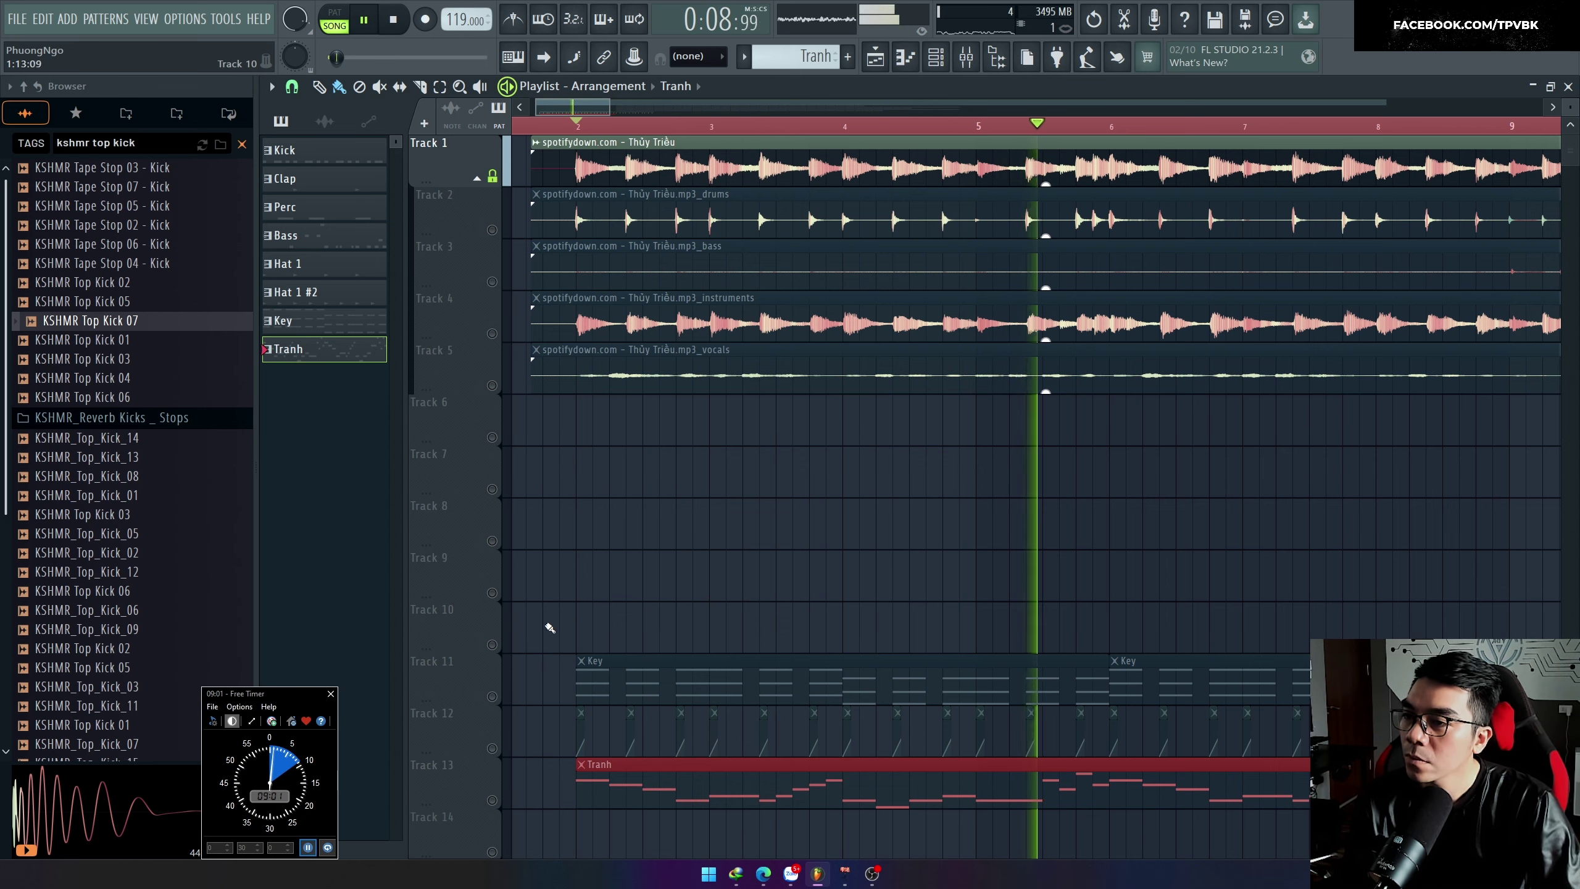
scroll(535, 644, up, 2)
key(space)
Step: Unmute Track 11 and duplicate the Key pattern's four bars of chords into bars 5–8 in its piano roll
click(493, 698)
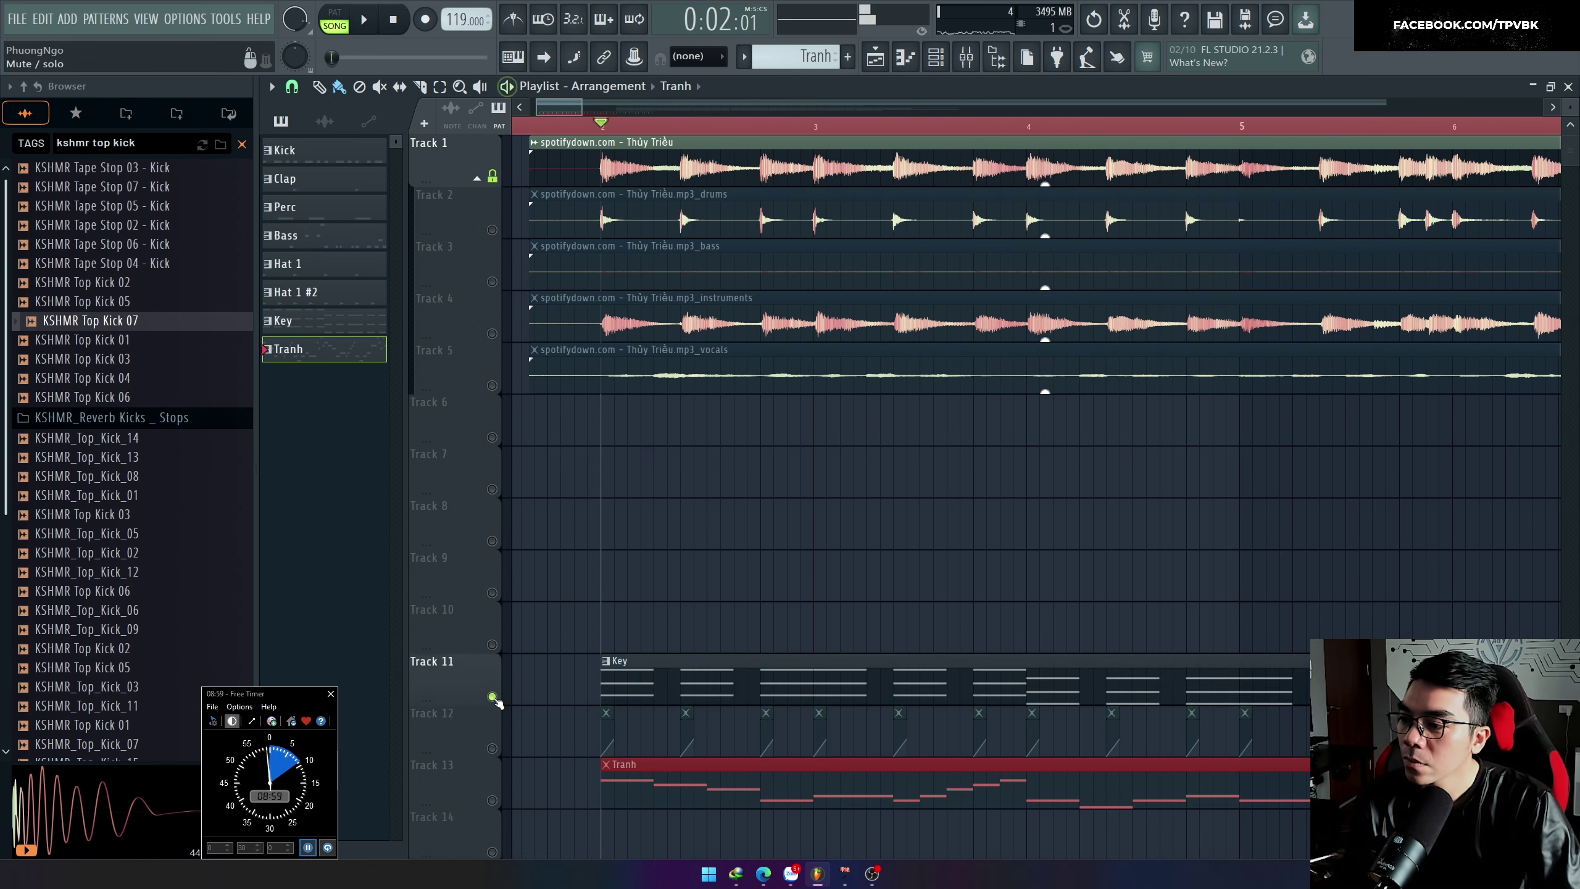
double_click(708, 693)
key(space)
scroll(707, 533, down, 5)
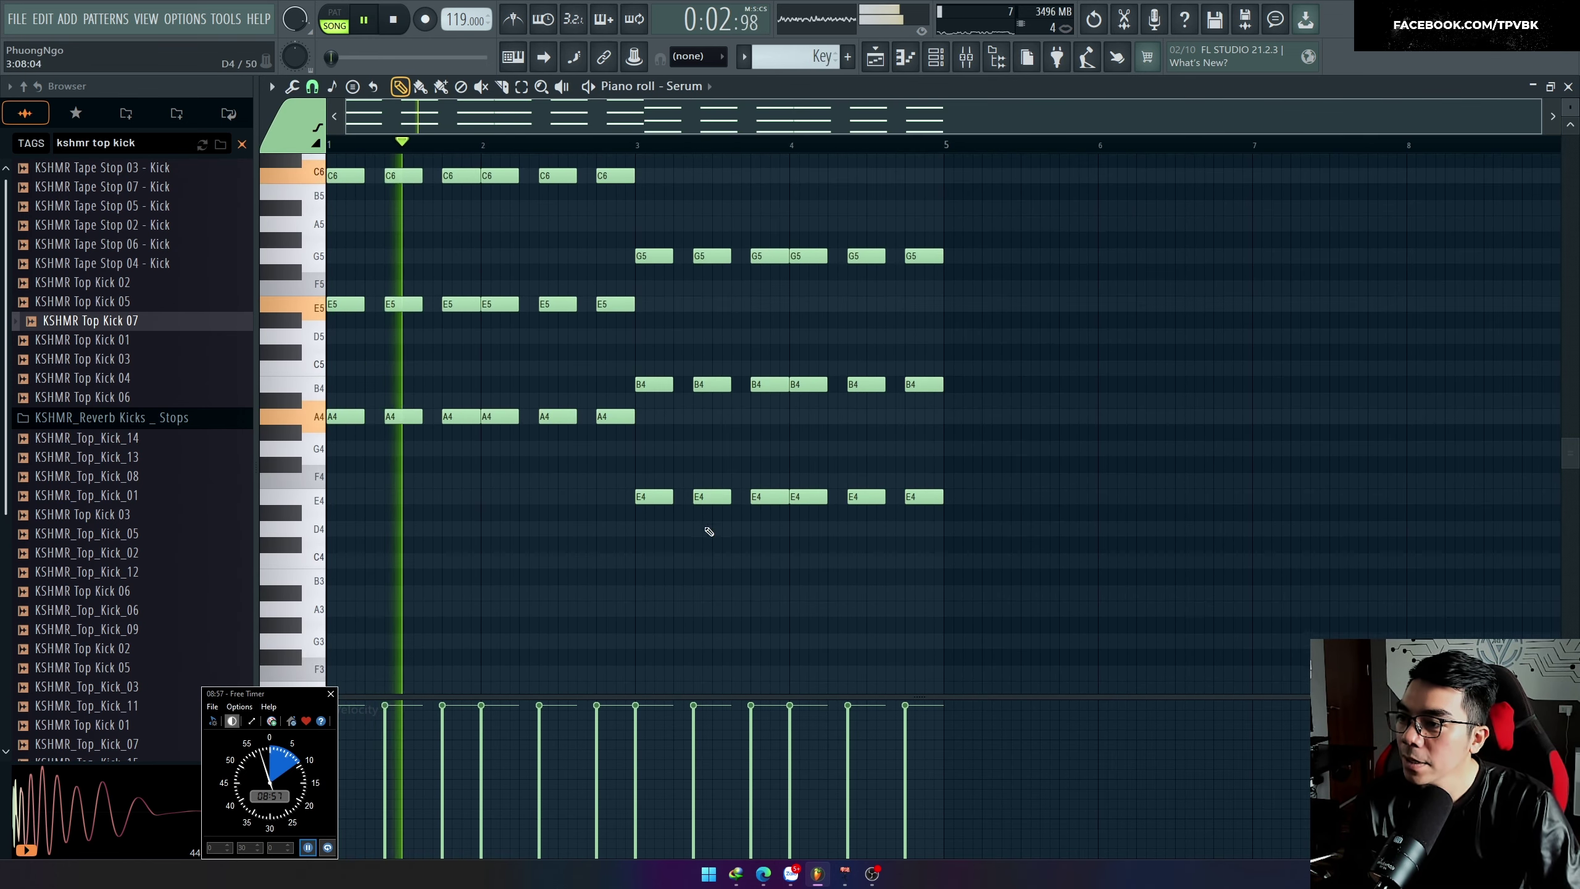
key(ctrl+a)
key(ctrl+b)
scroll(784, 561, up, 3)
scroll(728, 535, down, 2)
key(ctrl+a)
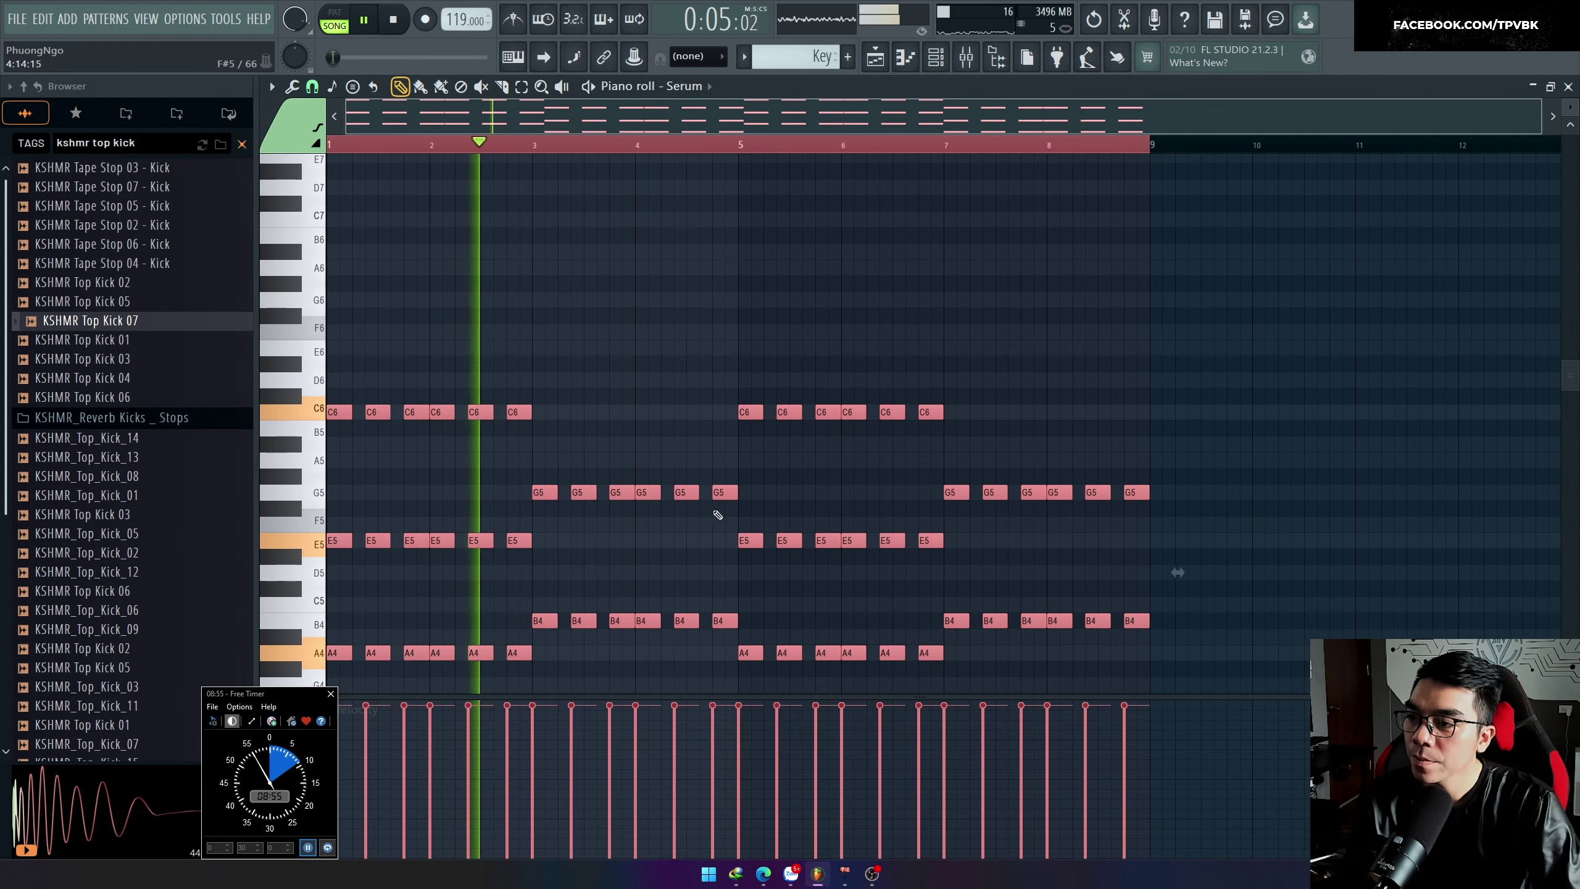
Step: Split the last chord of bar 4 into two half-beat chords and delete the chords in bars 5–8 of the Key pattern
ctrl+click(701, 563)
scroll(702, 564, up, 4)
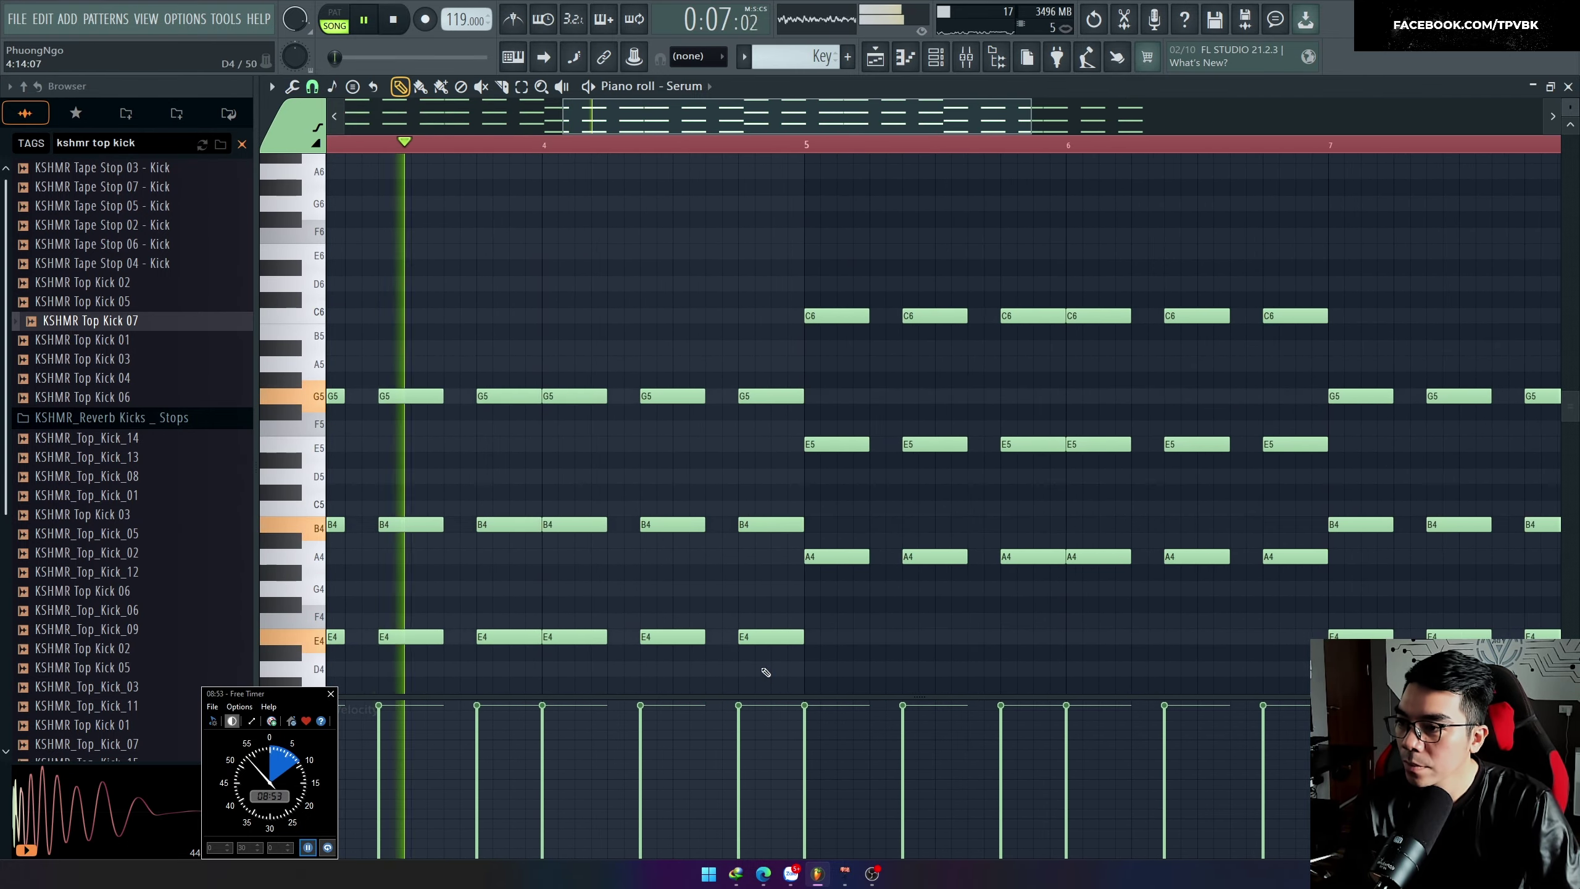
drag(766, 670, 766, 391)
key(ctrl+b)
scroll(784, 391, down, 4)
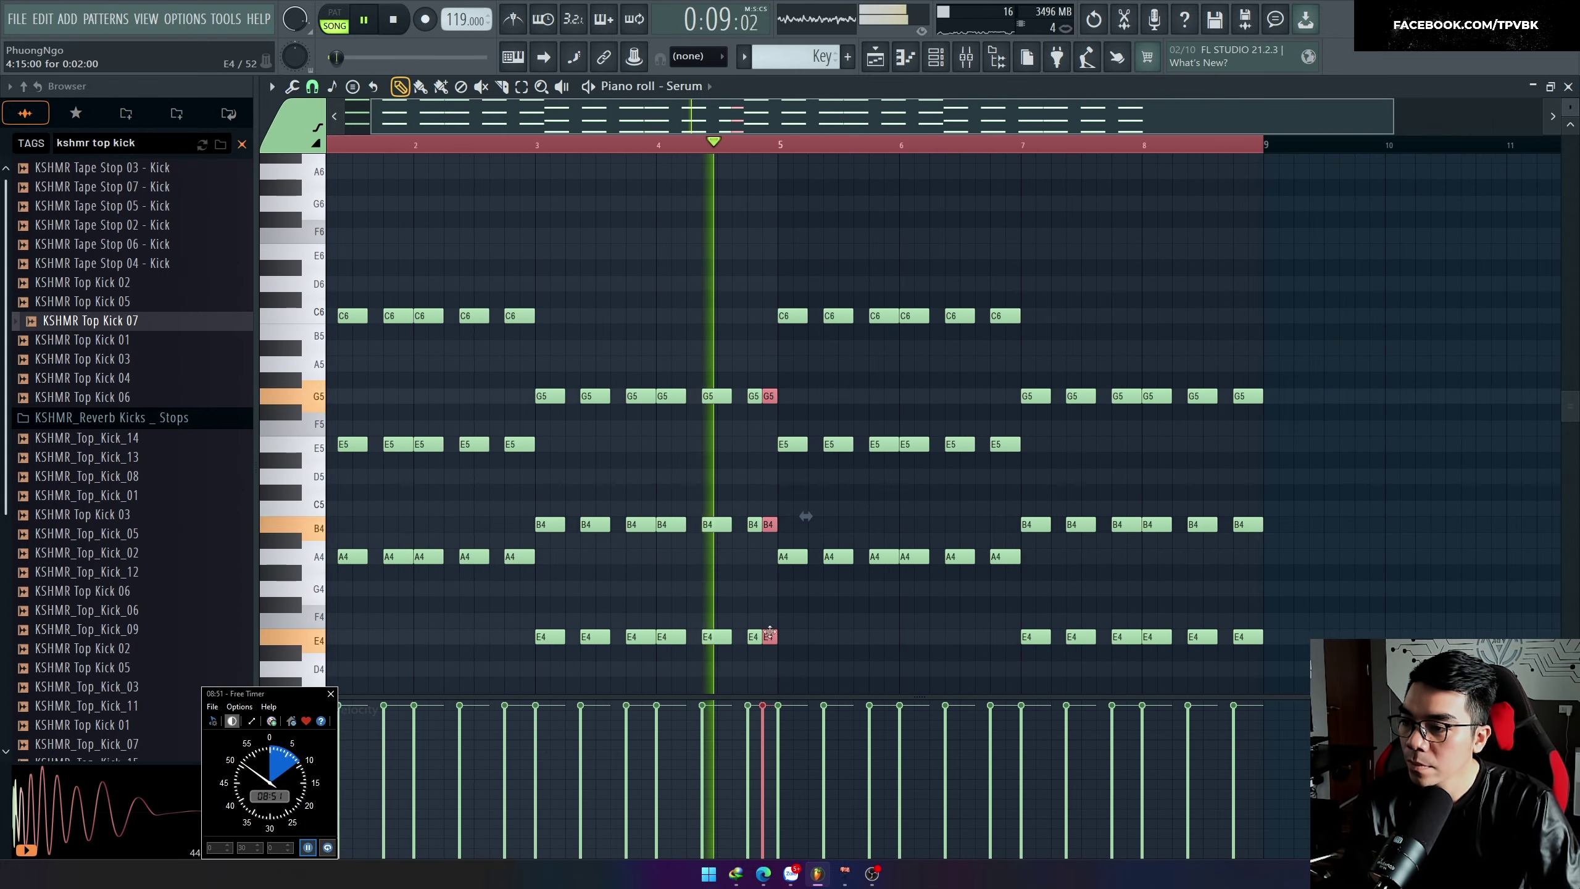
drag(796, 675, 1268, 298)
key(Delete)
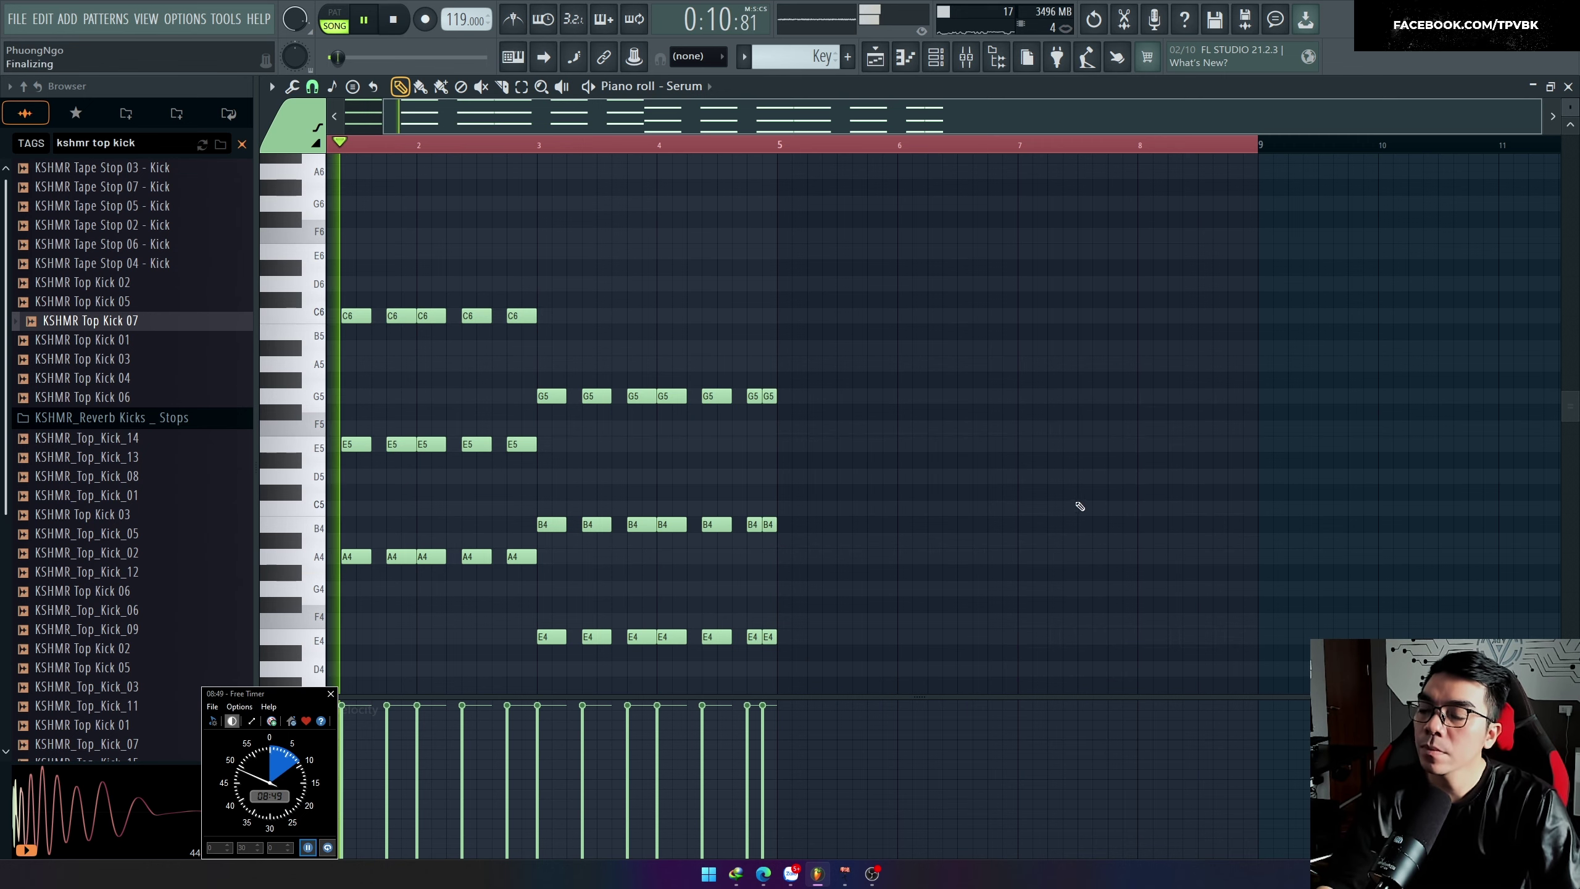
Step: Return to the playlist, unmute Tracks 12 and 13, and mute the reference song on Track 1 while playing
key(F5)
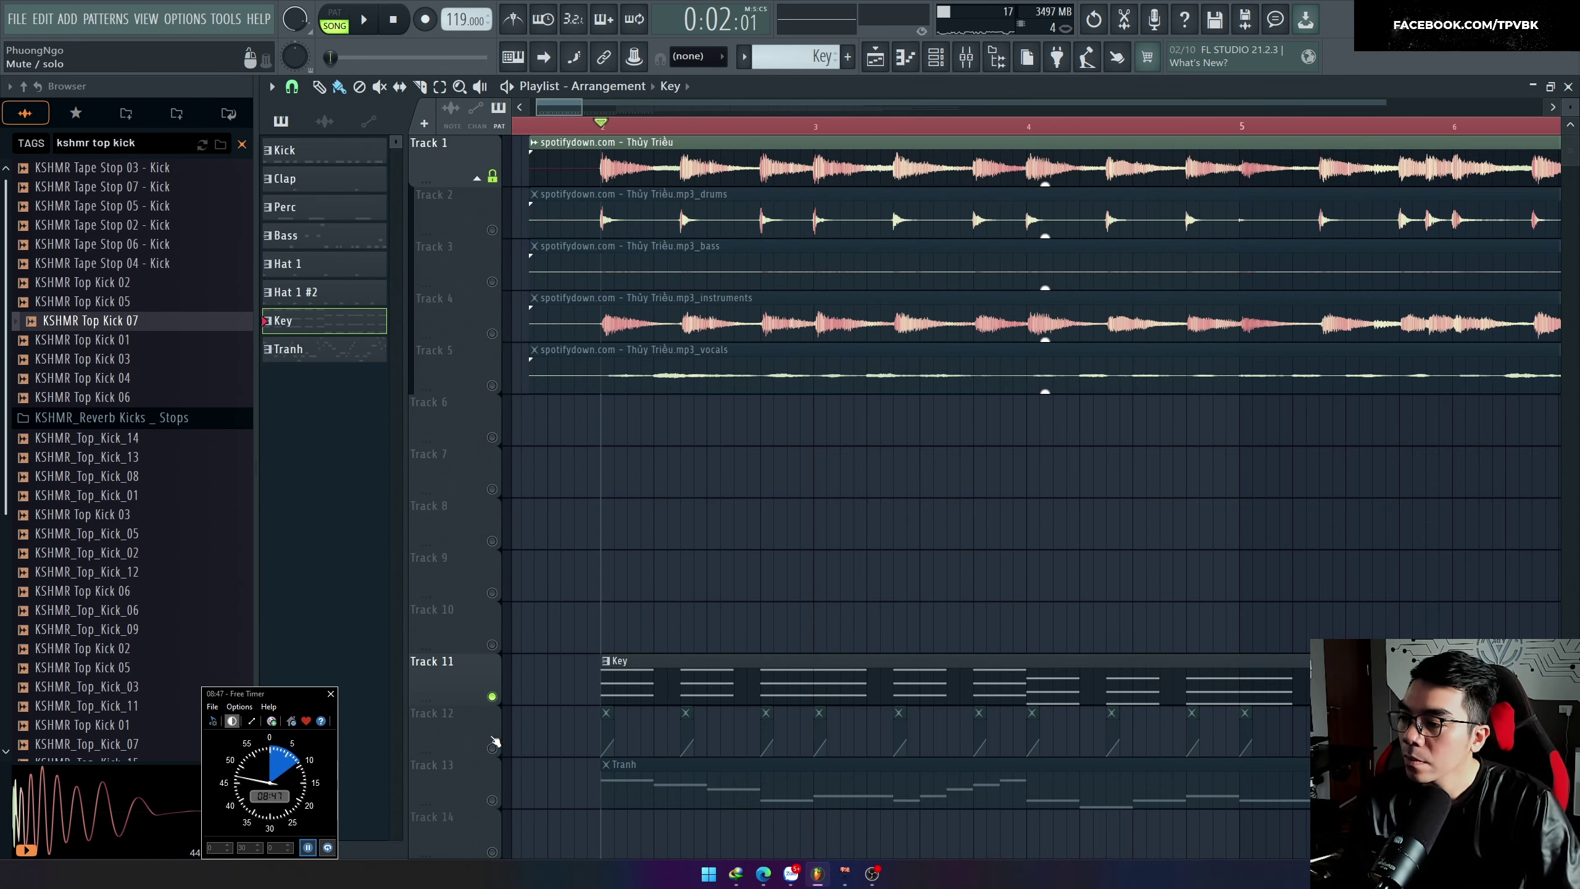
key(space)
click(491, 800)
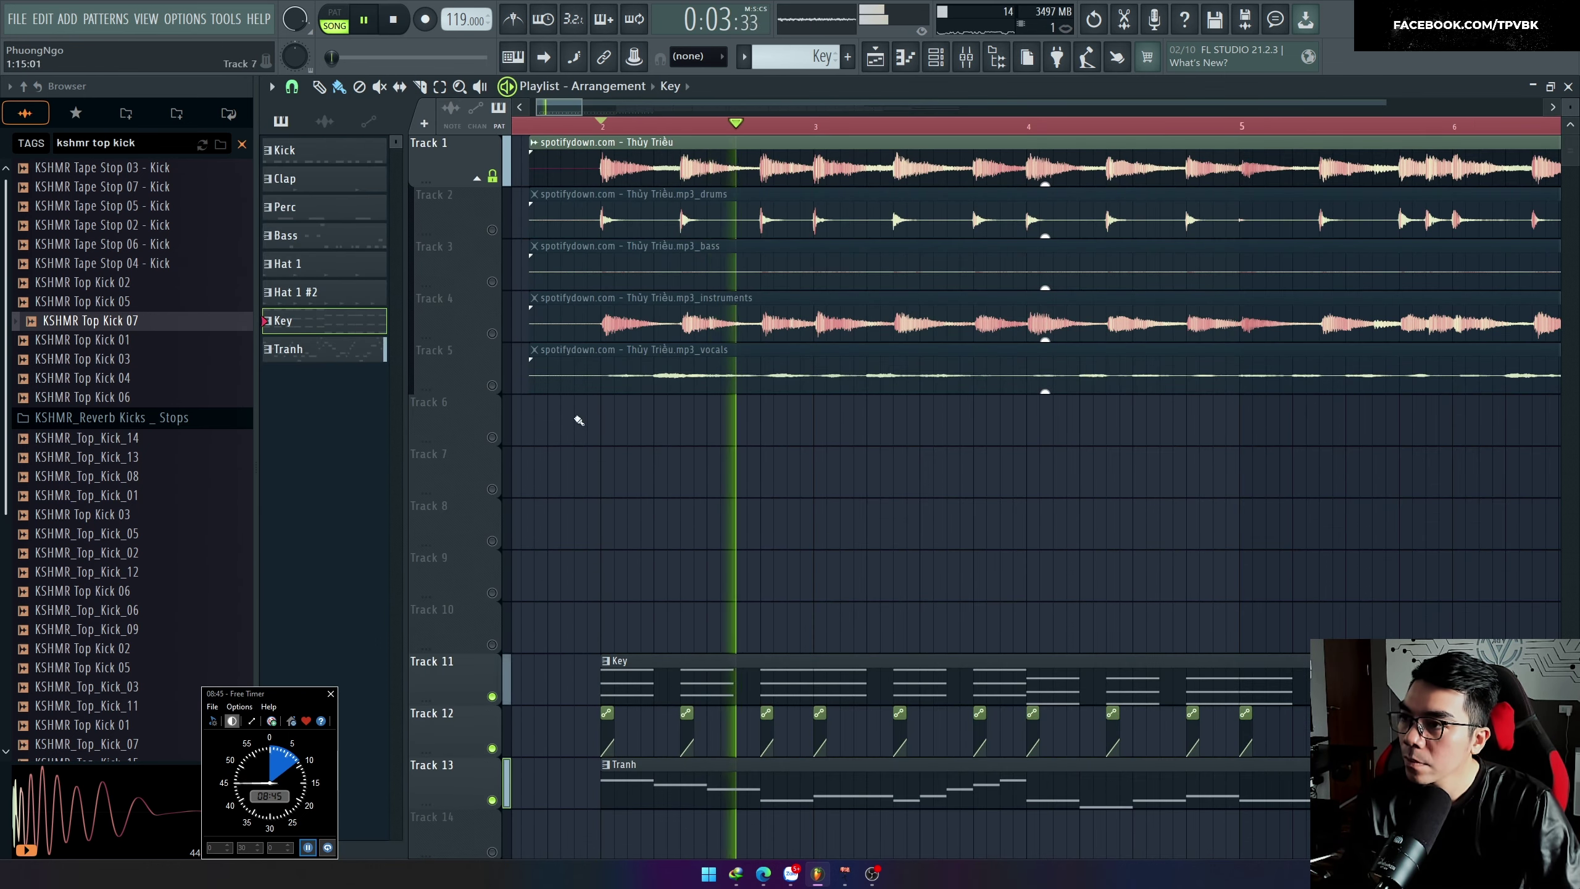
click(494, 177)
scroll(598, 498, up, 2)
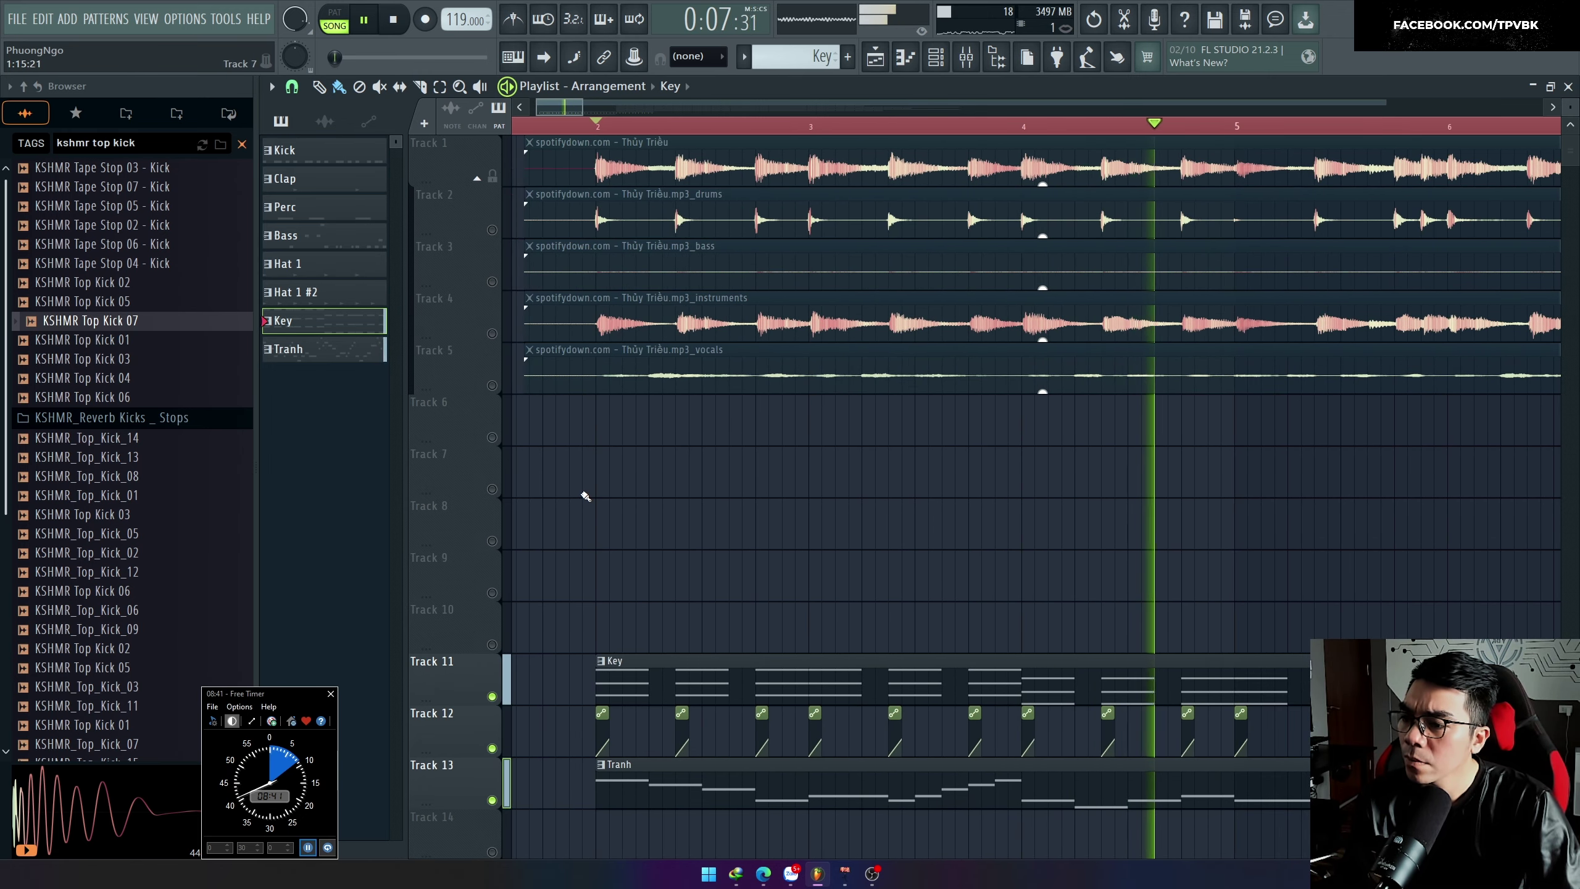
Step: Open the Key pattern's Serum synth and set its Envelope 1 decay to 1.52 s during playback
double_click(739, 662)
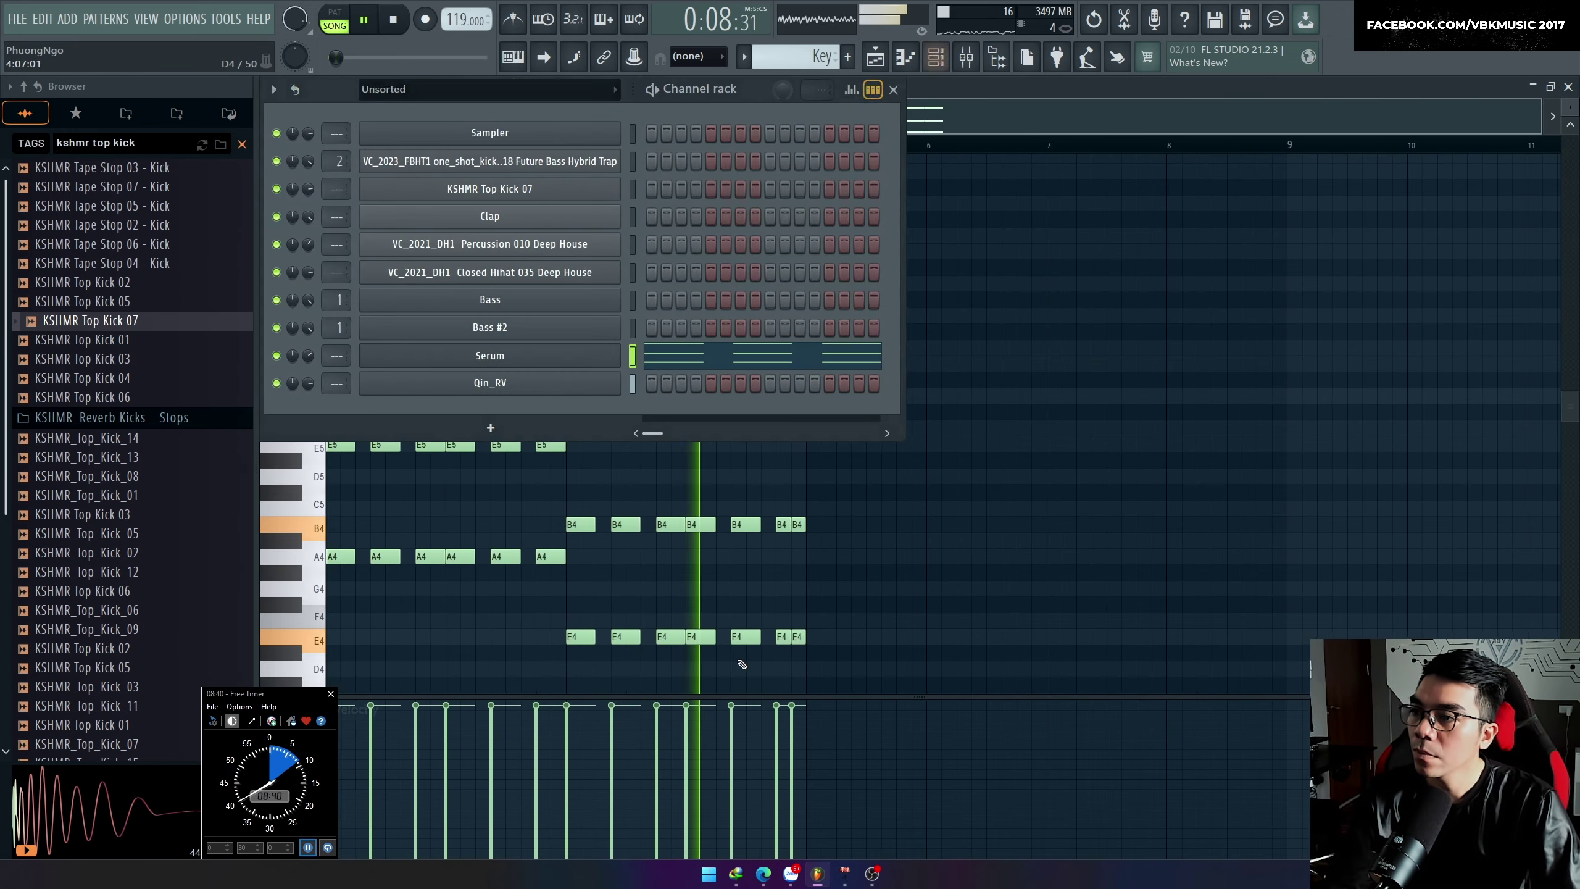
click(491, 355)
drag(441, 550, 436, 560)
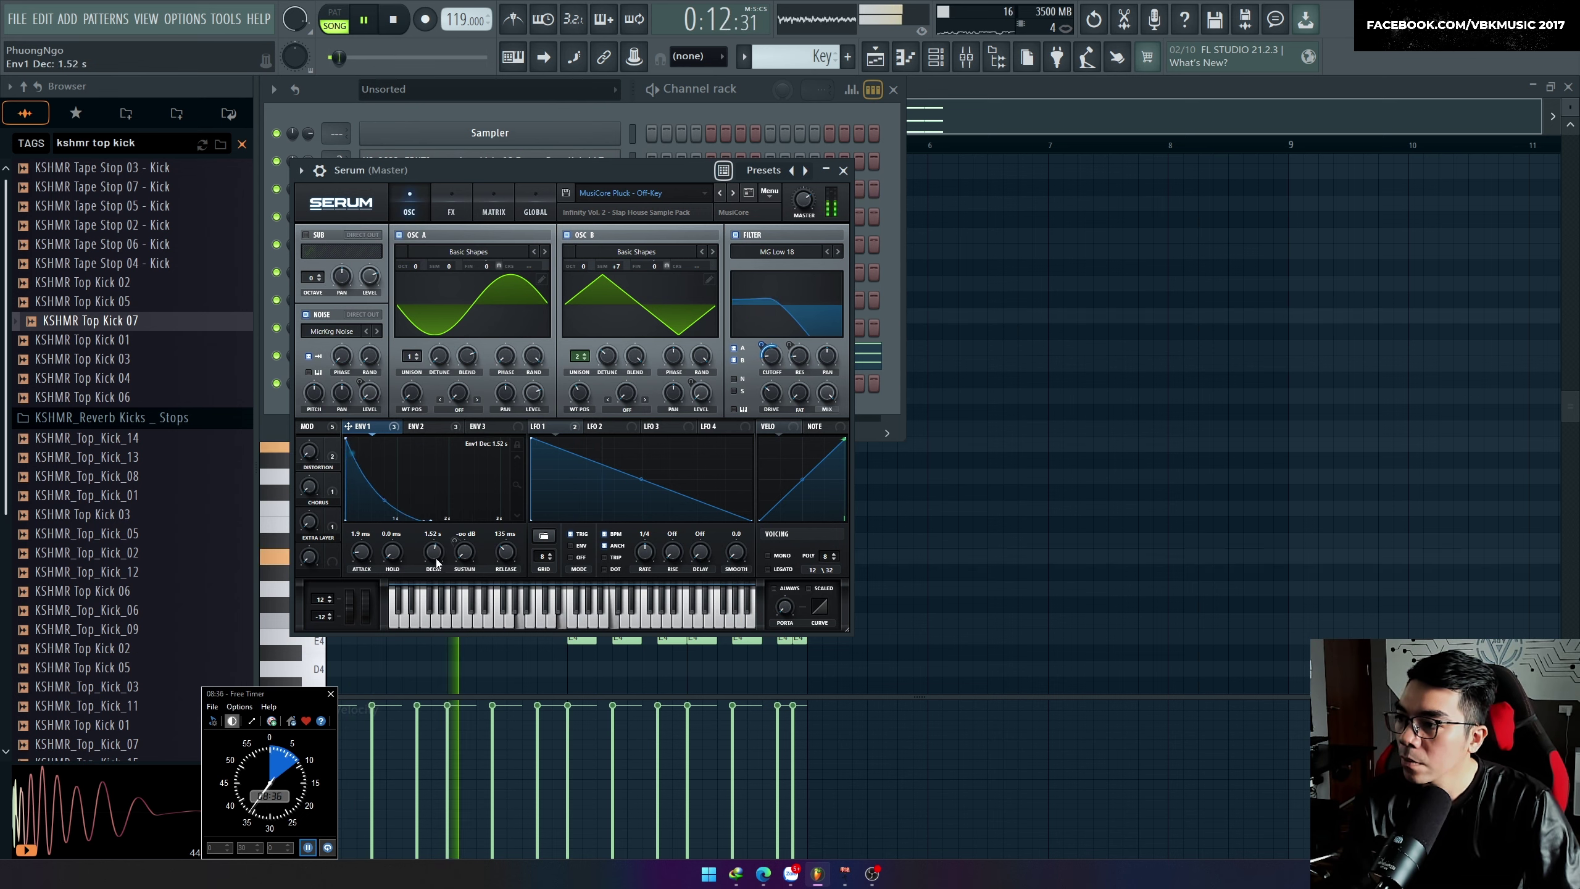
key(space)
Step: Open Serum's preset browser and search the presets for "pluck"
click(683, 195)
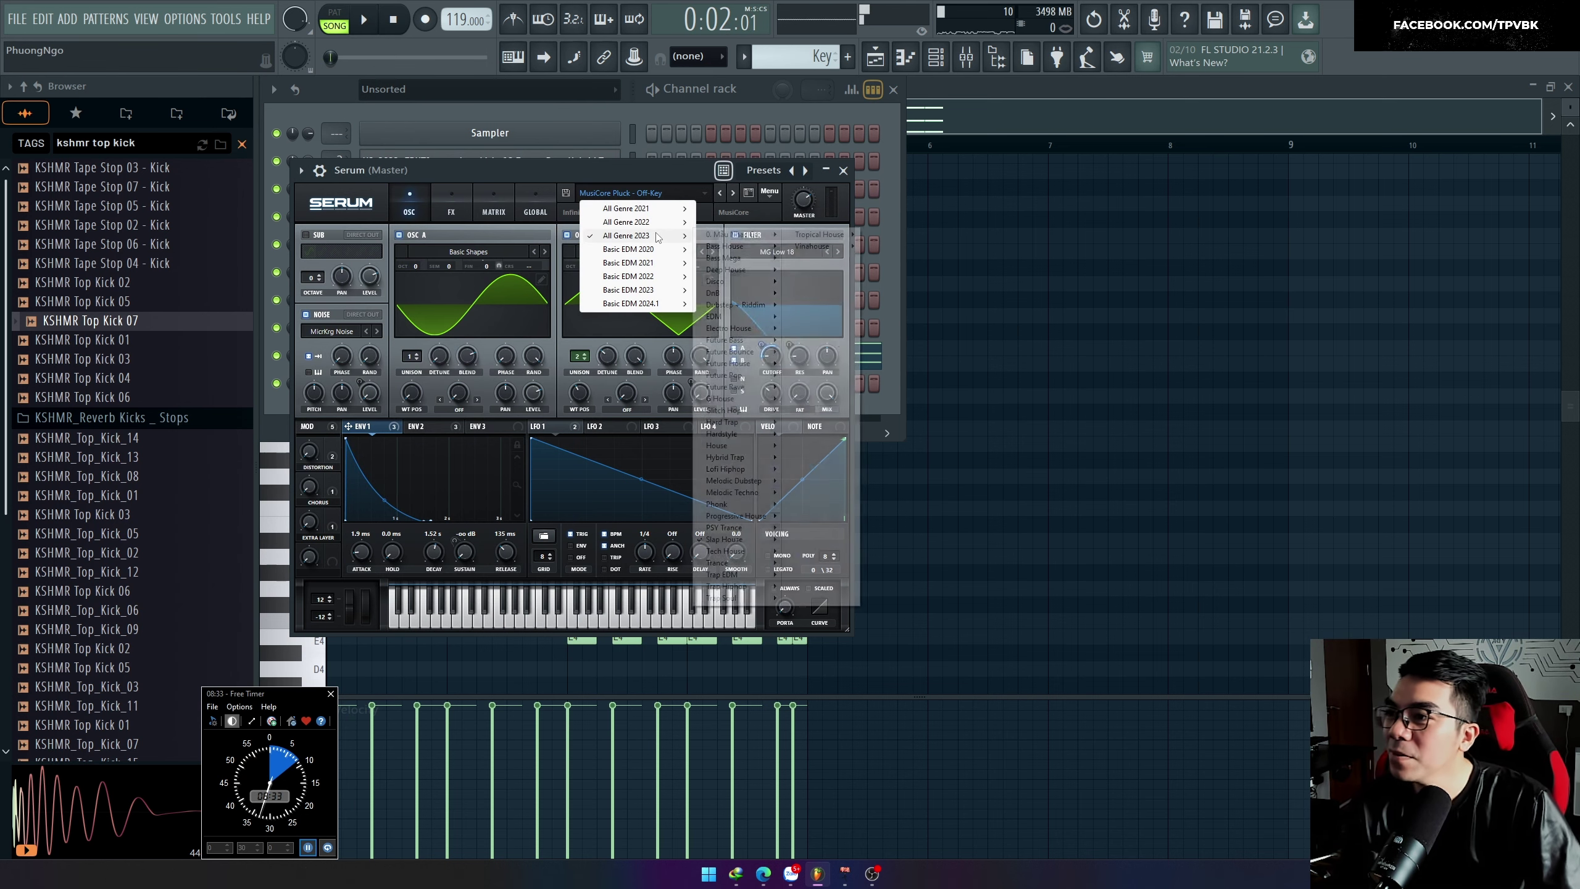
click(751, 197)
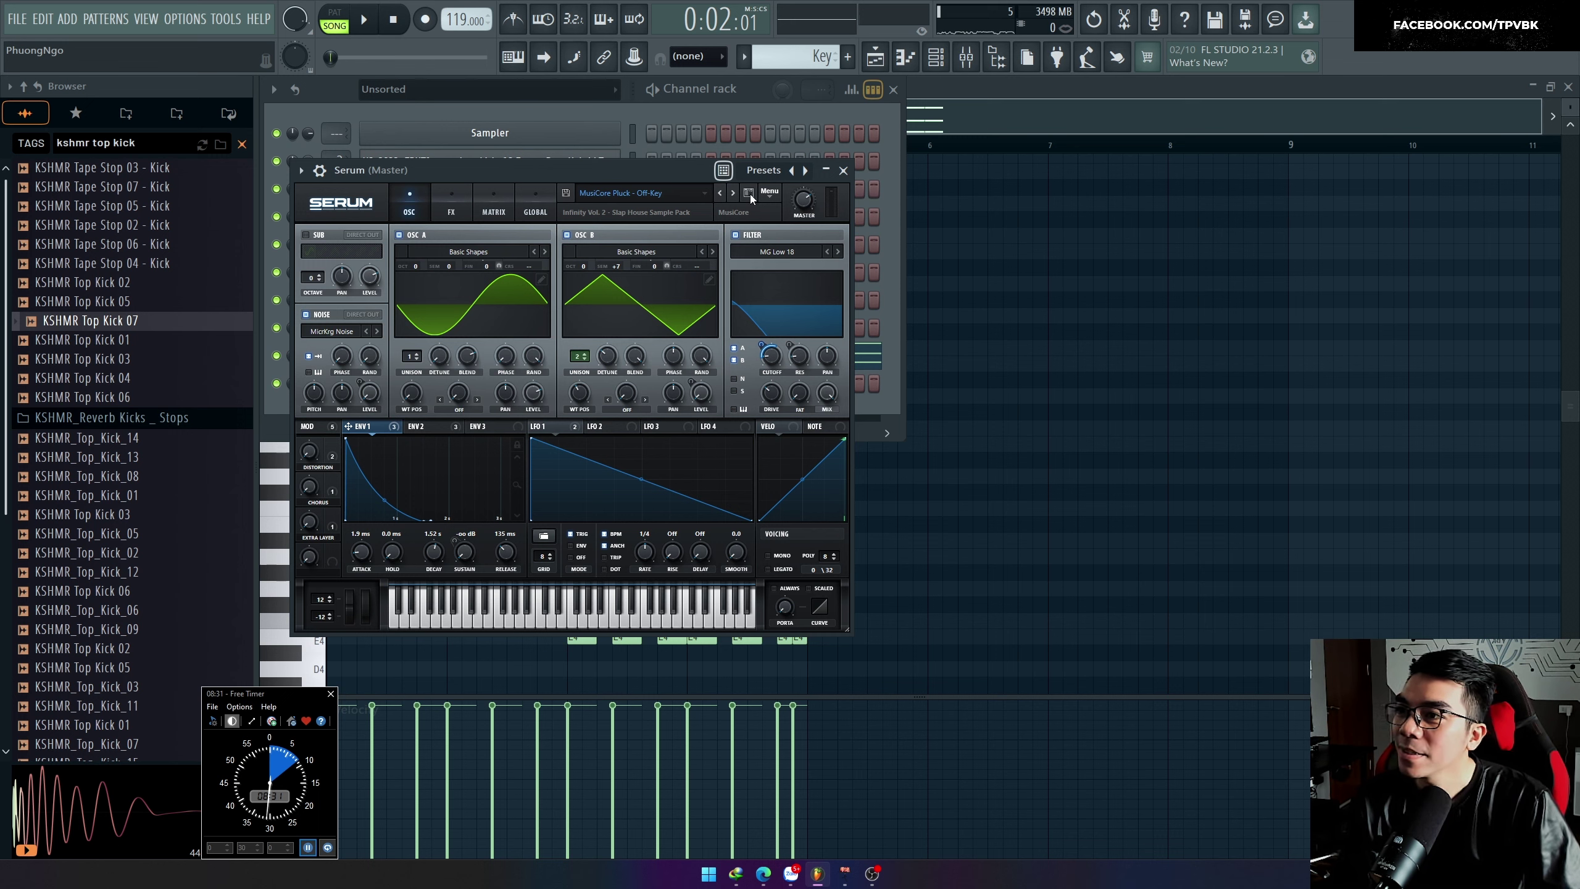
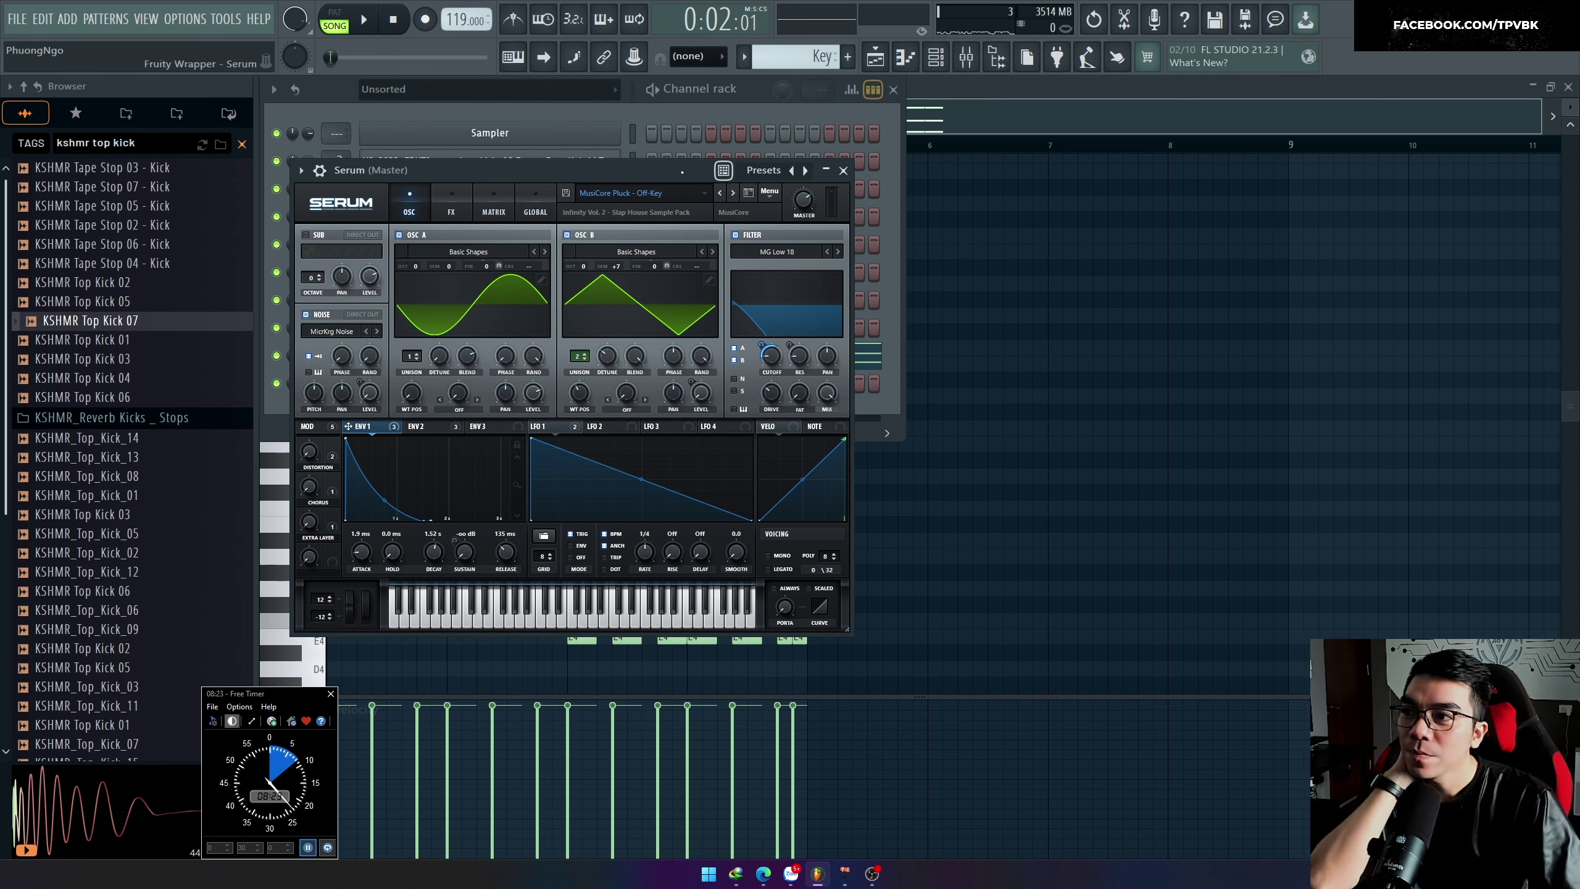
click(748, 194)
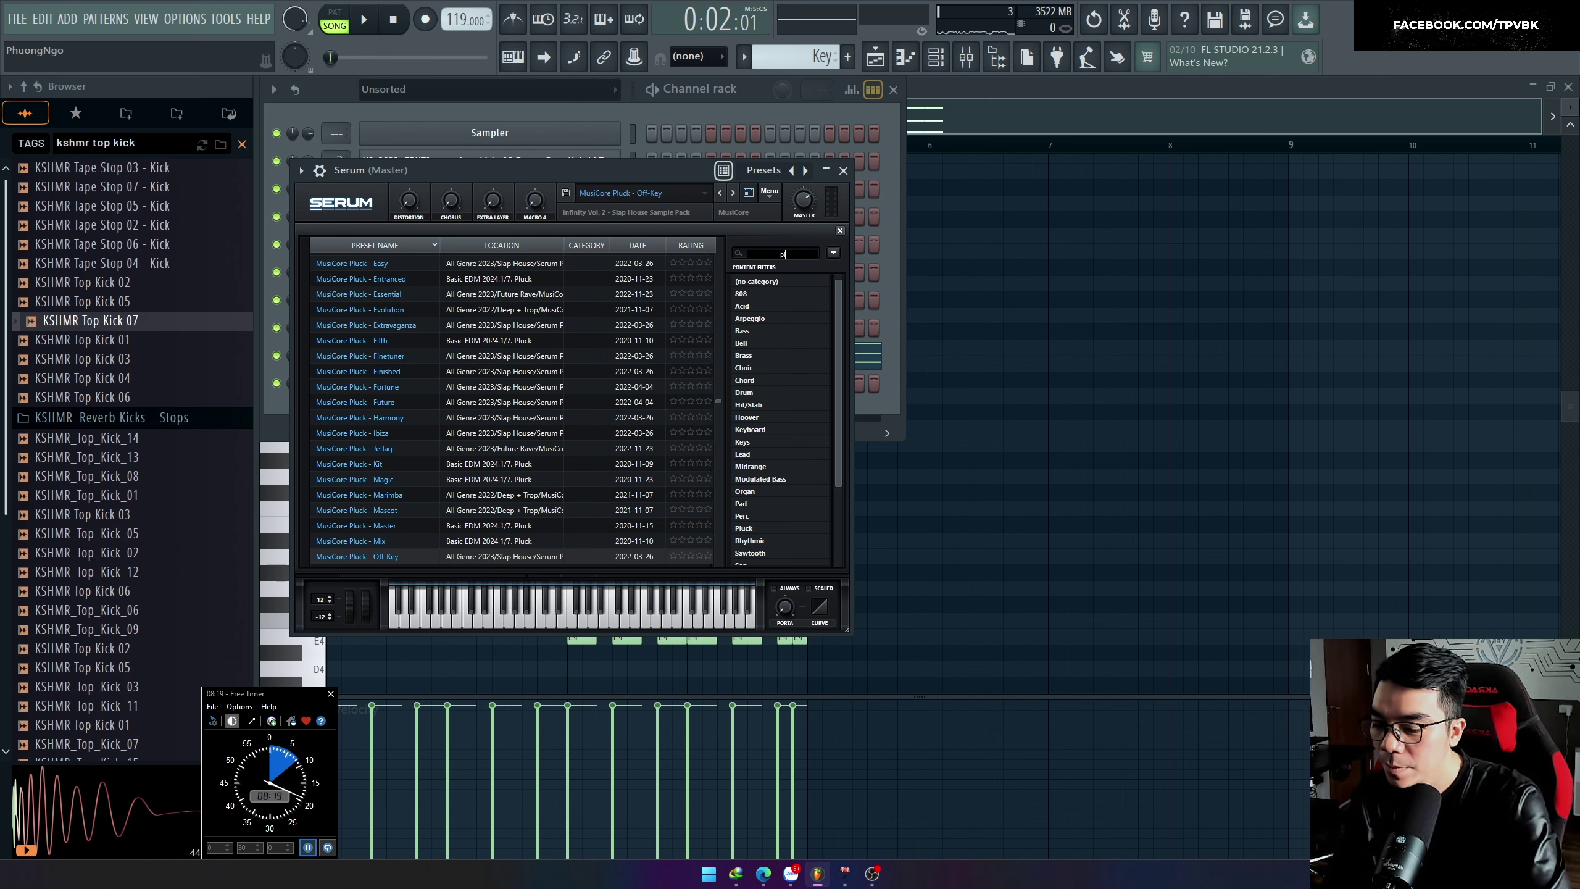
key(Return)
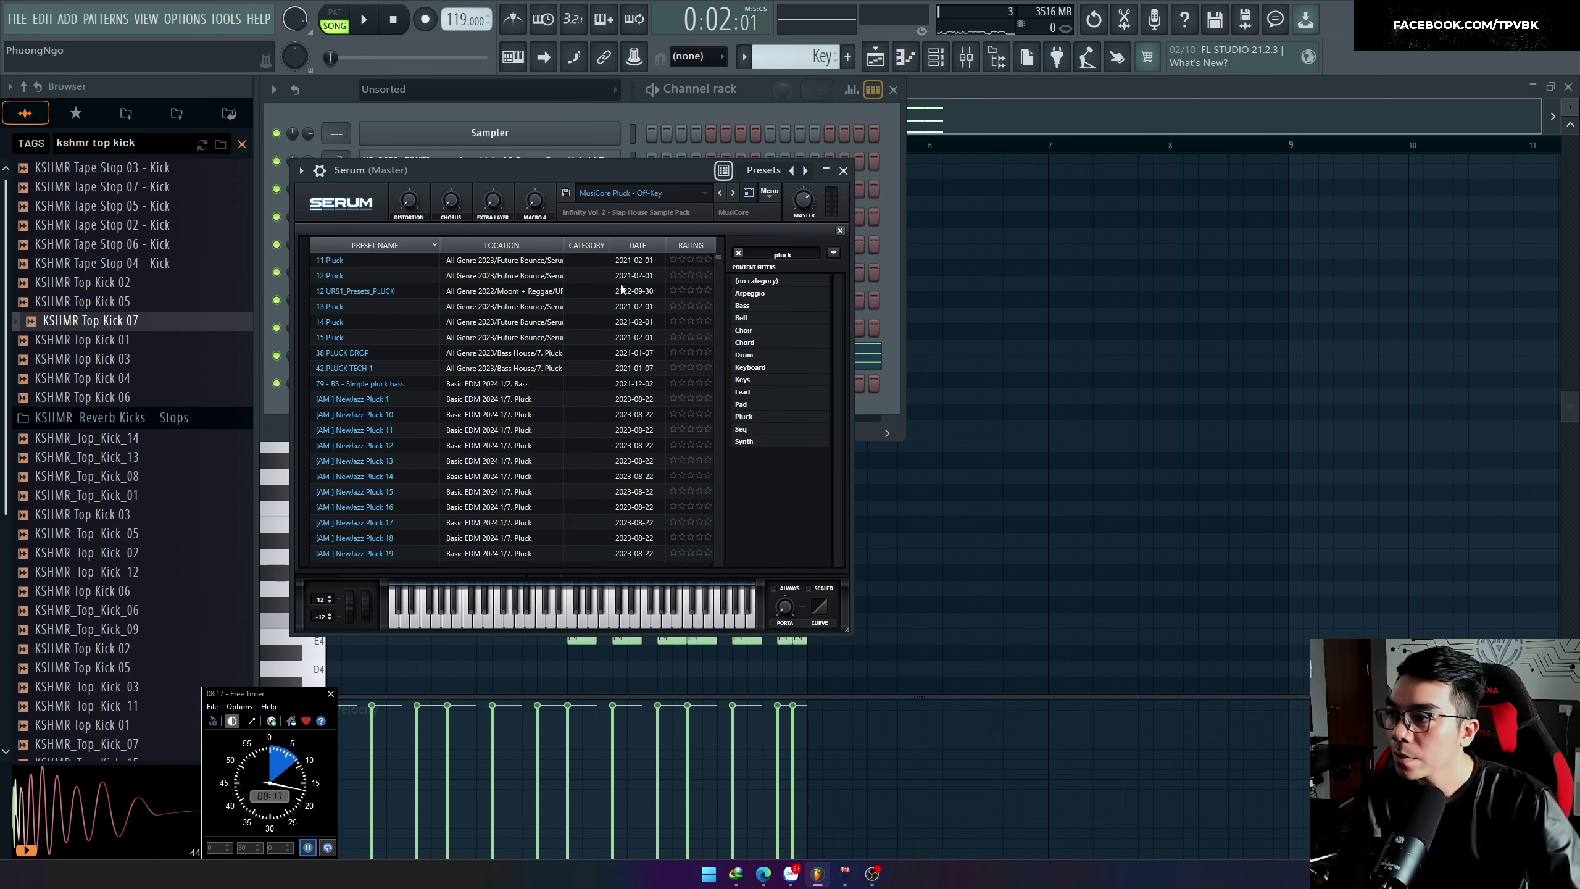
Step: Audition several pluck presets with test notes, load PLUCK - Marbles and return to the oscillator view
click(587, 338)
key(Down)
click(508, 621)
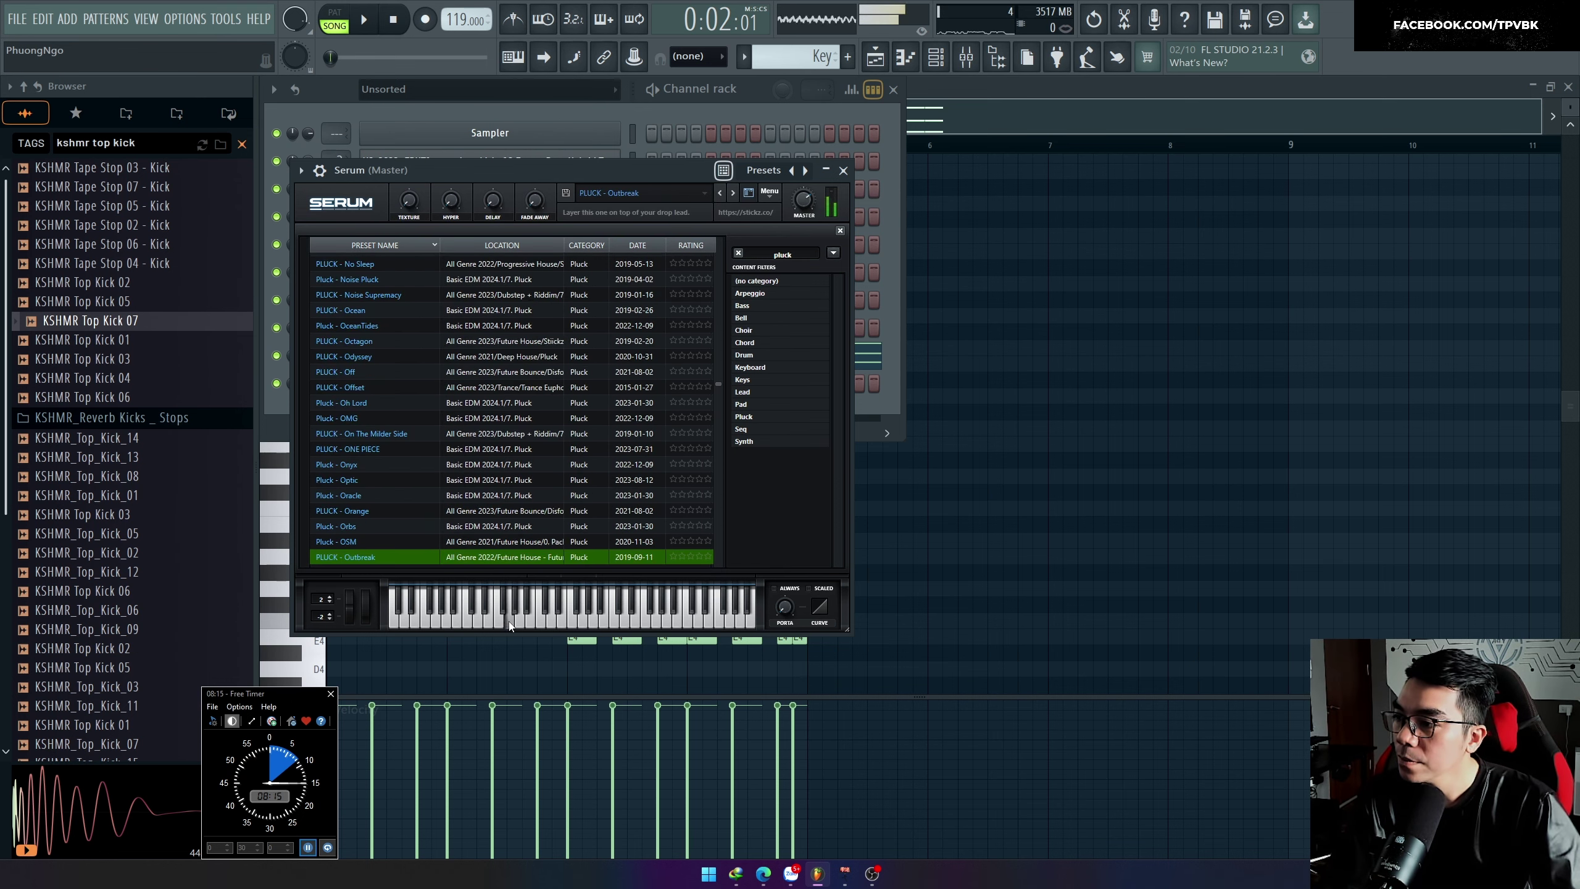
click(517, 621)
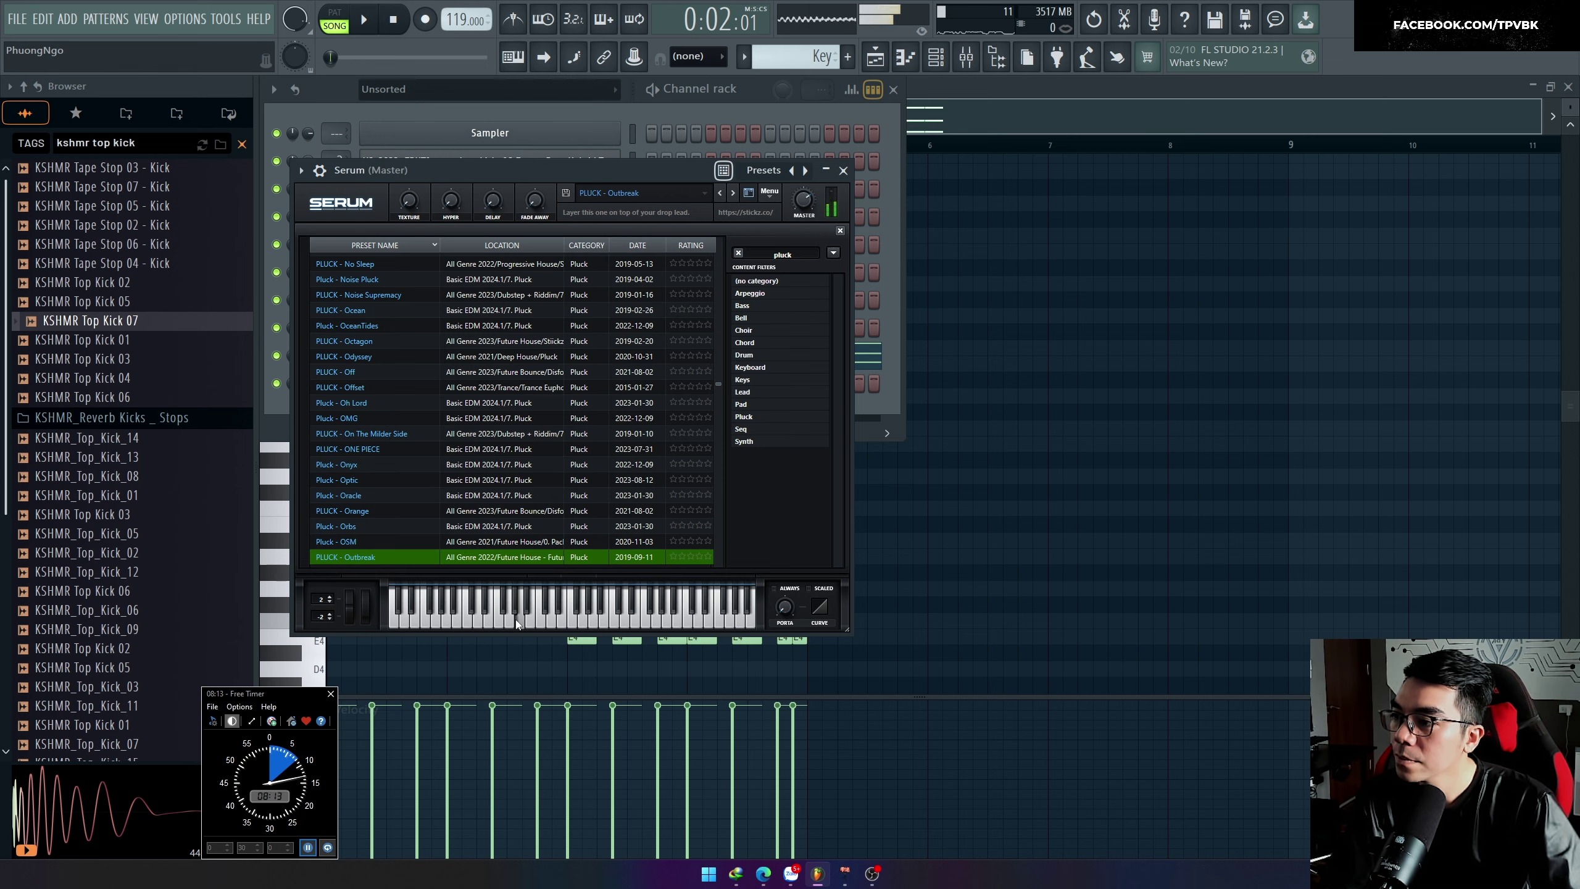
key(Up)
click(509, 620)
key(Down)
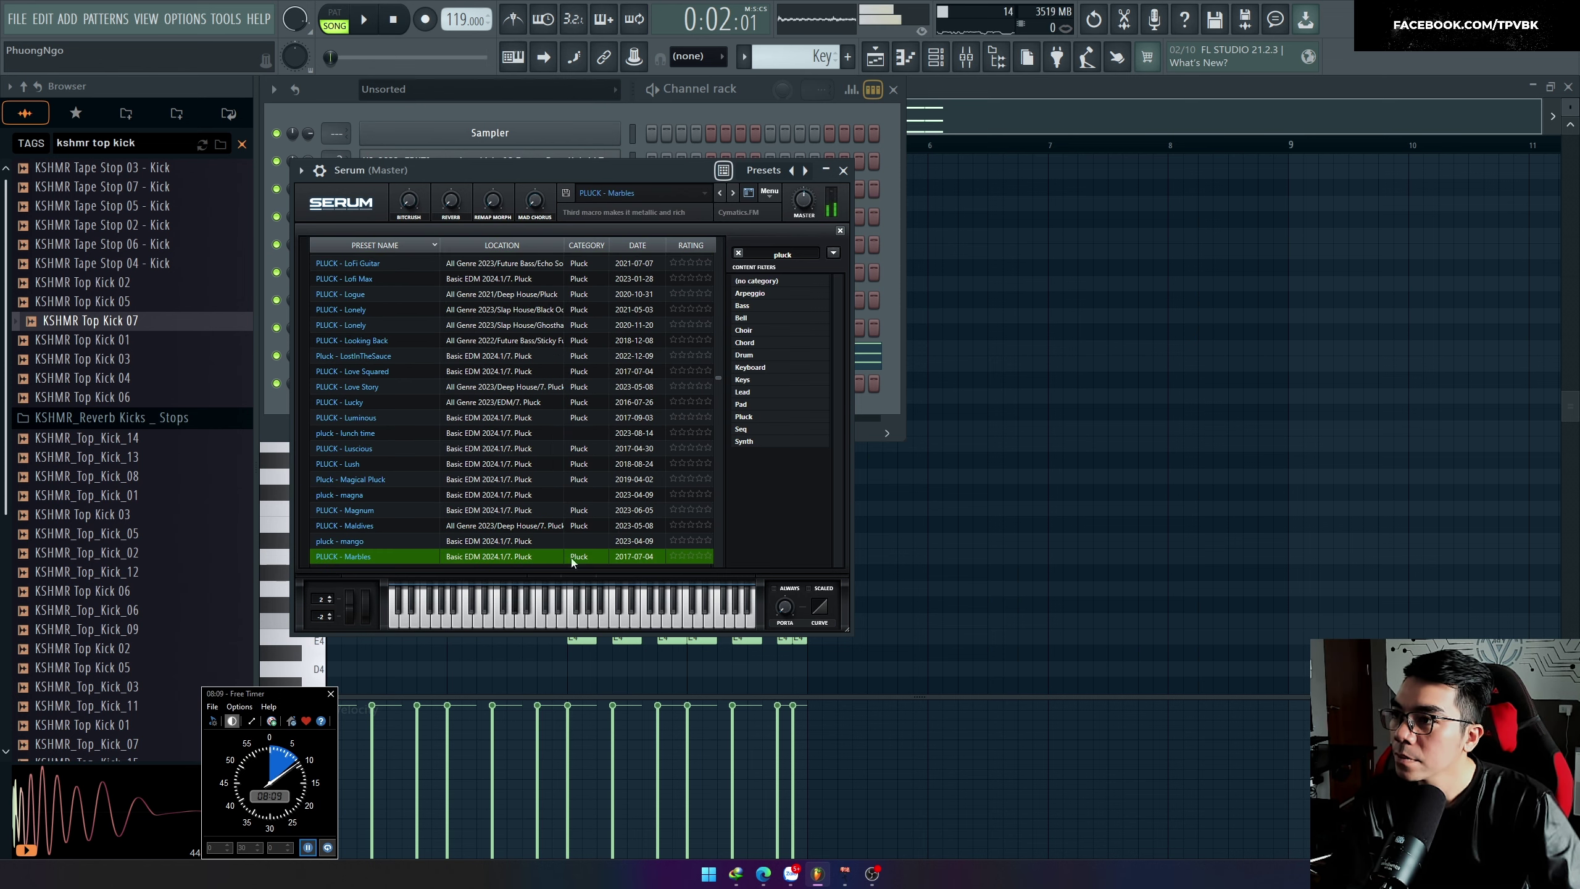
click(746, 194)
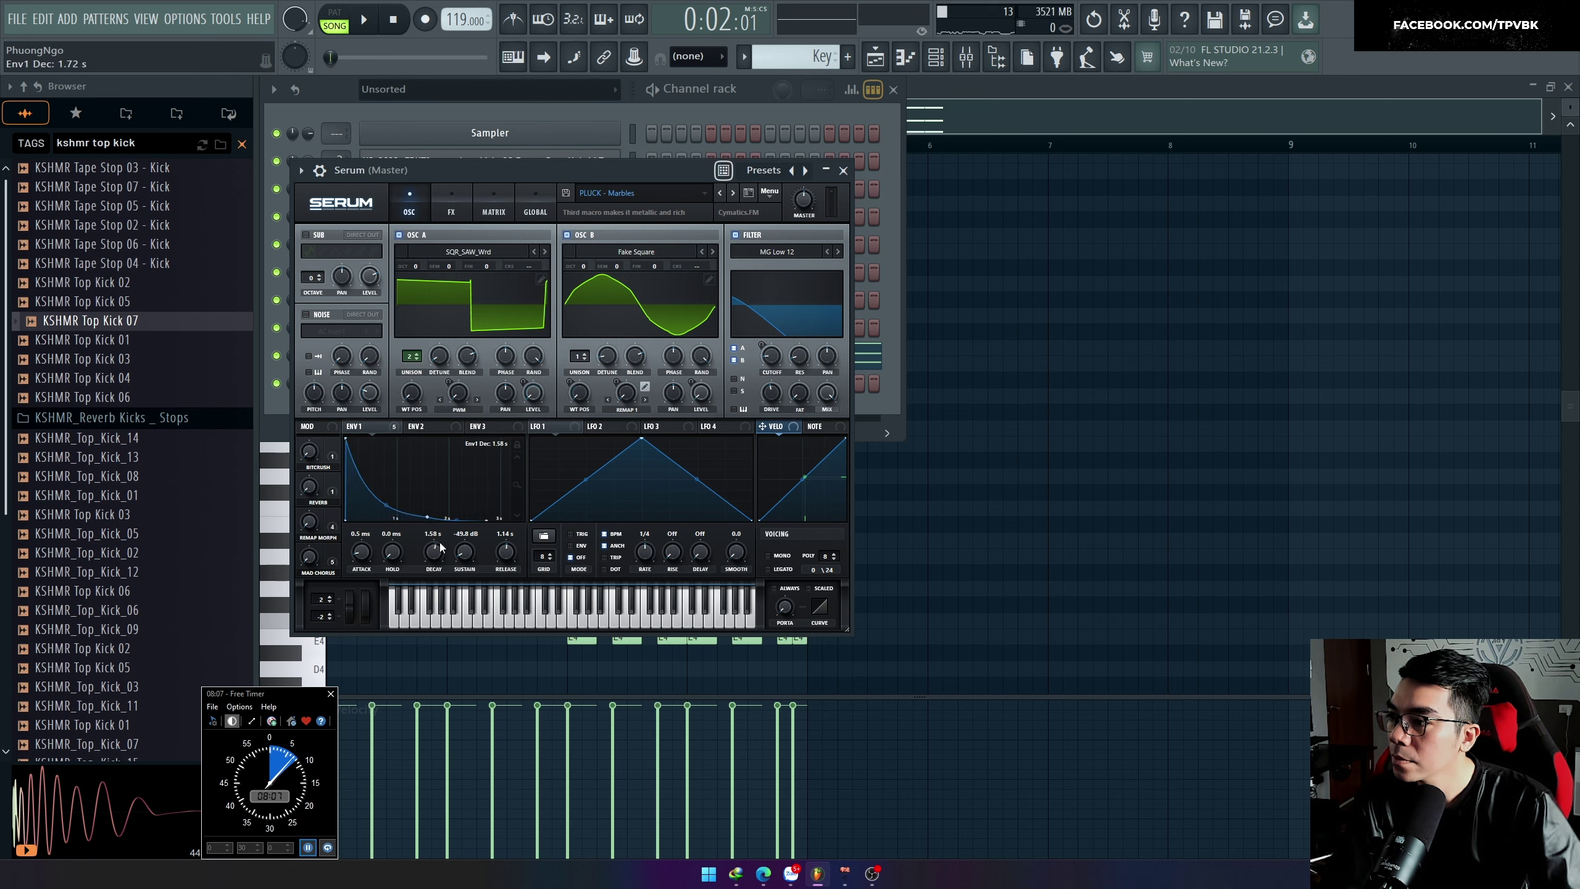
Step: Set Envelope 1's decay to 1.86 s, adjust the filter cutoff modulation amount to 47 and test the sound
click(503, 620)
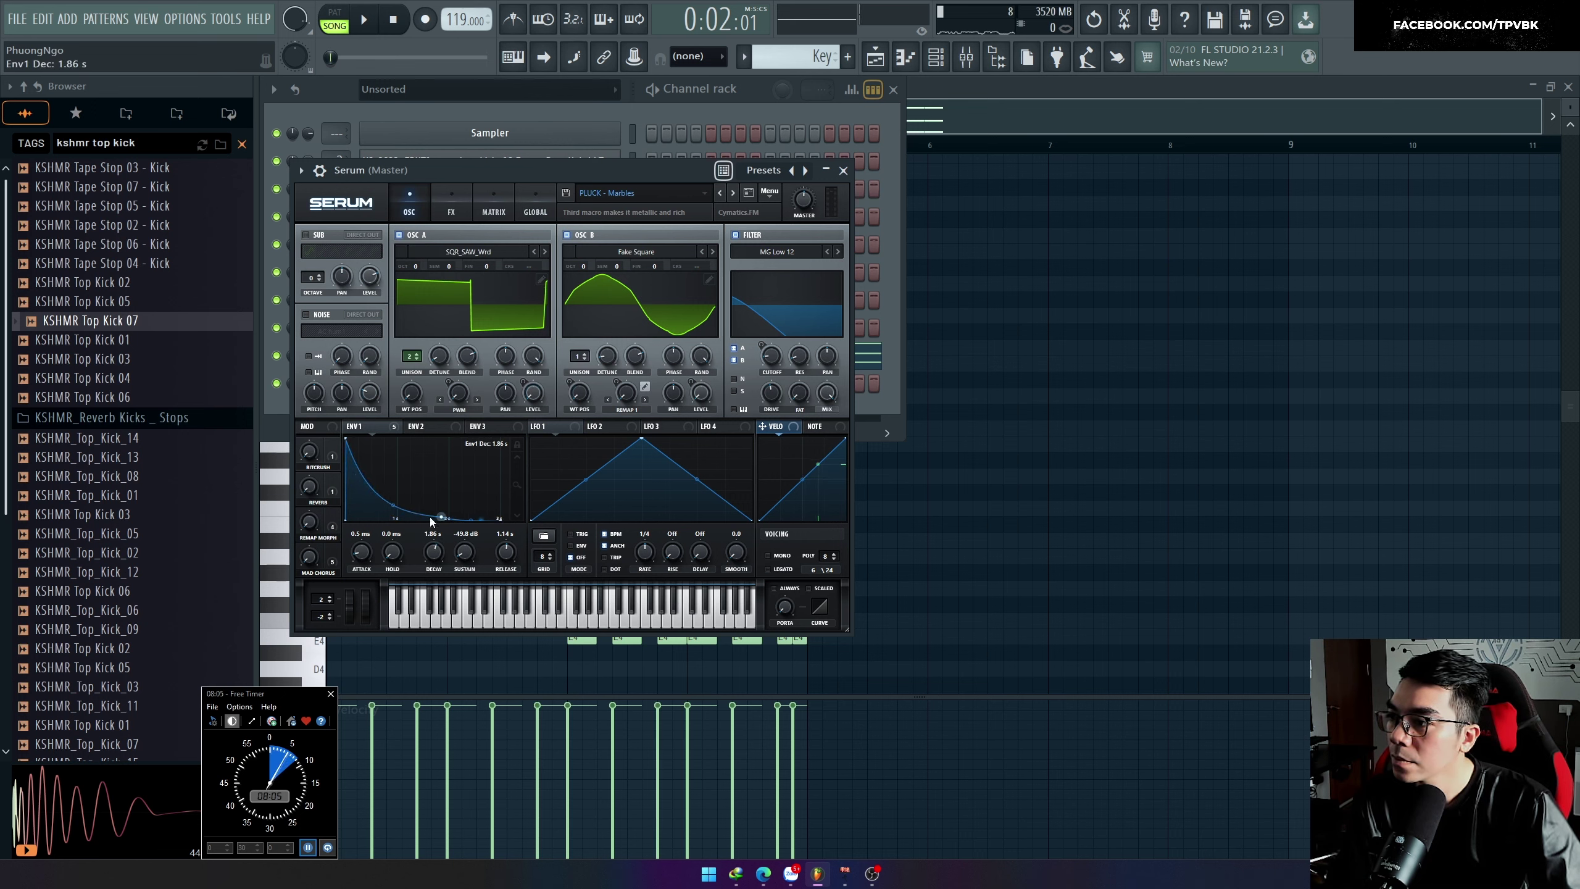
drag(762, 347, 759, 351)
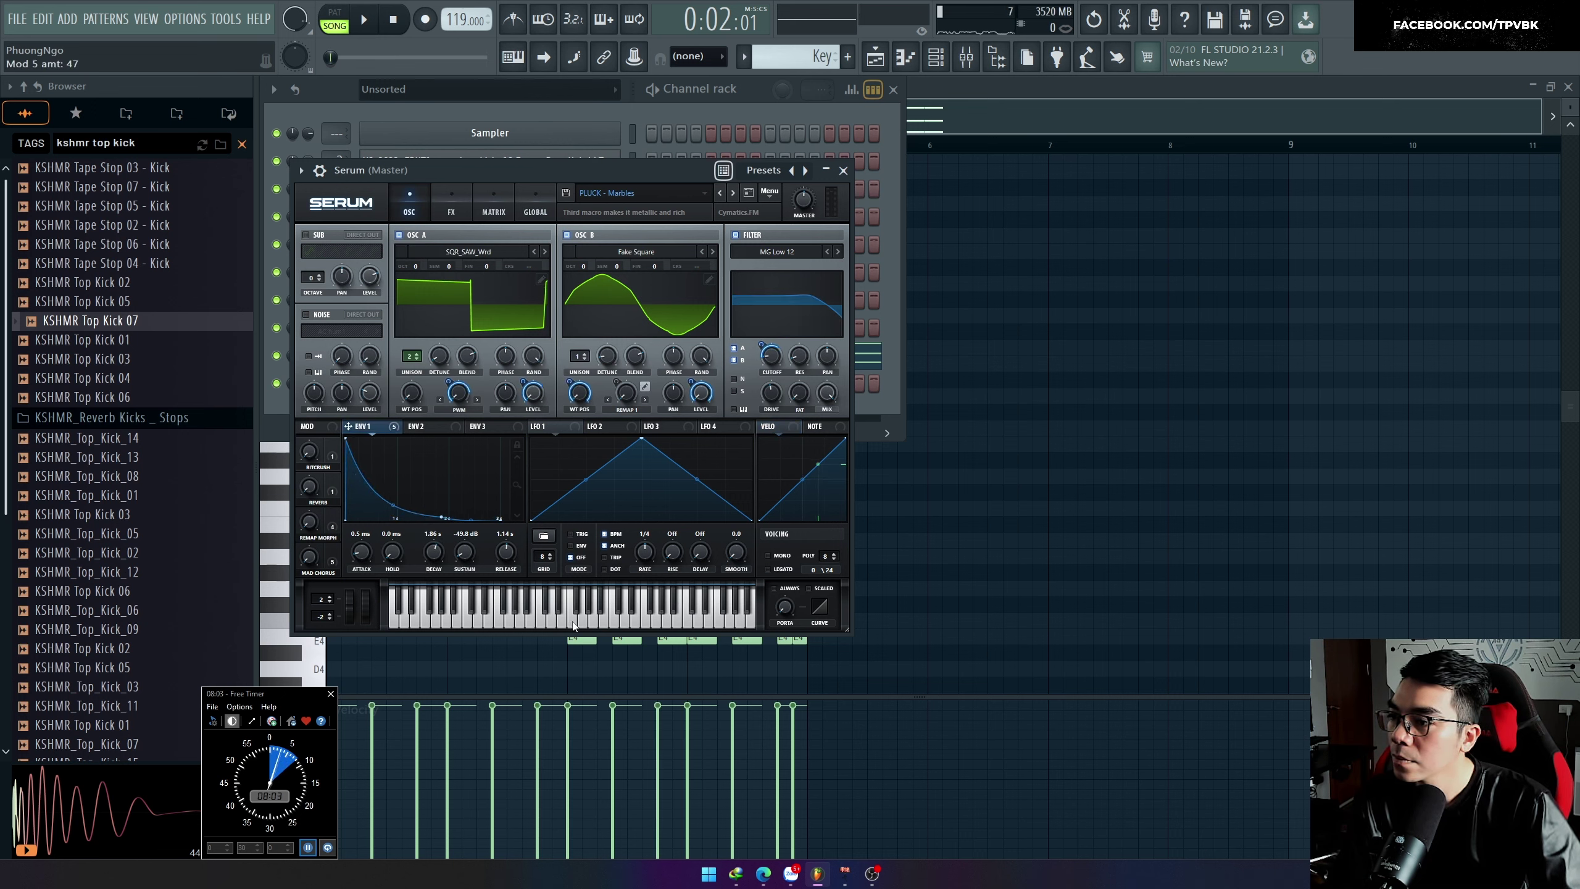
click(481, 622)
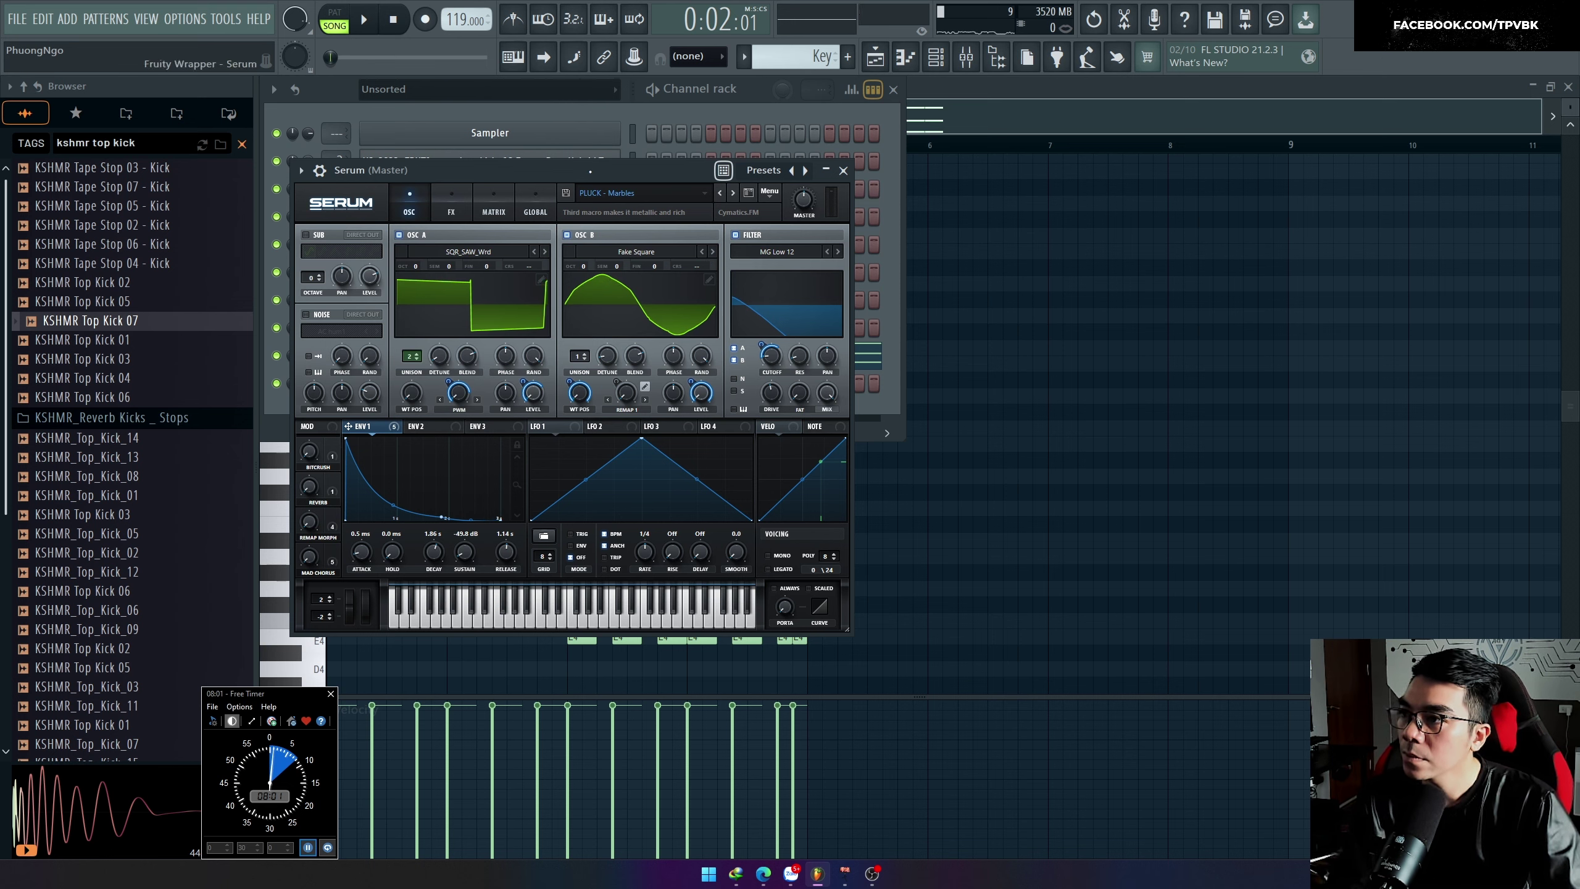
key(space)
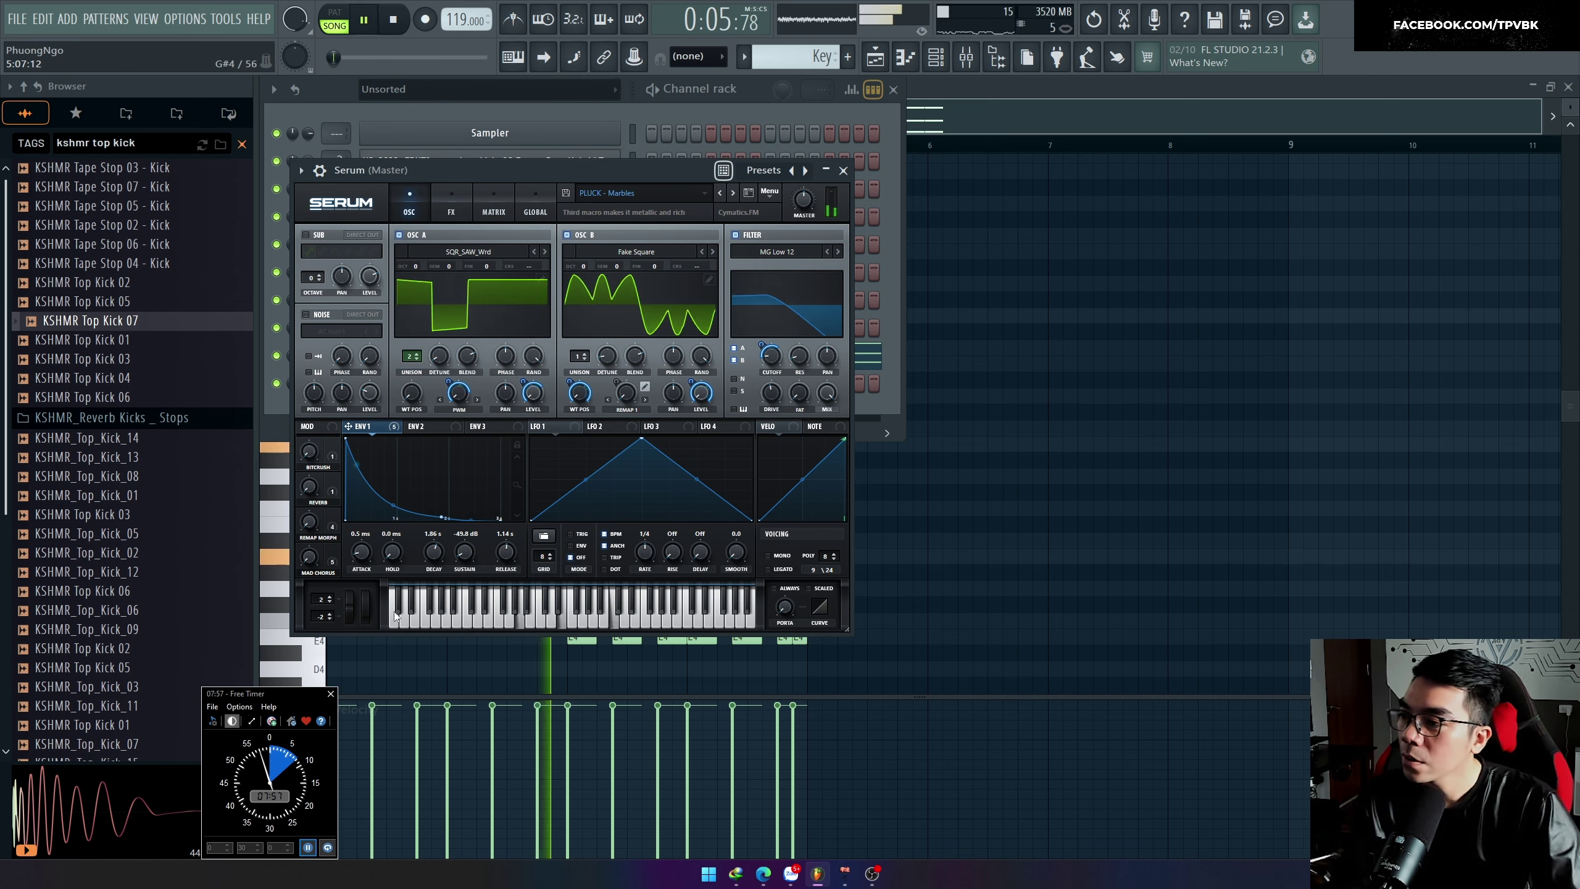
key(space)
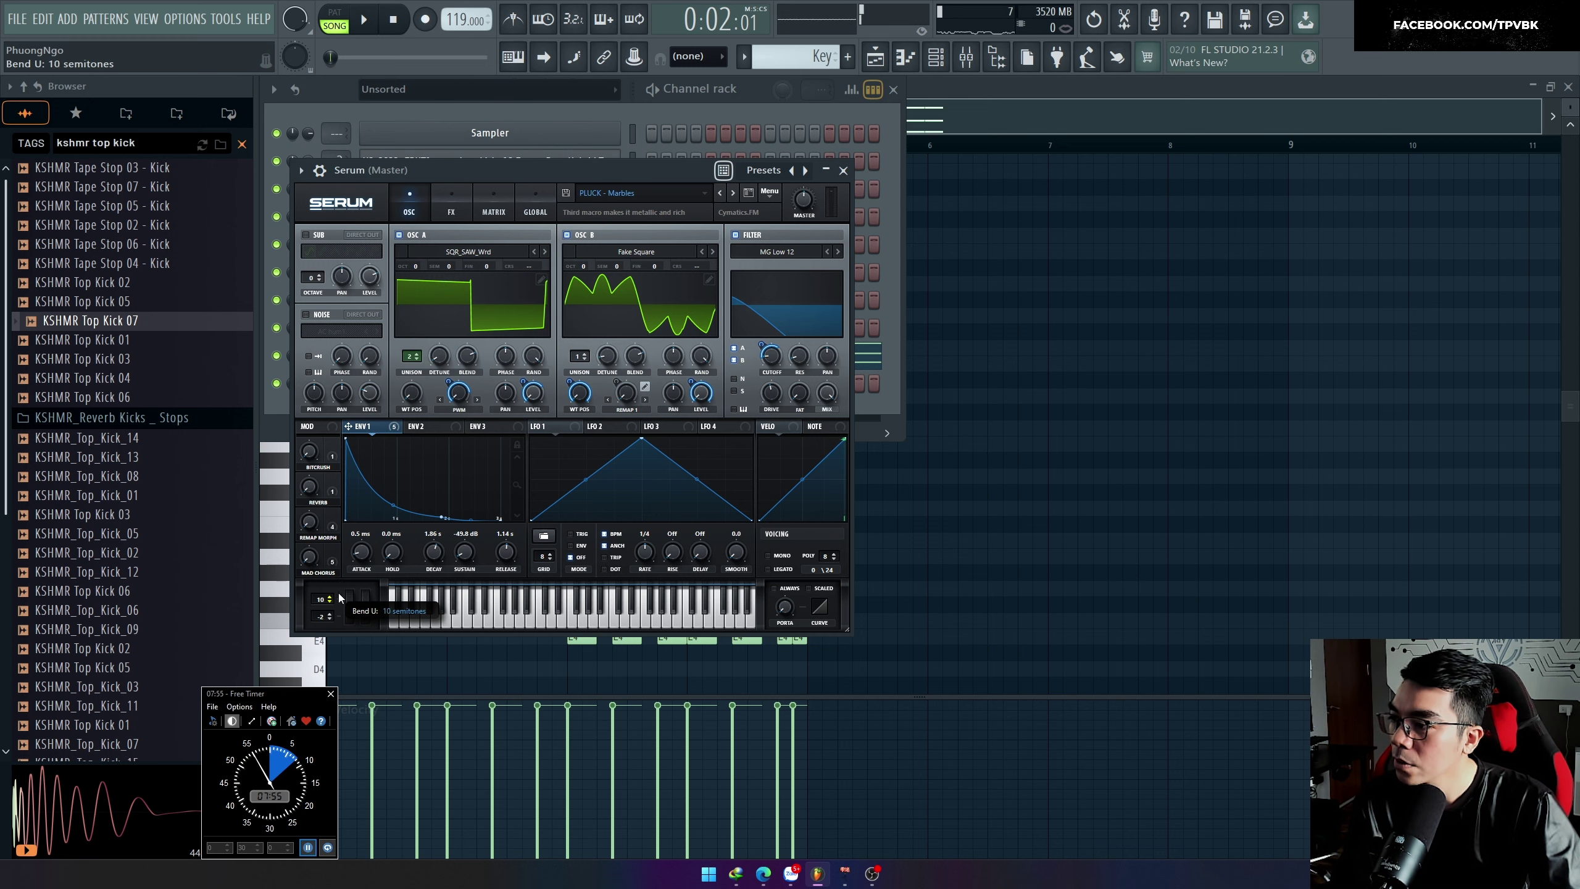
Step: Set Serum's pitch bend range to 10 semitones up and -12 semitones down and play the pattern
scroll(339, 602, down, 6)
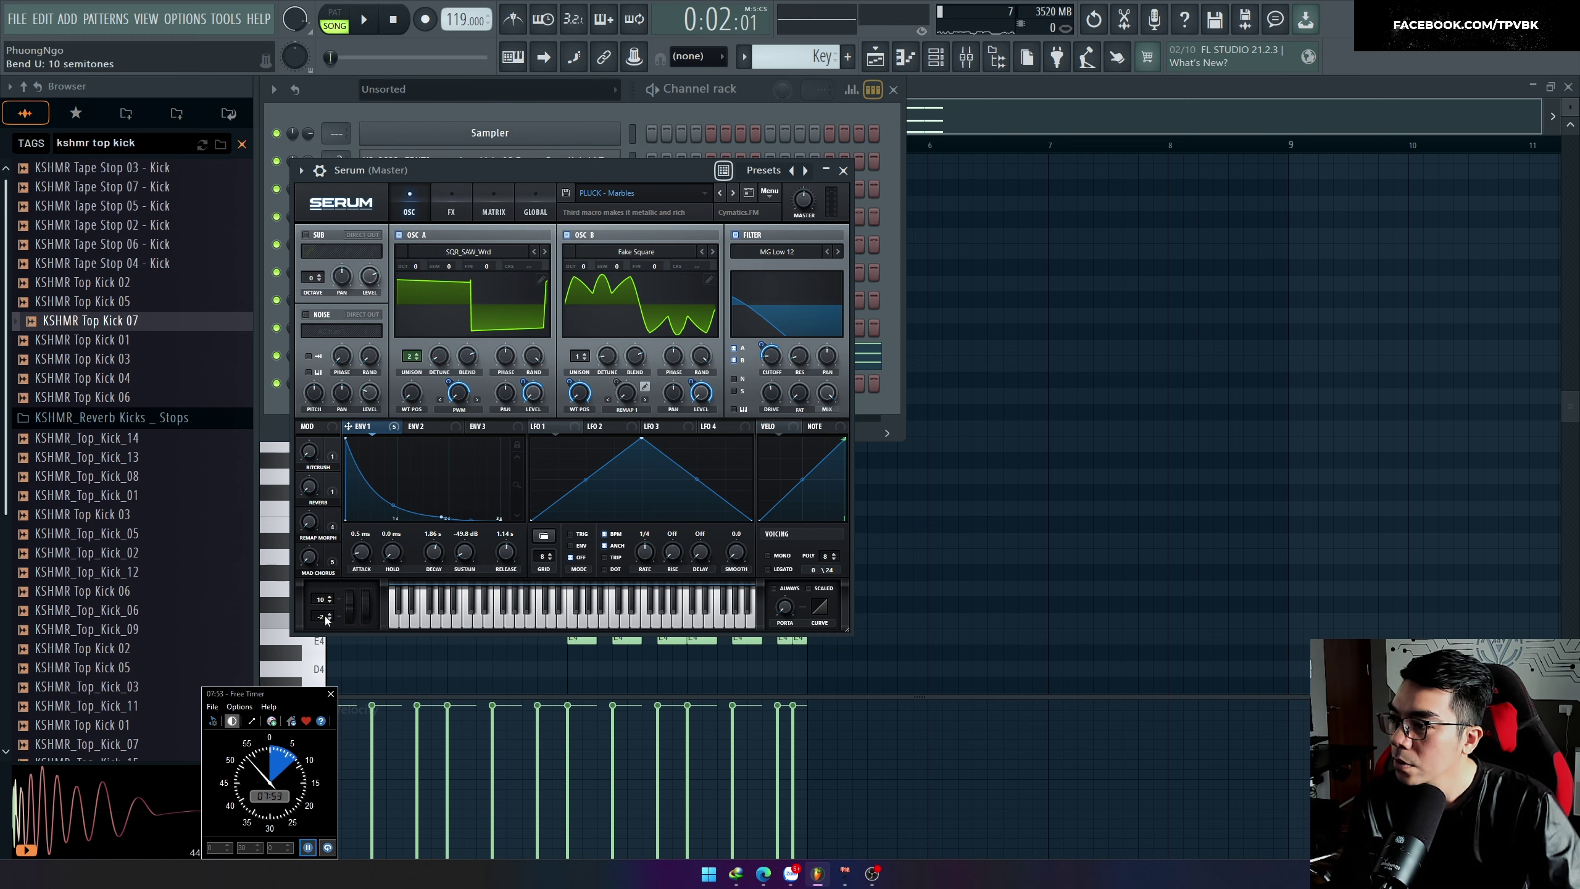
scroll(323, 615, down, 5)
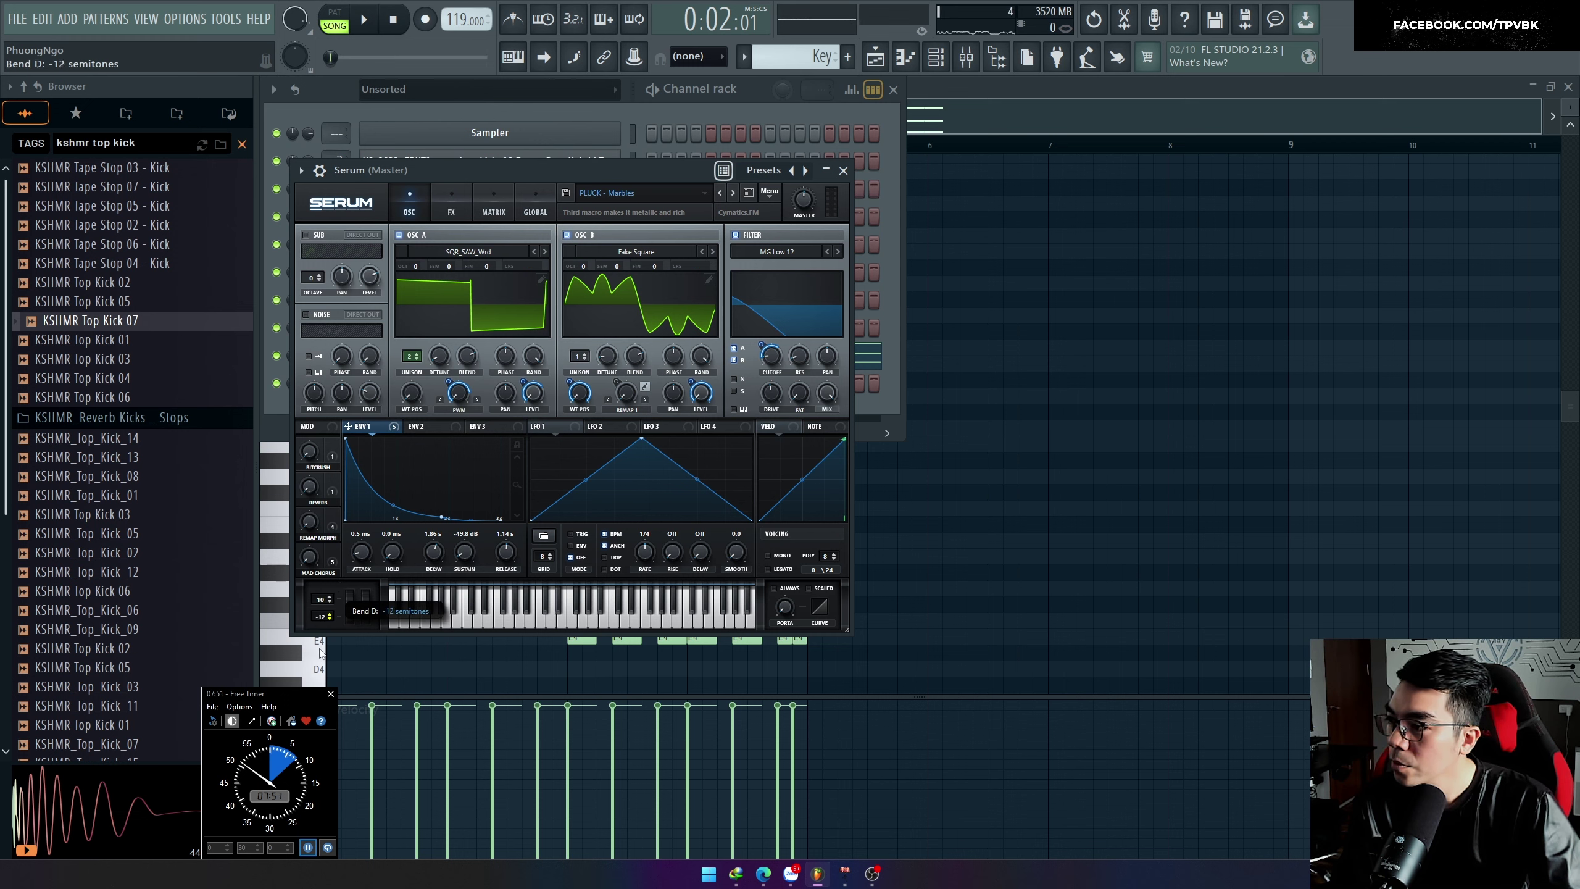
key(space)
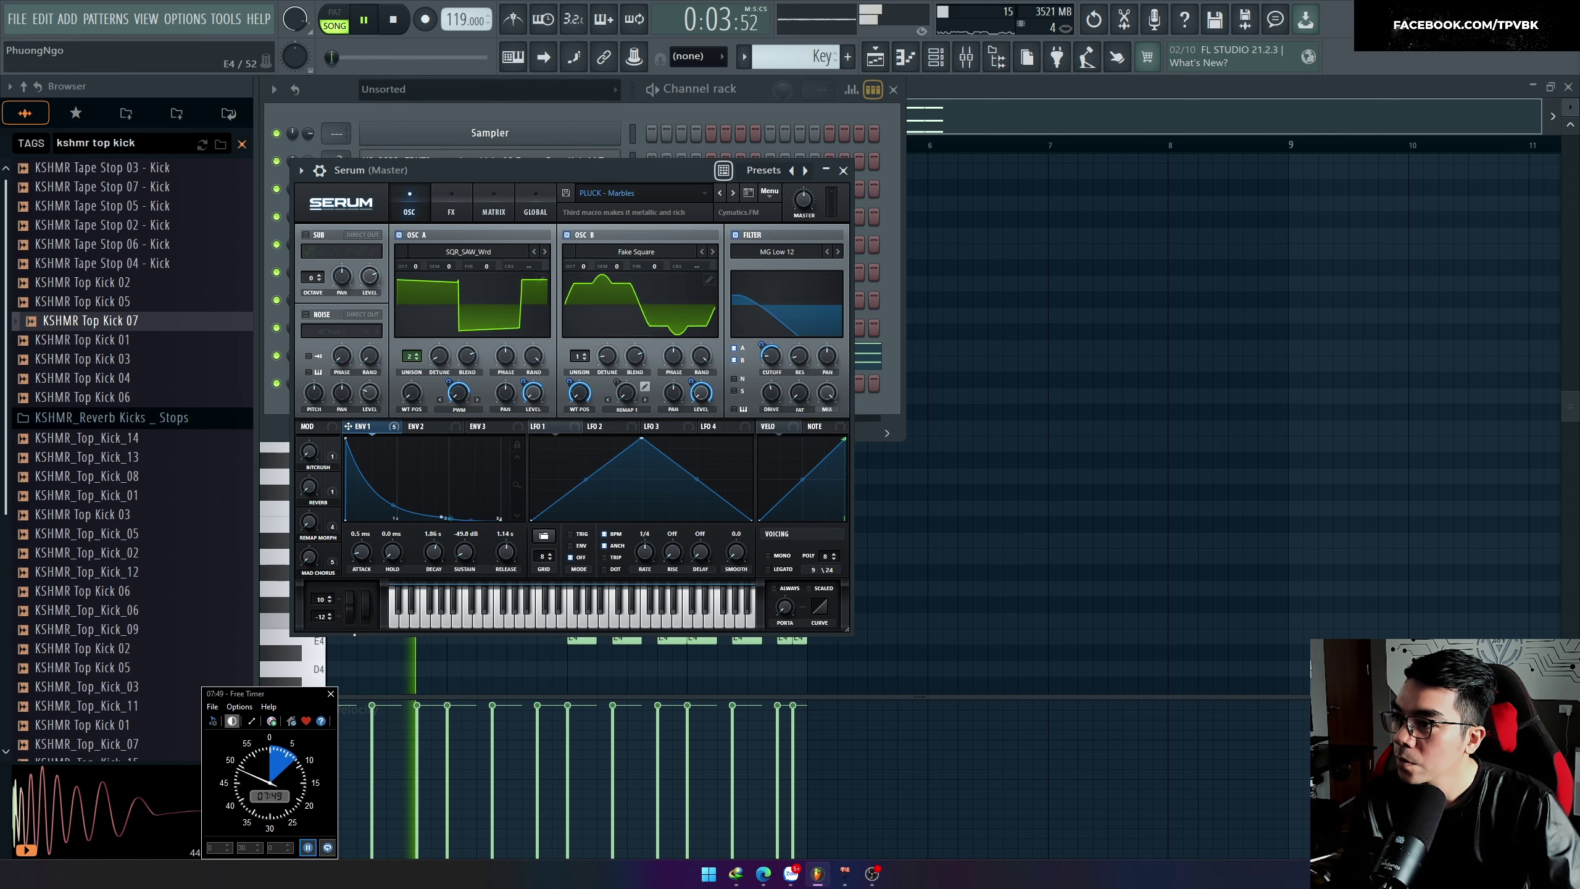
Step: Close Serum, transpose all the Key pattern's chords down one octave and play them
right_click(885, 588)
key(space)
key(ctrl+a)
key(ctrl+Down)
key(space)
right_click(1088, 515)
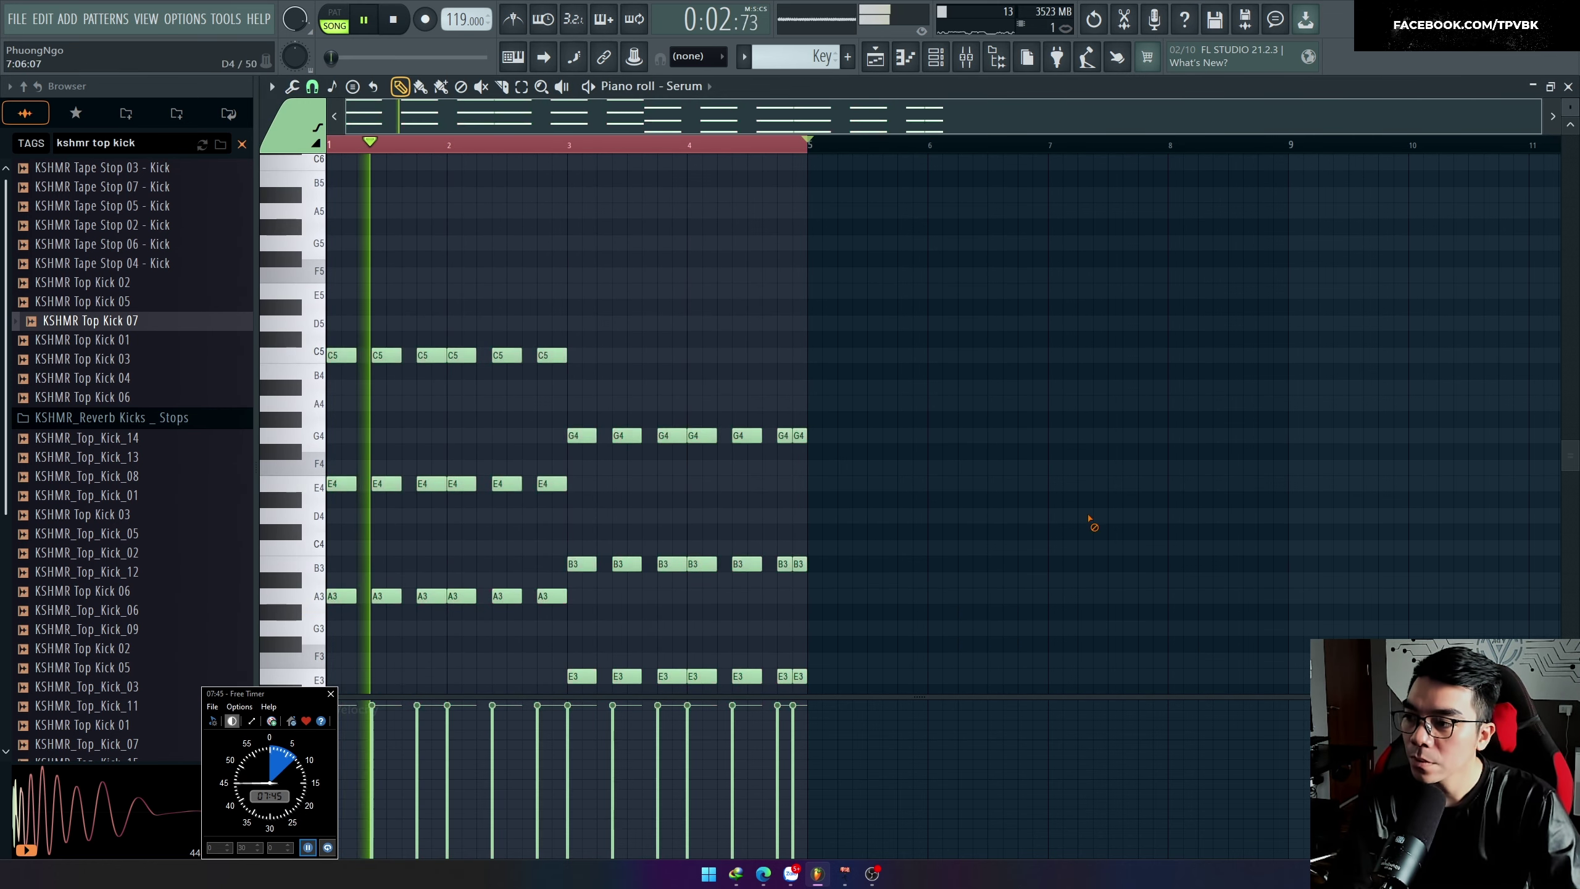
Step: Return to the playlist, listen to the transposed Key chords with the Tranh melody, and stop playback
key(F6)
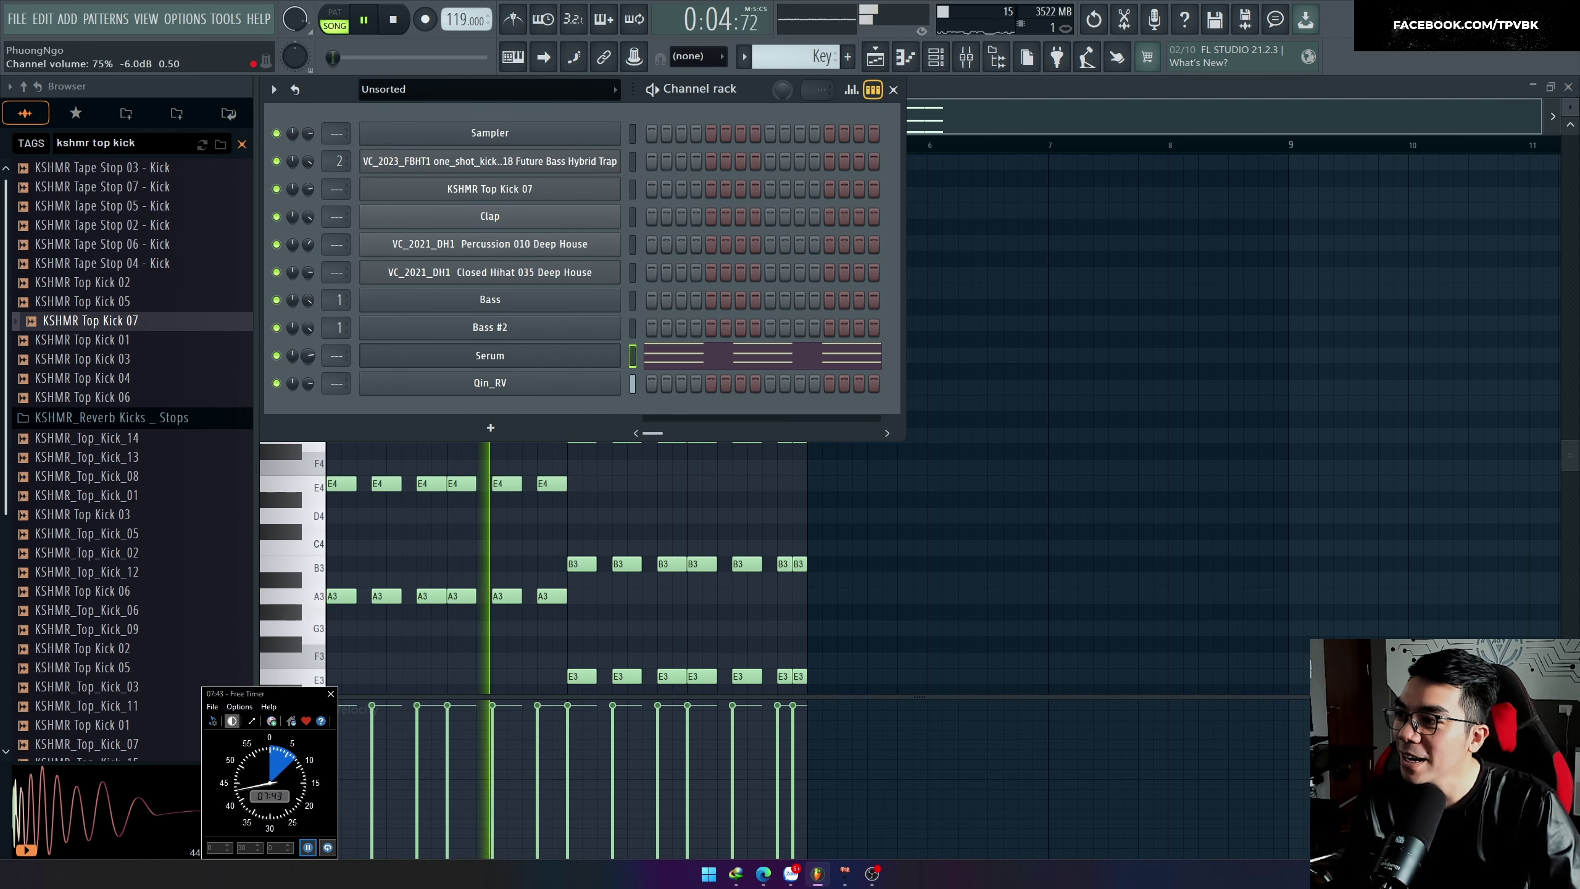
key(F6)
key(F6)
key(F5)
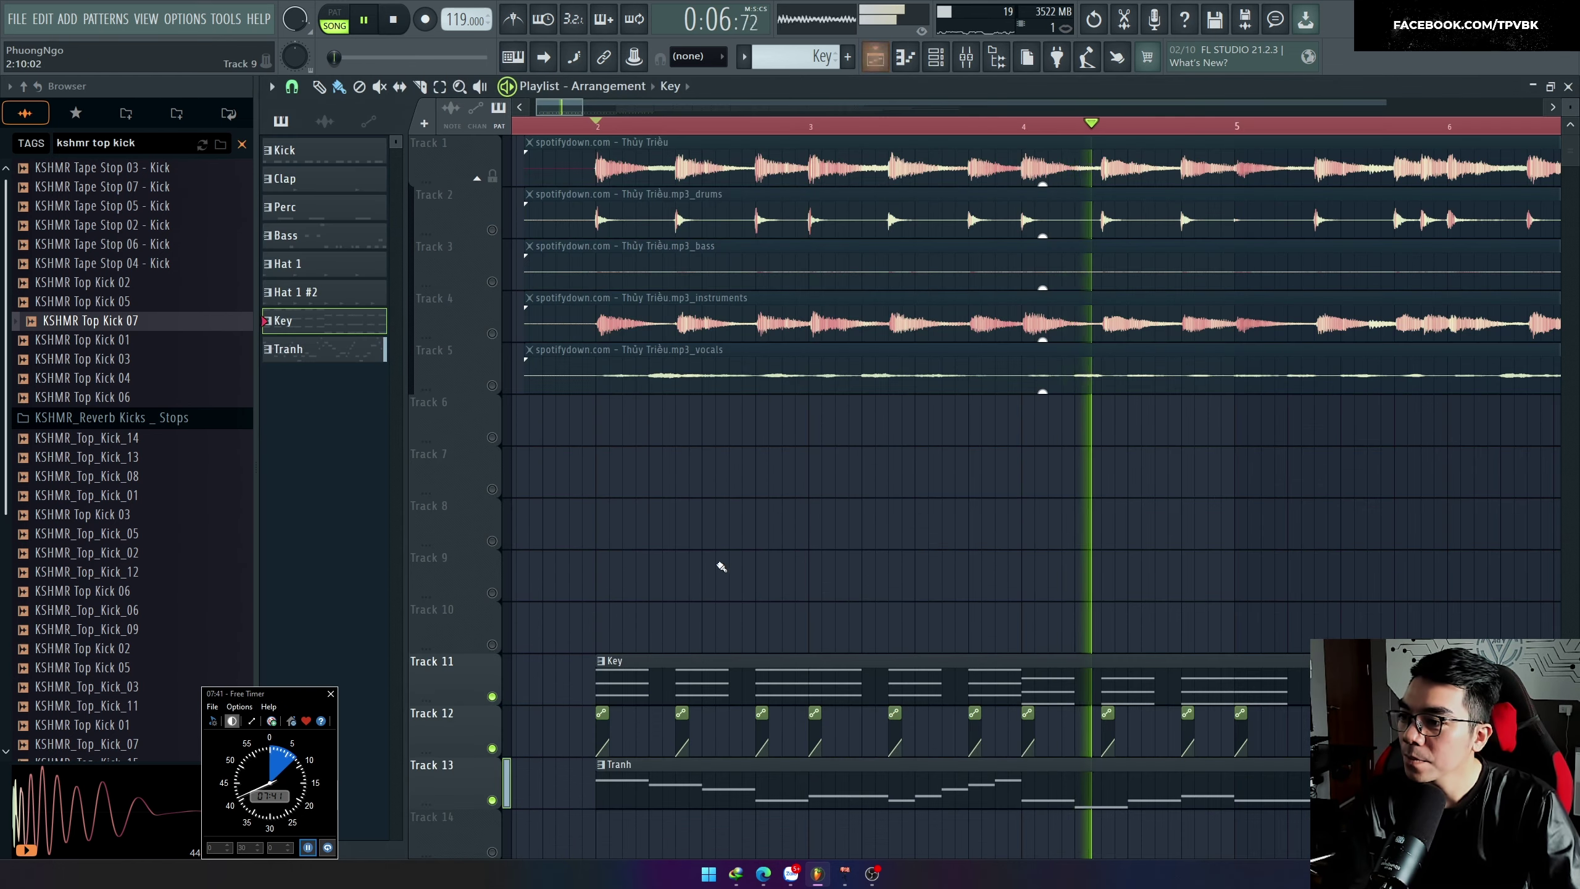
double_click(653, 774)
key(F5)
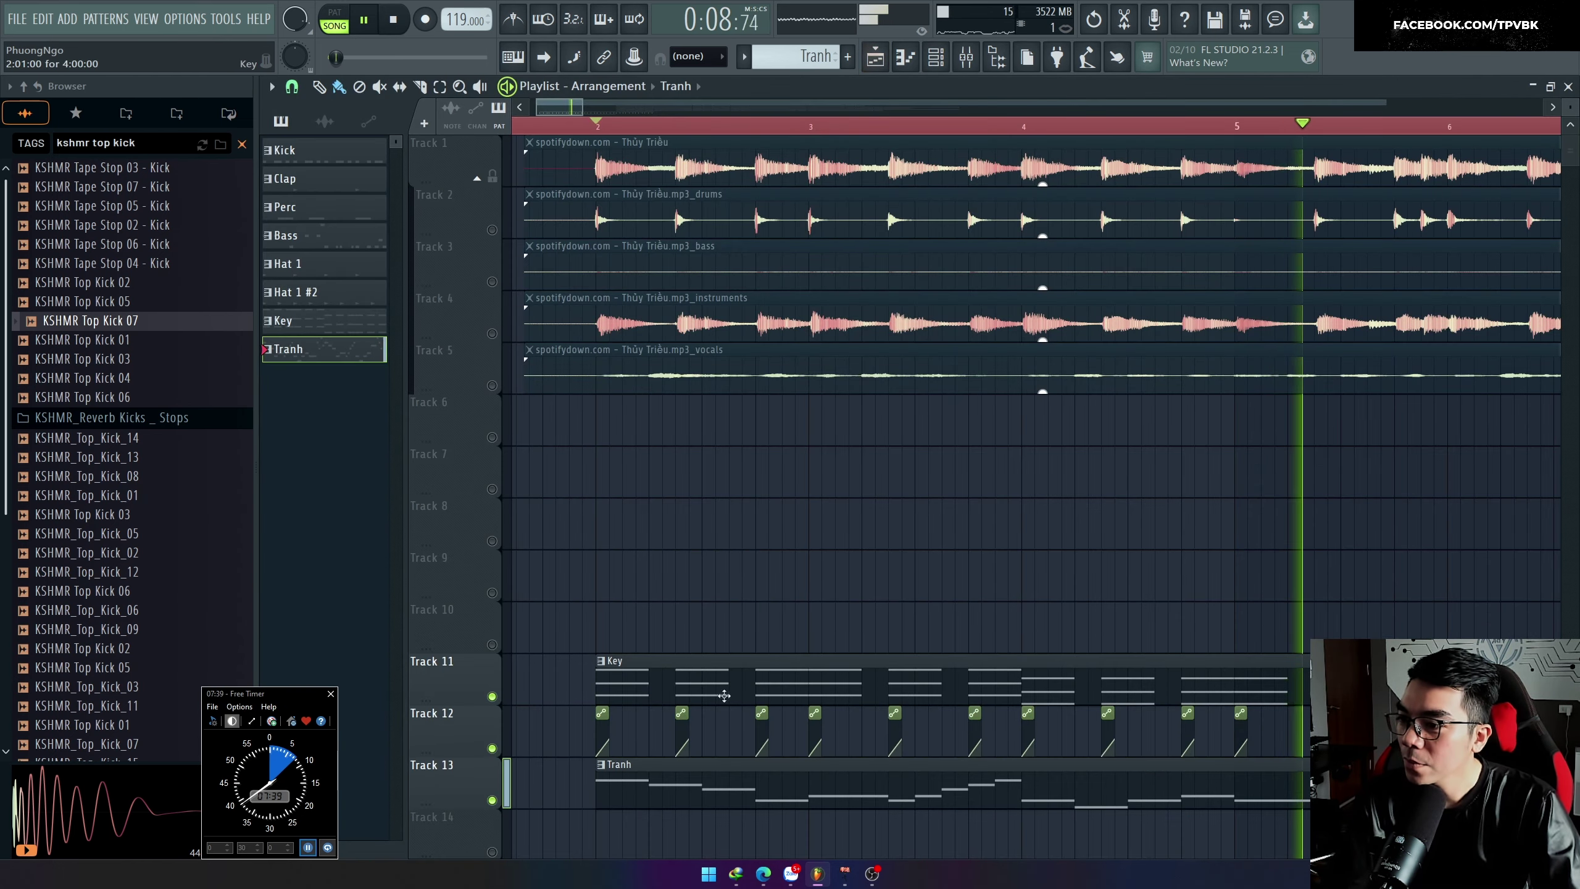
key(space)
Step: Reopen Serum, readjust its downward pitch bend range, and play the song with the synth window closed
key(F6)
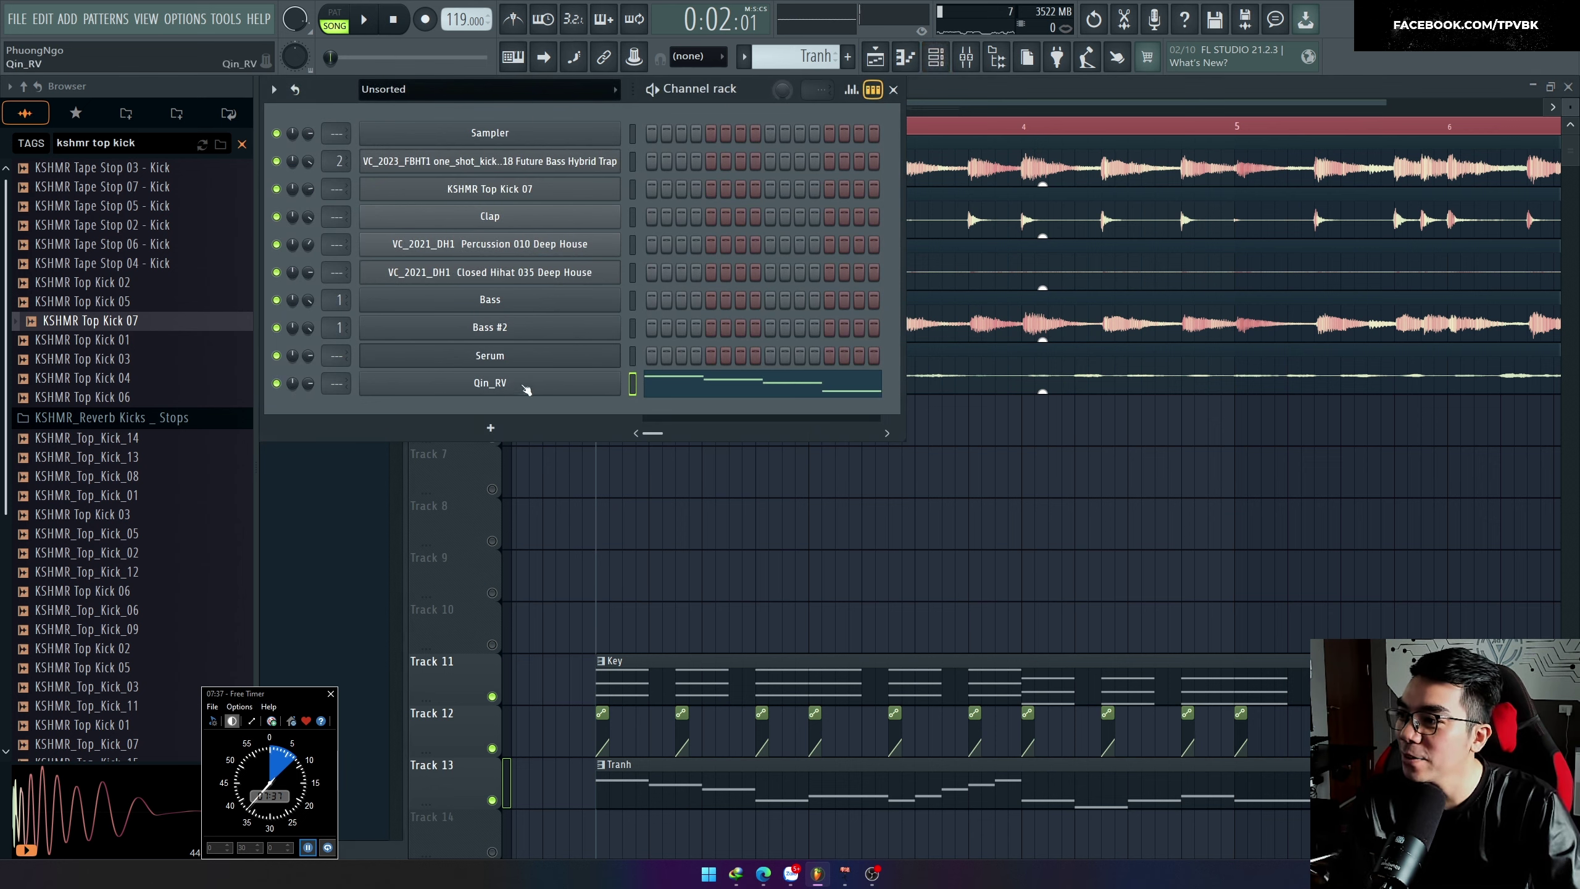
click(526, 361)
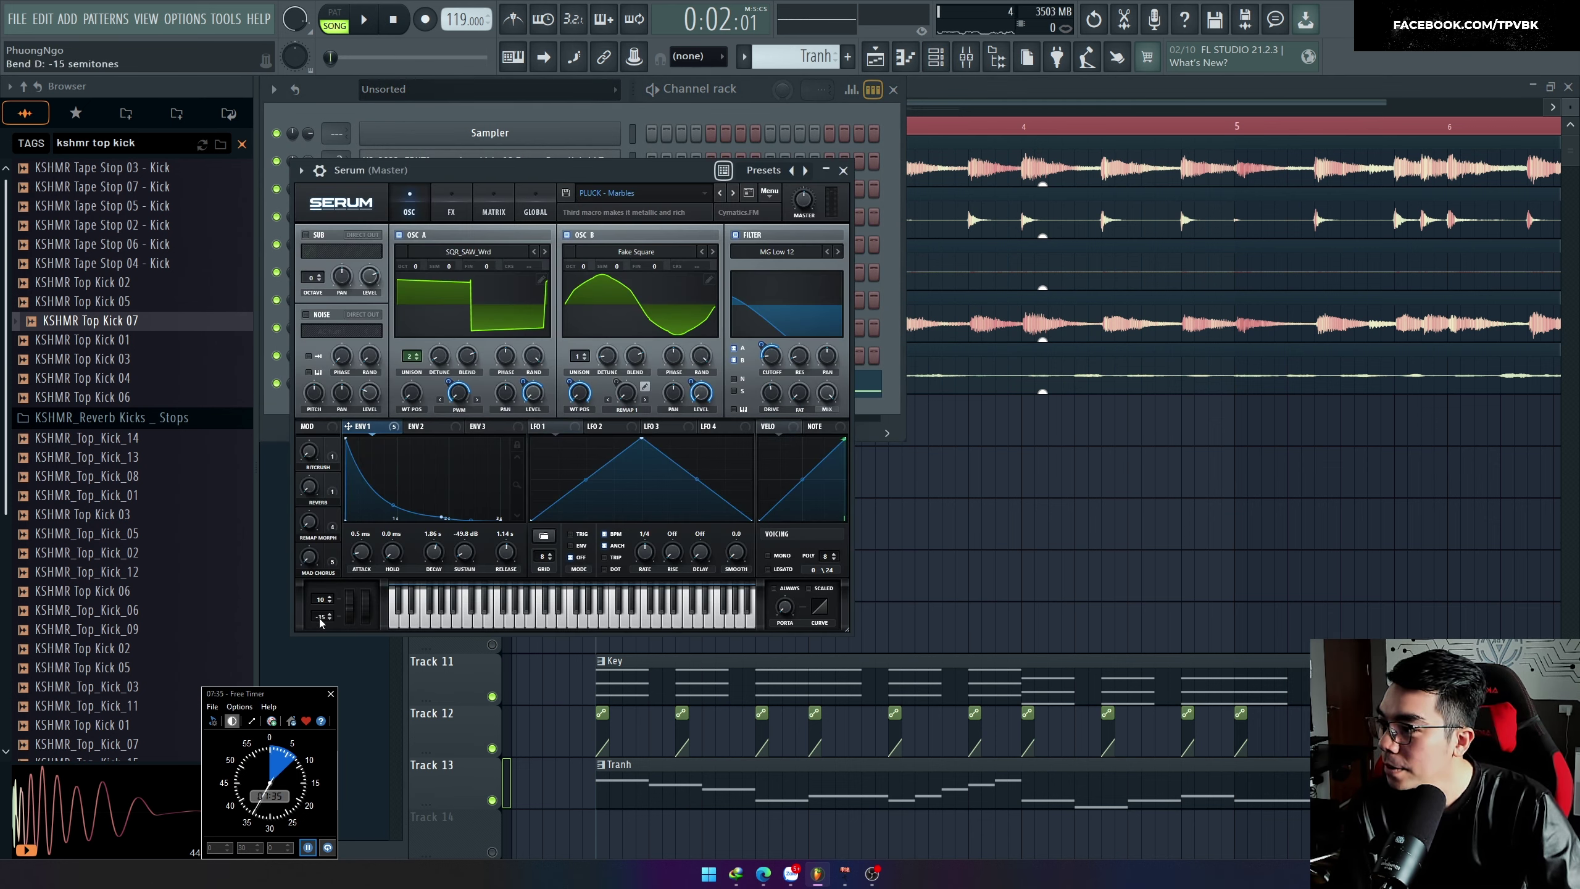
scroll(321, 620, up, 2)
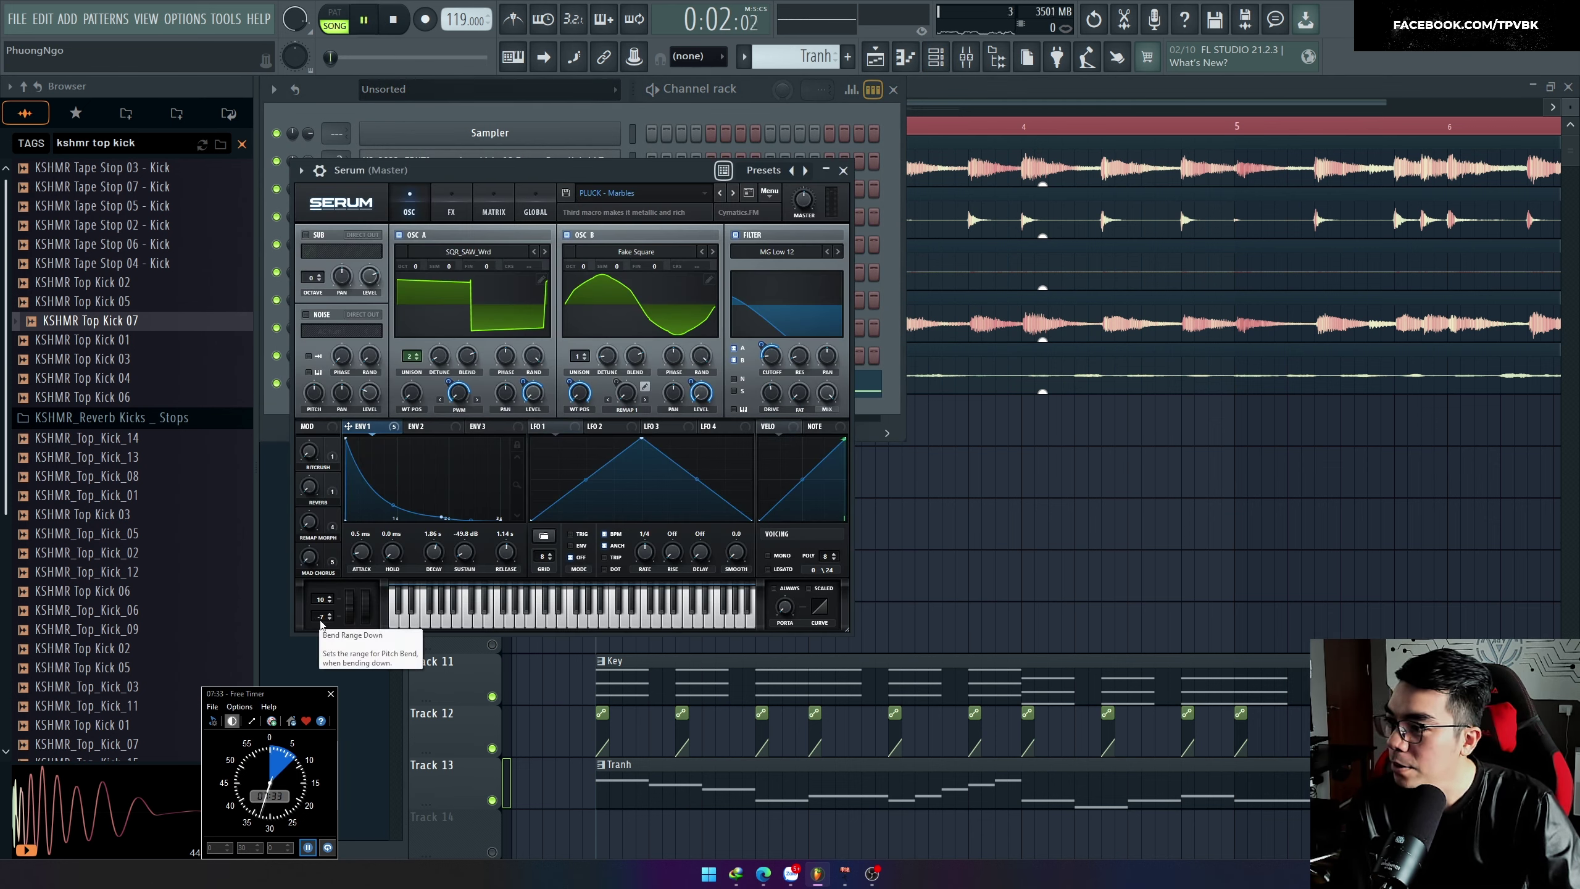
right_click(976, 620)
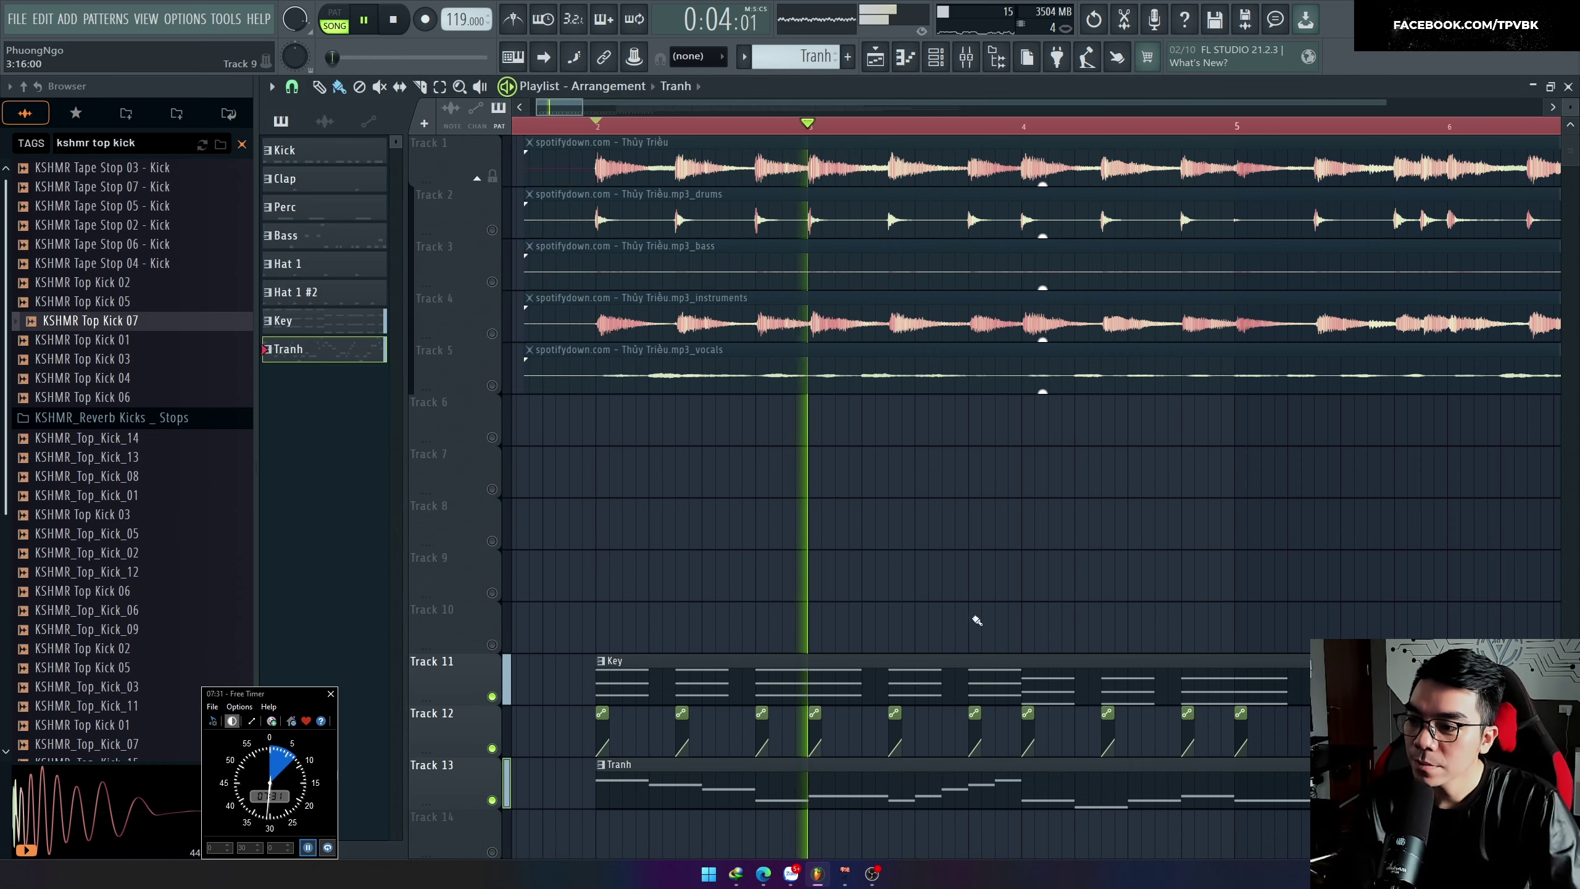
Step: Curve the first Serum pitch bend automation clip on Track 12 by setting its point 1 to 2 tension to 16%
scroll(645, 600, up, 3)
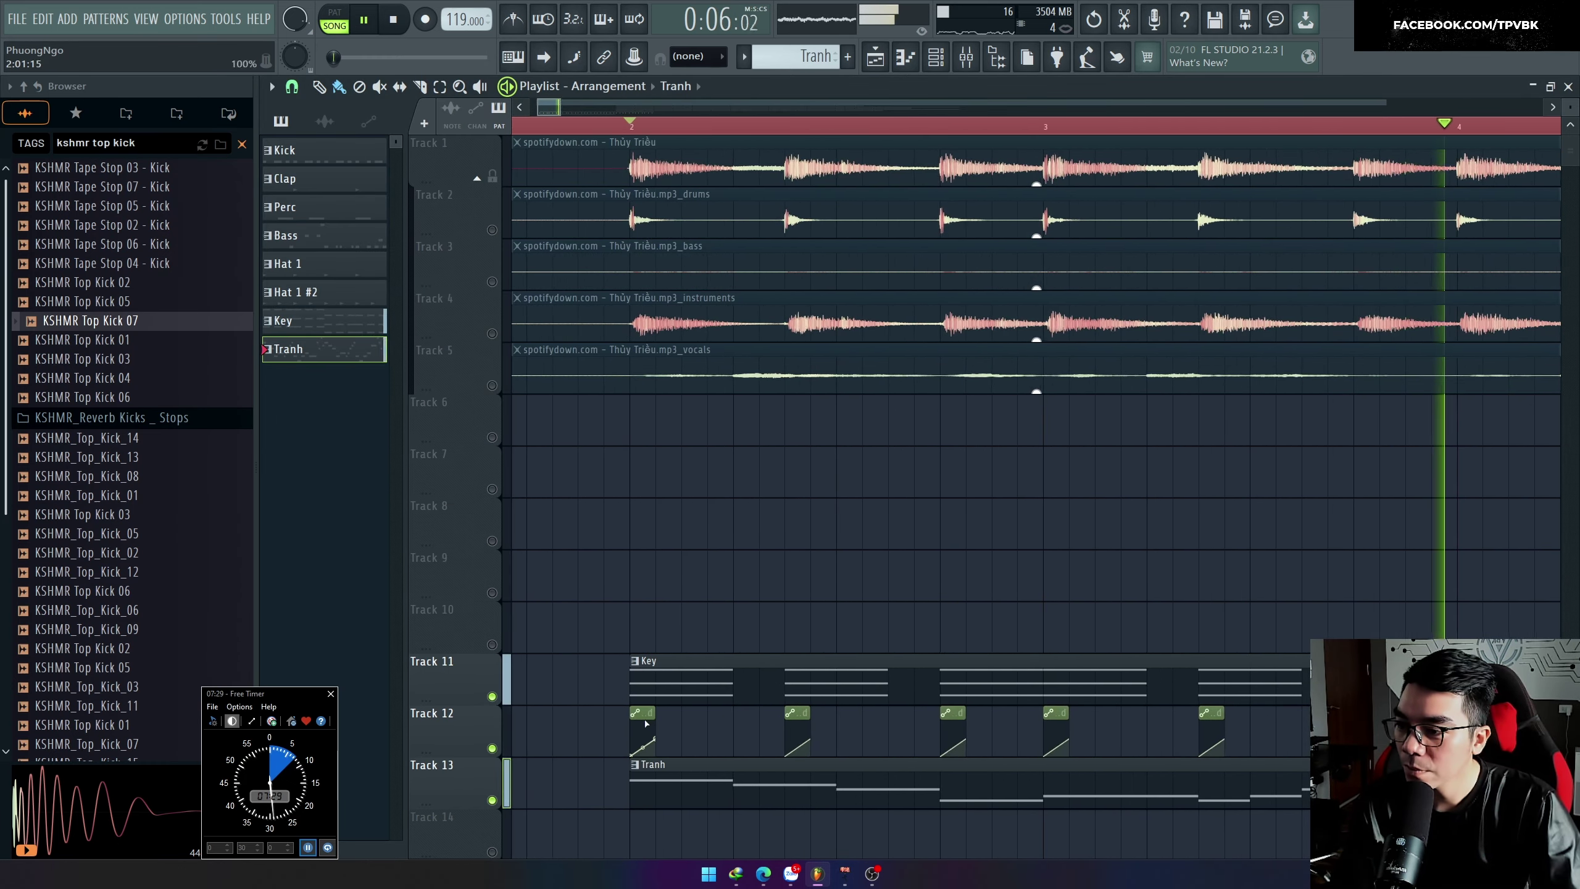
scroll(647, 725, up, 3)
drag(653, 742, 652, 747)
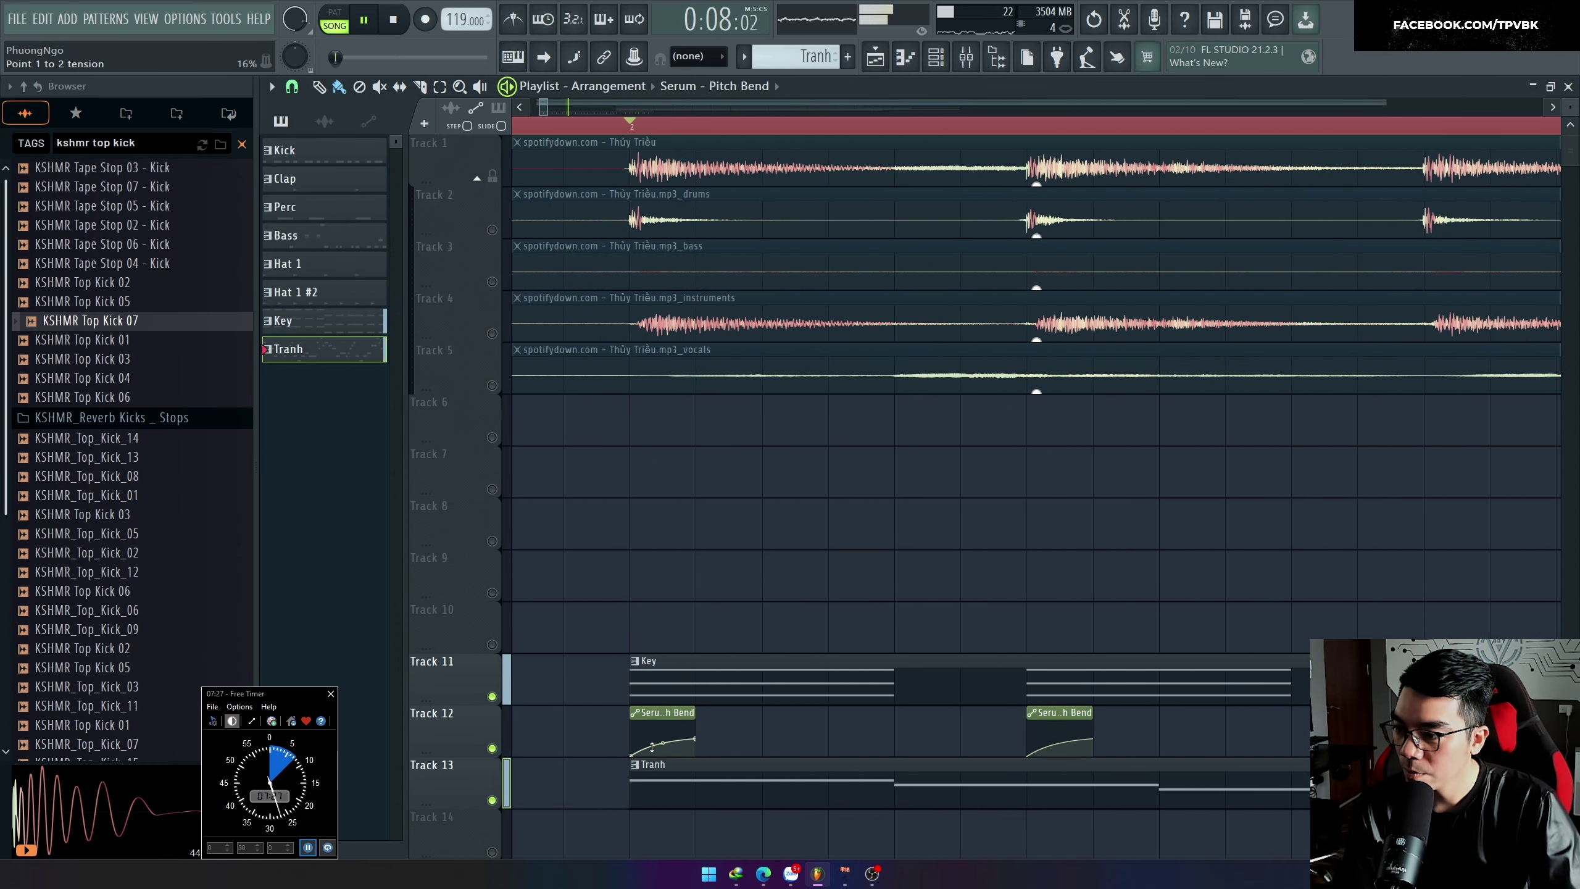
Step: Listen to the Key and Tranh tracks, compare them with the soloed reference on Track 1, and stop playback
scroll(588, 730, down, 5)
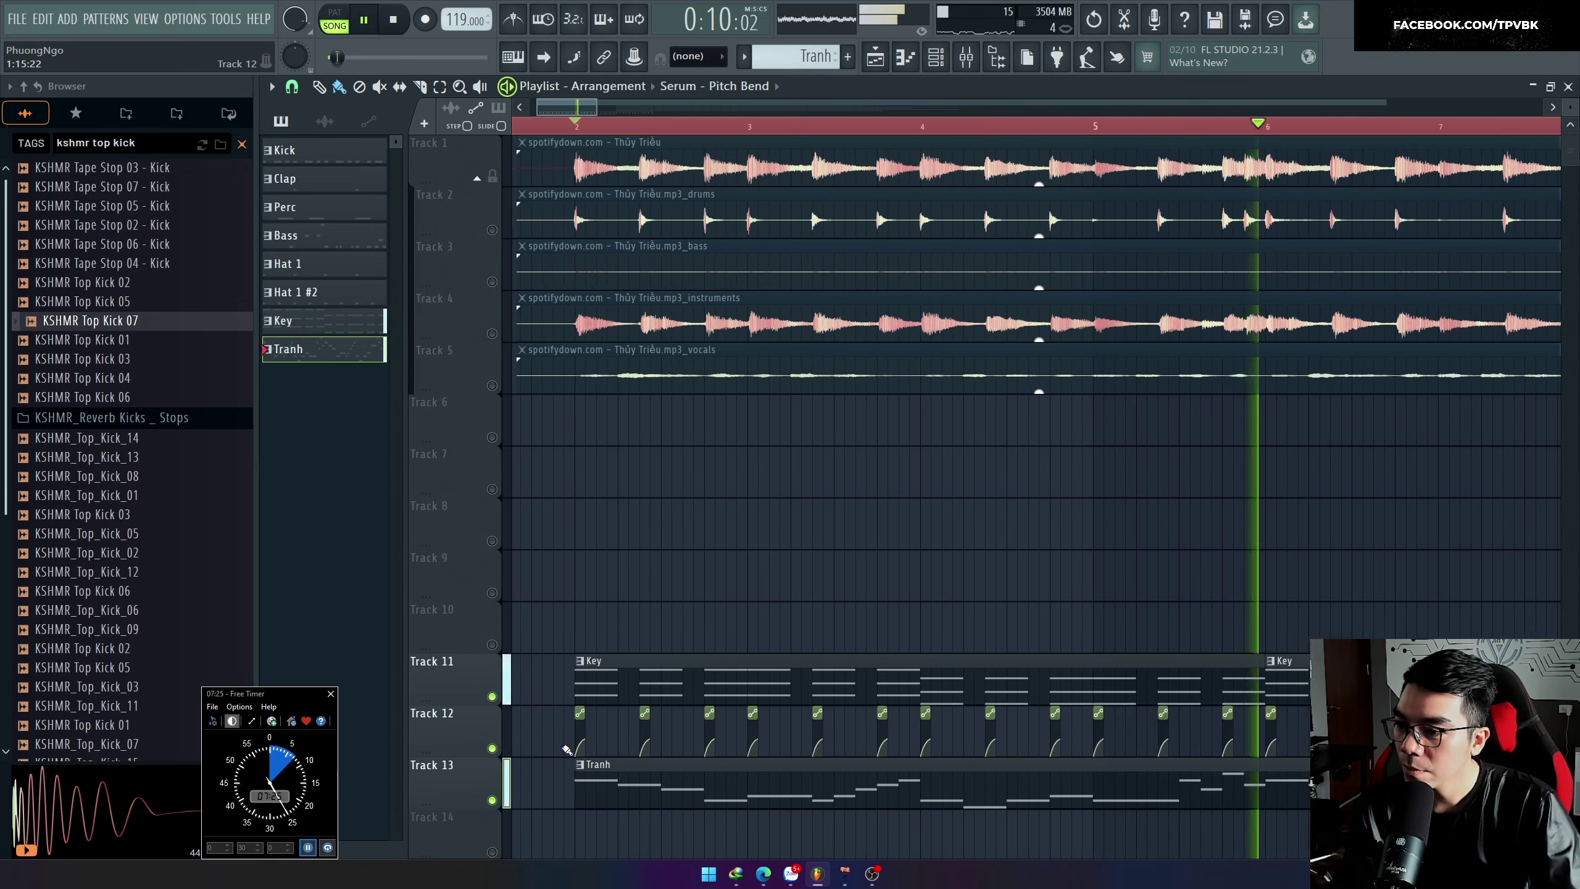
scroll(537, 153, up, 3)
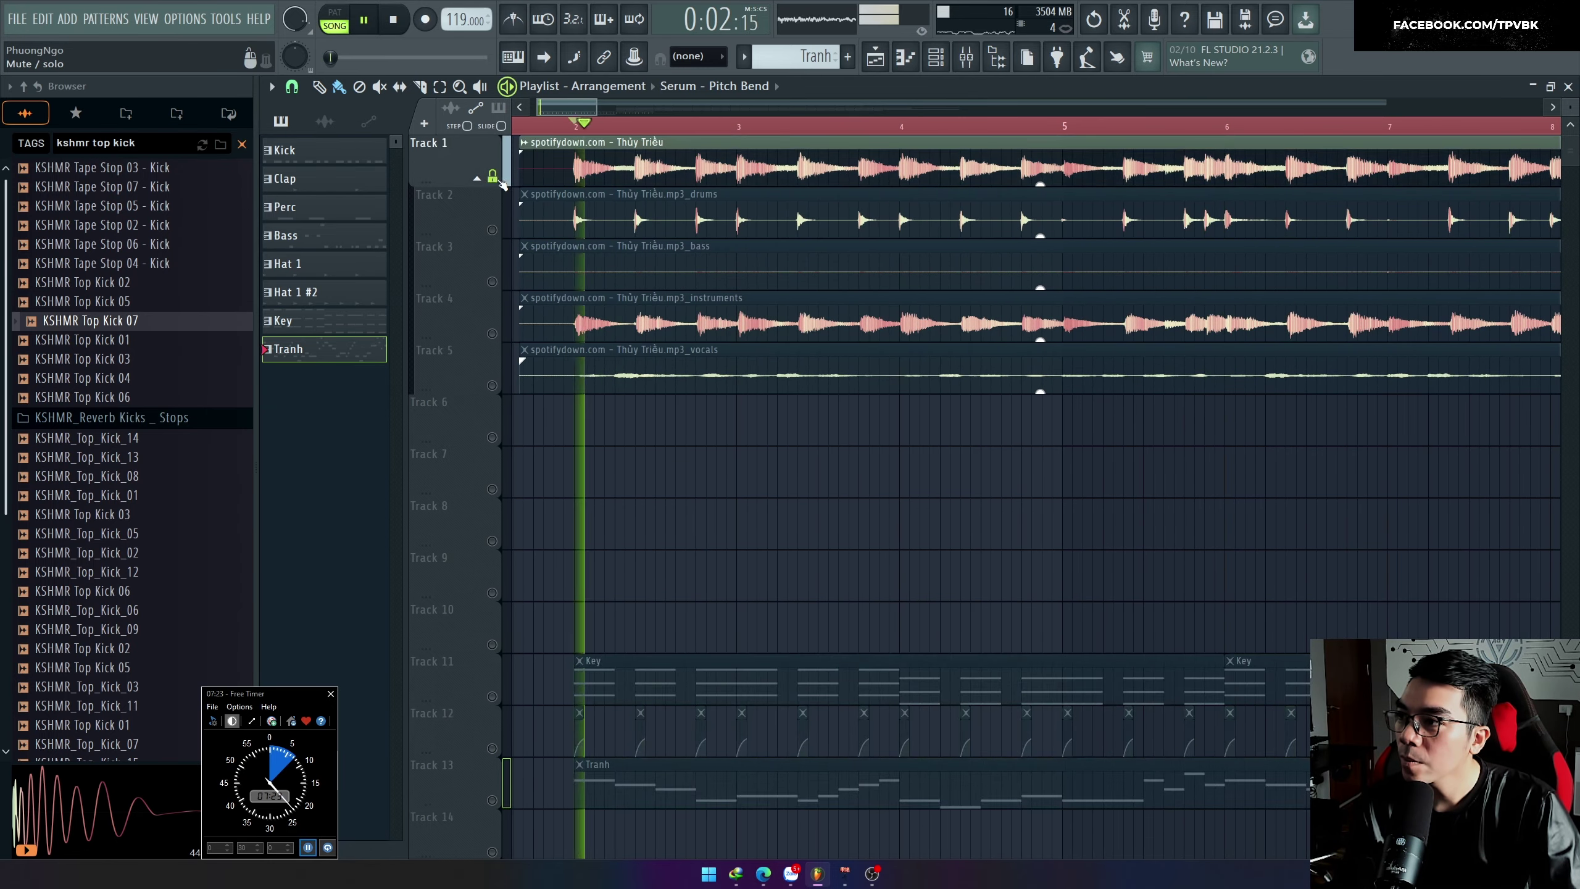
scroll(646, 672, down, 4)
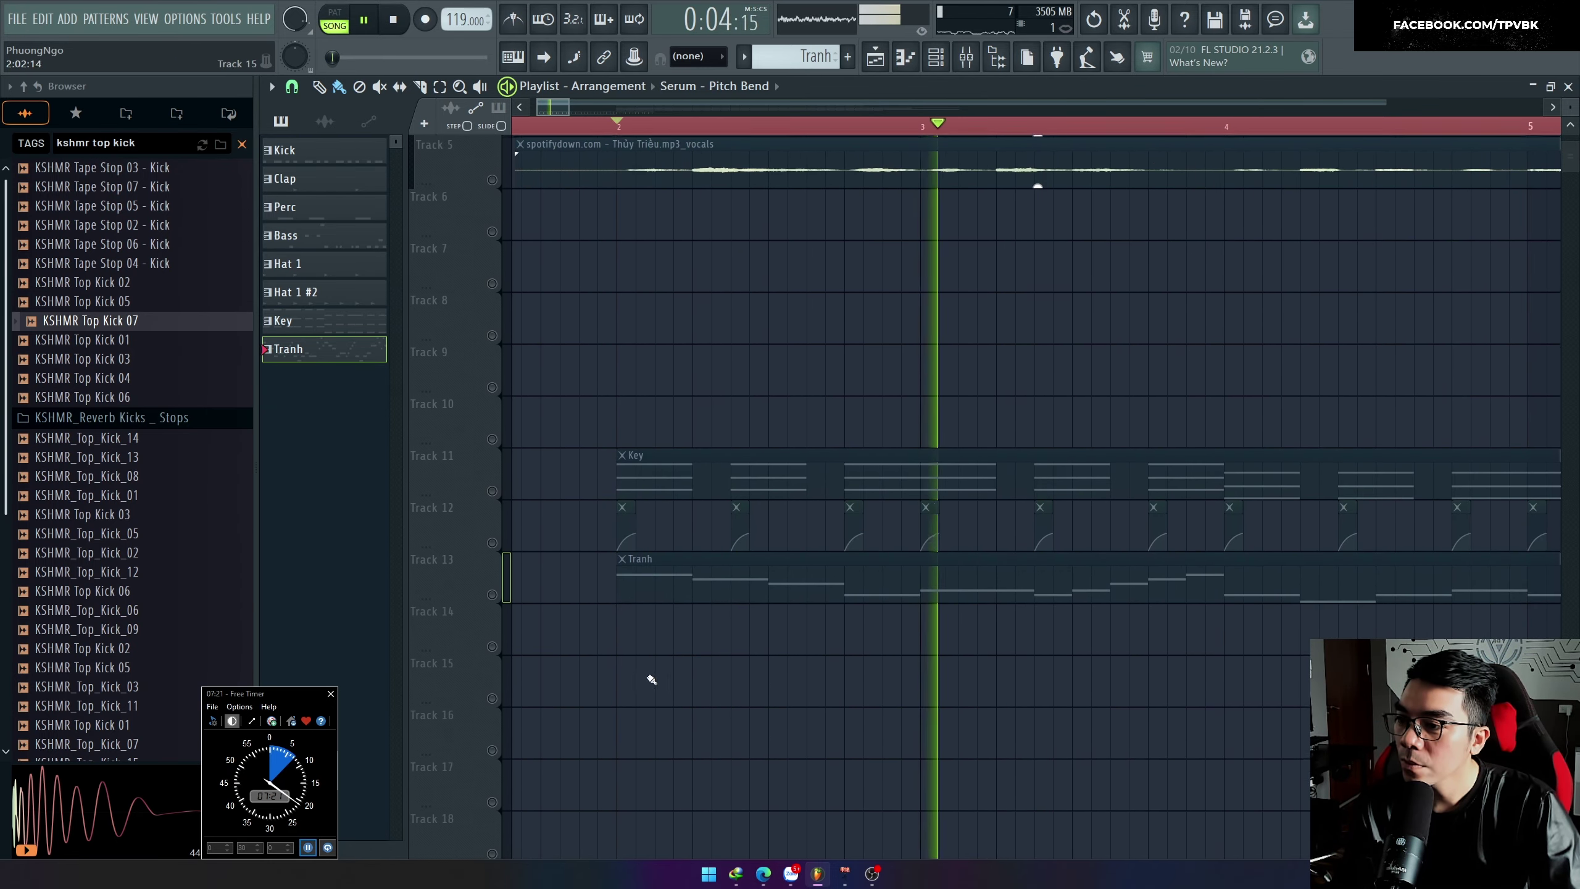
key(space)
Step: Create two new patterns named Lead and Vocal
key(F4)
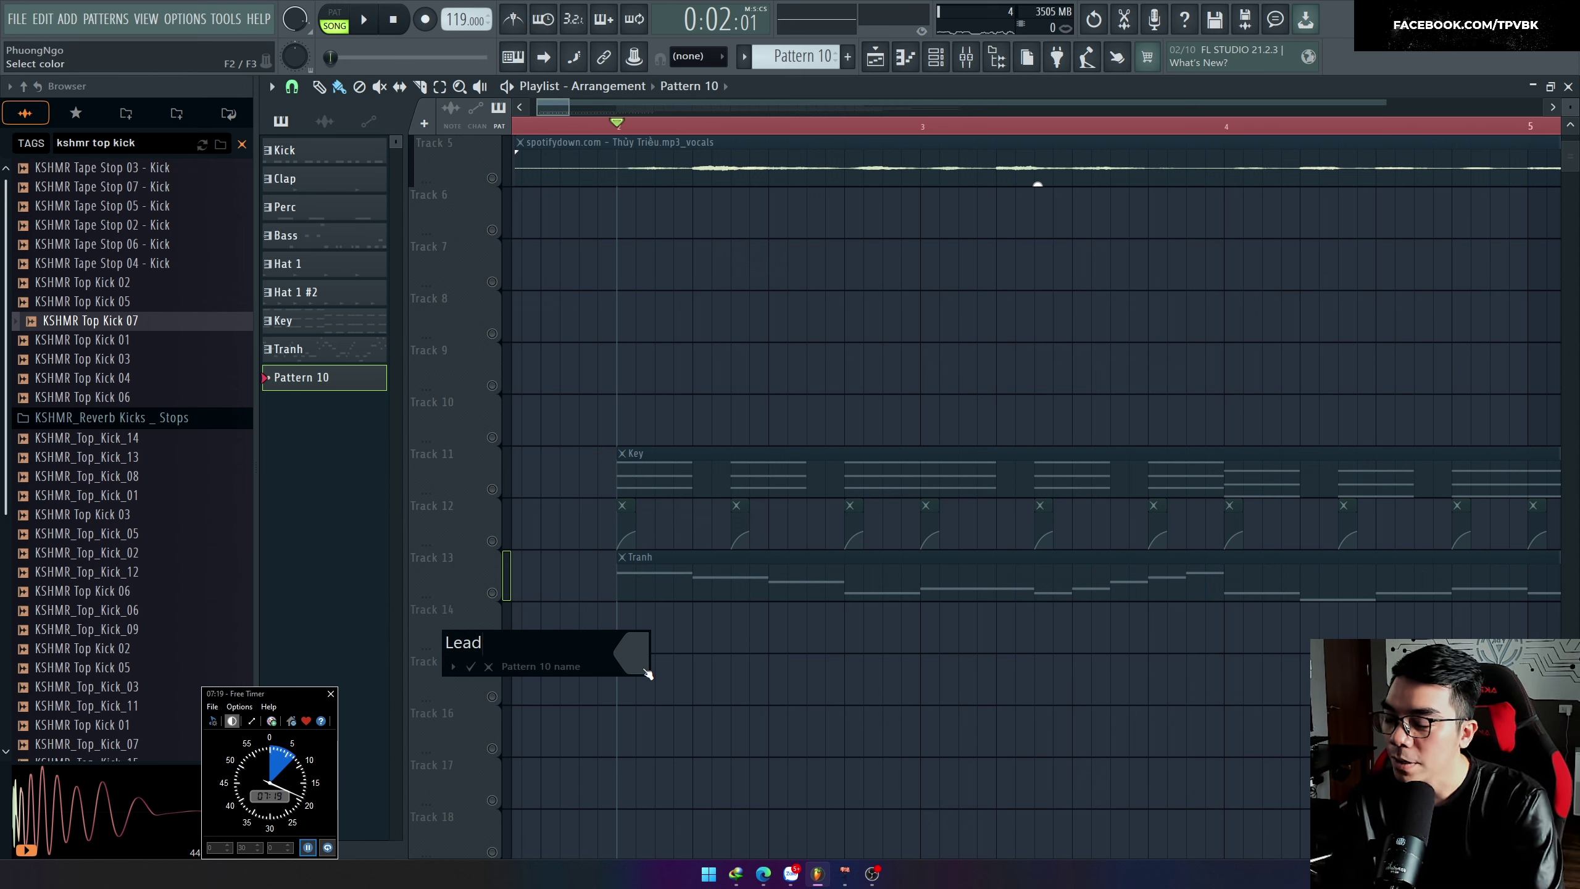
key(Return)
key(F4)
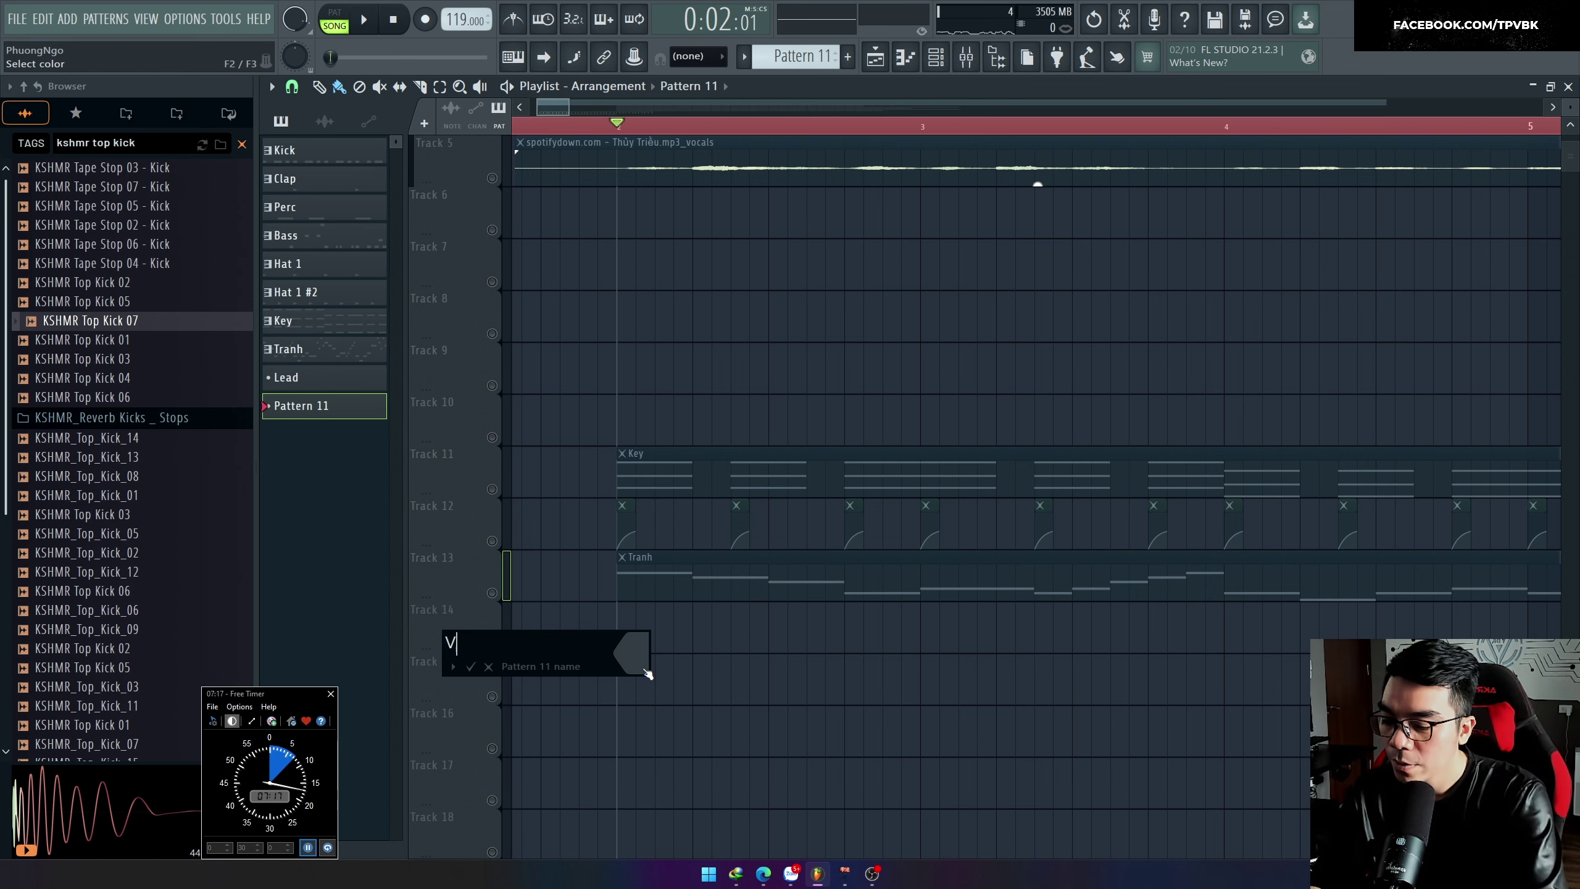
text(Vocal)
key(Return)
Step: Search the browser for "vocal ksh" and compare a KSHMR Cinematic Vocals A sample with the reference song
click(122, 144)
text(v)
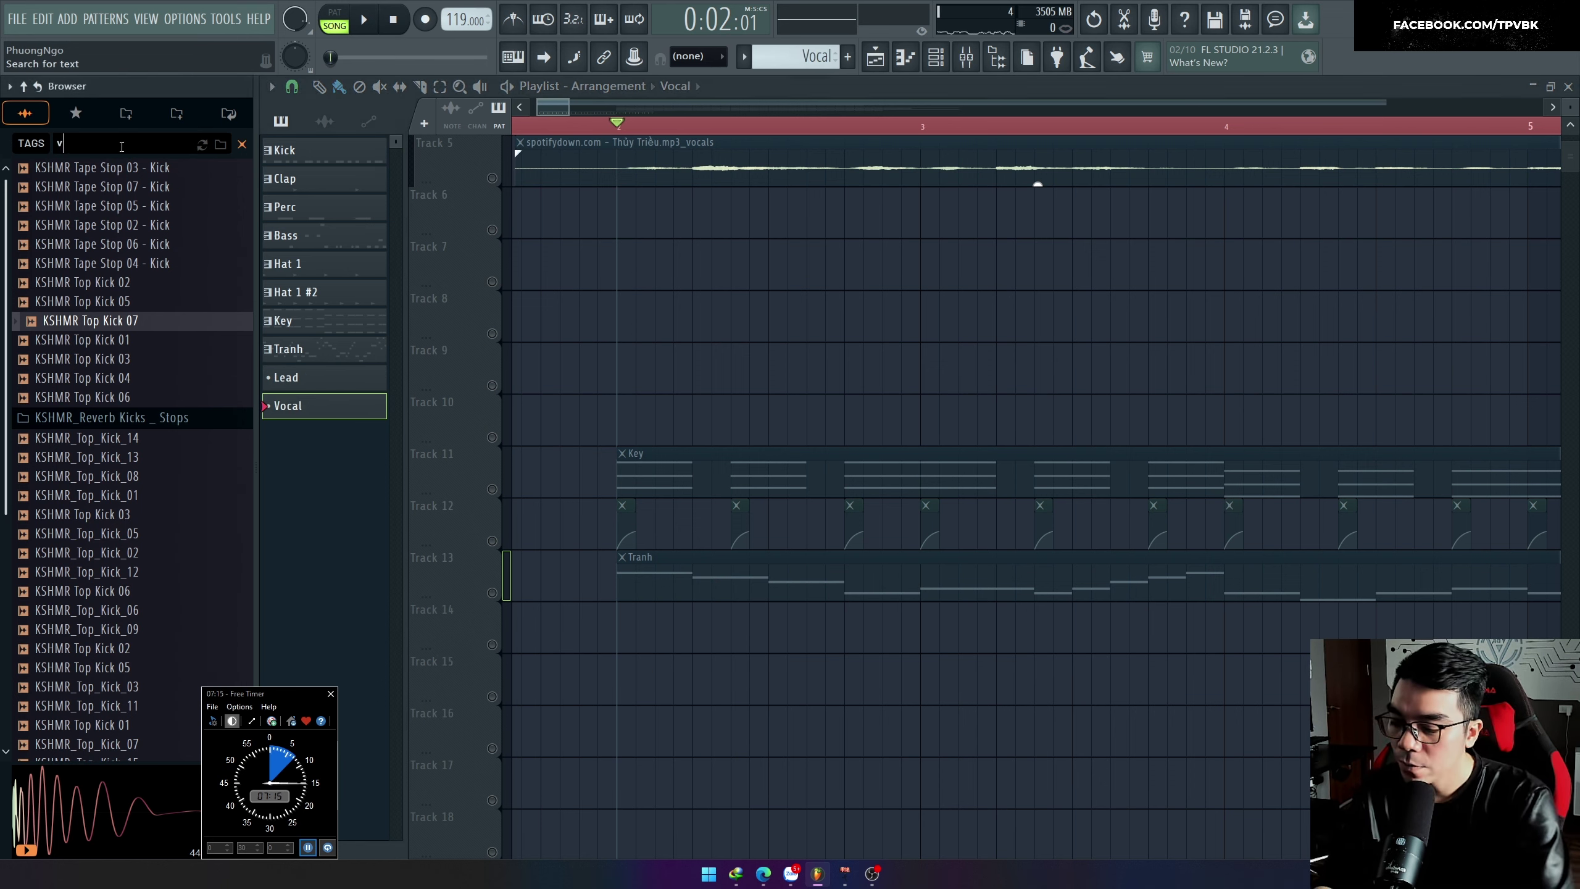
text(ocal ksh)
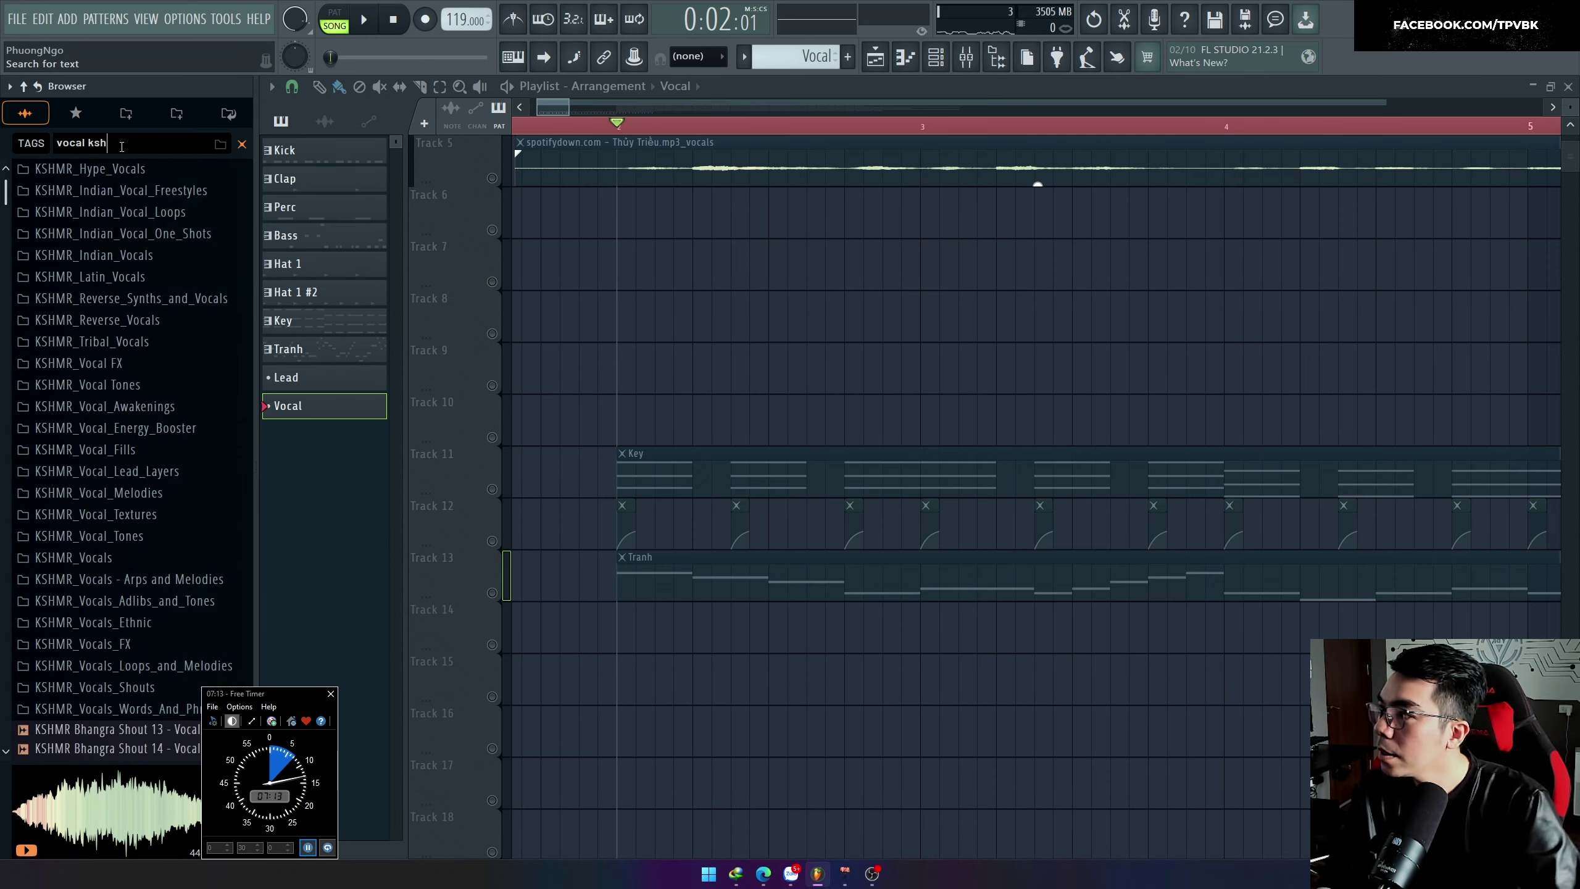
click(134, 471)
scroll(146, 469, down, 10)
click(136, 428)
click(176, 383)
key(space)
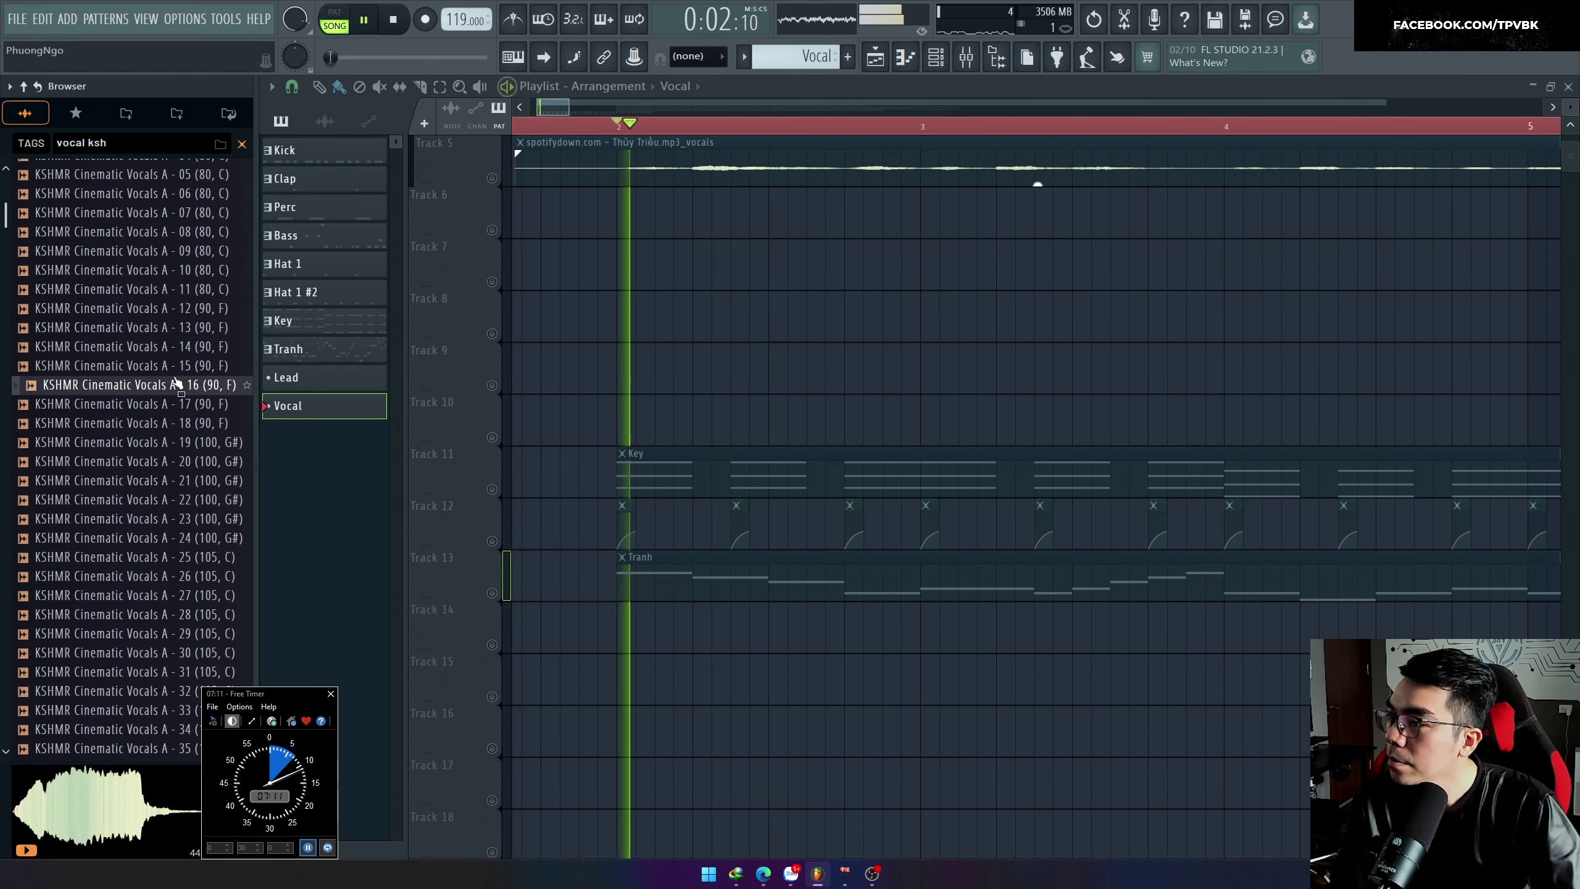
key(space)
Step: Audition further KSHMR Cinematic Vocals A samples and the vocal samples listed above them
click(157, 310)
click(162, 290)
click(174, 252)
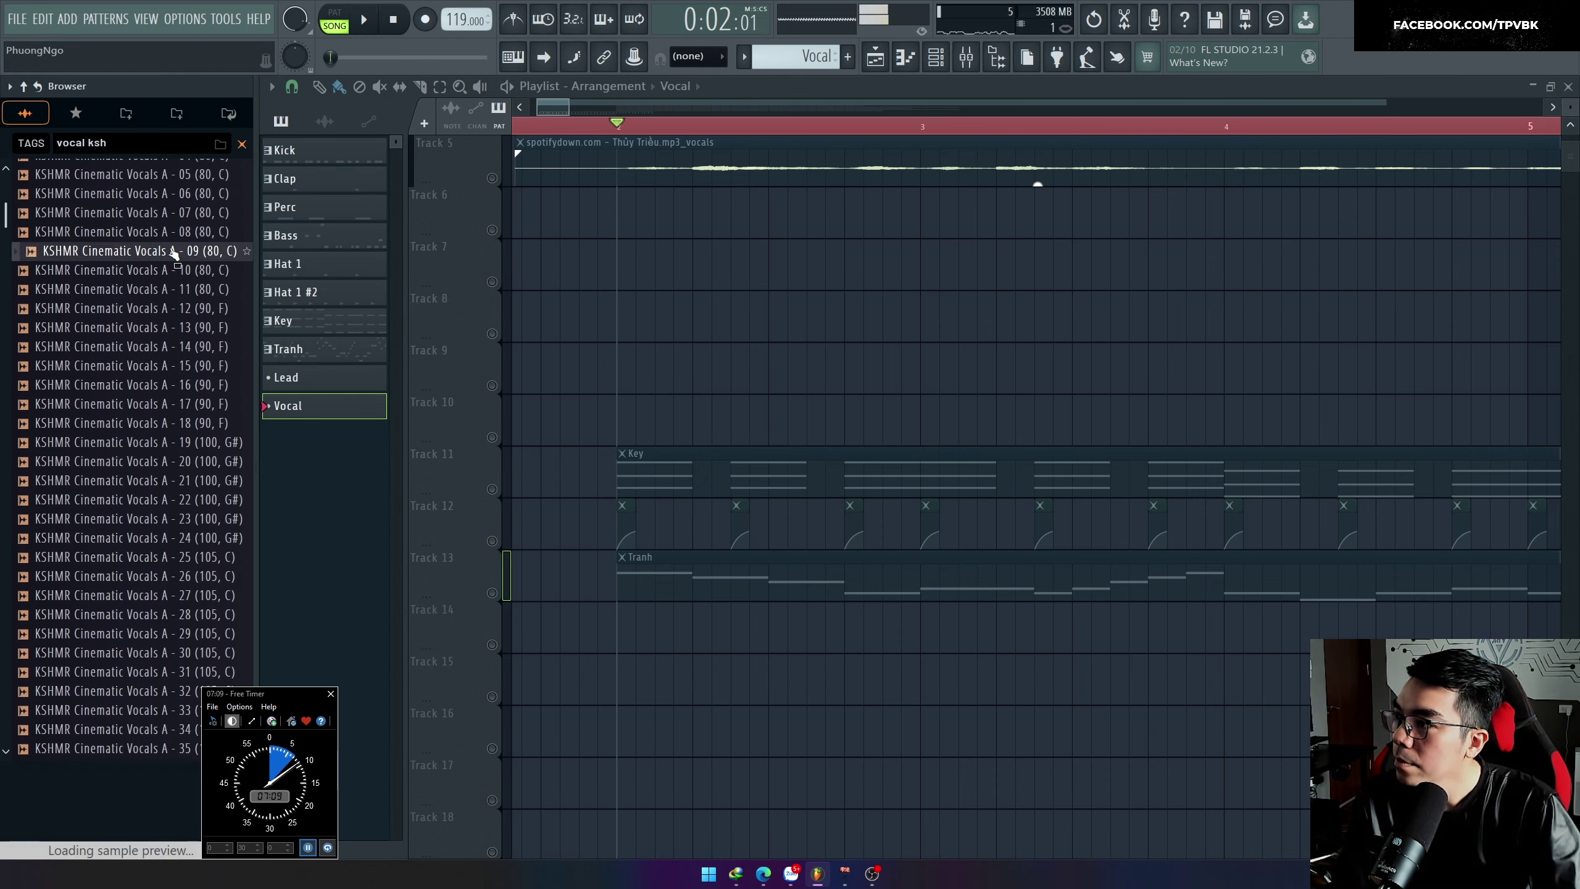
click(177, 234)
scroll(178, 262, up, 7)
click(163, 425)
scroll(163, 411, up, 1)
click(164, 389)
Step: Audition the KSHMR Crowd Vocal One Shot samples and check them against the reference playback
scroll(165, 394, down, 18)
click(172, 386)
key(space)
key(space)
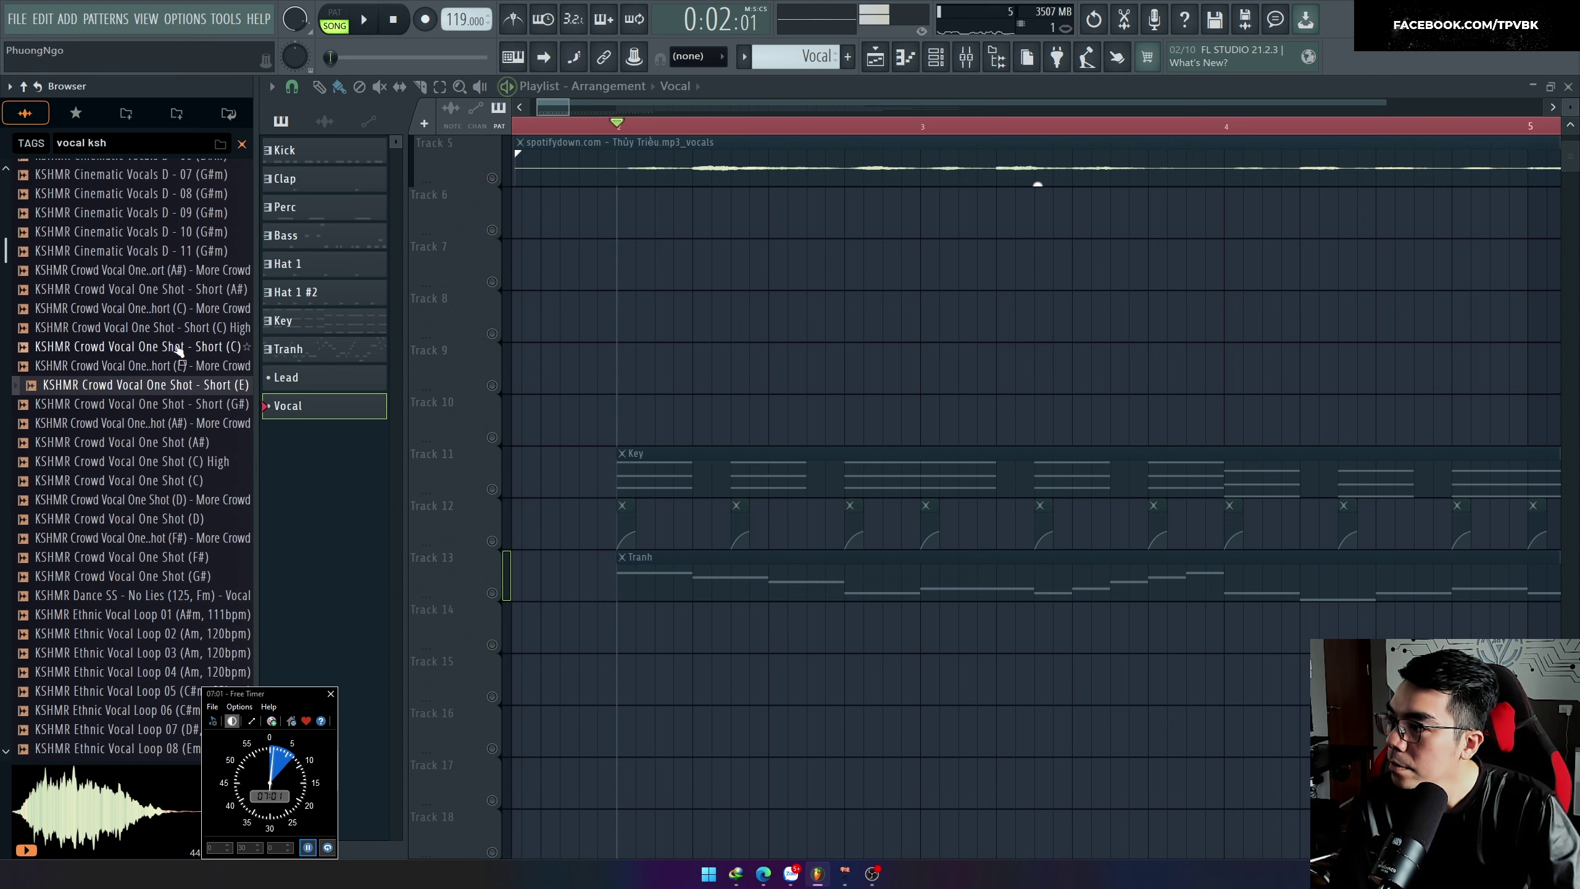
click(168, 404)
click(166, 424)
click(164, 444)
click(164, 463)
scroll(163, 489, down, 6)
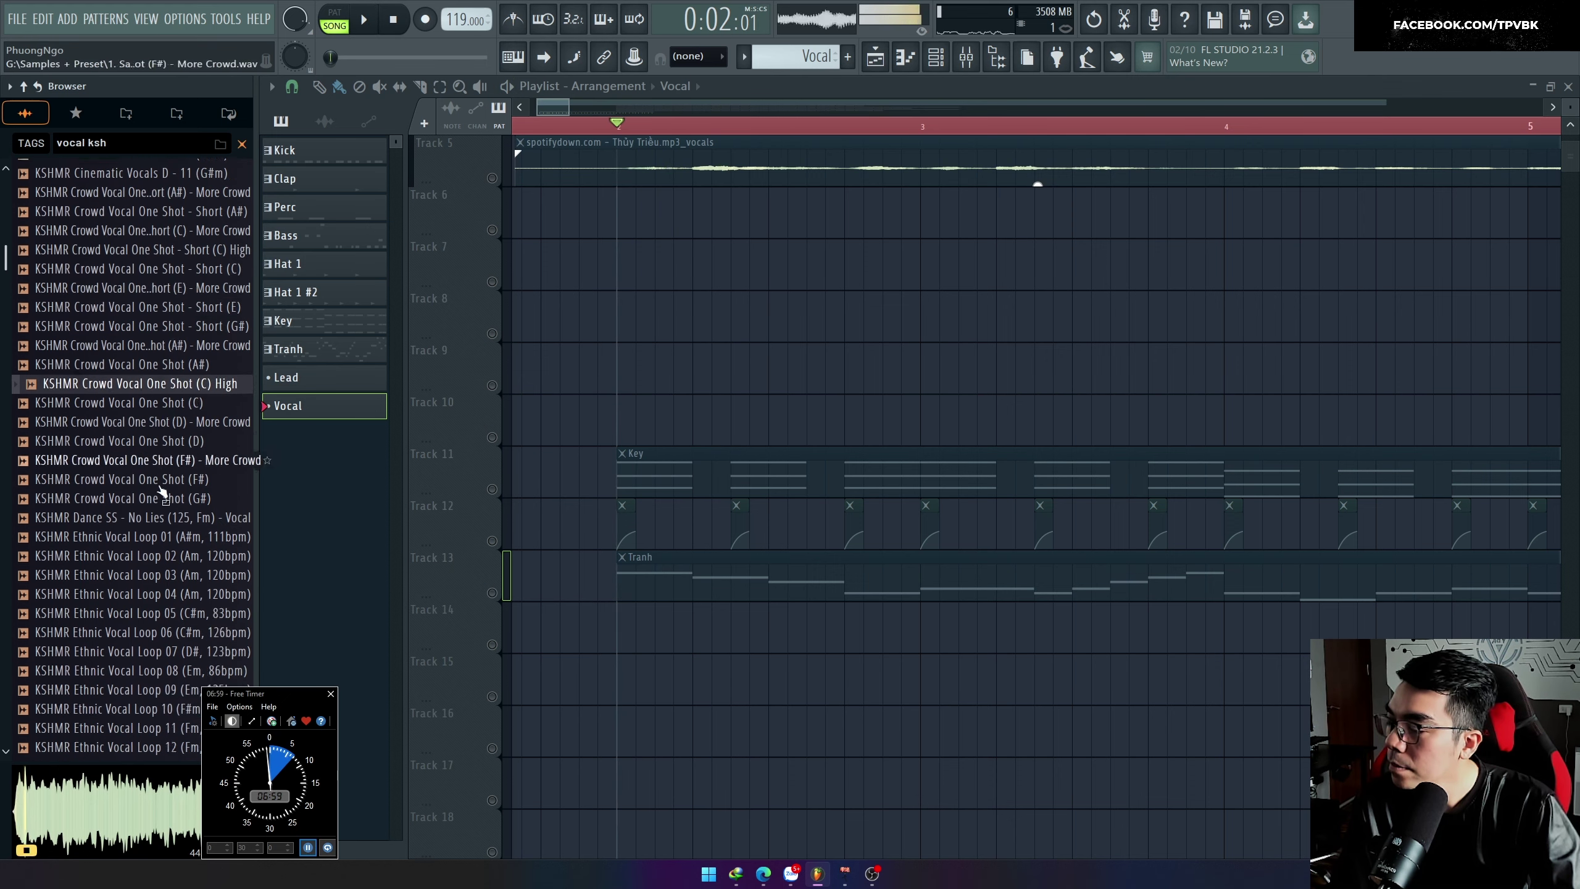
click(163, 350)
click(165, 461)
click(169, 576)
Step: Audition the KSHMR Ethnic Vocal Shot samples, including numbers 05, 13, 16 and 17
scroll(169, 498, down, 3)
click(171, 385)
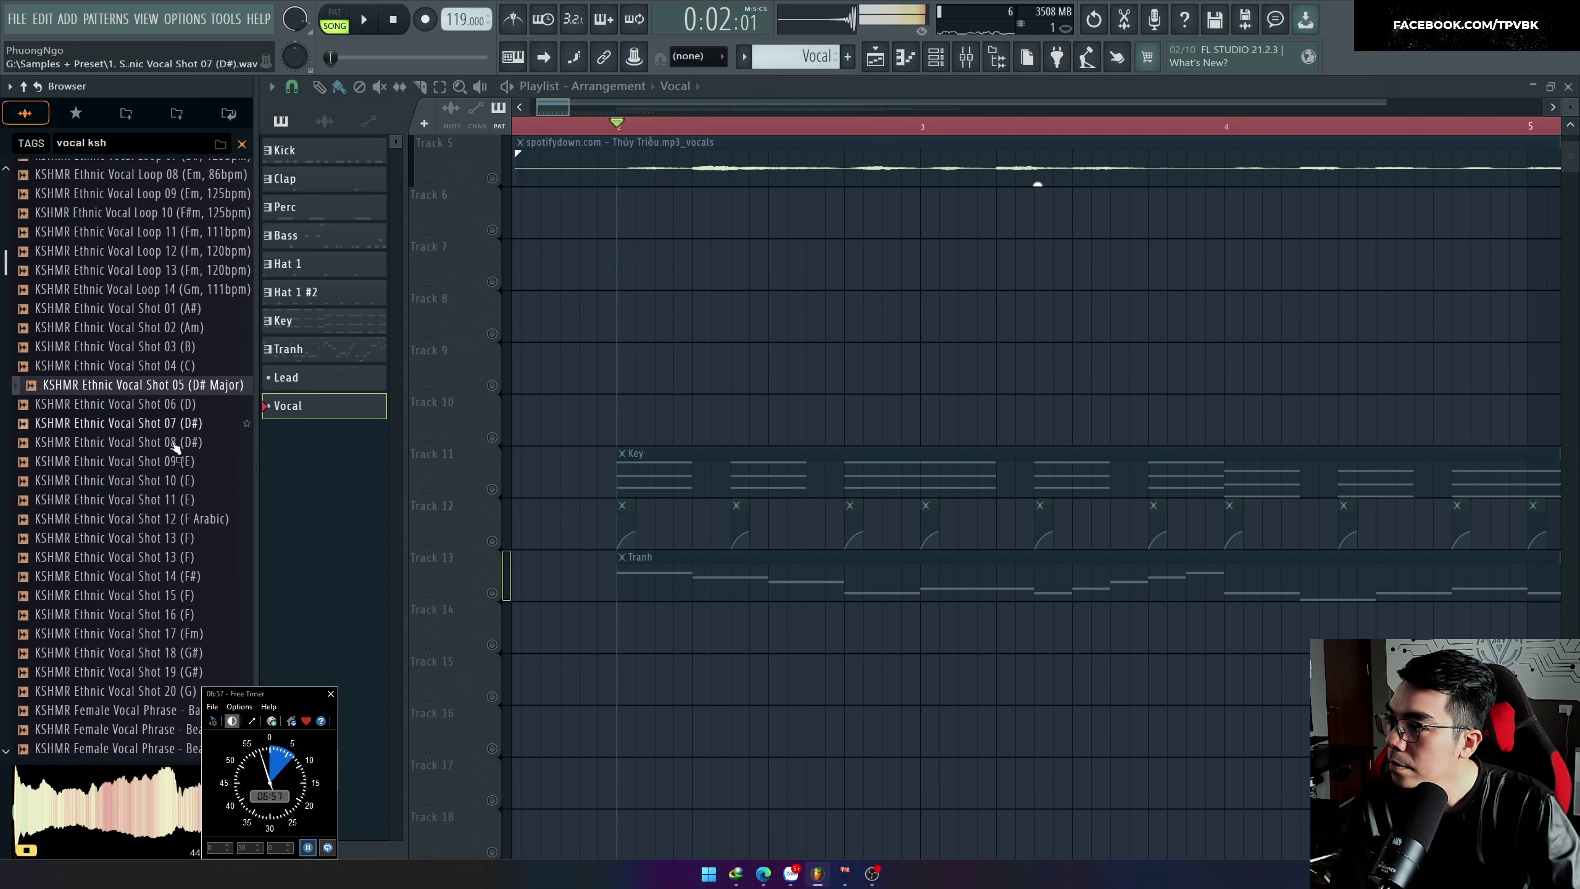
click(175, 501)
scroll(175, 501, down, 3)
click(167, 310)
click(167, 327)
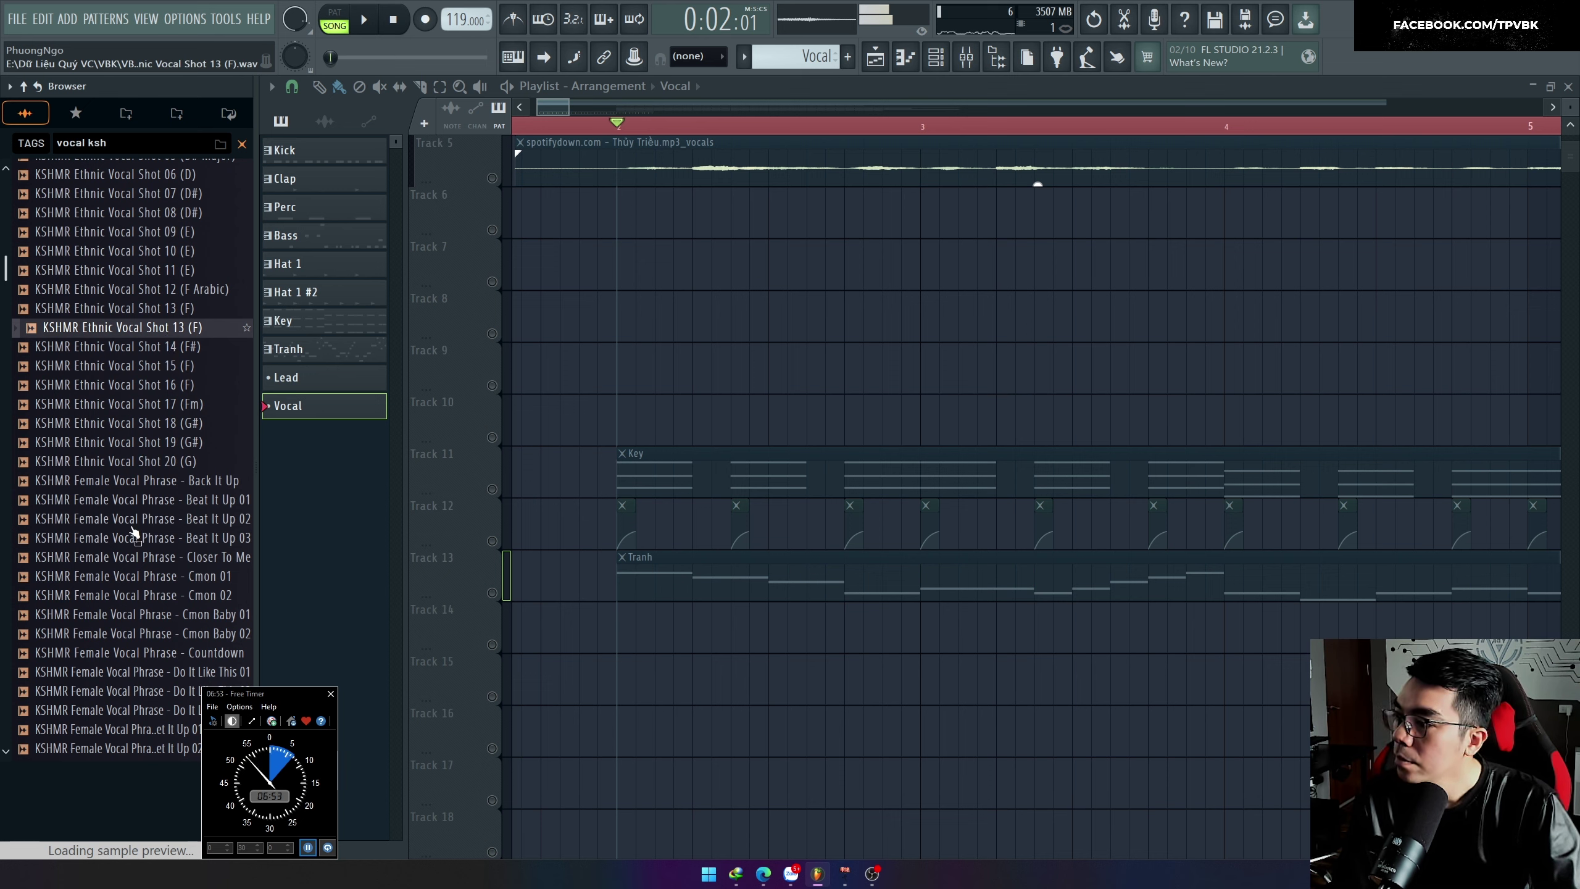
key(Down)
click(152, 386)
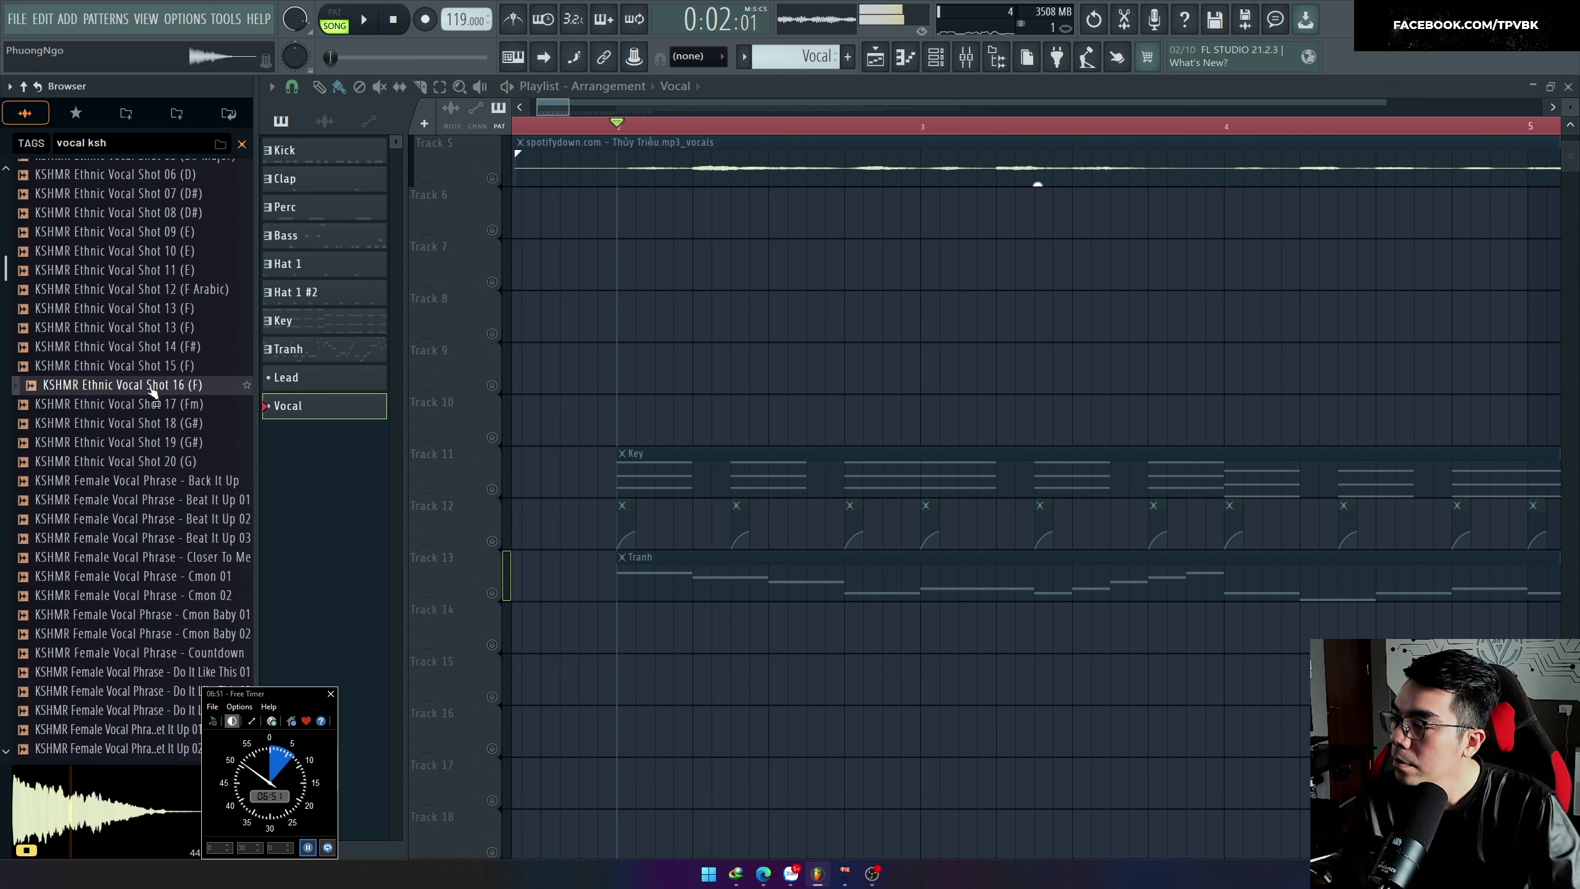
click(154, 405)
Step: Audition KSHMR Female Vocal Phrase and Group Vocal Phrase samples further down the search results
click(159, 520)
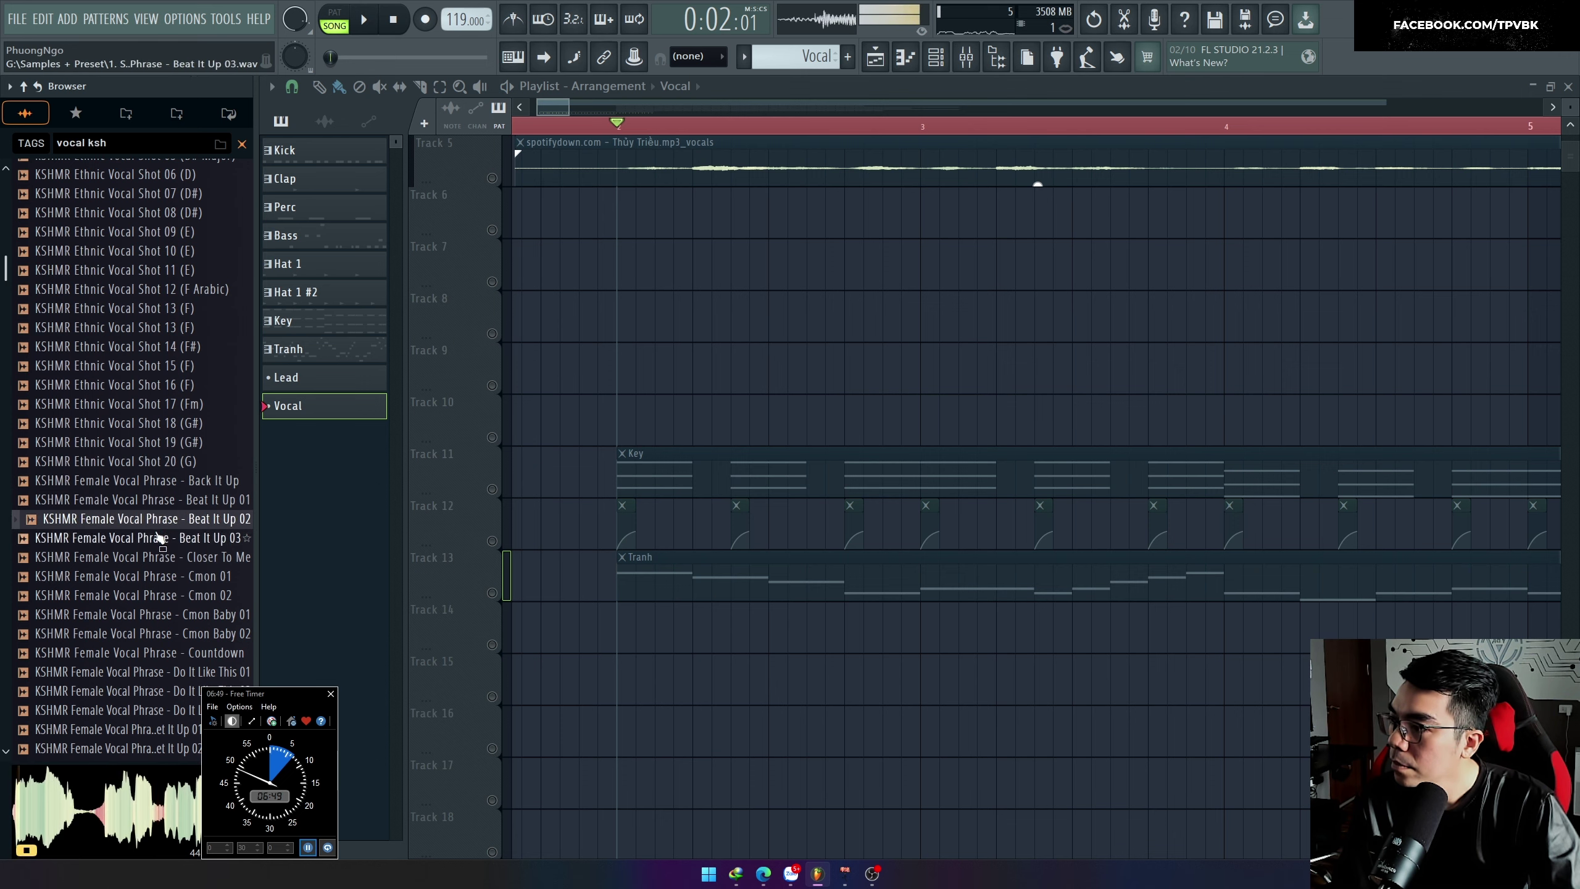
scroll(160, 529, down, 8)
click(161, 383)
scroll(187, 535, down, 6)
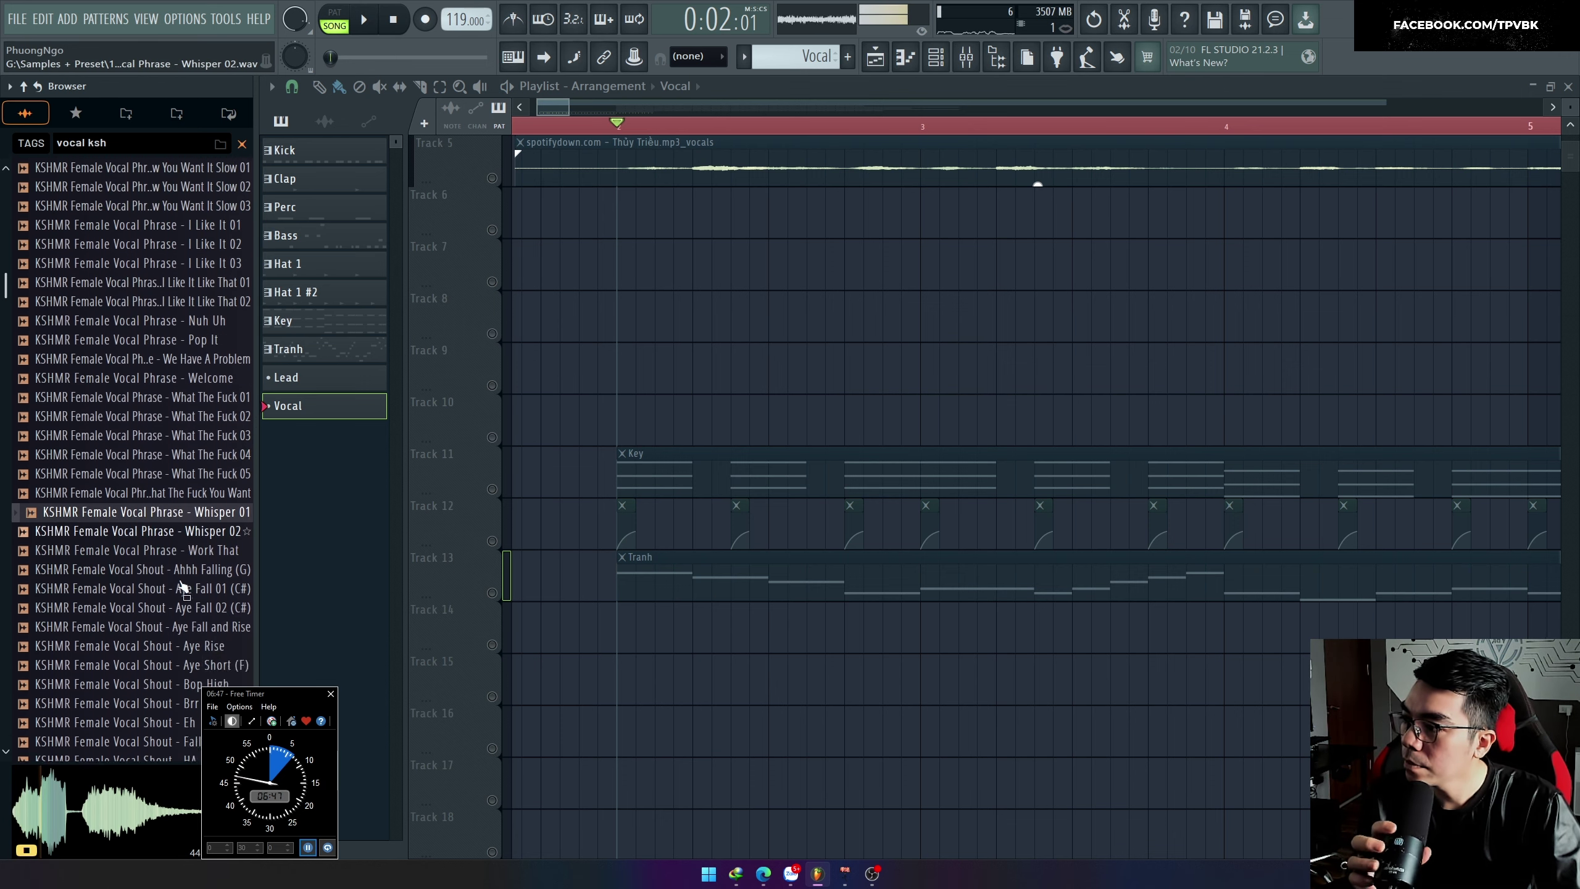
click(156, 538)
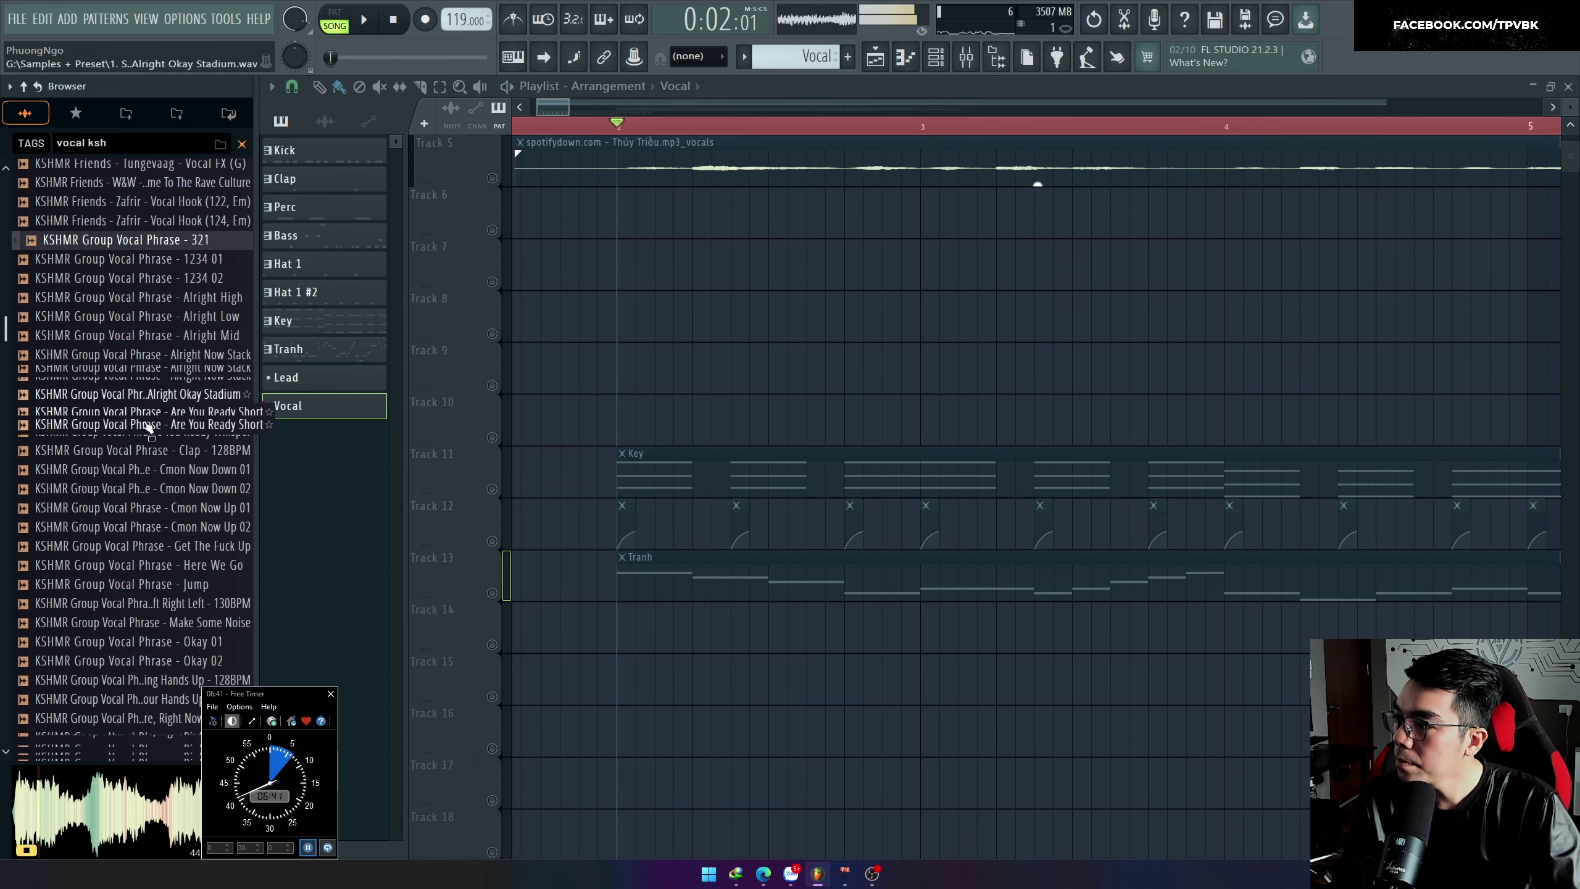
scroll(137, 467, down, 9)
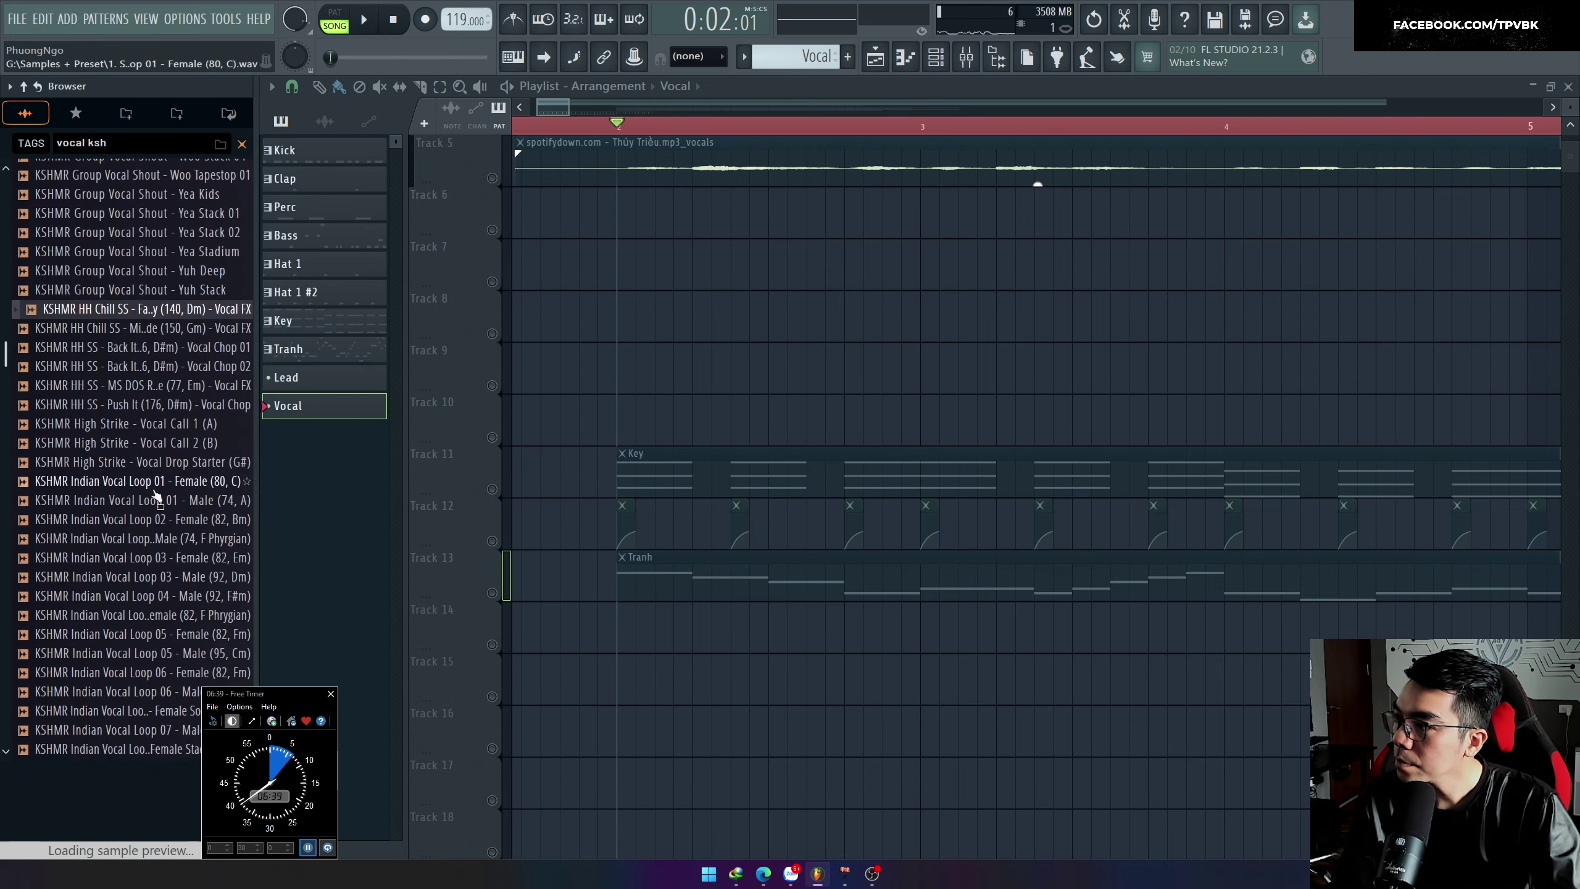
Step: Audition KSHMR Male Vocal Phrase, Vocal Atmosphere and Vocal Energy Booster samples
scroll(150, 498, down, 6)
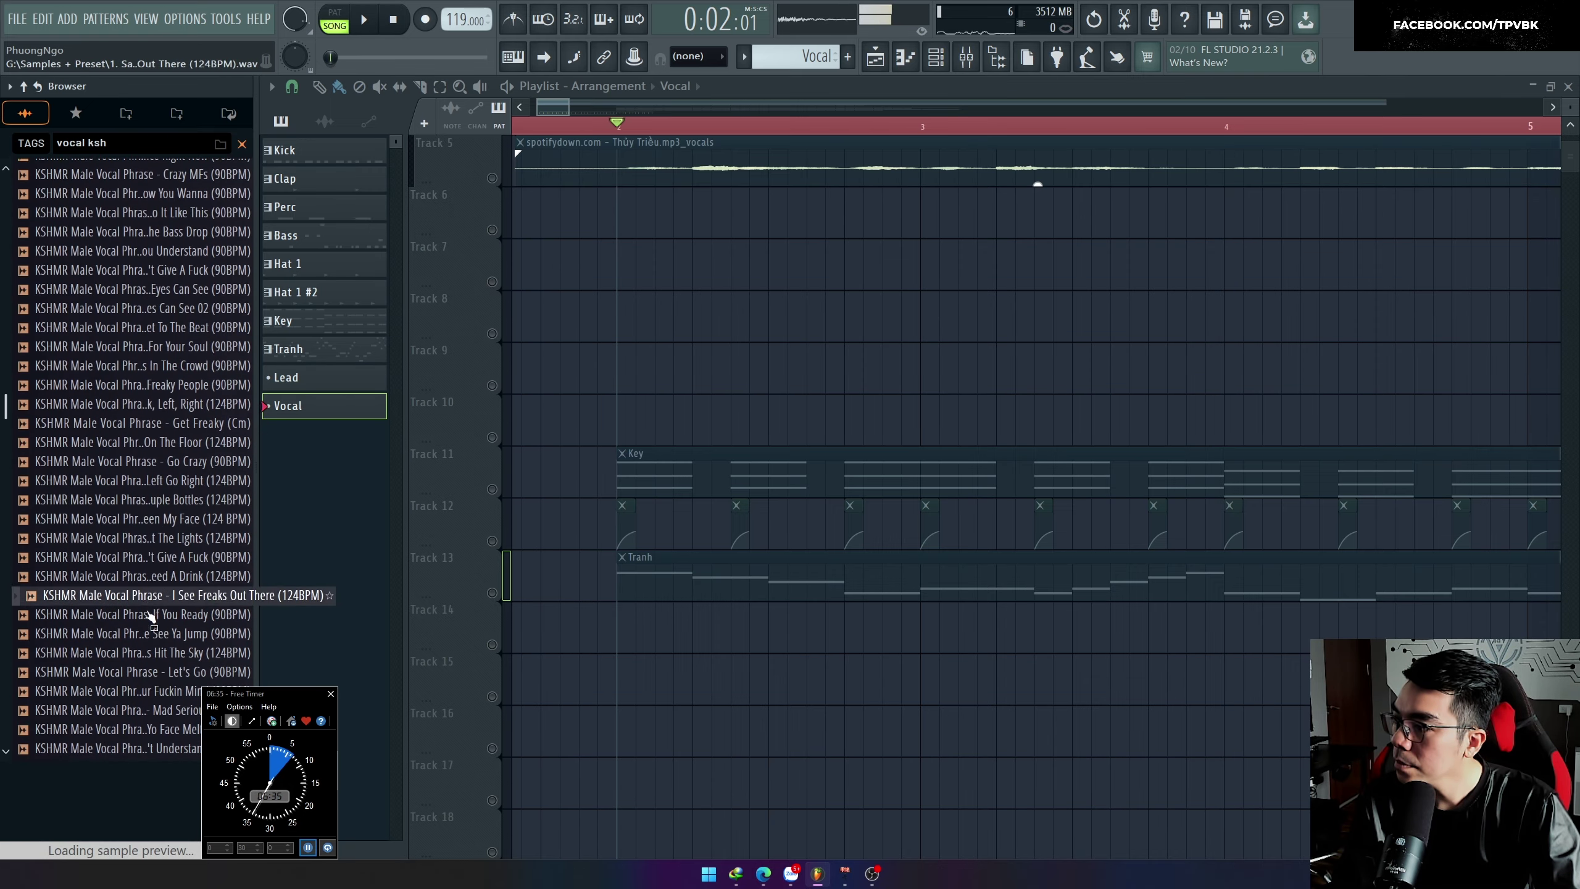
click(149, 686)
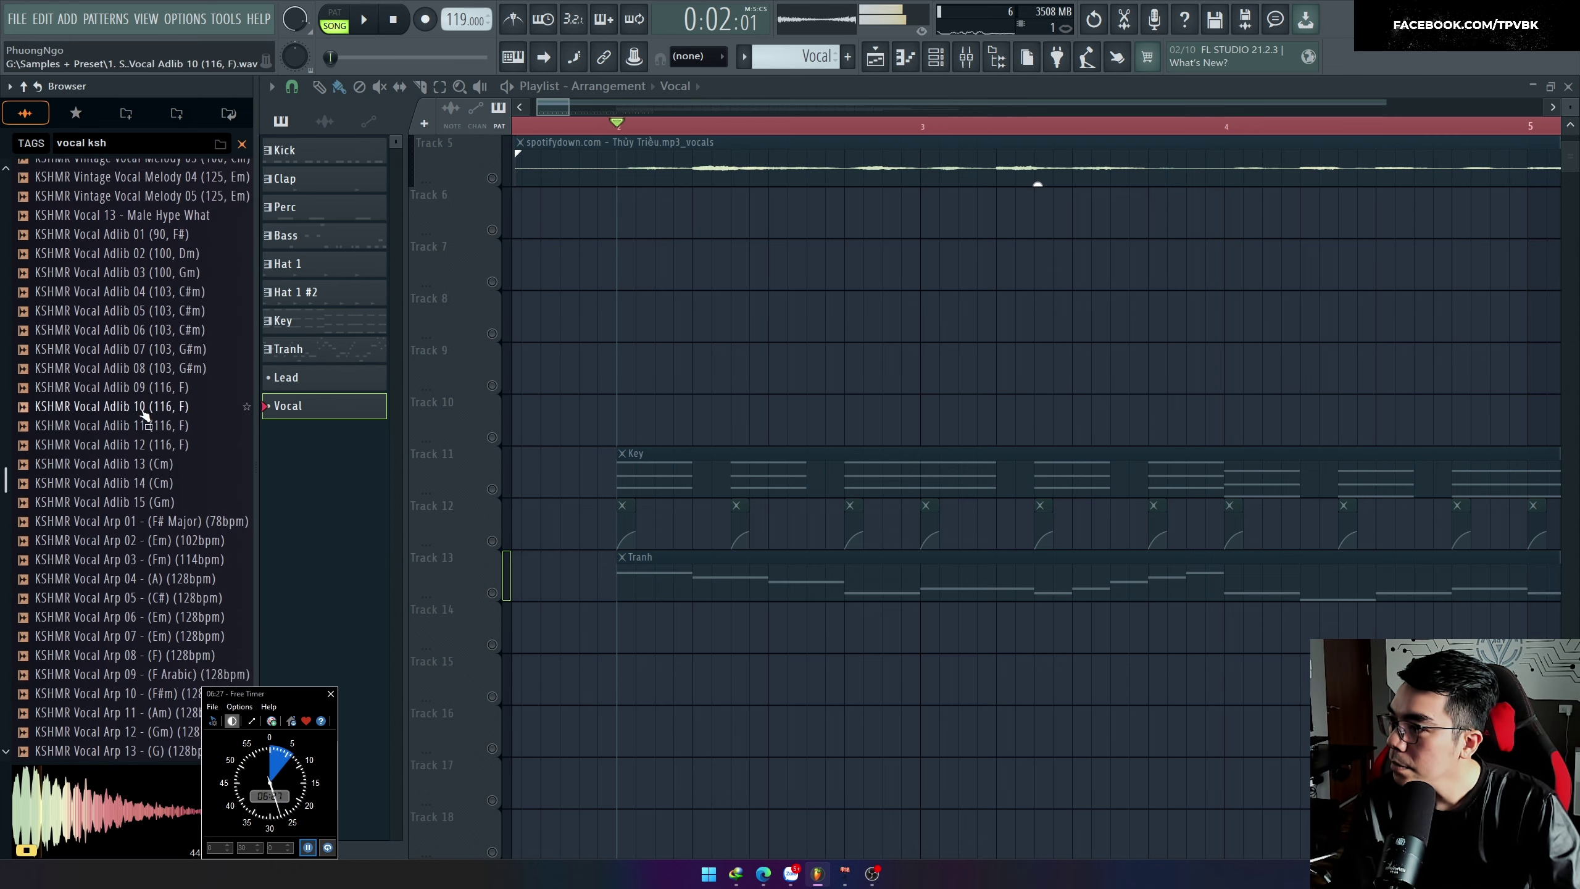
click(159, 403)
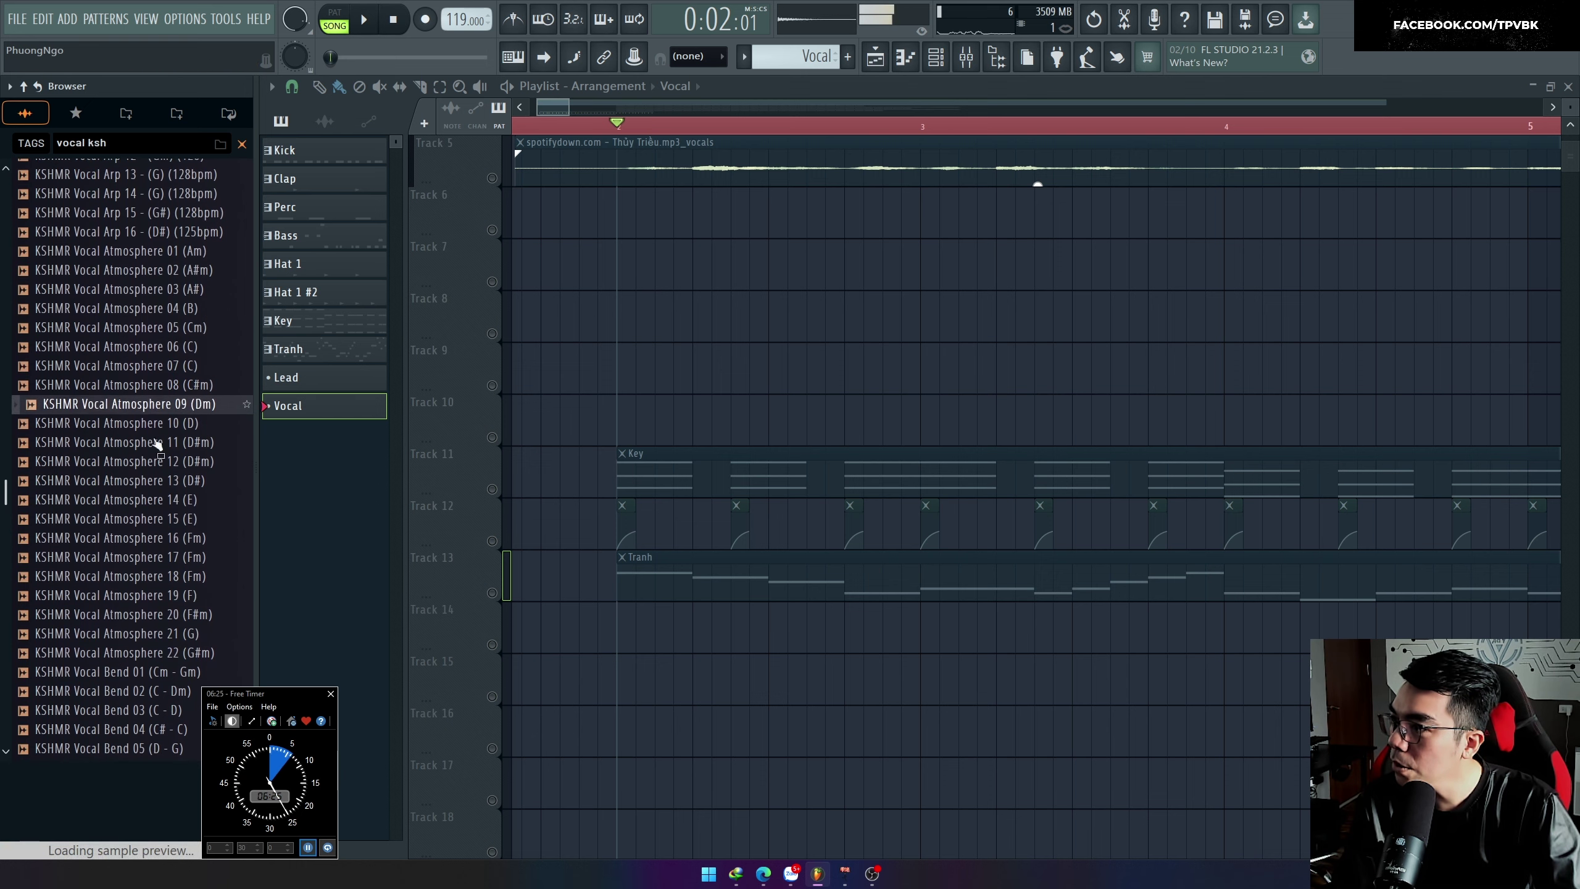
scroll(143, 560, down, 1)
click(142, 635)
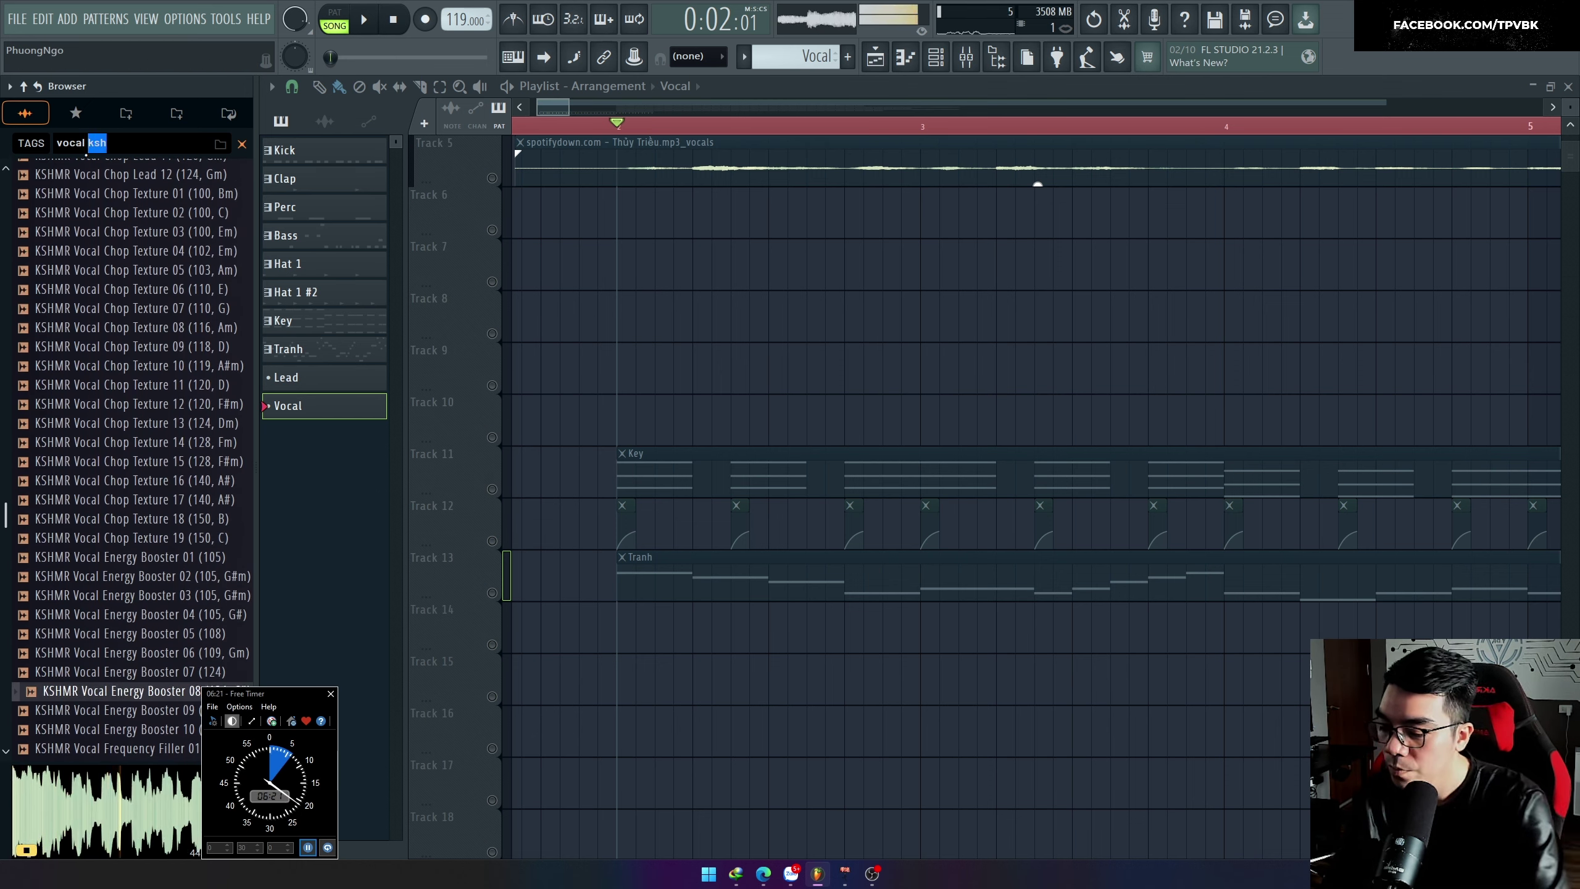
Step: Search the browser for "vocal one shot" and audition the 91V and Cymatics Infinity Vocal One Shot samples
text(shot)
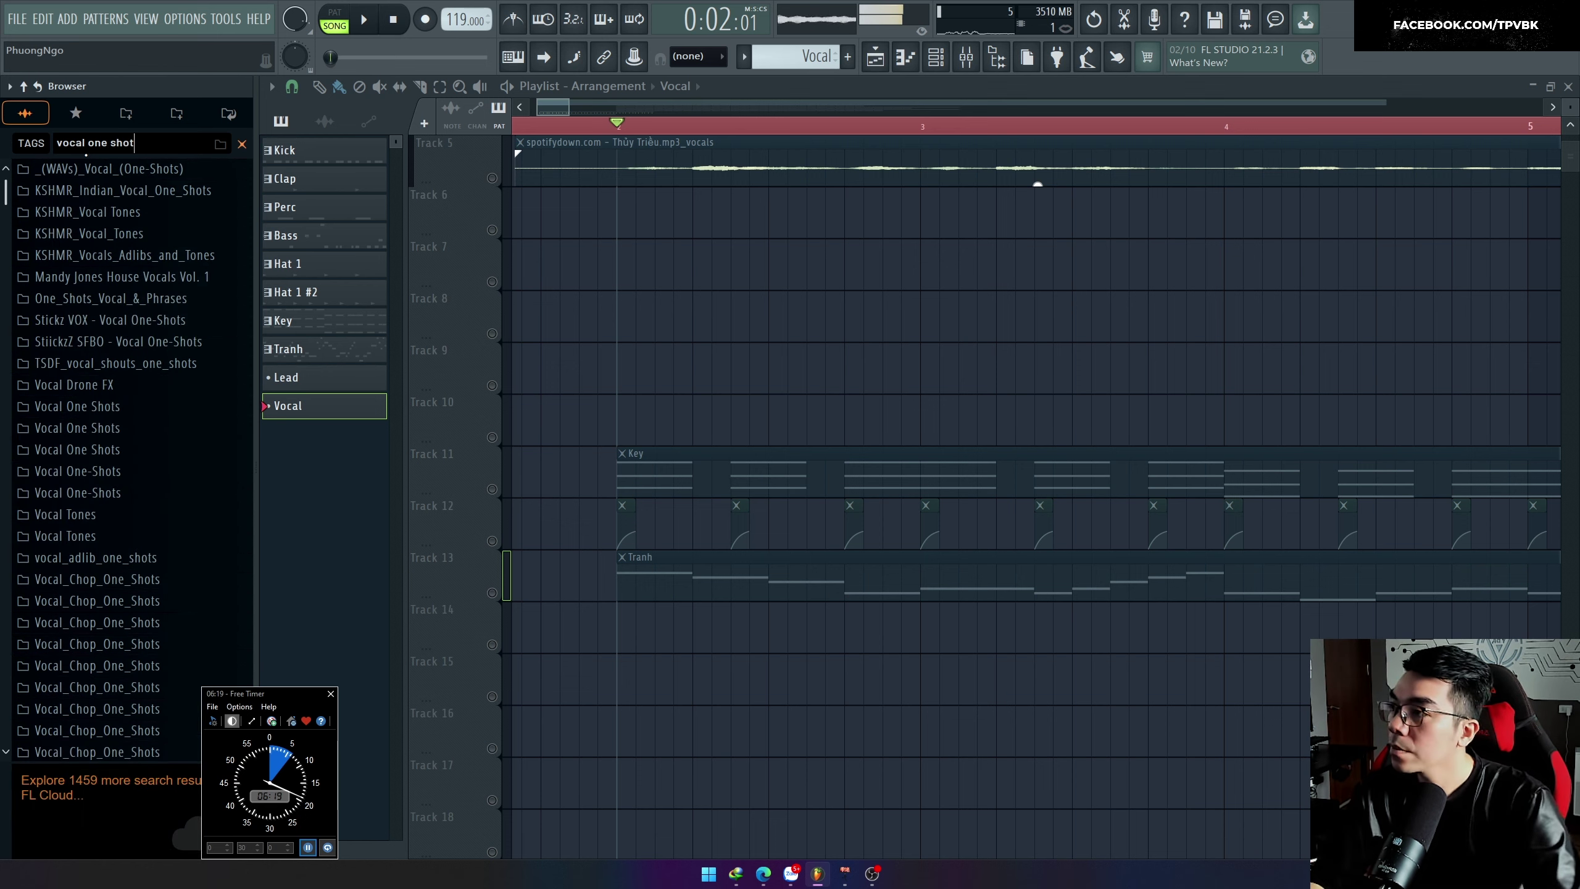
scroll(143, 364, down, 15)
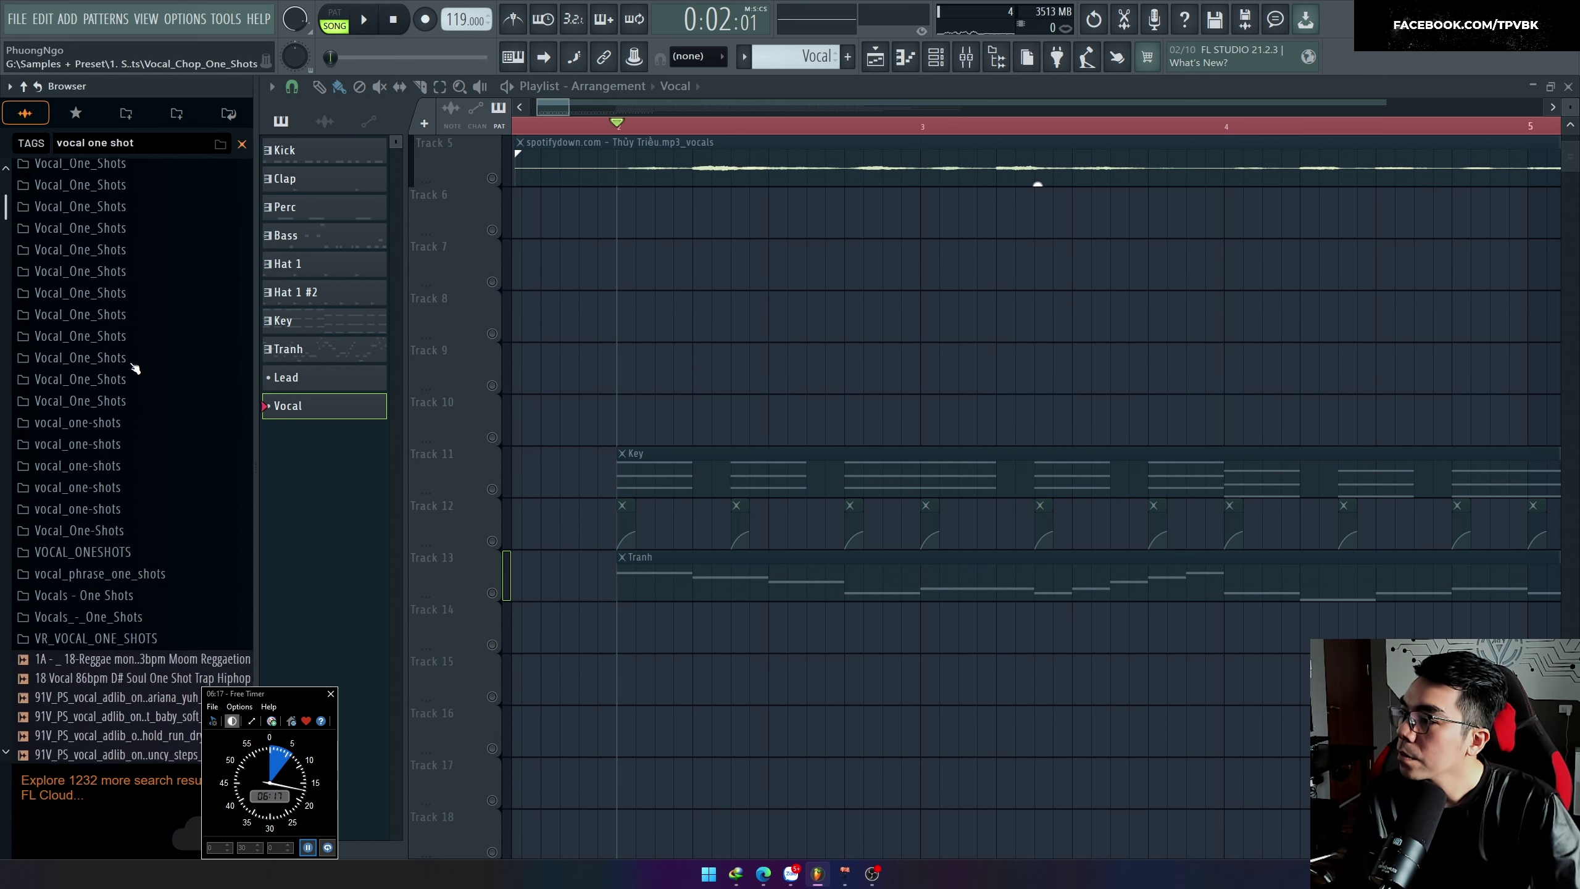
click(142, 344)
scroll(160, 430, down, 4)
click(166, 380)
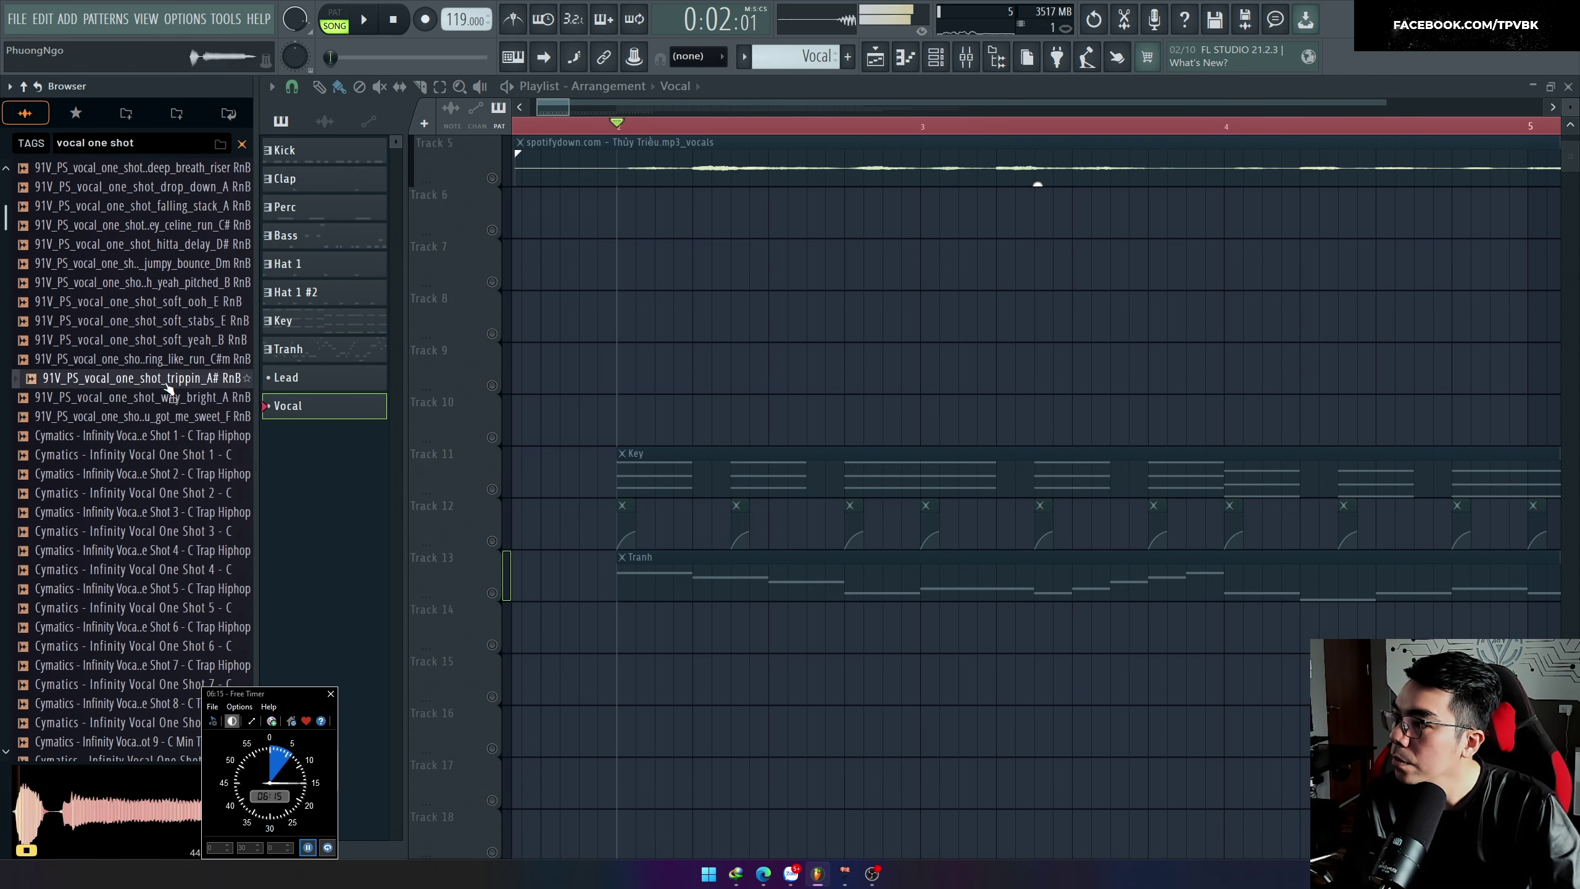
click(182, 457)
click(182, 494)
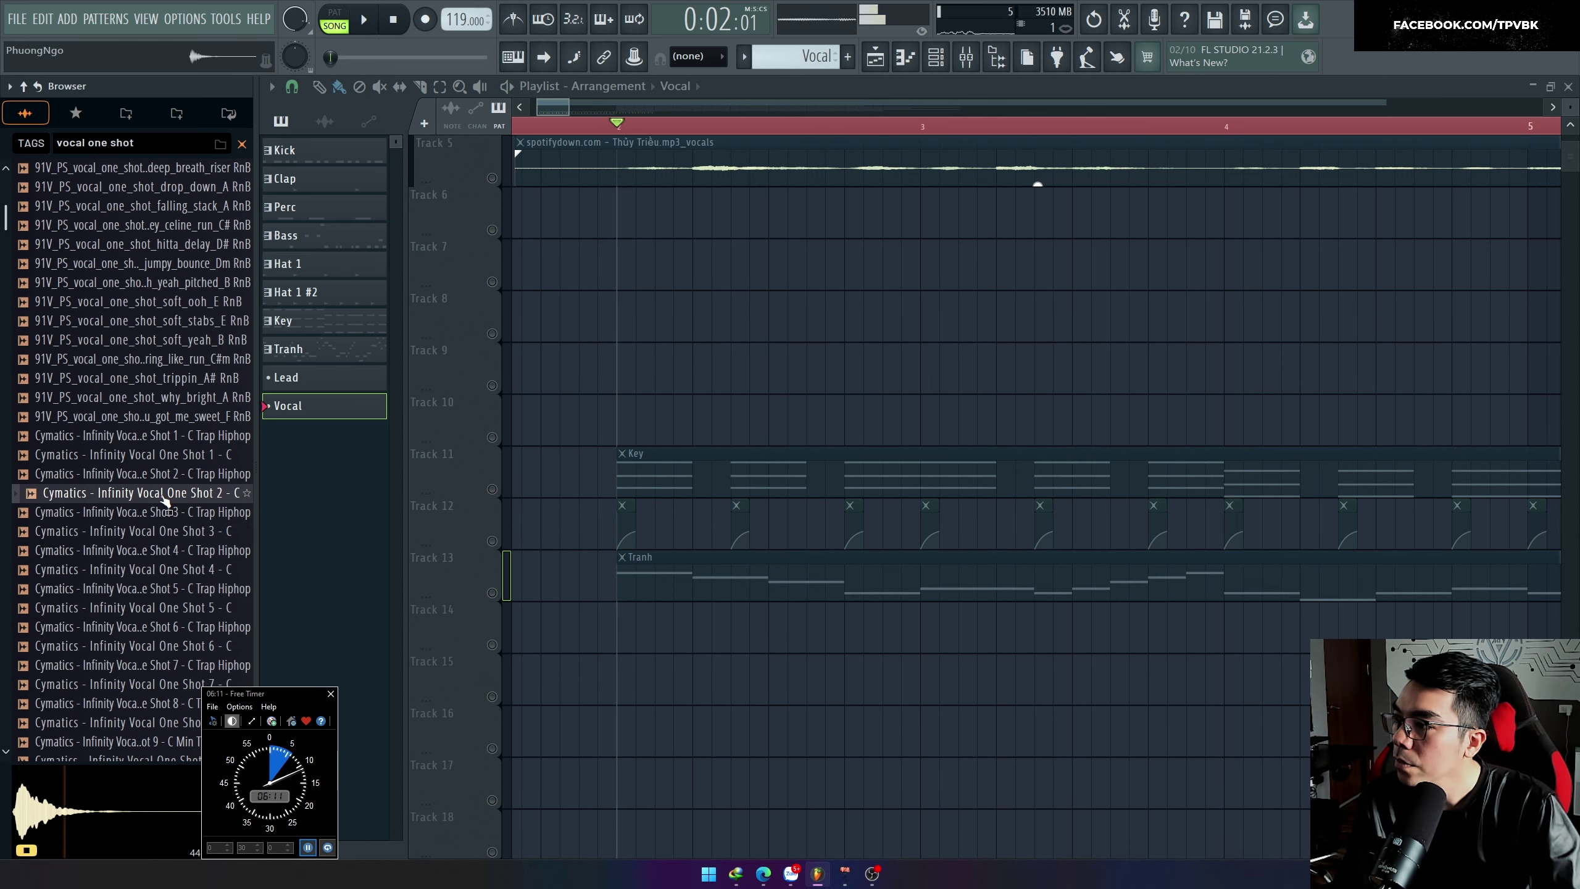
Step: Load Cymatics - Infinity Vocal One Shot 2 - C into a new channel and place the Vocal pattern on Track 14 at bar 2
right_click(173, 501)
click(200, 502)
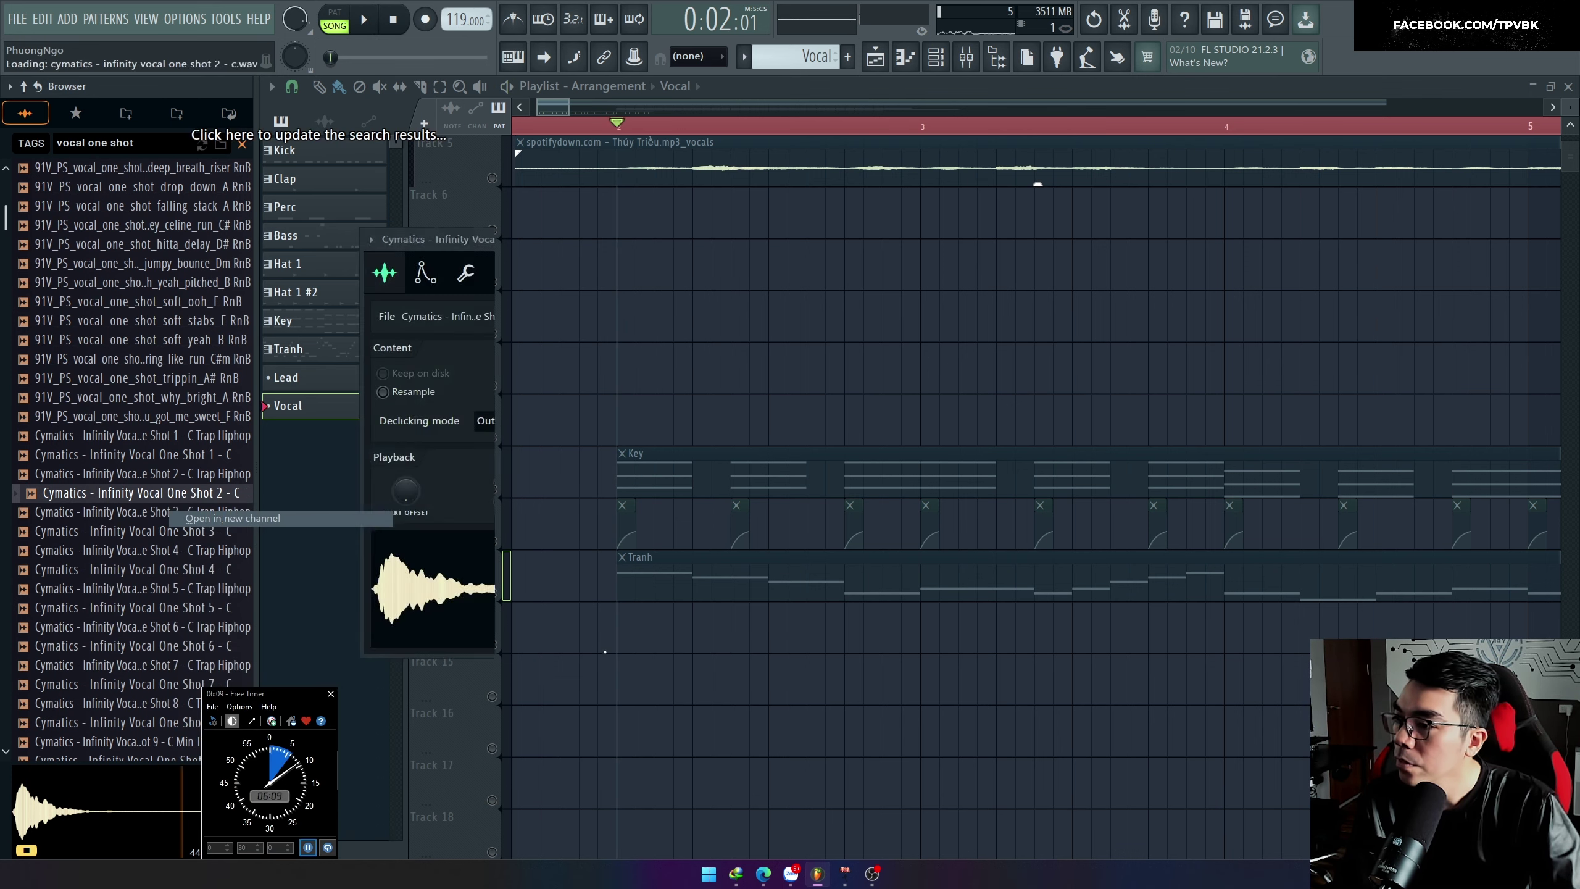
key(Escape)
click(621, 639)
click(491, 644)
key(space)
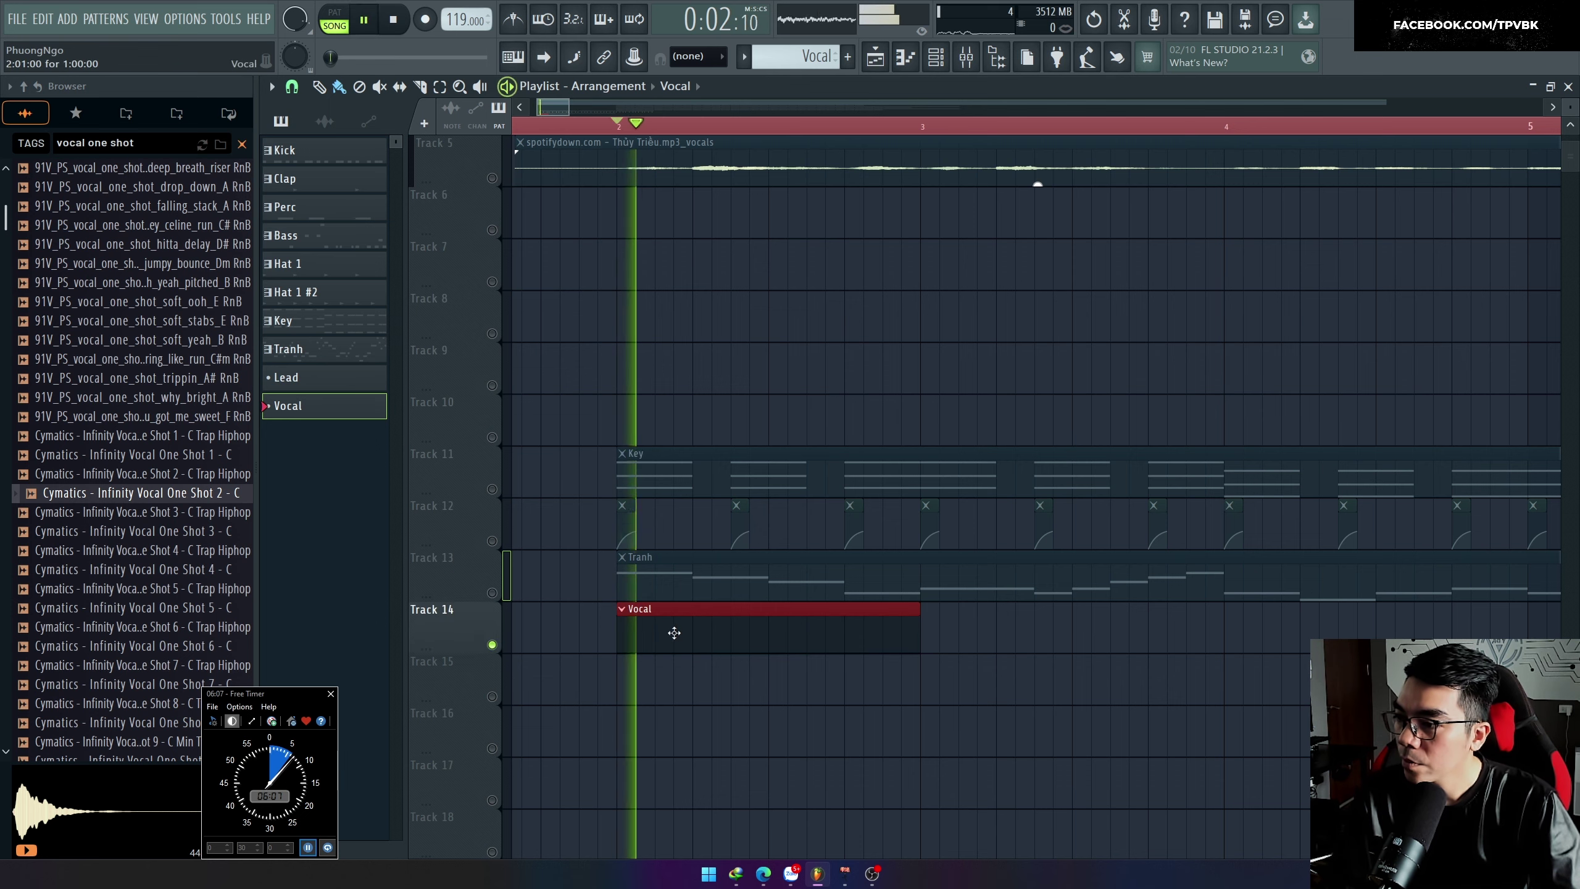
Step: Open the vocal one-shot's piano roll and add an E5 note at the start of bar 1
key(F6)
right_click(615, 409)
click(679, 406)
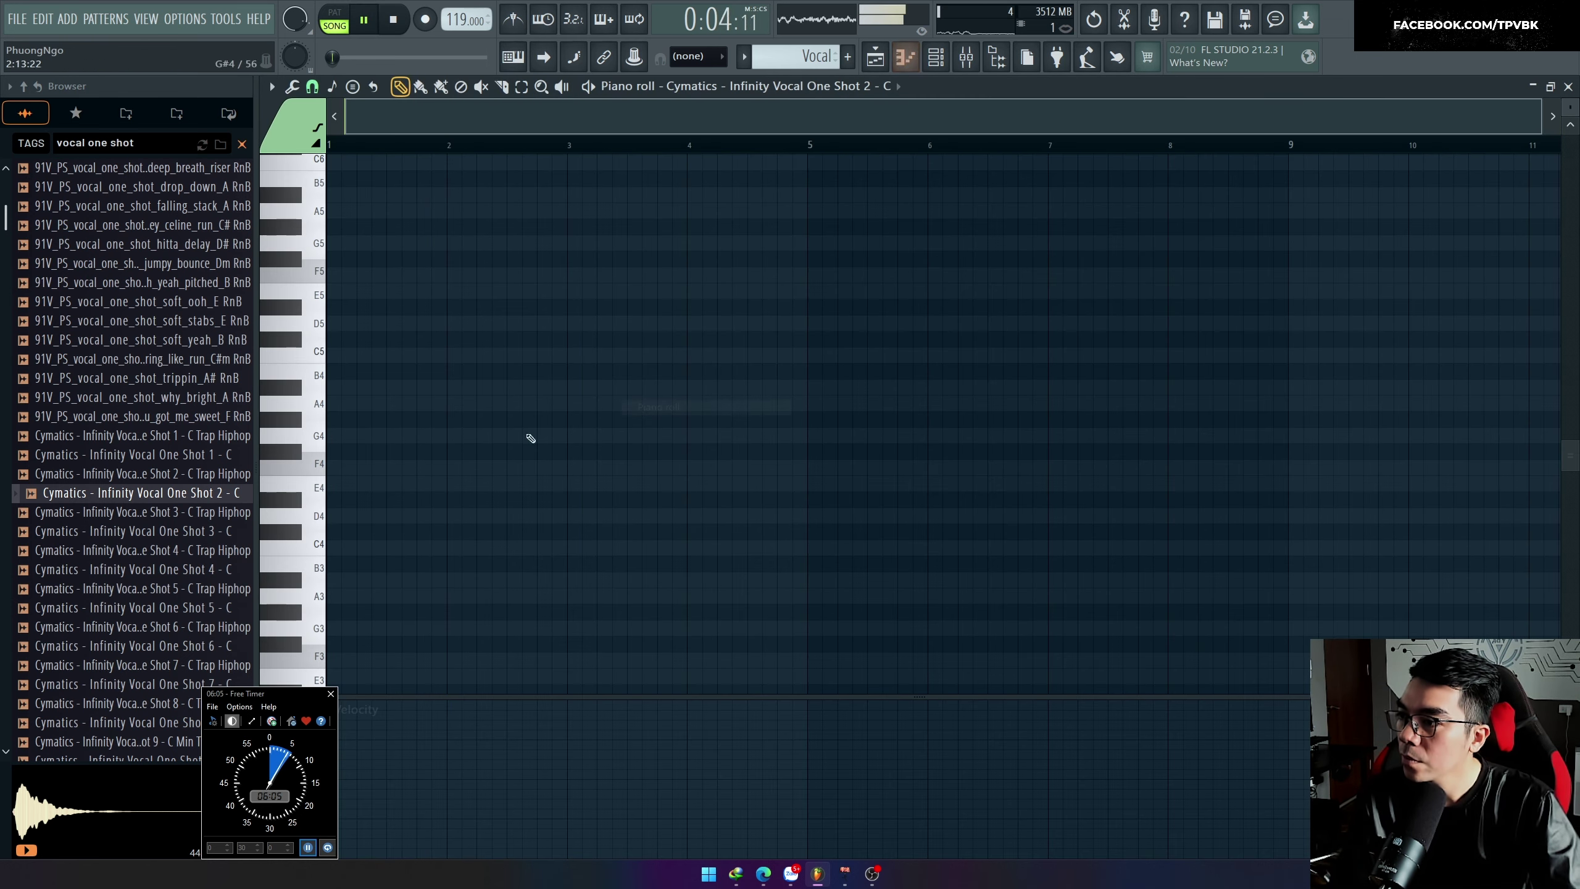
drag(329, 293, 329, 292)
scroll(207, 479, up, 10)
Step: Open the vocal one-shot's channel settings, return to its piano roll, and play the song
key(F6)
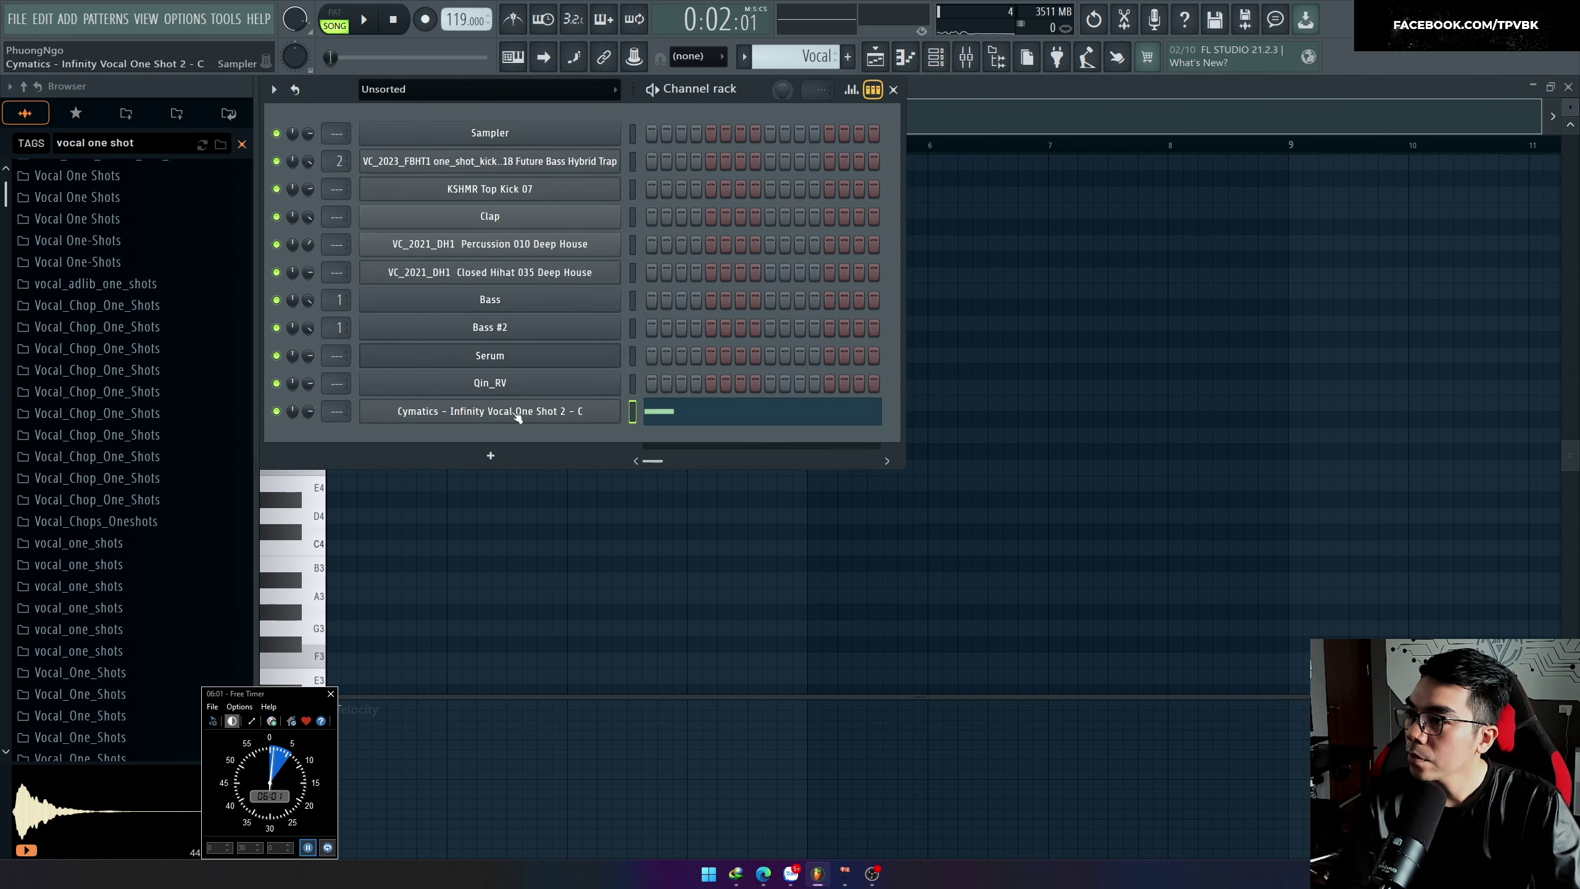
click(511, 413)
click(827, 332)
click(813, 379)
key(F7)
key(space)
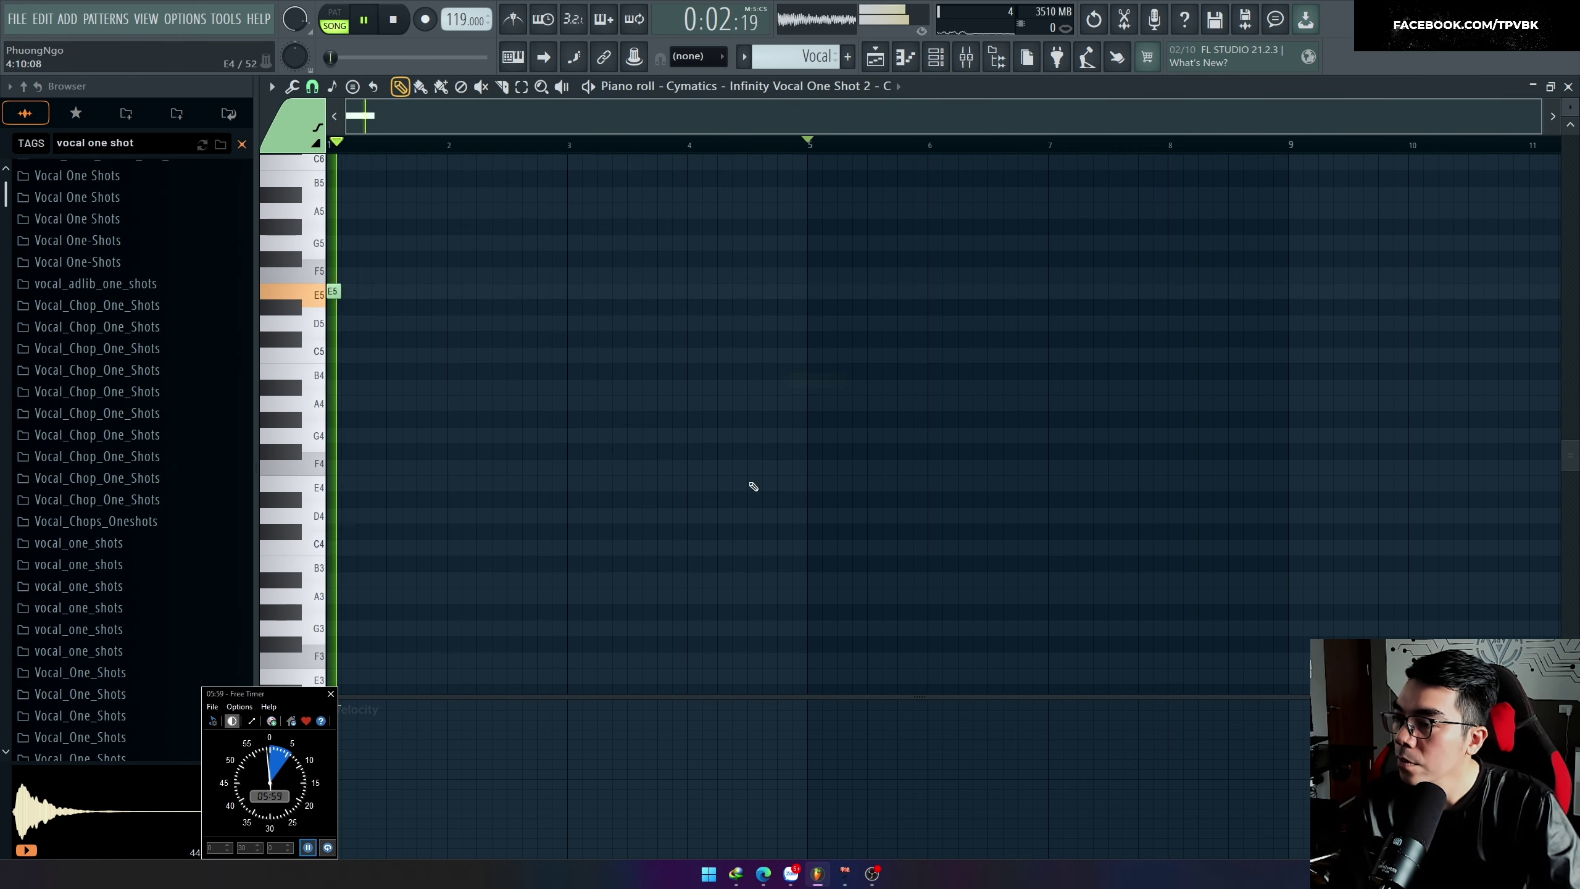
Step: Add D5, C5 and A4 notes on beats 2, 3 and 4 of bar 1, checking them against playback
scroll(374, 350, up, 5)
key(space)
click(444, 340)
mouse_move(444, 339)
mouse_down()
mouse_move(444, 322)
mouse_move(444, 355)
mouse_move(449, 323)
mouse_up()
key(space)
click(492, 355)
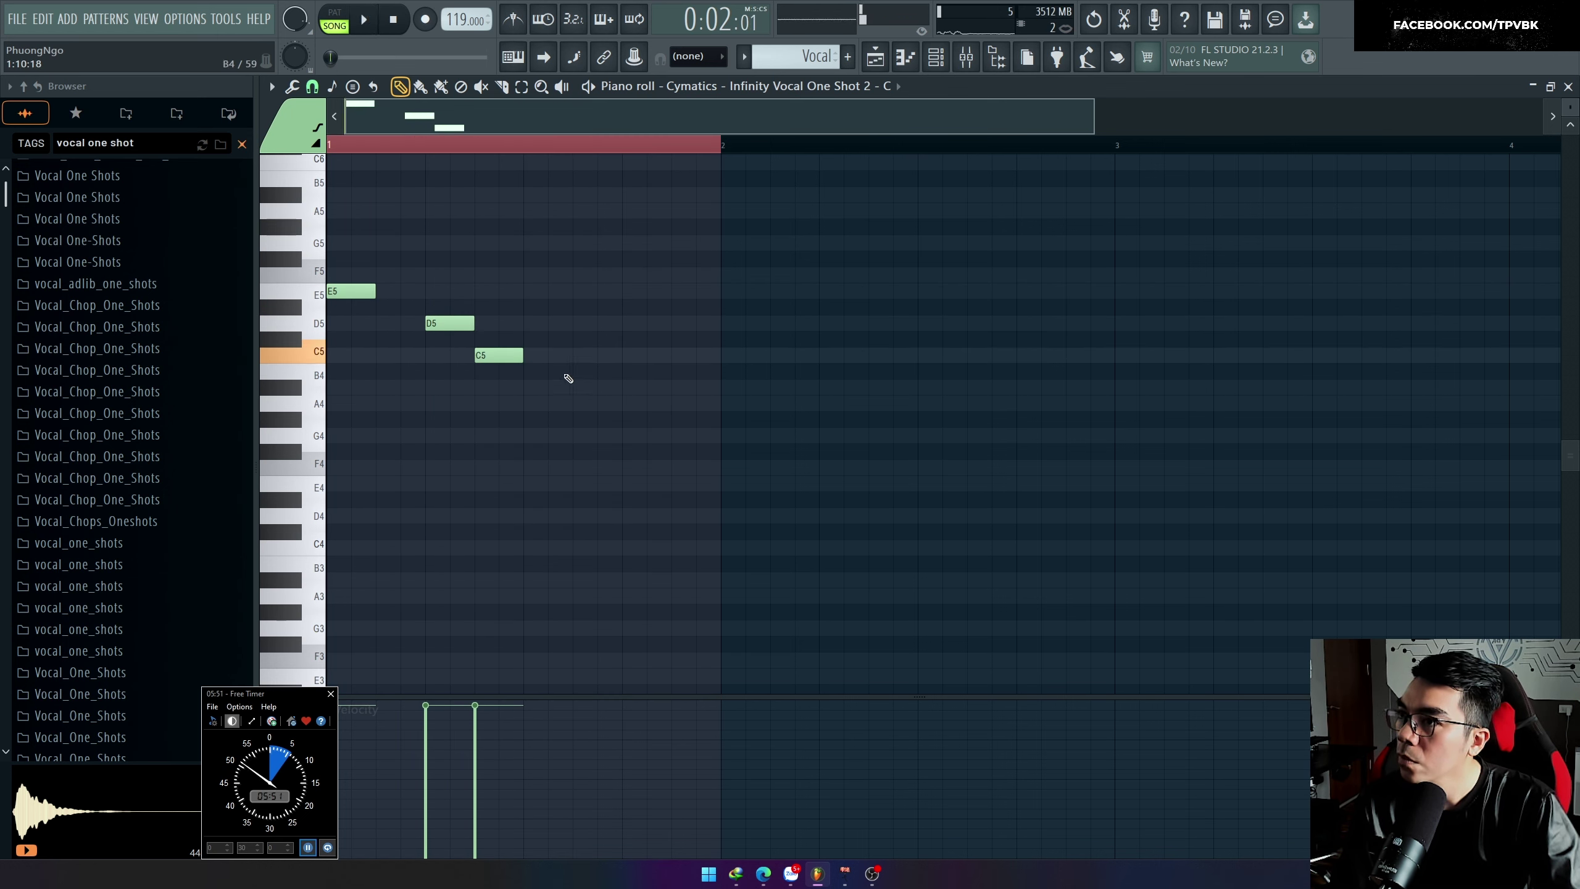
drag(520, 356, 569, 356)
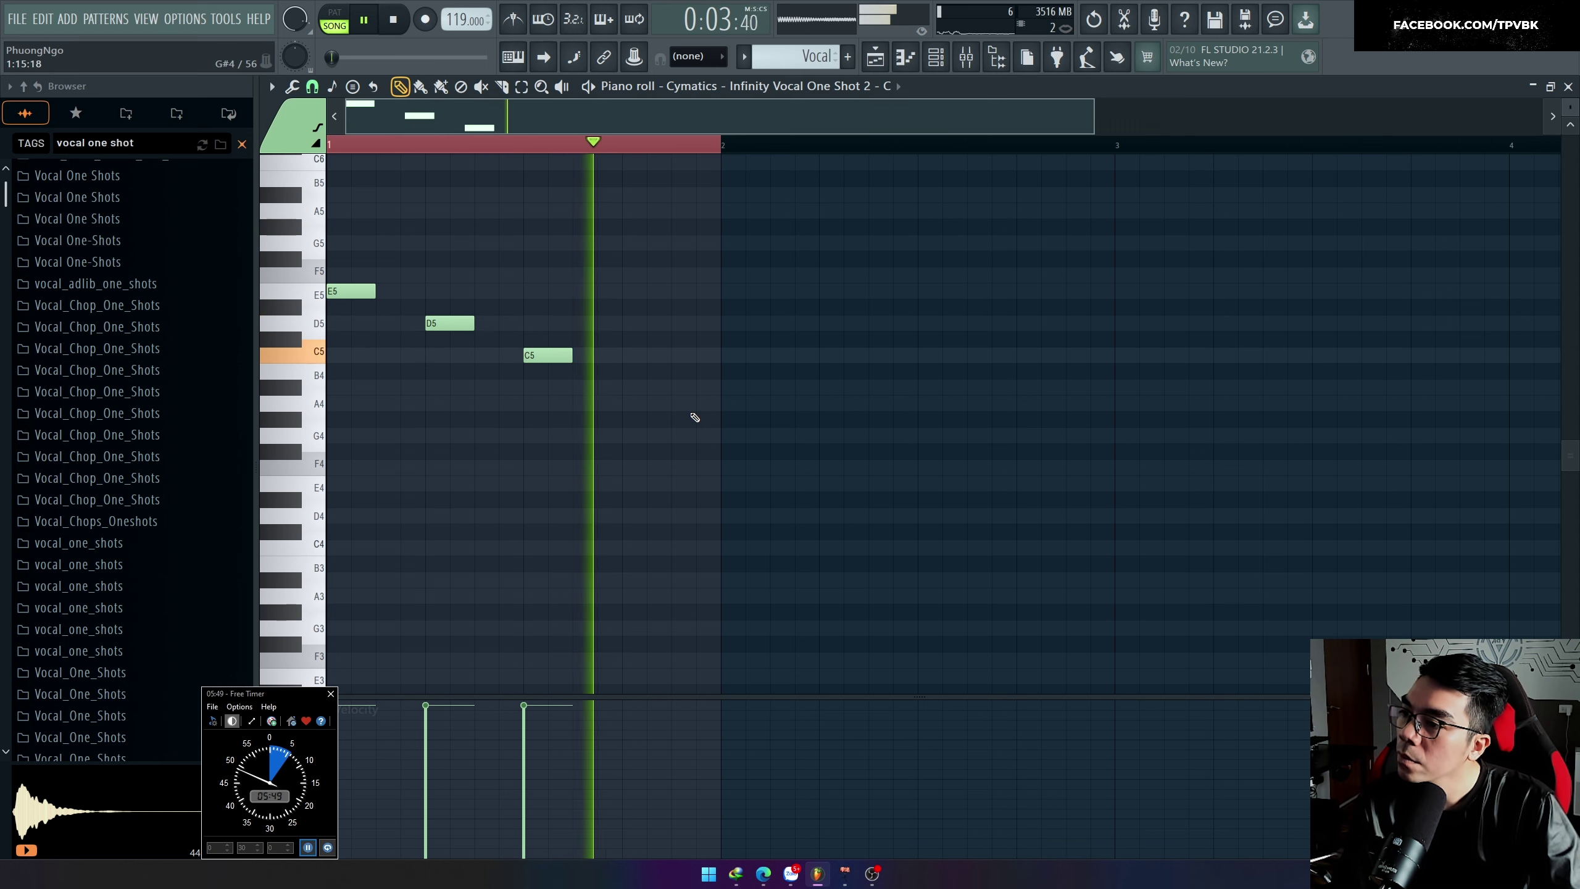
key(space)
click(631, 388)
key(space)
drag(630, 390, 630, 404)
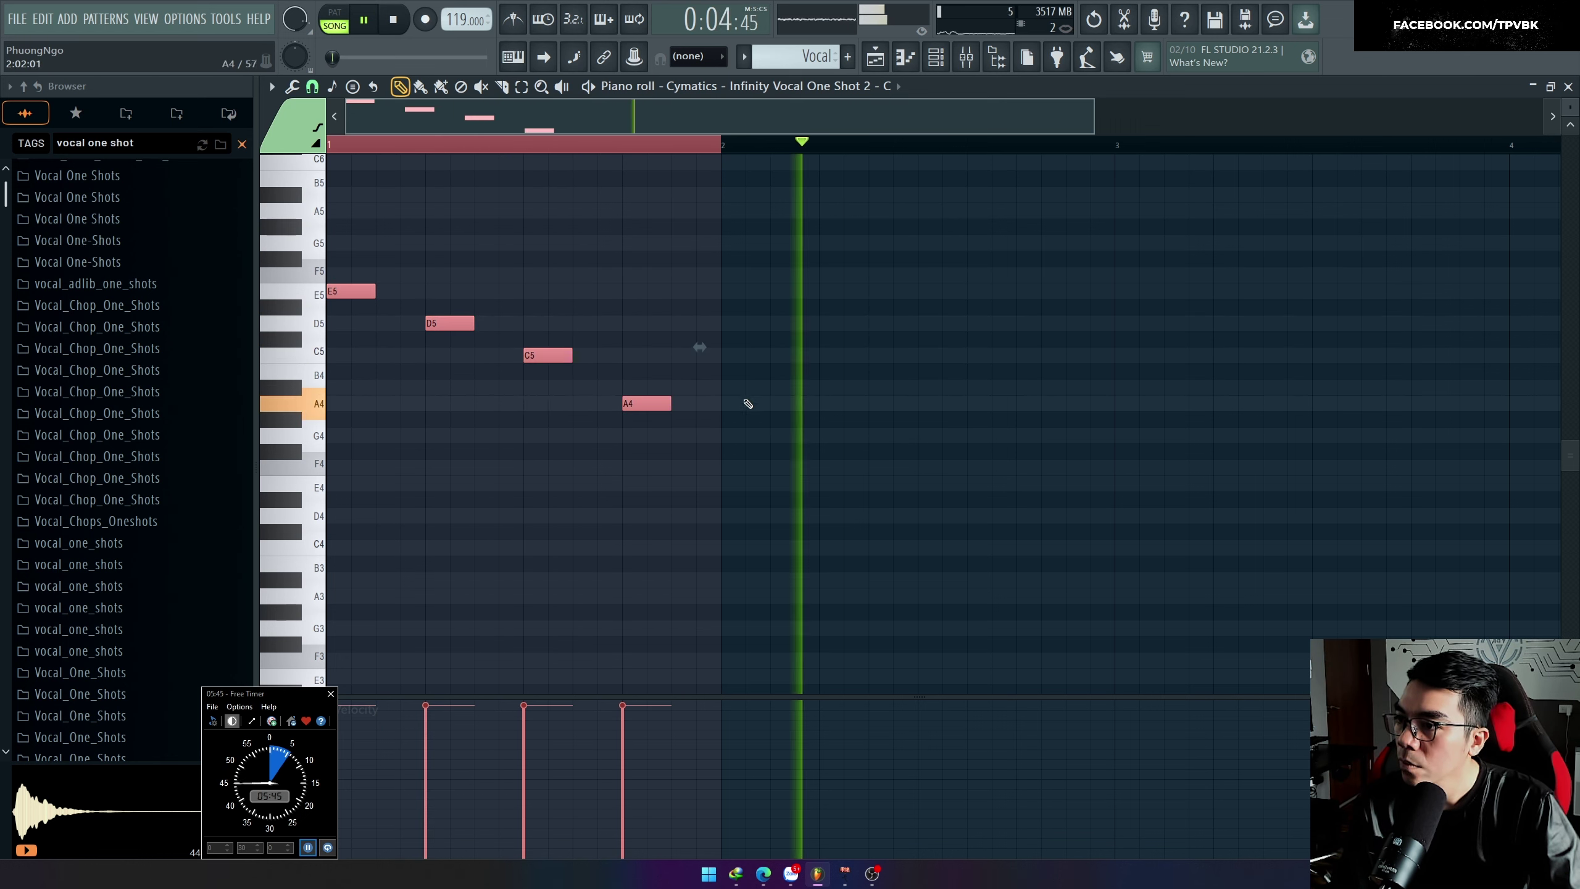
Step: Duplicate the four-note vocal phrase into bar 2, and copy both bars to bar 3 transposed to start on C5
drag(348, 289, 737, 284)
key(ctrl+a)
mouse_move(348, 290)
mouse_down()
mouse_move(1109, 353)
mouse_move(1131, 368)
mouse_up()
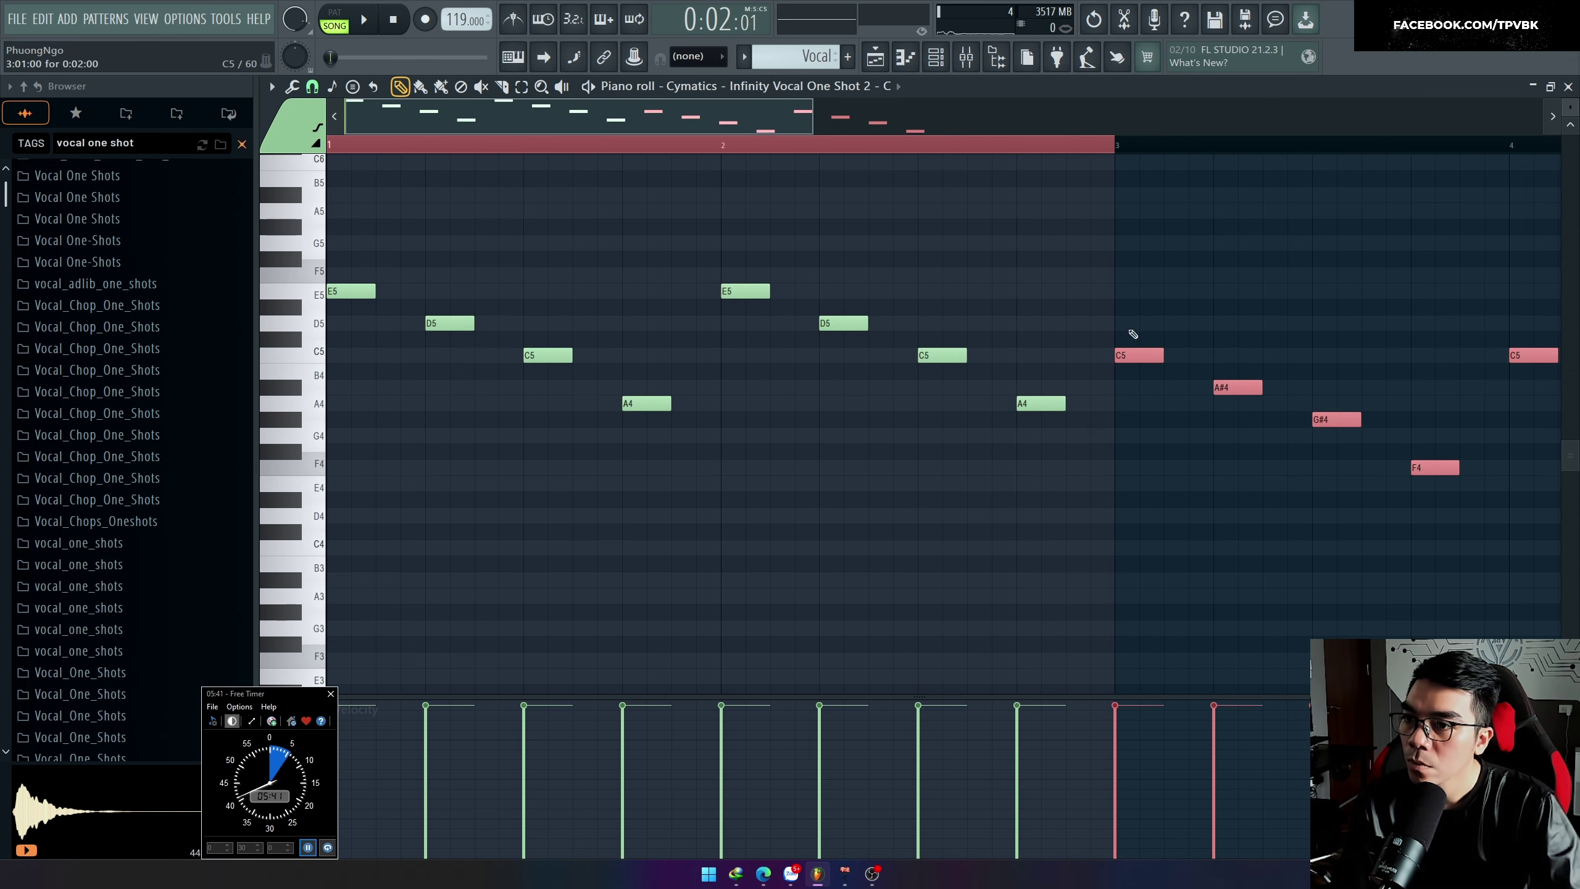
Step: Transpose the copied vocal phrases in bars 3 and 4 down to start on A#4, checking them against playback
key(ctrl+a)
click(1114, 142)
key(space)
scroll(1101, 436, down, 1)
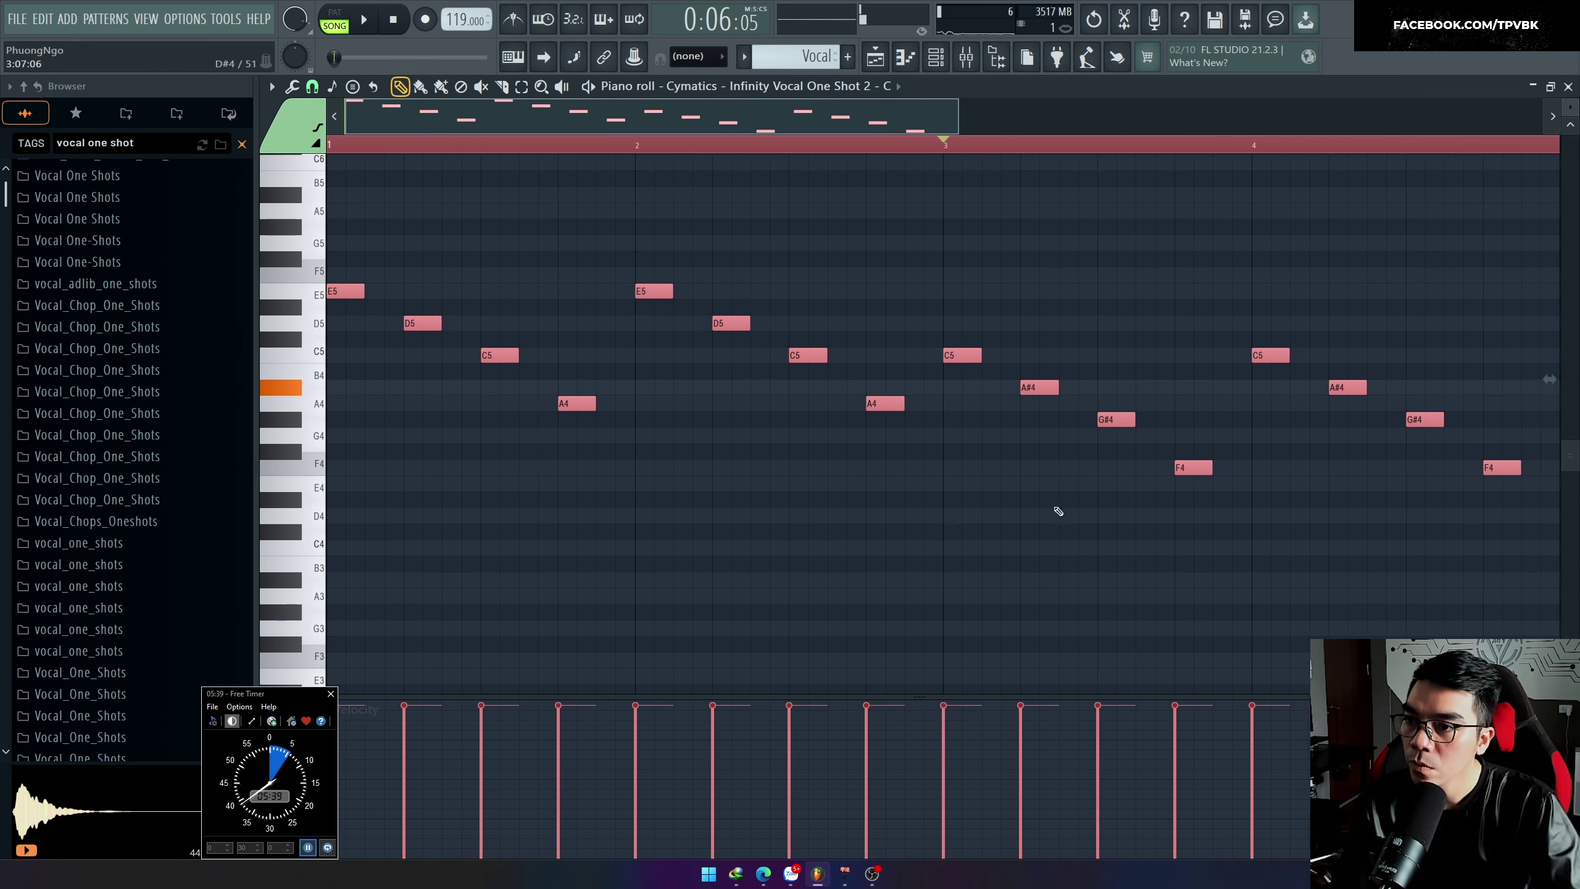
drag(886, 538, 1539, 337)
drag(919, 357, 922, 386)
key(space)
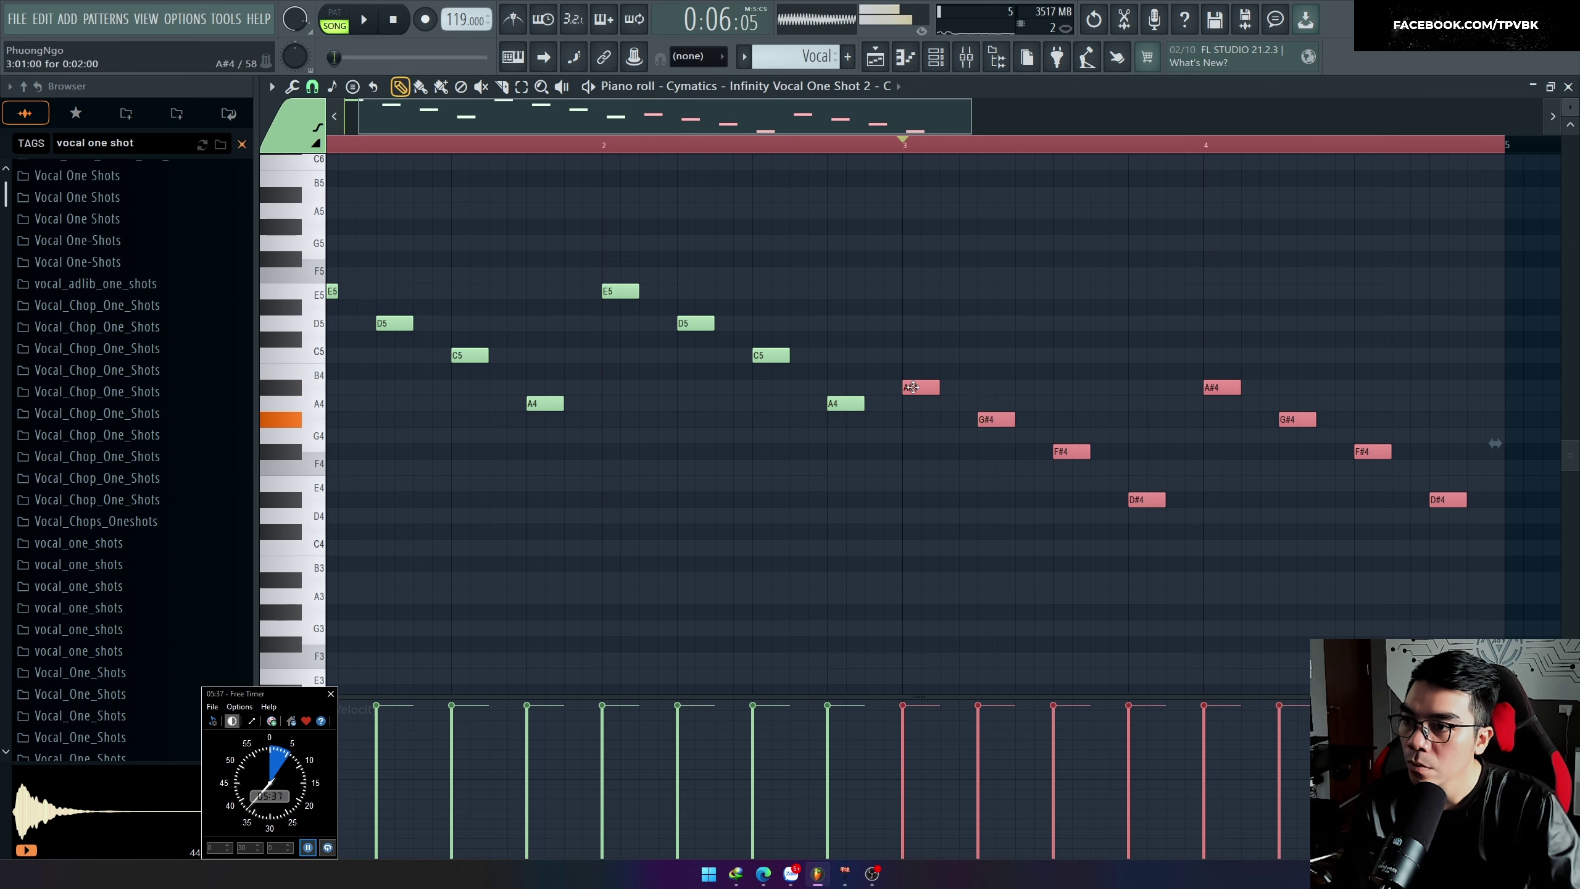
Step: Try the phrases in bars 3 and 4 transposed up to start on D5, and return them to A#4
key(Up)
key(Up)
key(Up)
key(Up)
scroll(869, 405, down, 1)
key(space)
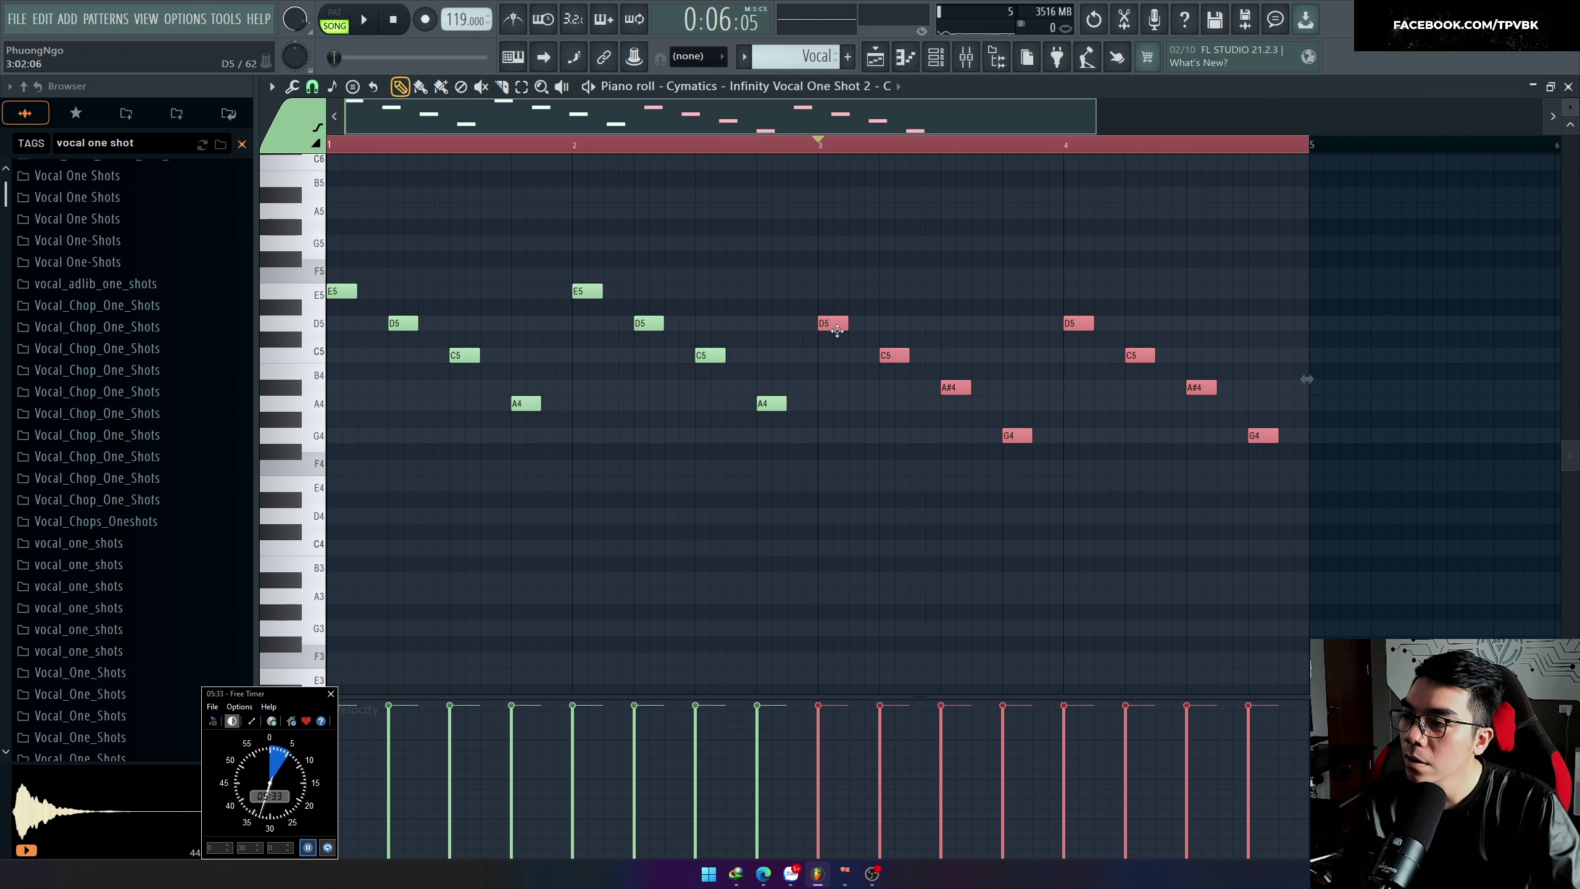
key(Down)
key(Down)
key(Down)
key(Down)
Step: Audition E5 and D5 at the start of bar 3, and replace its first note with B4
click(821, 291)
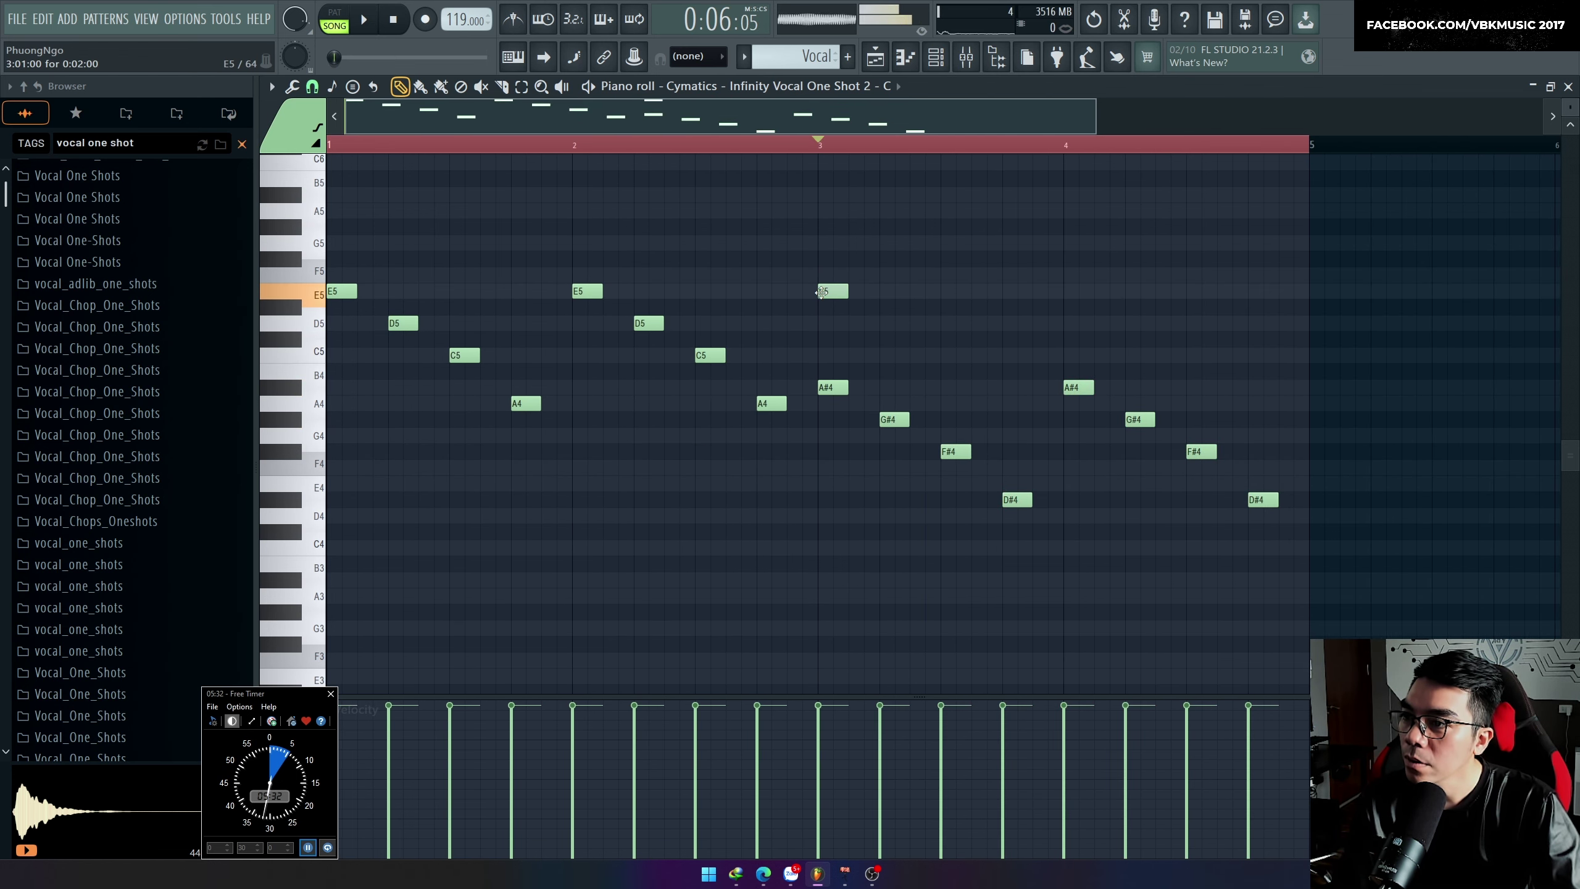
drag(826, 326, 827, 329)
right_click(828, 324)
key(space)
right_click(834, 387)
key(space)
key(space)
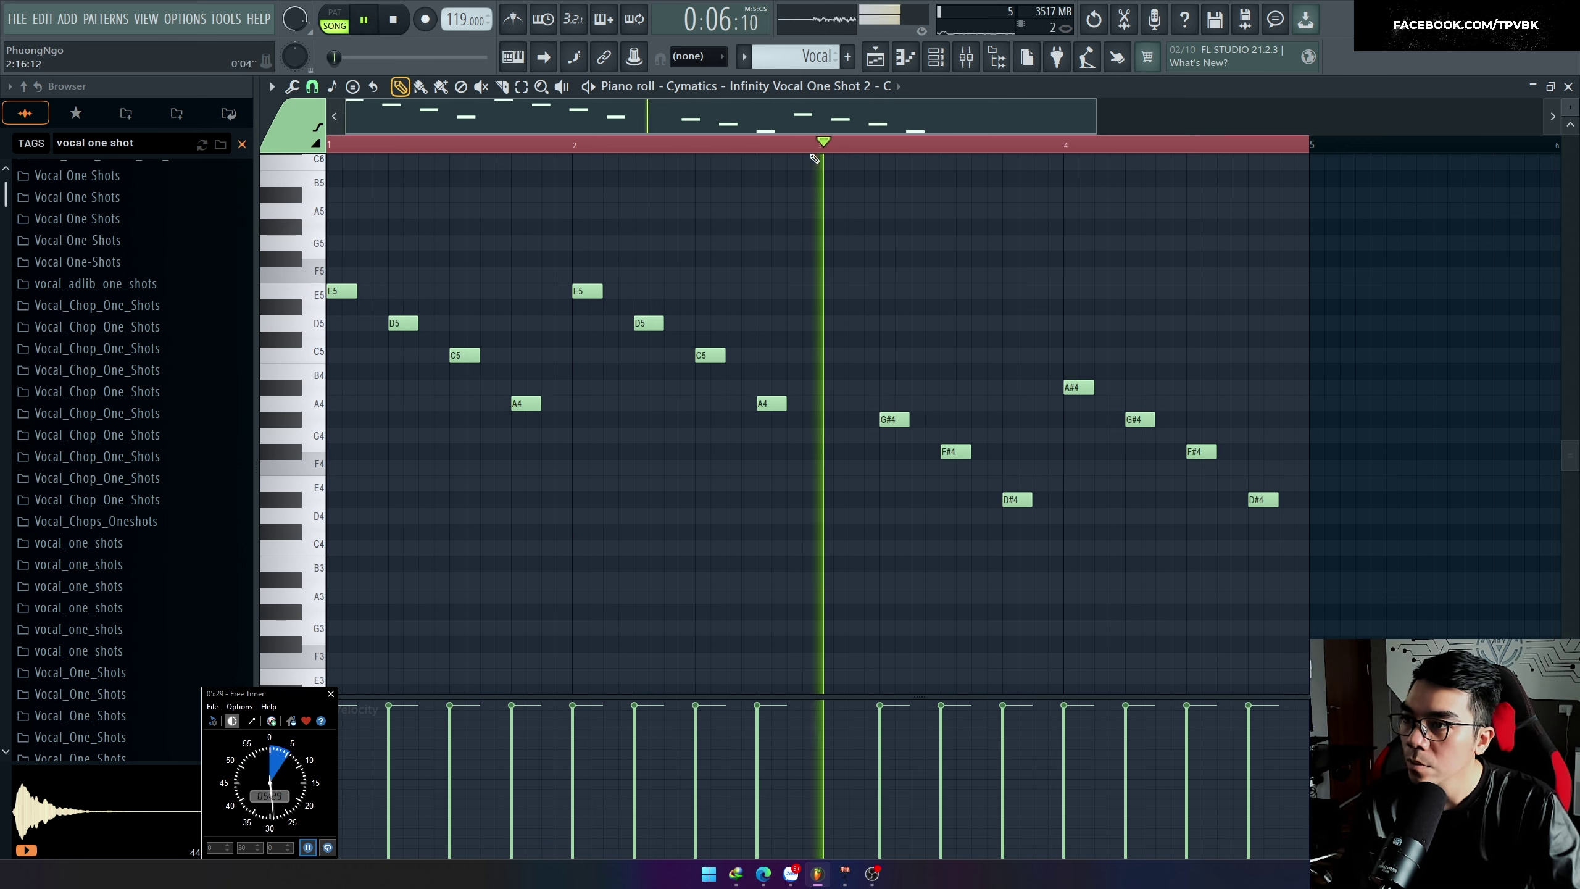
key(space)
click(821, 372)
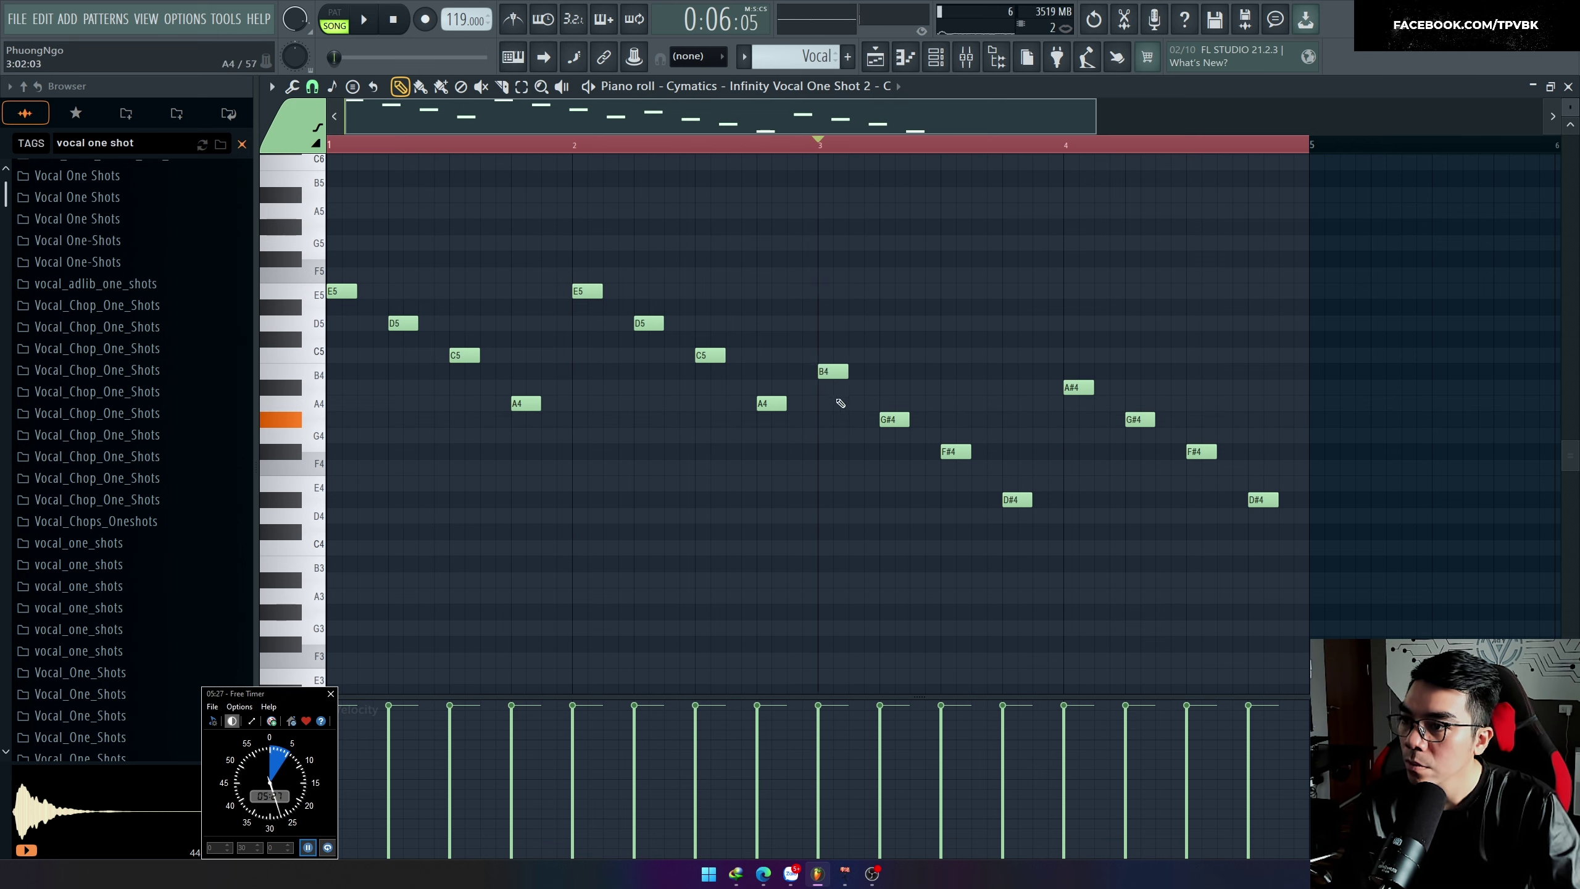
key(space)
key(space)
Step: Move the second and third notes of bar 3 to A4 and G4, checking them against playback
mouse_move(894, 419)
mouse_down()
mouse_move(894, 387)
mouse_move(894, 403)
mouse_up()
key(space)
key(space)
key(space)
key(space)
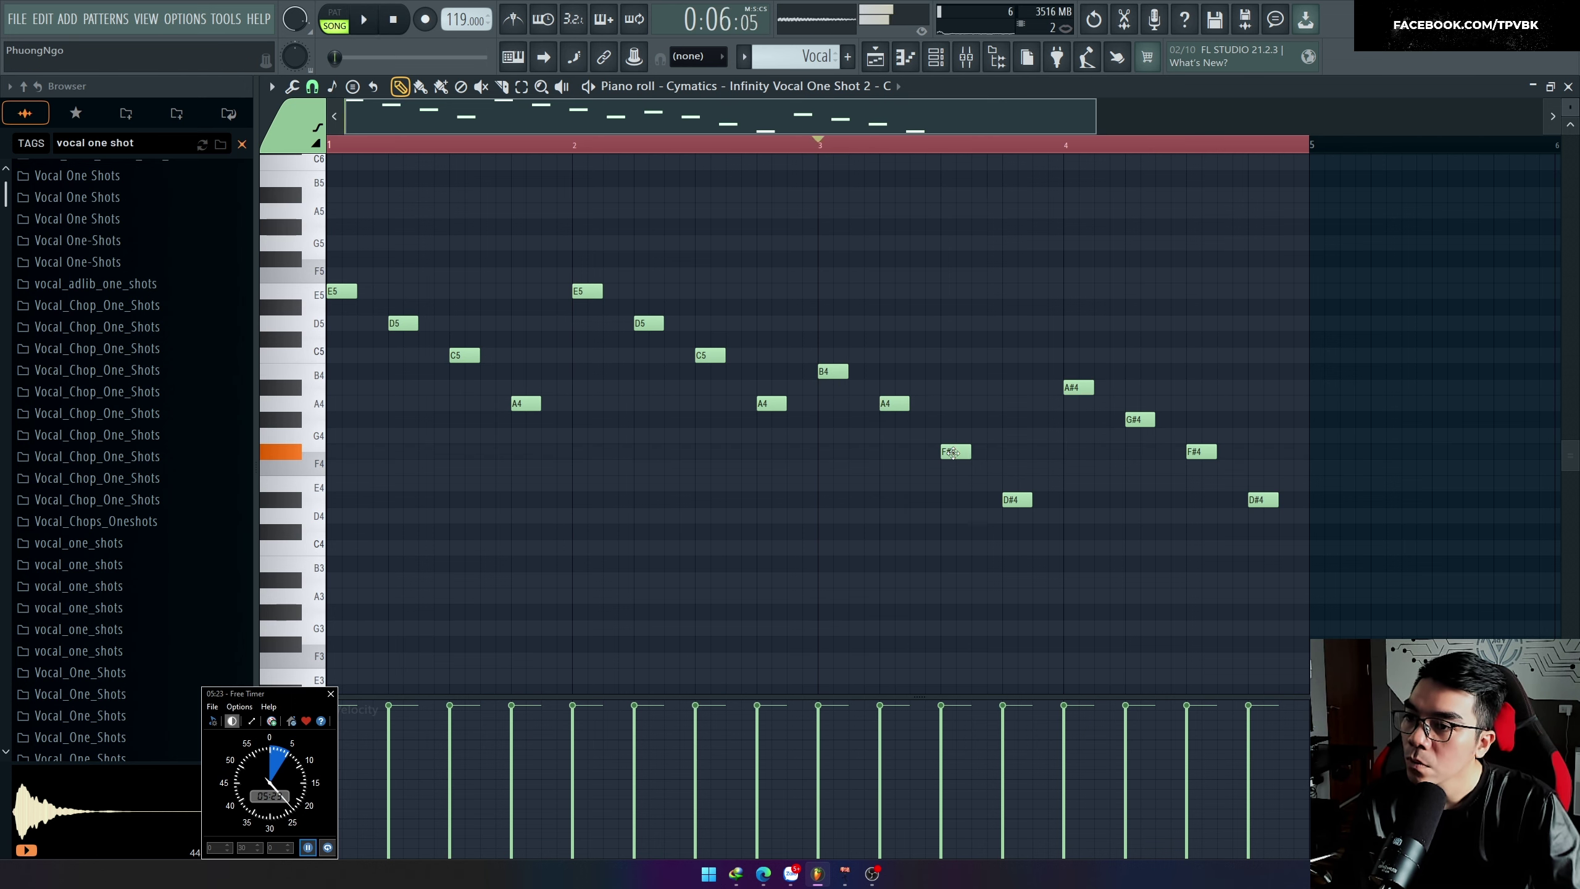
drag(952, 453, 952, 435)
key(space)
Step: Delete the D#4 note on beat 4 of bar 3 and all the notes in bar 4
right_click(1017, 500)
right_click(1263, 500)
right_click(1201, 452)
right_click(1140, 420)
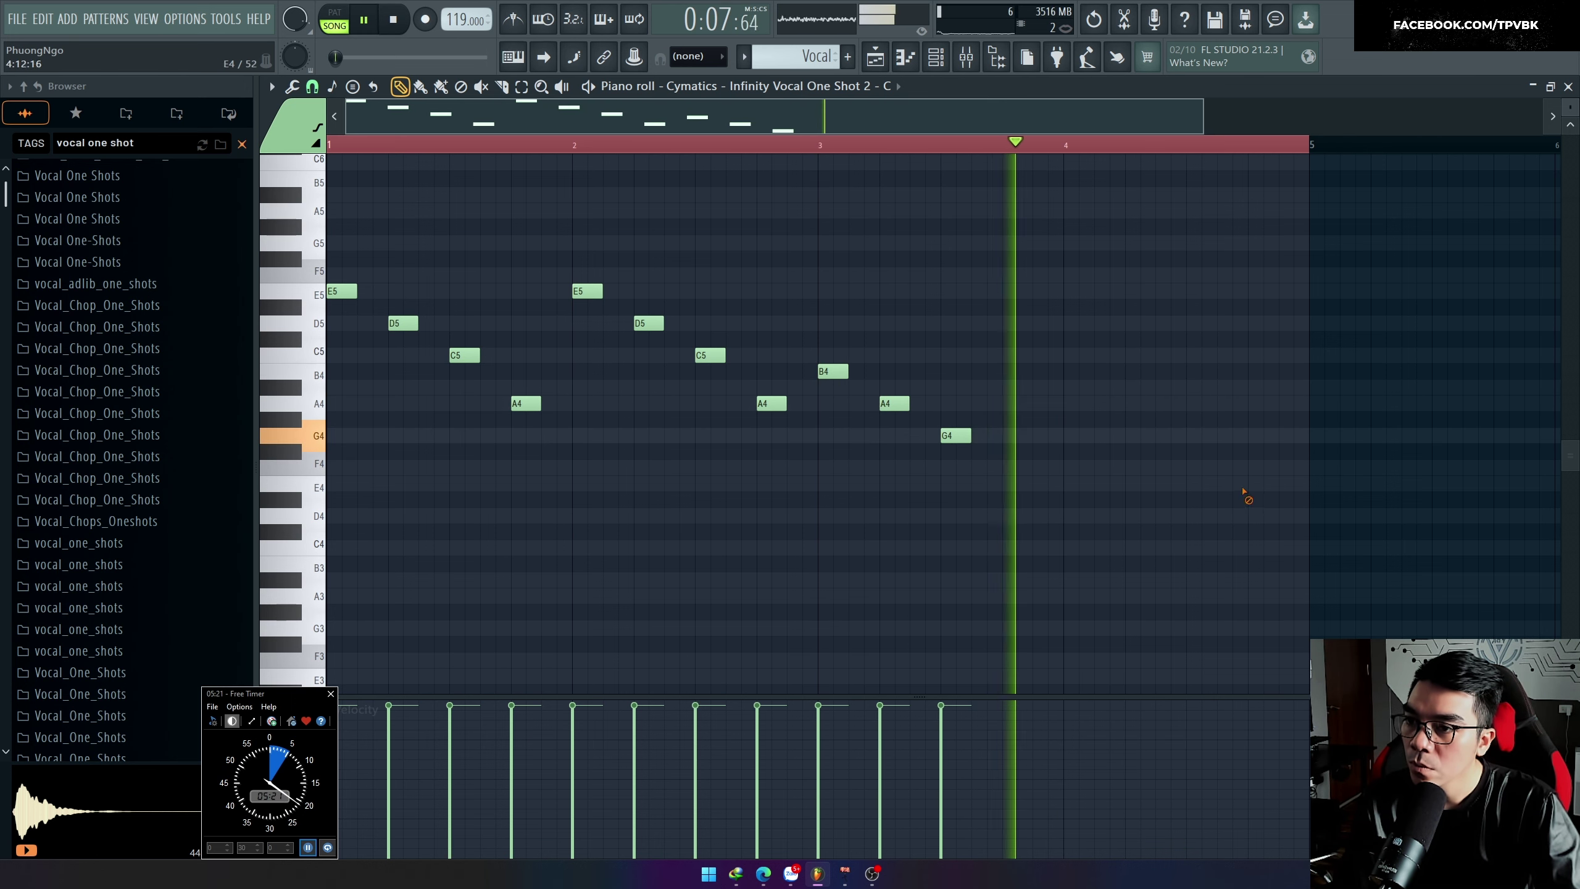
key(space)
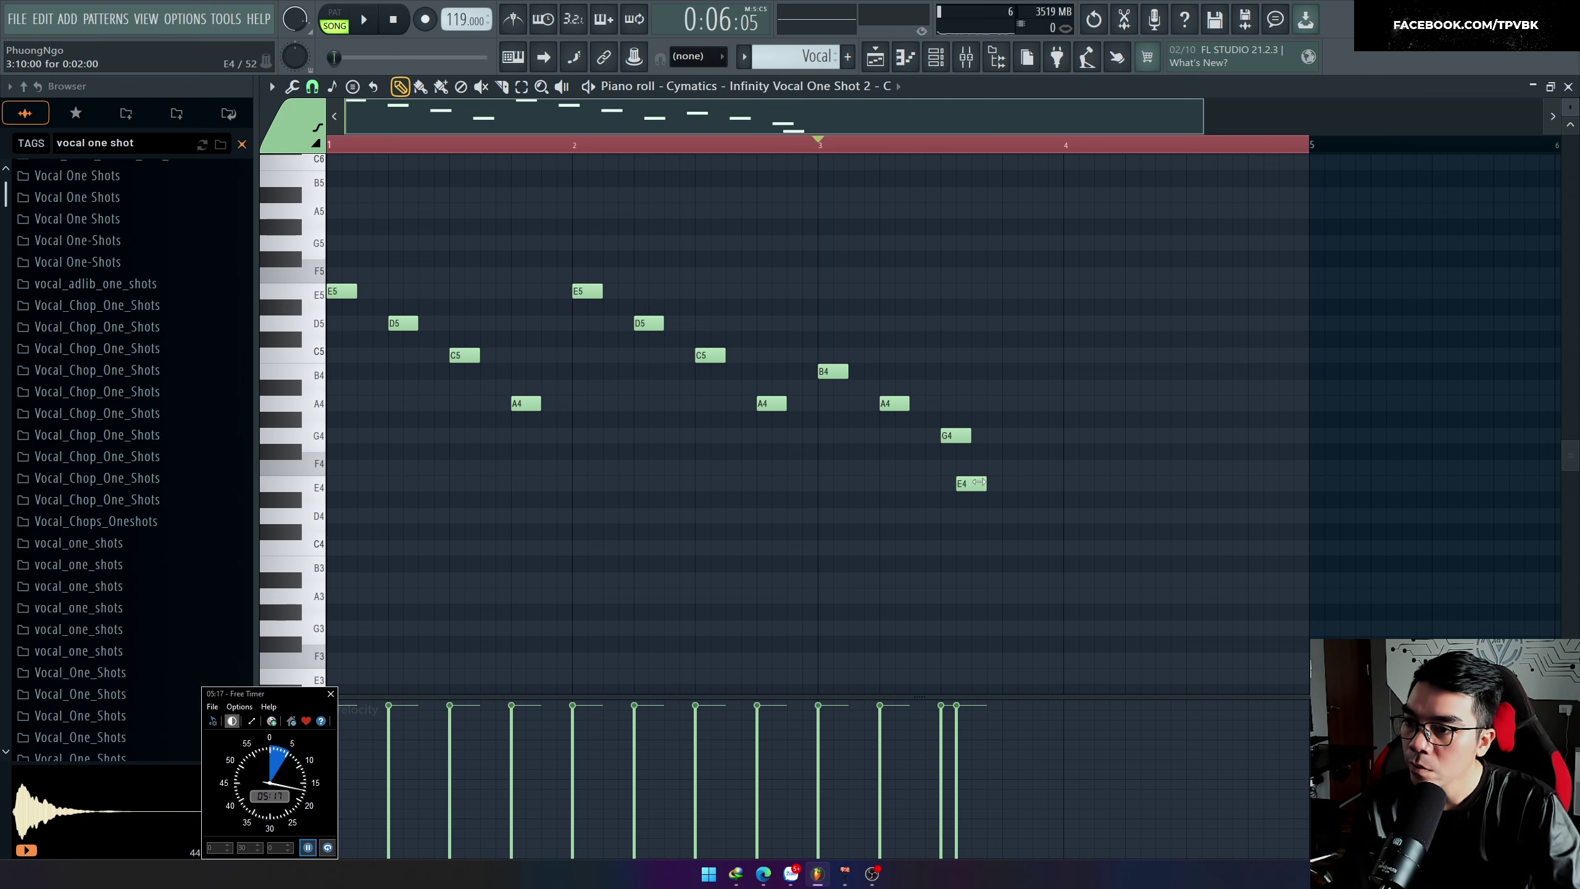
Step: Make the E4 note a short slide note starting together with bar 3's G4, and add an A4 note on beat 4
scroll(969, 482, up, 2)
drag(967, 482, 945, 480)
double_click(945, 484)
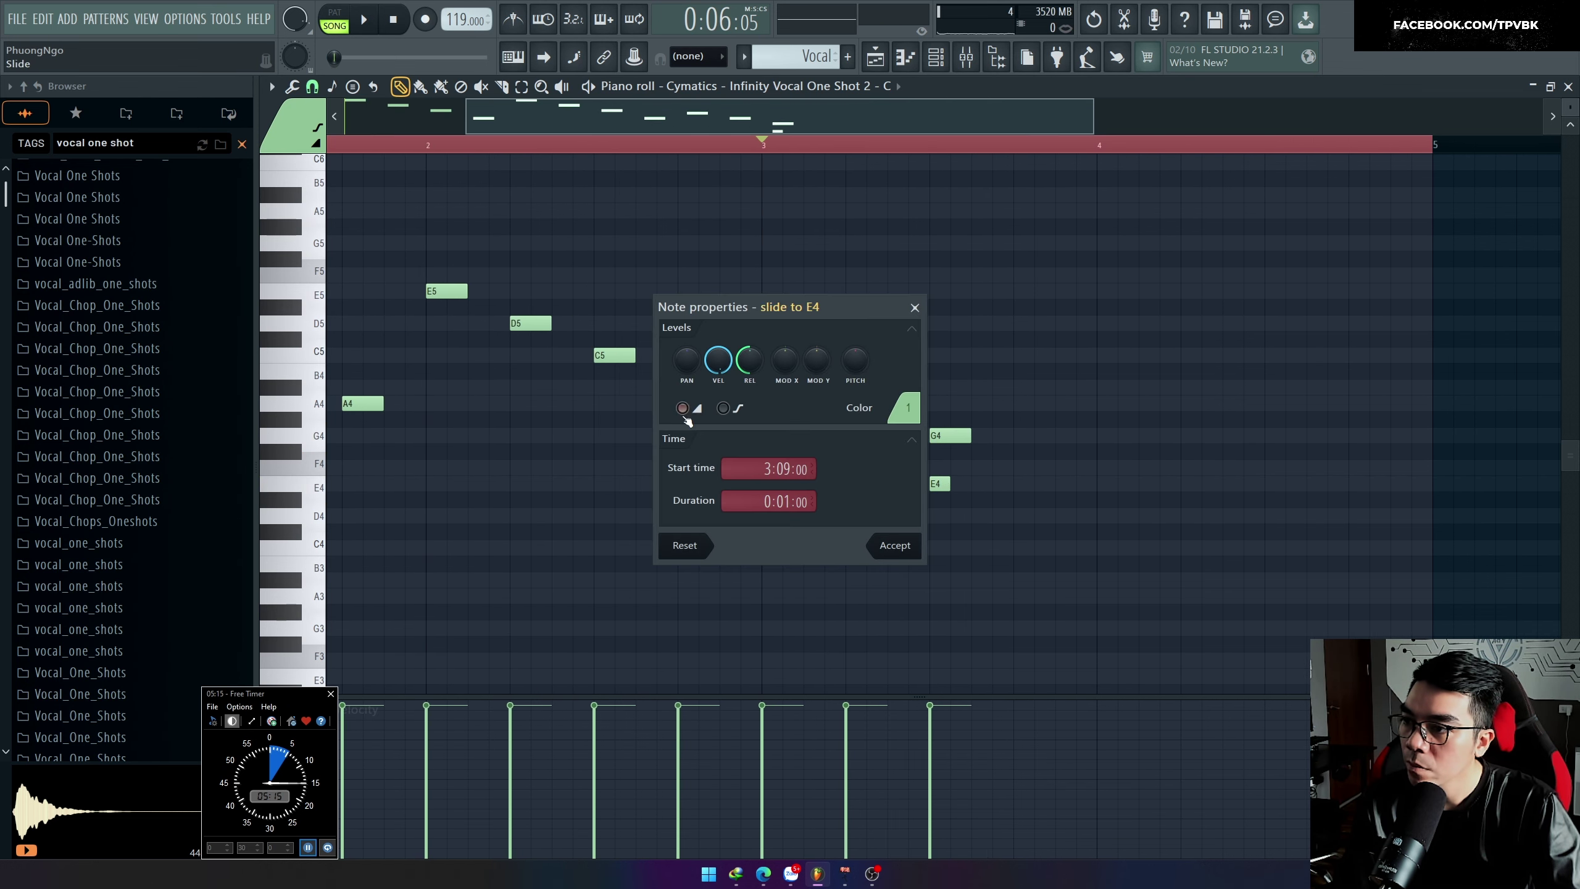
click(903, 544)
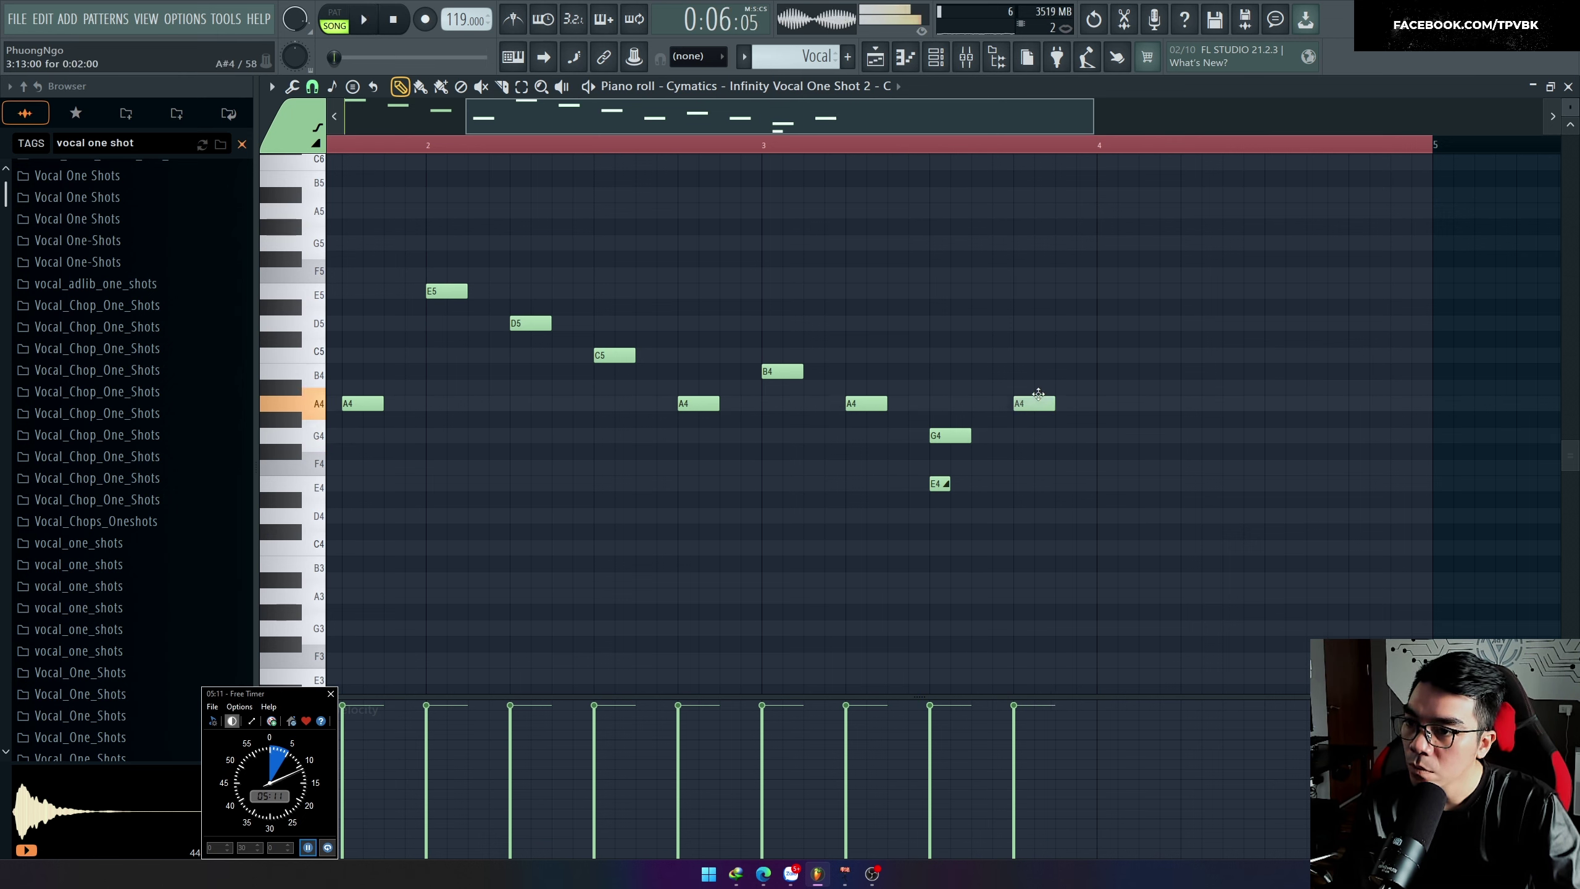
Step: Duplicate the bar 3 vocal phrase, including its slide note, into bar 4
key(ctrl+a)
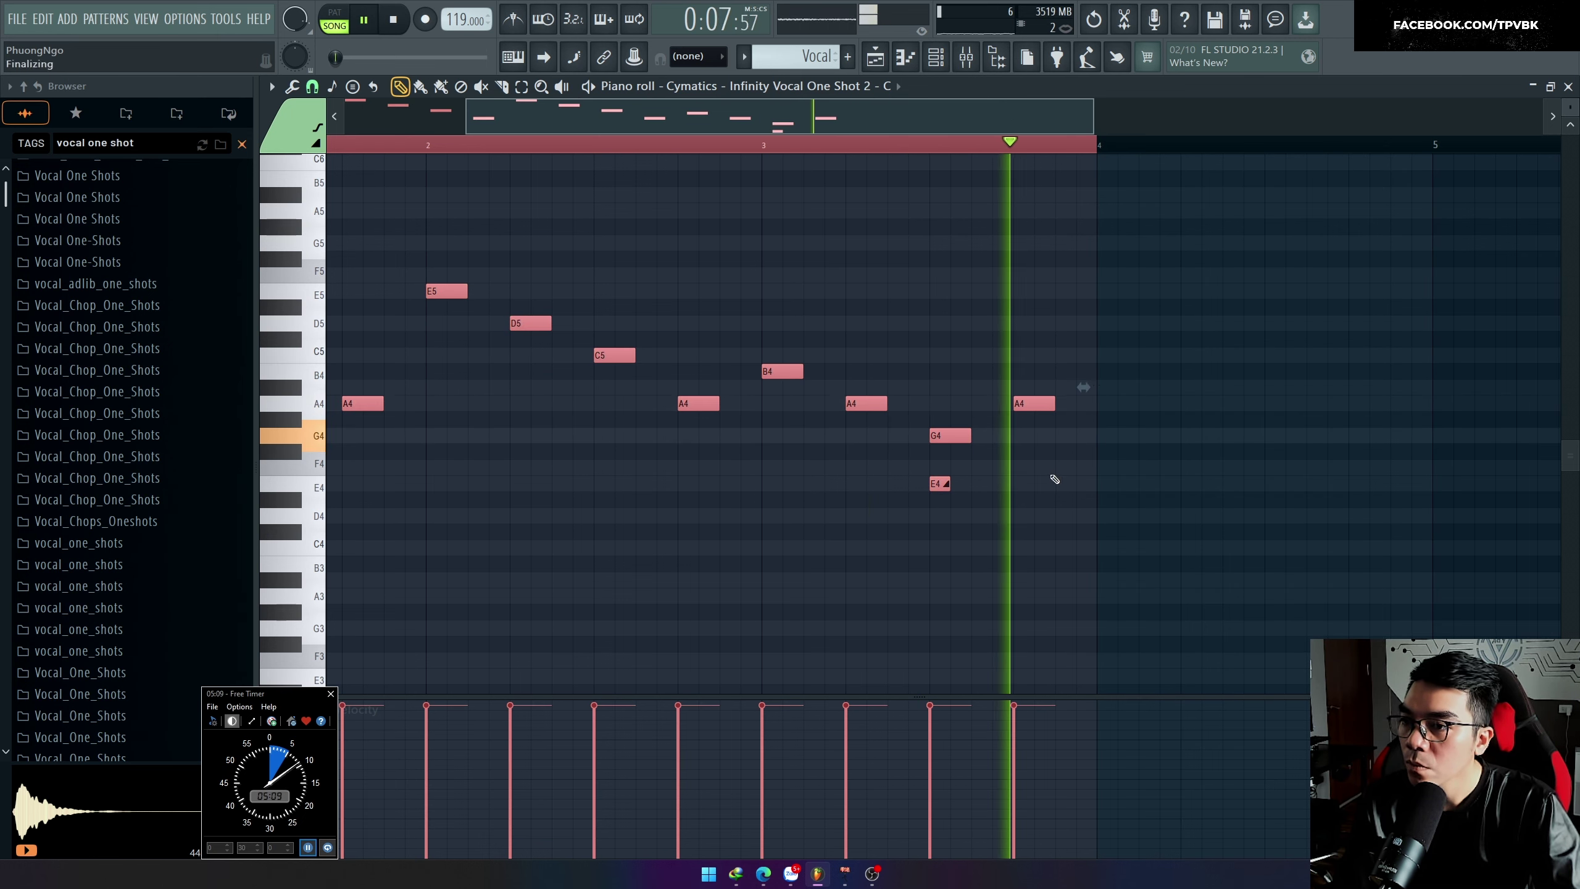
scroll(1113, 387, down, 2)
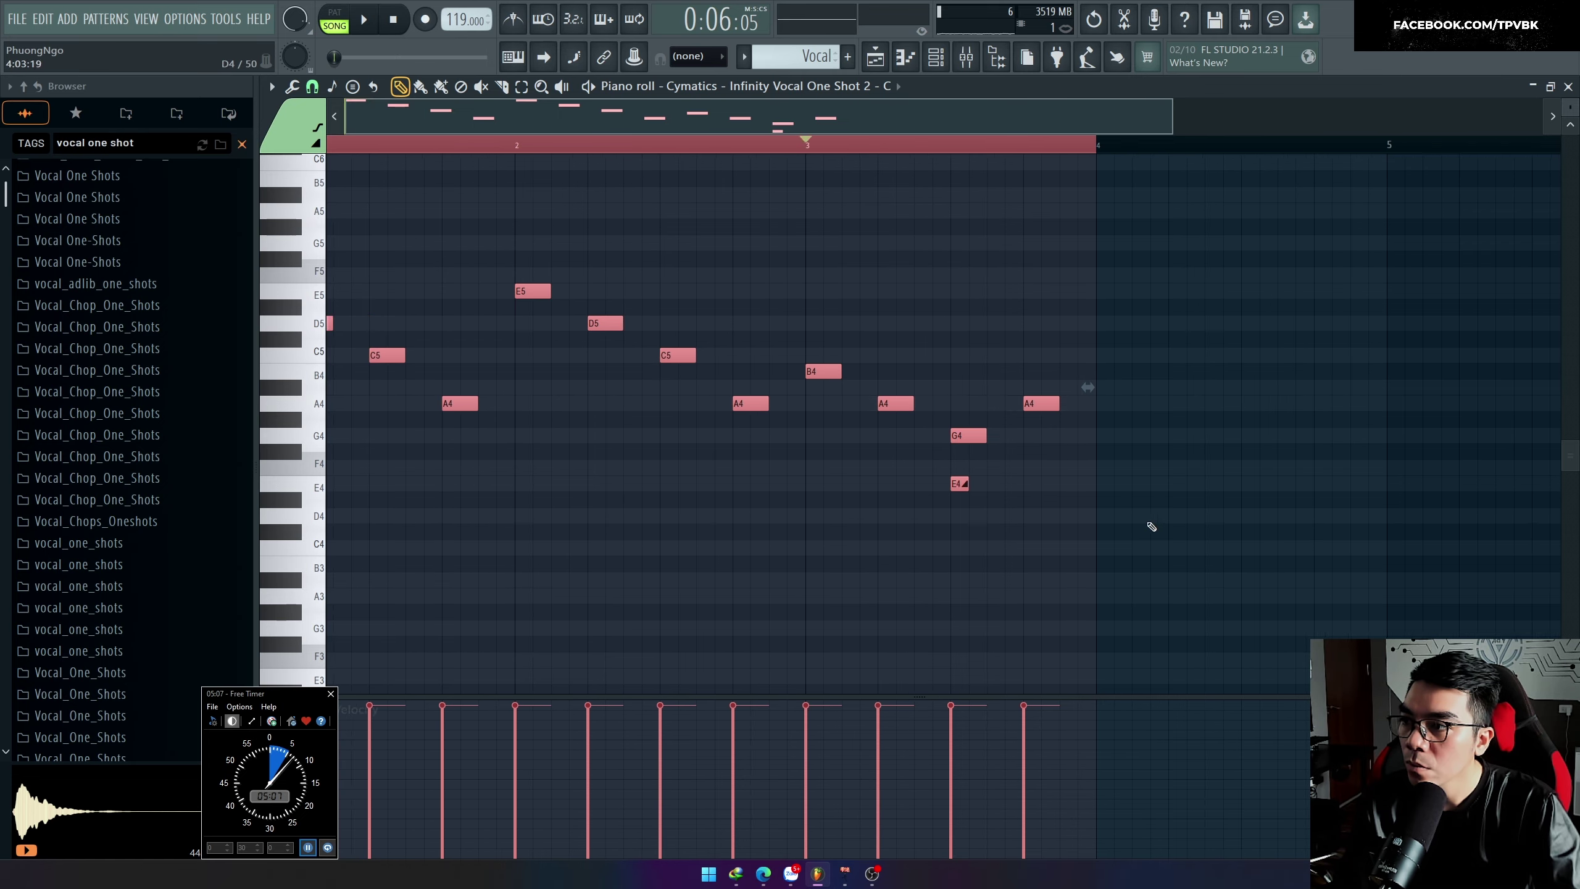
key(space)
drag(1138, 504, 852, 364)
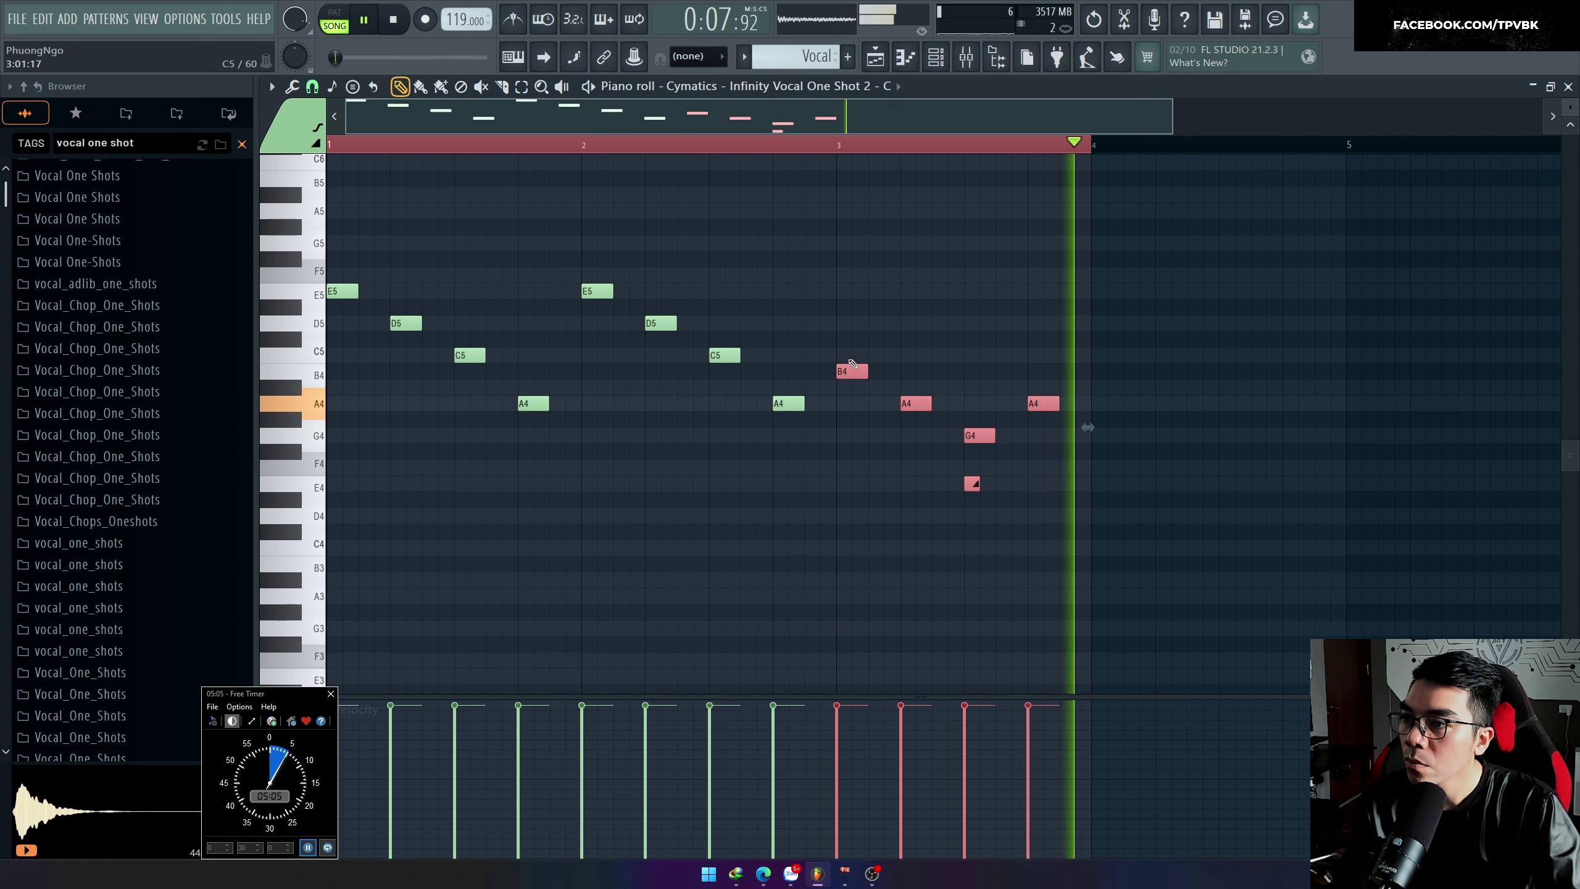
key(ctrl+a)
key(ctrl+d)
key(space)
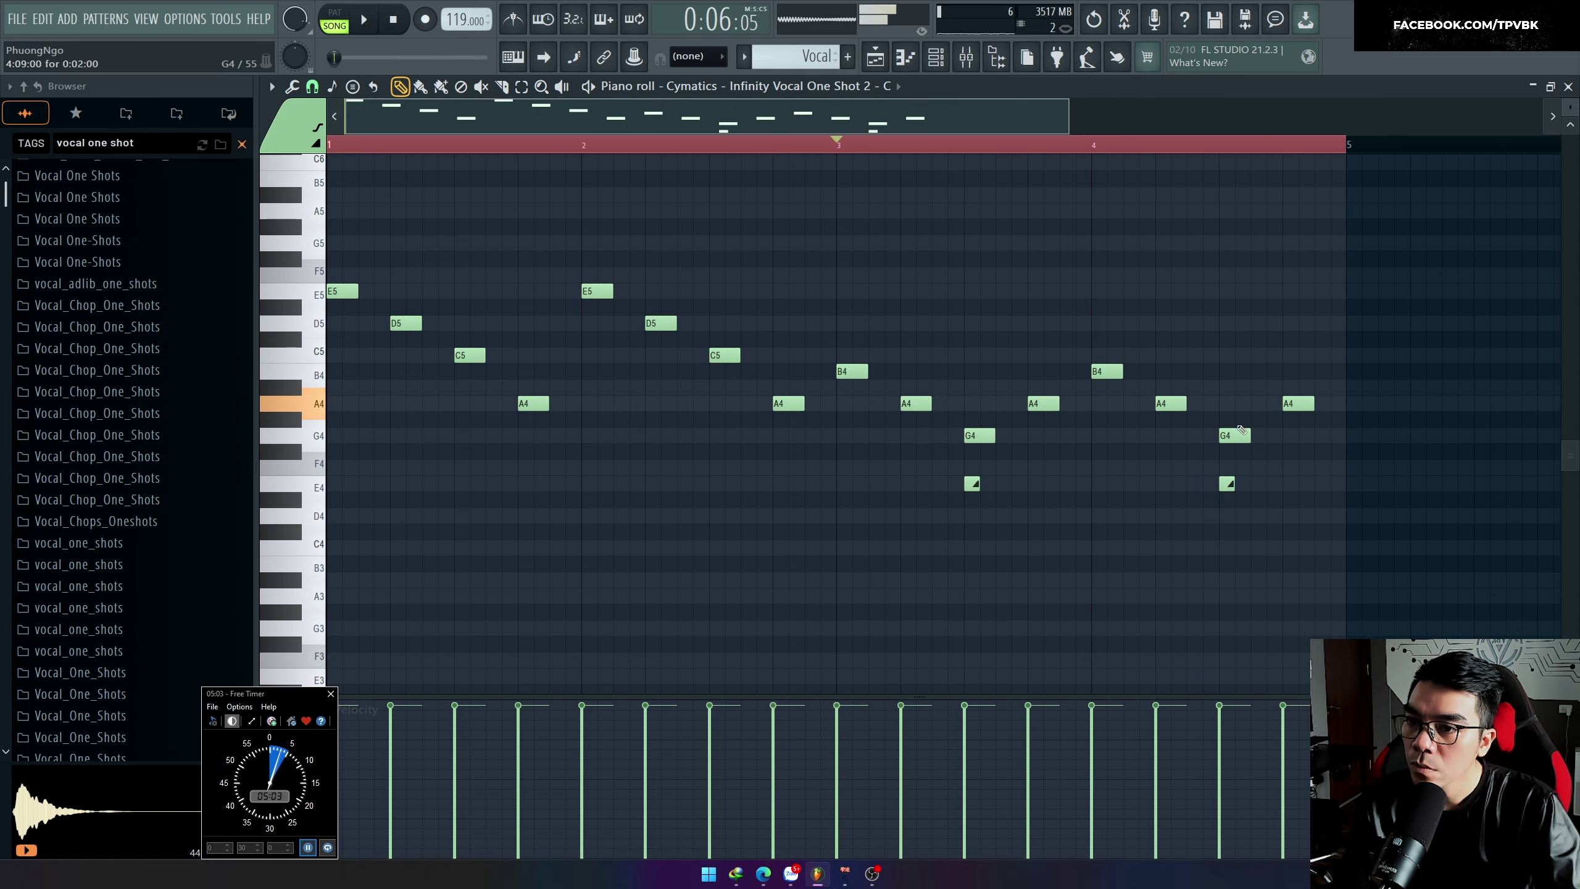
Step: Remove the E4 slide note from bar 4 and play the vocal part back
key(ctrl+a)
key(space)
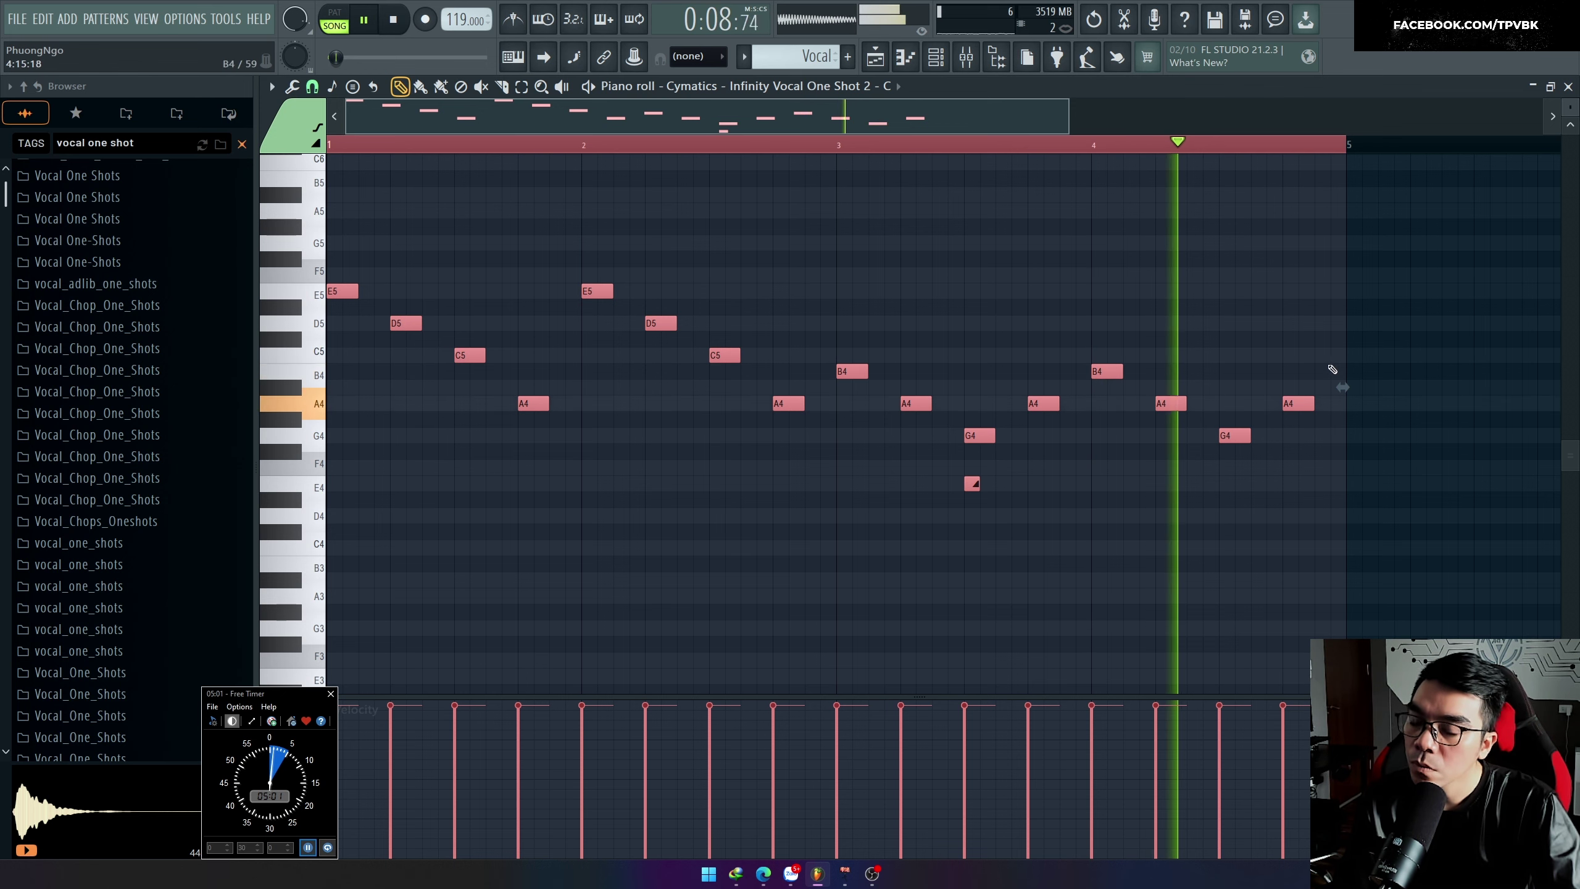
scroll(1343, 373, up, 1)
scroll(1225, 459, down, 2)
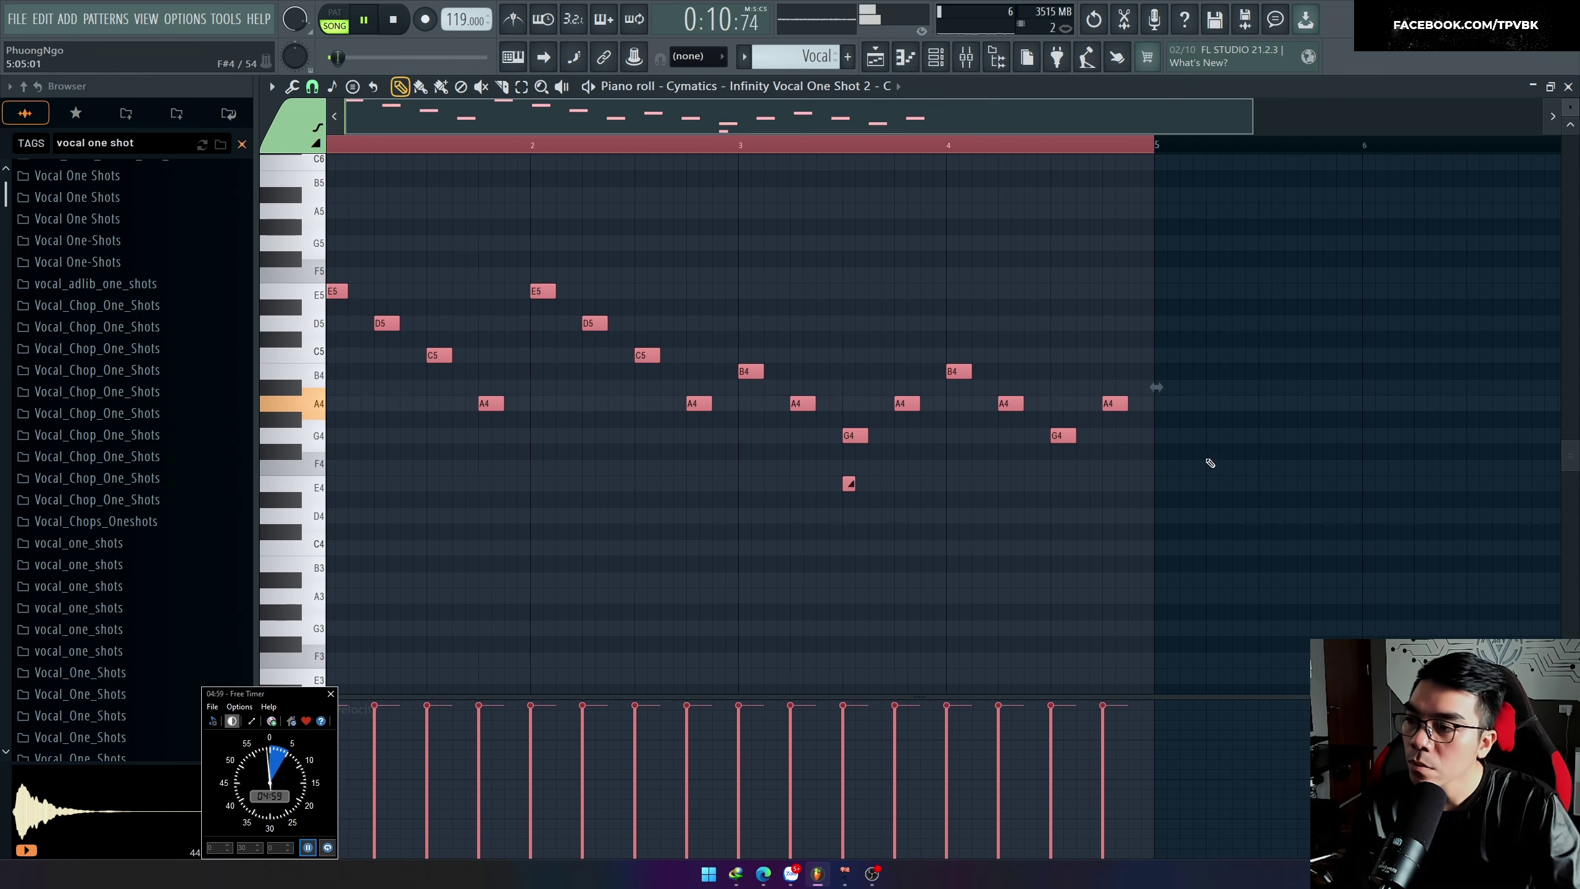
Step: Add a short A4 slide note under the C5 on beat 3 of bar 1, and raise the beat 4 note to C5
key(space)
scroll(294, 362, up, 2)
key(ctrl+d)
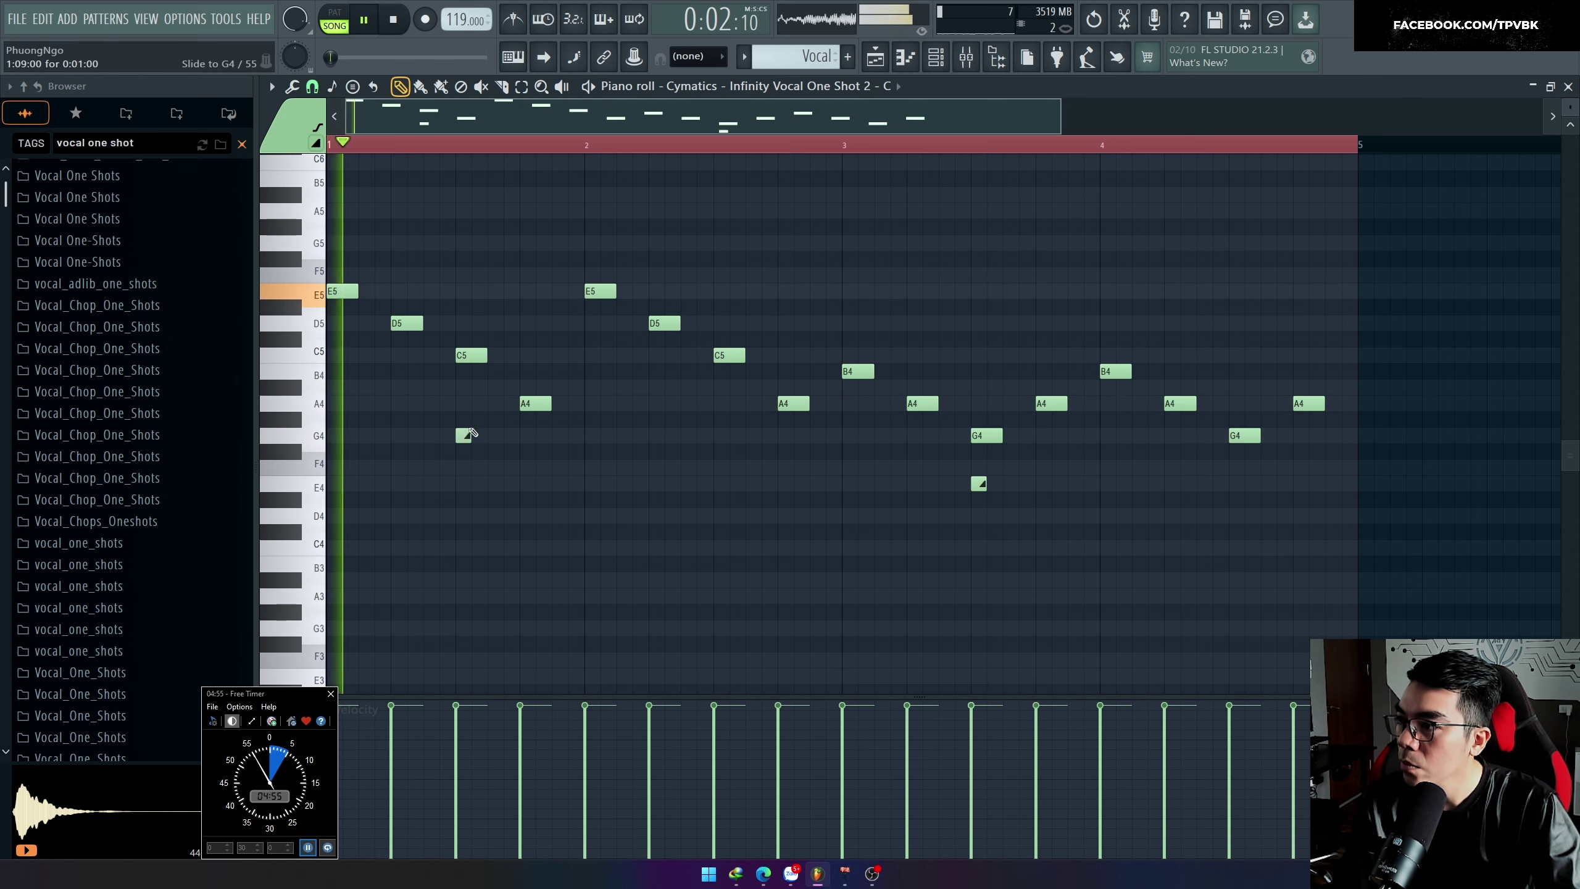
scroll(471, 434, up, 2)
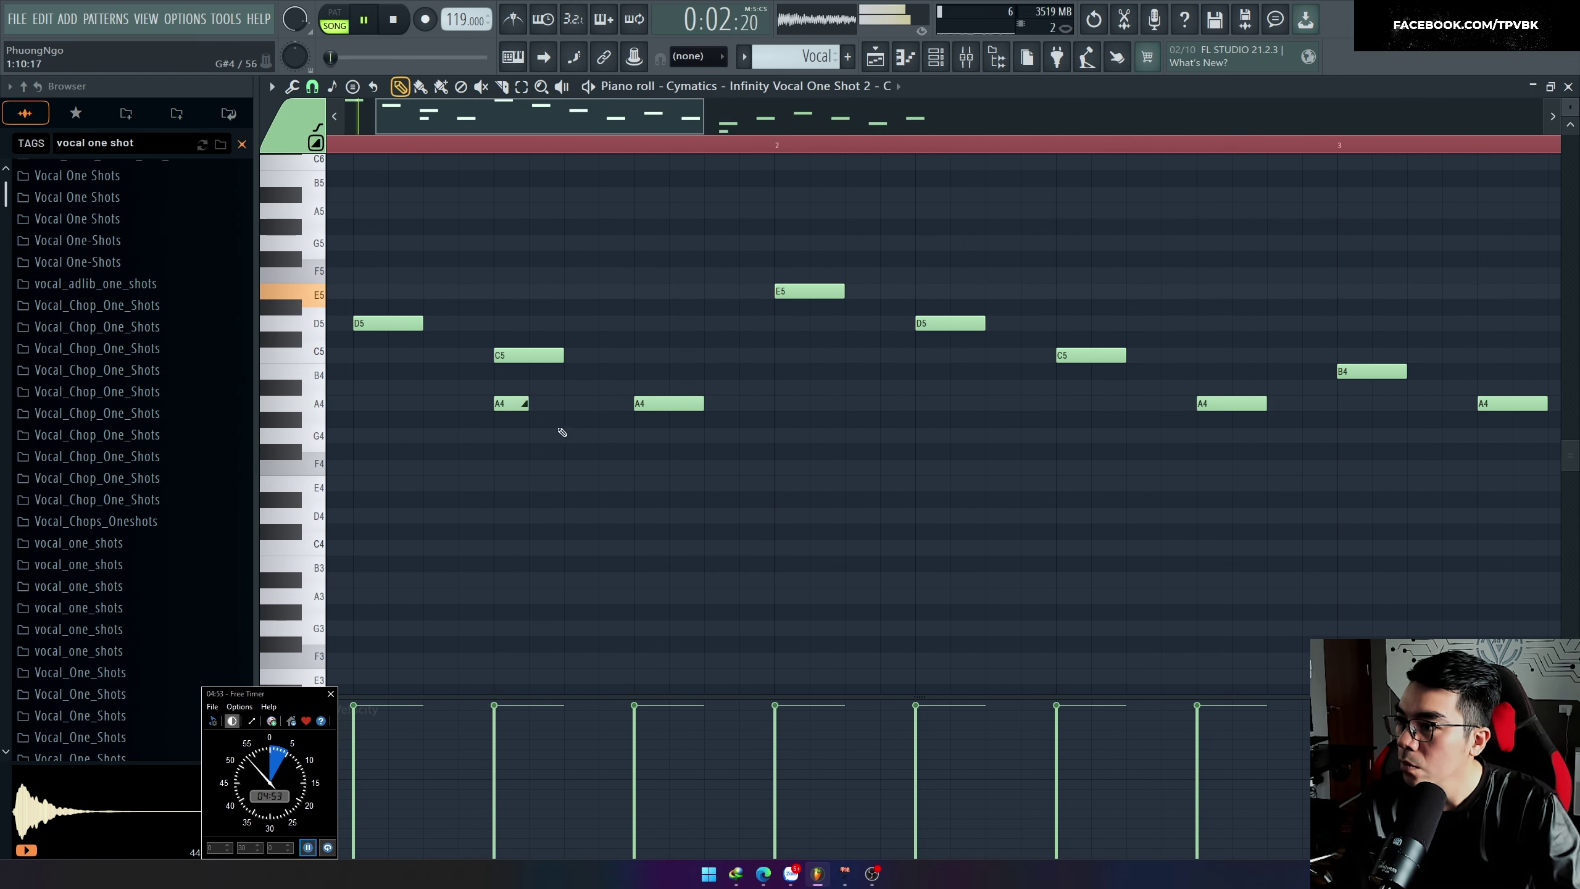
scroll(605, 451, down, 2)
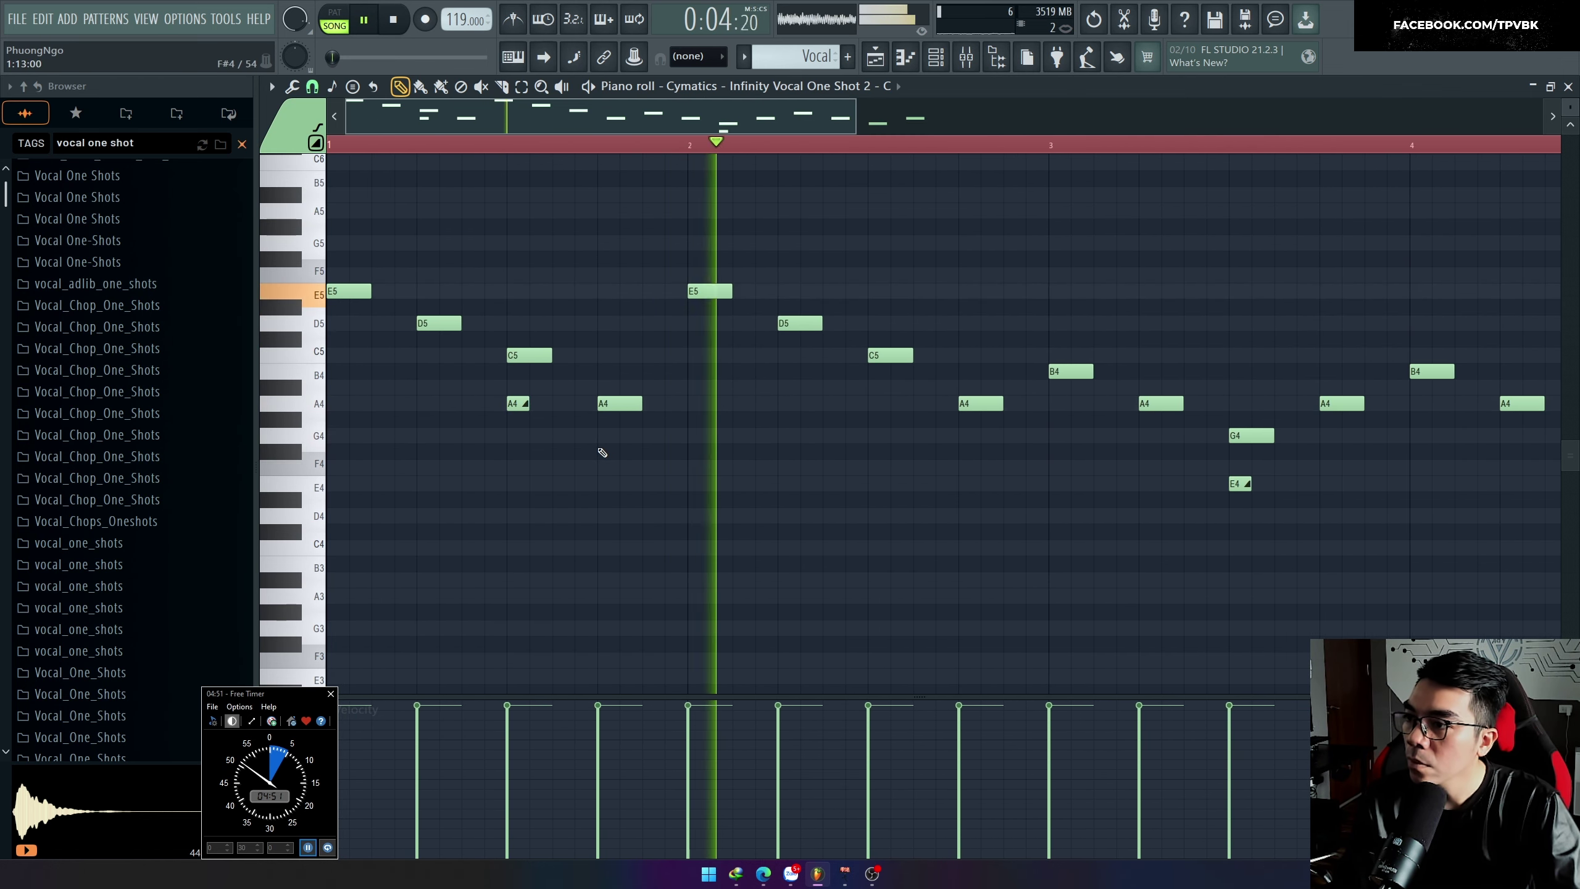
drag(622, 403, 622, 360)
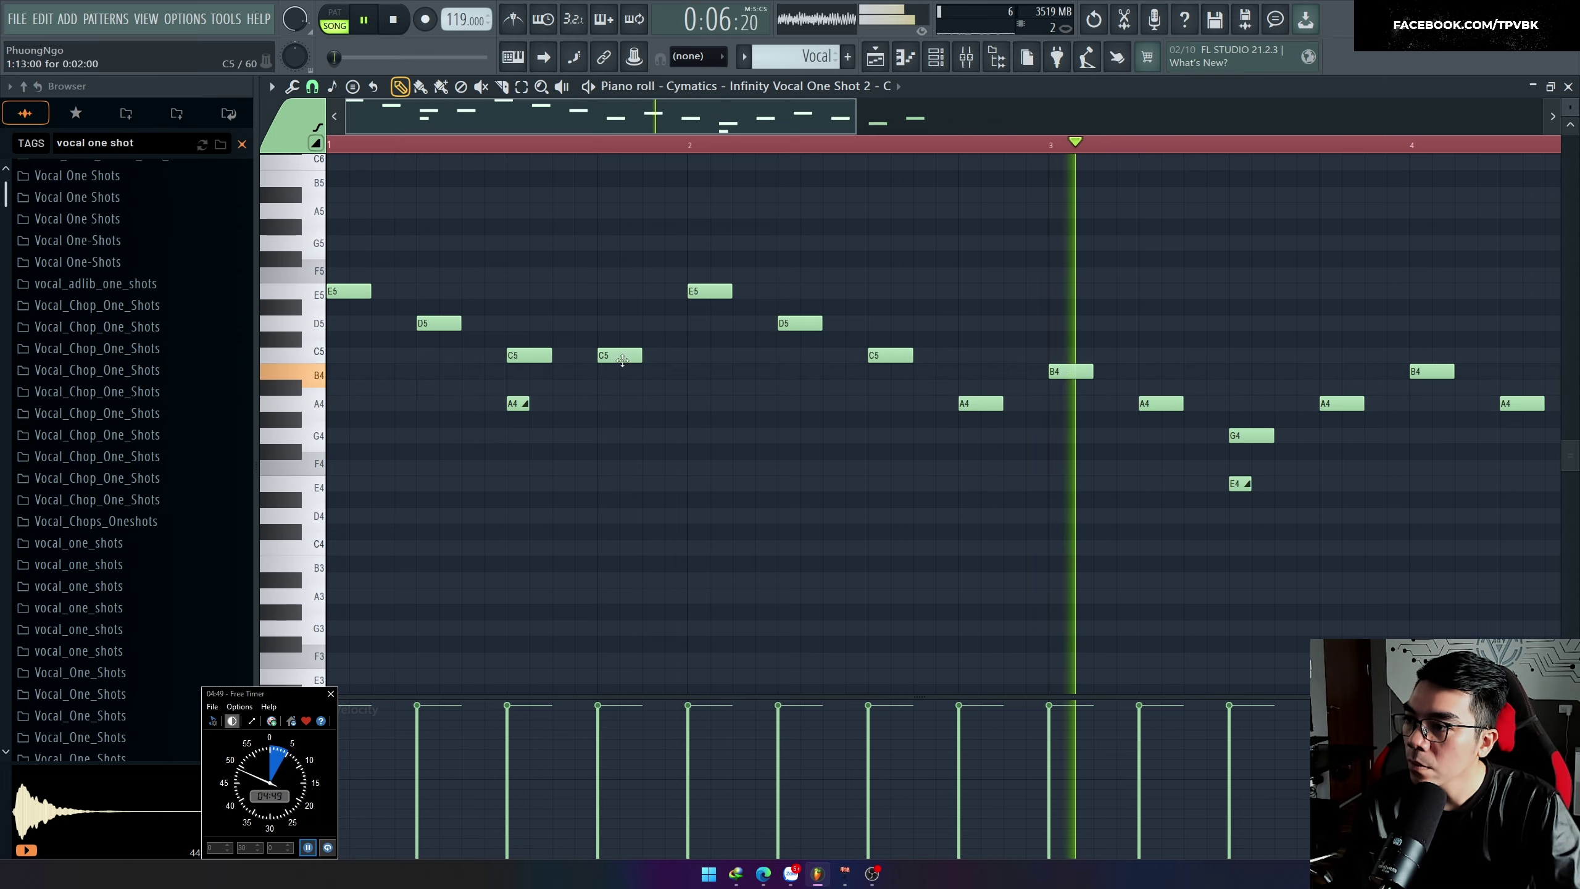
Step: Stop playback and open the vocal one-shot's channel settings from the channel rack
key(F5)
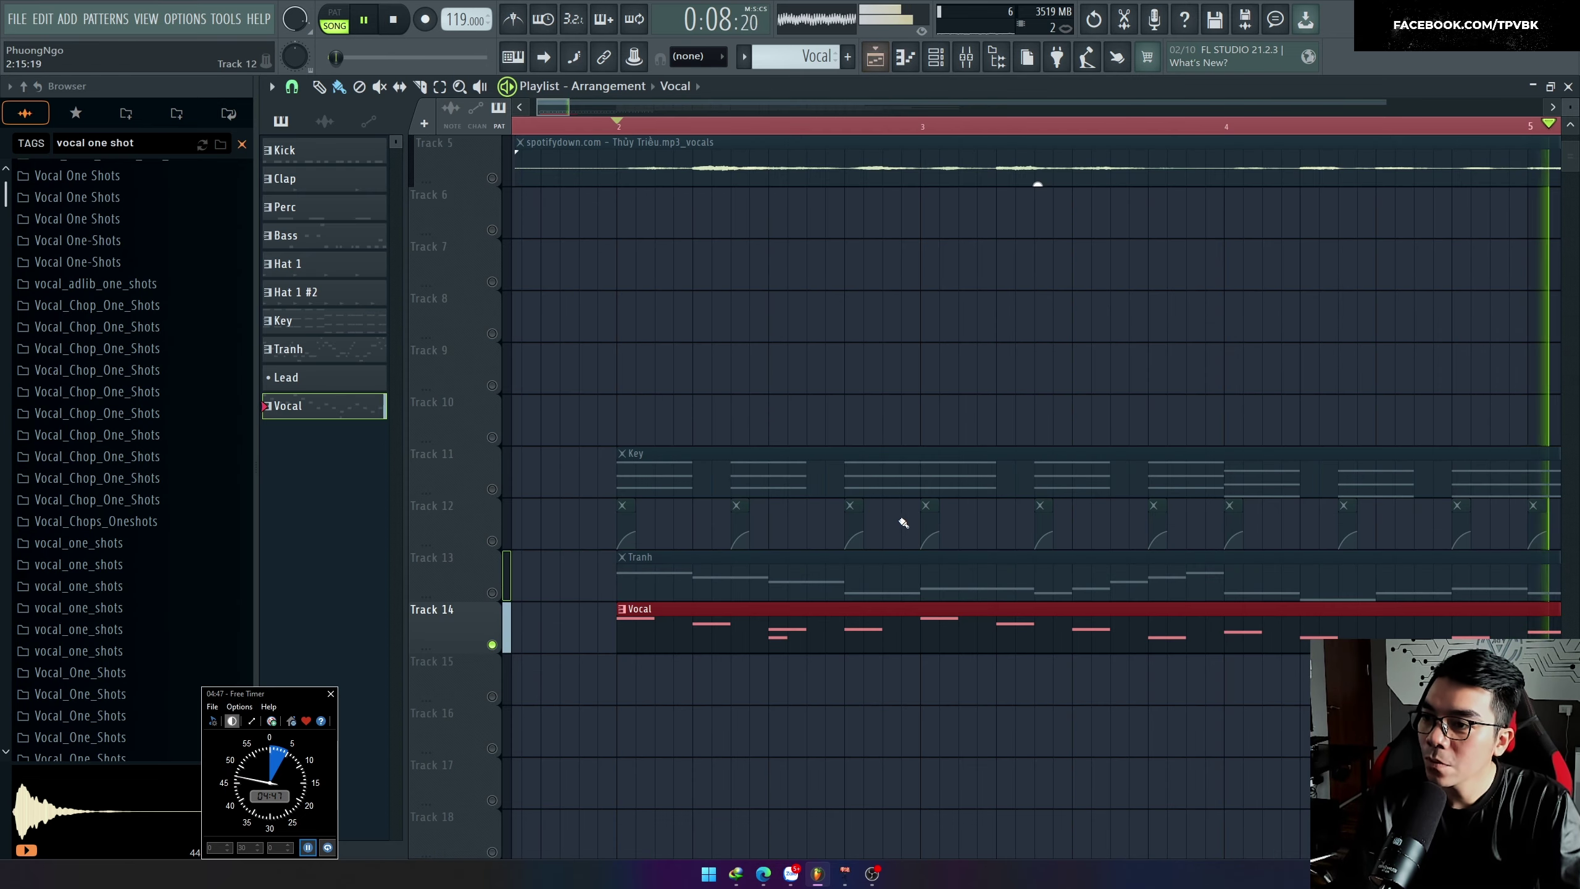
key(space)
double_click(714, 633)
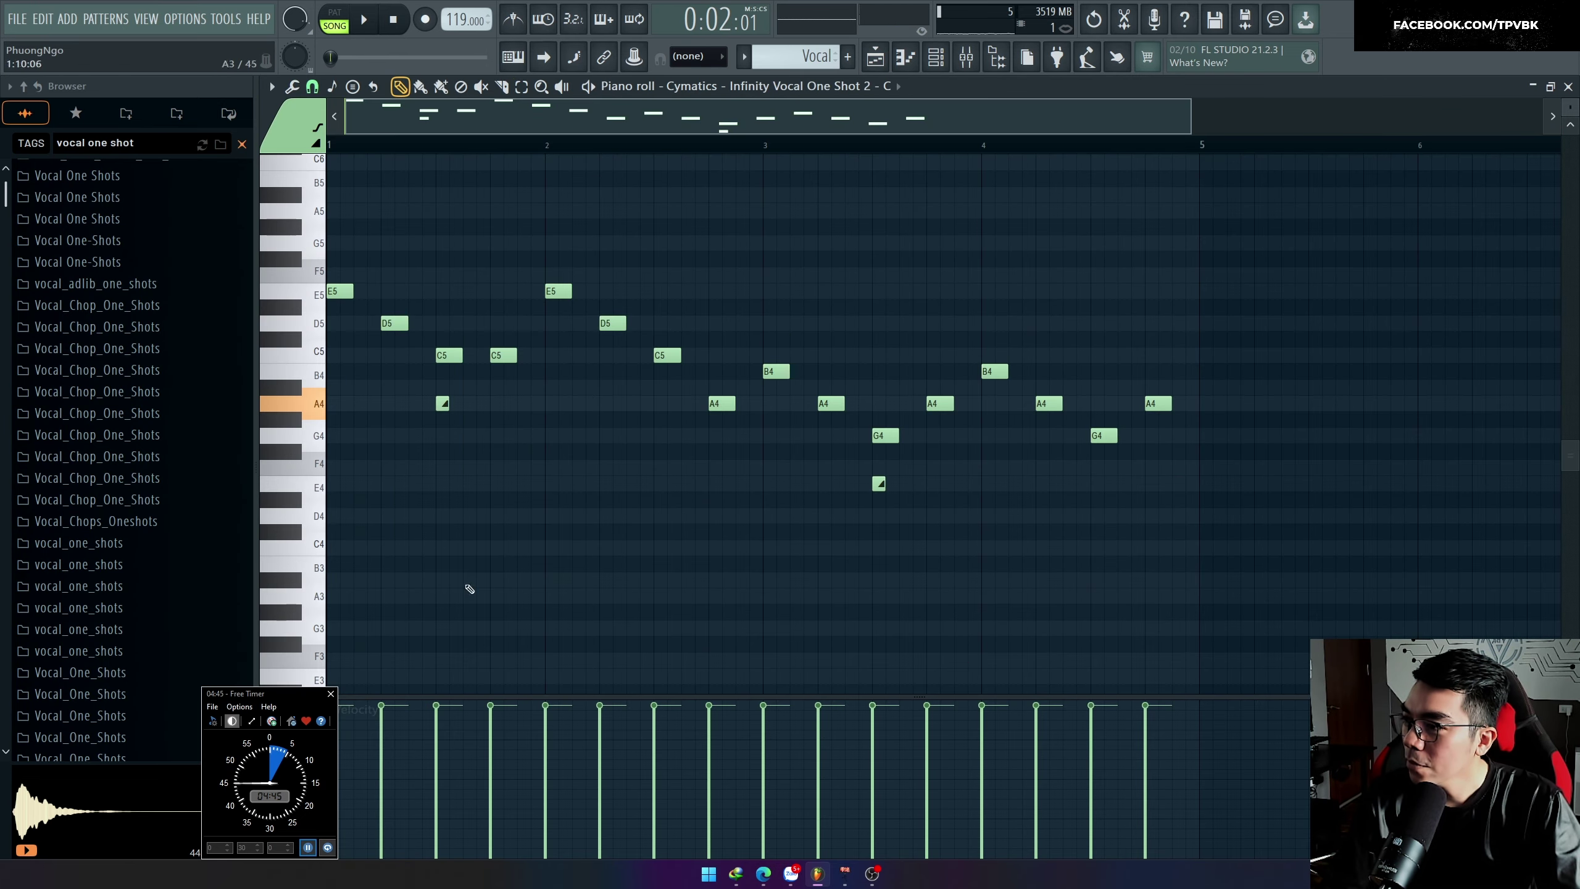
key(F6)
click(512, 411)
Step: Audition several Cymatics Infinity Vocal One Shots and the DS_AVFP3_vocal_chop_one_shot_filler_Cm sample in the browser
scroll(118, 553, down, 10)
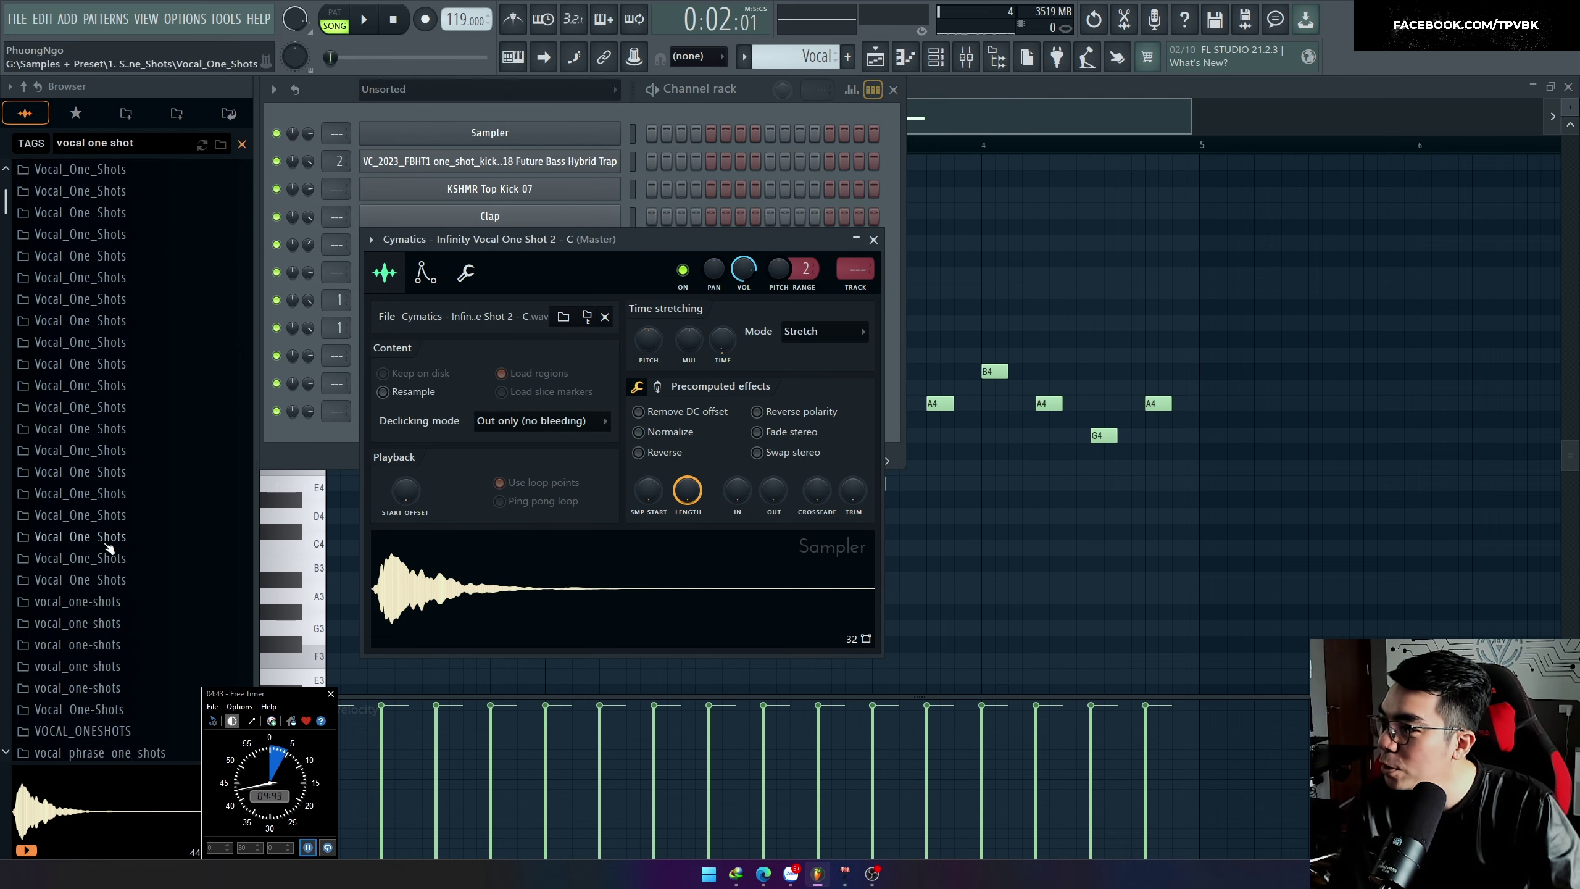
click(149, 425)
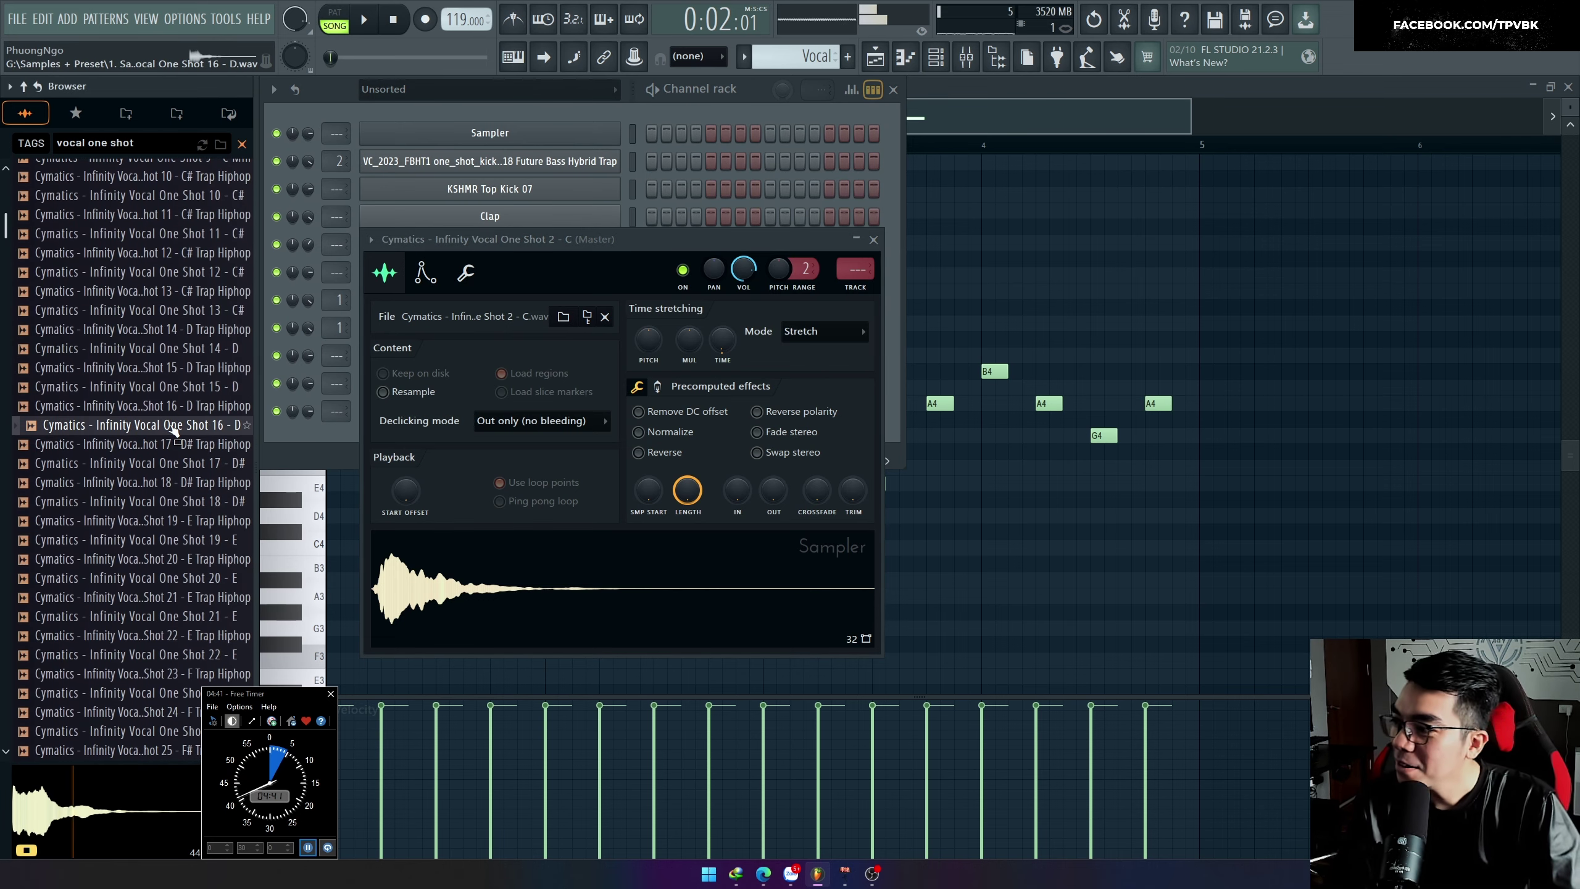
click(168, 539)
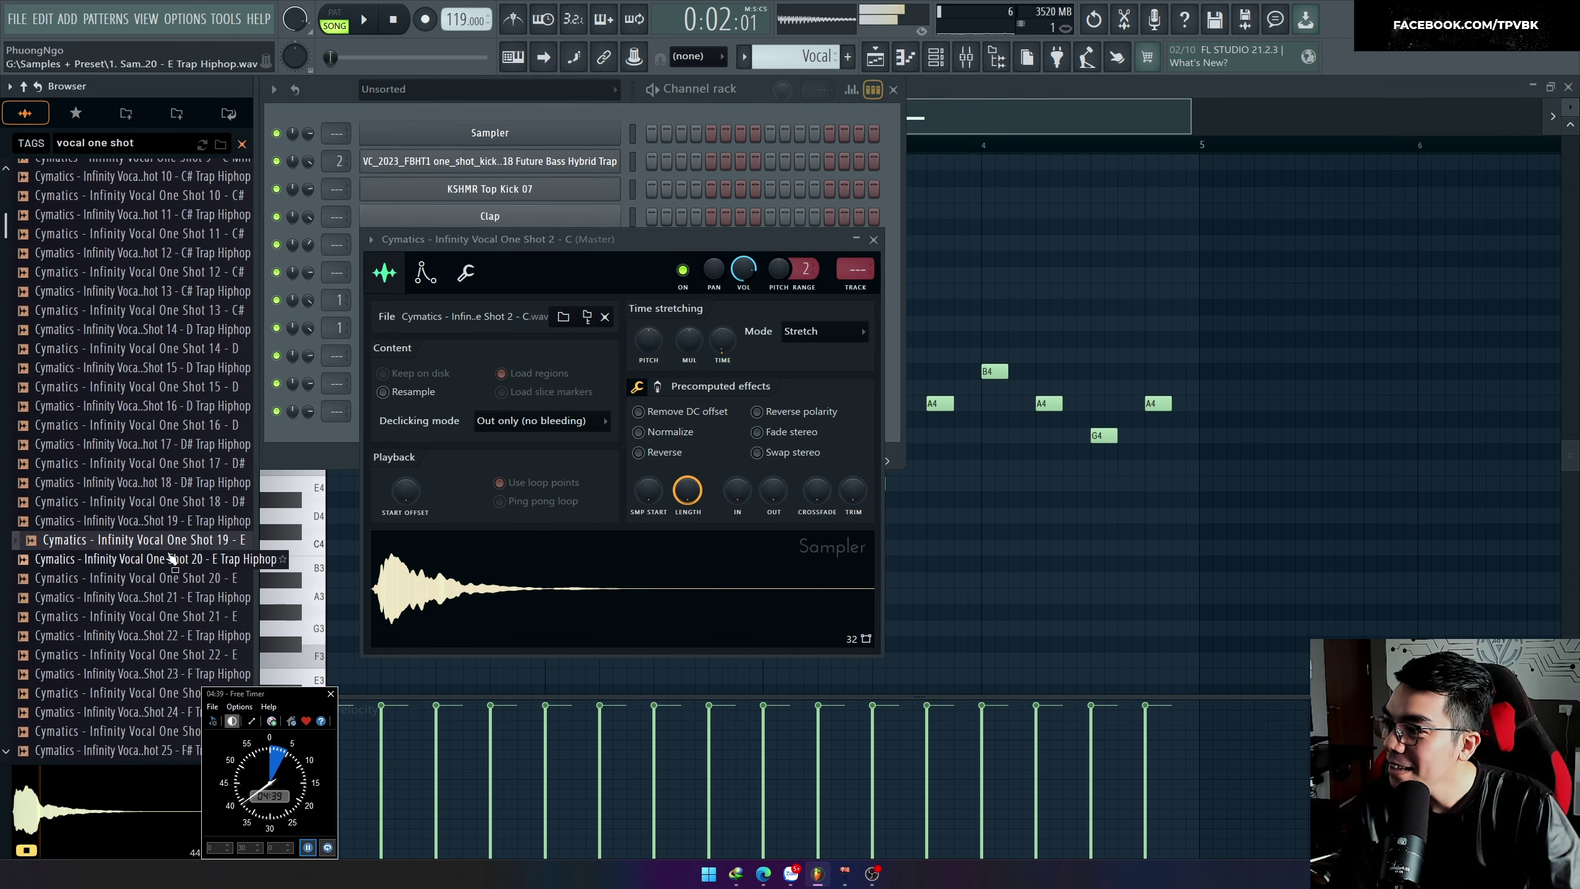
scroll(165, 584, down, 4)
click(187, 386)
click(190, 425)
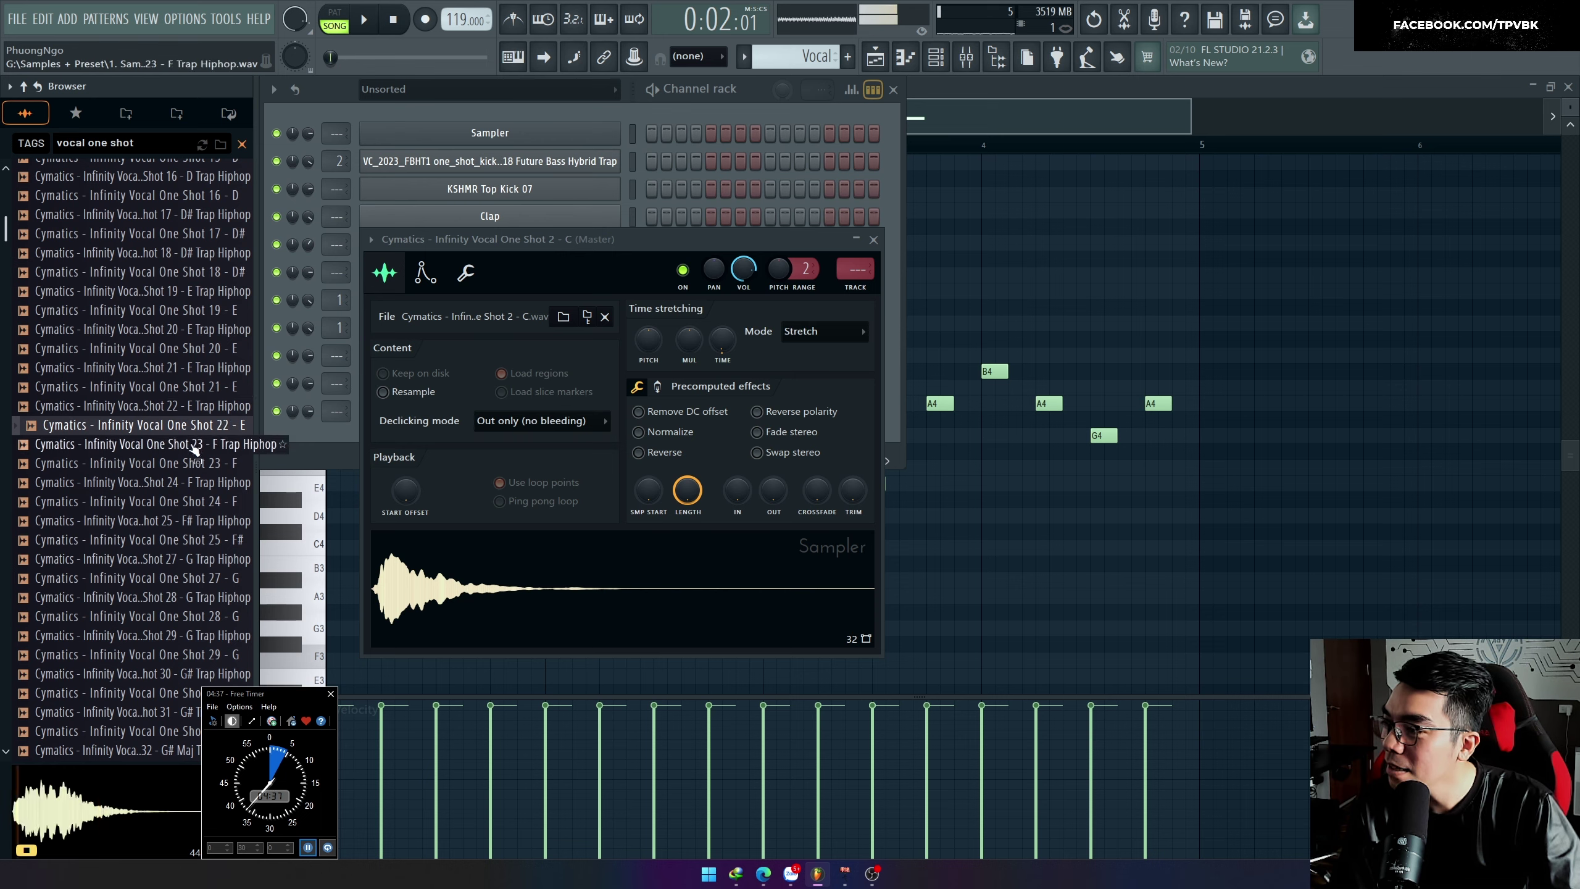
click(194, 463)
click(202, 502)
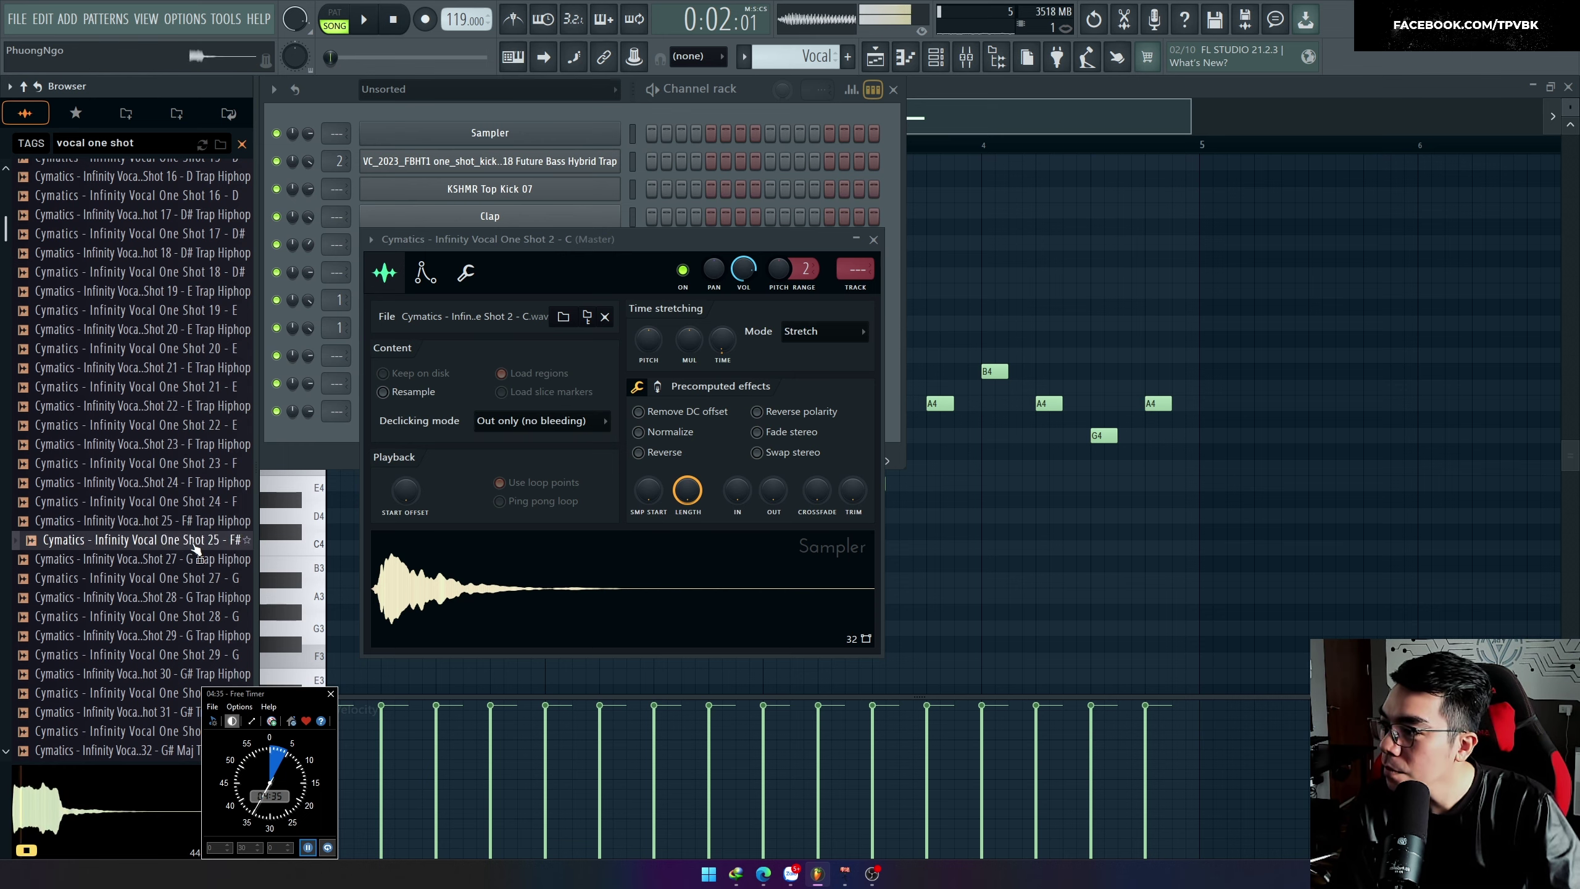
scroll(186, 547, down, 15)
click(155, 366)
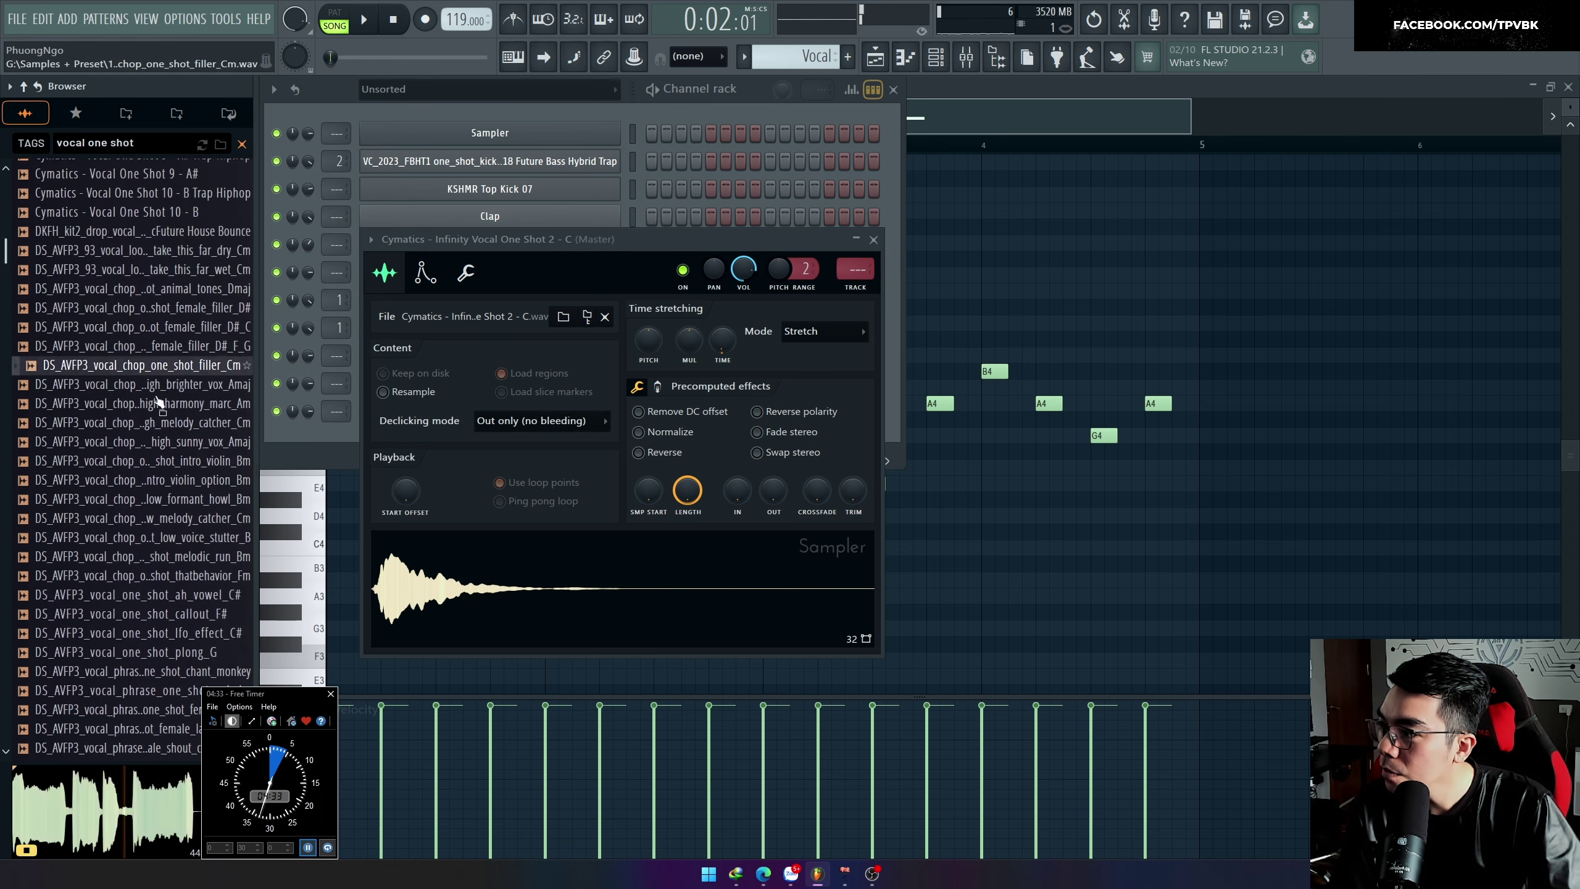
Step: Load Cymatics - Vocal One Shot 10 - B into the vocal channel and set its root note to B4
scroll(163, 410, up, 4)
click(172, 428)
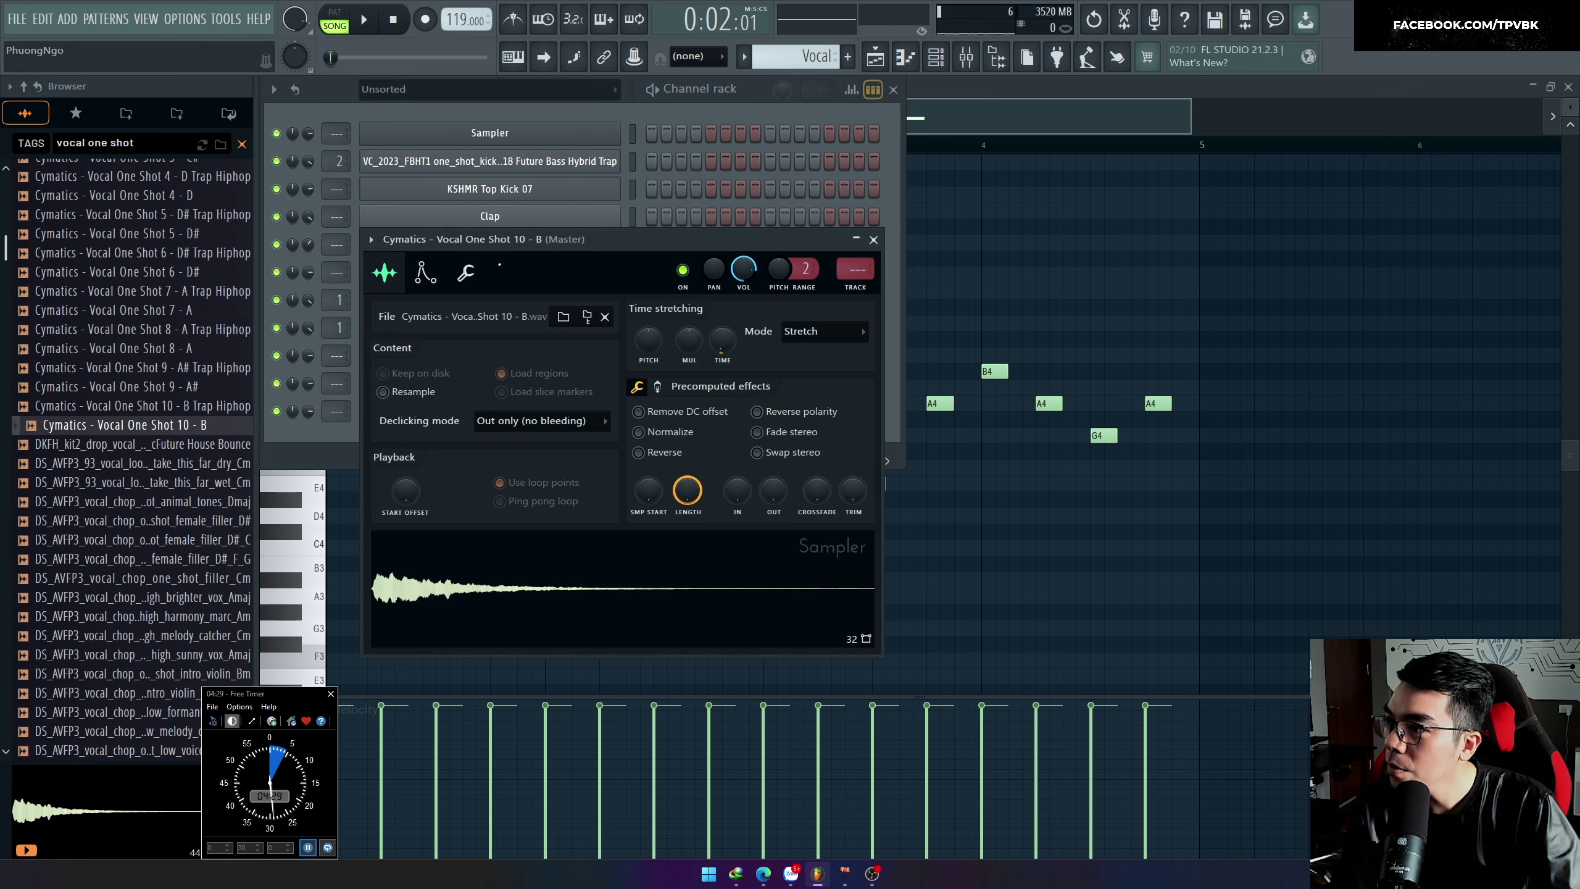
click(466, 272)
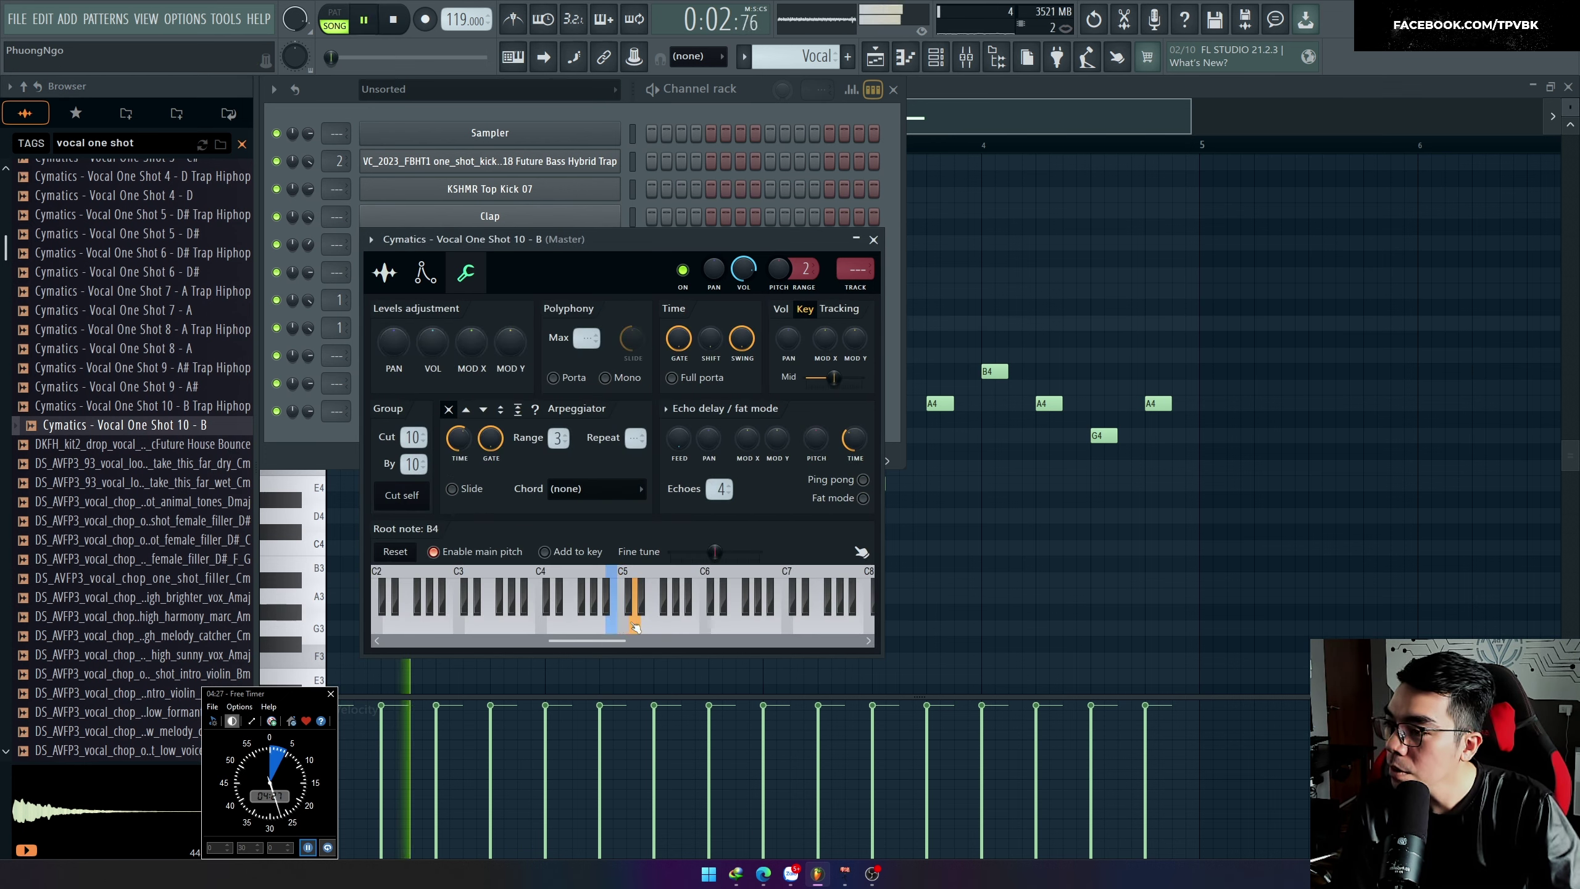
Step: Shorten the vocal sample's tail with a fade-out and close its channel settings
click(424, 277)
click(384, 267)
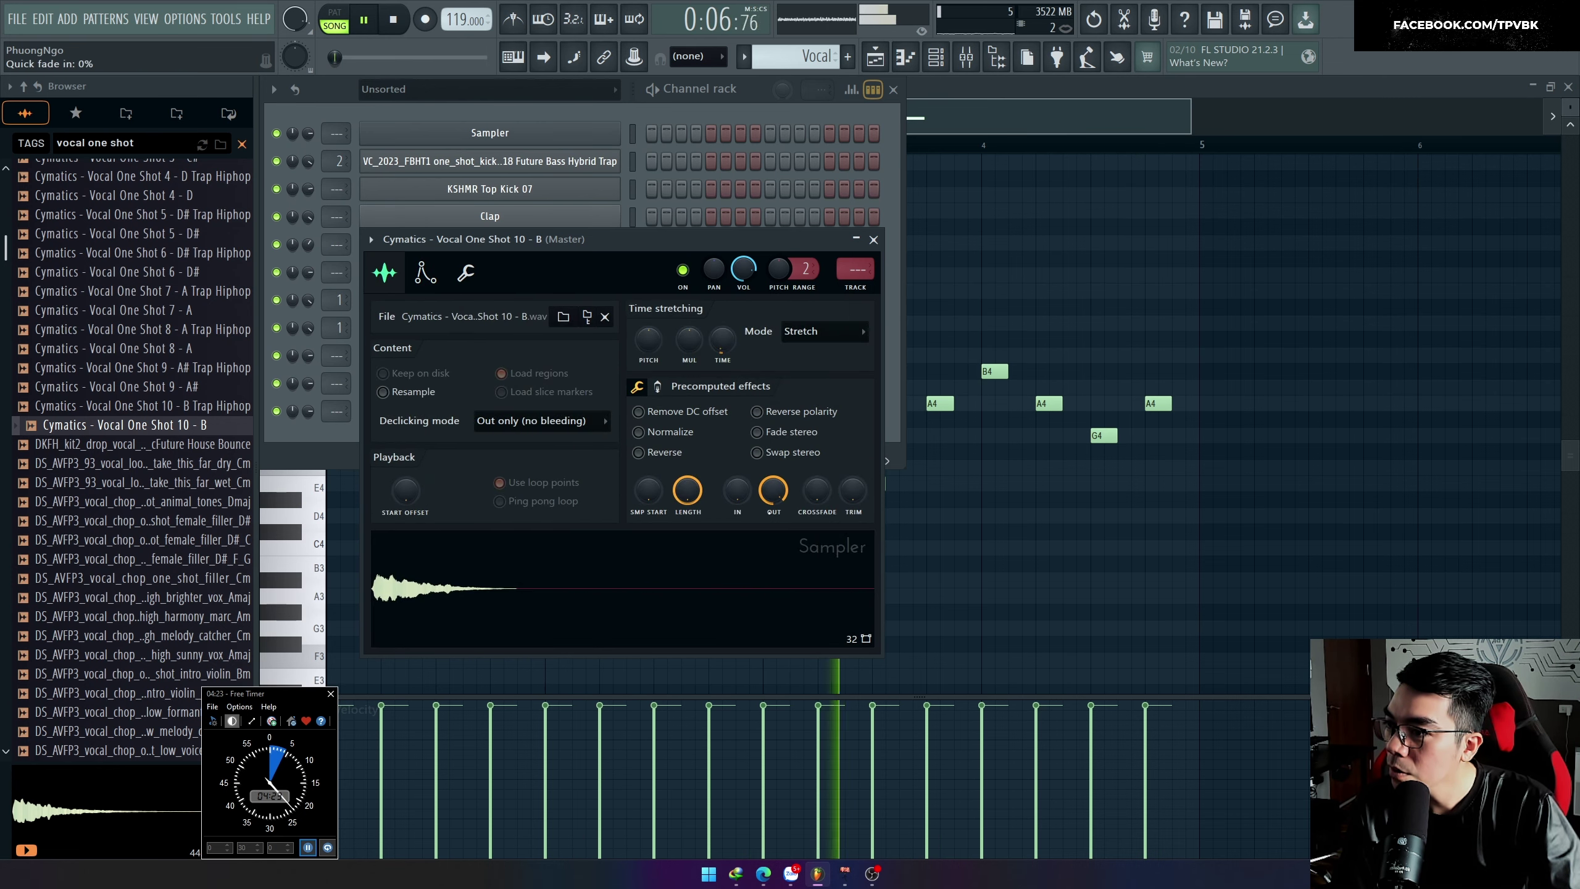
click(873, 239)
Step: Place a second Vocal pattern clip on Track 14 at bar 6, directly after the first one
key(F5)
scroll(860, 574, down, 4)
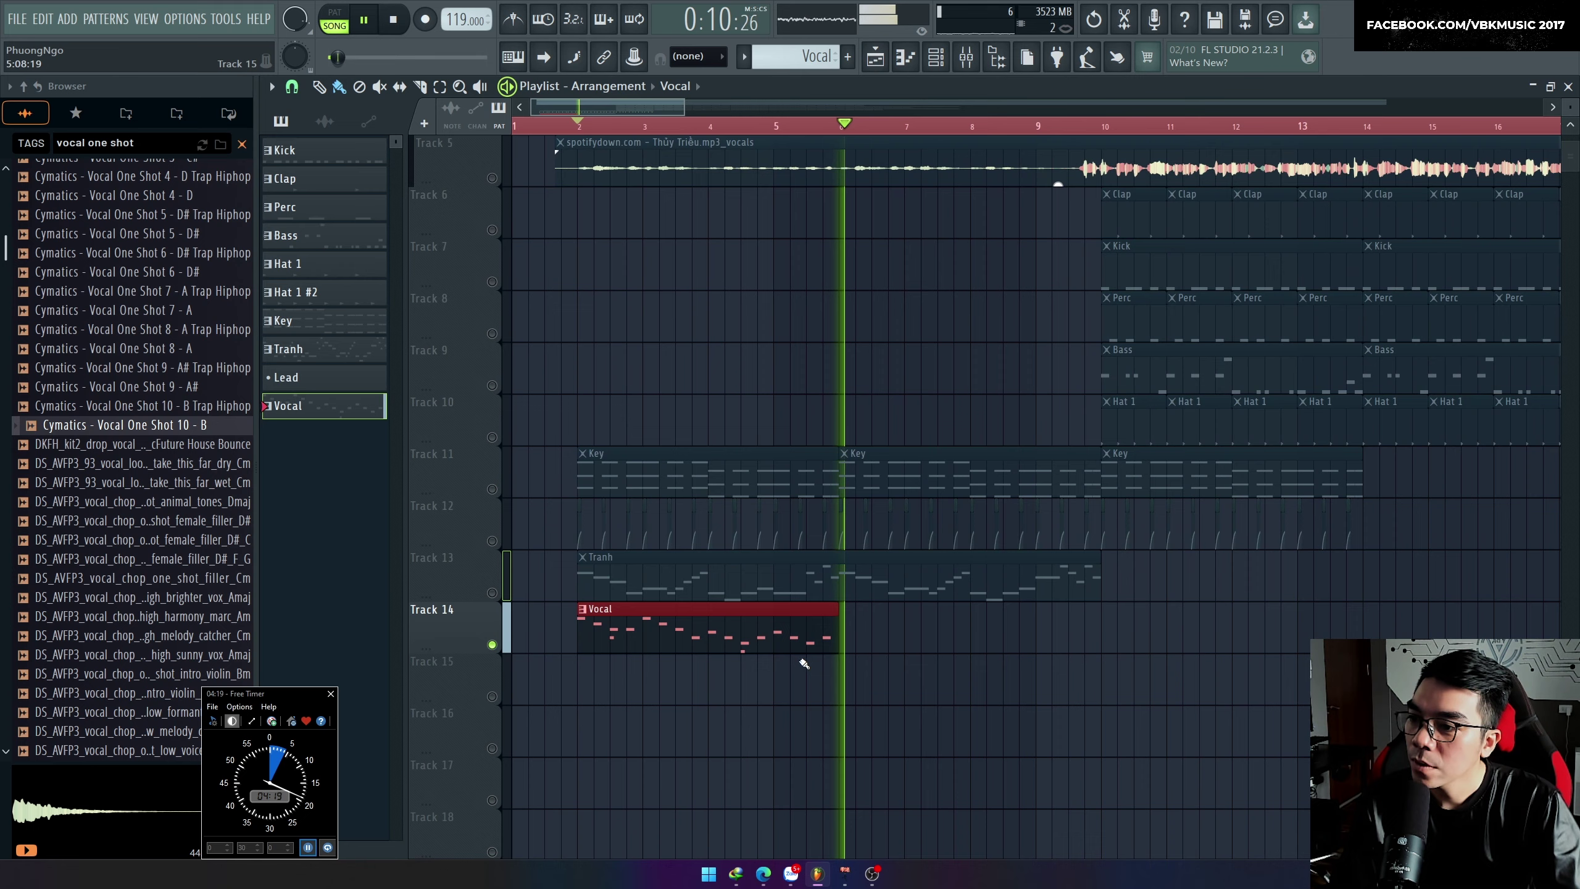
click(864, 639)
drag(877, 636, 865, 636)
scroll(871, 636, up, 3)
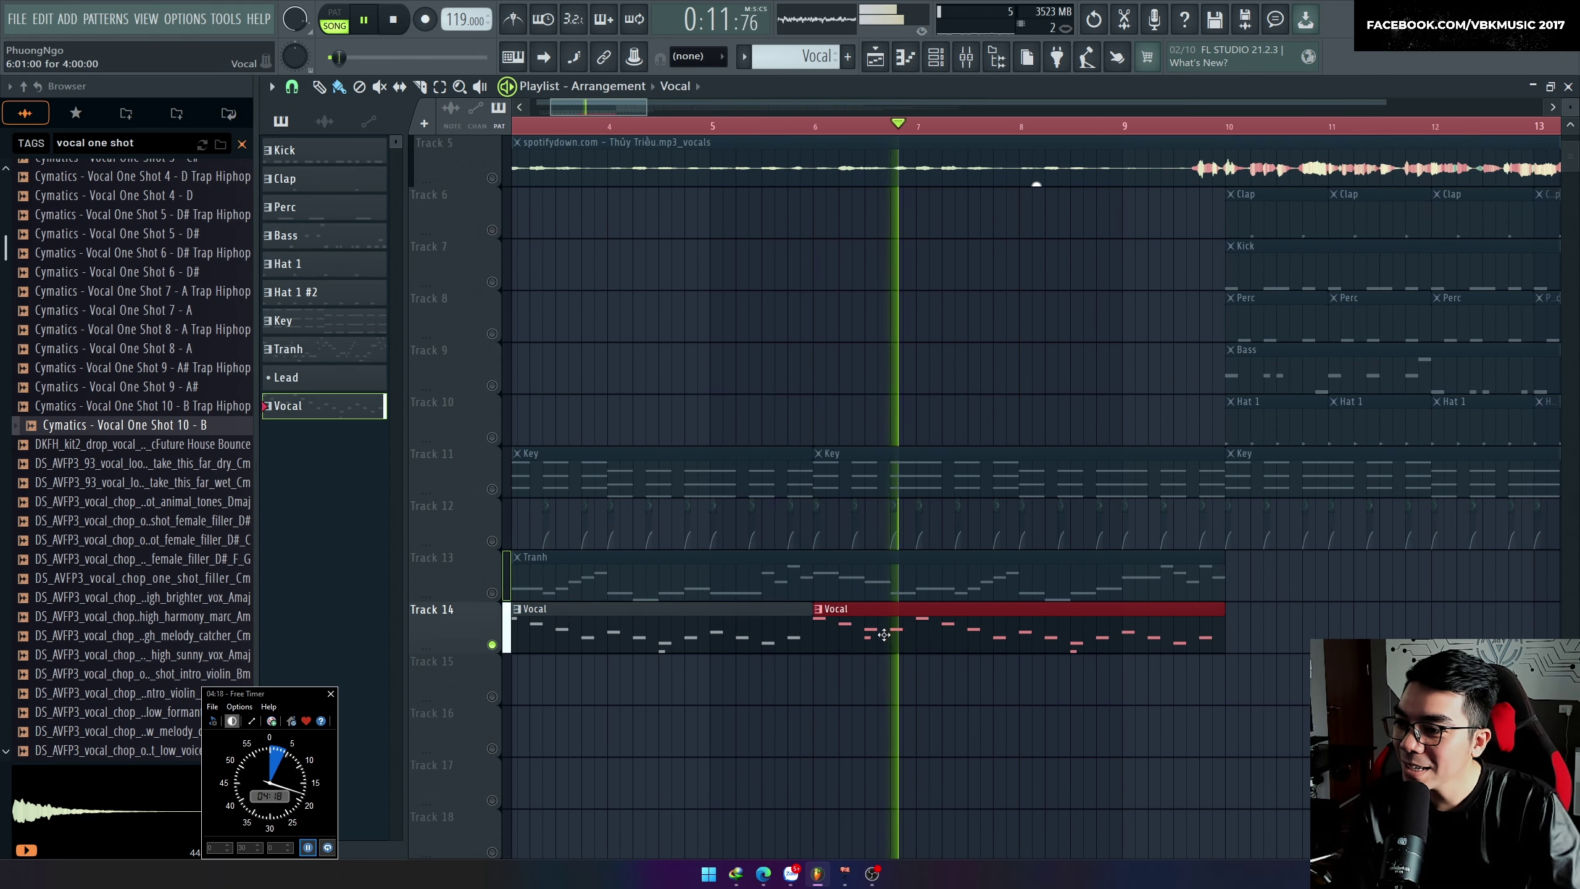
Step: Enable Tracks 11 to 14 so the chords, pitch bends, Tranh and Vocal clips sound together, and play them from bar 2
right_click(495, 177)
right_click(495, 177)
right_click(496, 493)
right_click(492, 490)
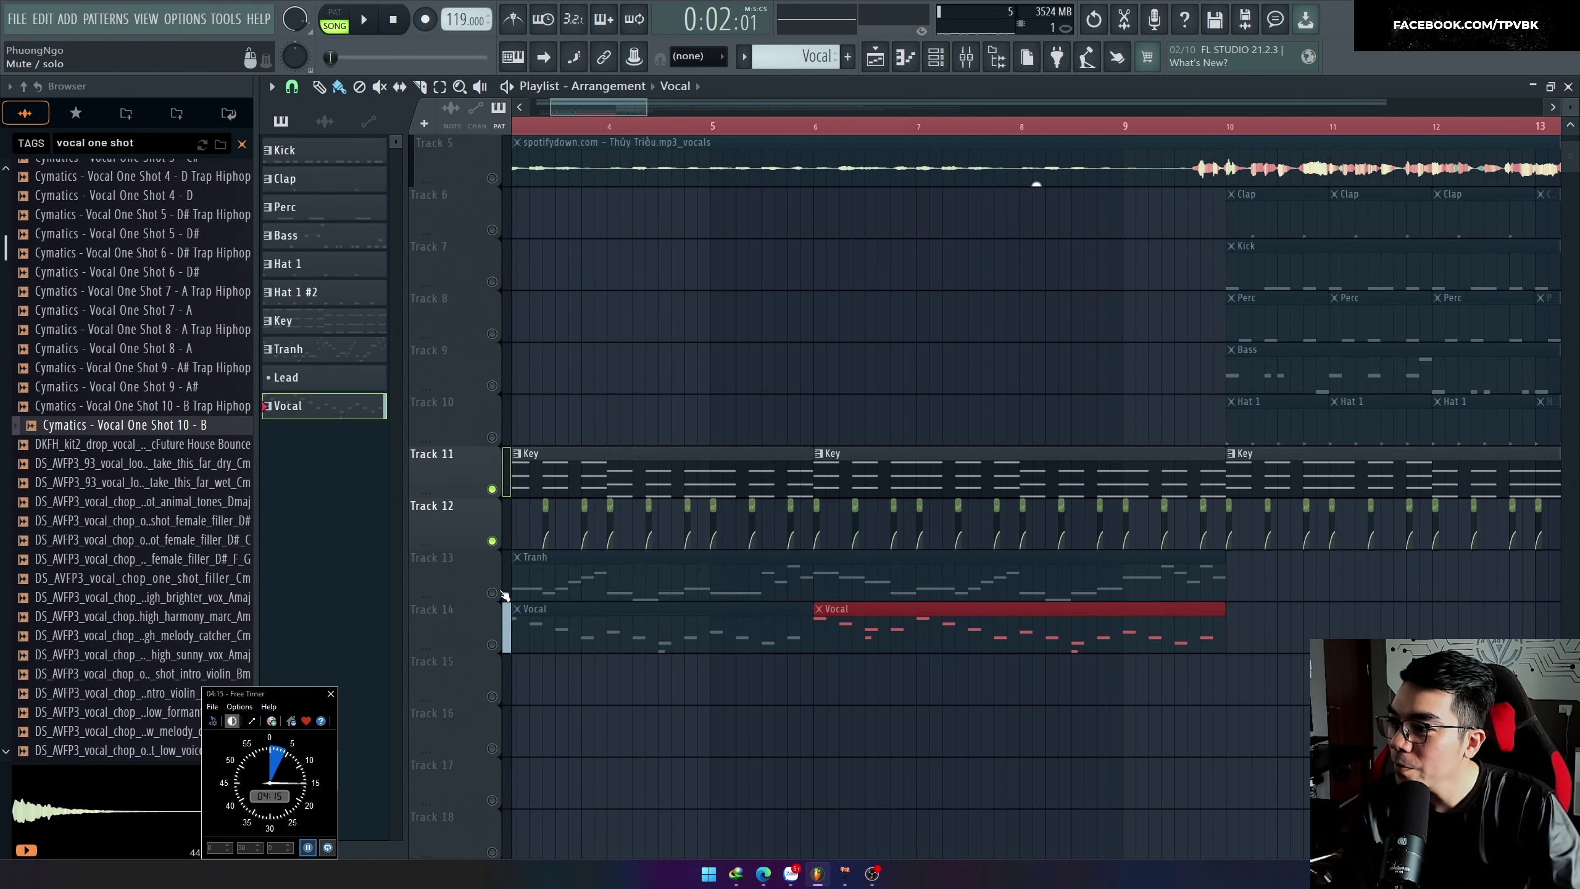
drag(501, 592, 492, 644)
scroll(807, 253, down, 1)
key(space)
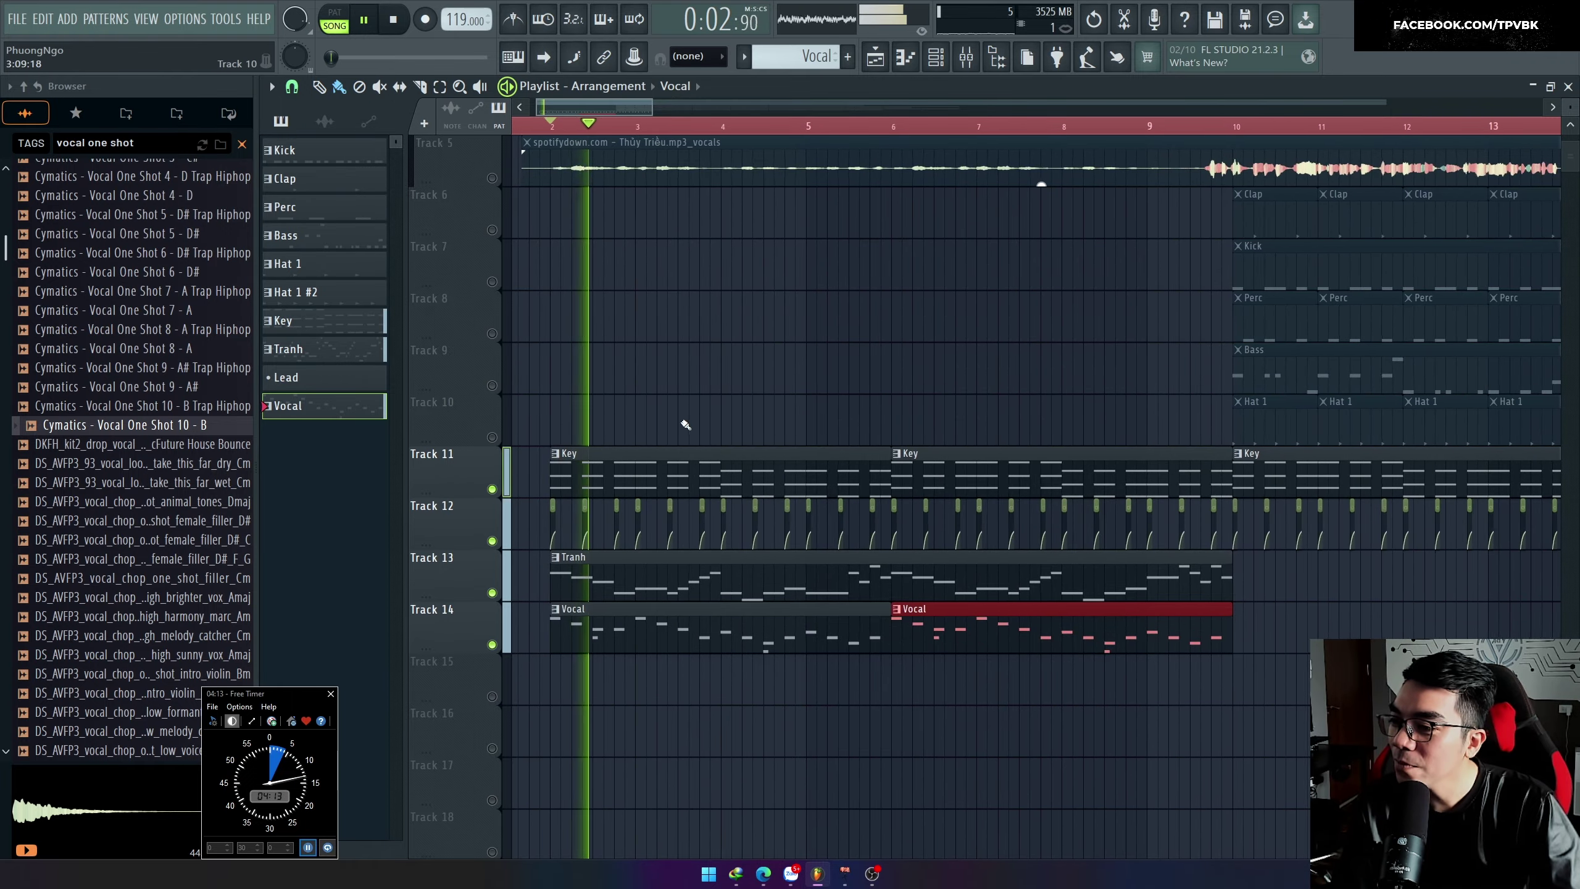
Step: Examine the notes of the Vocal and Tranh patterns in the piano roll during playback
double_click(727, 642)
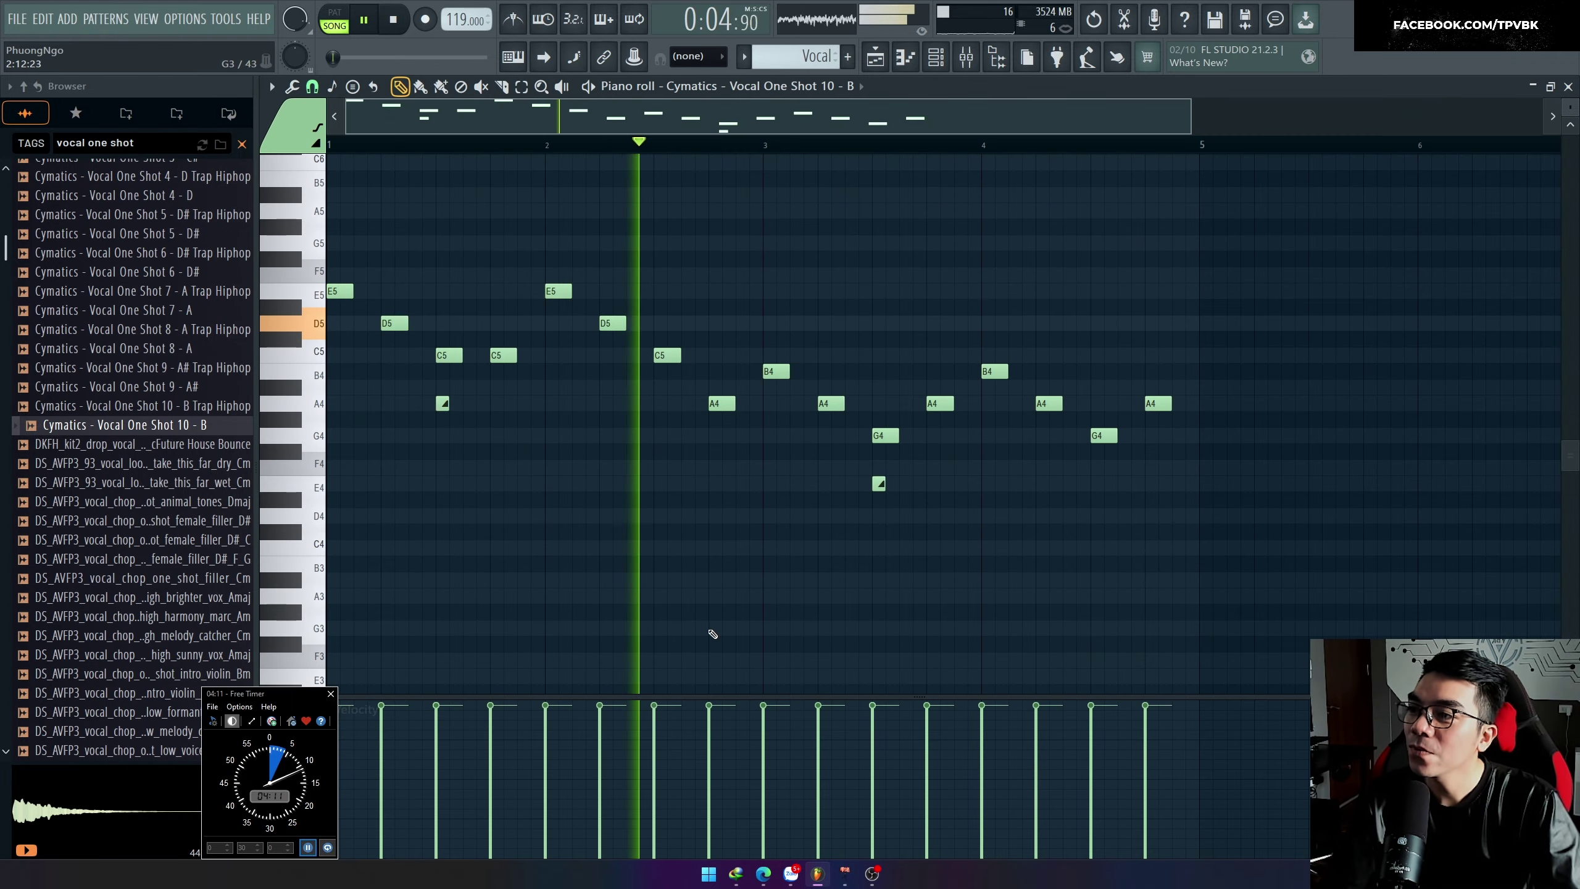
key(F6)
key(F5)
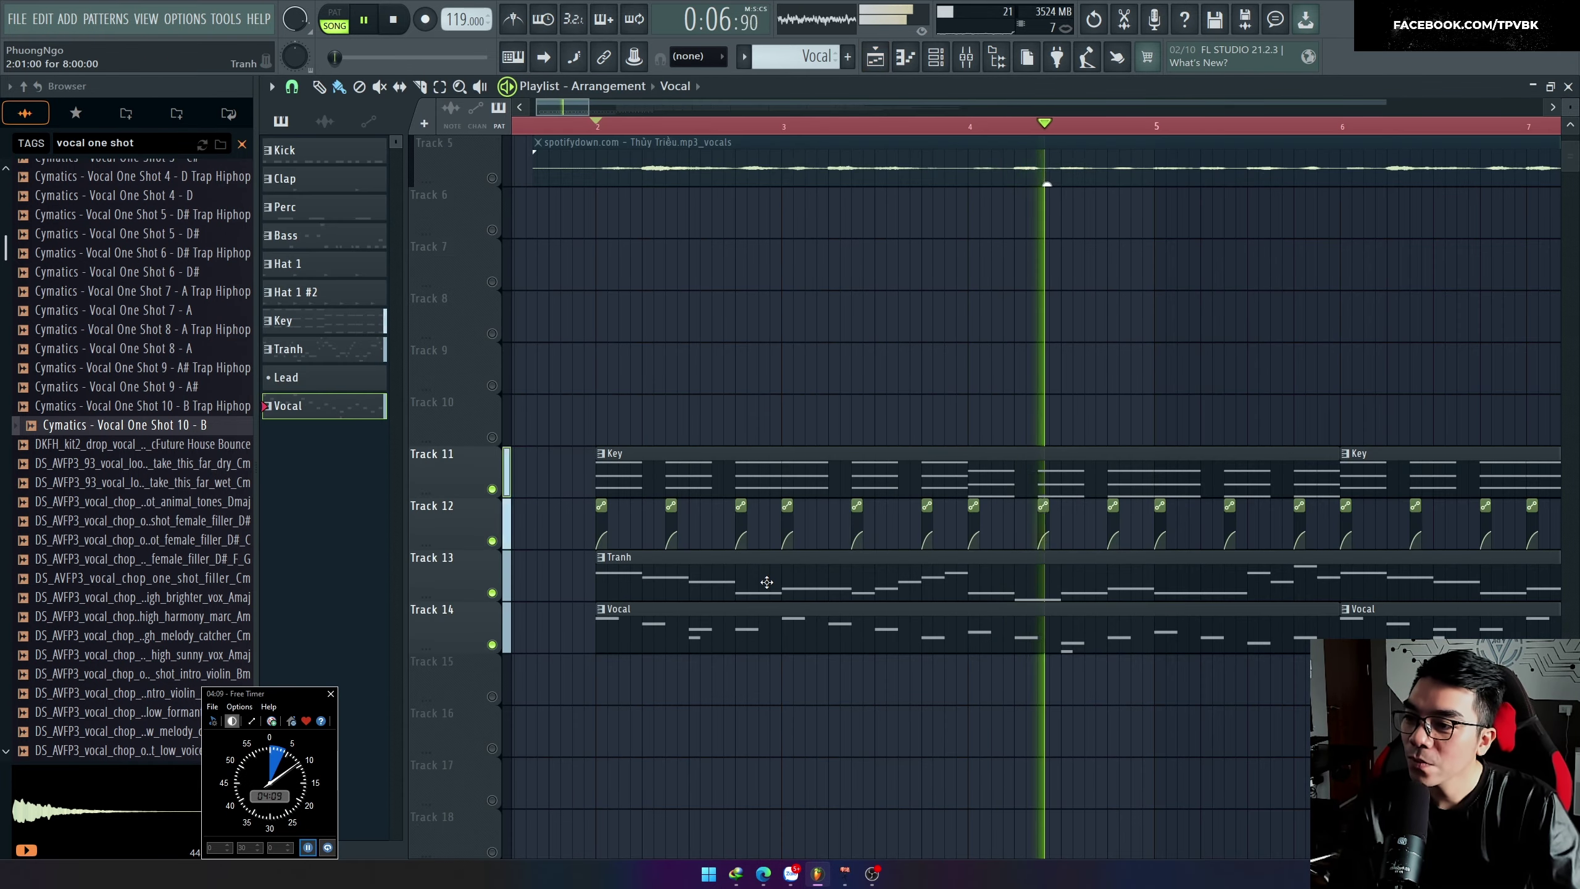
double_click(765, 583)
key(F6)
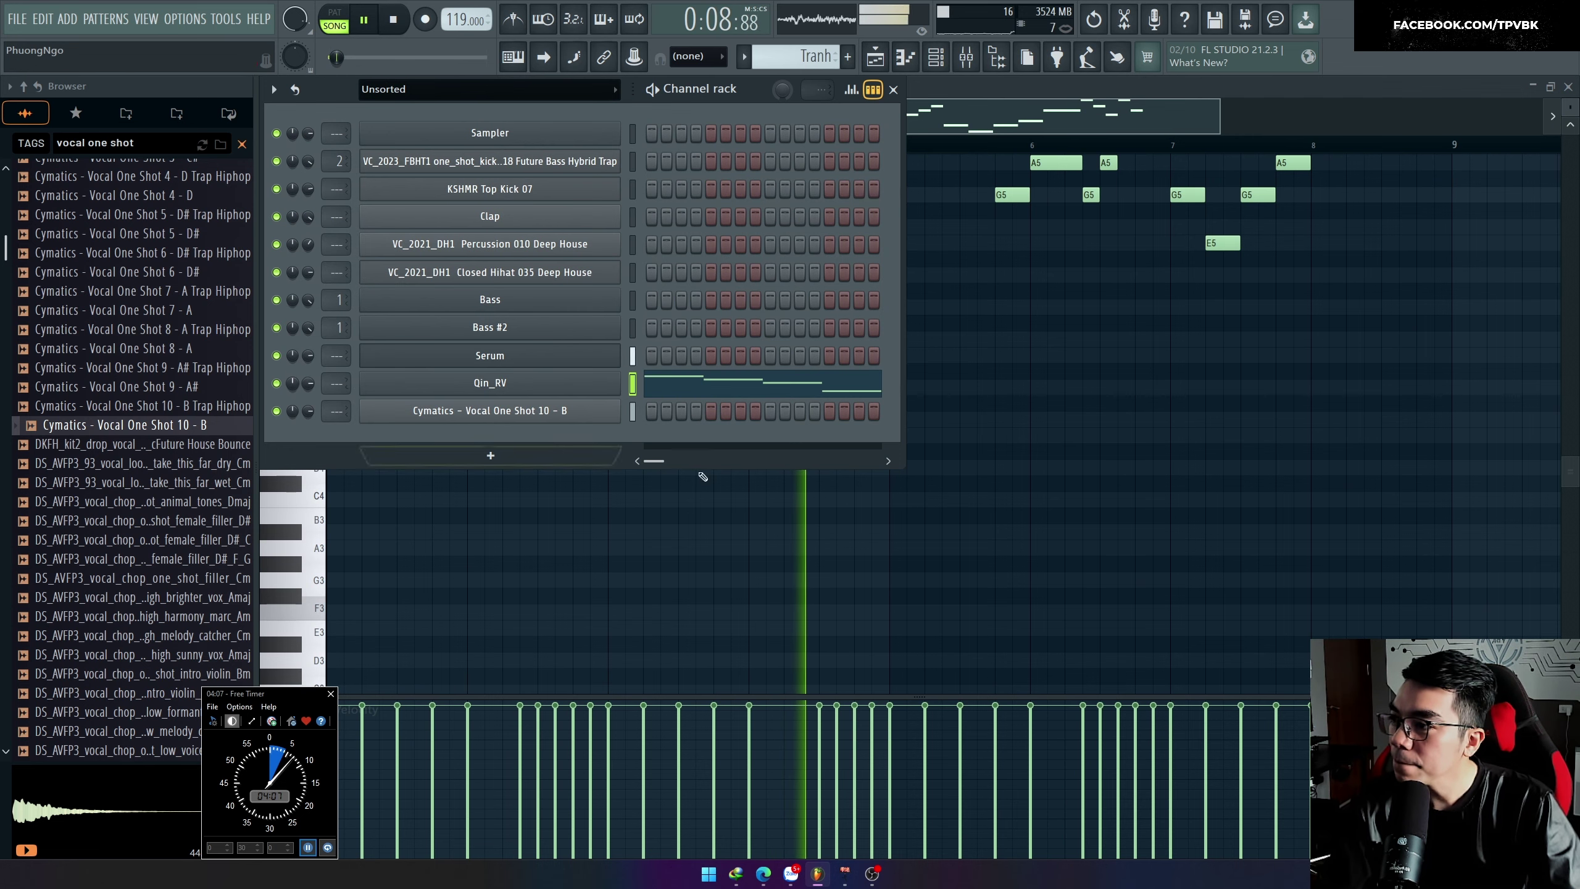
key(F6)
scroll(372, 512, down, 3)
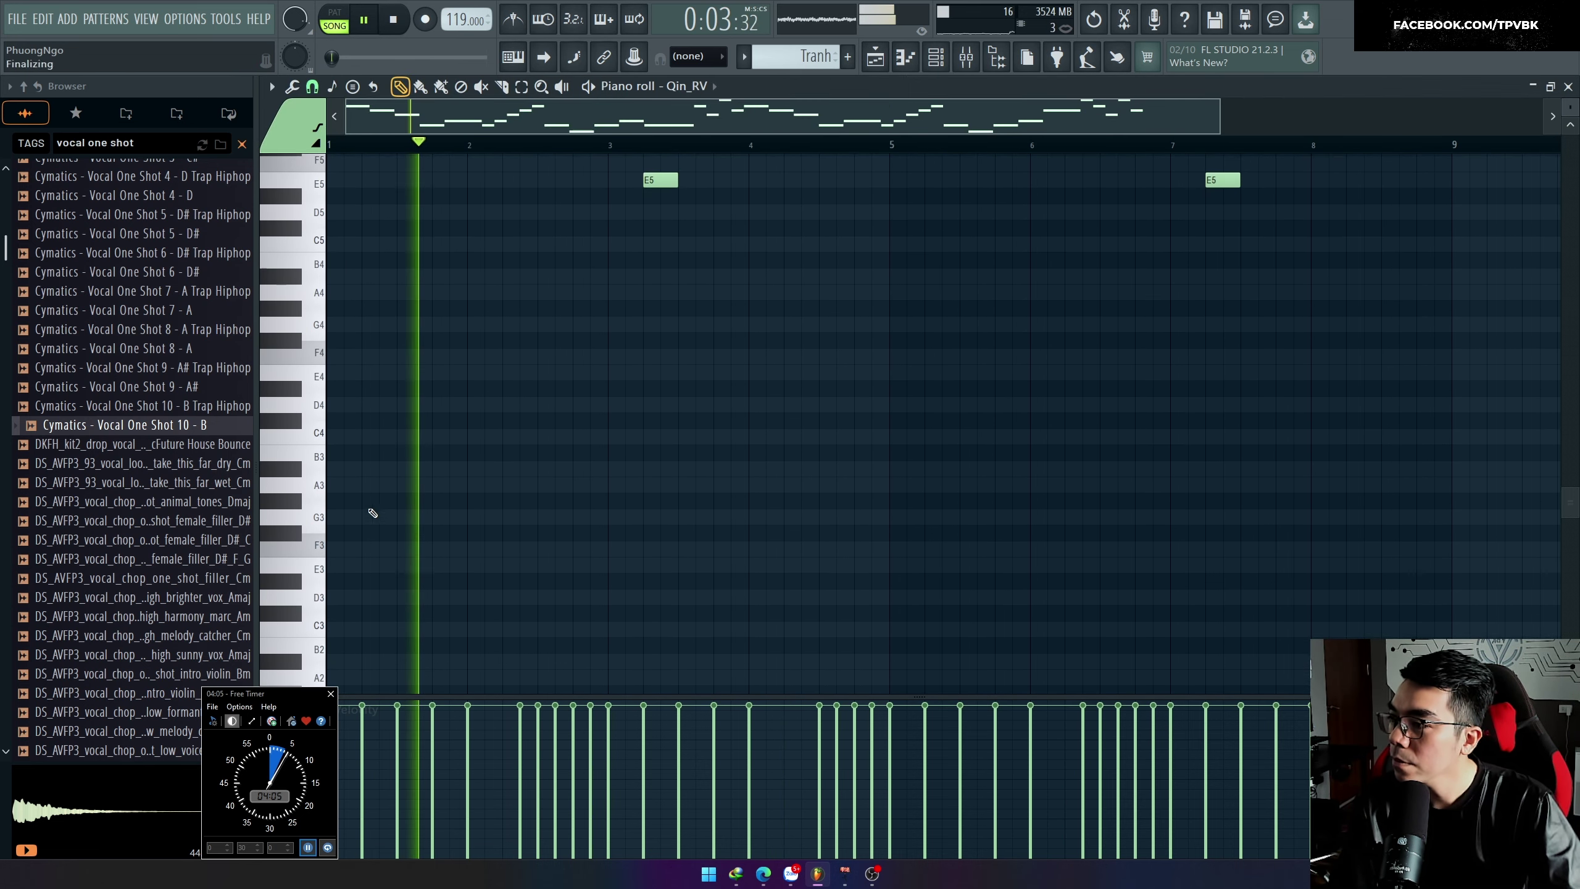
key(space)
scroll(339, 564, down, 1)
click(336, 552)
key(F5)
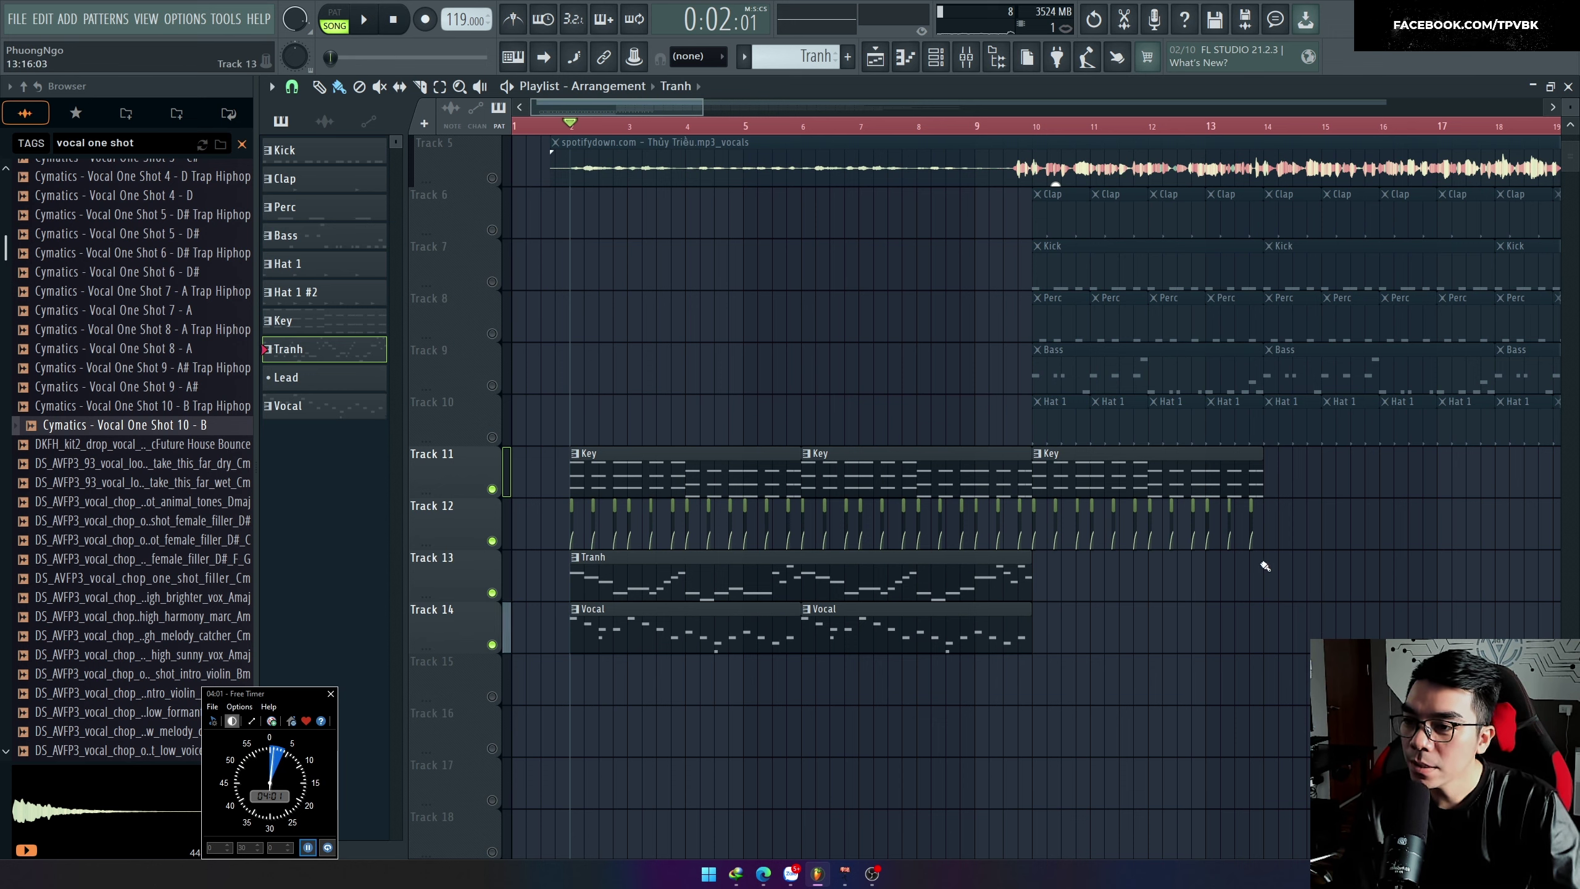
Step: Delete the Key and pitch-bend clips from bar 10 onward, and copy the Track 11–14 section to bar 10 with Bar snapping
drag(1329, 596, 1038, 484)
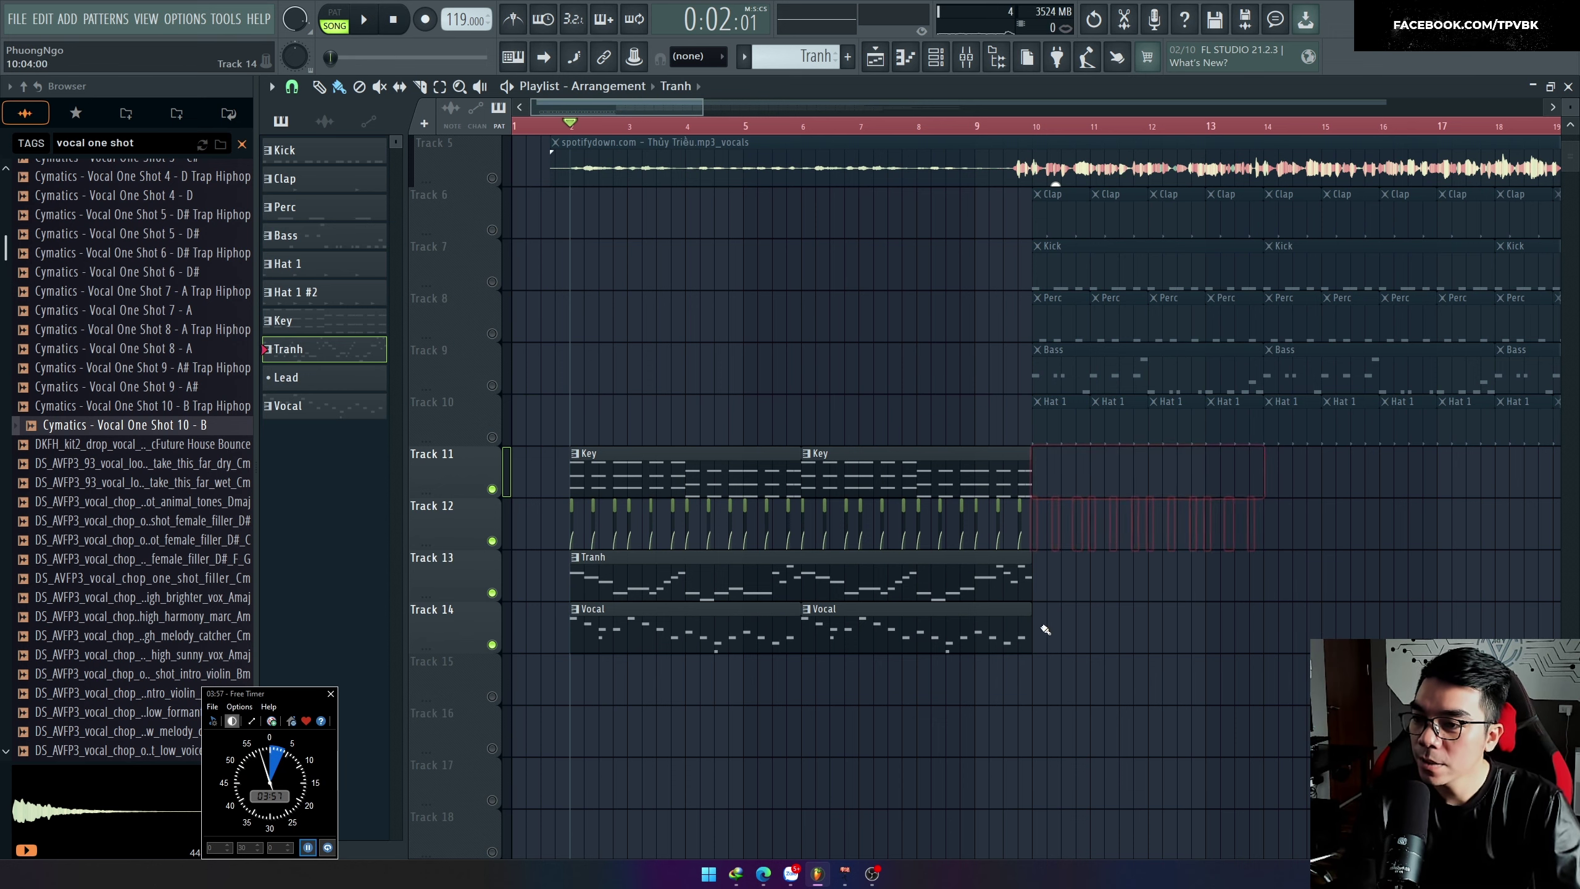
drag(1112, 705, 603, 446)
click(292, 87)
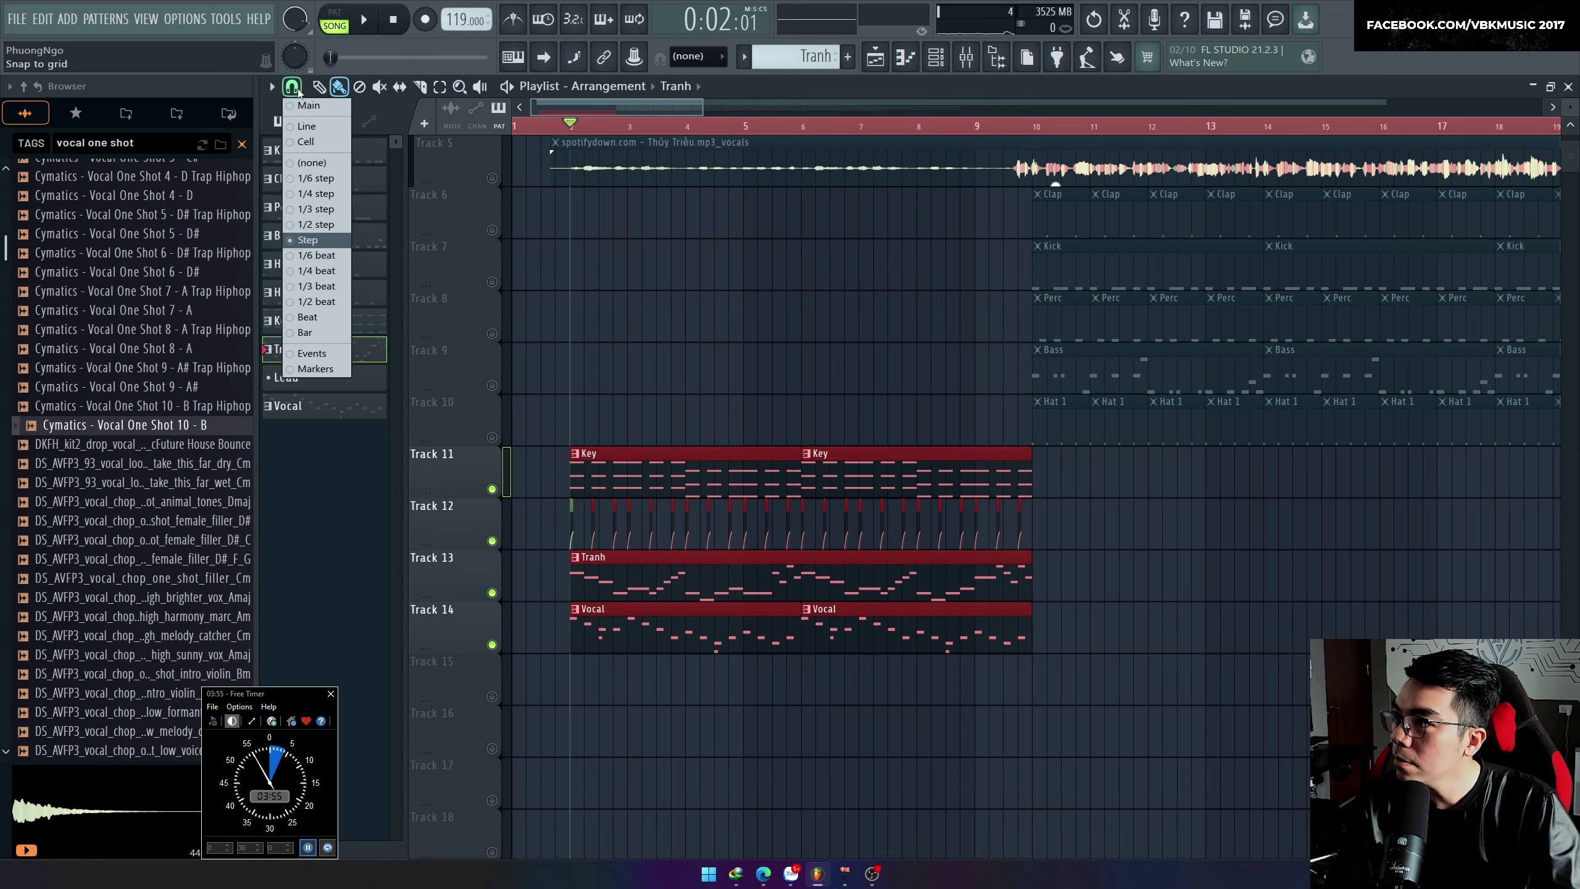
click(314, 336)
drag(705, 469, 1167, 472)
Step: Copy both sections of Tracks 11 to 14 once more directly after the existing clips and play back the arrangement
scroll(1275, 579, down, 3)
mouse_move(1393, 690)
mouse_down()
mouse_move(1125, 604)
mouse_move(557, 466)
mouse_up()
mouse_move(578, 478)
mouse_down()
mouse_move(1229, 495)
mouse_move(1124, 489)
mouse_up()
key(space)
scroll(510, 423, up, 4)
scroll(575, 591, up, 3)
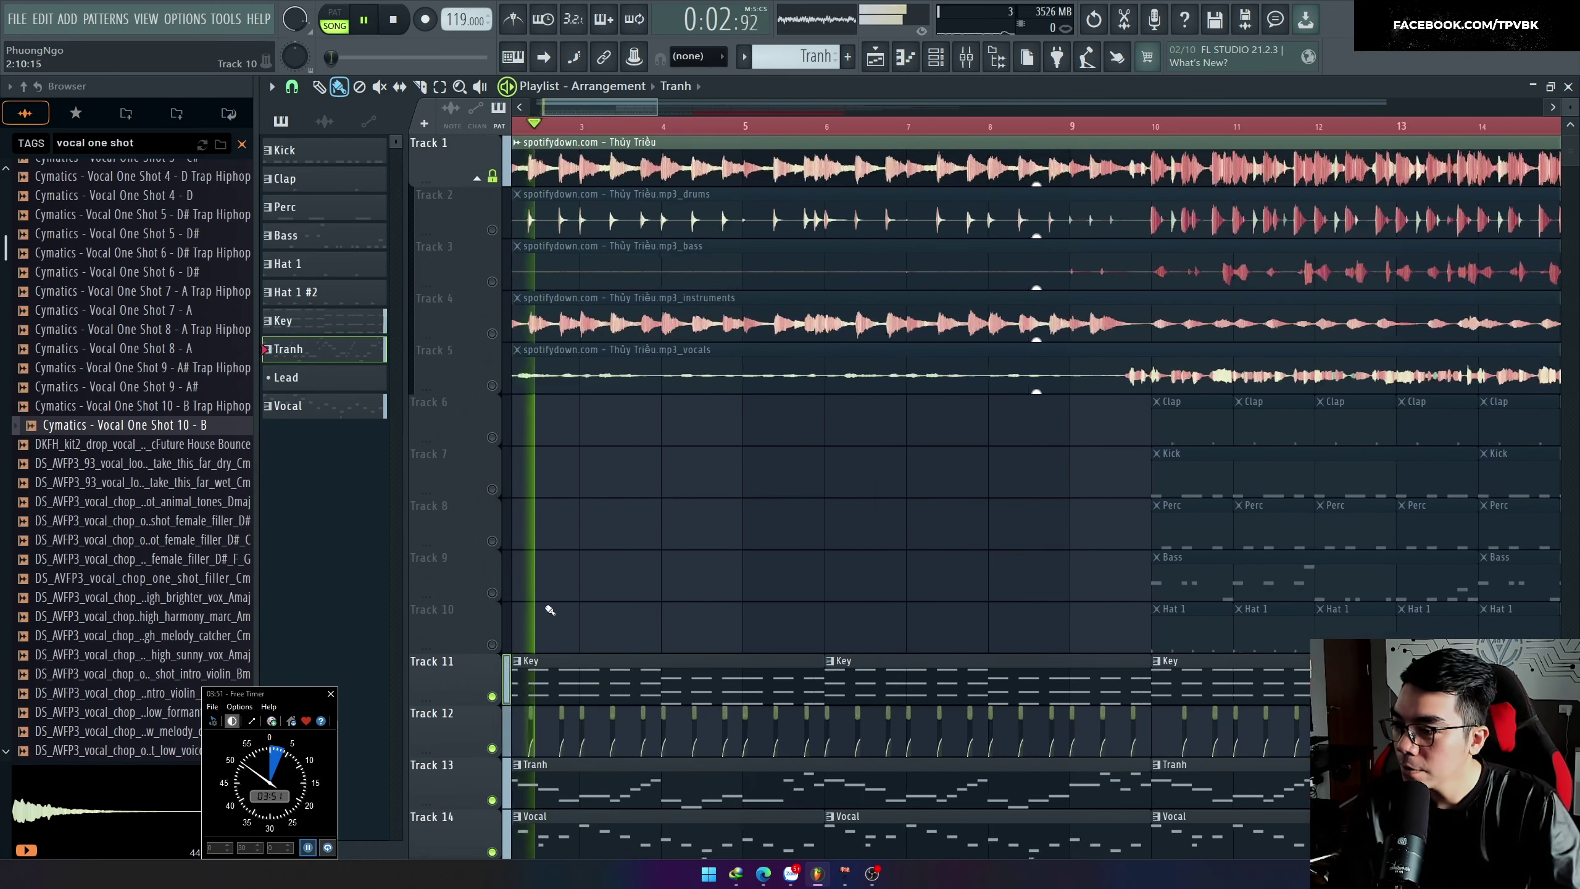
scroll(550, 610, down, 4)
scroll(747, 275, up, 4)
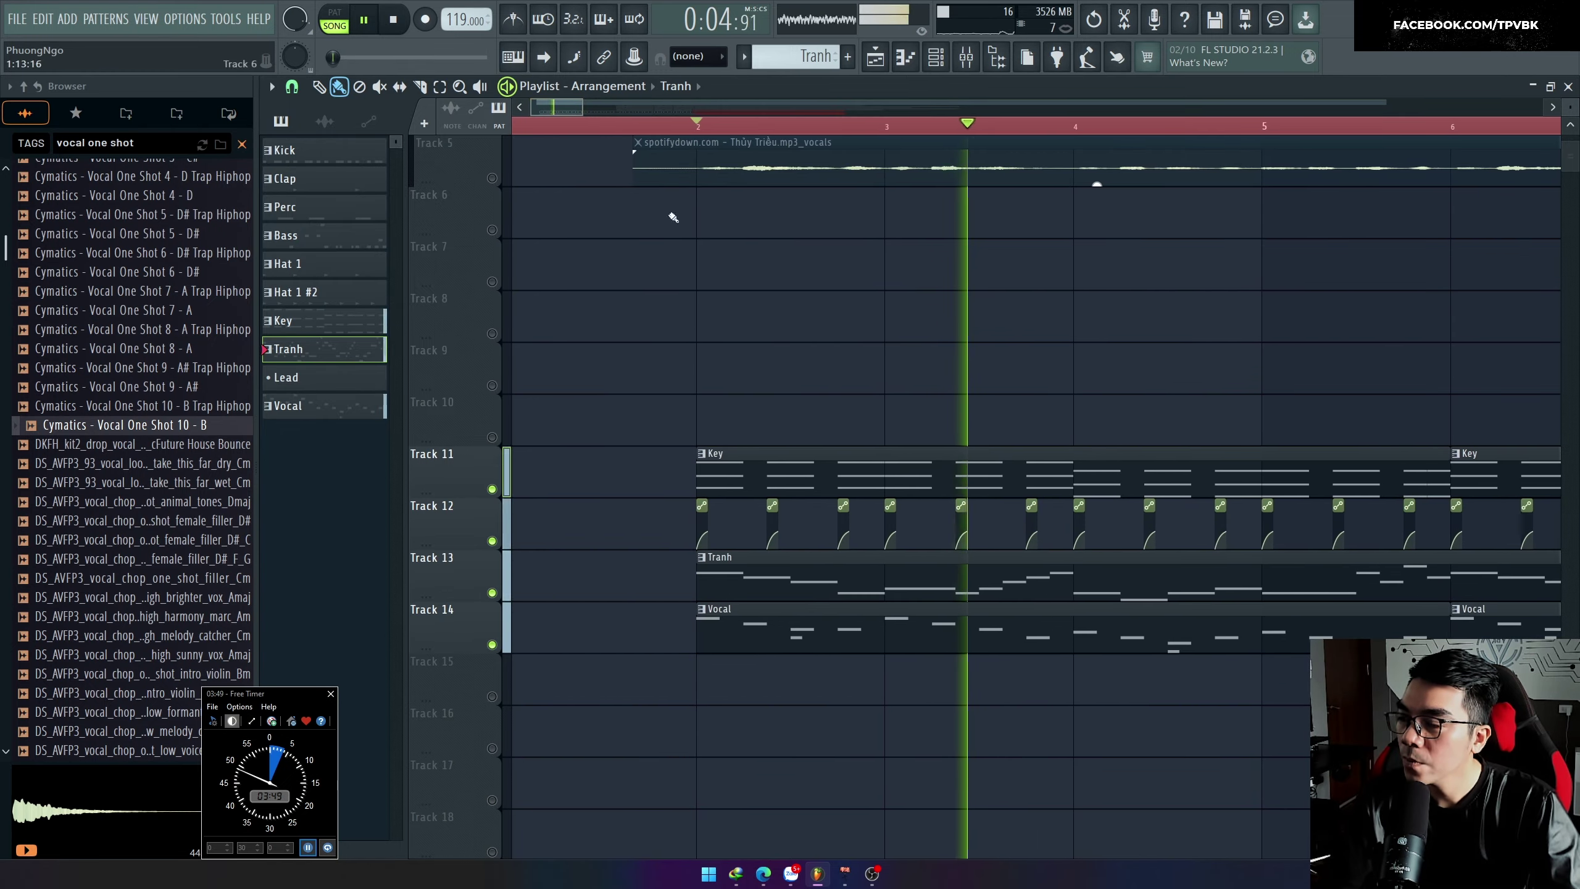
Step: Pan the Cymatics vocal one-shot channel about 31% right and open the Qin_RV notes in the piano roll
key(F6)
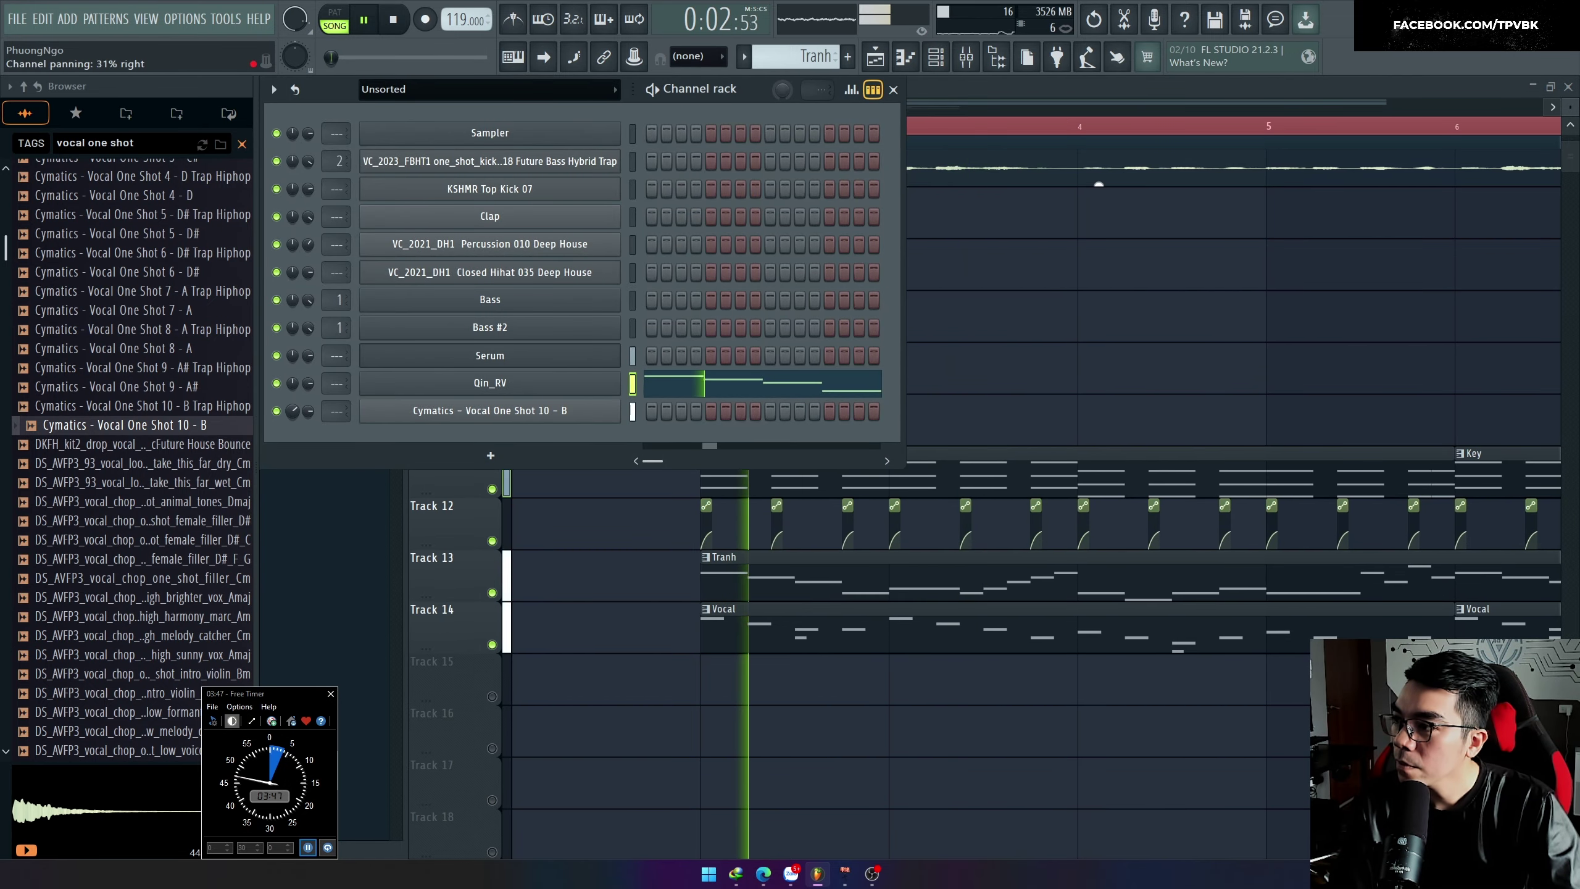
click(700, 389)
key(space)
Step: Add short alternating C#2 and C2 notes below the Qin_RV melody in bar 1, plus a C#2 at bar 2
scroll(423, 413, down, 2)
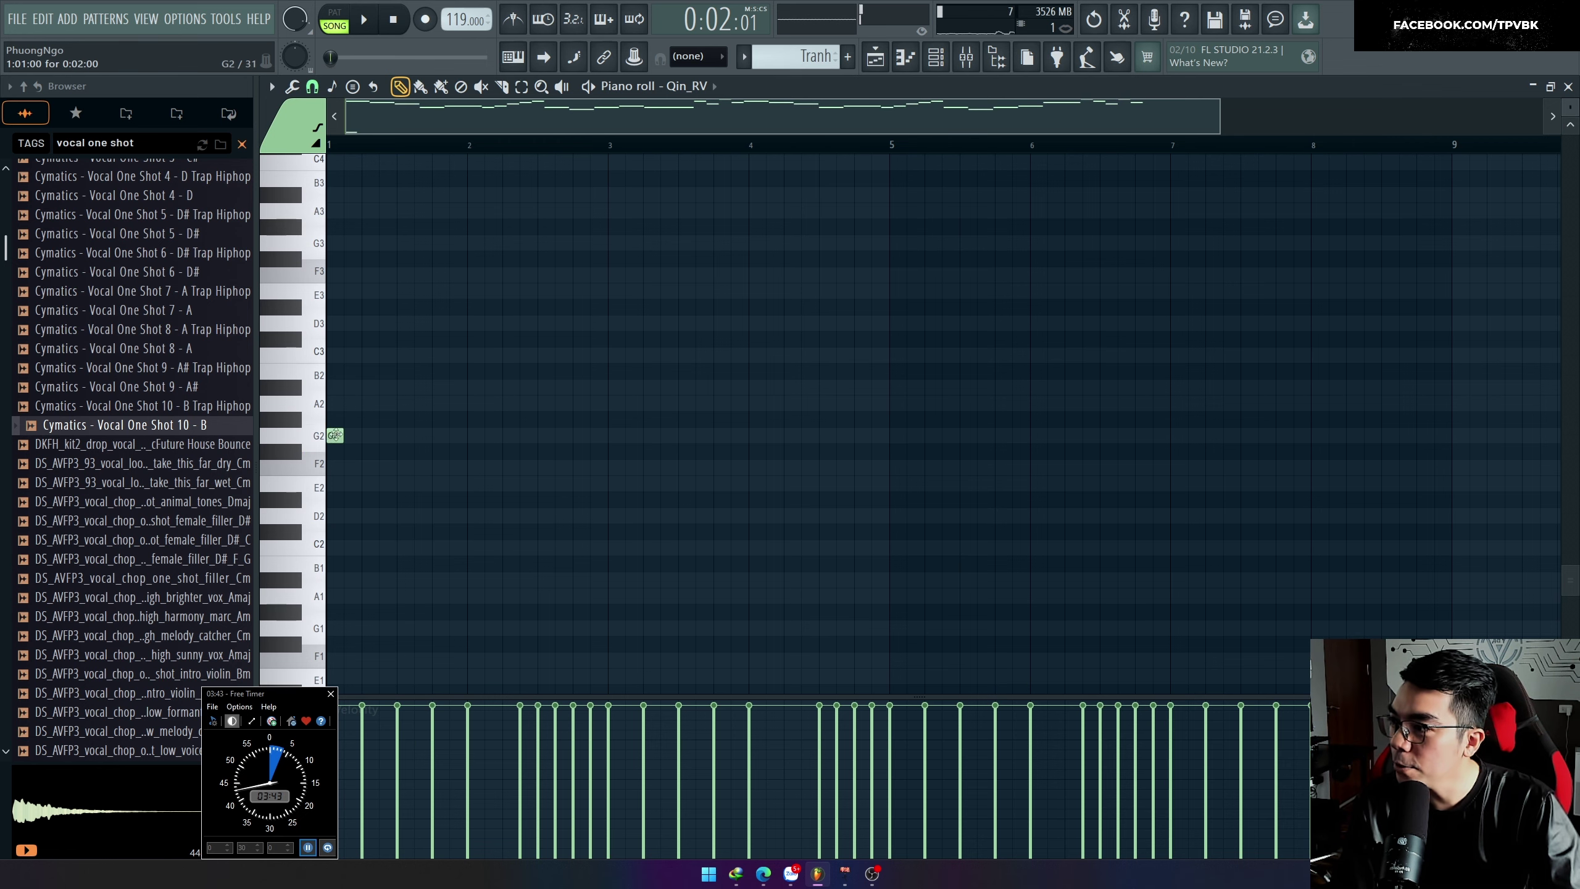
key(space)
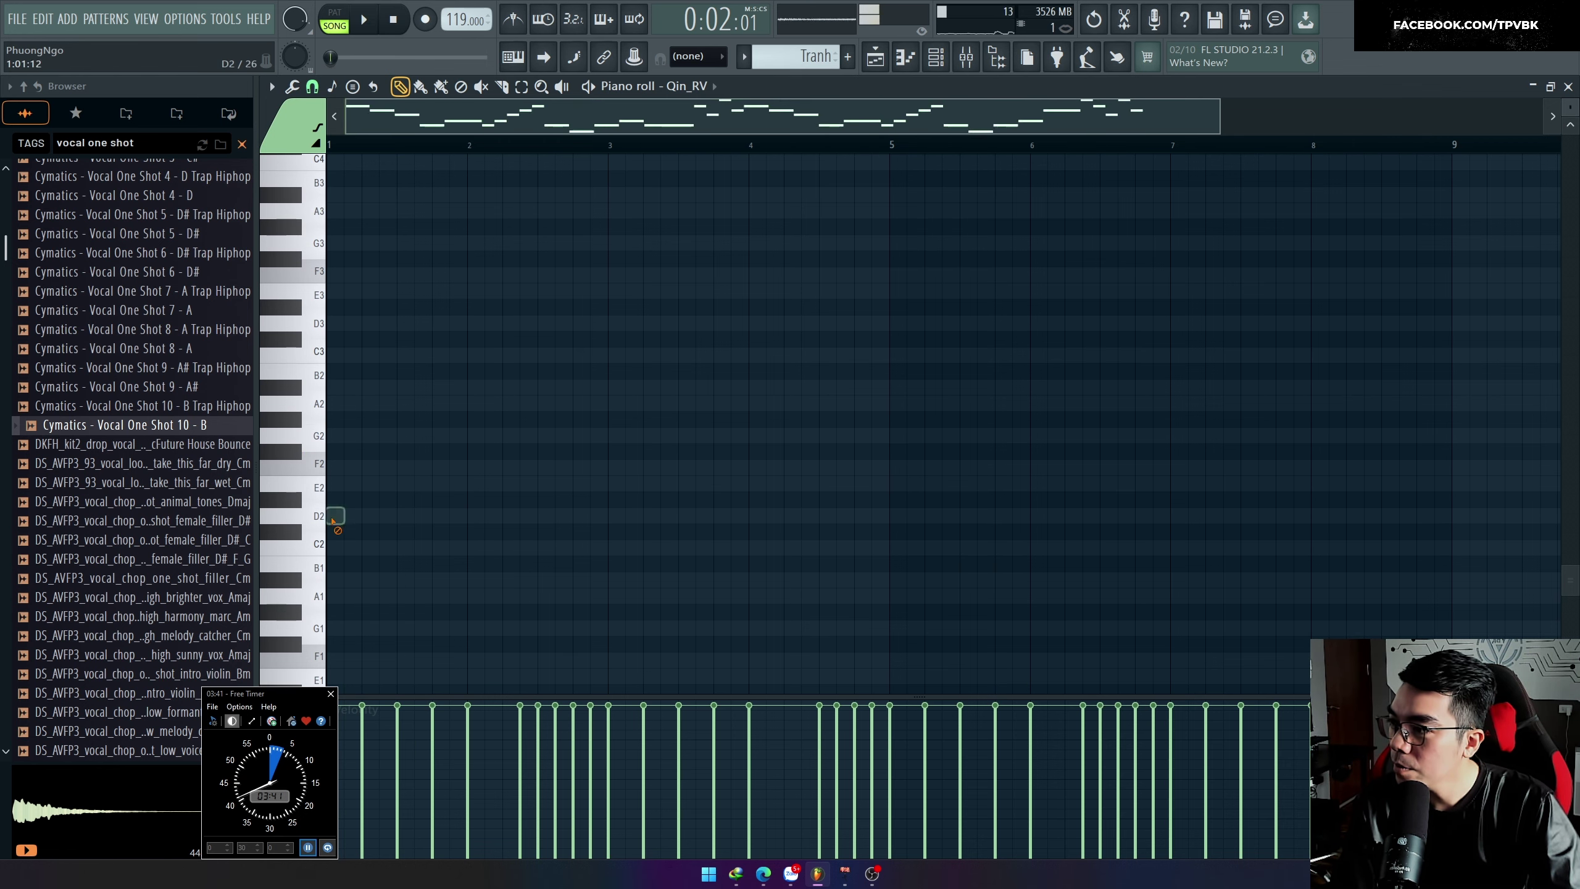
scroll(365, 546, up, 2)
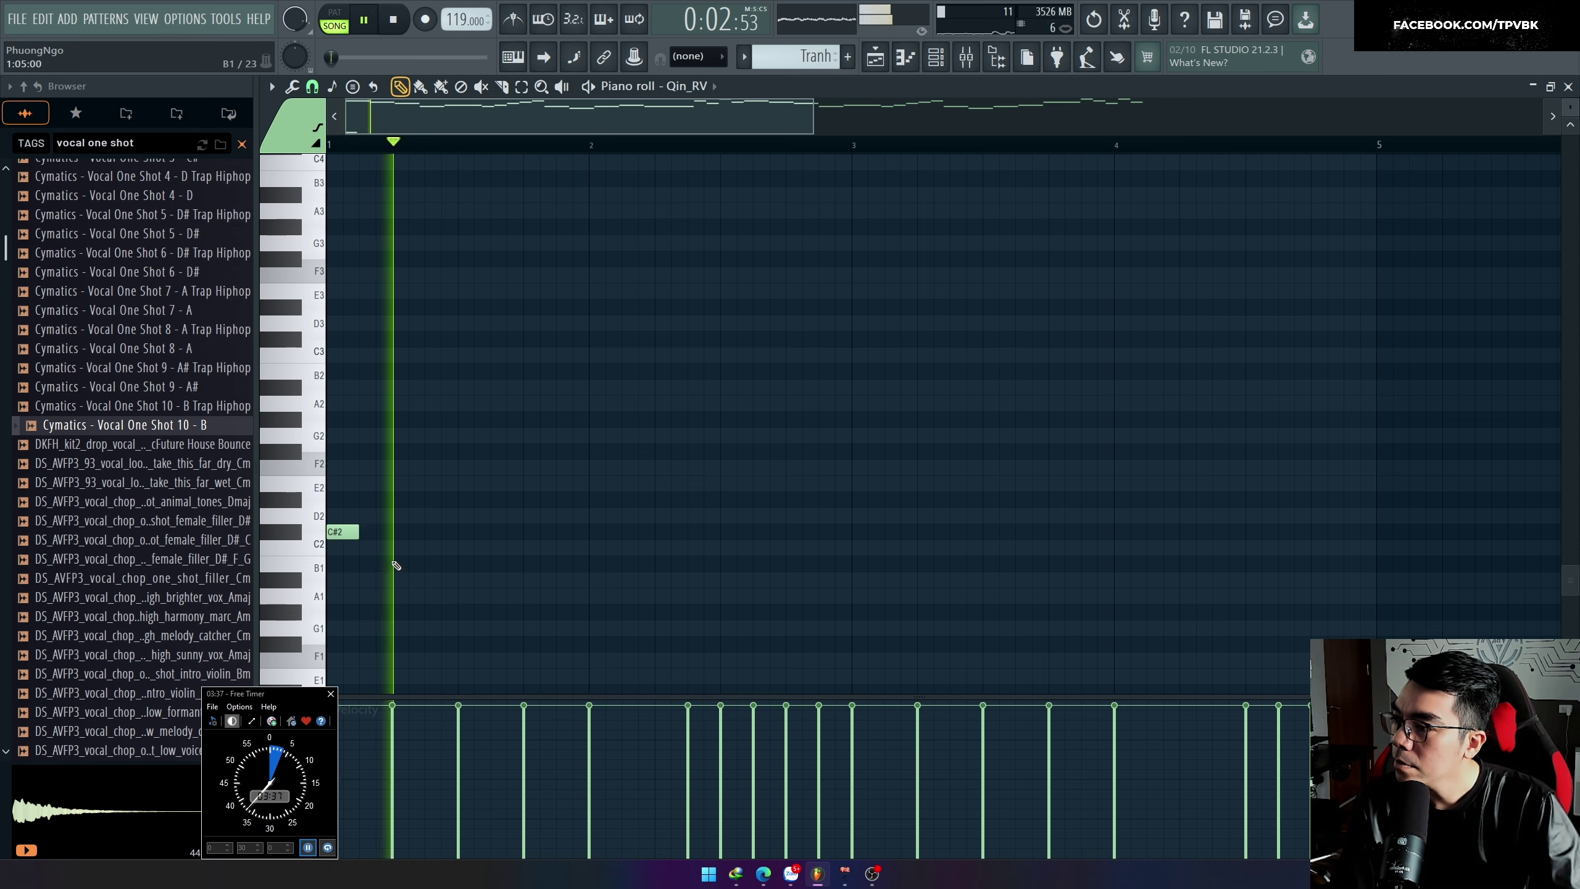
key(space)
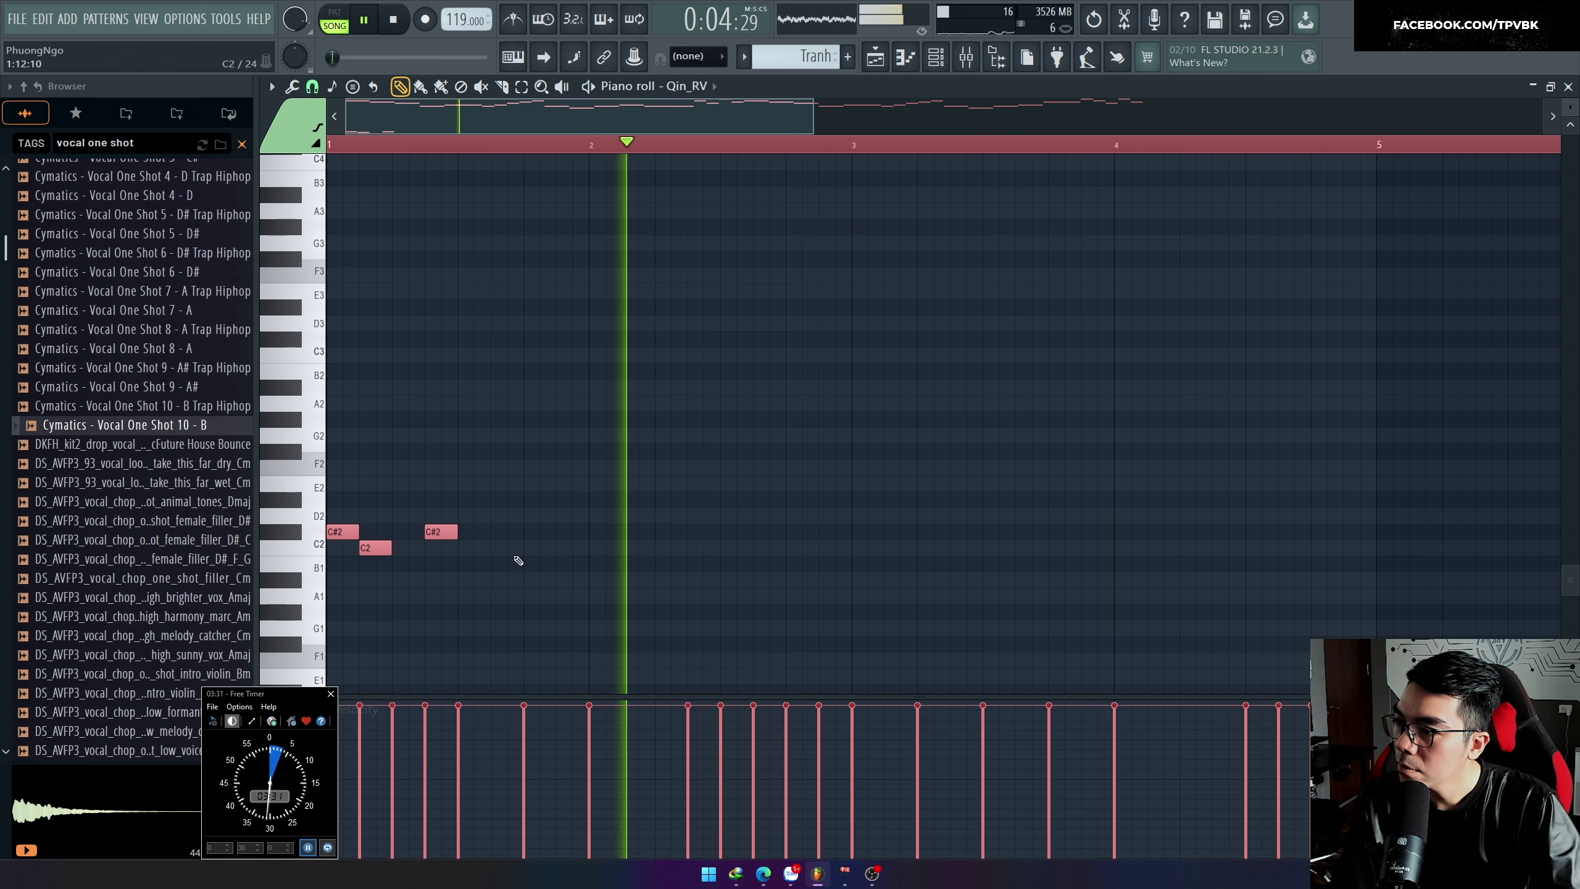
click(597, 532)
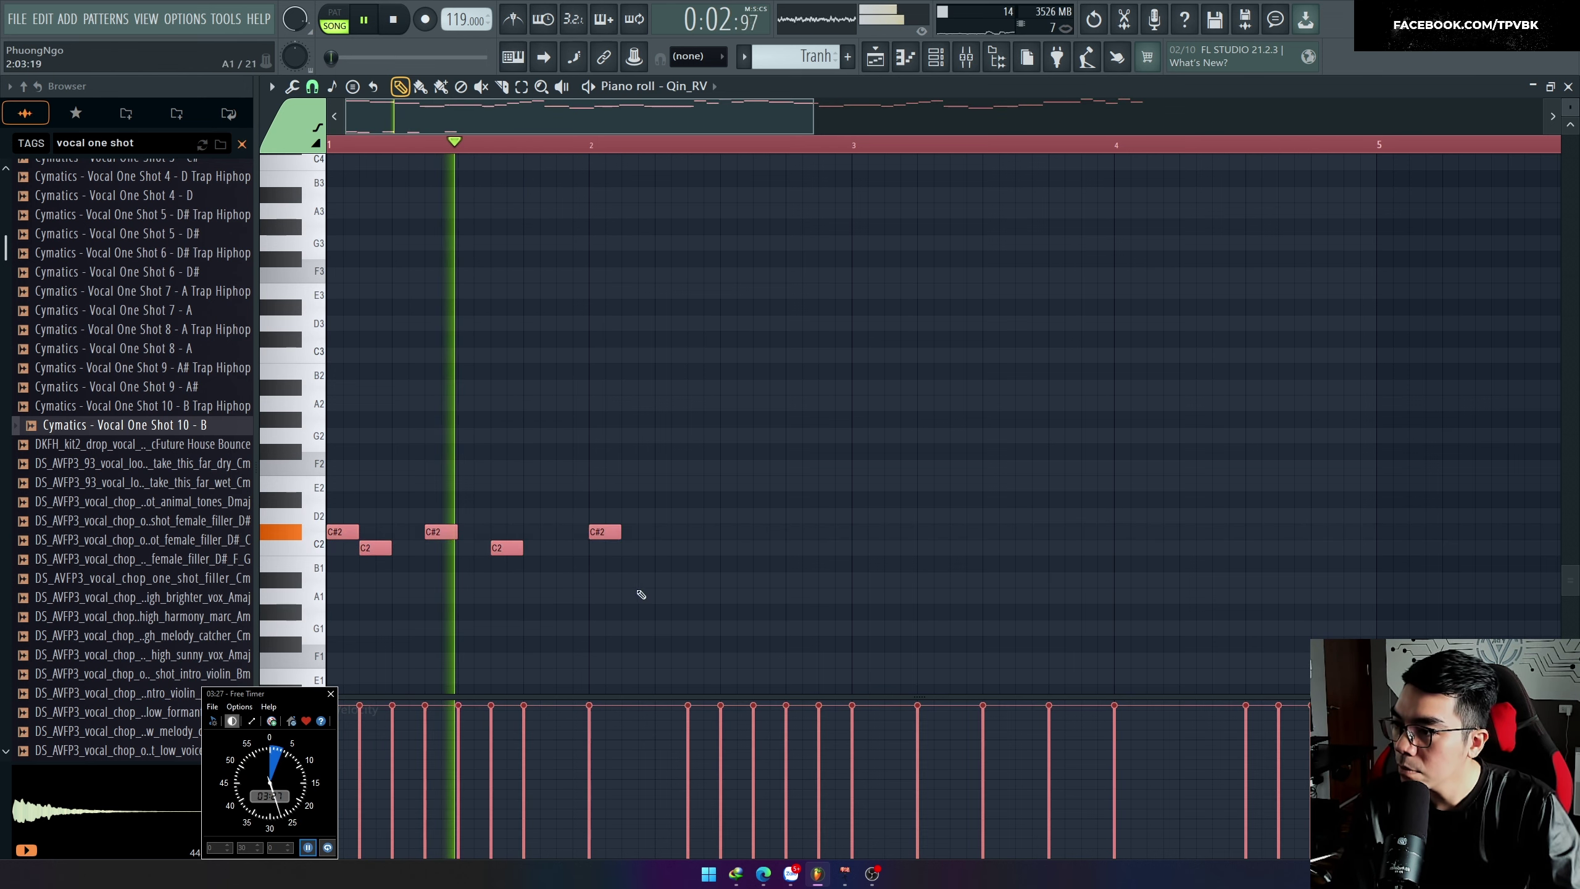
key(space)
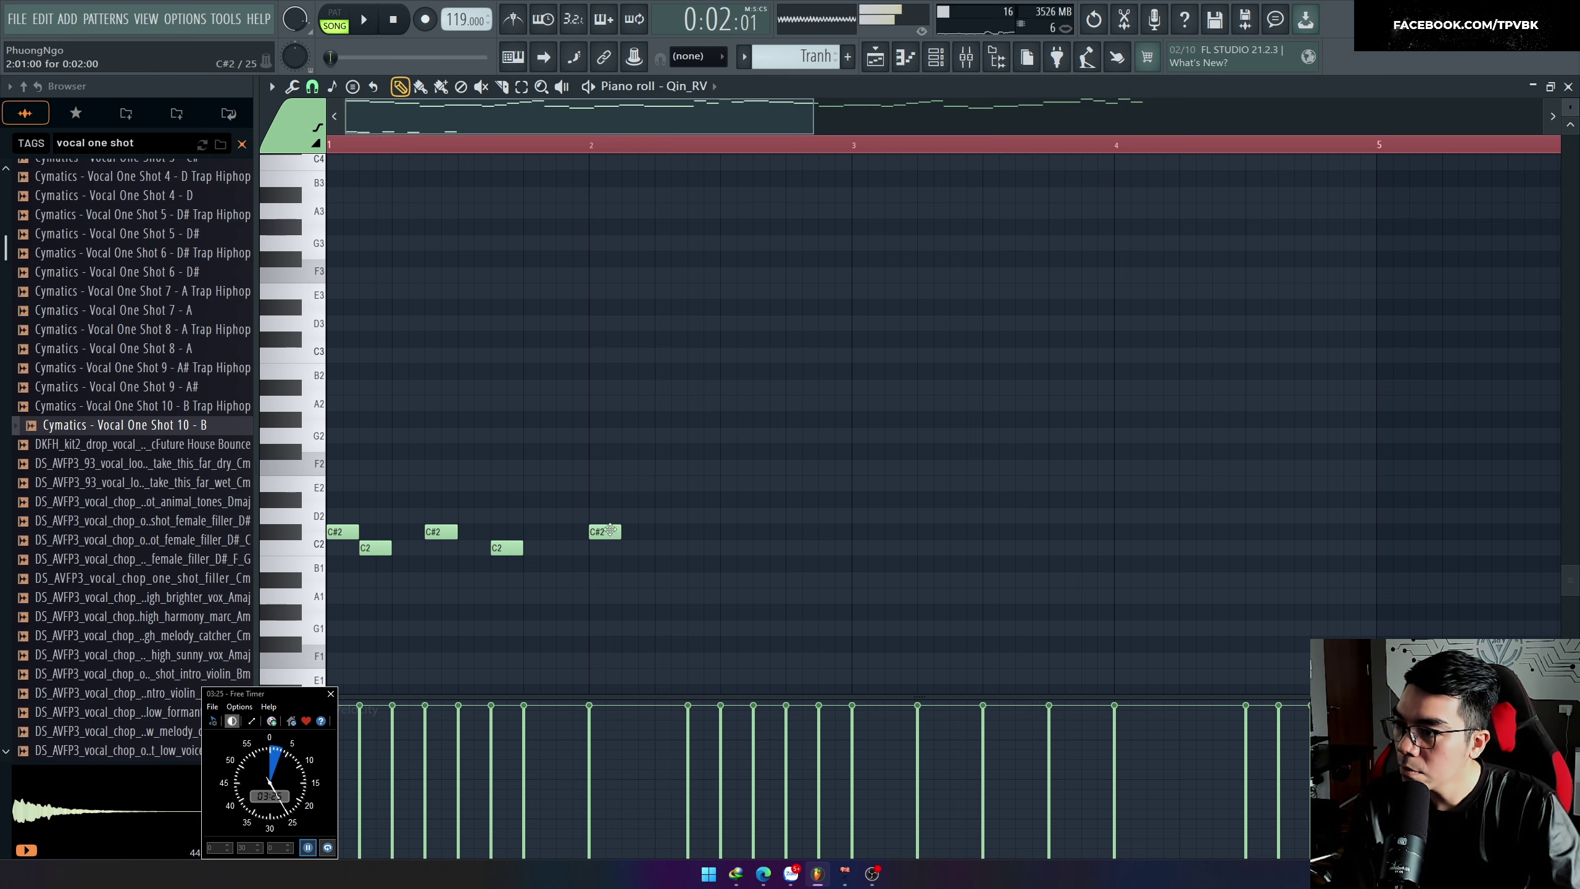
Step: Replace the C#2 at bar 2 with a one-beat D2, followed by a one-beat C2
drag(614, 516, 654, 516)
click(687, 548)
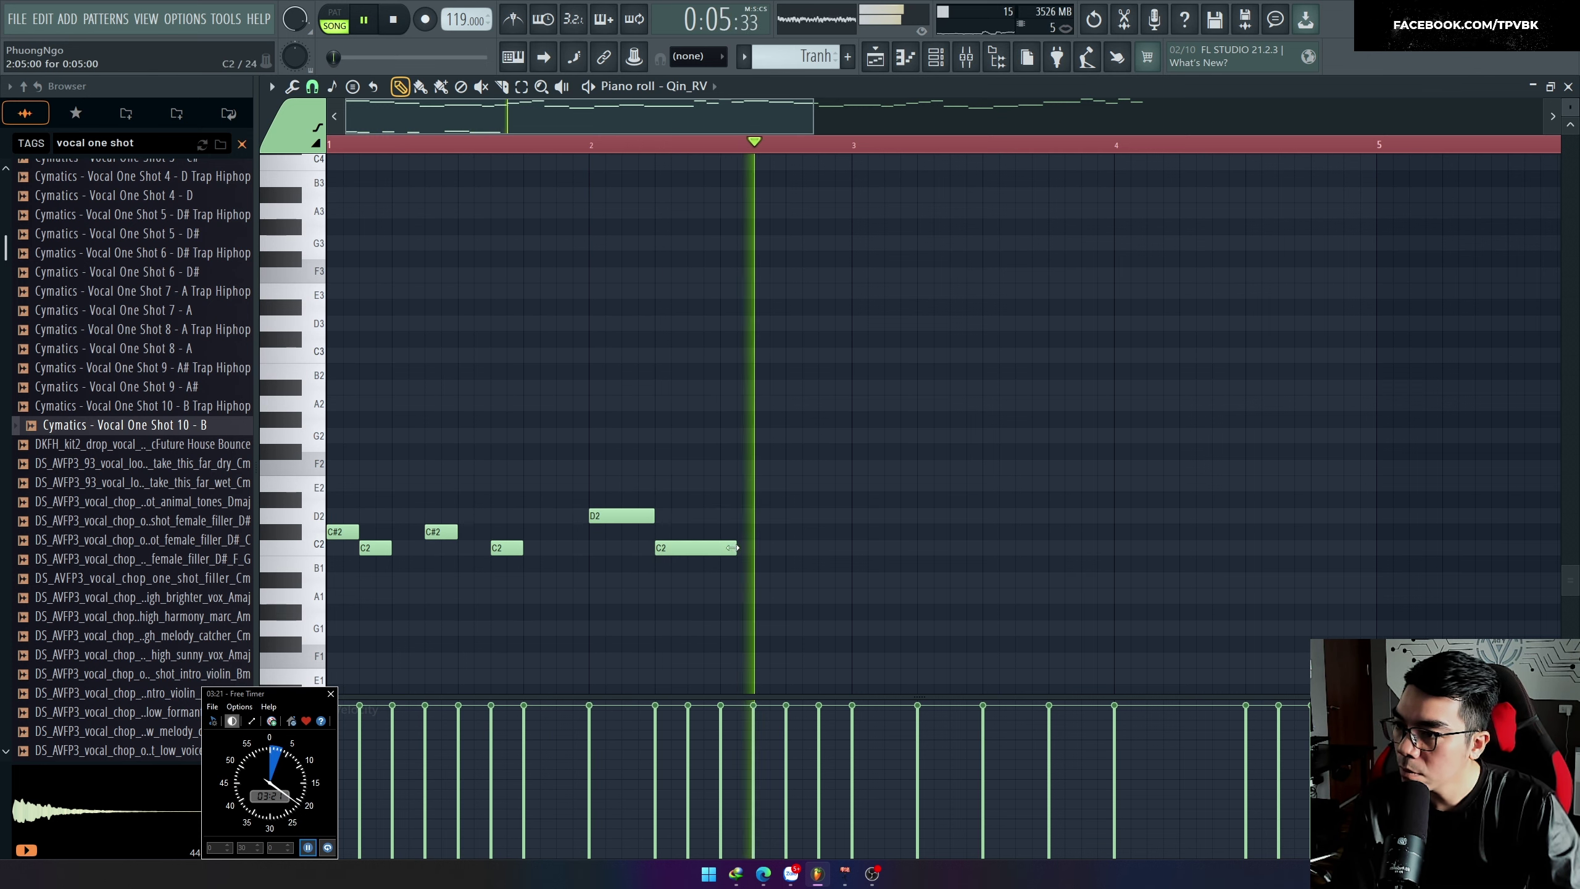
drag(736, 548, 719, 548)
key(space)
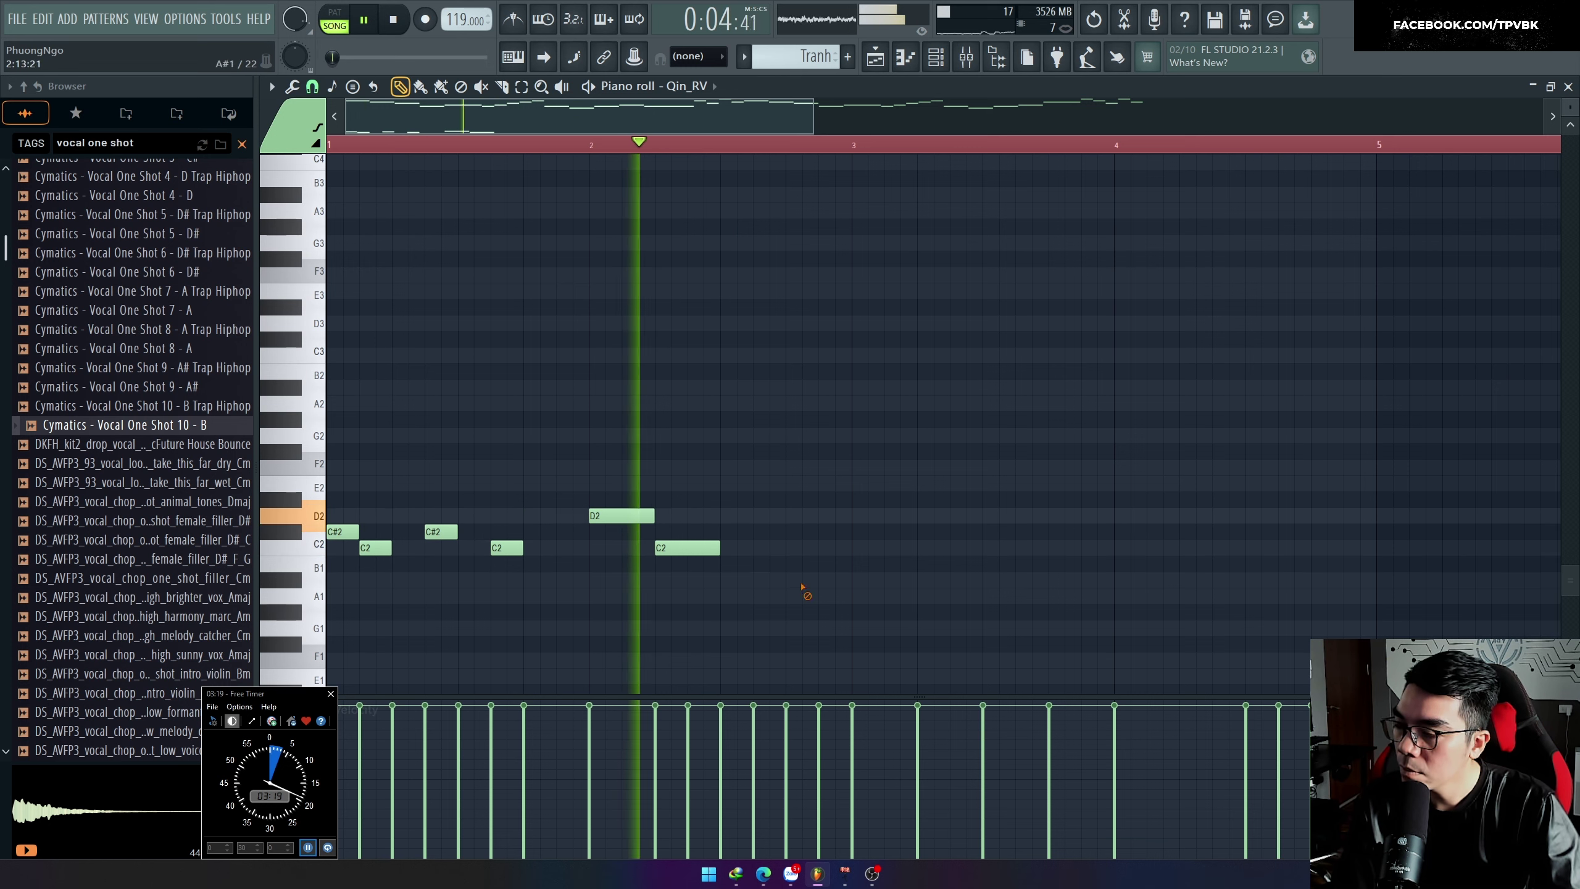
key(space)
Step: Add short alternating C#2 and C2 notes on beat 4 of bar 2 and beat 1 of bar 3
mouse_move(804, 536)
mouse_down()
mouse_move(831, 534)
mouse_move(817, 532)
mouse_up()
key(space)
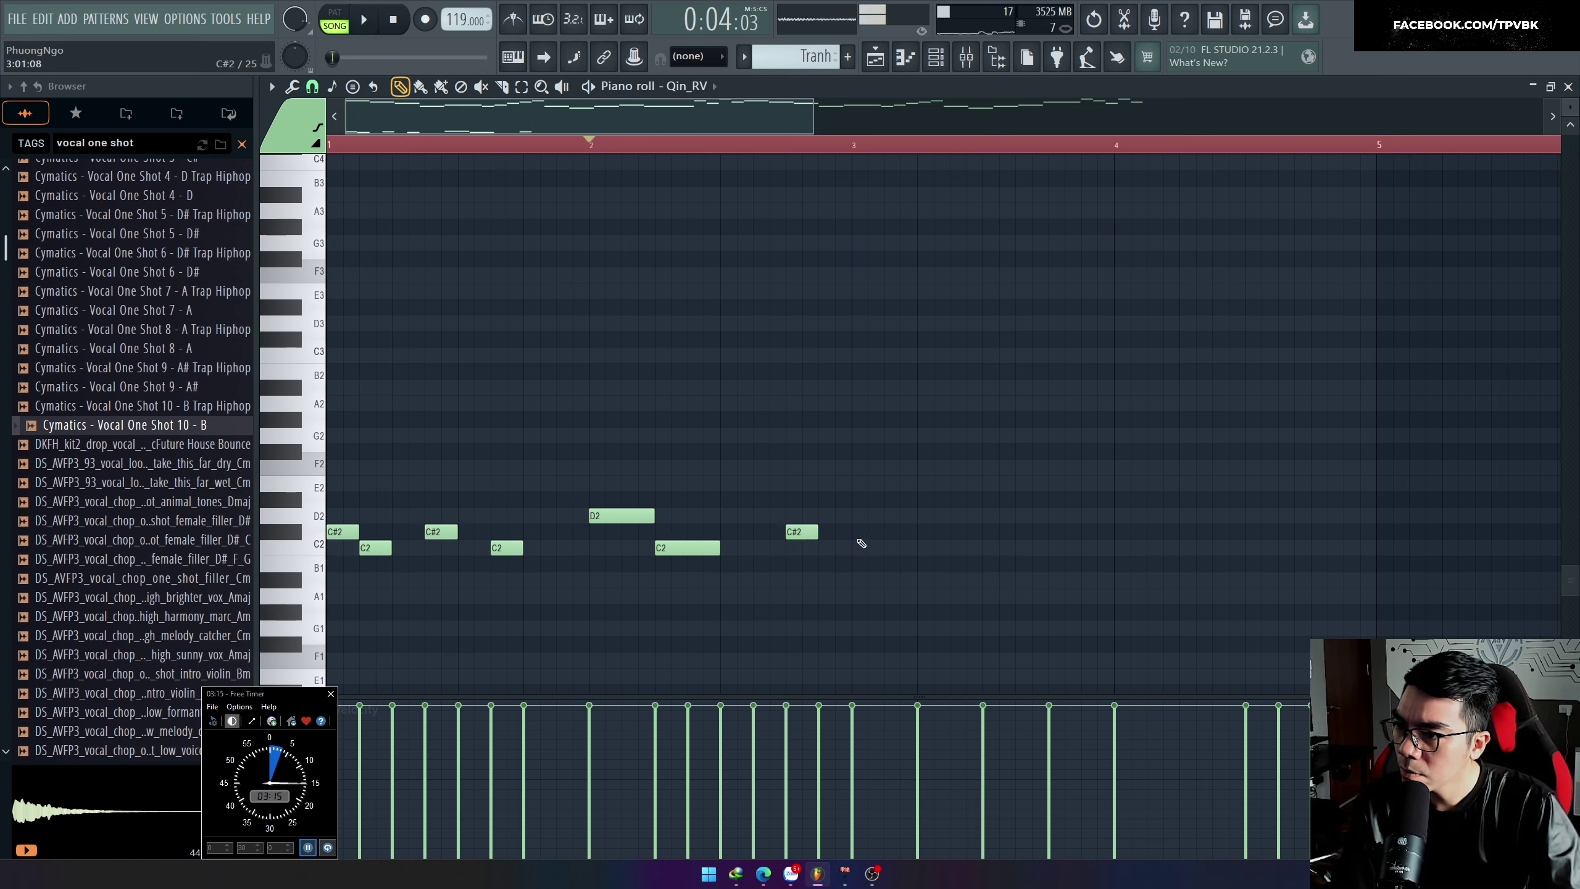
key(space)
click(834, 547)
click(857, 531)
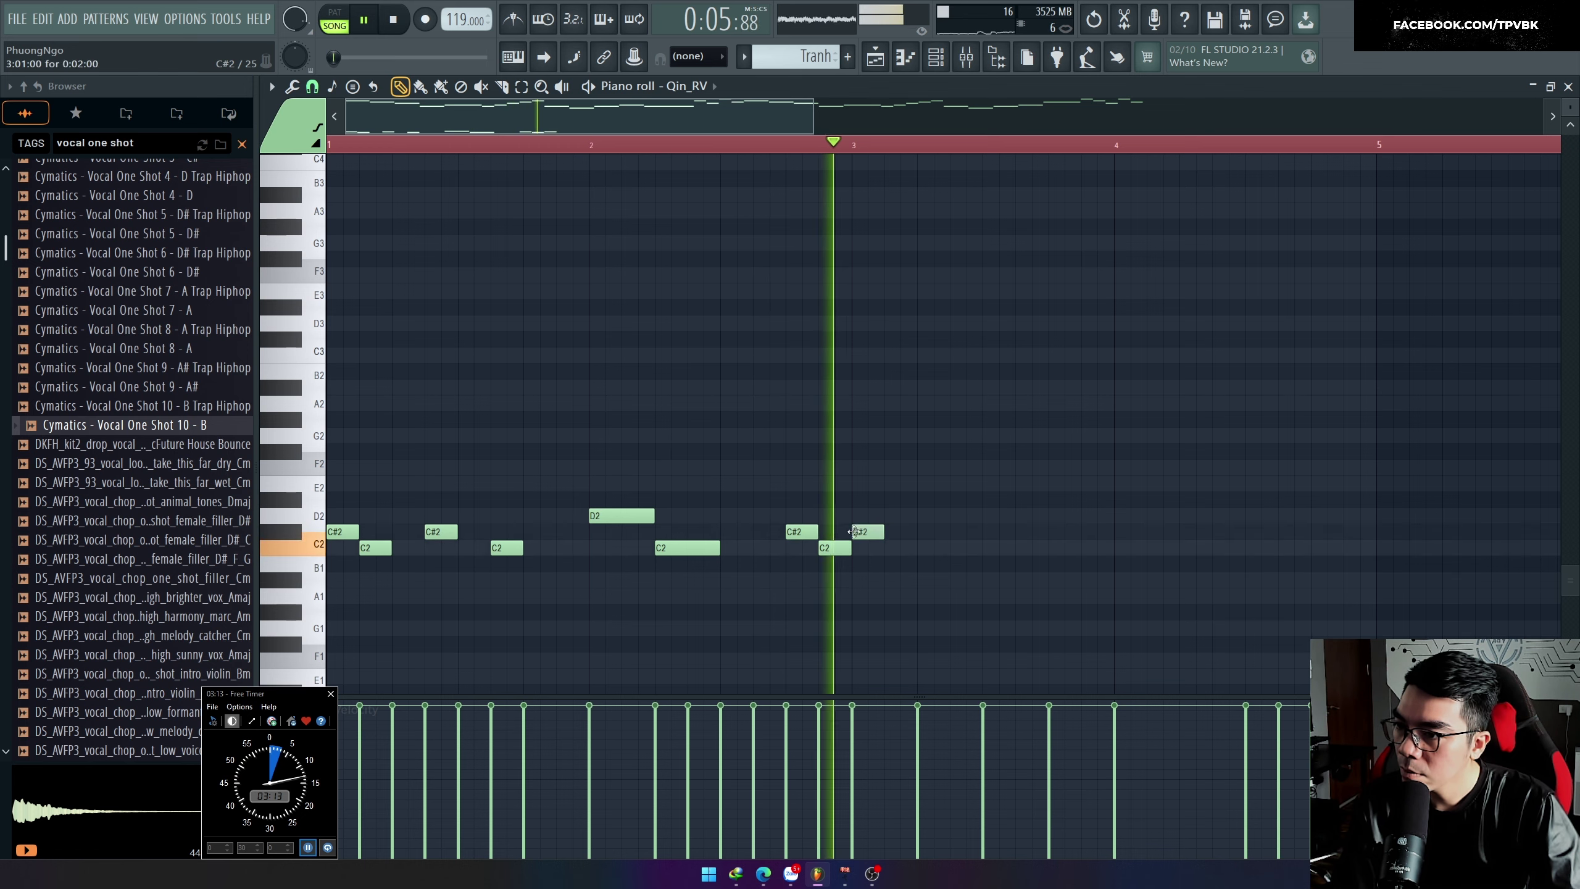
key(ctrl+a)
scroll(852, 553, down, 2)
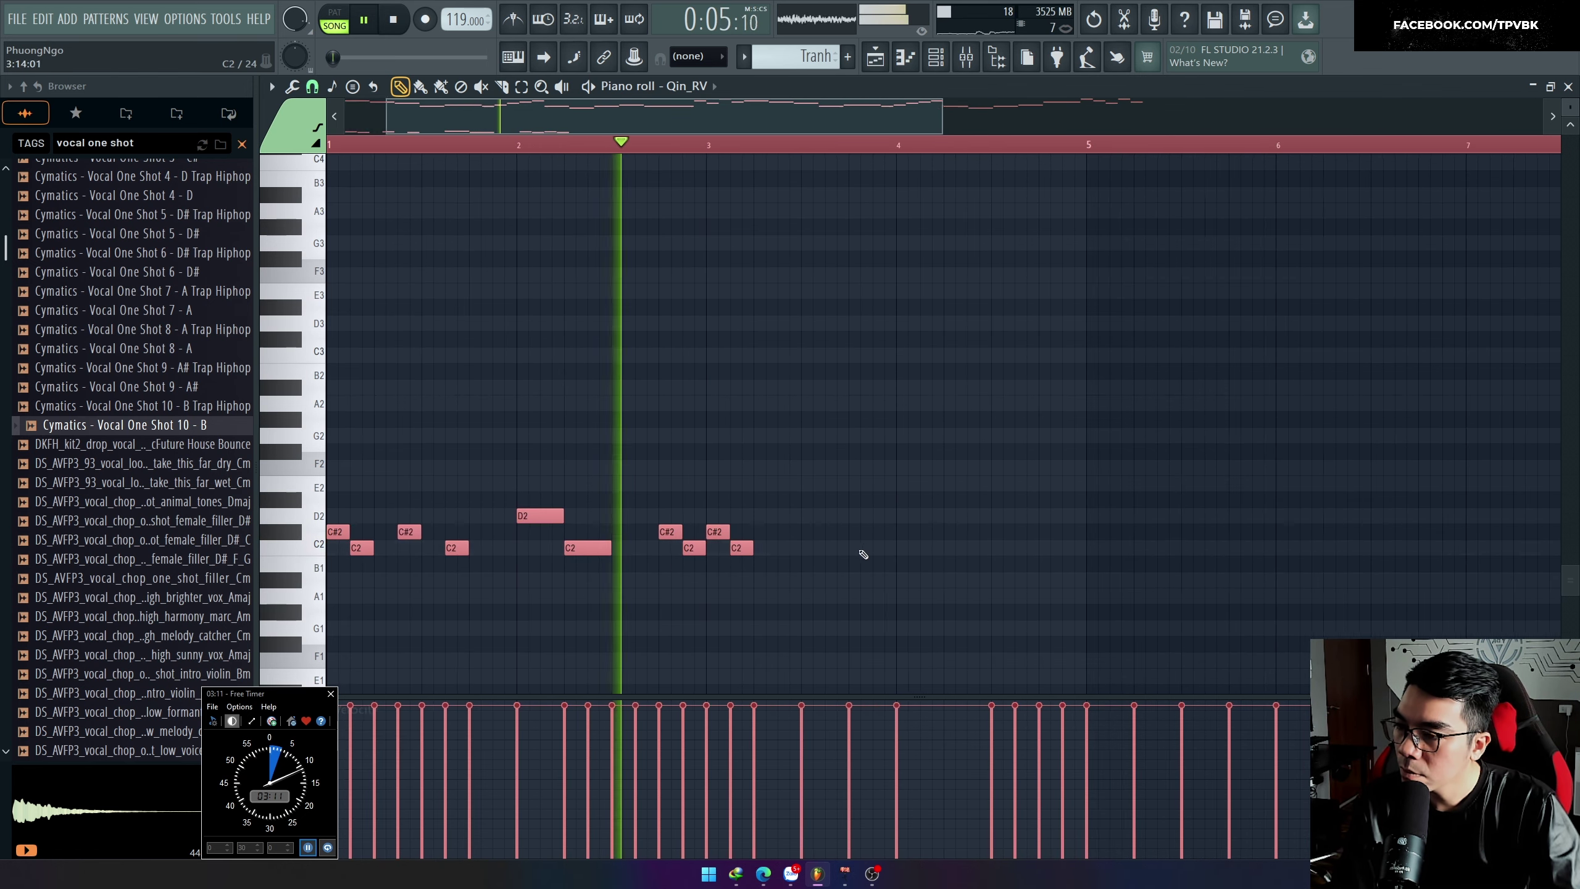
Step: Place a short C#2 and C2 pair on beat 3 of bar 3
scroll(868, 552, up, 4)
scroll(695, 495, down, 3)
click(746, 515)
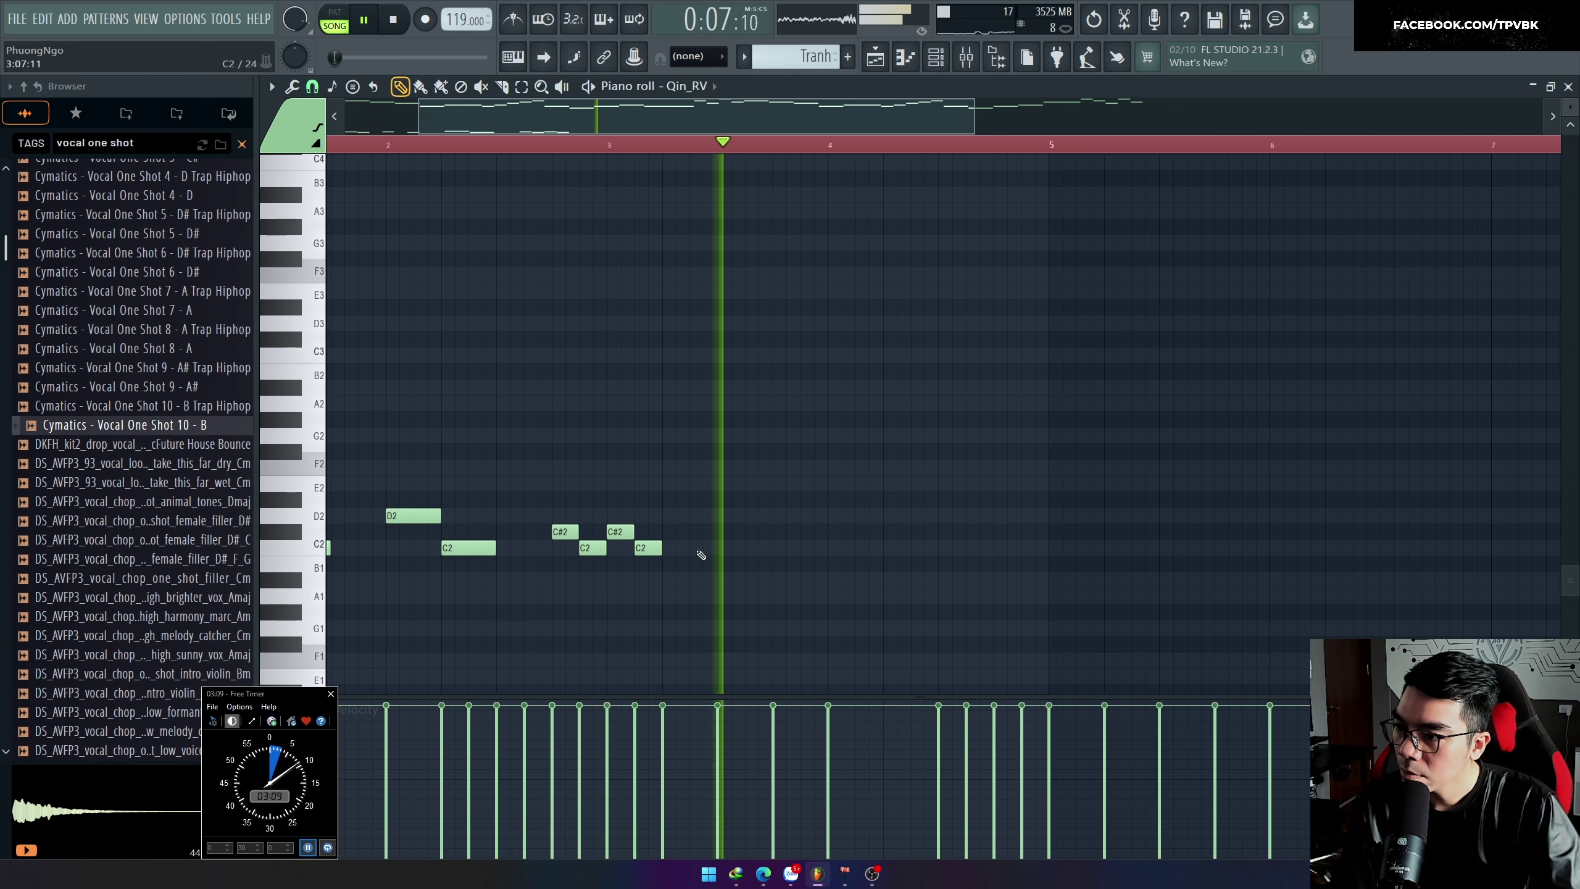
click(722, 531)
click(751, 546)
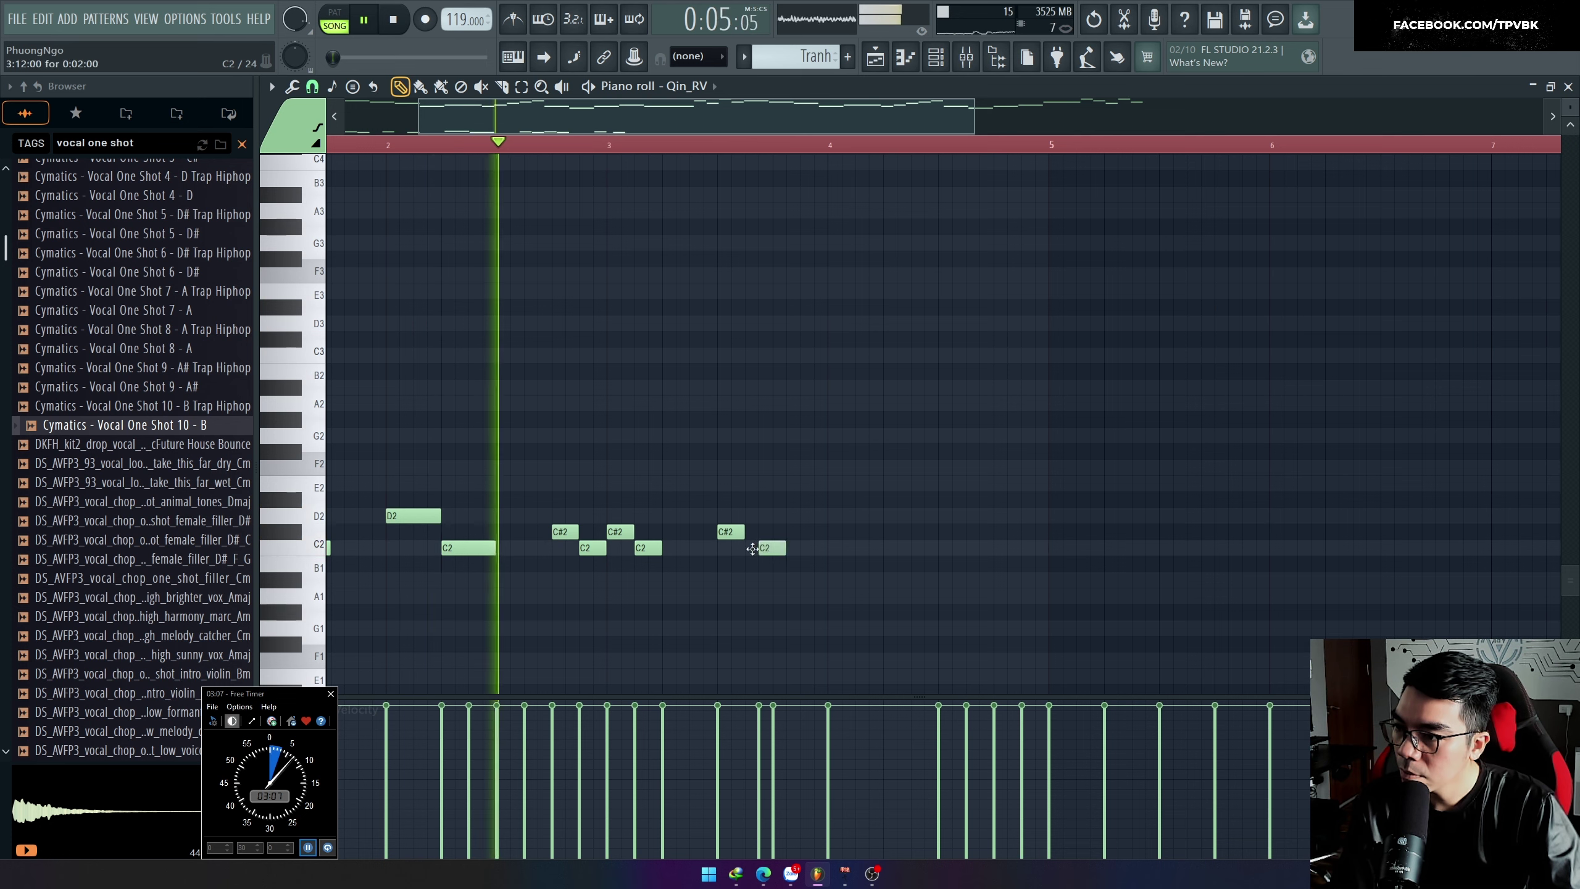
Step: Add a two-beat D2 at the start of bar 4, followed by a short C#2 and C2 on beat 3
click(831, 516)
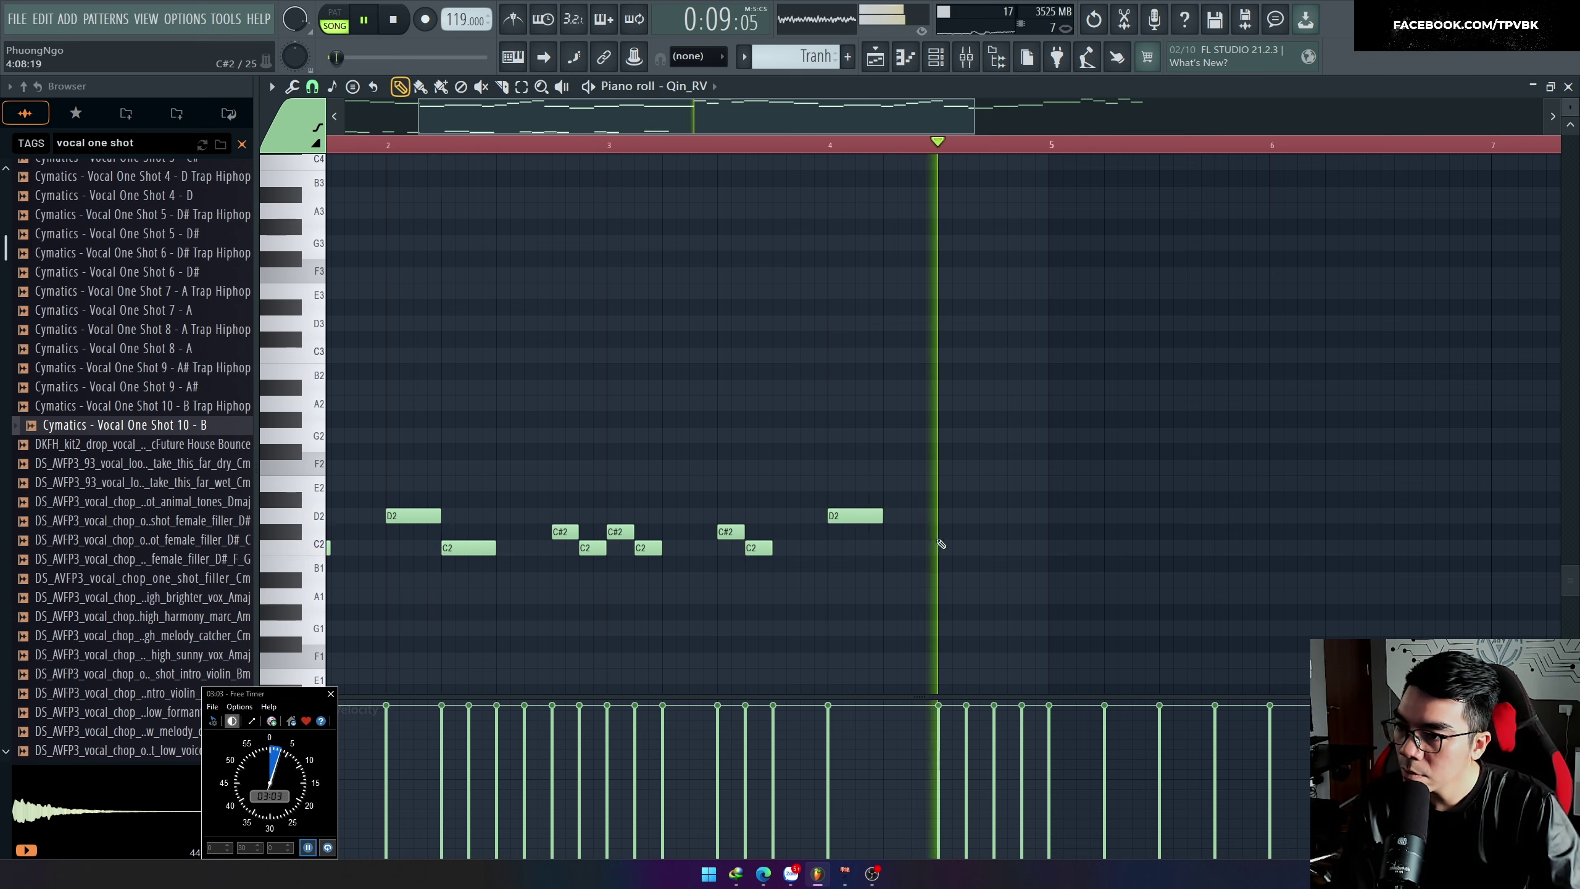
click(958, 547)
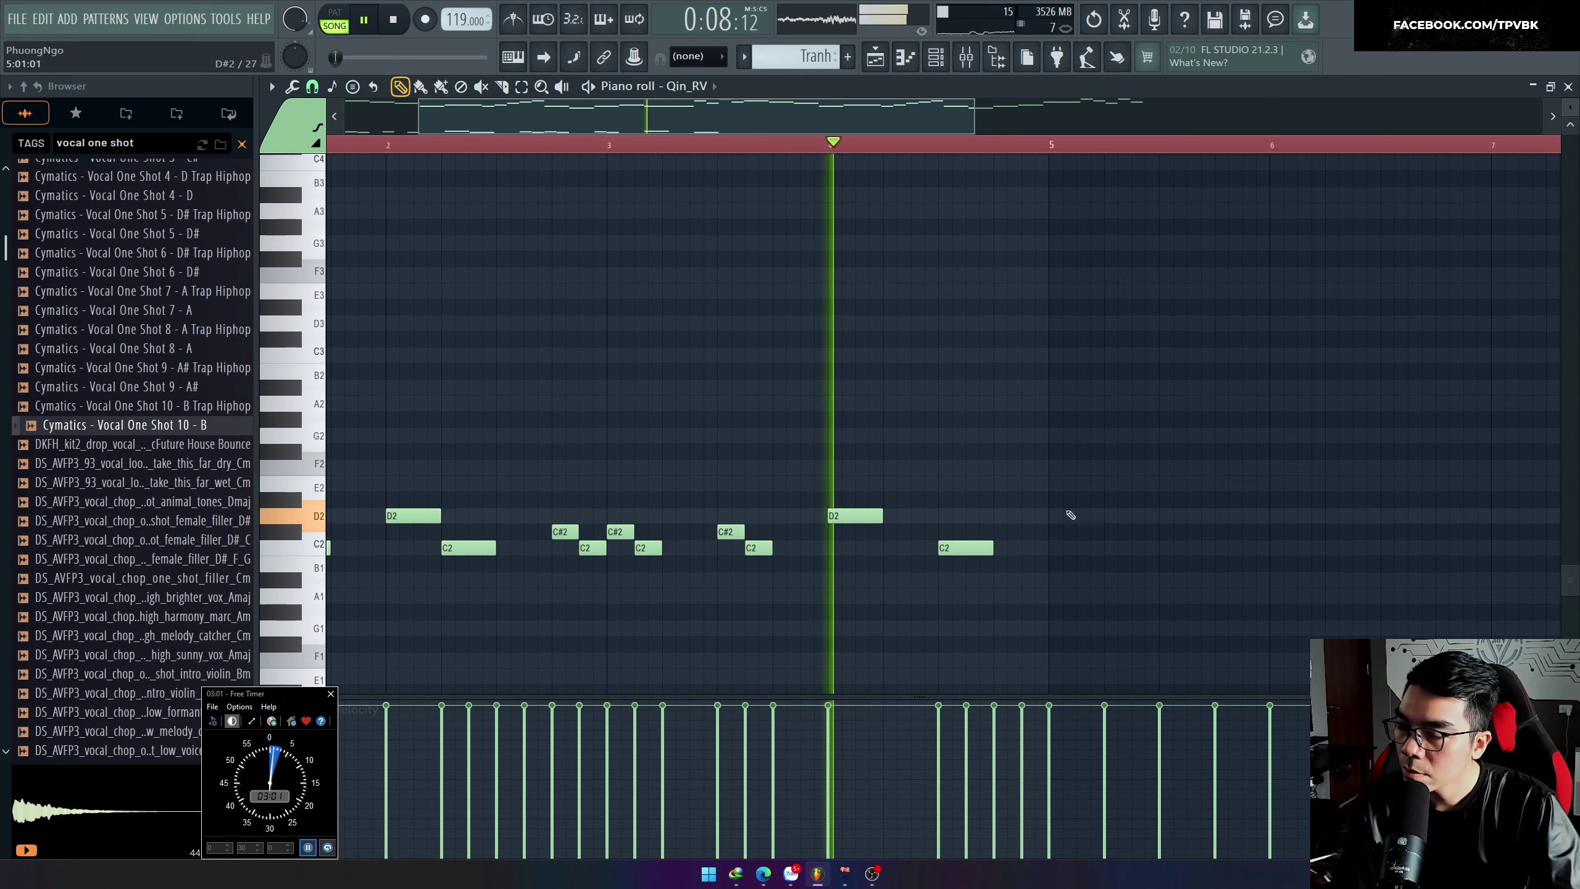
key(space)
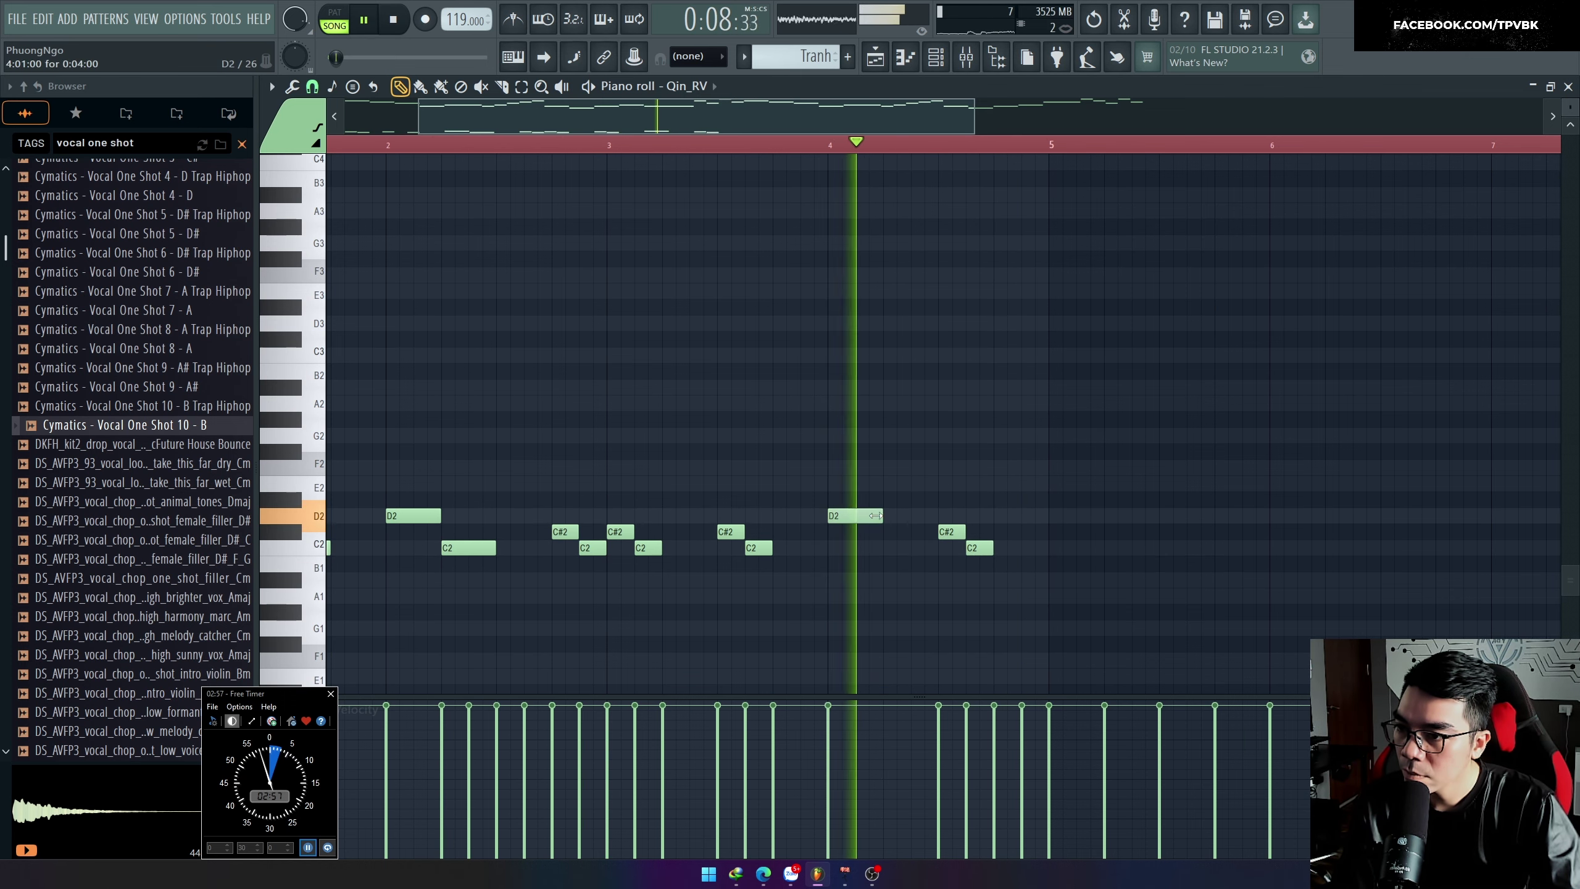
drag(880, 517, 922, 524)
Step: Duplicate all the Qin_RV notes so the copies start at bar 9
scroll(917, 528, down, 2)
scroll(895, 539, up, 2)
key(ctrl+a)
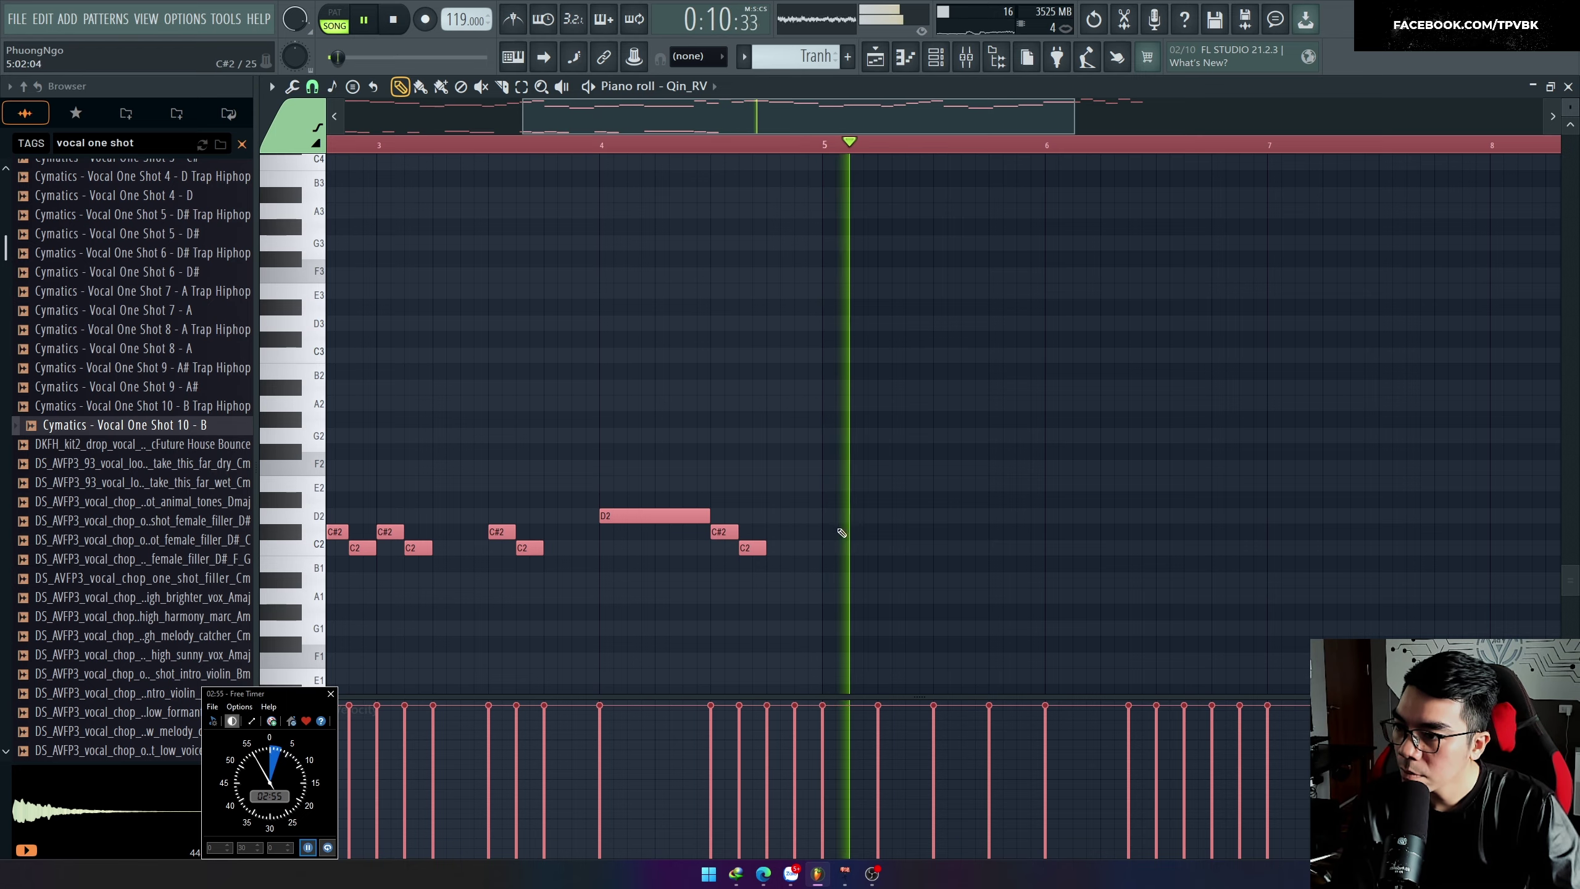
key(ctrl+b)
scroll(809, 553, down, 3)
scroll(785, 569, up, 2)
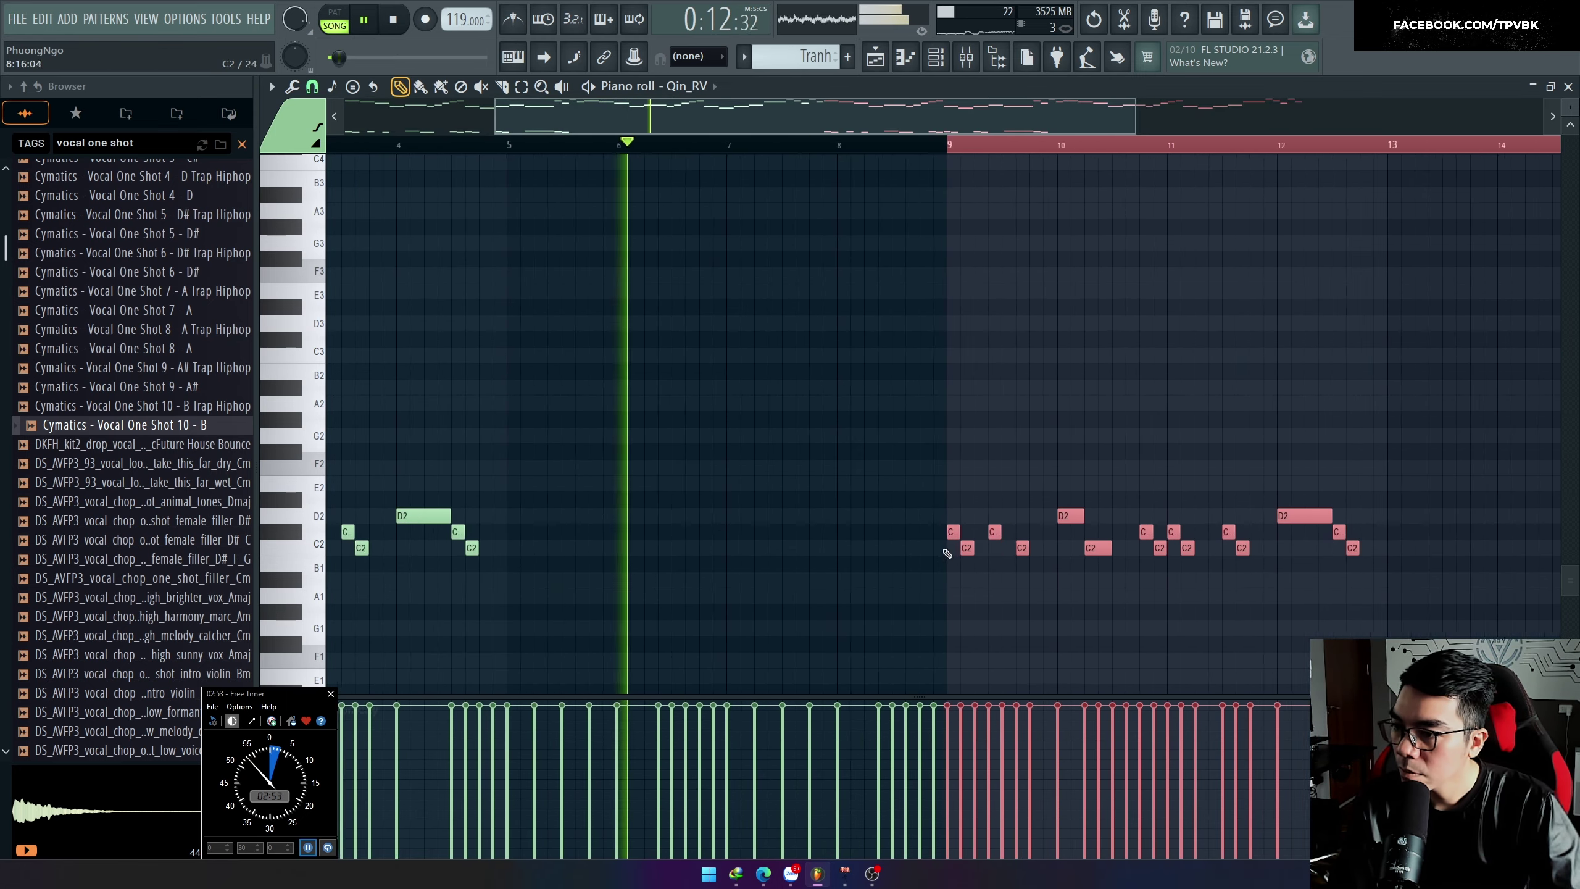
Step: Try moving the duplicated notes from bar 9 back to bar 5, and undo the move
drag(982, 547, 522, 545)
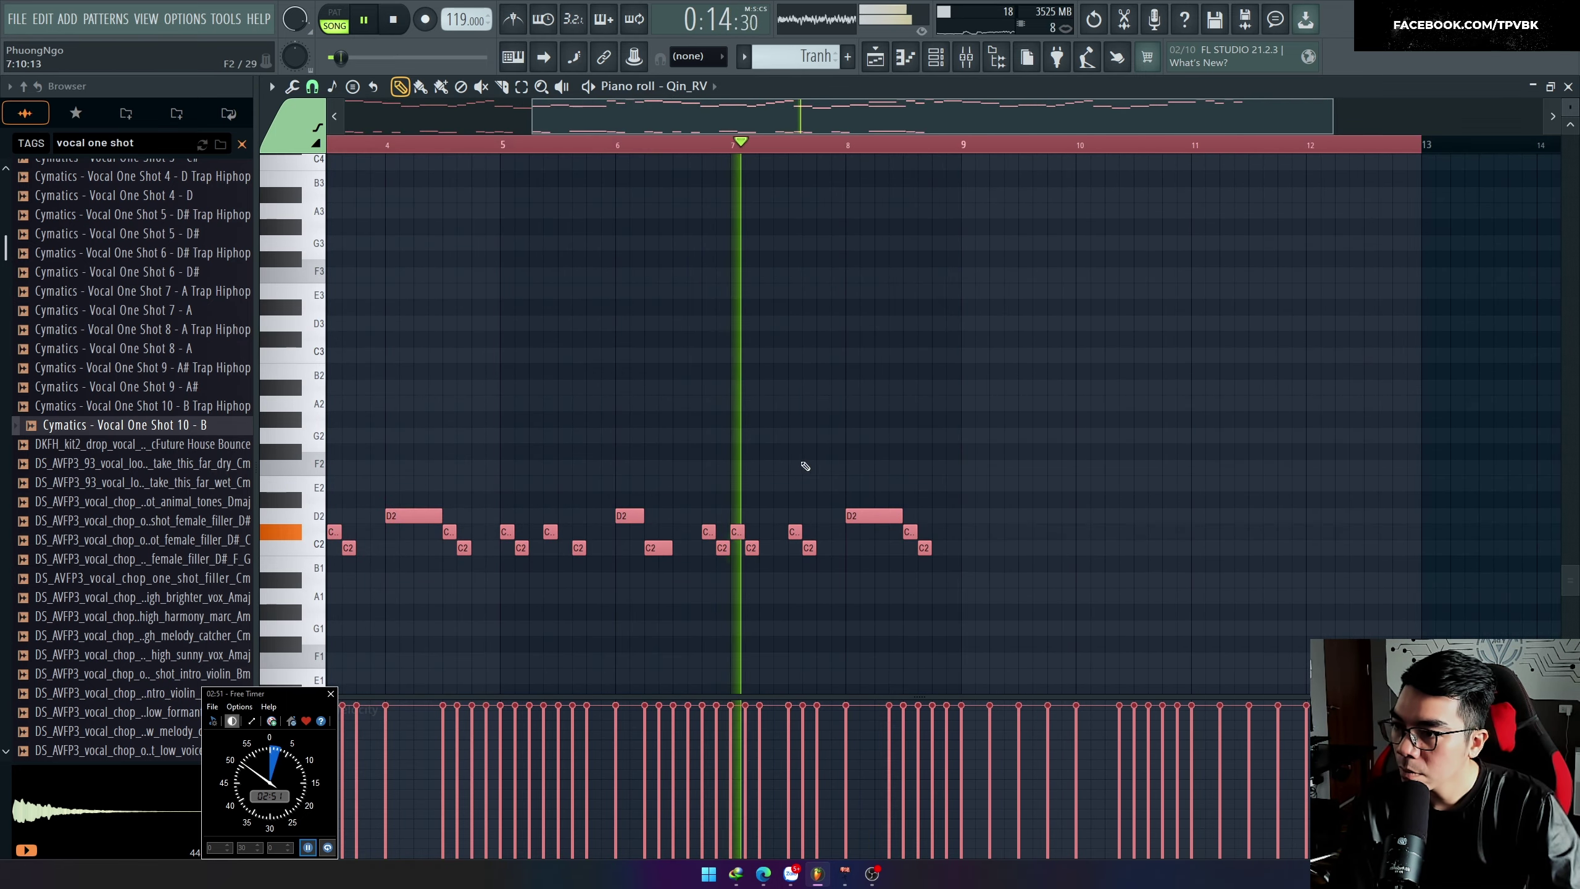
scroll(805, 462, up, 2)
scroll(885, 495, up, 10)
key(ctrl+z)
scroll(844, 550, down, 2)
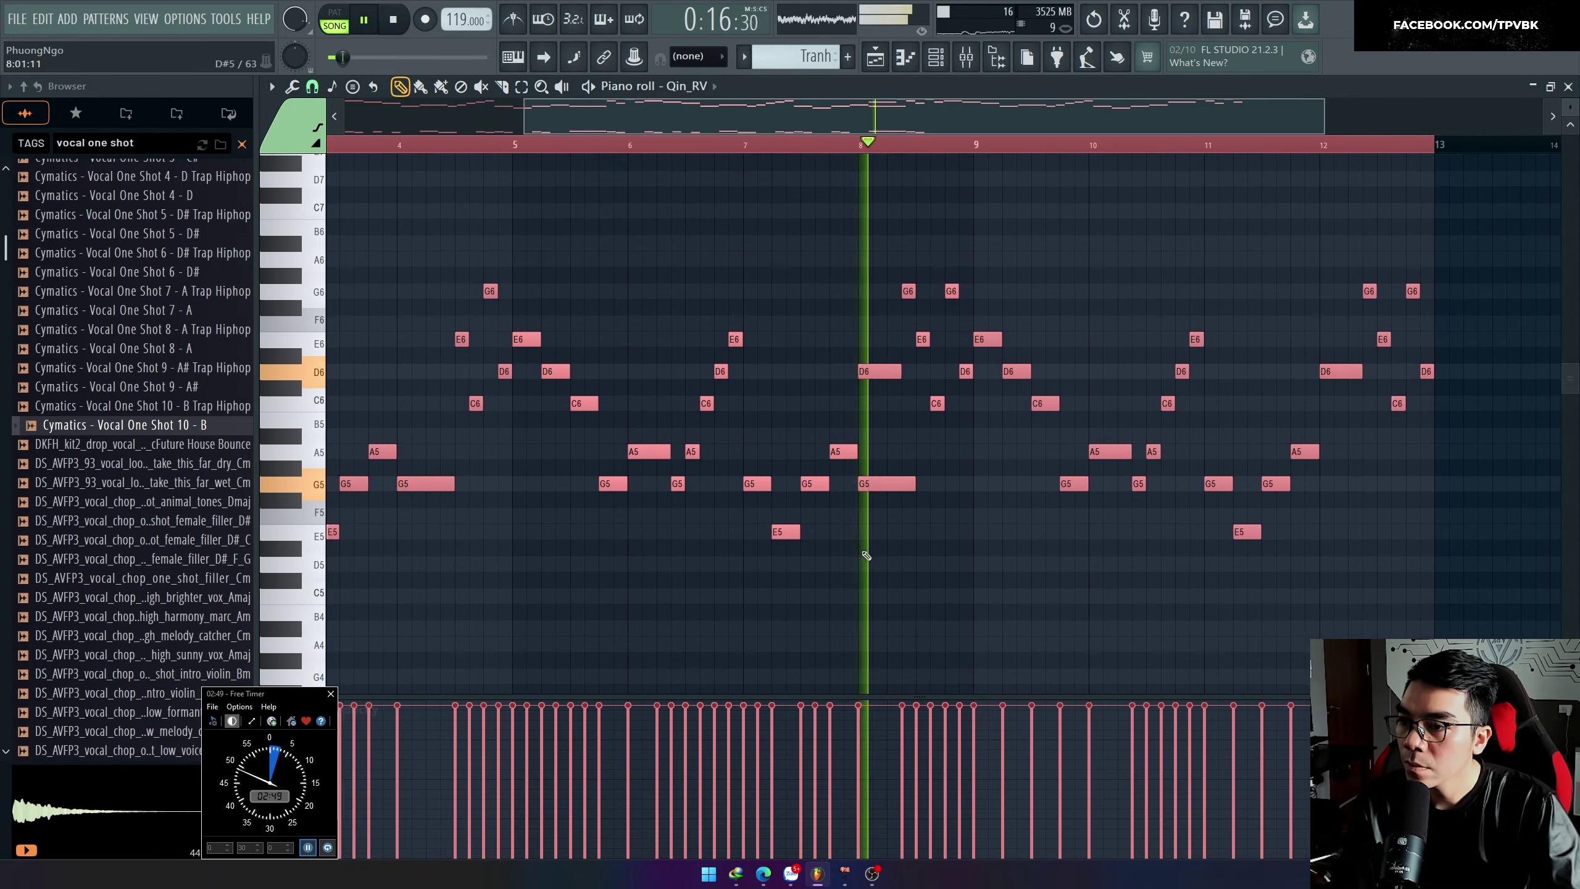
scroll(852, 529, down, 10)
scroll(863, 498, down, 3)
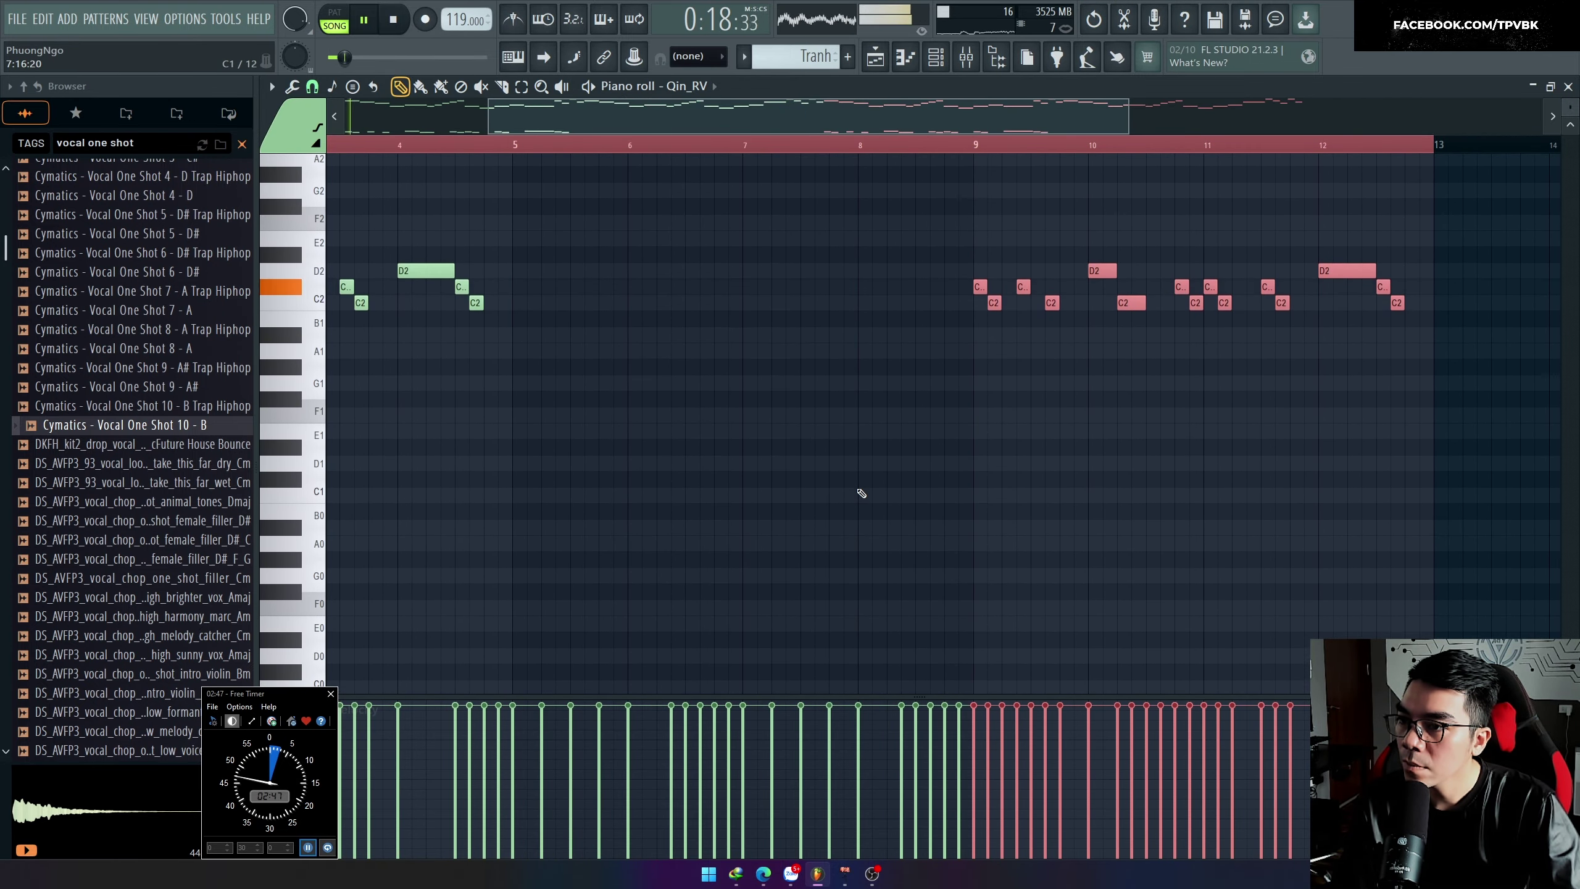
Step: Delete the low note copies from bar 9 onward, and duplicate only the low notes of bars 1–4 to bar 5
drag(1446, 371, 956, 215)
key(Delete)
scroll(835, 385, up, 4)
scroll(837, 610, down, 2)
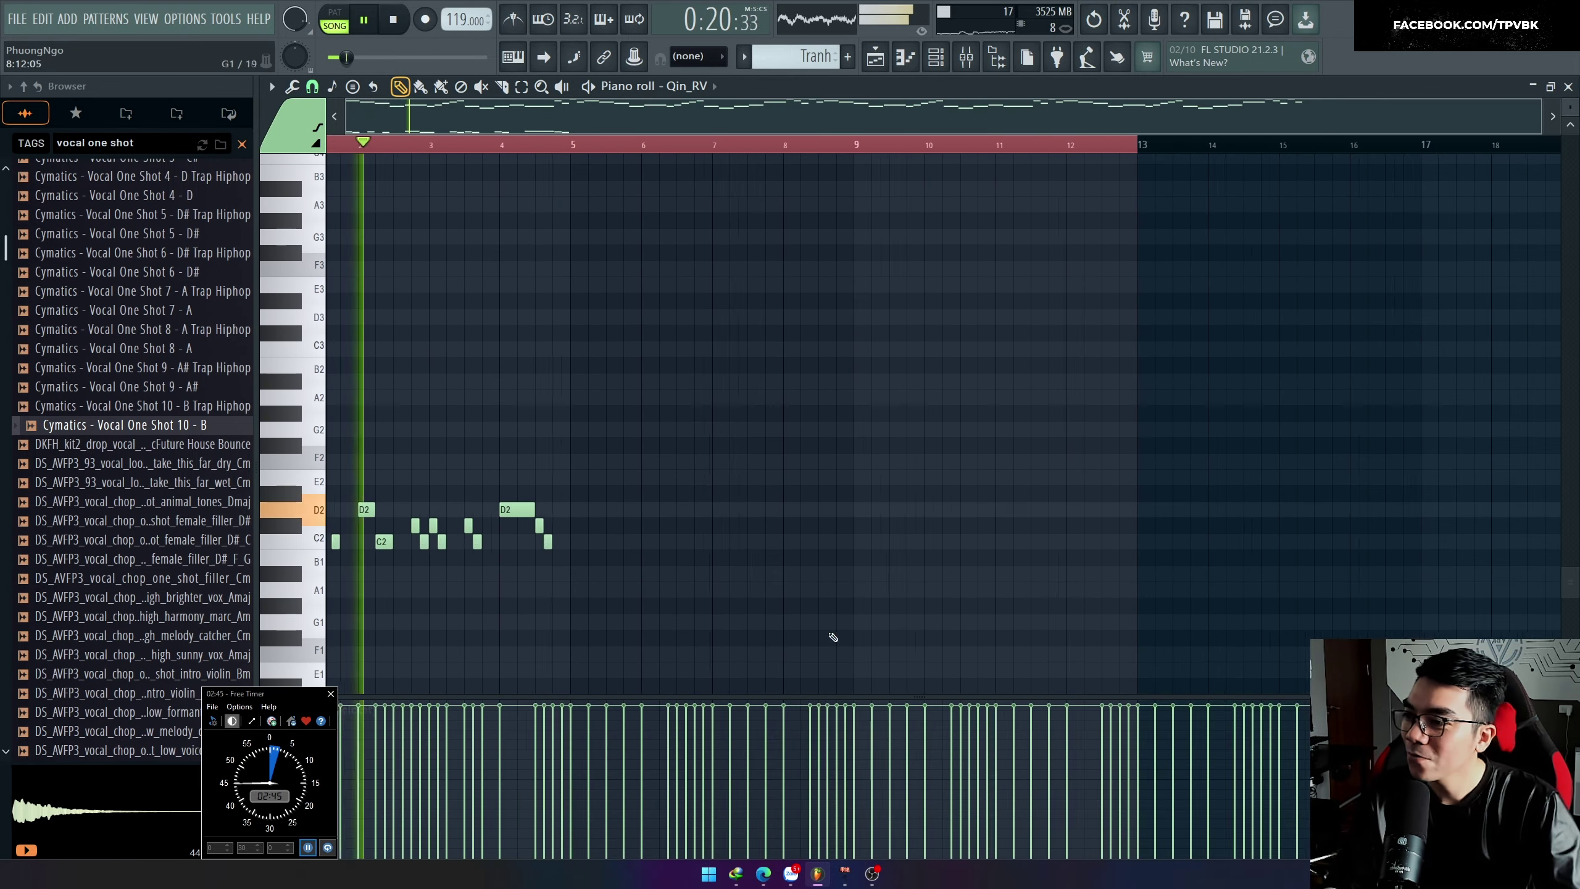
drag(586, 589, 273, 482)
key(ctrl+b)
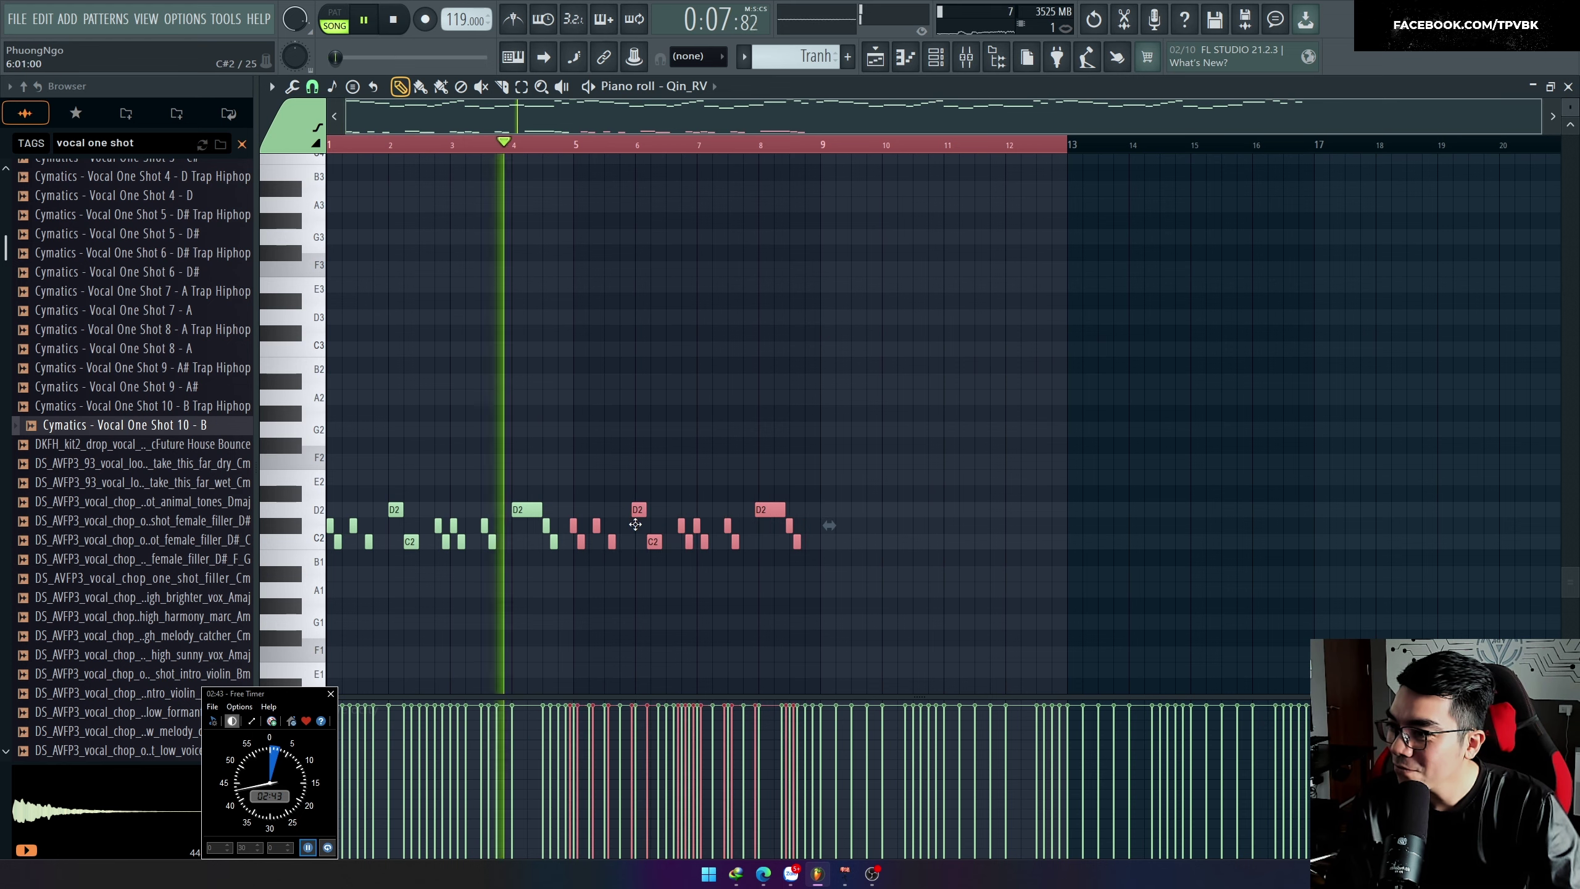
Step: Delete all the high Qin_RV melody notes from bar 9 onward
scroll(595, 543, up, 2)
scroll(762, 547, up, 8)
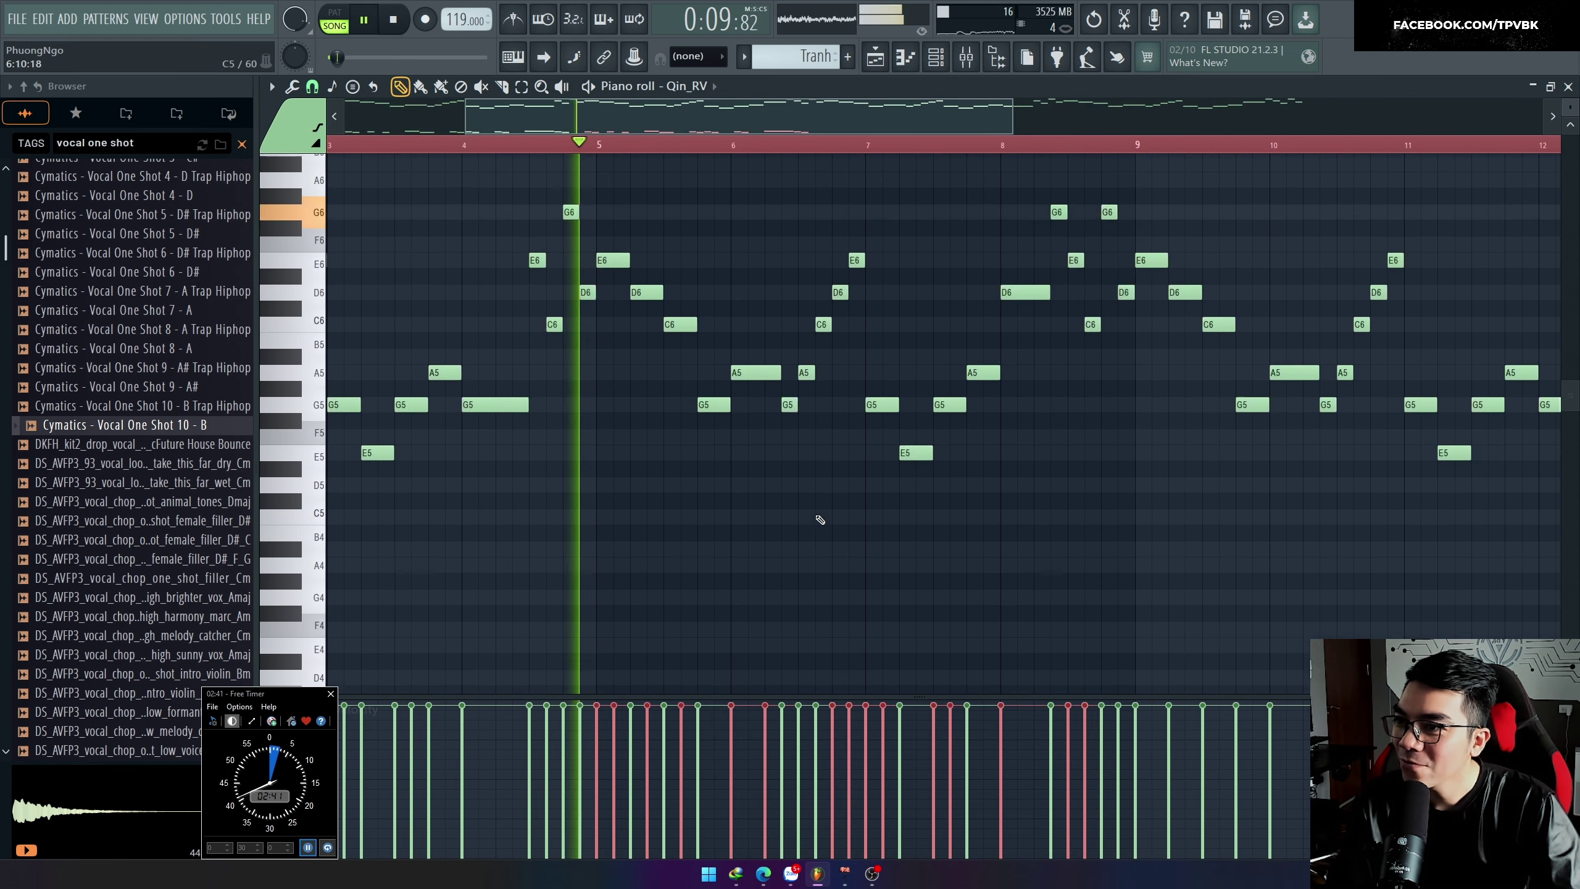
scroll(787, 506, down, 3)
scroll(715, 514, up, 3)
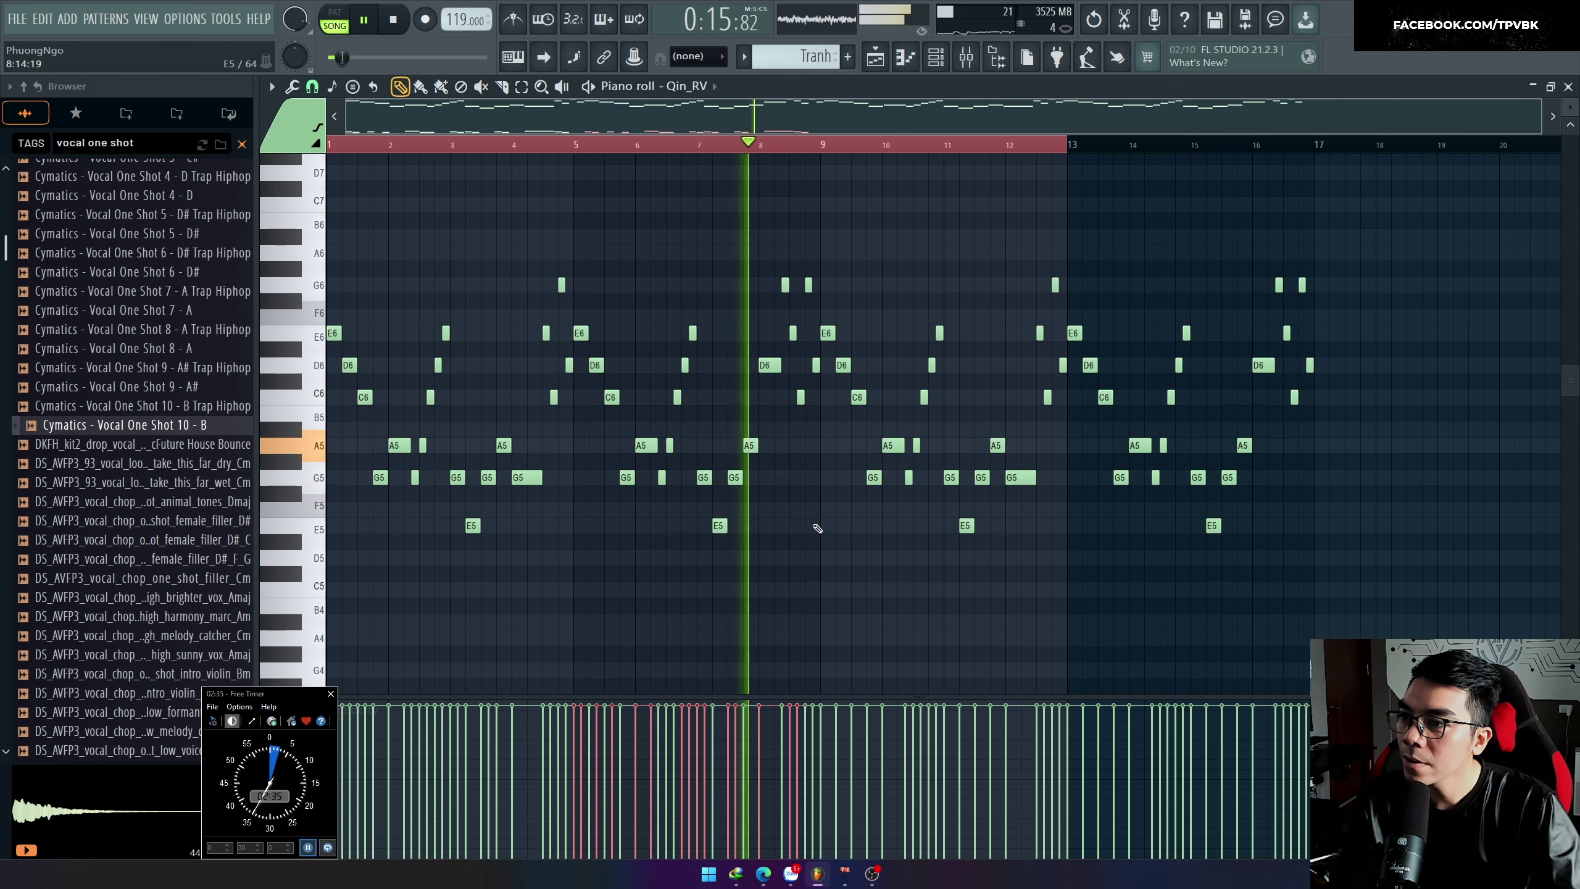
scroll(817, 527, up, 2)
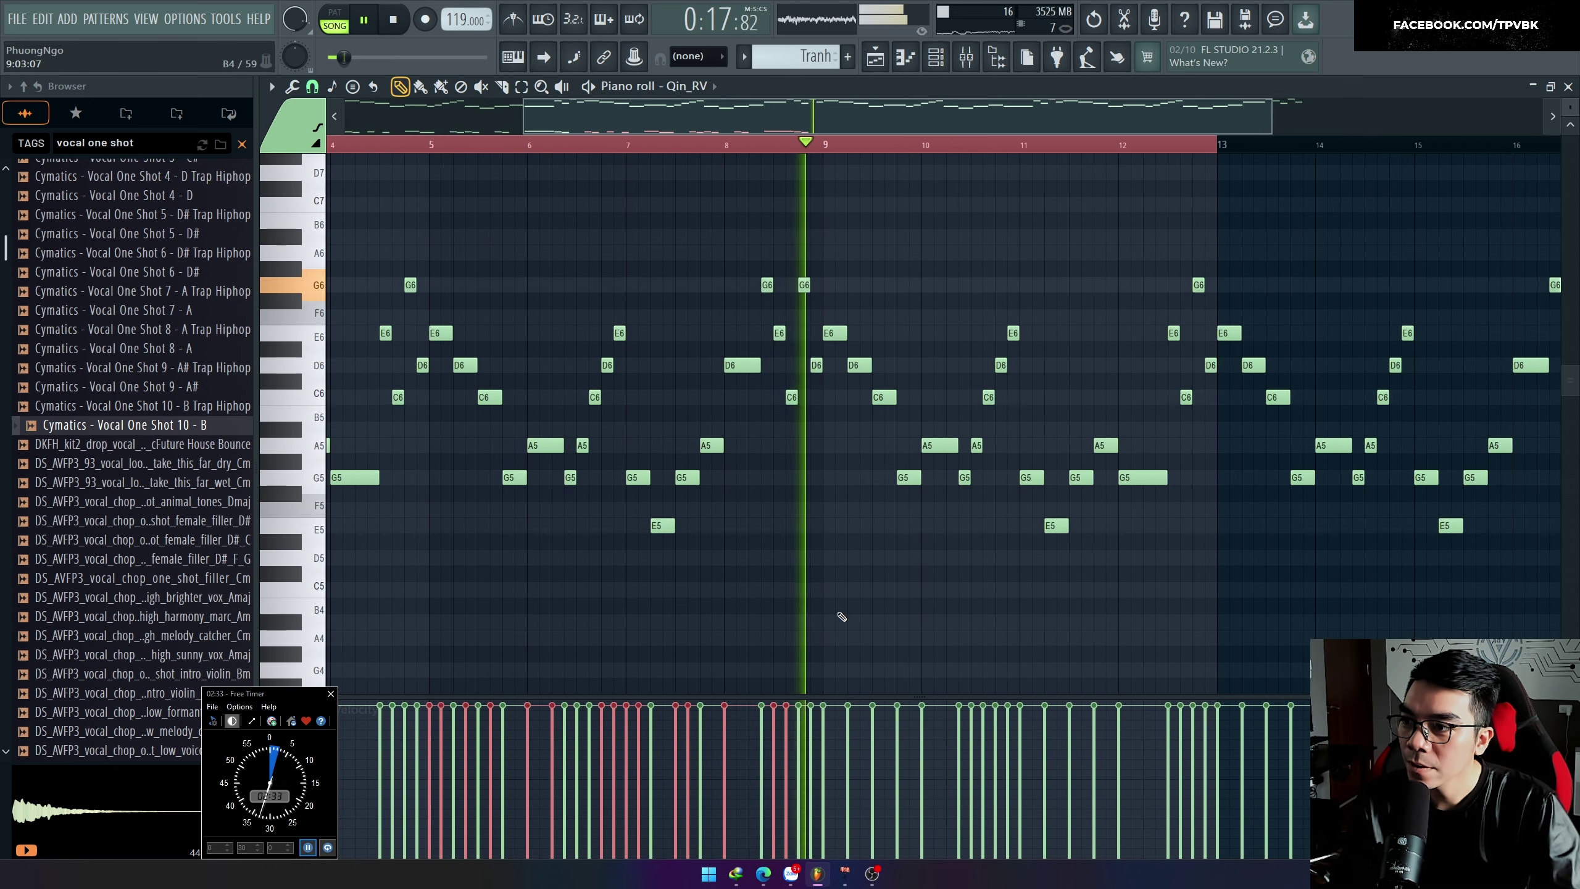
drag(827, 615, 1558, 202)
key(Delete)
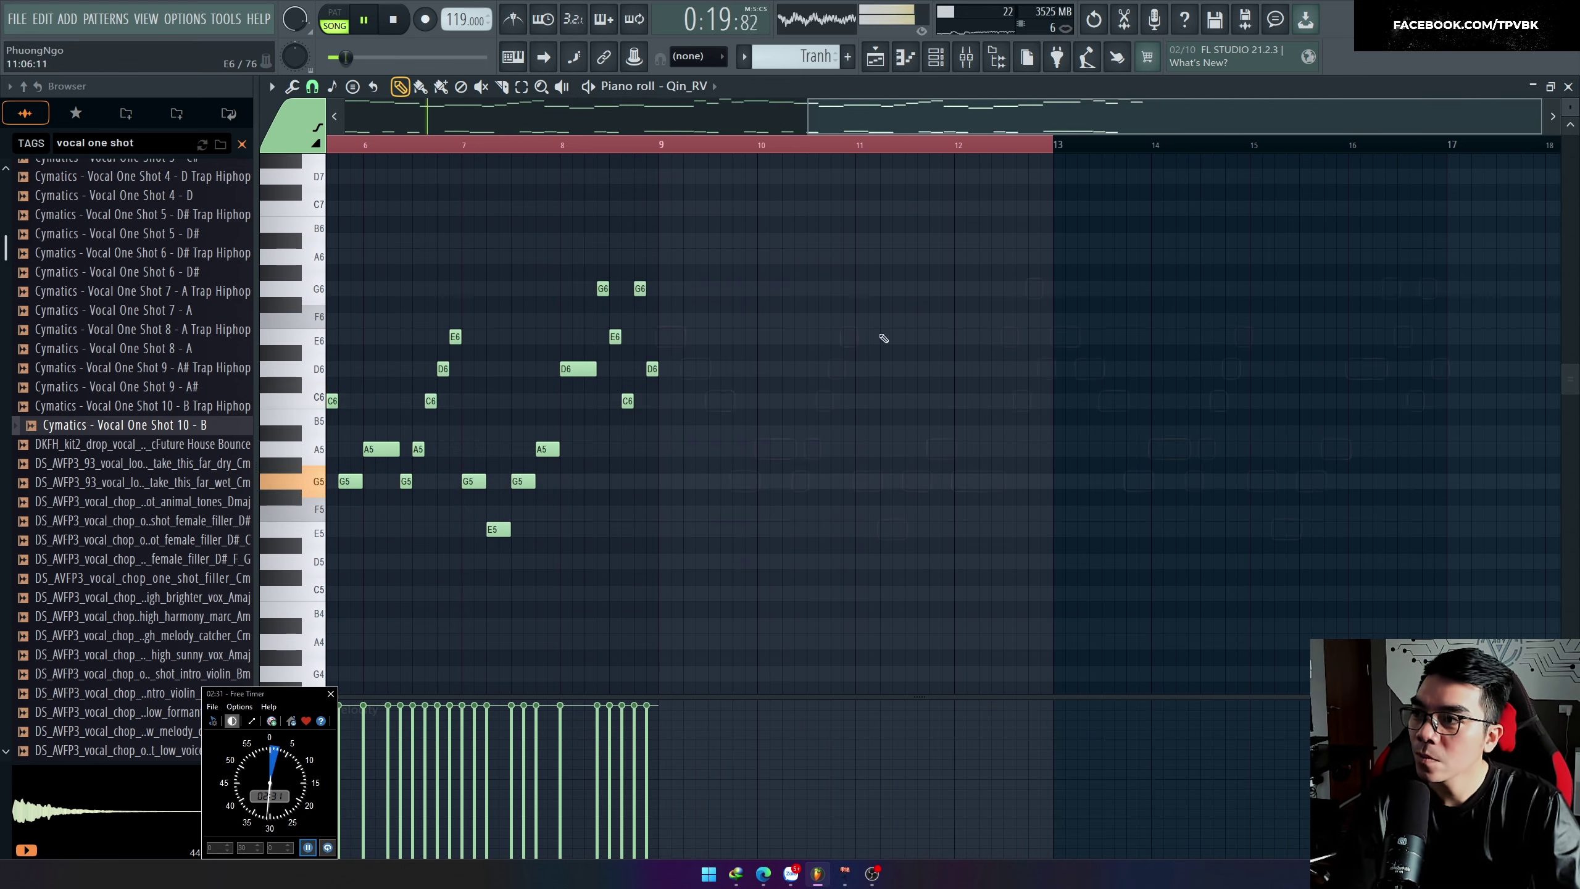
Step: Play through the second half of the Qin_RV melody and delete the G6 and D6 on beat 4 of bar 8
click(366, 150)
scroll(634, 404, down, 2)
scroll(952, 419, down, 4)
scroll(982, 424, up, 2)
scroll(1015, 431, down, 6)
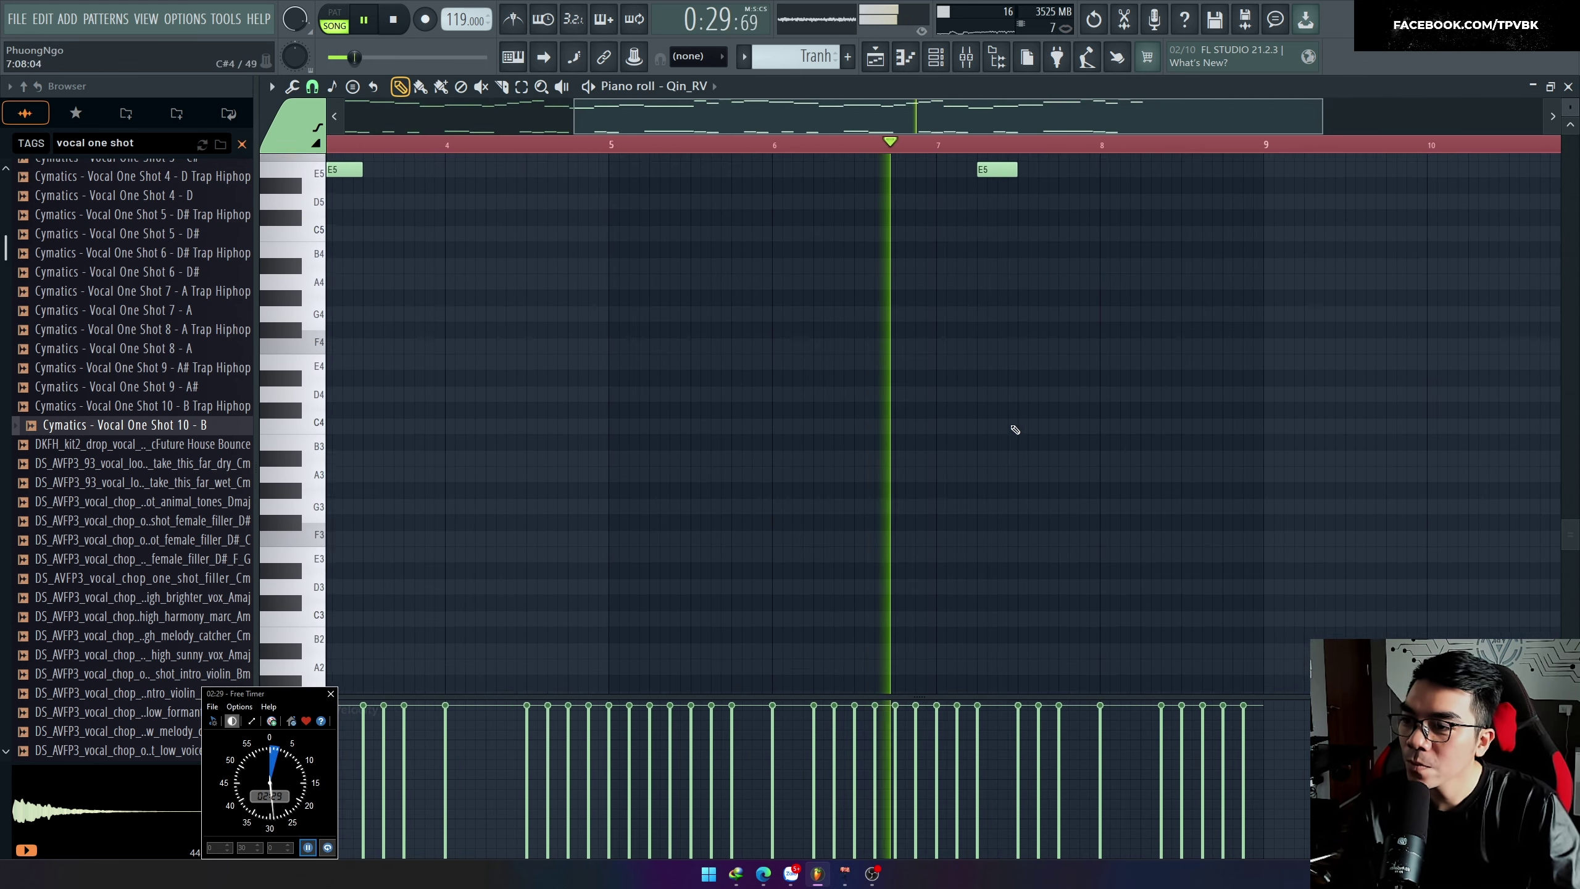
scroll(1112, 448, up, 3)
scroll(965, 452, up, 1)
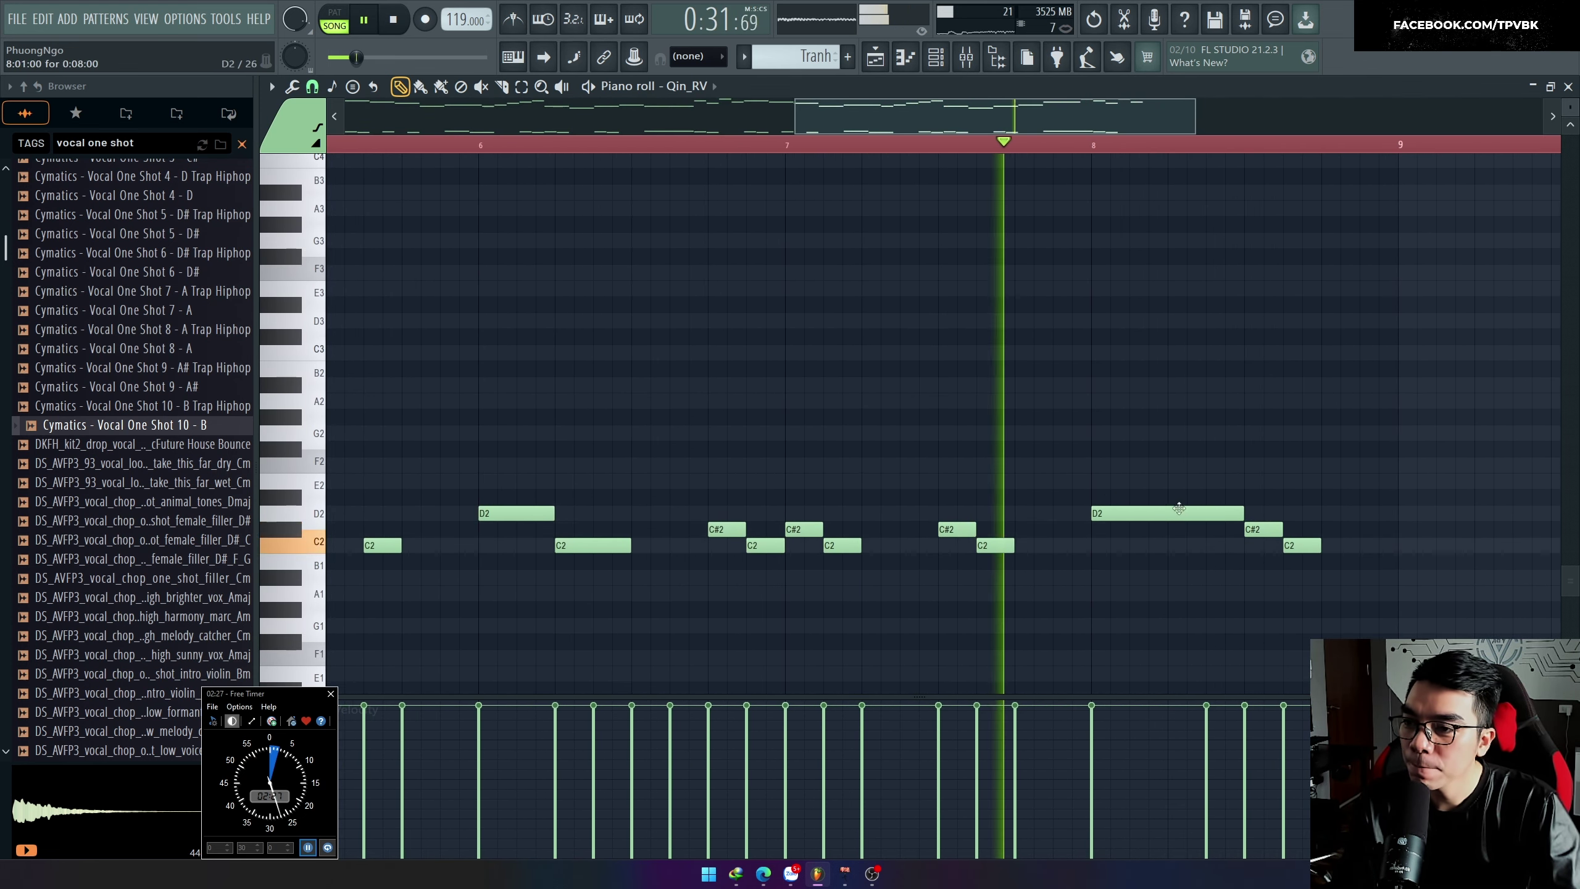
scroll(1049, 510, up, 2)
scroll(1192, 543, up, 8)
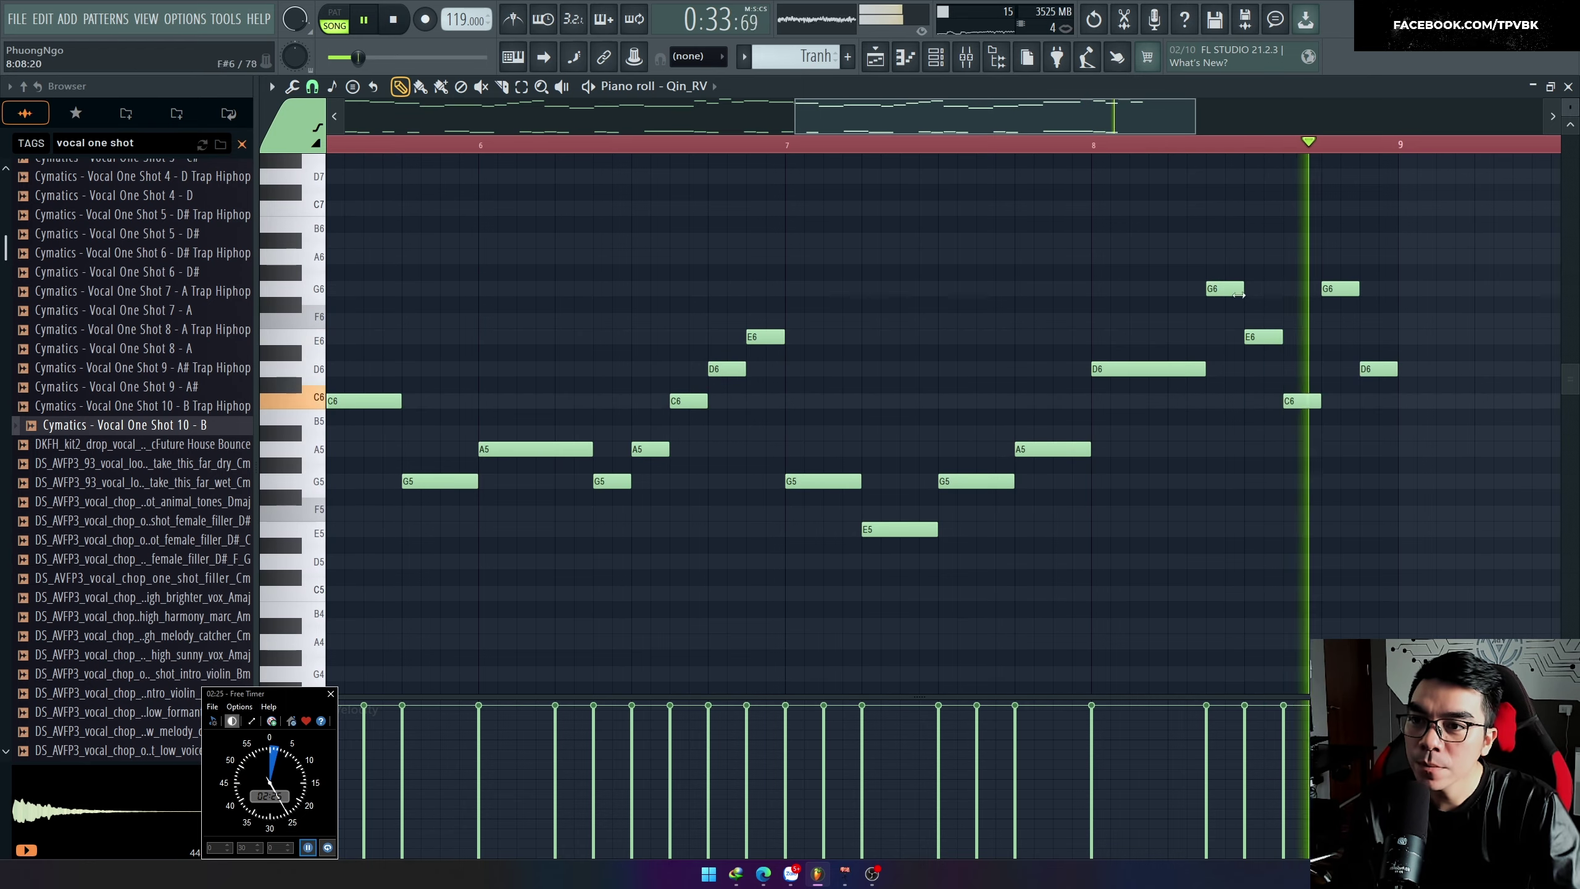
right_click(1340, 290)
right_click(1376, 367)
key(space)
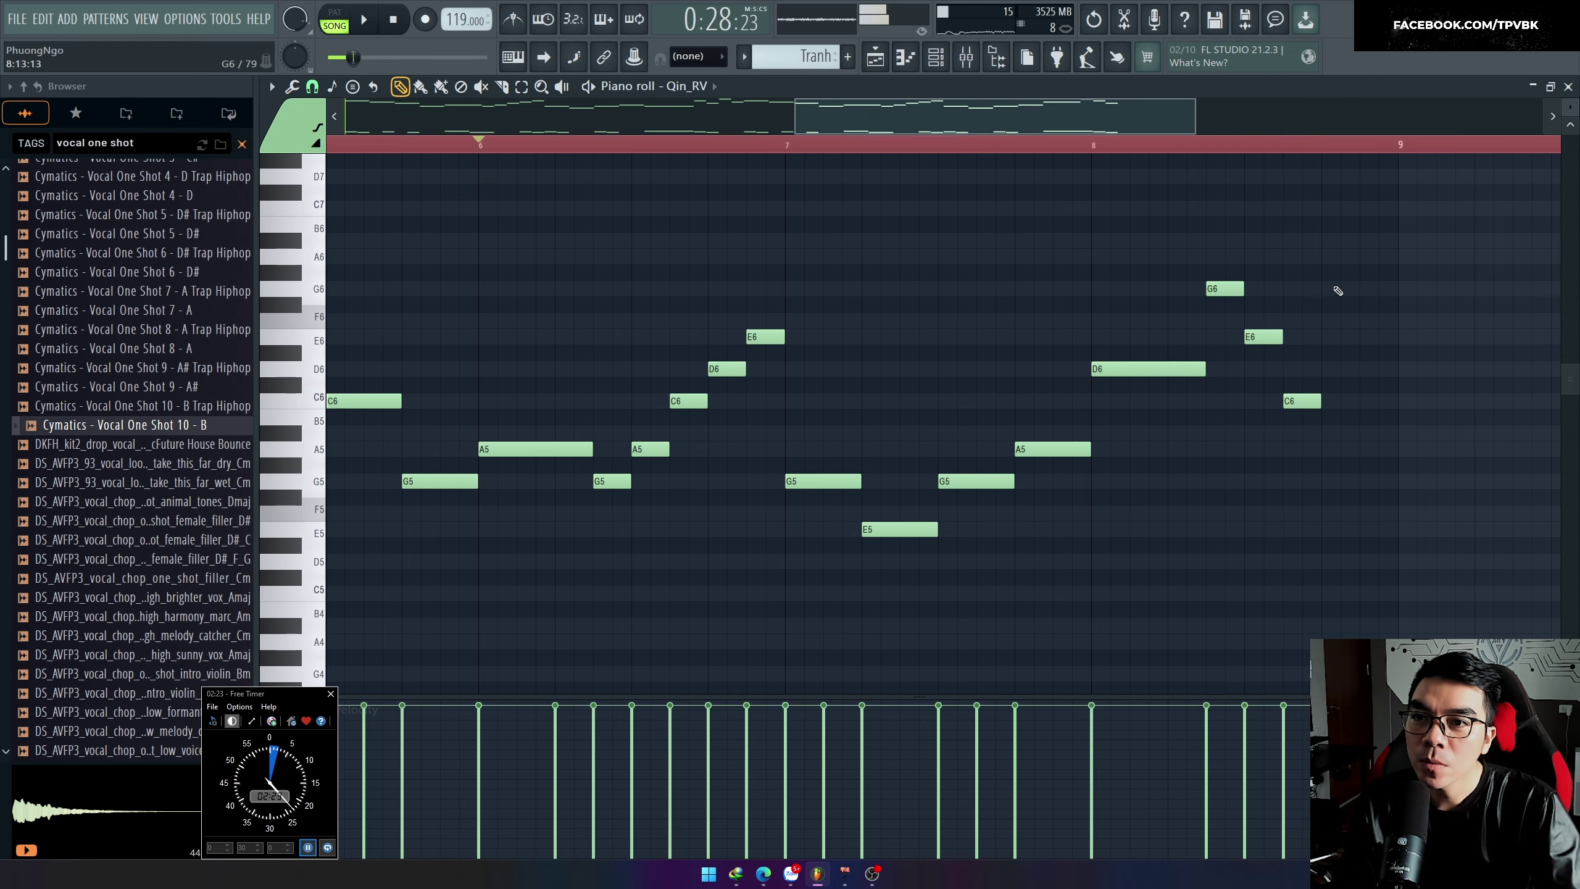
Step: Try a descending run of one-step notes D7, C7, A6 and G6 on beat 4 of bar 8
scroll(1334, 274, up, 1)
click(1330, 215)
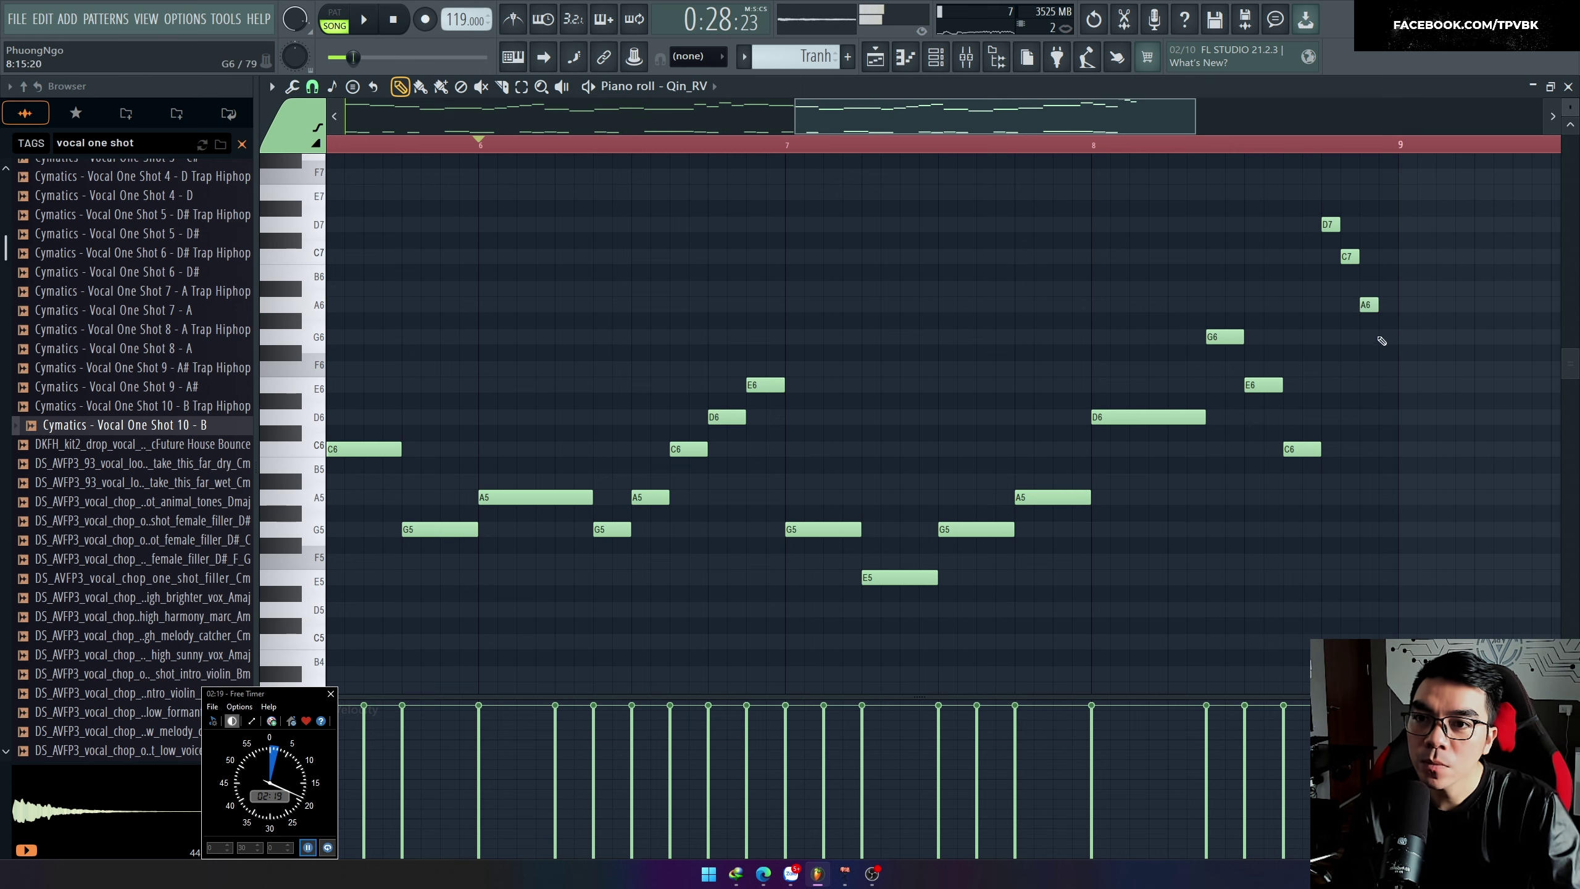
key(space)
scroll(1493, 421, up, 2)
Step: Set the snap to 1/2 step and fill beat 4 of bar 8 with descending half-step notes D7, C7, A6, G6, E6, D6, C6, A5
click(312, 86)
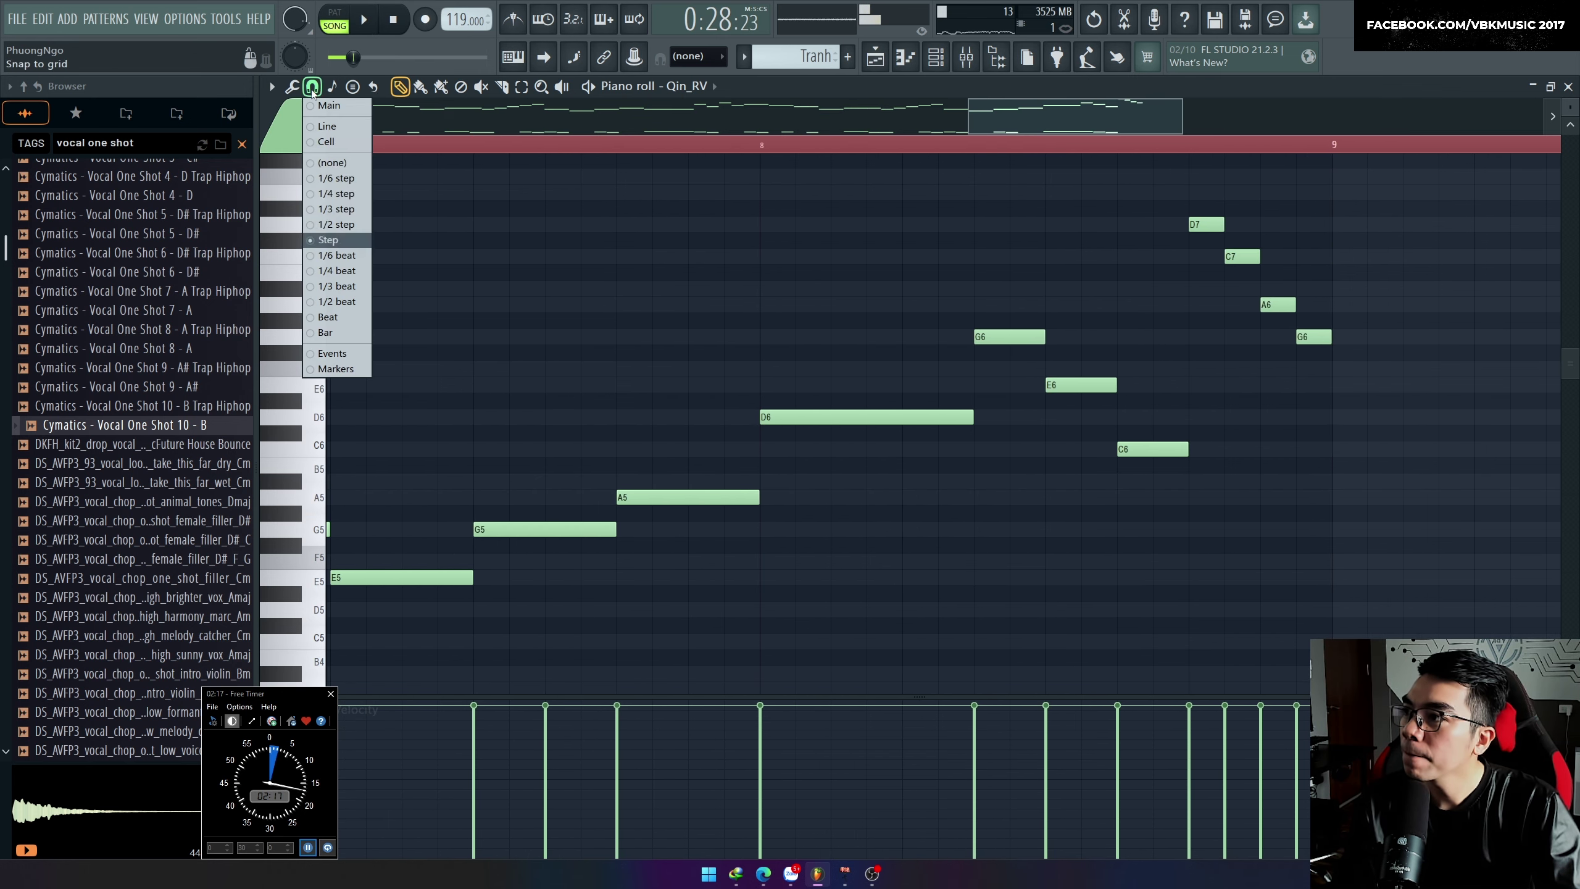
click(329, 256)
scroll(1123, 210, up, 3)
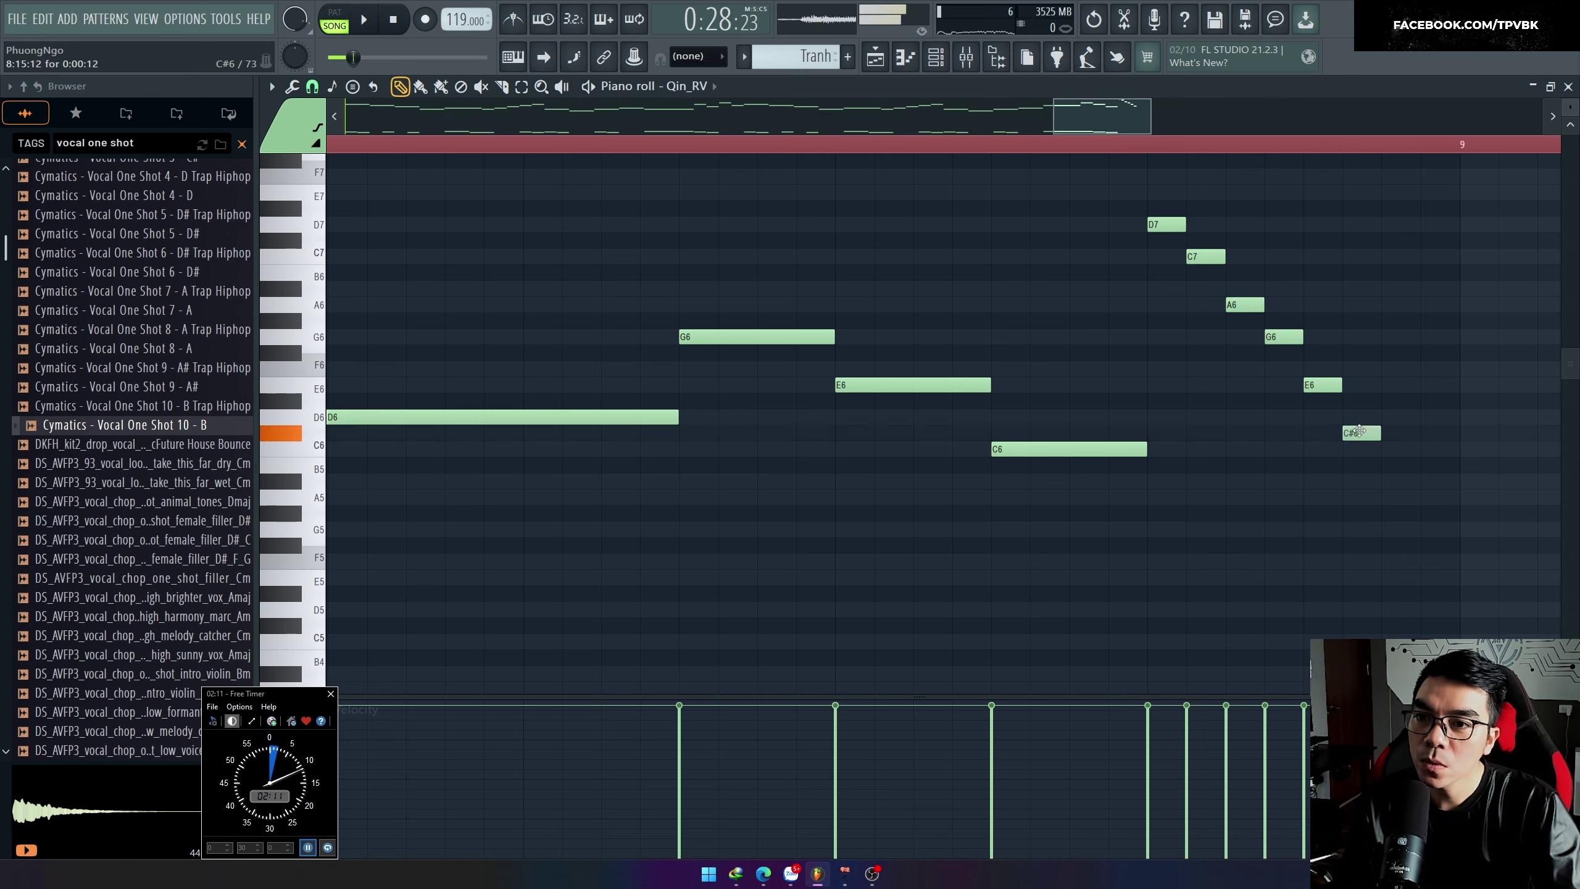
scroll(1399, 495, down, 2)
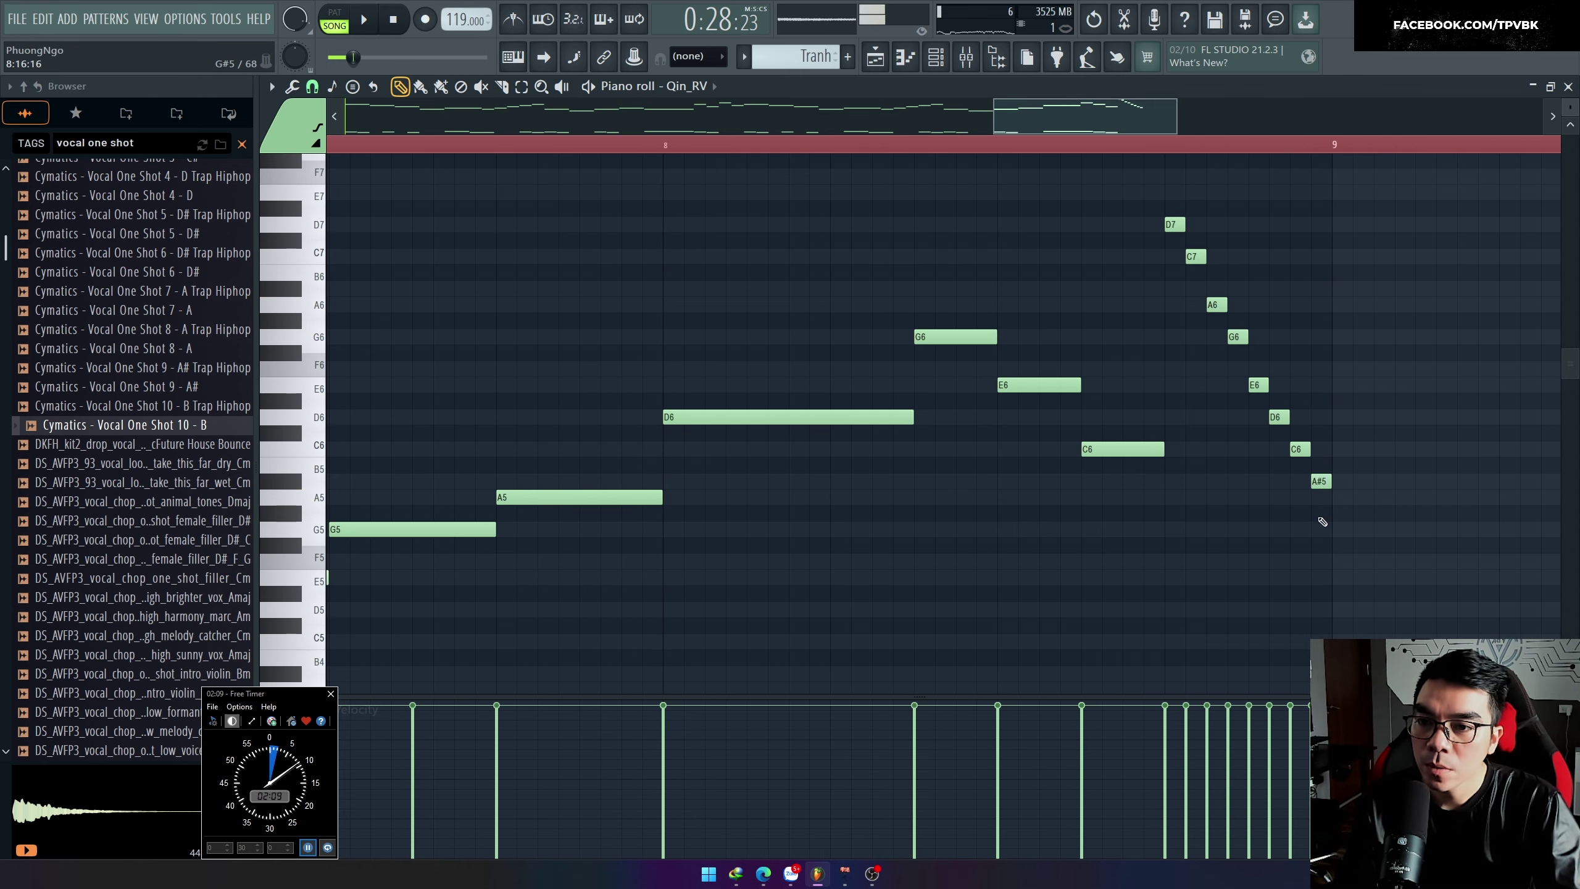
scroll(1262, 488, down, 2)
Step: Play back the melody and lower the velocities of the descending run progressively from C7 down to the last notes
key(space)
key(ctrl+a)
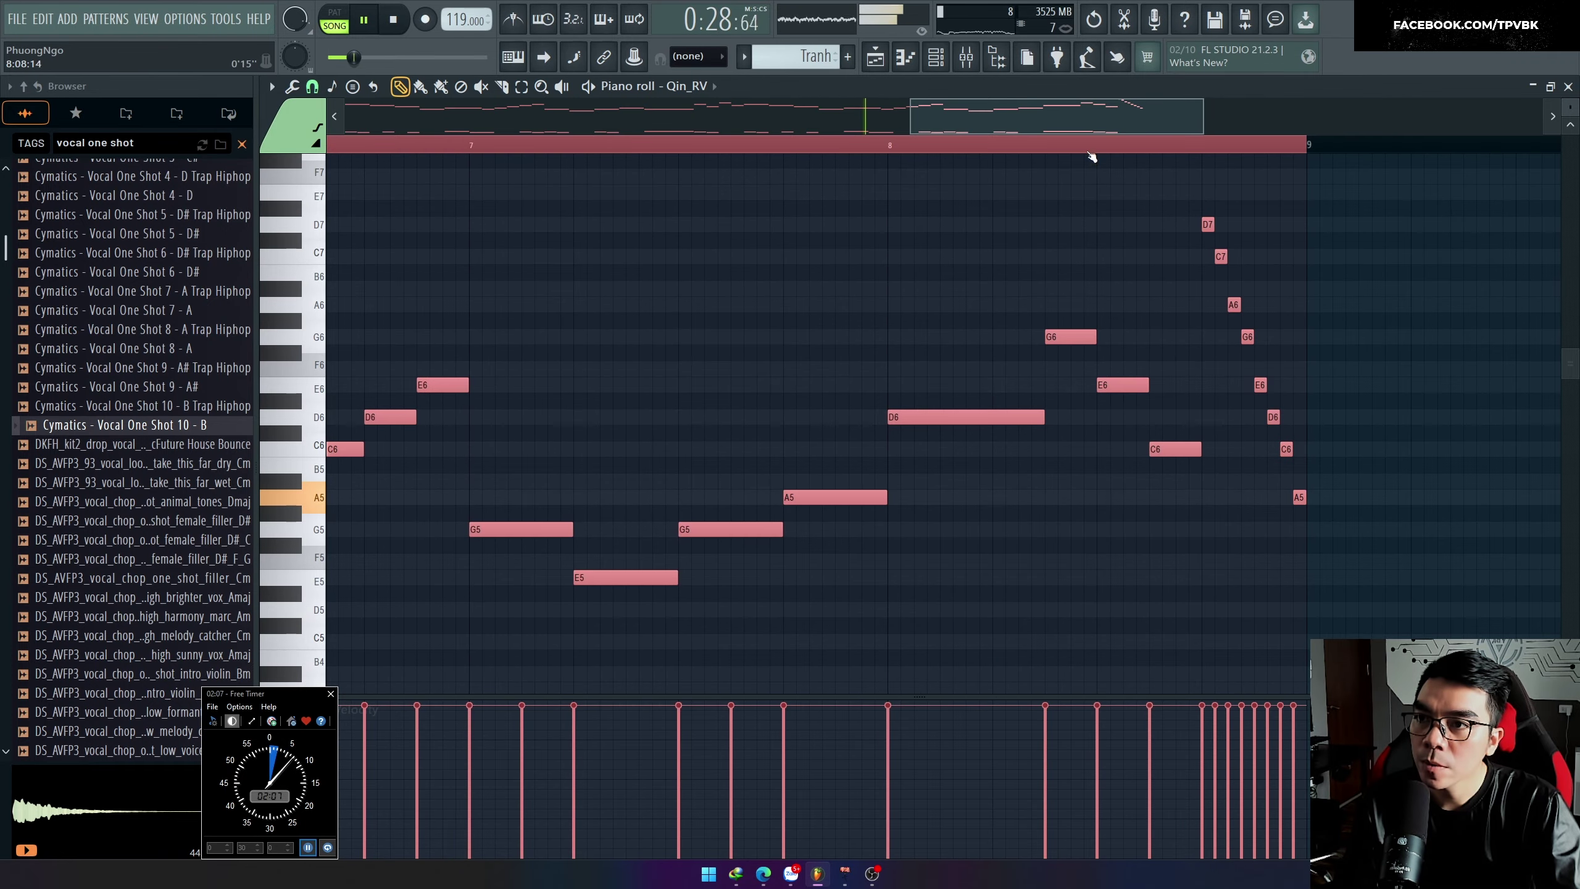
click(1094, 147)
scroll(1213, 535, up, 3)
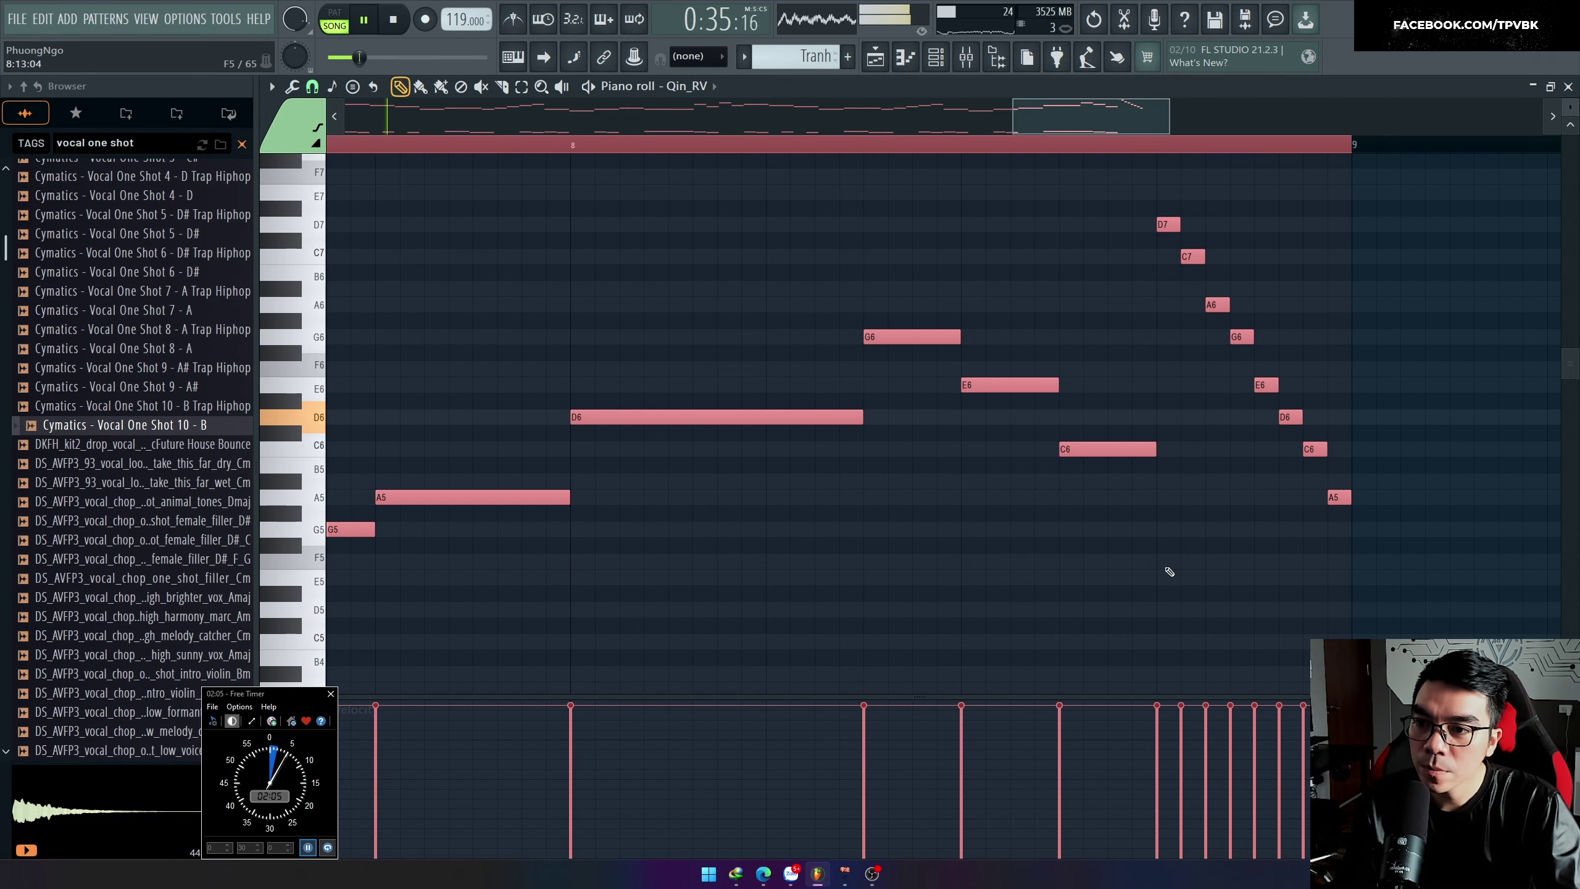
click(1286, 416)
drag(1183, 556, 1386, 217)
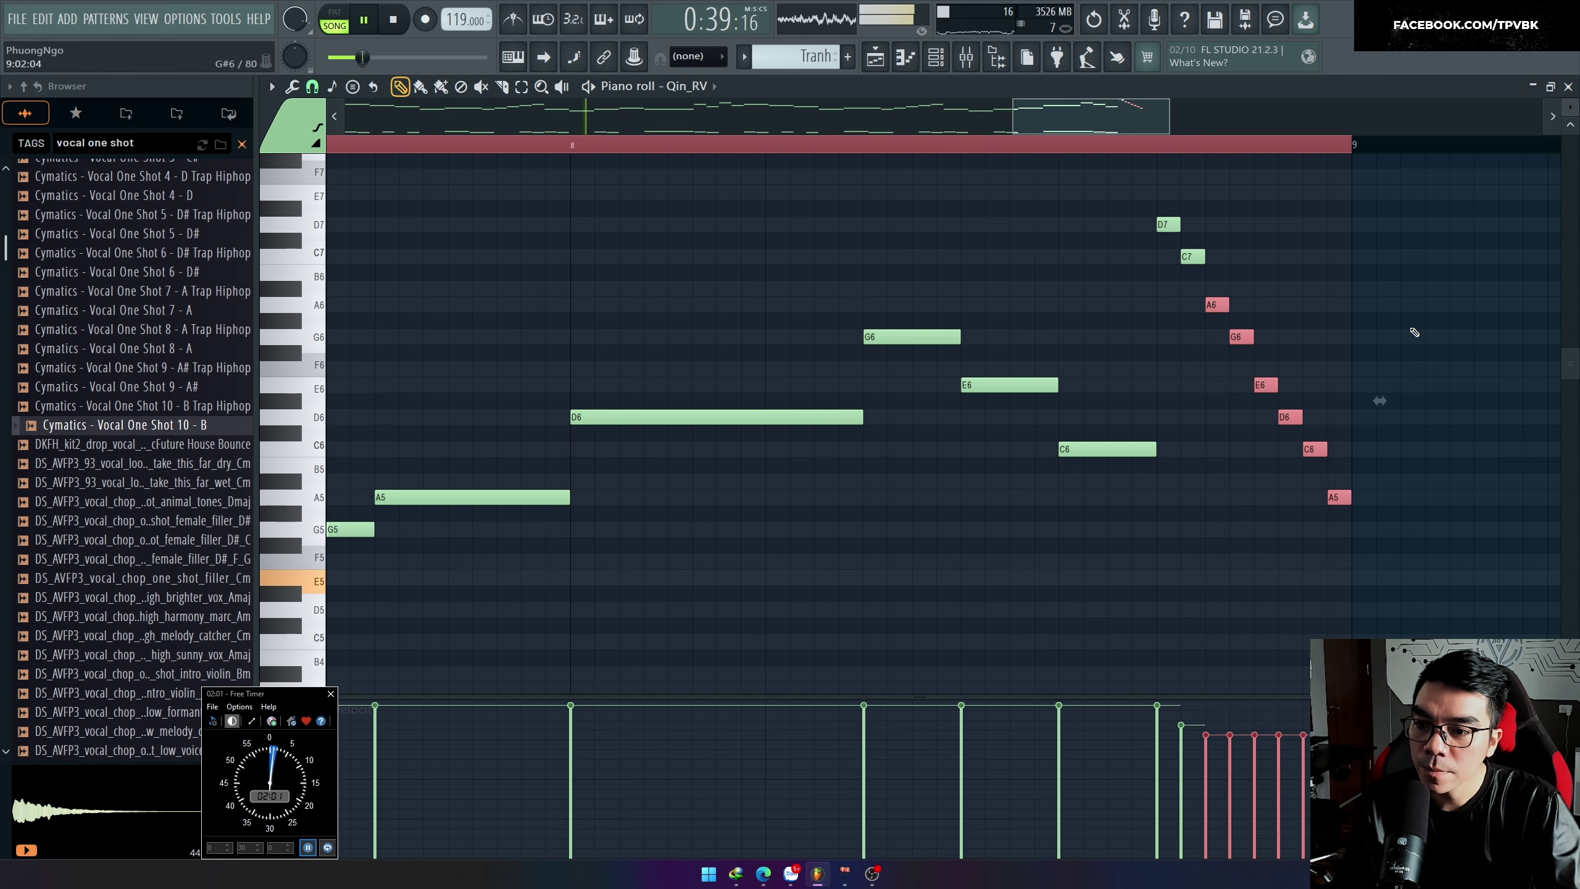
drag(1238, 578, 1391, 337)
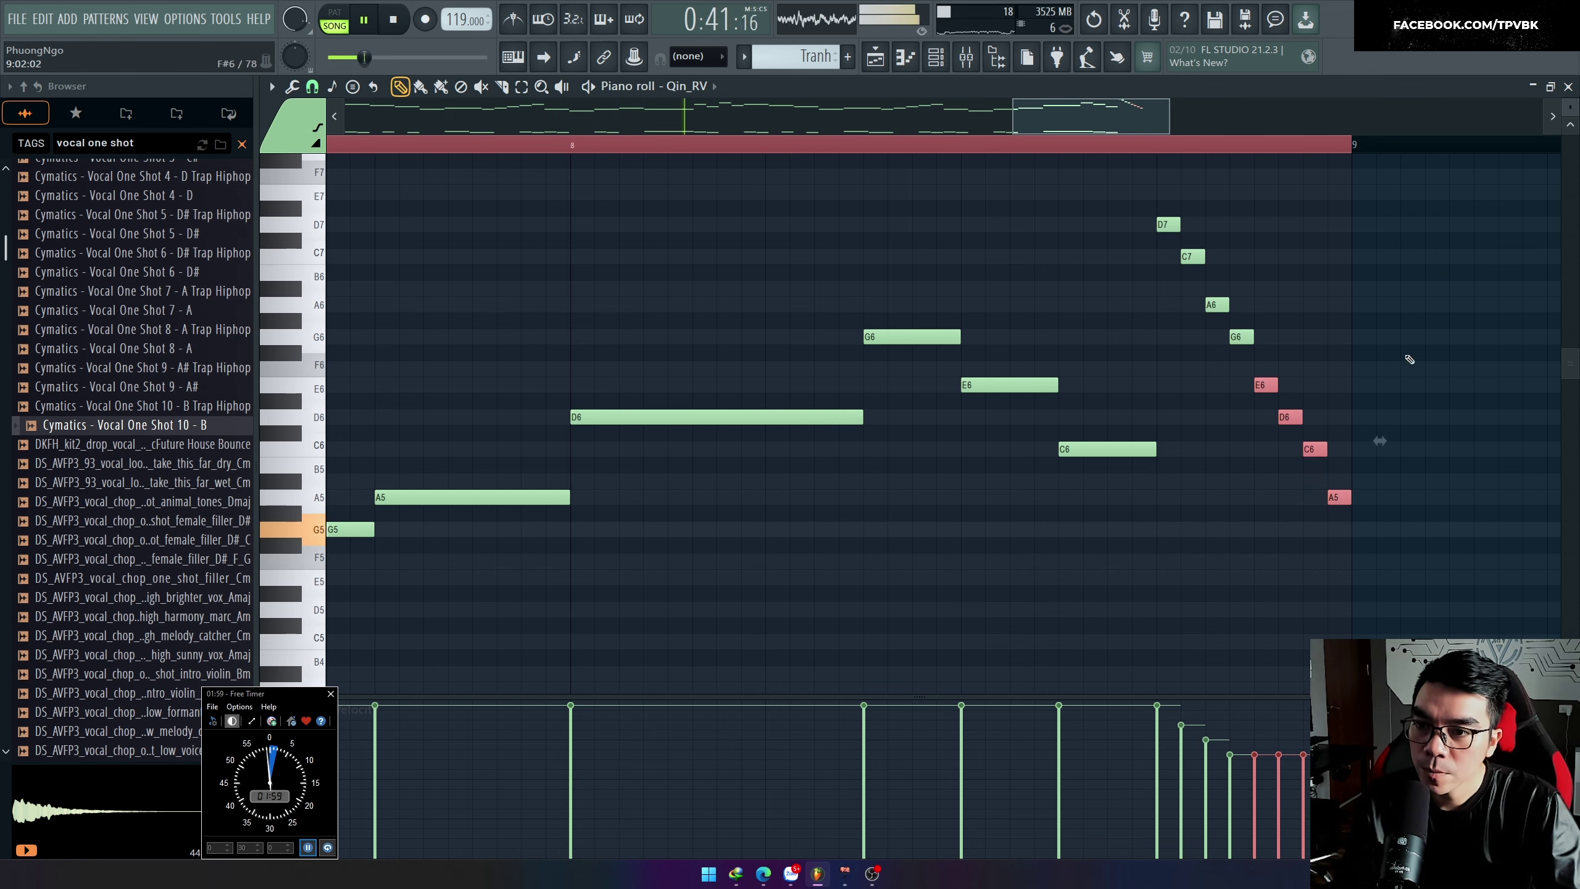
scroll(1392, 411, down, 7)
key(space)
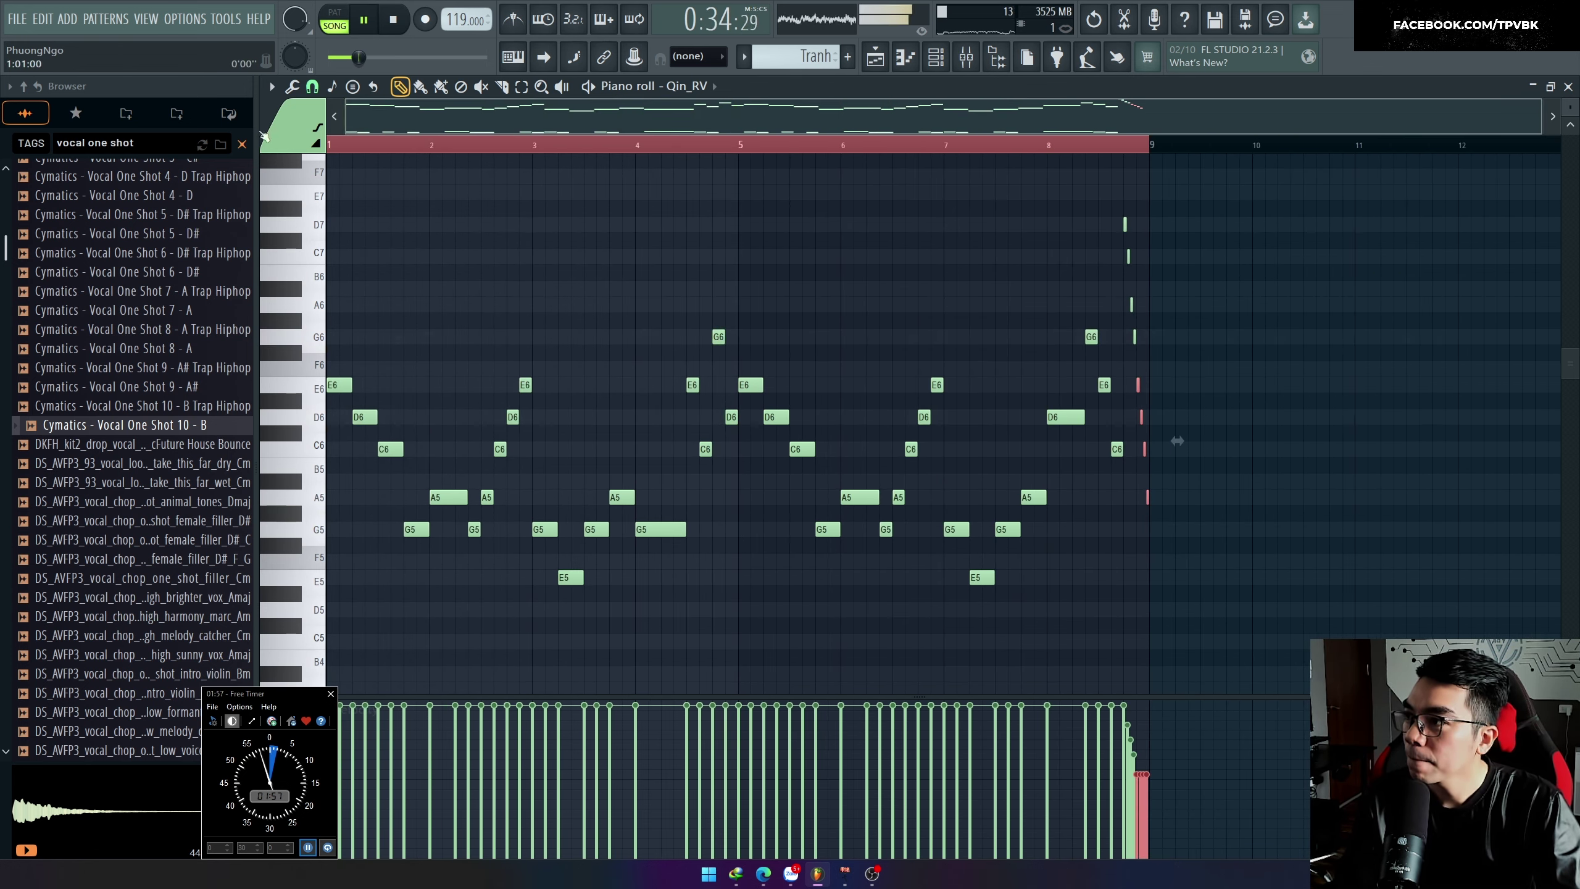
Step: Unmute the drum, percussion, bass and hat tracks 6 to 10 in the playlist and play the arrangement from the start
key(F5)
scroll(765, 503, down, 7)
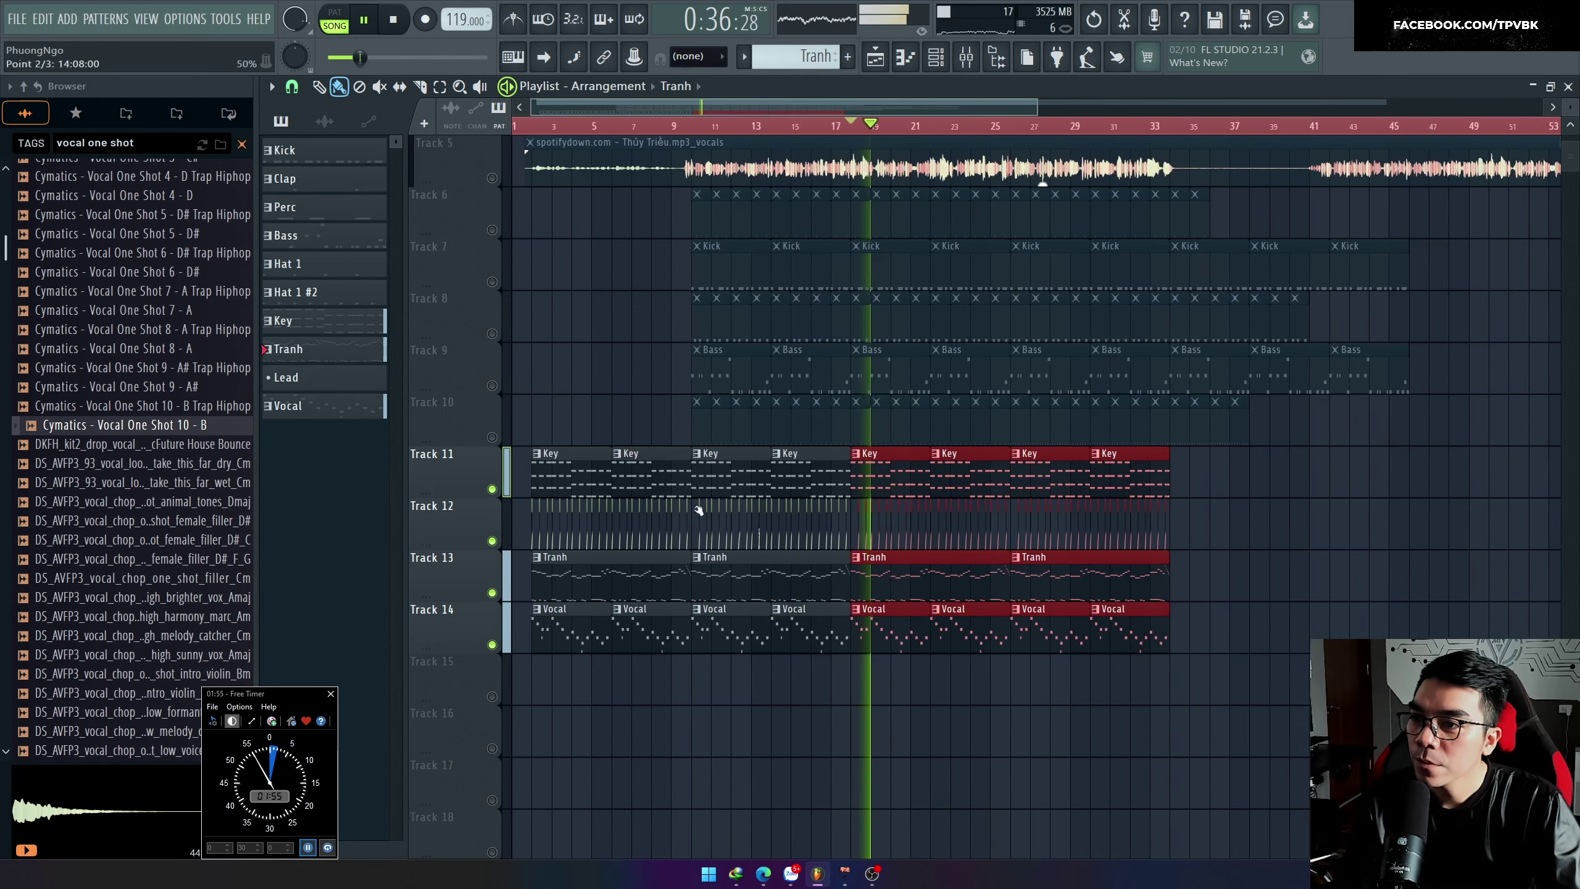
key(space)
right_click(486, 188)
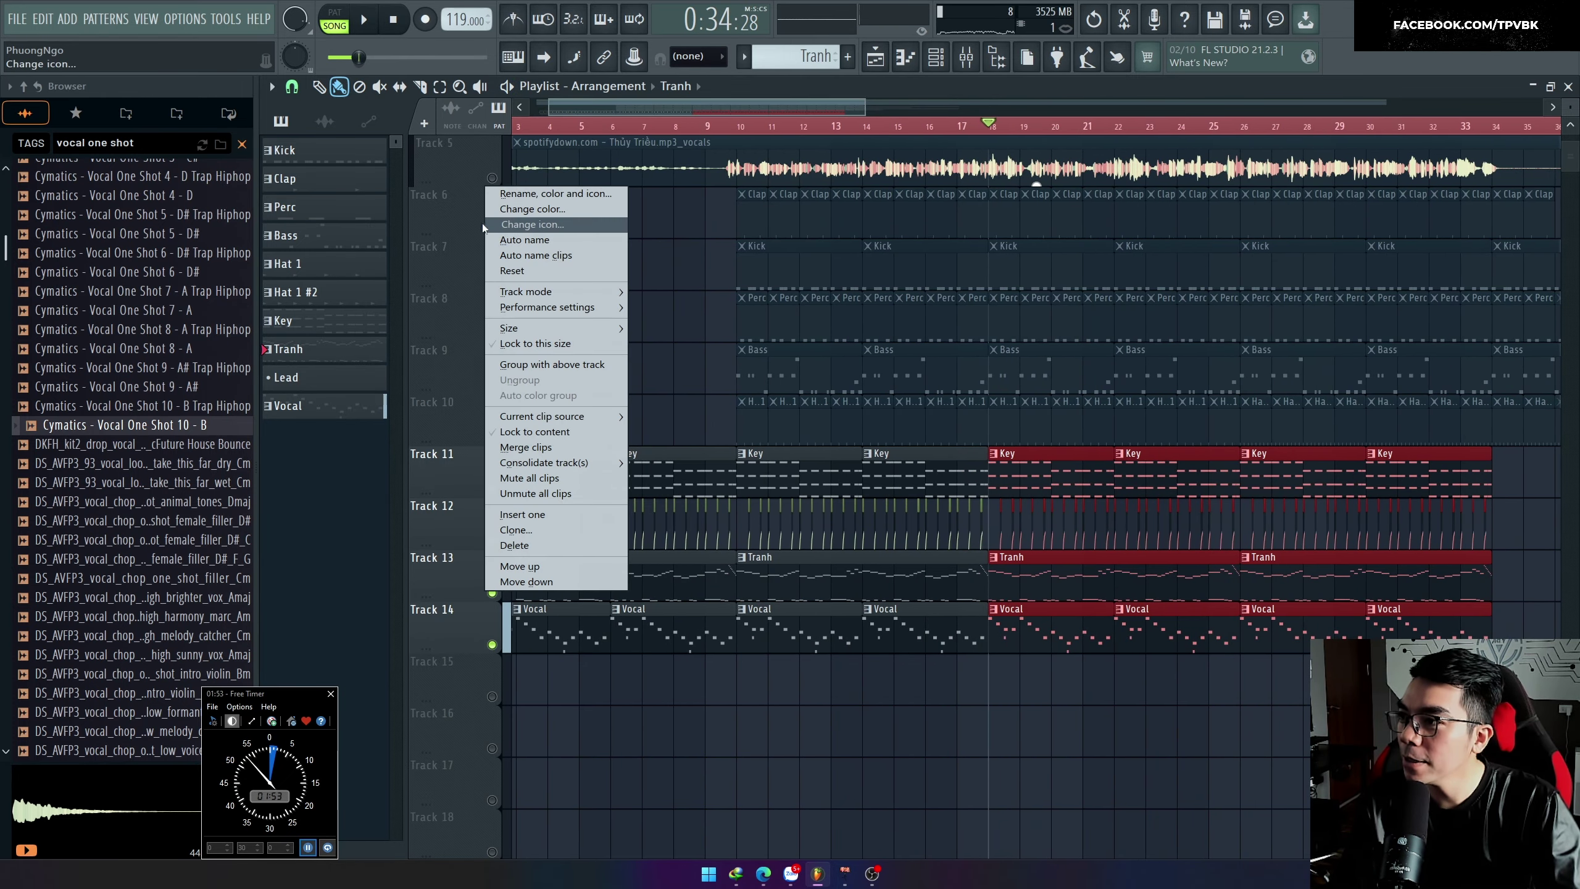
click(483, 225)
right_click(494, 232)
drag(495, 283, 498, 548)
click(492, 593)
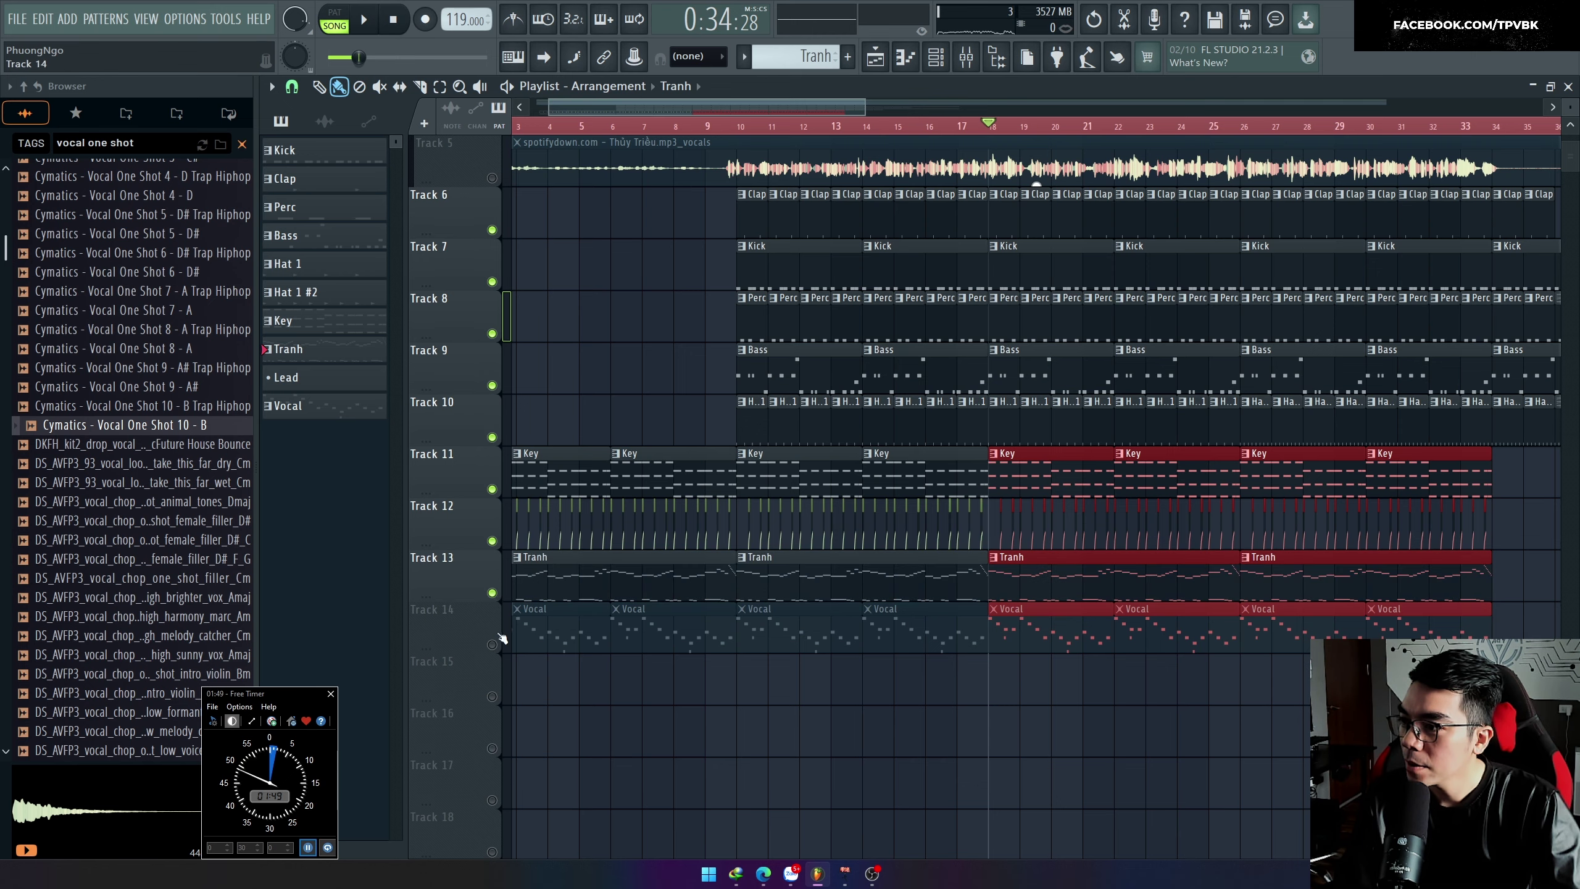
click(493, 644)
scroll(999, 784, down, 2)
scroll(562, 166, up, 5)
key(space)
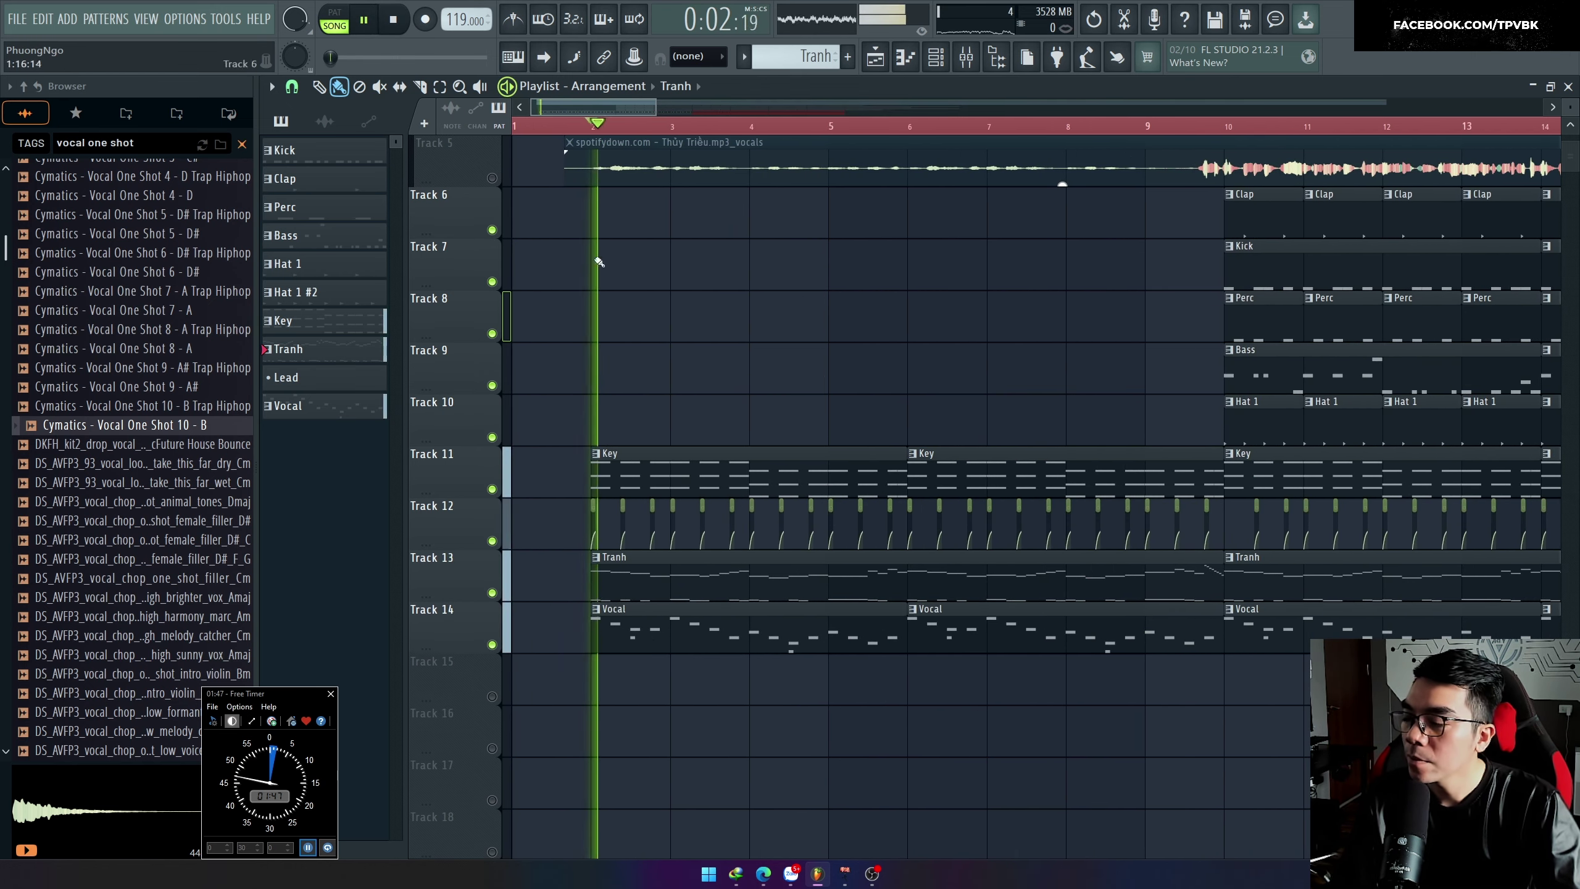
Step: Adjust the volume of the Cymatics vocal one-shot channel and rename the Serum channel as Kêy
key(F6)
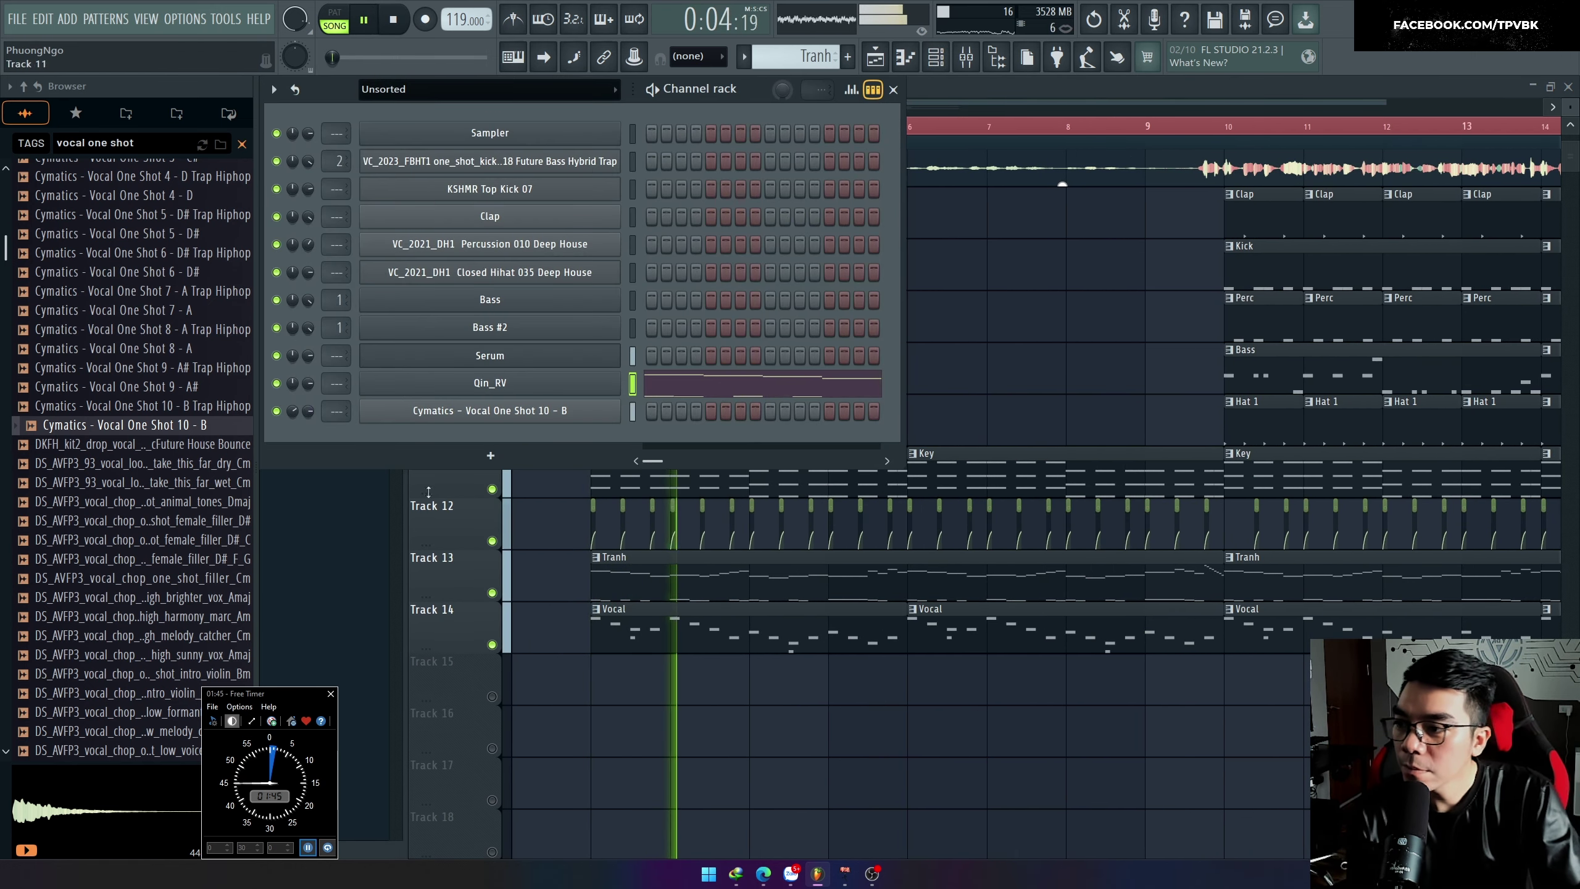
mouse_move(308, 411)
mouse_down()
mouse_move(308, 430)
mouse_move(308, 408)
mouse_up()
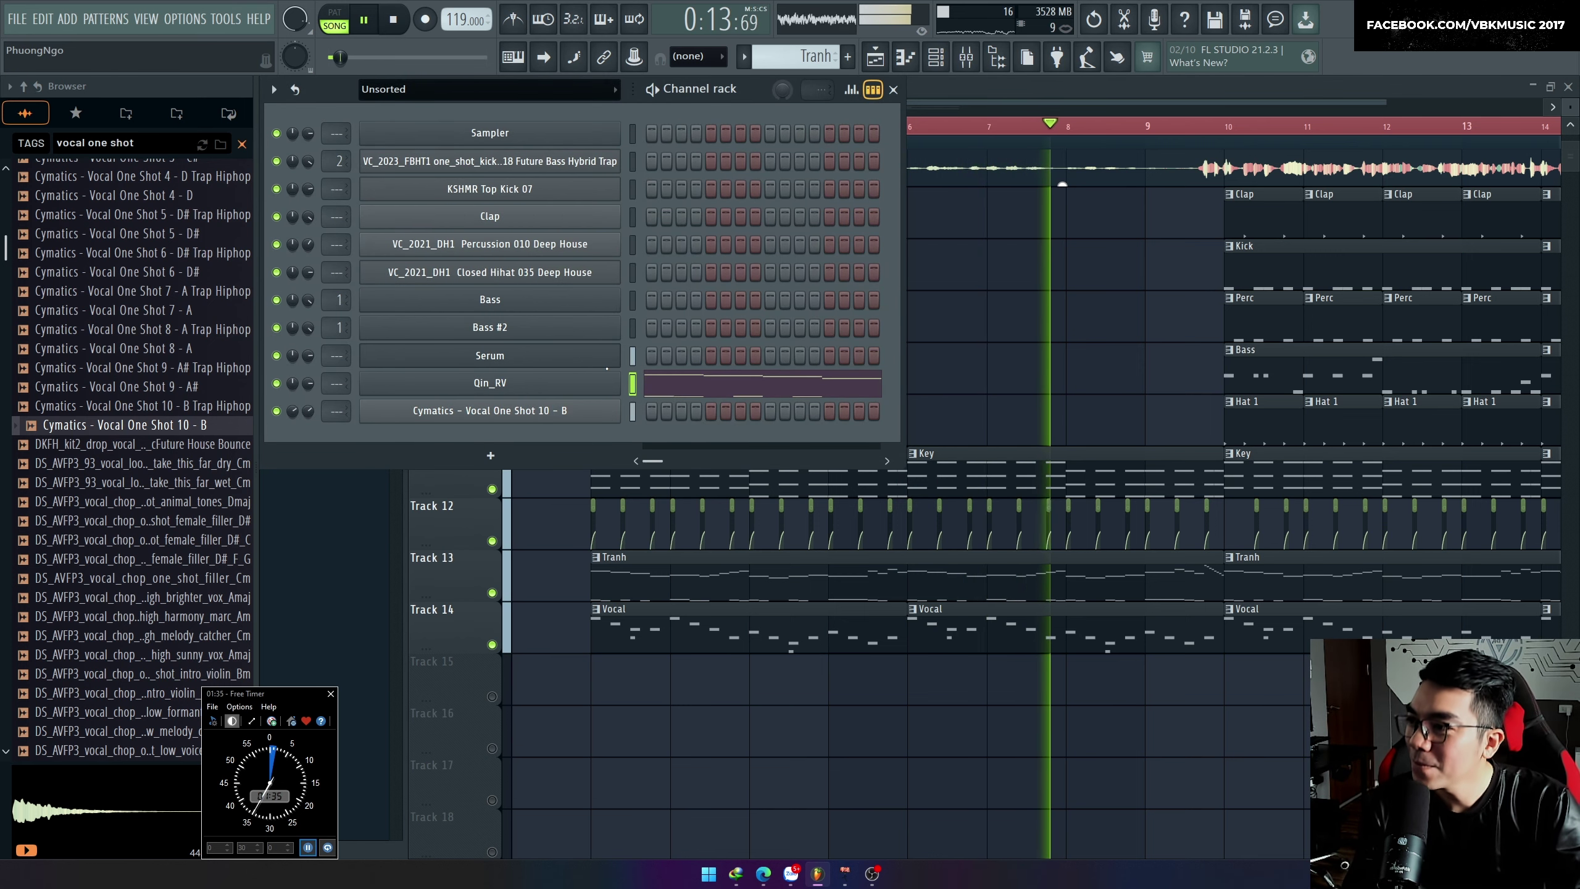
middle_click(511, 357)
text(Keuy)
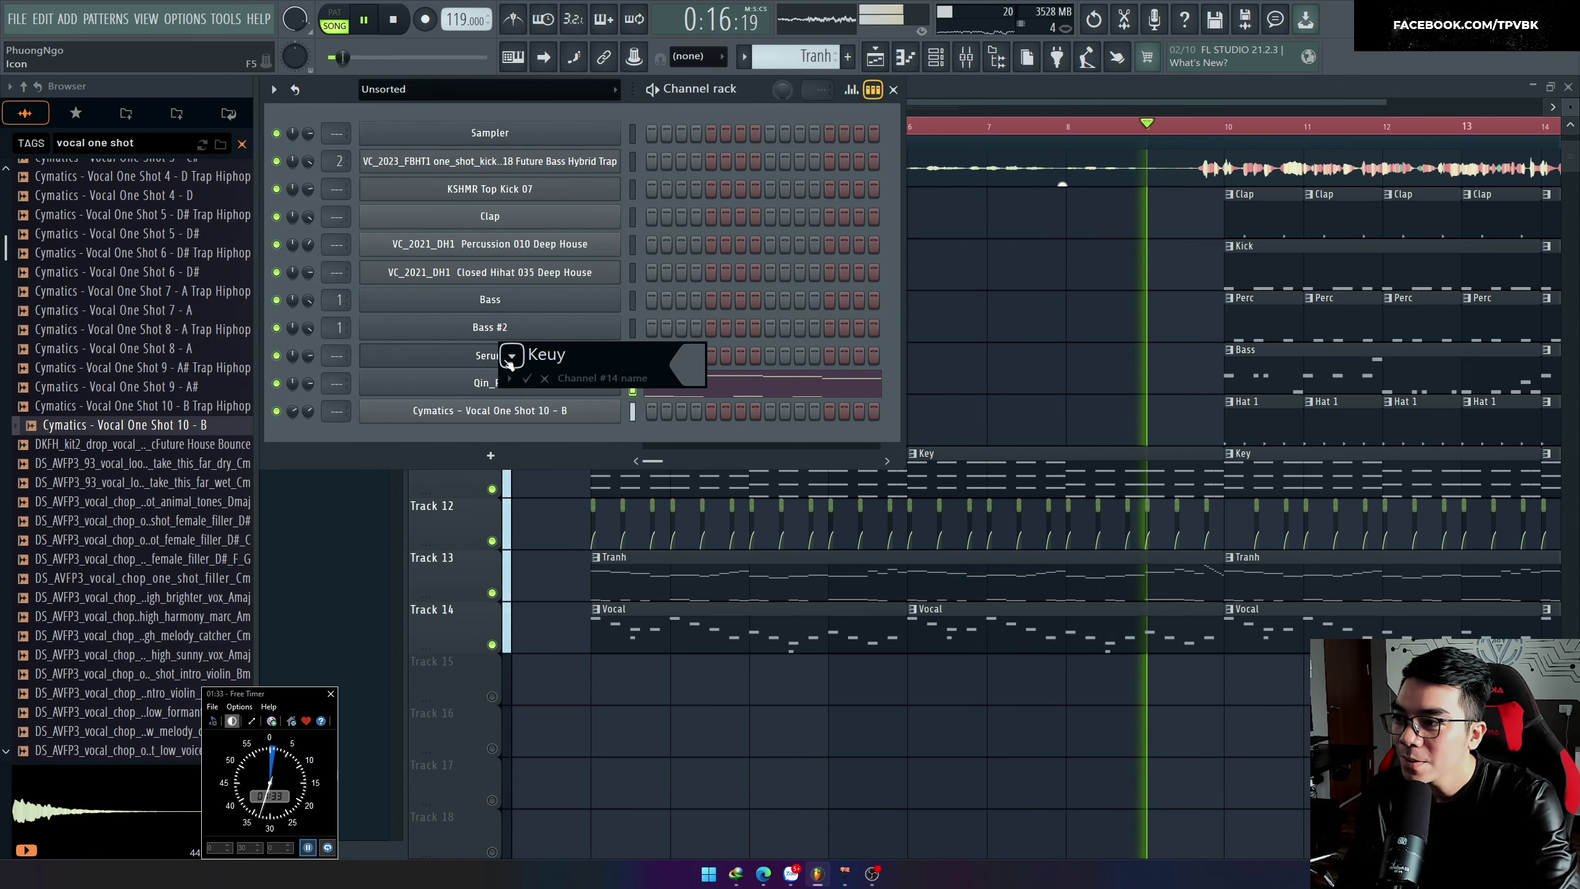
key(BackSpace)
key(BackSpace)
text(ey)
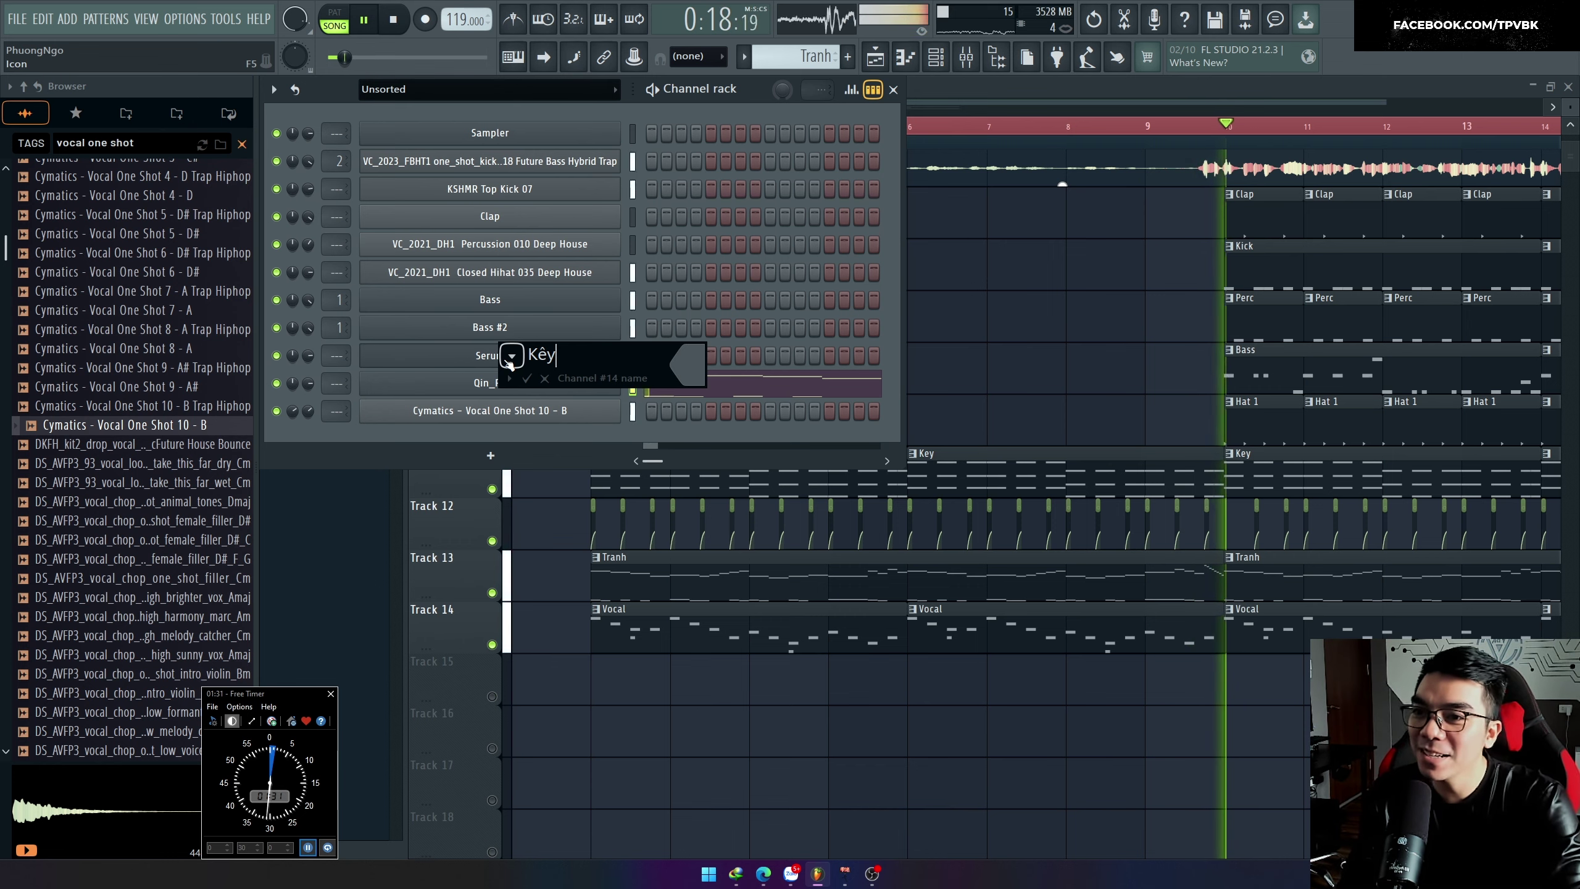
key(Return)
Step: Copy the first Hat 1 clip one bar earlier, to bar 9 on Track 10
key(F6)
drag(1241, 422, 1162, 423)
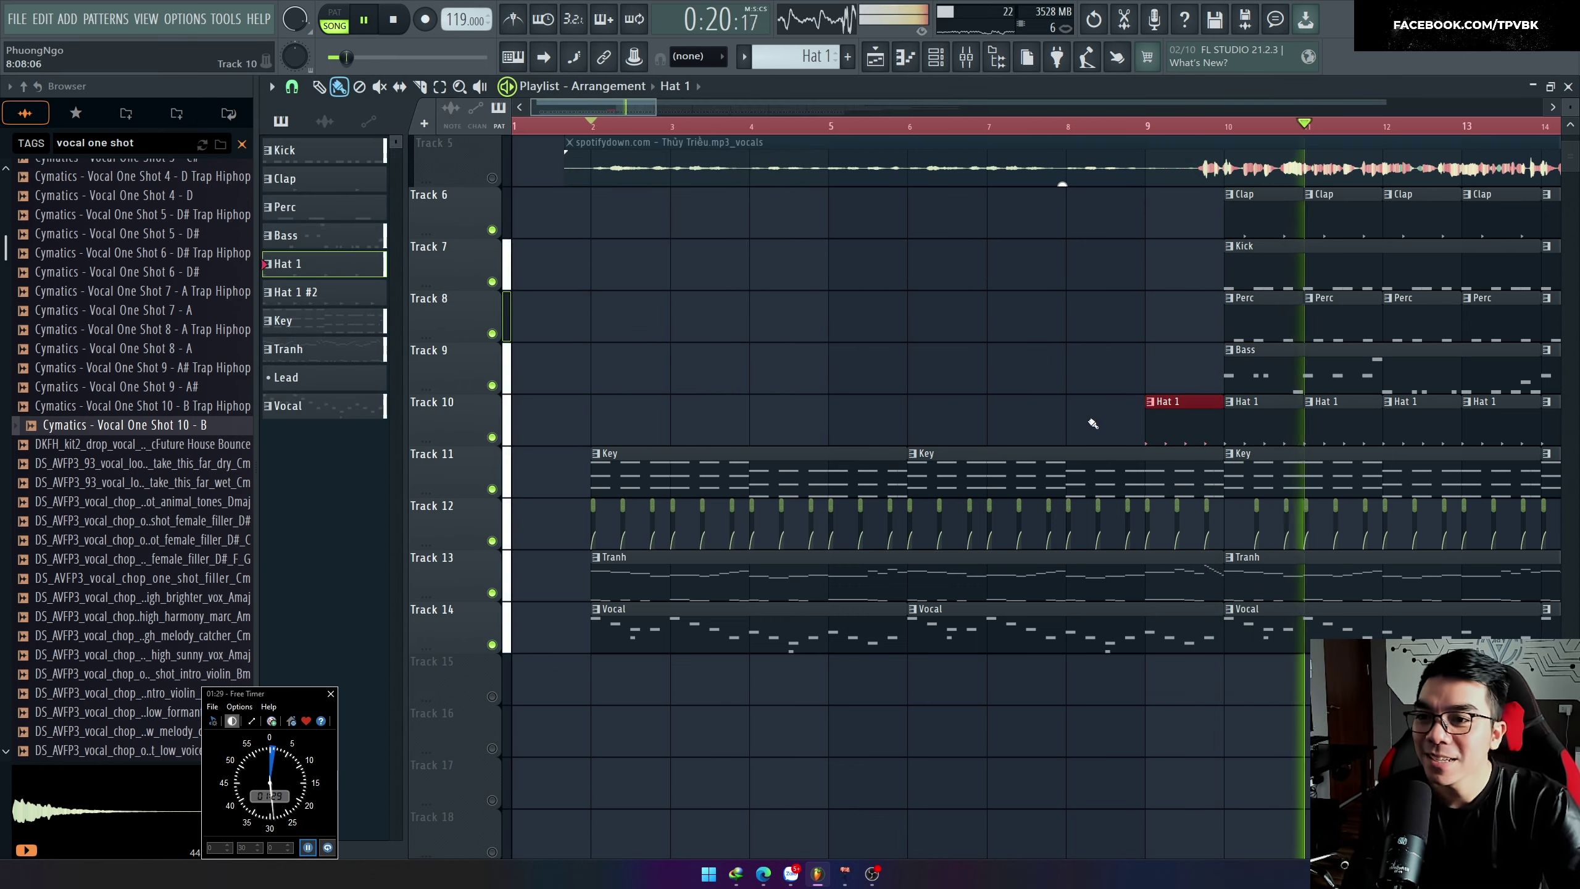
scroll(996, 374, down, 1)
Step: Collapse the grouped reference stem tracks under Track 1 and mute Track 1
scroll(948, 353, up, 4)
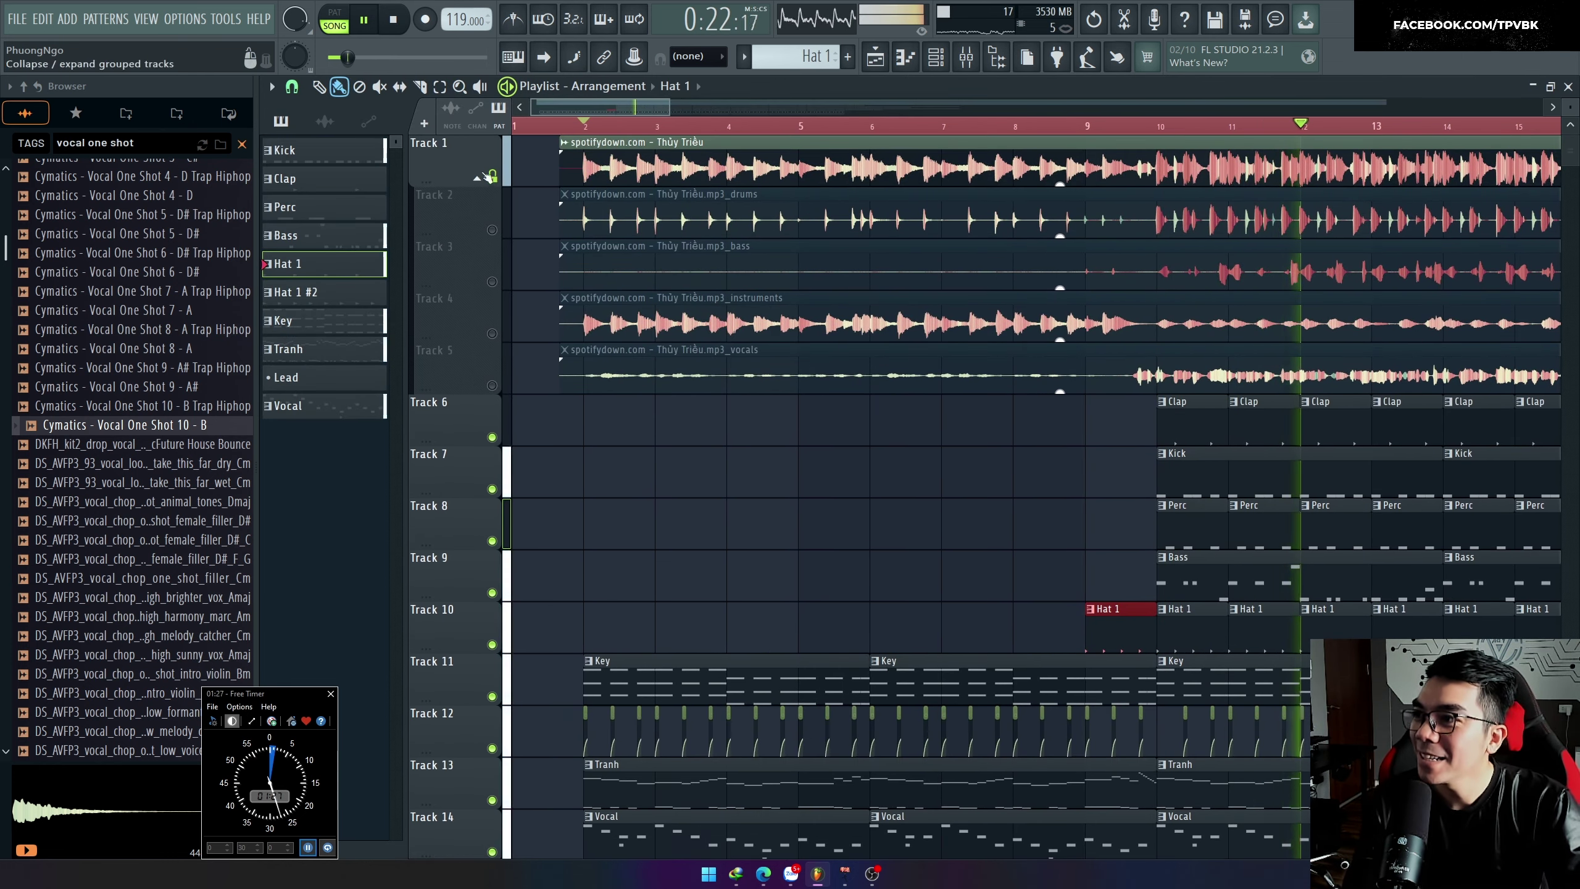
click(477, 179)
click(492, 177)
scroll(746, 358, down, 2)
scroll(670, 376, up, 1)
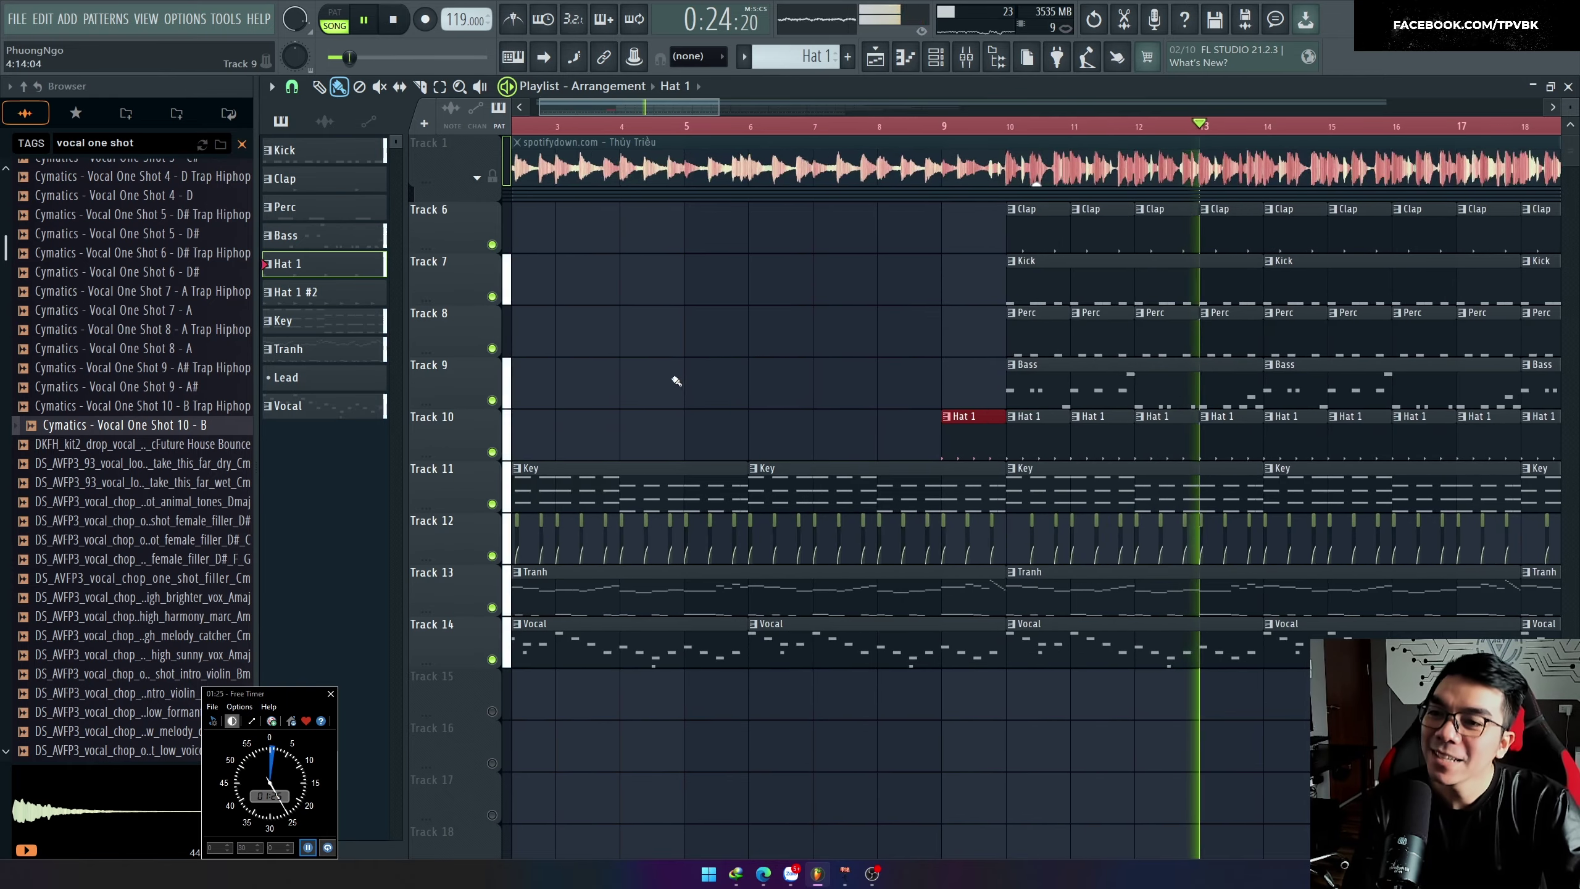
scroll(720, 371, down, 2)
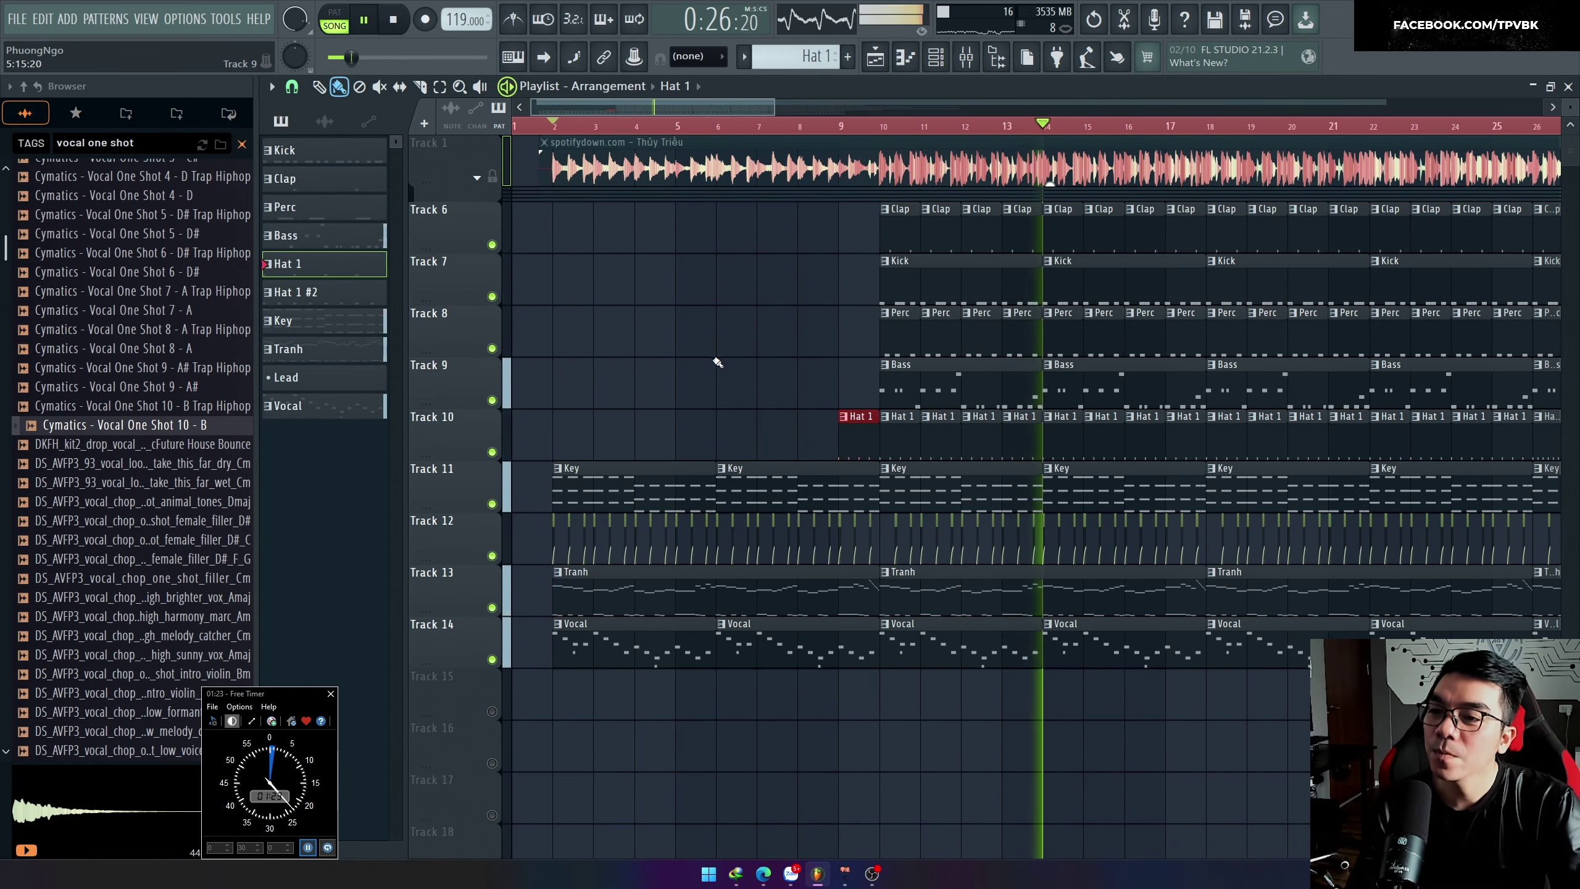
Step: Open the Key pattern to check its channel in the channel rack, and return to the playlist
double_click(942, 512)
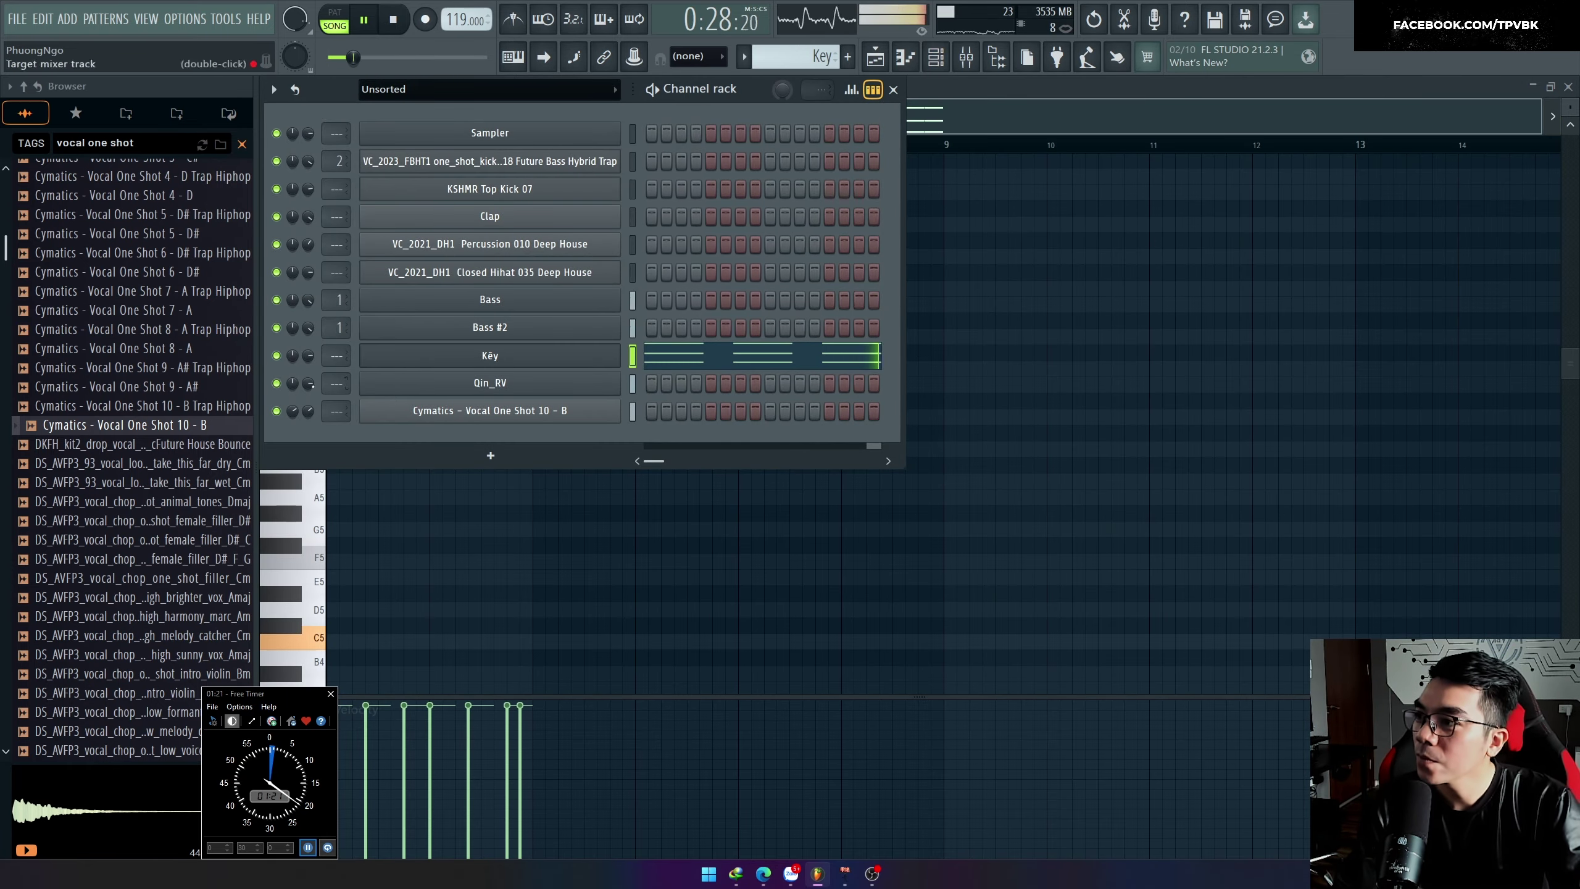
key(F5)
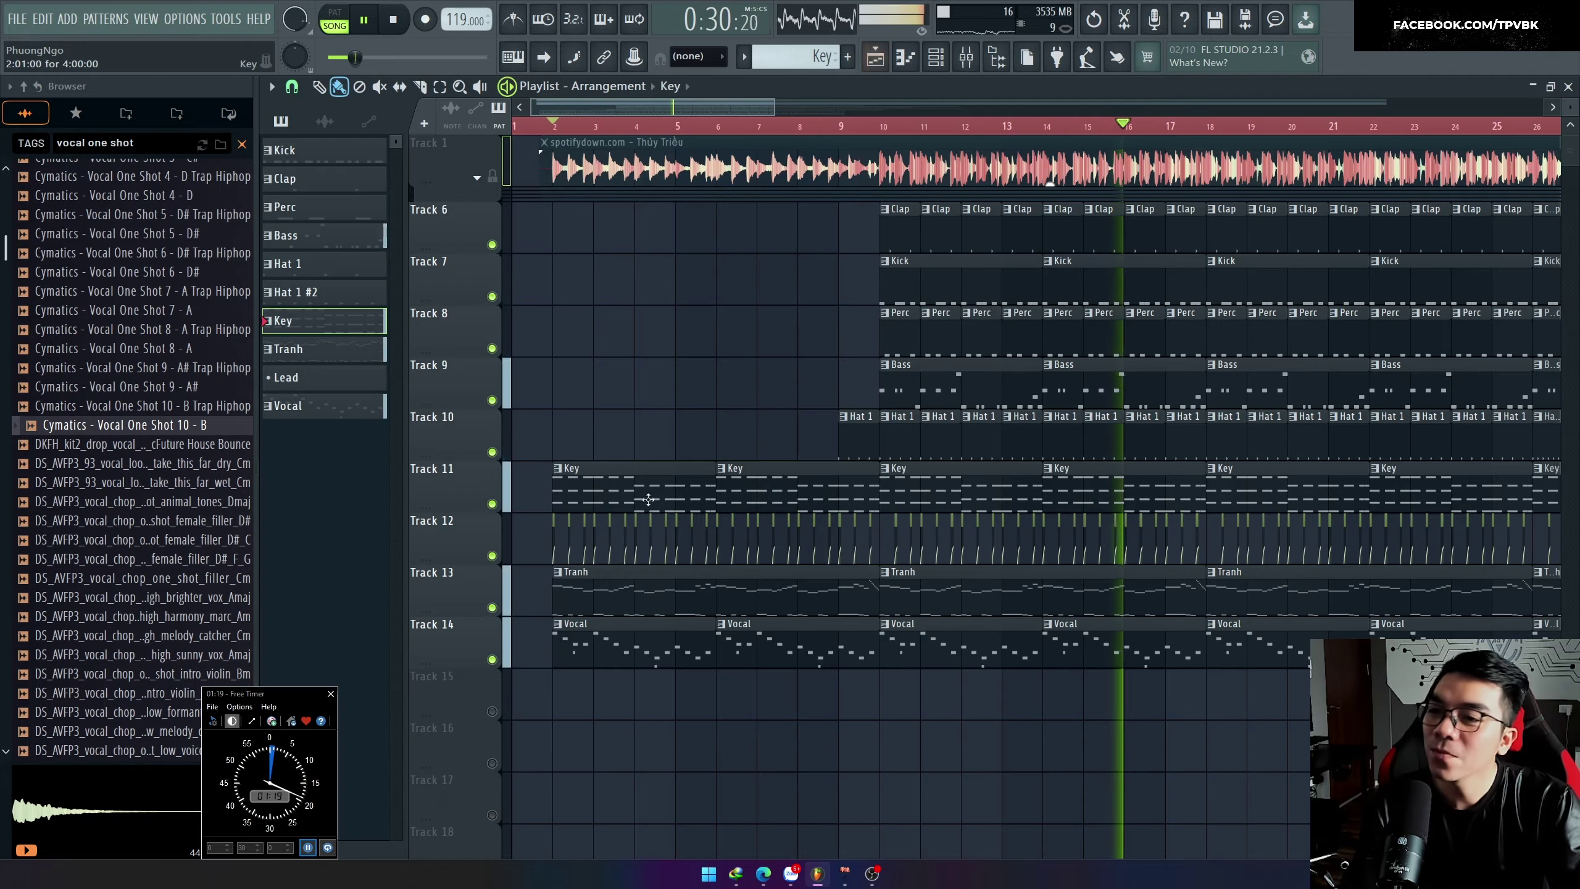
scroll(776, 599, down, 2)
scroll(815, 603, up, 1)
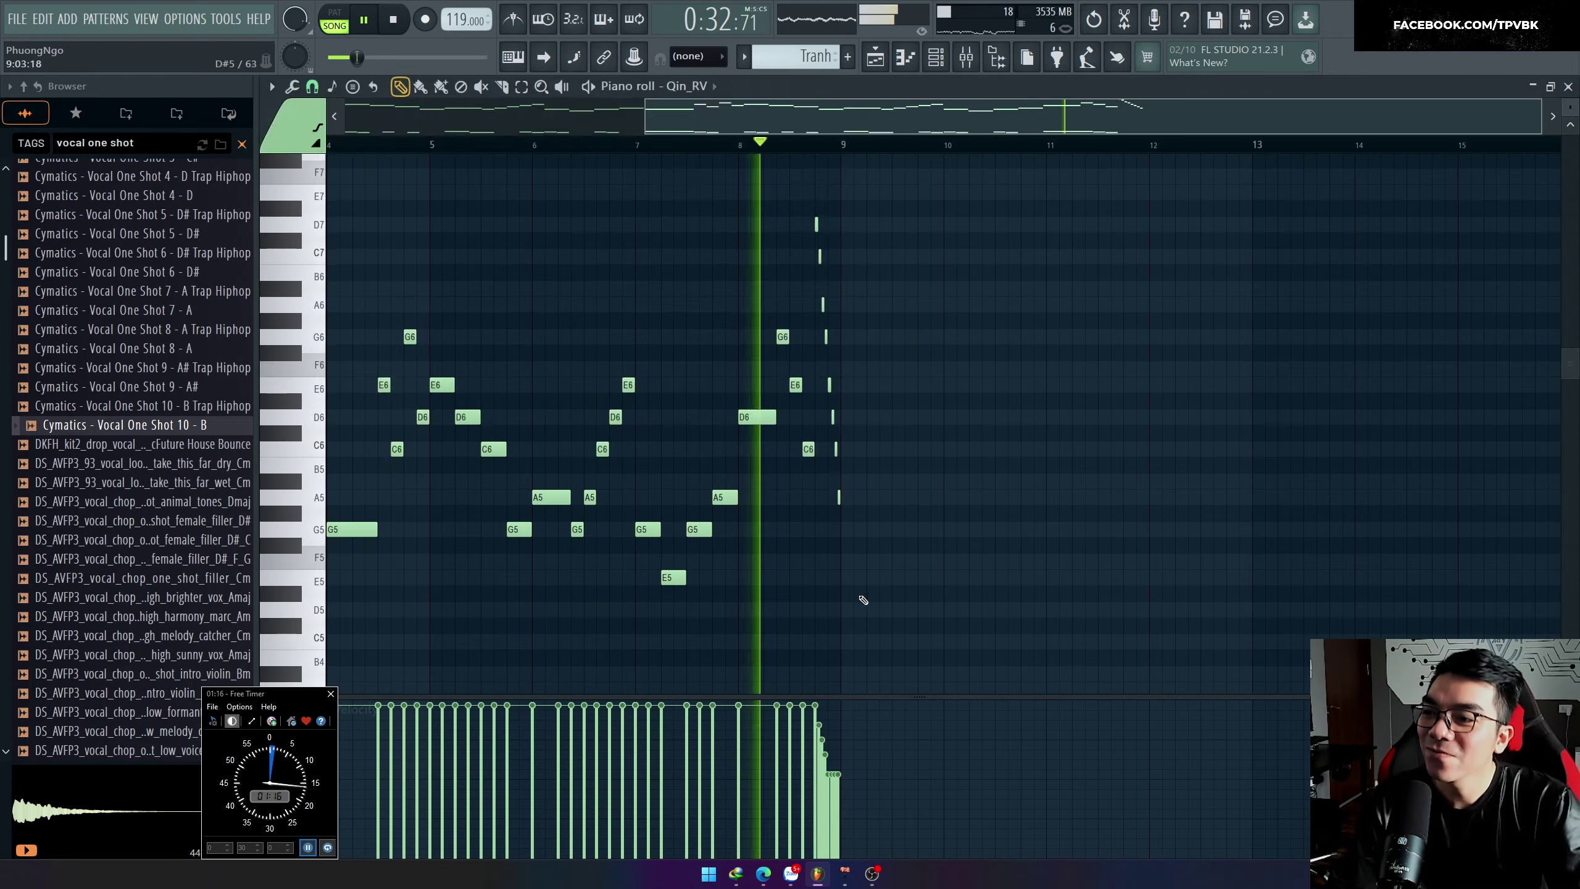
Step: Set the Qin_RV channel volume to 69% and play the arrangement from bar 26
double_click(889, 591)
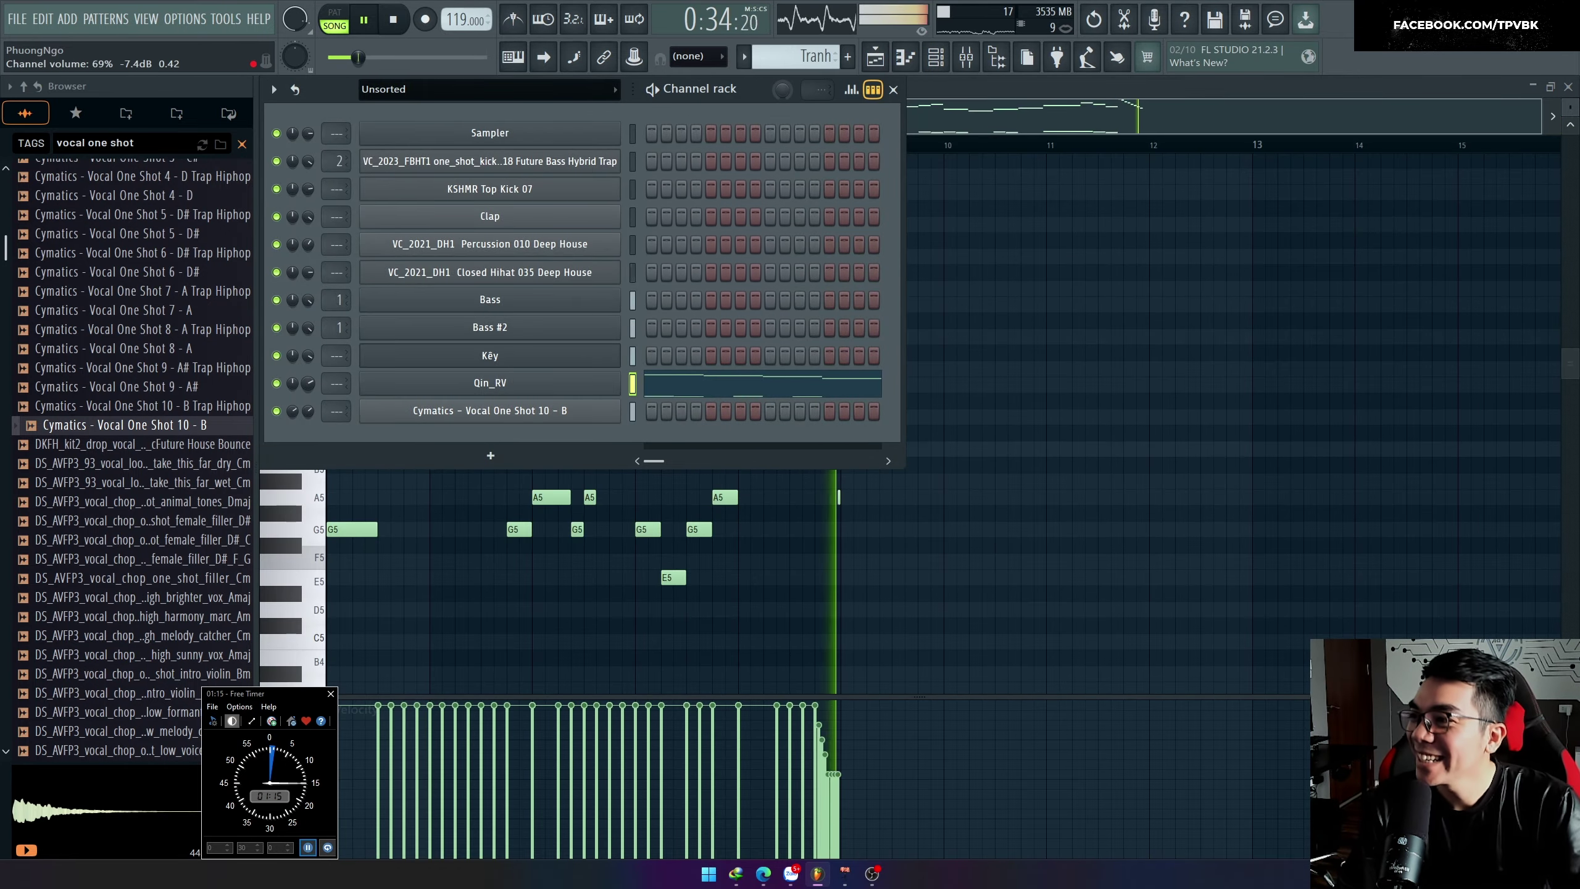
key(F5)
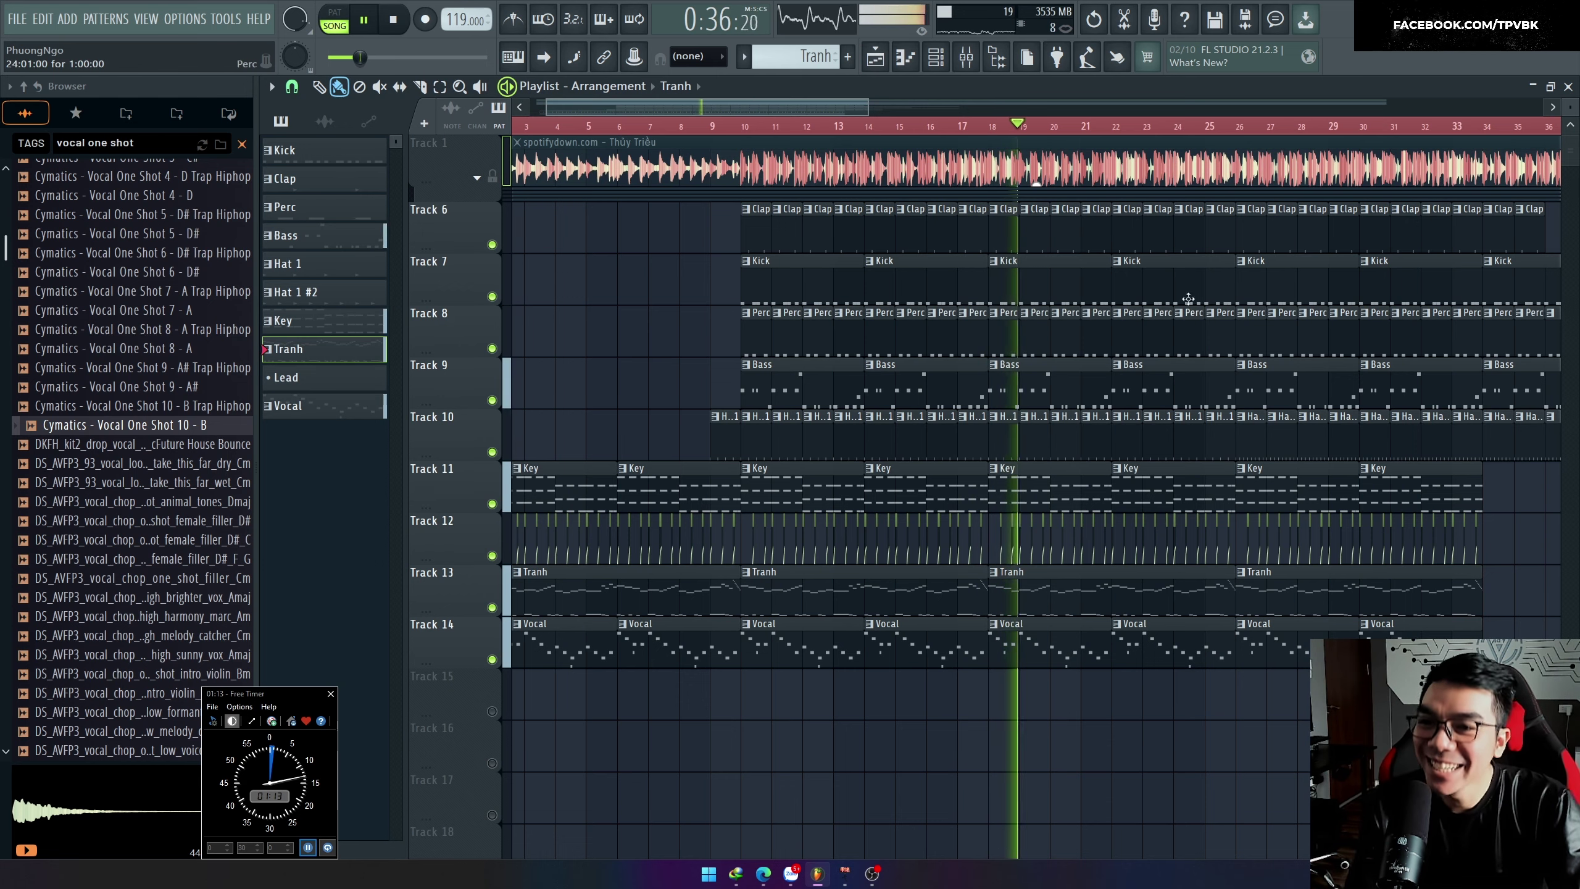
click(1238, 126)
scroll(1325, 613, down, 1)
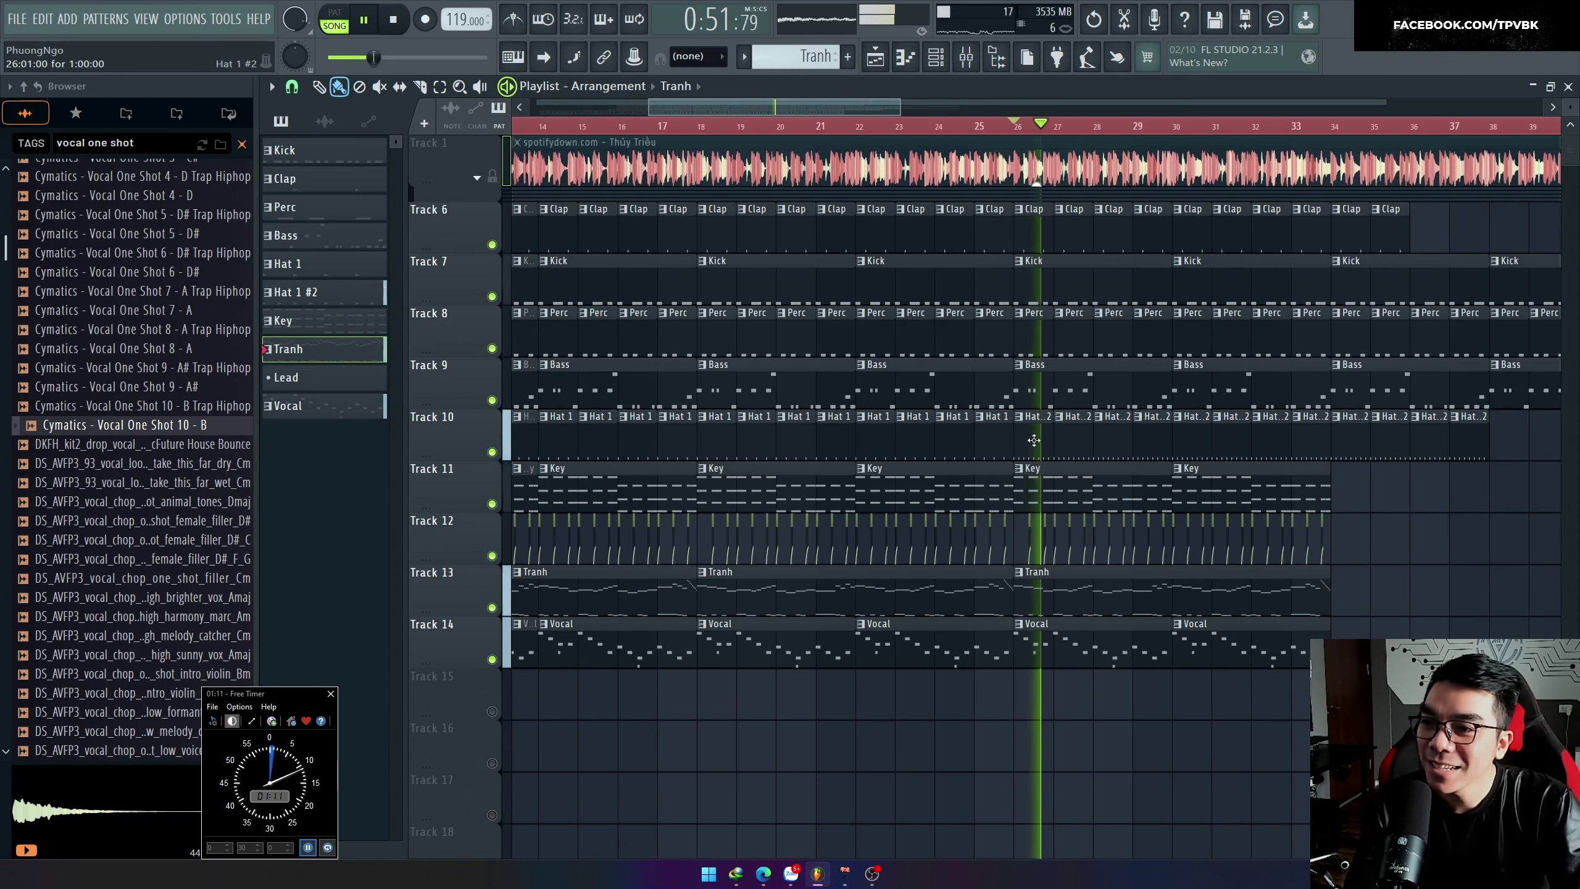
Step: Randomize the note panning in the Hat 1 #2 pattern with bipolar levels
double_click(1040, 435)
key(alt+r)
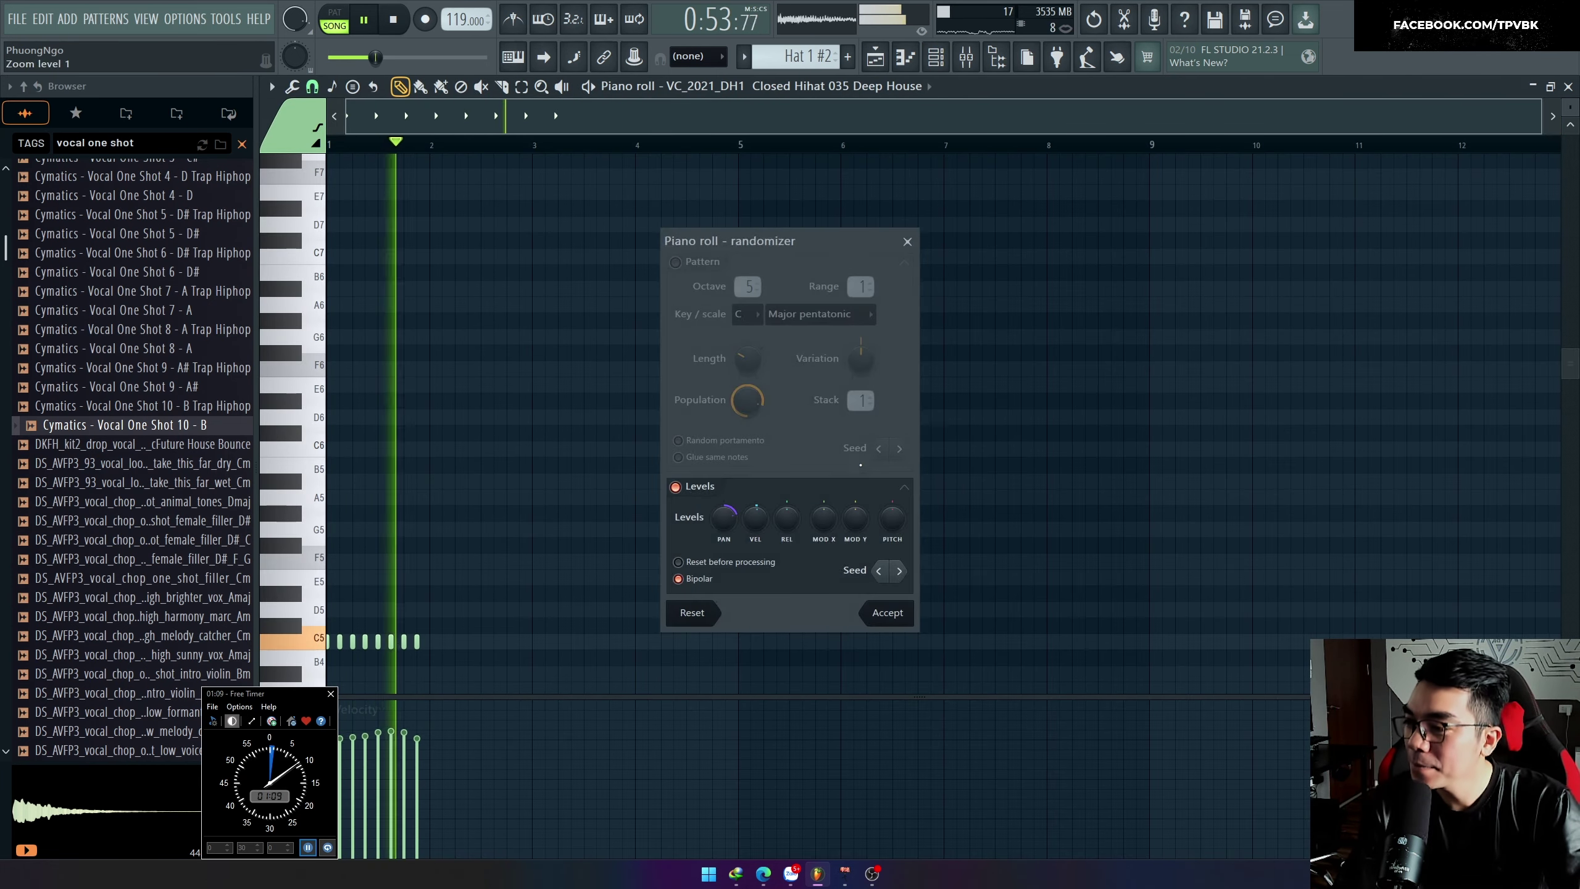
click(892, 618)
key(Escape)
Step: Randomize the panning of all notes in the Hat 1 pattern and return to the playlist
double_click(980, 445)
key(ctrl+a)
key(alt+r)
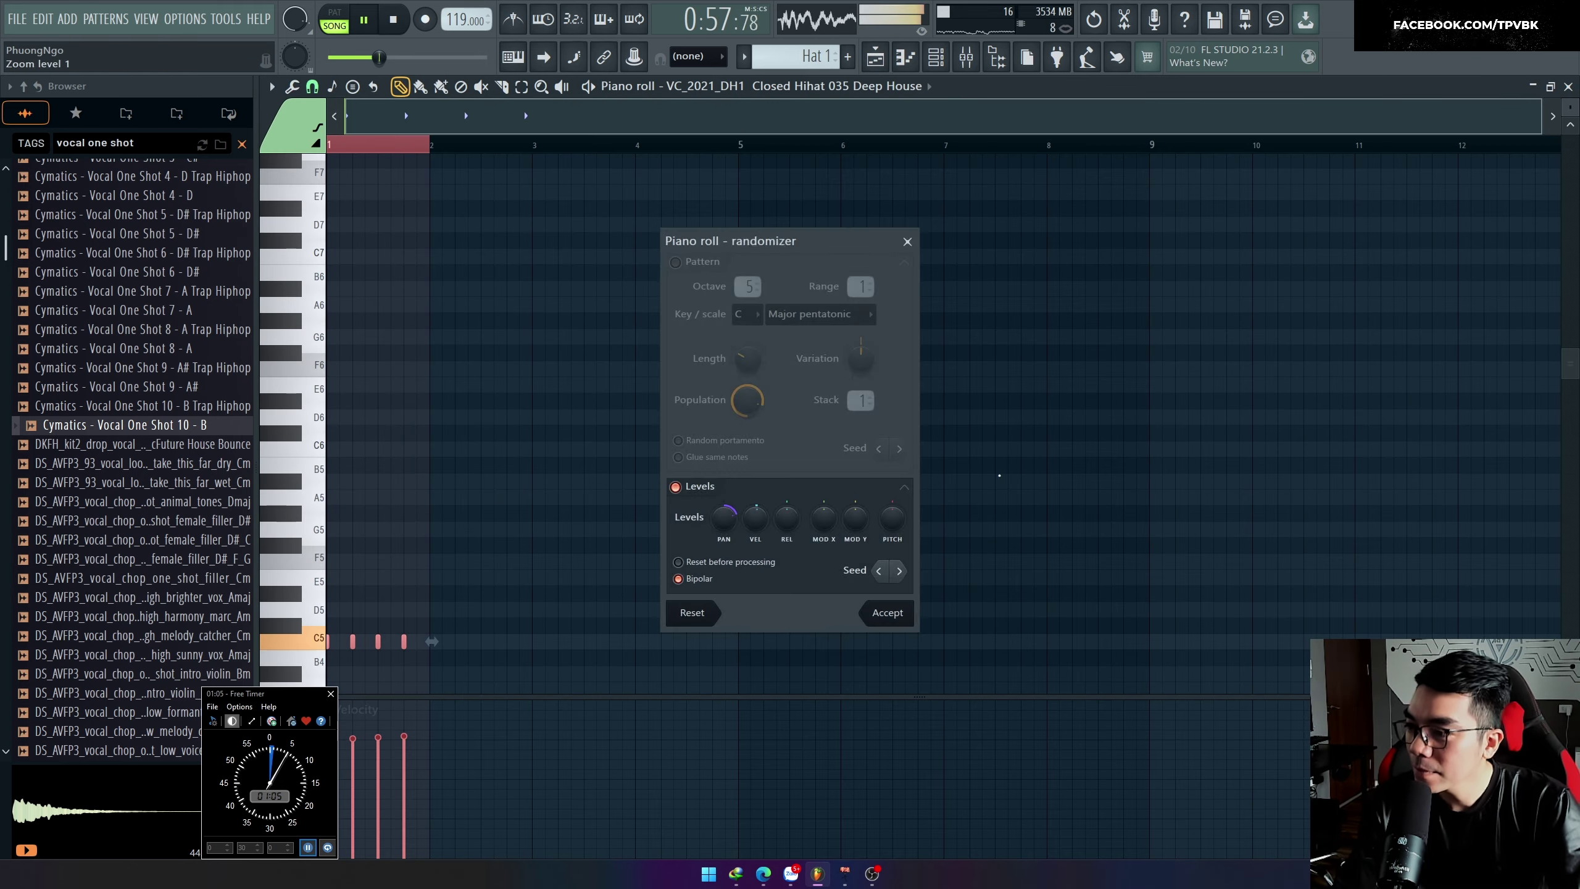
click(892, 611)
key(Escape)
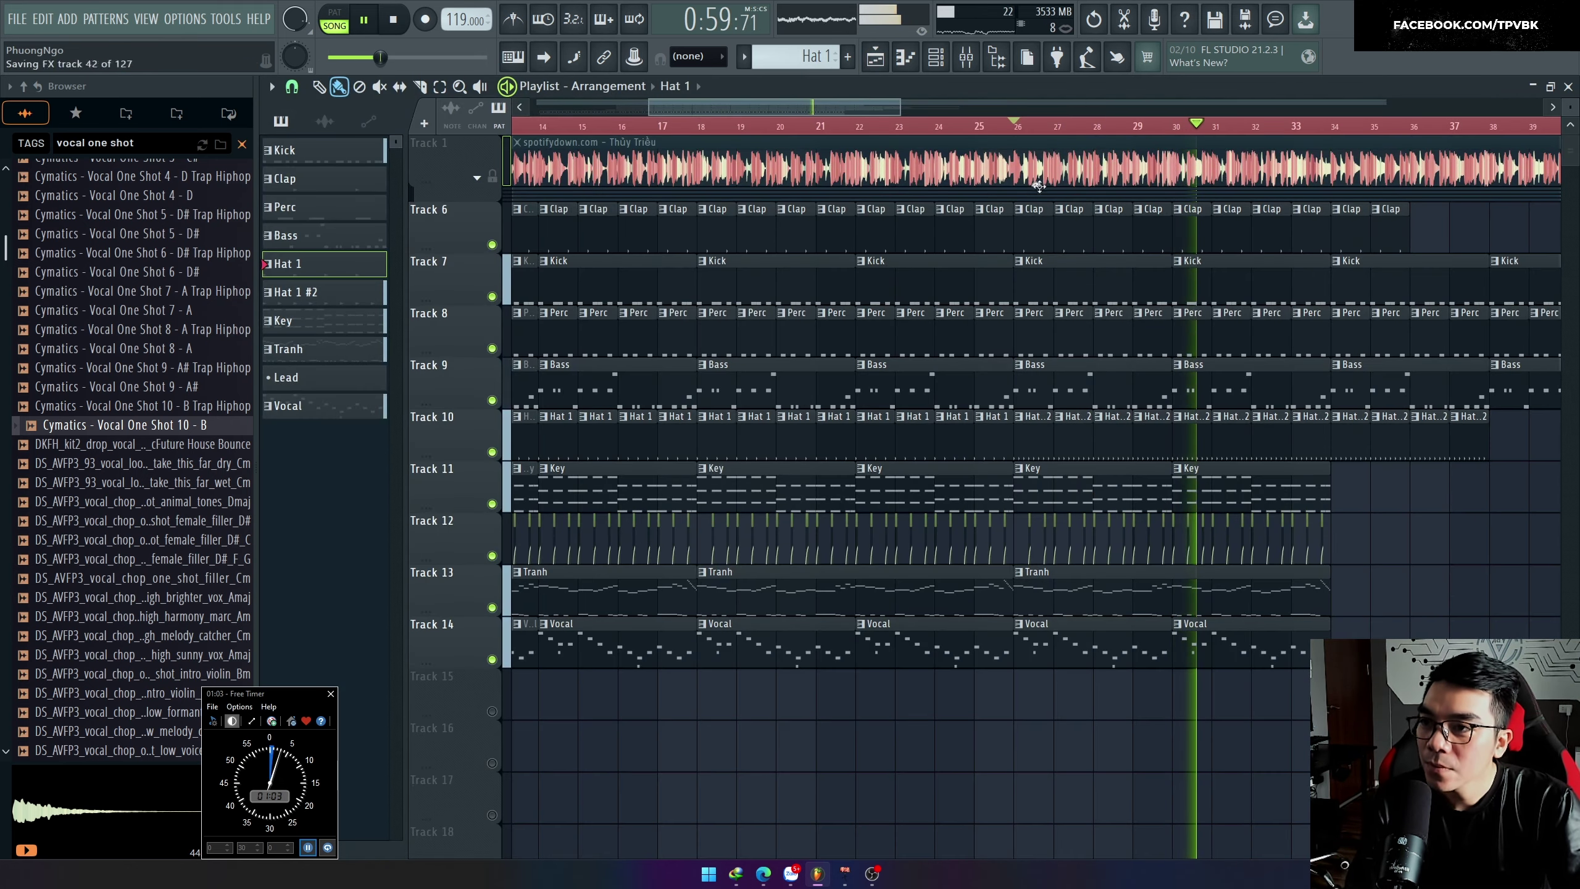
Step: Show the note velocities of the Hat 1 #2 pattern, lower every second note to about 59%, and resume playback
double_click(1030, 434)
key(space)
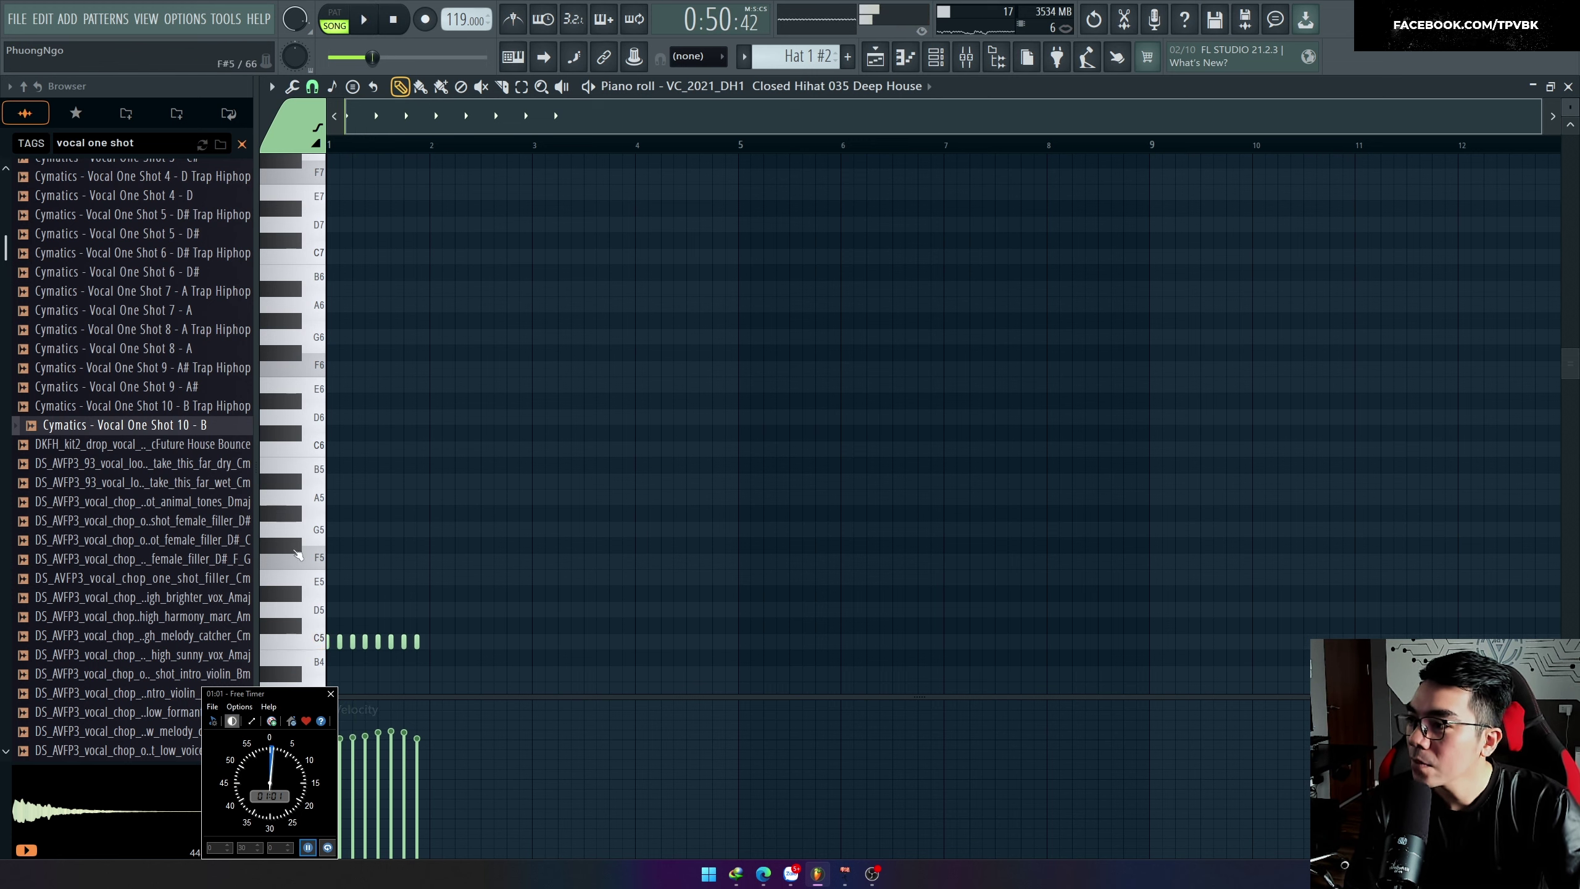
drag(291, 697, 245, 697)
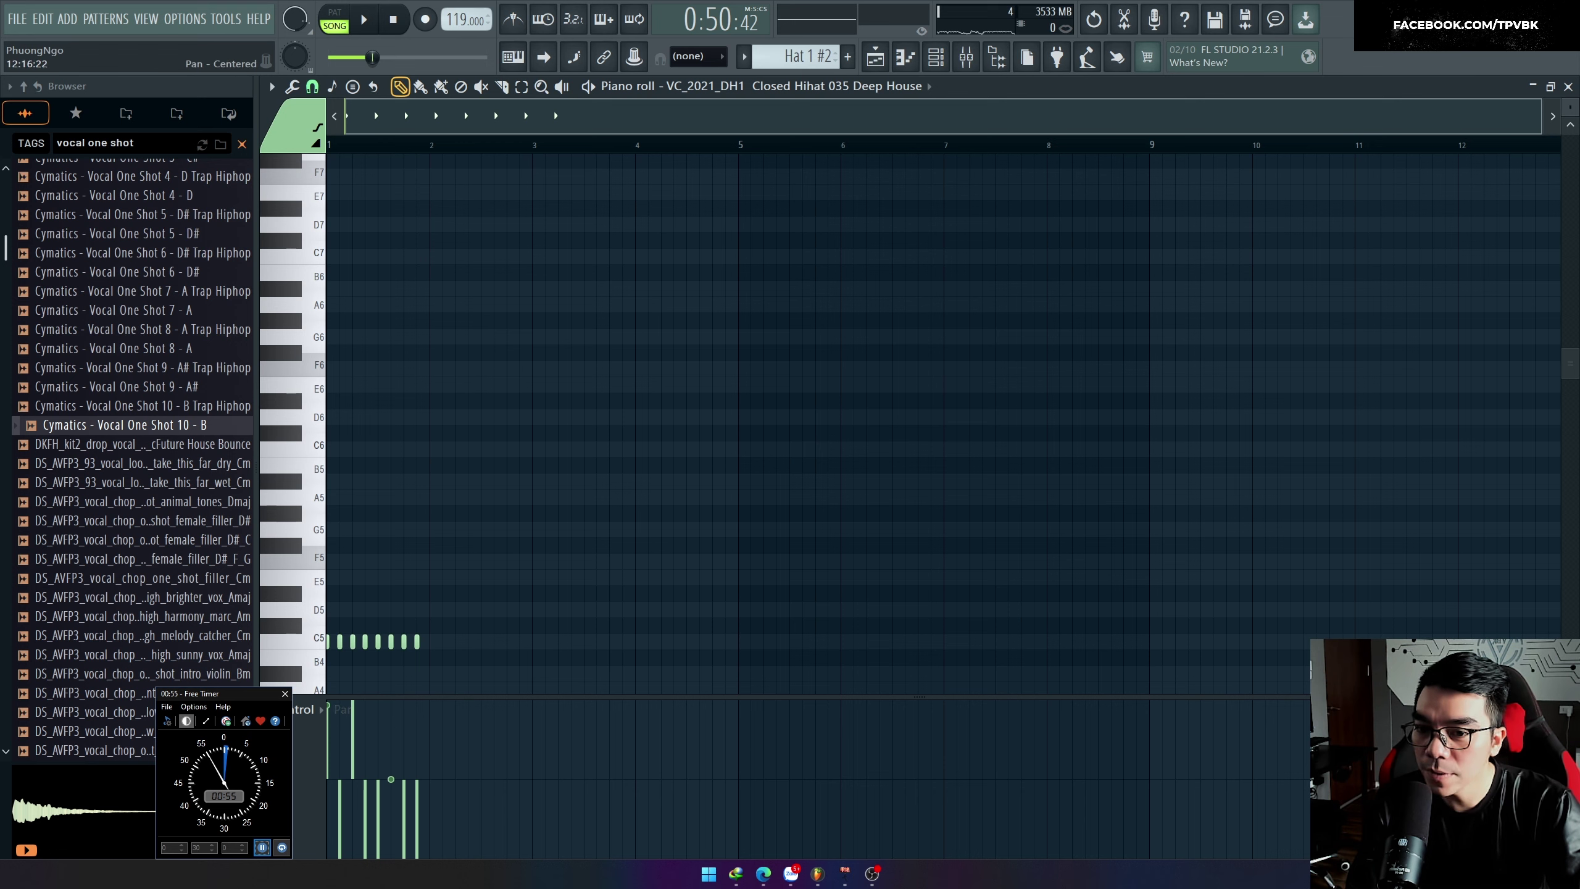
click(309, 709)
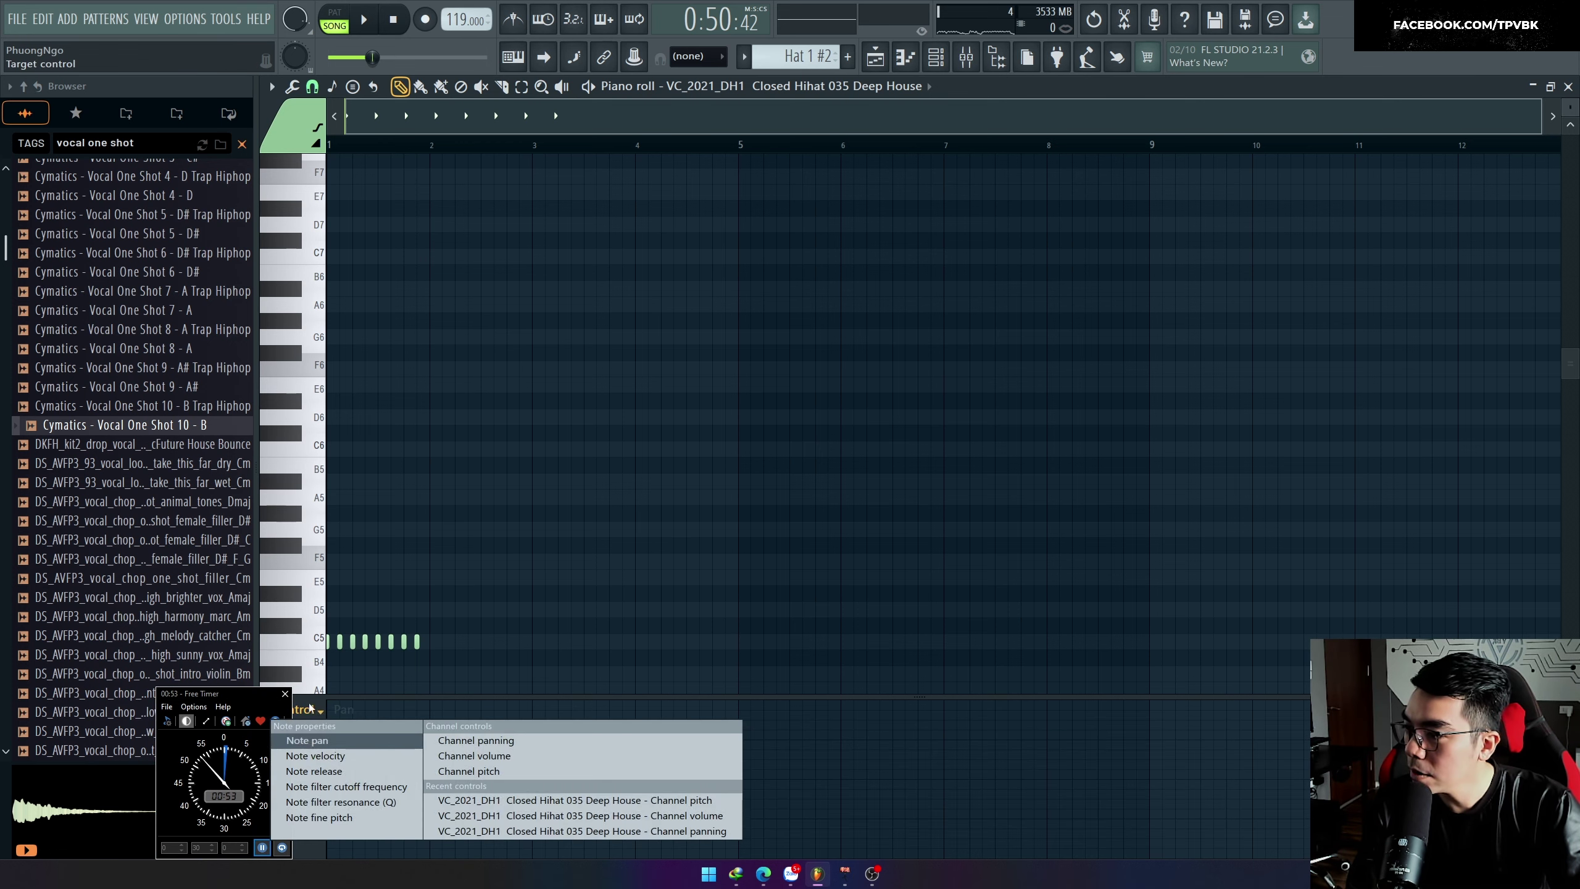
click(326, 755)
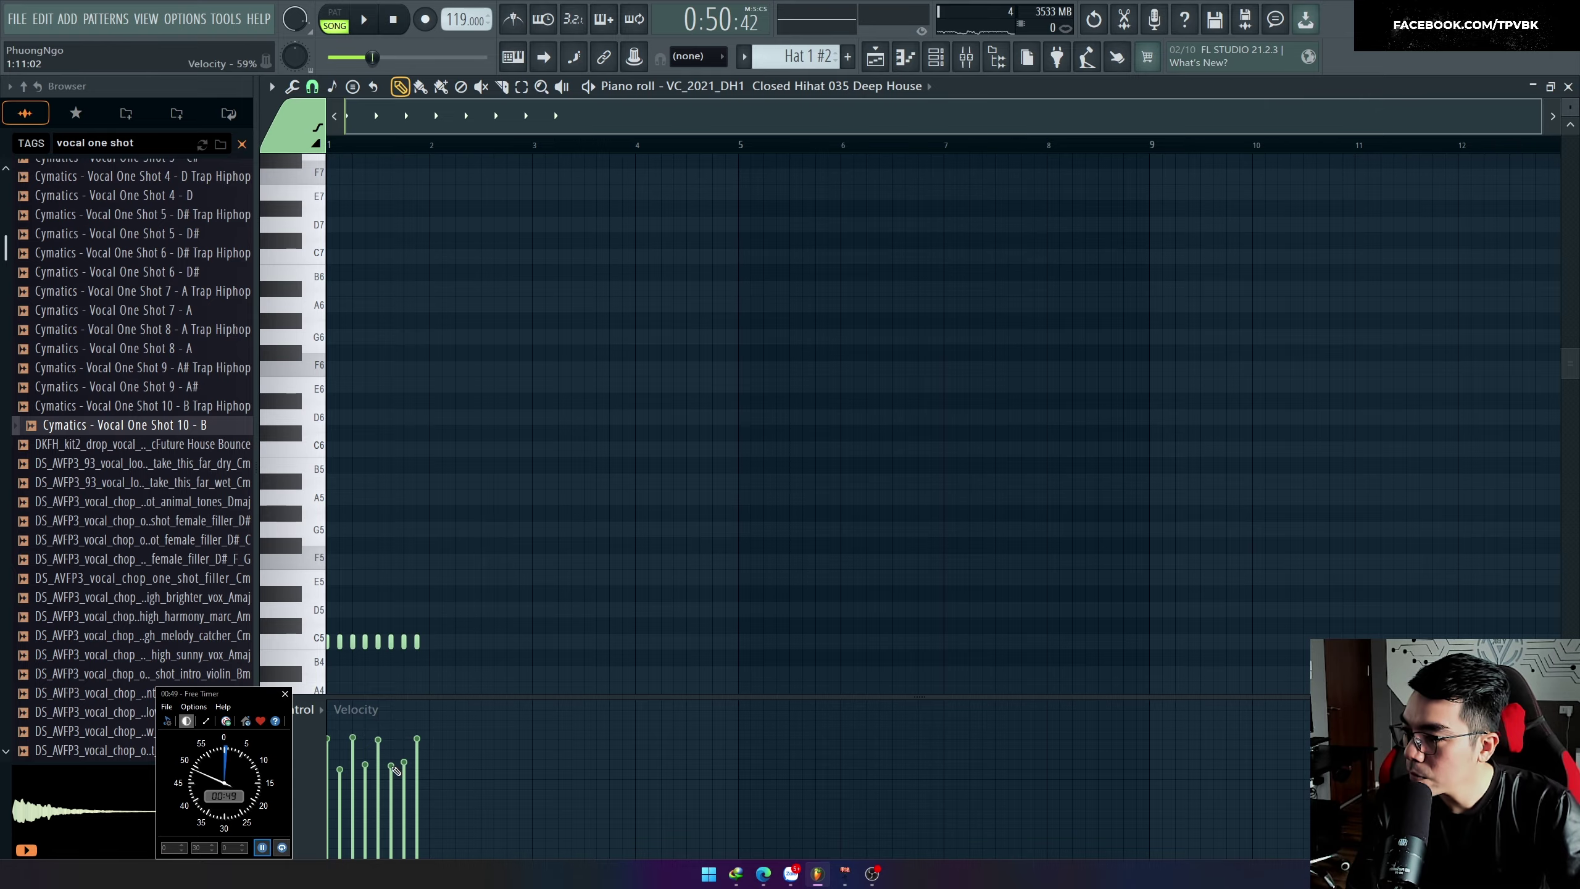
key(space)
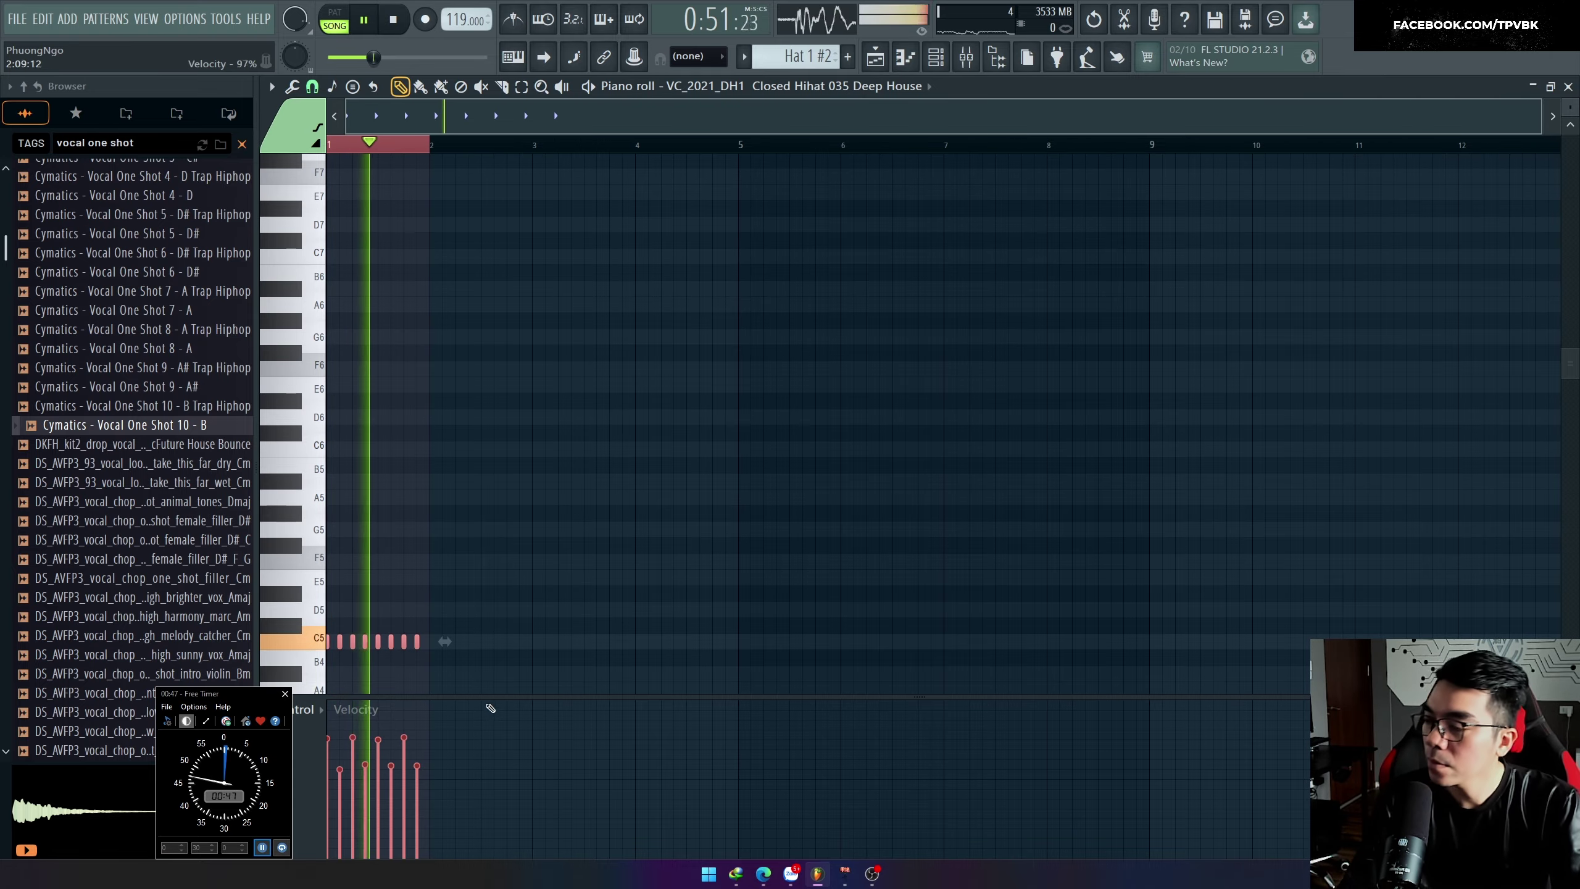
Step: Delete the Clap, Kick, Perc, Bass and Hat clips after bar 33 on Tracks 6 to 10
key(F5)
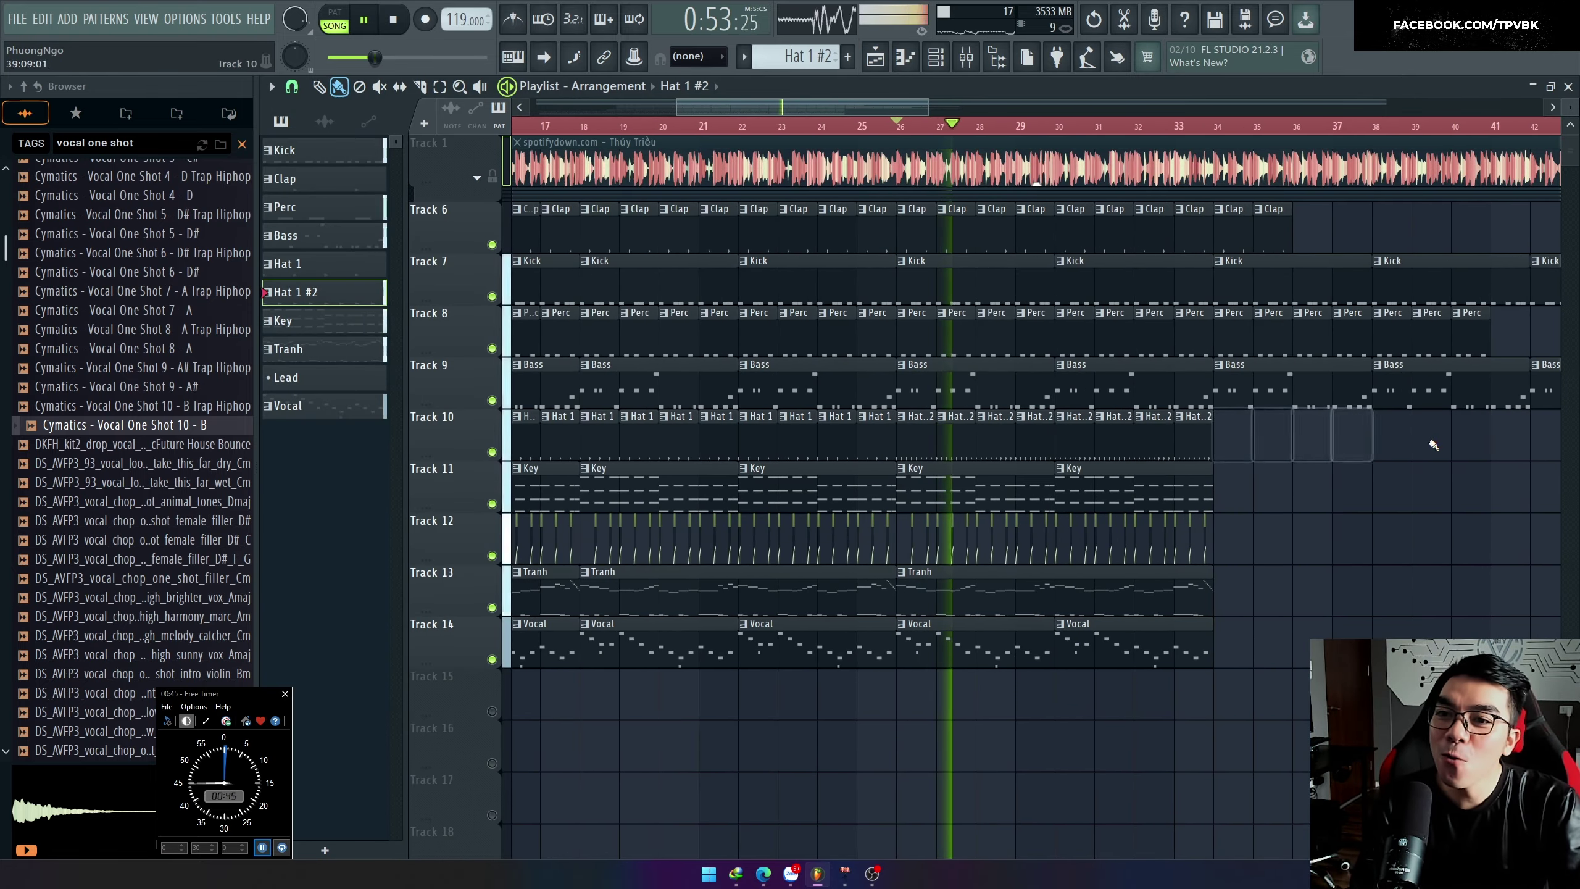
scroll(1512, 385, down, 2)
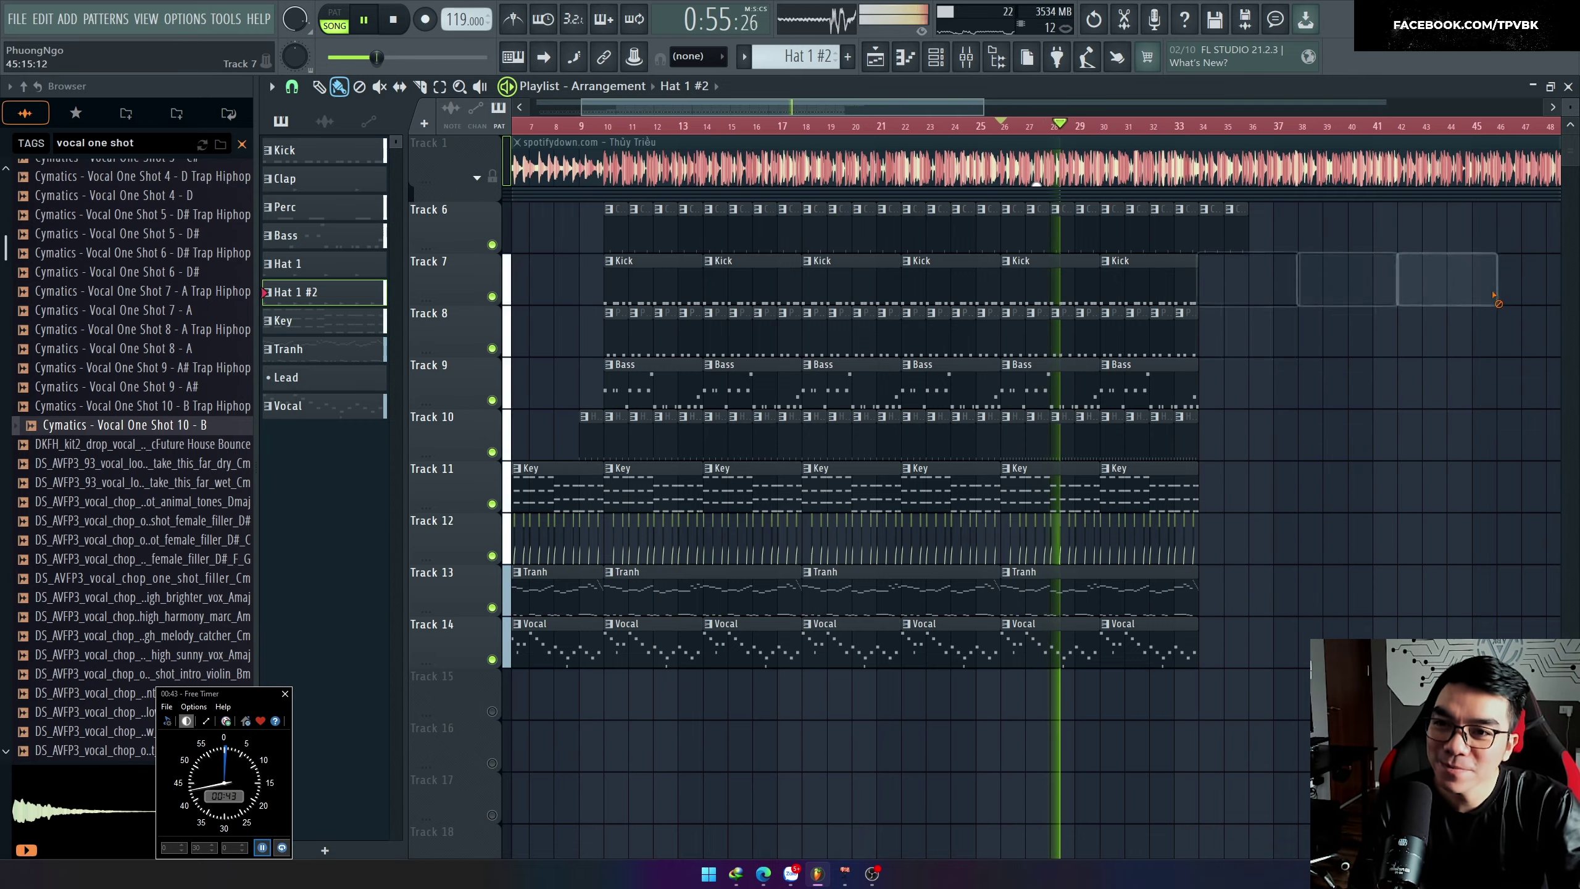
scroll(820, 507, down, 1)
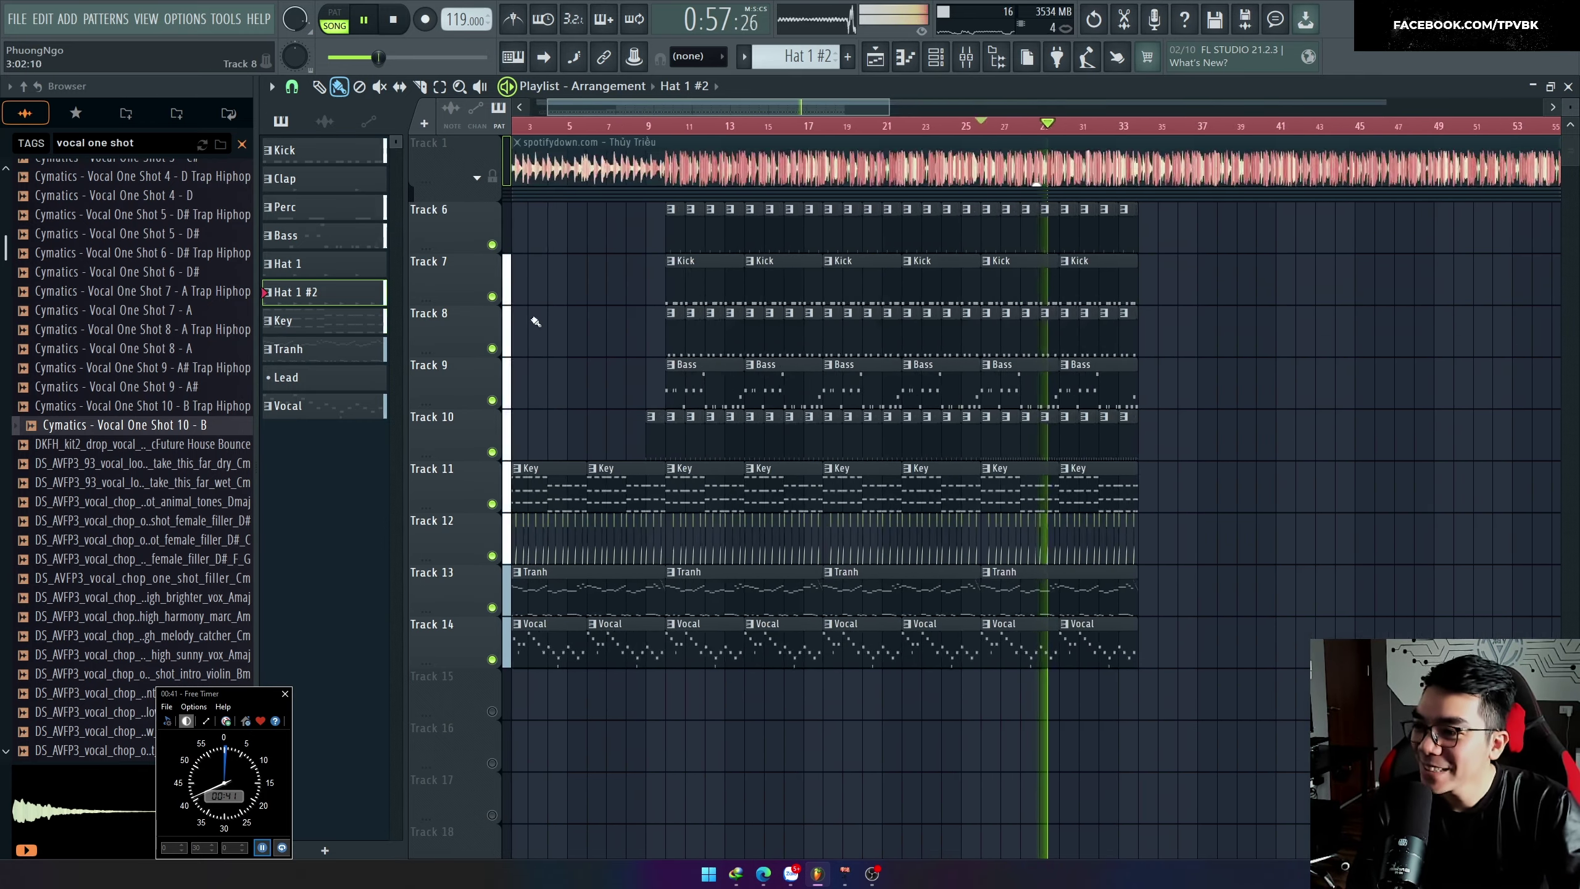
Step: Play the arrangement from bar 2 and delete the Tranh clip spanning bars 10 to 17 on Track 13
scroll(593, 137, up, 2)
click(541, 126)
scroll(474, 469, up, 2)
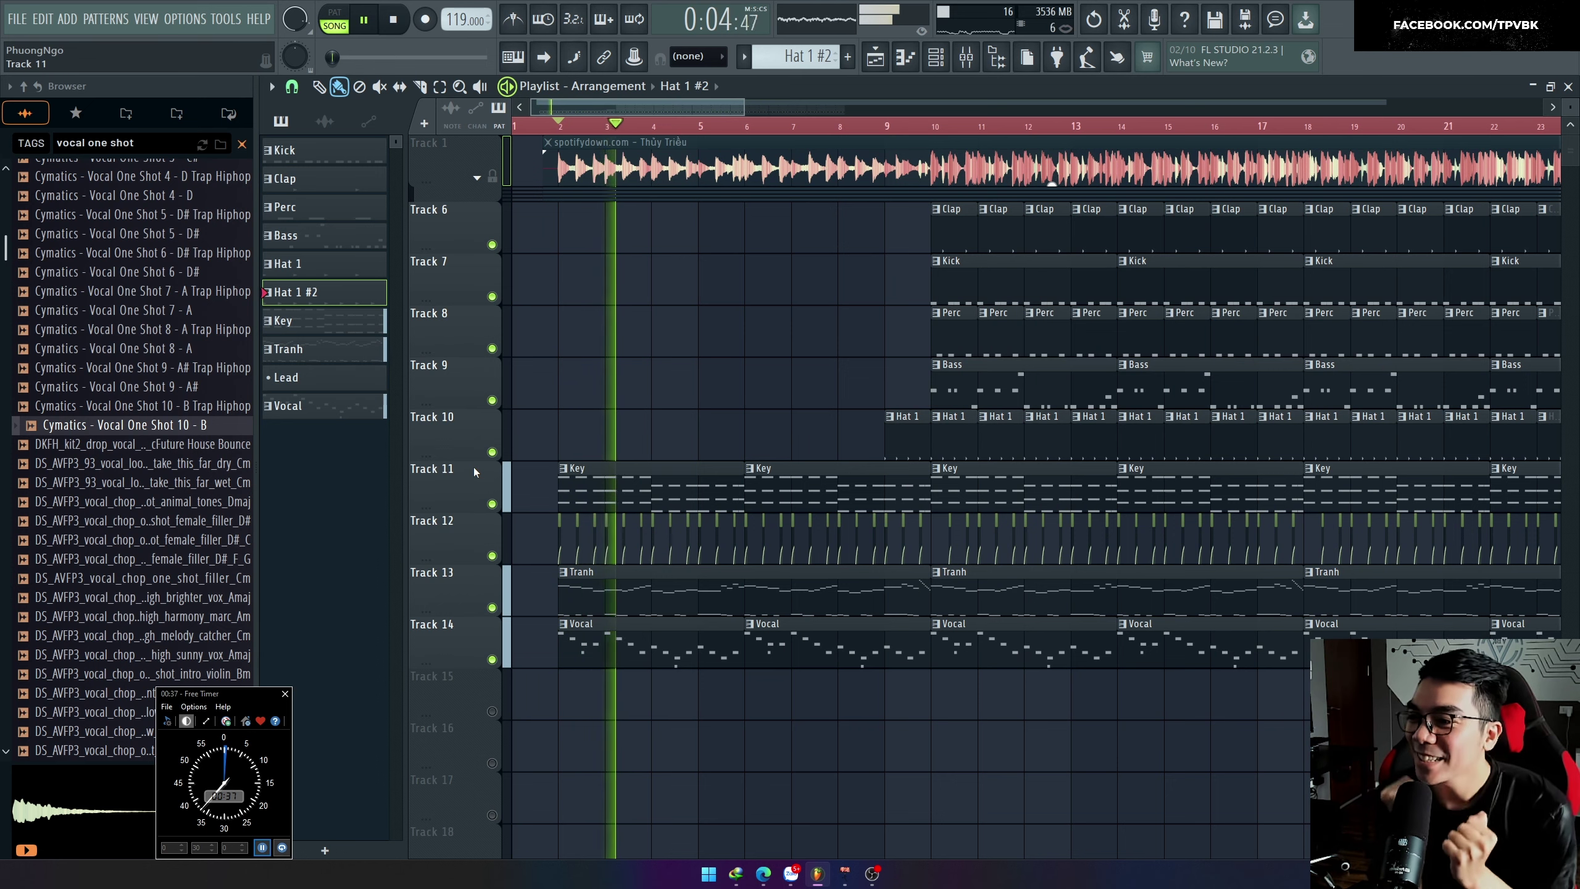
scroll(528, 532, up, 3)
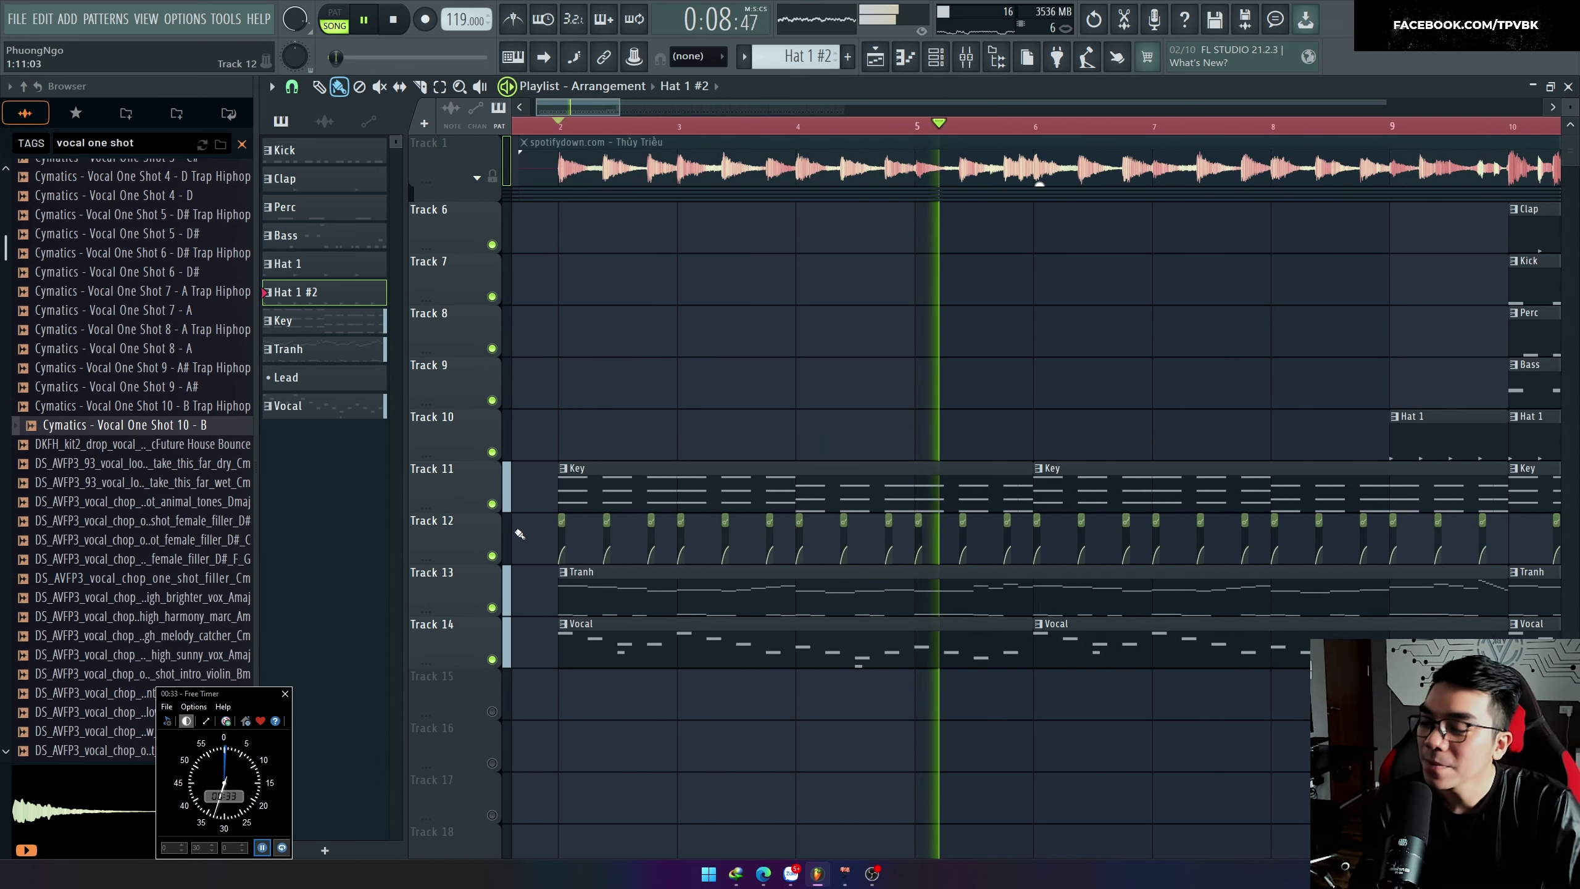
scroll(526, 539, down, 1)
scroll(526, 540, down, 4)
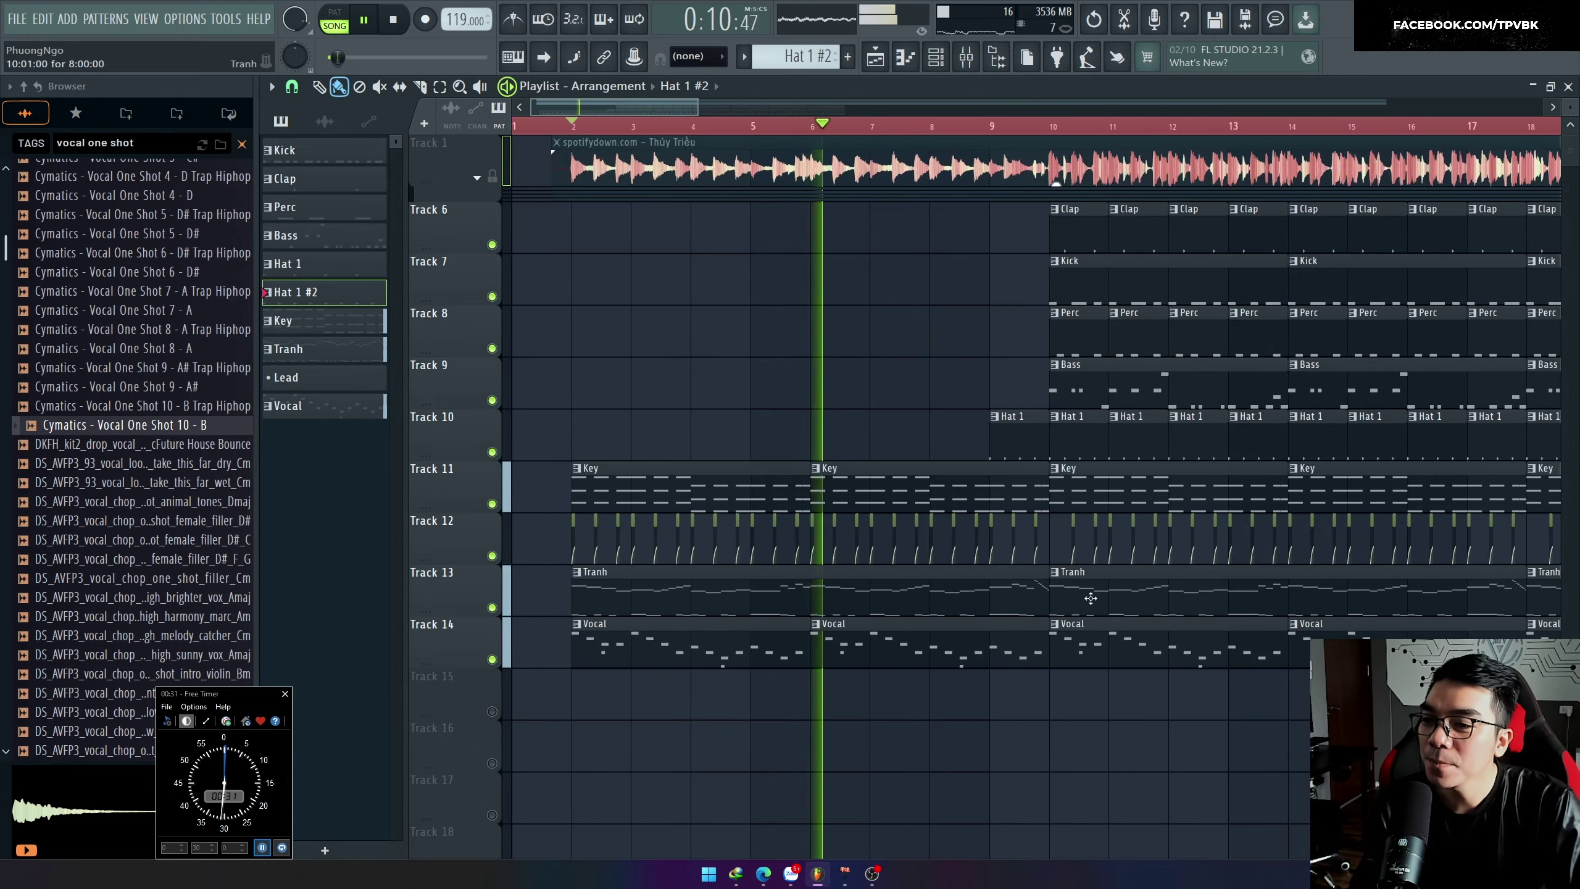
scroll(728, 603, up, 2)
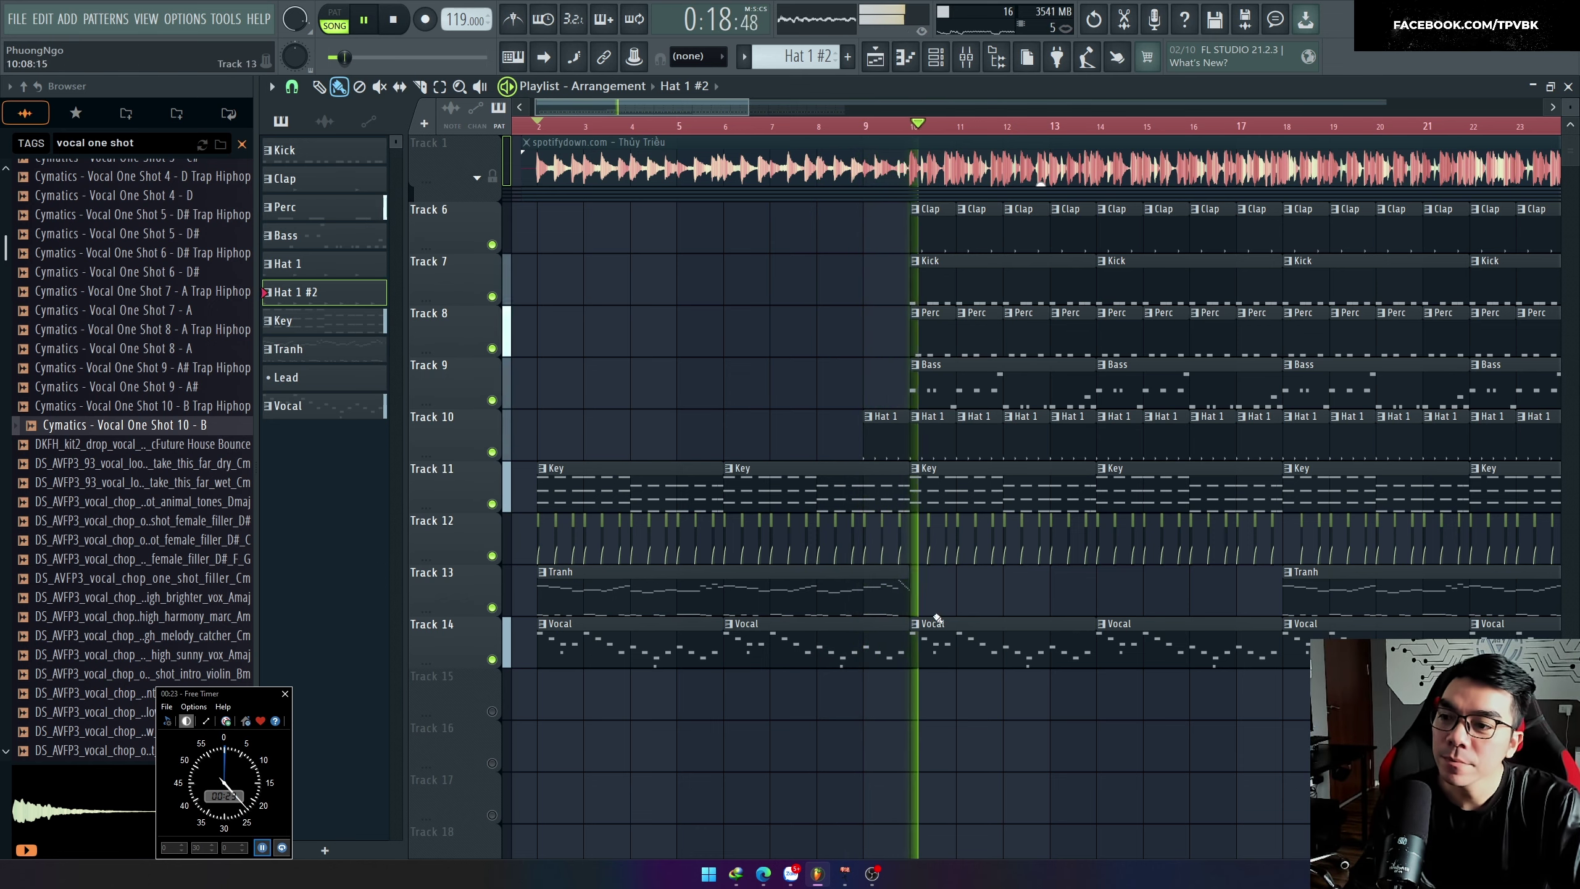
Step: Check the channels in the channel rack and review the playlist while the arrangement plays
scroll(808, 733, down, 2)
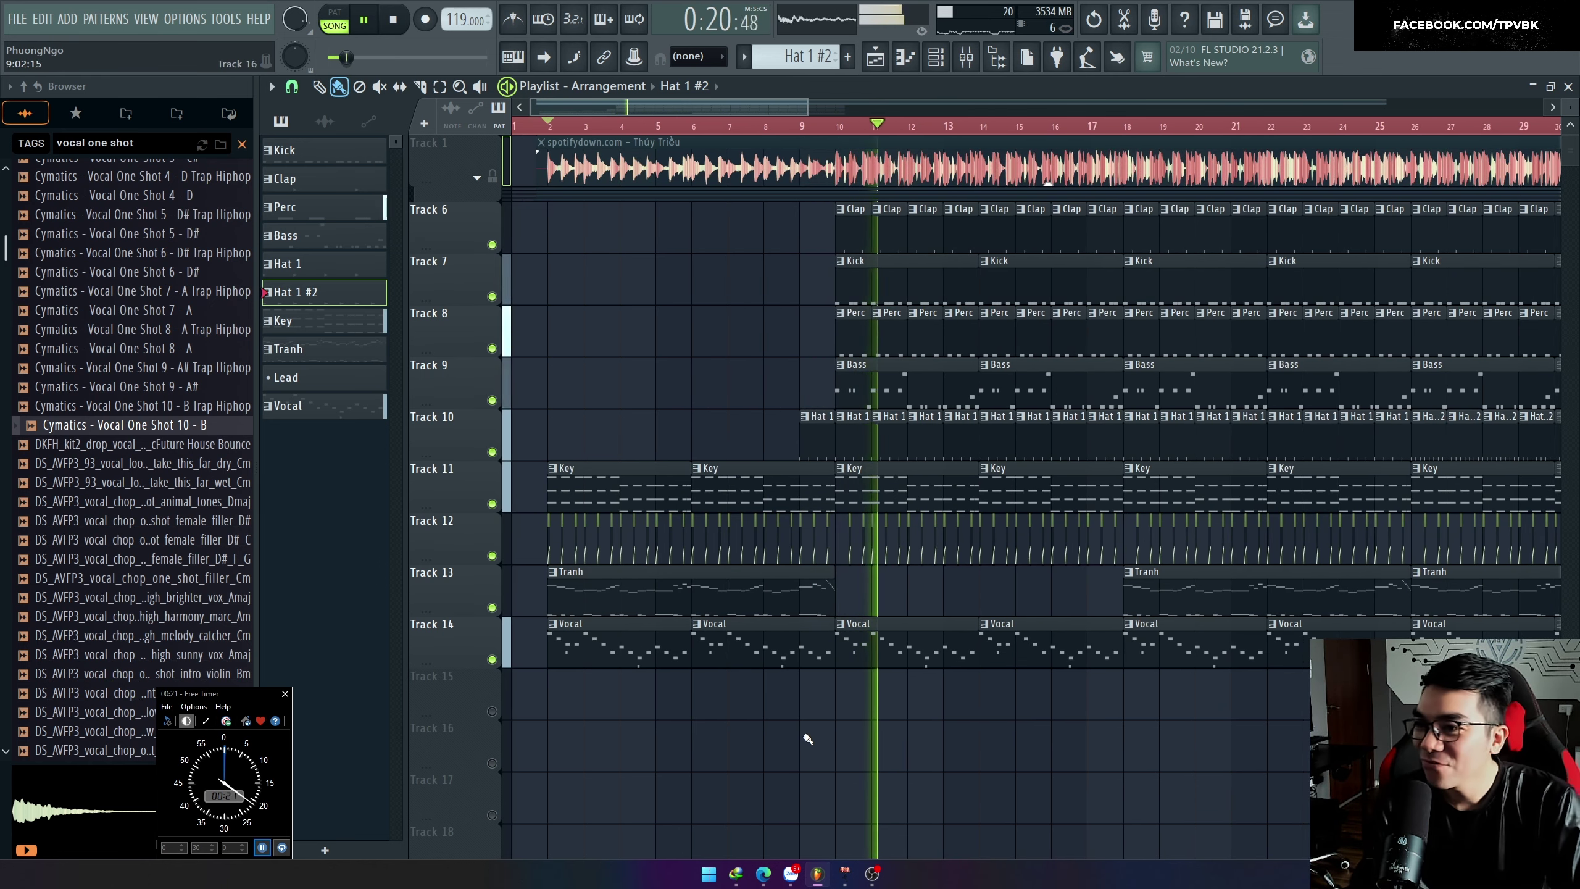
key(F6)
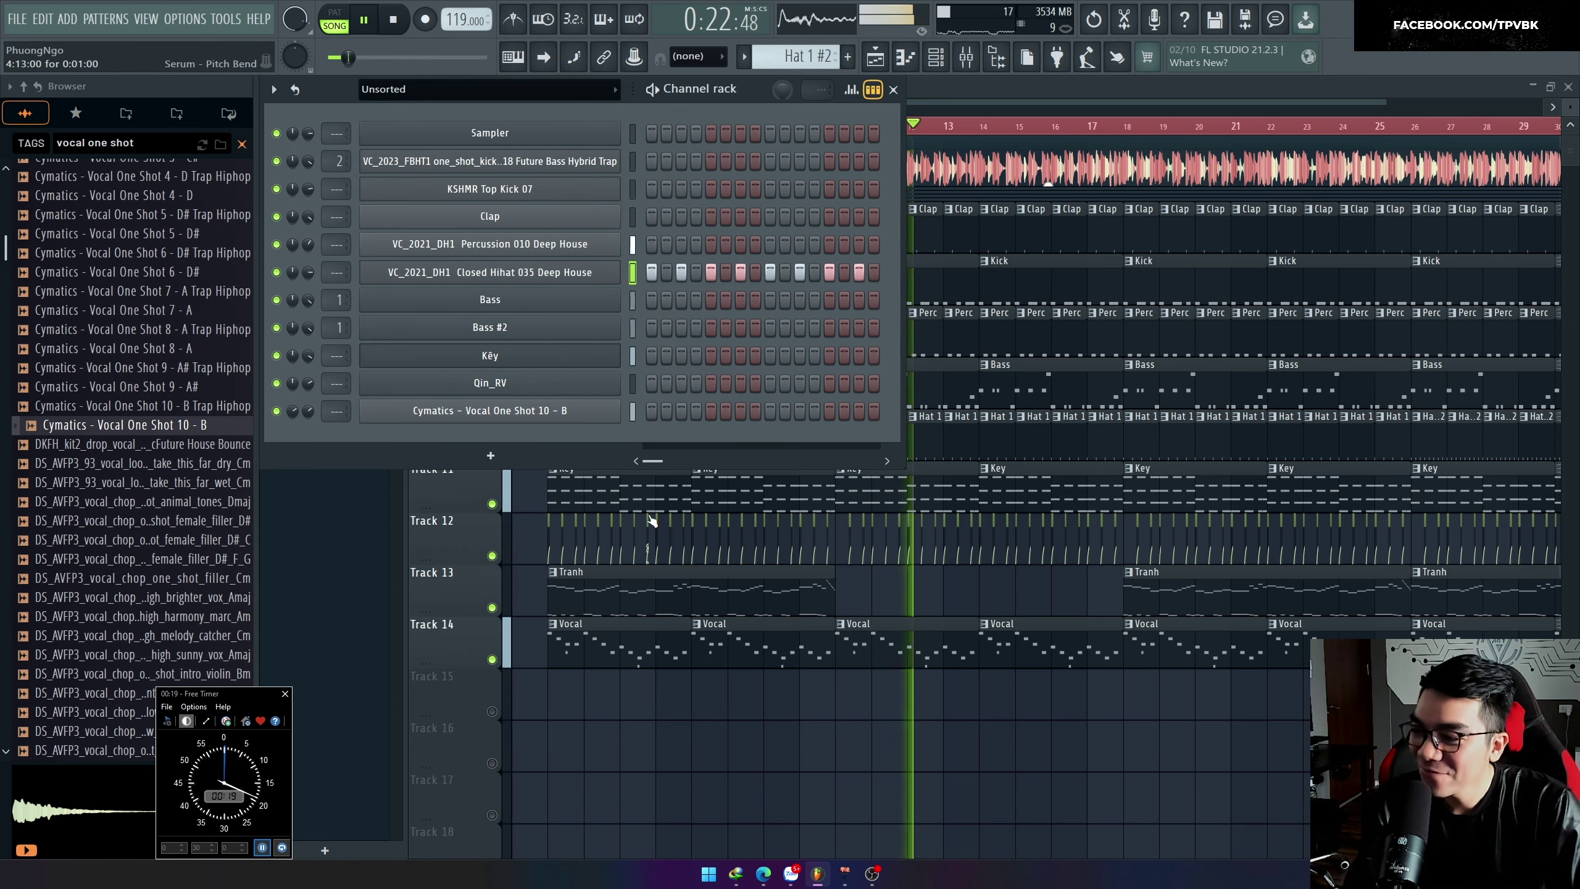
key(F6)
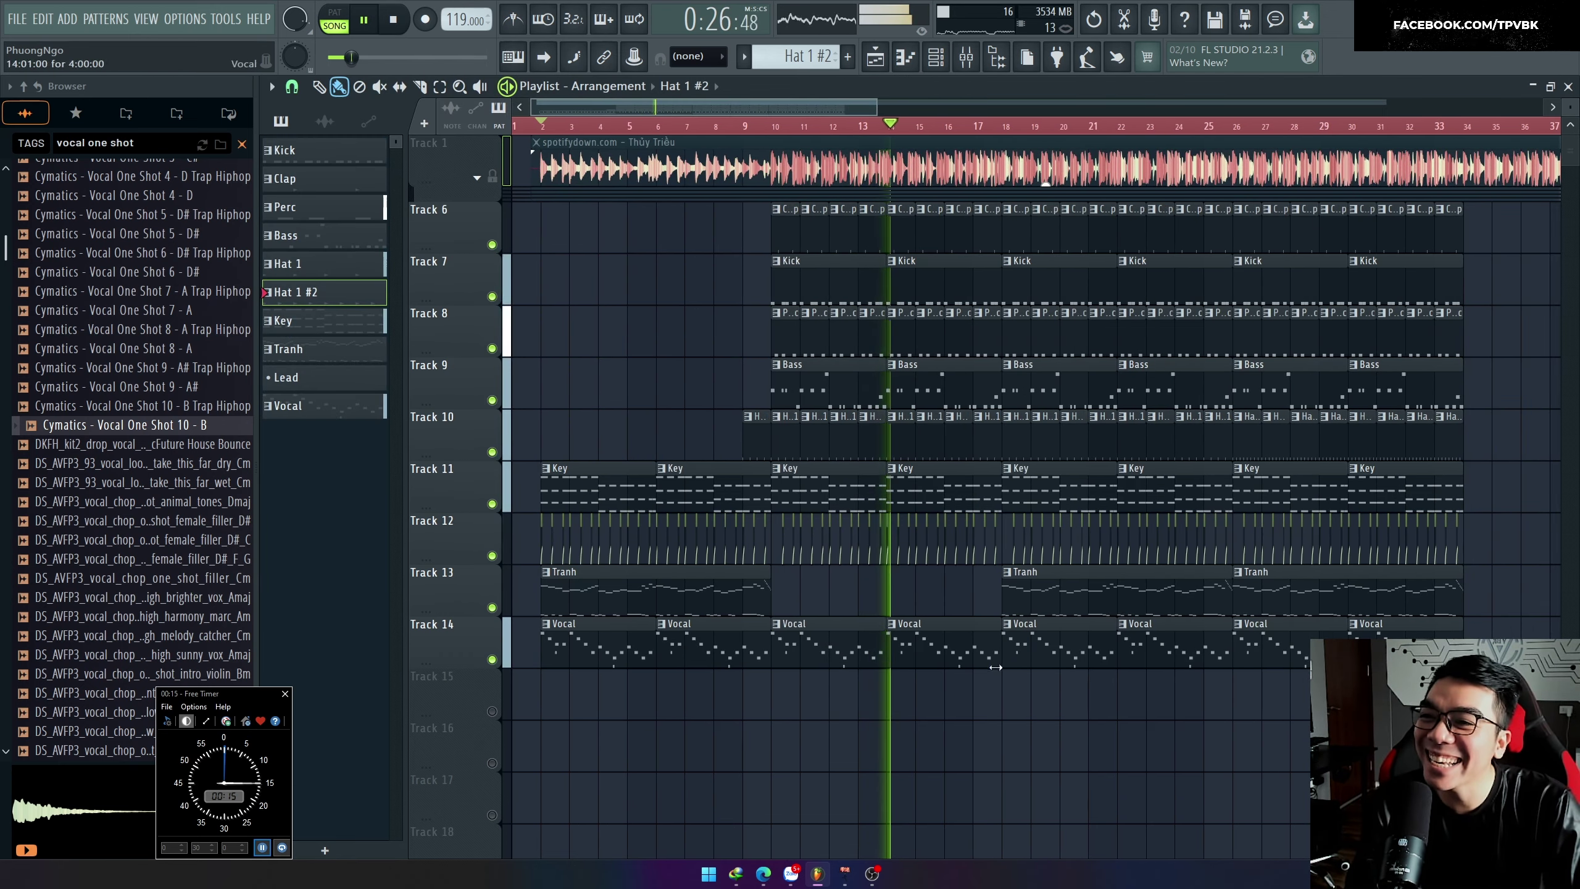
scroll(816, 621, up, 2)
scroll(817, 620, down, 2)
scroll(937, 650, up, 2)
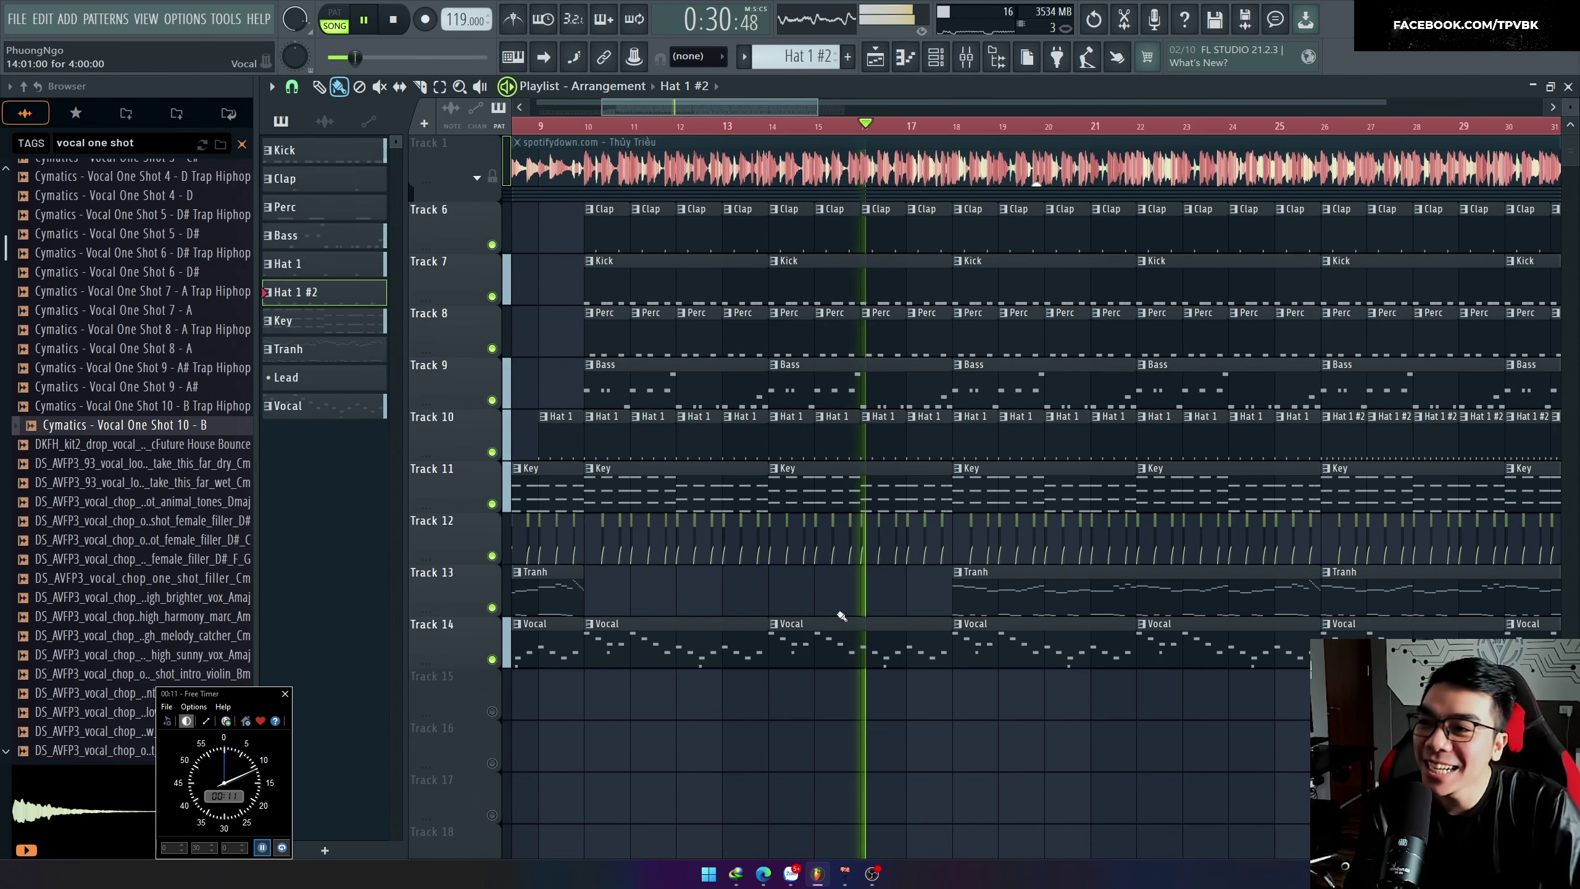
Step: Expand the grouped reference stem tracks under Track 1
click(476, 178)
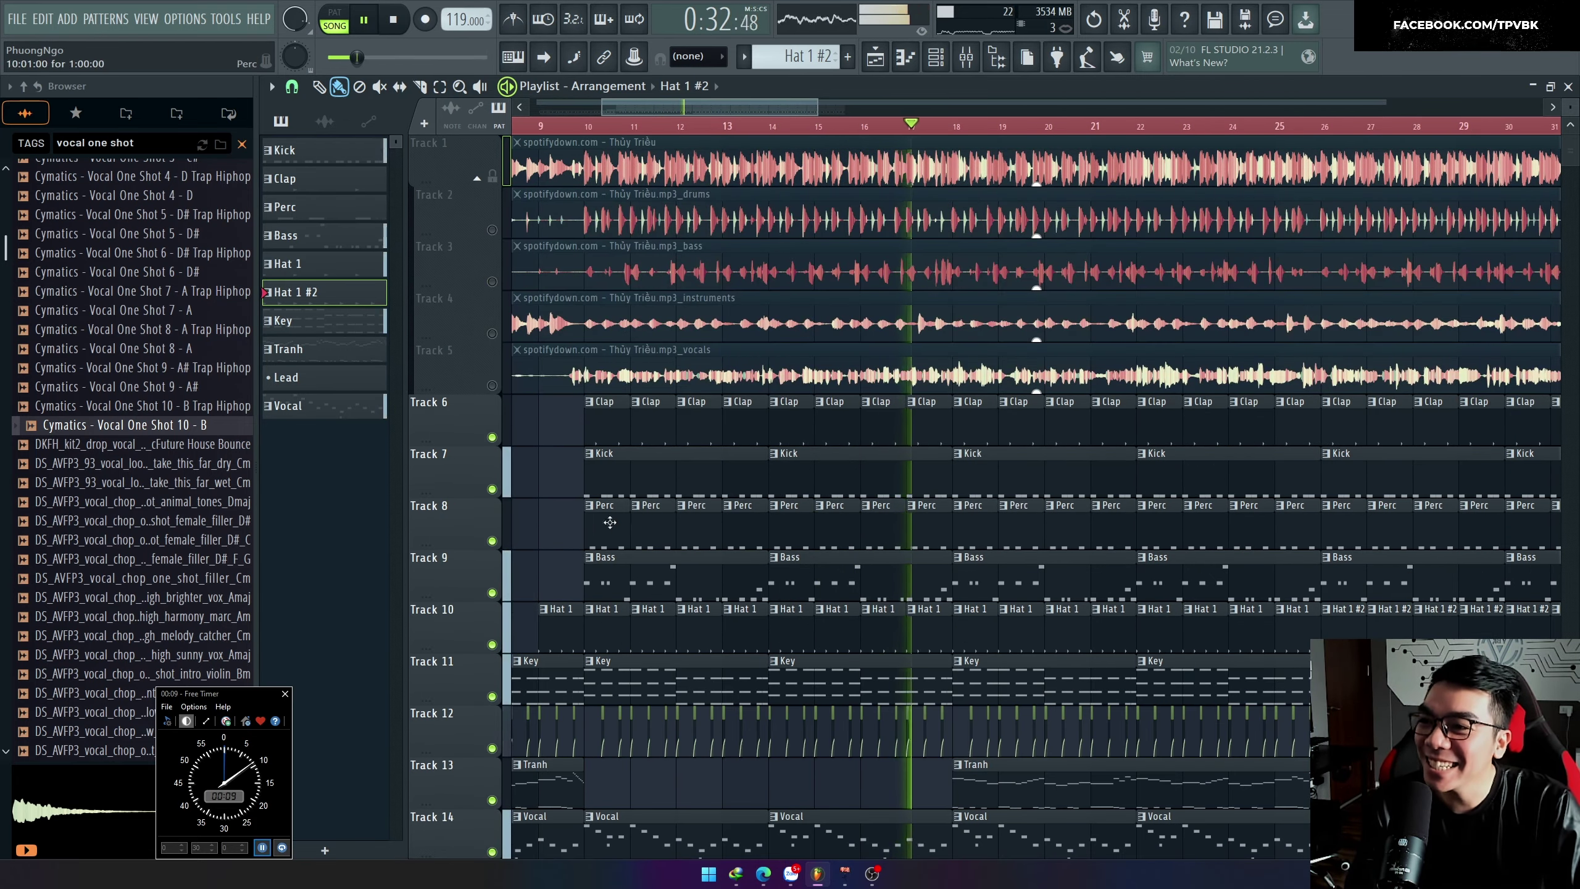
scroll(574, 541, down, 3)
scroll(988, 651, up, 2)
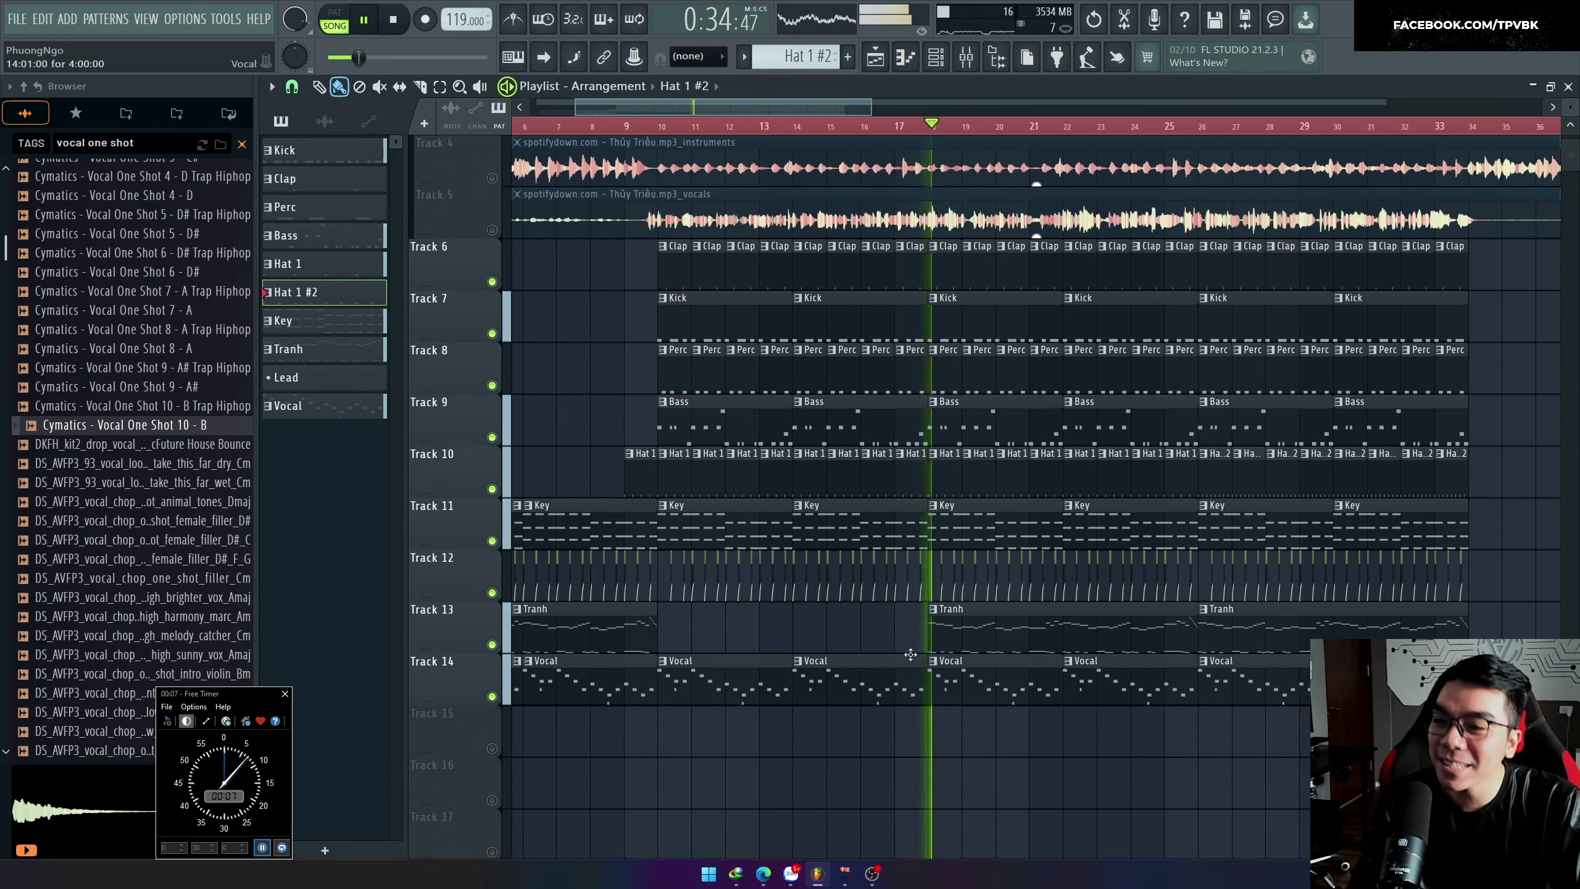
scroll(988, 651, up, 1)
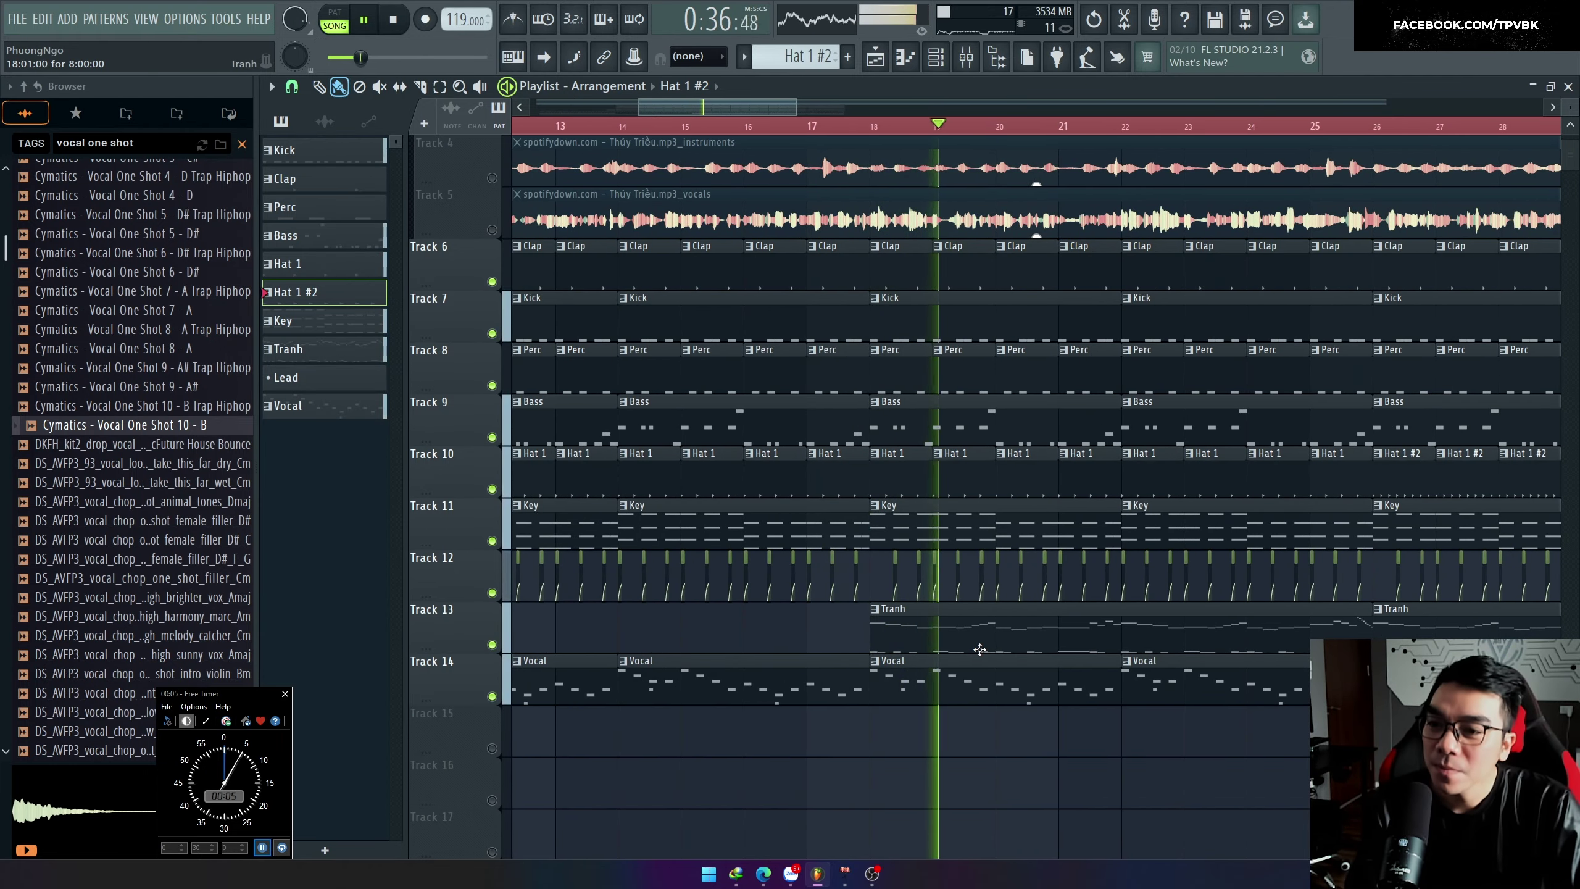
Step: Open the Tranh pattern to check the Qin_RV channel's volume, and return to the playlist to keep listening
double_click(979, 633)
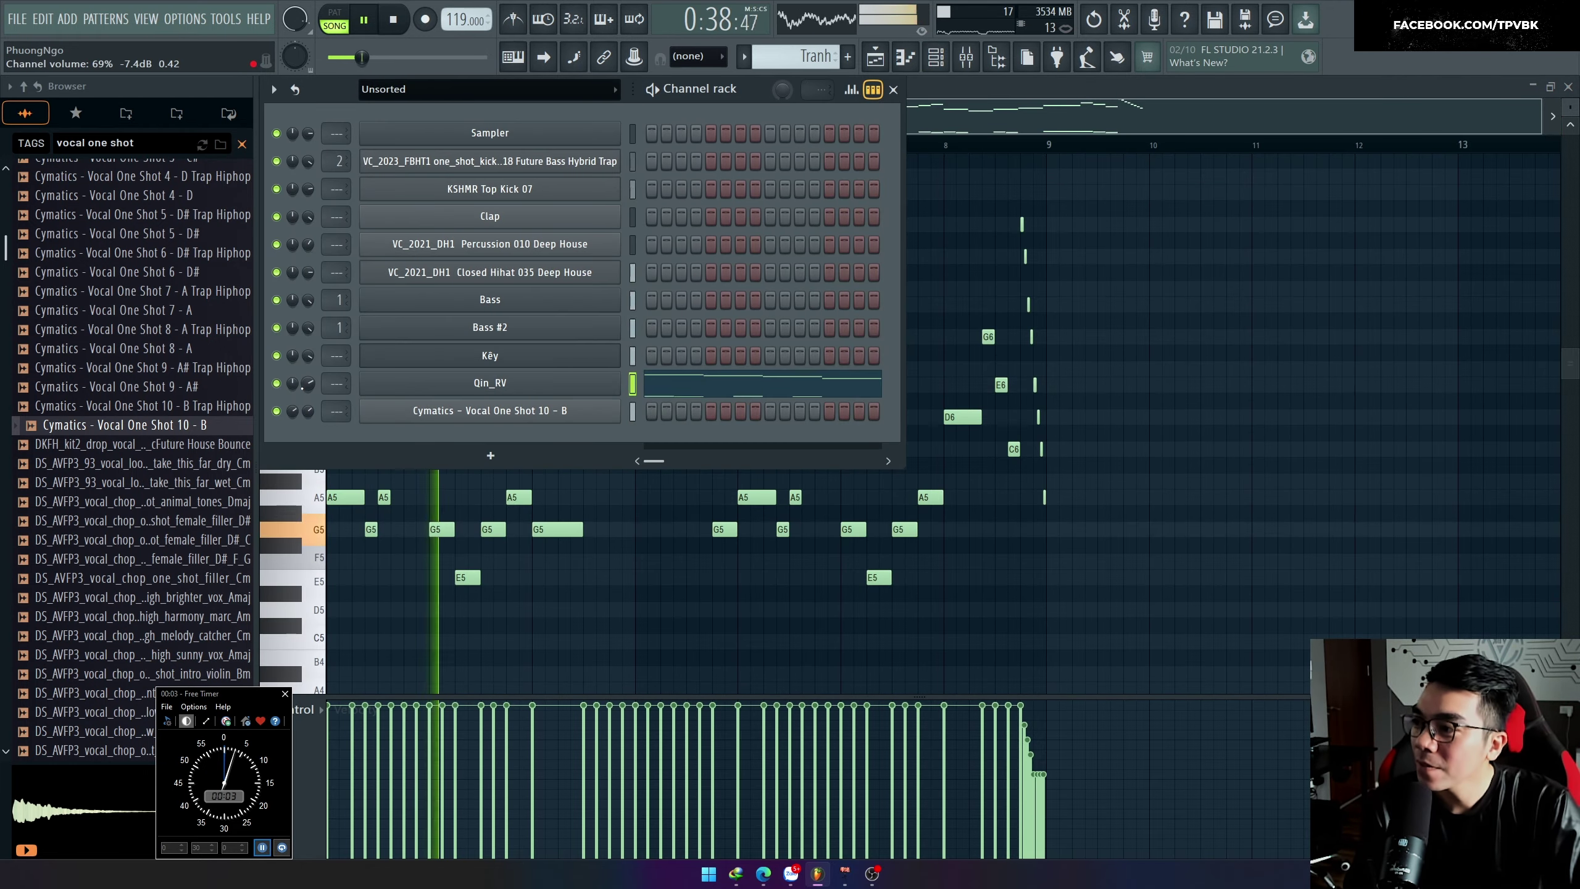
key(F5)
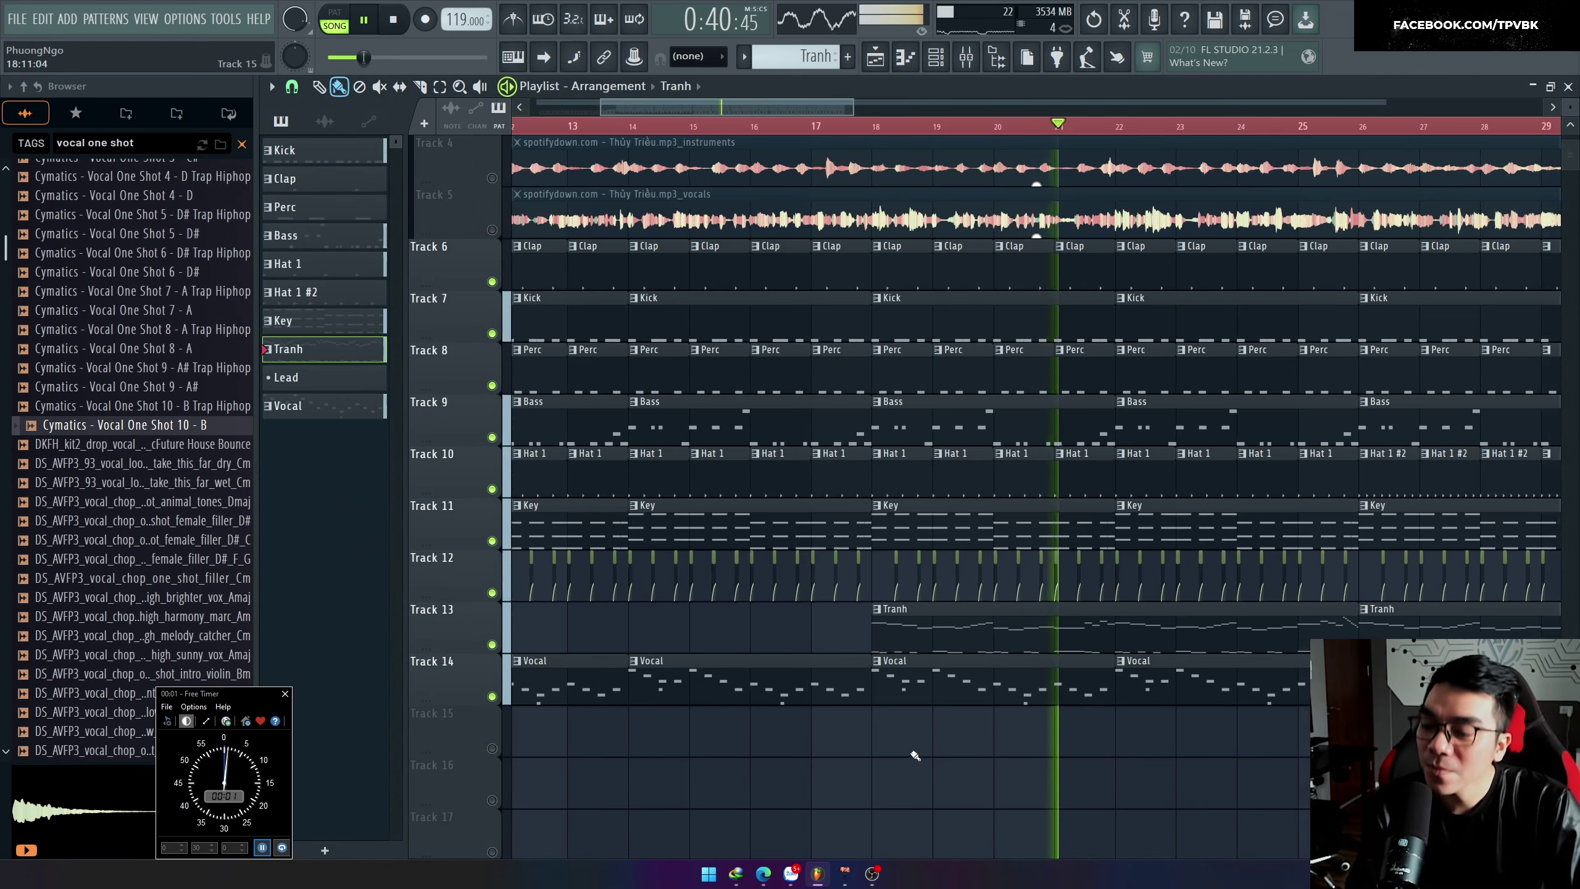
scroll(901, 760, down, 6)
scroll(856, 762, up, 1)
scroll(854, 762, up, 1)
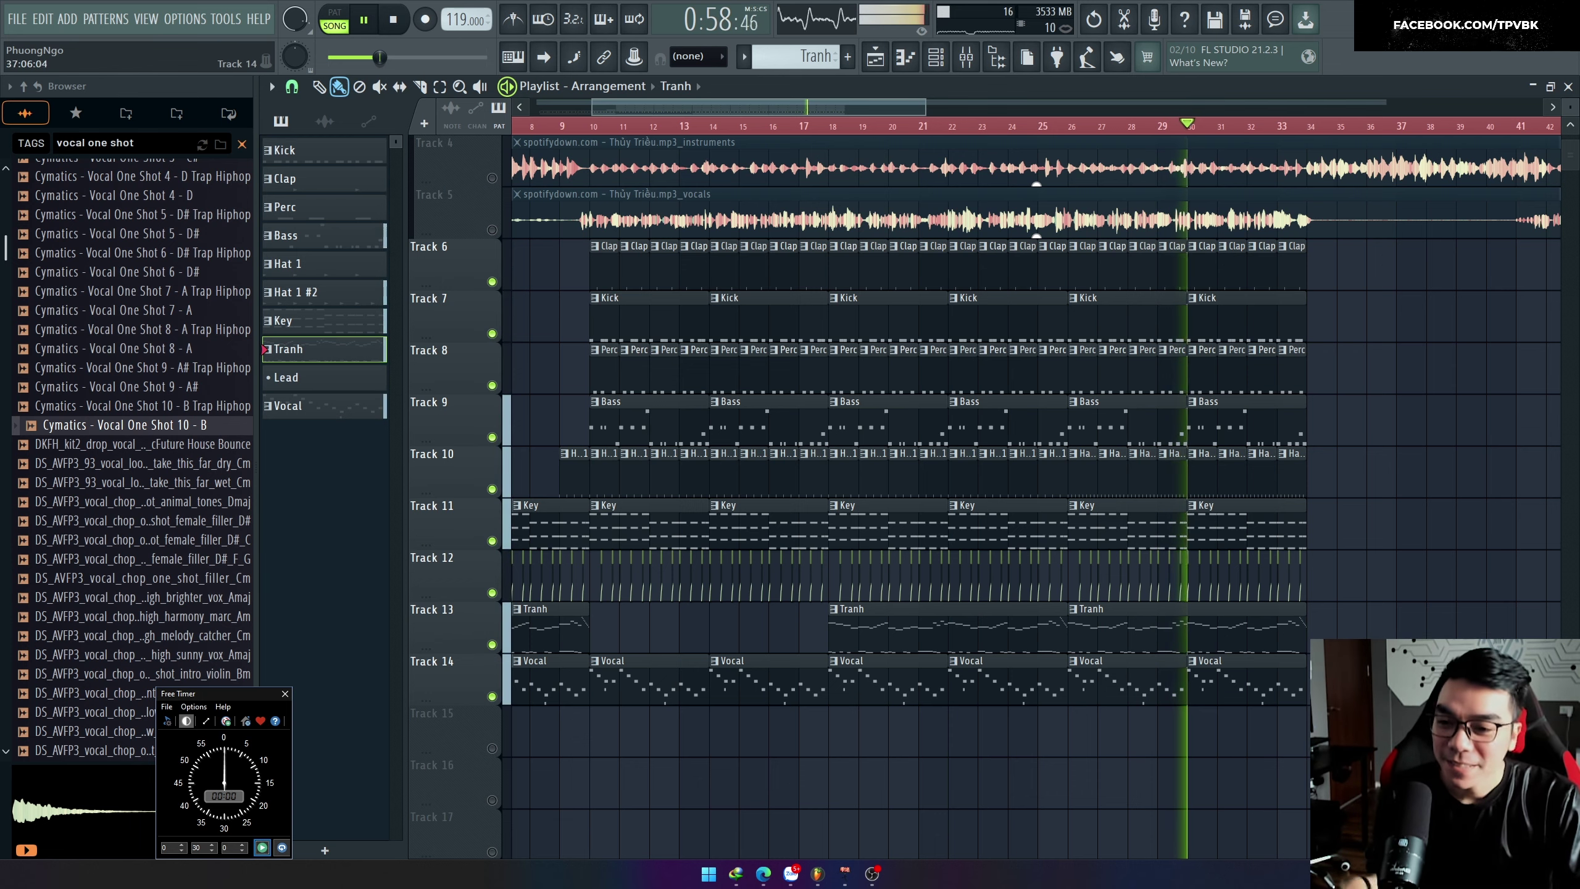
Step: Stop playback, return to the start of the arrangement, and open the channel rack
key(space)
scroll(1079, 622, down, 3)
scroll(516, 595, up, 4)
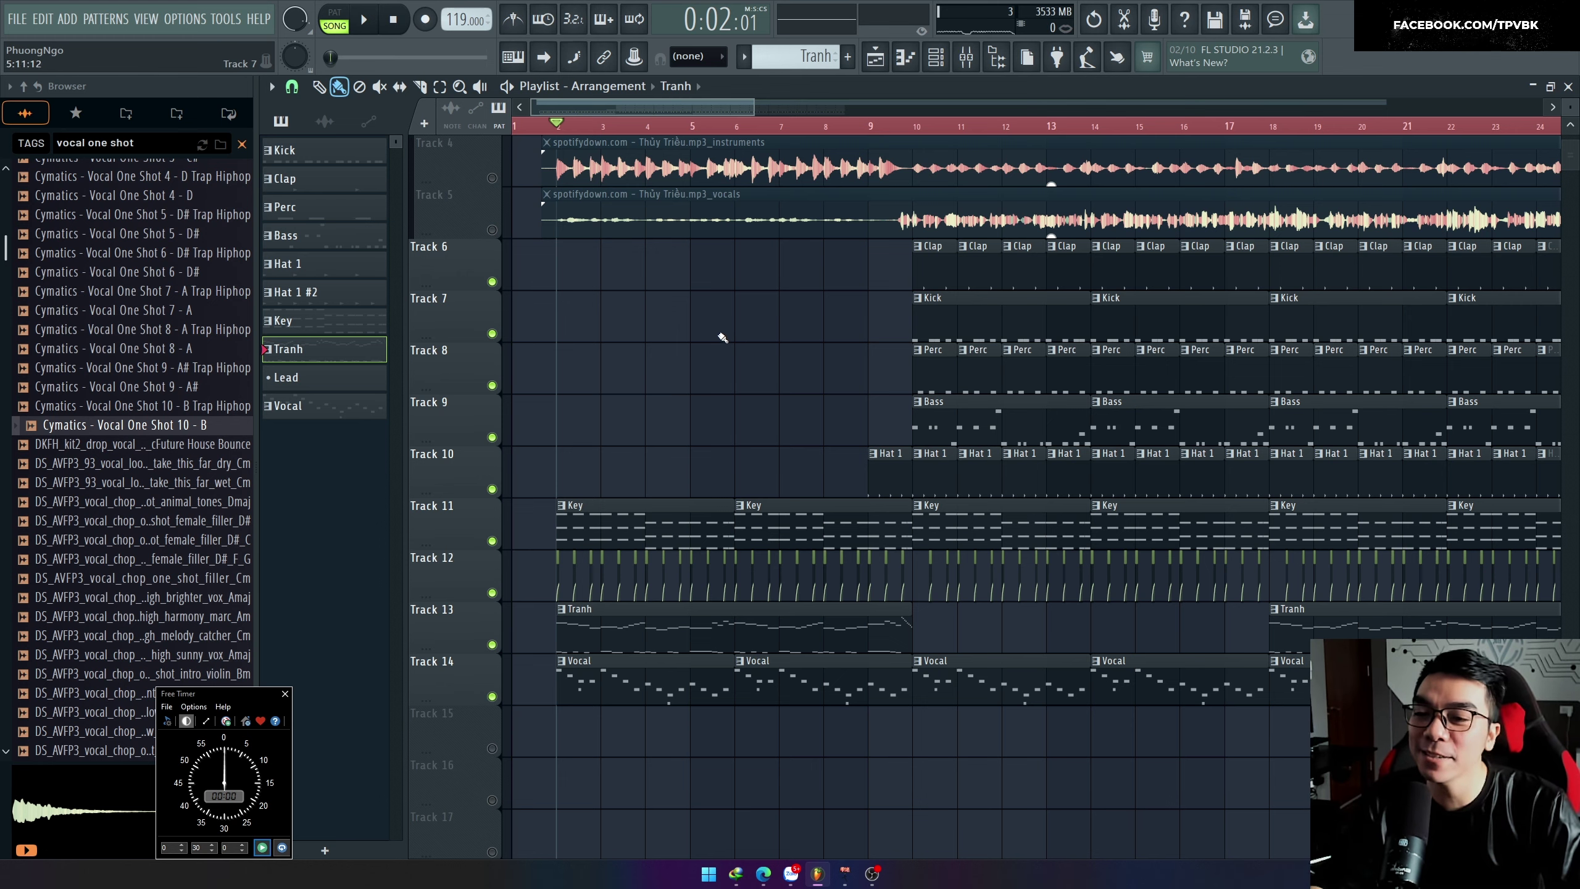
scroll(574, 350, up, 2)
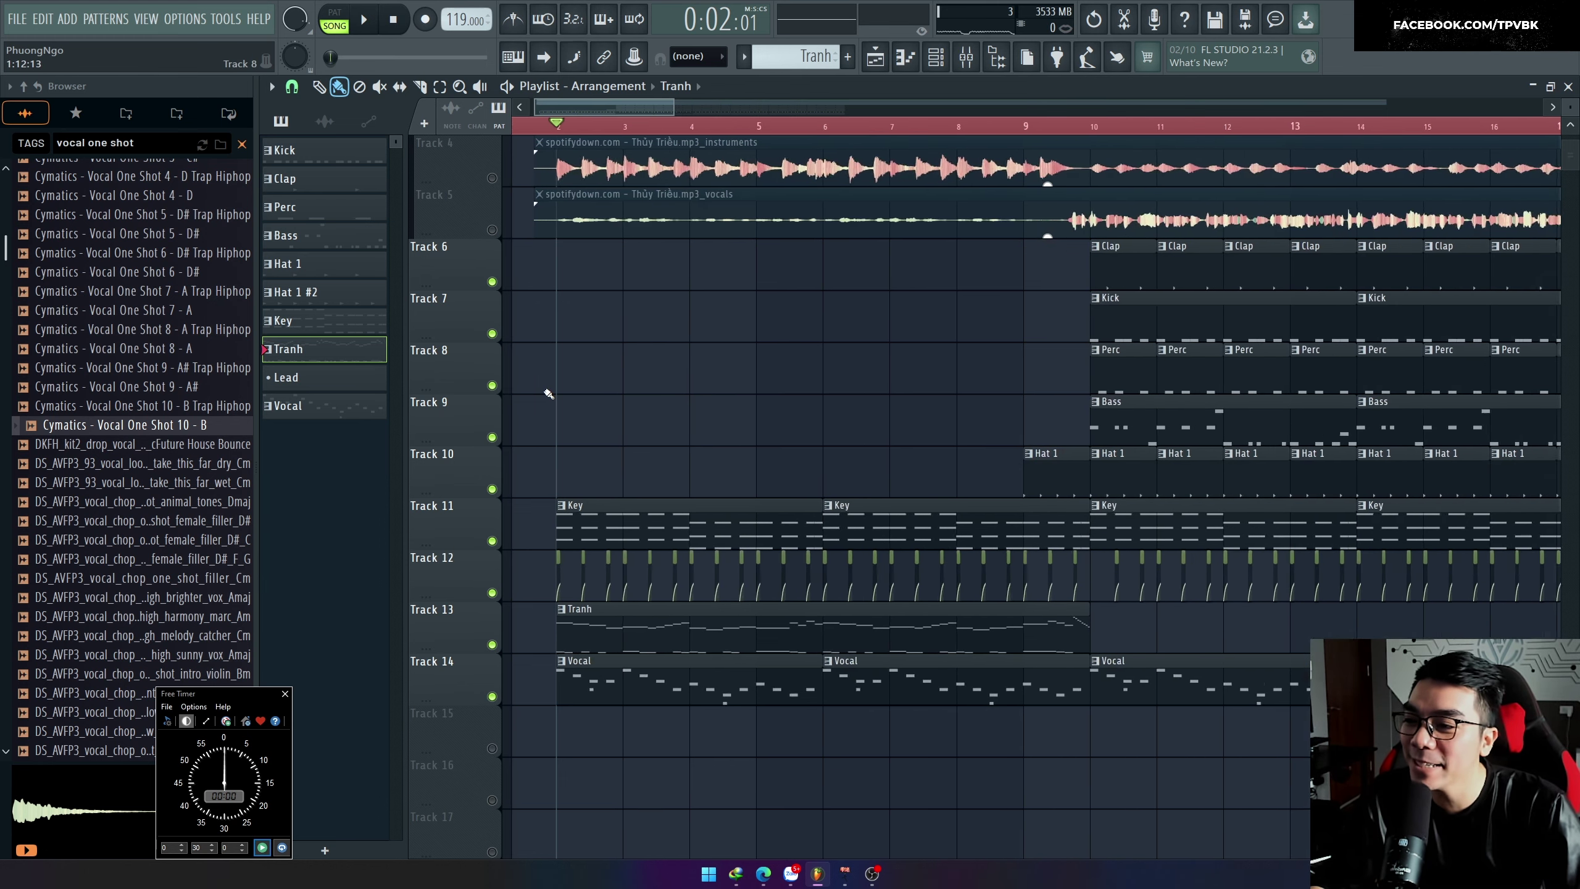
key(F6)
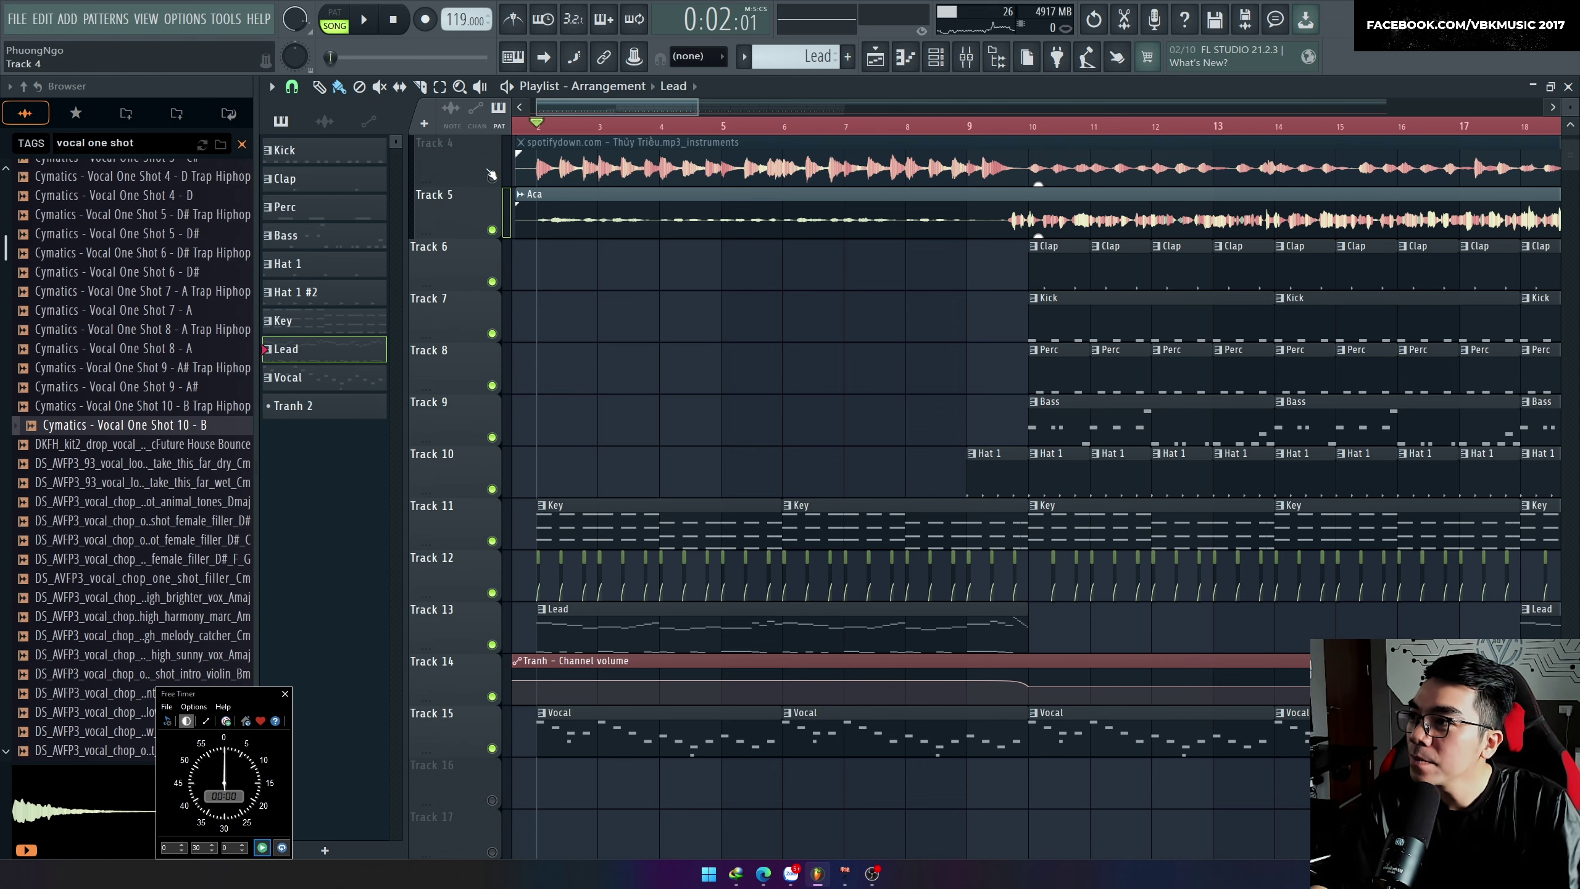
Step: Play the arrangement and toggle the mute on Track 5 to compare the mix with and without the Aca vocal
click(365, 36)
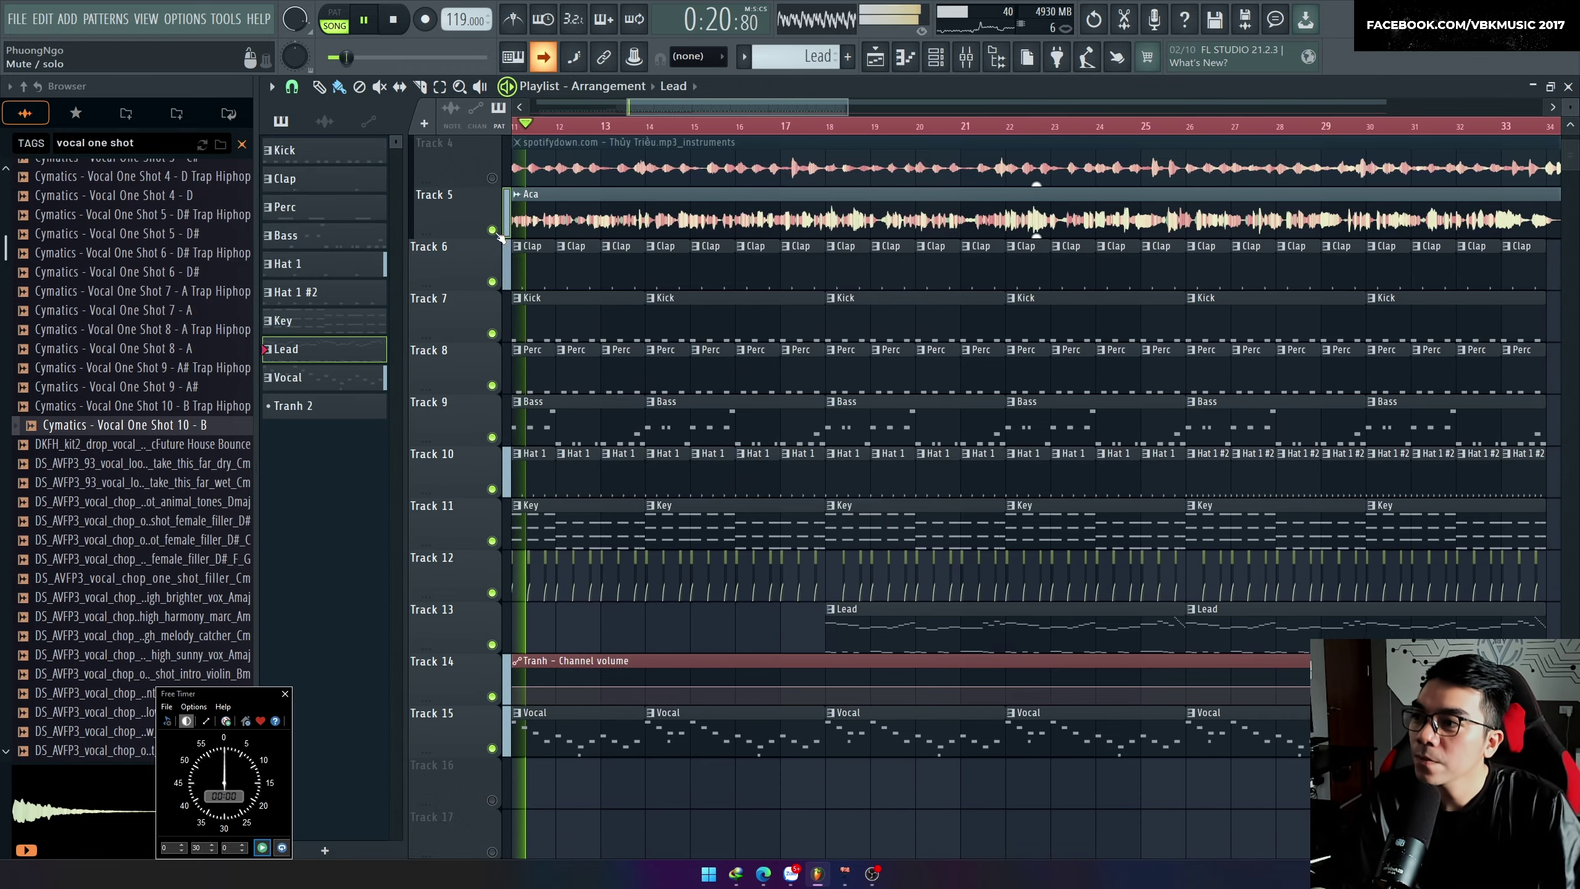
click(491, 230)
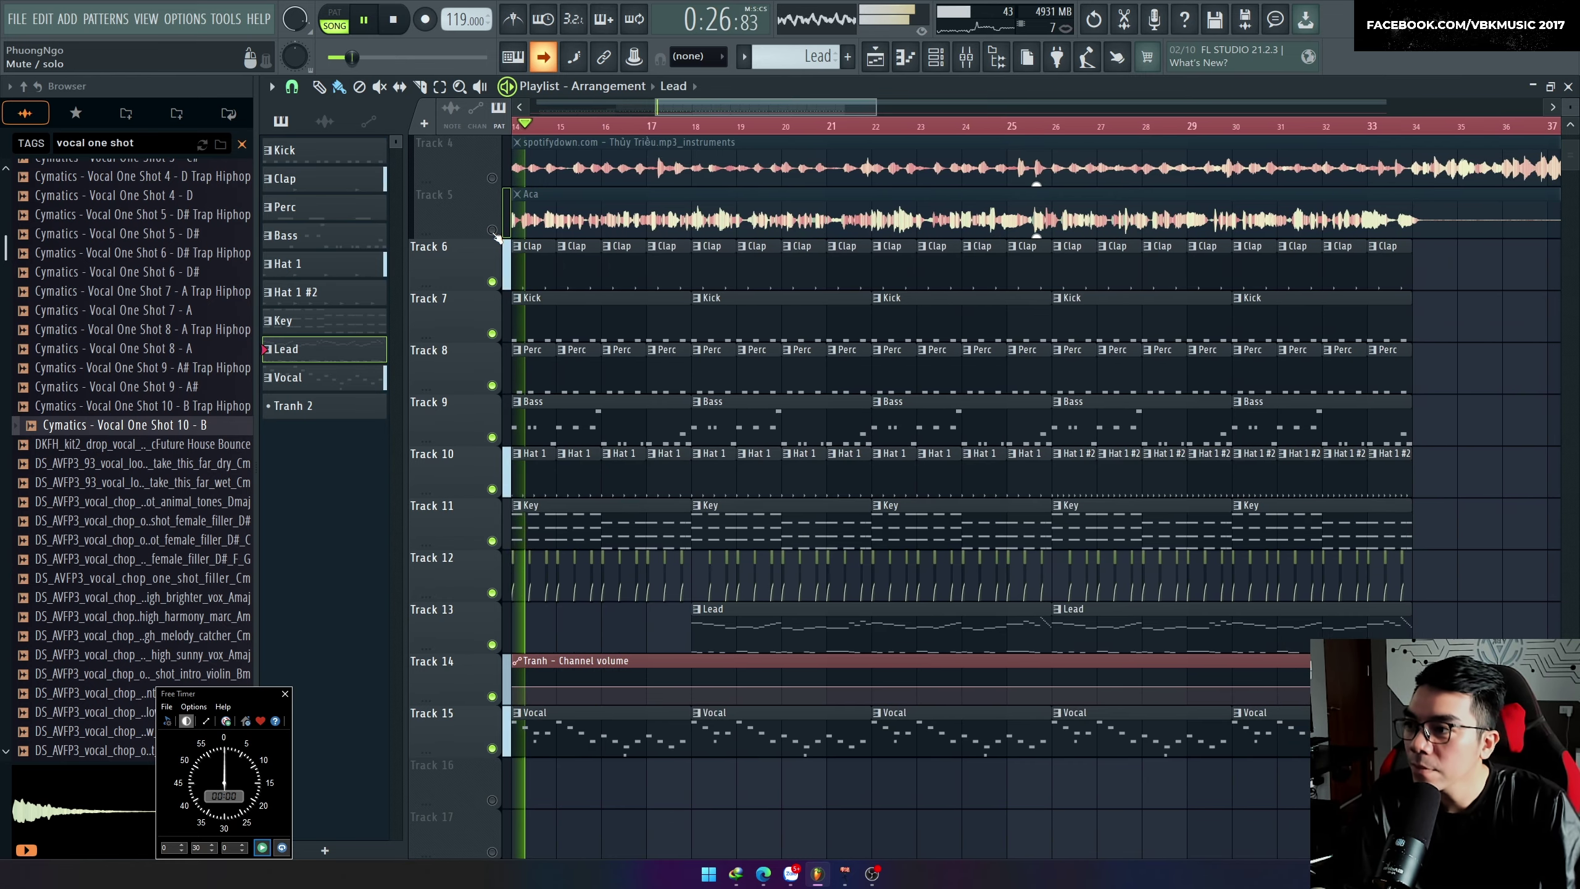
click(491, 231)
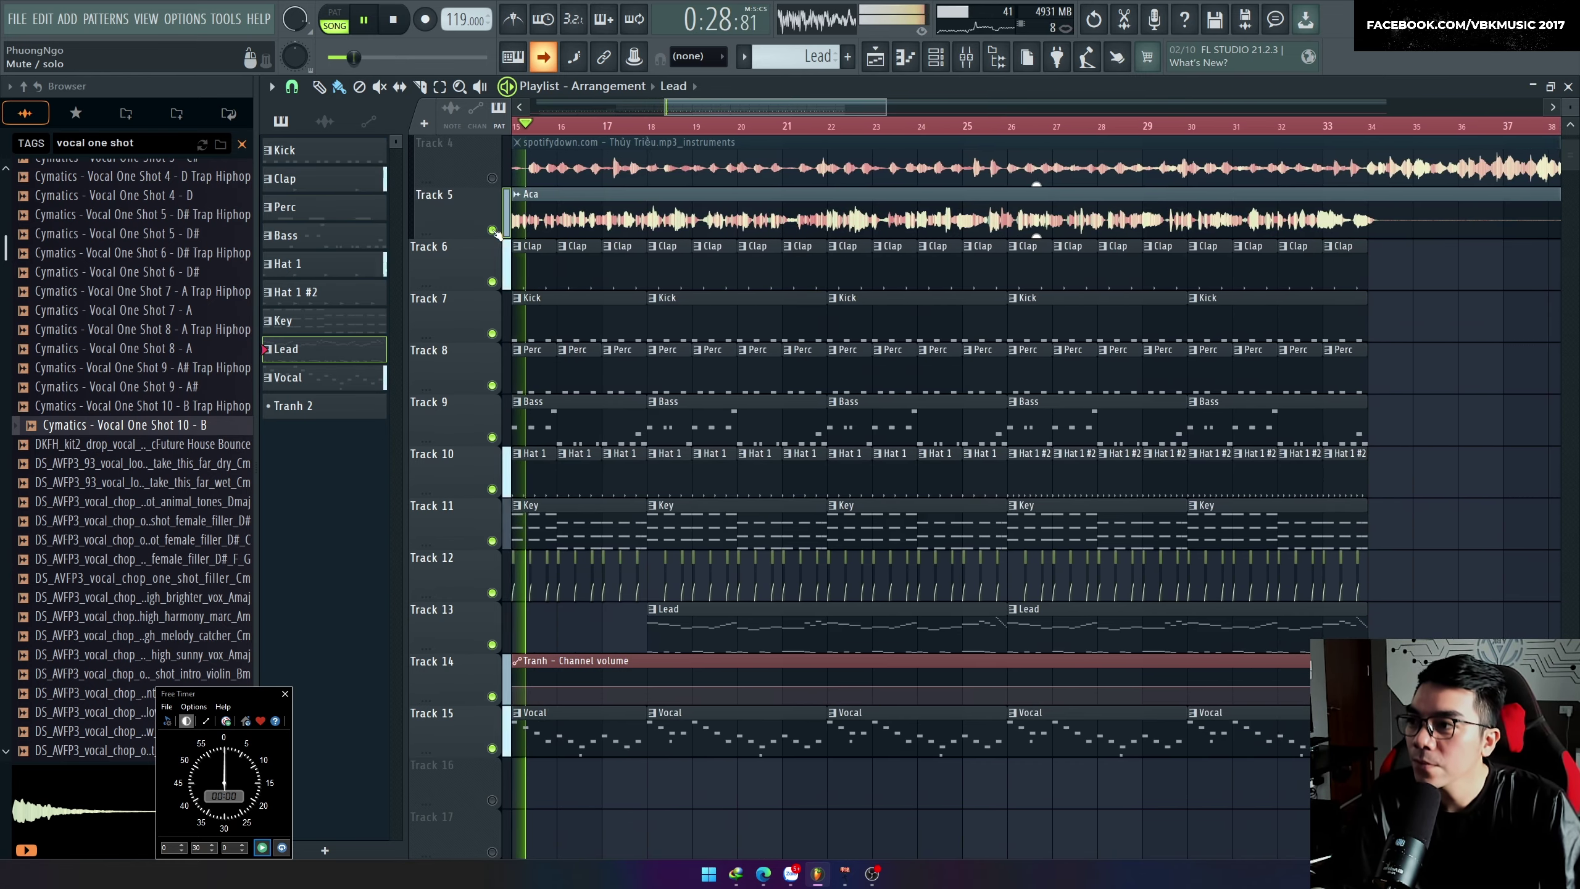
click(491, 230)
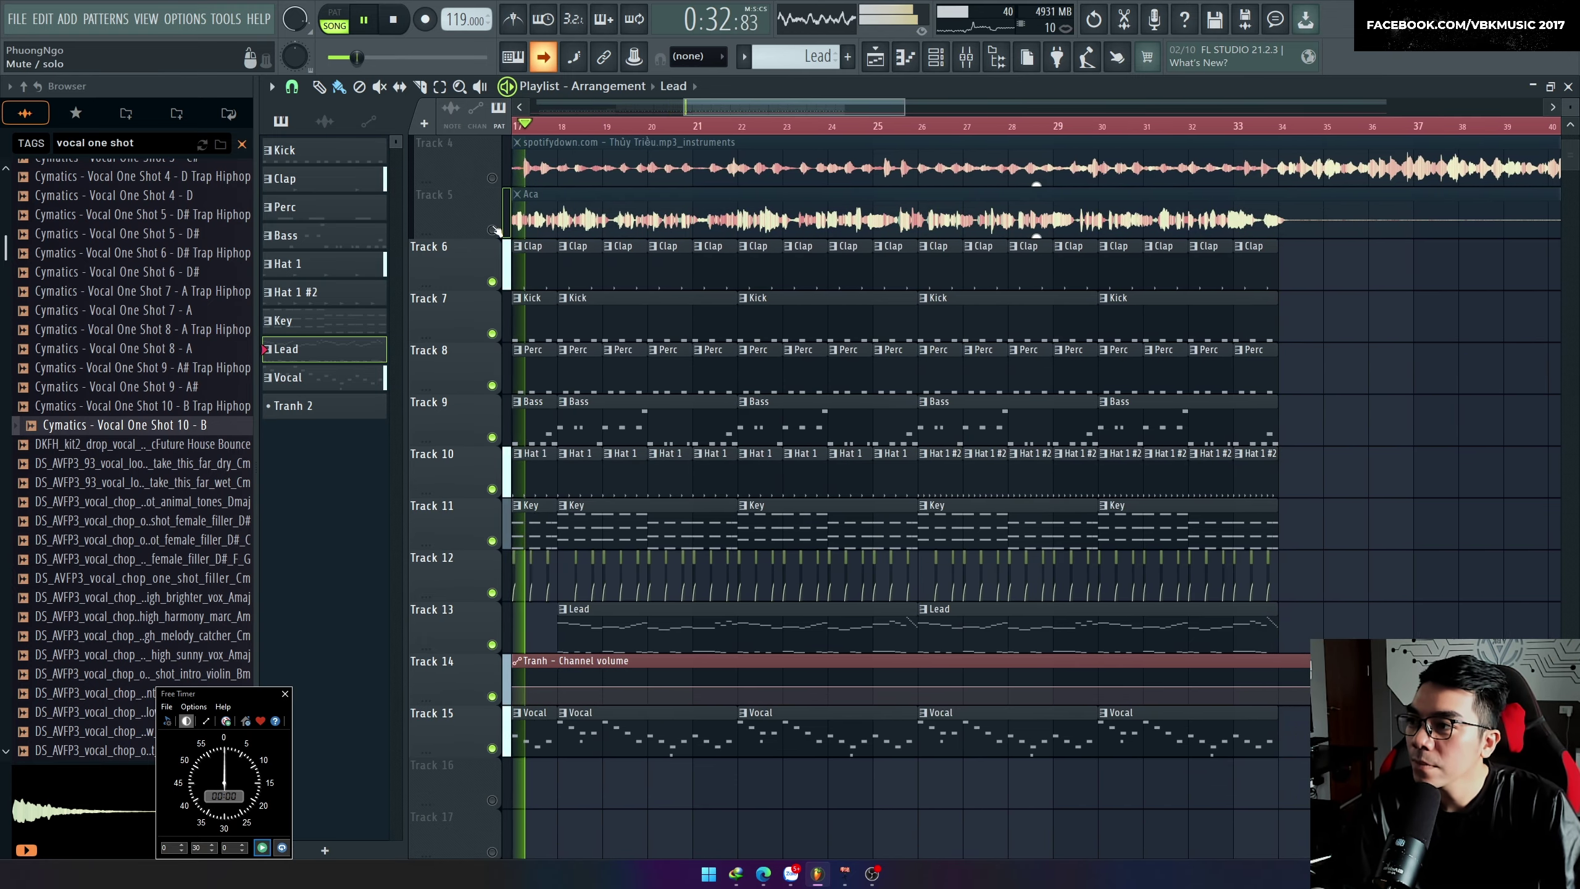
click(492, 230)
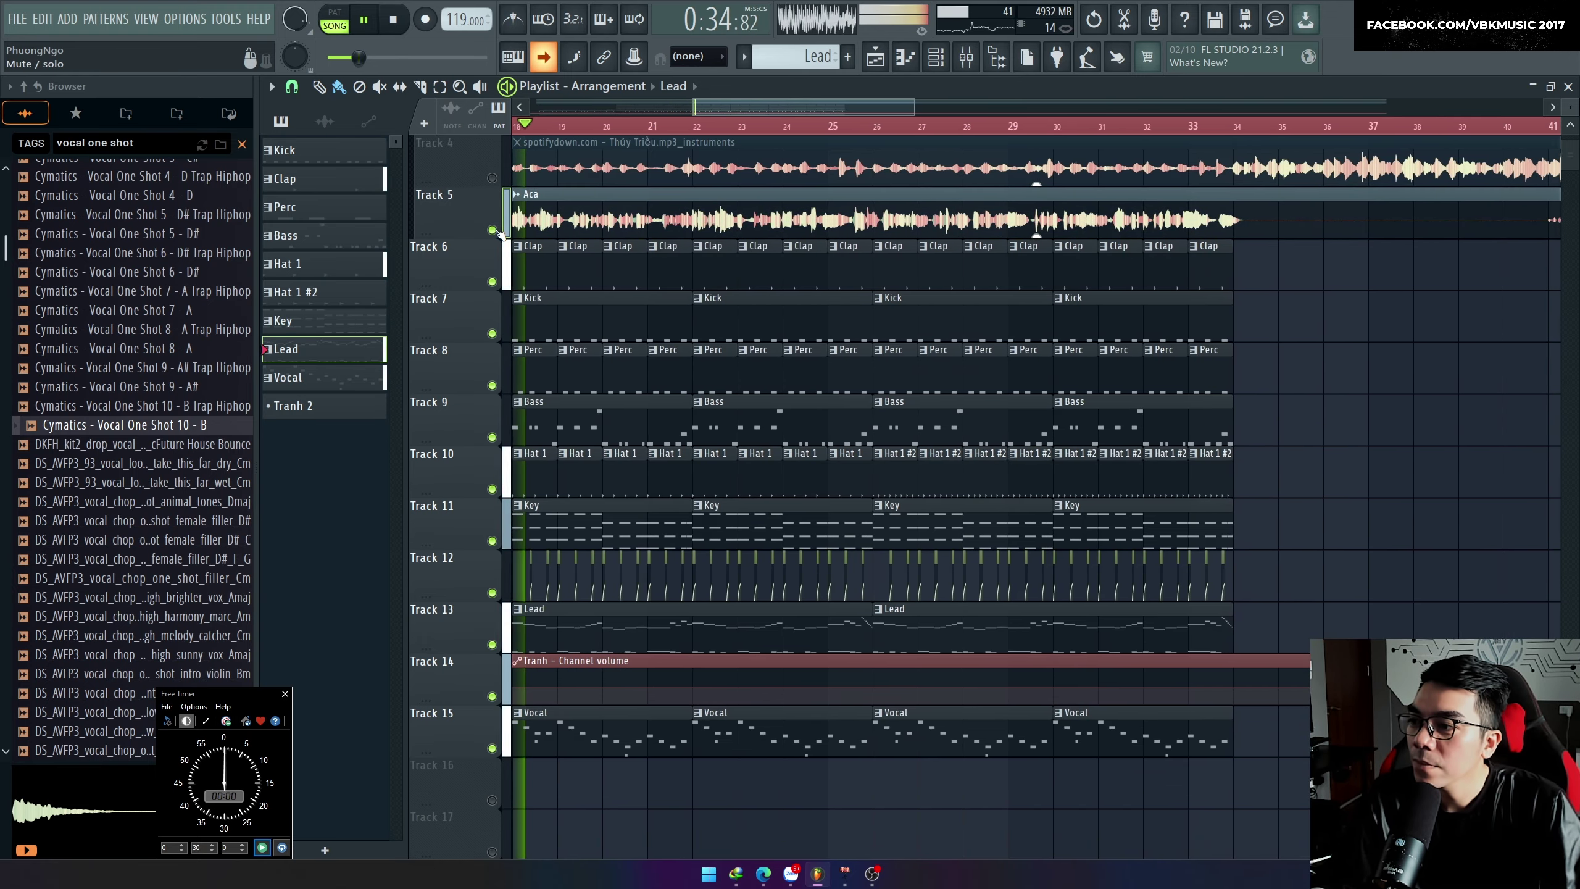
click(492, 230)
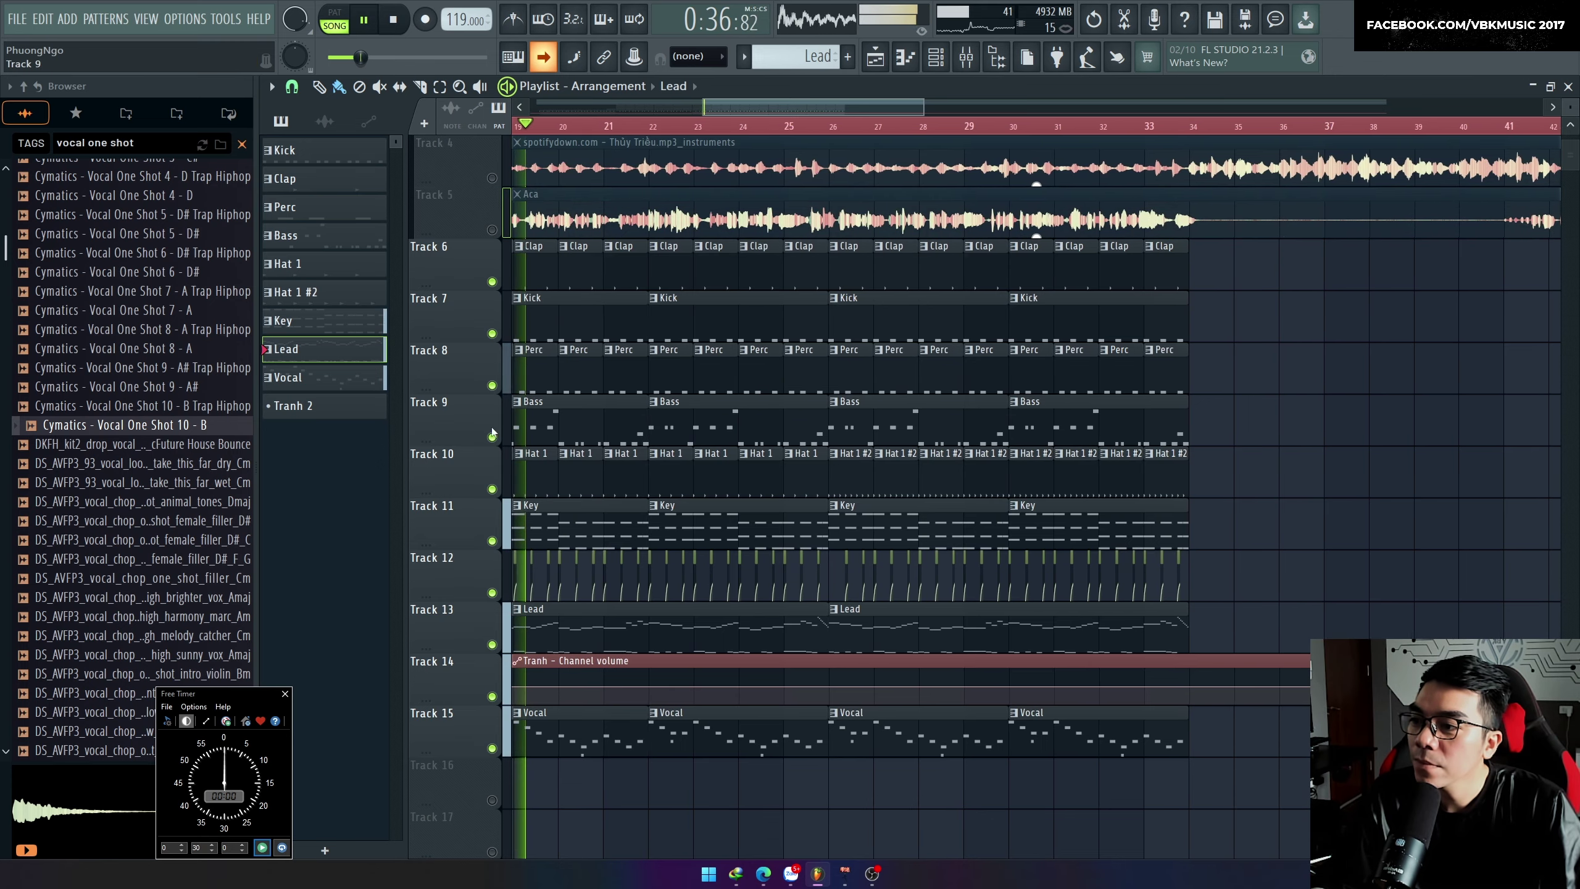
Step: Set the Impact global amount to about 40% in Ozone 11 on the Master, and unmute the Aca vocal on Track 5
key(F9)
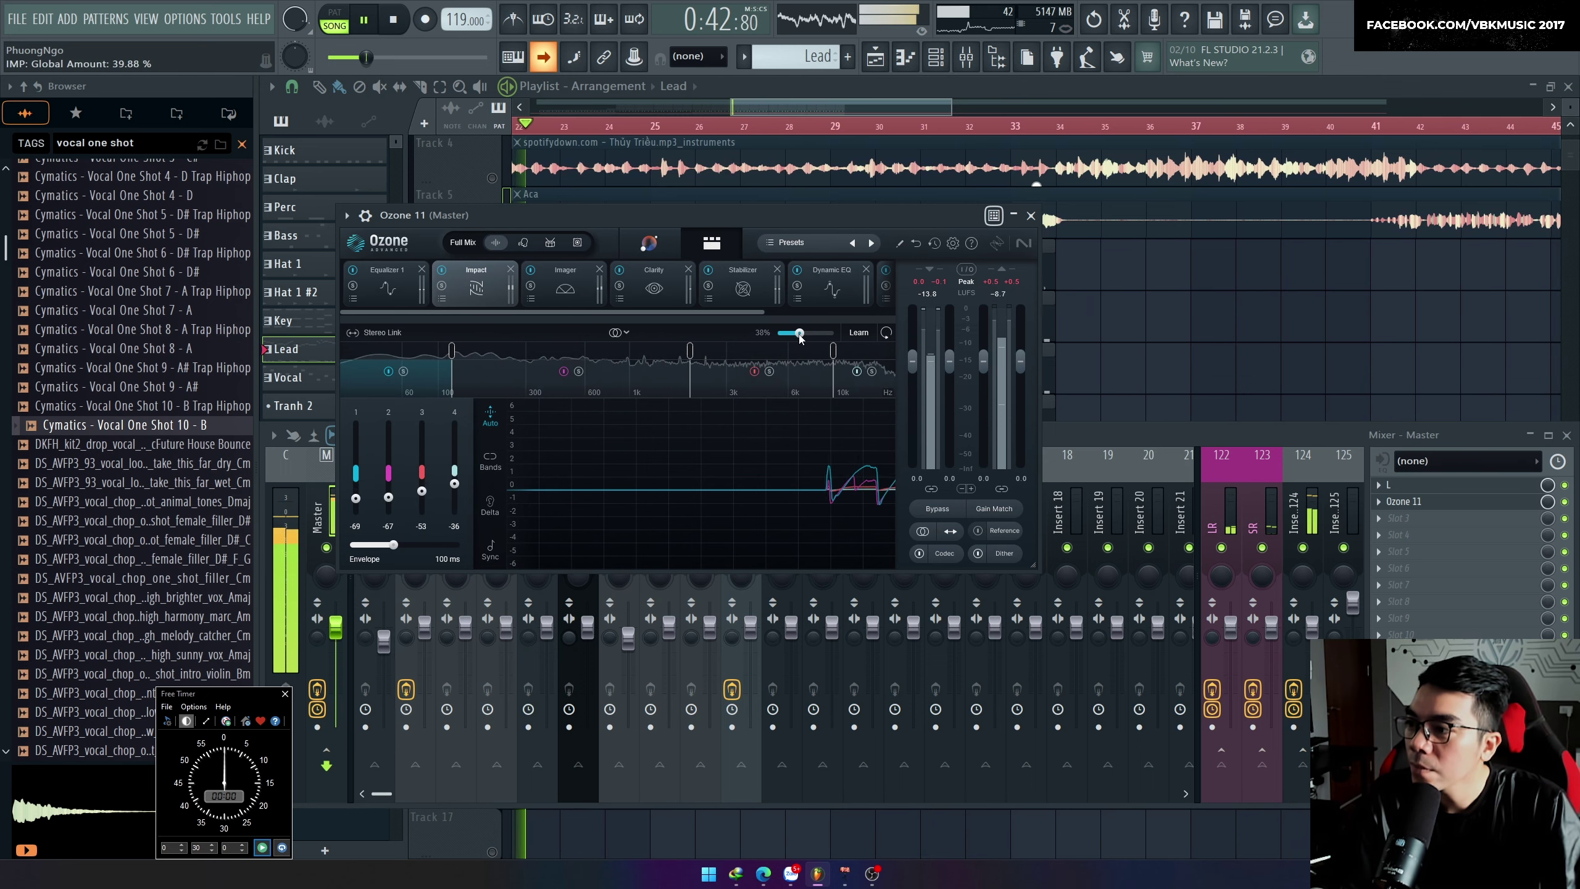
click(1014, 217)
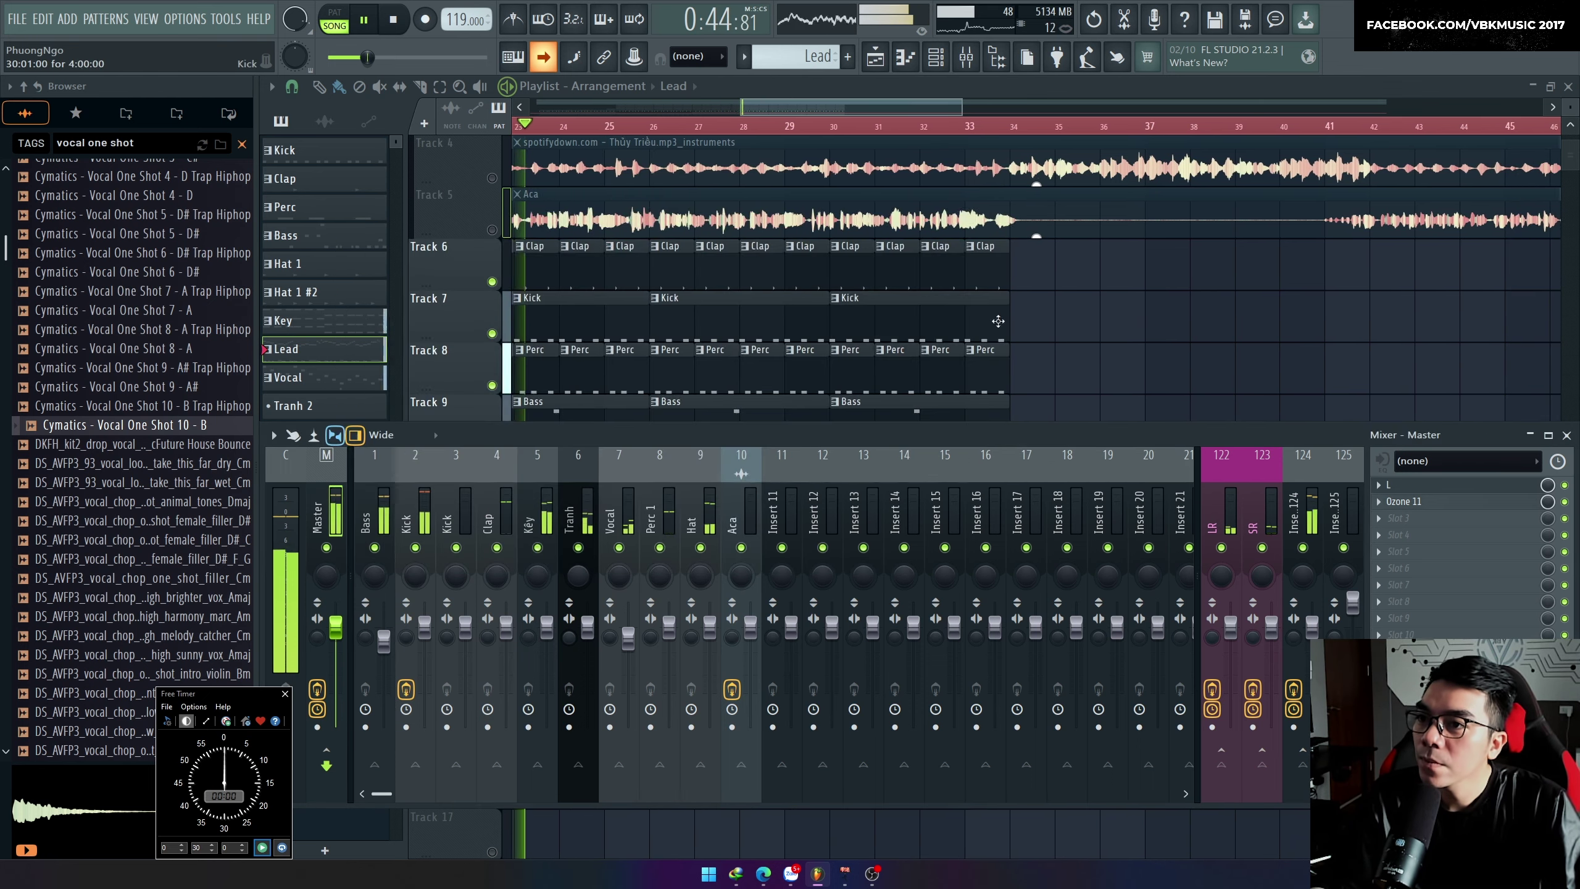
key(F9)
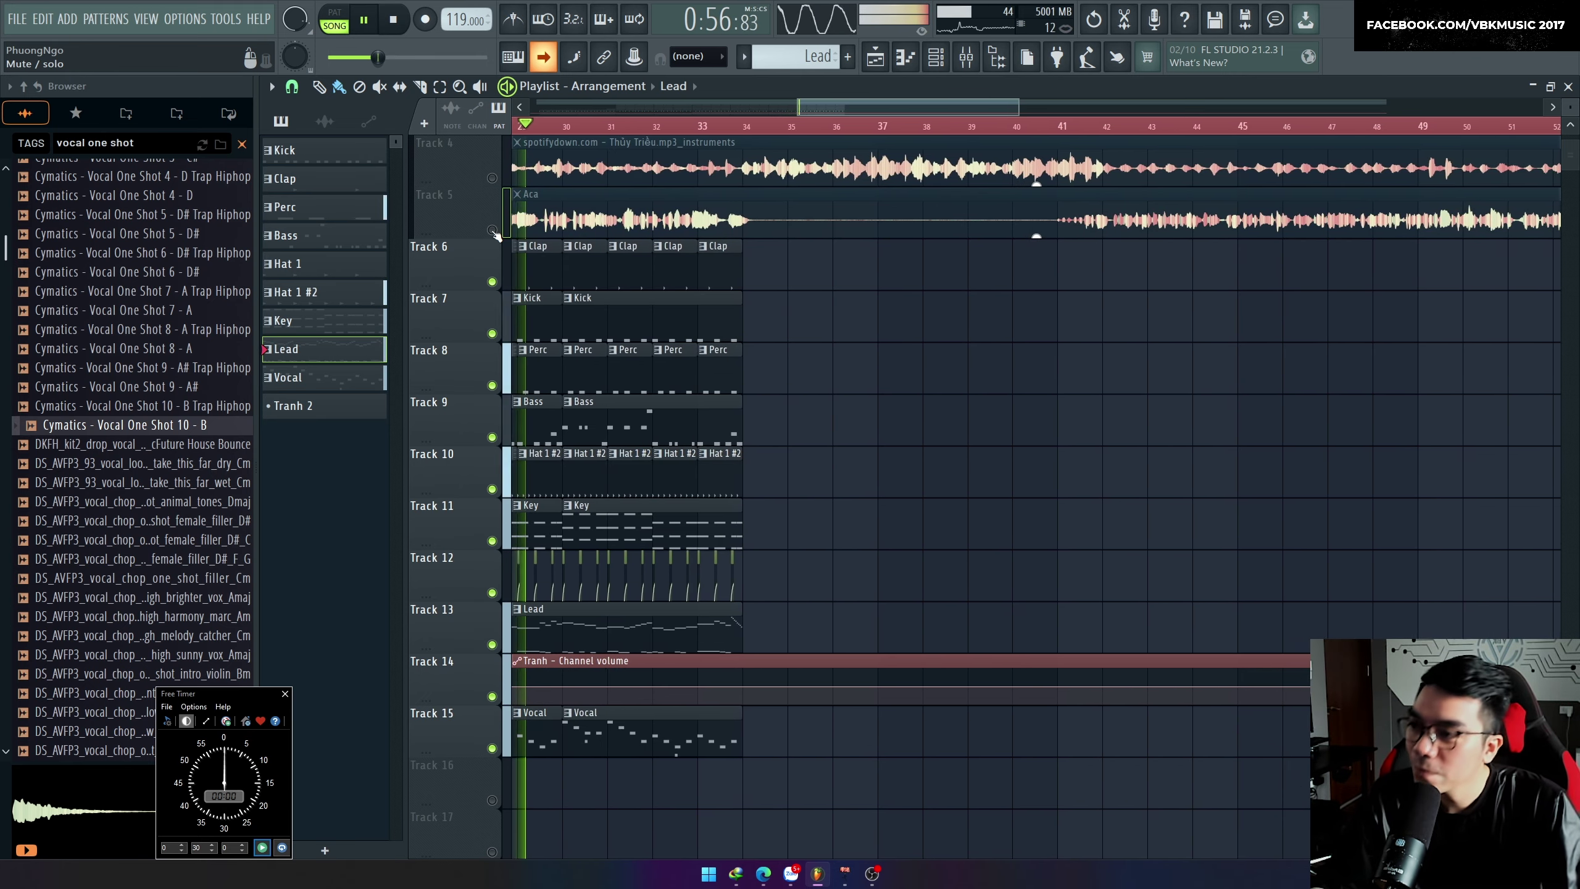
click(491, 230)
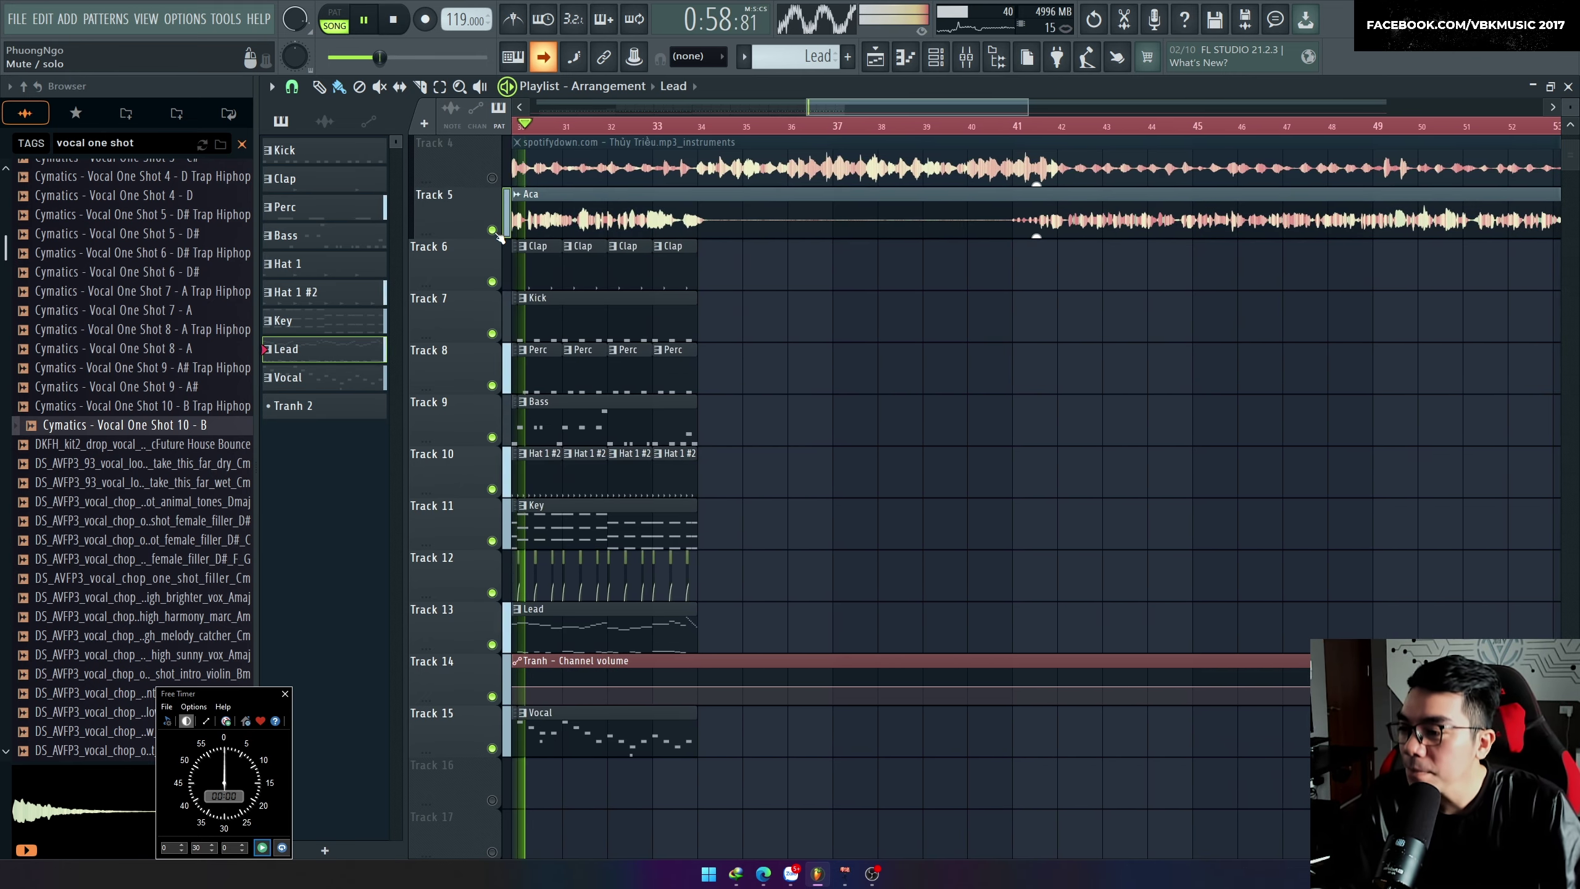